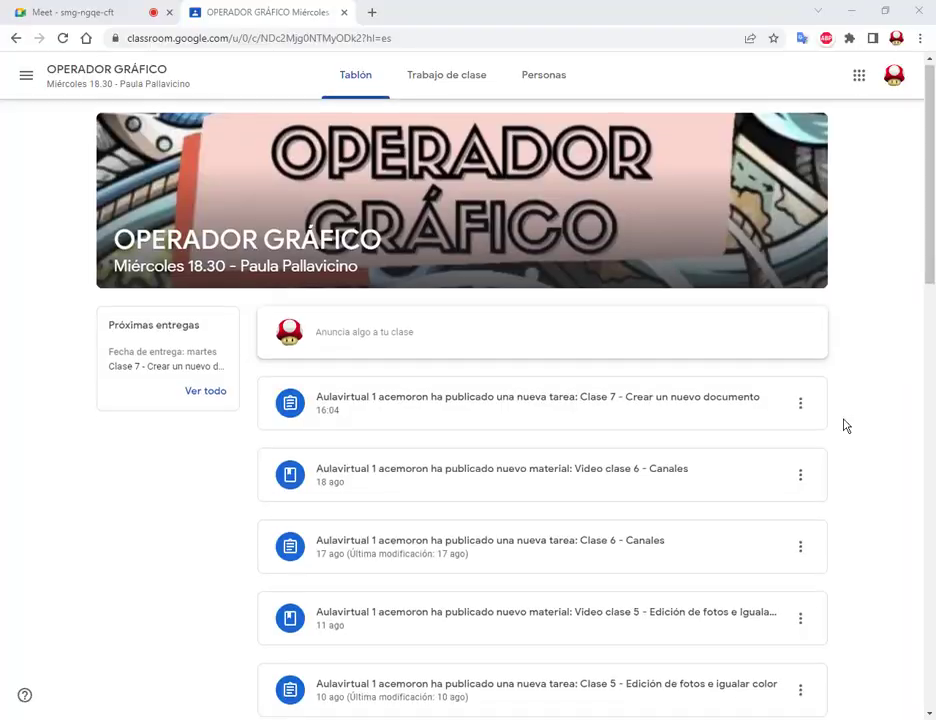
Open the OPERADOR GRÁFICO course's class work and look through the assignments under the Photoshop topic
scroll(489, 117, "down", 2)
left_click(453, 79)
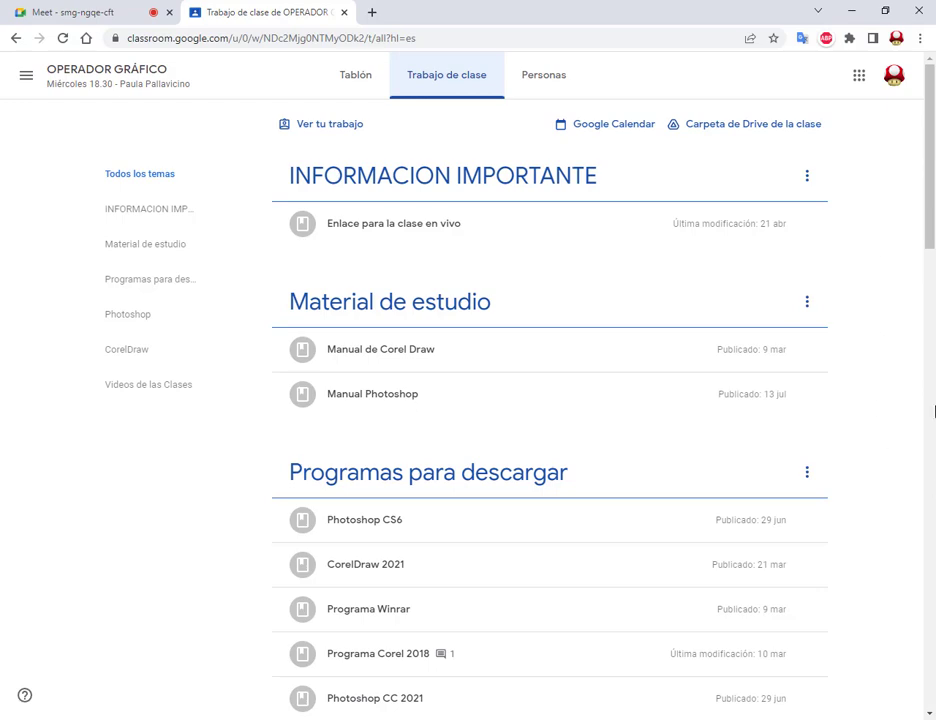
scroll(898, 403, "down", 10)
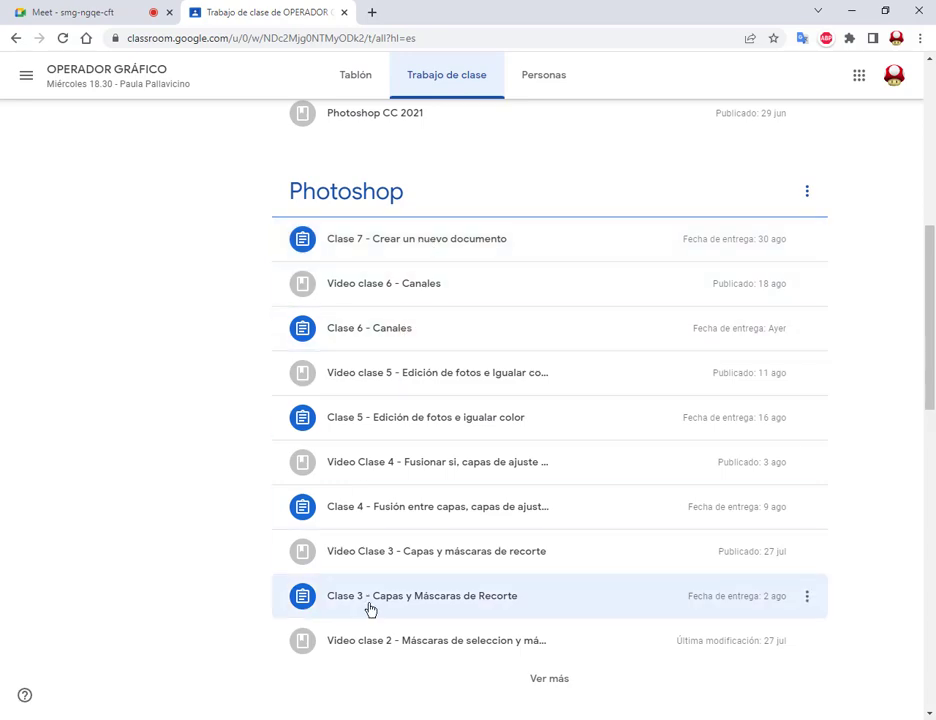
Open the Collage folder inside the desktop's Photoshop folder and view the finished Collage.jpg image as reference
key("alt+Tab")
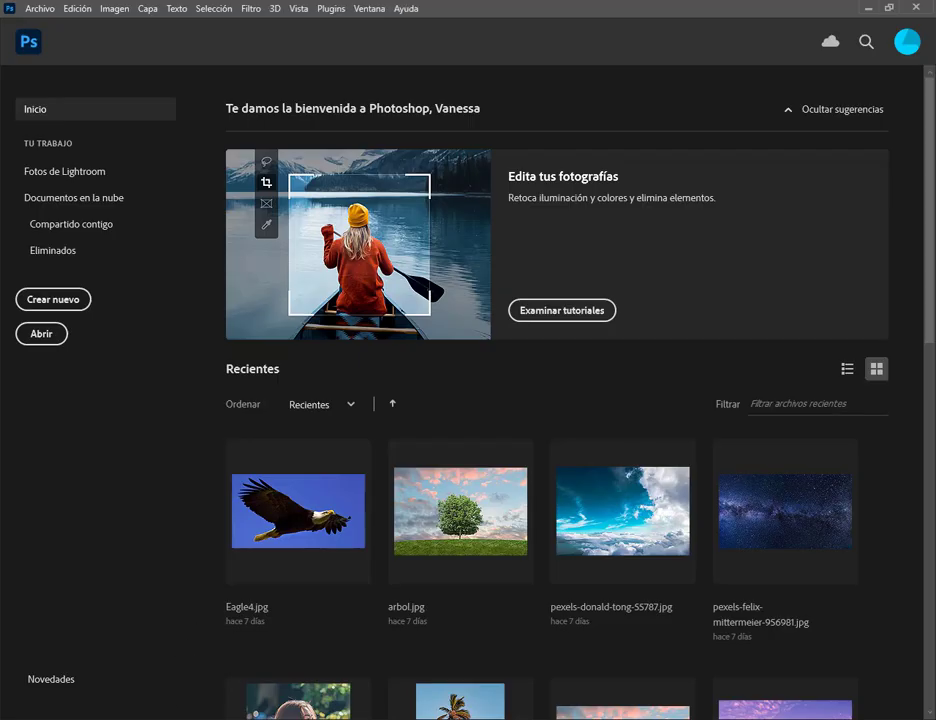
key("super+d")
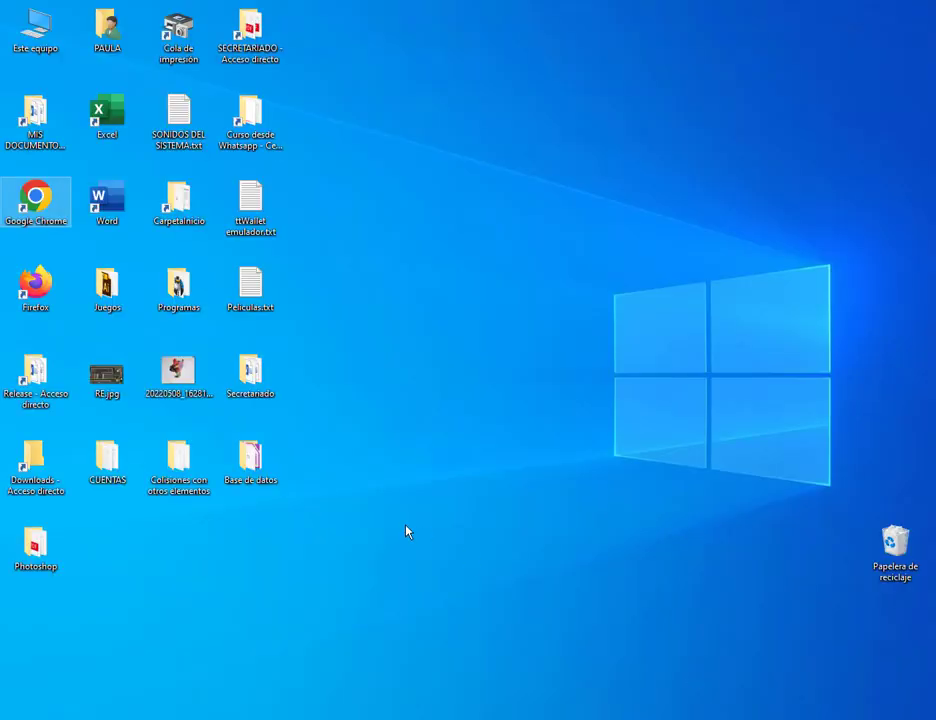
left_click(38, 546)
double_click(38, 546)
double_click(220, 158)
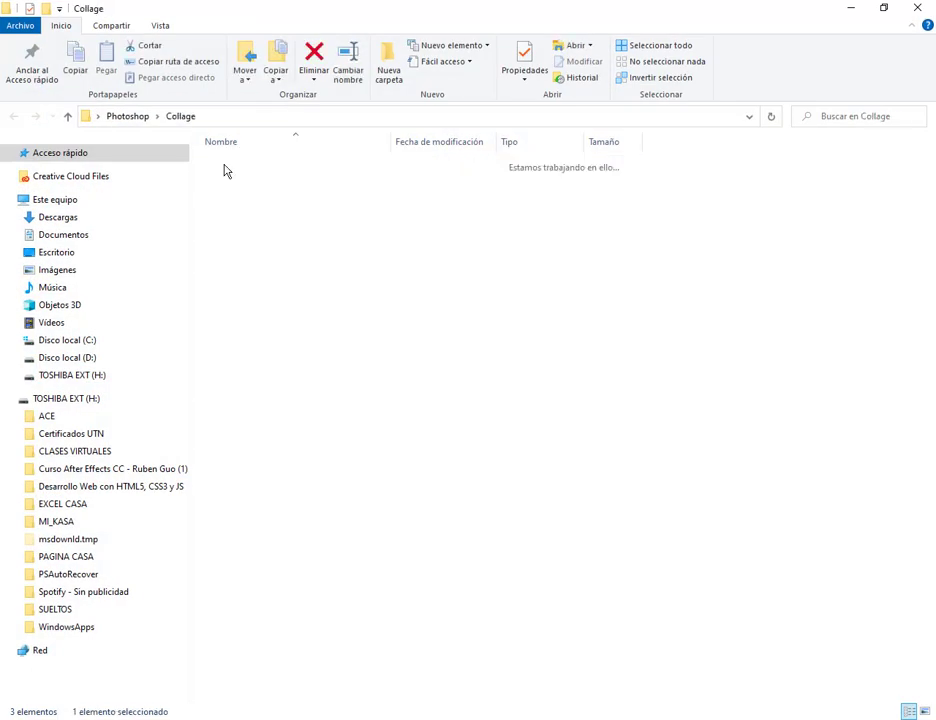
double_click(723, 200)
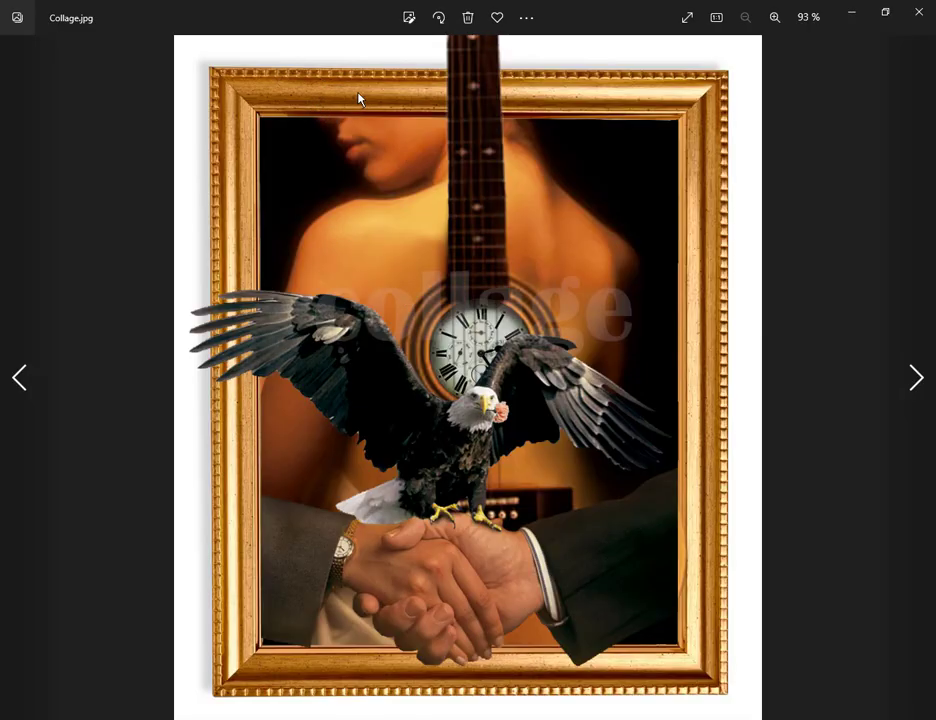
left_click(918, 12)
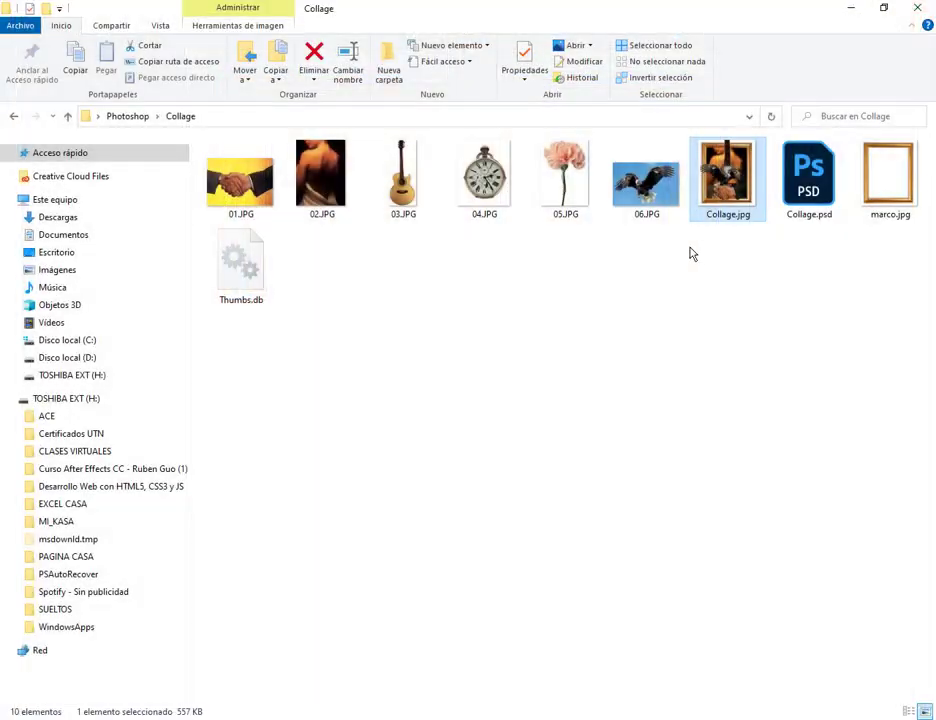
Open Collage.psd in Photoshop and activate the Move tool
double_click(836, 200)
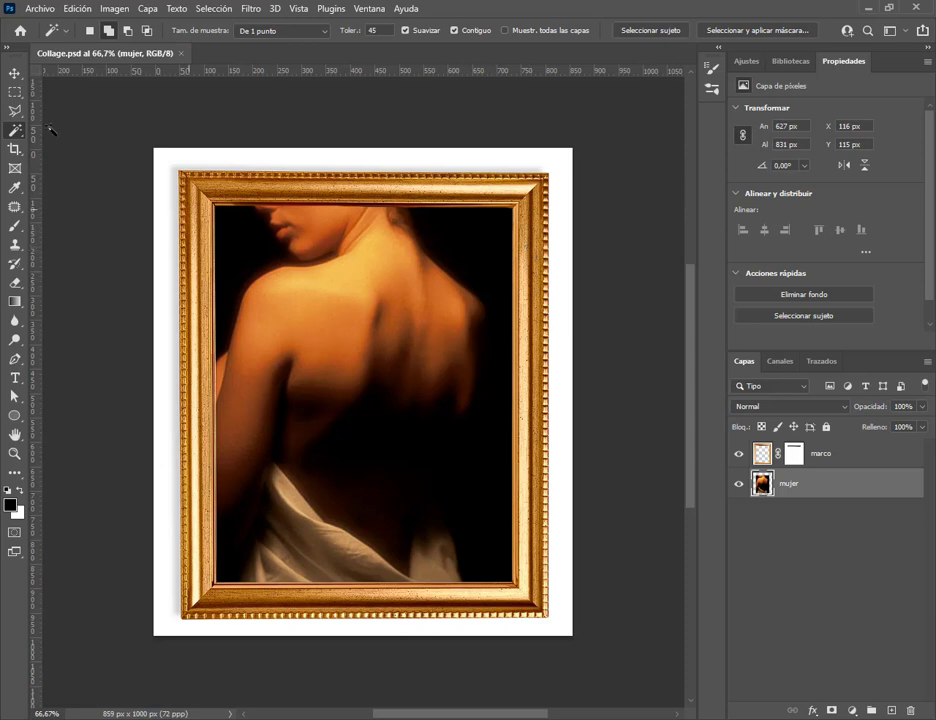
left_click(14, 72)
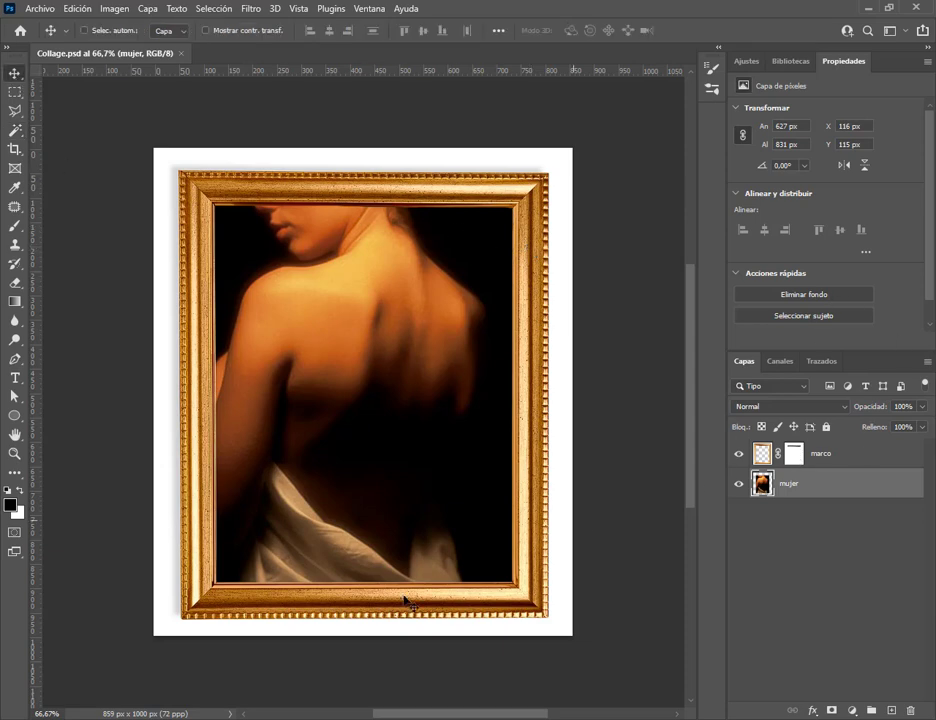
key("alt+Tab")
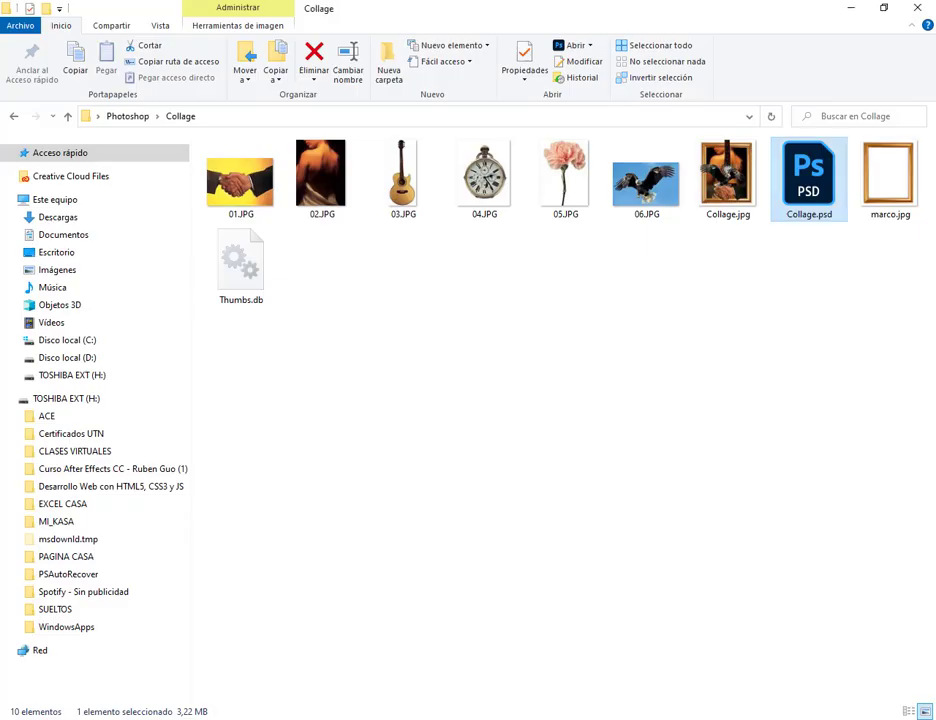
left_click(250, 185)
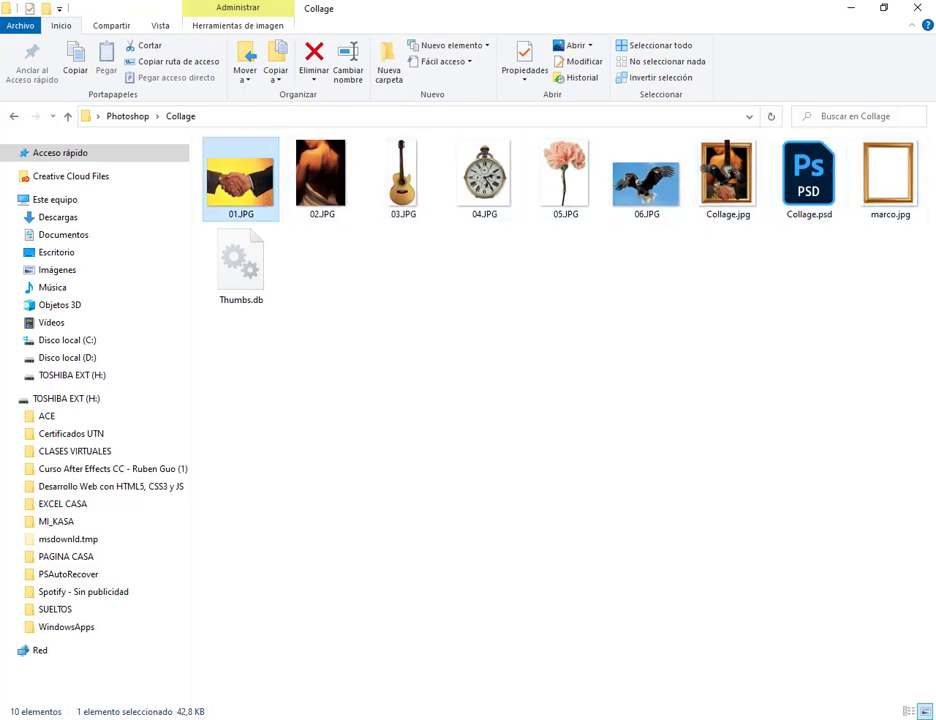
key("alt+Tab")
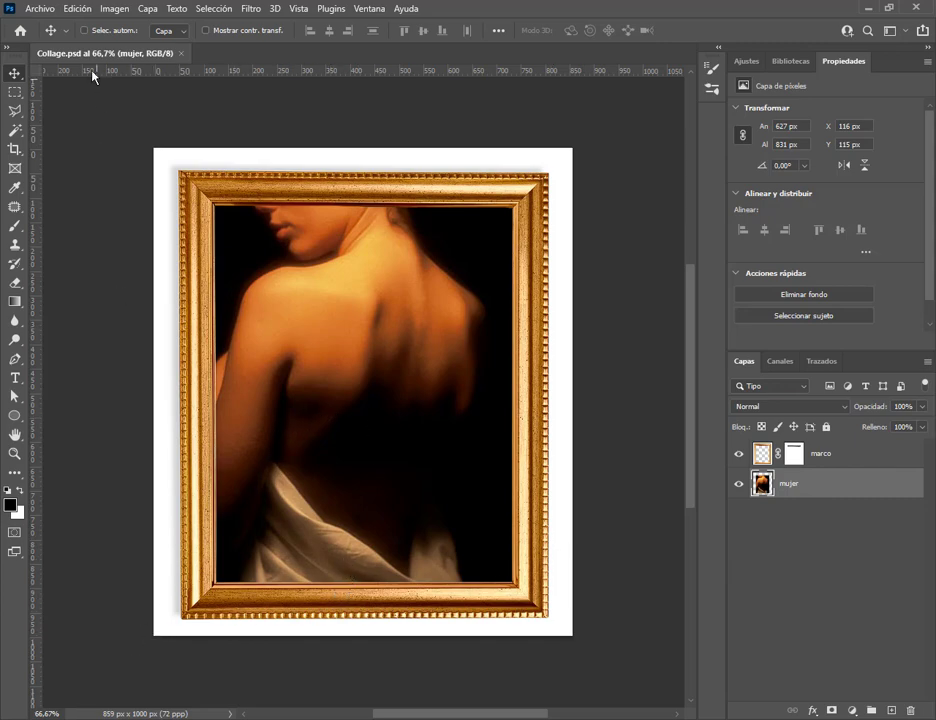
left_click(40, 8)
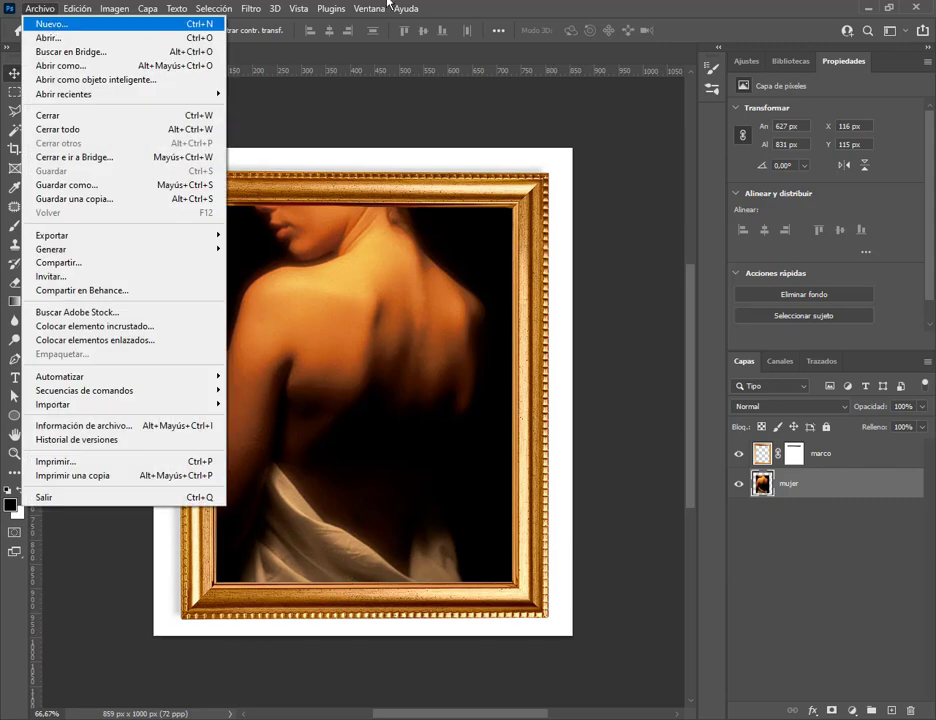
key("Escape")
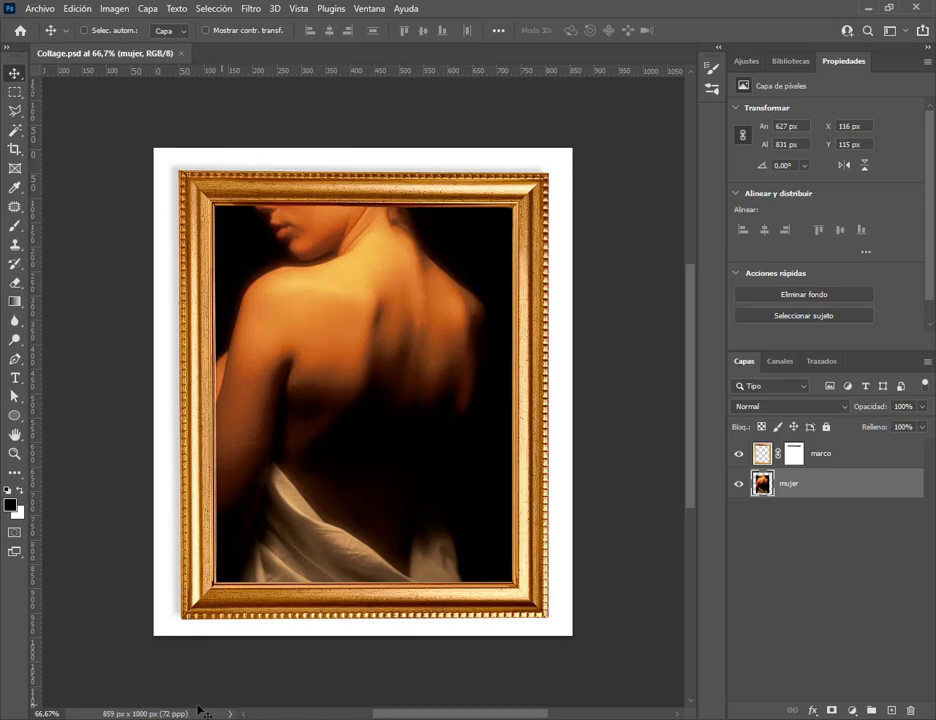
Open 06.JPG from the Collage folder as a separate Photoshop document without colour management, and copy its eagle image into Collage.psd
key("alt+Tab")
left_click(340, 599)
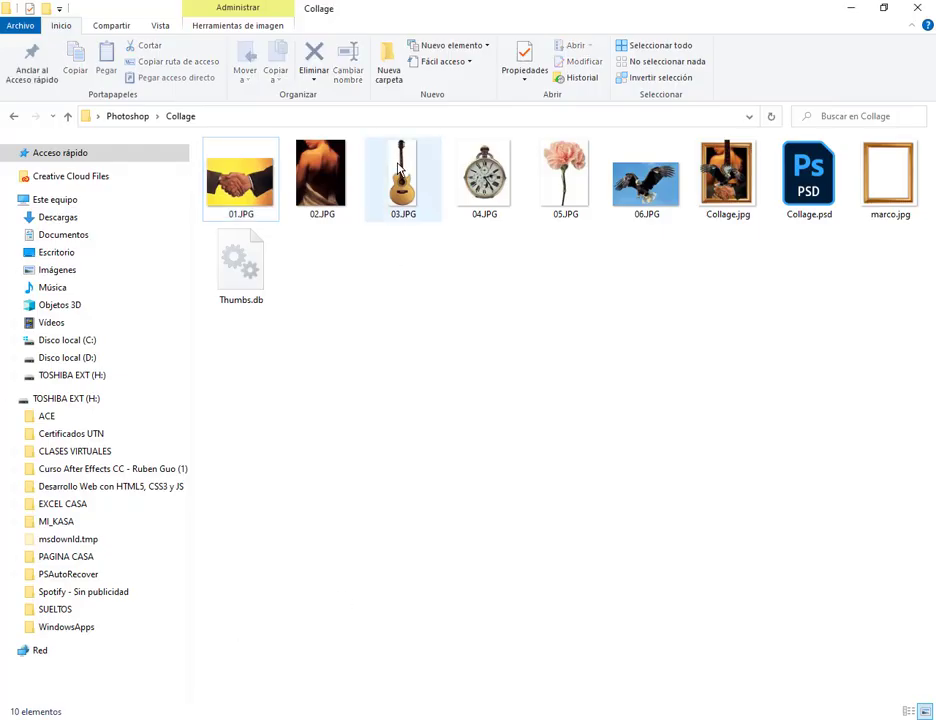
left_click_drag(663, 203, 323, 58)
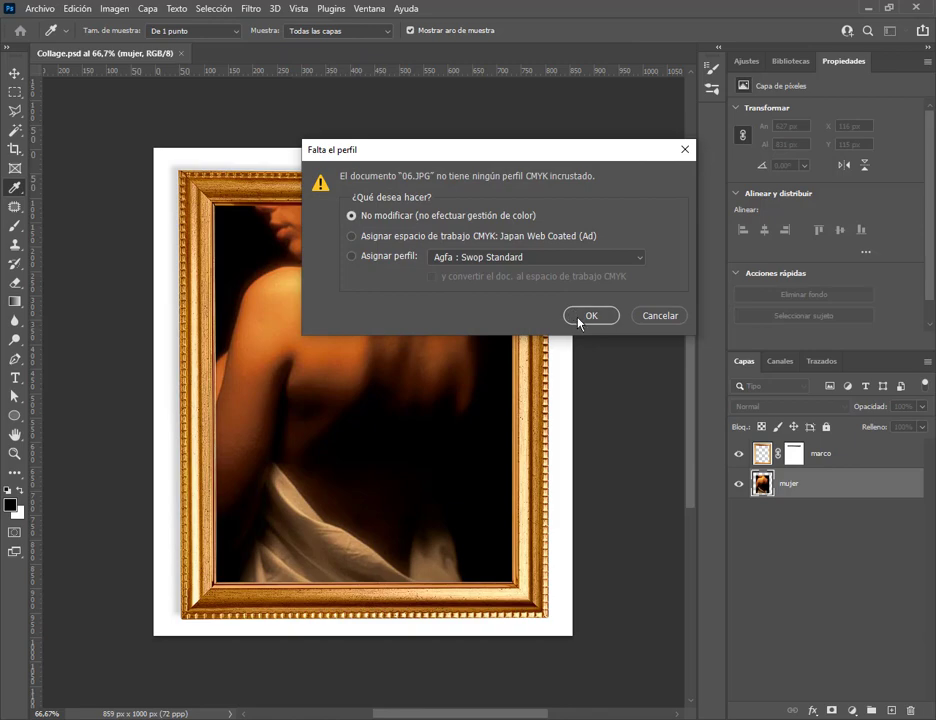
left_click(590, 316)
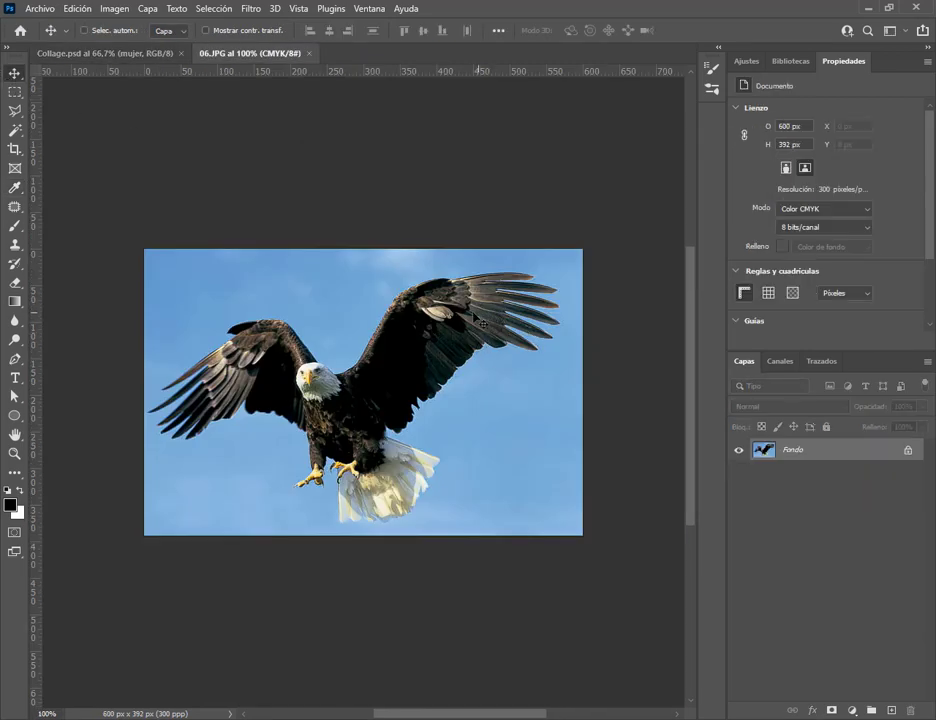
left_click_drag(482, 323, 295, 405)
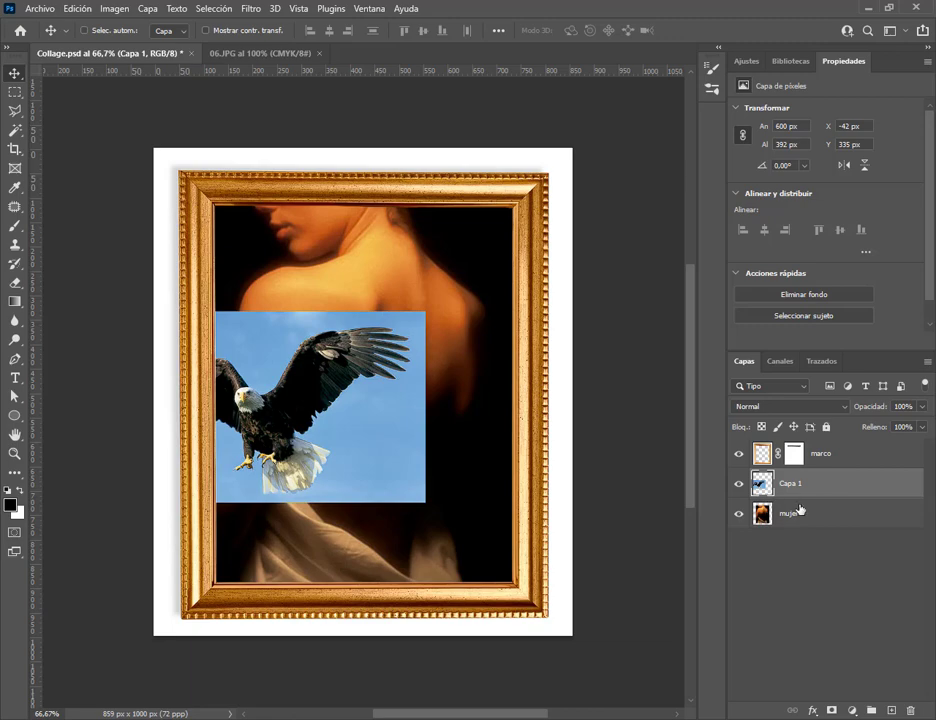
key("ctrl")
left_click_drag(751, 502, 824, 527)
left_click_drag(708, 546, 743, 524)
key("Escape")
Examine the eagle's size and placement over the frame in the reference image Collage.jpg, and return to Collage.psd
key("alt+Tab")
left_click(722, 180)
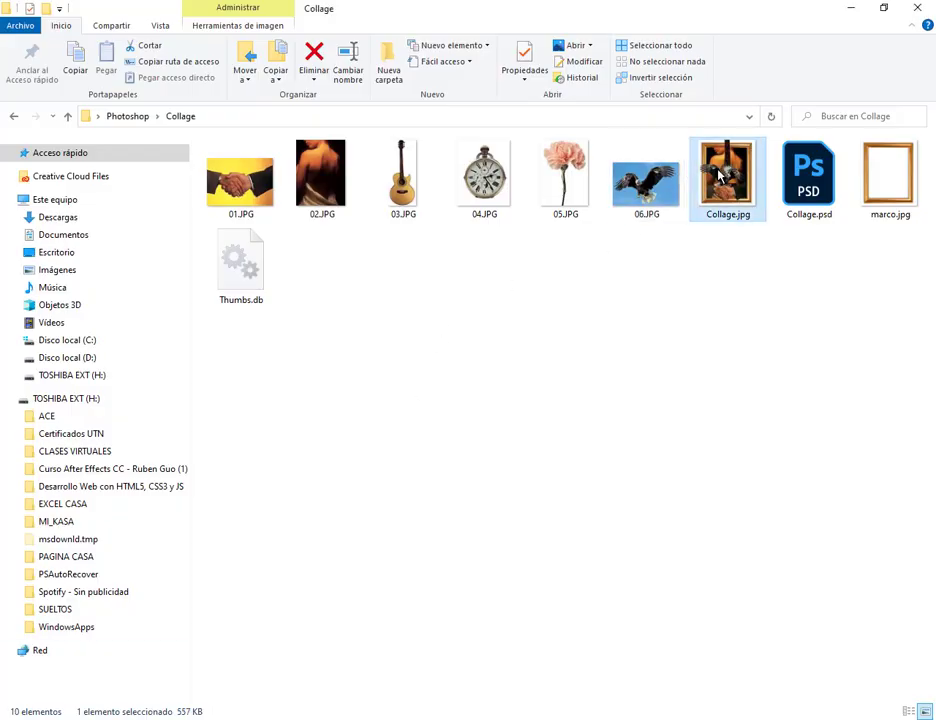
double_click(722, 176)
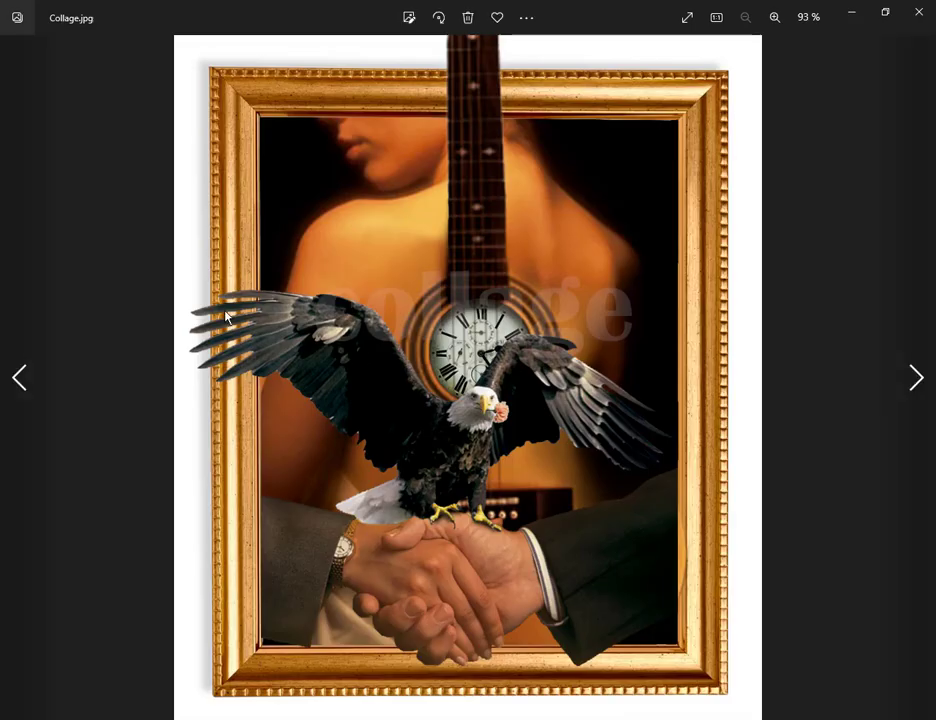
key("ctrl+2")
mouse_move(175, 283)
left_mouse_down()
mouse_move(378, 355)
mouse_move(748, 447)
mouse_move(801, 547)
left_mouse_up()
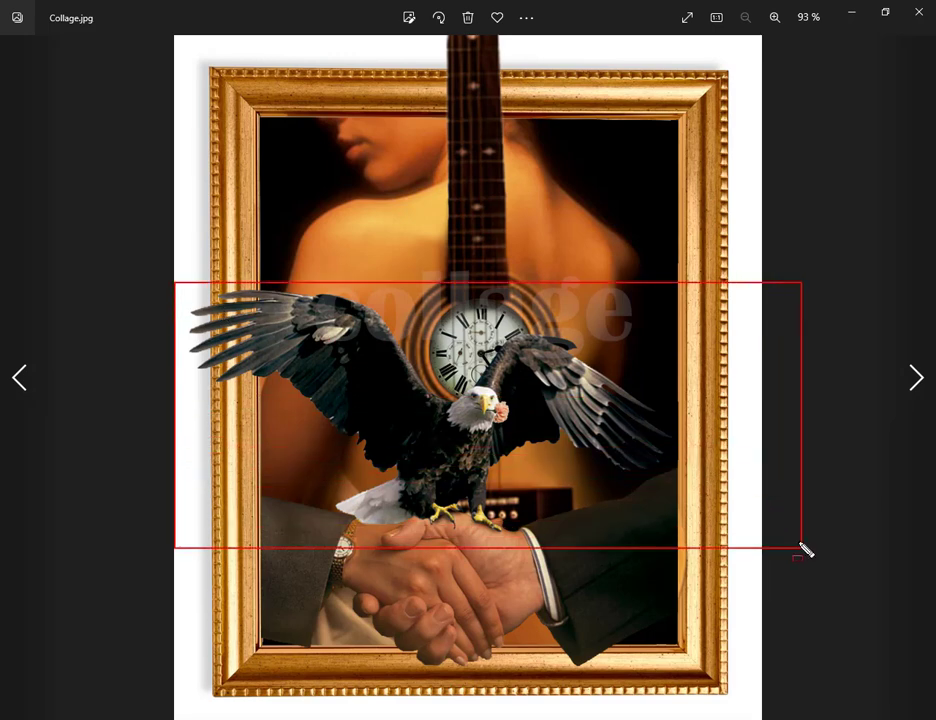
key("Escape")
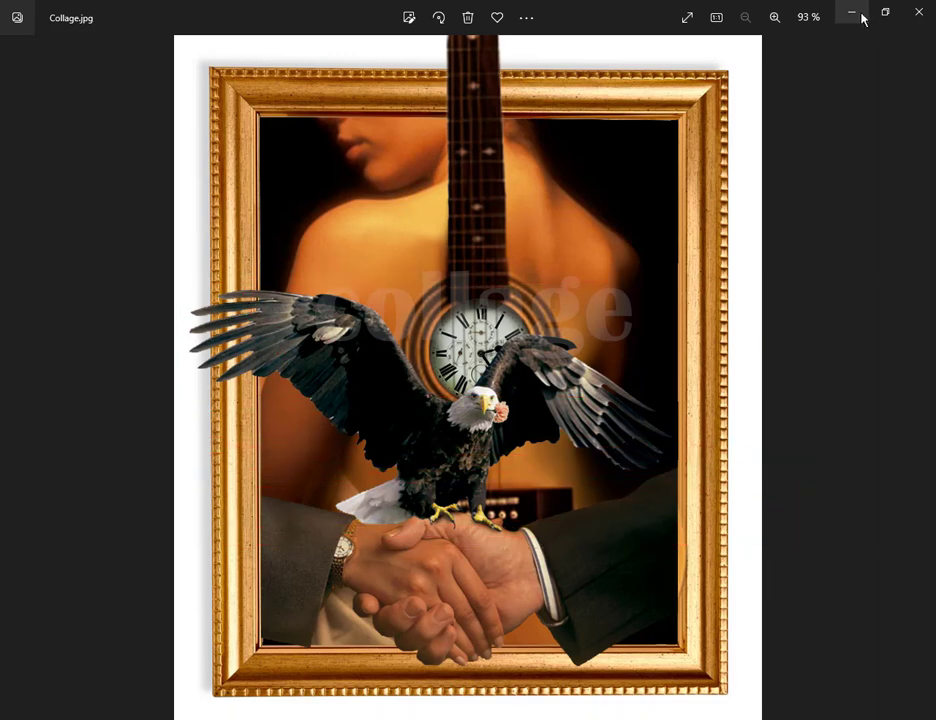
left_click(858, 15)
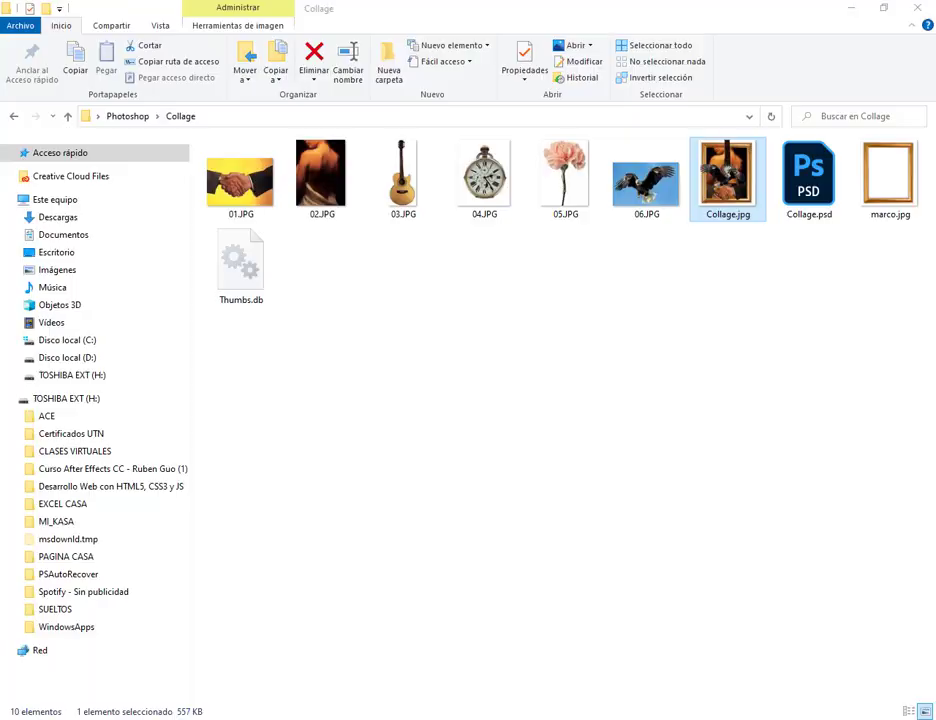
key("alt+Tab")
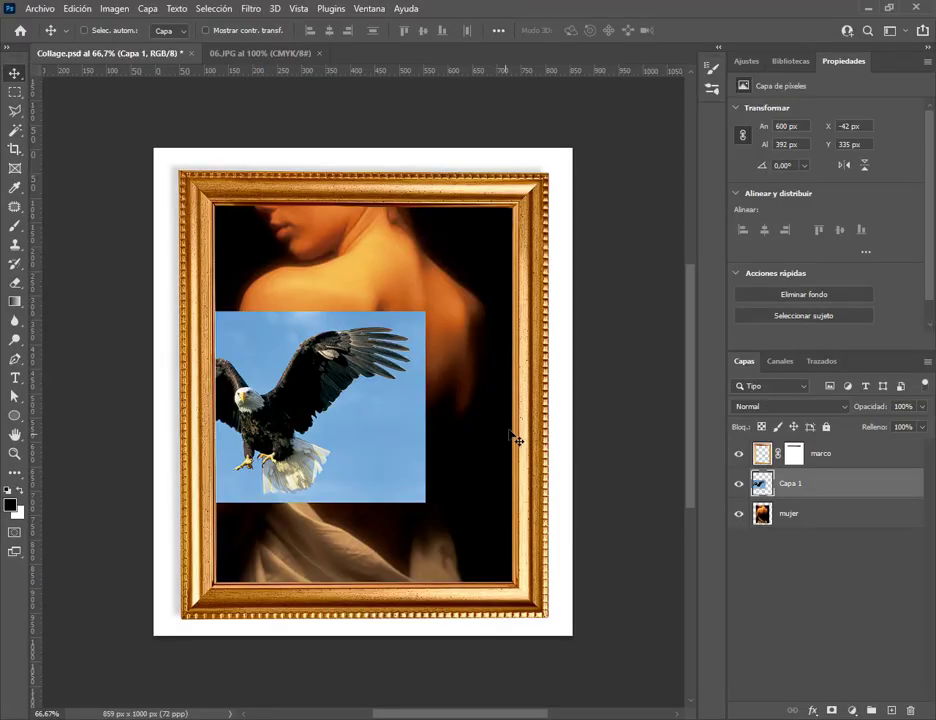
Place the eagle layer above the marco layer and centre it across the frame at about X 130 px, Y 335 px
left_click_drag(407, 422, 549, 437)
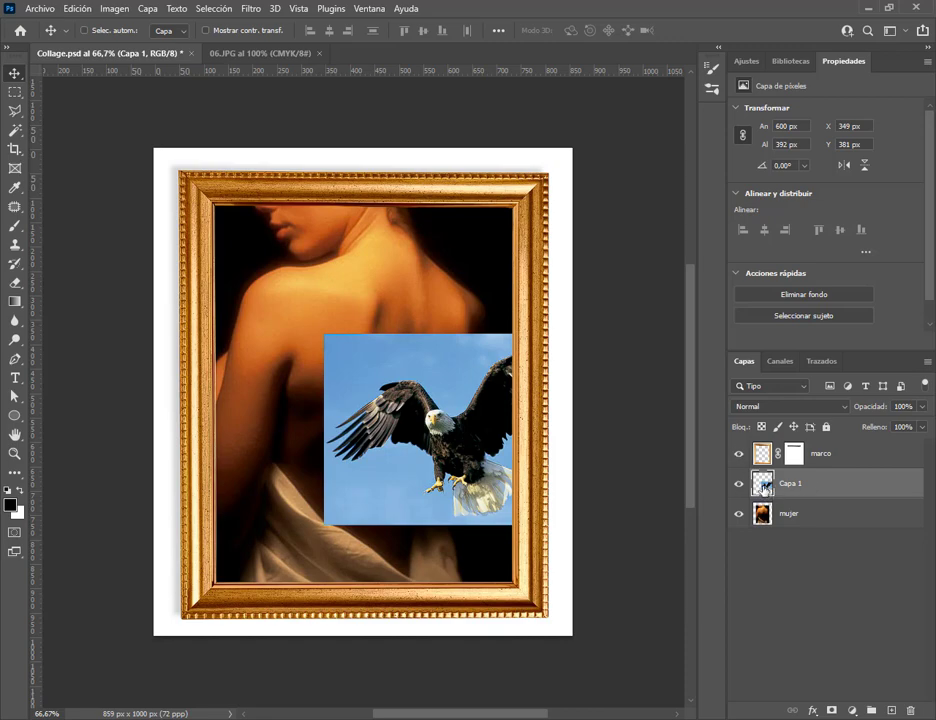
left_click_drag(763, 487, 768, 445)
left_click_drag(537, 422, 433, 400)
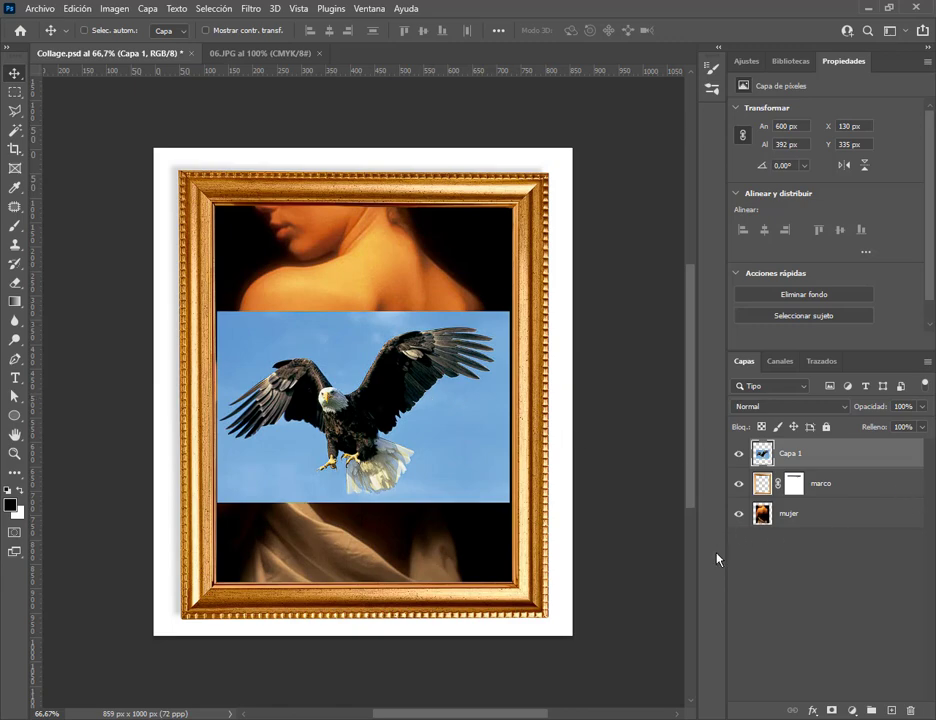
Enlarge the eagle layer proportionally to about 122% with Free Transform
key("ctrl+t")
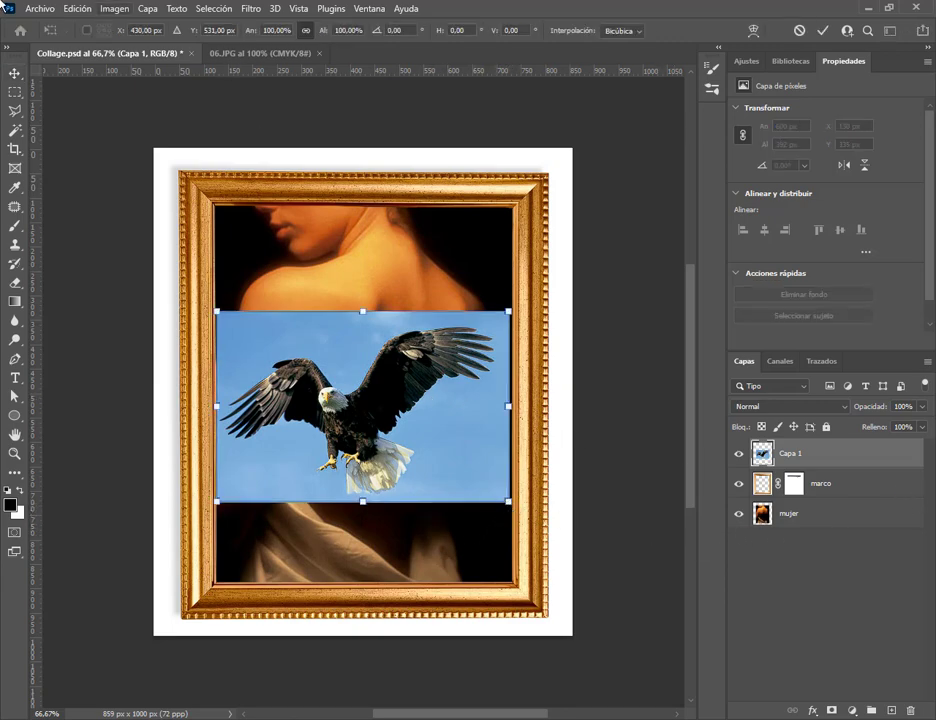
key("Return")
left_click(77, 8)
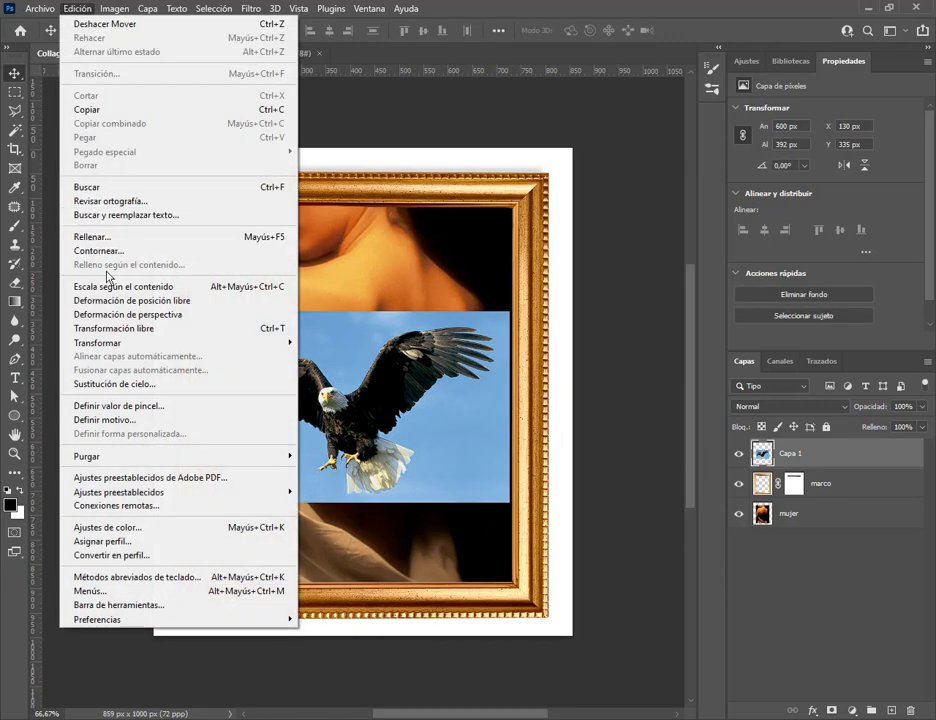
left_click(110, 328)
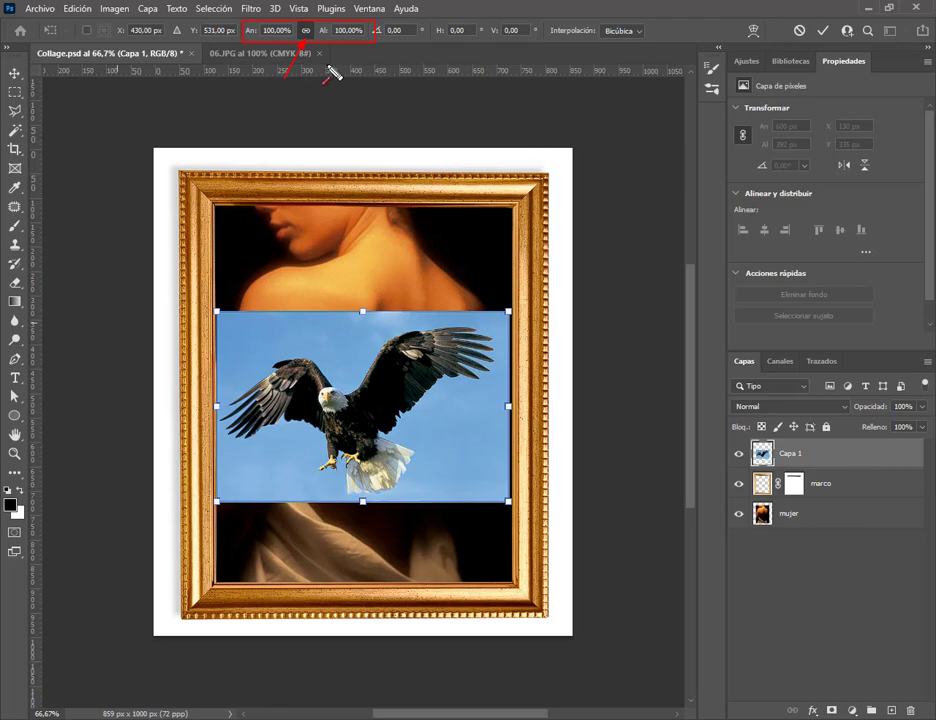
left_click(305, 30)
mouse_move(512, 312)
left_mouse_down()
mouse_move(591, 259)
mouse_move(480, 340)
mouse_move(616, 245)
mouse_move(519, 307)
mouse_move(575, 272)
mouse_move(483, 298)
mouse_move(500, 315)
left_mouse_up()
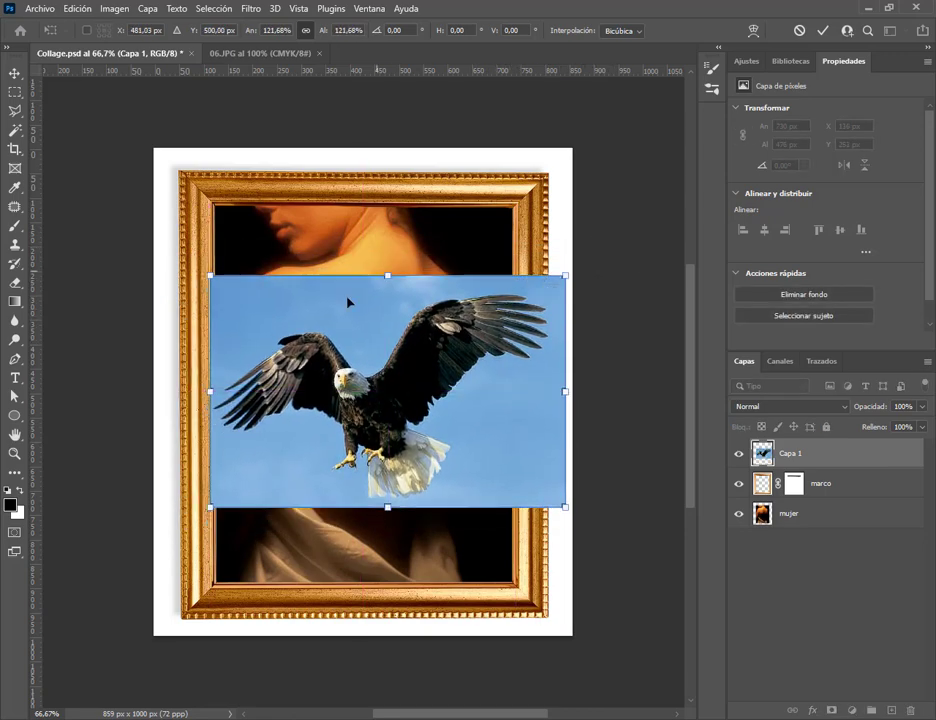
key("Return")
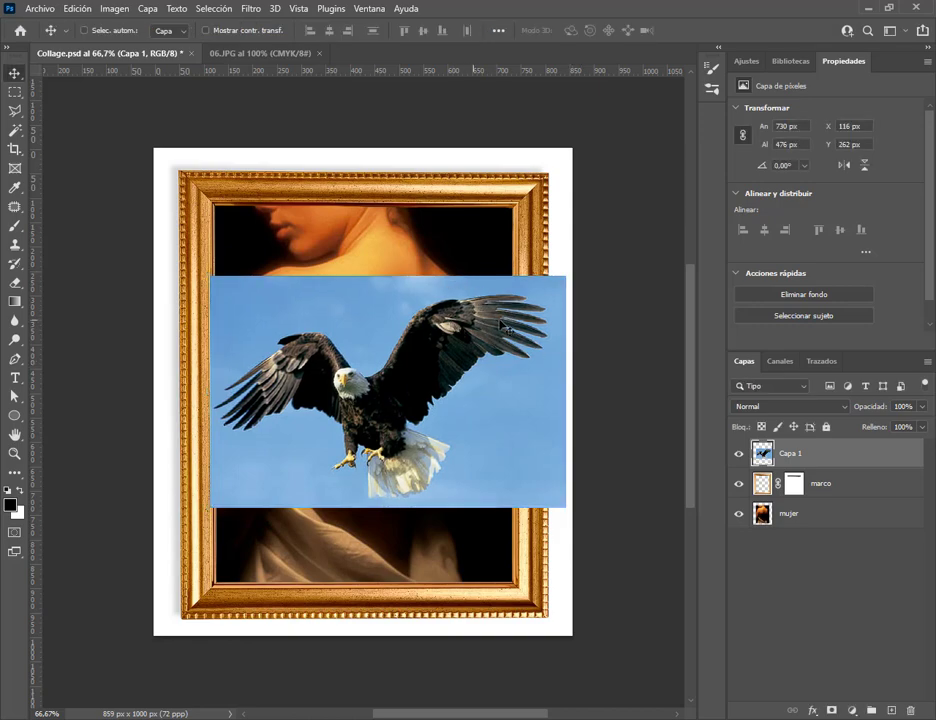
Shift the eagle layer horizontally to about X 65 px so it is centred over the frame
key("ctrl+t")
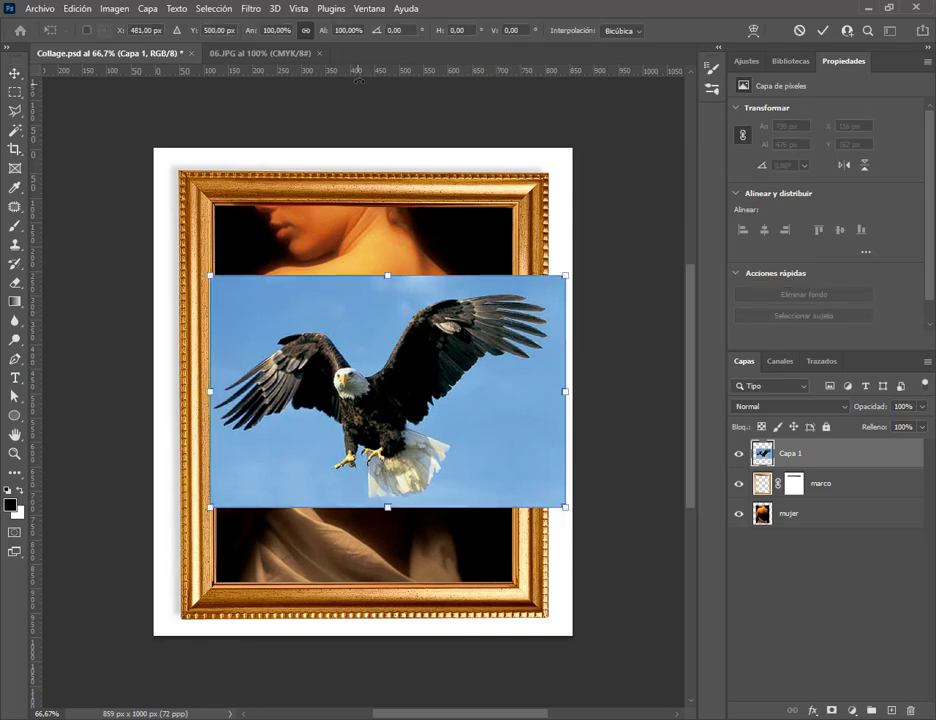
left_click(305, 30)
key("Return")
left_click_drag(449, 405, 424, 406)
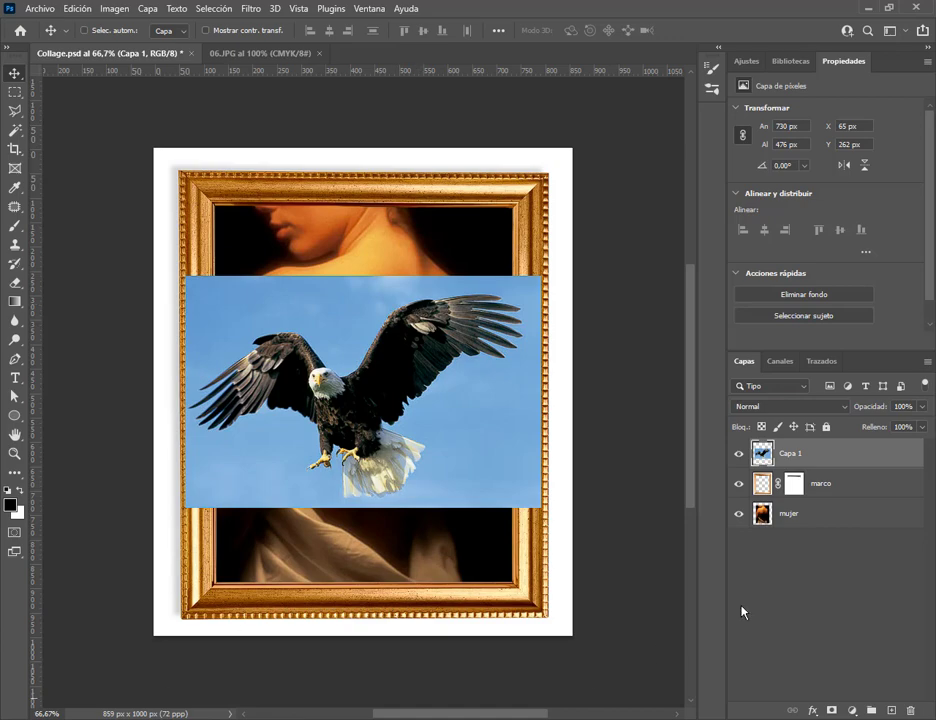
Rename the eagle layer as Aguila and hide it
double_click(791, 455)
type("Aguila")
key("Return")
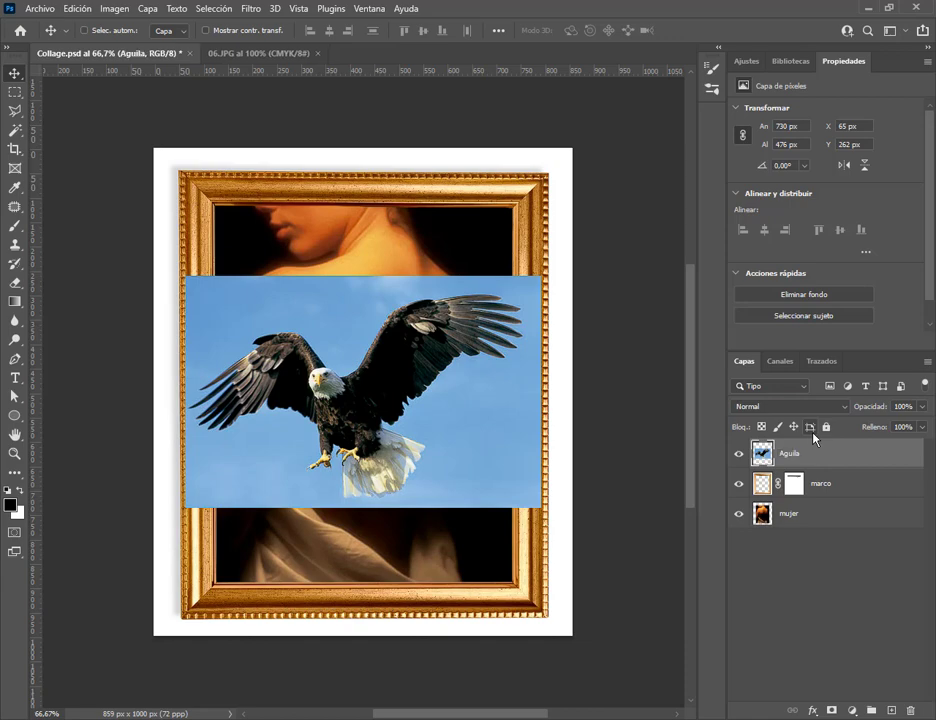
left_click(739, 458)
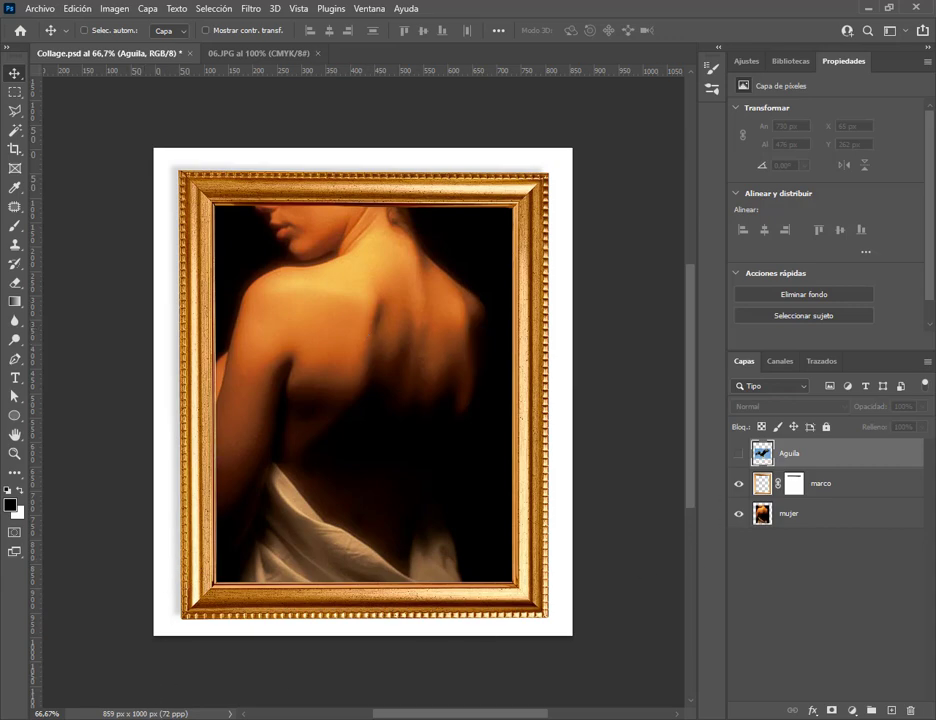
Check the class call in the browser and examine the reference image Collage.jpg before returning to Photoshop
left_click(109, 658)
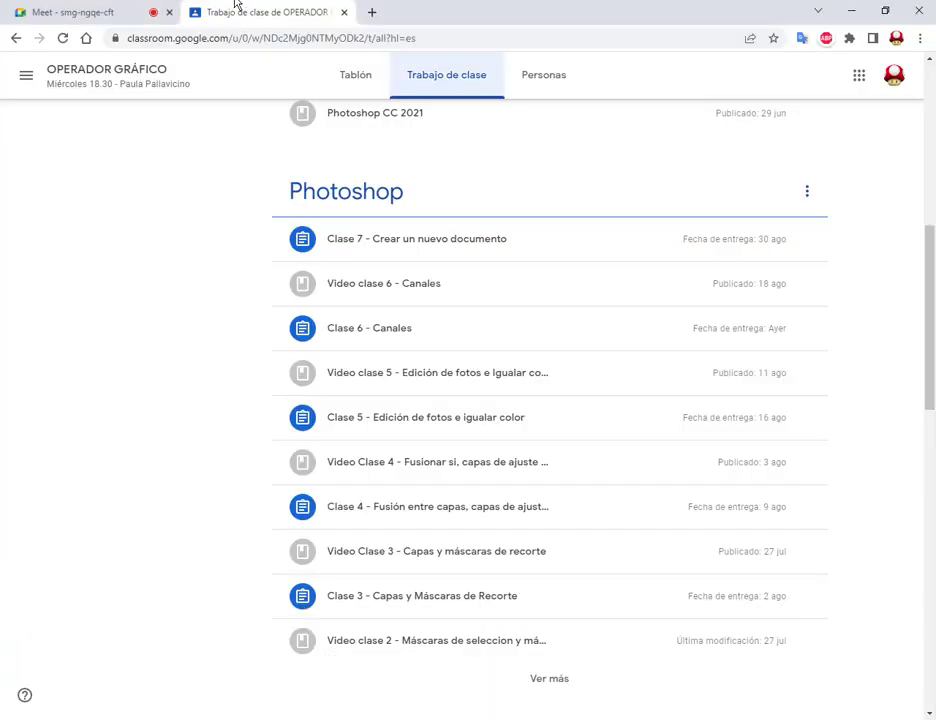
left_click(138, 8)
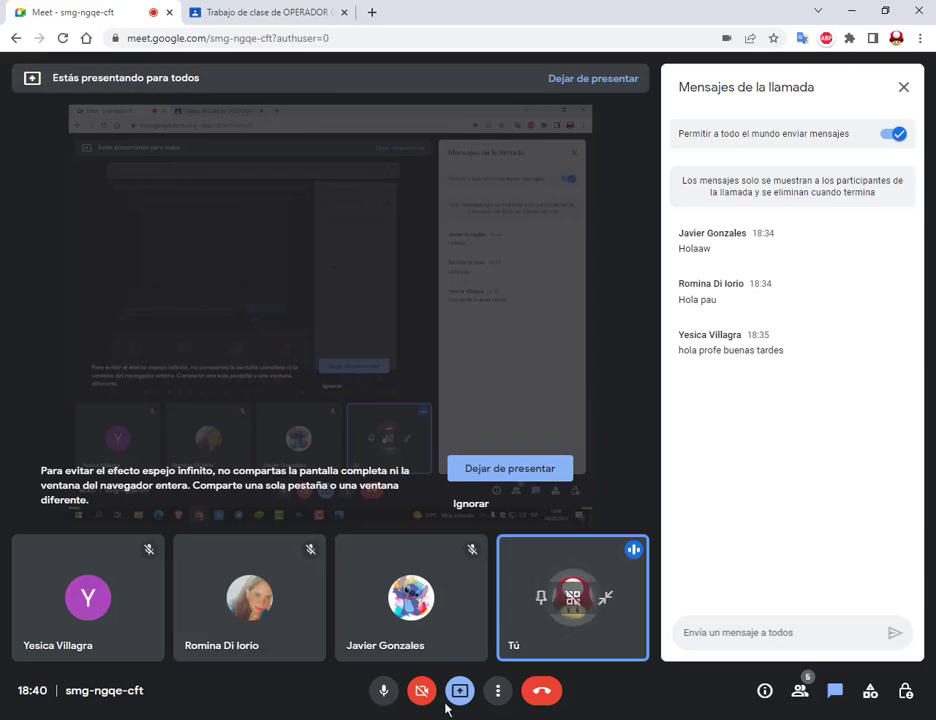
key("alt+Tab")
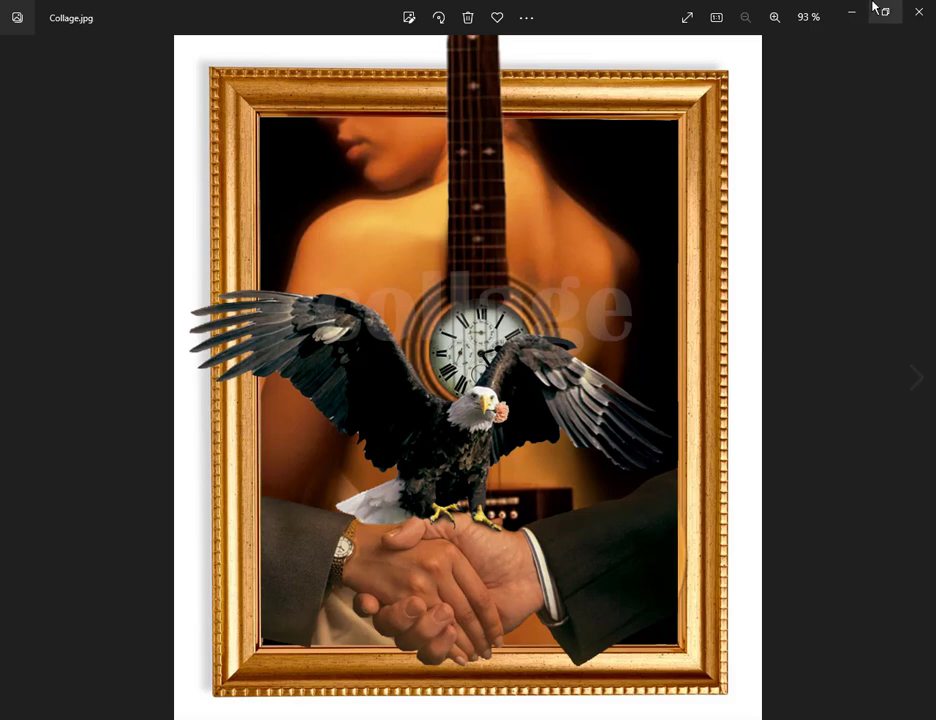
left_click(860, 13)
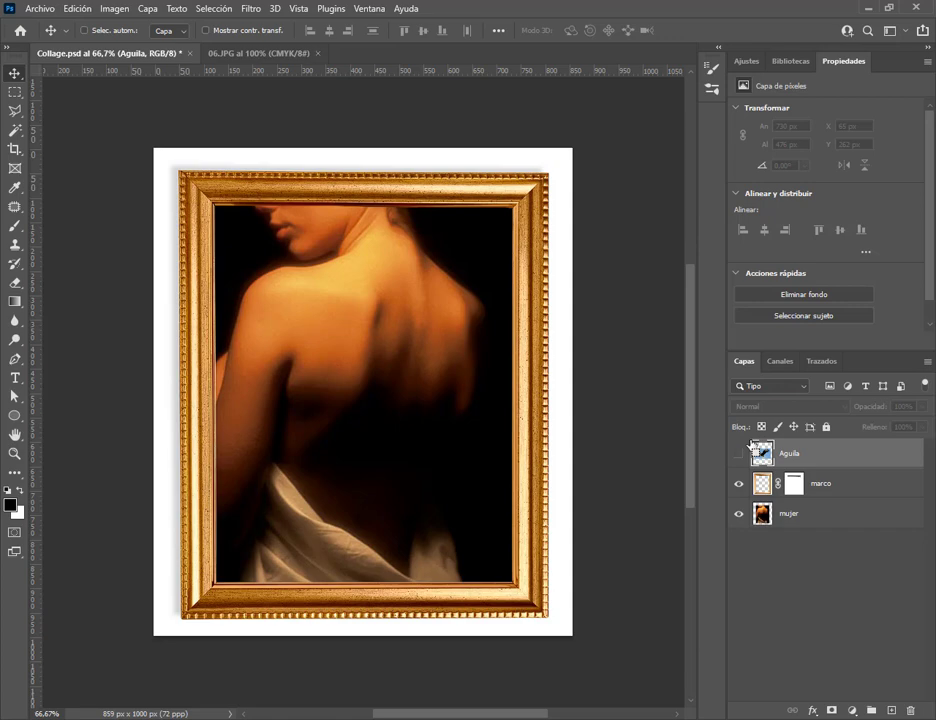
Close the 06.JPG document and delete the Aguila layer from Collage.psd
mouse_move(752, 447)
left_mouse_down()
mouse_move(784, 460)
mouse_move(803, 545)
mouse_move(820, 511)
mouse_move(806, 445)
mouse_move(757, 450)
mouse_move(753, 437)
left_mouse_up()
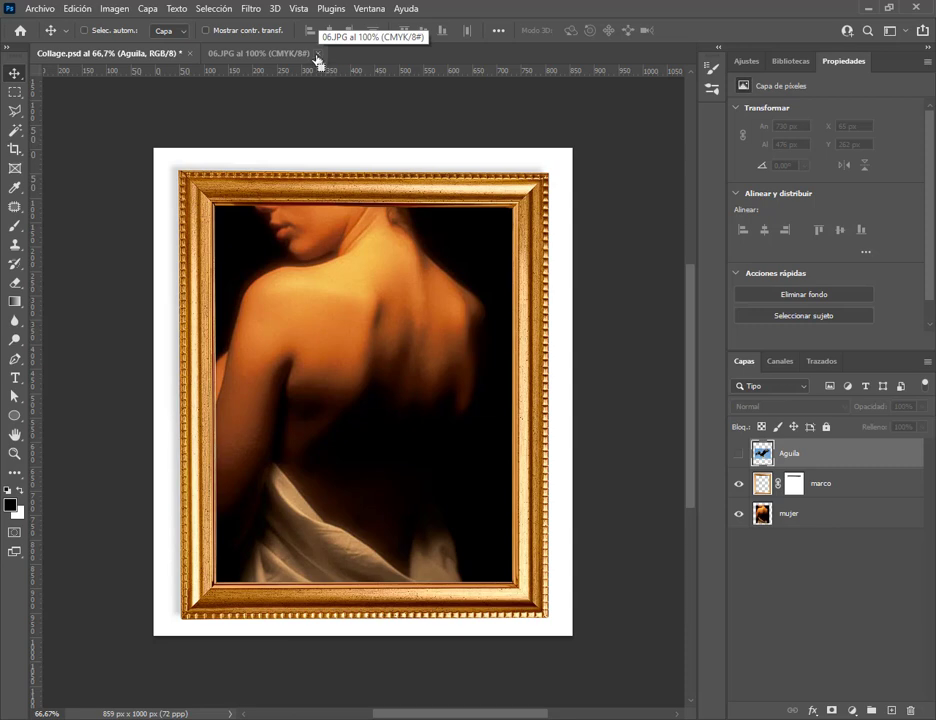
left_click(316, 55)
left_click_drag(765, 452, 909, 710)
Consult the reference Collage.jpg and open the guitar image 03.JPG from the Collage folder in Photoshop
key("alt+Tab")
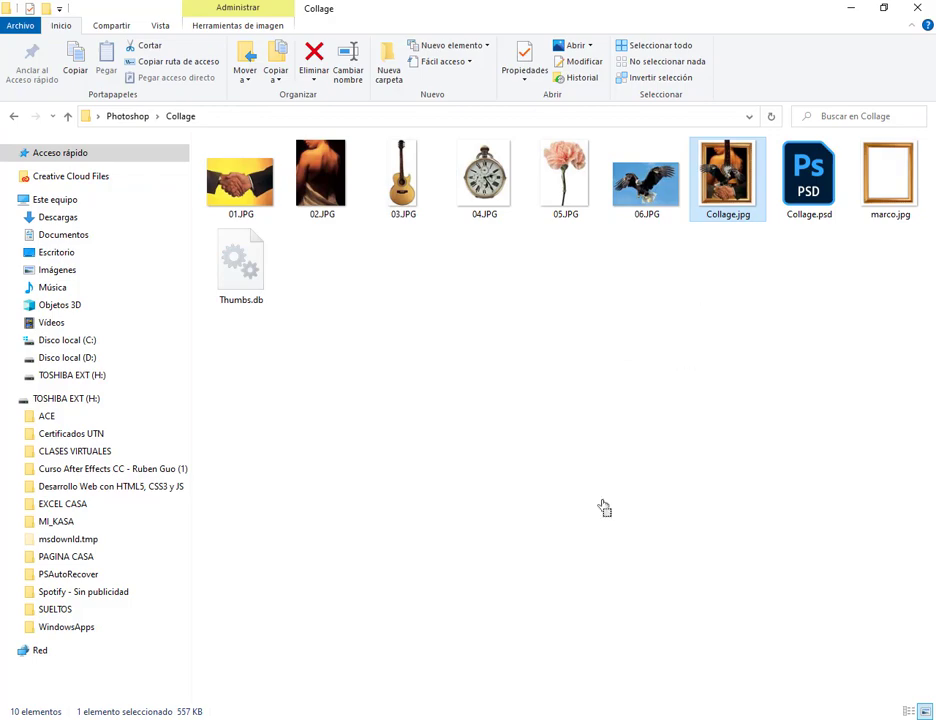
double_click(728, 178)
left_click_drag(397, 196, 410, 104)
left_click(586, 316)
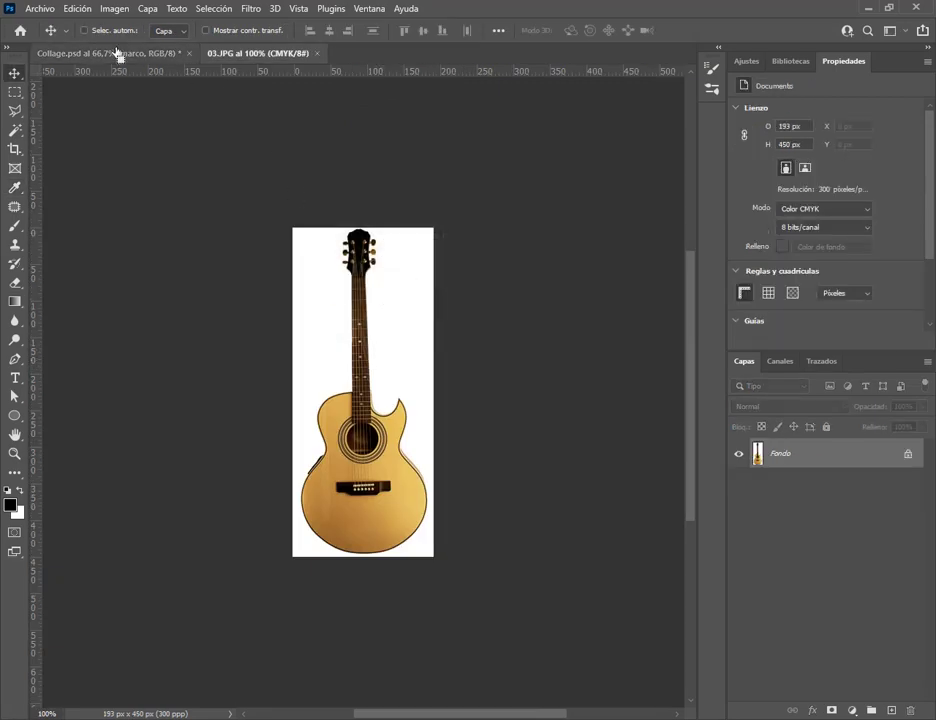
key("ctrl+0")
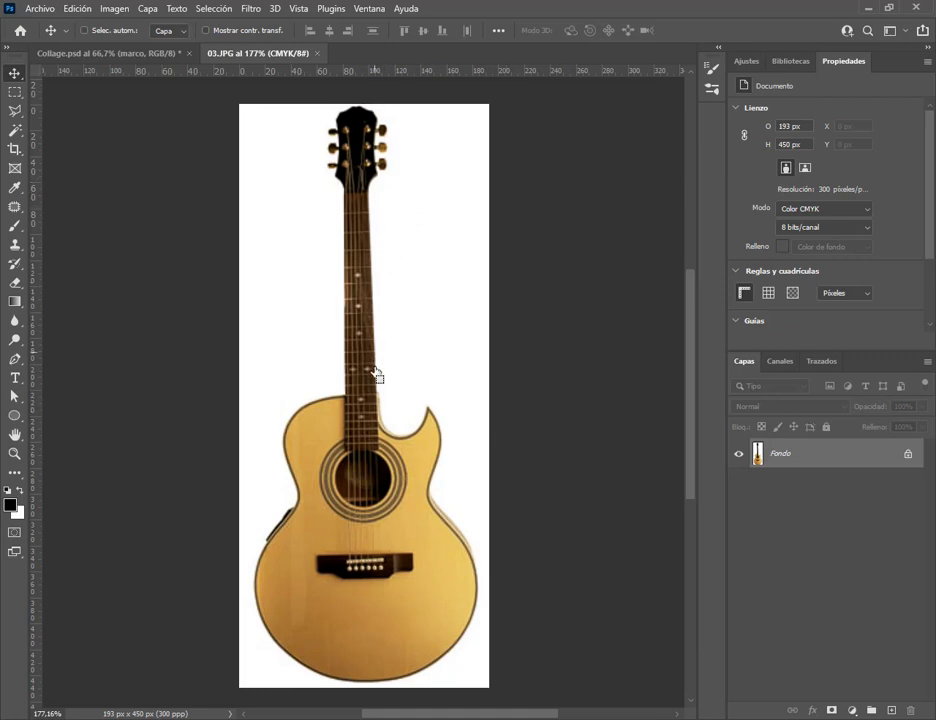
left_click_drag(330, 180, 352, 376)
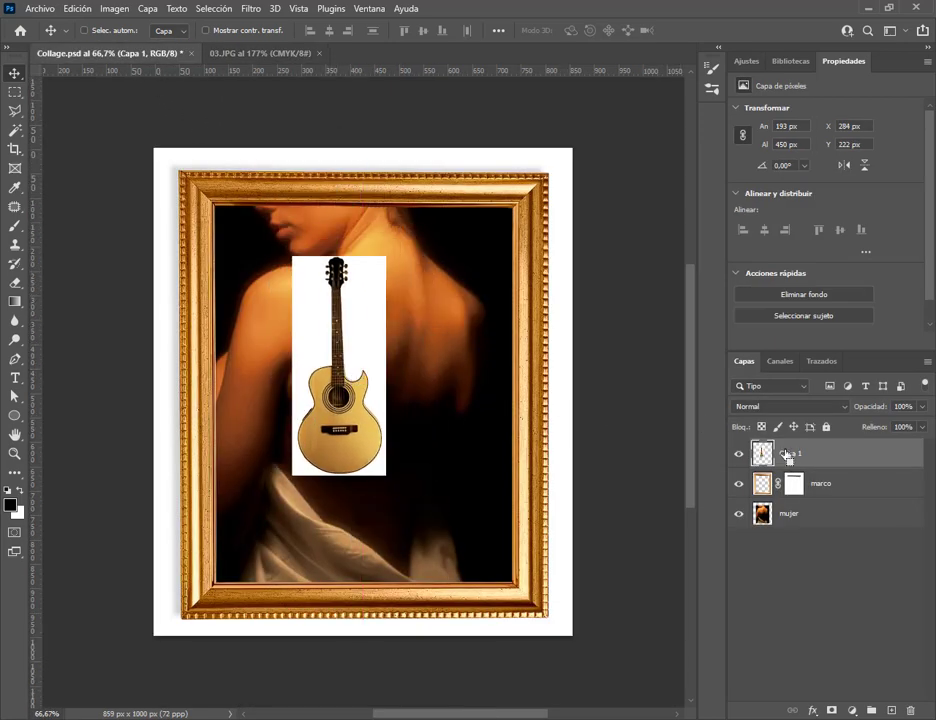
left_click_drag(783, 450, 906, 712)
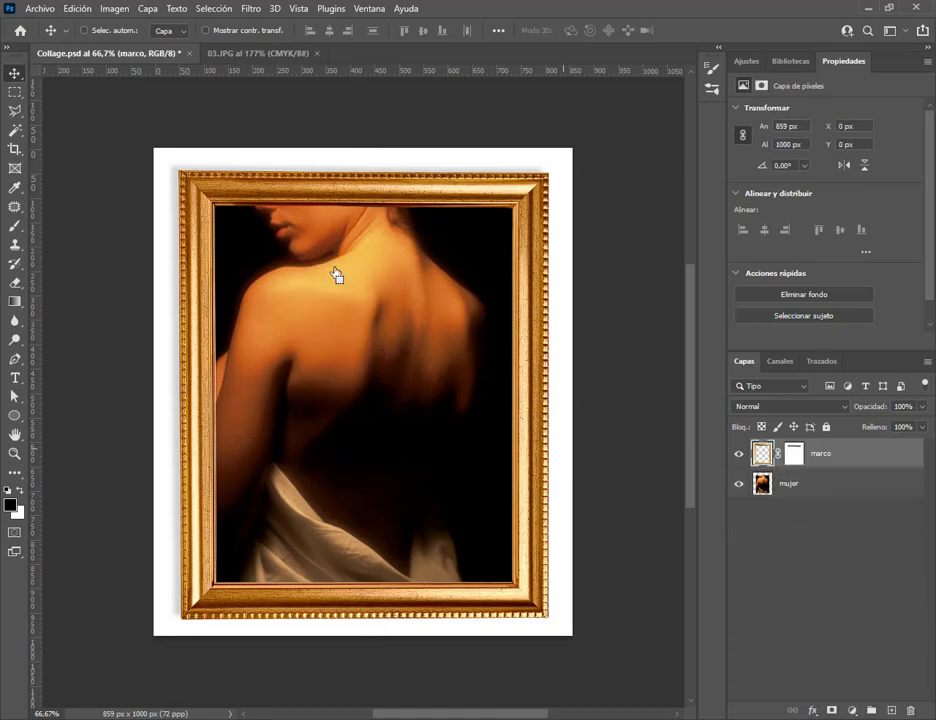
left_click(245, 54)
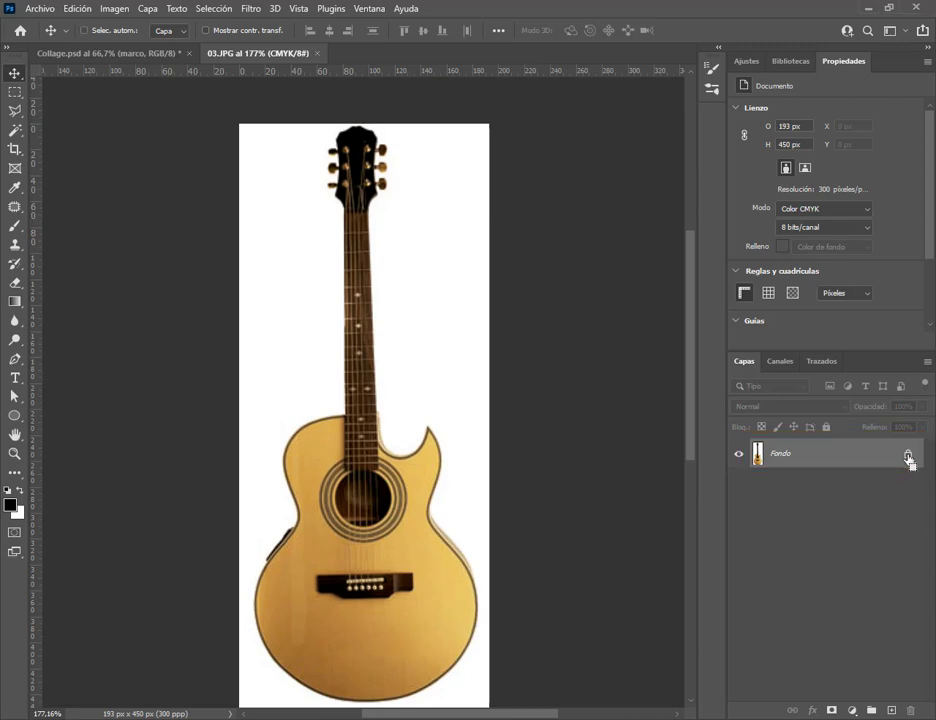
Unlock the Fondo layer of 03.JPG, delete the white area around the guitar using the Magic Wand, and deselect
left_click(907, 456)
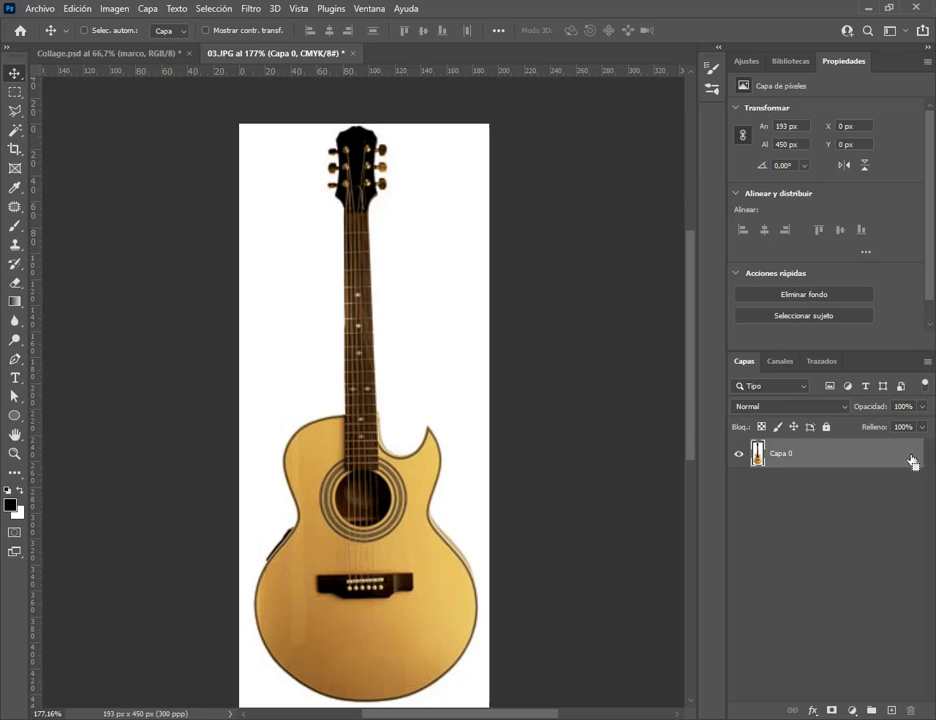
left_click_drag(273, 207, 687, 205)
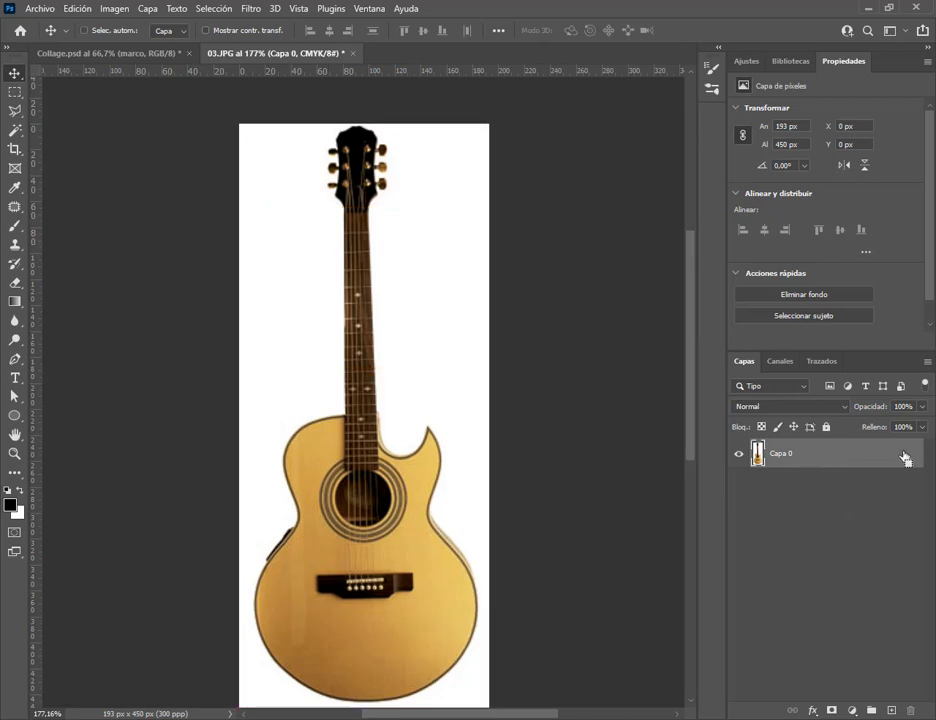
left_click(13, 131)
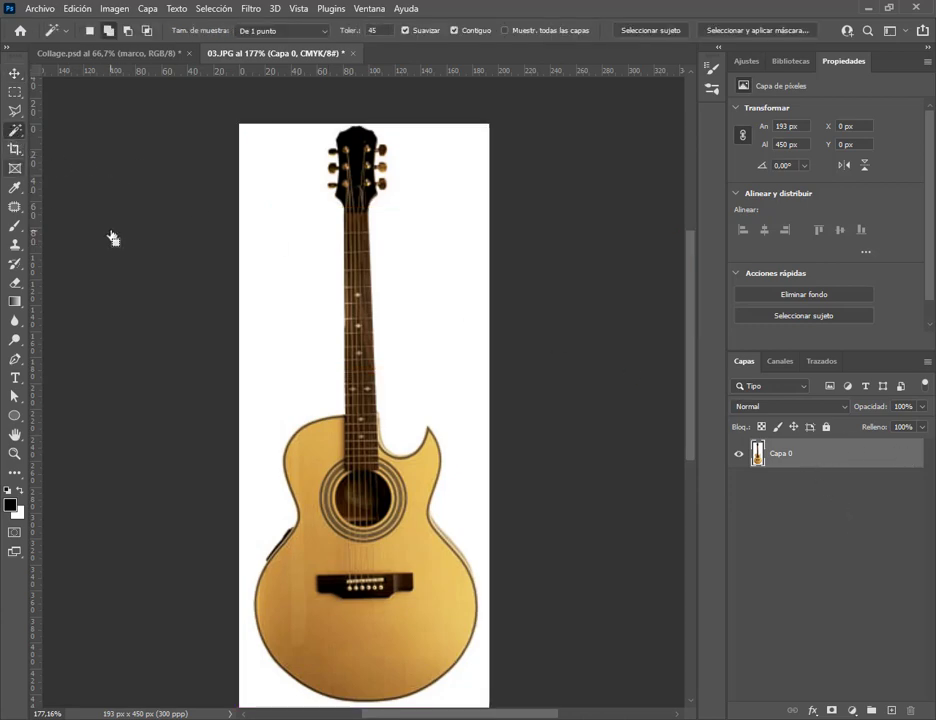
left_click(445, 303)
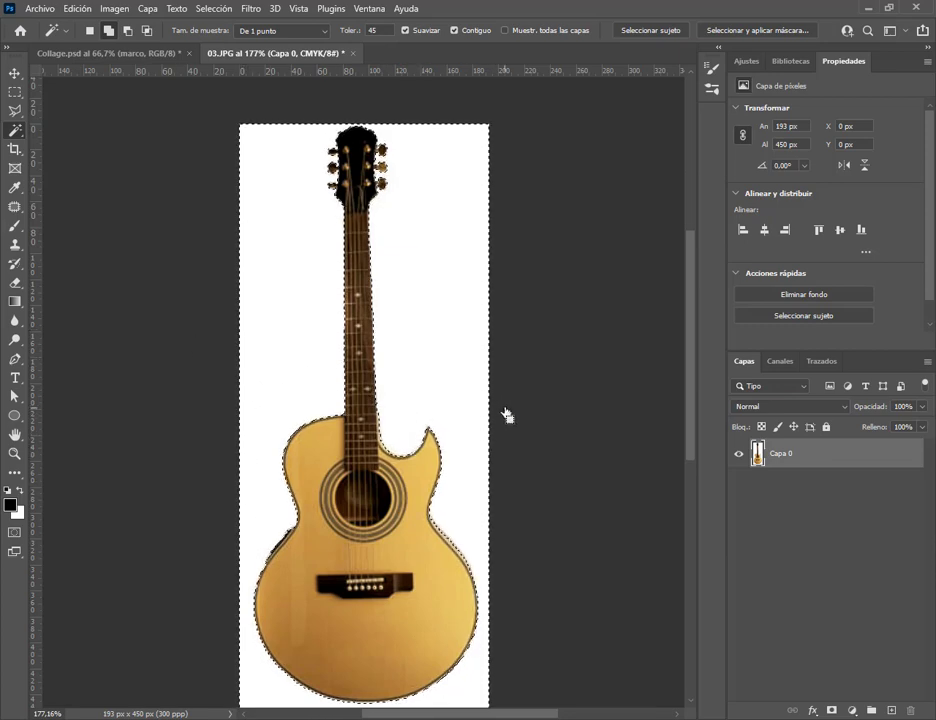
key("Delete")
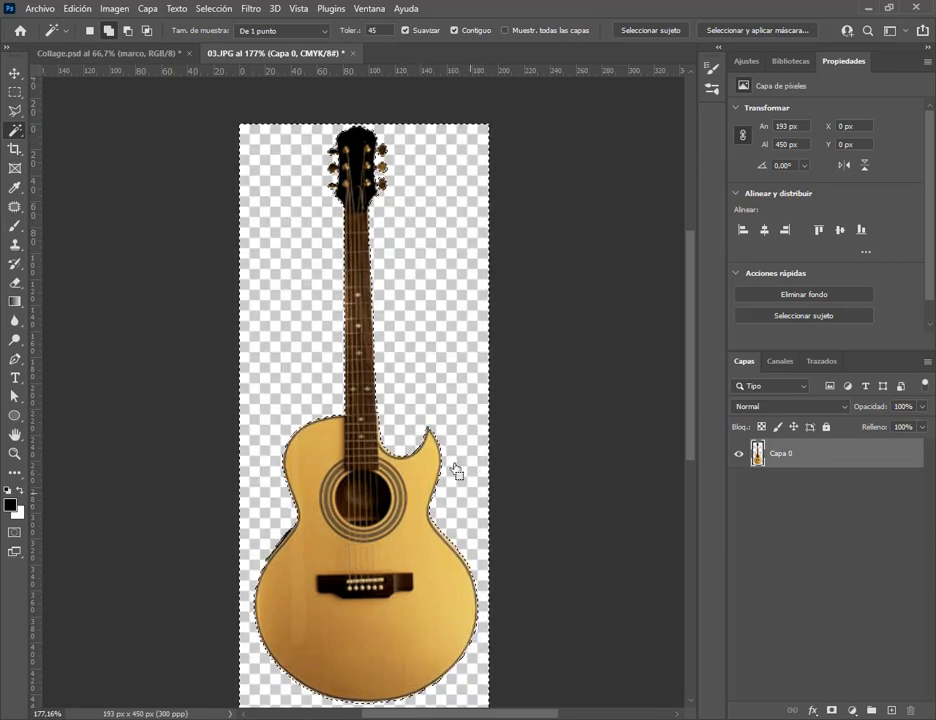
left_click(213, 9)
left_click(211, 40)
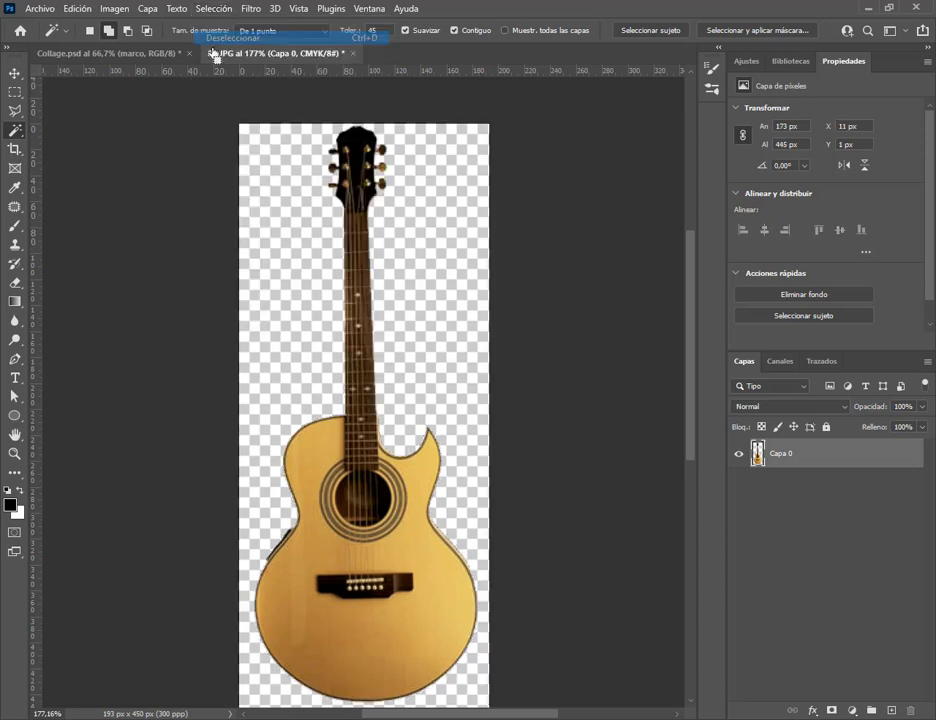
Copy the cut-out guitar into Collage.psd above the marco layer and close 03.JPG without saving
left_click(14, 73)
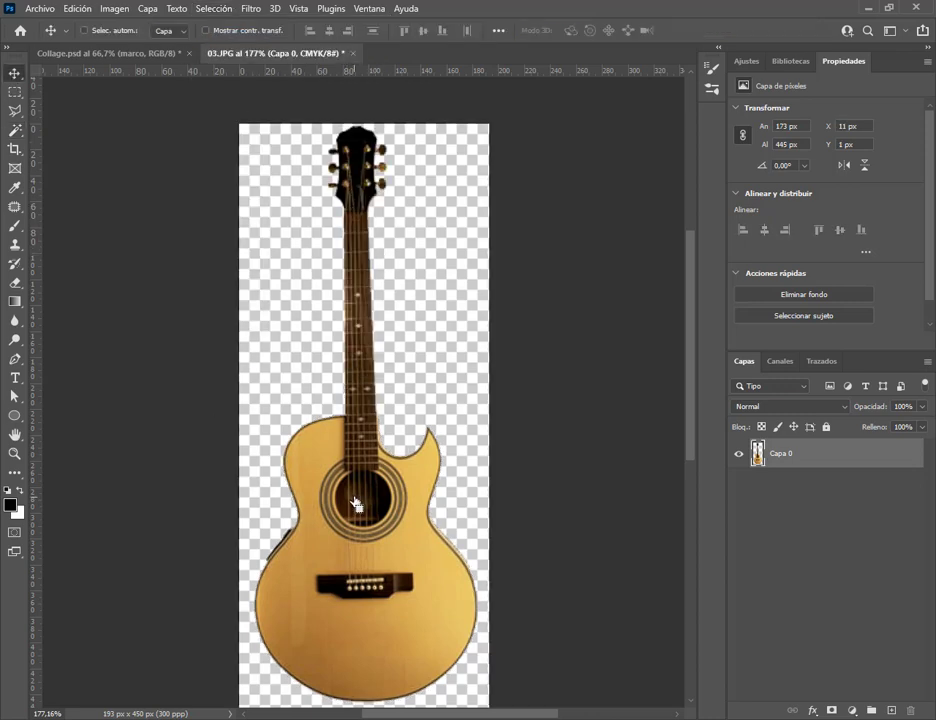
left_click_drag(340, 470, 368, 360)
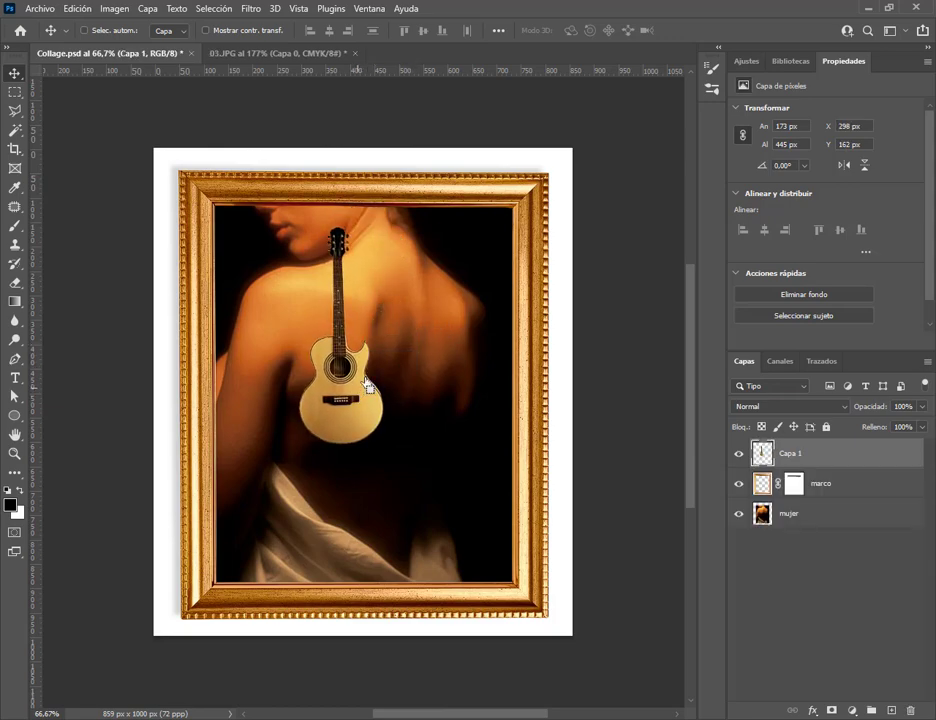
left_click(330, 54)
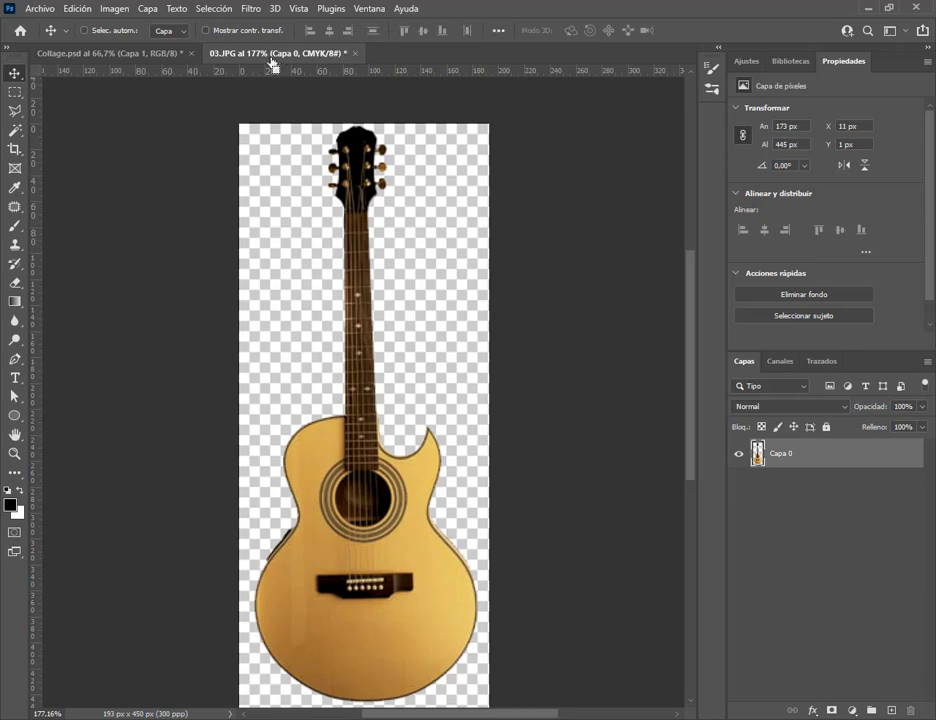
left_click(357, 54)
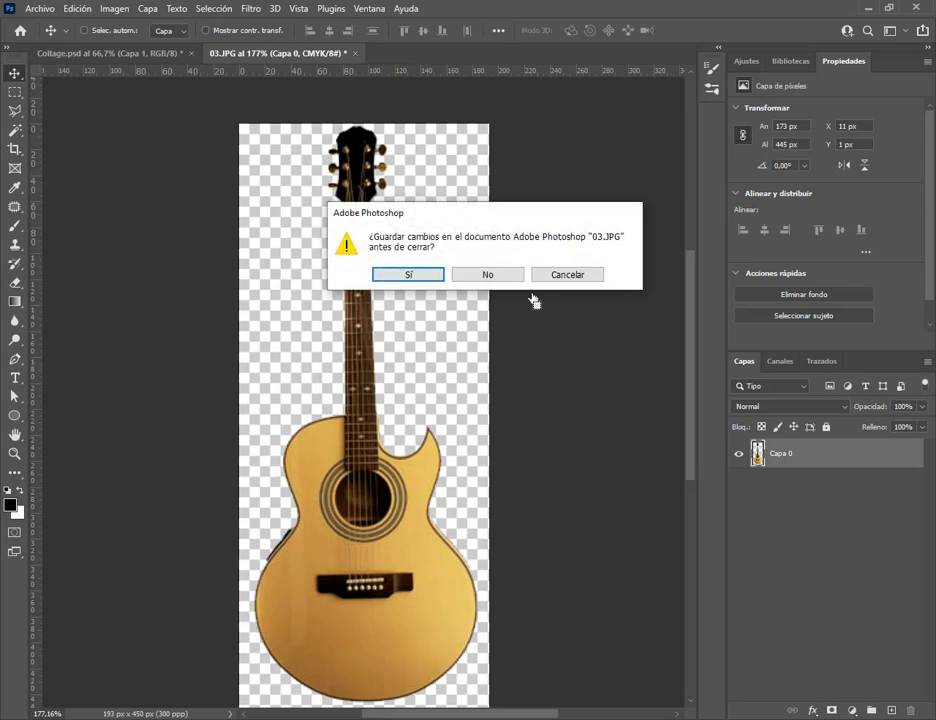
left_click(487, 273)
Move the guitar layer to about X 355 px, Y 225 px, over the woman's back
left_click(83, 30)
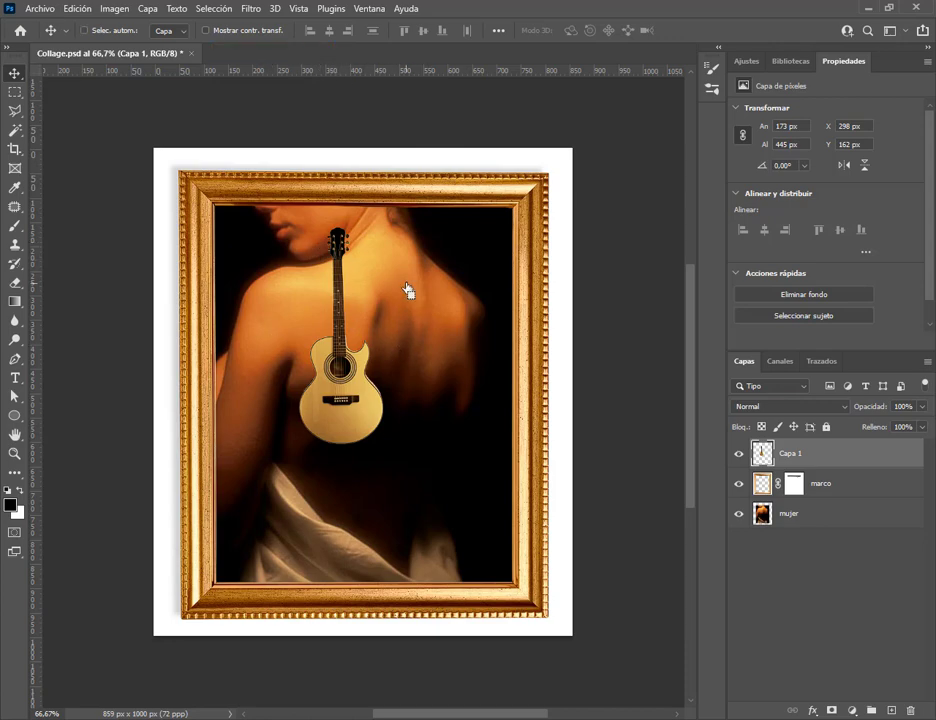
scroll(340, 296, "up", 3)
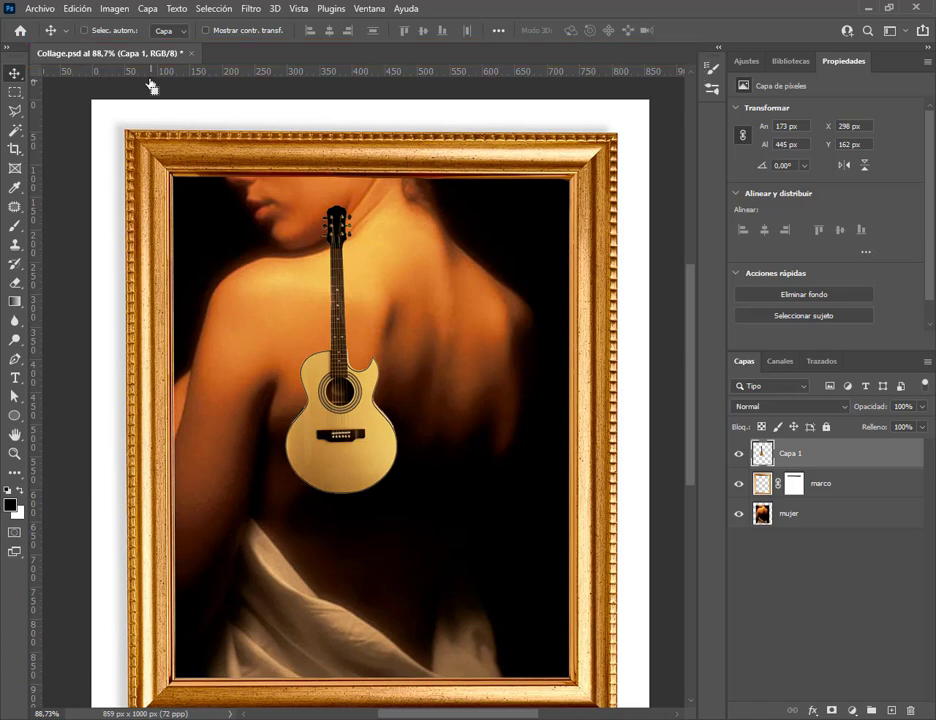
left_click(84, 30)
left_click_drag(366, 459, 414, 518)
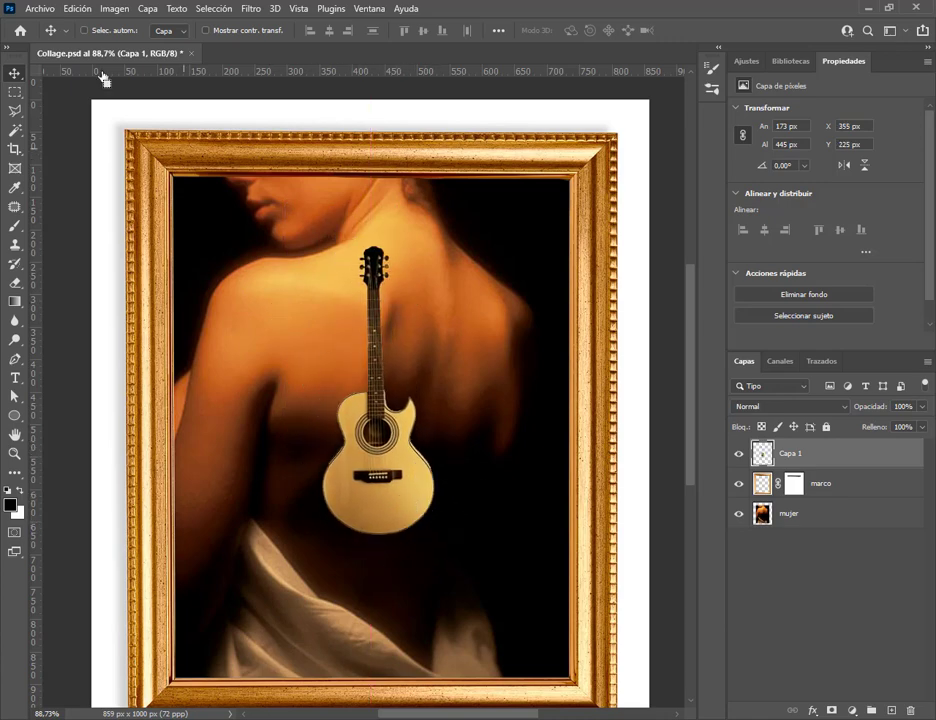
Enlarge the guitar proportionally with Free Transform to about 304%, with its neck extending beyond the canvas's upper edge
left_click(72, 9)
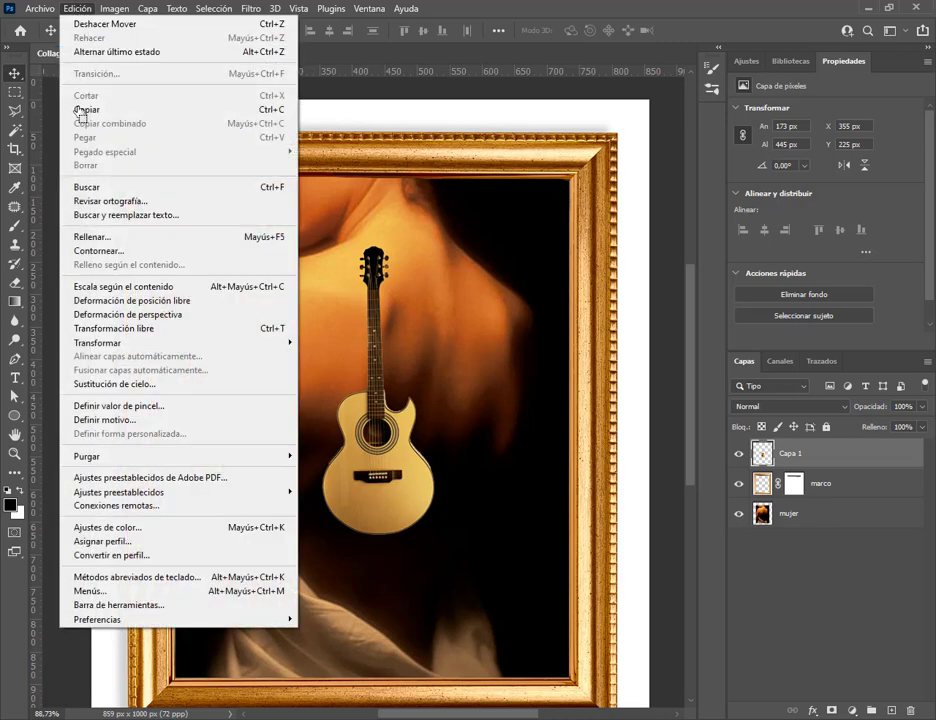
left_click(107, 330)
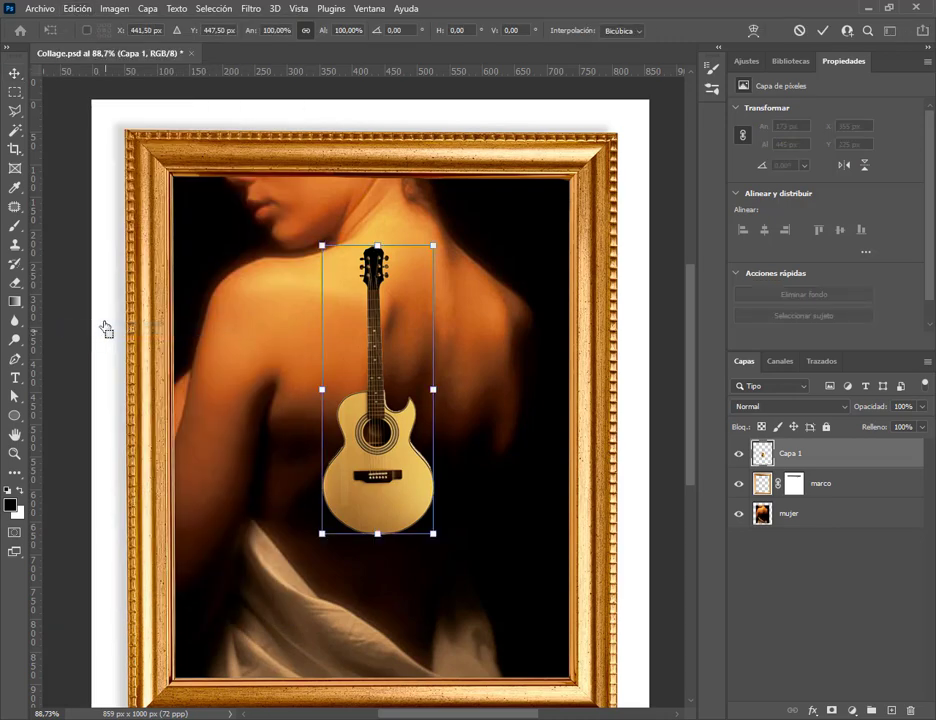
left_click_drag(437, 546, 566, 716)
left_click_drag(507, 248, 680, 45)
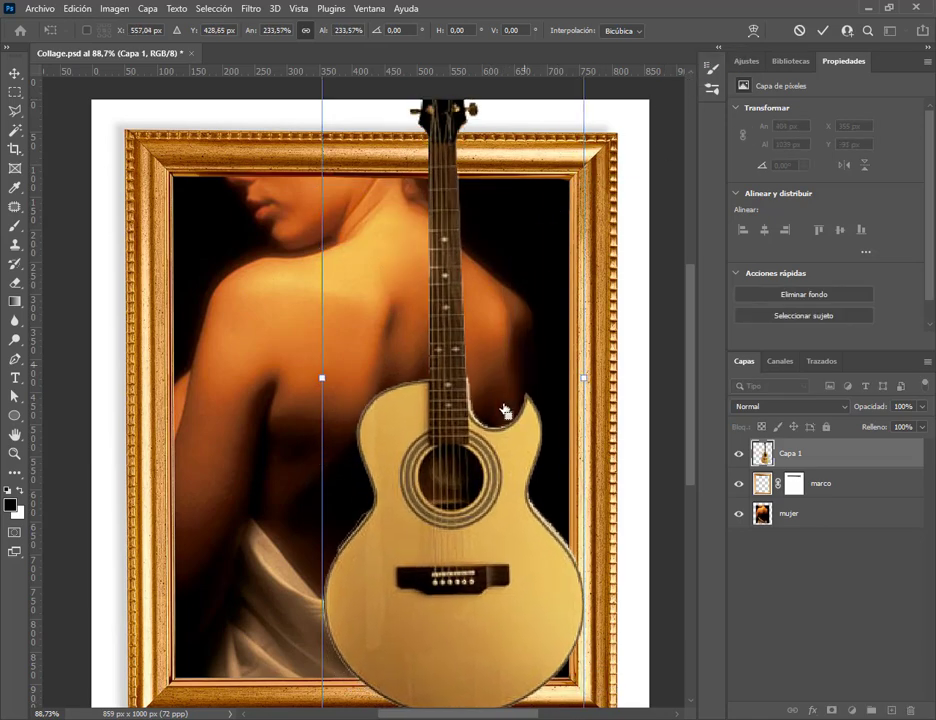
left_click_drag(506, 412, 443, 538)
left_click_drag(533, 100, 598, 72)
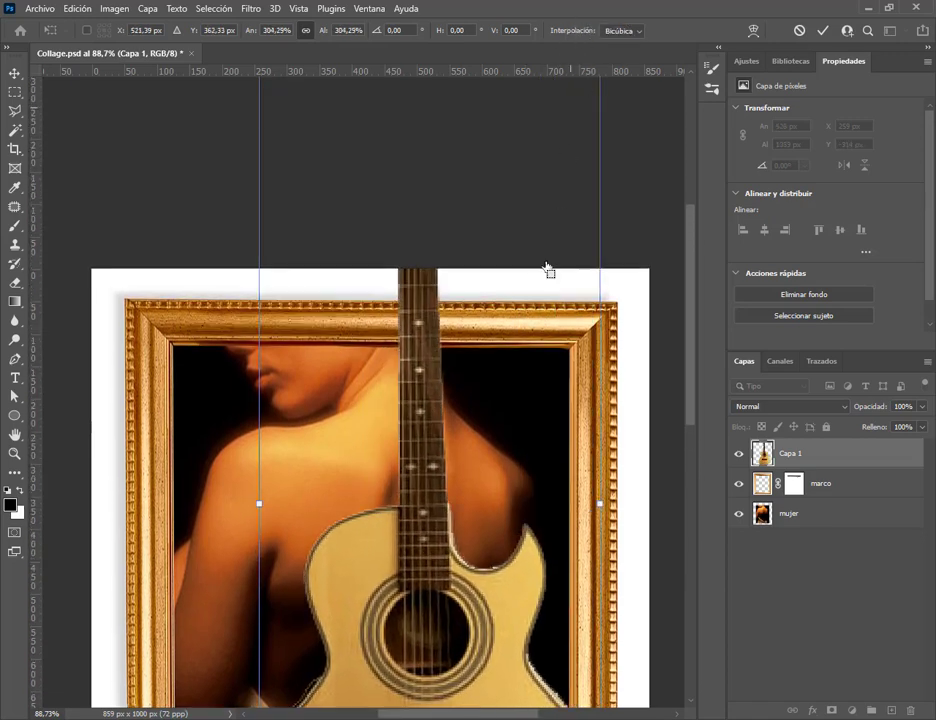
scroll(535, 386, "down", 2)
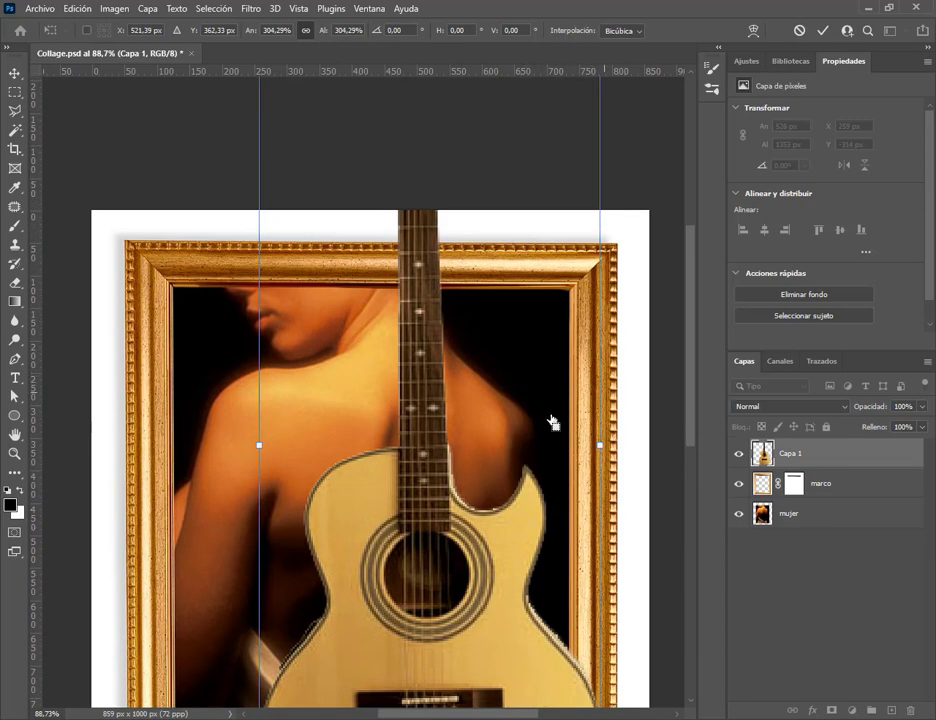
scroll(539, 572, "down", 2)
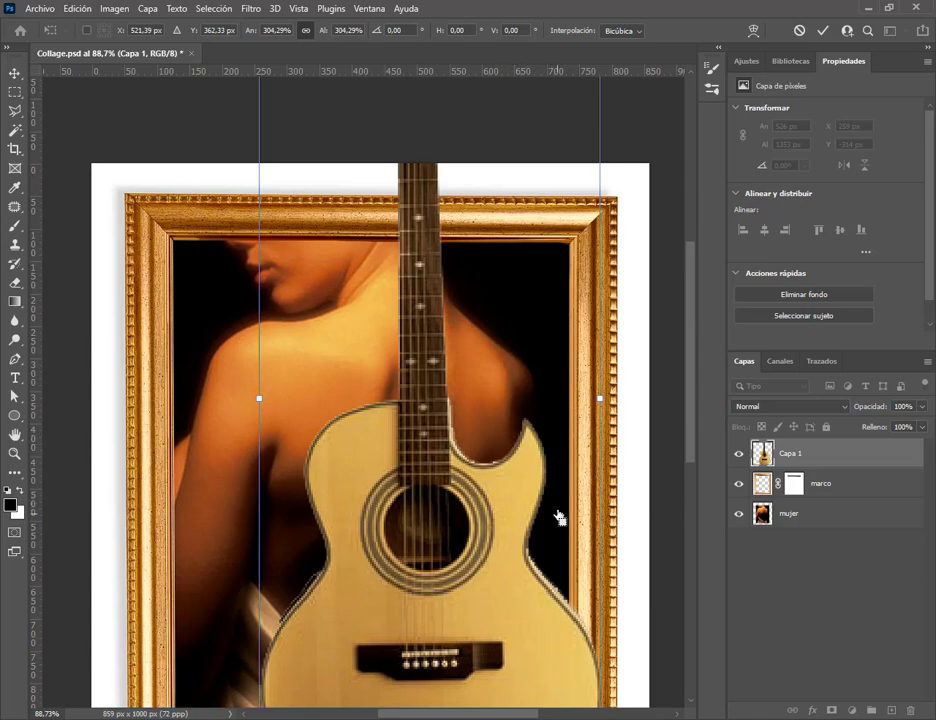
Reduce the guitar's scale to about 232%, position it at about X 248 px, Y 0 px, and apply the transformation
left_click_drag(557, 495, 528, 443)
left_click_drag(395, 422, 389, 230)
left_click_drag(263, 233, 421, 496)
left_click_drag(237, 477, 303, 306)
left_click_drag(377, 340, 377, 358)
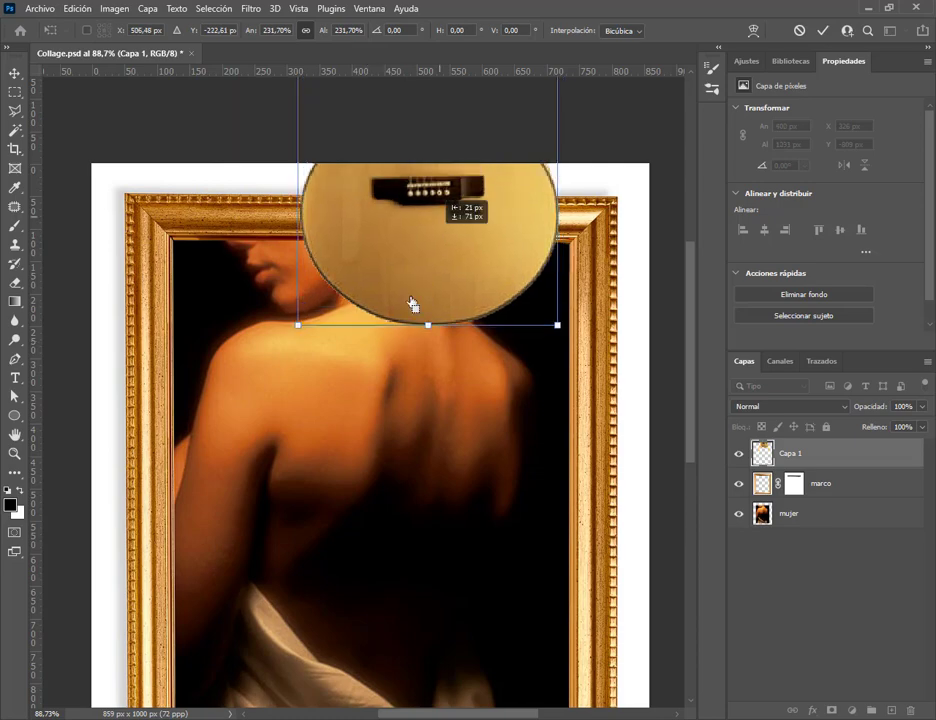
left_click_drag(418, 307, 370, 501)
left_click_drag(414, 188, 432, 311)
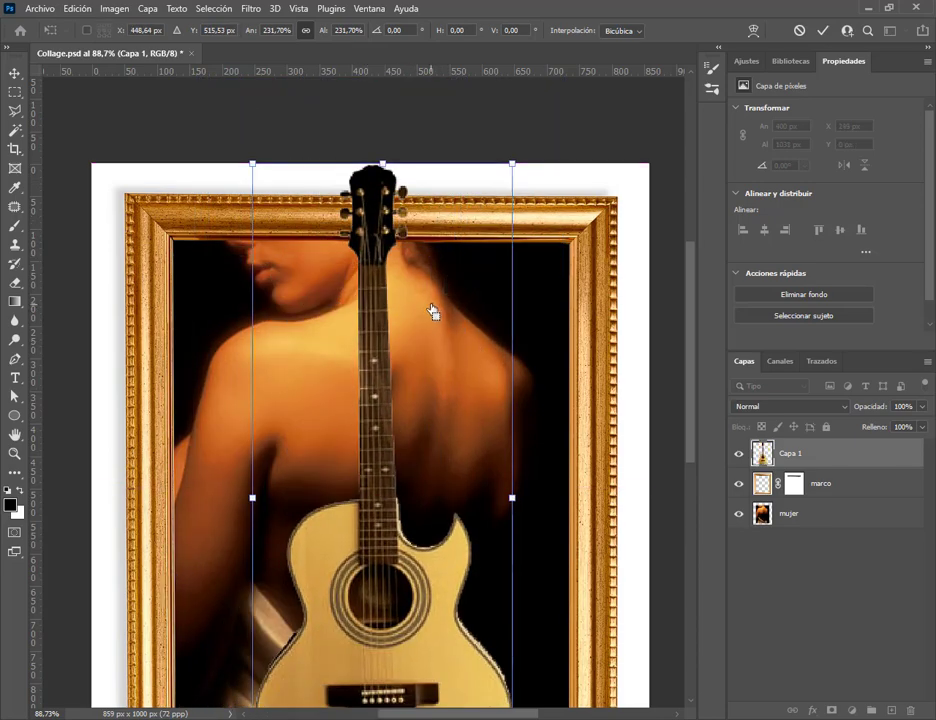
left_click(298, 12)
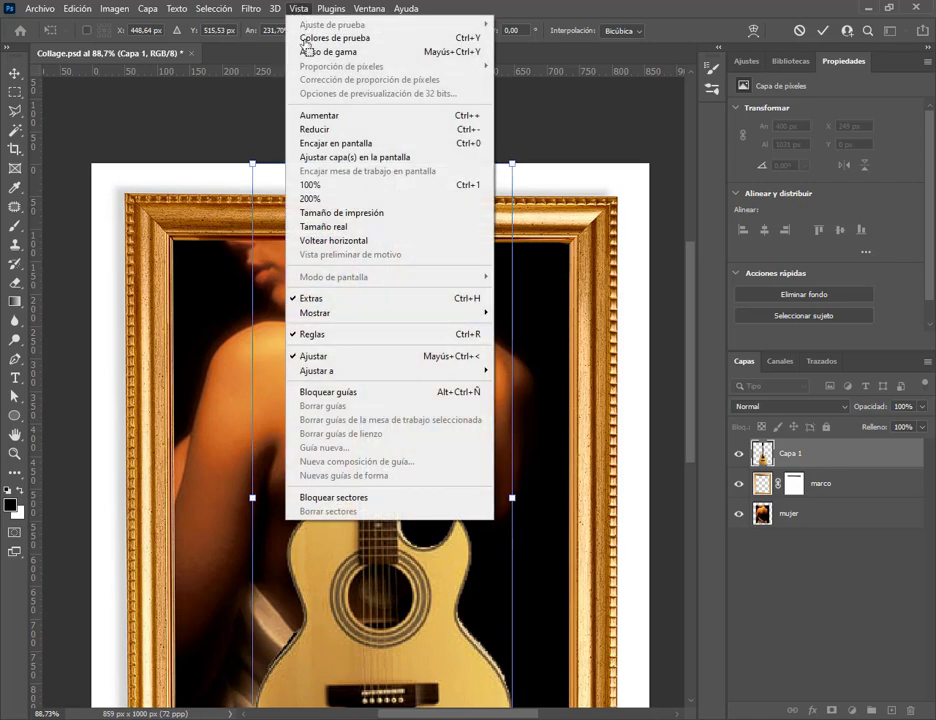
left_click(343, 130)
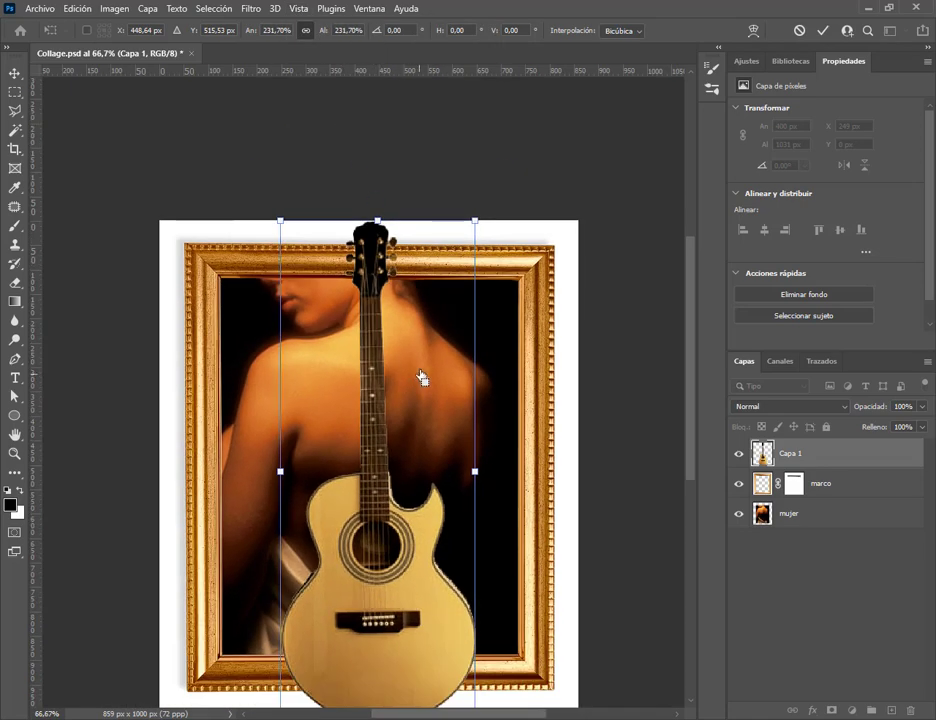
left_click(14, 454)
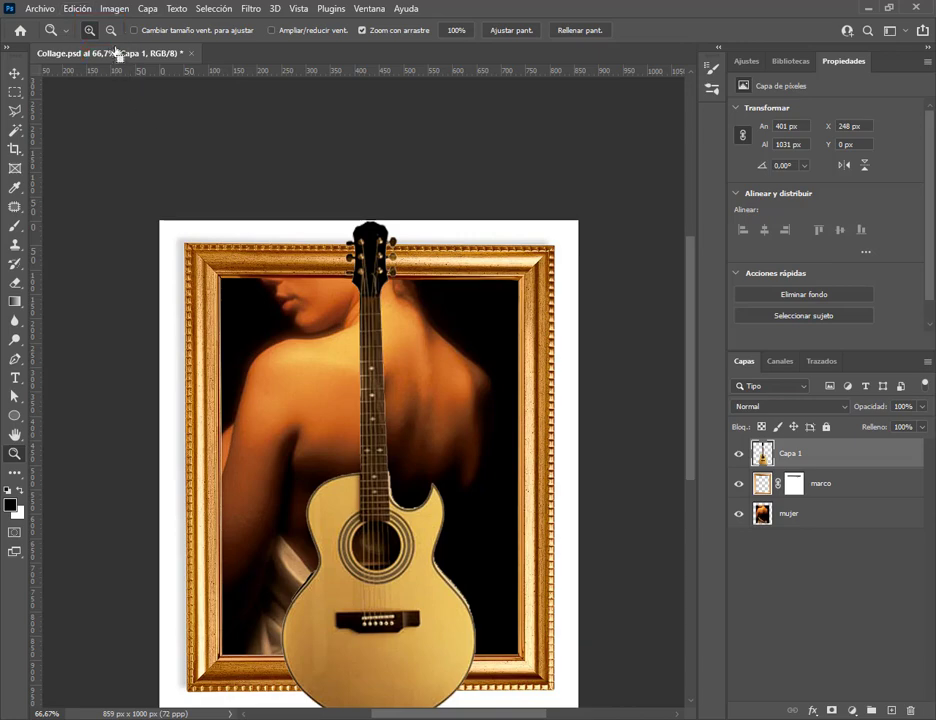
Move the guitar layer to about X 256 px, Y -31 px, so its base sits just above the canvas's lower edge
left_click(385, 590)
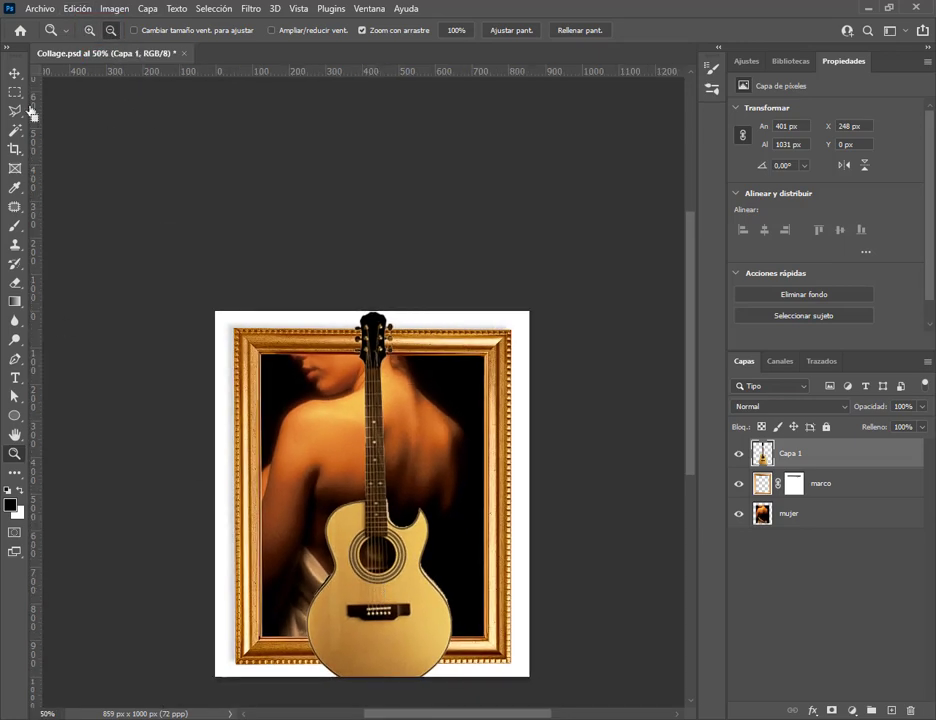
left_click(15, 73)
scroll(417, 366, "down", 1)
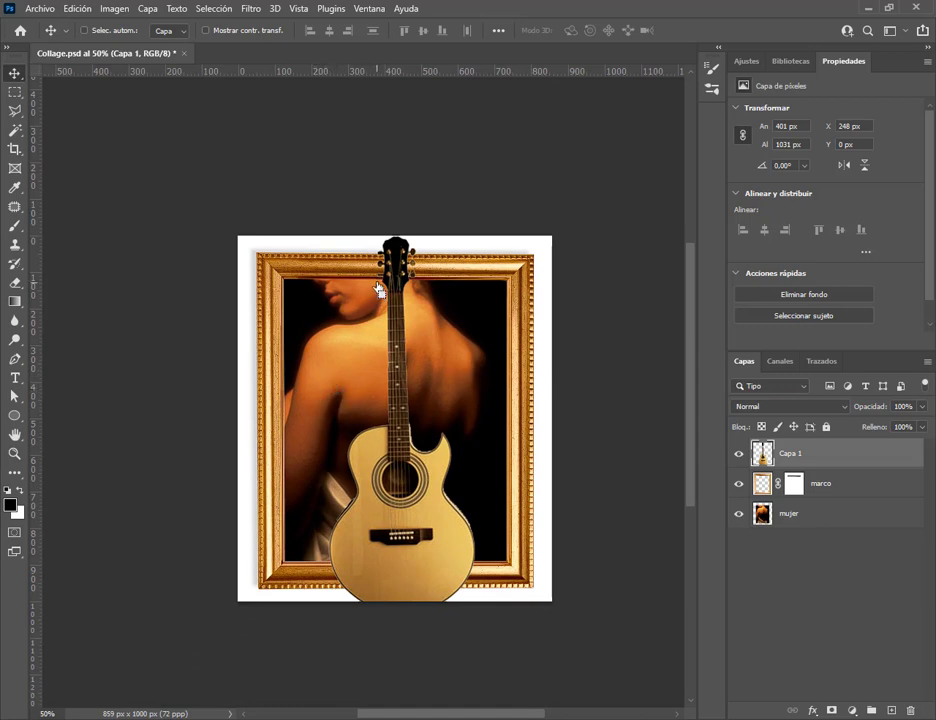
mouse_move(384, 483)
left_mouse_down()
mouse_move(395, 452)
mouse_move(389, 476)
left_mouse_up()
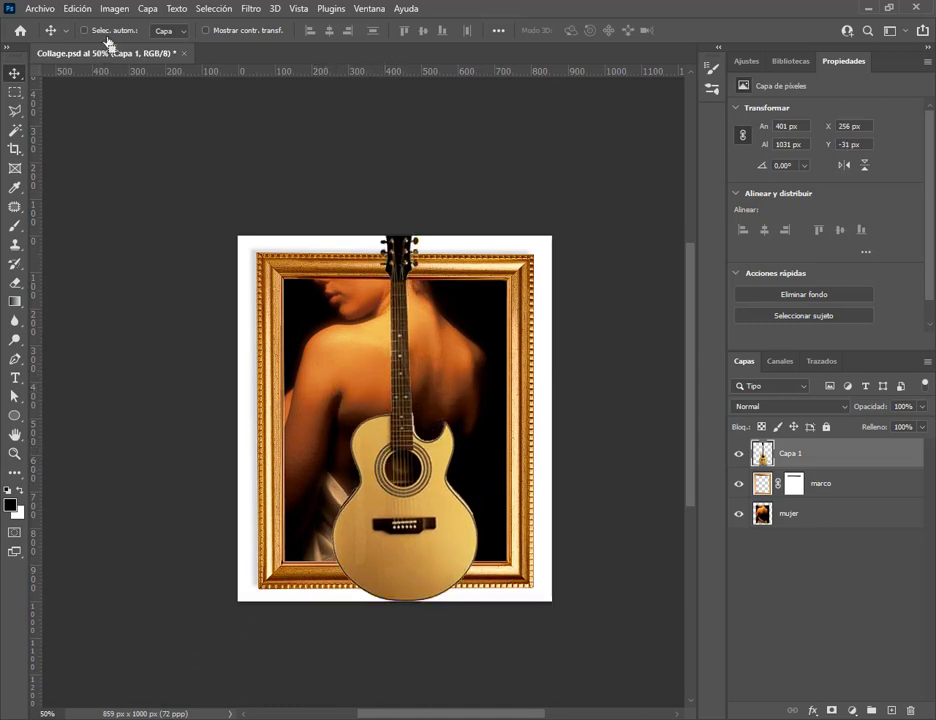
Enlarge the guitar proportionally to about 122% with Free Transform, place it at about X 202 px, Y -397 px, and apply the transformation
left_click(84, 9)
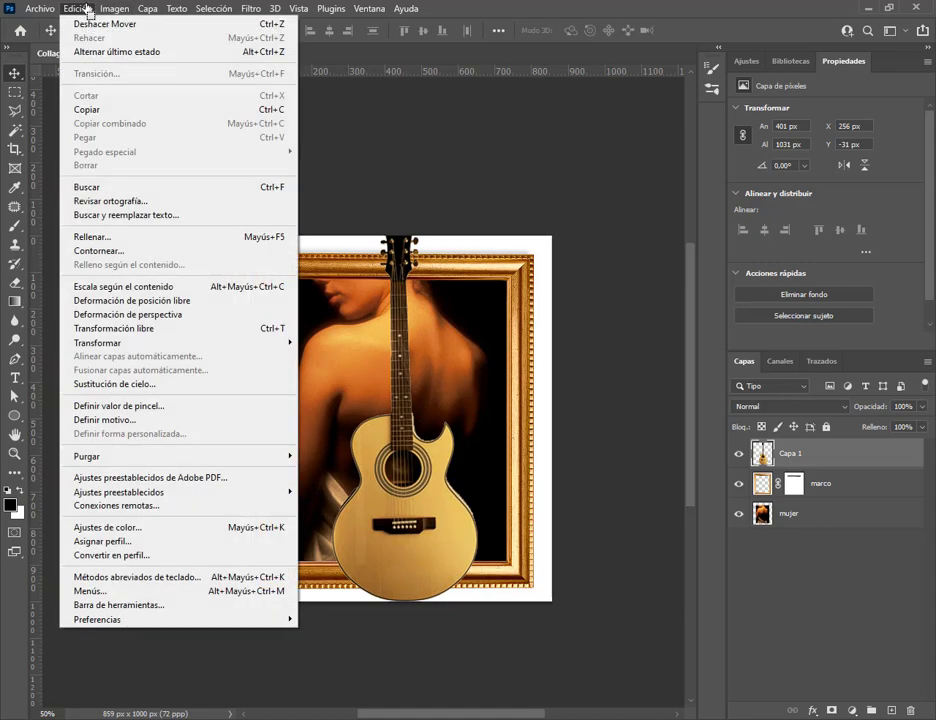
left_click(228, 328)
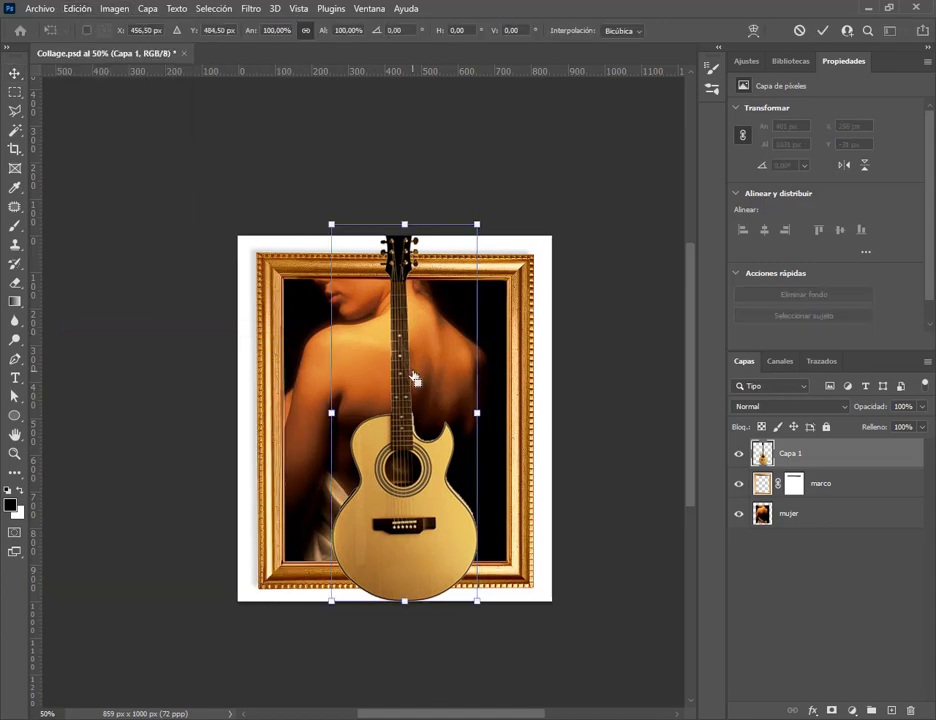
left_click_drag(479, 230, 530, 145)
left_click_drag(478, 512, 457, 473)
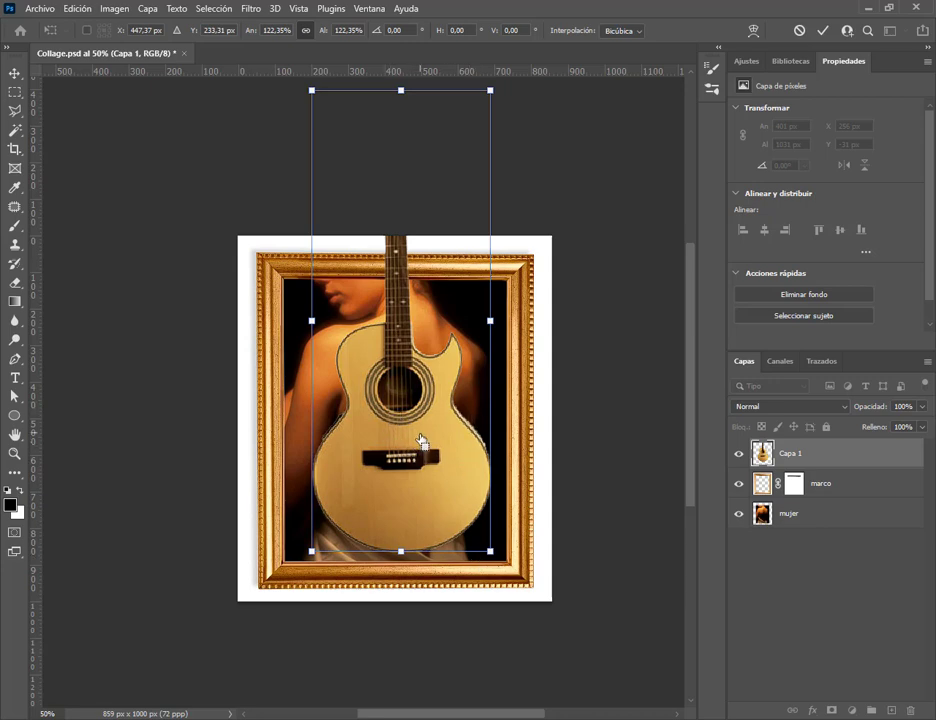
key("Return")
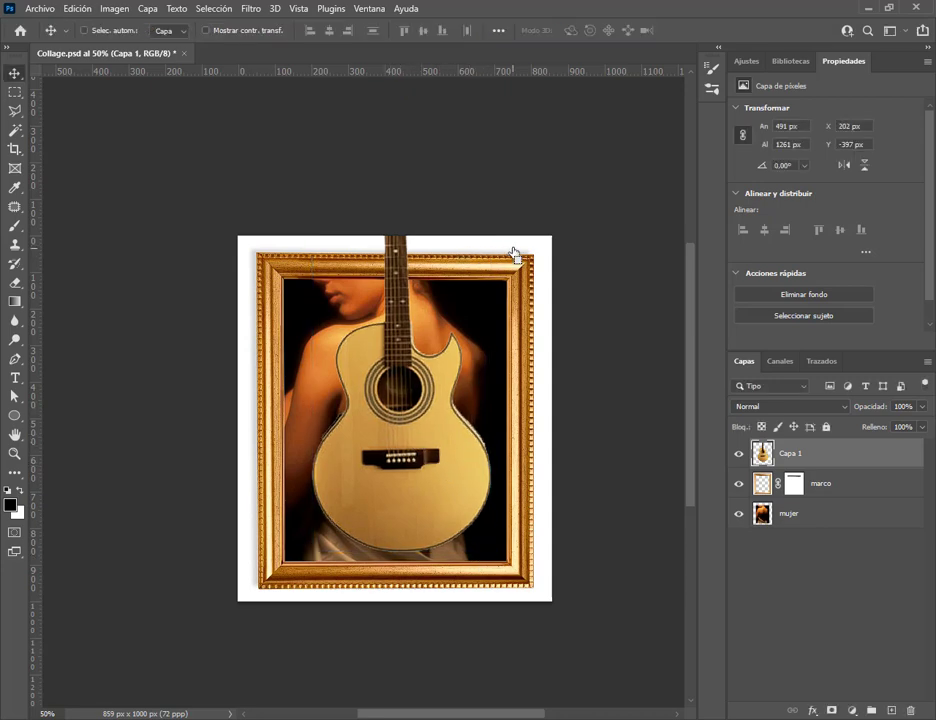
Try moving the guitar to about X 130 px, Y -761 px and, within Free Transform, down to about X 272 px, Y 180 px
left_click(14, 453)
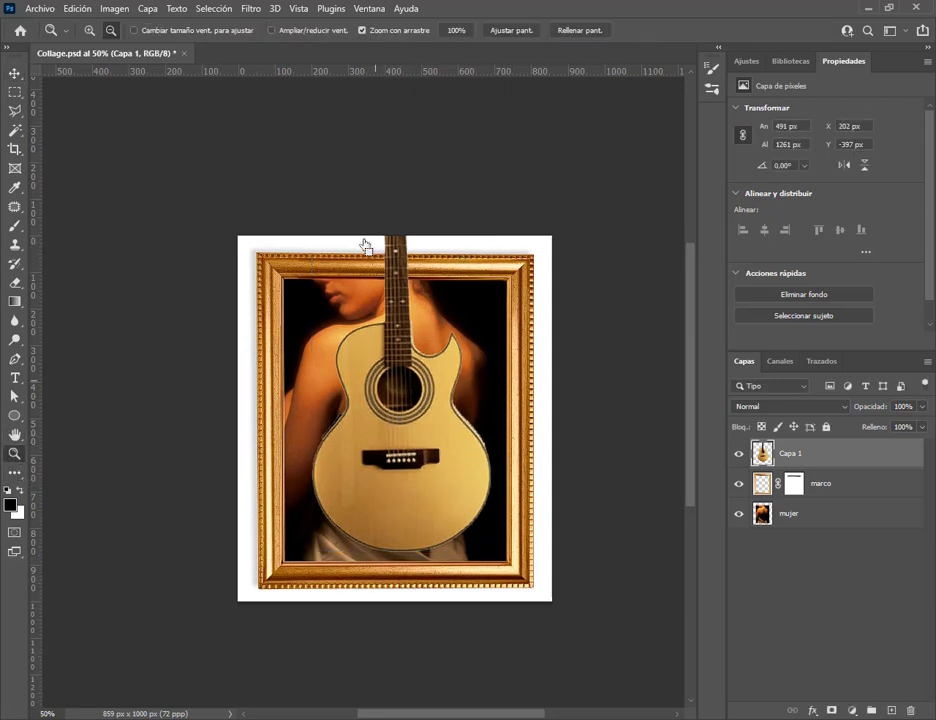
left_click(14, 72)
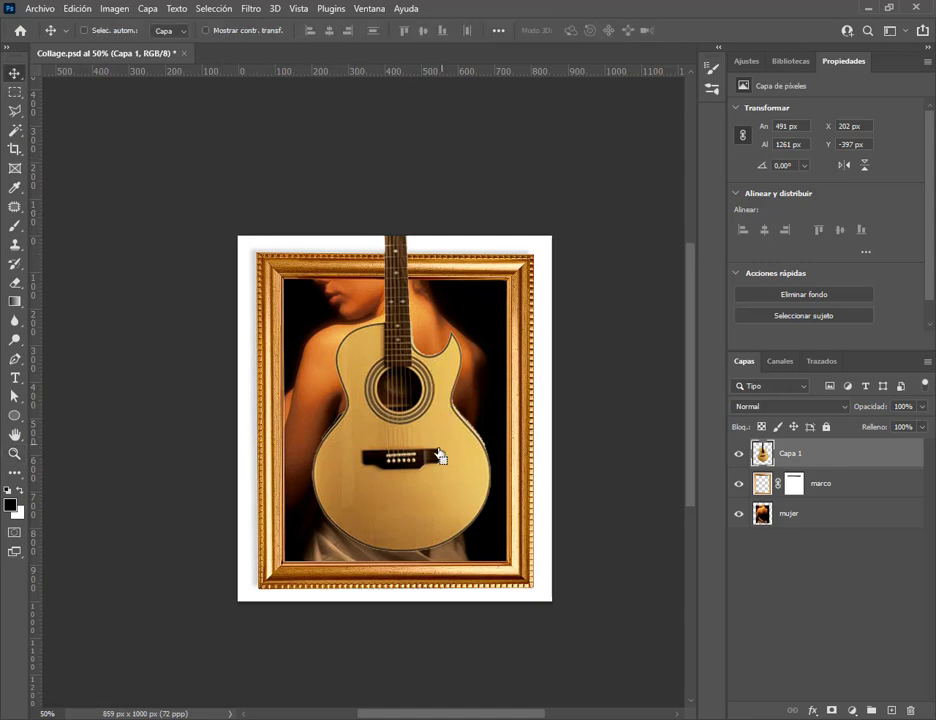
scroll(437, 455, "up", 3)
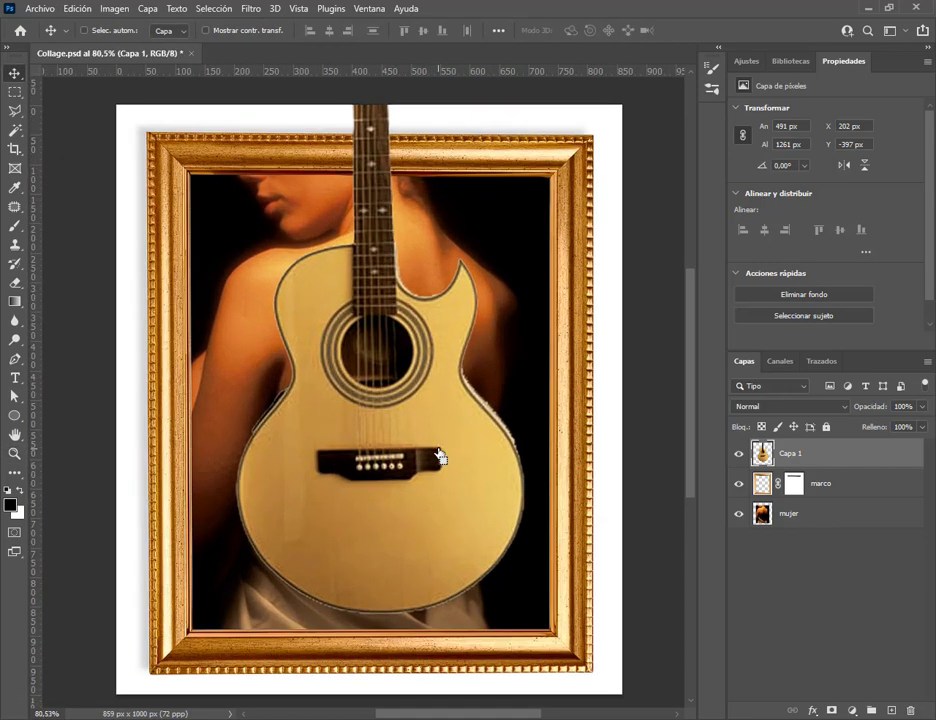
left_click_drag(453, 409, 455, 333)
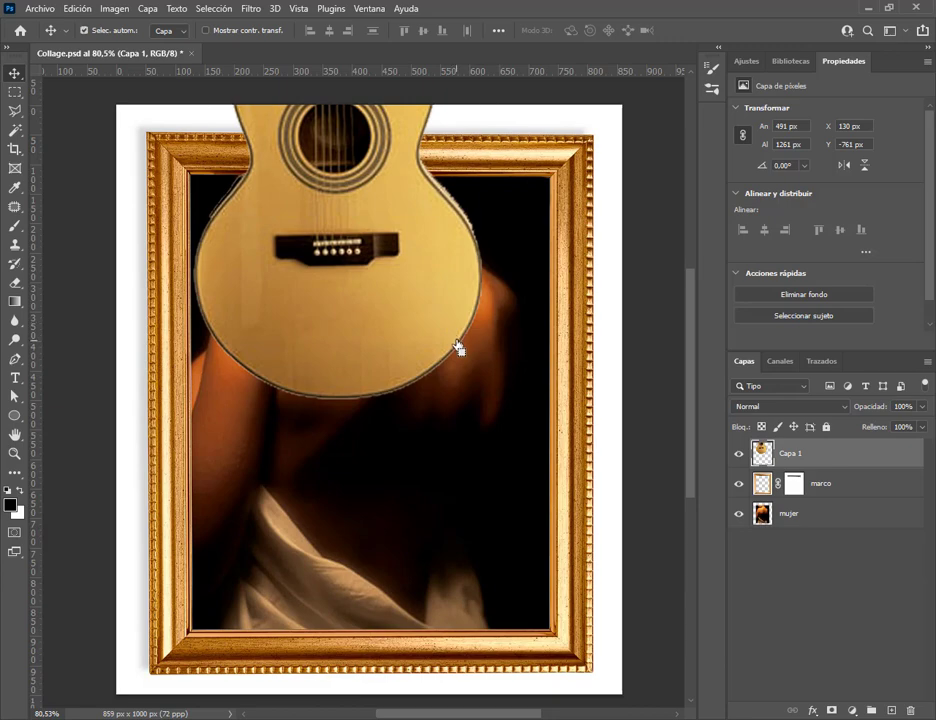
key("ctrl+t")
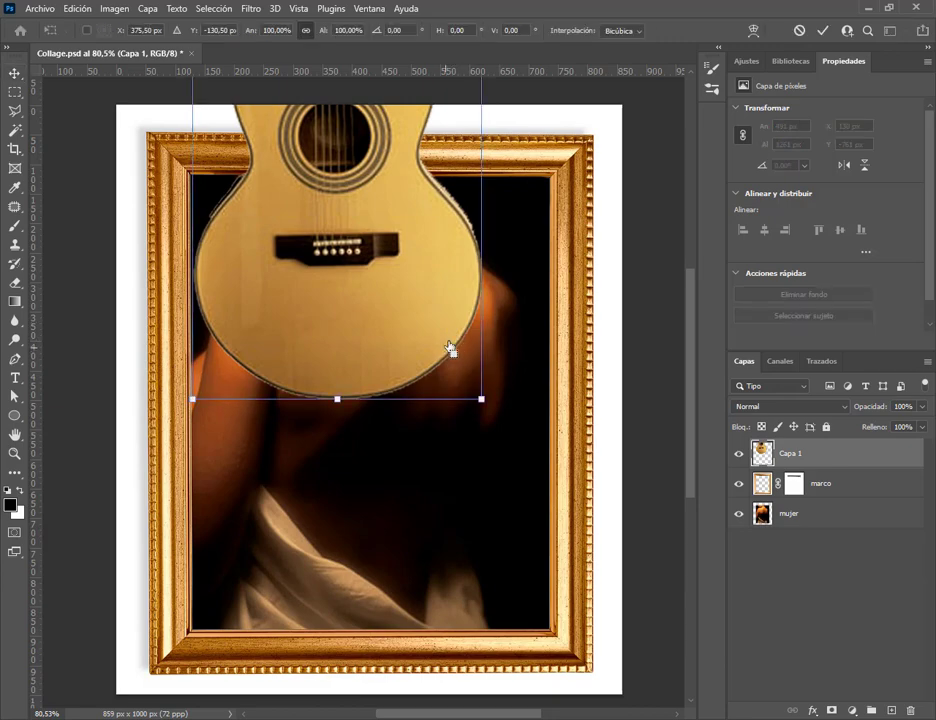
left_click_drag(451, 347, 317, 317)
left_click_drag(127, 168, 257, 267)
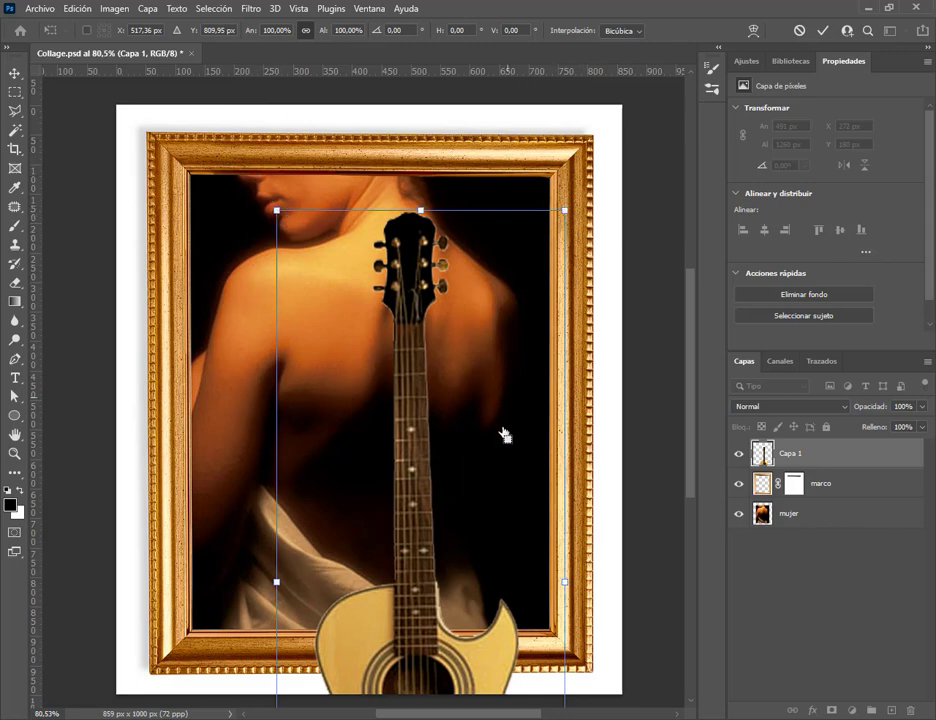
left_click_drag(503, 435, 475, 502)
key("Escape")
Position the guitar inside the frame at about X 231 px, Y -408 px, and save Collage.psd
left_click_drag(422, 410, 444, 375)
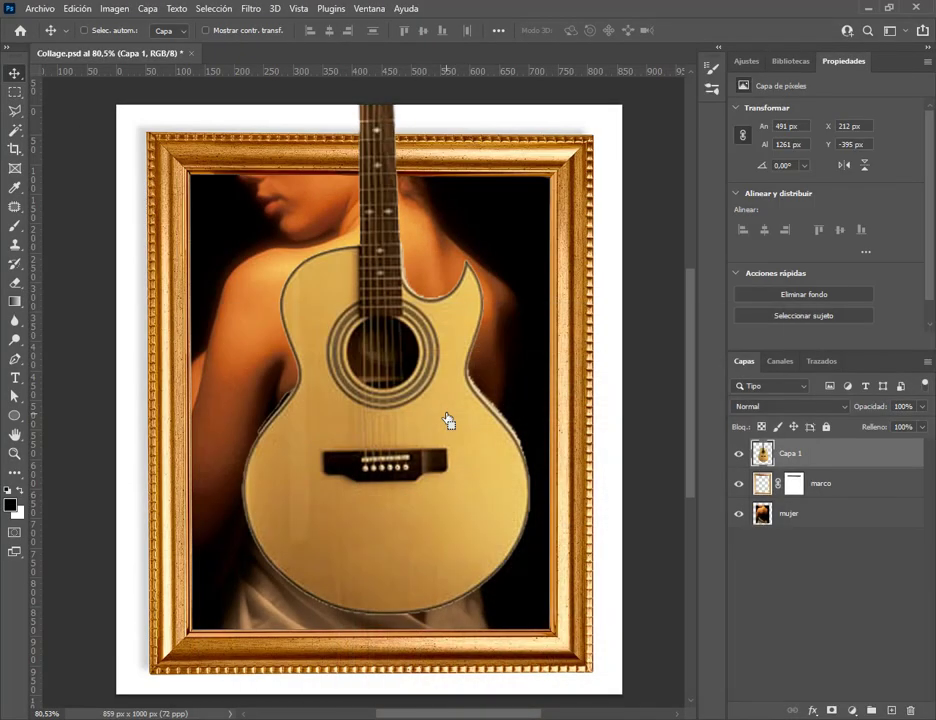
left_click_drag(445, 420, 414, 445)
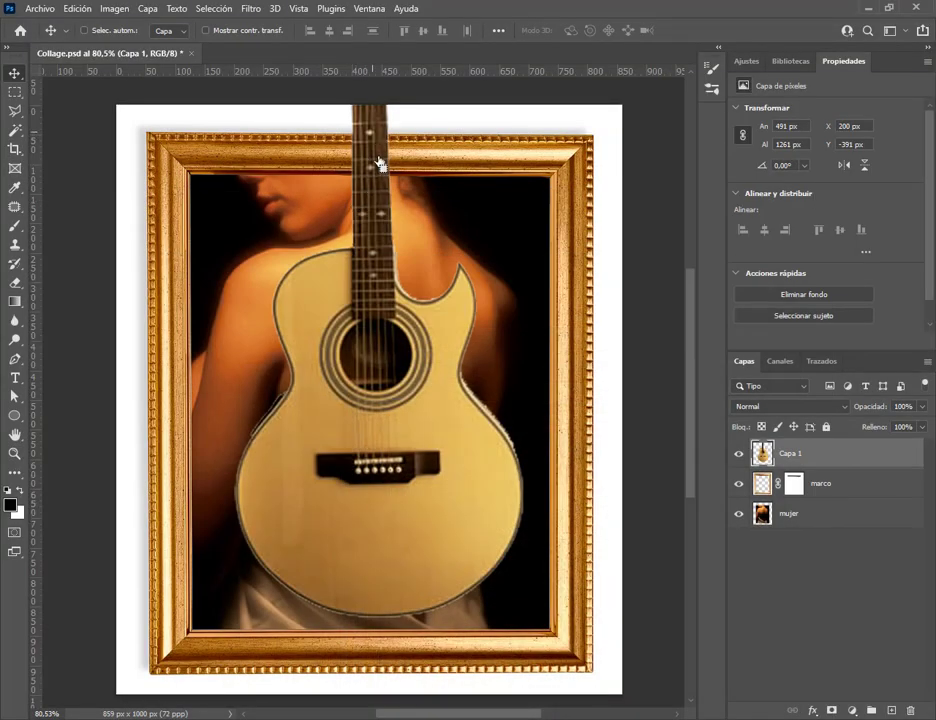
left_click_drag(380, 162, 394, 206)
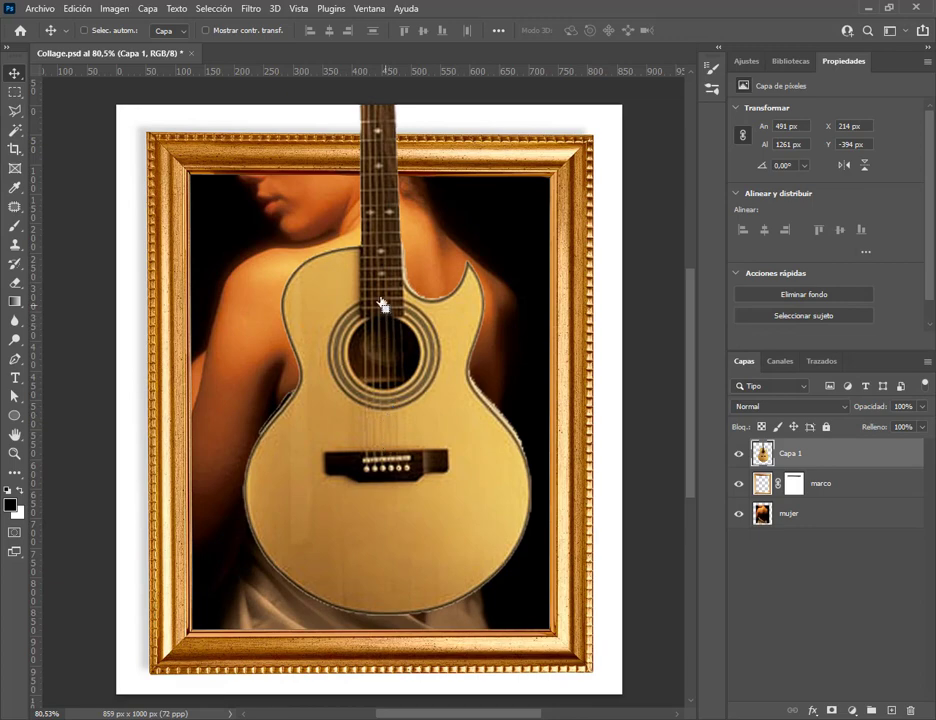
scroll(374, 541, "up", 2)
scroll(449, 255, "up", 1)
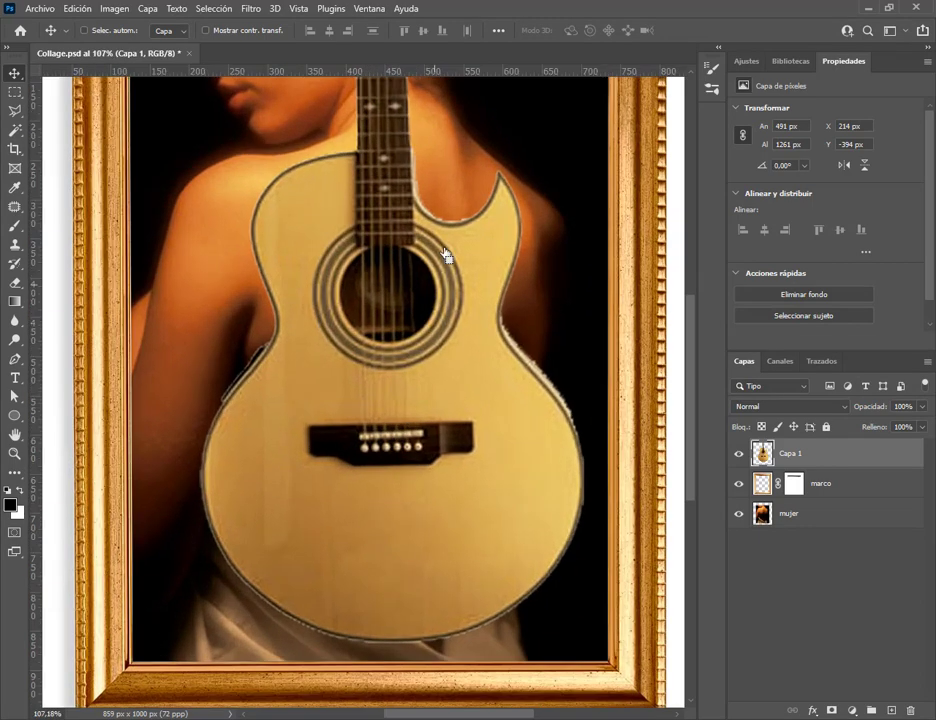
scroll(539, 292, "up", 1)
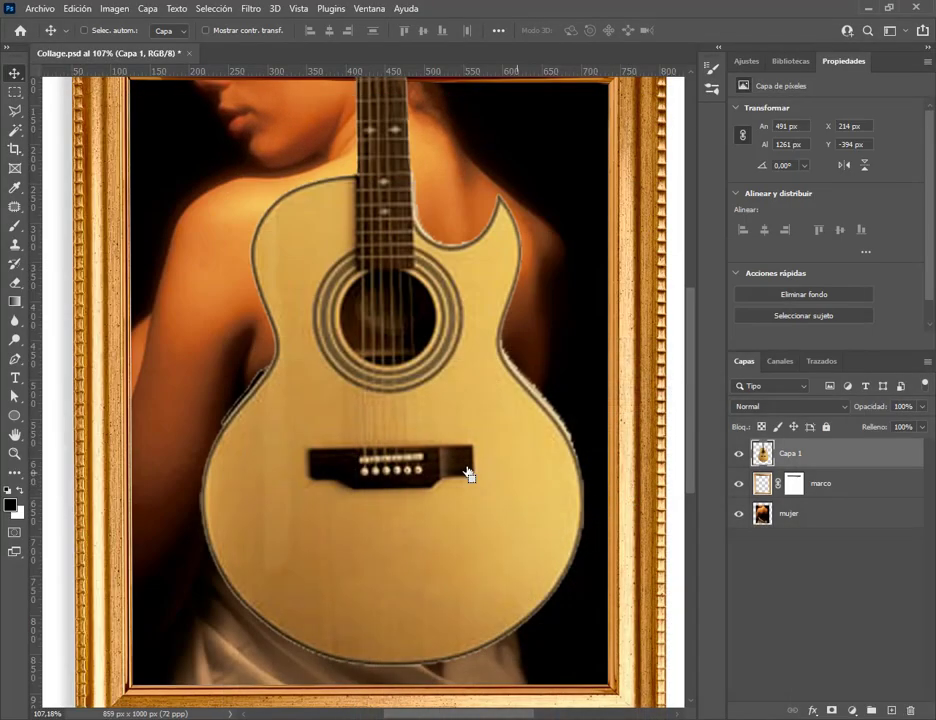
left_click_drag(466, 476, 496, 470)
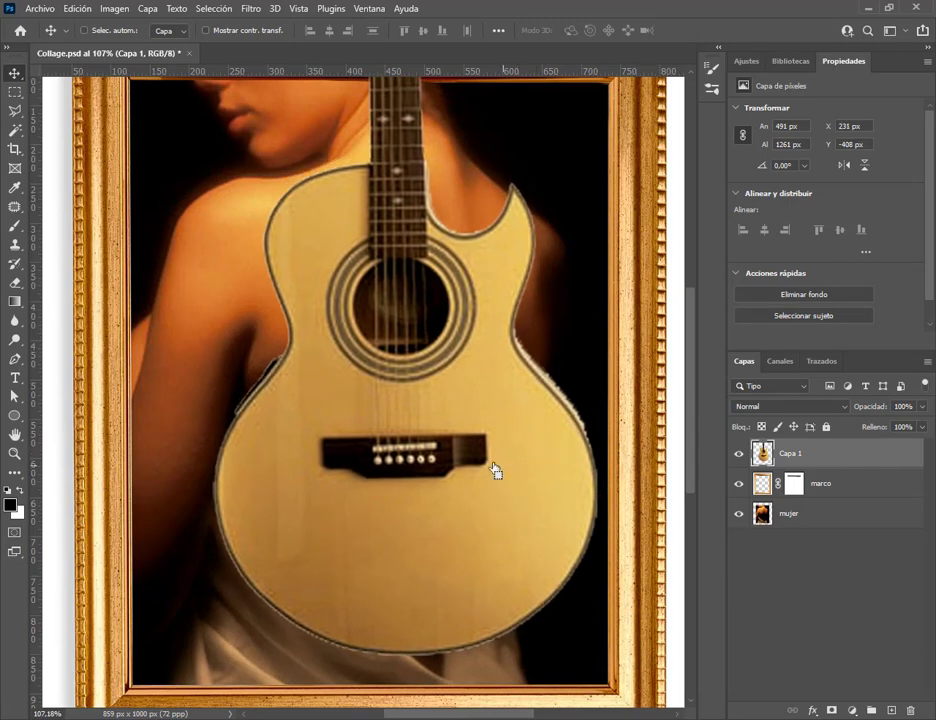
scroll(490, 461, "up", 1)
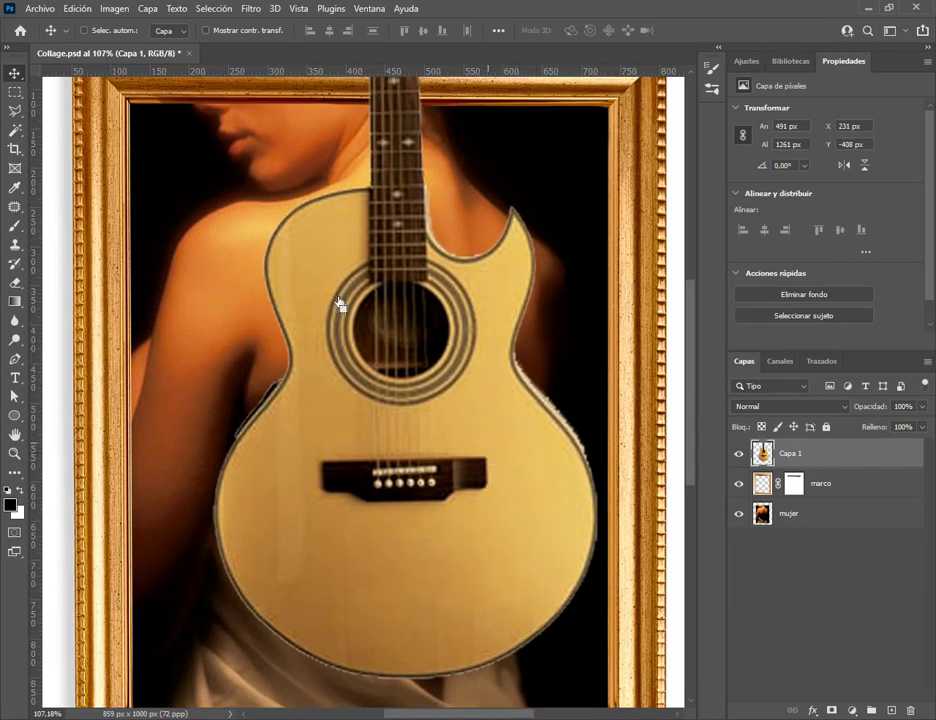
left_click(42, 9)
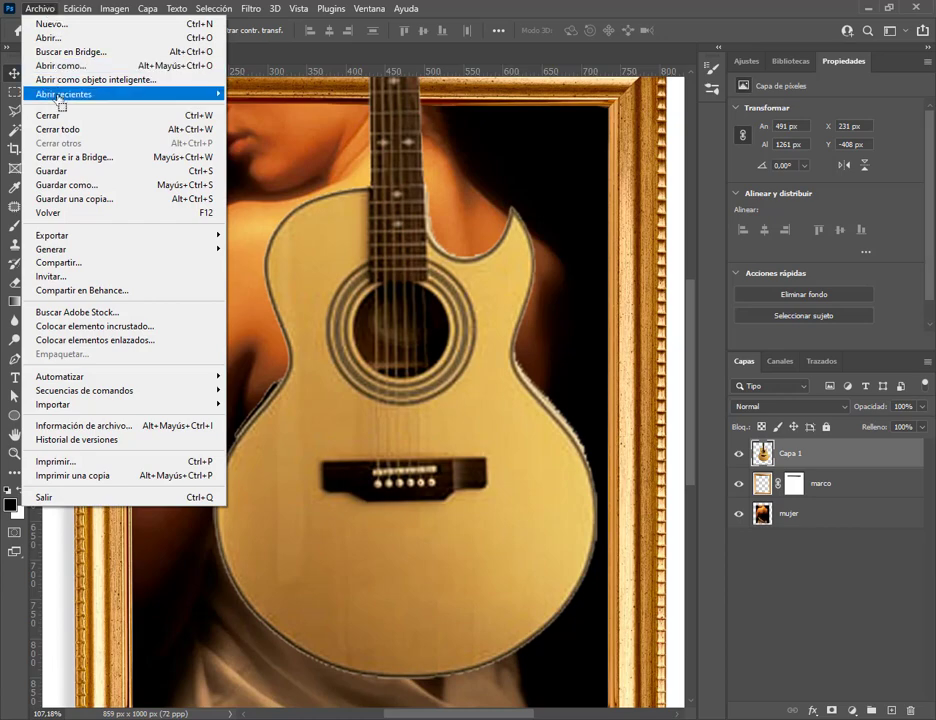
left_click(55, 171)
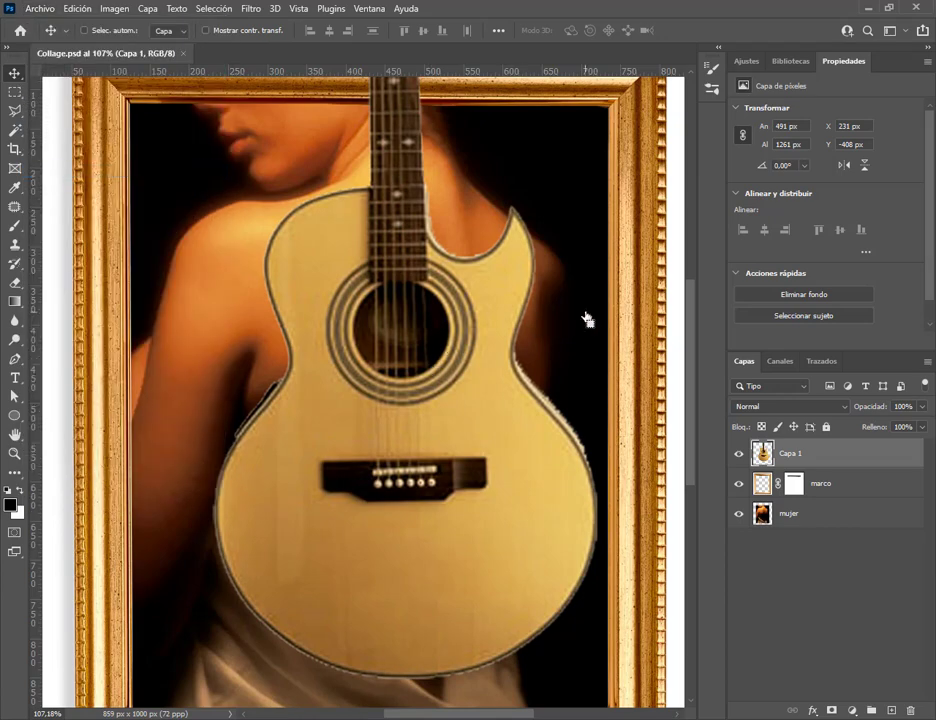
Set up the Eraser with a soft round brush of 68 px and 0% hardness
left_click(16, 284)
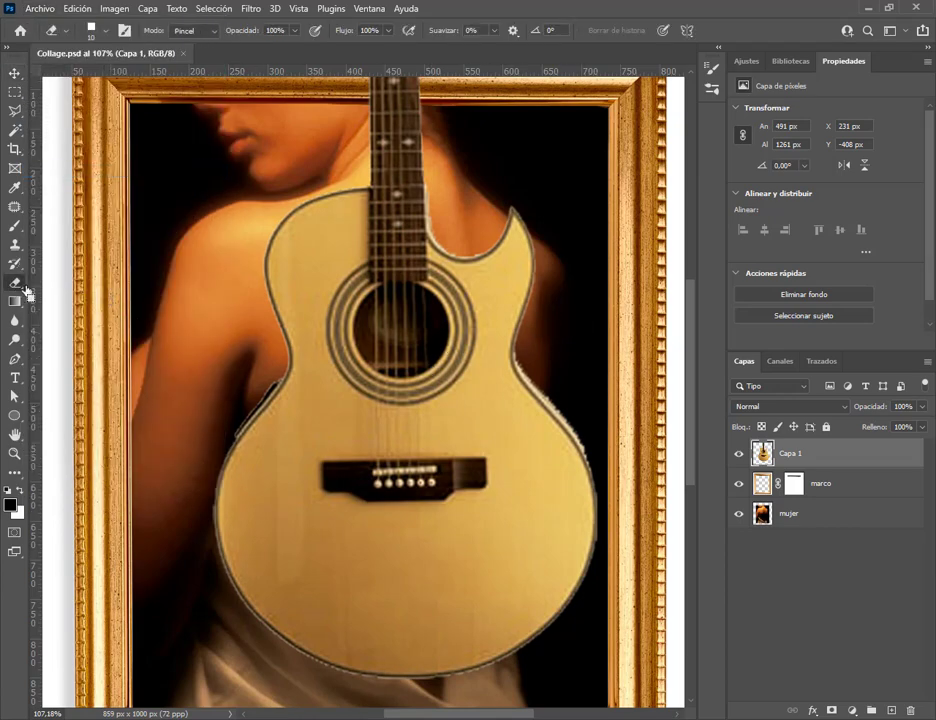
right_click(480, 308)
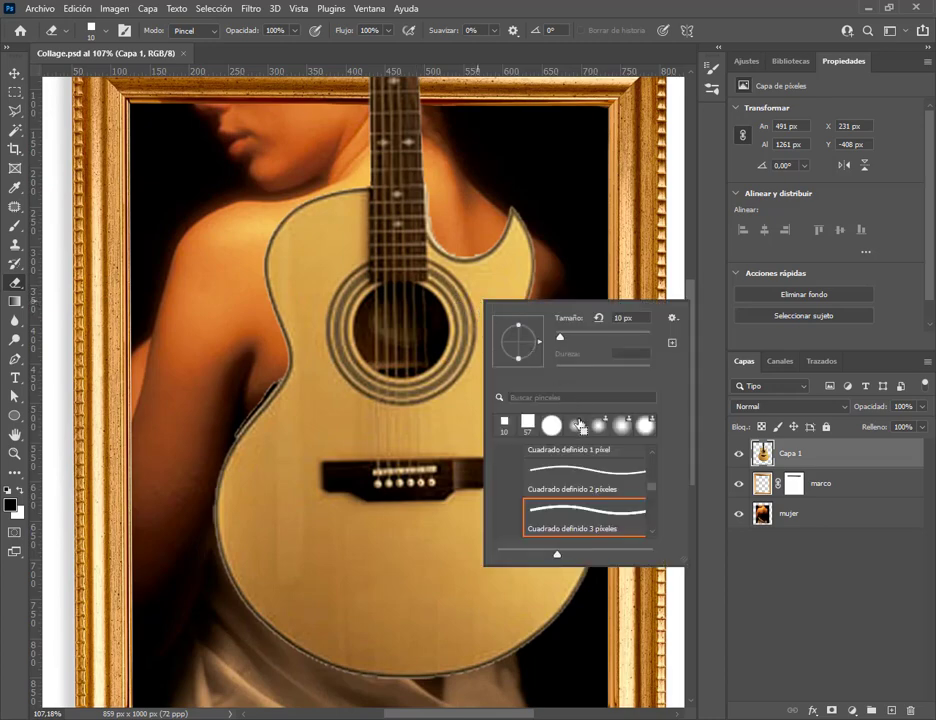
left_click(588, 334)
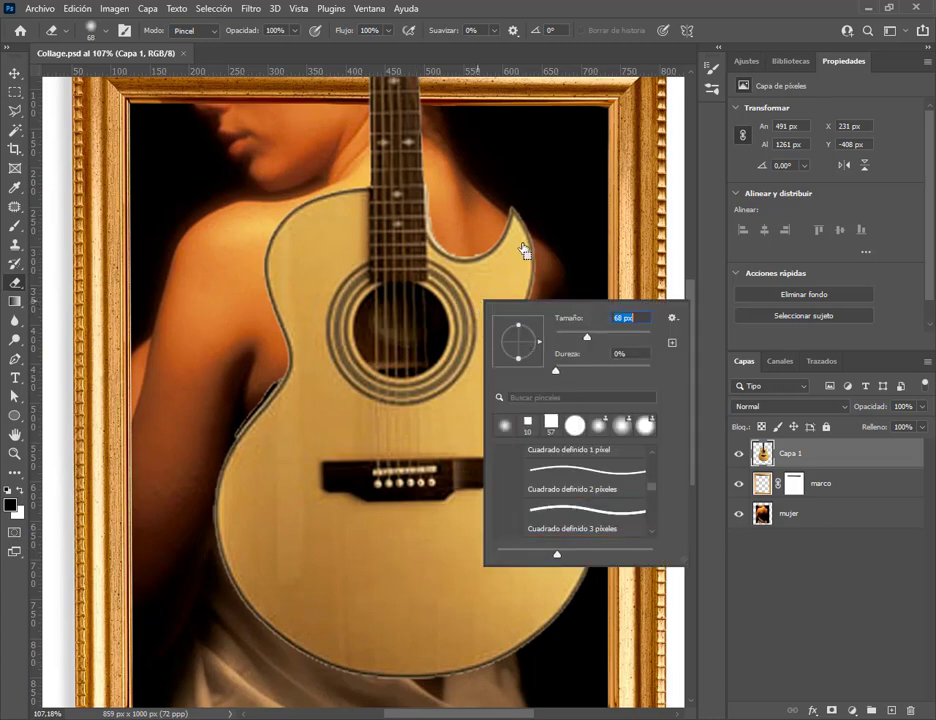
key("Return")
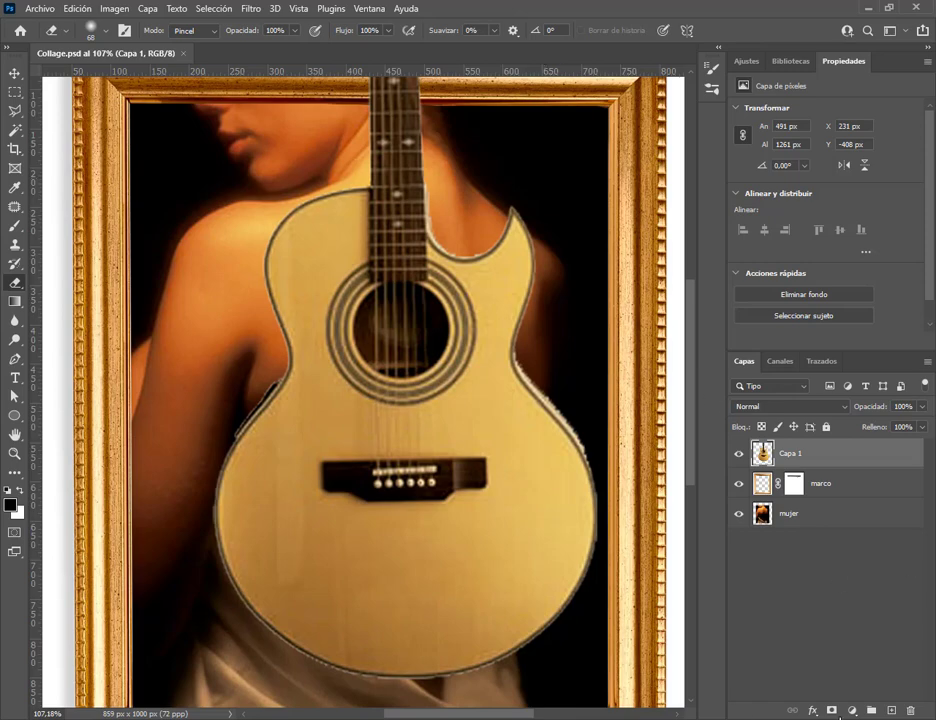
Add a layer mask to Capa 1 and display the layer thumbnails at large size
left_click(831, 710)
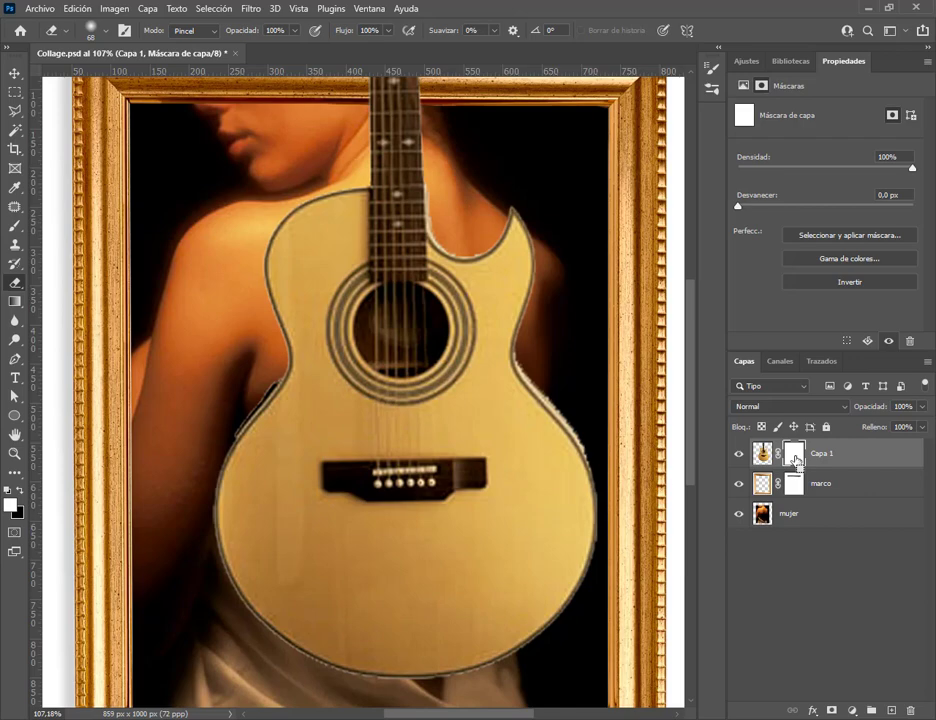
right_click(804, 568)
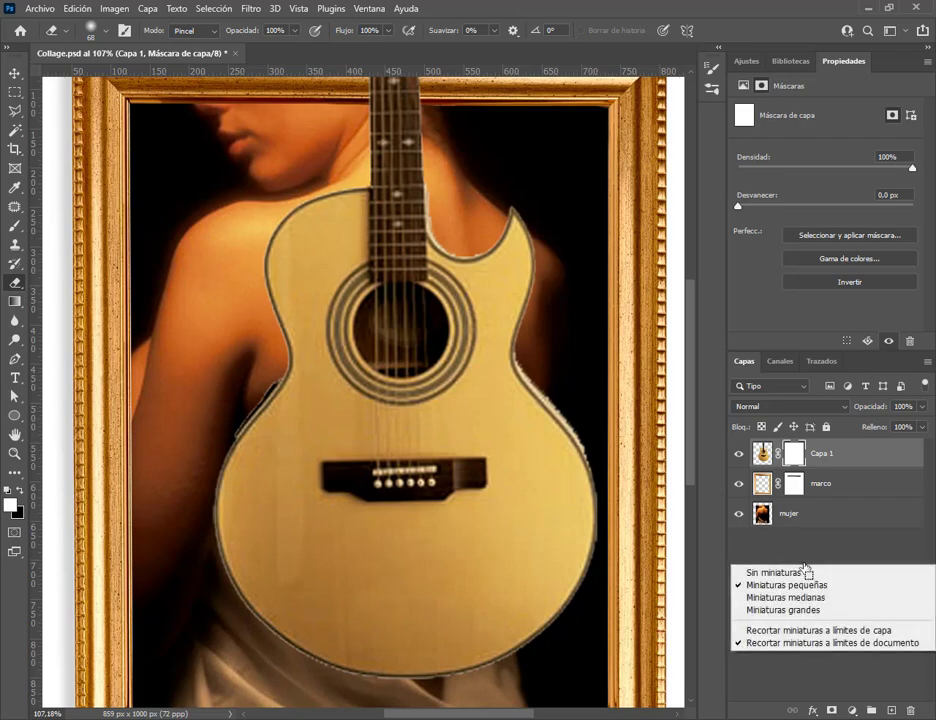
left_click(815, 609)
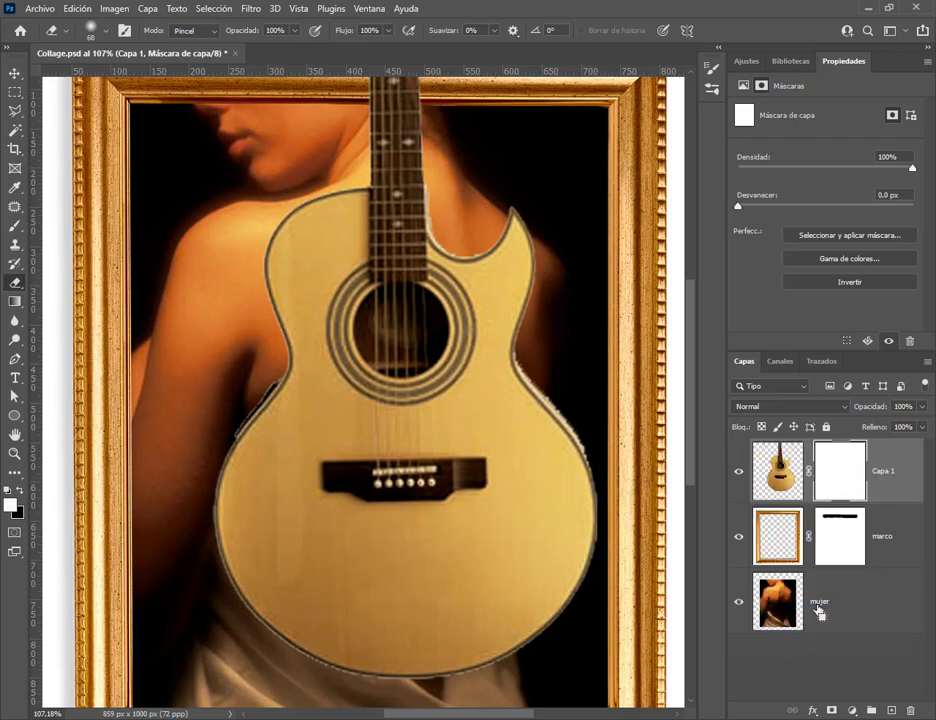
Erase the guitar body's lower-left edge directly on the Capa 1 pixels instead of its mask
left_click(783, 486)
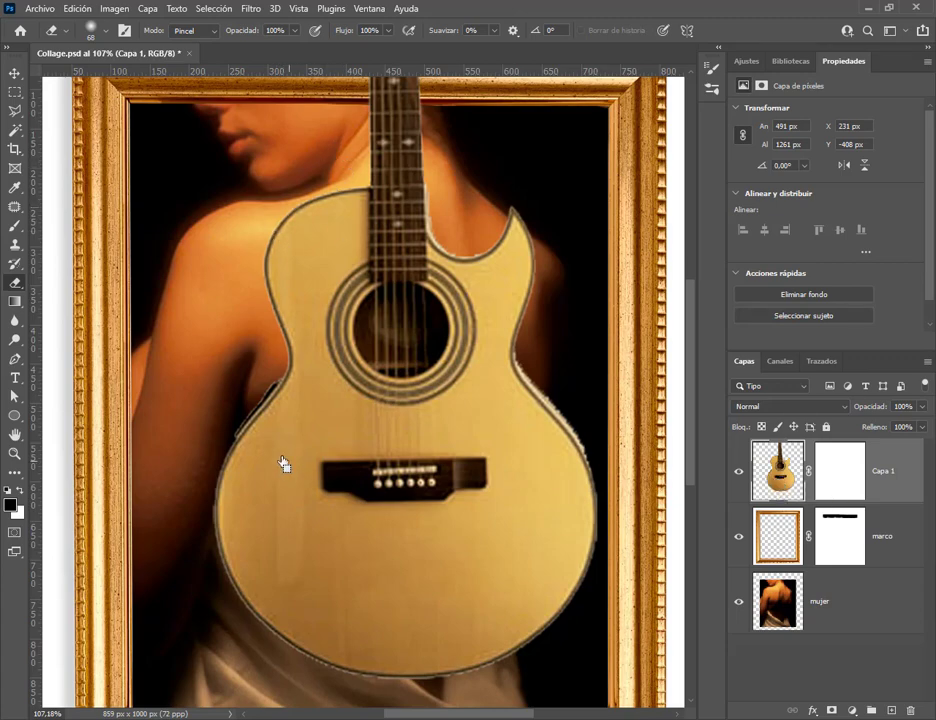
mouse_move(242, 428)
left_mouse_down()
mouse_move(235, 604)
mouse_move(223, 483)
mouse_move(258, 628)
mouse_move(430, 645)
left_mouse_up()
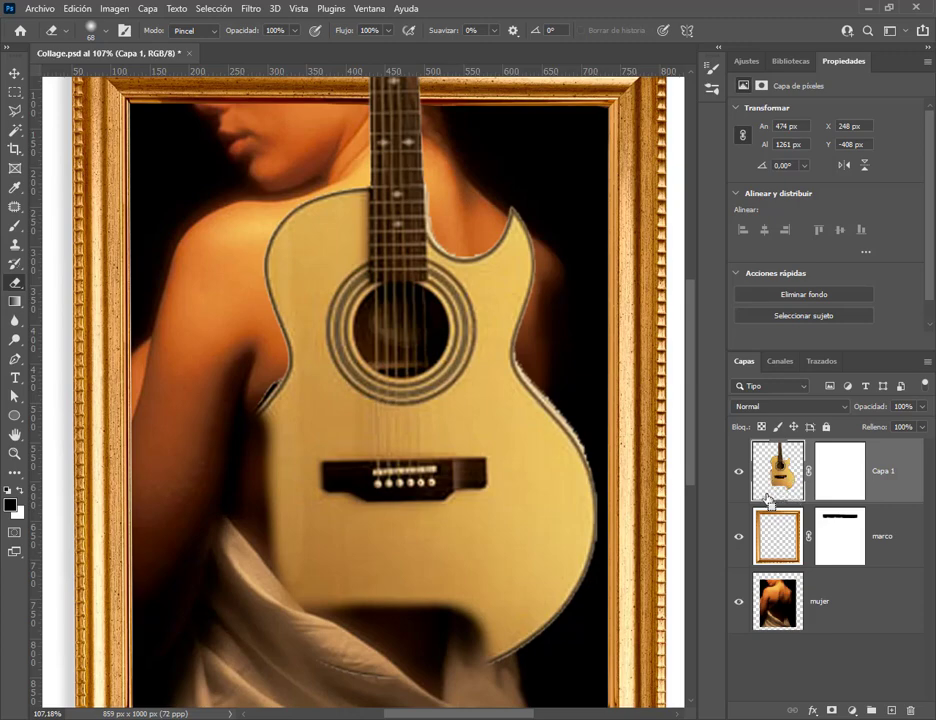
mouse_move(755, 447)
left_mouse_down()
mouse_move(782, 491)
mouse_move(781, 513)
left_mouse_up()
key("Escape")
Choose the Brush tool, revert the guitar's erasing and its layer mask, and add a new white layer mask to Capa 1
left_click(821, 494)
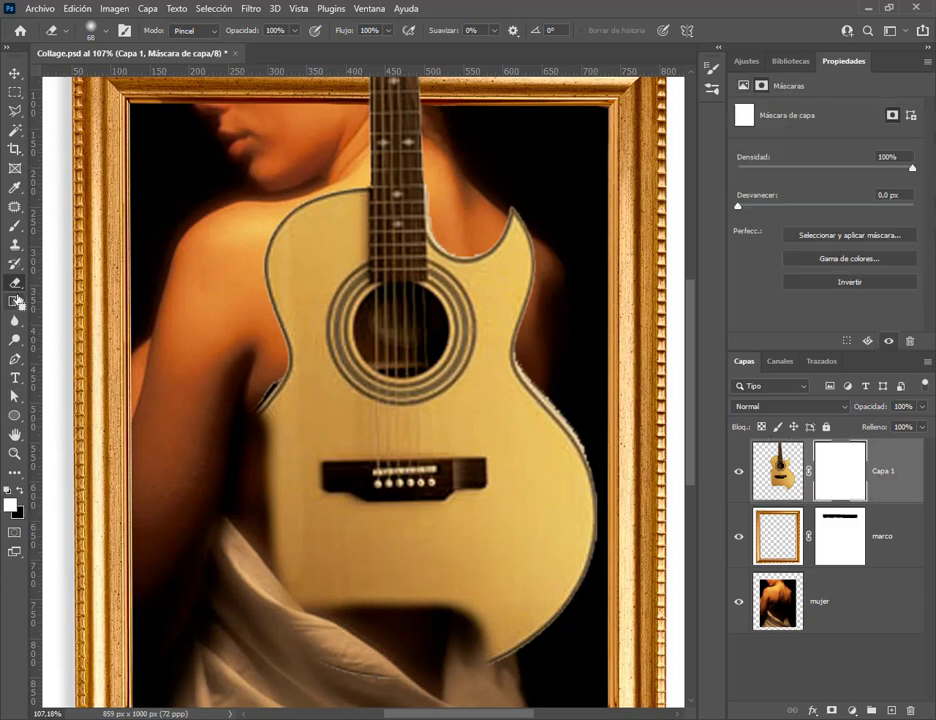
left_click(12, 226)
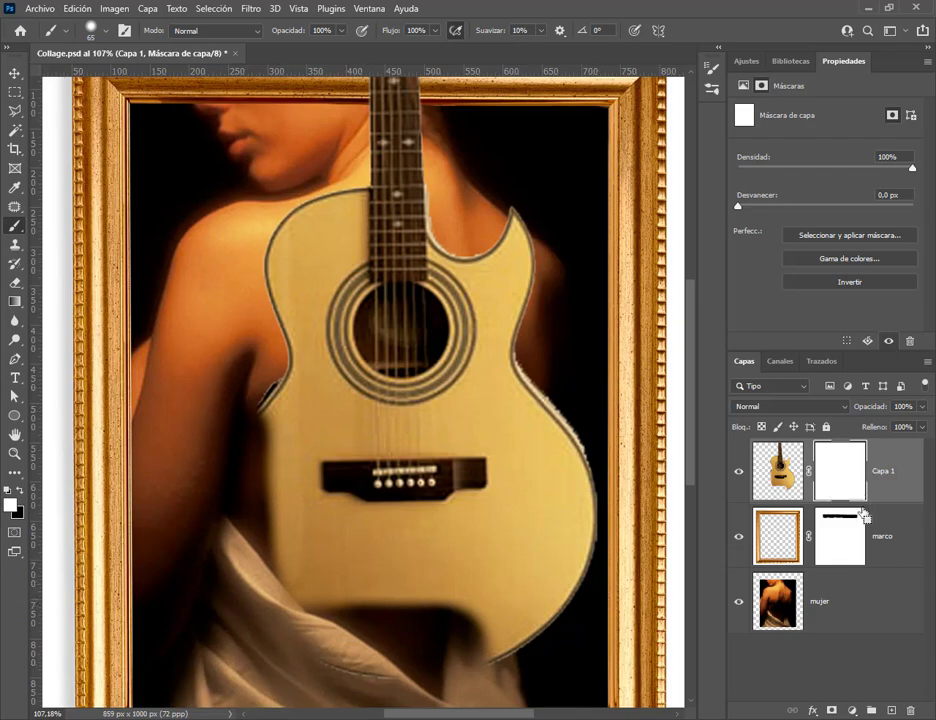
key("Delete")
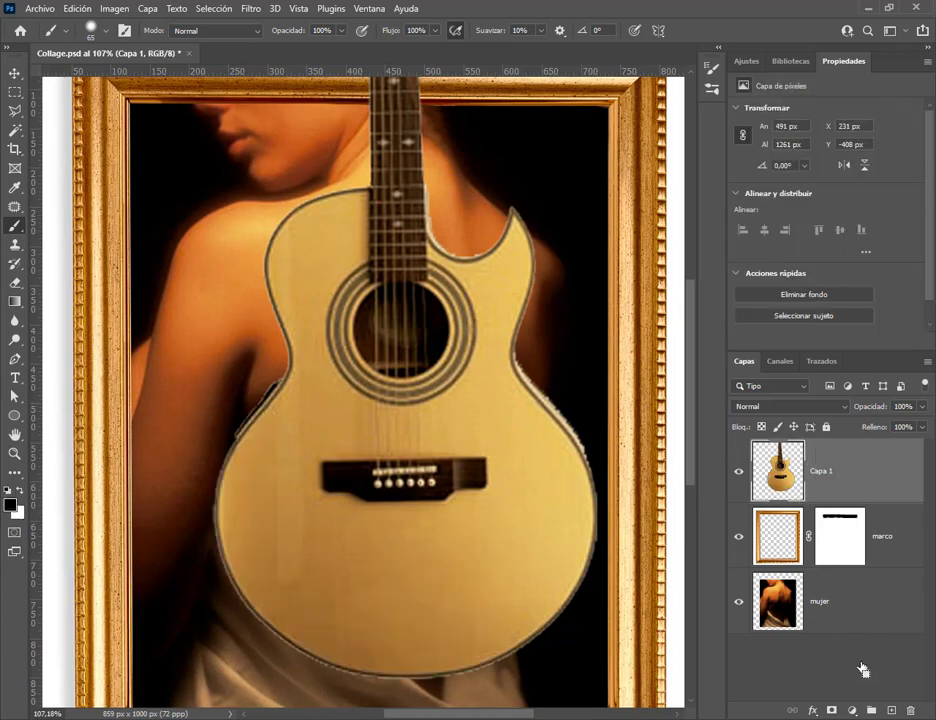
left_click(831, 711)
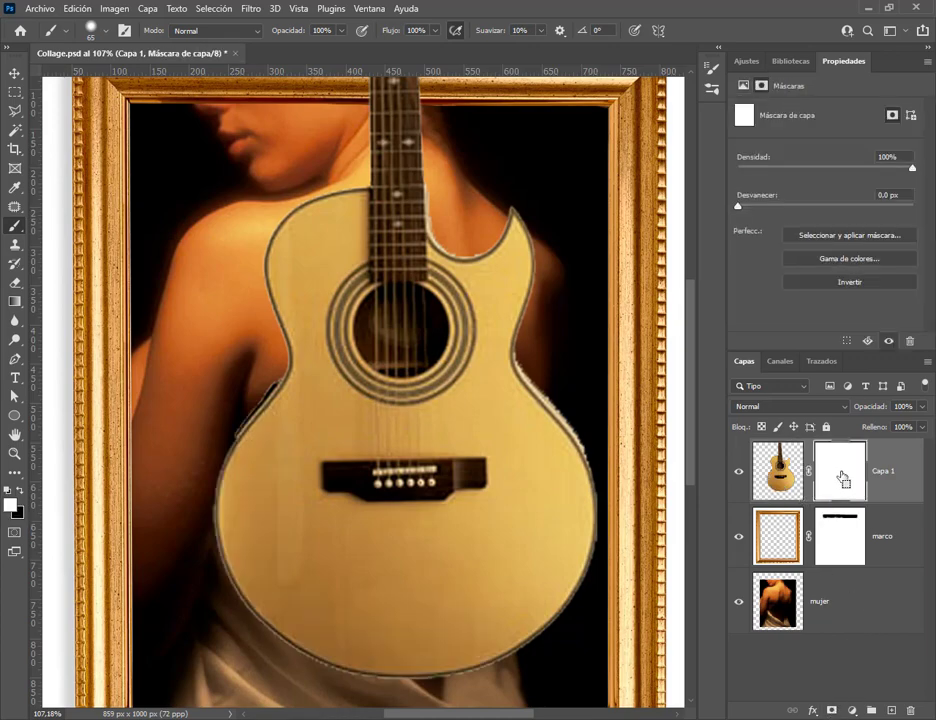
Erase the guitar body's lower edge and right side on the Capa 1 layer mask with the soft Eraser
left_click_drag(816, 445, 875, 503)
key("e")
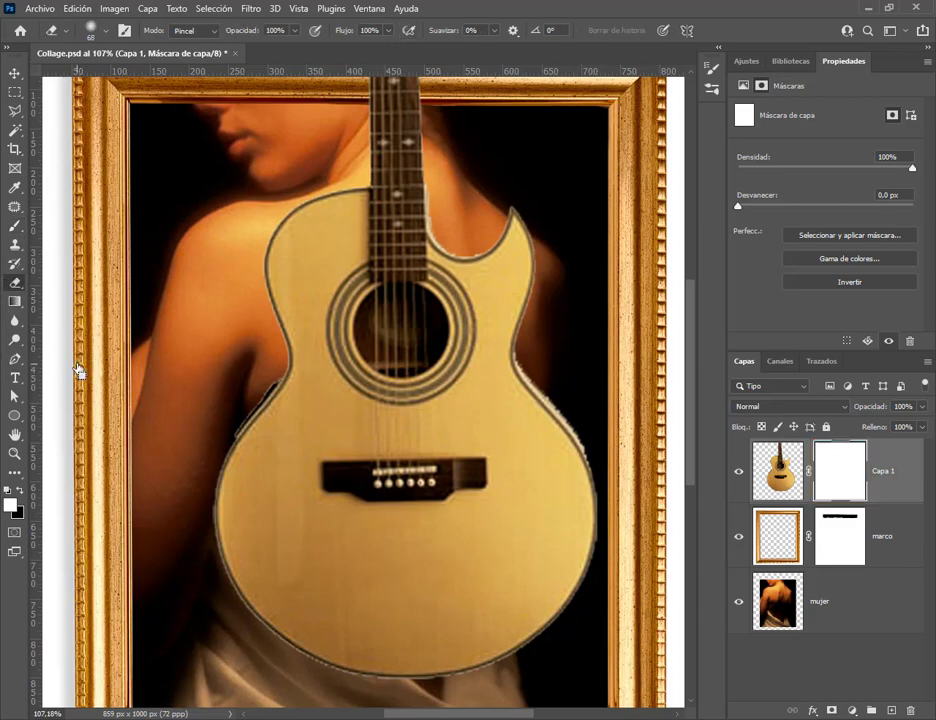
mouse_move(240, 535)
left_mouse_down()
mouse_move(267, 618)
mouse_move(523, 595)
mouse_move(443, 664)
left_mouse_up()
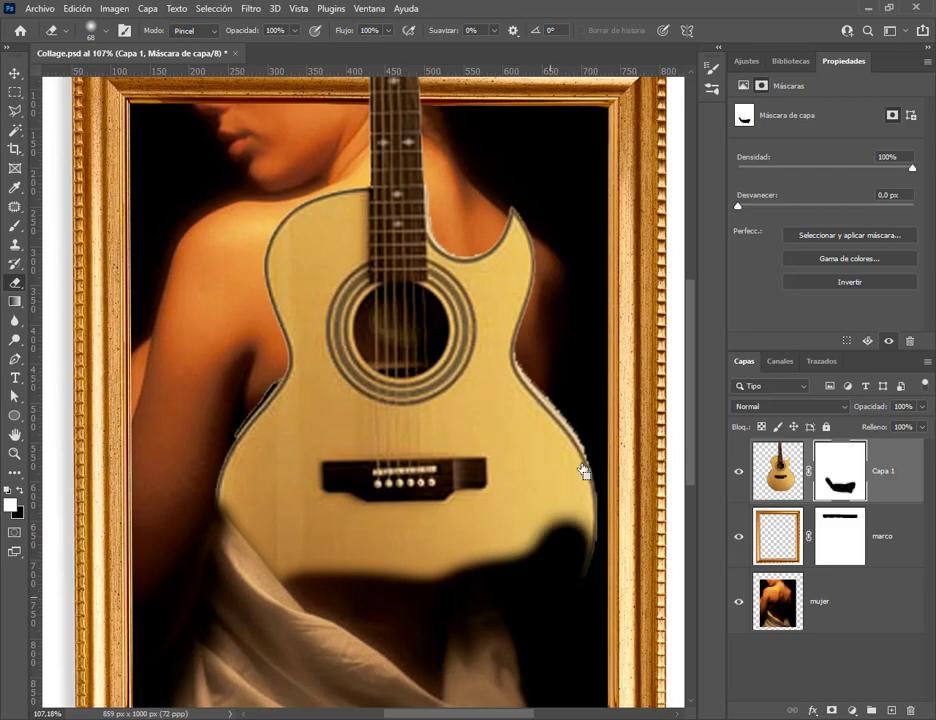
left_click_drag(585, 470, 575, 555)
left_click(785, 480)
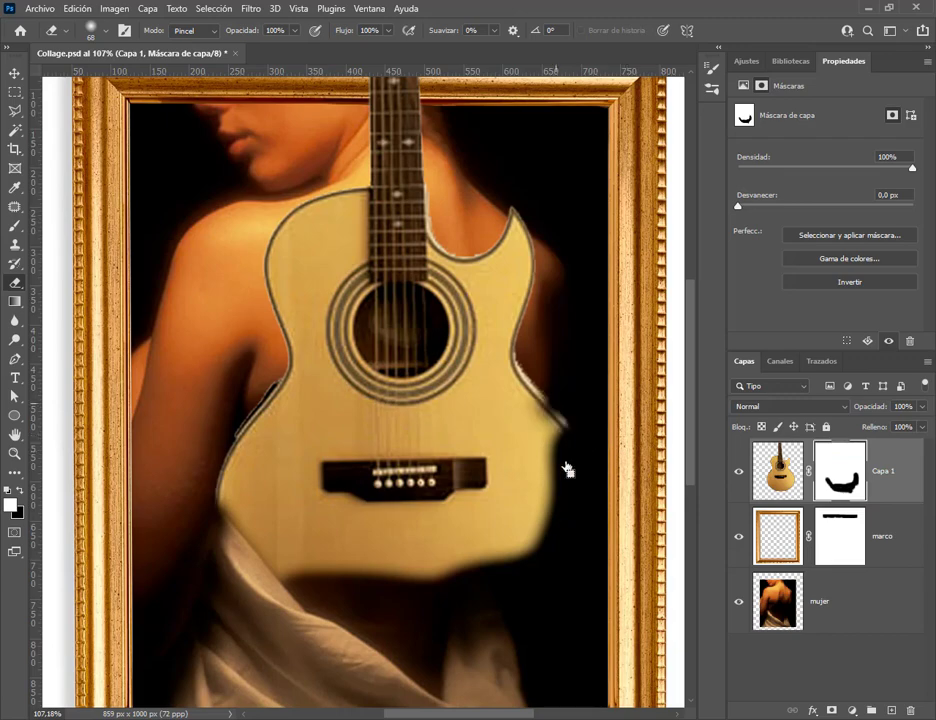
mouse_move(568, 468)
left_mouse_down()
mouse_move(533, 400)
mouse_move(521, 330)
mouse_move(523, 239)
mouse_move(492, 252)
left_mouse_up()
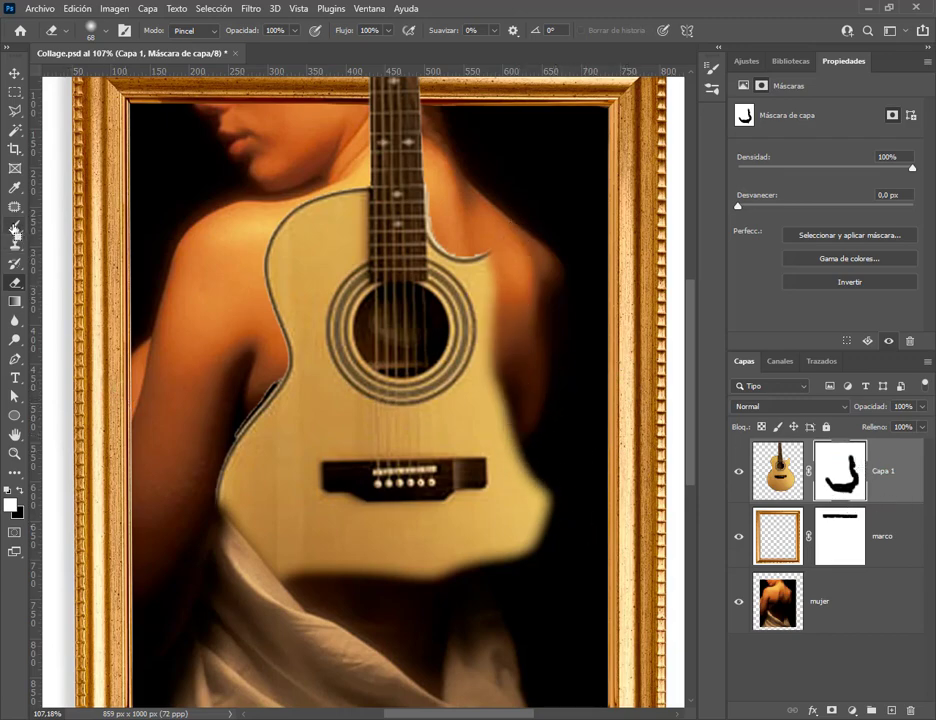
Paint the Capa 1 mask white with the Brush to restore the erased lower and right parts of the guitar body
left_click(15, 226)
left_click_drag(519, 250, 516, 386)
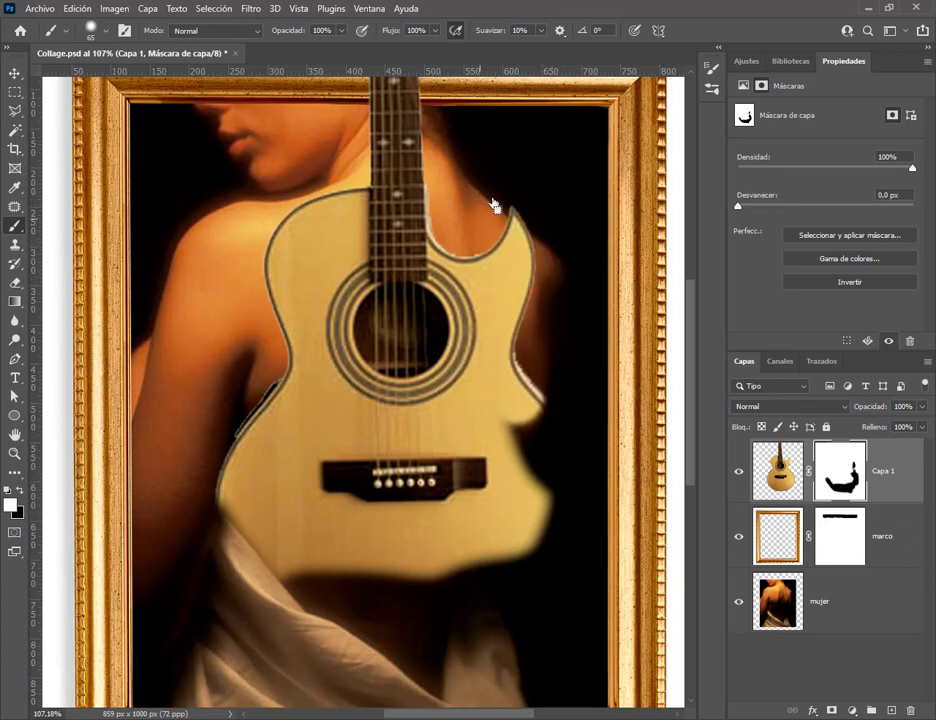
mouse_move(585, 313)
left_mouse_down()
mouse_move(507, 376)
mouse_move(589, 455)
left_mouse_up()
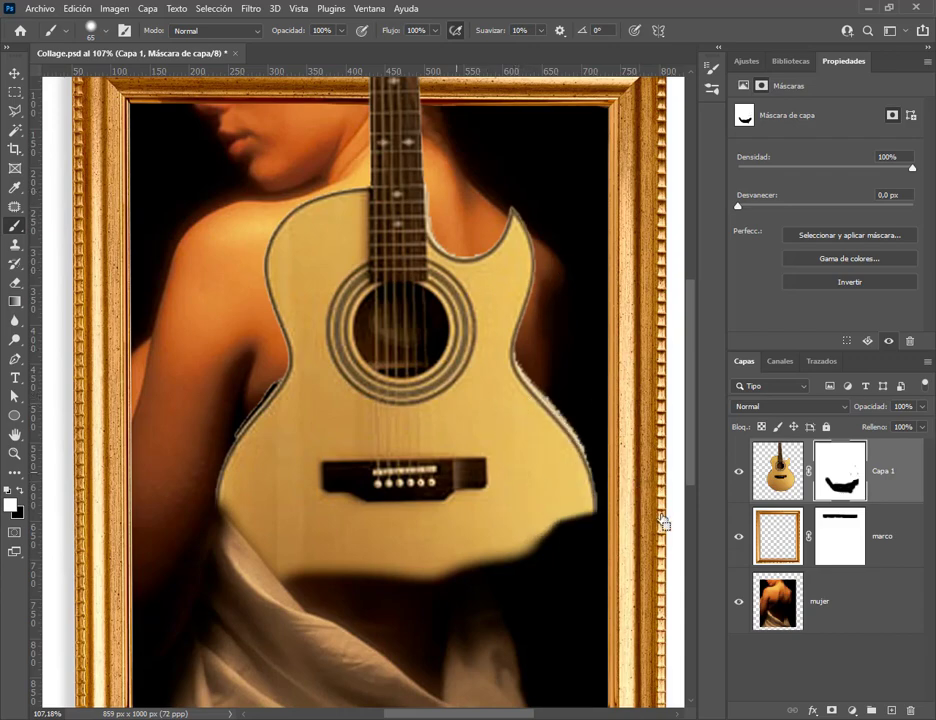
mouse_move(590, 505)
left_mouse_down()
mouse_move(545, 625)
mouse_move(578, 560)
mouse_move(257, 623)
mouse_move(401, 648)
mouse_move(299, 616)
mouse_move(450, 641)
left_mouse_up()
left_click_drag(228, 548, 200, 491)
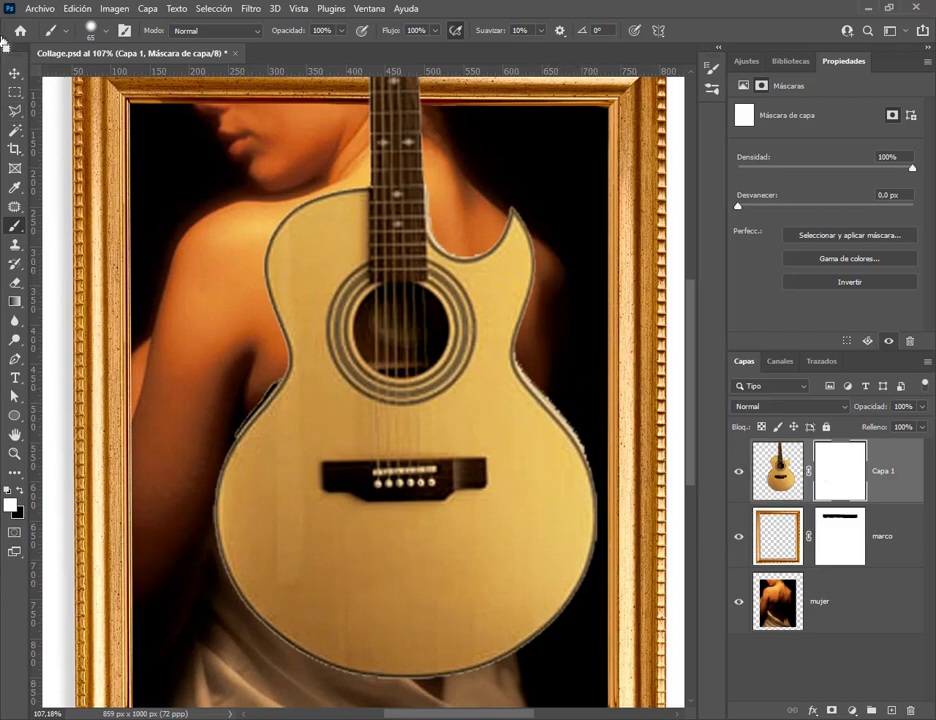
Save the collage document
left_click(40, 8)
left_click(60, 171)
left_click(121, 679)
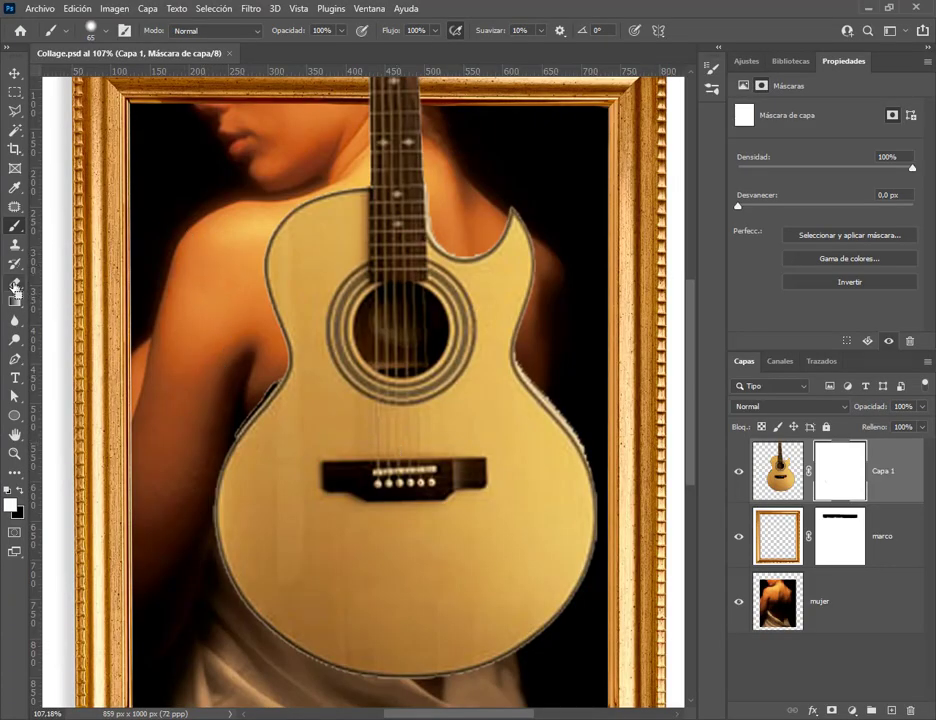
Try erasing the guitar body's upper-left curve and pointed right tip on the Capa 1 mask, and undo both strokes
left_click(16, 284)
mouse_move(267, 230)
left_mouse_down()
mouse_move(310, 210)
mouse_move(311, 200)
left_mouse_up()
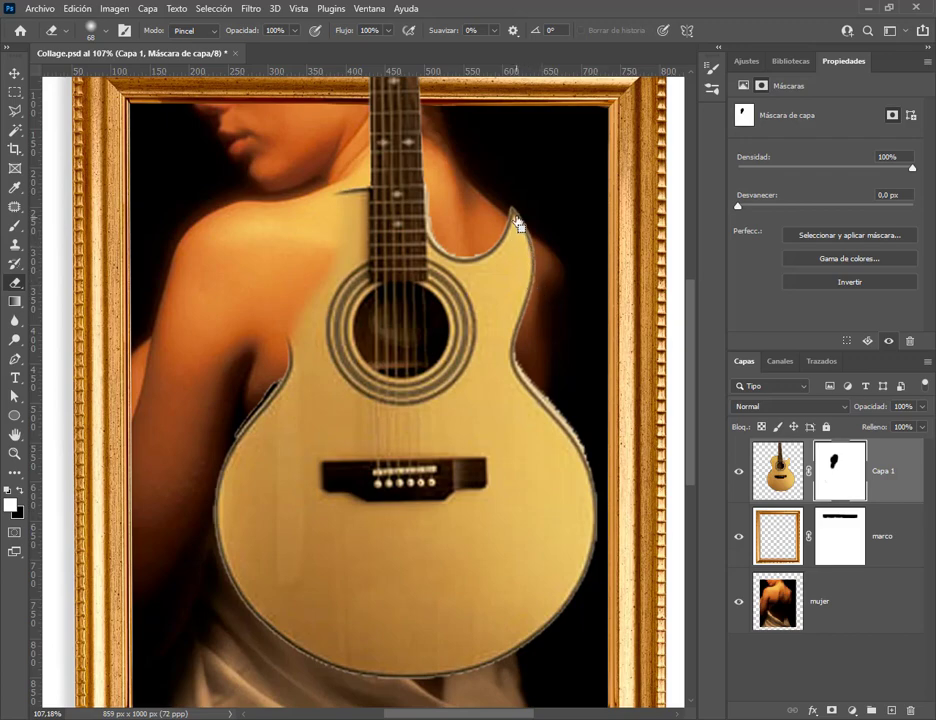
left_click_drag(519, 224, 516, 220)
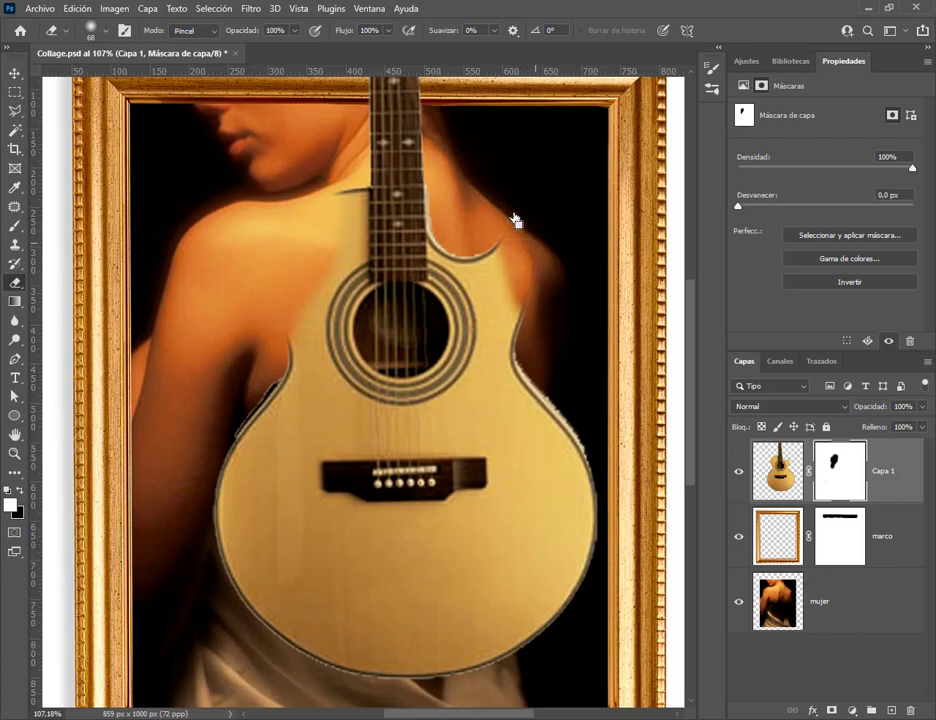
key("ctrl+z")
key("ctrl+z")
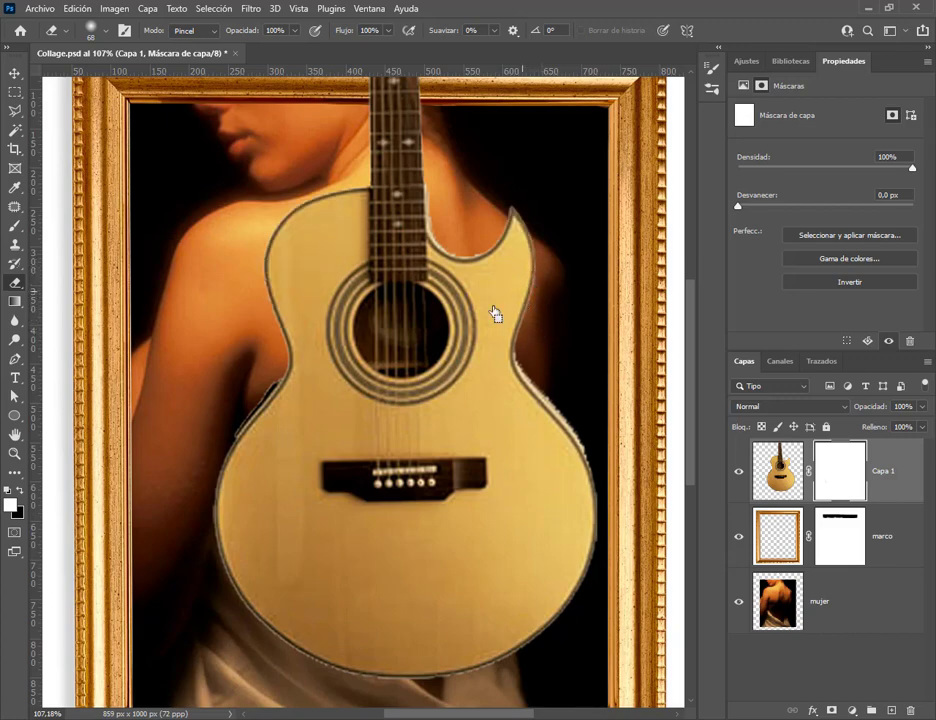
Try the Eraser's hardness at its maximum and return it to 0%
left_click(84, 31)
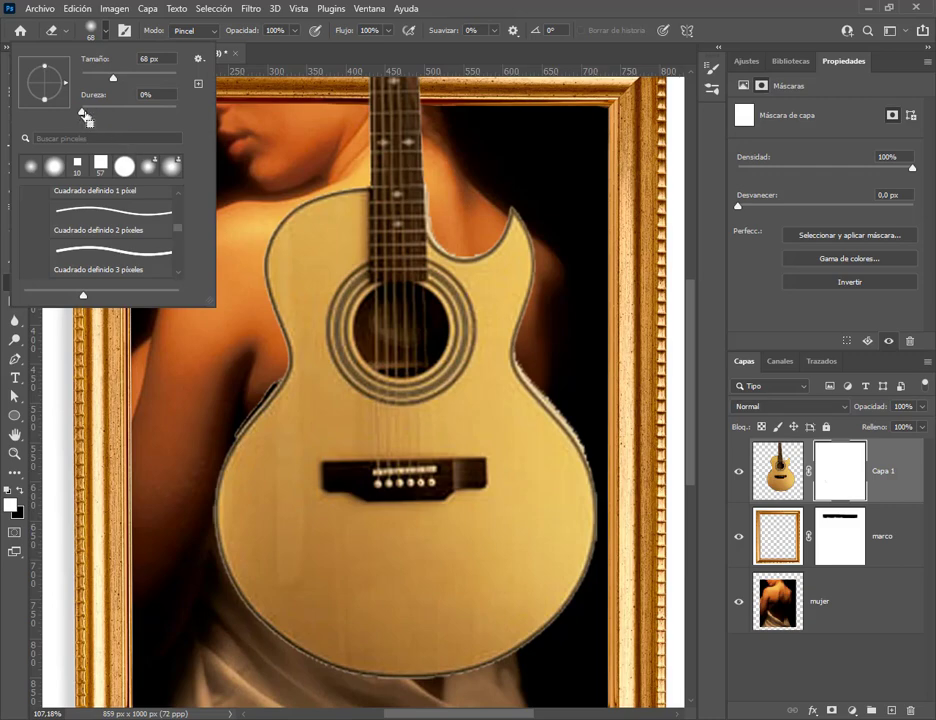
left_click_drag(84, 114, 180, 121)
left_click_drag(178, 117, 83, 128)
key("Return")
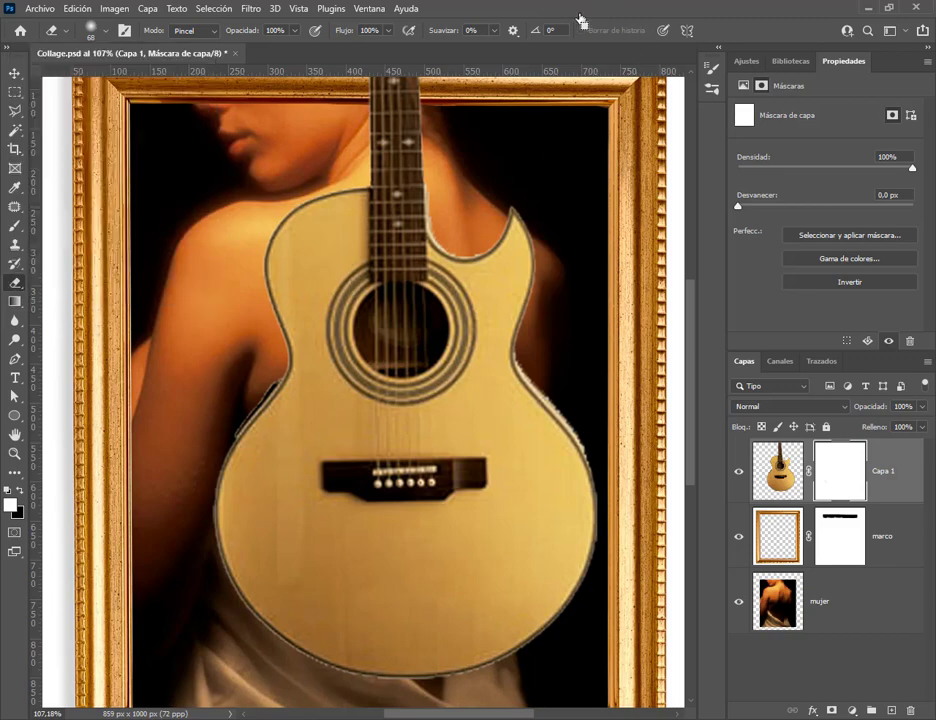
Compare the finished reference image Collage.jpg with an enlarged view of the guitar's soundhole rings
scroll(503, 301, "up", 4)
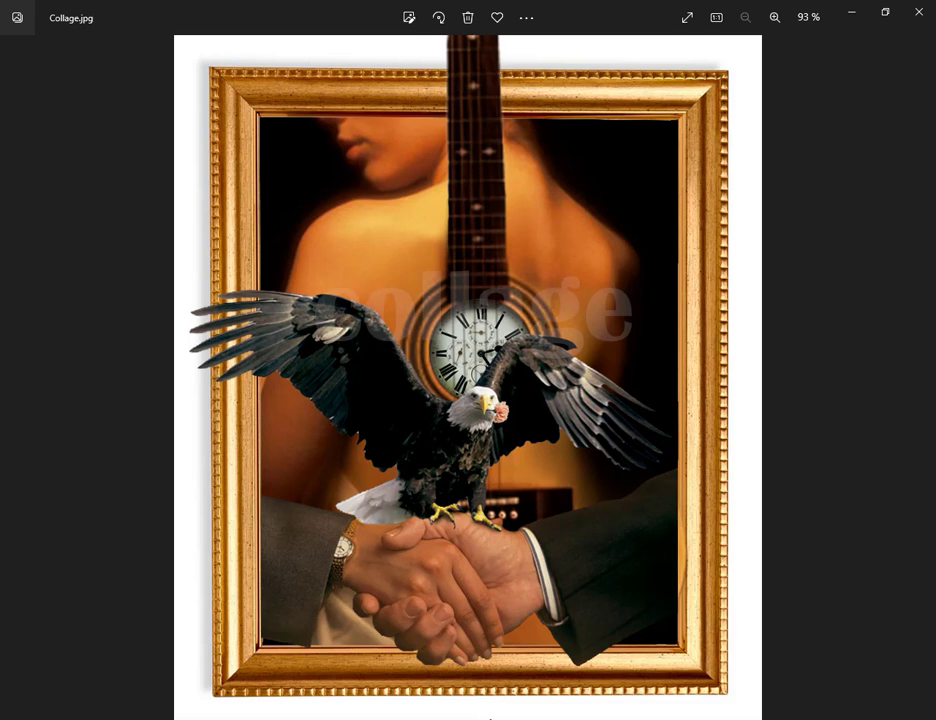
left_click(852, 12)
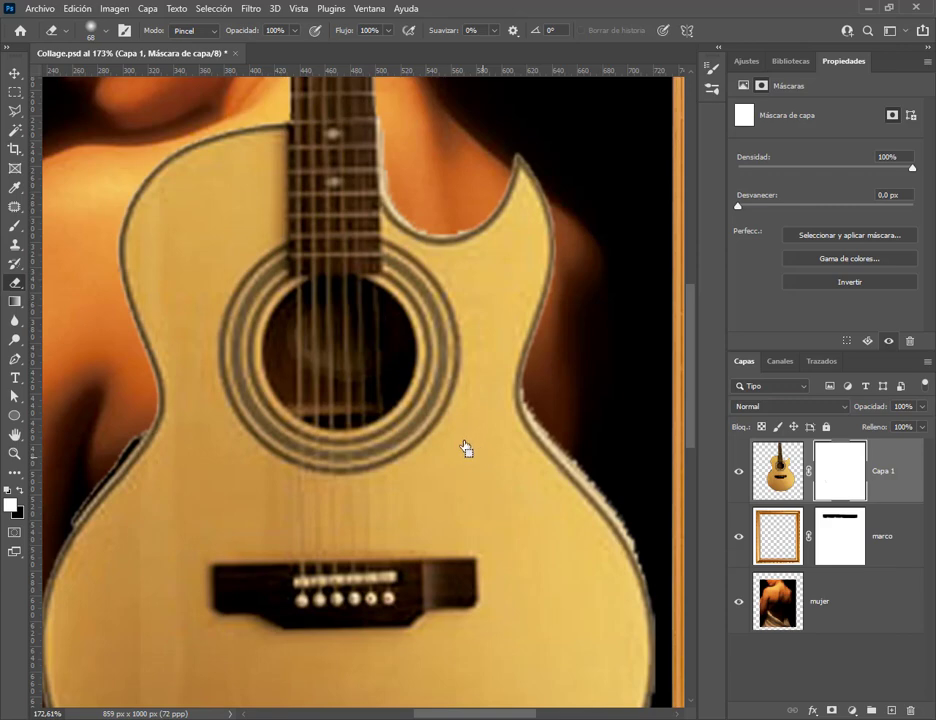
left_click(503, 481)
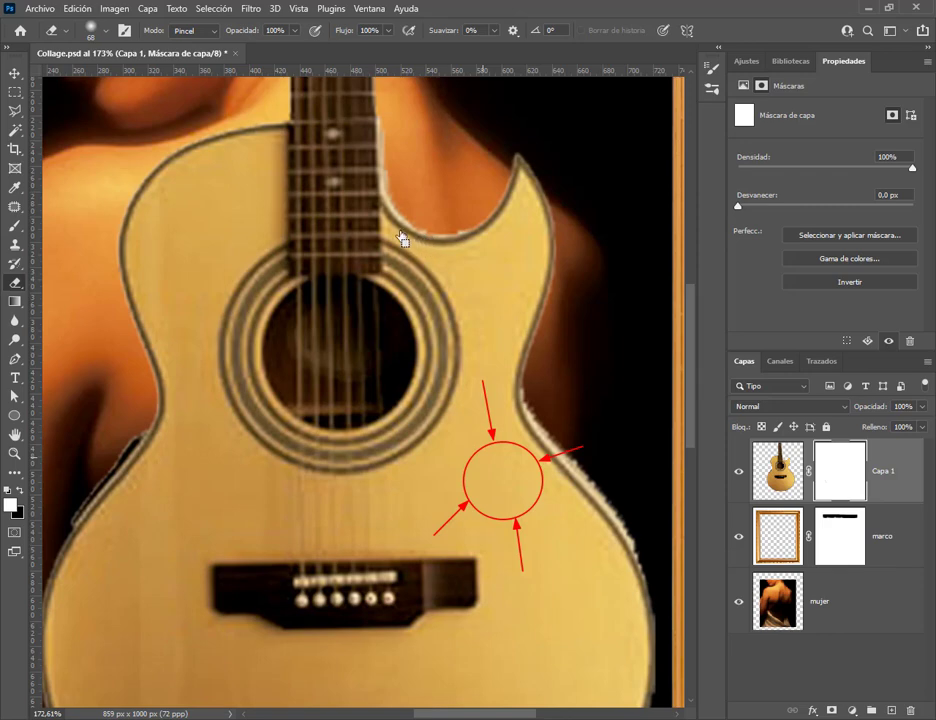
mouse_move(417, 247)
left_mouse_down()
mouse_move(454, 304)
mouse_move(463, 379)
mouse_move(431, 445)
mouse_move(368, 463)
left_mouse_up()
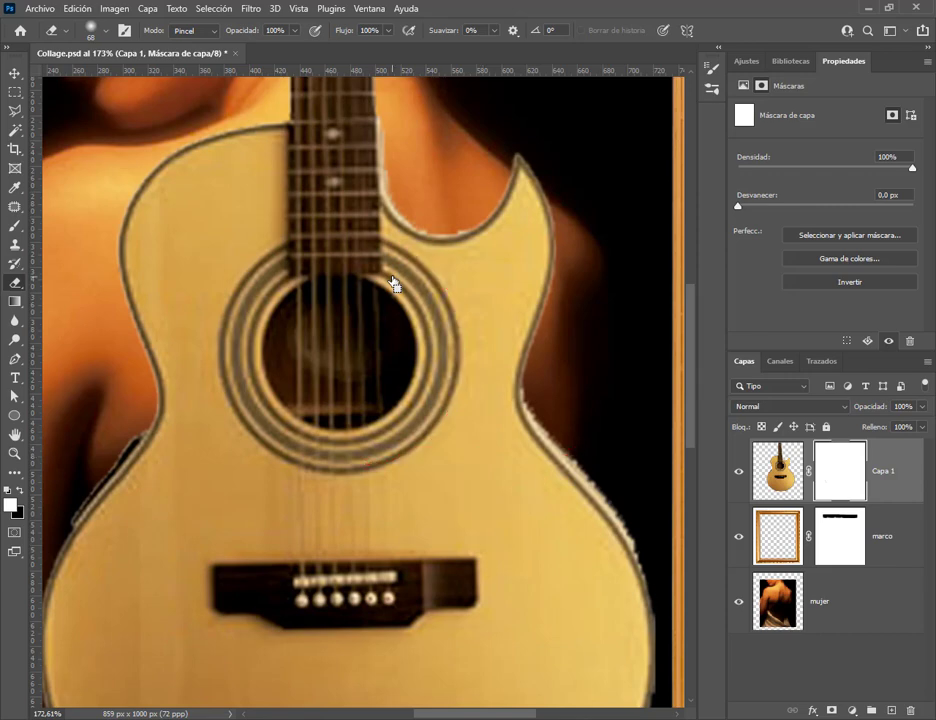
Try erasing to the right of the soundhole rings with the 68 px, 0% hardness Eraser, and undo the stroke
left_click(88, 30)
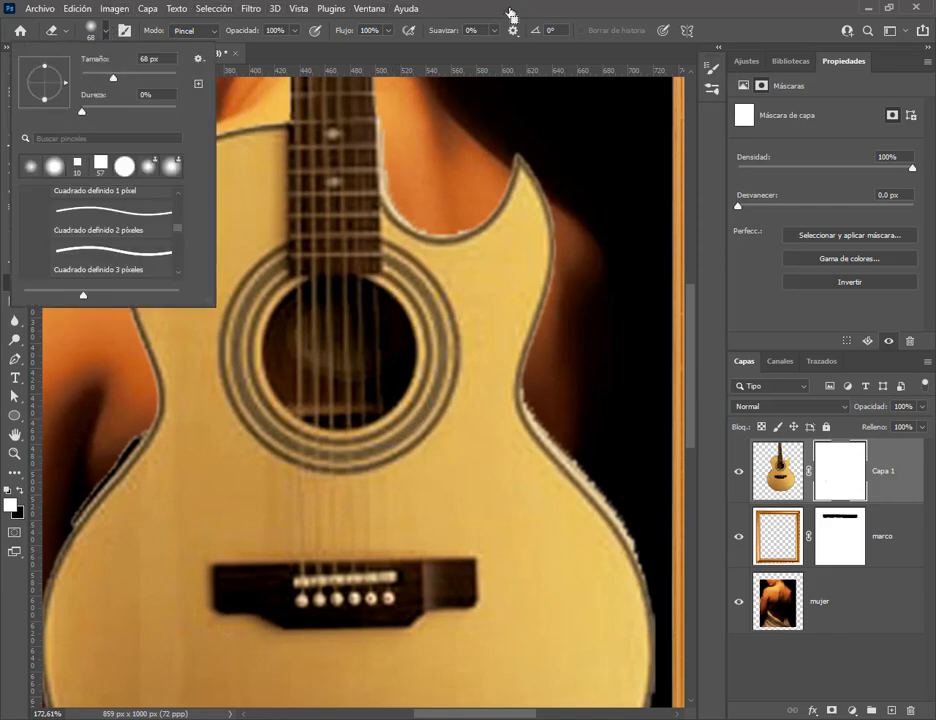
key("Escape")
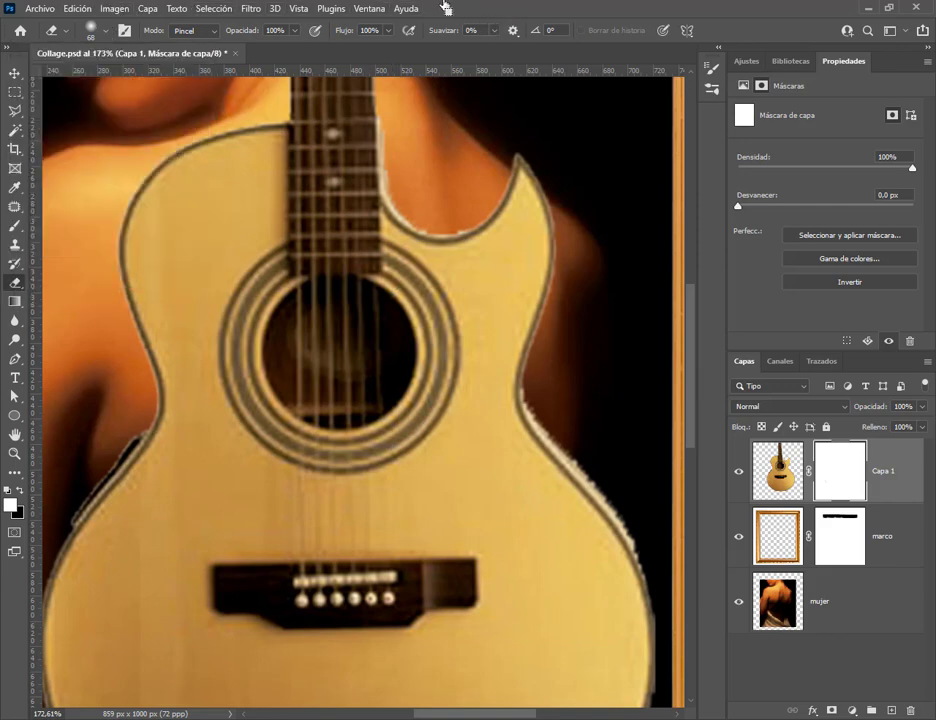
left_click(478, 282)
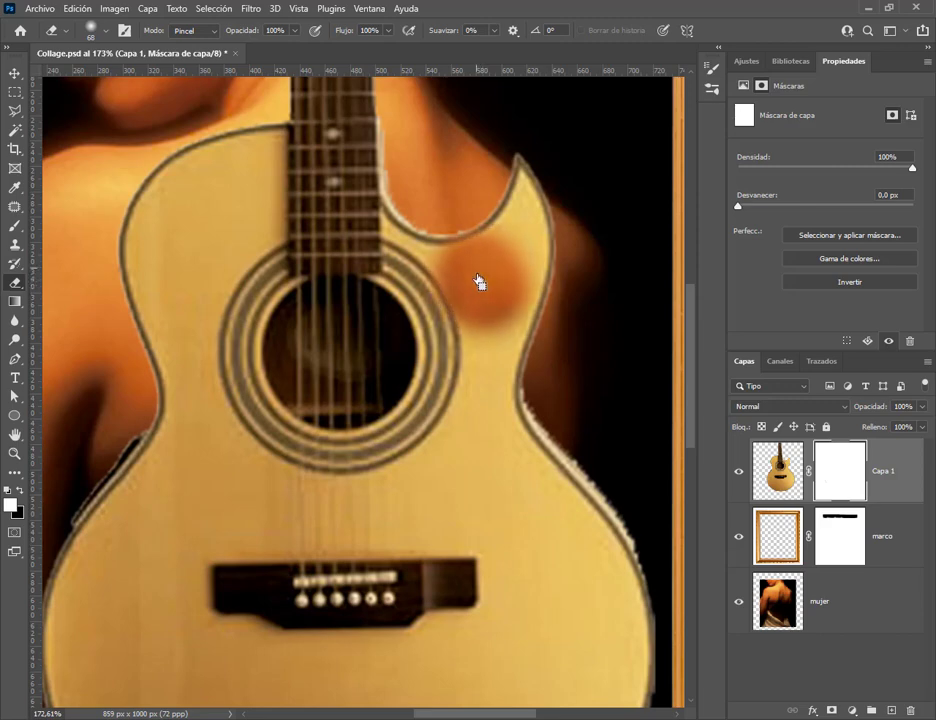
left_click_drag(478, 282, 478, 282)
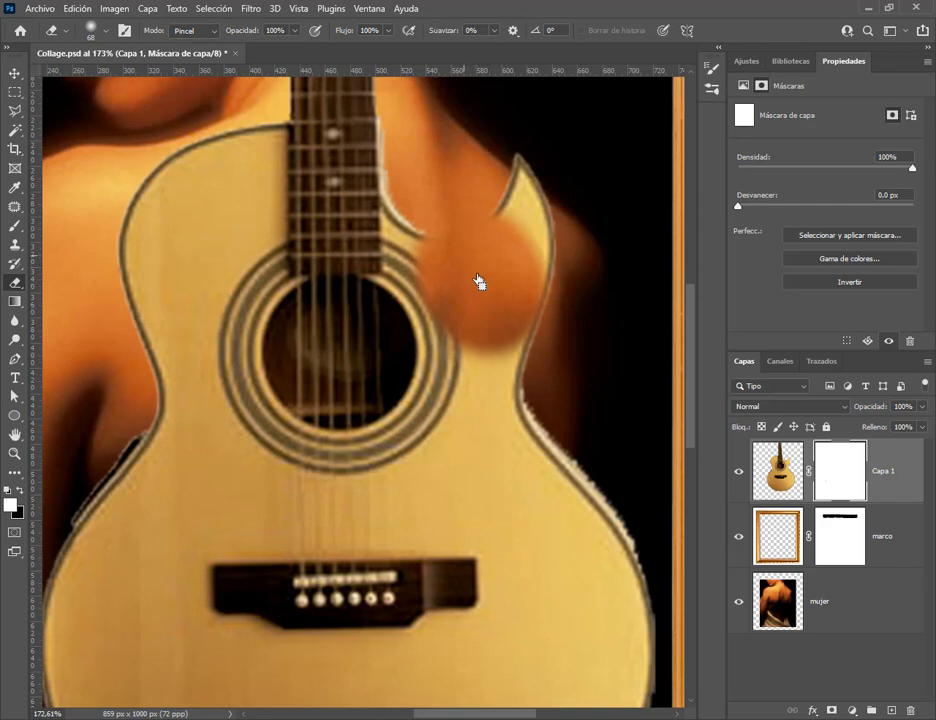
left_click_drag(478, 282, 490, 380)
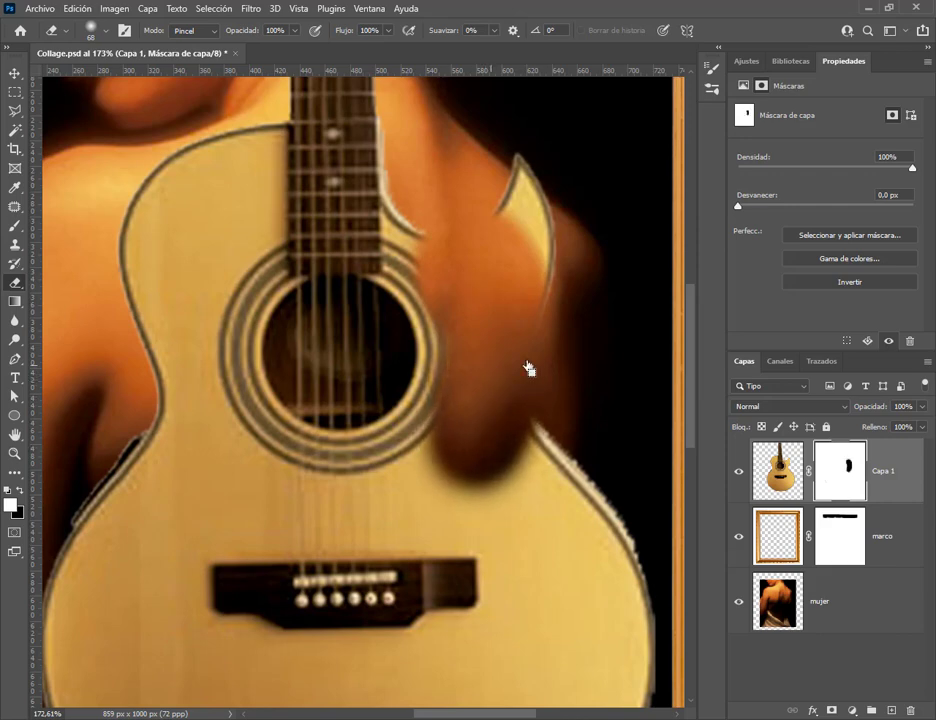
left_click_drag(393, 271, 477, 443)
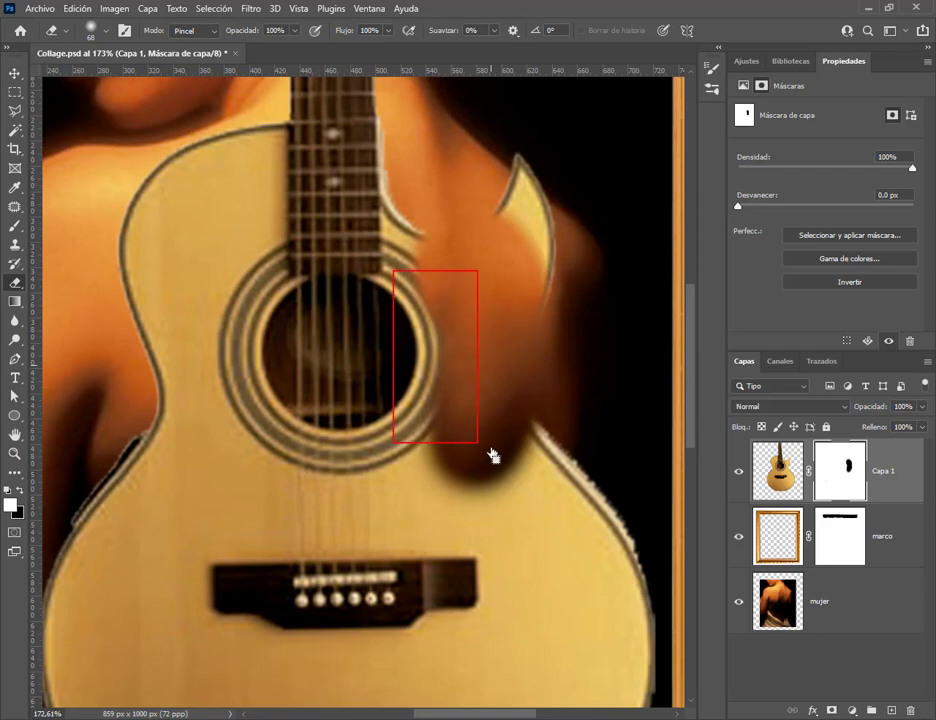
key("ctrl+z")
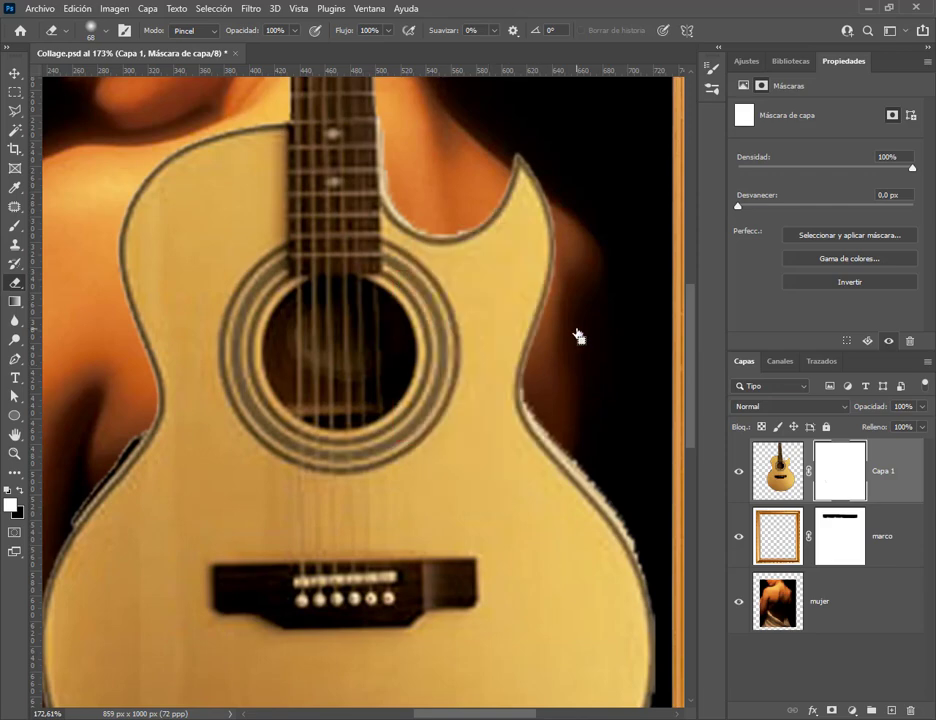
Set the Eraser's hardness to 50%
left_click(66, 31)
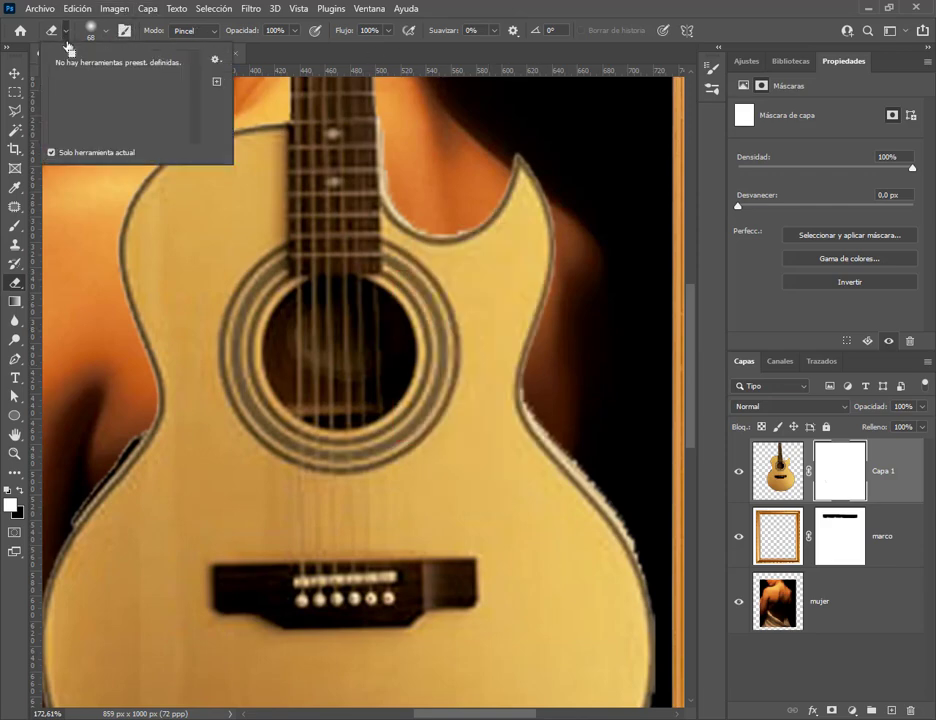
left_click(86, 28)
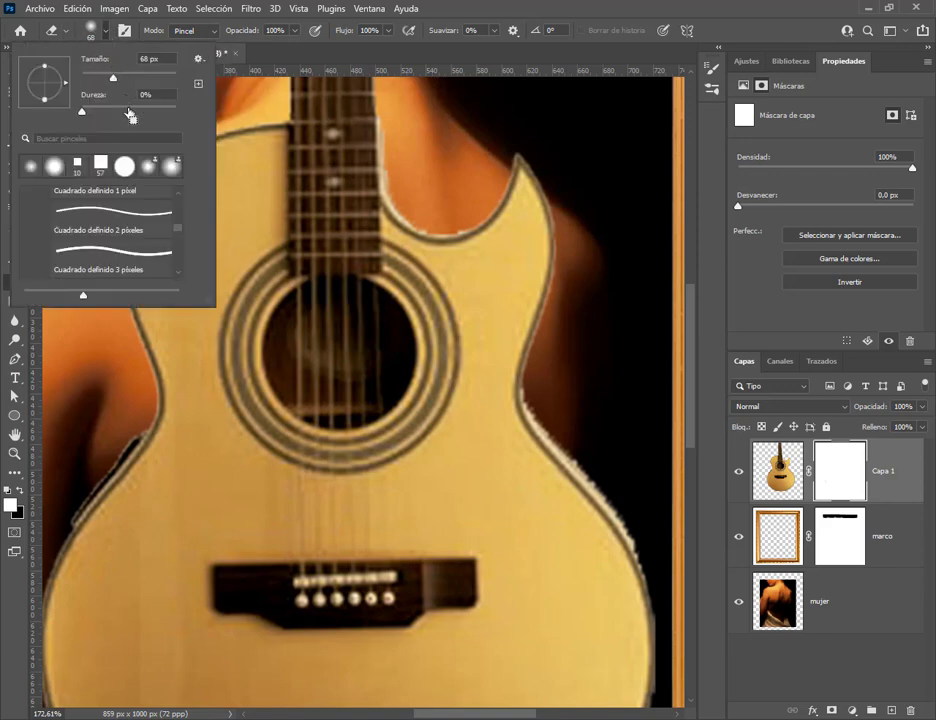
left_click(124, 112)
key("Return")
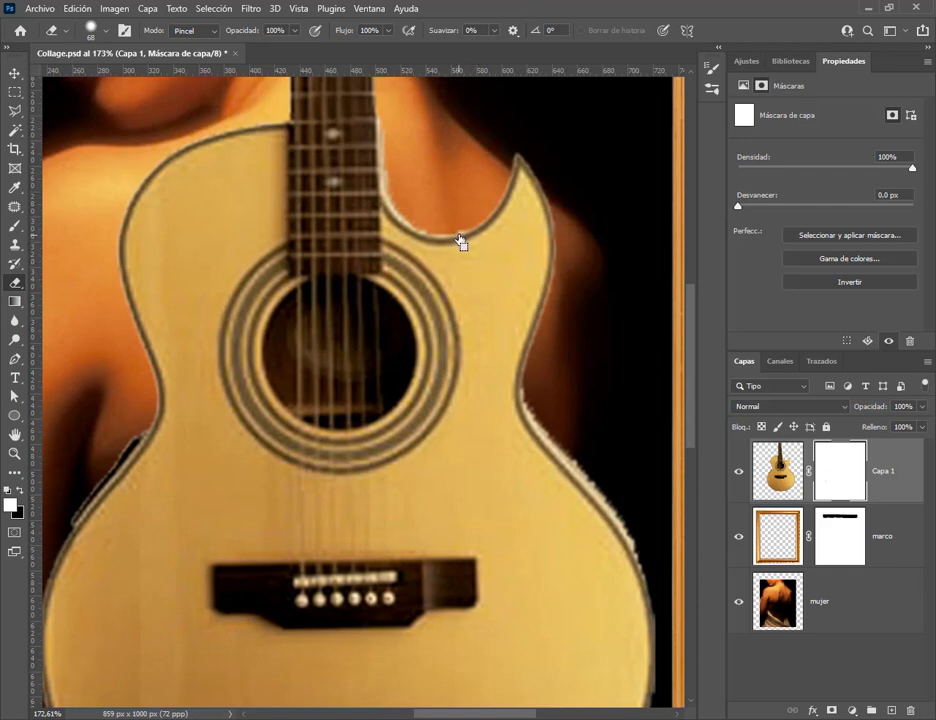
Try erasing the guitar body along the right of the soundhole rings at 50% hardness, and undo the stroke
left_click_drag(460, 242, 460, 242)
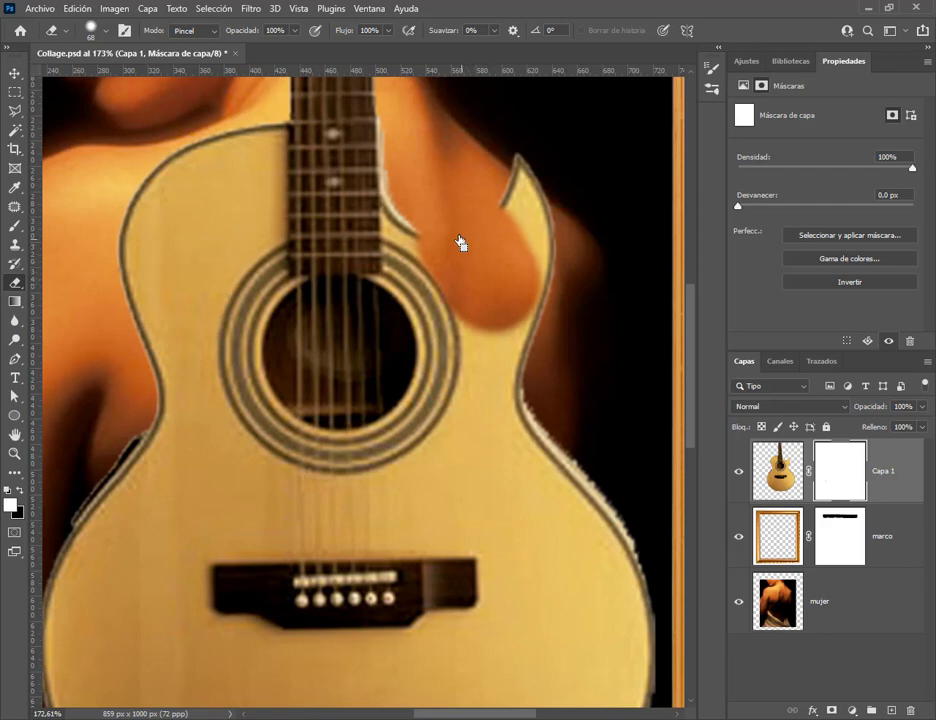
left_click_drag(460, 242, 503, 318)
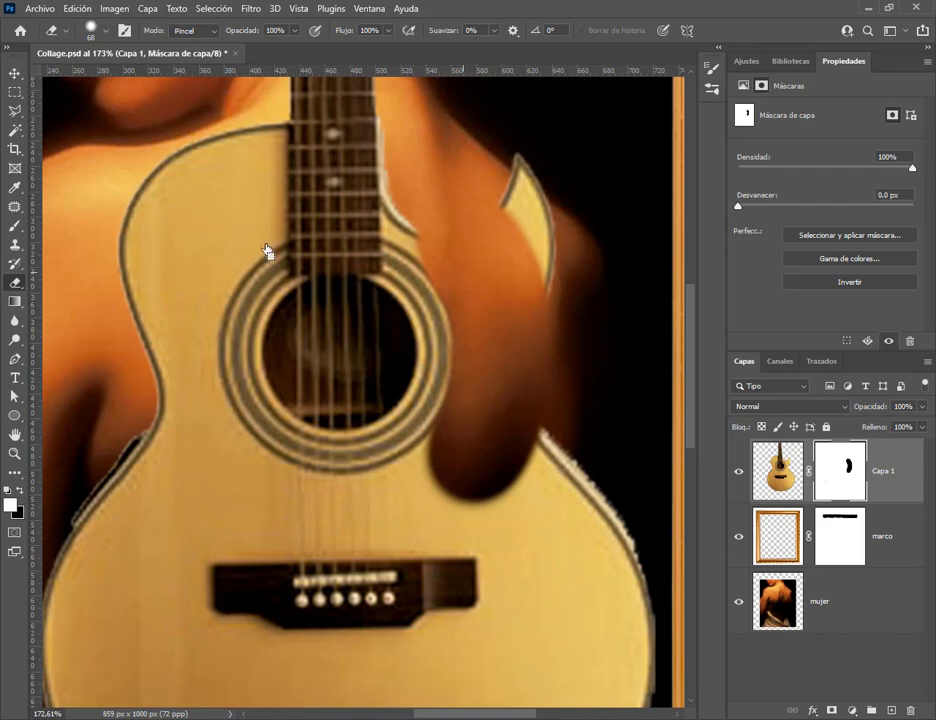
left_click_drag(405, 268, 486, 430)
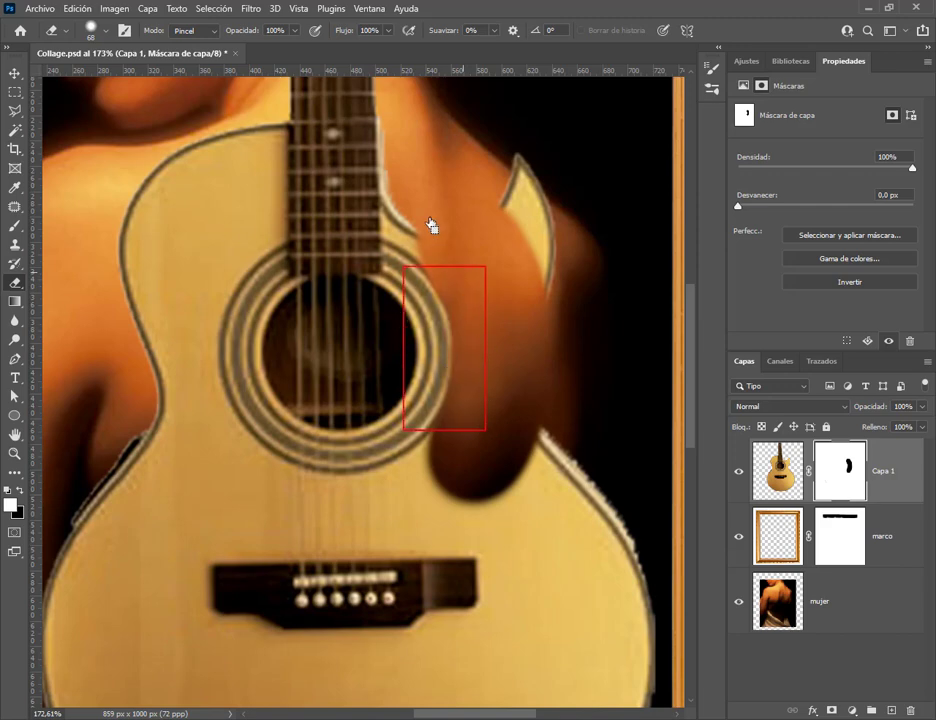
left_click_drag(428, 220, 423, 267)
left_click_drag(476, 250, 445, 305)
key("Escape")
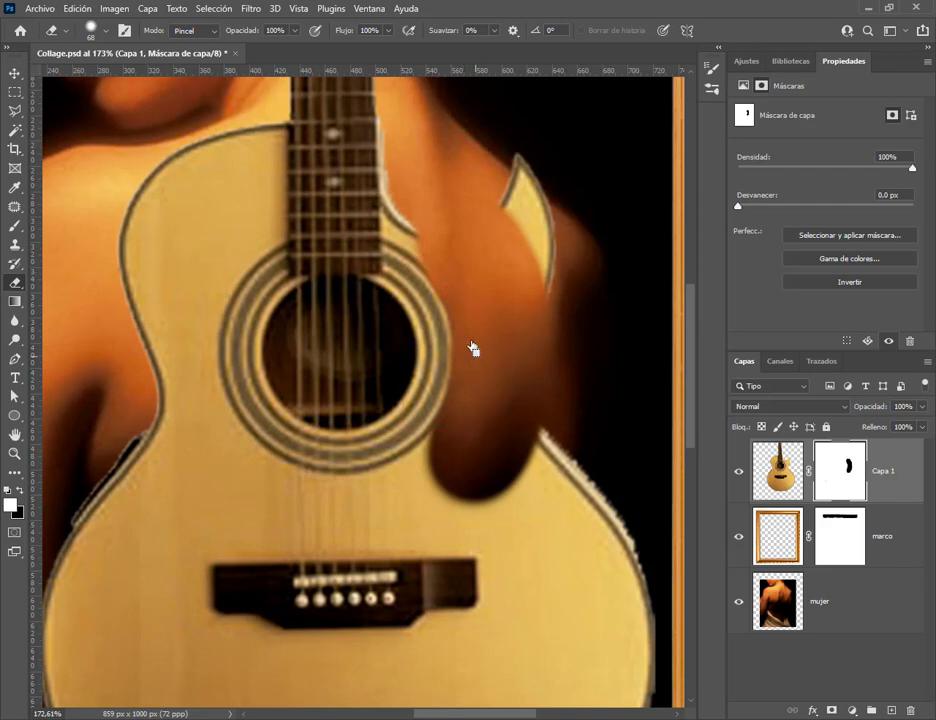
key("ctrl+z")
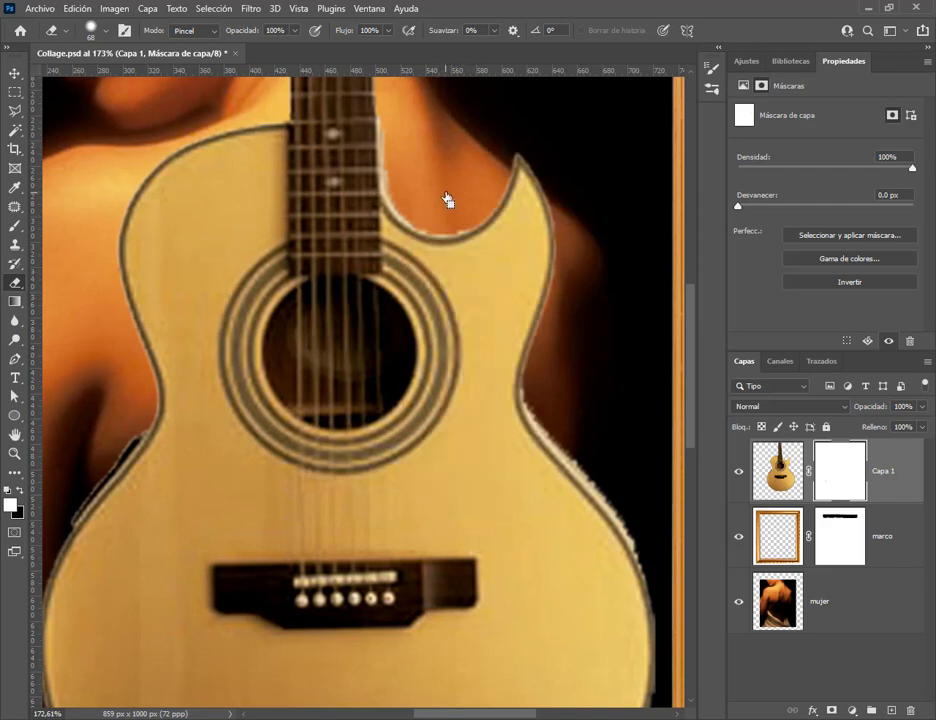
Set the Eraser's hardness to 100%, try erasing the guitar body to the right of the soundhole rings, and undo the strokes
left_click(106, 33)
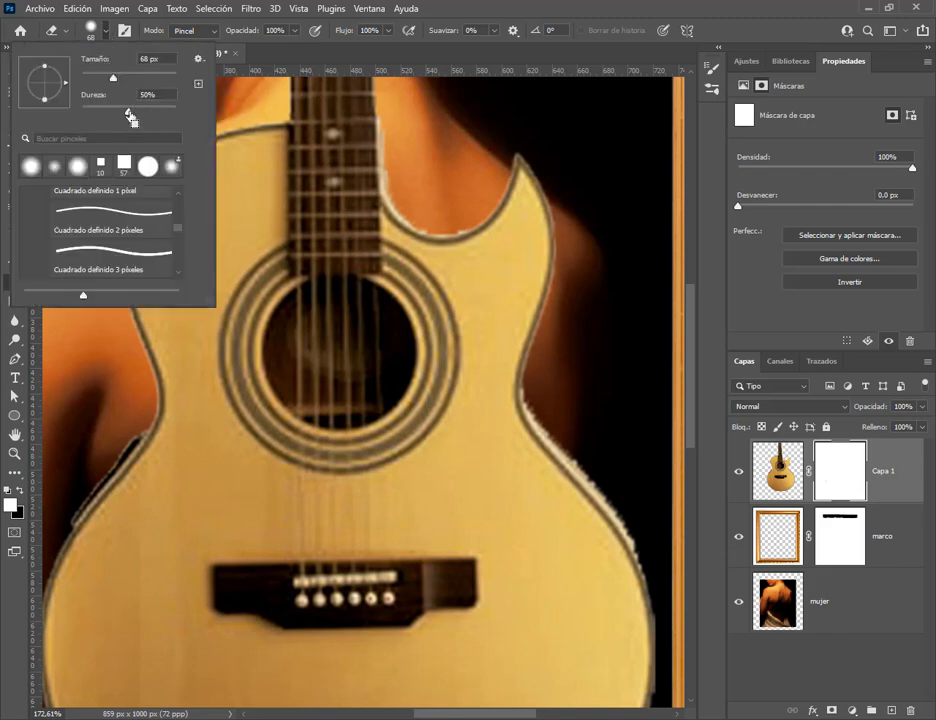
left_click_drag(128, 110, 176, 106)
left_click(453, 45)
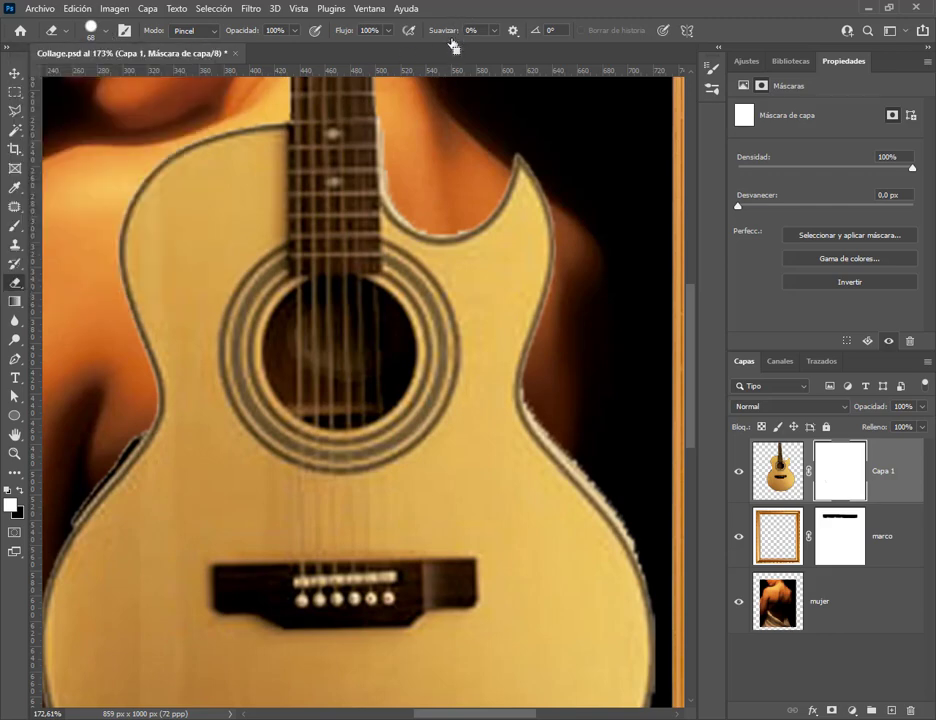
left_click(464, 243)
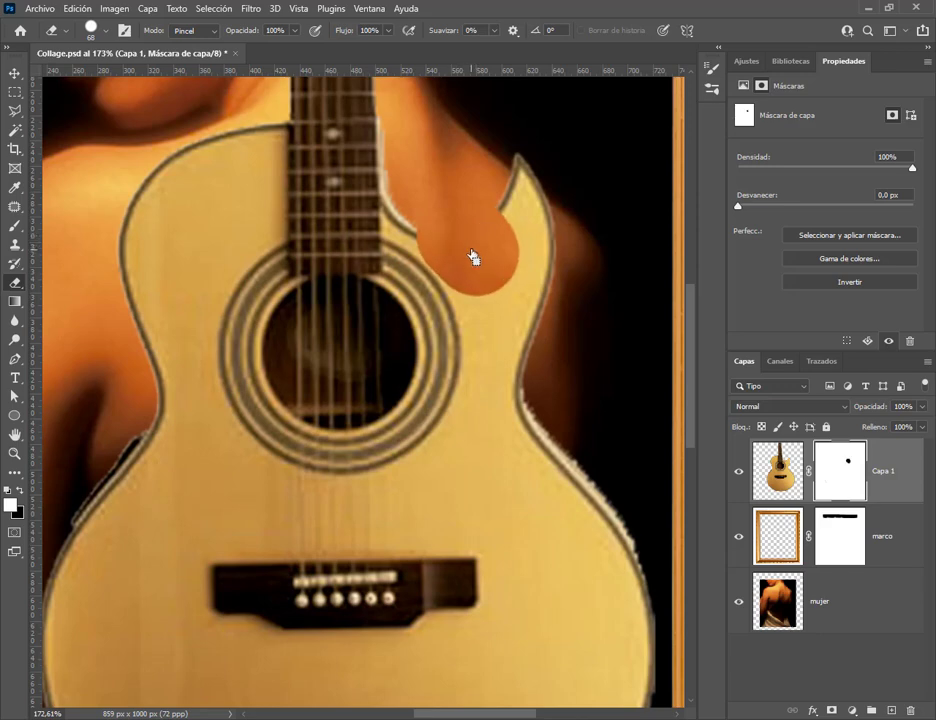
mouse_move(473, 256)
left_mouse_down()
mouse_move(495, 326)
mouse_move(470, 254)
mouse_move(509, 355)
mouse_move(509, 345)
mouse_move(503, 418)
left_mouse_up()
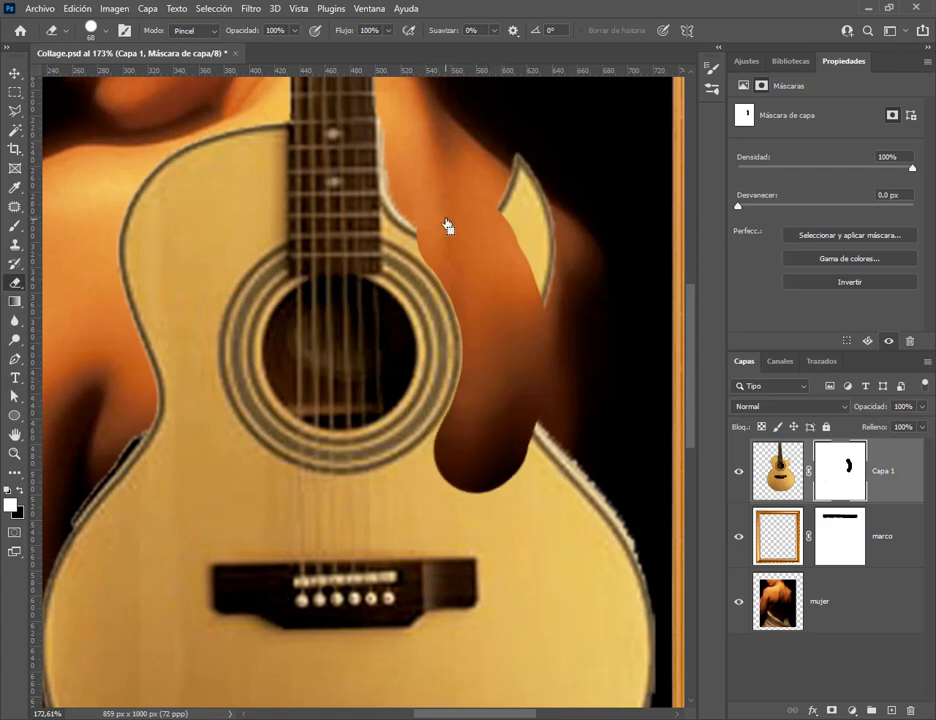
left_click_drag(445, 224, 449, 228)
mouse_move(480, 251)
left_mouse_down()
mouse_move(512, 184)
mouse_move(490, 331)
left_mouse_up()
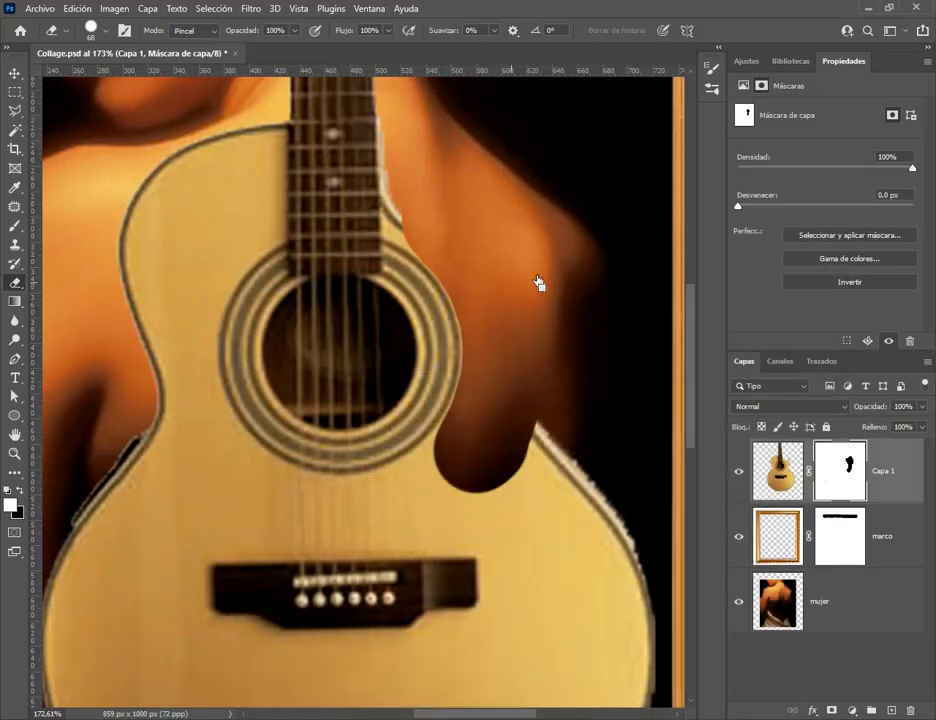
mouse_move(539, 284)
left_mouse_down()
mouse_move(539, 263)
mouse_move(506, 288)
mouse_move(519, 253)
left_mouse_up()
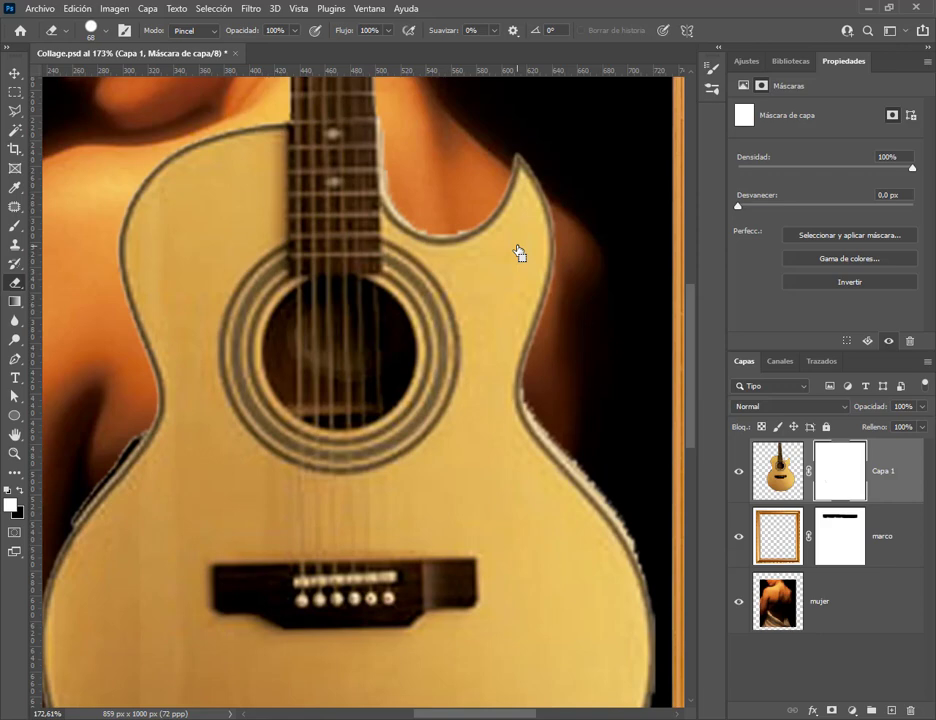
Set the Eraser's hardness to 59%, try erasing the guitar body along the right of the rings, and undo the strokes
left_click(88, 30)
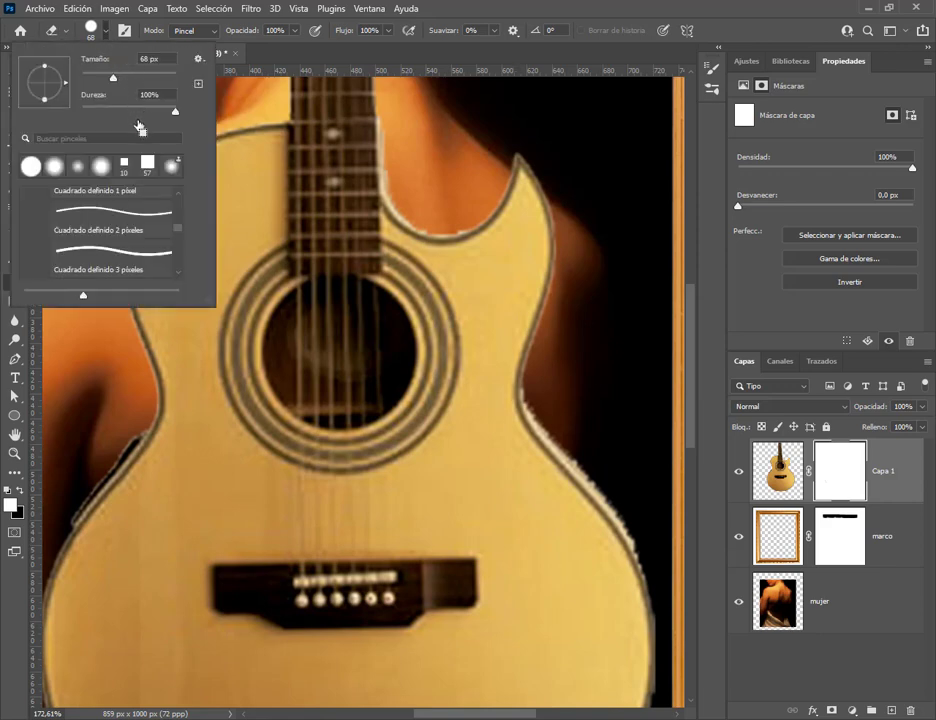
left_click(136, 108)
left_click_drag(134, 111, 137, 111)
left_click_drag(462, 221, 463, 225)
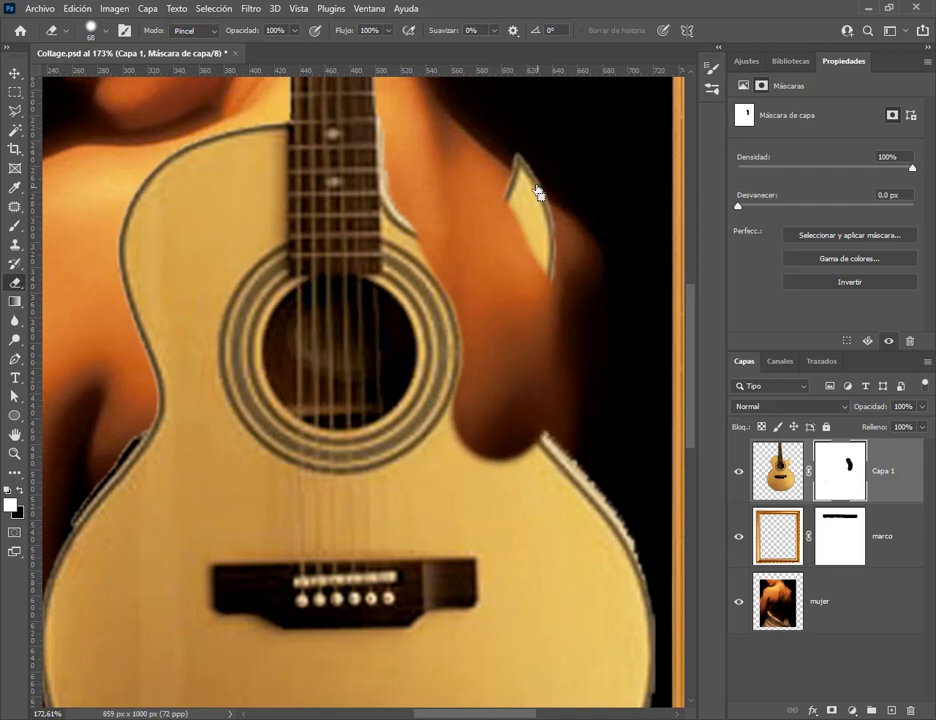
left_click_drag(539, 192, 536, 190)
key("ctrl+z")
key("ctrl+z")
key("ctrl+z")
key("ctrl+z")
Lower the 68 px Eraser's hardness slightly and erase the guitar's right side, from the cutaway horn down to the lower right edge
left_click(97, 31)
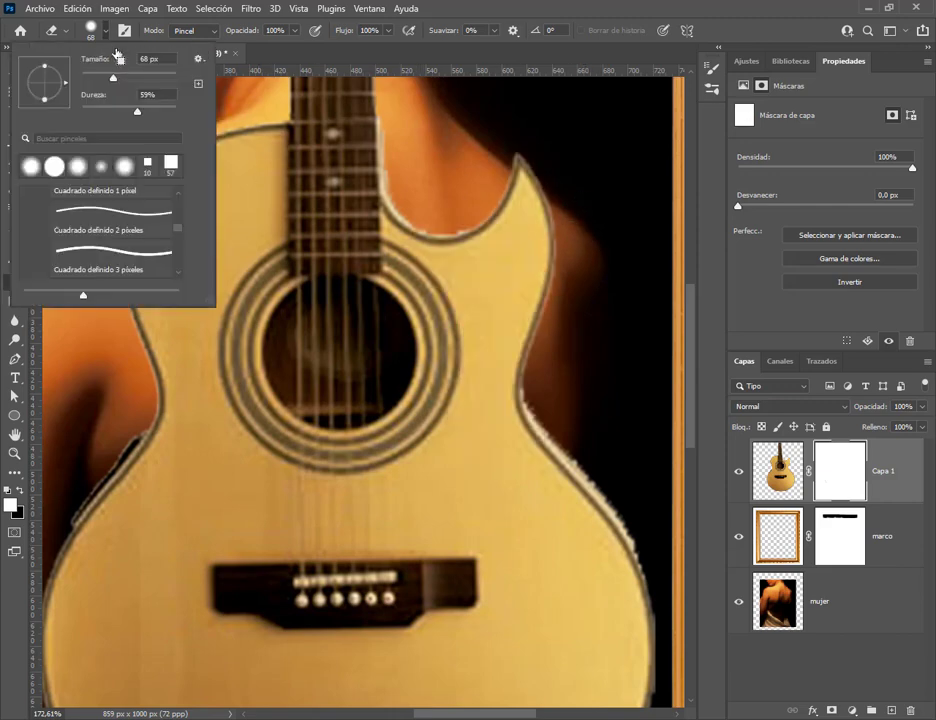
left_click_drag(137, 112, 127, 112)
left_click(505, 188)
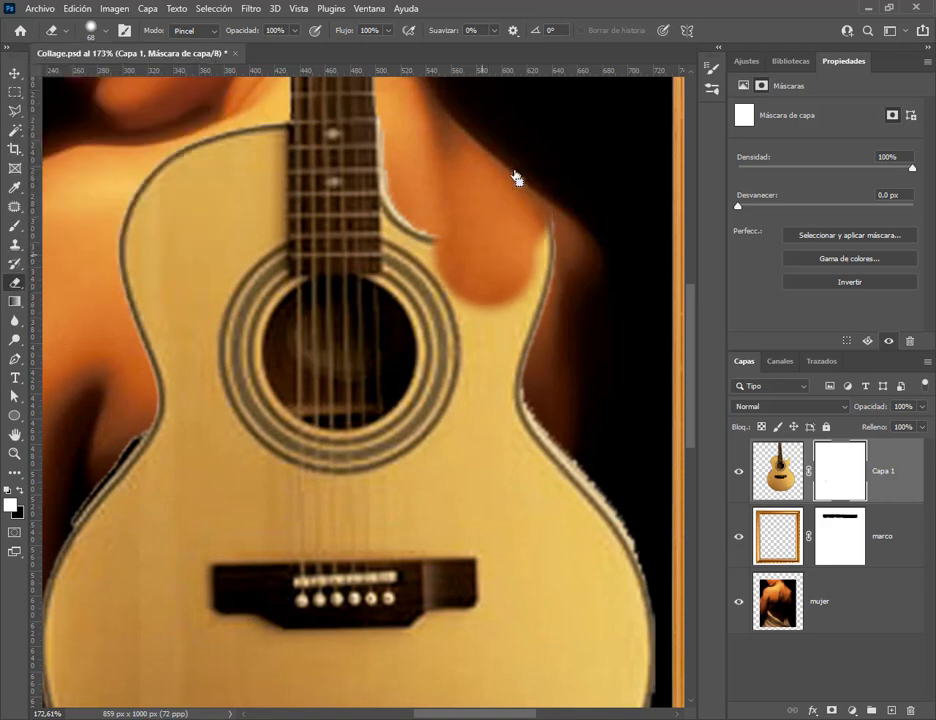
mouse_move(515, 300)
left_mouse_down()
mouse_move(500, 370)
mouse_move(540, 434)
left_mouse_up()
left_click_drag(412, 227, 433, 243)
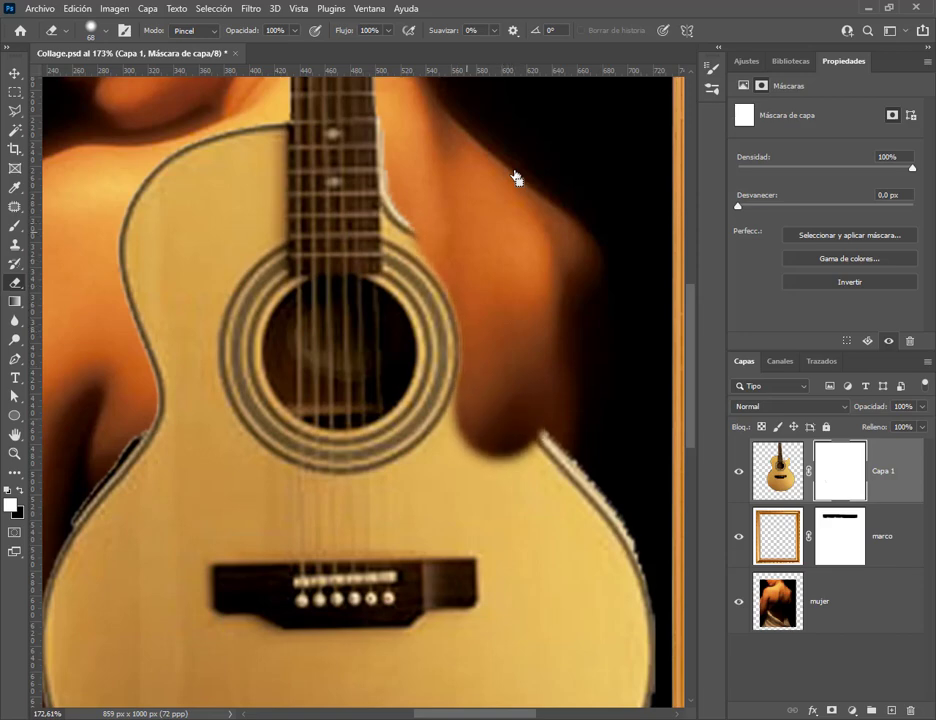
left_click_drag(548, 450, 635, 580)
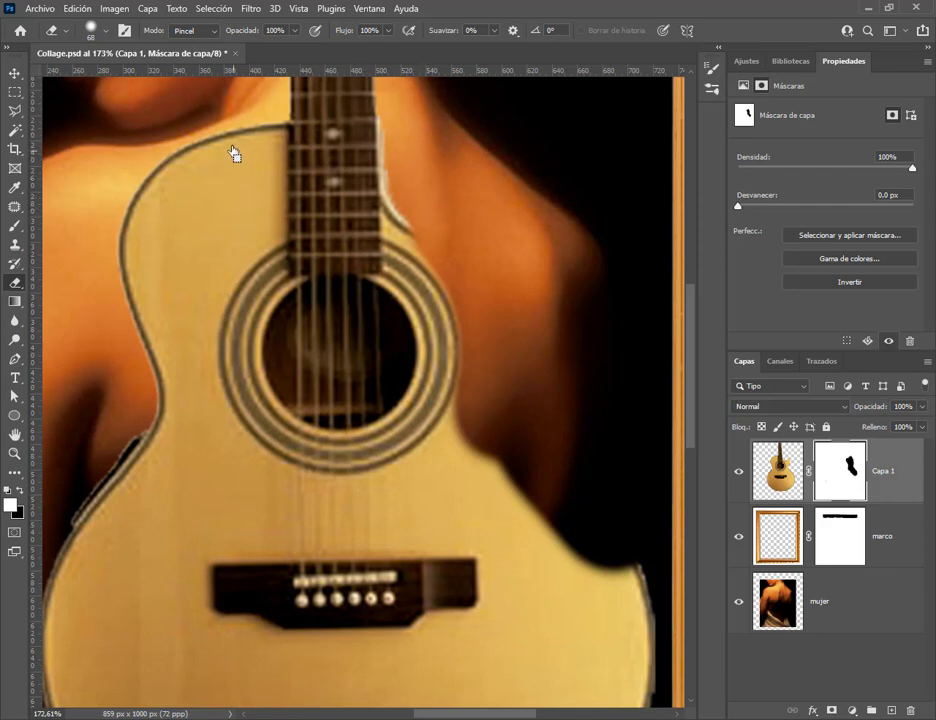
Erase the guitar's upper left side on the Capa 1 mask, from beside the neck down to the waist
left_click_drag(244, 146, 240, 142)
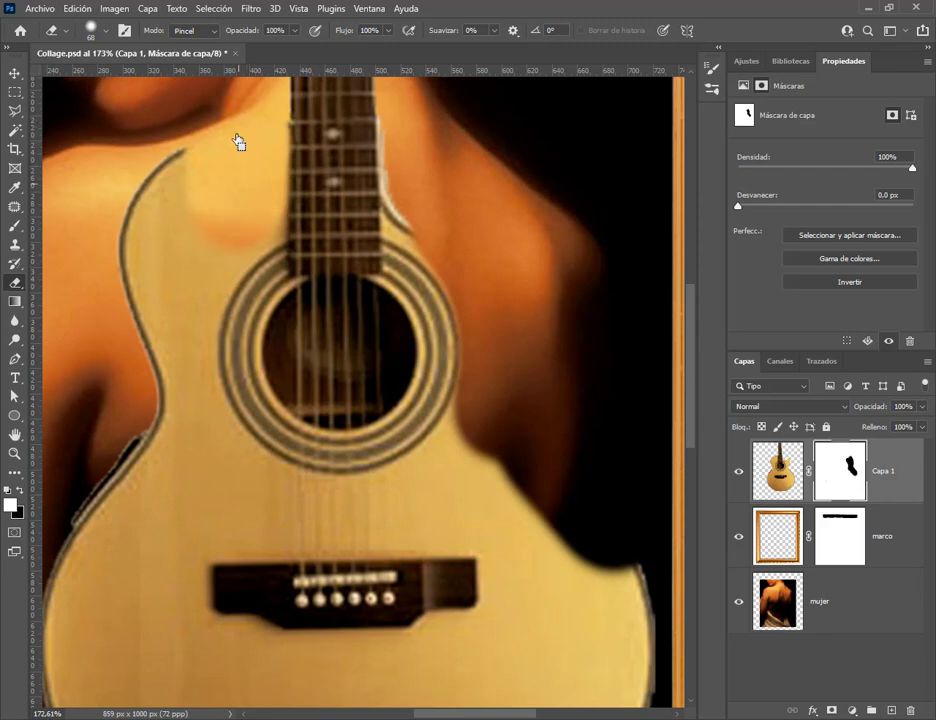
mouse_move(178, 188)
left_mouse_down()
mouse_move(130, 212)
mouse_move(100, 160)
mouse_move(130, 290)
mouse_move(140, 292)
mouse_move(115, 330)
left_mouse_up()
left_click_drag(159, 376, 184, 207)
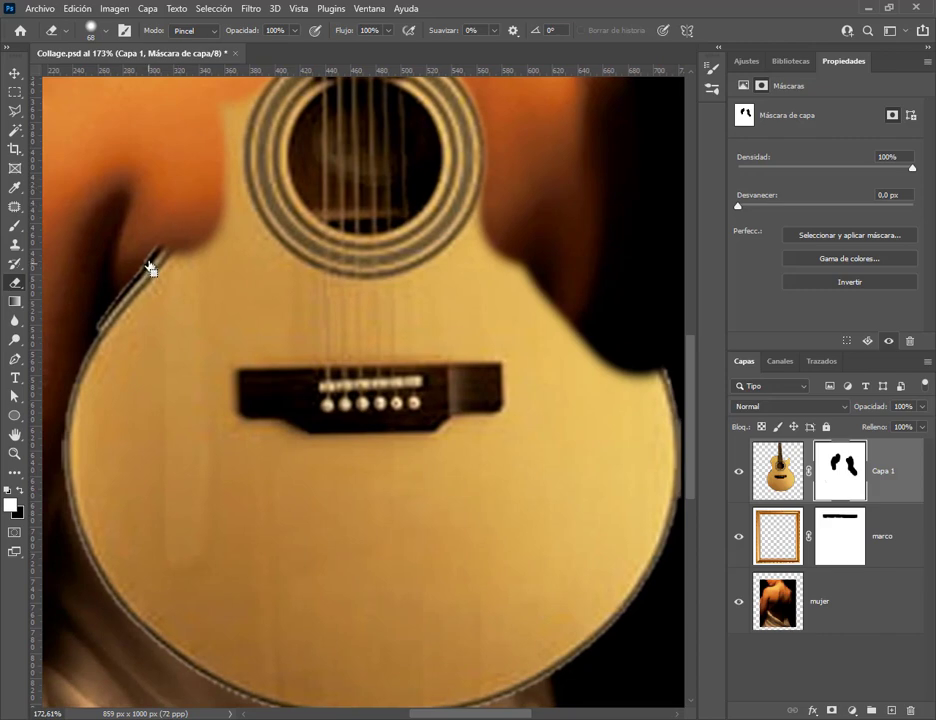
Erase the outer edge of the guitar's lower body on both sides and along the bottom, leaving the area around the bridge
left_click_drag(150, 265, 165, 244)
mouse_move(95, 250)
left_mouse_down()
mouse_move(80, 370)
mouse_move(85, 425)
mouse_move(185, 485)
left_mouse_up()
mouse_move(185, 540)
left_mouse_down()
mouse_move(250, 620)
mouse_move(300, 640)
mouse_move(400, 630)
mouse_move(370, 615)
left_mouse_up()
mouse_move(547, 620)
left_mouse_down()
mouse_move(638, 467)
mouse_move(627, 370)
mouse_move(456, 596)
mouse_move(245, 554)
left_mouse_up()
mouse_move(160, 450)
left_mouse_down()
mouse_move(240, 505)
mouse_move(450, 510)
mouse_move(580, 380)
mouse_move(540, 290)
left_mouse_up()
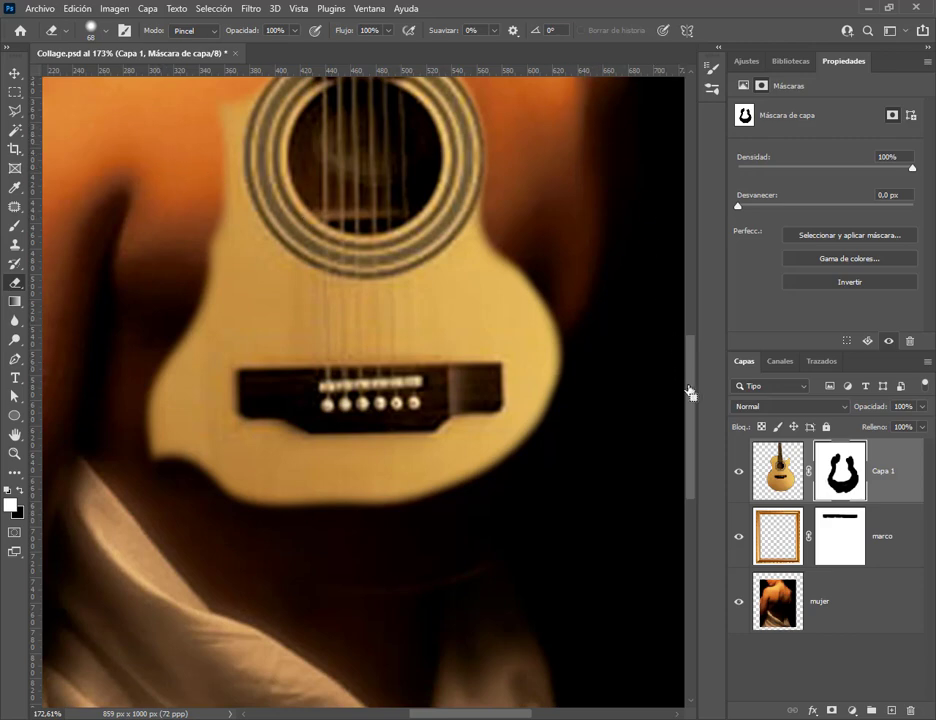
Reduce the Eraser's size to 24 px and erase the leftover body edge to the right of the neck's base
left_click_drag(692, 391, 696, 359)
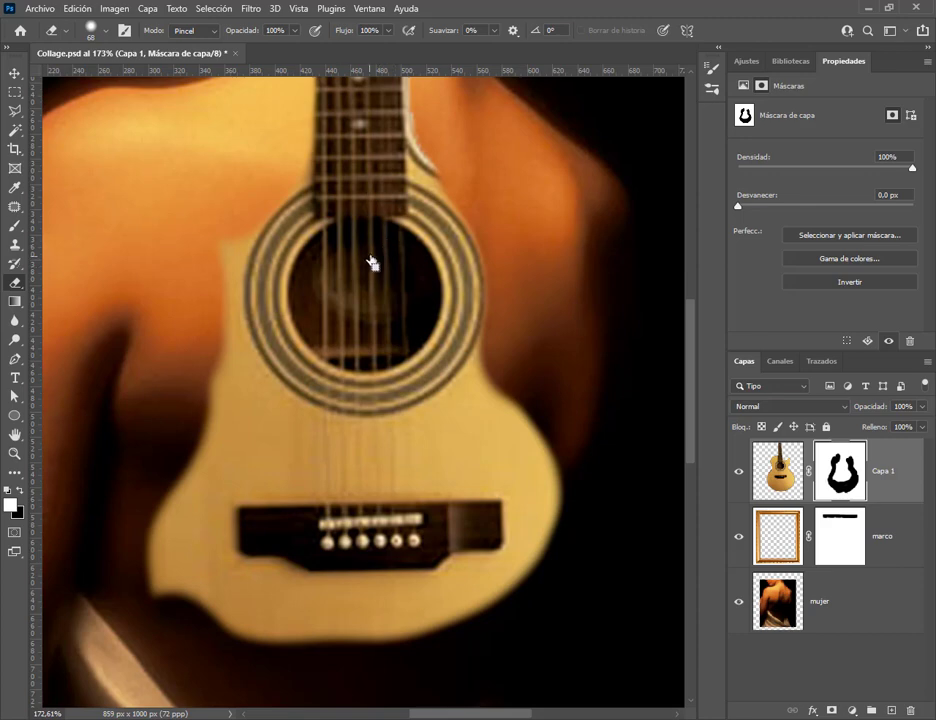
left_click_drag(692, 375, 696, 361)
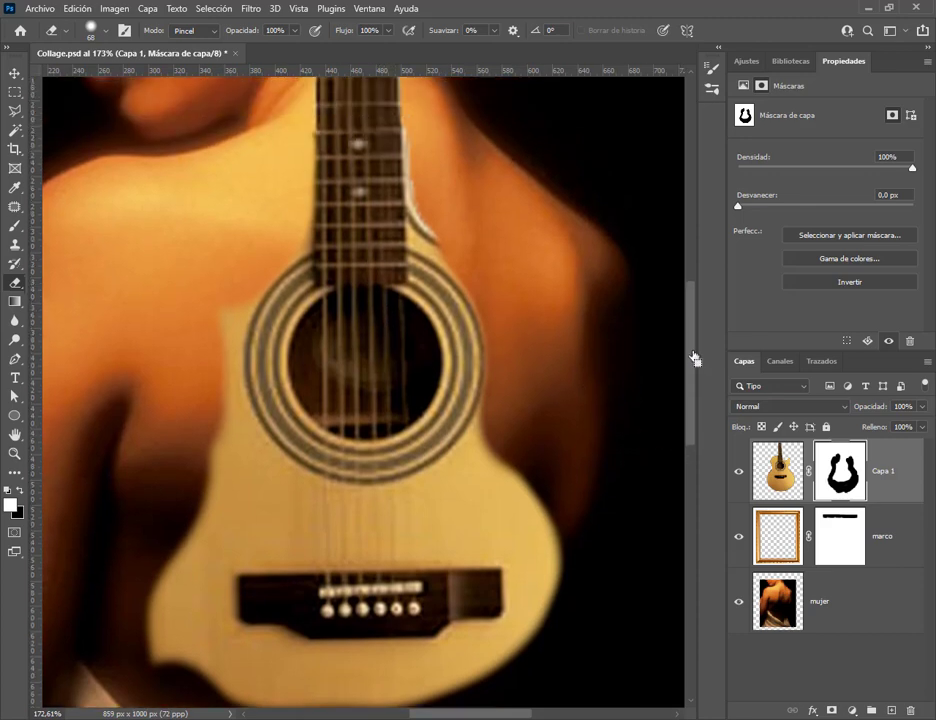
left_click(103, 31)
left_click_drag(105, 57, 71, 65)
left_click(428, 235)
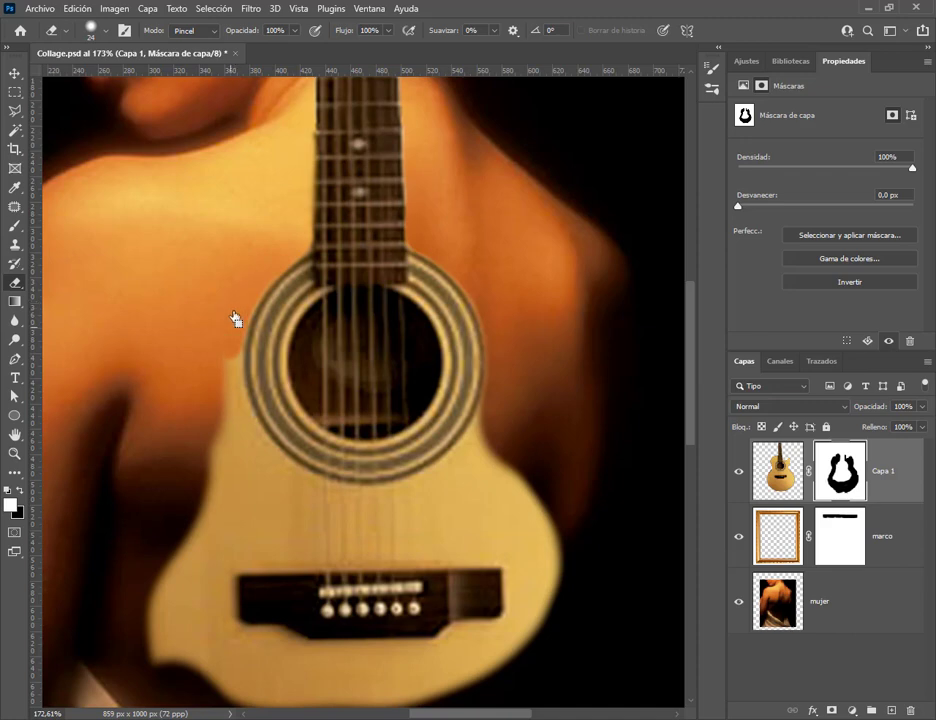
Erase the guitar body closely around the left and bottom of the soundhole rings, and save Collage.psd
mouse_move(236, 319)
left_mouse_down()
mouse_move(228, 402)
mouse_move(258, 458)
left_mouse_up()
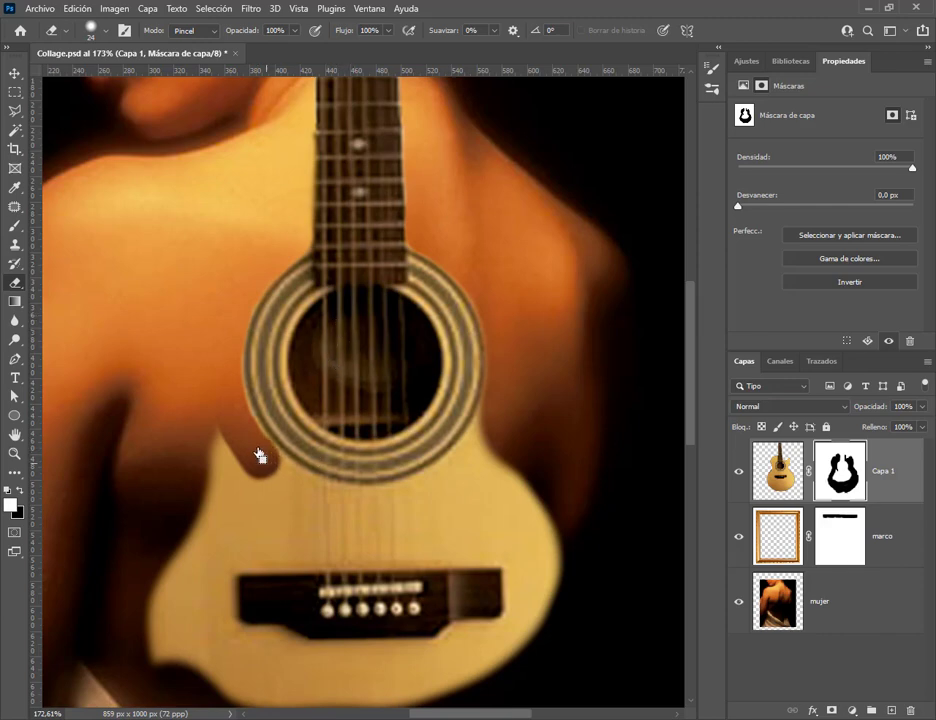
mouse_move(258, 456)
left_mouse_down()
mouse_move(284, 489)
mouse_move(333, 497)
left_mouse_up()
left_click_drag(488, 440, 492, 434)
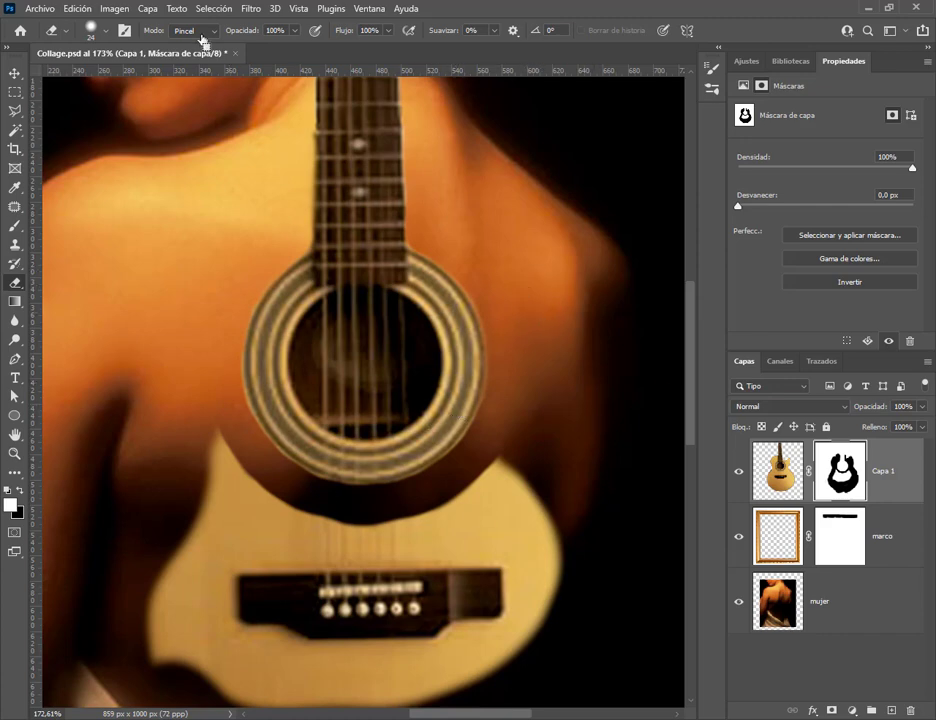
left_click(45, 10)
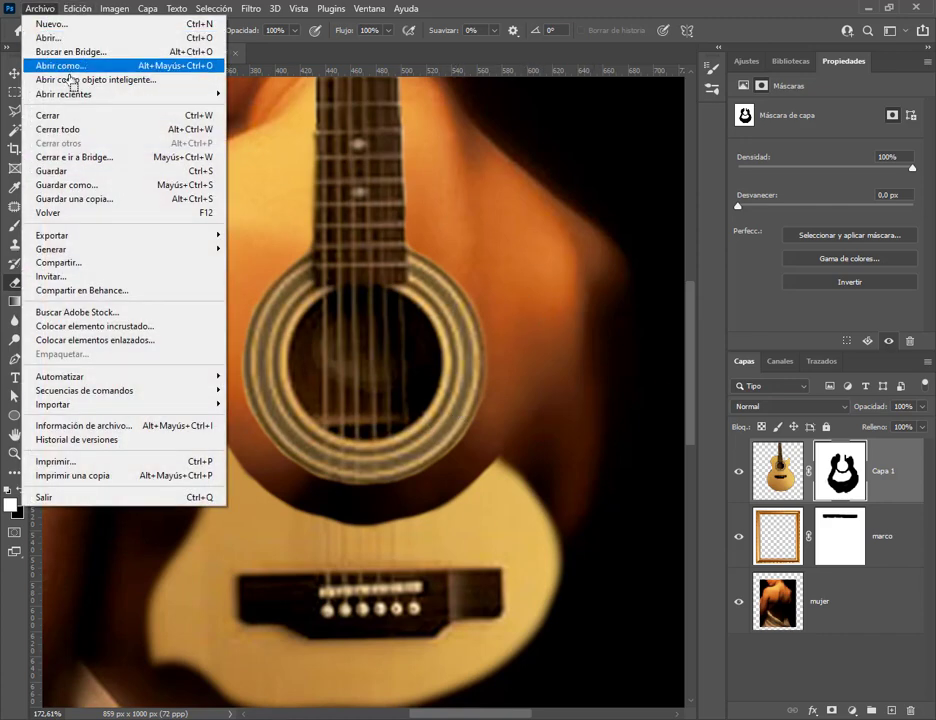
left_click(70, 184)
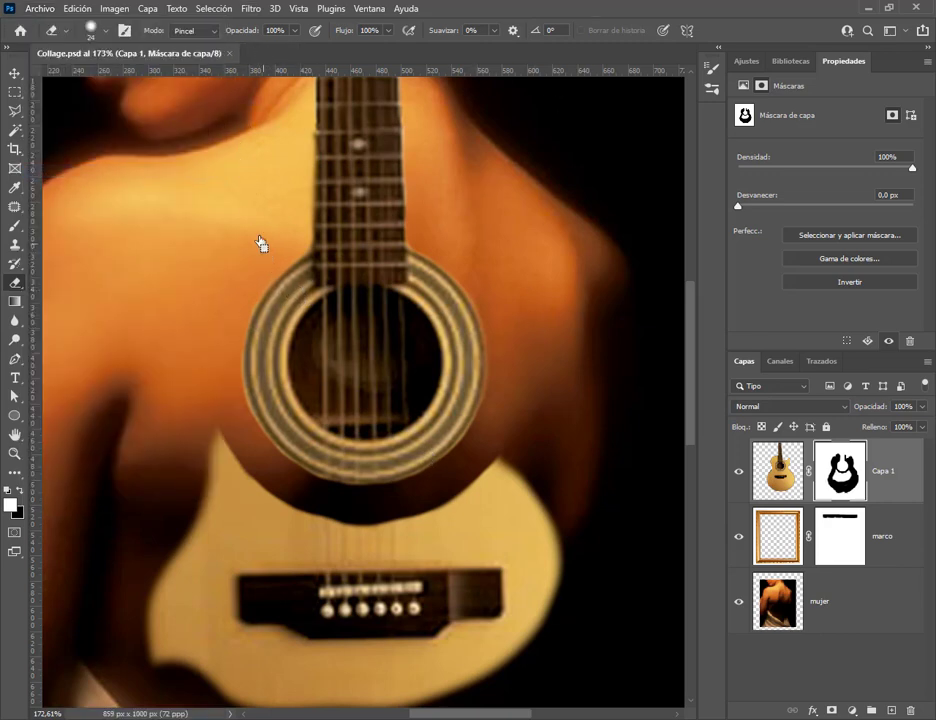
Try painting back a soft edge around the soundhole rings with the 65 px, 37% hardness Brush, and undo the painting
key("b")
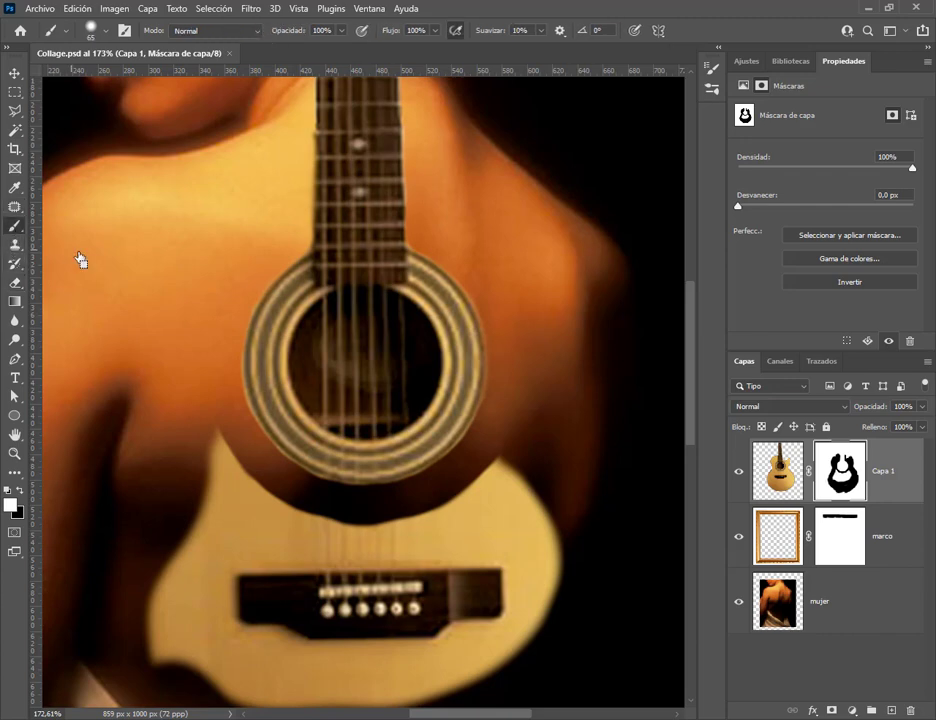
left_click(310, 315)
left_click(106, 33)
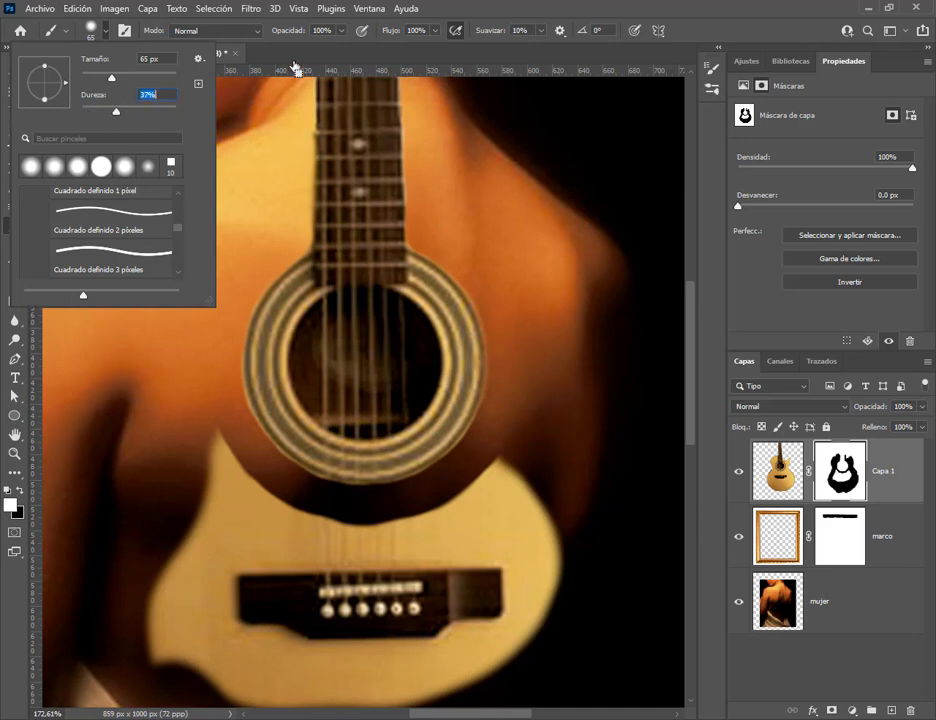
key("Return")
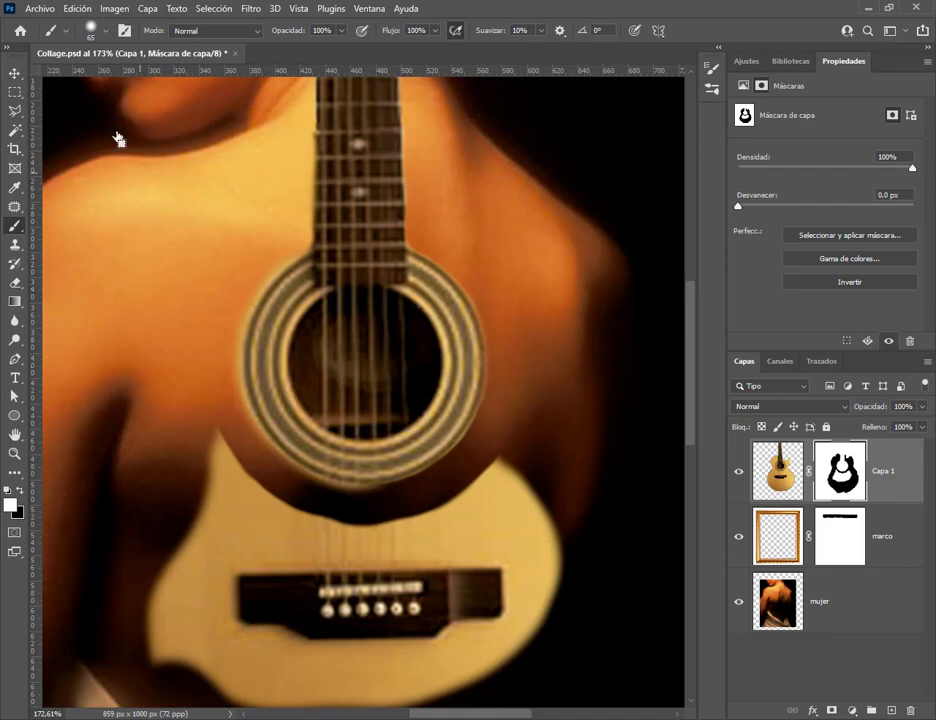
left_click(72, 9)
left_click(88, 75)
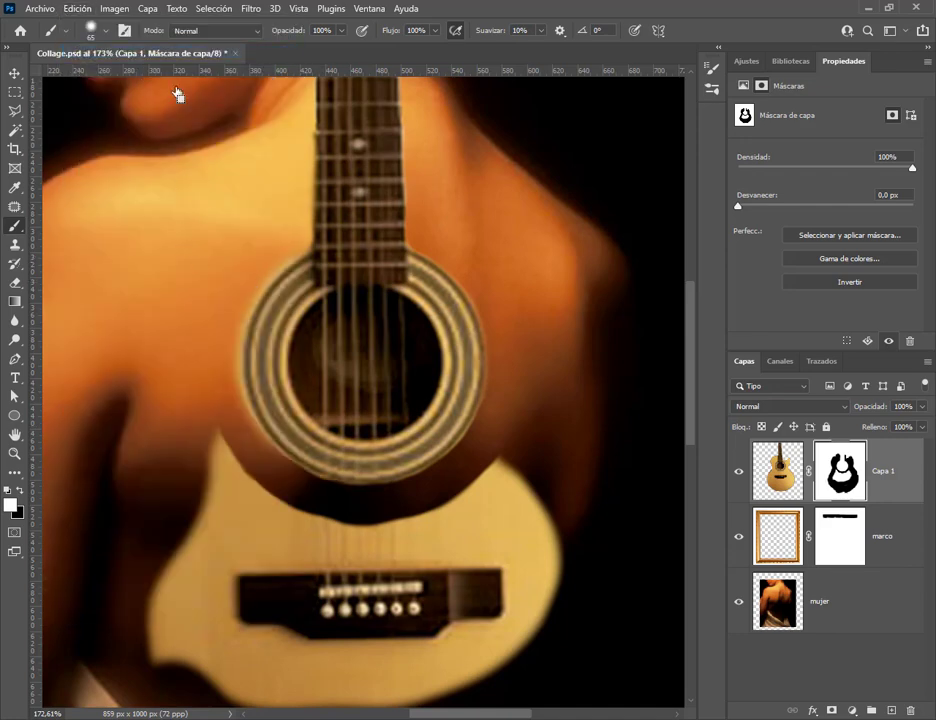
key("ctrl")
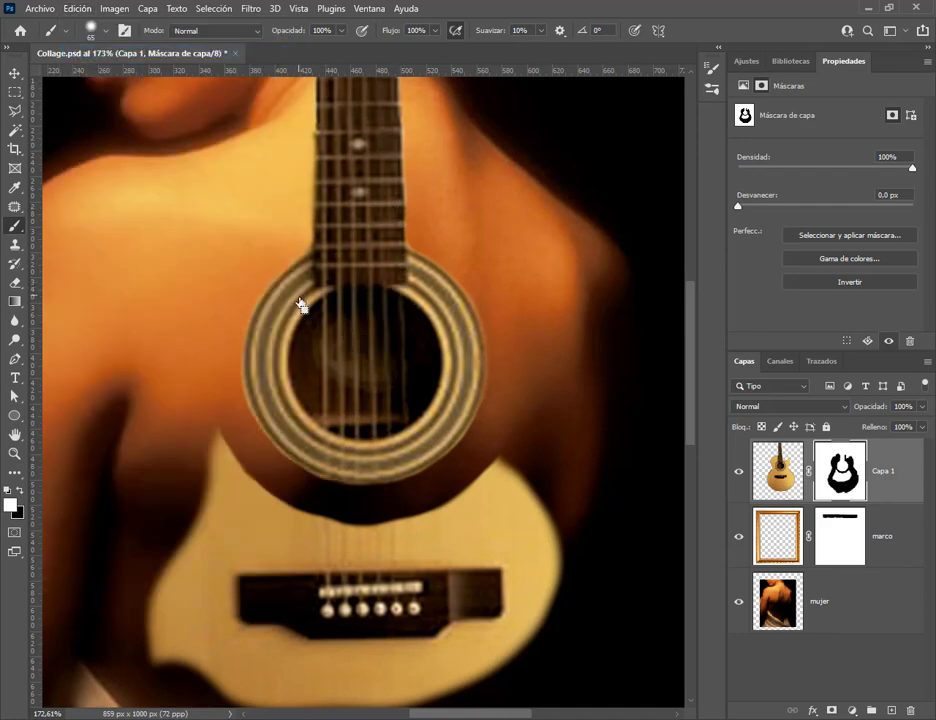
Paint back a soft edge around the soundhole rings on the Capa 1 mask with a softer 65 px Brush, and save Collage.psd
left_click(92, 30)
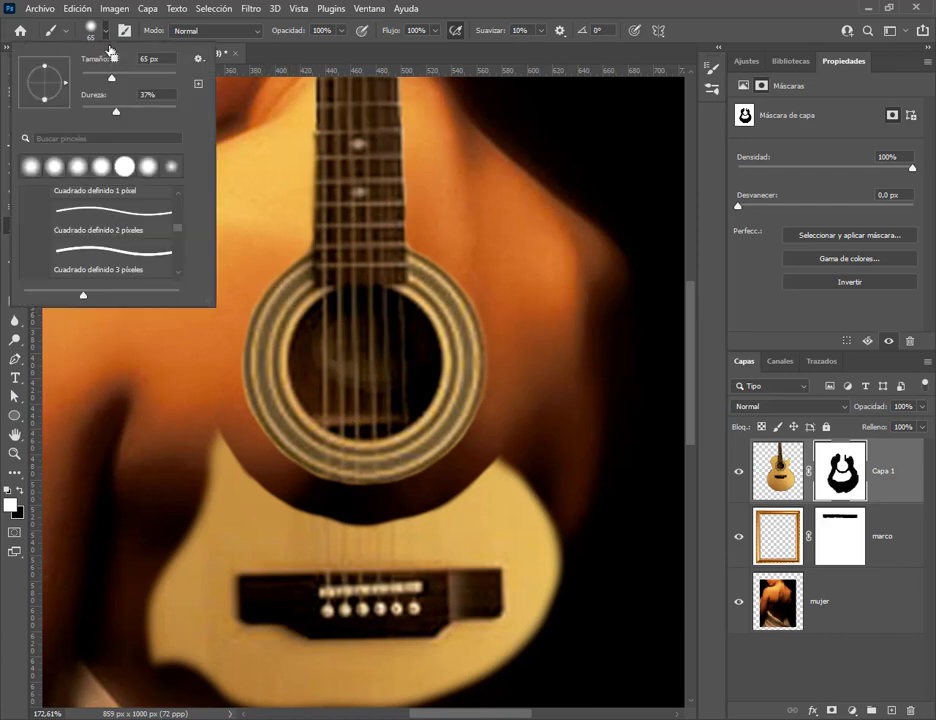
left_click(98, 113)
left_click(316, 316)
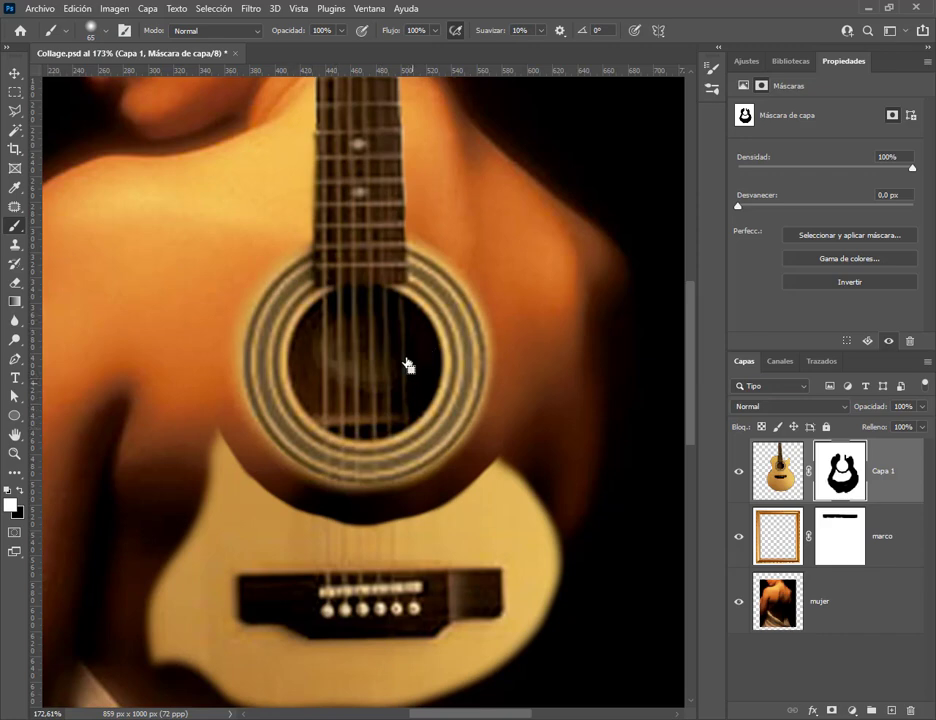
left_click(54, 12)
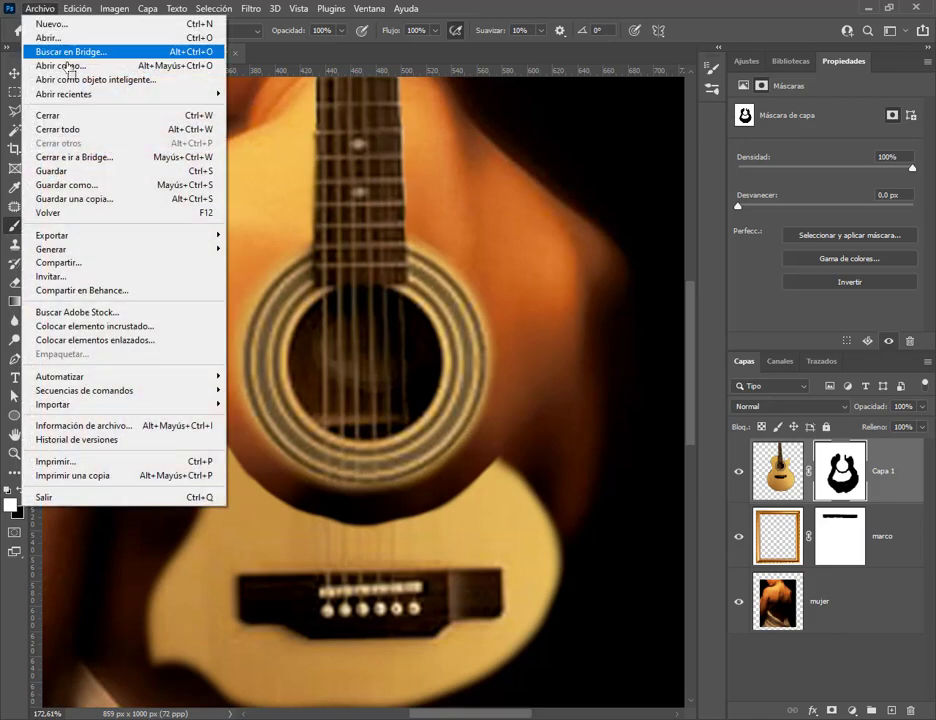
left_click(80, 175)
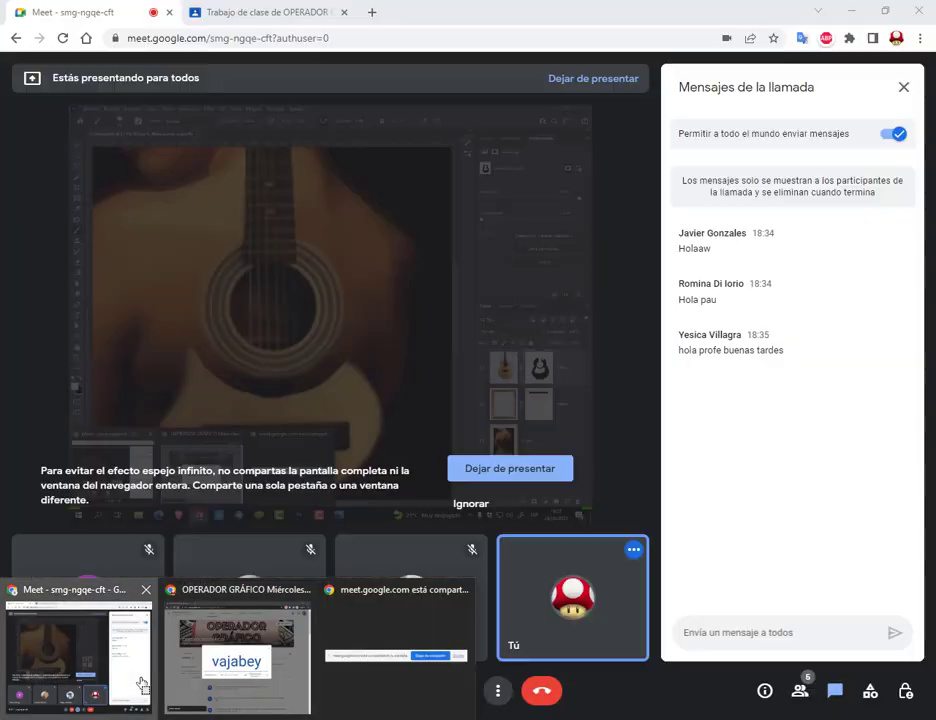
Switch to the Google Meet call to read its chat messages, and return to Collage.psd in Photoshop
left_click(110, 660)
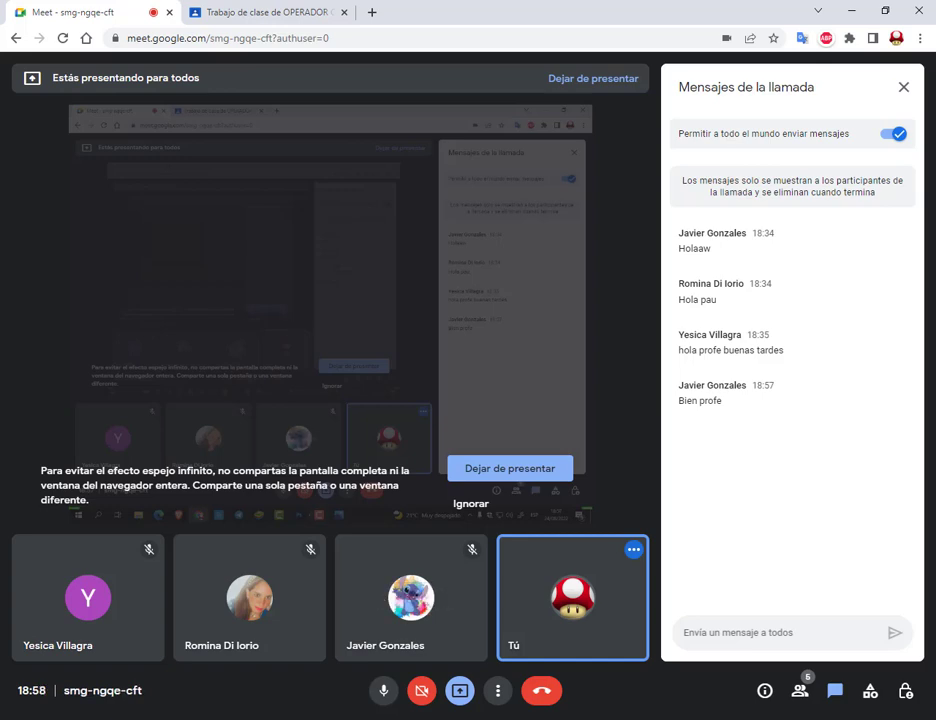
key("alt+Tab")
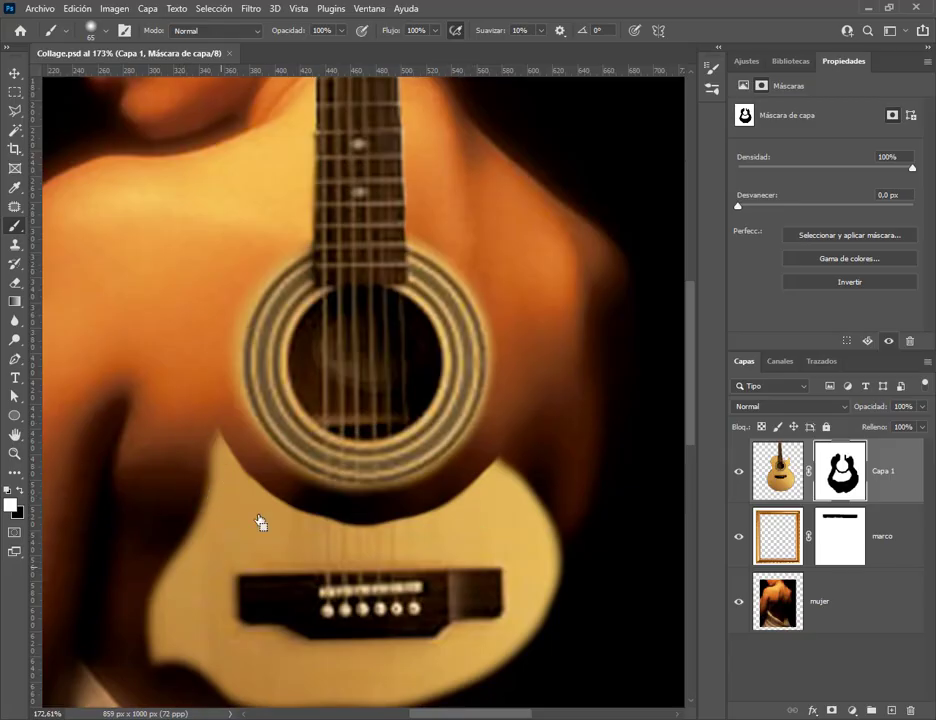
mouse_move(686, 367)
left_mouse_down()
mouse_move(694, 407)
mouse_move(694, 338)
mouse_move(692, 385)
left_mouse_up()
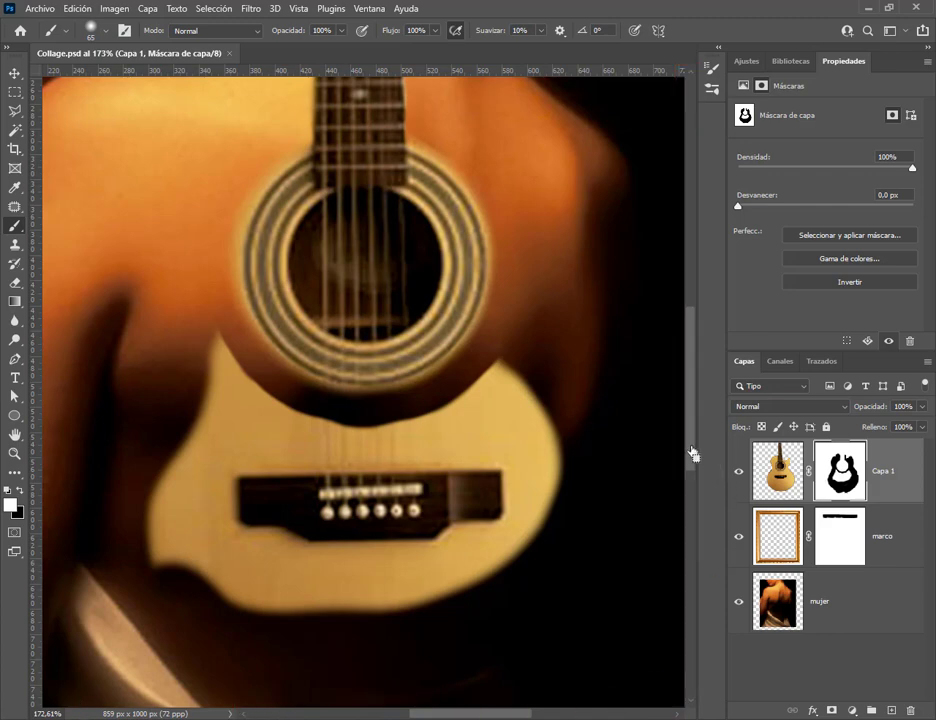
left_click_drag(692, 452, 693, 467)
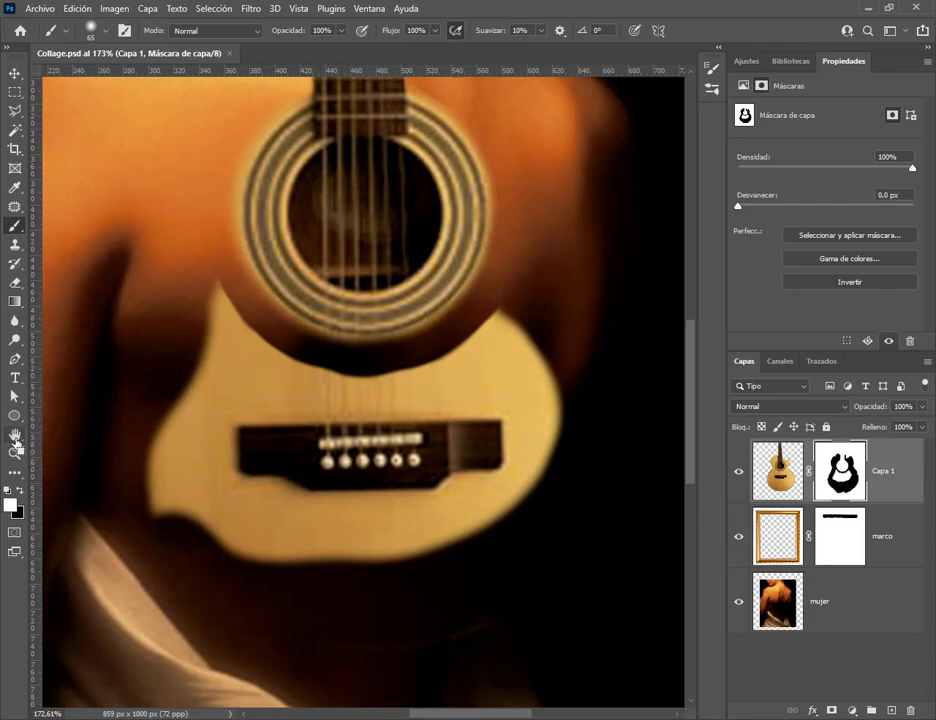
left_click(15, 436)
left_click_drag(288, 356, 200, 375)
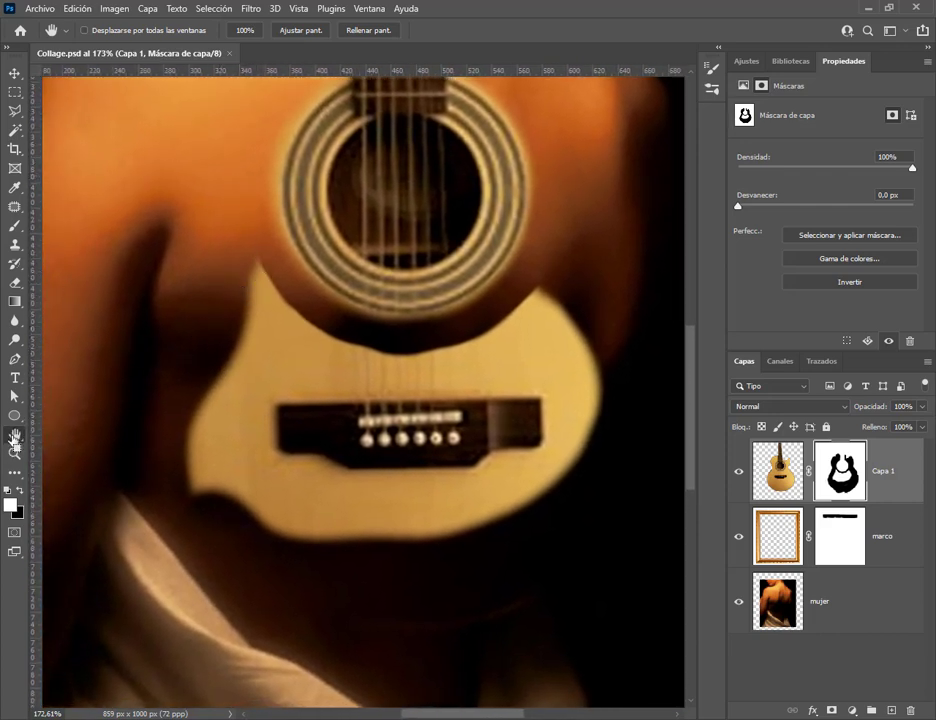
left_click_drag(428, 328, 410, 355)
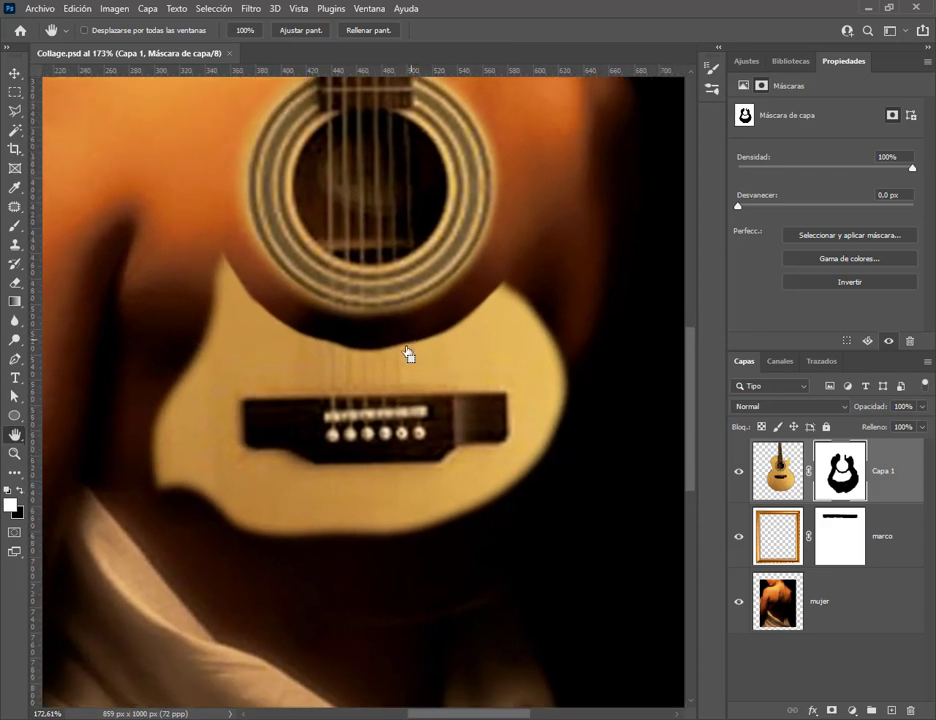
left_click(14, 284)
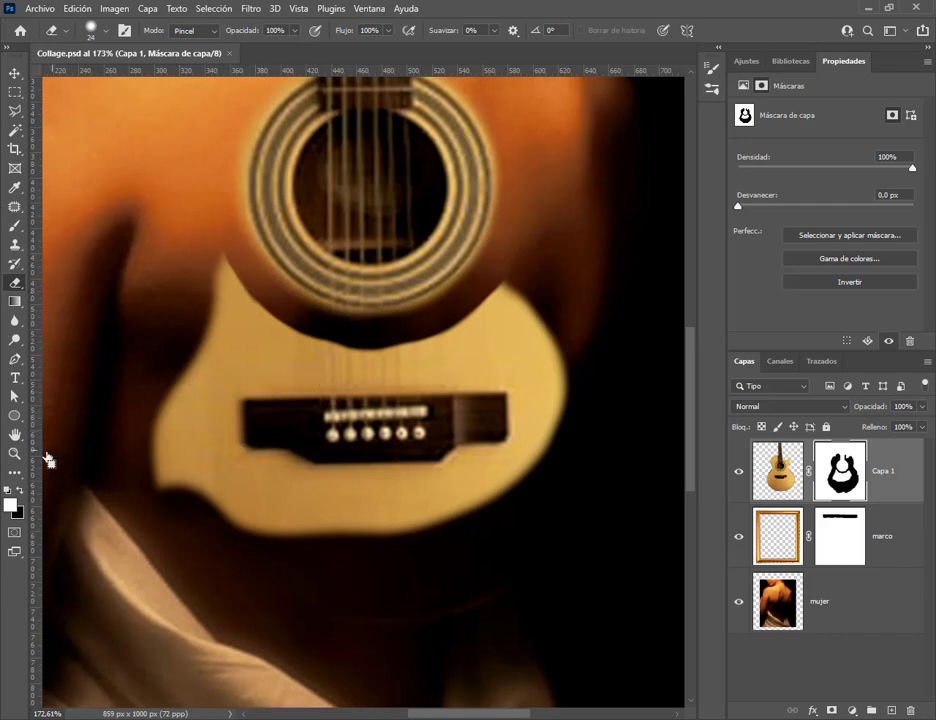
left_click(15, 435)
left_click_drag(307, 312, 287, 237)
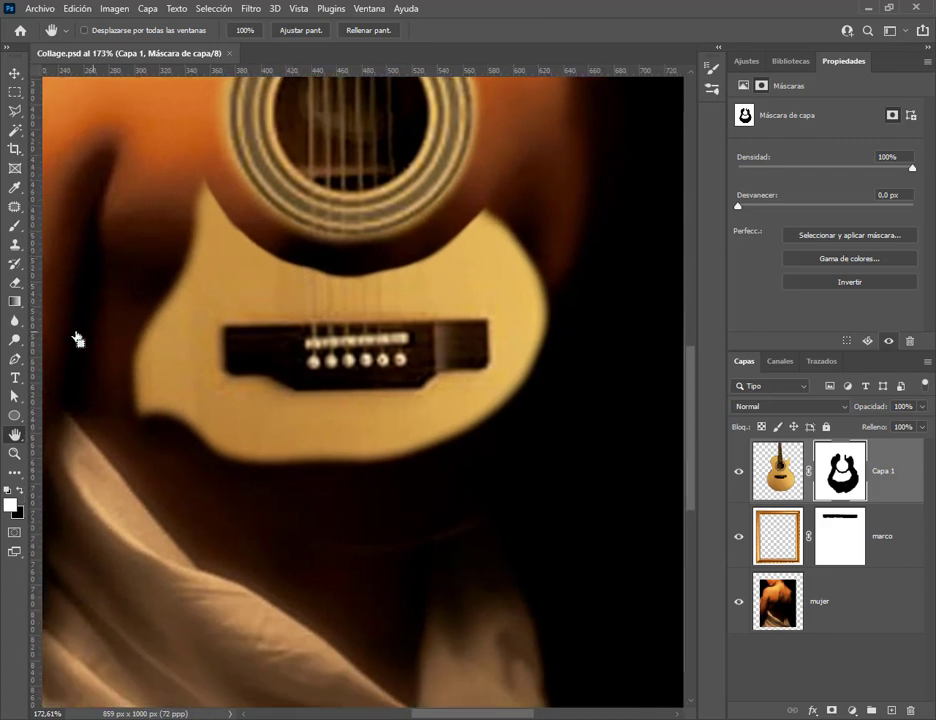
Erase the guitar body around the bridge and below the soundhole on the Capa 1 mask with a 68 px Eraser
key("e")
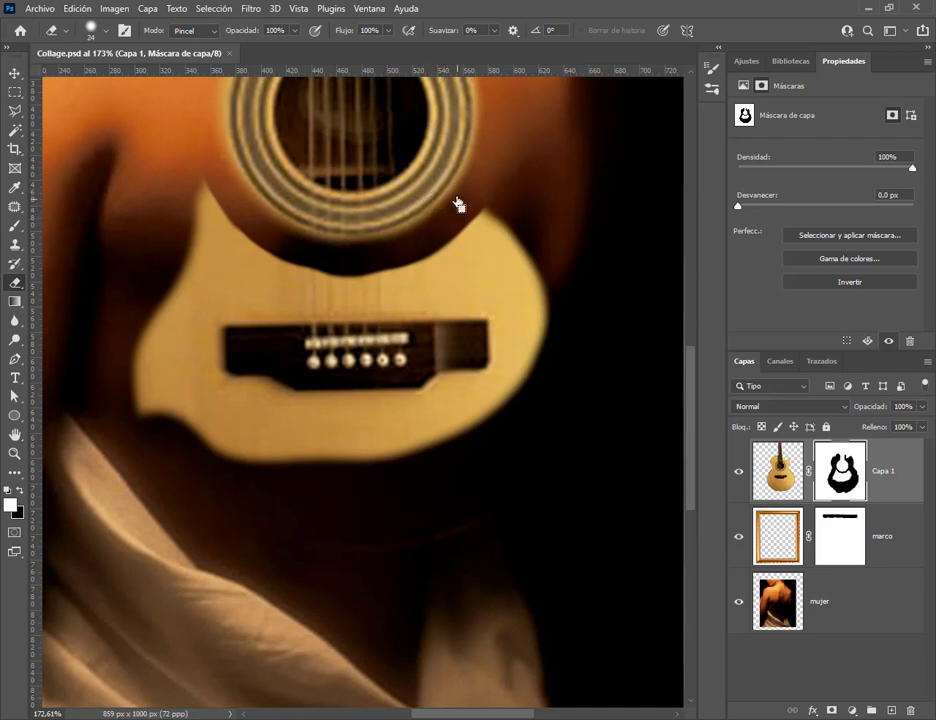
left_click_drag(373, 199, 417, 246)
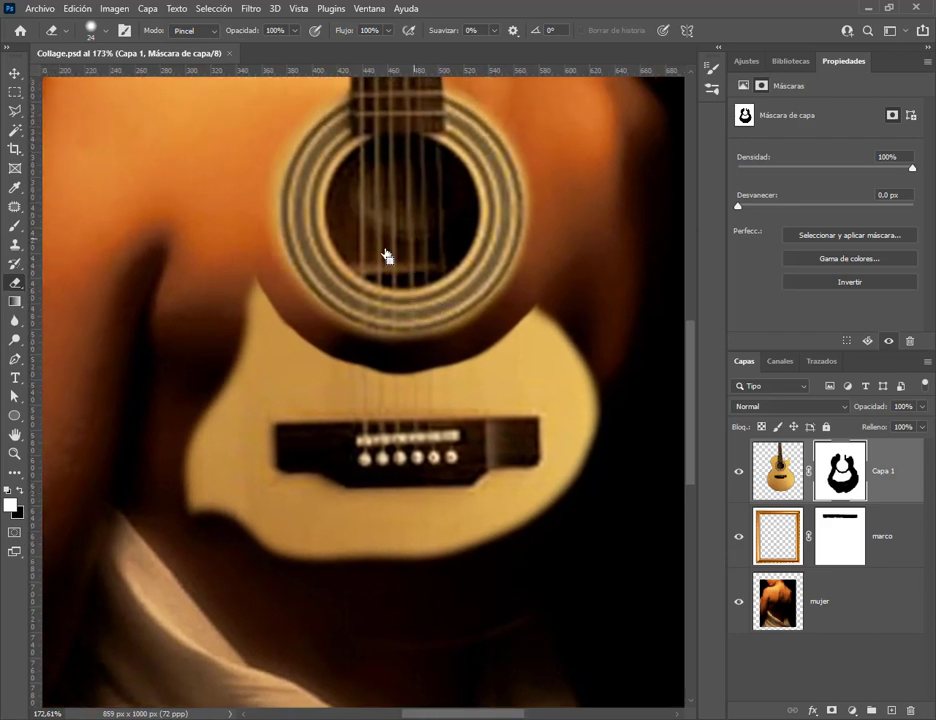
left_click_drag(420, 323, 441, 259)
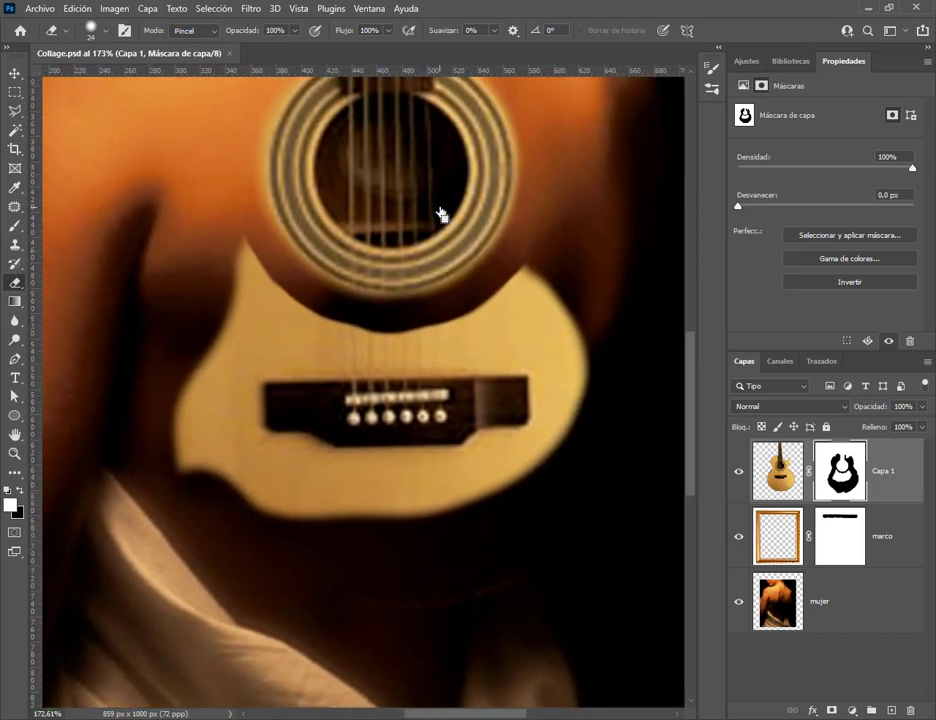
left_click(106, 37)
left_click(115, 78)
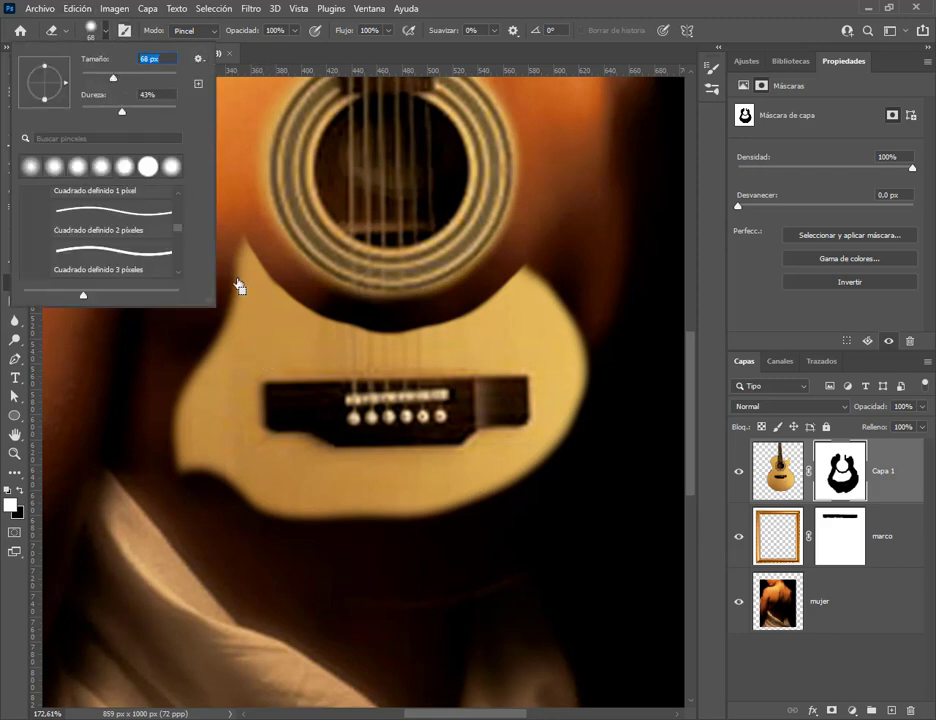
left_click_drag(242, 286, 242, 278)
mouse_move(190, 365)
left_mouse_down()
mouse_move(195, 405)
mouse_move(250, 470)
mouse_move(380, 490)
mouse_move(480, 480)
left_mouse_up()
mouse_move(242, 278)
left_mouse_down()
mouse_move(400, 240)
mouse_move(360, 225)
mouse_move(310, 250)
left_mouse_up()
key("ctrl+z")
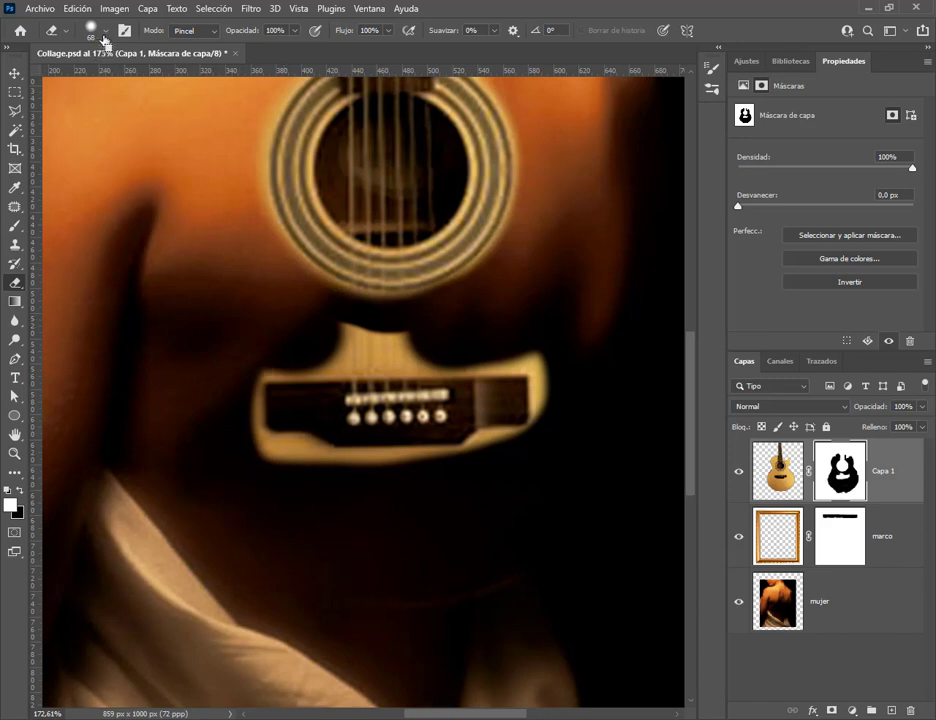
Erase the wood close above and beside the bridge with a 32 px Eraser, and check the reference image Collage.jpg
left_click(104, 30)
left_click_drag(98, 85, 95, 80)
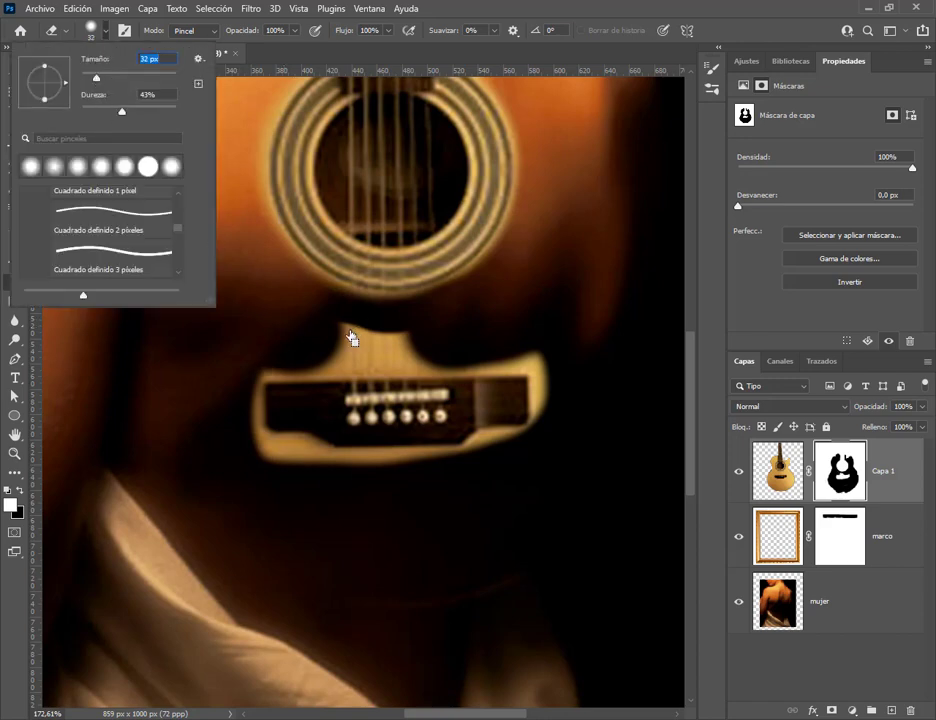
left_click(351, 330)
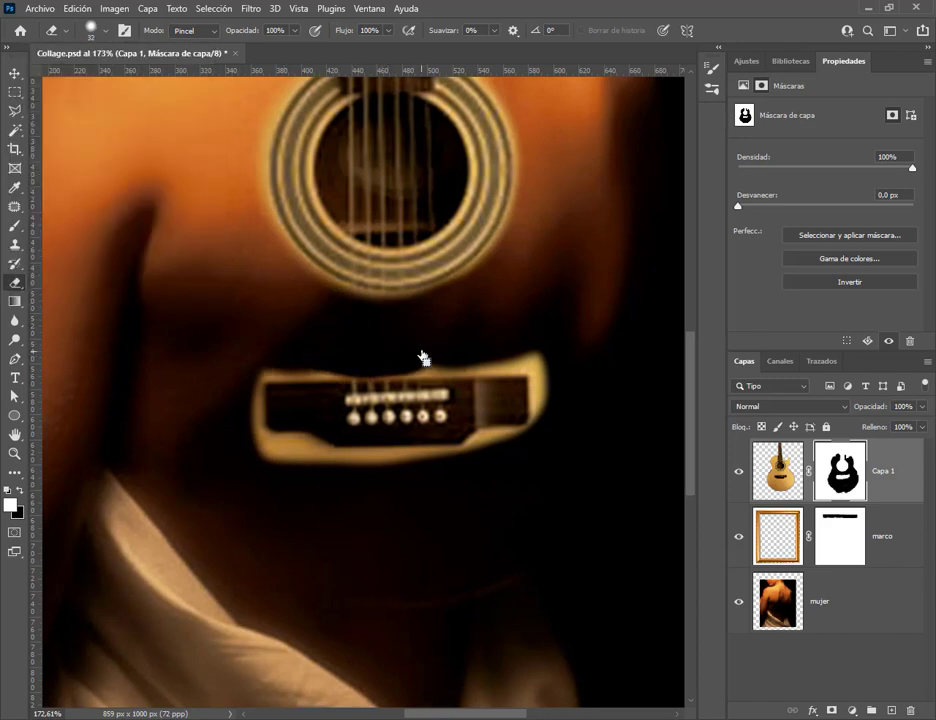
key("ctrl+z")
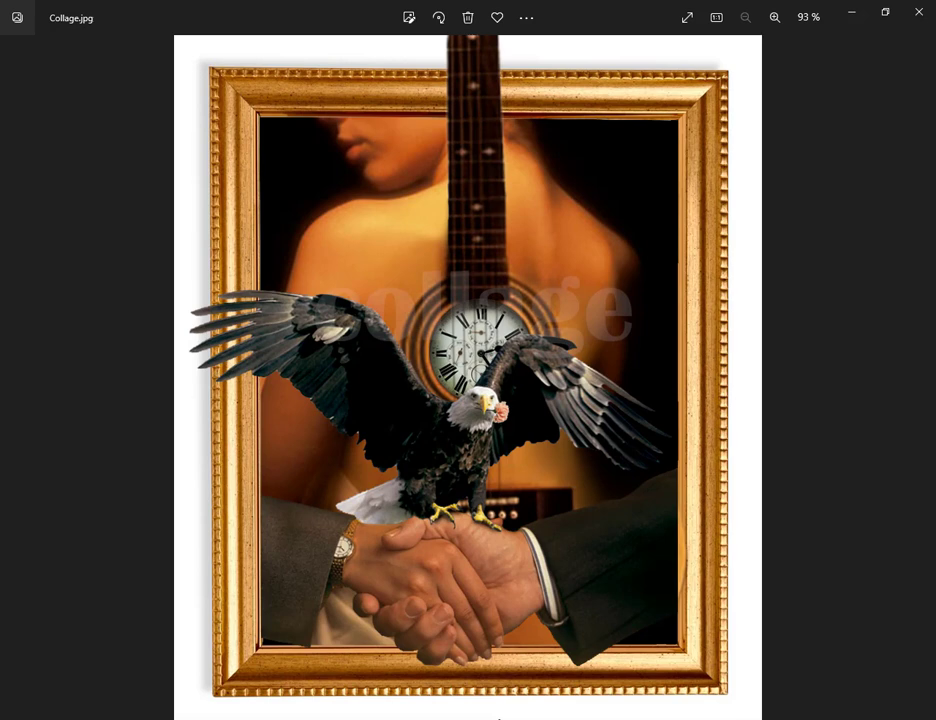
left_click(853, 18)
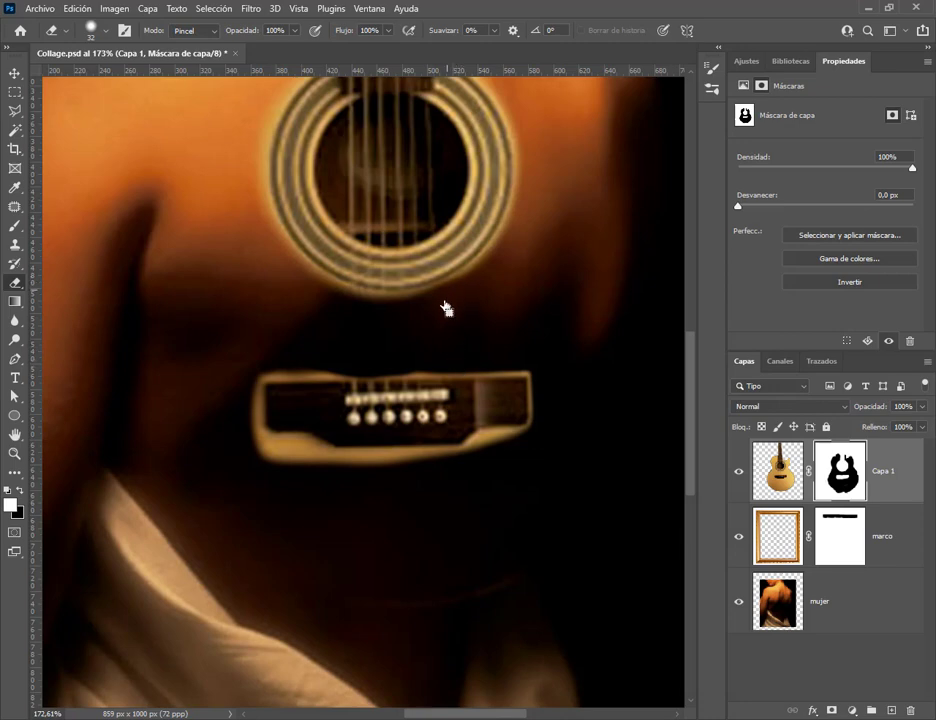
key("b")
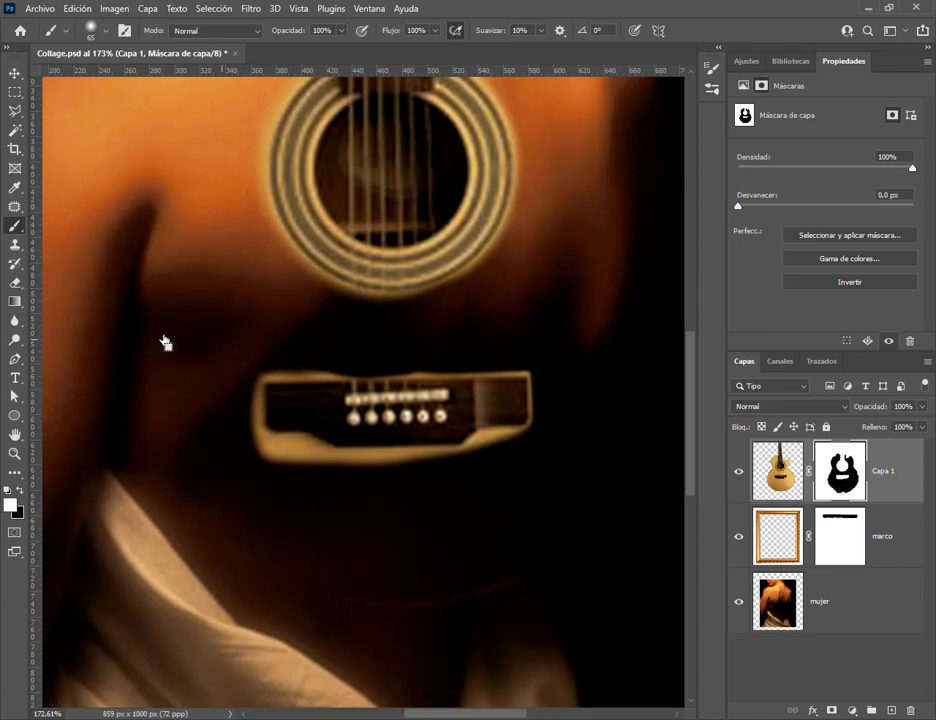
left_click(15, 283)
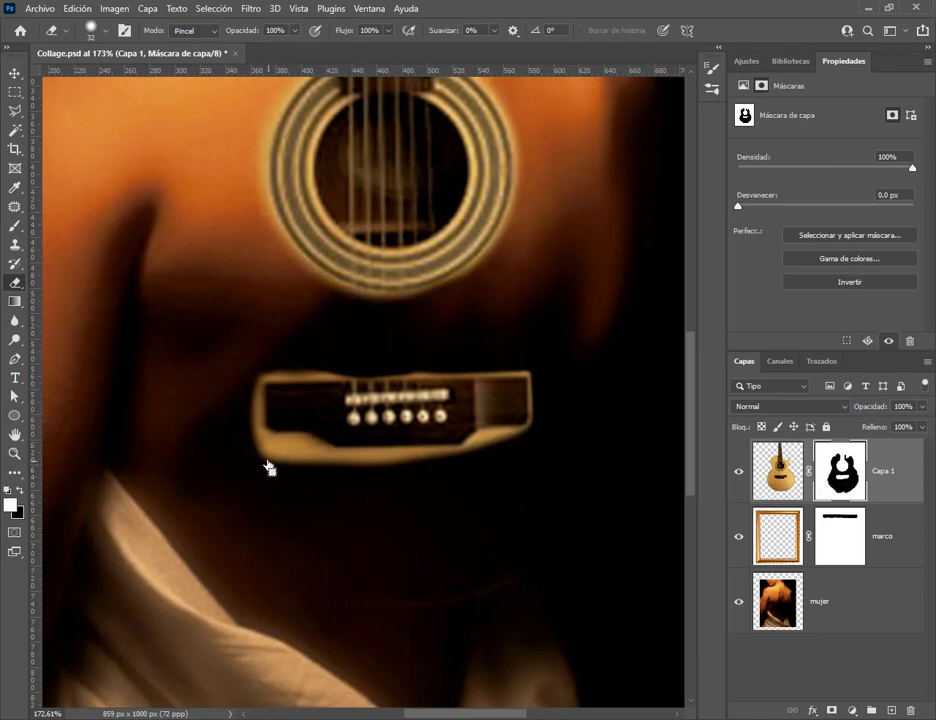
left_click(190, 31)
left_click(184, 35)
left_click(14, 225)
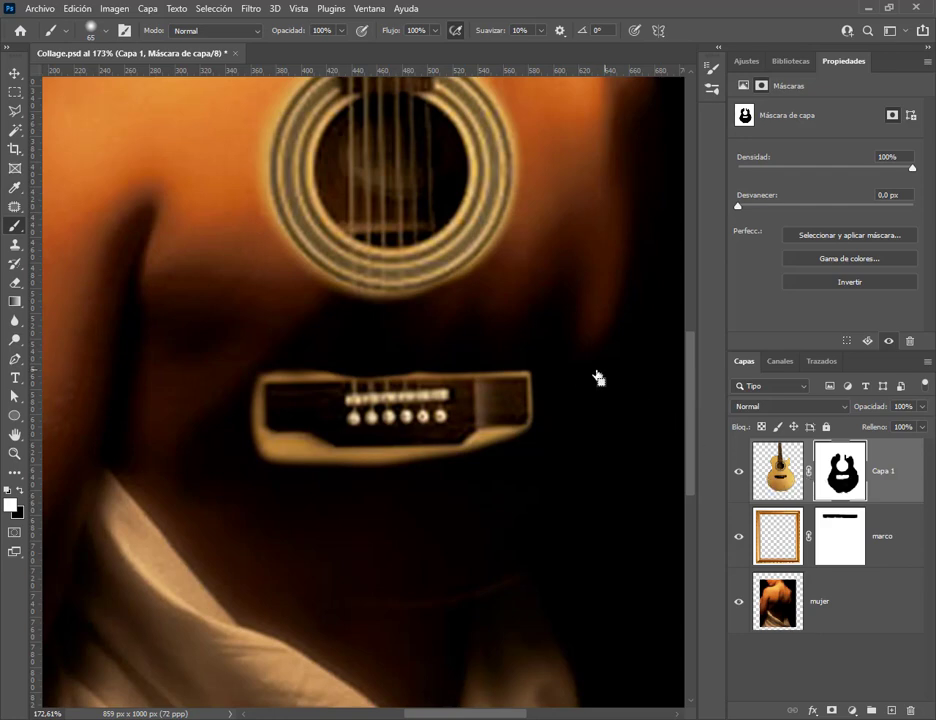
left_click_drag(556, 366, 491, 440)
left_click(215, 9)
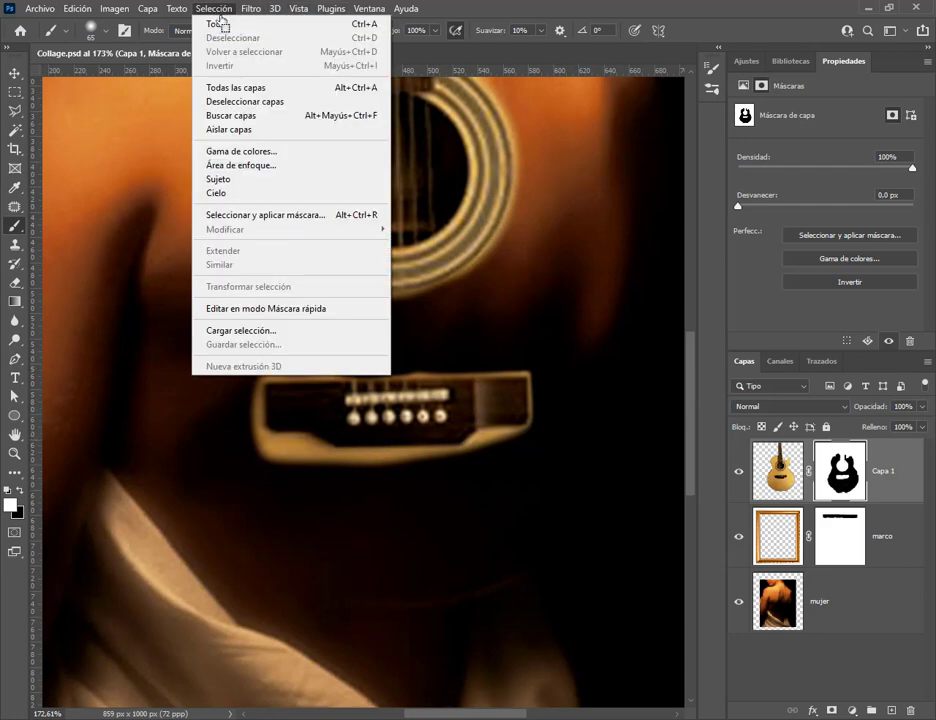
left_click(224, 10)
left_click(228, 10)
left_click(447, 12)
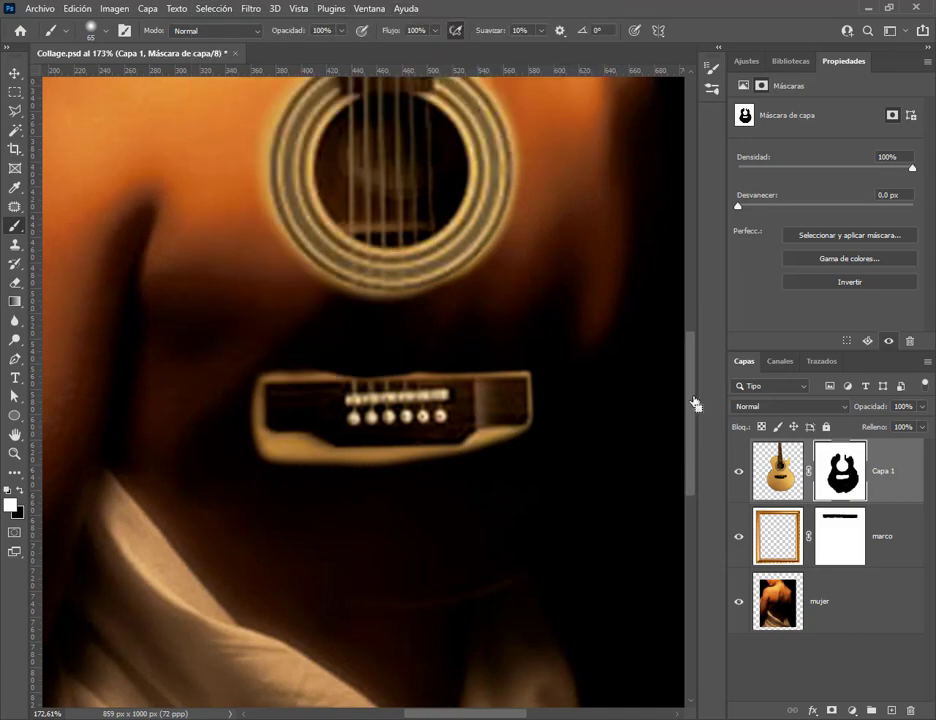
Try painting the guitar body back around the bridge with the 65 px Brush, and undo the strokes
left_click_drag(292, 478, 225, 500)
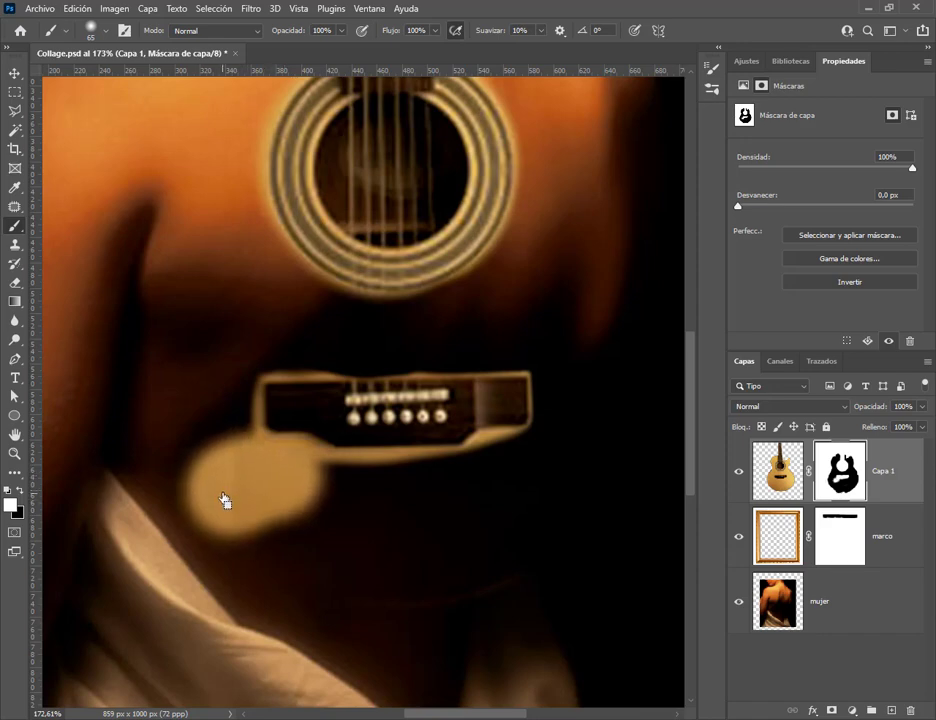
key("ctrl+z")
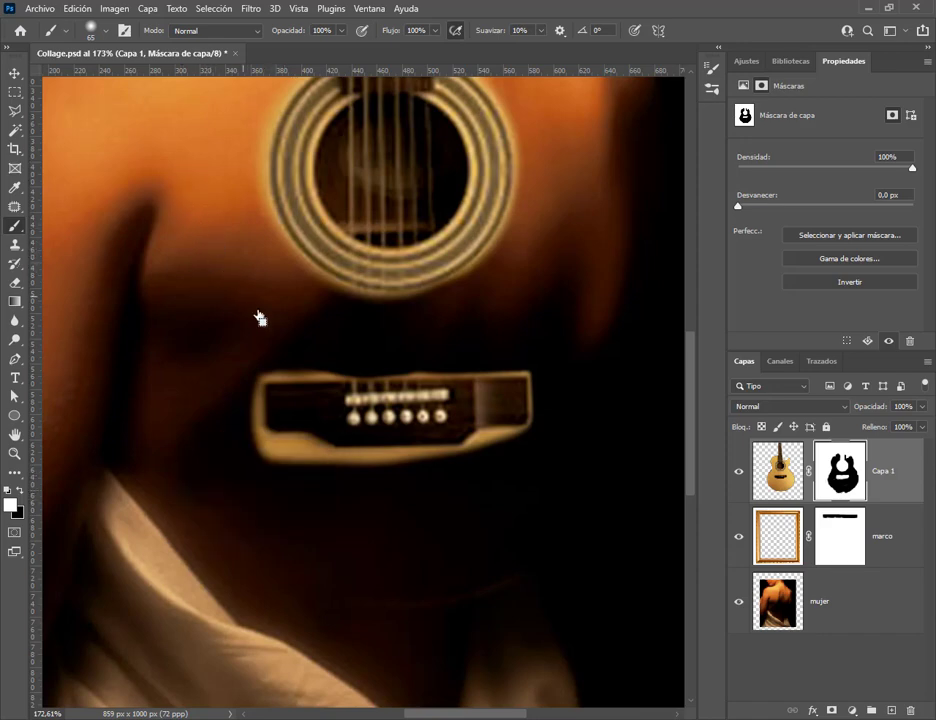
mouse_move(258, 318)
left_mouse_down()
mouse_move(287, 341)
mouse_move(324, 349)
left_mouse_up()
key("ctrl+z")
Paint back the guitar body between the soundhole and the bridge and down its right side with the 65 px Brush
mouse_move(412, 344)
left_mouse_down()
mouse_move(414, 334)
mouse_move(320, 330)
left_mouse_up()
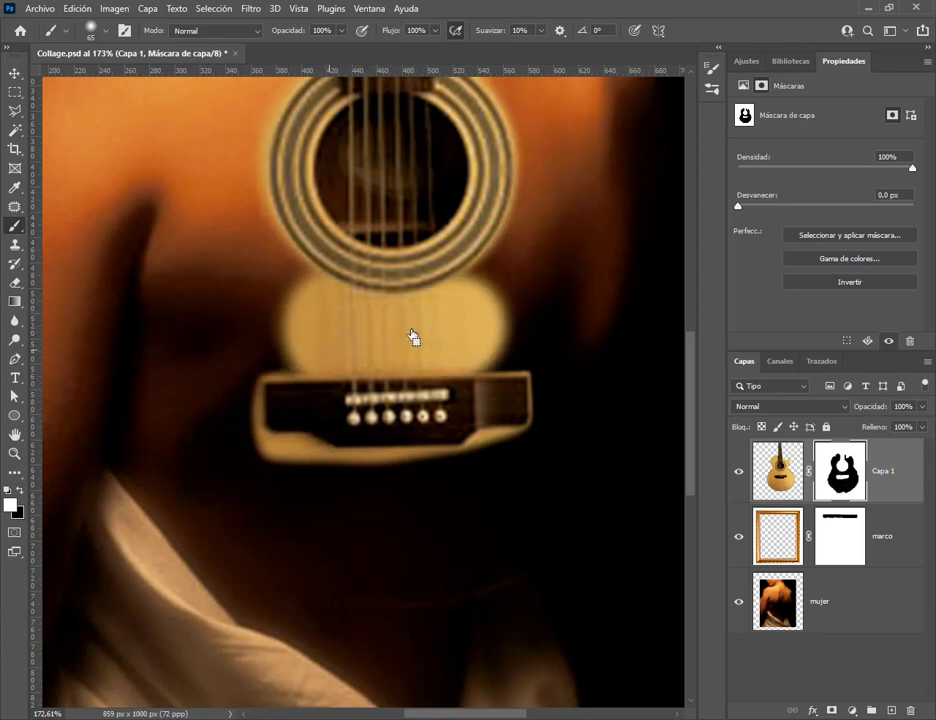
mouse_move(505, 290)
left_mouse_down()
mouse_move(520, 215)
mouse_move(528, 295)
left_mouse_up()
mouse_move(388, 280)
left_mouse_down()
mouse_move(386, 200)
mouse_move(388, 225)
left_mouse_up()
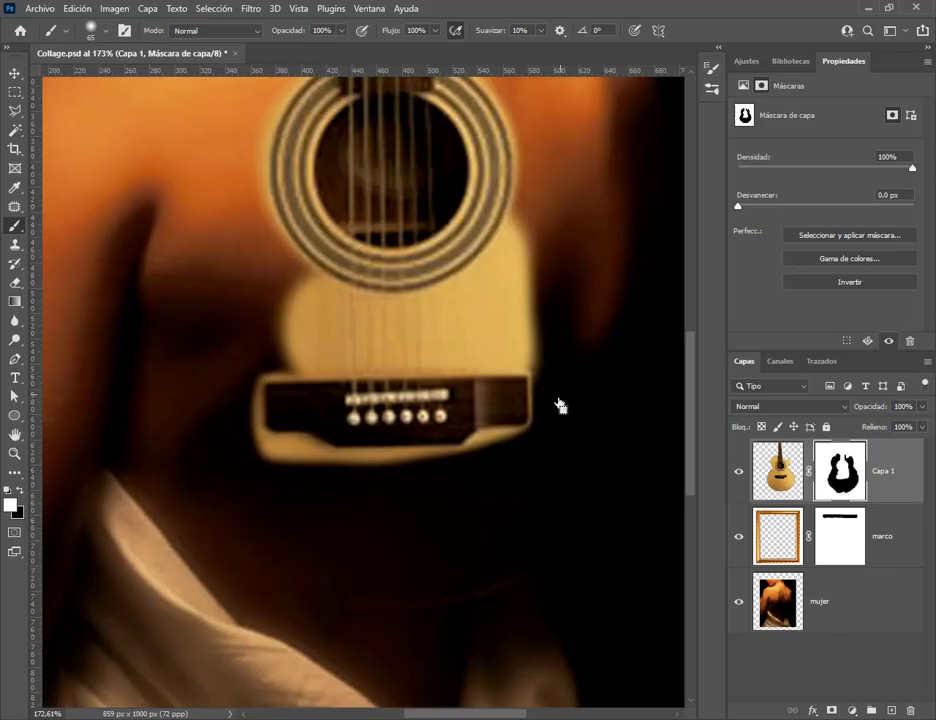
mouse_move(547, 427)
left_mouse_down()
mouse_move(535, 424)
mouse_move(524, 328)
mouse_move(530, 346)
mouse_move(481, 251)
mouse_move(475, 178)
left_mouse_up()
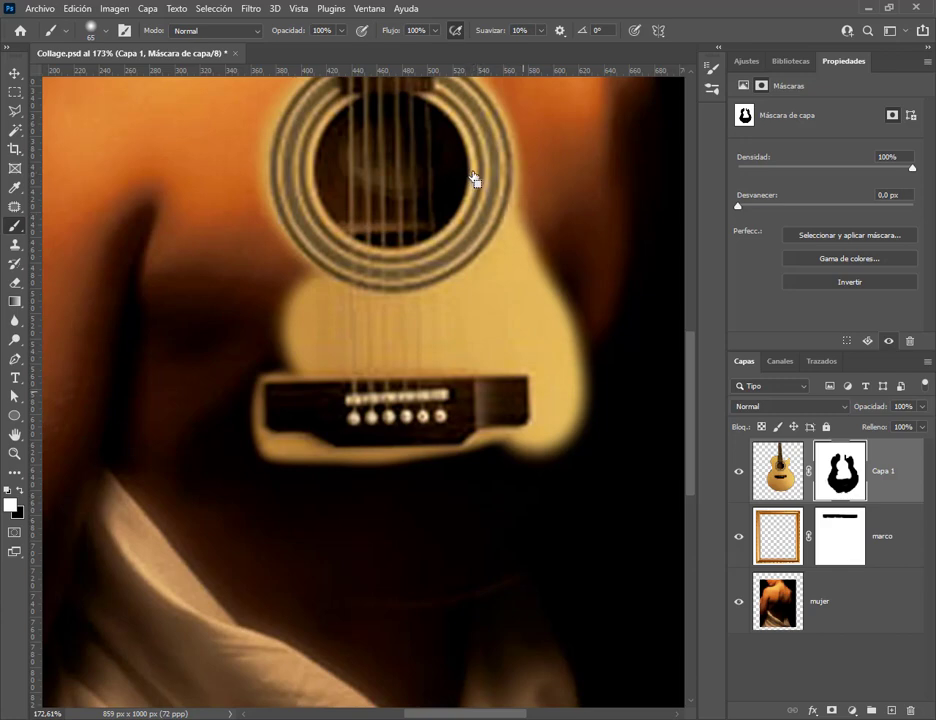
mouse_move(560, 445)
left_mouse_down()
mouse_move(515, 485)
mouse_move(465, 485)
left_mouse_up()
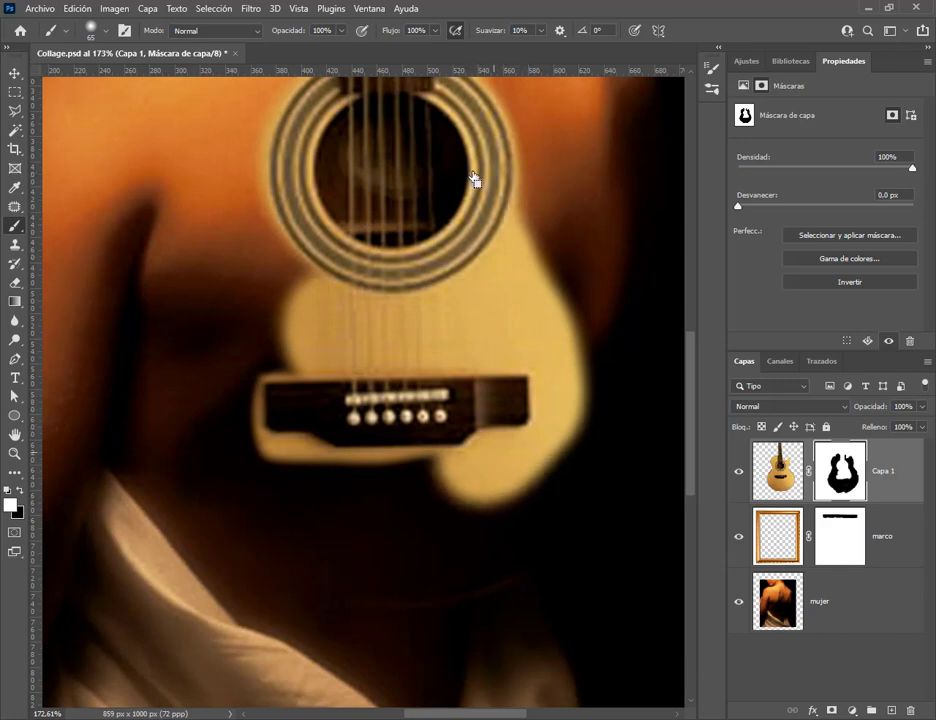
Compare with the reference image Collage.jpg, and paint back the guitar body's lower curve and left side on the Capa 1 mask
left_click_drag(512, 359, 494, 437)
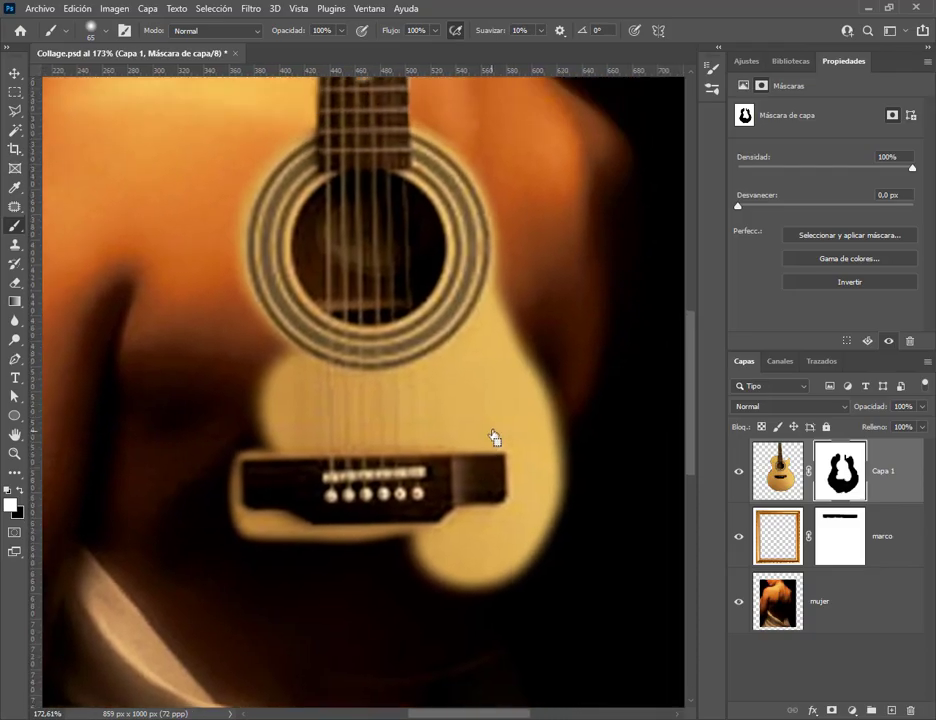
key("alt+Tab")
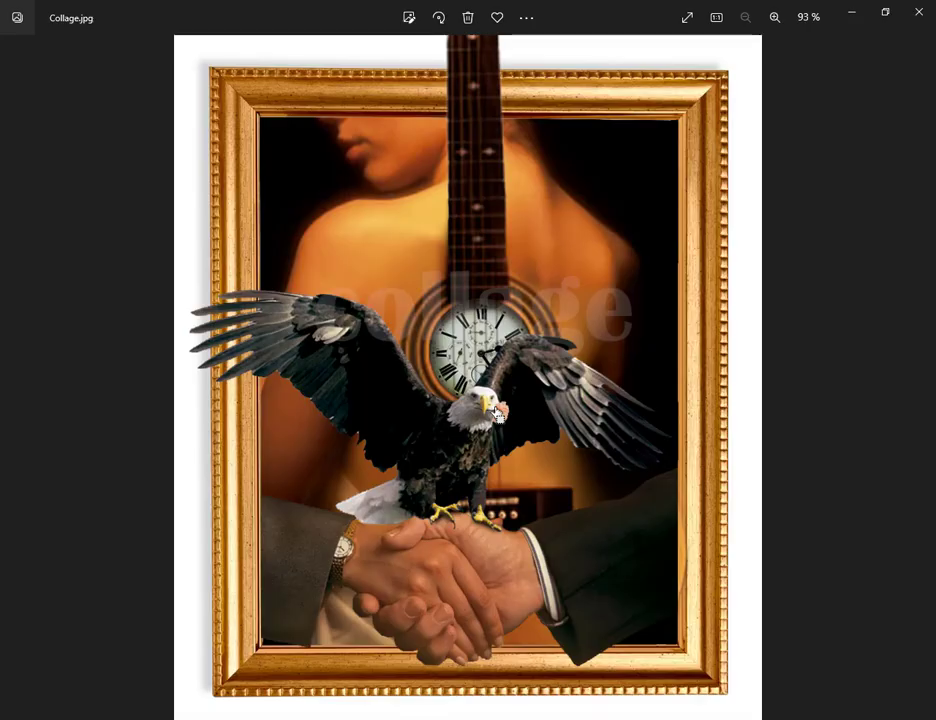
key("alt+Tab")
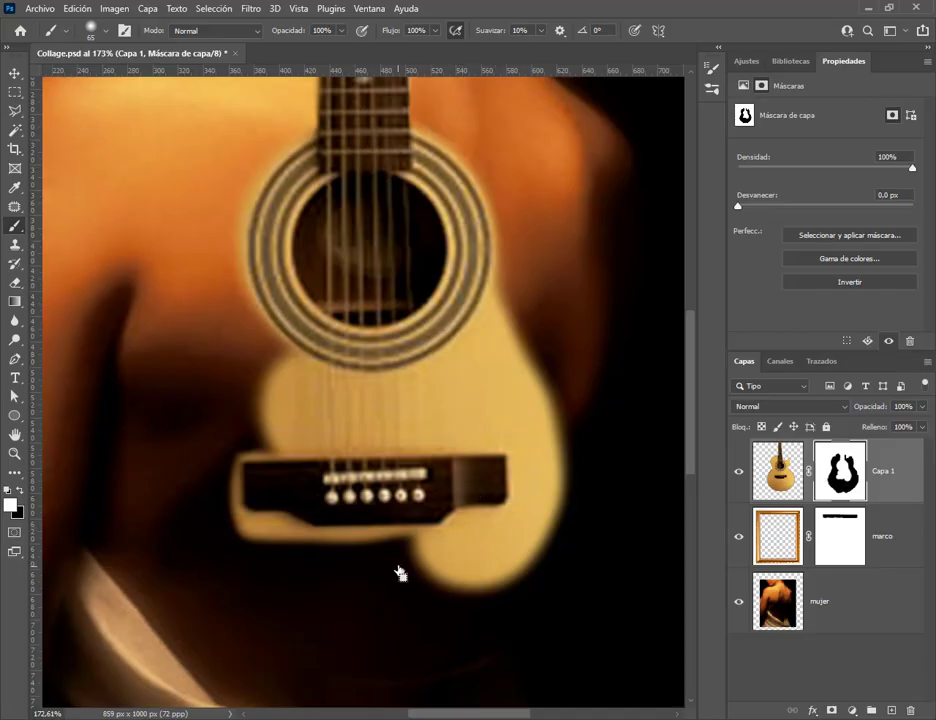
mouse_move(428, 579)
left_mouse_down()
mouse_move(412, 564)
mouse_move(488, 554)
left_mouse_up()
mouse_move(483, 564)
left_mouse_down()
mouse_move(240, 425)
mouse_move(185, 410)
mouse_move(168, 390)
left_mouse_up()
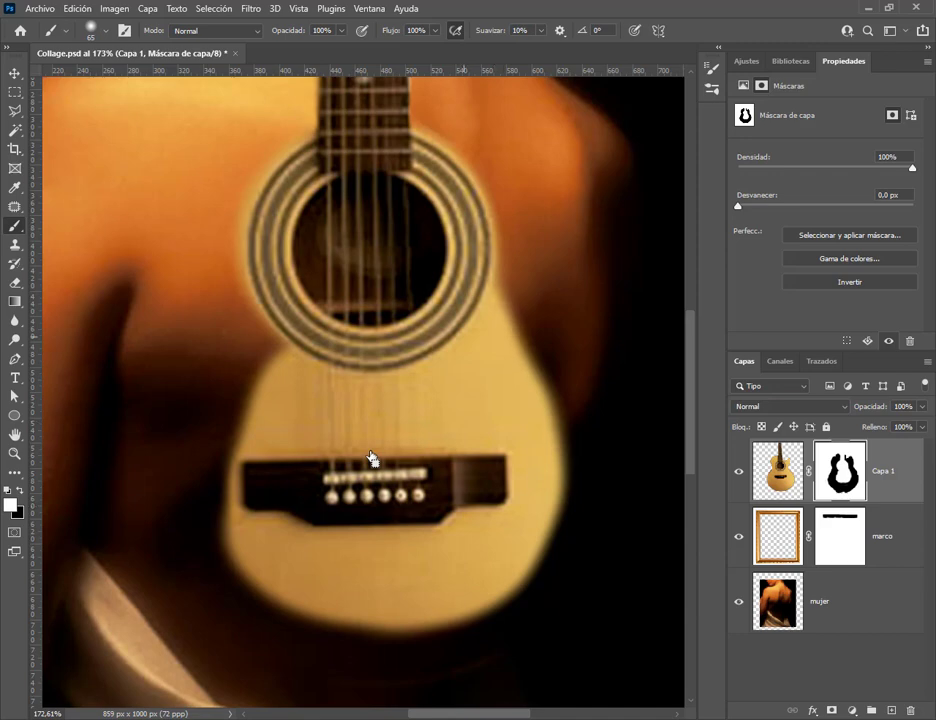
scroll(440, 340, "up", 3)
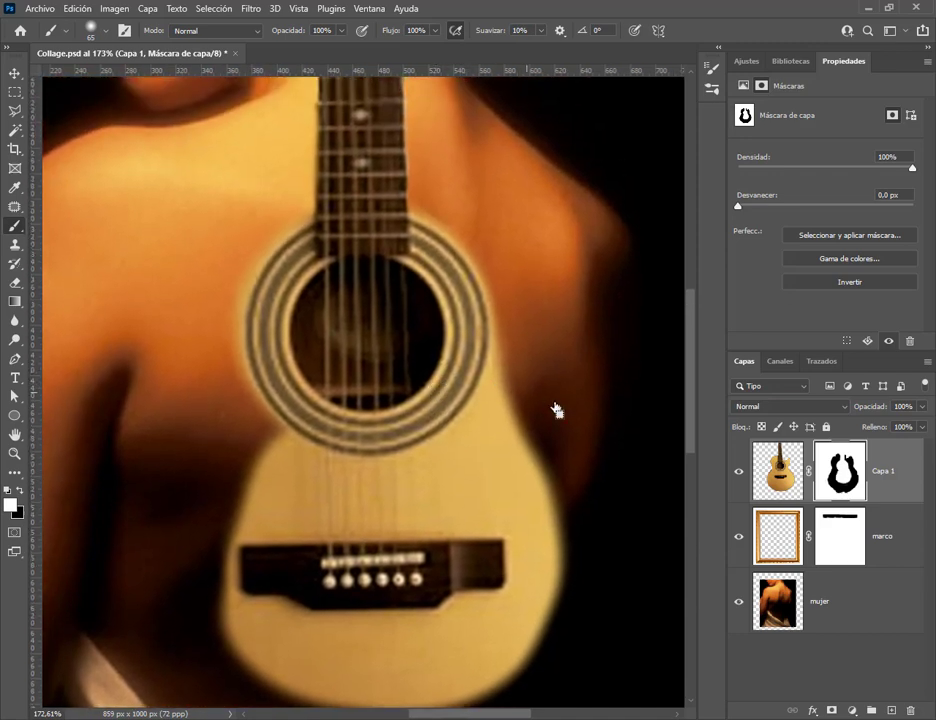
Try Match Color on the Capa 1 layer's image, using the mujer layer of Collage.psd as the source
key("e")
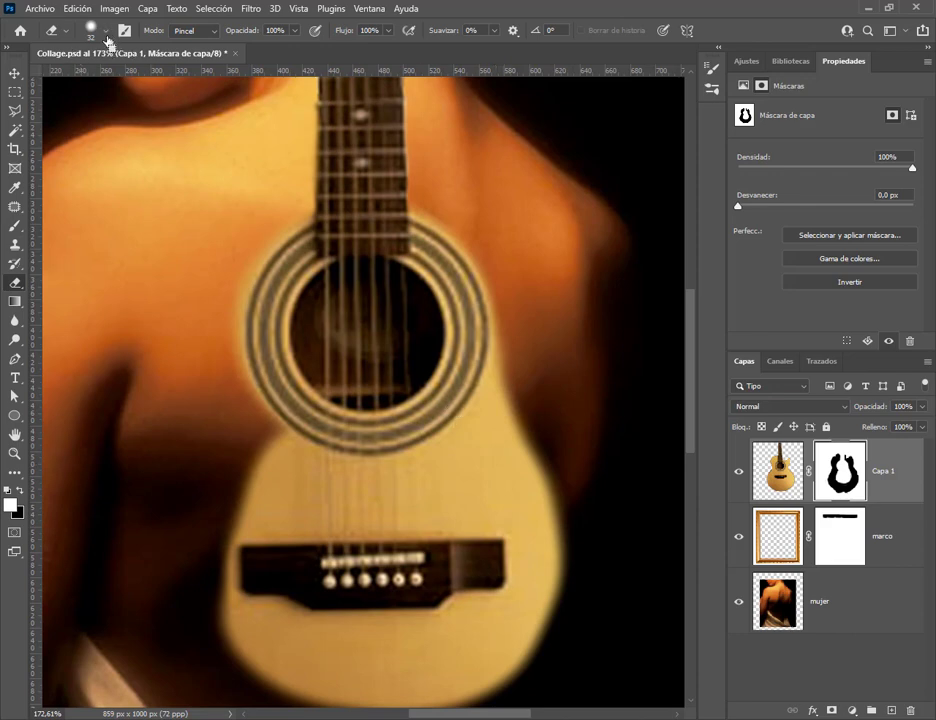
left_click(14, 73)
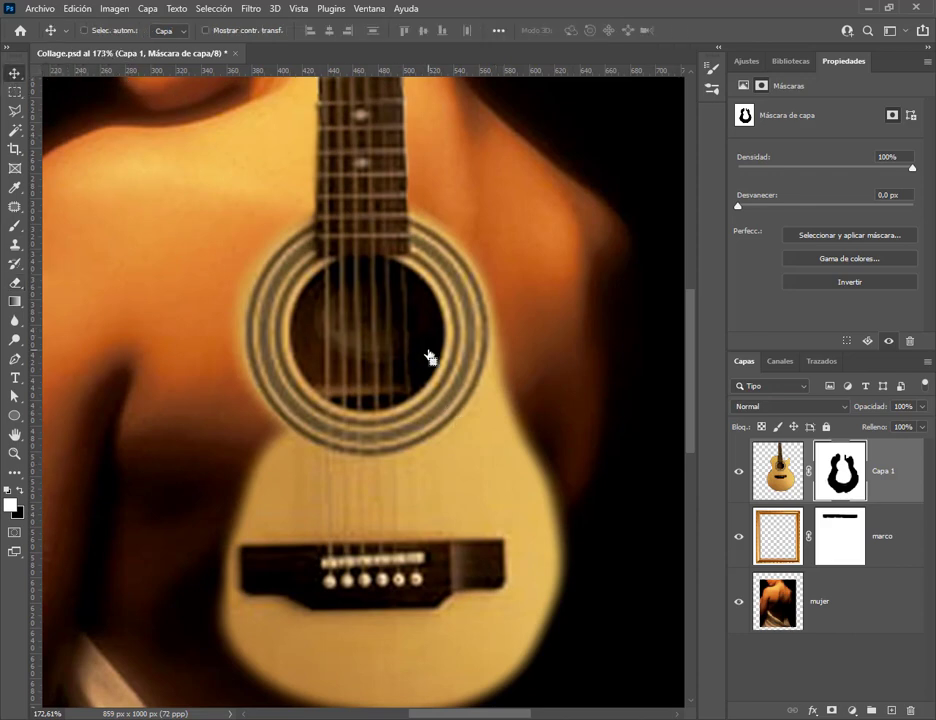
scroll(430, 357, "down", 4)
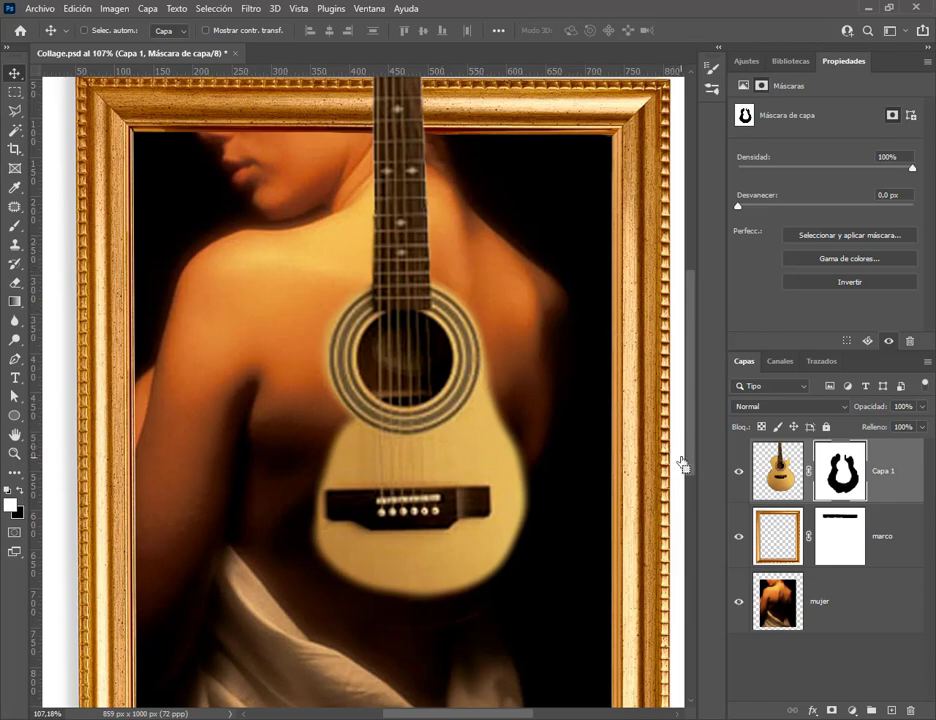
left_click(757, 484)
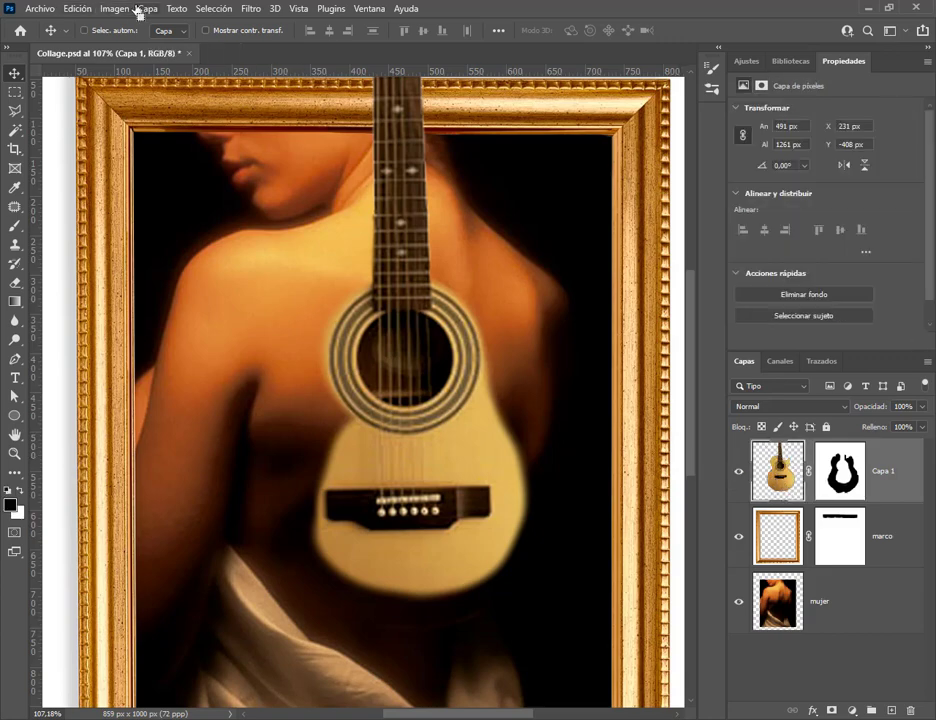
left_click(116, 9)
mouse_move(131, 47)
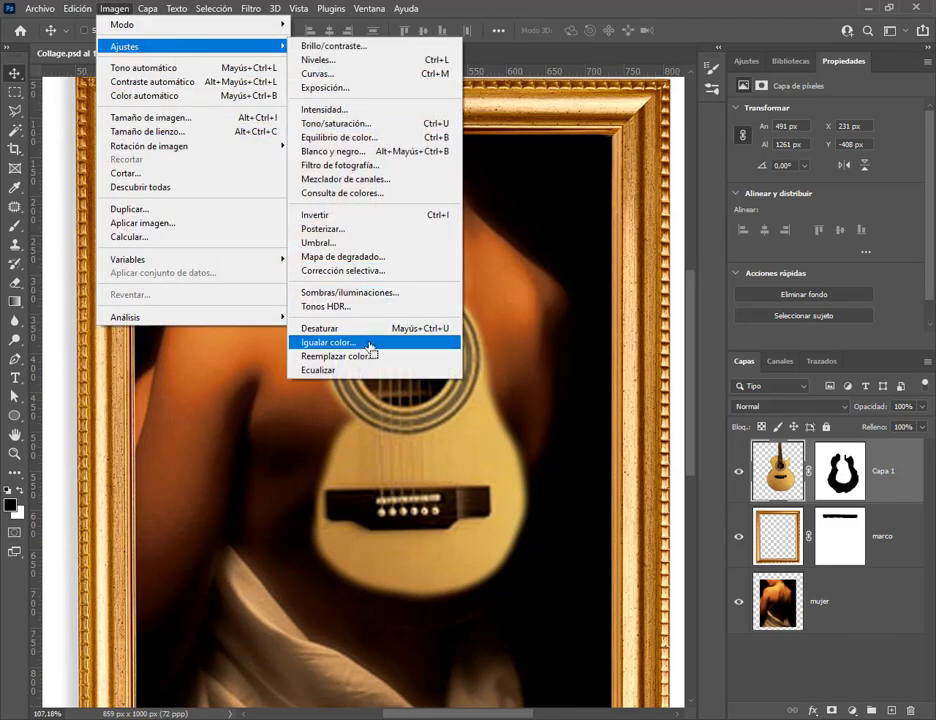
left_click(332, 345)
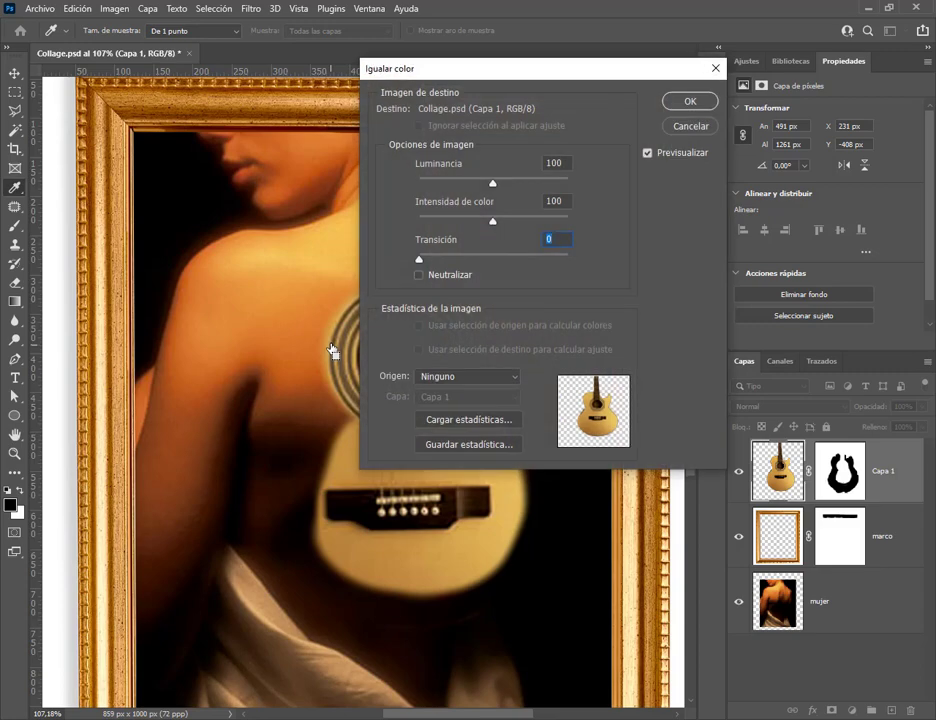
left_click_drag(498, 78, 632, 39)
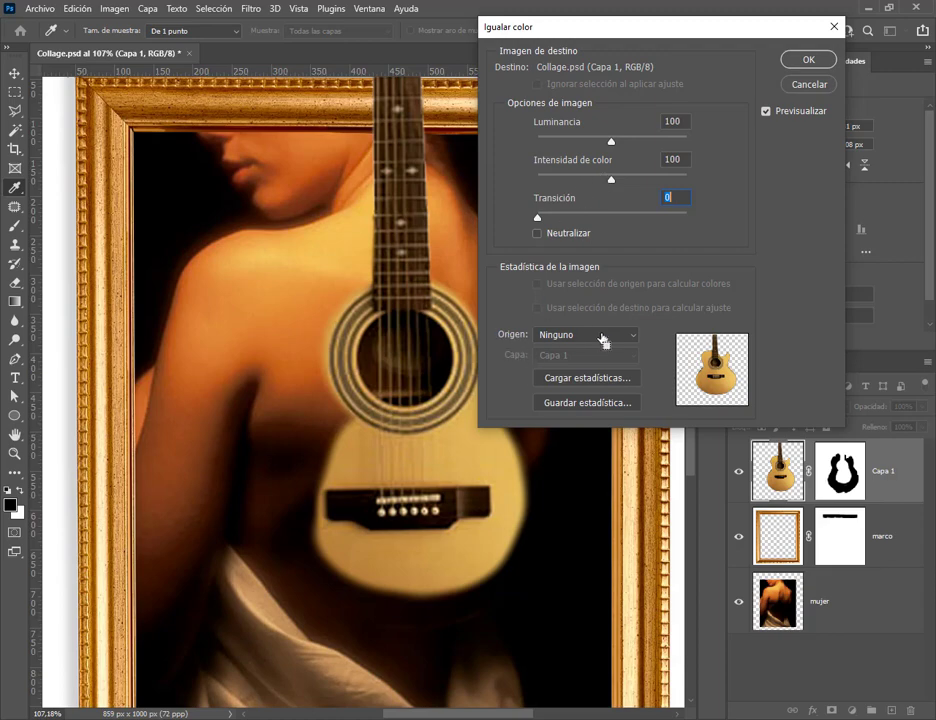
left_click(603, 339)
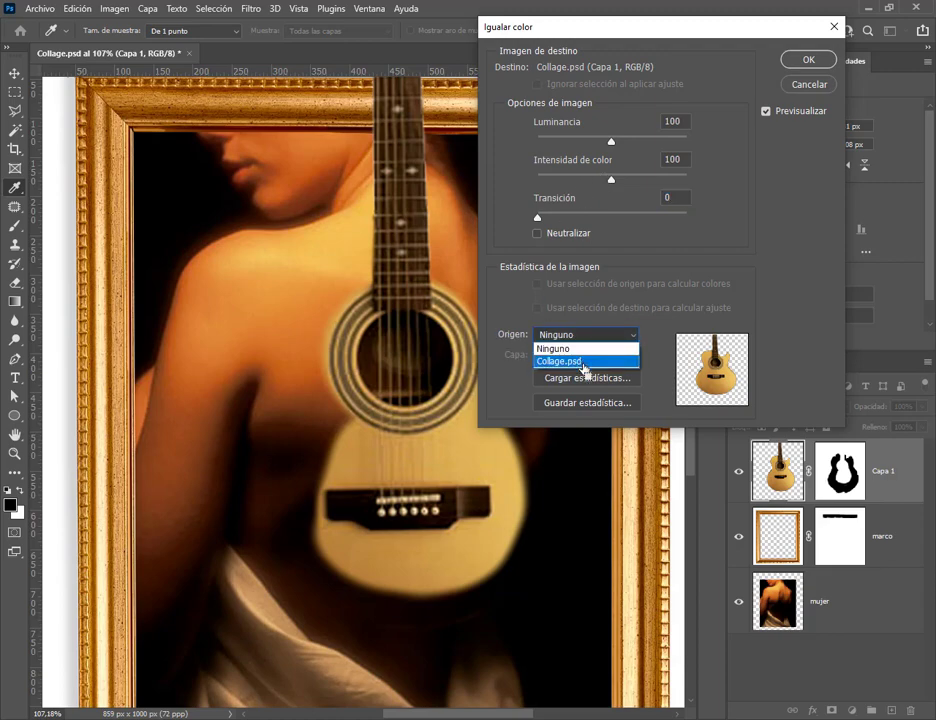
left_click(585, 366)
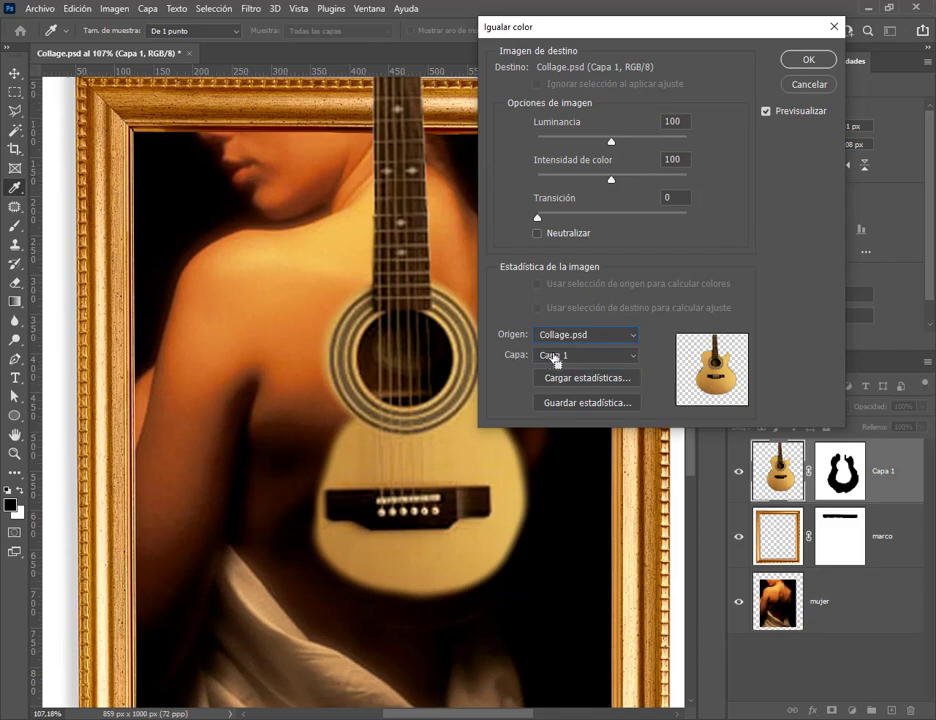
left_click(556, 358)
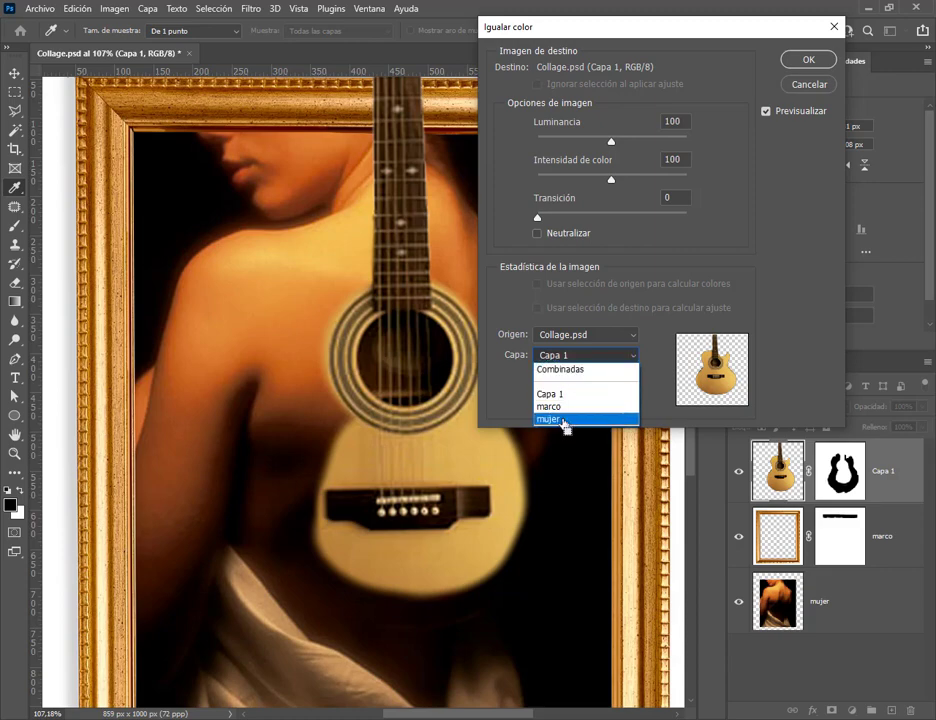
left_click(565, 420)
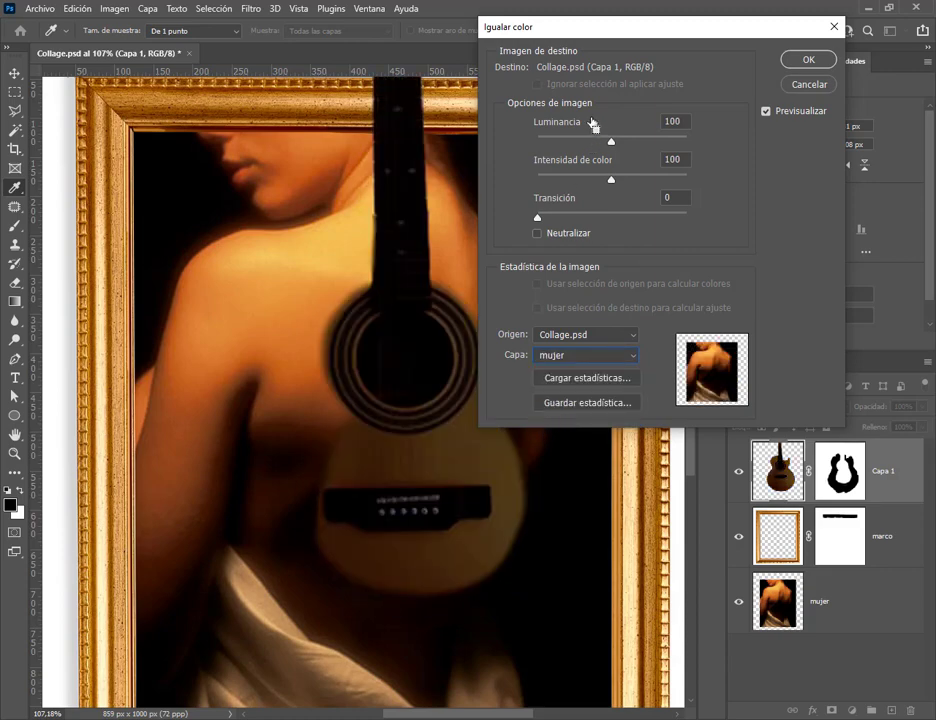
Try a Transición of 42, a Luminancia of 24 and an Intensidad de color of 123, and cancel the colour match
left_click_drag(668, 42, 770, 40)
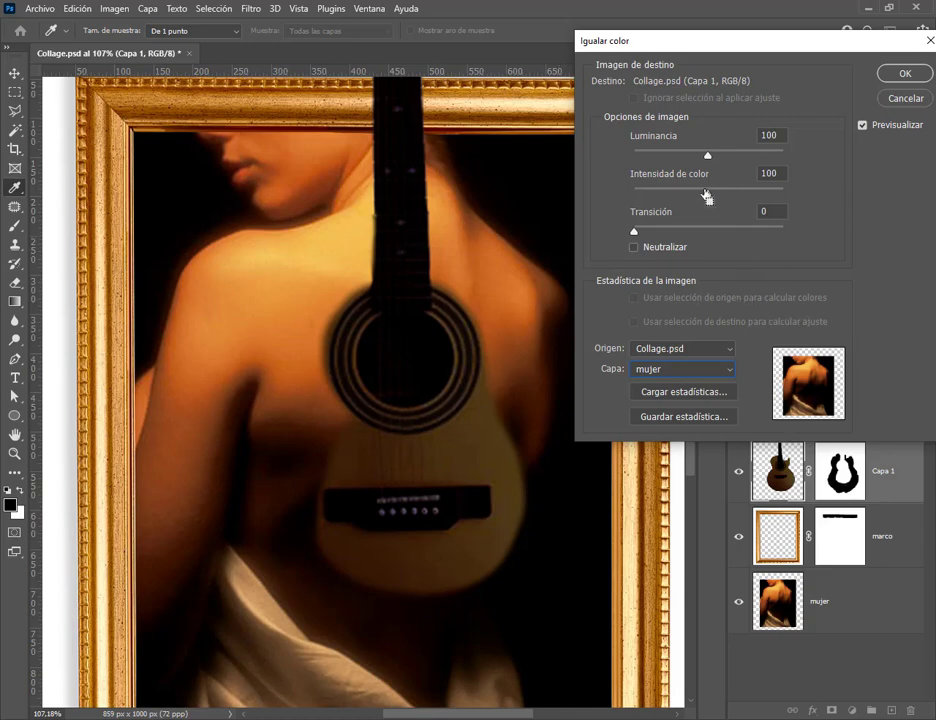
left_click_drag(632, 232, 763, 267)
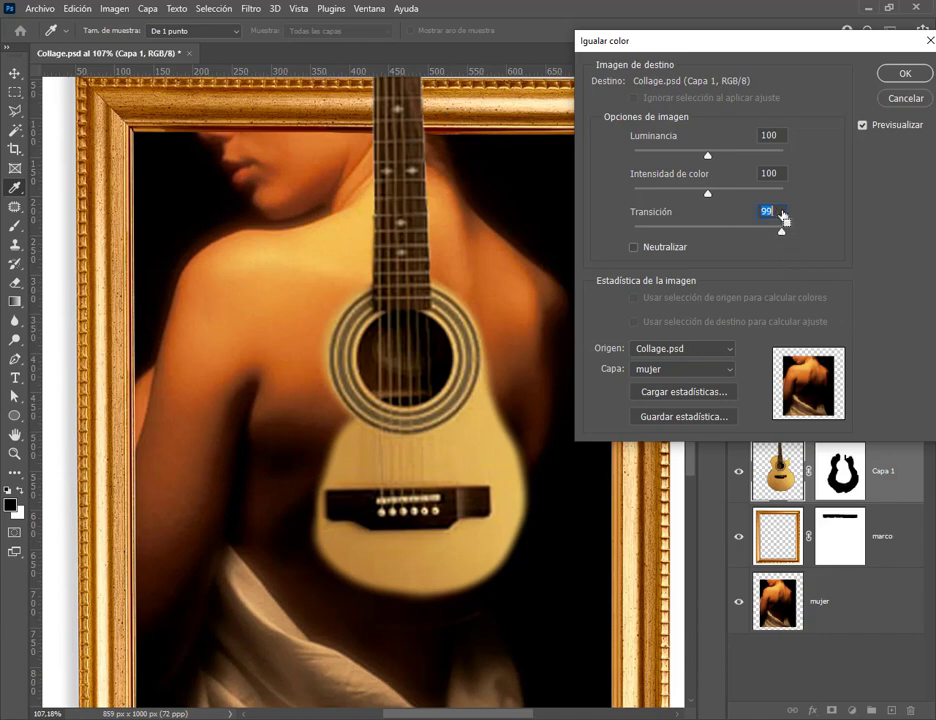
key("Down")
key("Down")
key("Down")
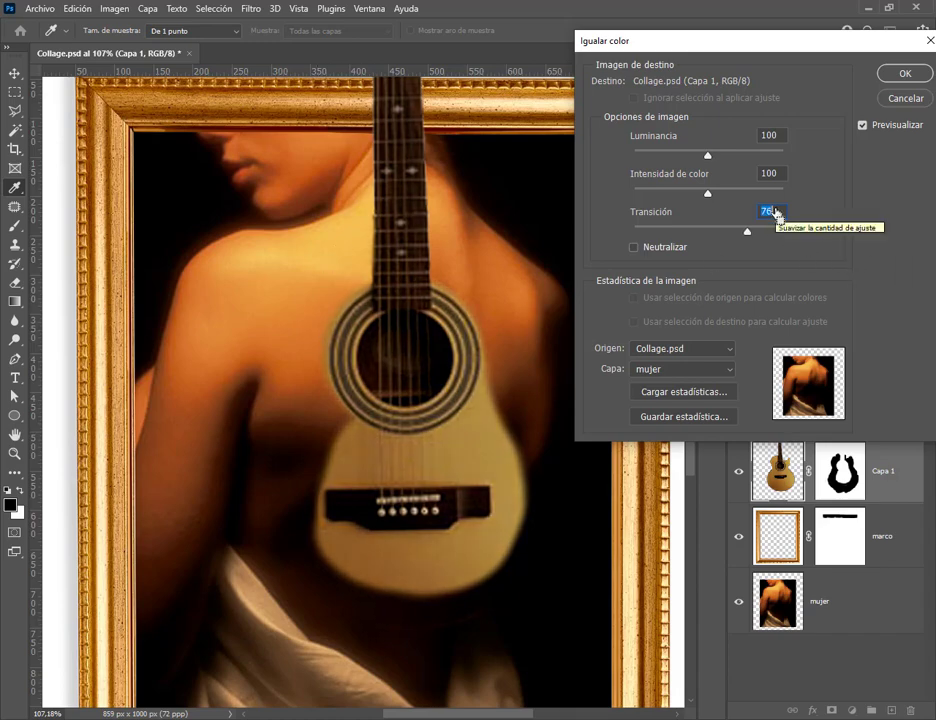
key("Down")
key("Down")
key("Down")
key("Down")
key("Down")
key("Down")
key("Down")
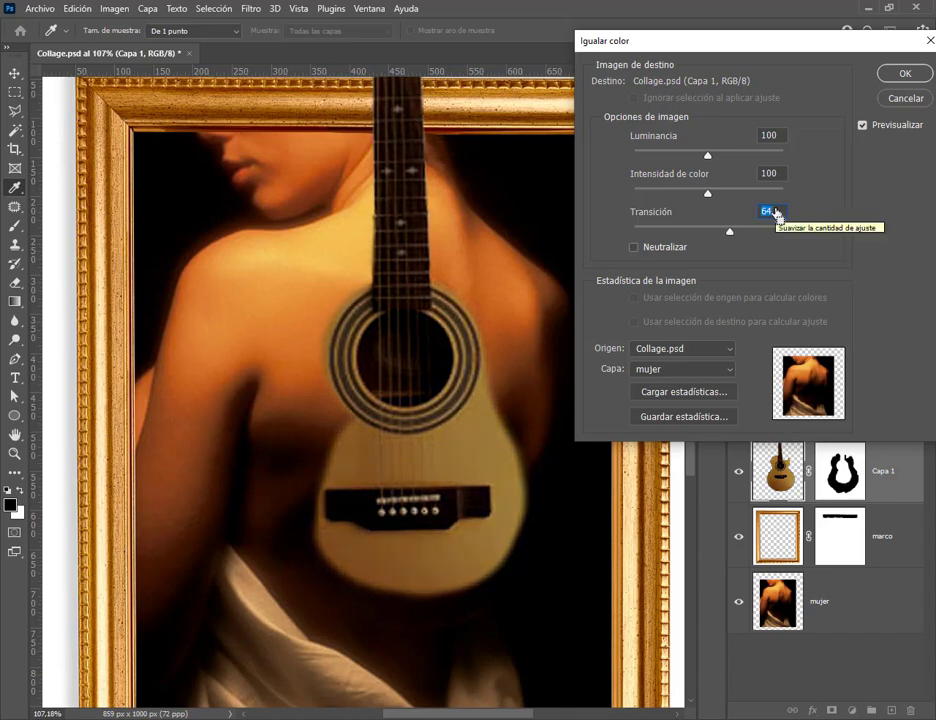
key("Down")
key("Down")
key("Down")
key("Down")
key("Down")
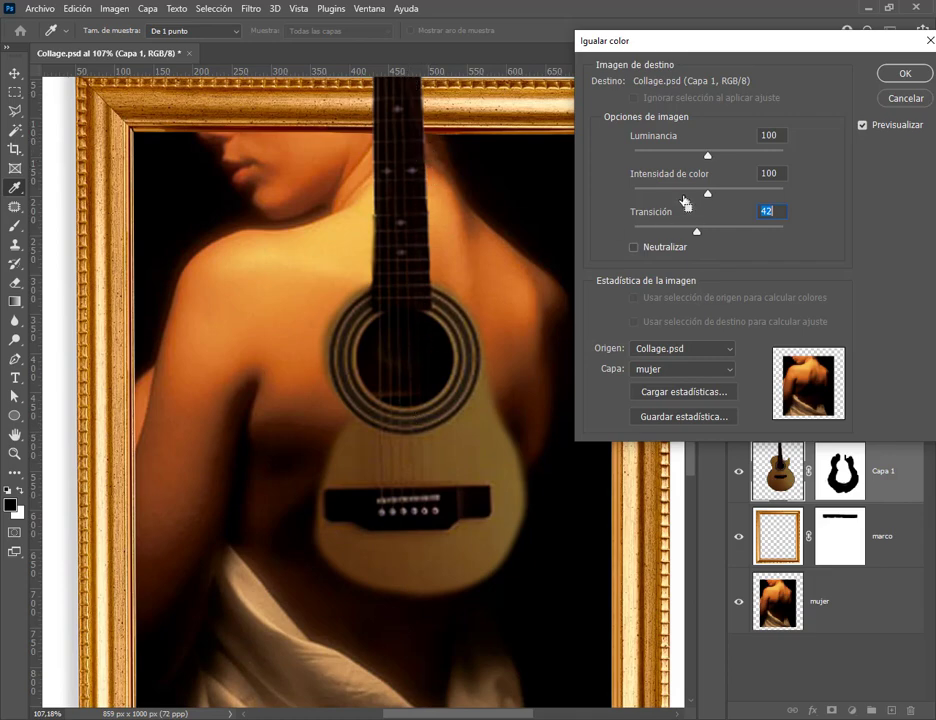
left_click_drag(710, 158, 655, 160)
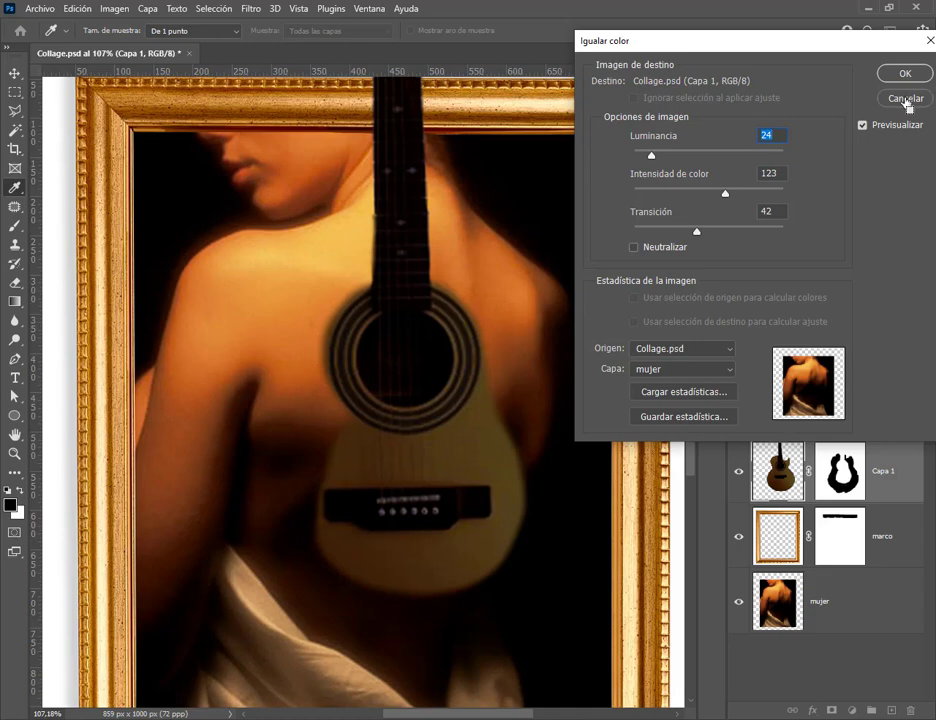
left_click(905, 99)
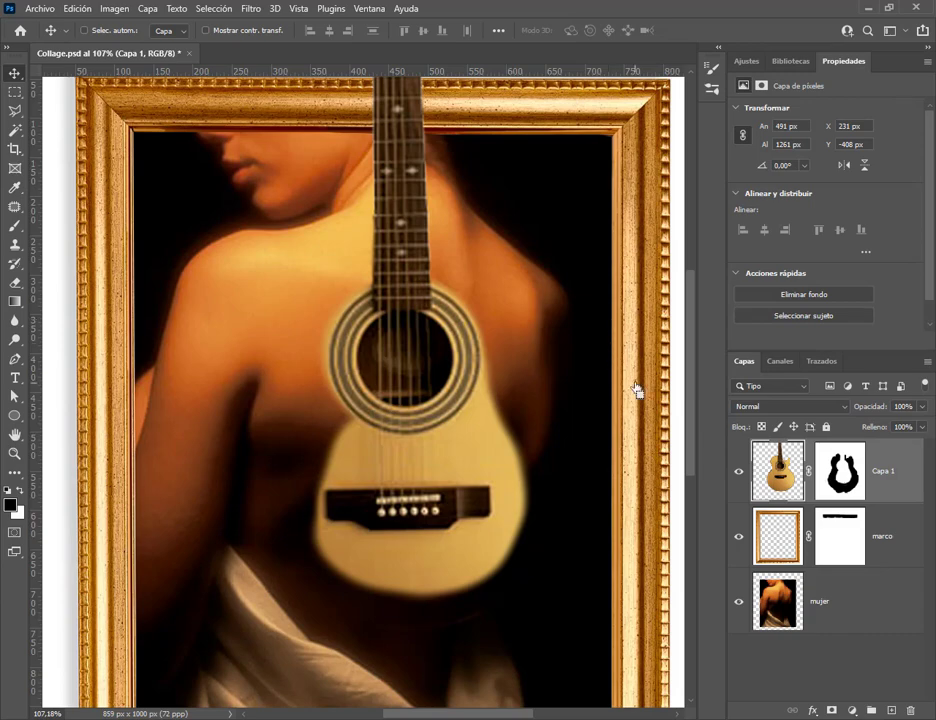
Add a Tono/saturación adjustment layer above Capa 1 and set its hue to -18
left_click(121, 12)
mouse_move(127, 48)
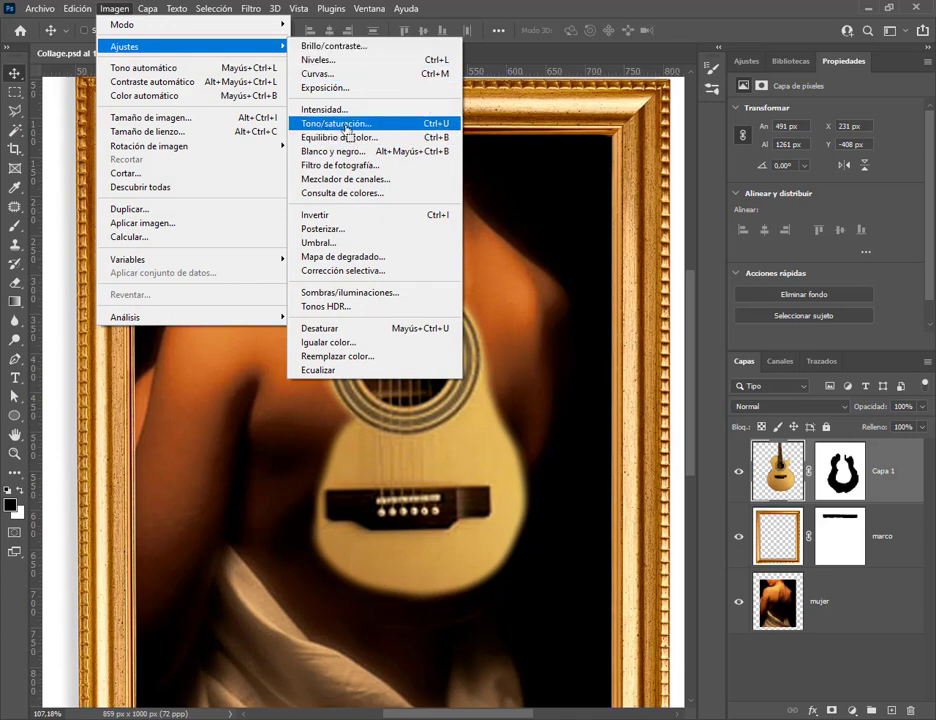
left_click(840, 665)
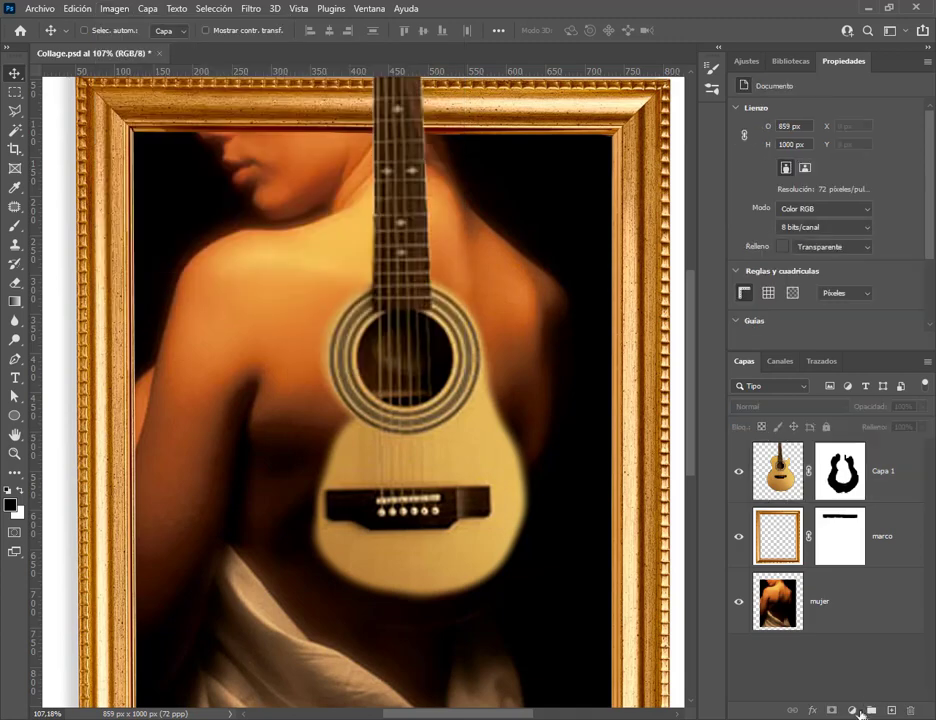
left_click(850, 711)
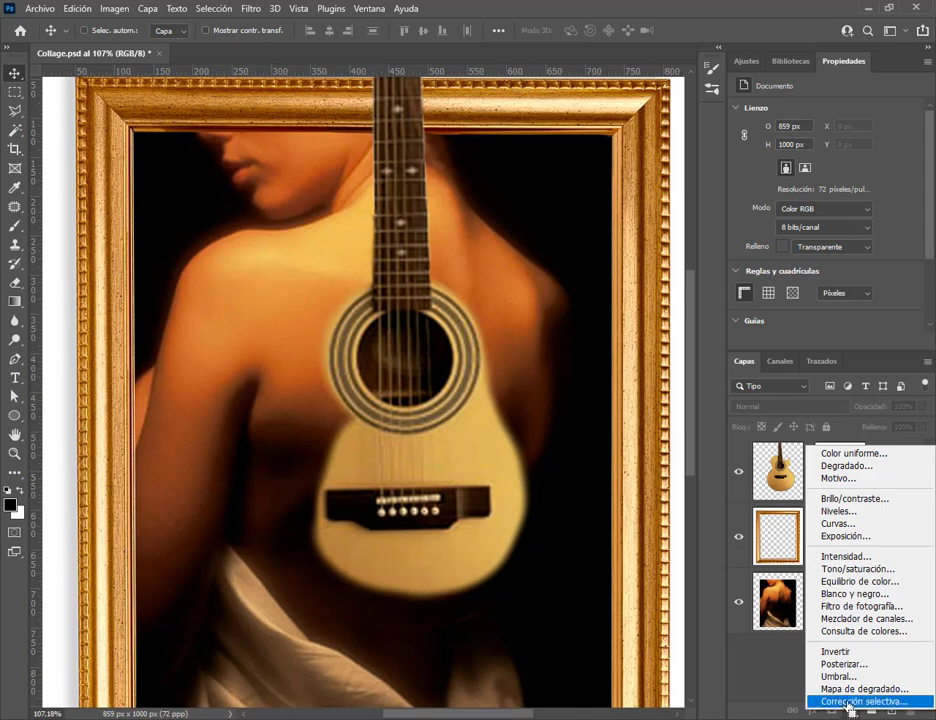
left_click(858, 570)
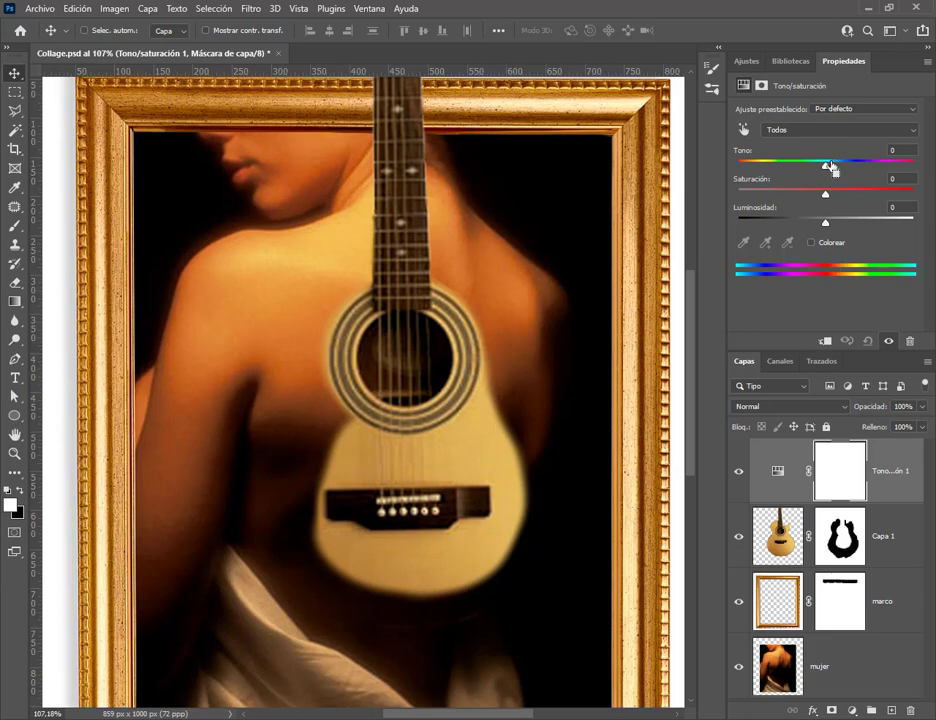
mouse_move(825, 168)
left_mouse_down()
mouse_move(799, 168)
mouse_move(865, 167)
mouse_move(810, 167)
left_mouse_up()
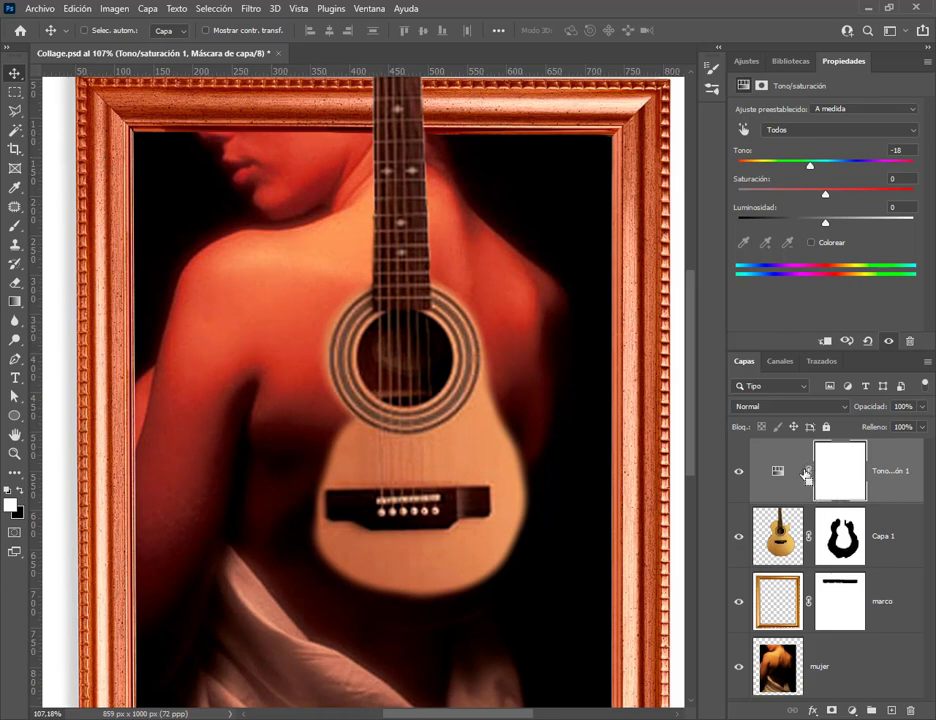
Try clipping the Tono/saturación adjustment to the Capa 1 layer, and release the clipping
left_click_drag(806, 478, 798, 686)
left_click_drag(876, 534, 832, 352)
left_click(825, 343)
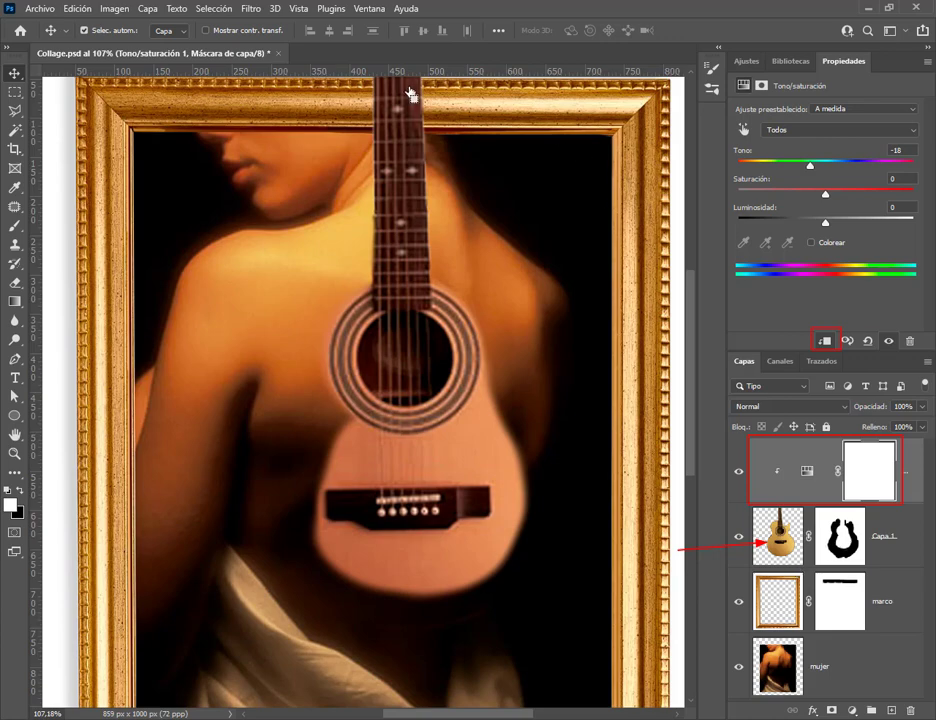
left_click(829, 341)
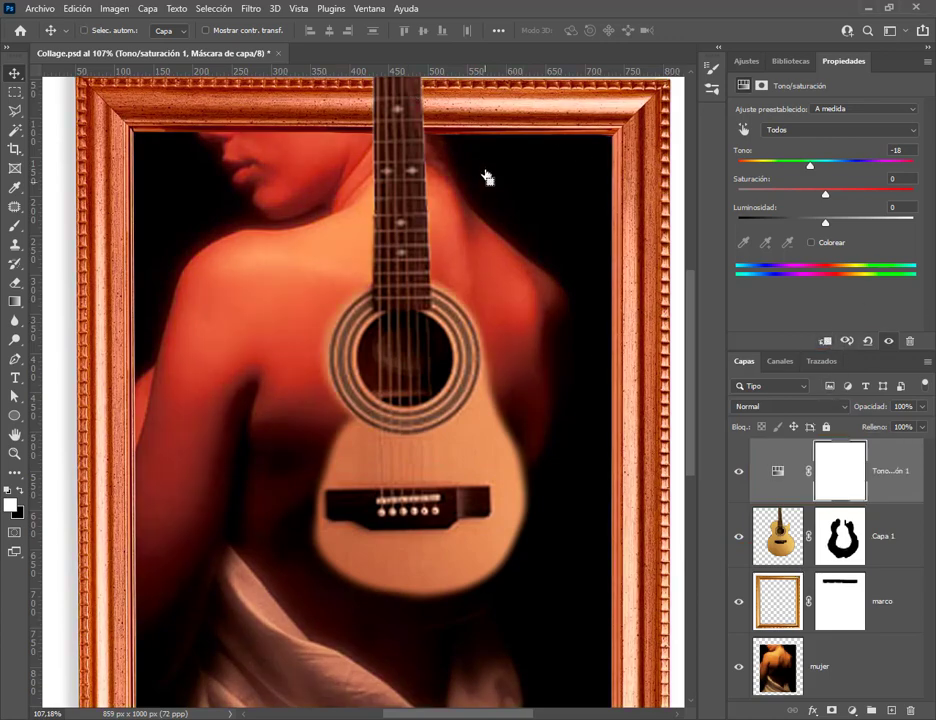
Clip the Tono/saturación adjustment to the Capa 1 layer, trying a hue of -57 and bringing it to -9
left_click_drag(810, 168, 781, 165)
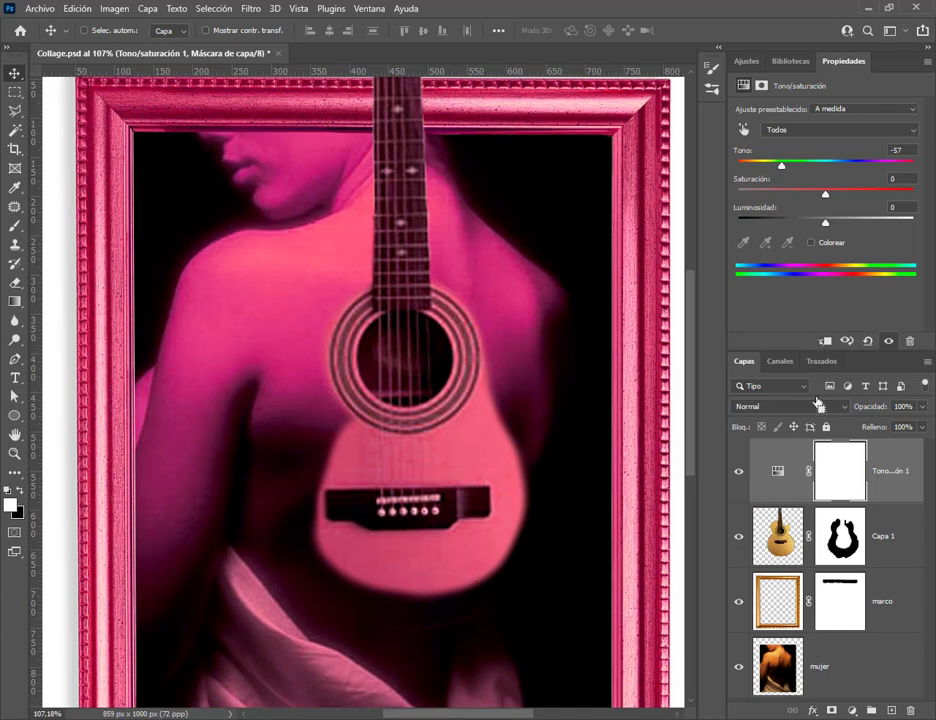
left_click(826, 342)
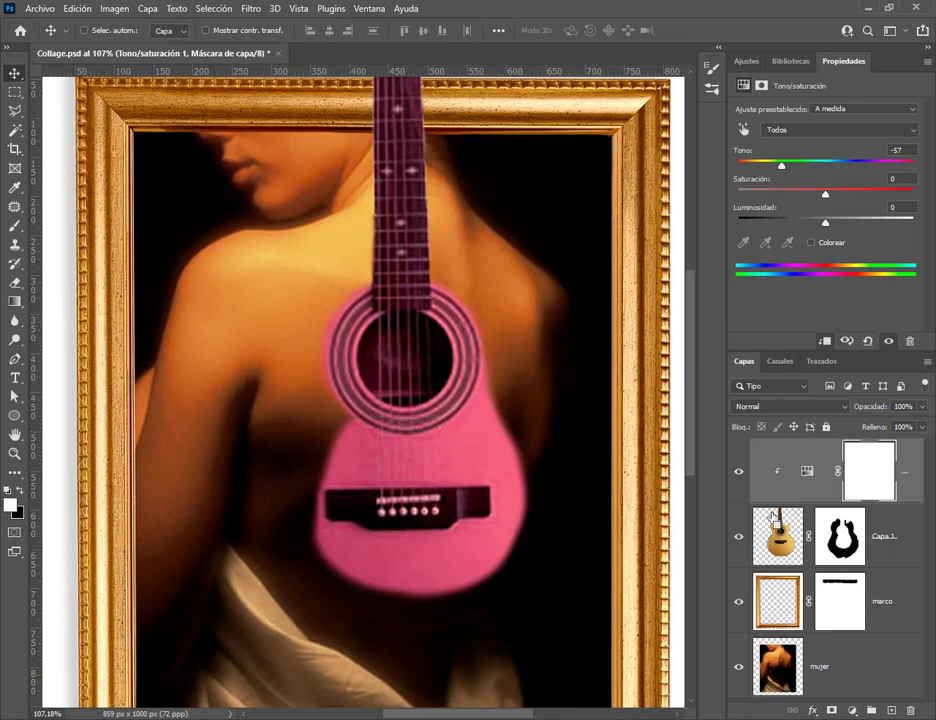
mouse_move(784, 170)
left_mouse_down()
mouse_move(745, 174)
mouse_move(766, 175)
left_mouse_up()
mouse_move(810, 175)
left_mouse_down()
mouse_move(932, 178)
mouse_move(775, 179)
mouse_move(823, 177)
mouse_move(814, 177)
left_mouse_up()
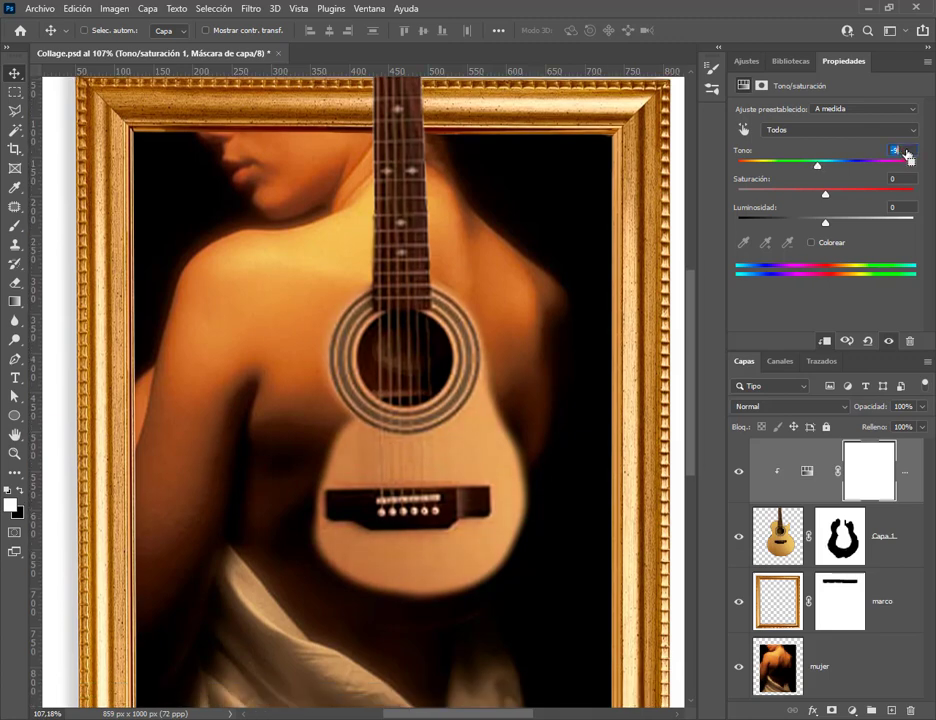
Try lowering the guitar's hue to -25 and raising it to -16
key("Down")
key("Down")
key("Down")
key("Down")
key("Down")
key("Down")
key("Down")
key("Down")
key("Down")
key("Down")
key("Down")
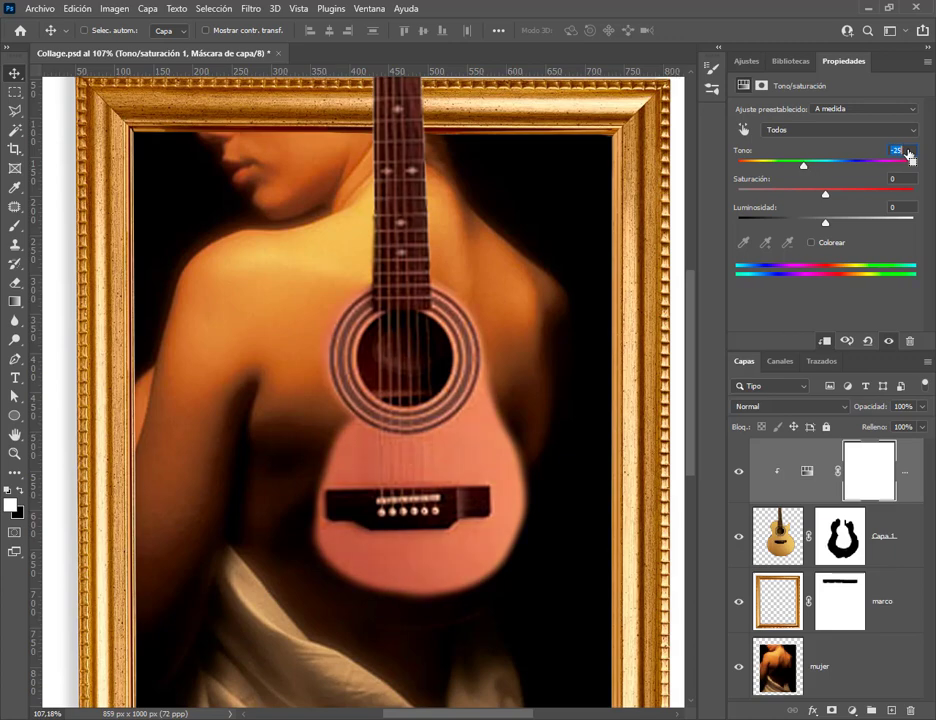
key("Up")
key("Up")
key("Up")
key("Up")
key("Up")
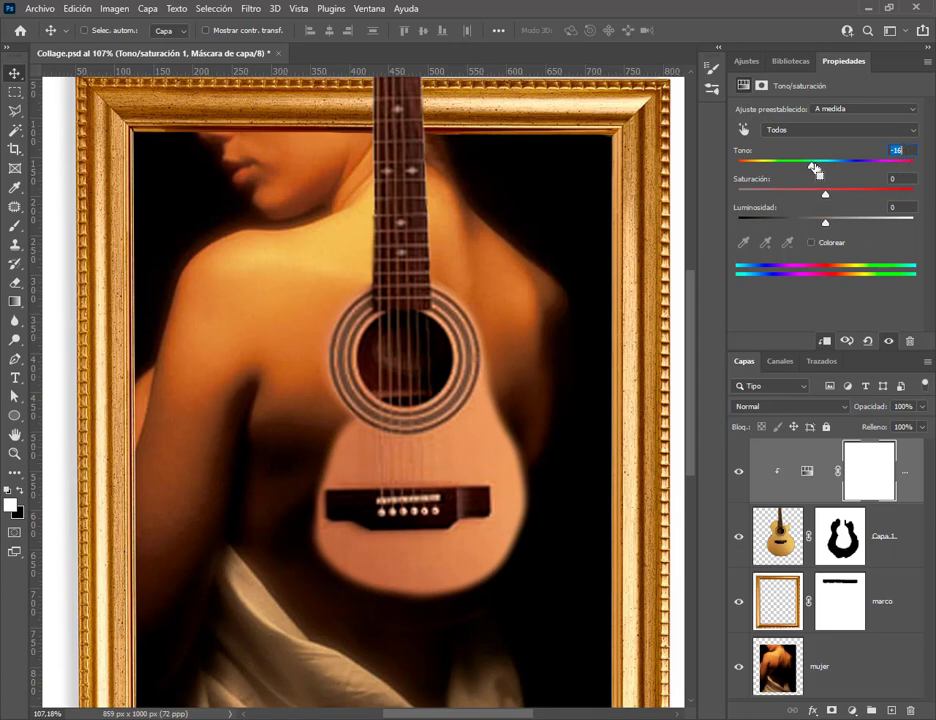
Set the clipped adjustment's hue to -10 and its saturation to +19 so the guitar approaches the skin tone
left_click_drag(812, 168, 815, 175)
mouse_move(815, 173)
left_mouse_down()
mouse_move(807, 175)
mouse_move(829, 178)
mouse_move(815, 181)
left_mouse_up()
left_click_drag(825, 193, 841, 194)
key("Return")
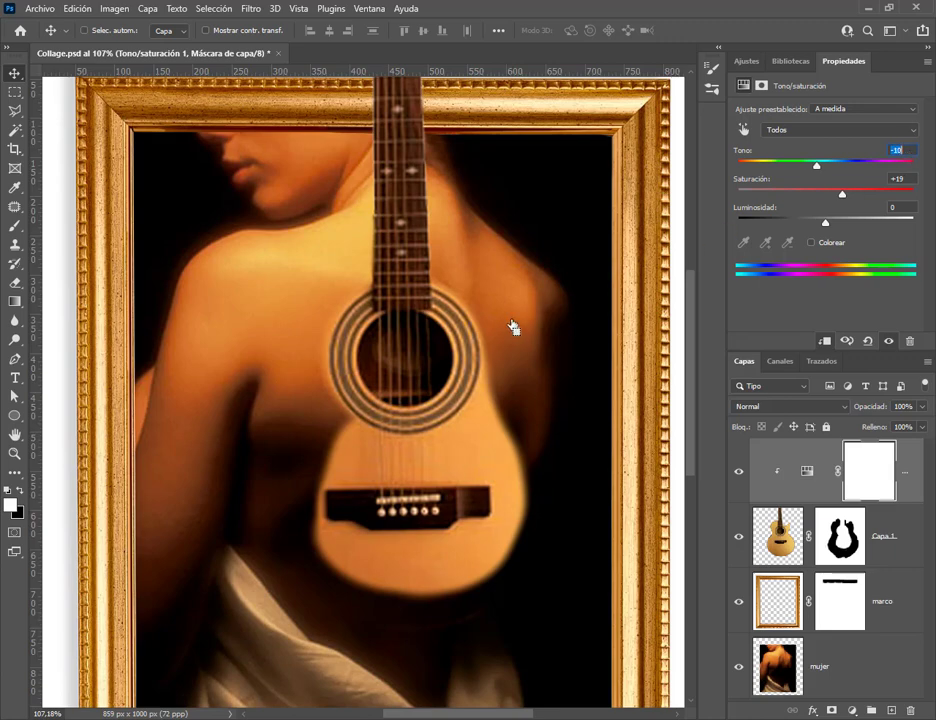
Enlarge the guitar on Capa 1 proportionally to 115.93% with Free Transform and lower it over the woman's back
left_click_drag(424, 395, 420, 403)
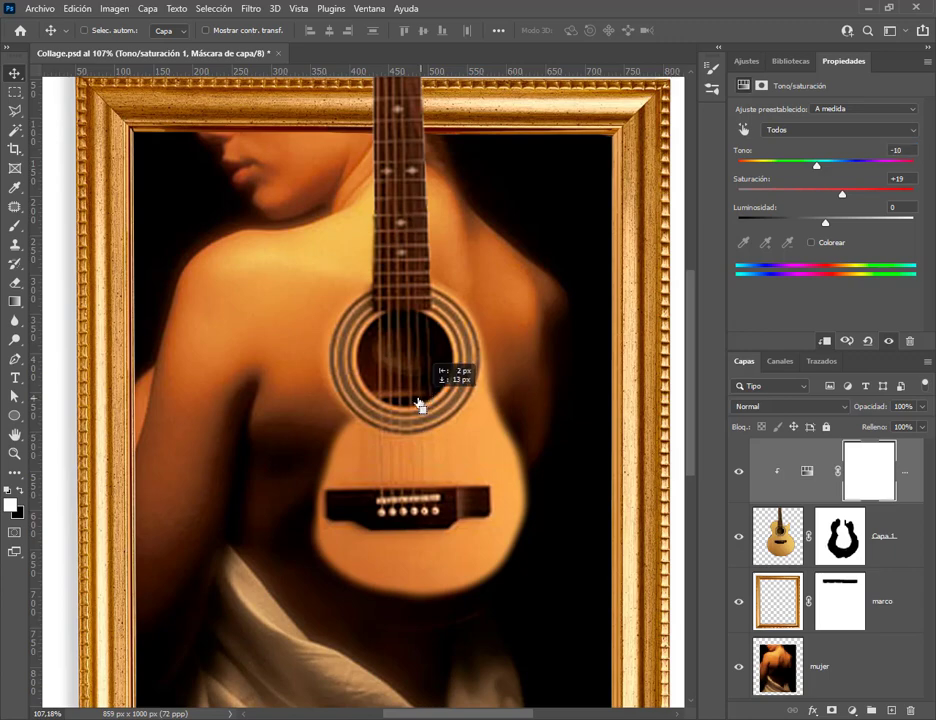
left_click(486, 281)
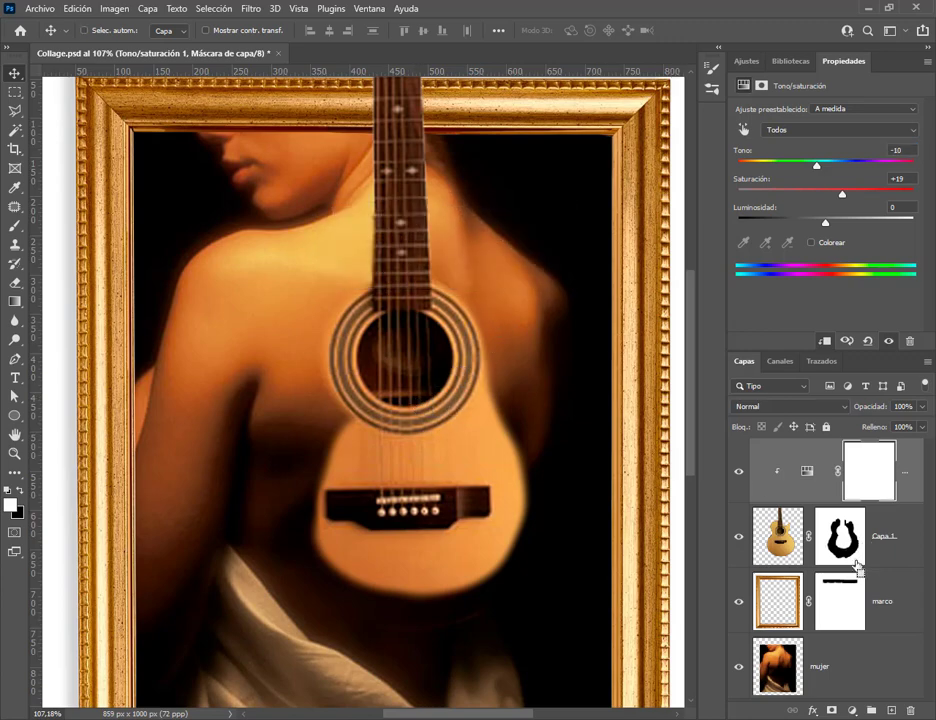
left_click(787, 538)
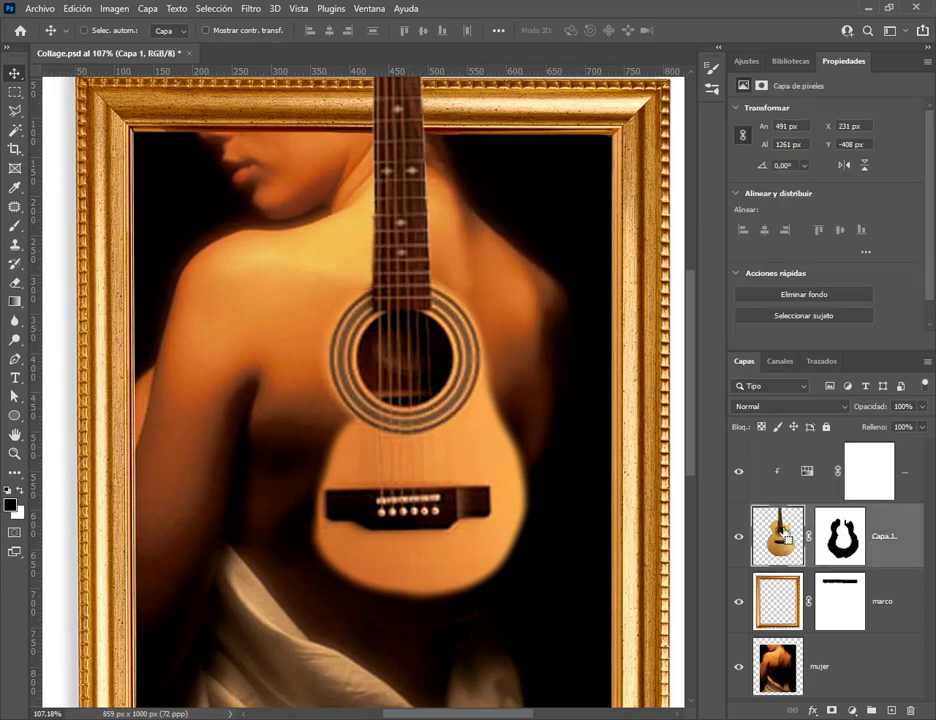
key("ctrl+t")
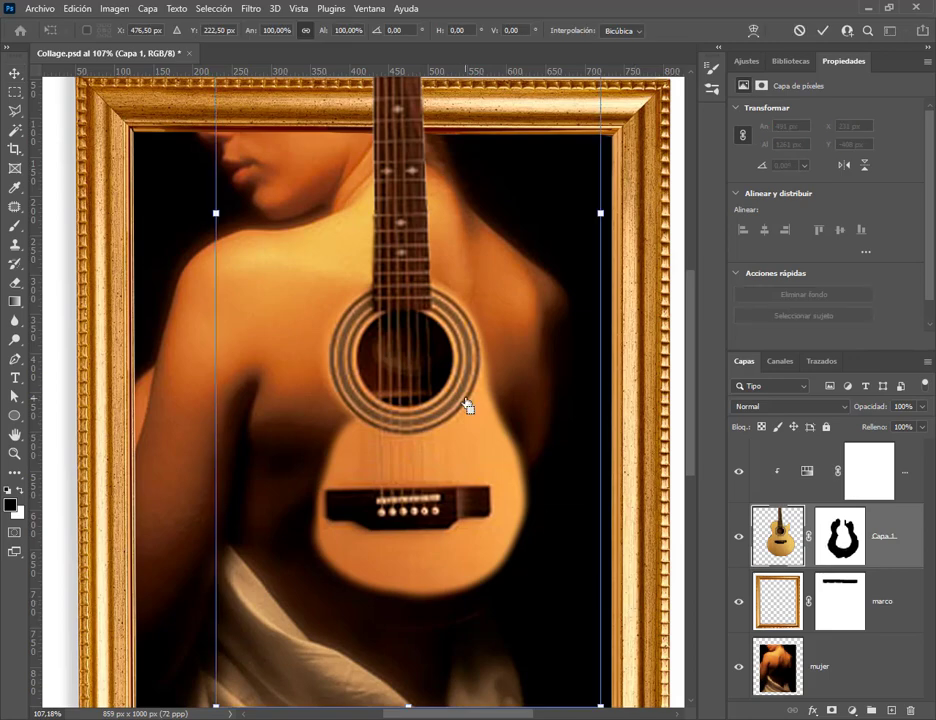
key("ctrl+0")
left_click_drag(548, 594, 627, 688)
left_click_drag(485, 575, 463, 590)
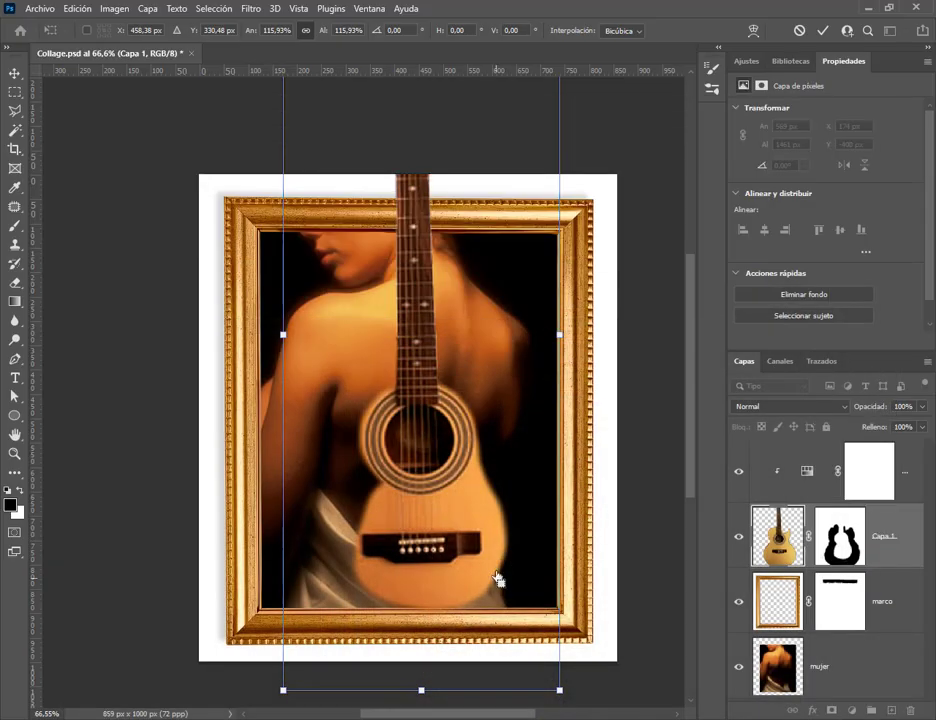
Shift the enlarged guitar slightly up and toward the centre of the back, and apply the transformation
left_click_drag(497, 578, 473, 517)
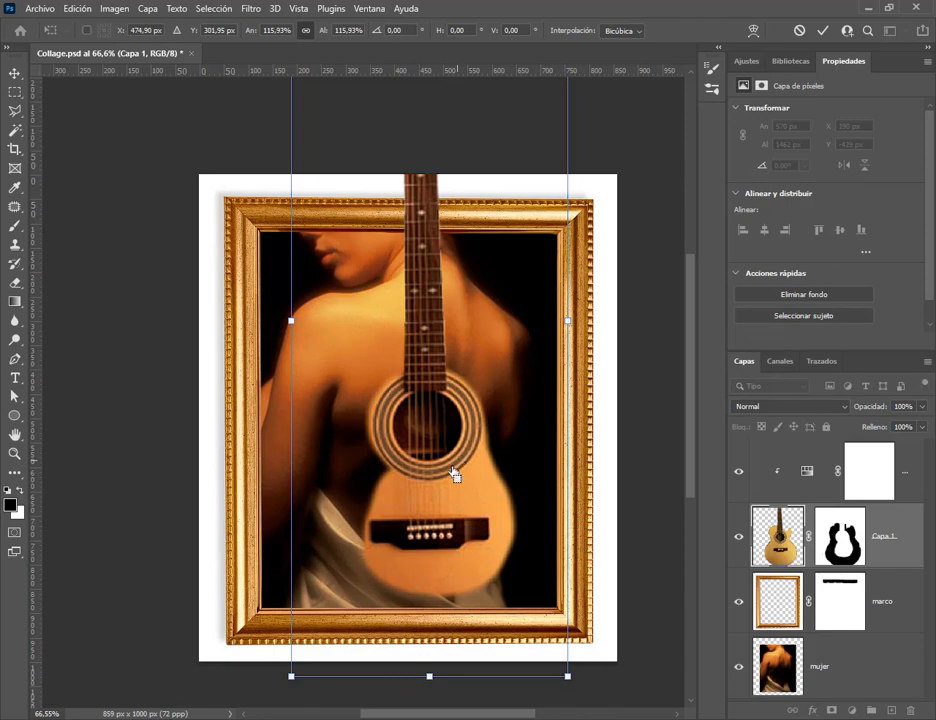
scroll(441, 401, "up", 3)
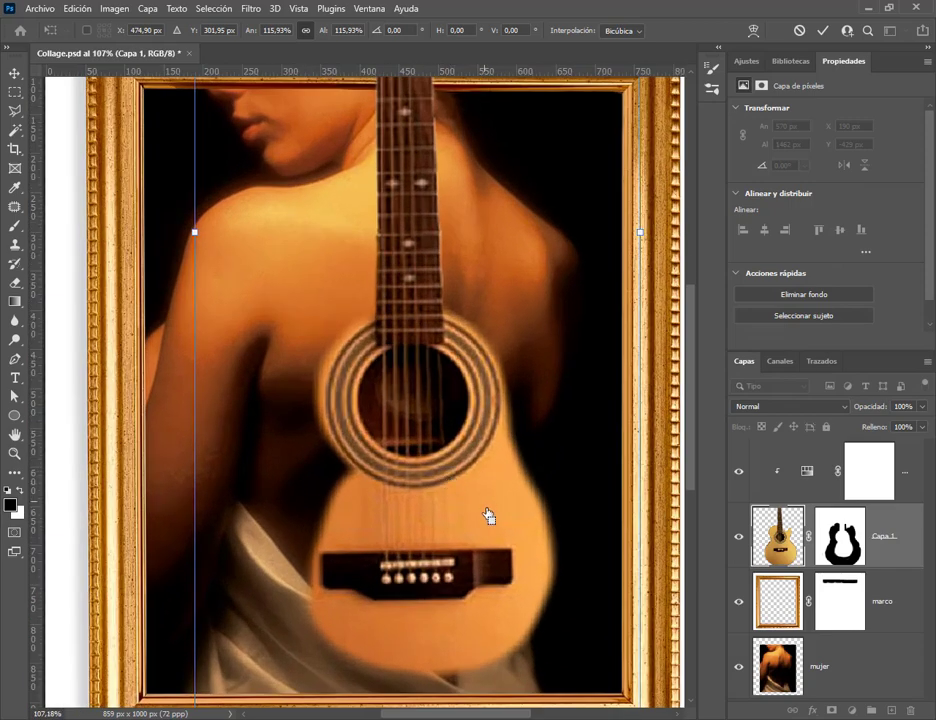
scroll(490, 451, "down", 2)
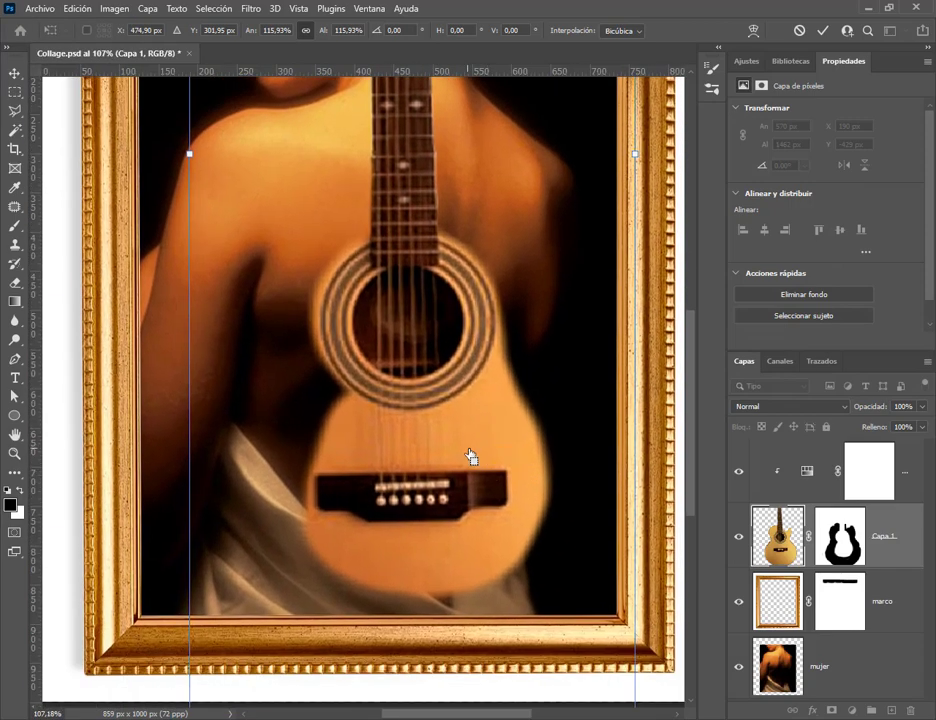
key("Return")
left_click_drag(475, 458, 476, 451)
scroll(470, 320, "up", 1)
scroll(479, 337, "up", 2)
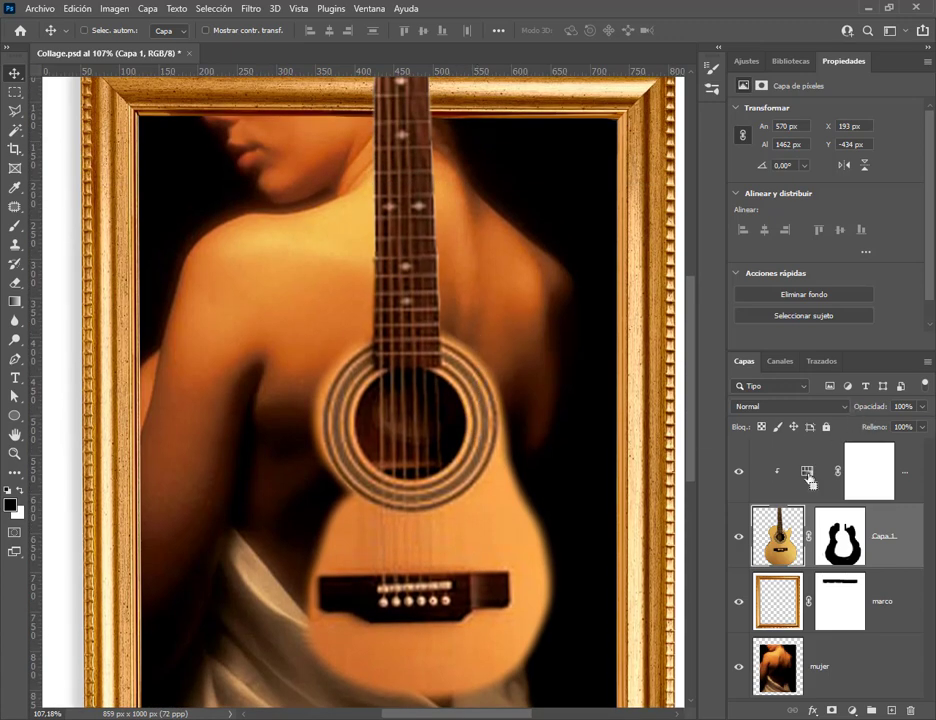
Set the clipped Tono/saturación adjustment's saturation to +20 and try a hue of -15 on the guitar
left_click(811, 472)
key("x")
left_click(898, 151)
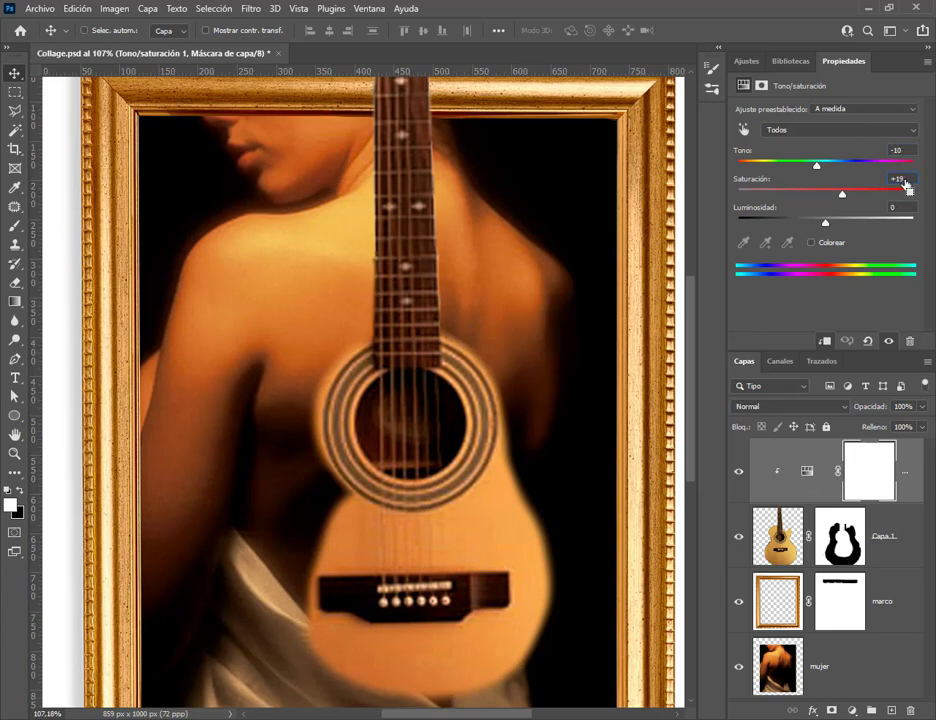
key("Up")
key("Up")
key("Up")
key("Up")
key("Up")
left_click_drag(907, 185, 825, 199)
key("Up")
key("Up")
key("Up")
key("Up")
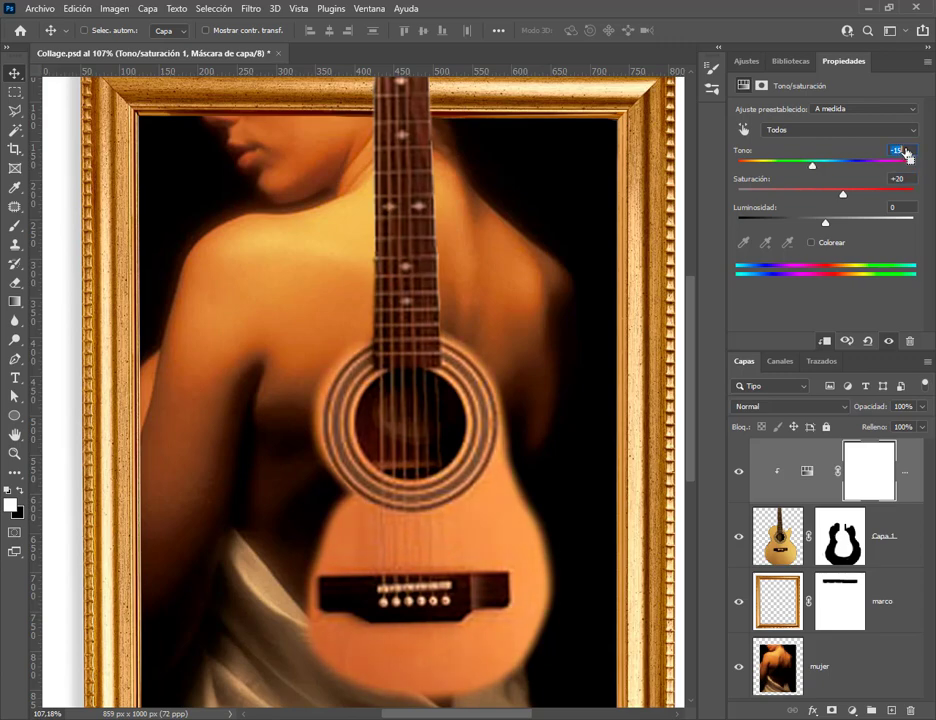
Raise the clipped adjustment's hue slightly, fine-tuning it up and down to match the guitar to the skin tone
key("Up")
key("Up")
key("Up")
key("Up")
key("Up")
key("Down")
key("Down")
key("Down")
key("Down")
key("Up")
key("Up")
Target the Capa 1 layer mask and set up the Eraser with a 73 px brush
left_click(776, 545)
left_click(830, 556)
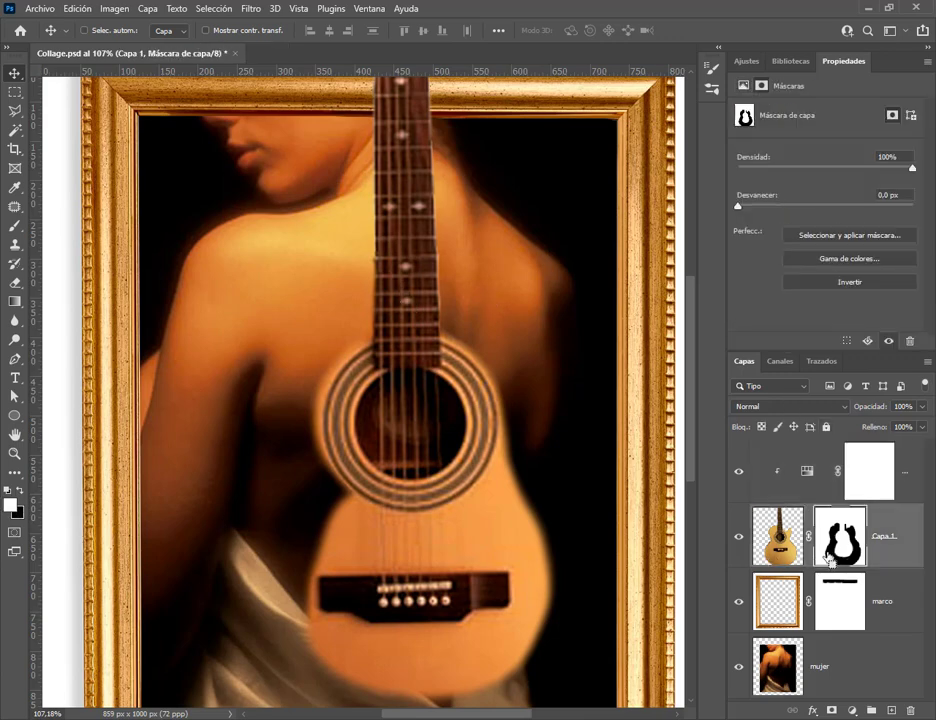
left_click_drag(829, 558, 11, 286)
left_click(12, 285)
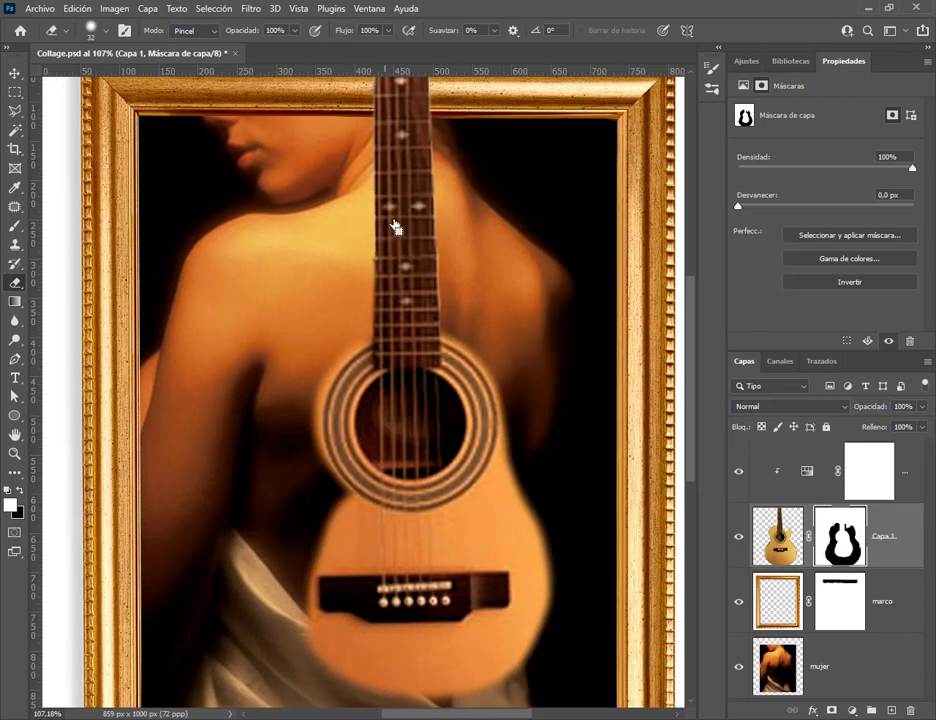
left_click(105, 31)
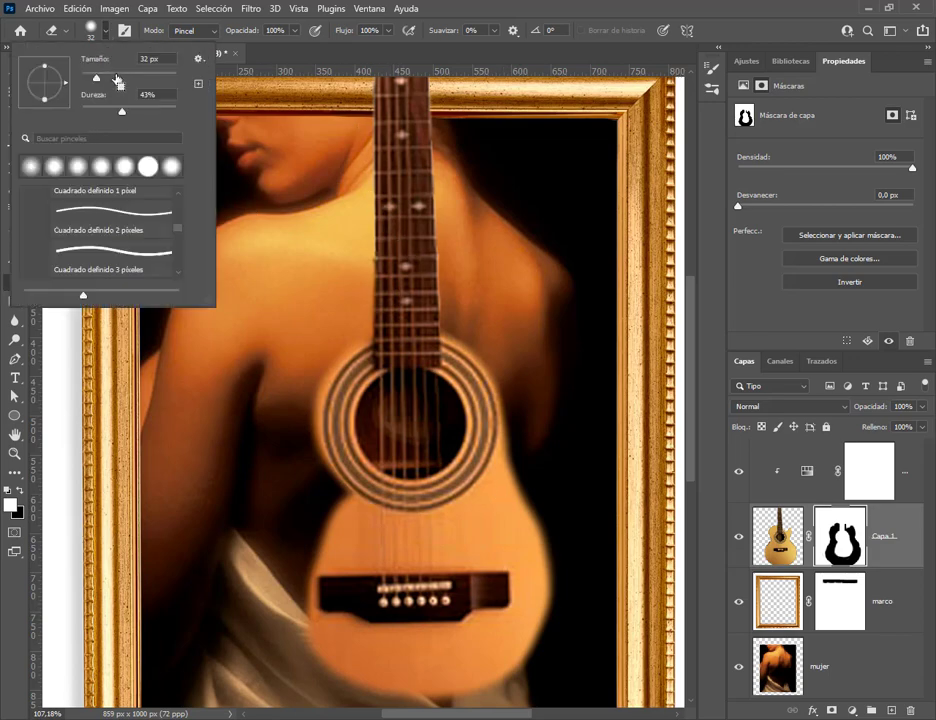
left_click_drag(80, 60, 90, 60)
left_click(447, 15)
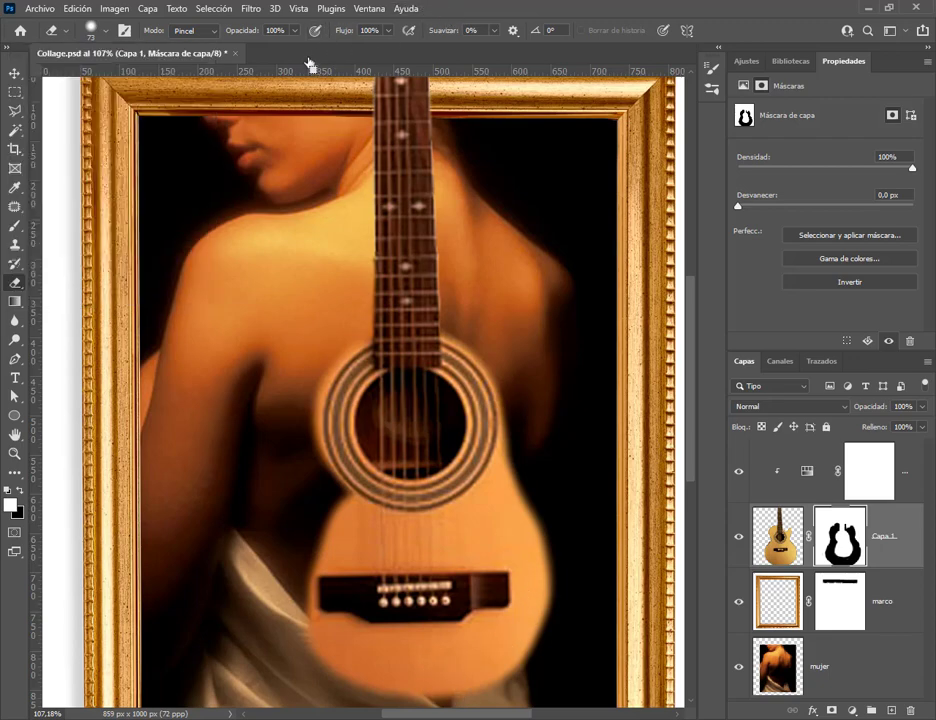
Try erasing the guitar body's right edge on the mask at 100% opacity, and undo the stroke
left_click(295, 30)
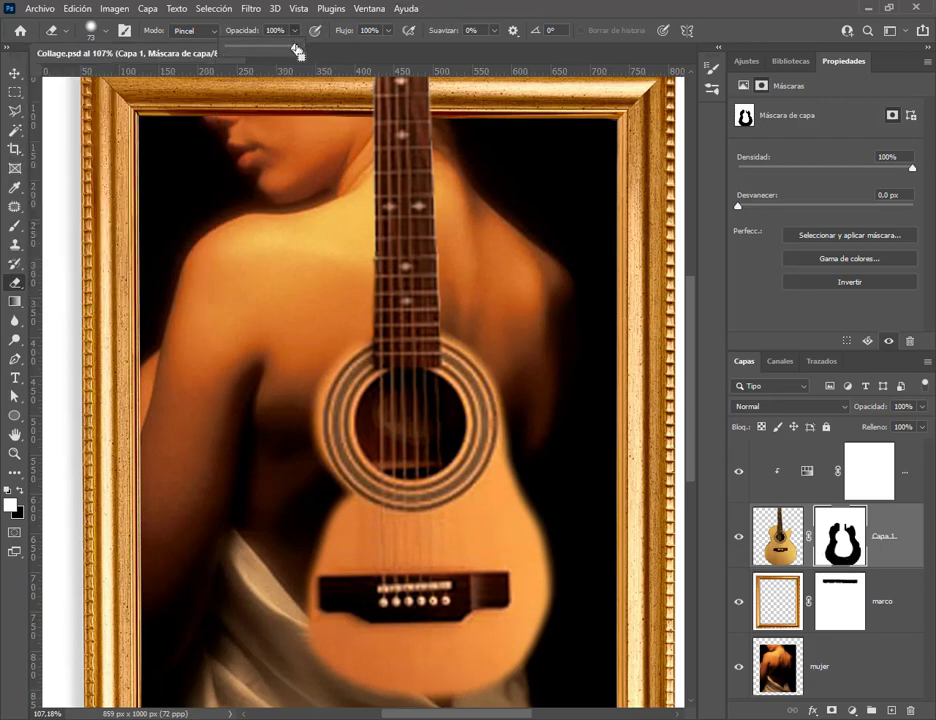
left_click(296, 47)
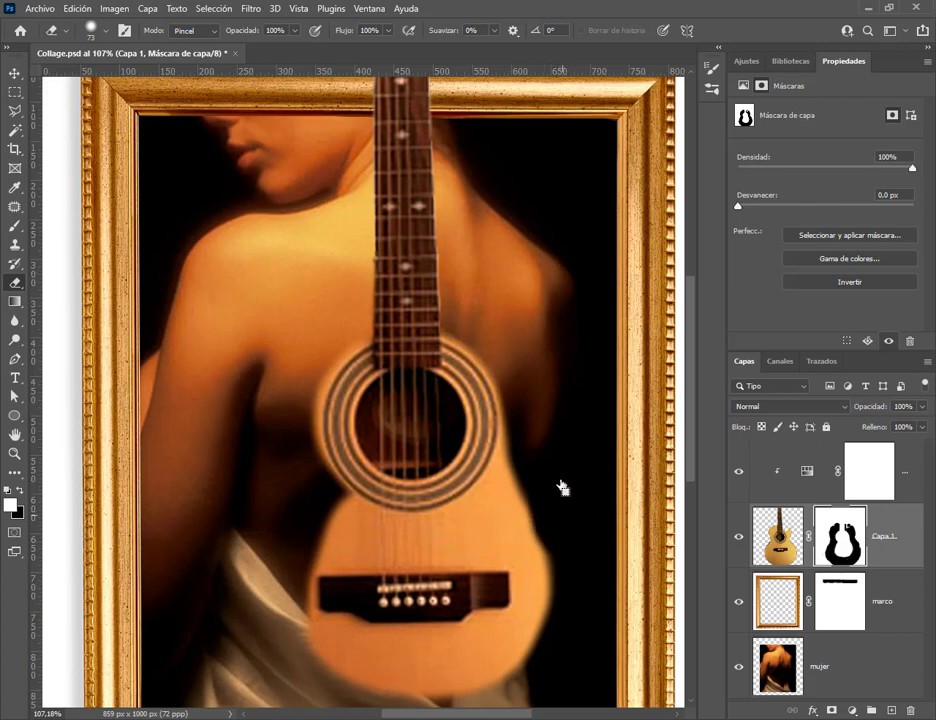
left_click_drag(560, 487, 565, 524)
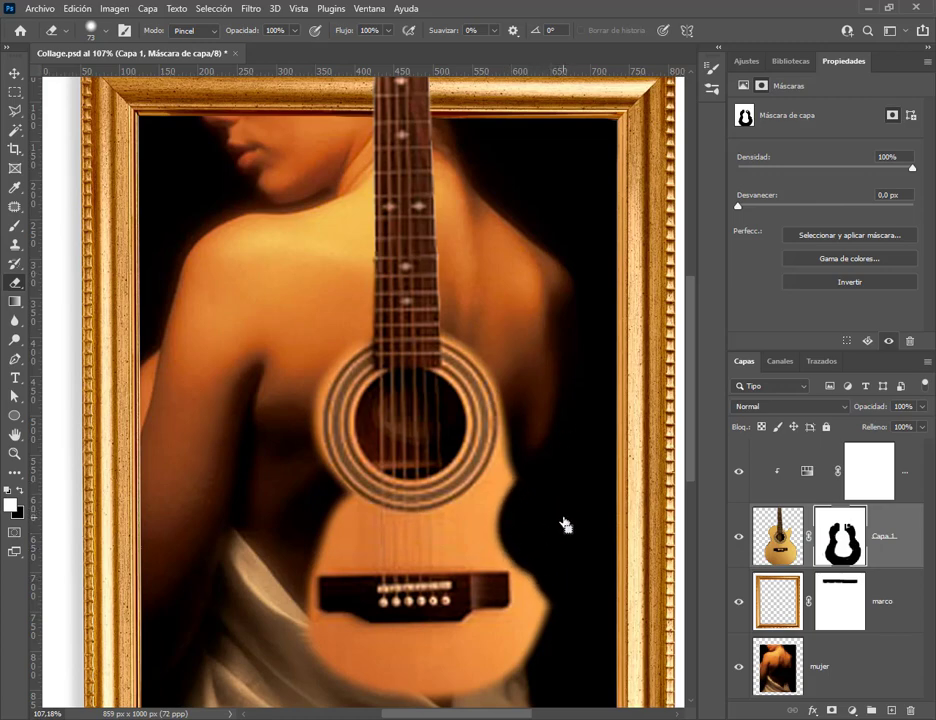
key("ctrl+z")
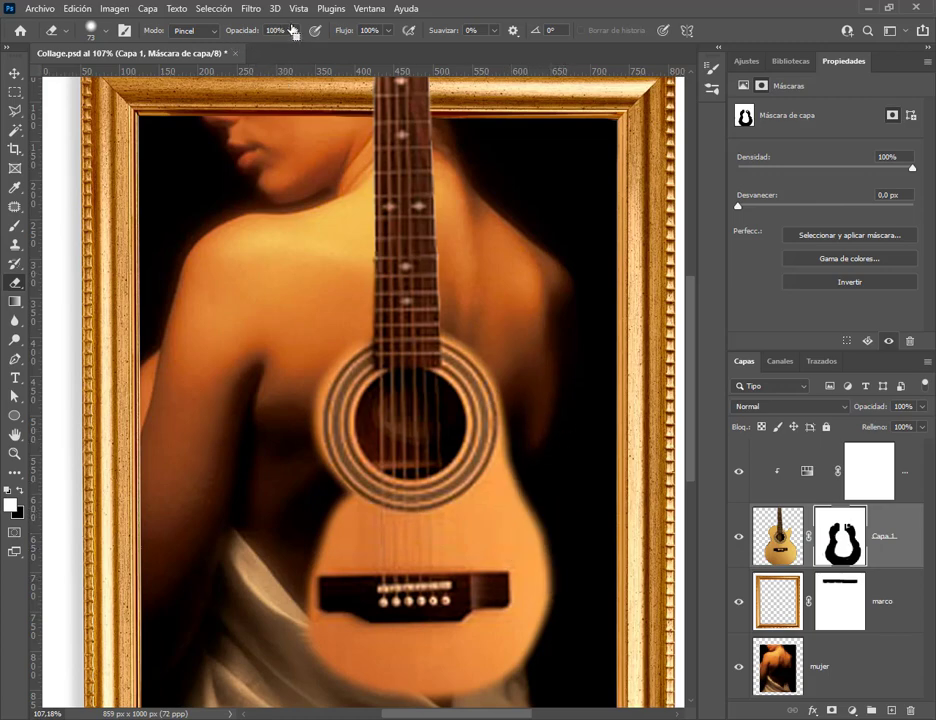
Set the Eraser to 14% opacity, 0% hardness and a size of 101 px
left_click_drag(296, 35, 240, 52)
left_click(108, 37)
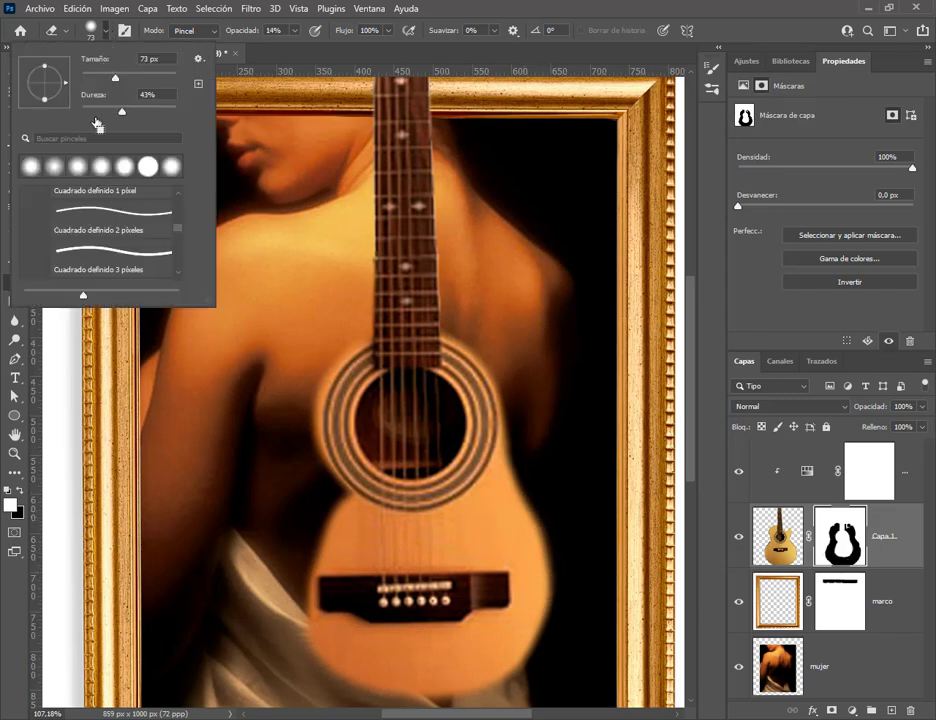
left_click_drag(87, 121, 62, 85)
left_click(492, 12)
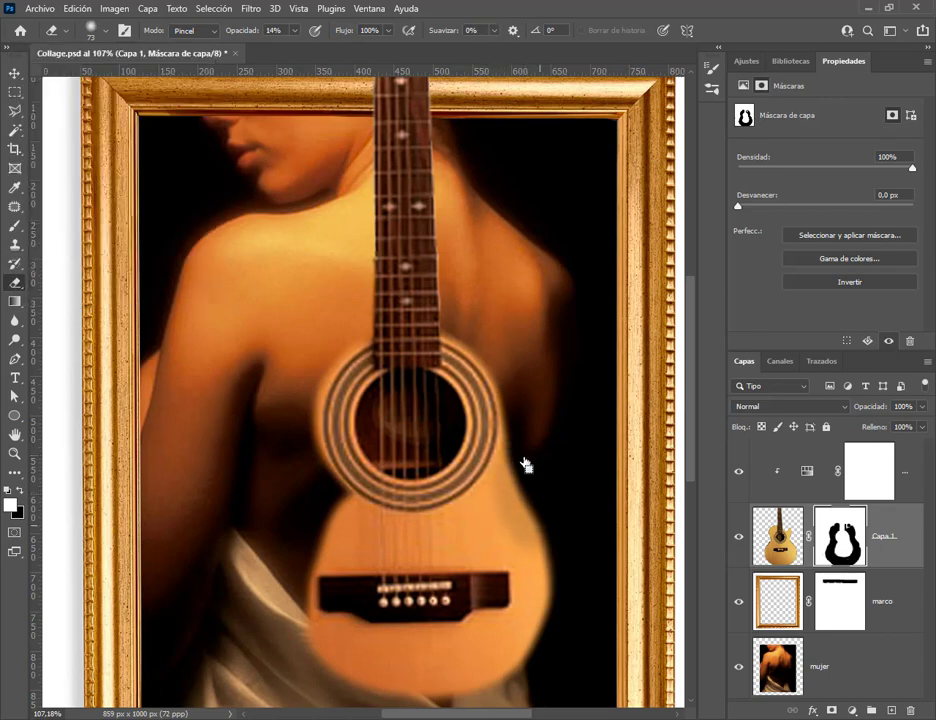
left_click(107, 42)
mouse_move(87, 62)
left_mouse_down()
mouse_move(143, 62)
mouse_move(430, 440)
left_mouse_up()
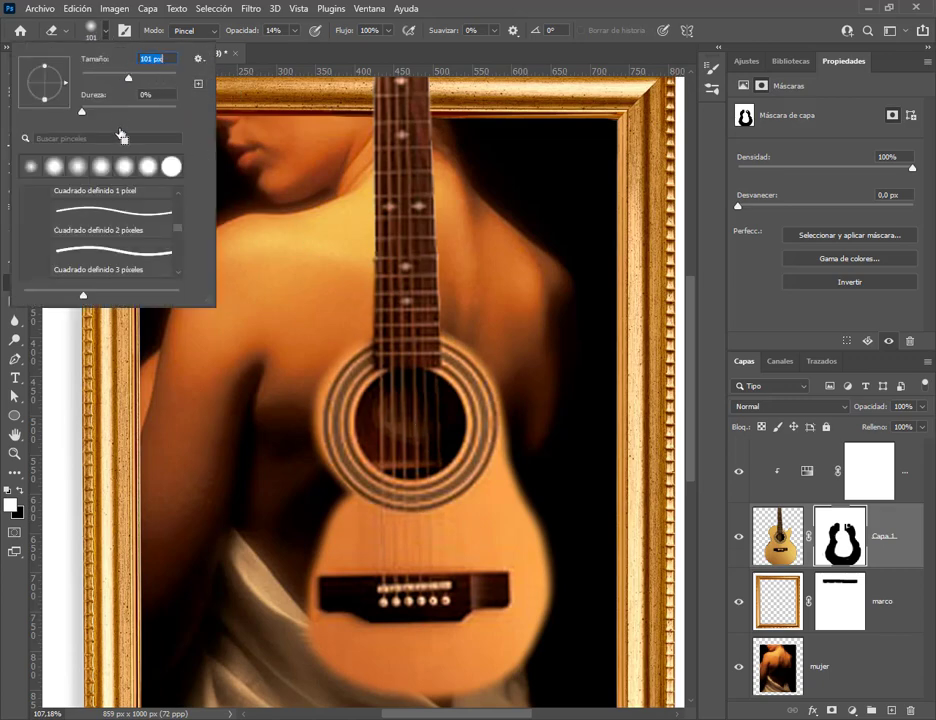
Try a hard-edged Eraser stroke at 14% opacity along the guitar body's right edge, and undo it
left_click(128, 77)
left_click_drag(157, 111, 185, 111)
left_click(527, 506)
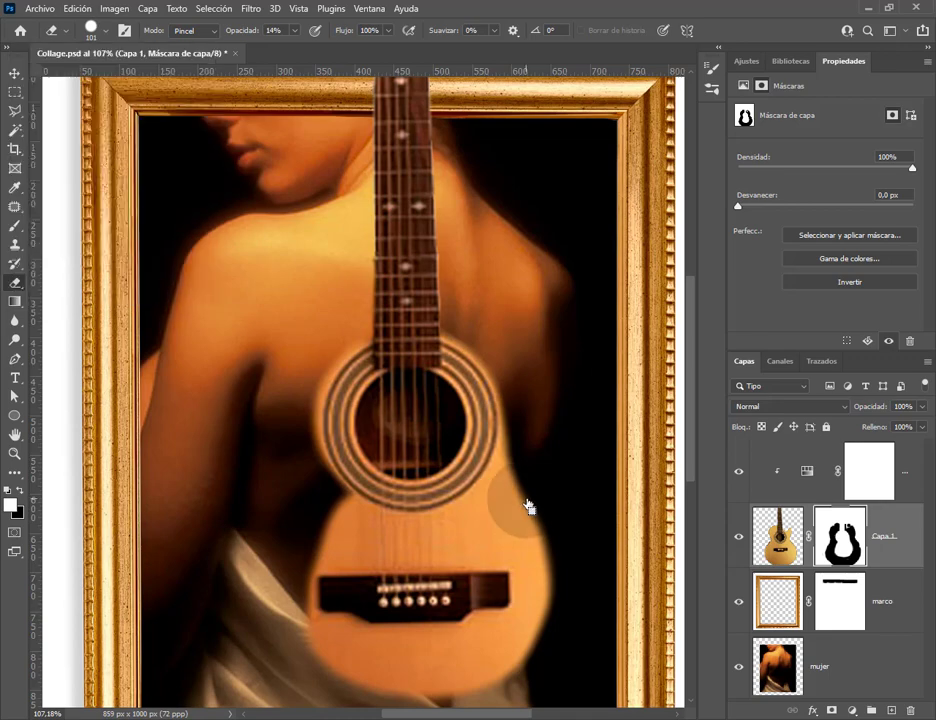
left_click_drag(527, 506, 530, 507)
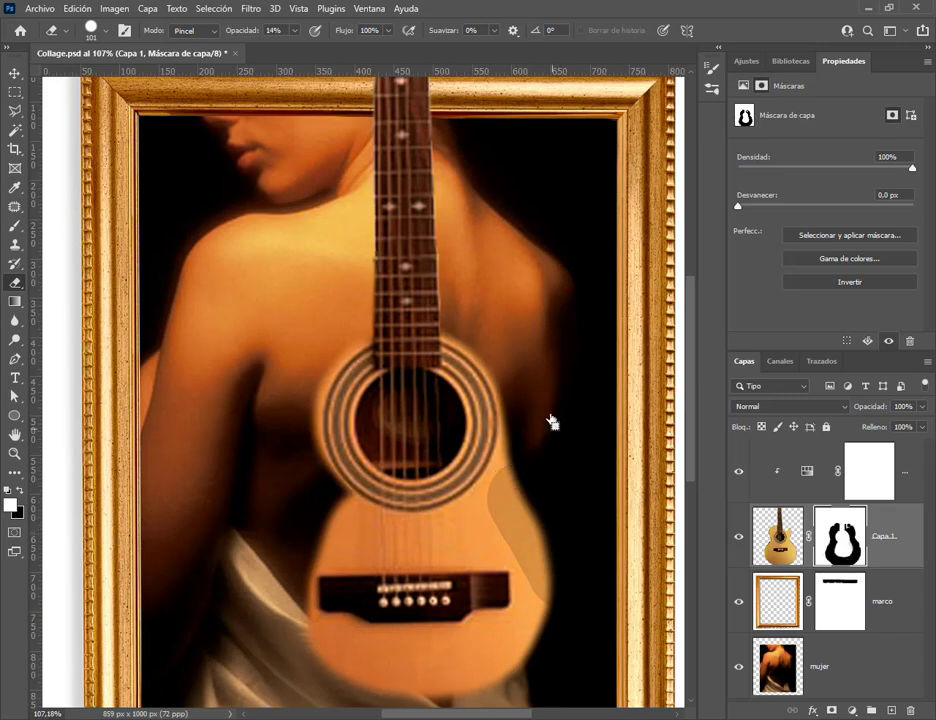
key("ctrl+z")
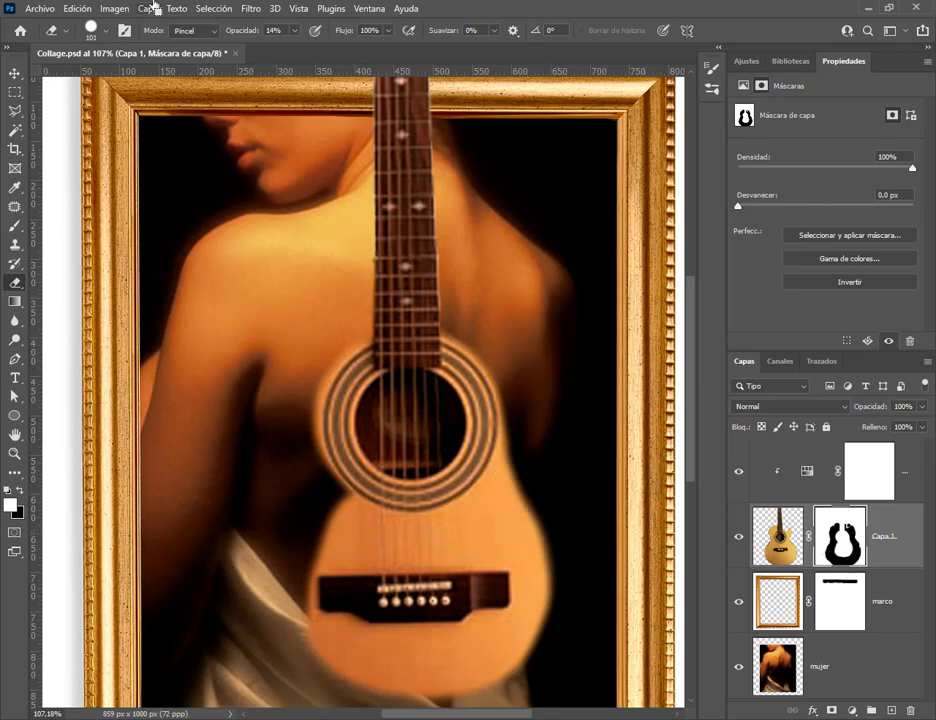
Return the Eraser's hardness to 0% and softly fade the right and lower edges of the guitar body on the mask
left_click(105, 36)
left_click_drag(100, 113, 62, 112)
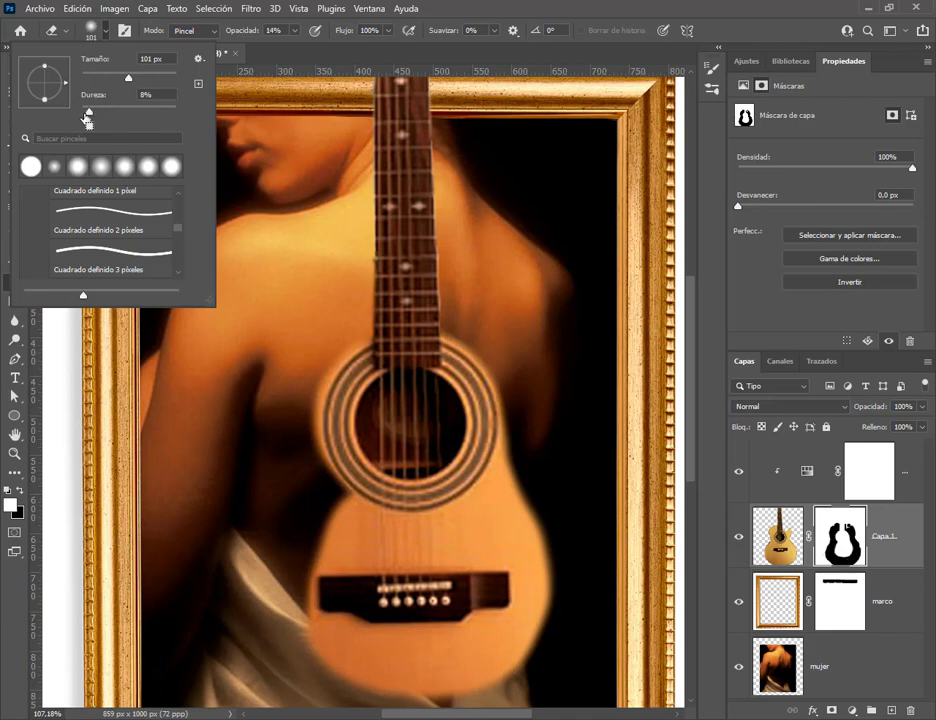
key("Return")
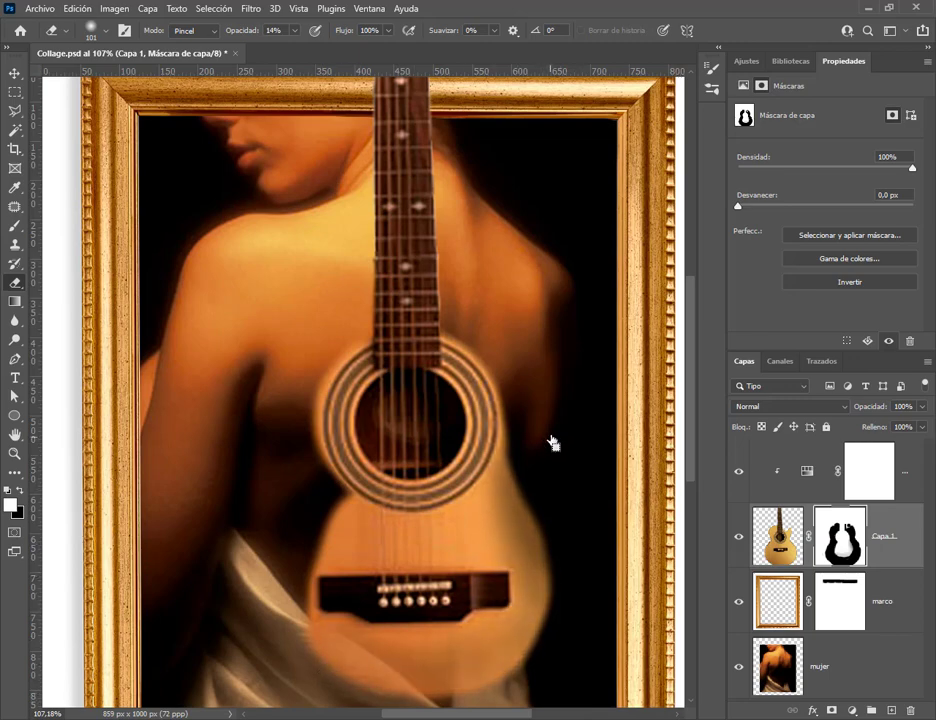
left_click_drag(553, 442, 520, 370)
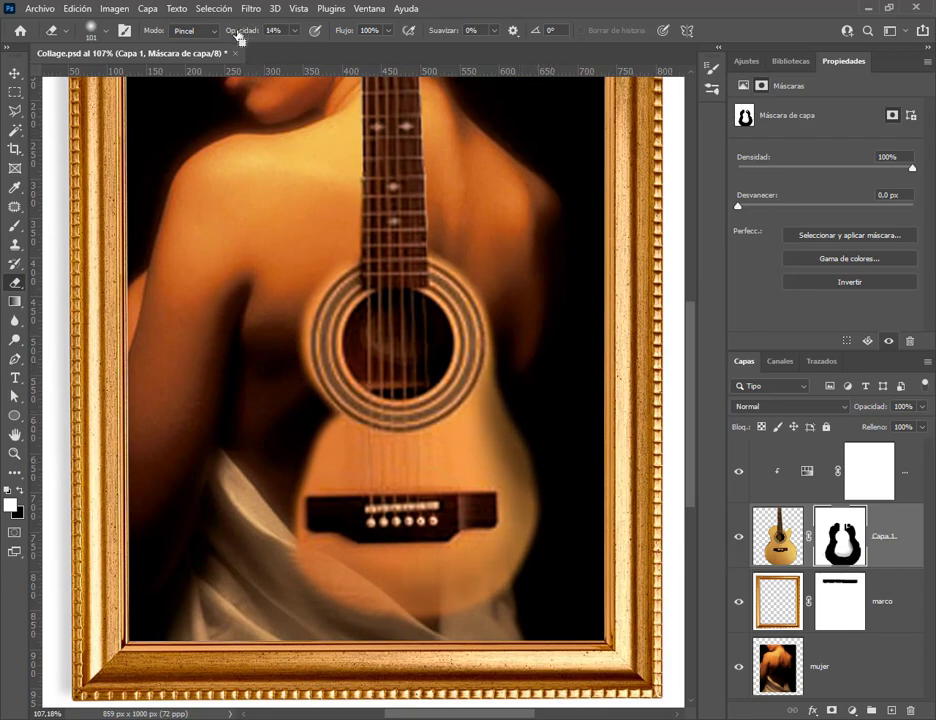
Raise the Eraser to 28% opacity and 159 px, and fade the guitar body's right and lower edges further into the dark background
left_click_drag(238, 36, 244, 35)
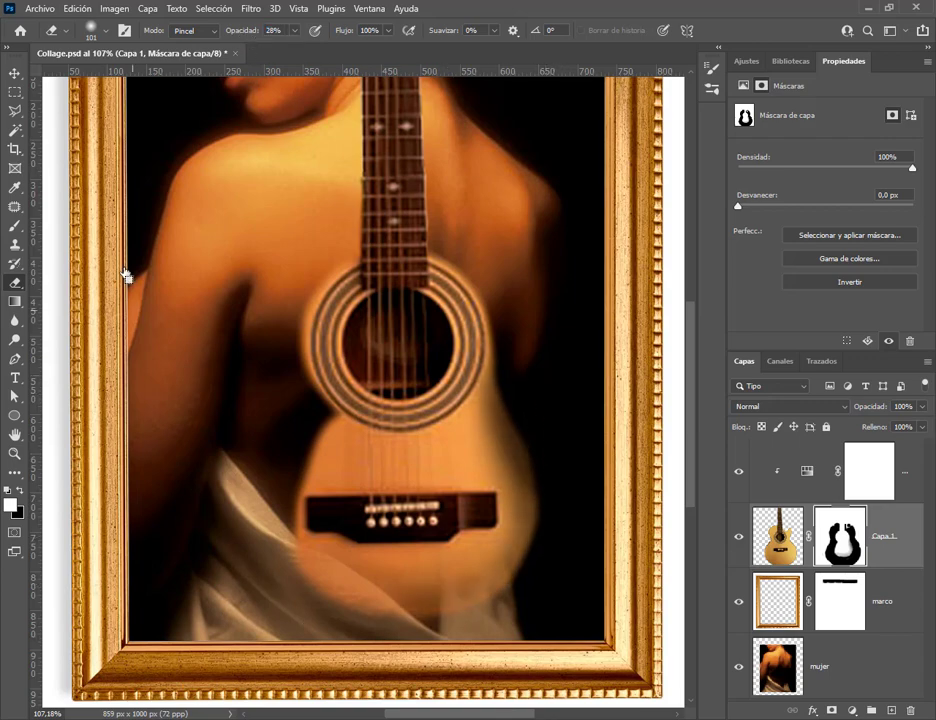
left_click(106, 33)
left_click_drag(134, 79, 143, 78)
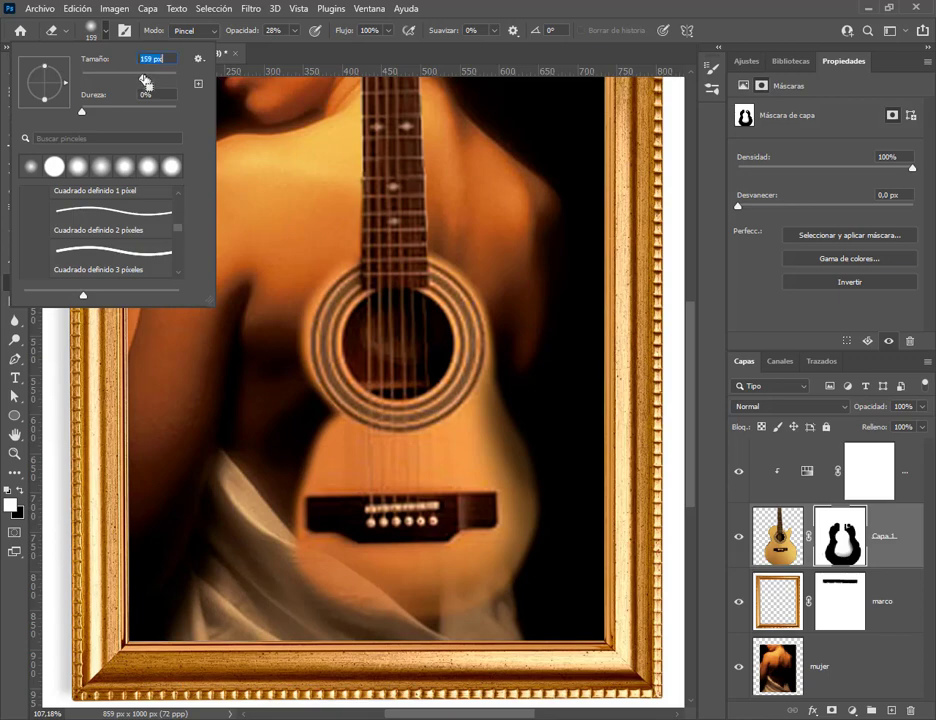
left_click(576, 469)
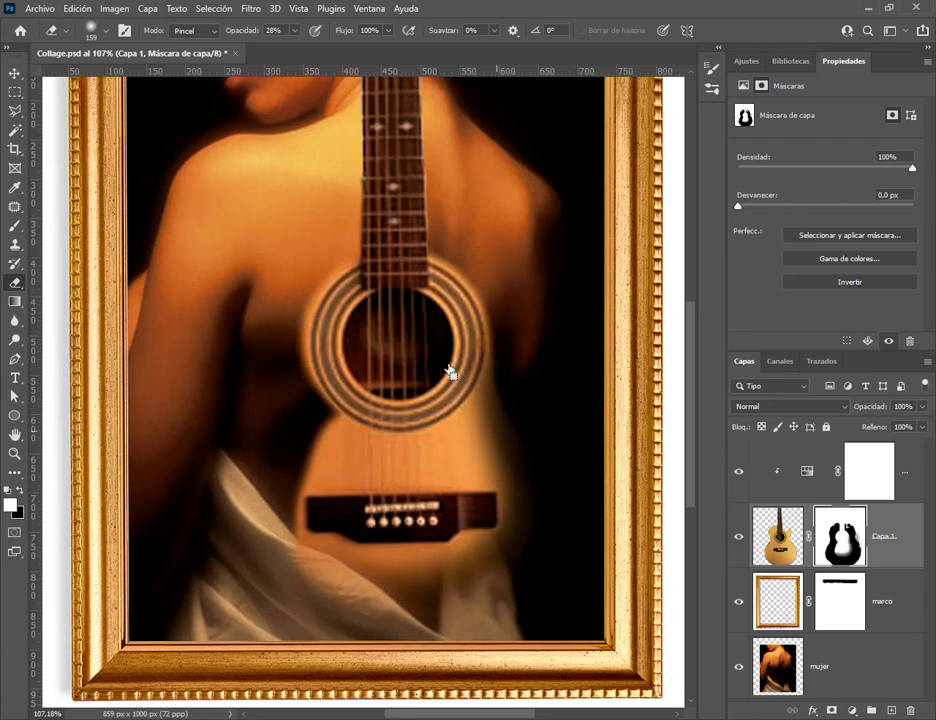
Reduce the Eraser to 84 px and 14% opacity, and fade the remaining guitar wood around the soundhole and bridge into the back
left_click(90, 28)
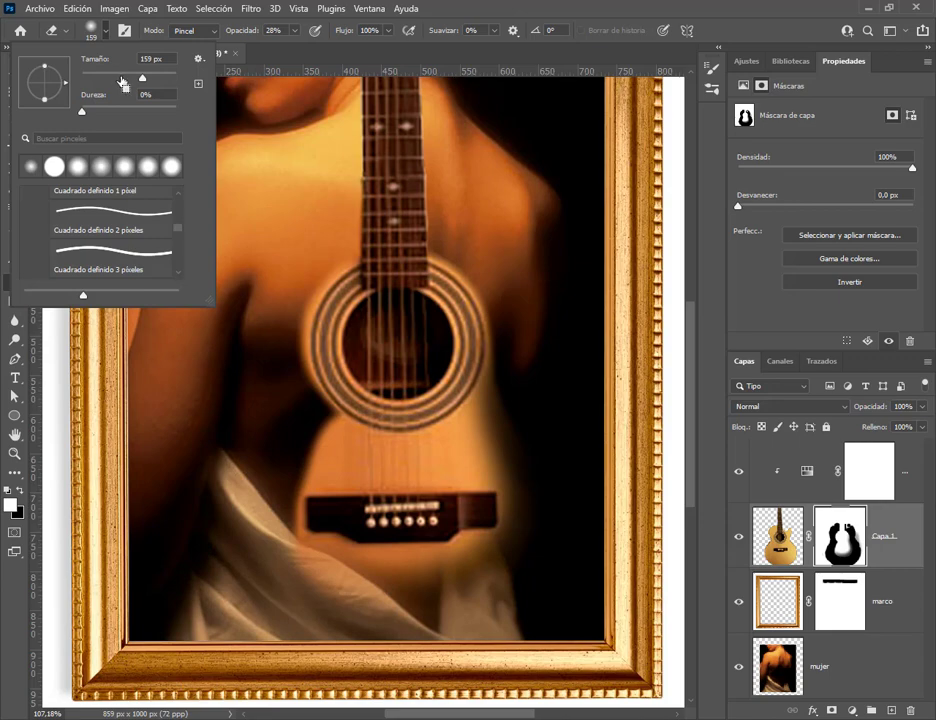
left_click_drag(122, 83, 112, 77)
left_click(294, 30)
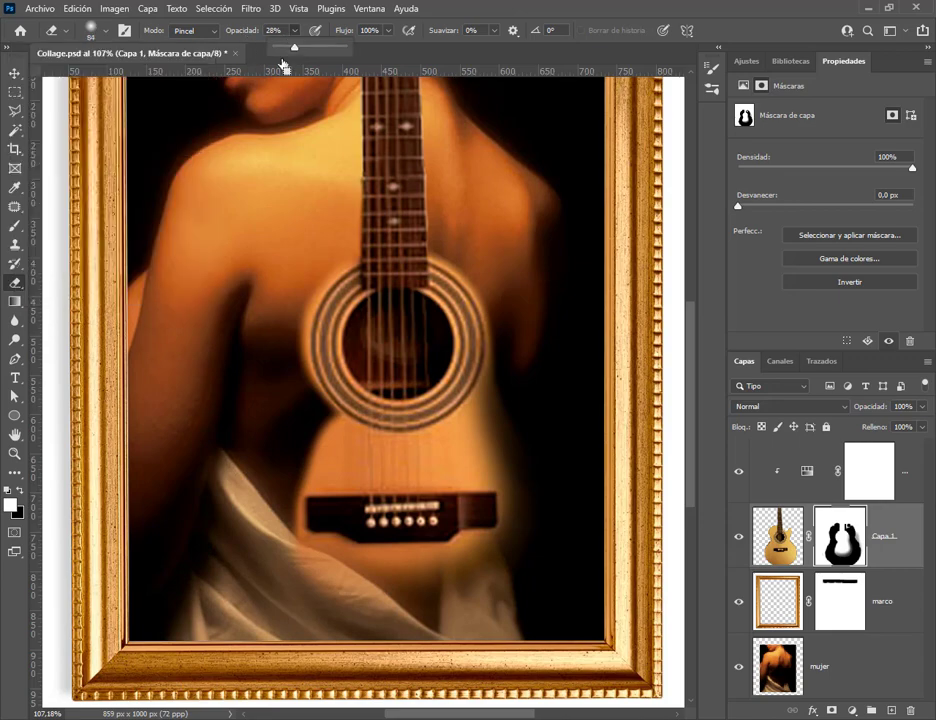
left_click_drag(289, 50, 281, 50)
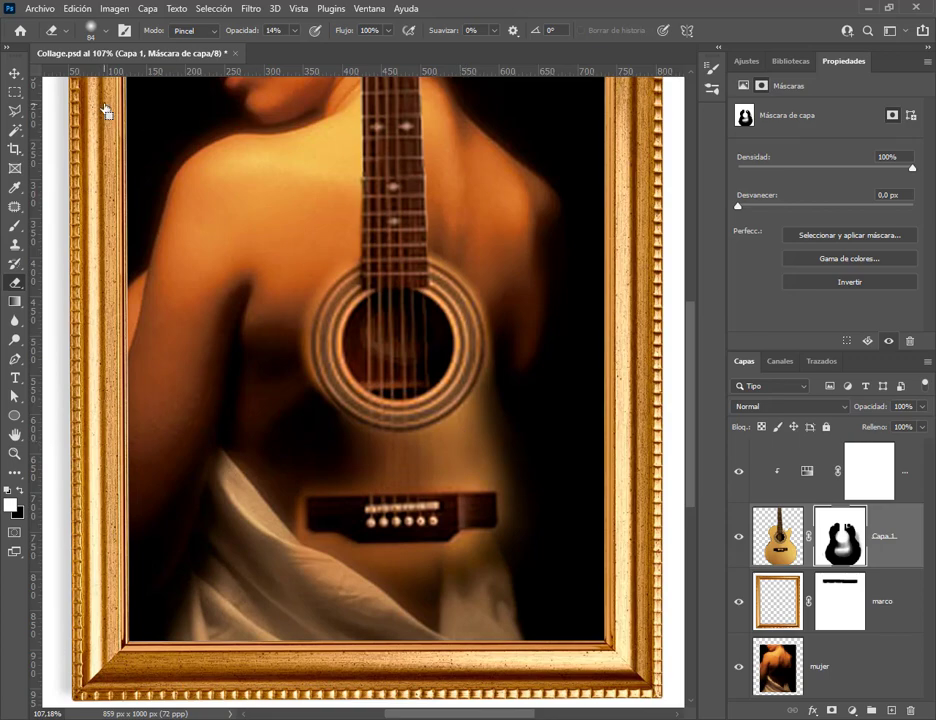
Save Collage.psd with the softly masked guitar
left_click(40, 8)
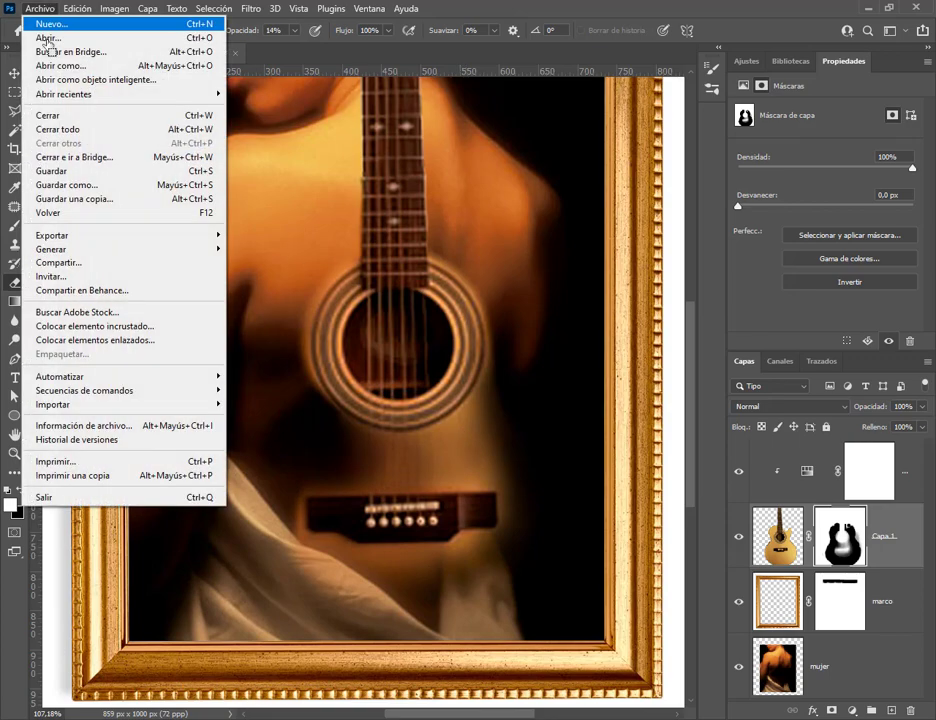
left_click(54, 174)
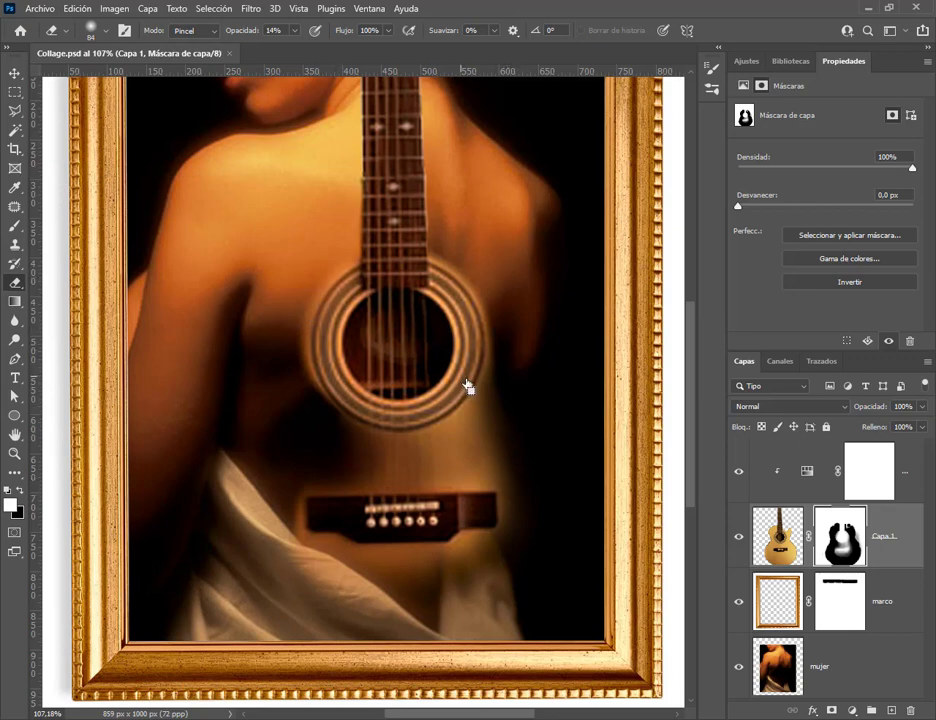
scroll(467, 386, "up", 2)
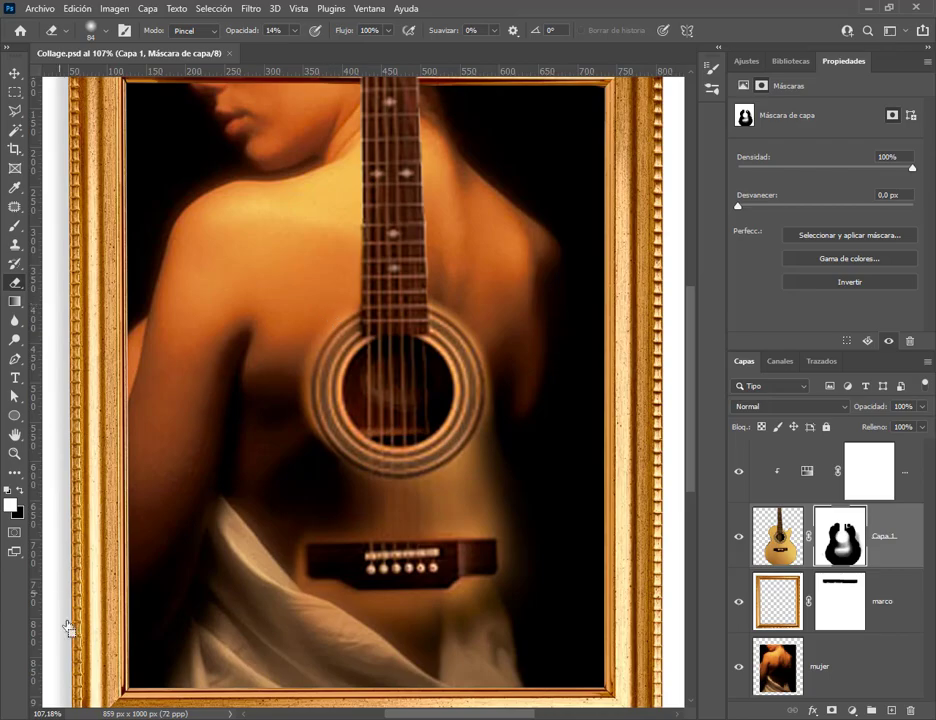
Open the pocket watch image 04.JPG as a separate document
key("alt+Tab")
left_click_drag(478, 165, 326, 63)
left_click(573, 316)
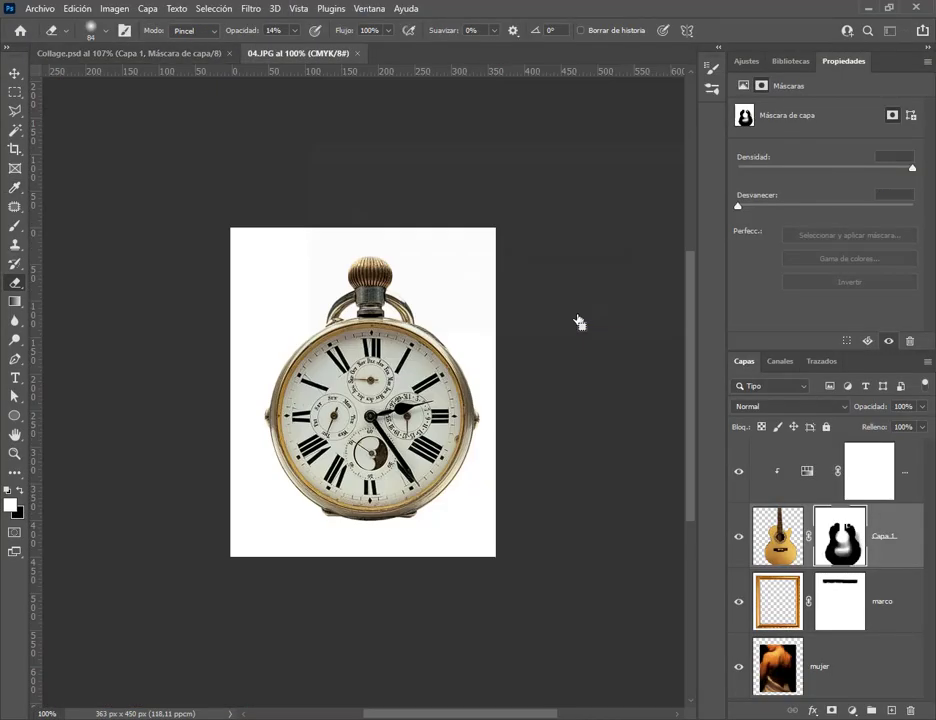
Try to move the locked watch image, and unlock its Fondo layer
left_click(14, 71)
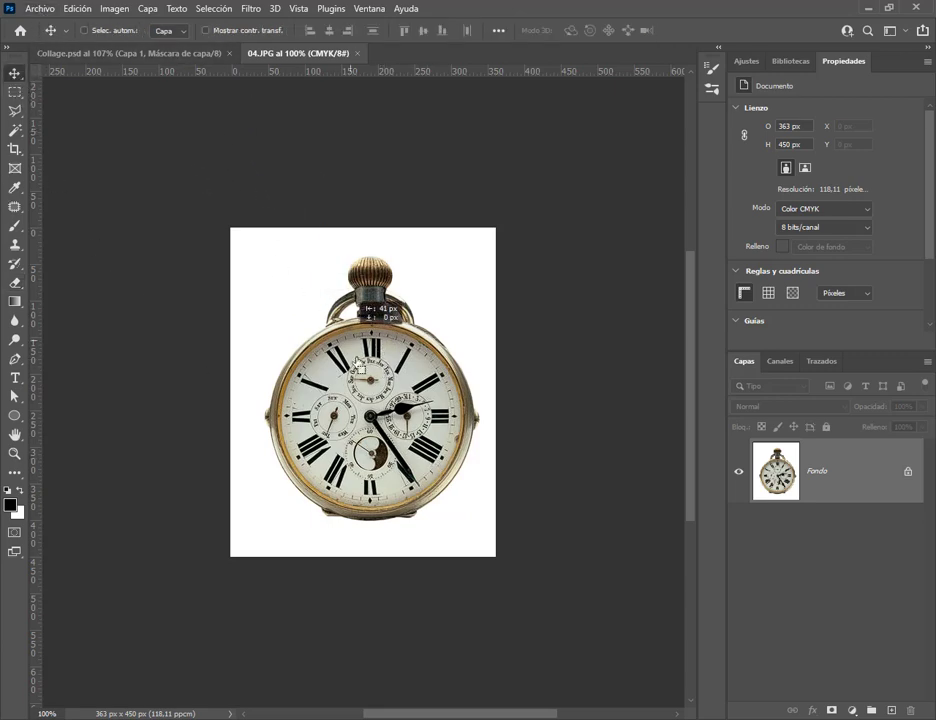
left_click_drag(389, 318, 390, 342)
left_click(647, 310)
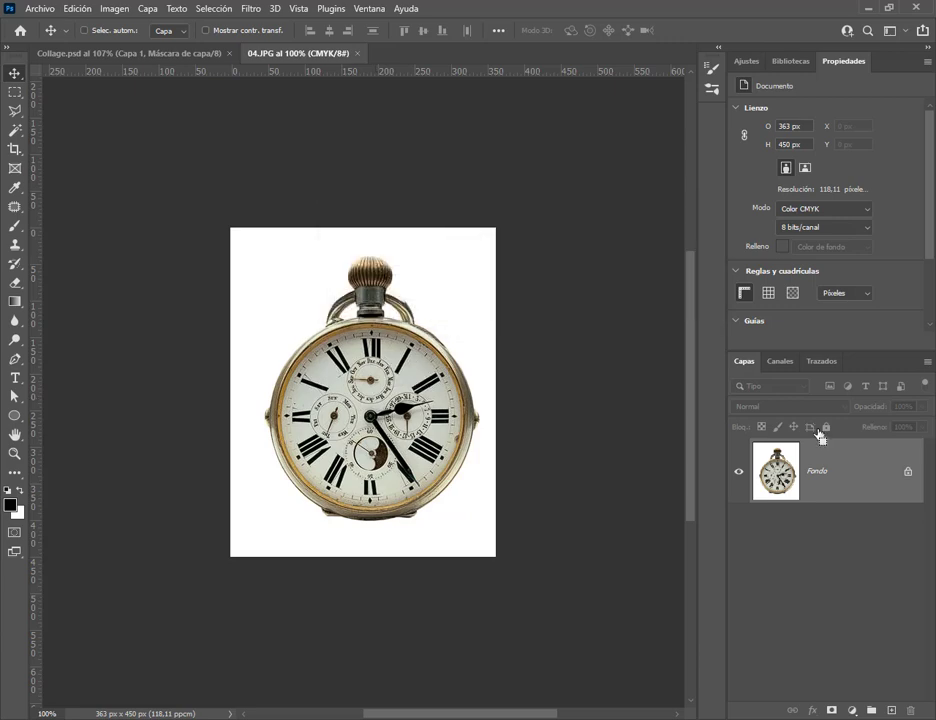
left_click(908, 474)
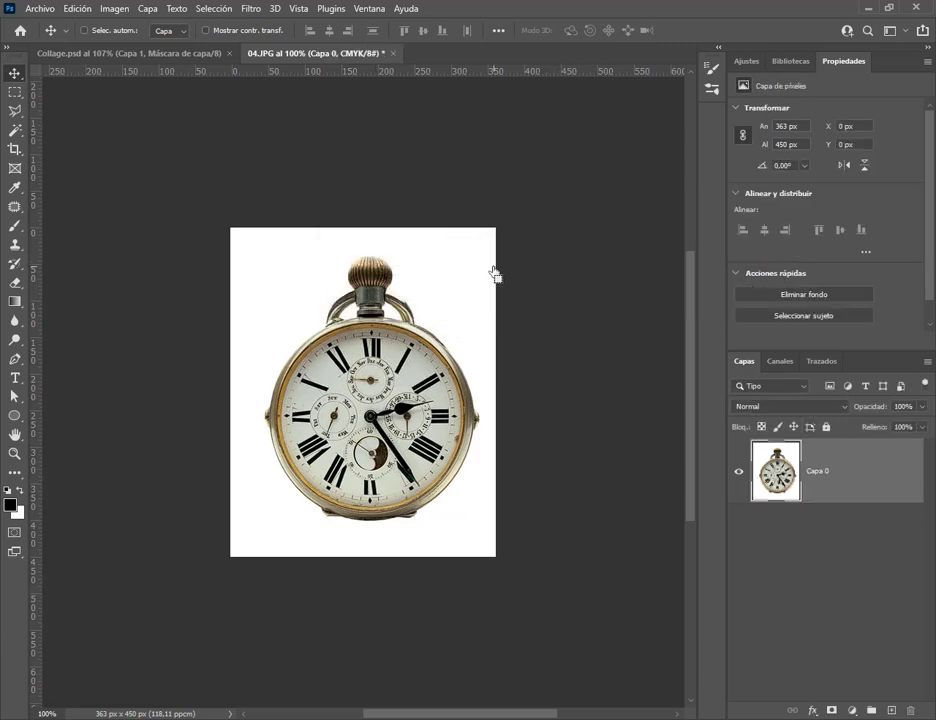
Delete the white background around the watch with the Magic Wand at tolerance 45, and deselect
left_click(14, 130)
left_click(474, 278)
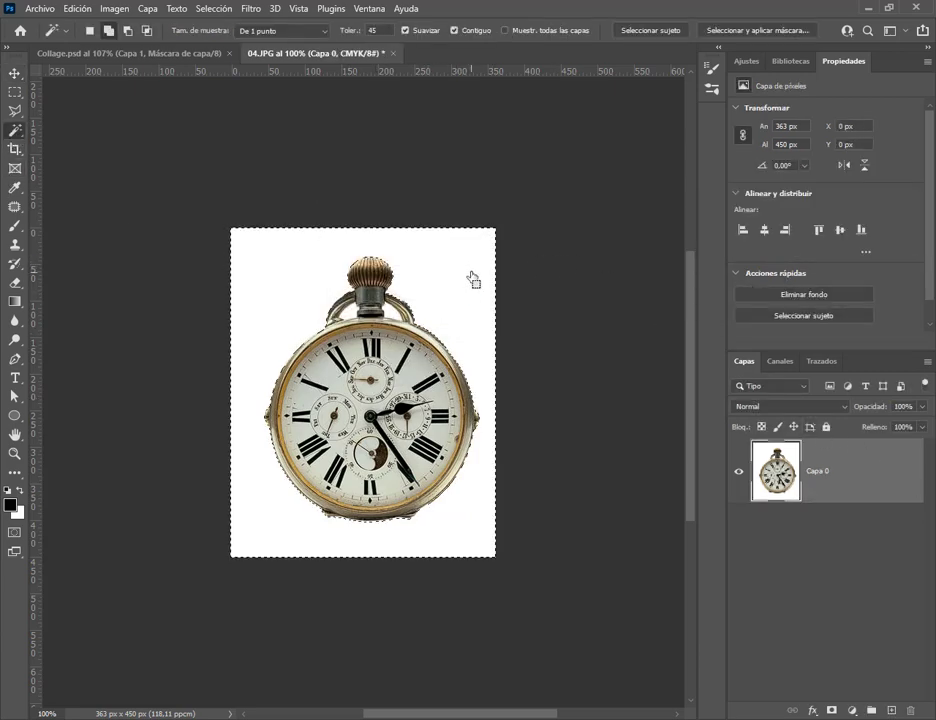
key("Delete")
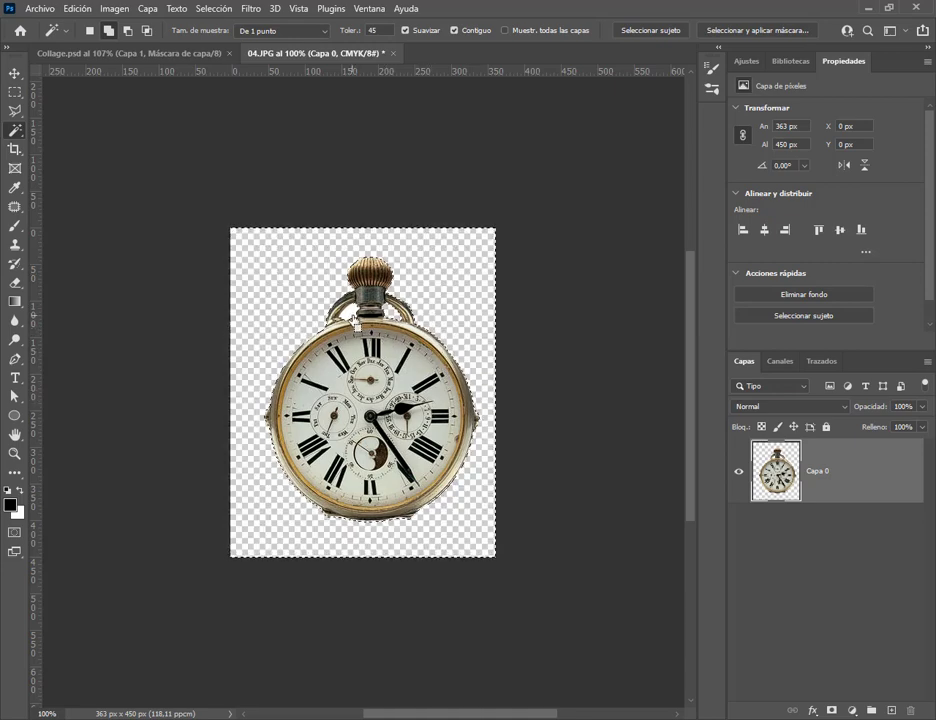
left_click(213, 8)
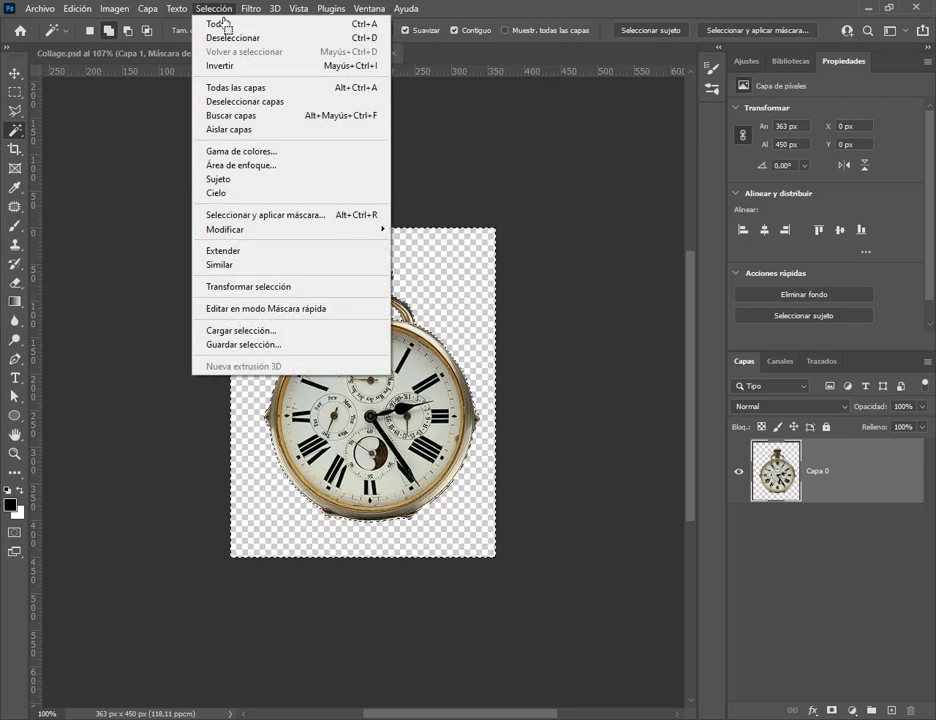
left_click(227, 44)
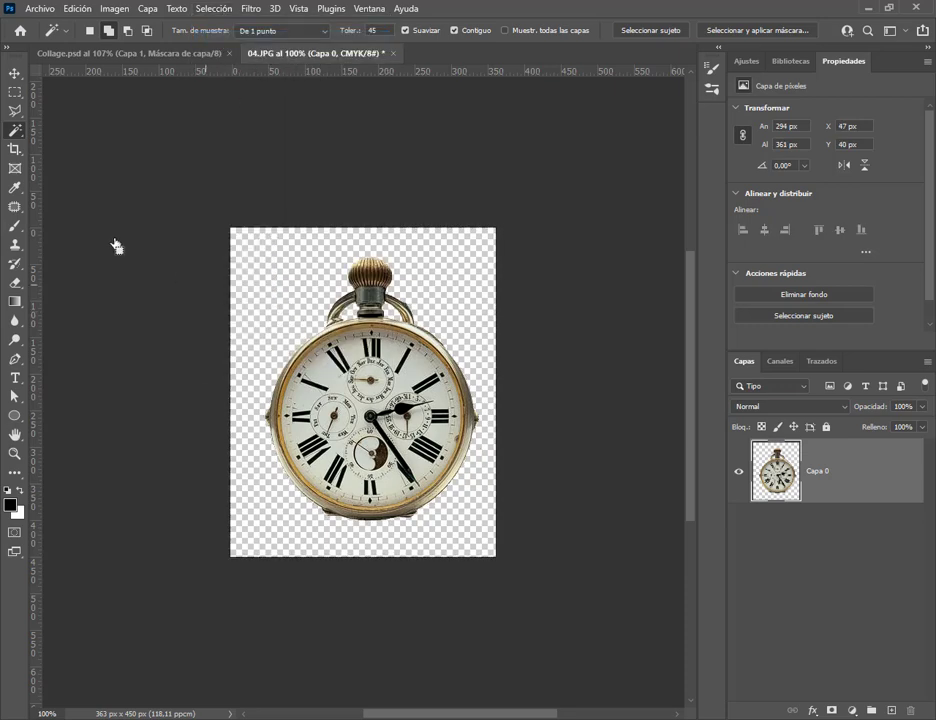
Copy the cut-out watch into Collage.psd directly above the guitar layer, and close 04.JPG without saving
left_click(15, 73)
left_click_drag(379, 398, 348, 355)
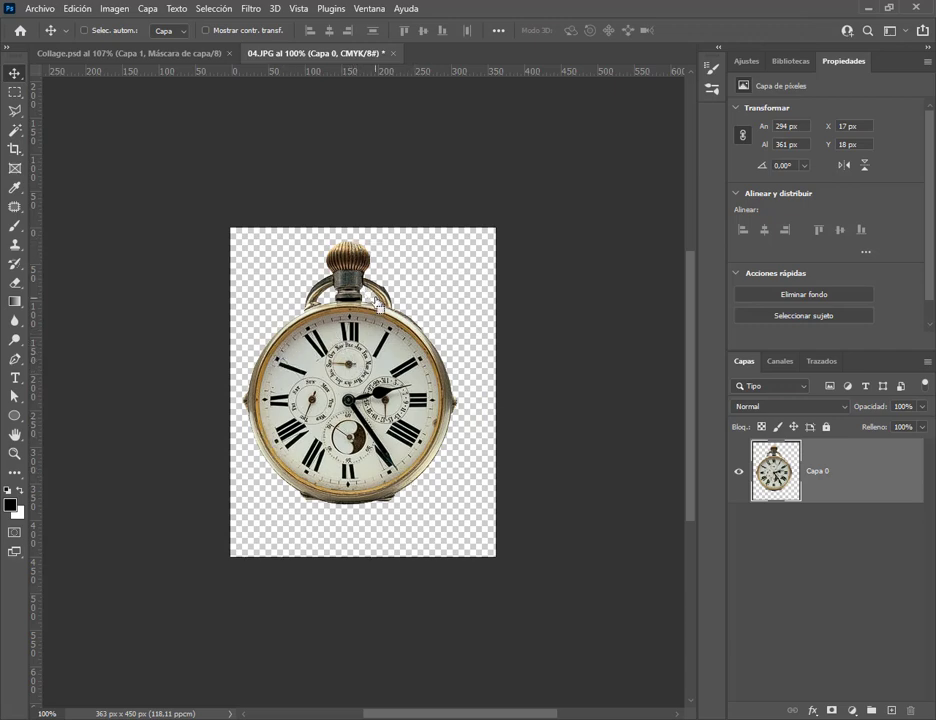
left_click_drag(375, 313, 447, 407)
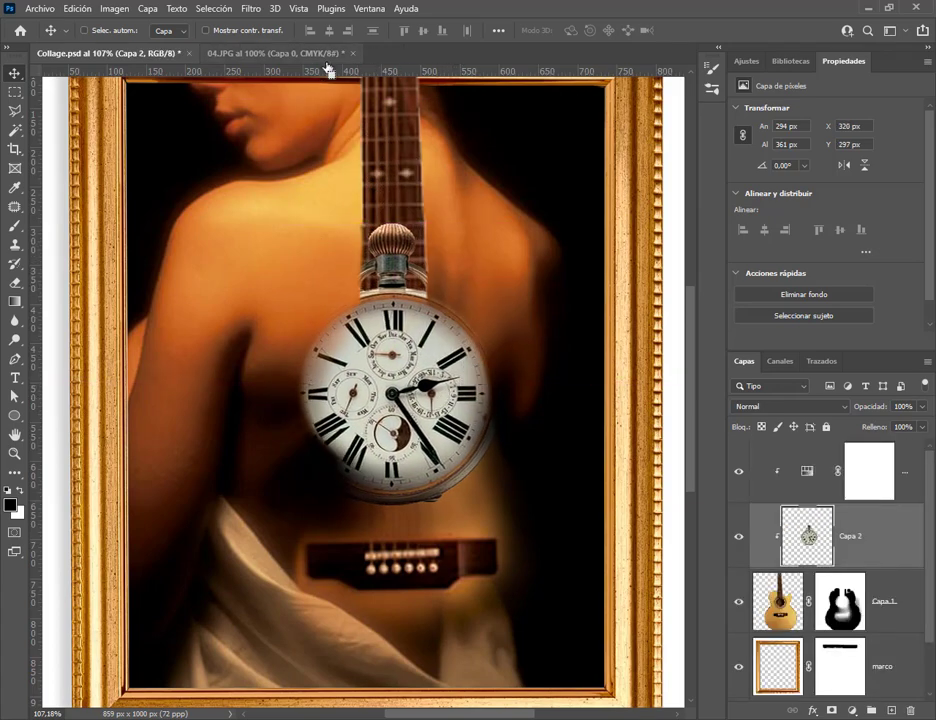
left_click(355, 54)
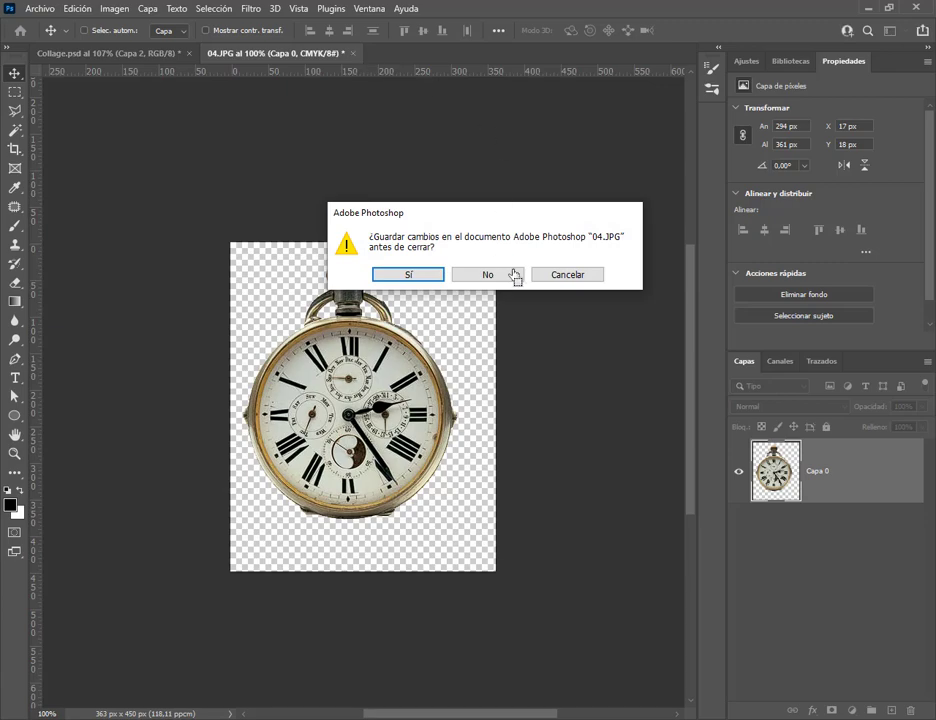
left_click(488, 274)
Position the watch over the guitar's soundhole at about X 322 px, Y 297 px, and hide its layer
left_click_drag(406, 400, 429, 397)
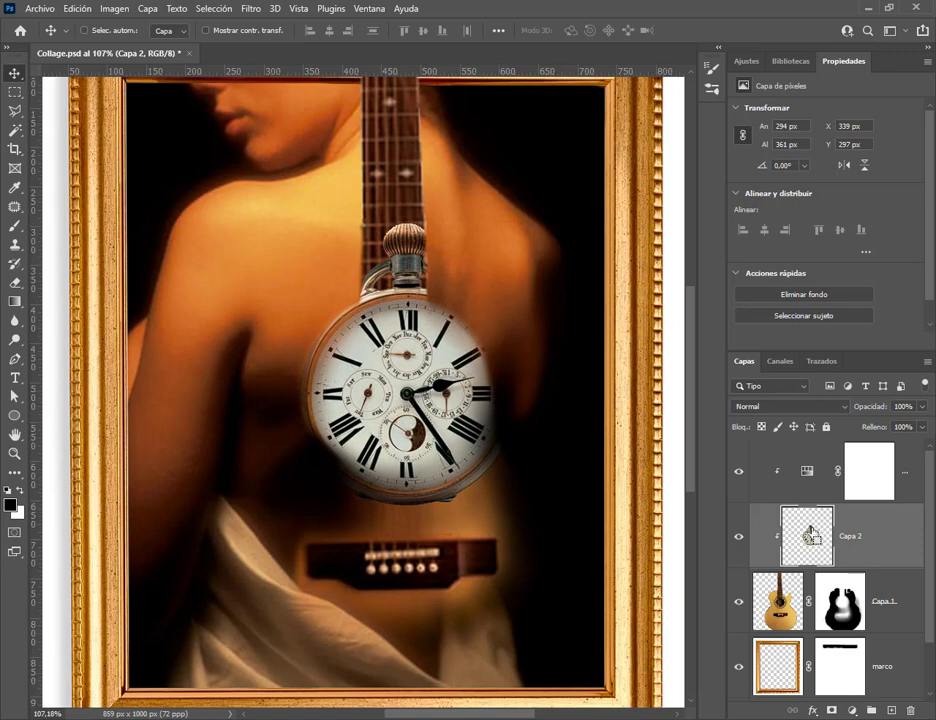
left_click_drag(455, 424, 445, 398)
left_click(739, 537)
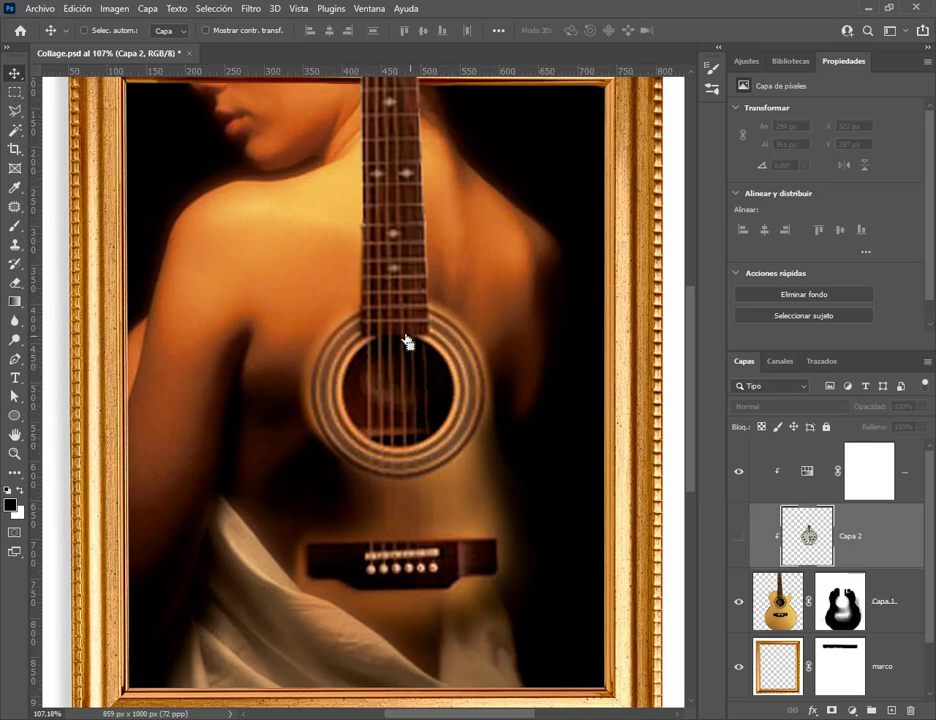
left_click(739, 537)
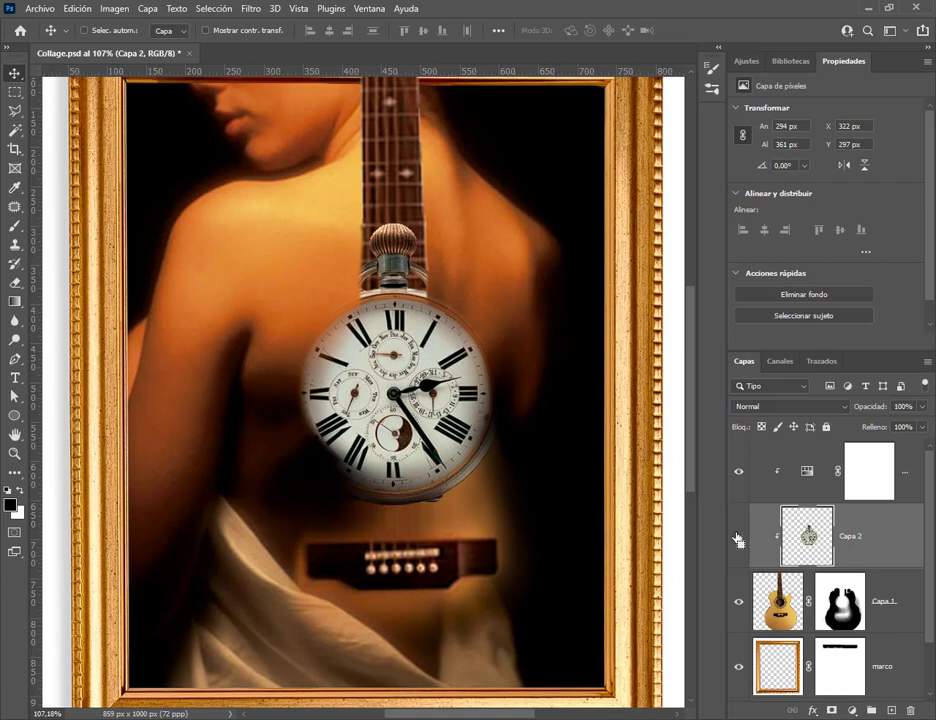
left_click(739, 538)
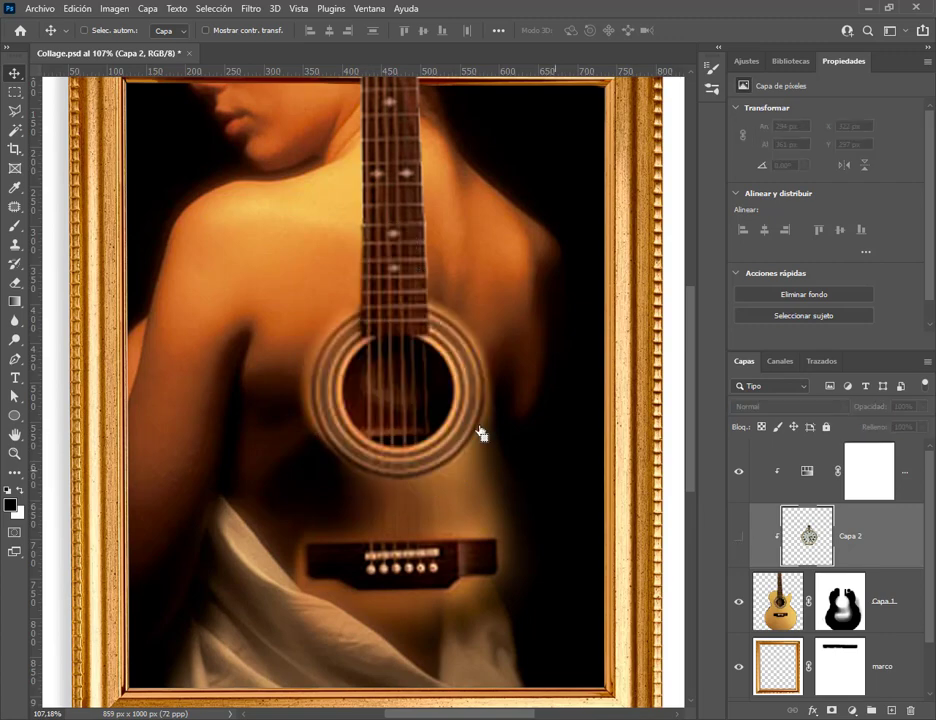
Make an elliptical selection around the guitar's soundhole opening, align it with the rim, and commit Transform Selection at 100%
left_click(15, 93)
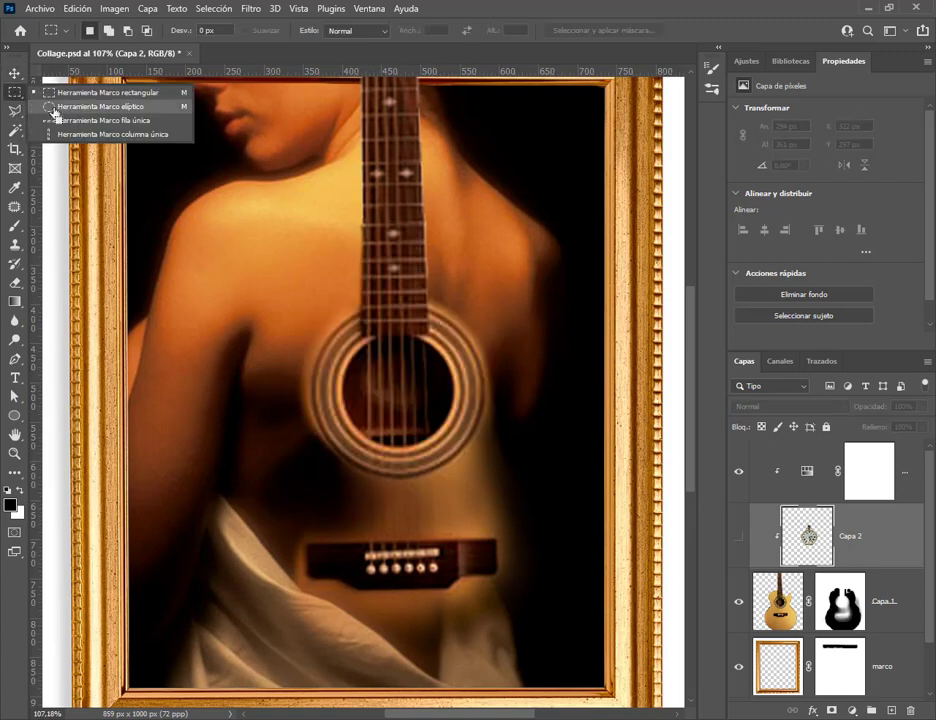
left_click(52, 106)
left_click_drag(347, 343, 455, 447)
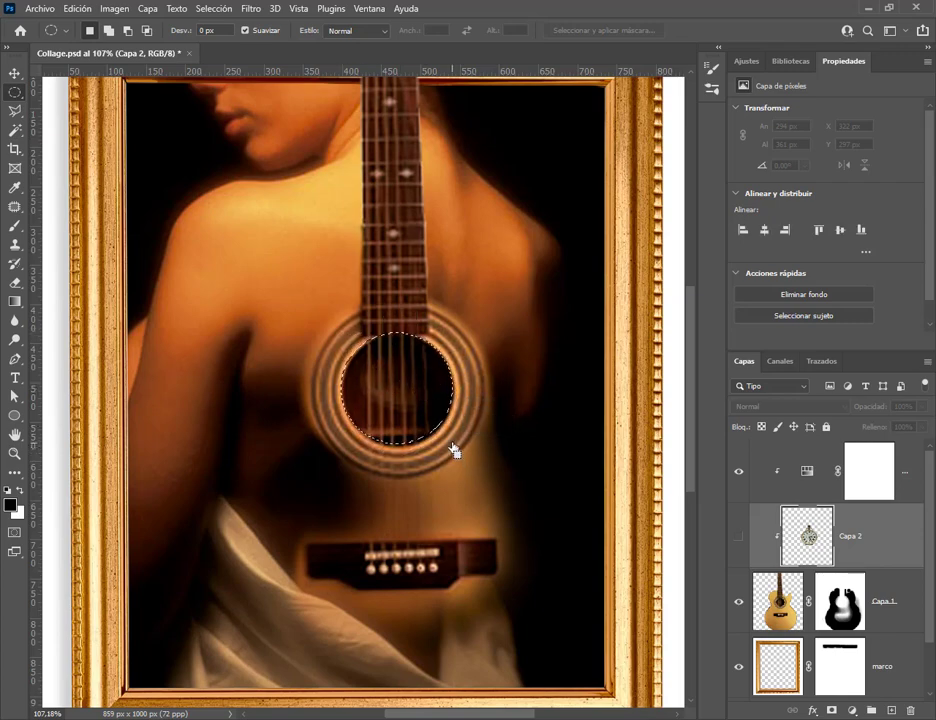
left_click_drag(428, 372, 428, 376)
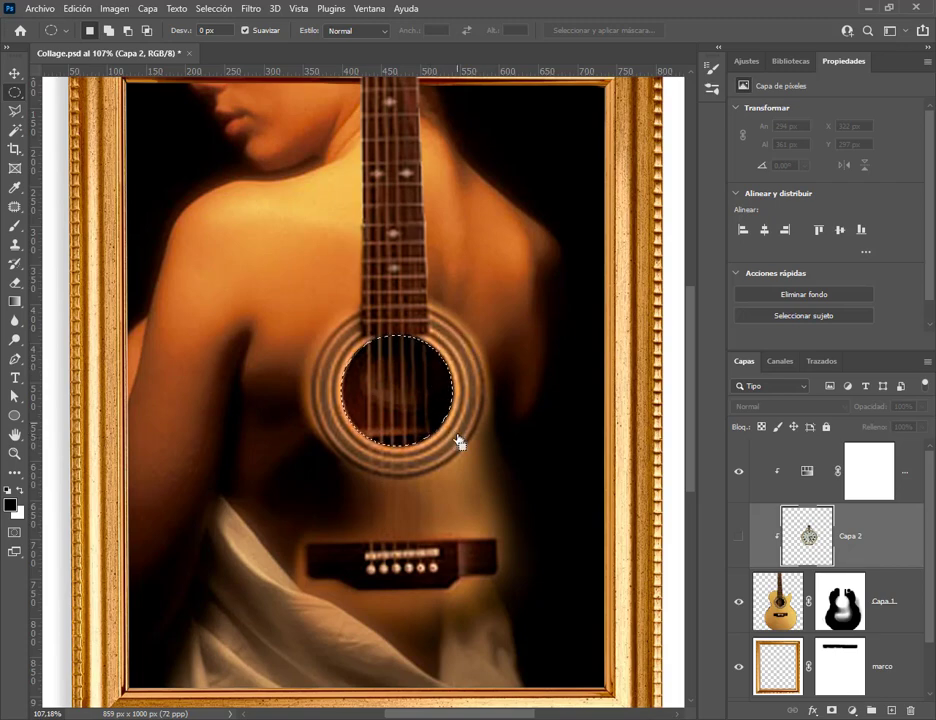
left_click_drag(384, 421, 391, 414)
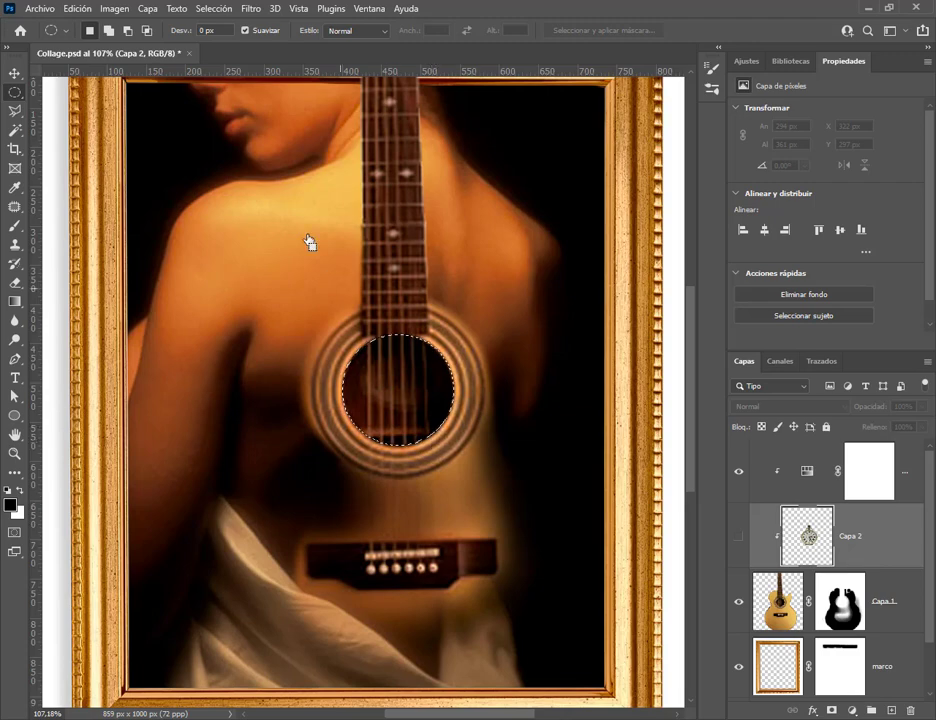
left_click(216, 9)
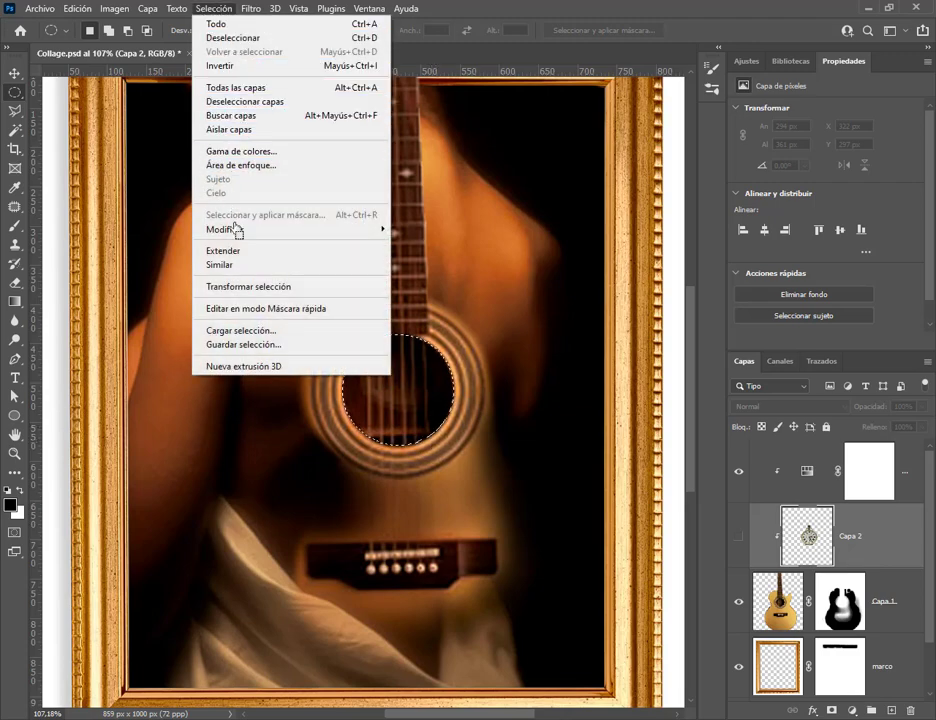
left_click(292, 287)
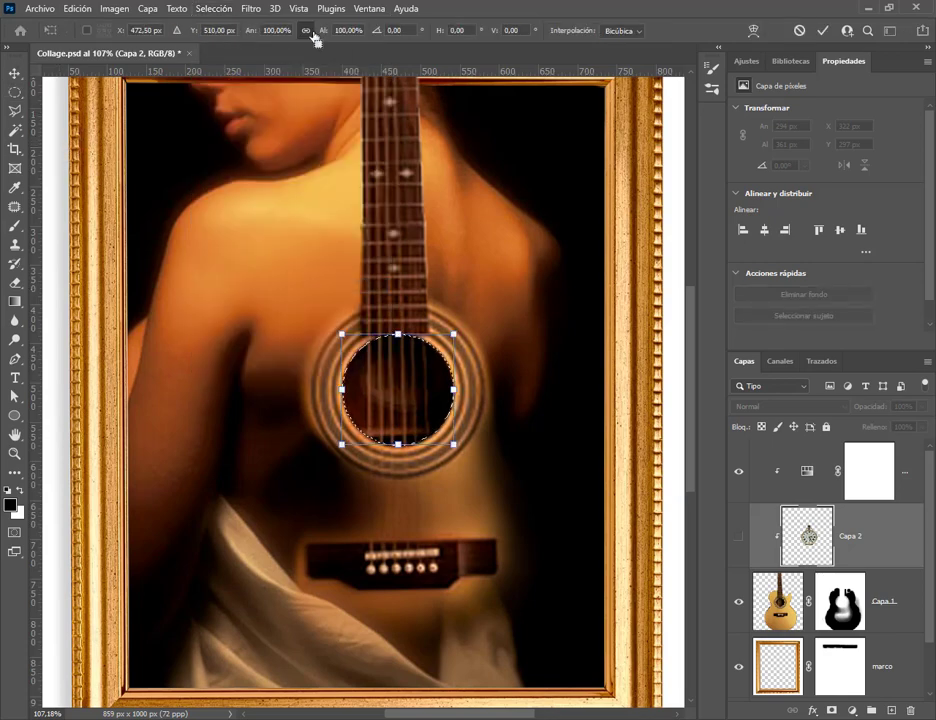
key("Return")
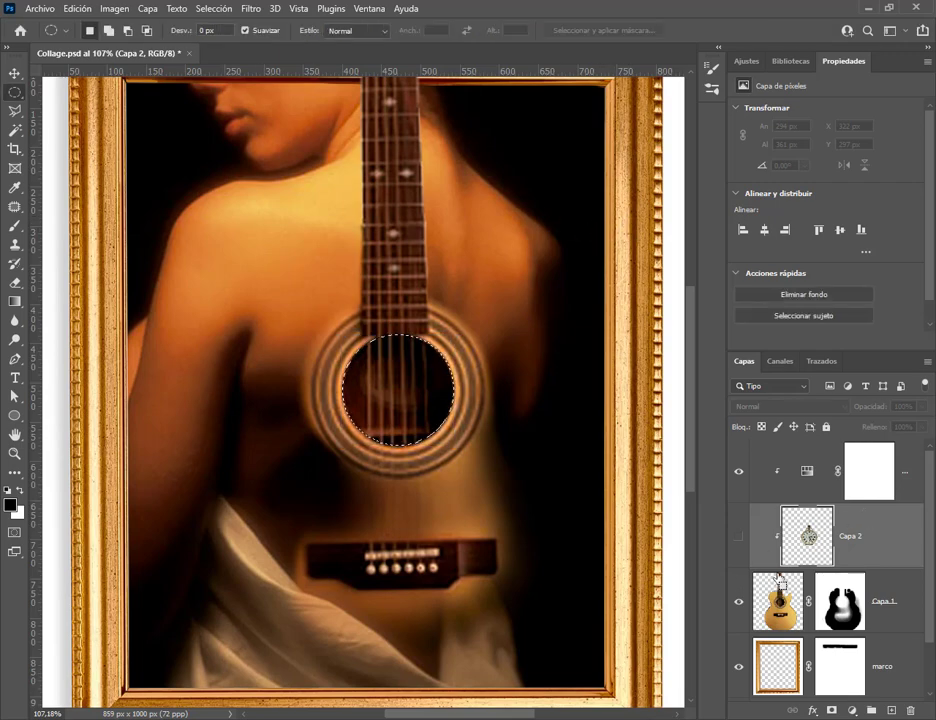
Show the watch layer again and place an elliptical selection about 167 × 217 px over the centre of its dial
left_click(740, 540)
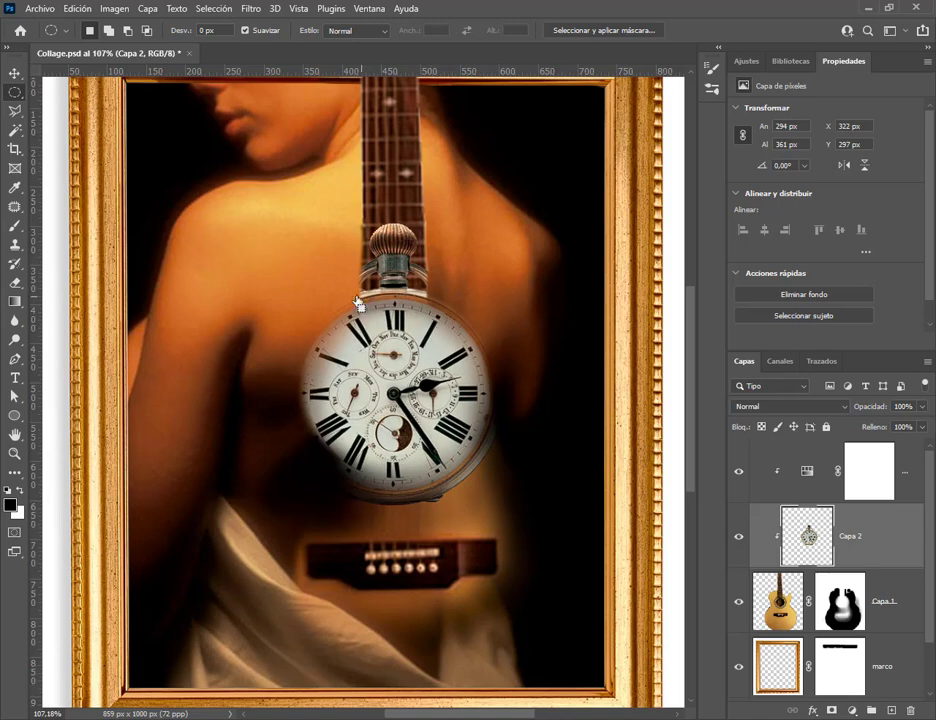
left_click_drag(347, 278, 391, 378)
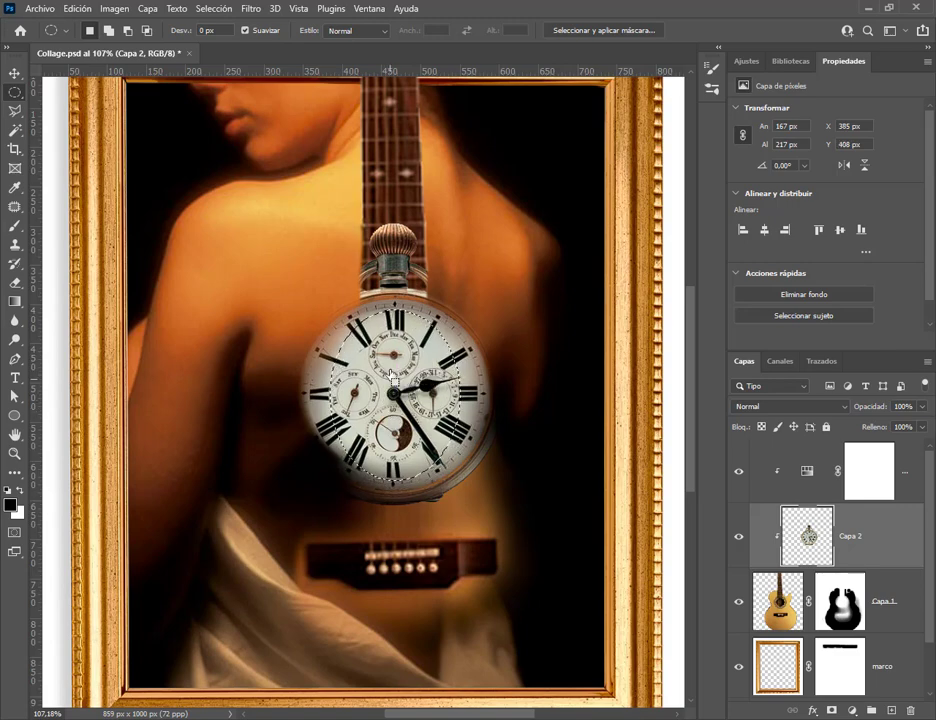
Try to scale and move the selected part of the dial with Free Transform, and discard the changes
left_click(83, 9)
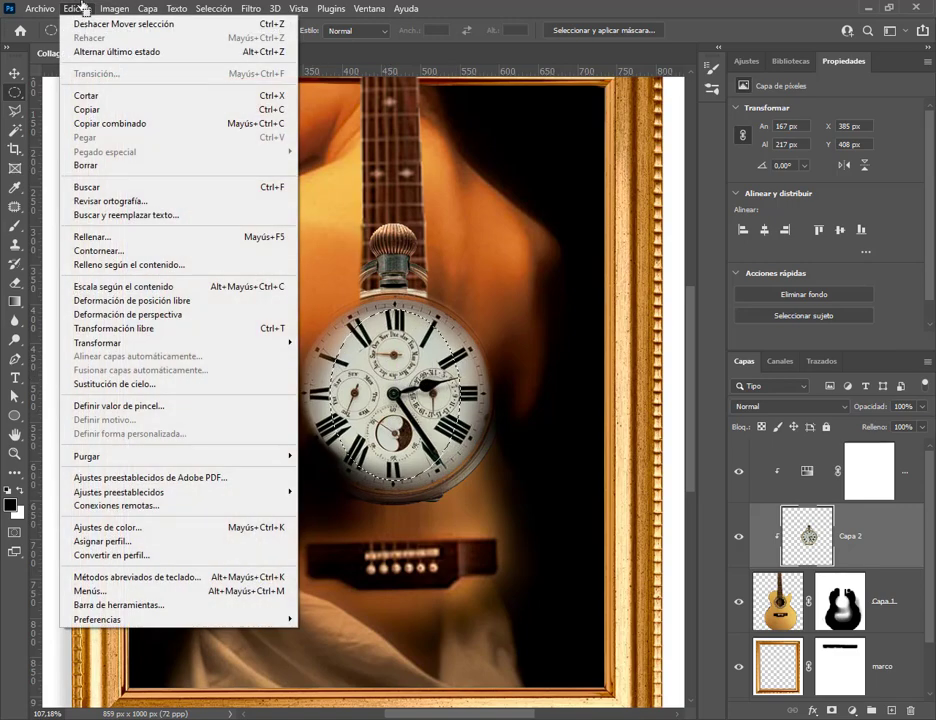
left_click(139, 329)
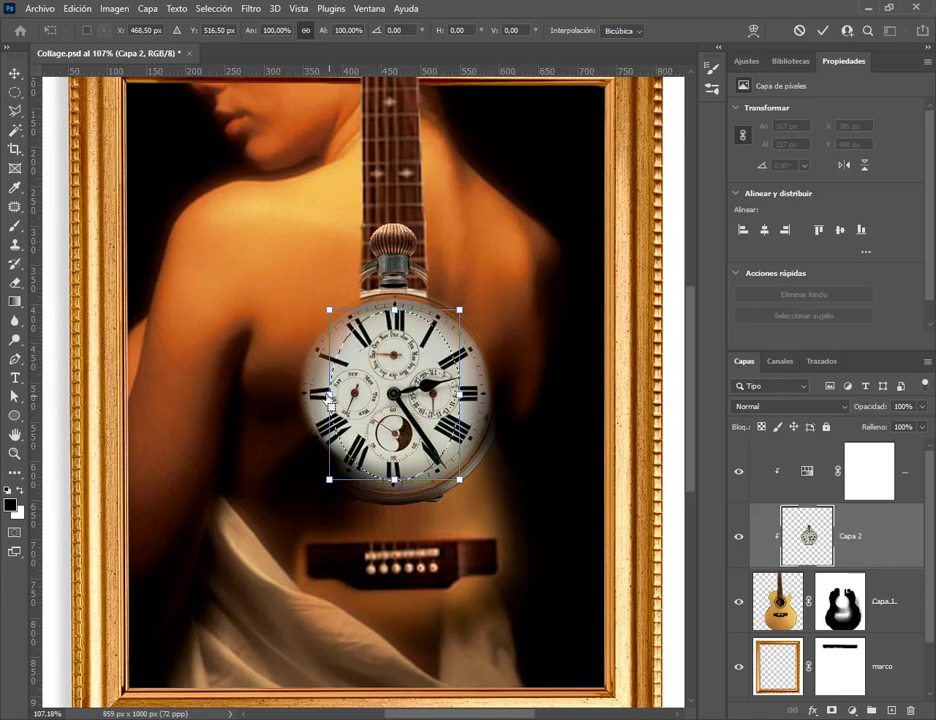
left_click_drag(330, 400, 274, 392)
left_click_drag(385, 406, 456, 502)
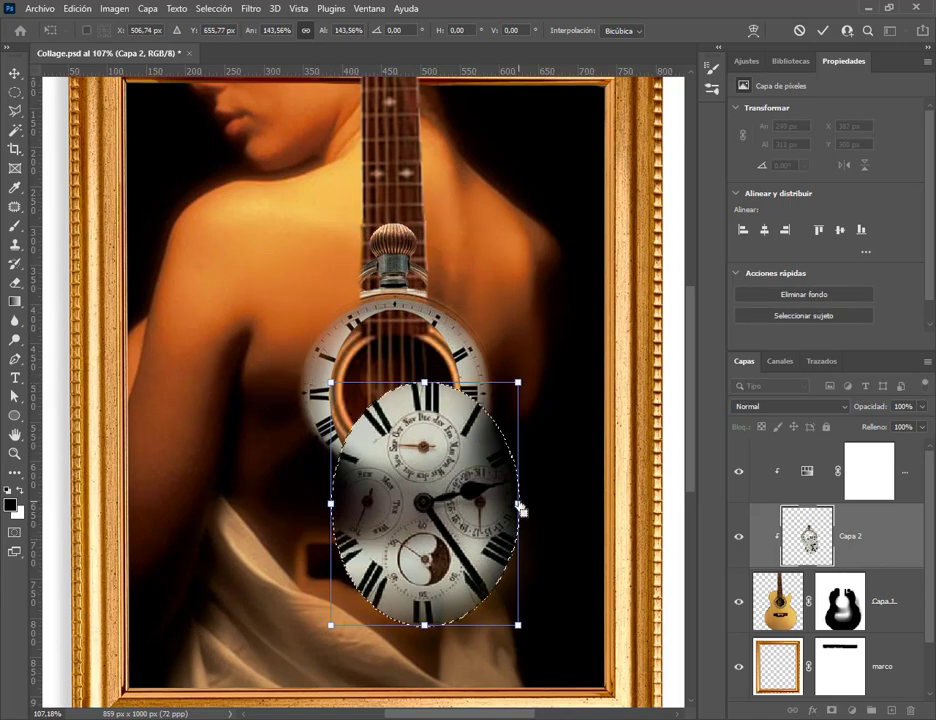
left_click_drag(520, 508, 577, 506)
left_click_drag(454, 345, 453, 418)
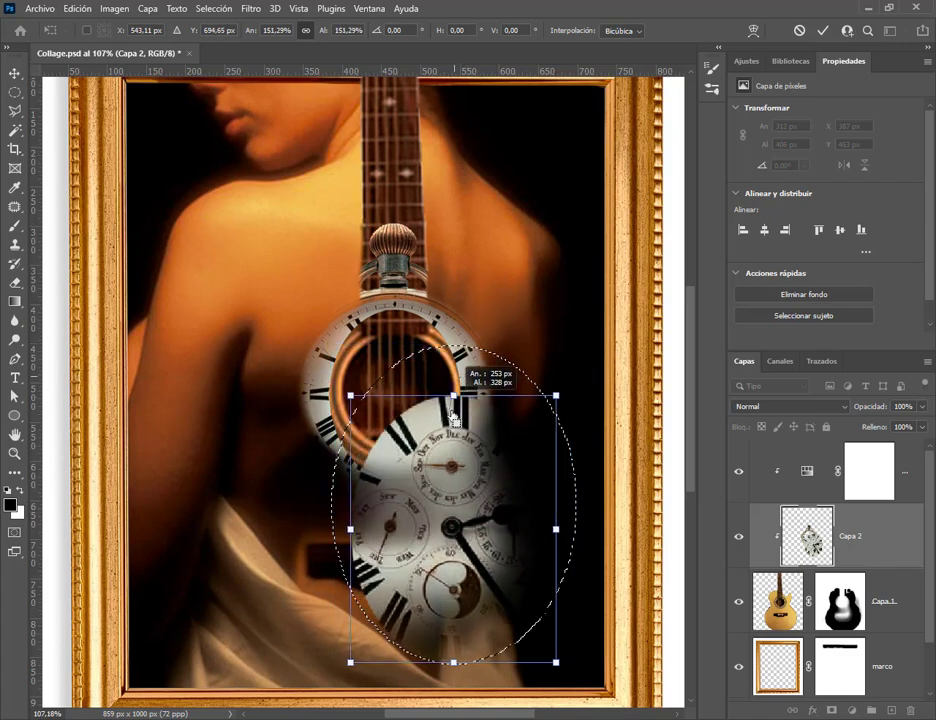
left_click_drag(350, 395, 395, 497)
left_click_drag(456, 560, 428, 462)
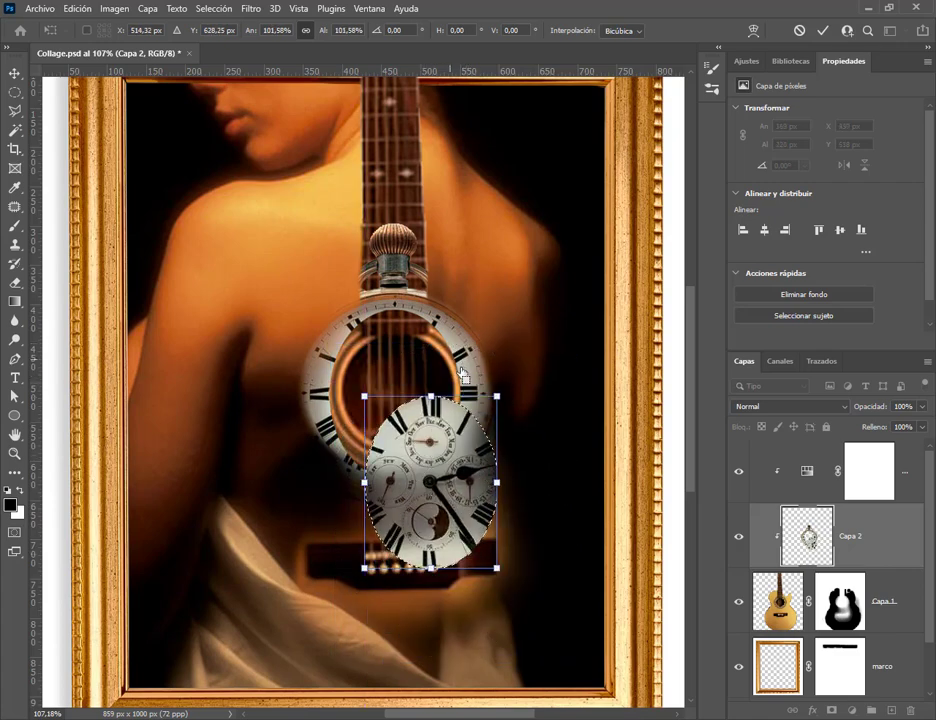
key("Return")
key("m")
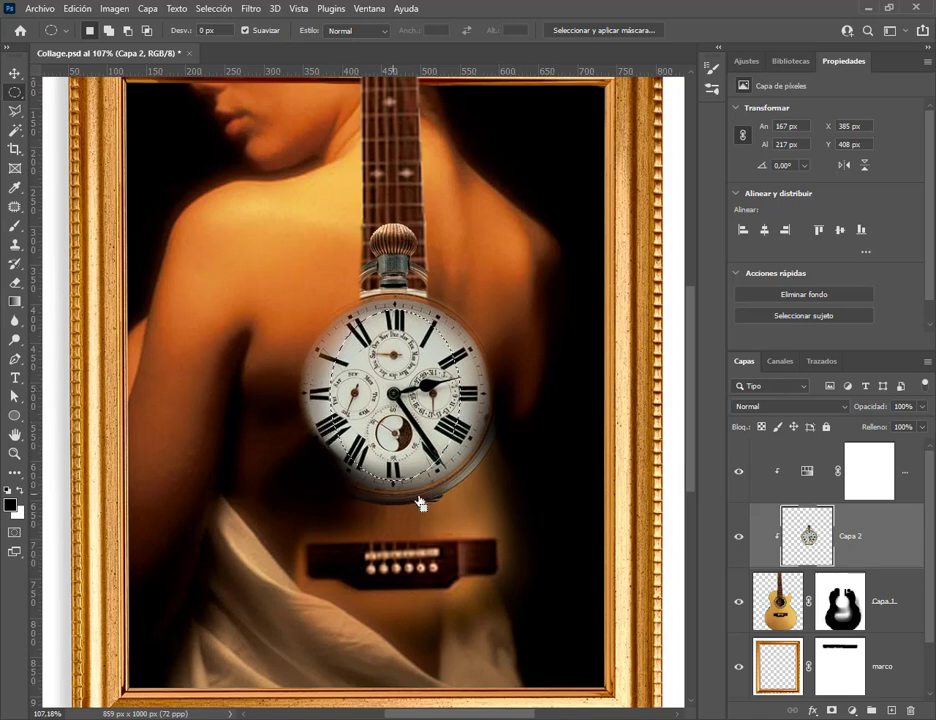
Start Transform Selection on the dial selection, move it over the dial's centre, and scale it proportionally to about 134%
left_click(214, 8)
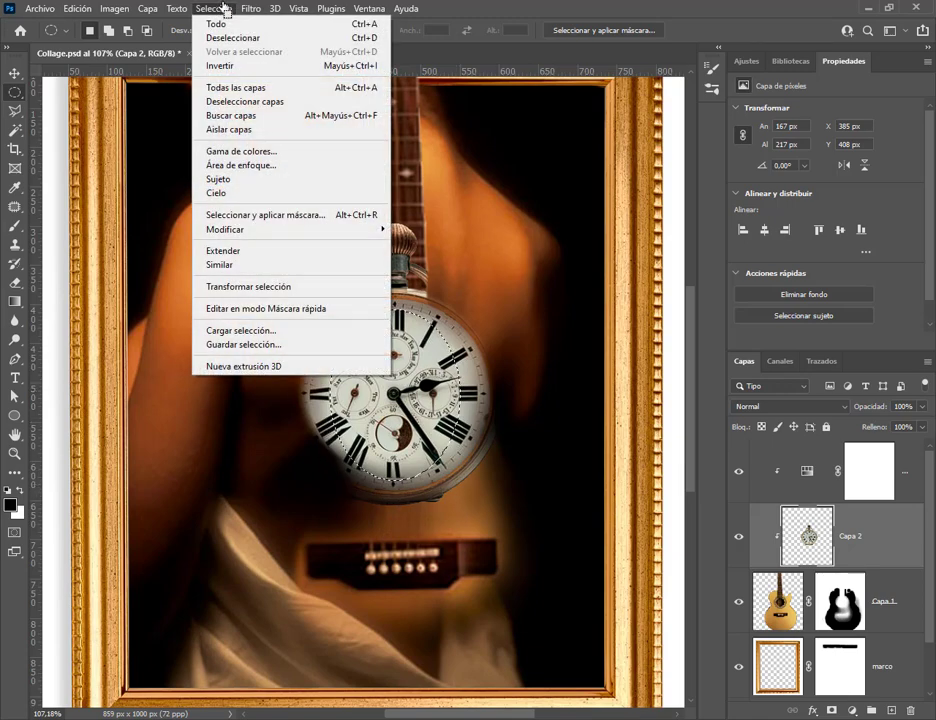
left_click(270, 287)
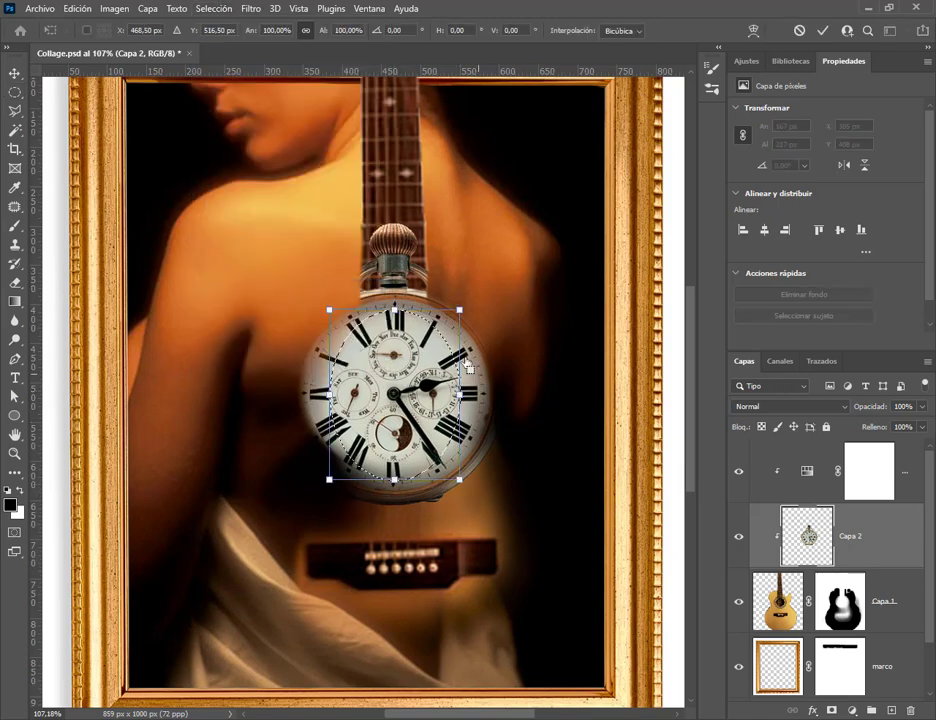
left_click_drag(398, 317, 401, 355)
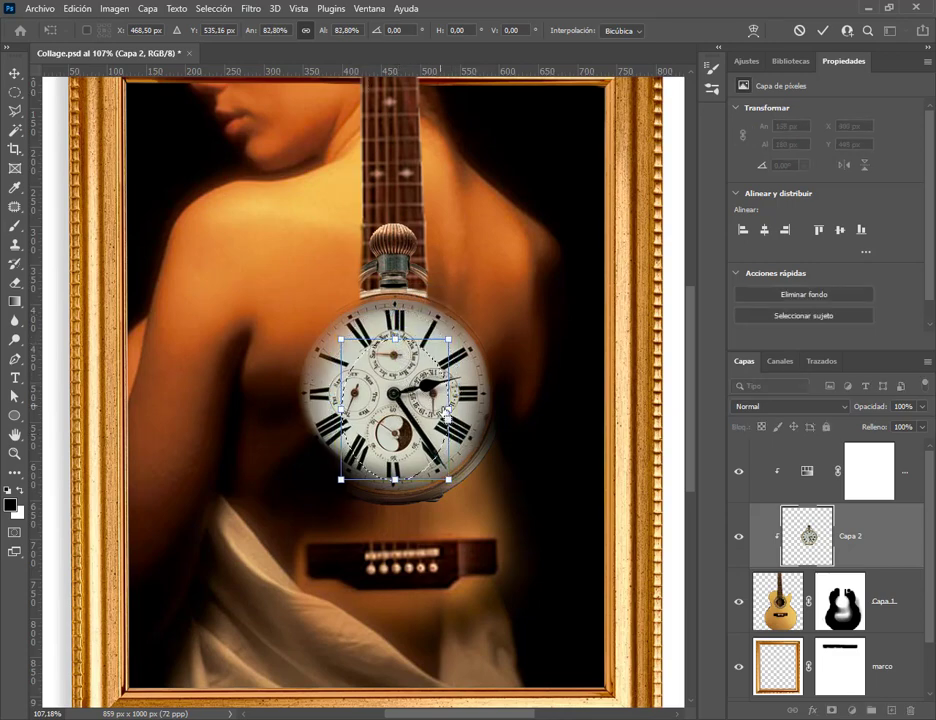
left_click_drag(443, 410, 410, 383)
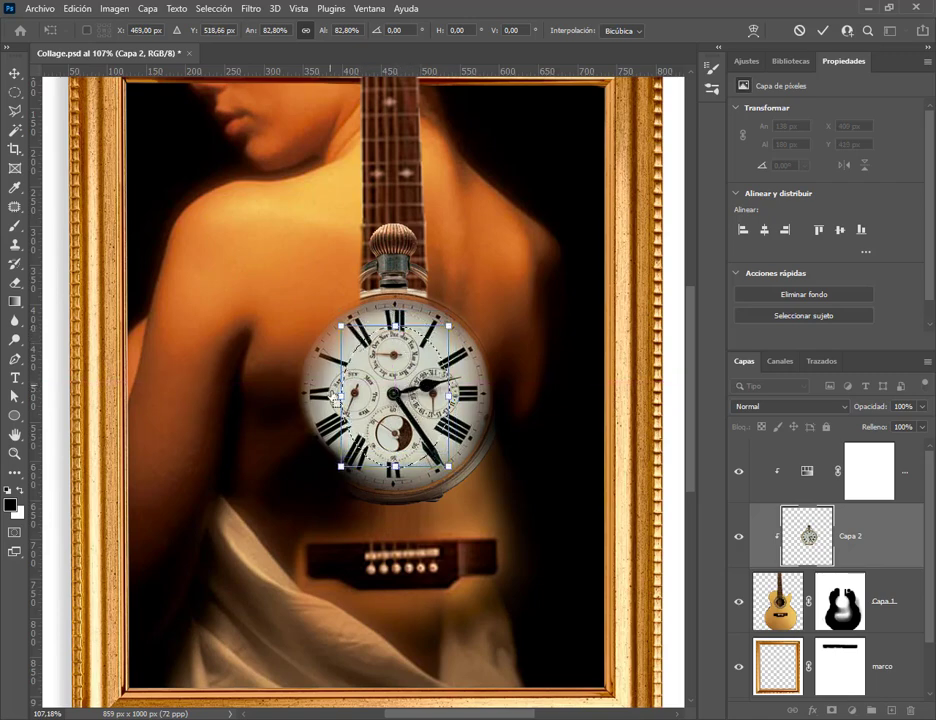
left_click_drag(449, 404, 520, 411)
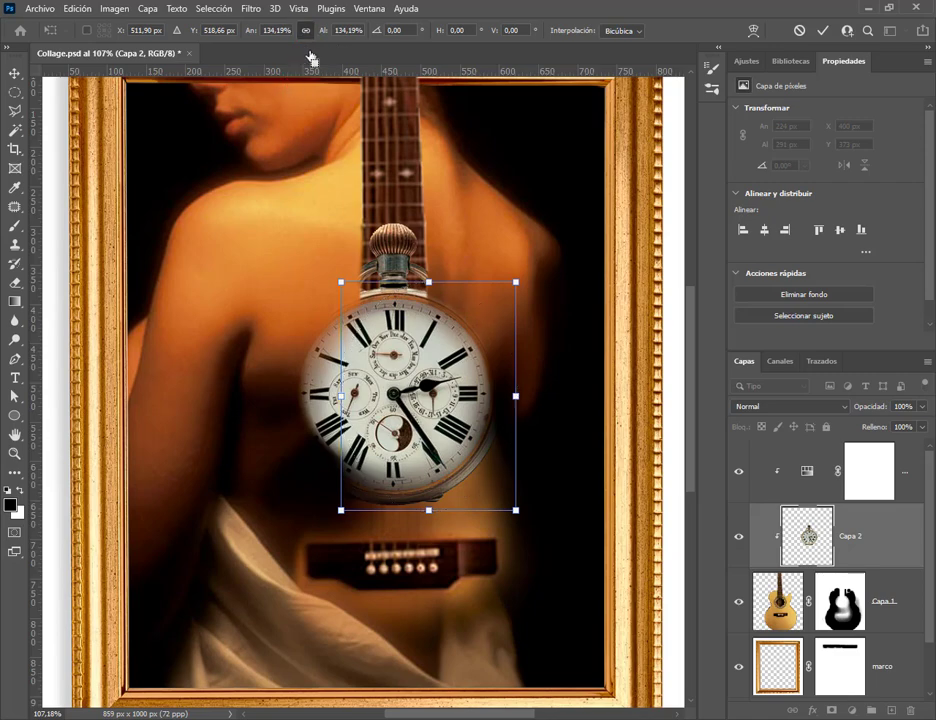
Unlink the selection's proportions, reshape it around the watch dial's outer edge to about 237 × 247 px, commit it, and deselect
left_click(306, 31)
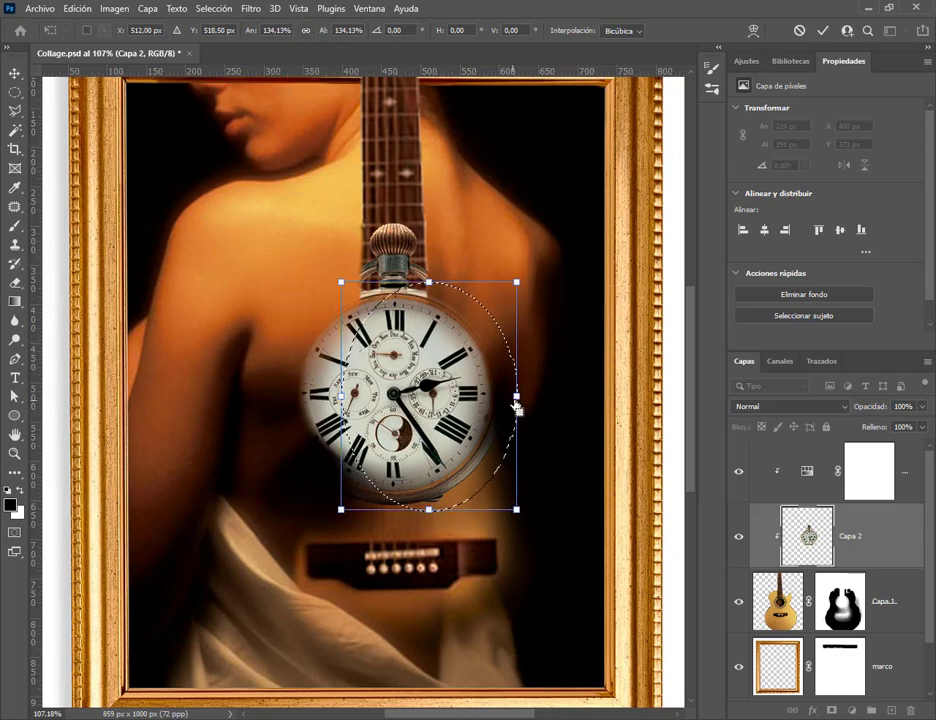
mouse_move(516, 410)
left_mouse_down()
mouse_move(591, 412)
mouse_move(518, 408)
mouse_move(504, 417)
left_mouse_up()
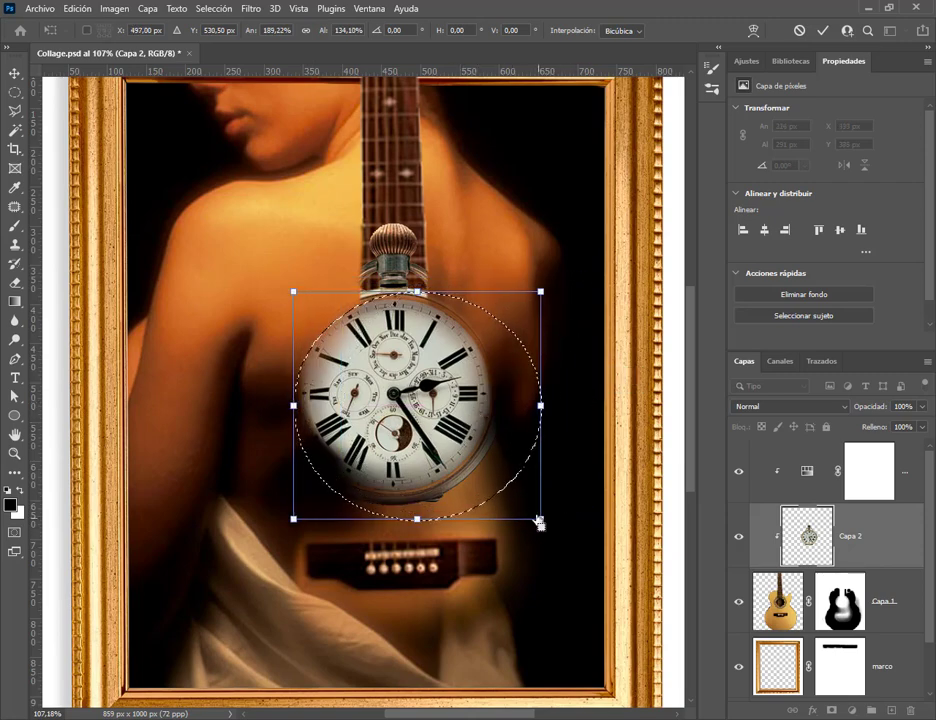
left_click_drag(540, 520, 489, 495)
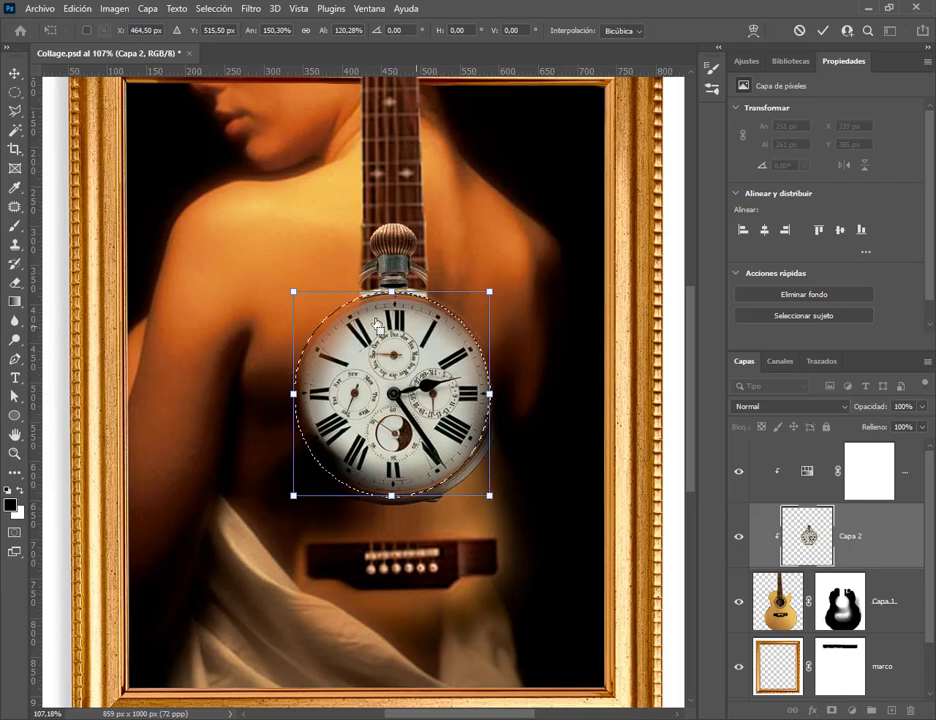
left_click_drag(295, 293, 301, 299)
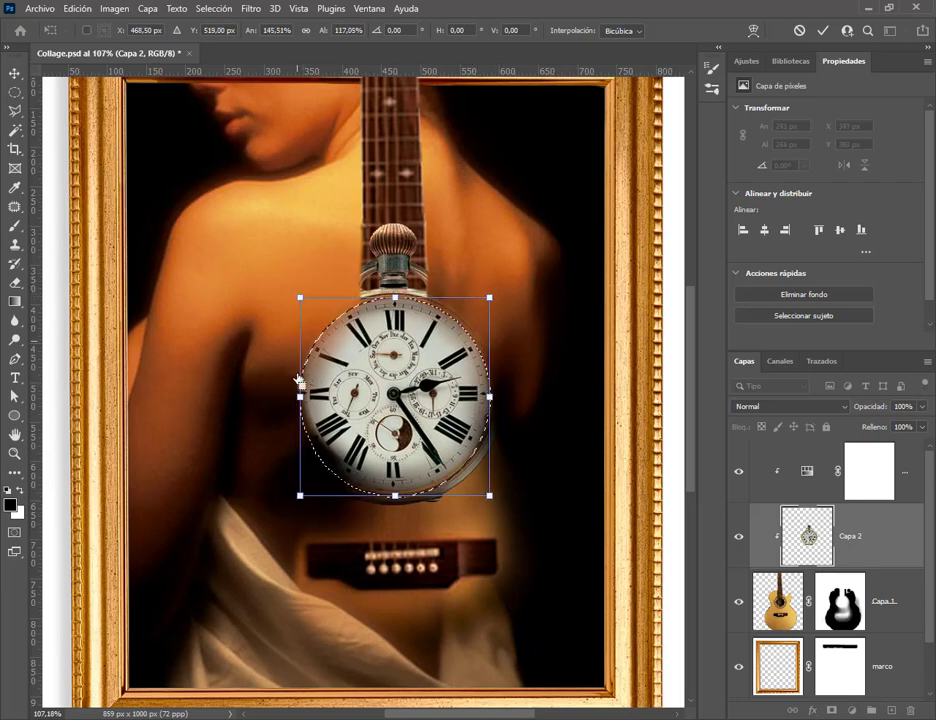
left_click_drag(302, 497, 307, 503)
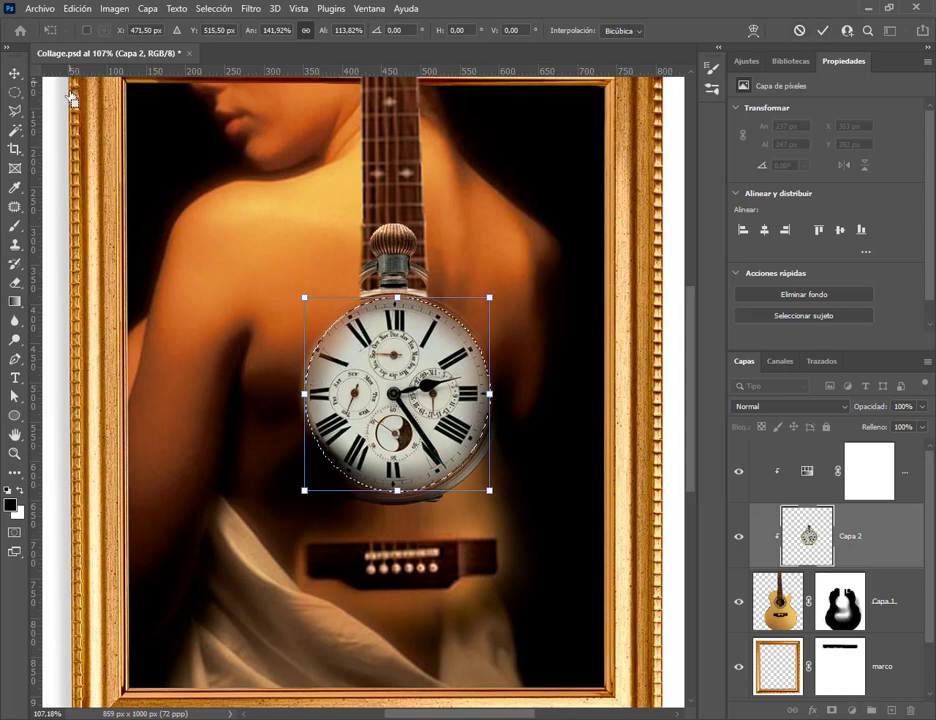
left_click(14, 76)
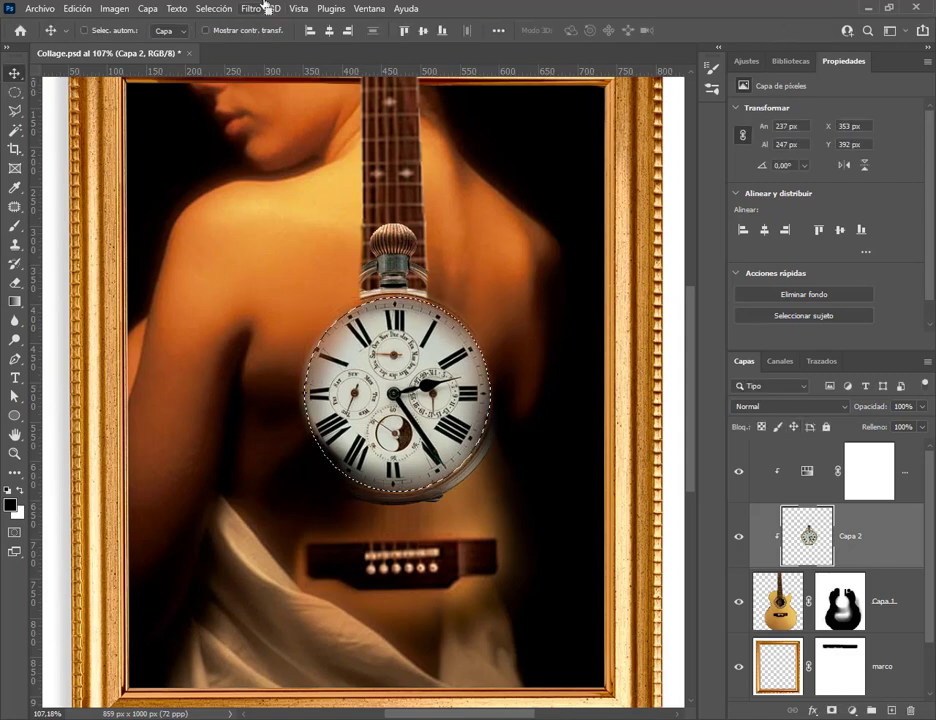
left_click(227, 9)
left_click(230, 37)
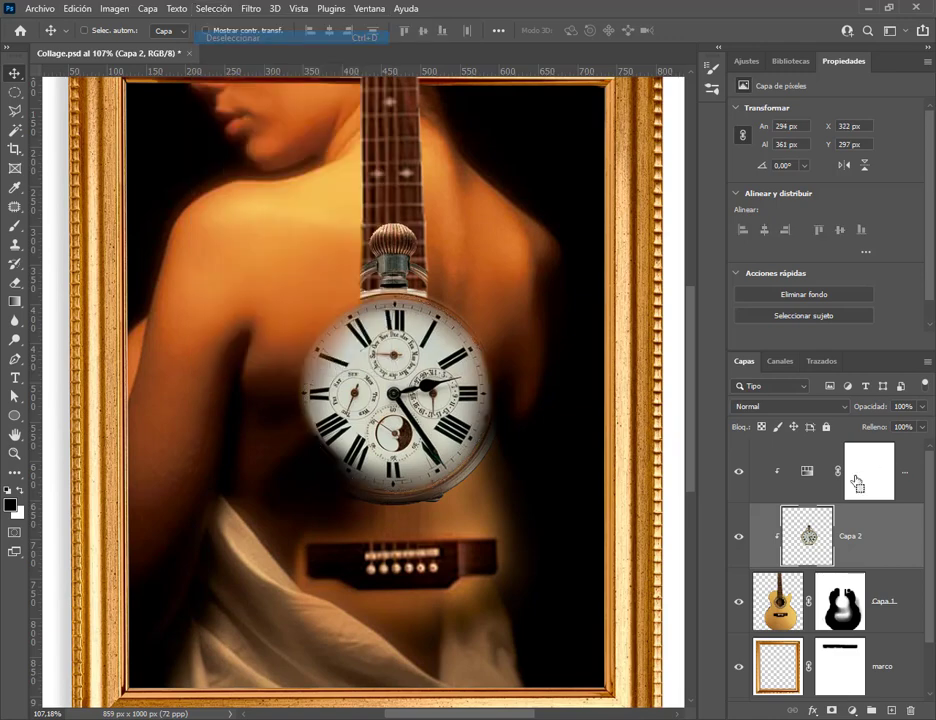
Hide the watch layer and draw a circular selection about 144 px across over the guitar's soundhole
left_click(739, 536)
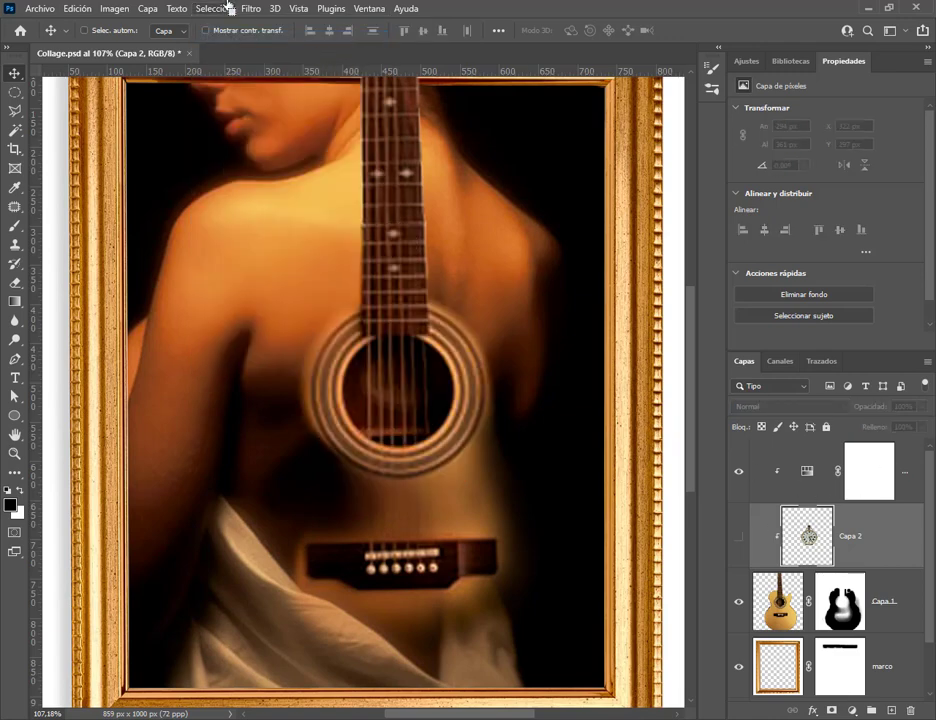
left_click(15, 91)
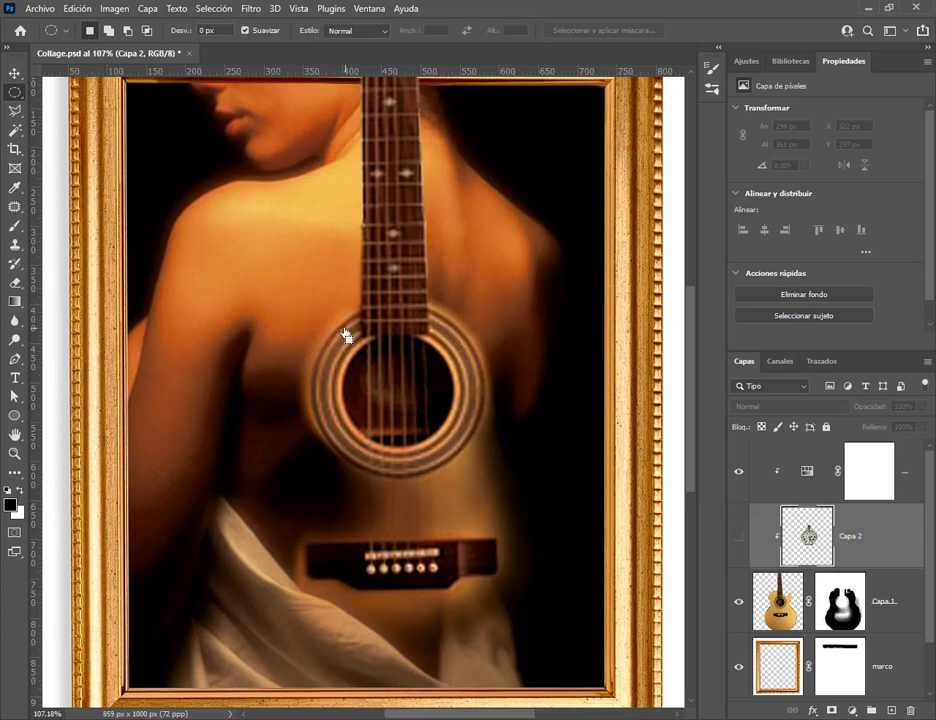
left_click_drag(345, 334, 478, 445)
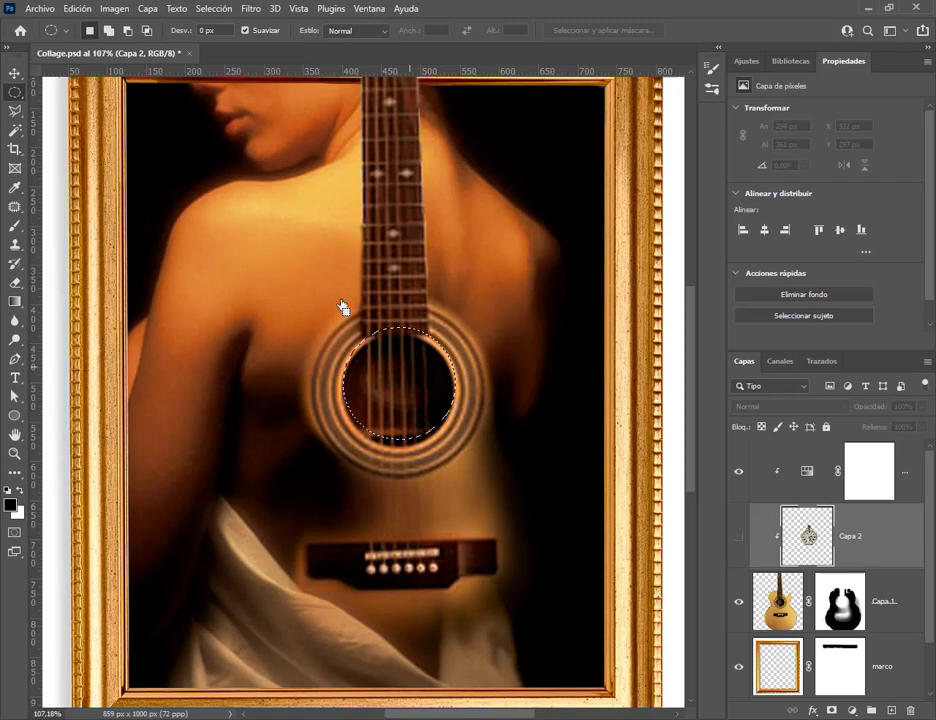
Align the selection with the soundhole's inner rim using Transform Selection, scaling it to about 147 × 146 px, and commit it
left_click(214, 9)
left_click(268, 286)
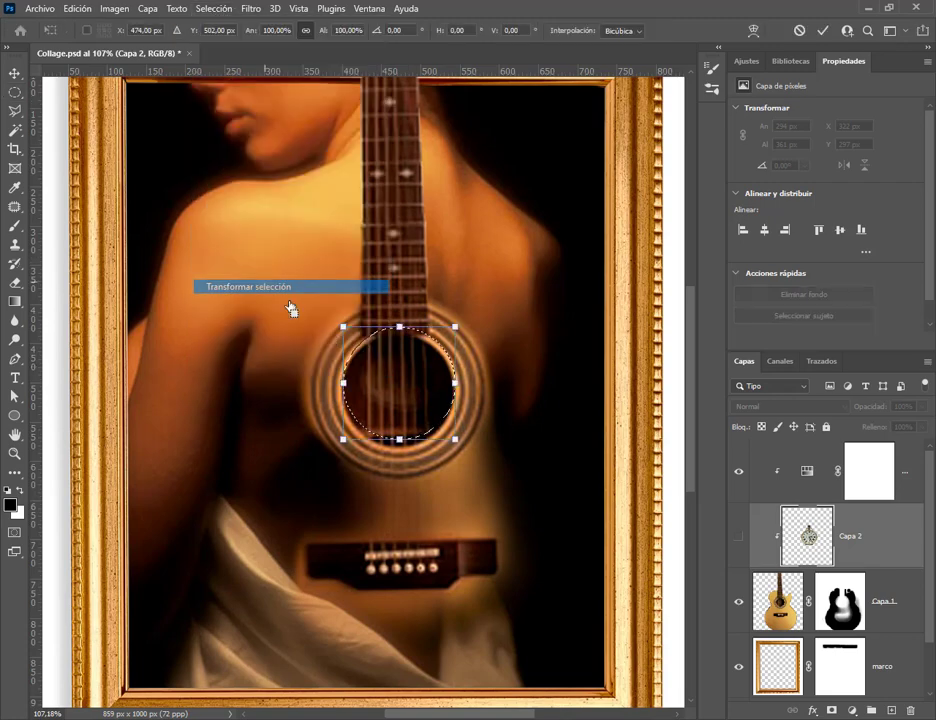
left_click_drag(396, 378, 396, 376)
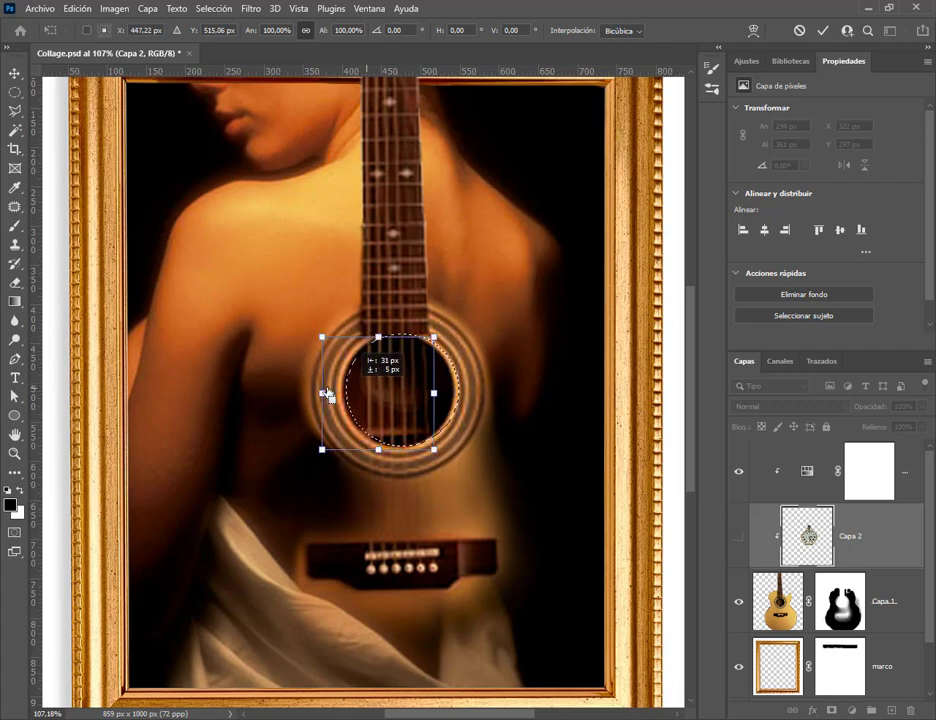
left_click_drag(328, 393, 365, 394)
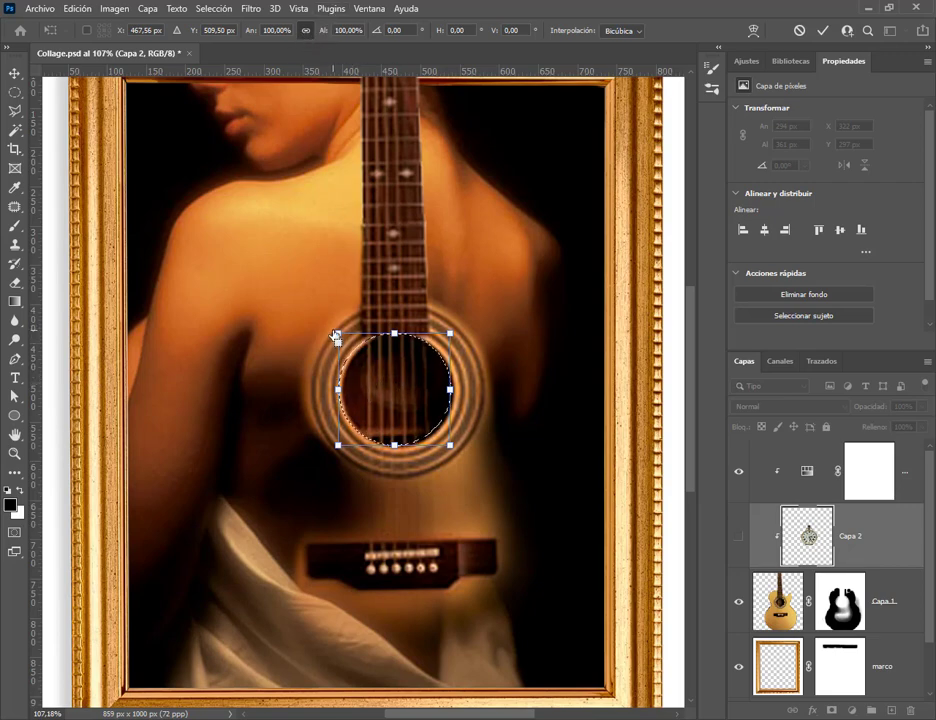
left_click_drag(335, 335, 341, 340)
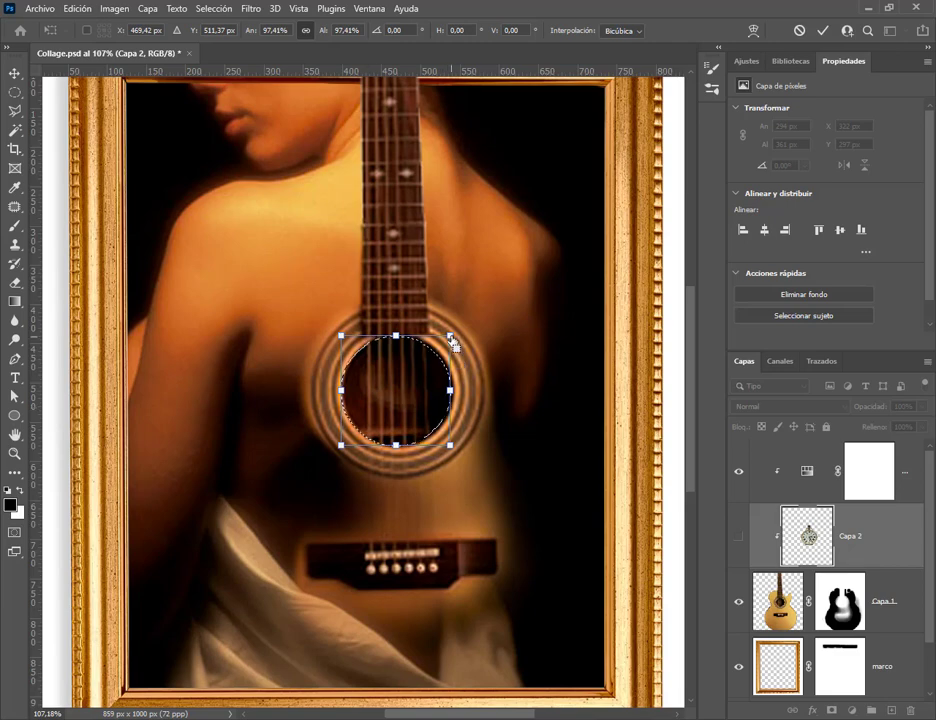
left_click_drag(451, 452, 454, 456)
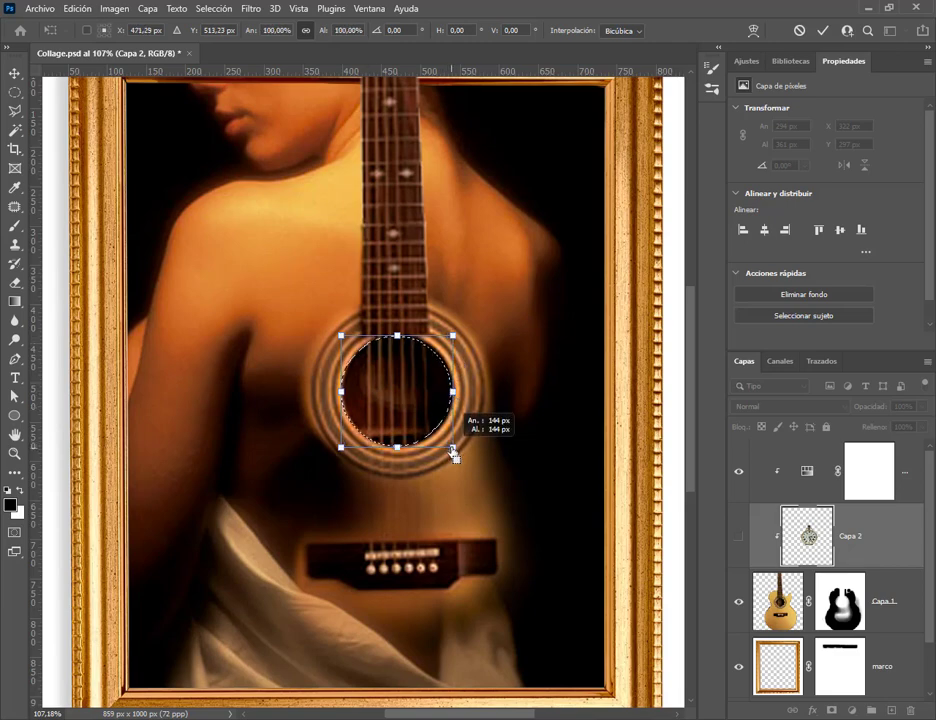
left_click_drag(459, 342, 461, 341)
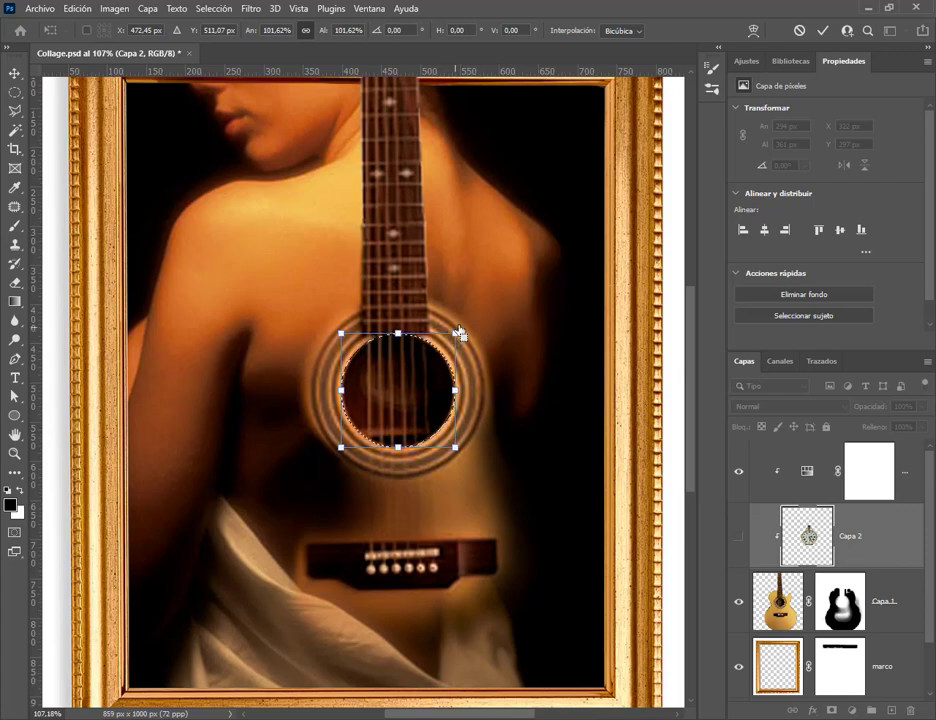
key("Return")
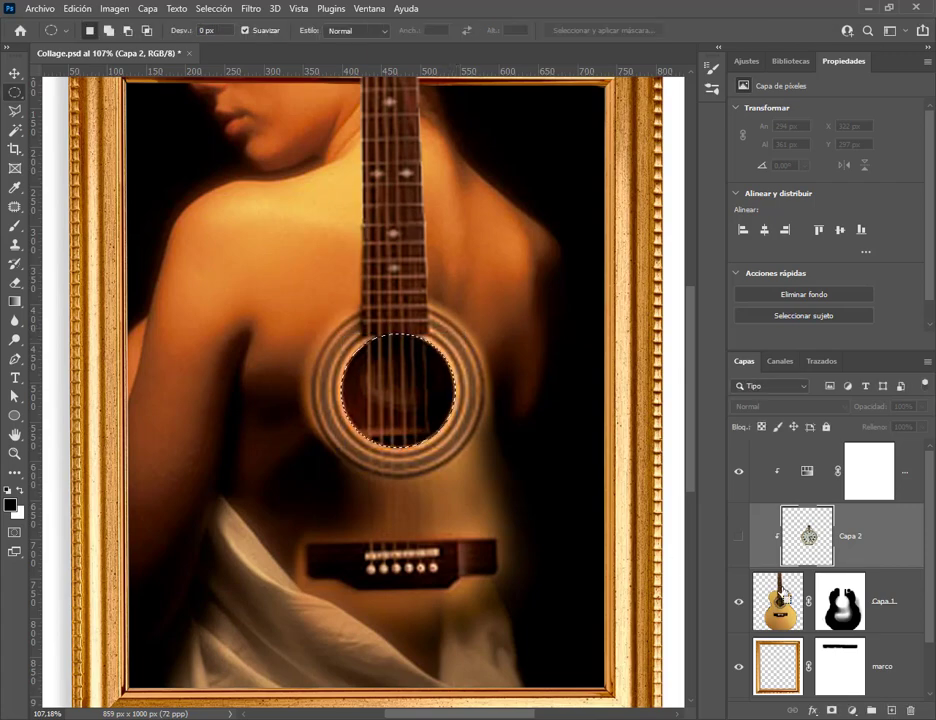
Show the watch layer again and add a layer mask to it from the soundhole selection
left_click(738, 541)
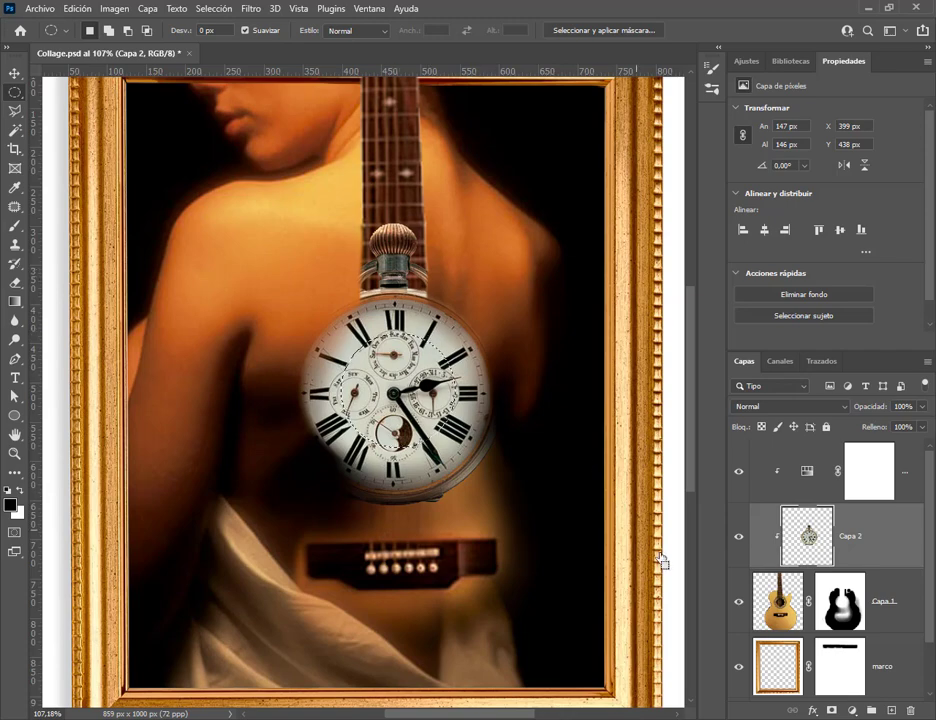
left_click(831, 711)
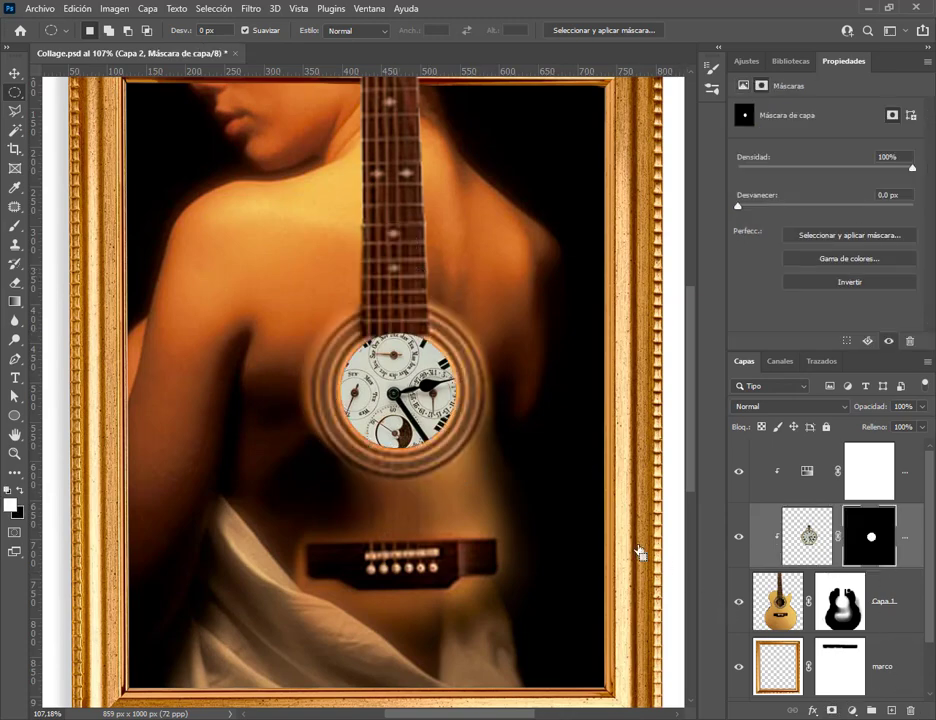
Try moving the watch together with its linked mask away from the soundhole, and undo the move
left_click(13, 74)
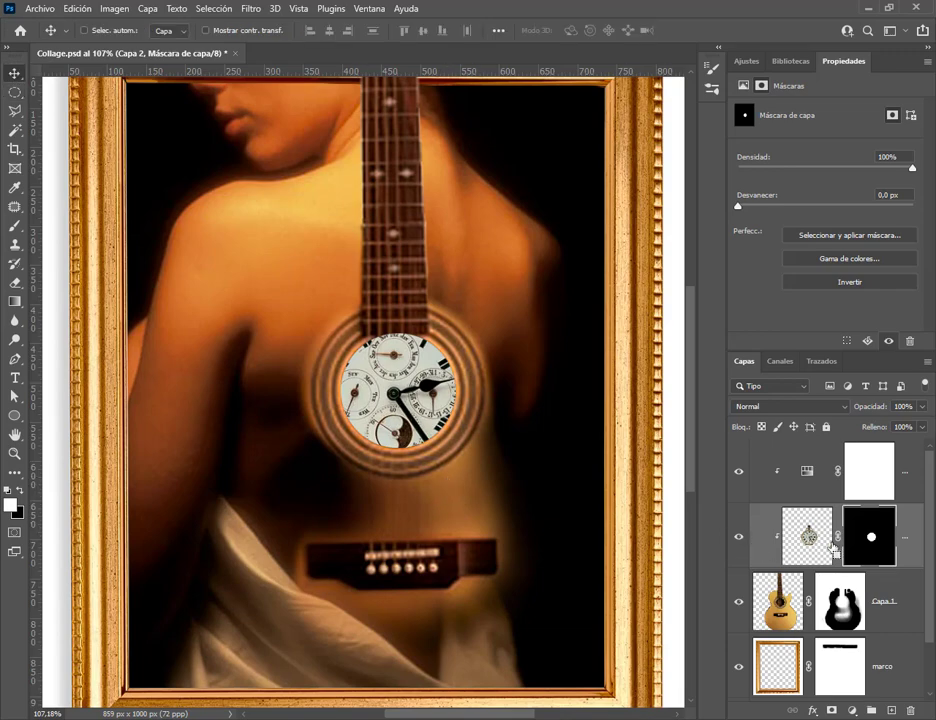
left_click_drag(428, 393, 520, 458)
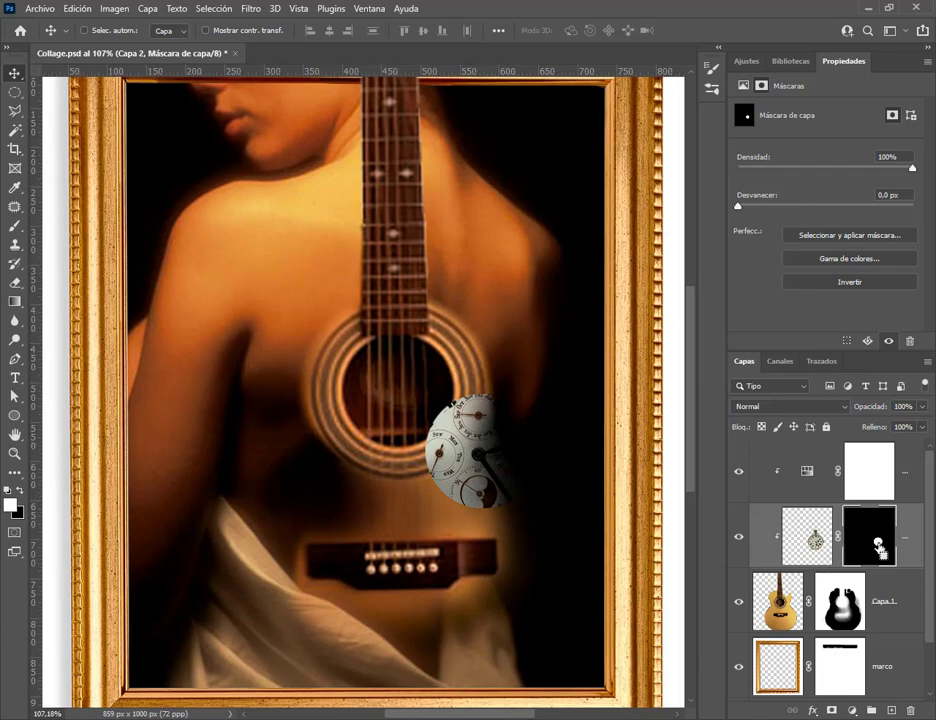
left_click(80, 8)
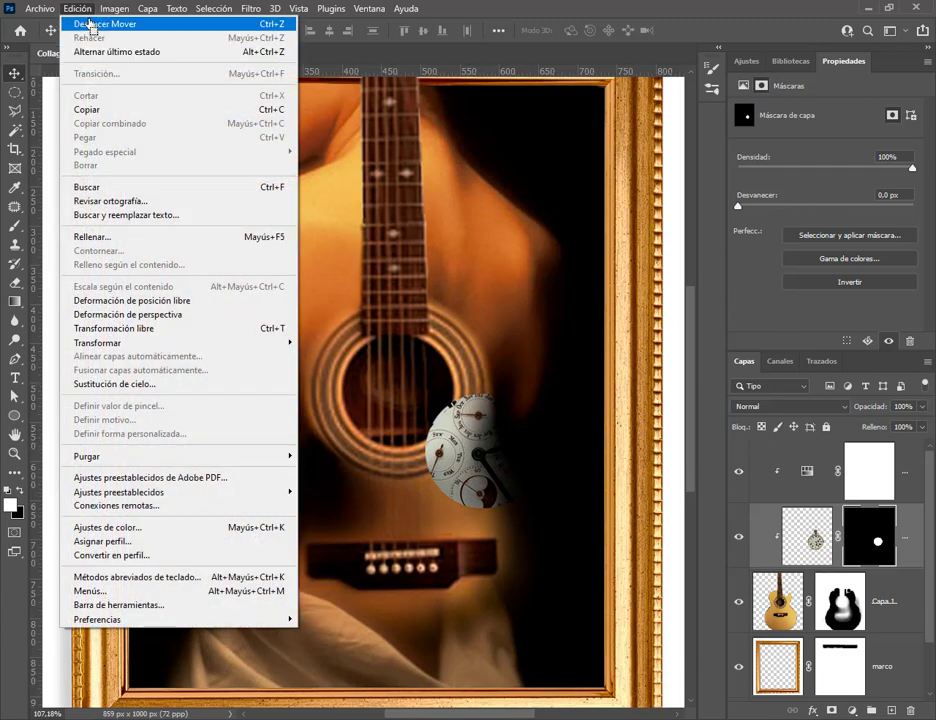
left_click(82, 24)
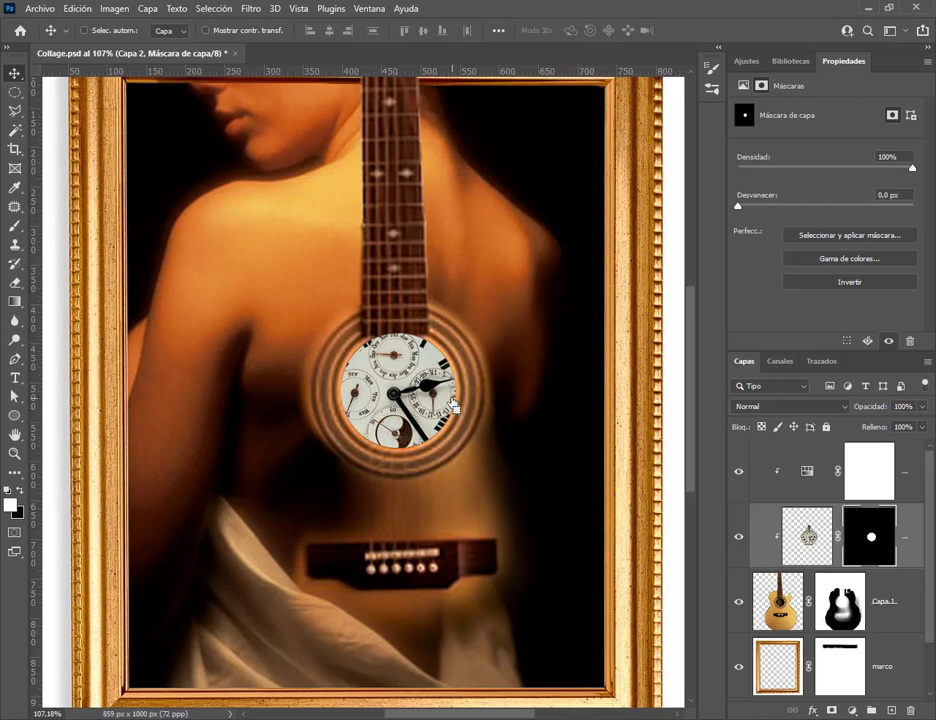
Try to move the clock layer together with its linked mask, and undo the move
key("ctrl+shift+z")
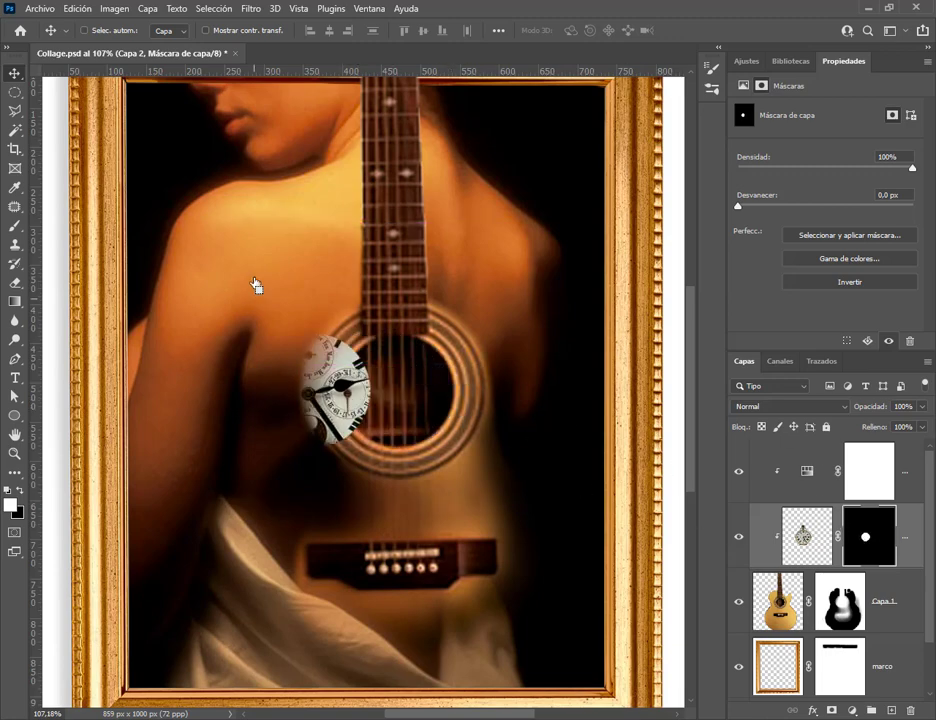
left_click(89, 12)
left_click(91, 52)
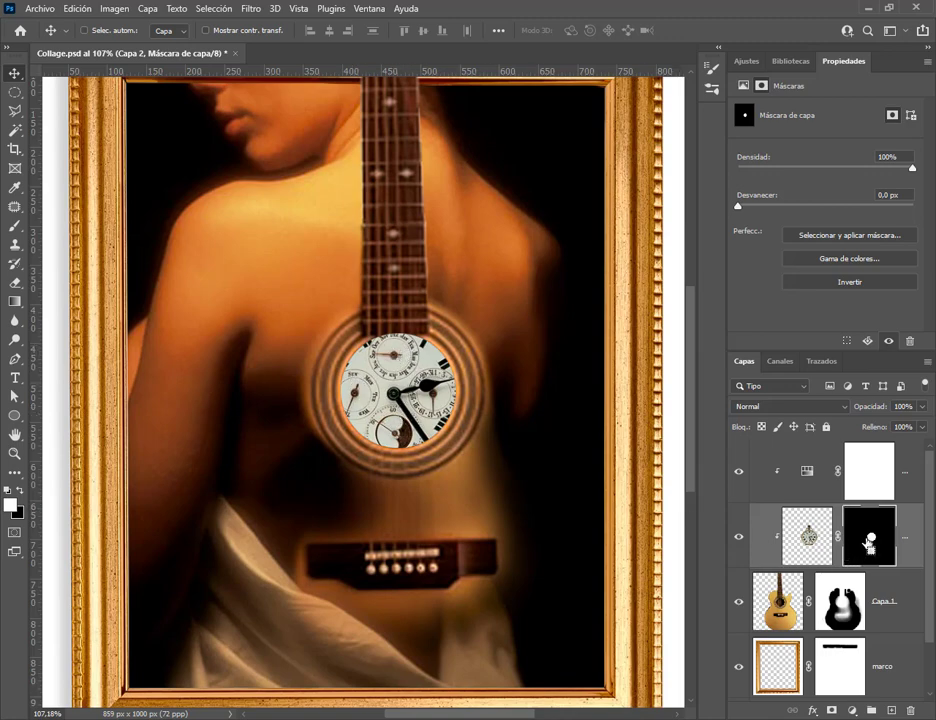
key("ctrl")
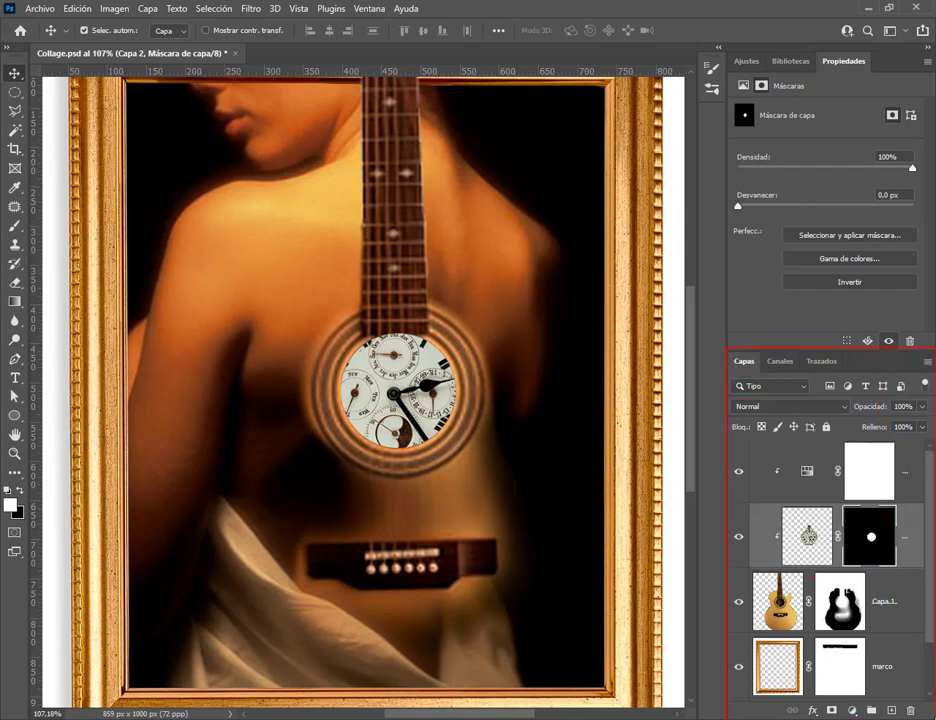
left_click_drag(779, 503, 903, 570)
left_click_drag(843, 478, 842, 527)
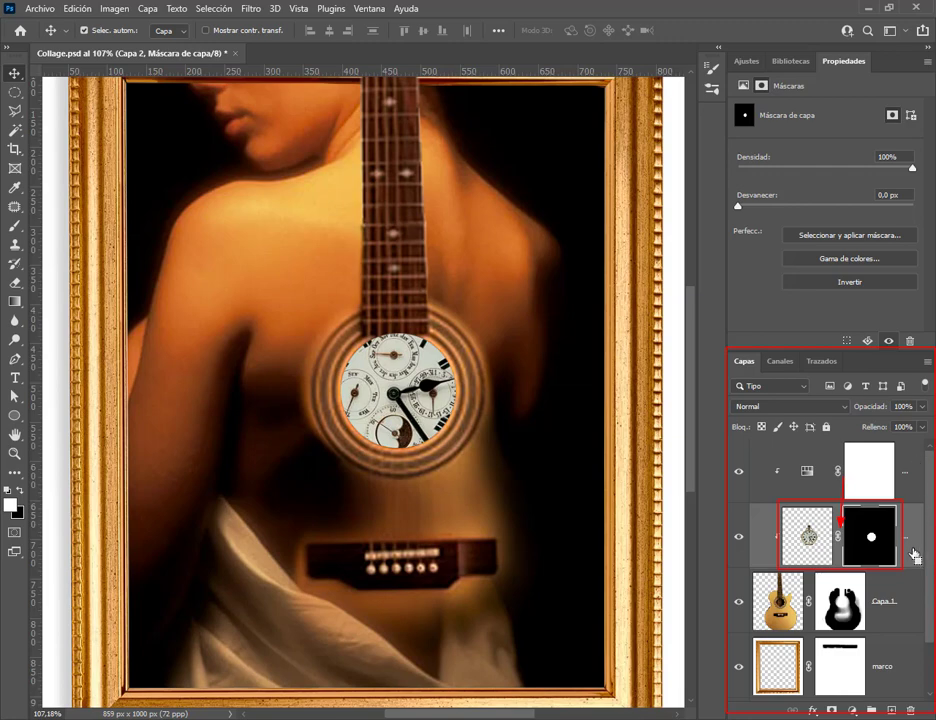
key("Escape")
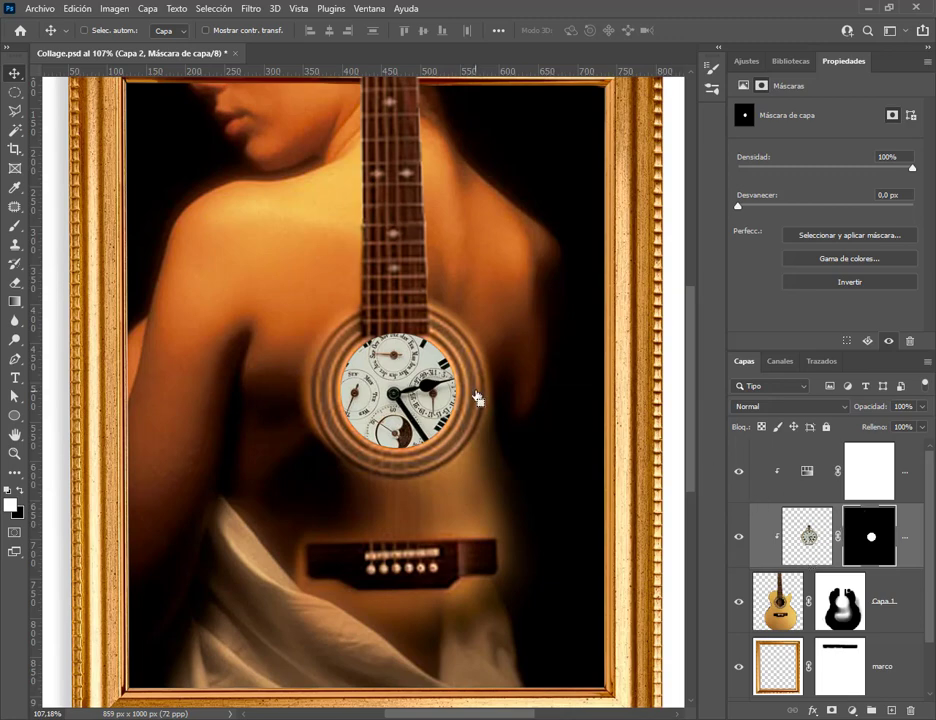
Unlink the mask of Capa 2 from its clock image and shift only the clock slightly inside the masked sound hole
left_click(842, 547)
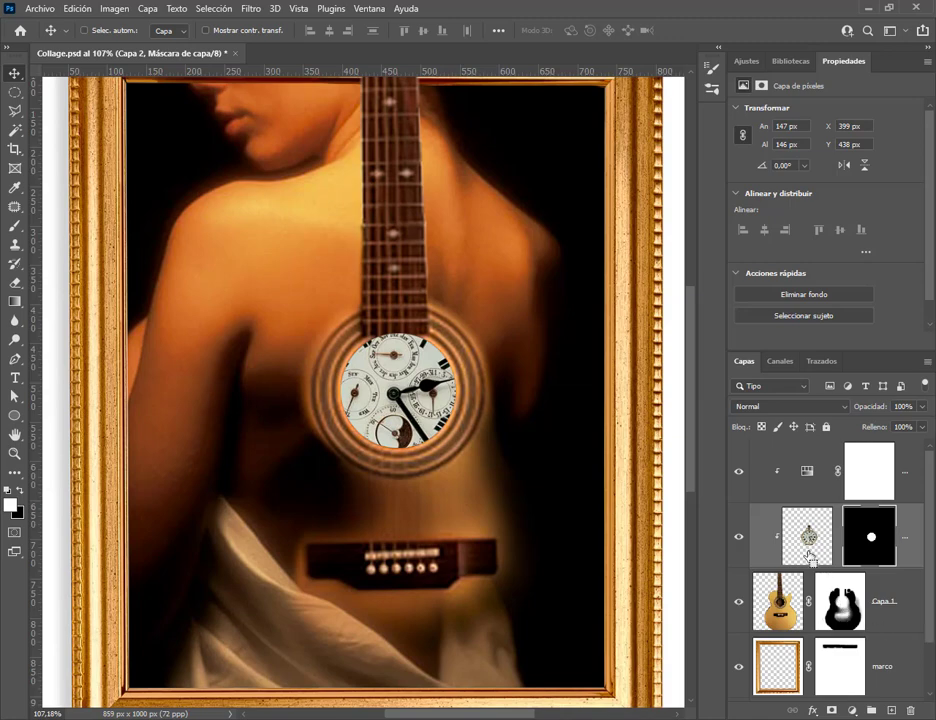
key("ctrl+2")
left_click_drag(358, 410, 437, 412)
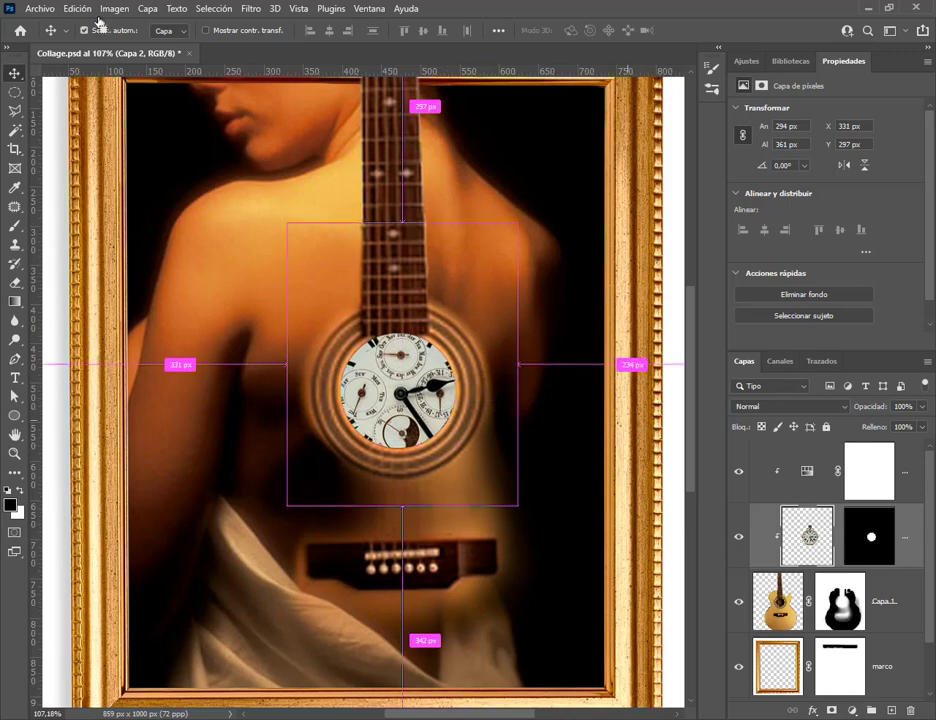
Free-transform the clock image, scaling it proportionally to about 71 % and placing it over the sound hole
left_click(77, 8)
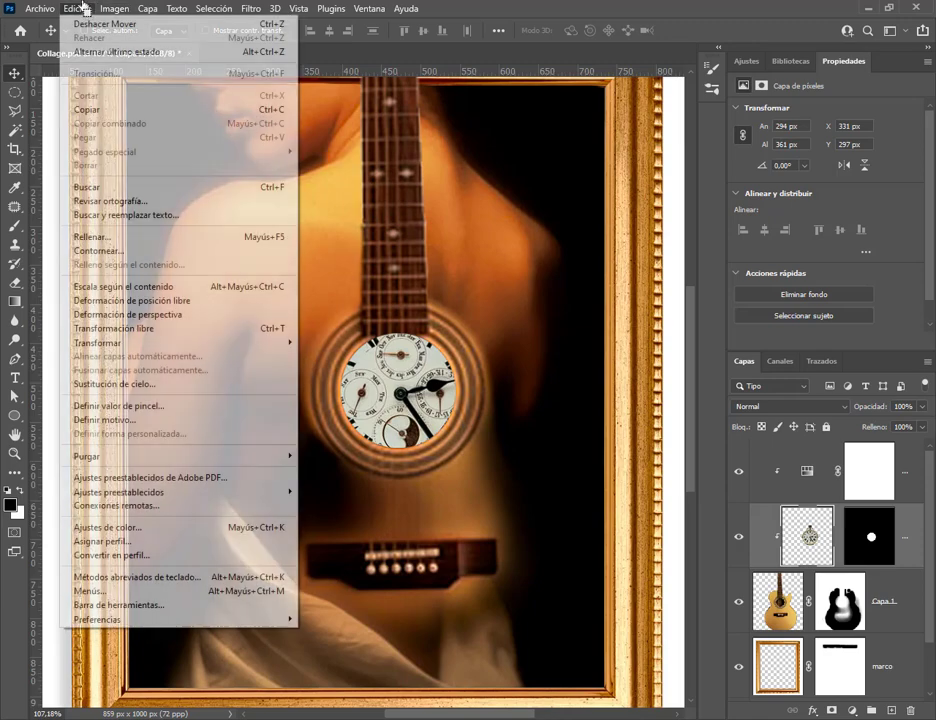
left_click(150, 328)
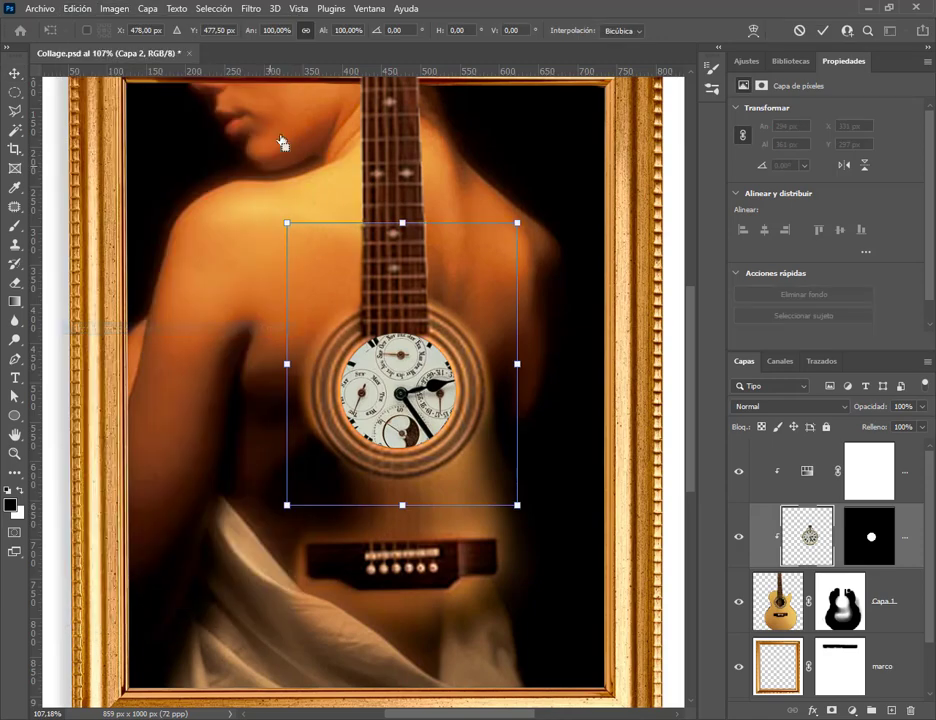
left_click(306, 30)
left_click_drag(516, 224, 451, 303)
left_click_drag(409, 425, 429, 404)
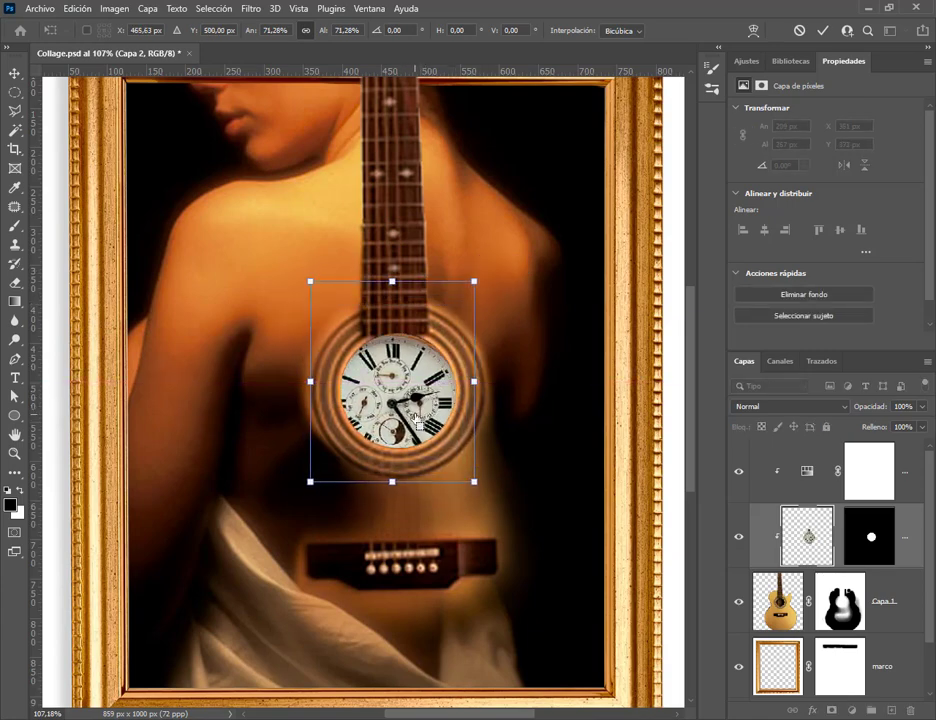
Nudge the clock 3 px left and 5 px up, reduce its scale to about 62 %, and apply the transformation
key("Left")
key("Left")
key("Left")
key("Up")
key("Up")
key("Up")
key("Up")
key("Up")
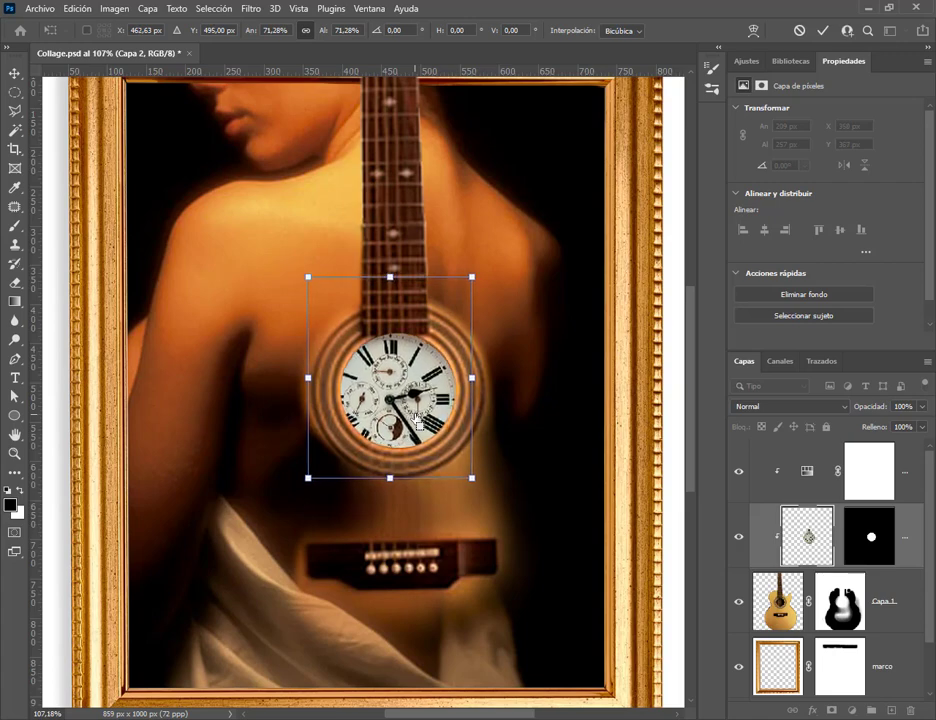
left_click_drag(308, 478, 339, 465)
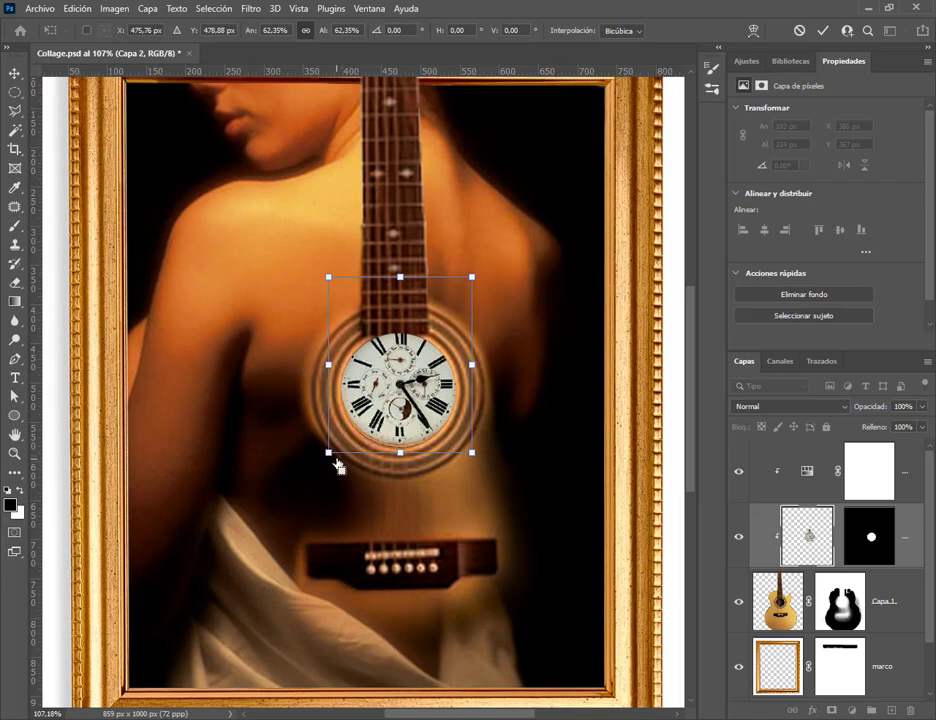
key("Return")
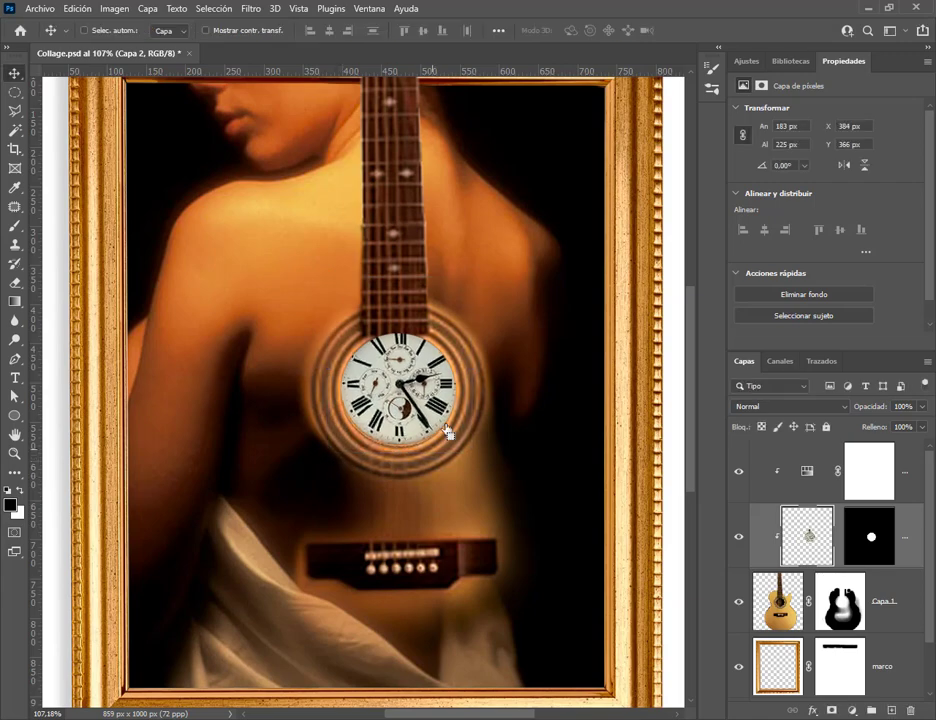
Center the clock face in the sound hole, free-transform it down to about 96.5 %, and apply the transformation
scroll(400, 385, "up", 4)
left_click_drag(395, 385, 393, 405)
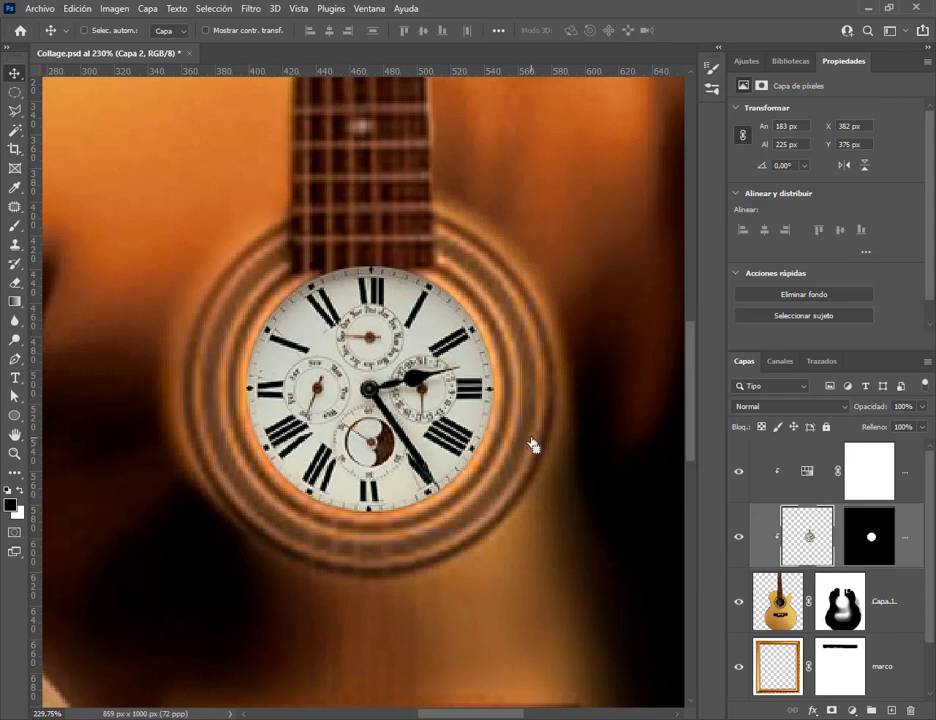
left_click(82, 9)
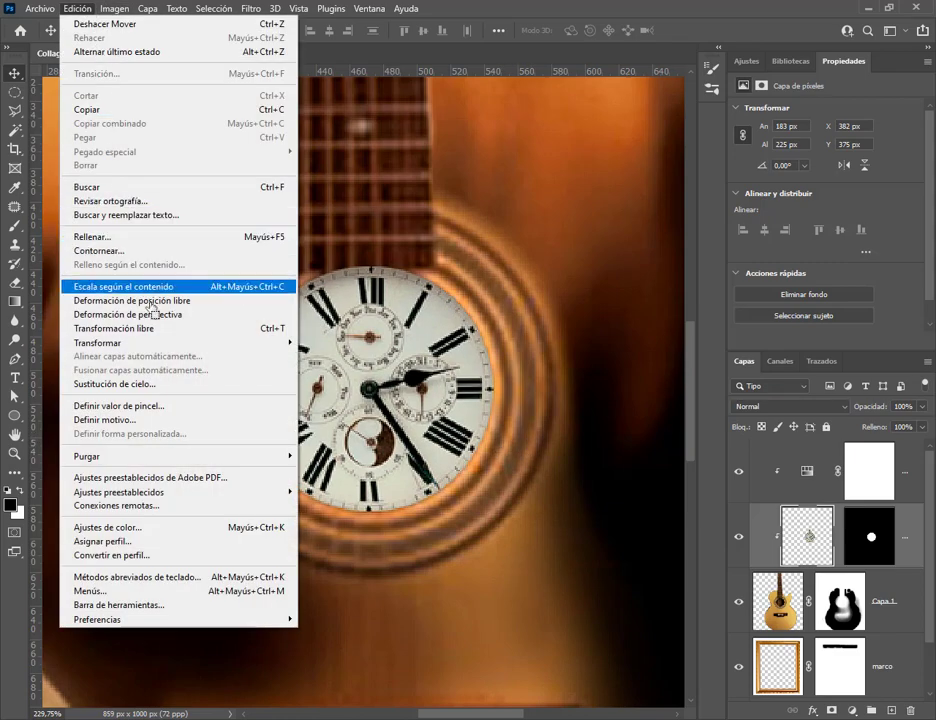
left_click(160, 329)
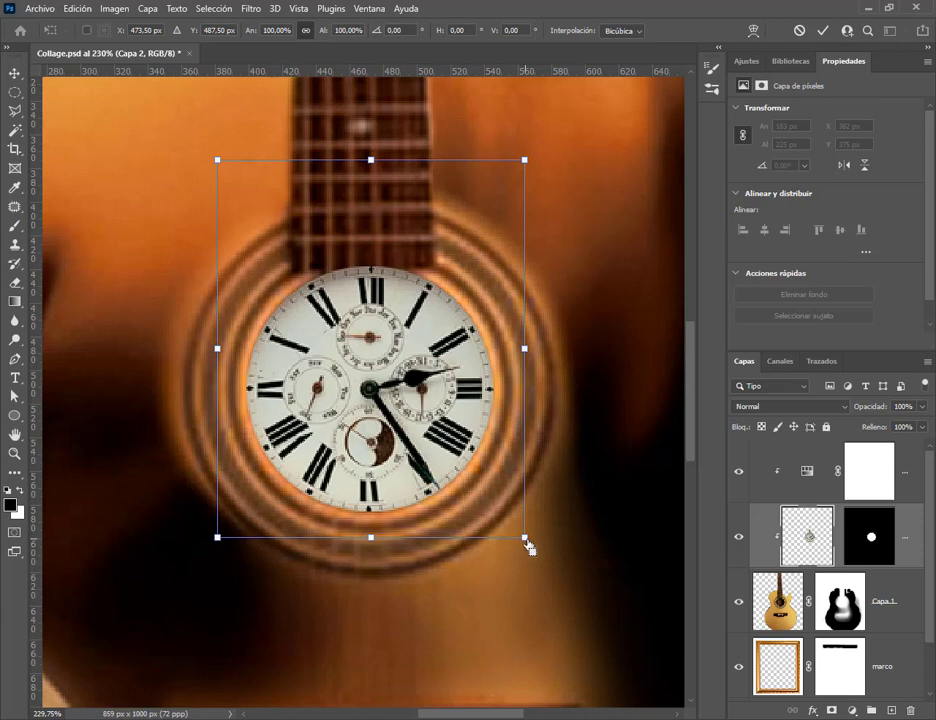
left_click_drag(527, 543, 520, 536)
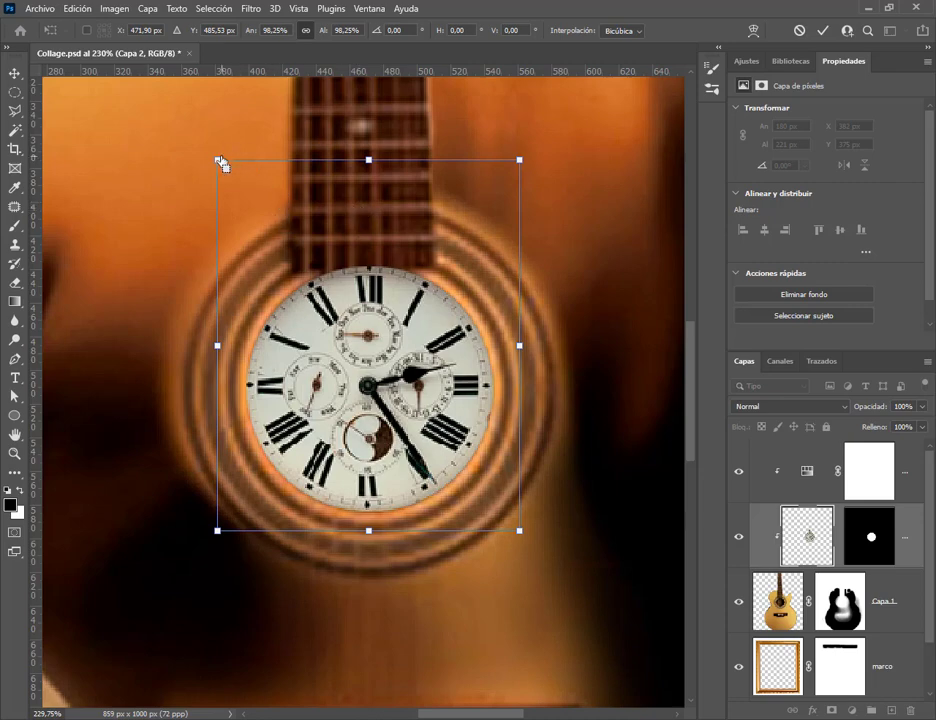
left_click_drag(219, 160, 226, 169)
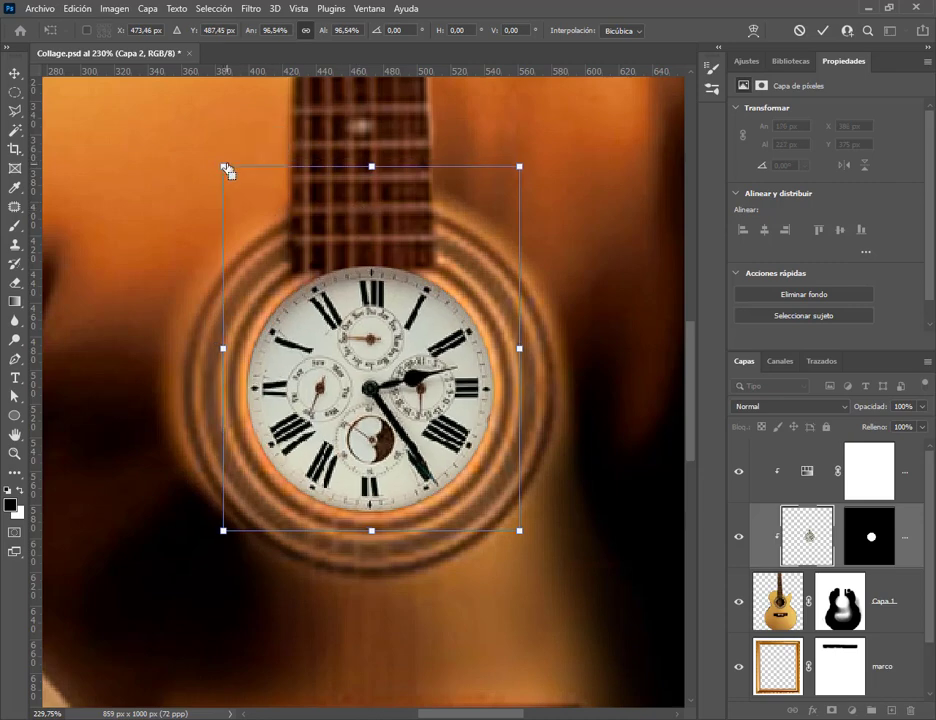
key("Return")
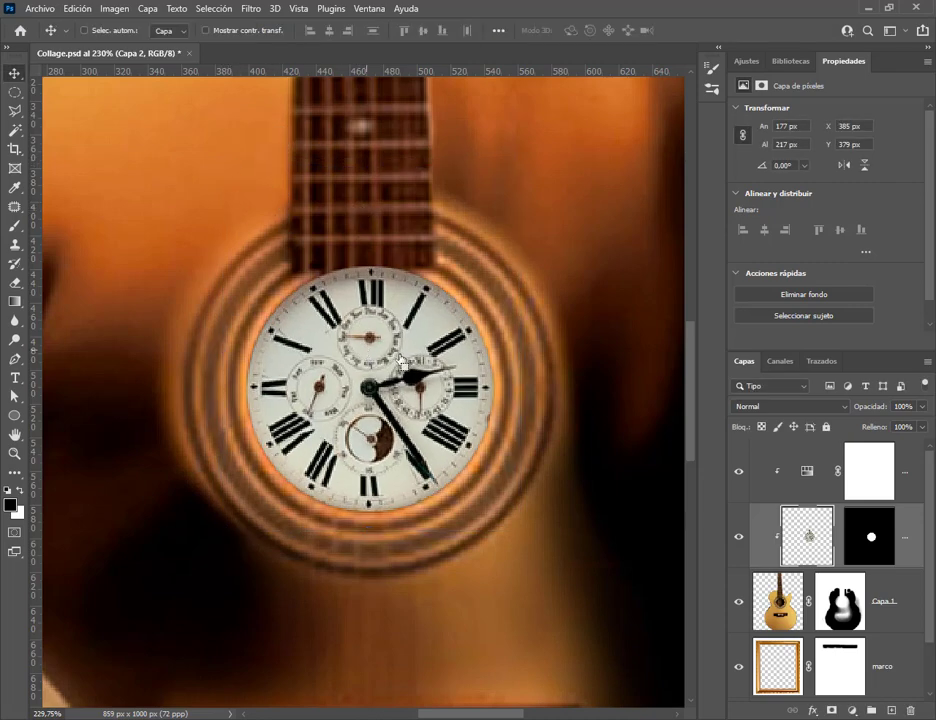
Toggle the visibility of guitar layer Capa 1 off and on to compare the collage, and save the document
scroll(425, 372, "down", 3)
scroll(425, 372, "down", 2)
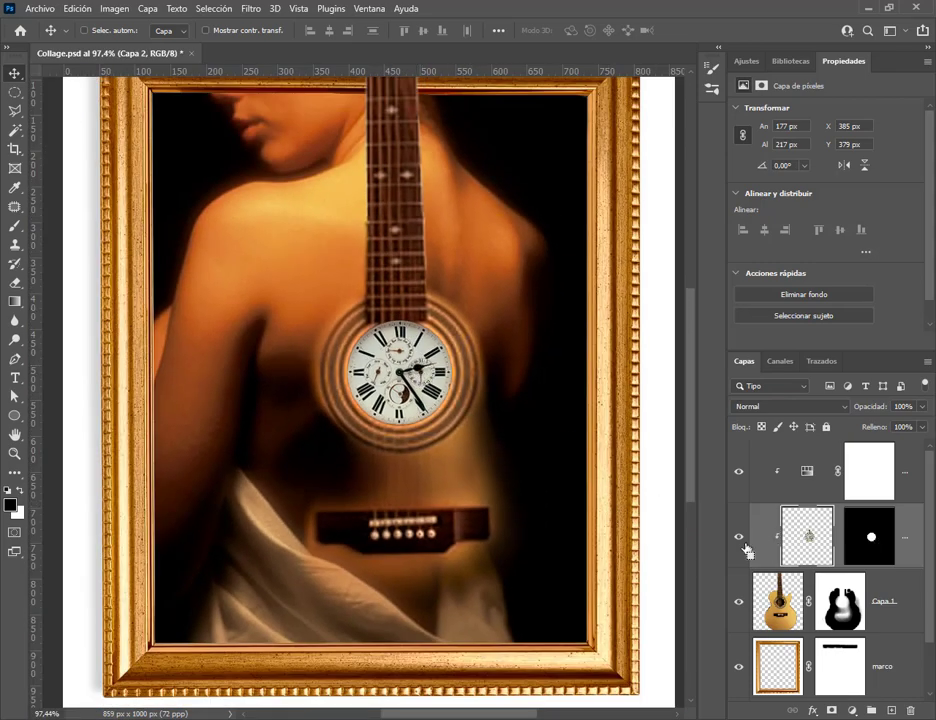
left_click(738, 604)
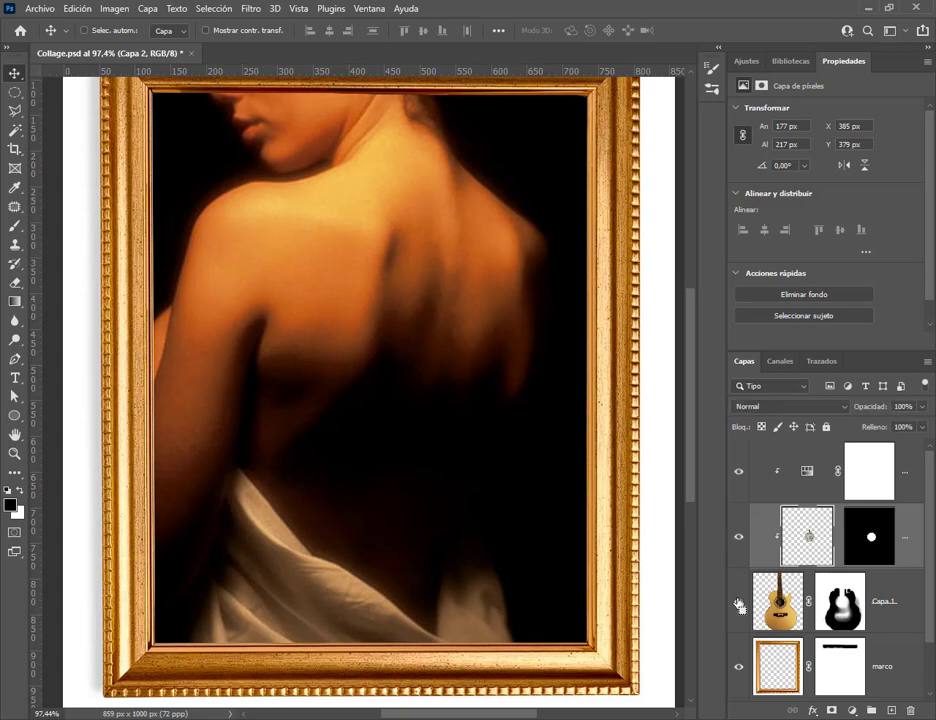
left_click(739, 604)
left_click(40, 8)
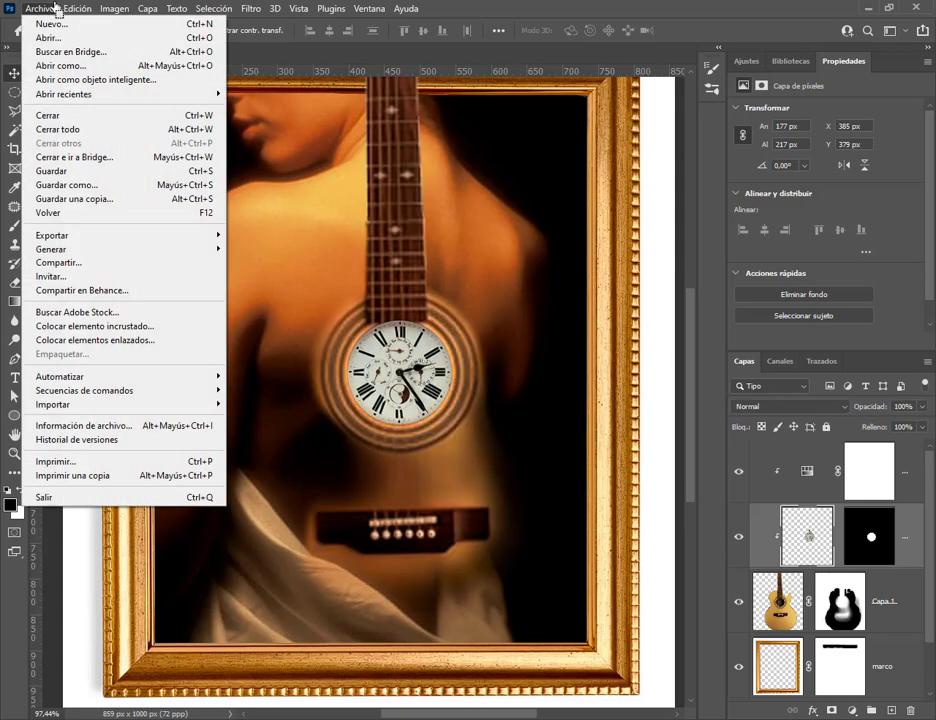
left_click(56, 172)
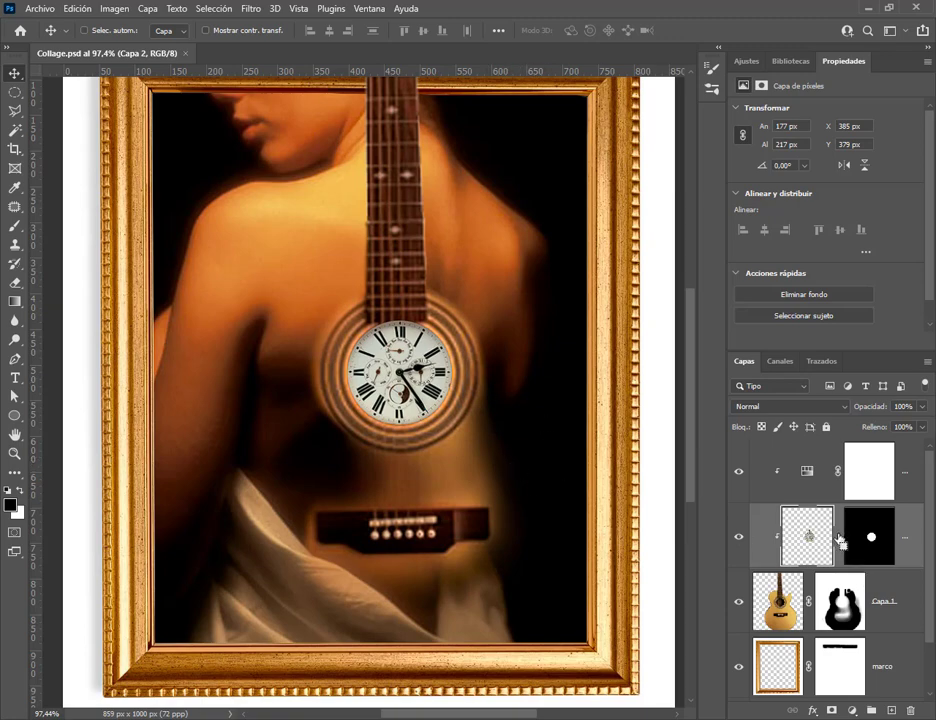
Add a Sombra interior (inner shadow) layer style to the clock layer Capa 2
left_click_drag(839, 540, 817, 537)
double_click(817, 538)
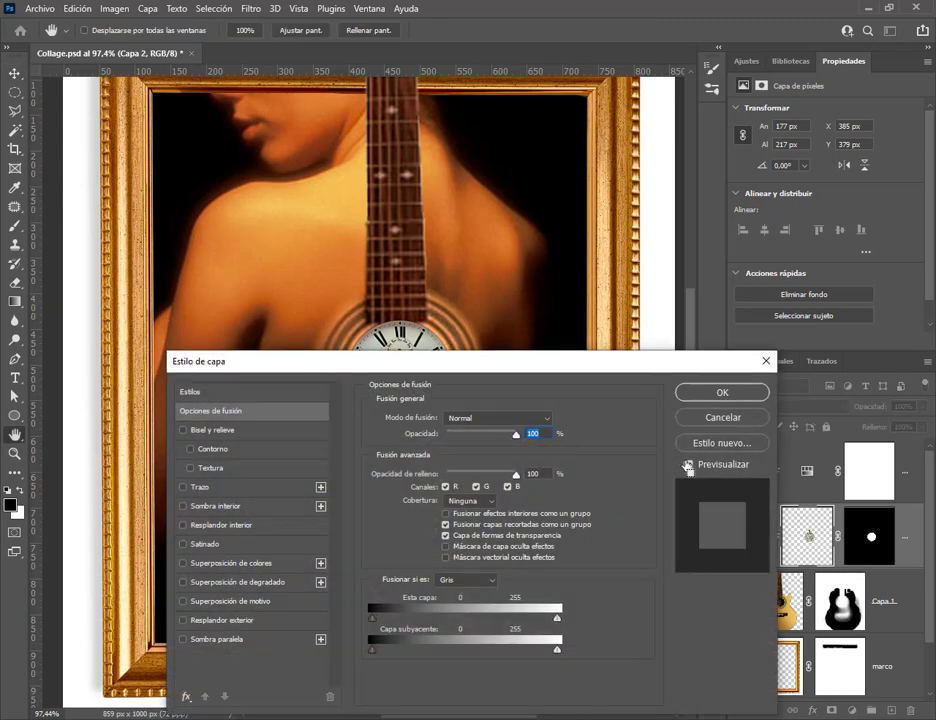
left_click_drag(431, 362, 722, 76)
left_click_drag(510, 69, 523, 69)
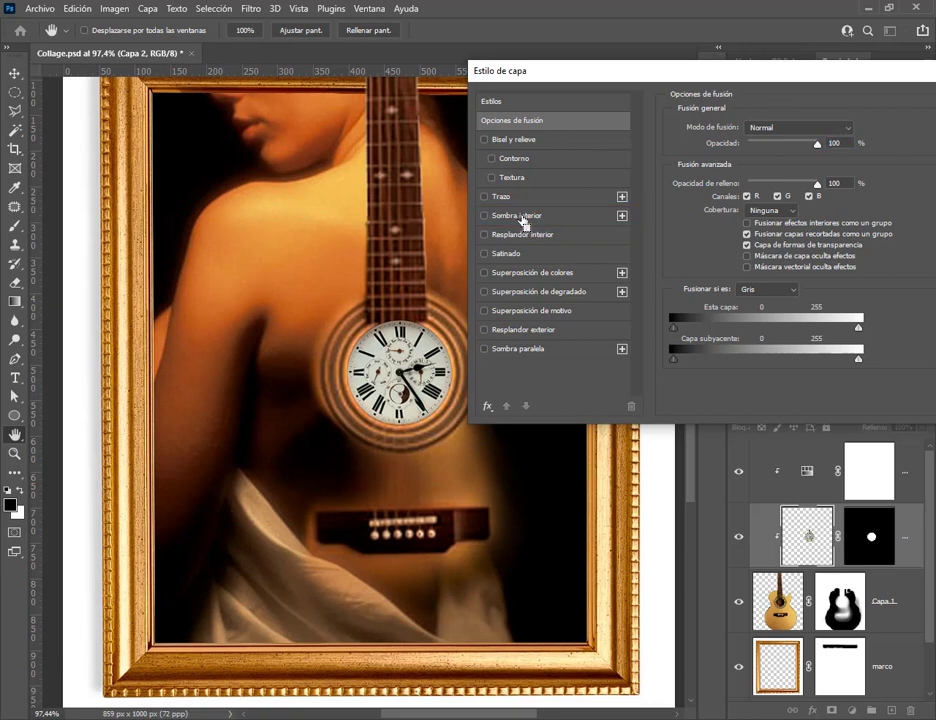
left_click(522, 219)
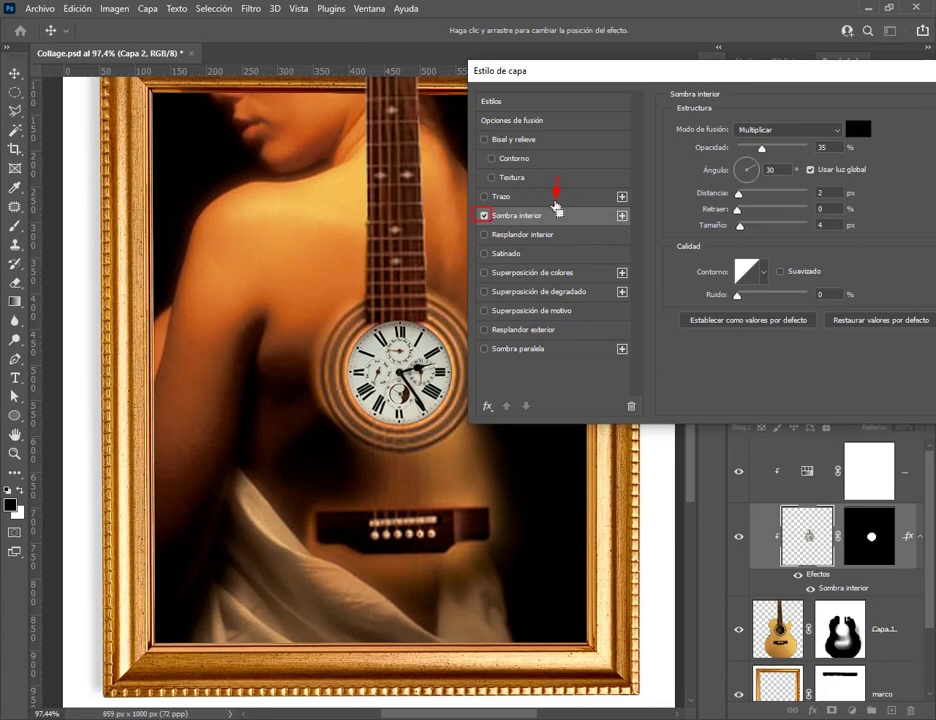
left_click(518, 220)
Set the inner shadow's distance to 0 px, choke (Retraer) to 48 %, size to 18 px and opacity to 63 %
left_click_drag(738, 196, 749, 234)
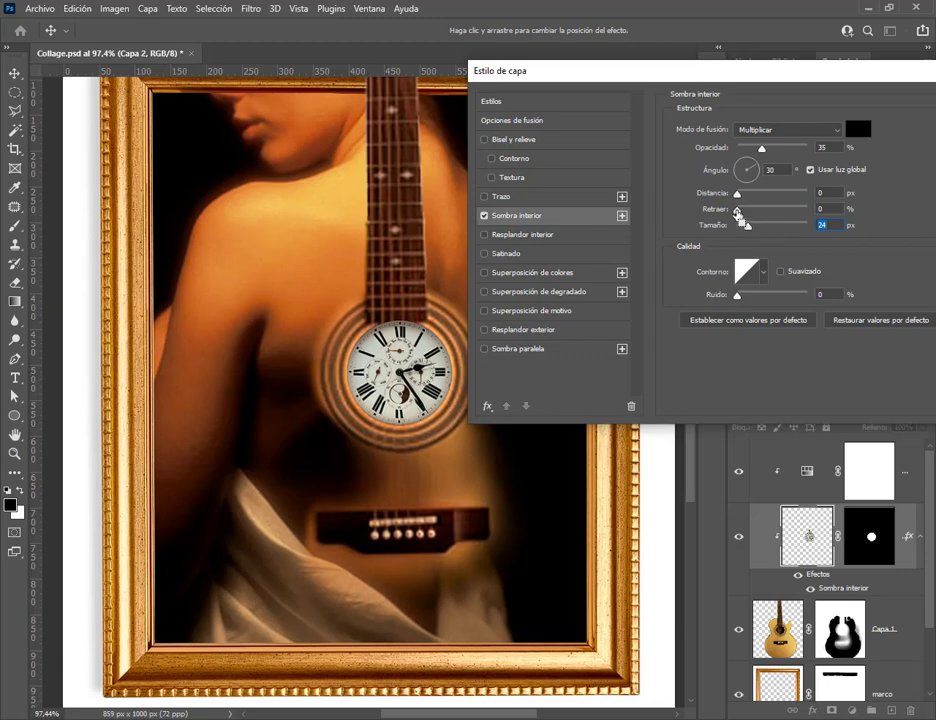
left_click_drag(738, 210, 771, 211)
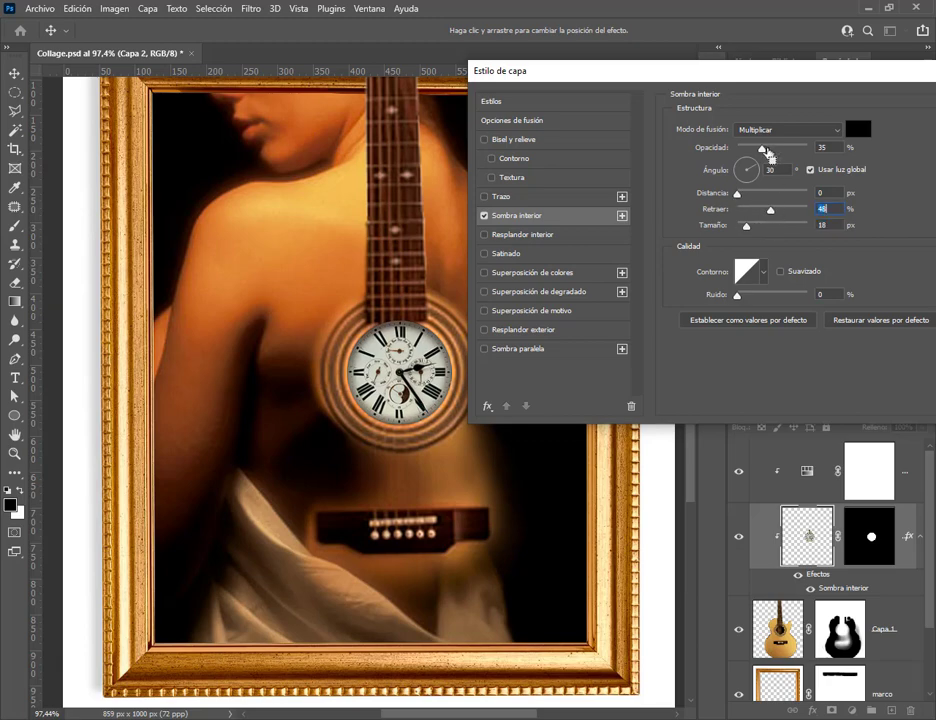
left_click_drag(769, 155, 854, 152)
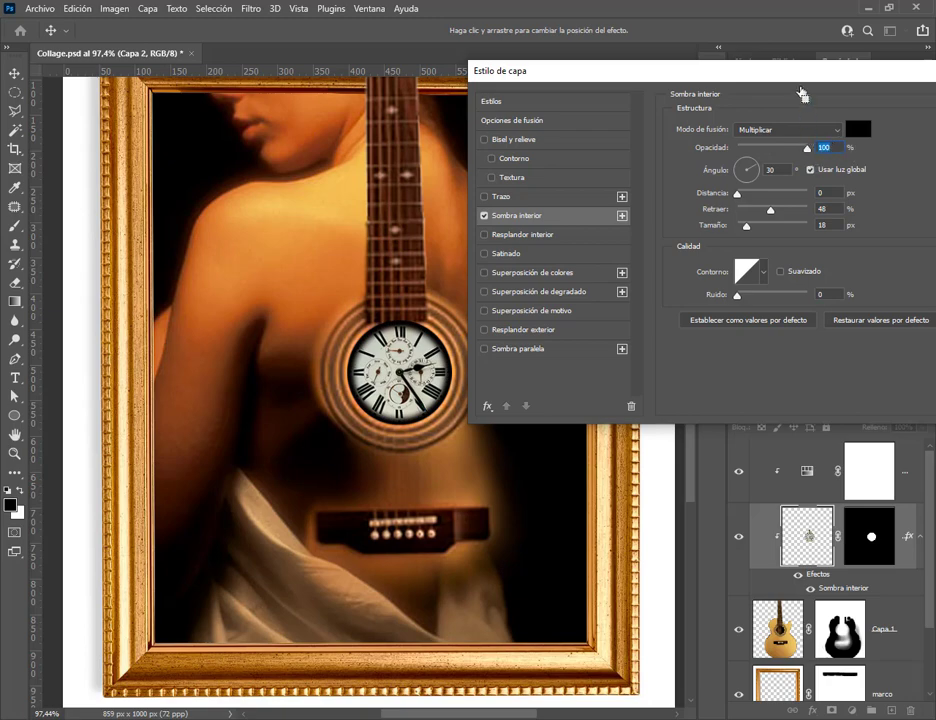
left_click_drag(816, 150, 781, 150)
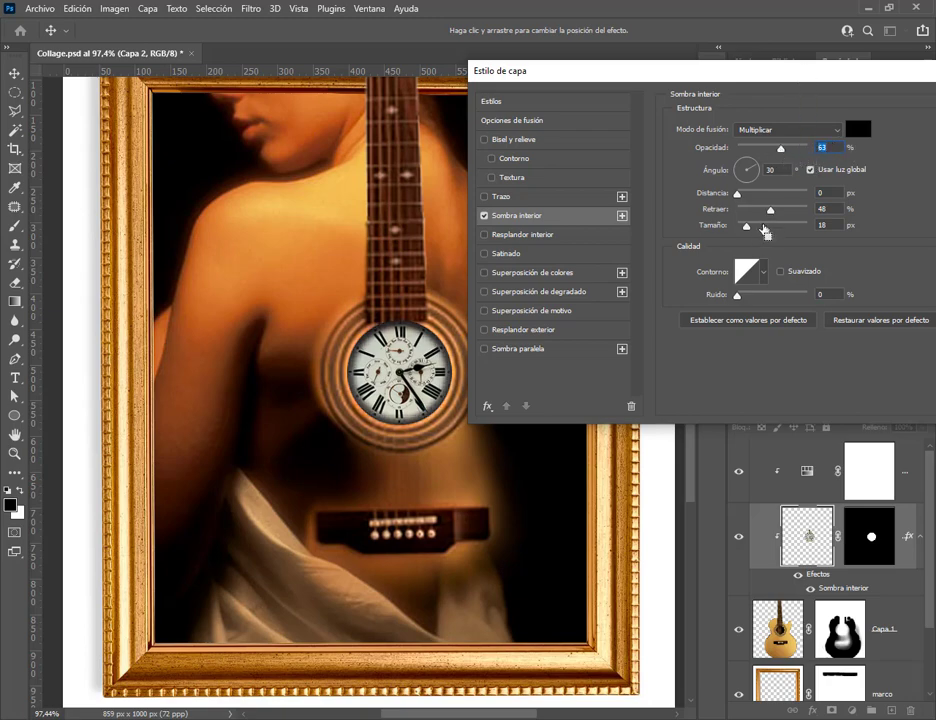
Refine the inner shadow to 76 % opacity, 33 % choke and 35 px size, and apply the layer style
mouse_move(745, 226)
left_mouse_down()
mouse_move(788, 211)
mouse_move(752, 230)
left_mouse_up()
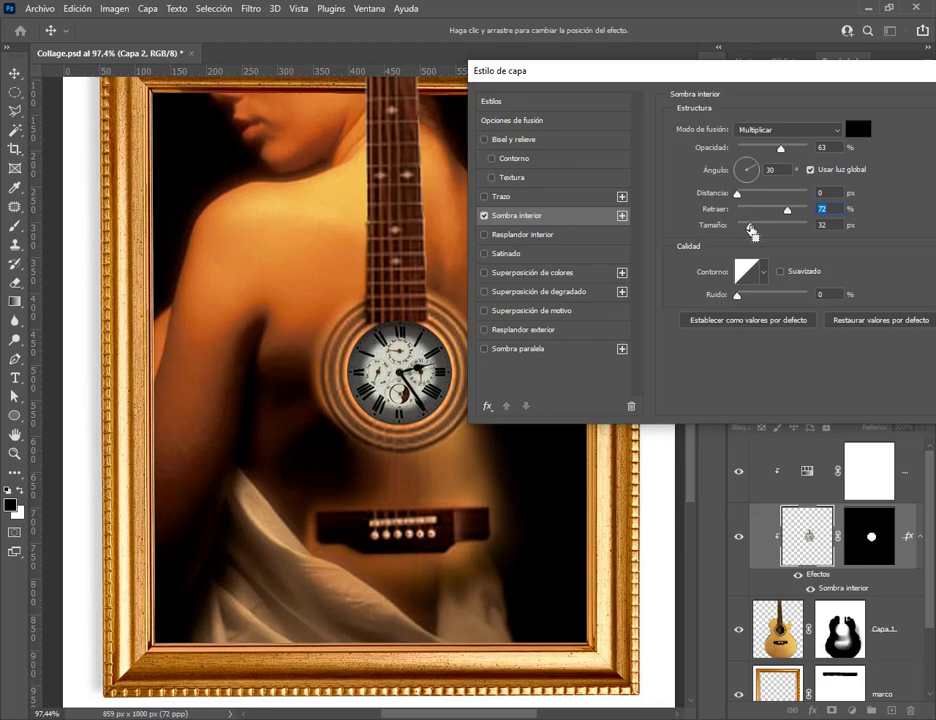
left_click_drag(781, 151, 767, 151)
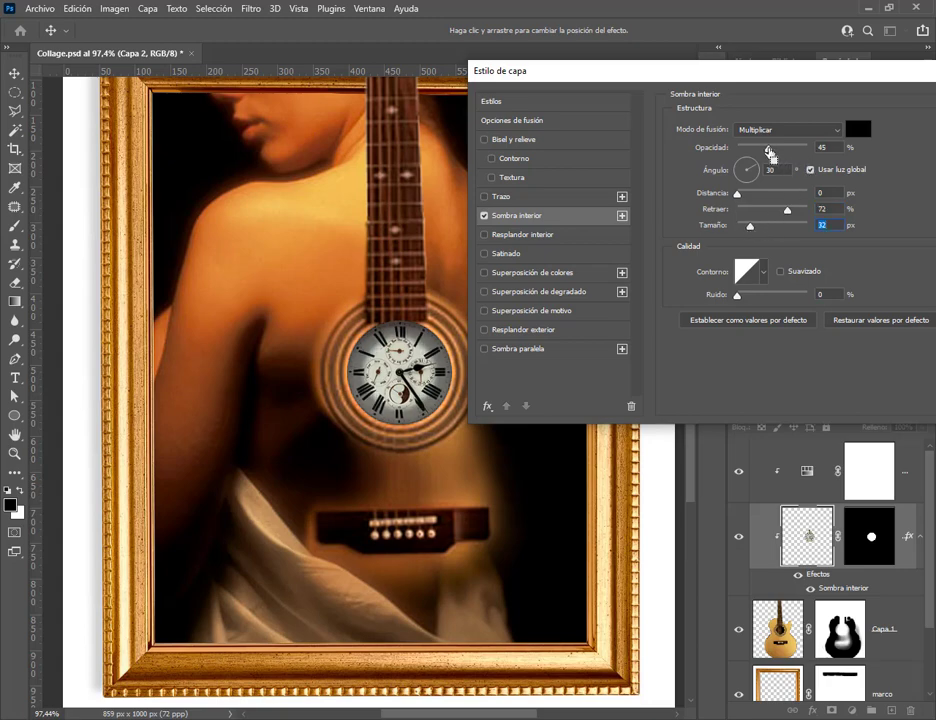
mouse_move(788, 208)
left_mouse_down()
mouse_move(758, 212)
mouse_move(751, 232)
left_mouse_up()
left_click_drag(768, 148, 790, 152)
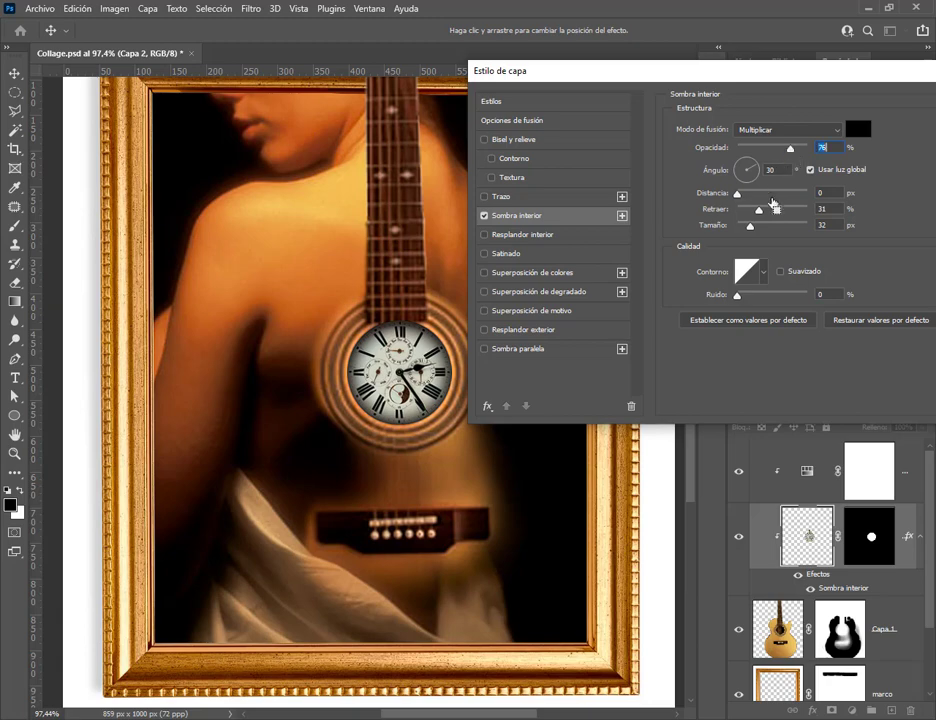
mouse_move(759, 211)
left_mouse_down()
mouse_move(762, 232)
mouse_move(750, 232)
left_mouse_up()
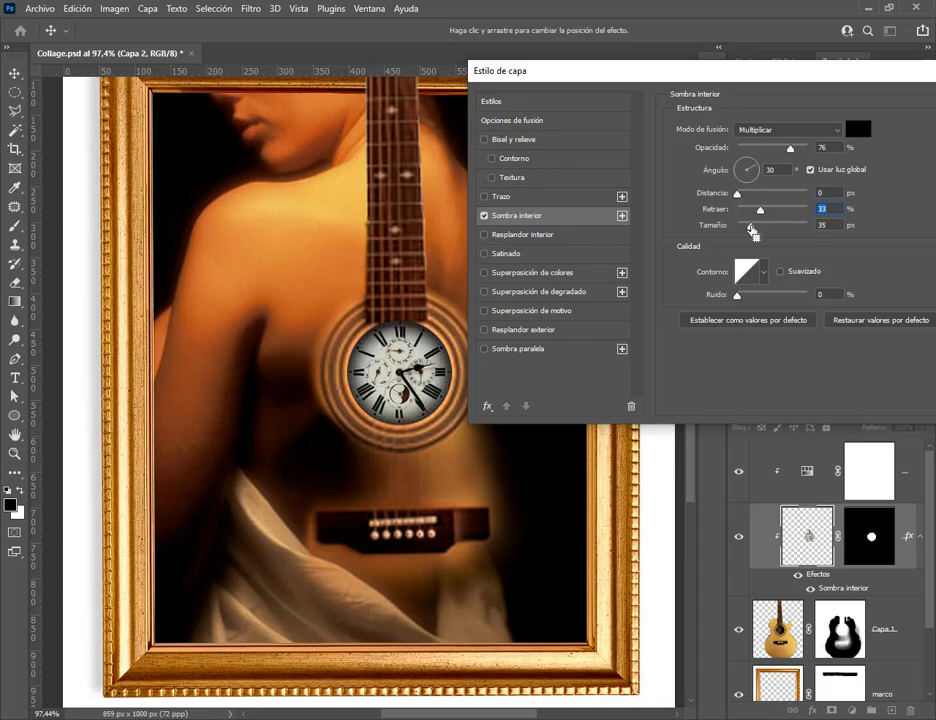
left_click_drag(739, 76, 657, 69)
key("Return")
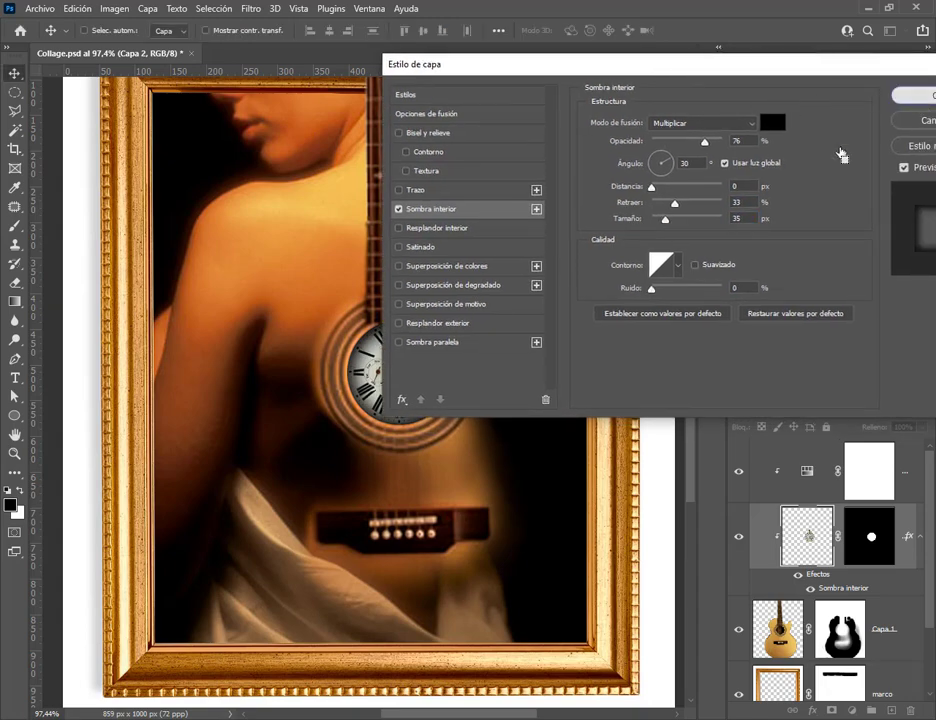
Save the collage document with the clock's inner shadow applied
left_click(45, 8)
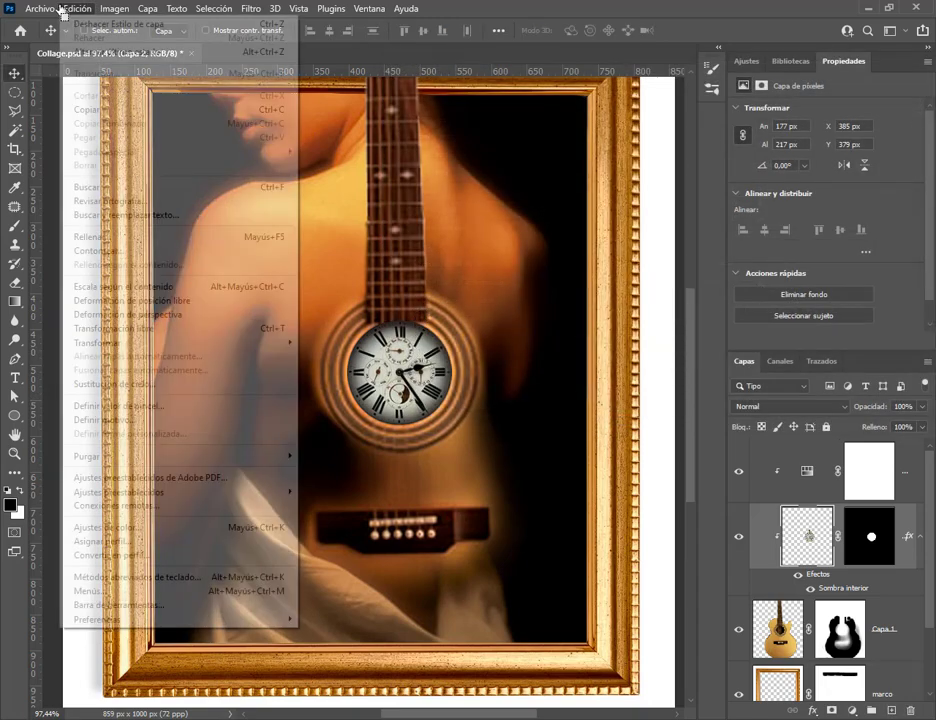
left_click(112, 172)
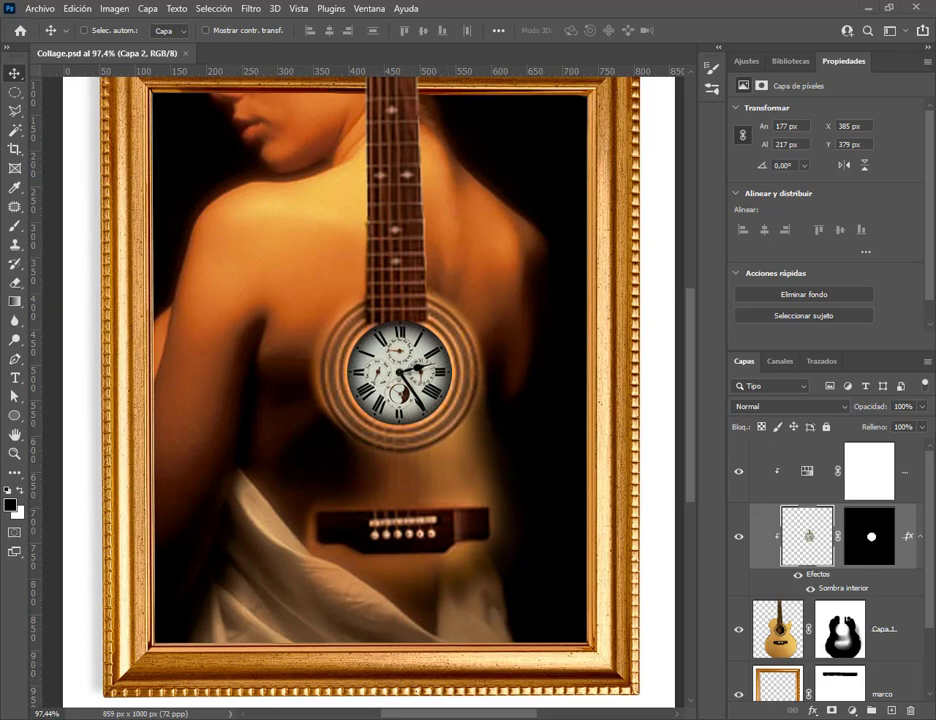
Switch to the Google Meet call to check the chat messages, and return to the collage in Photoshop
left_click(140, 669)
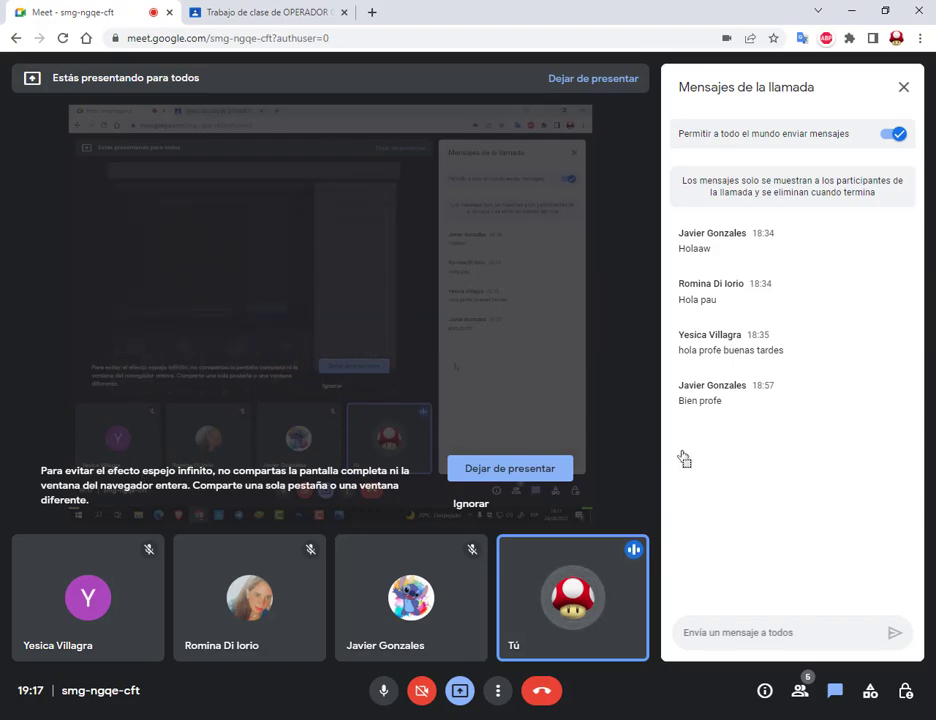
left_click(851, 10)
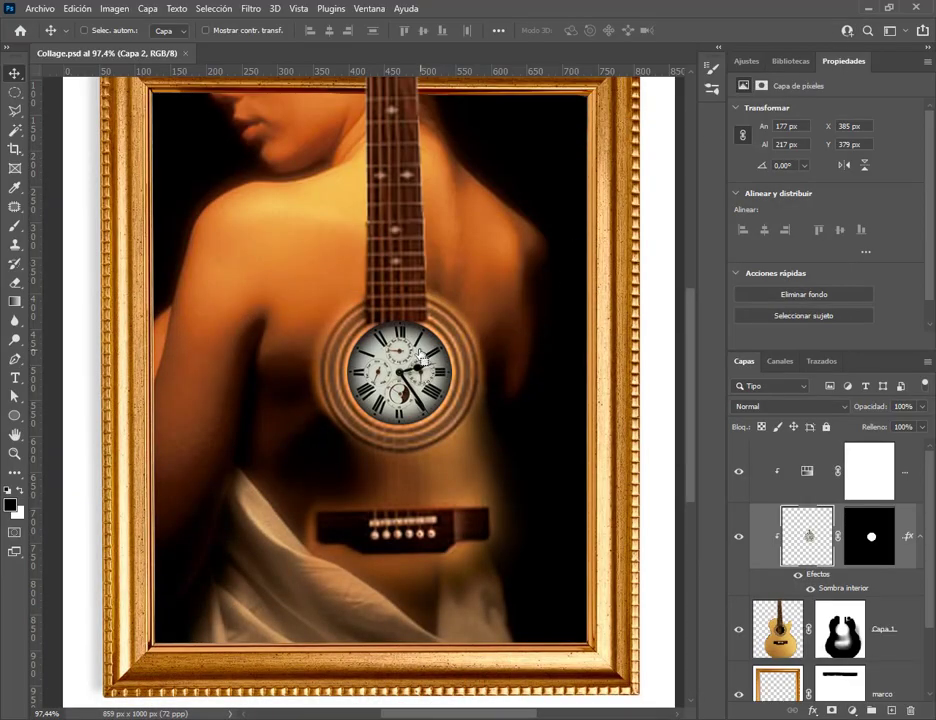
left_click(40, 8)
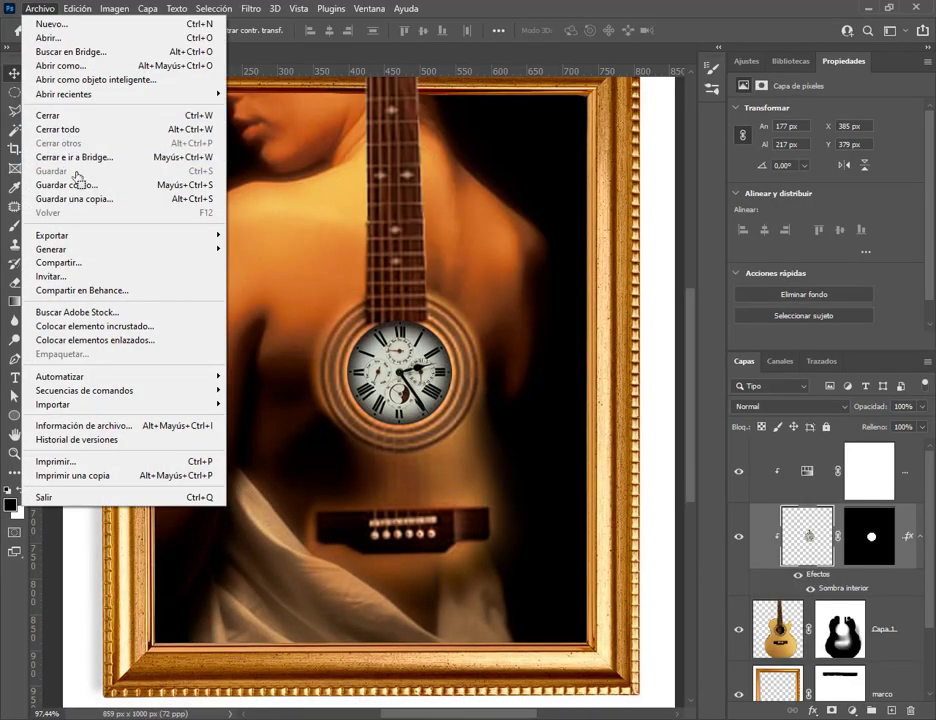
key("Escape")
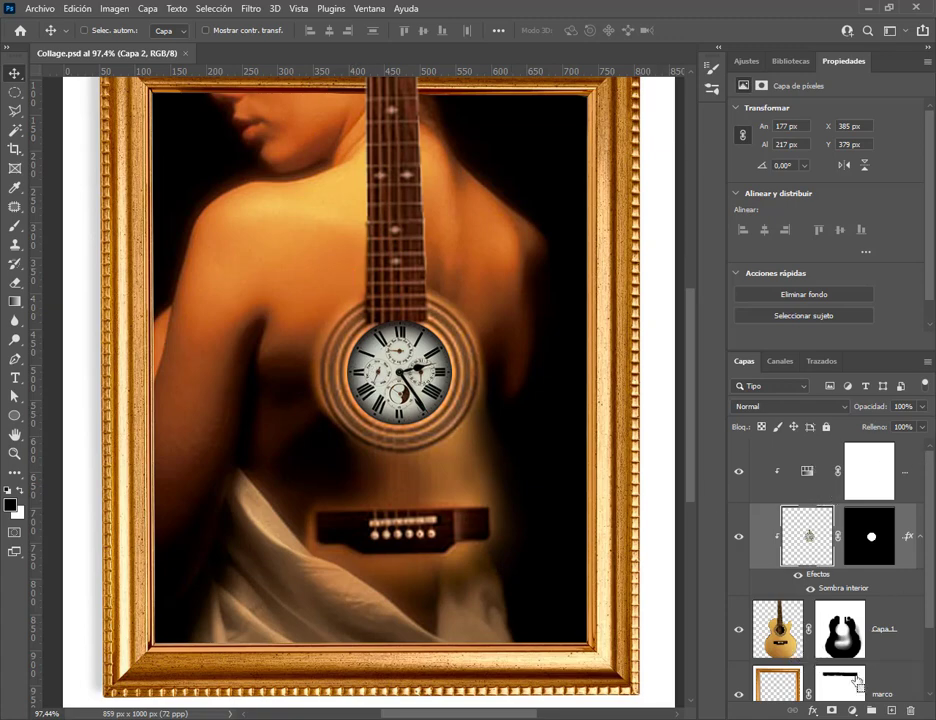
Create a new empty layer above the Tono/saturación 1 adjustment layer and set the Brush tool to a size of 1 px
left_click(841, 450)
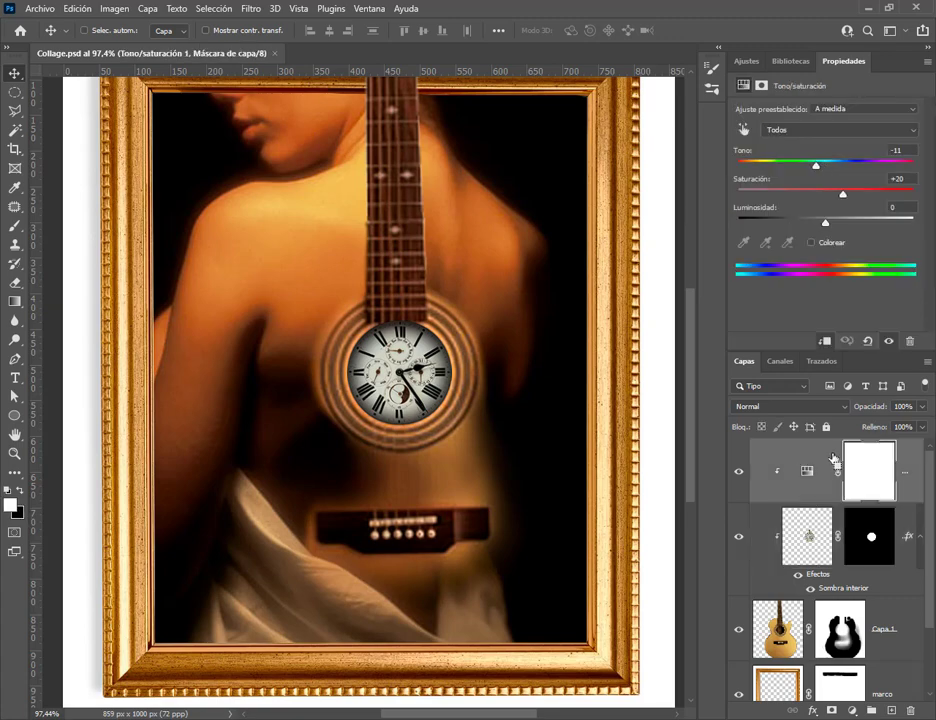
left_click(897, 710)
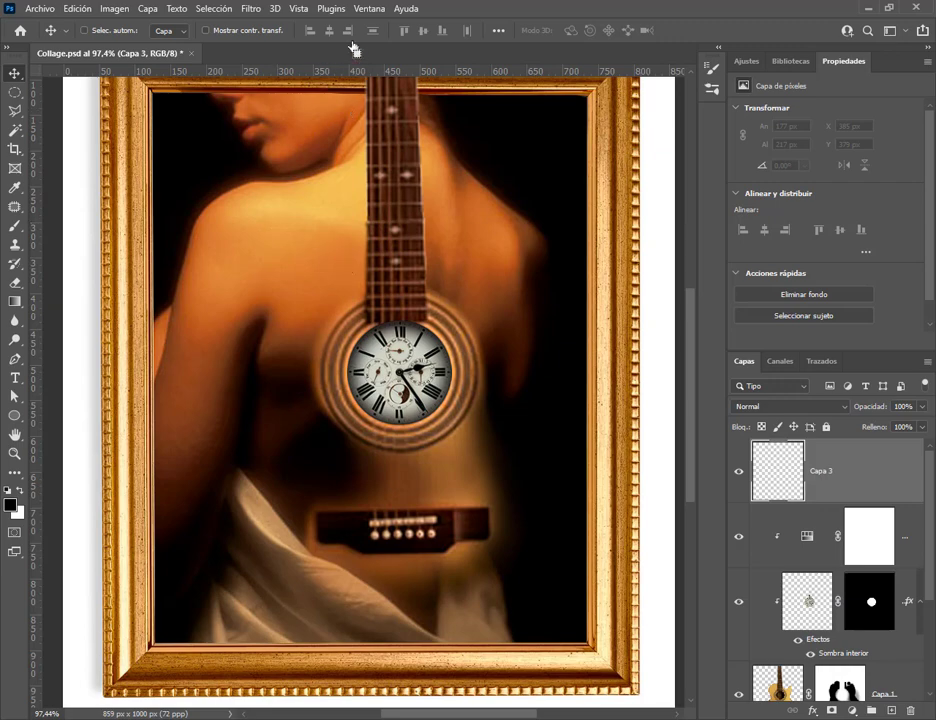
left_click(16, 227)
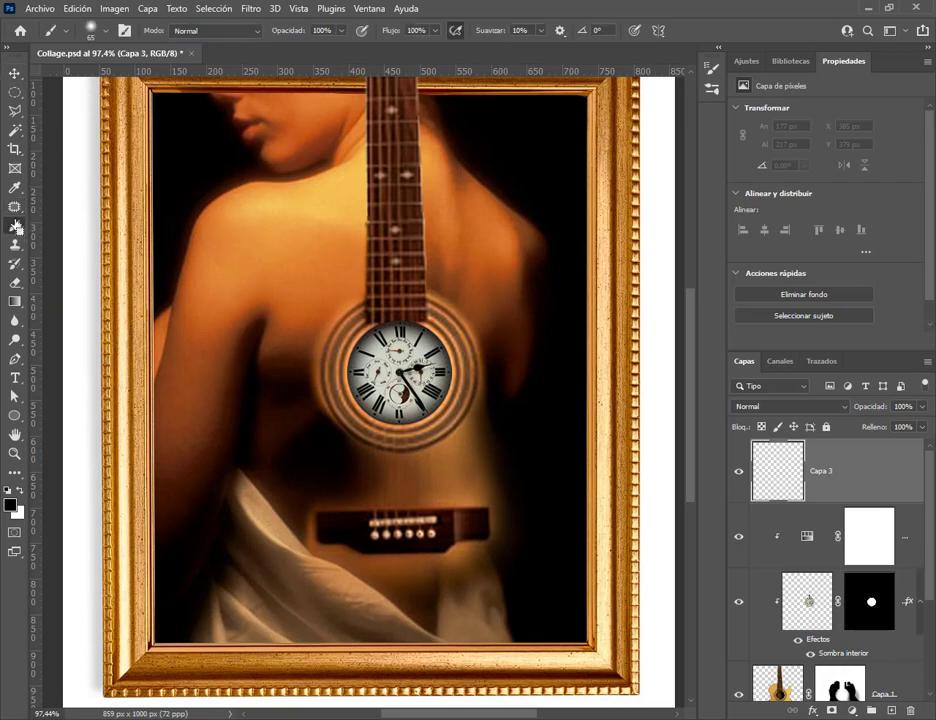
left_click(106, 36)
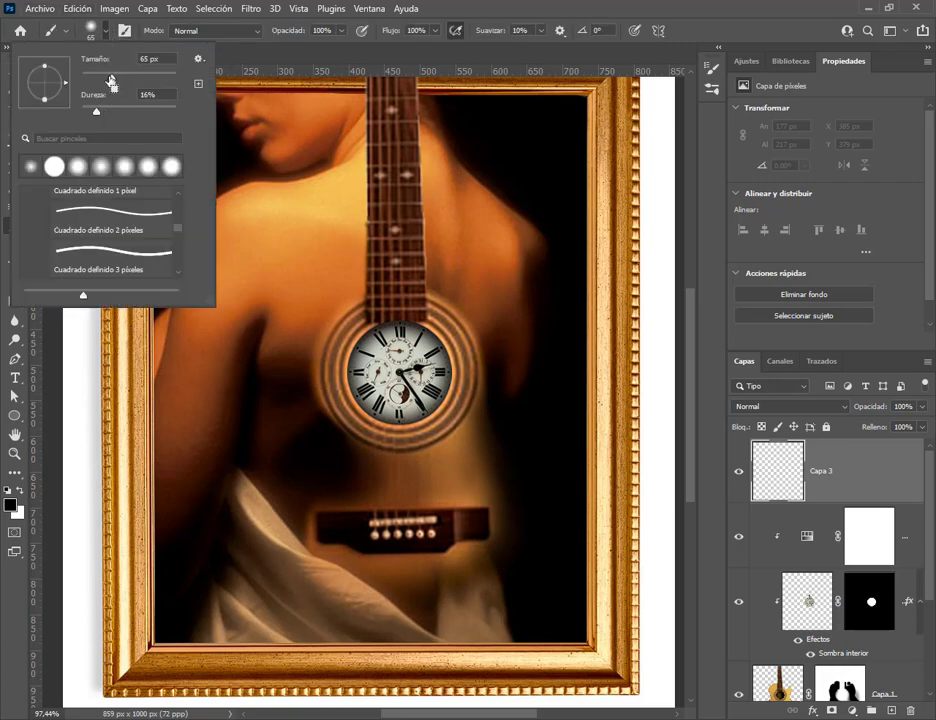
left_click_drag(111, 80, 82, 80)
left_click(310, 200)
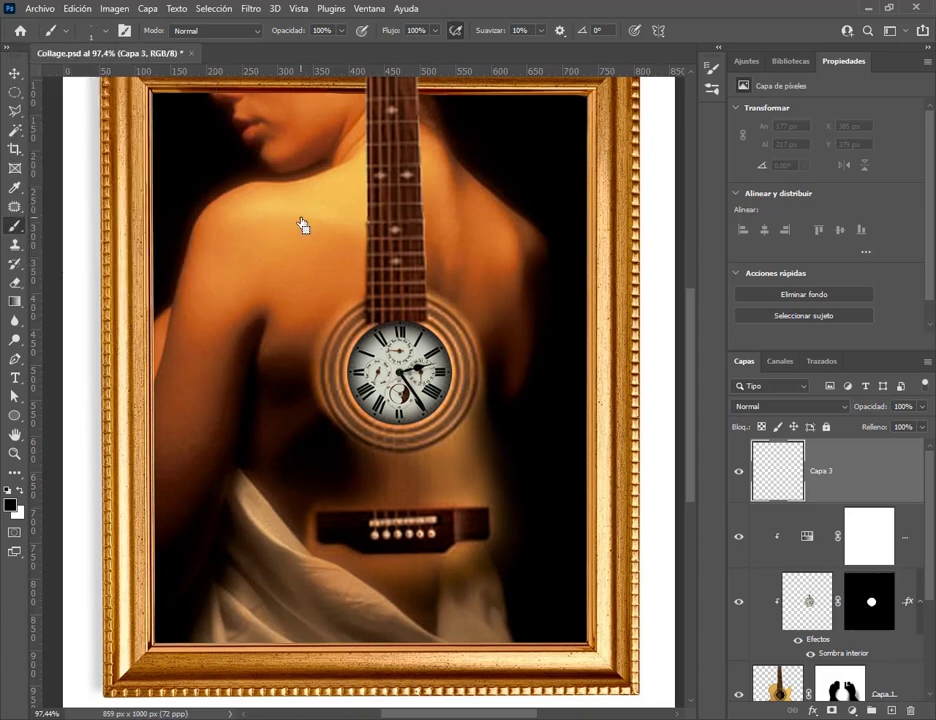
Try a thin vertical black brush stroke on the woman's back, and undo it
left_click_drag(300, 217, 303, 282)
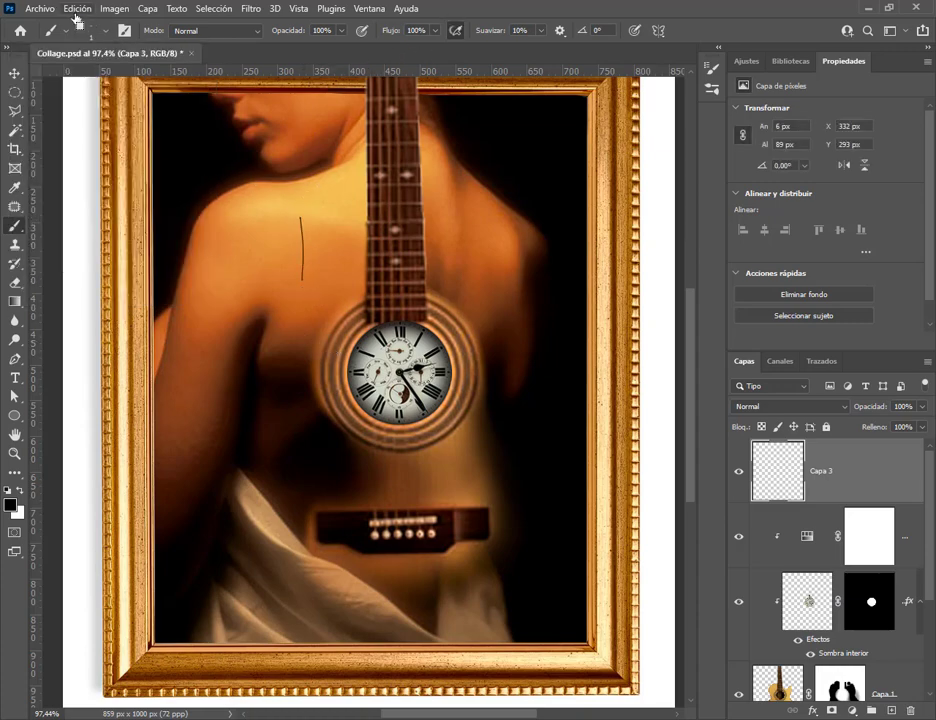
left_click(76, 10)
left_click(92, 24)
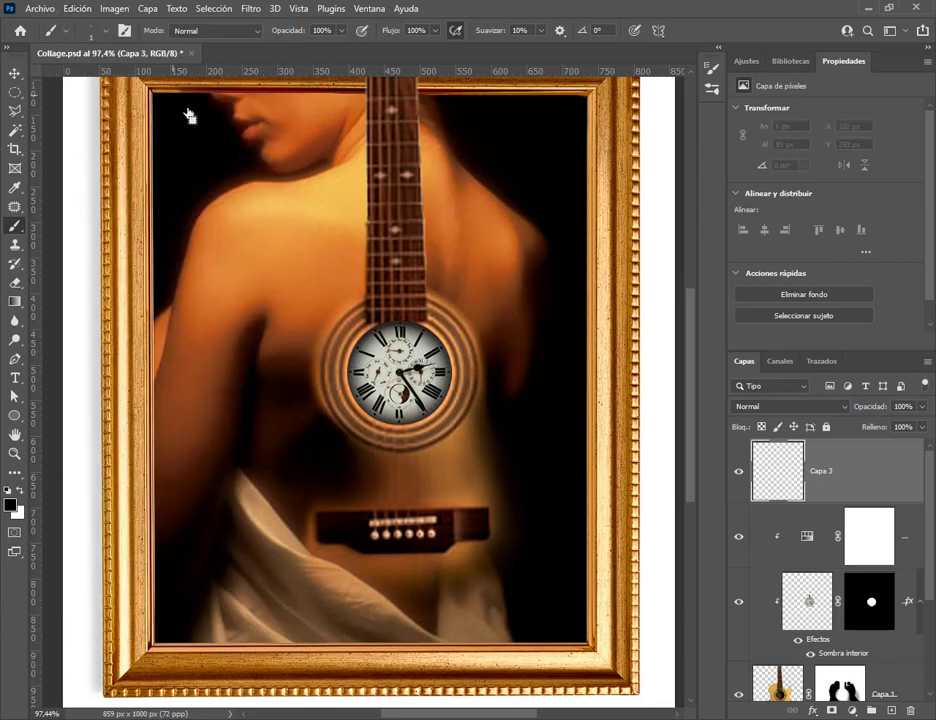
Set the foreground colour to brown 7f5842, sampled from the strings where the guitar neck meets the sound hole
left_click(11, 506)
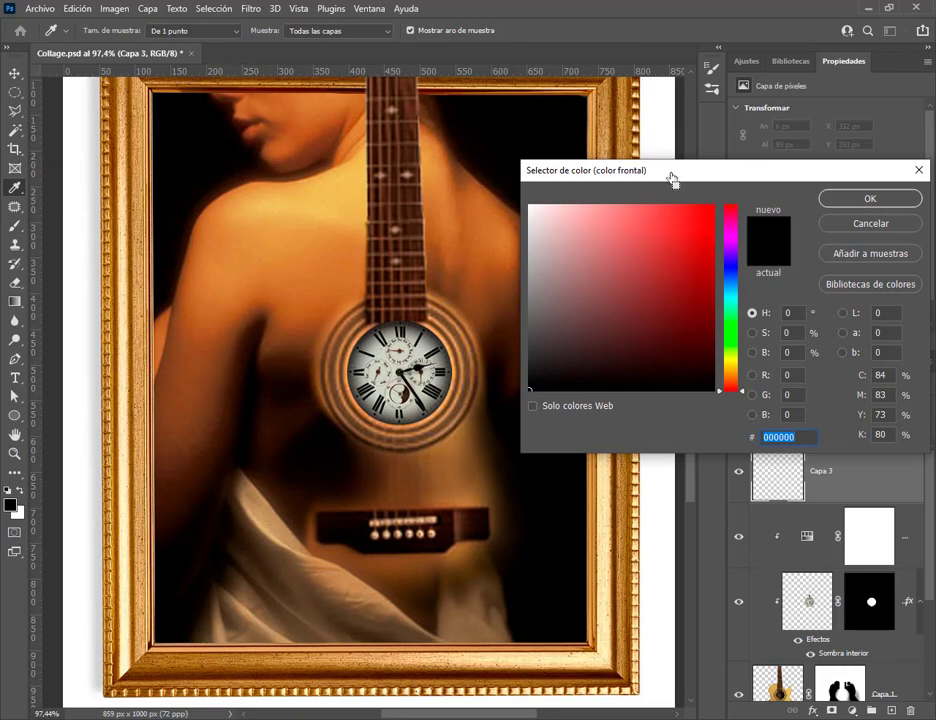
left_click_drag(672, 178, 662, 132)
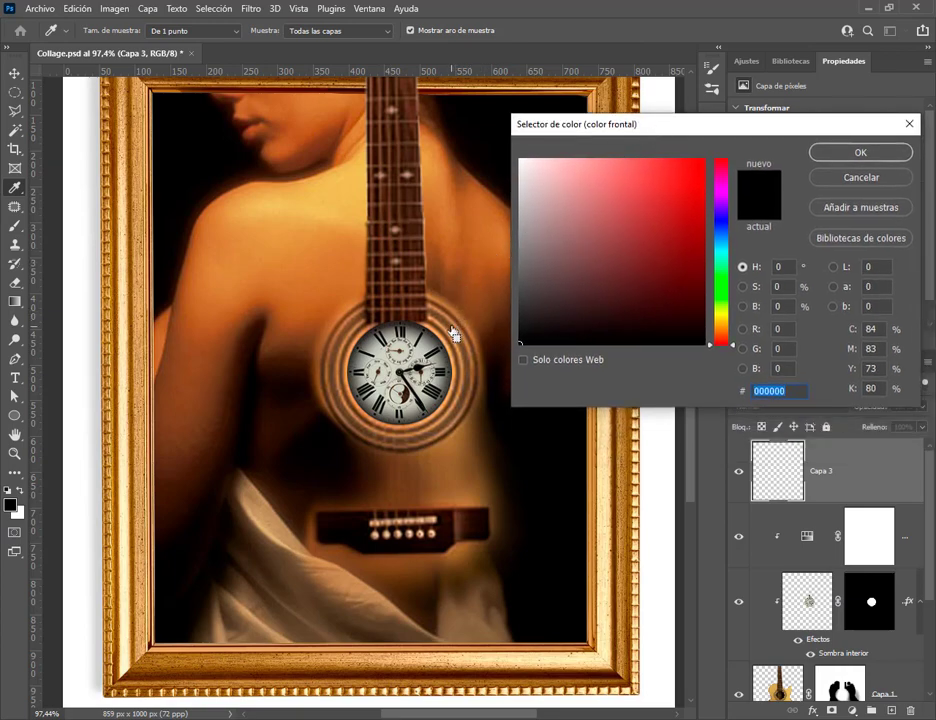
left_click(378, 440)
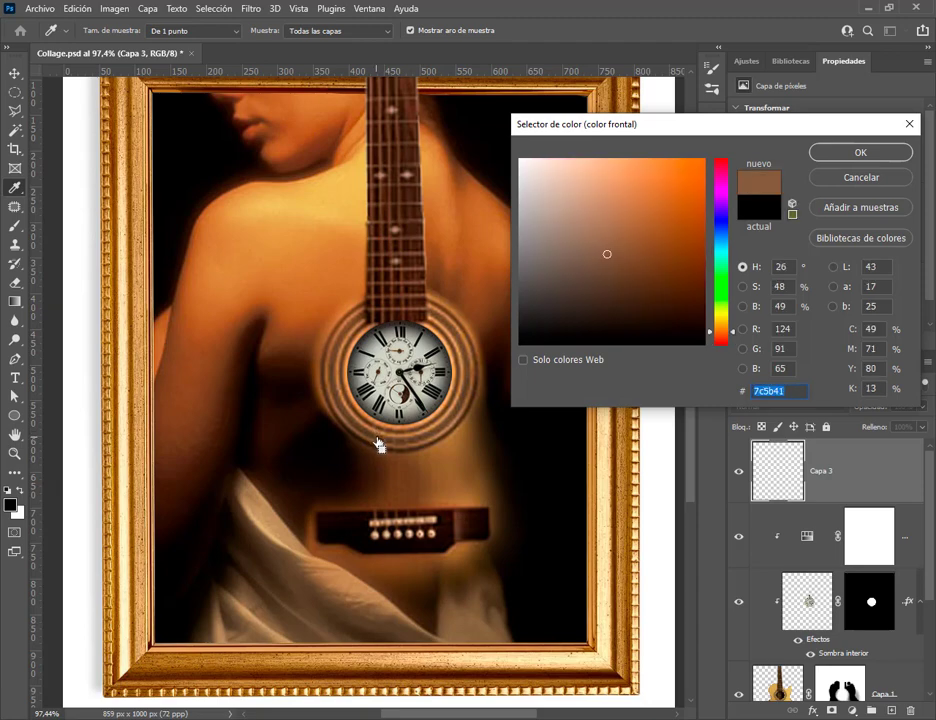
left_click(378, 313)
left_click(375, 308)
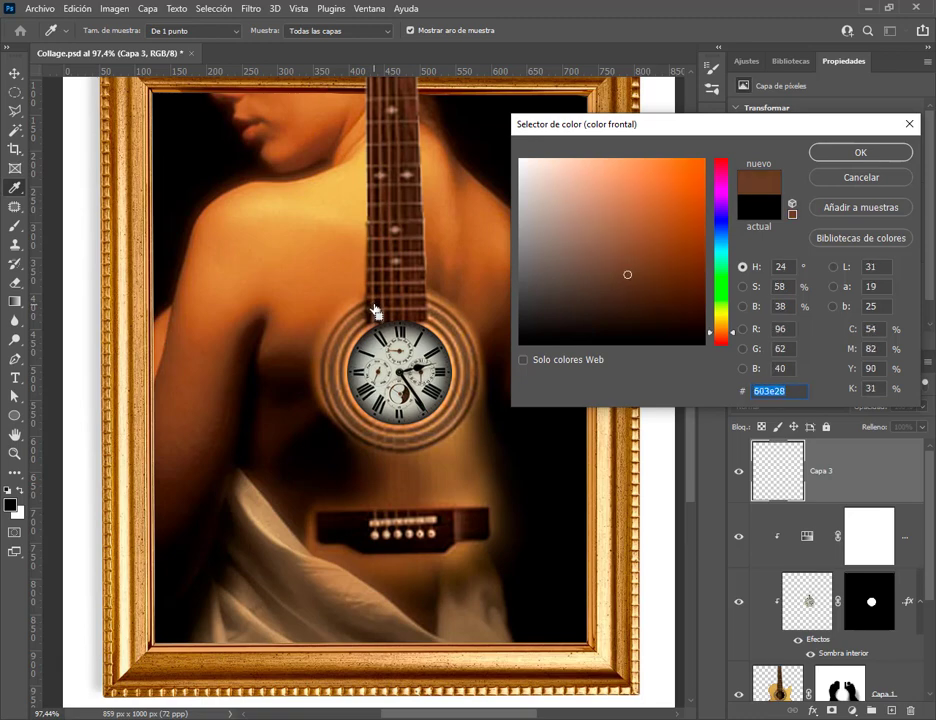
left_click(373, 312)
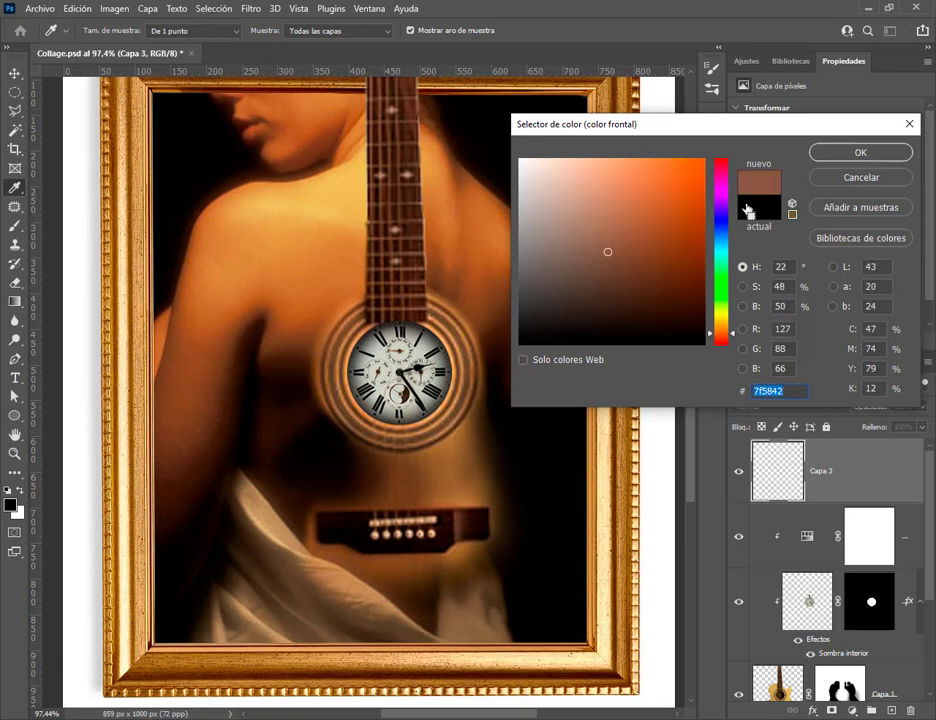
left_click(846, 156)
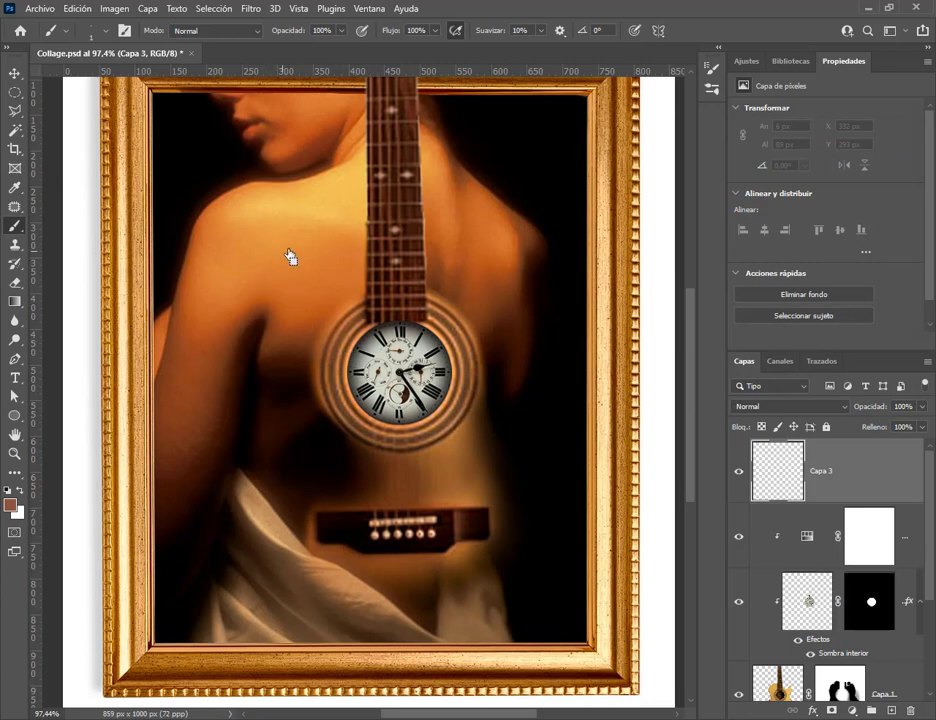
Try a thin vertical brown brush stroke on the woman's back, and undo it
left_click_drag(303, 240, 302, 235)
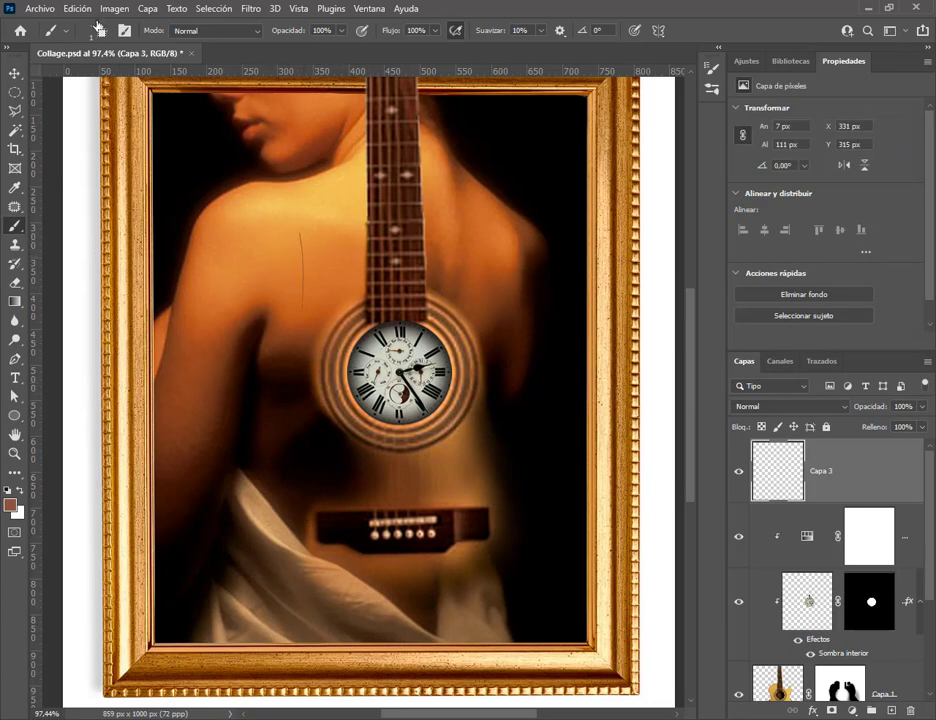
left_click(77, 8)
left_click(106, 25)
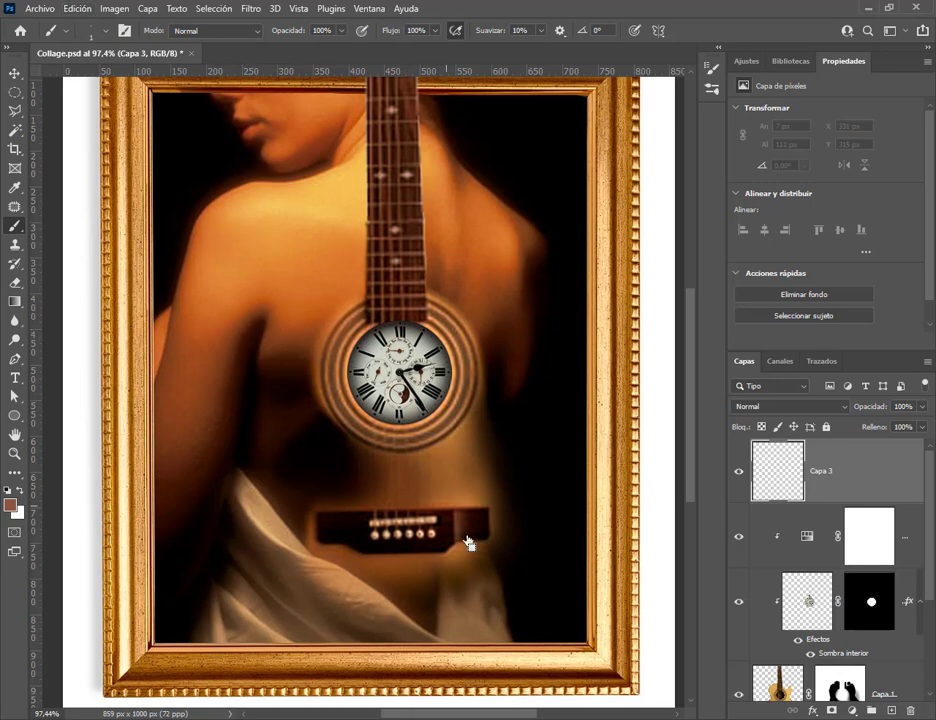
Lighten the foreground colour to the reddish brown 98664b
scroll(397, 497, "up", 4)
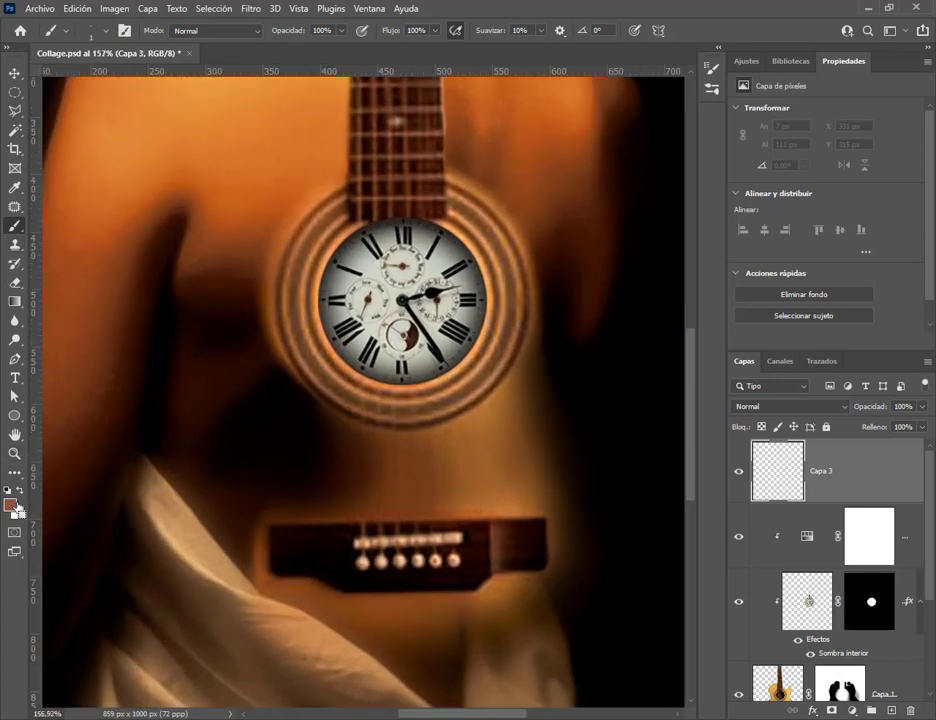
left_click(12, 506)
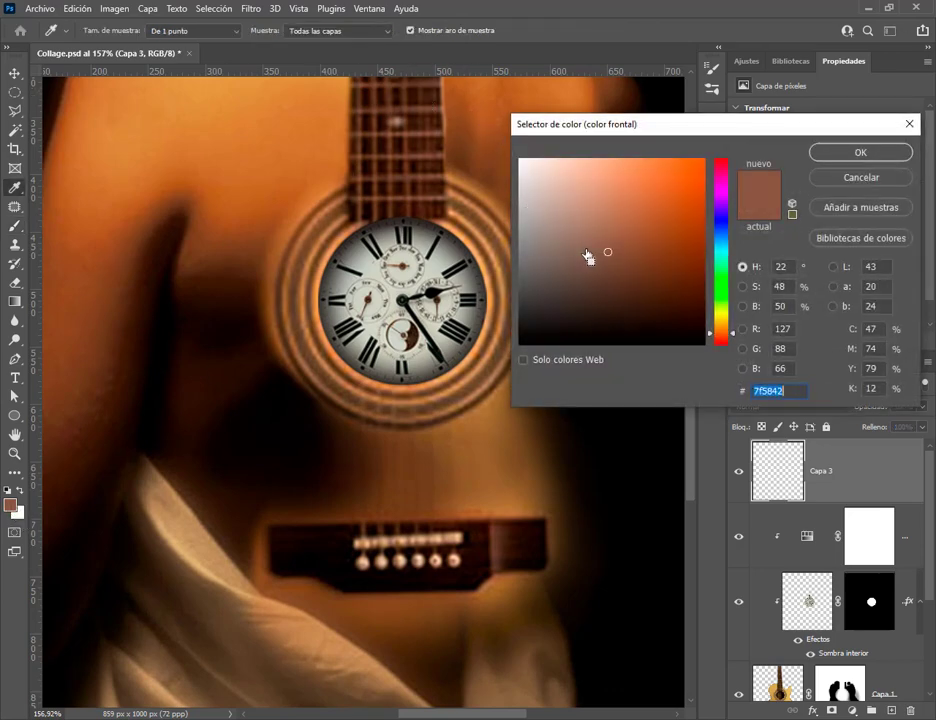
left_click_drag(609, 256, 613, 234)
left_click(834, 160)
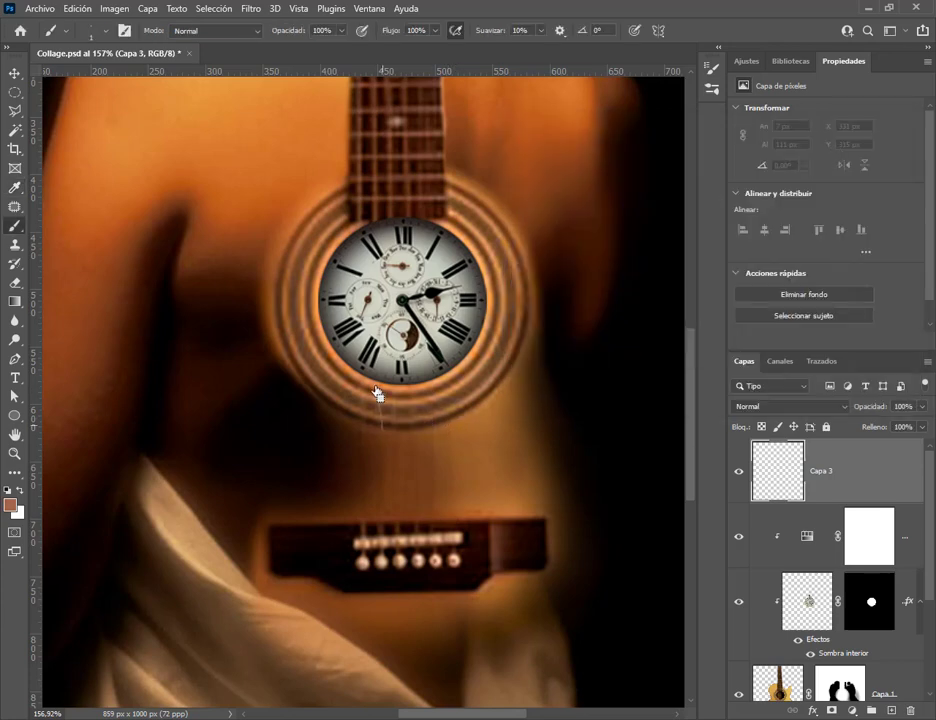
Try a 1 px string stroke between the clock's lower rim and the guitar bridge, and undo it
left_click(378, 393, "shift")
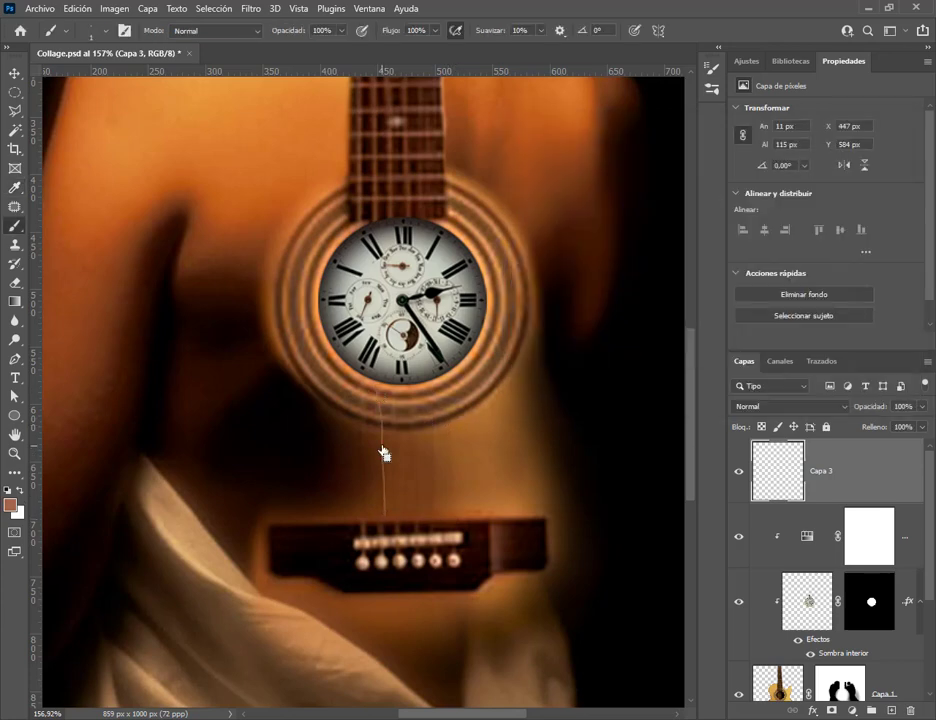
left_click(78, 10)
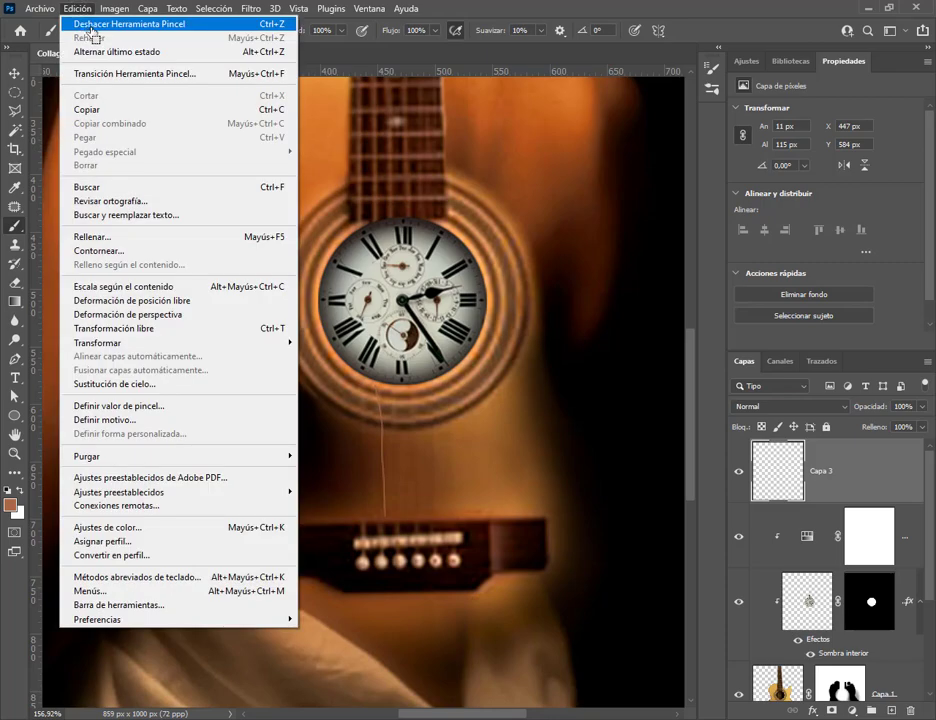
left_click(95, 25)
Increase the brush size to 3 px
left_click(108, 37)
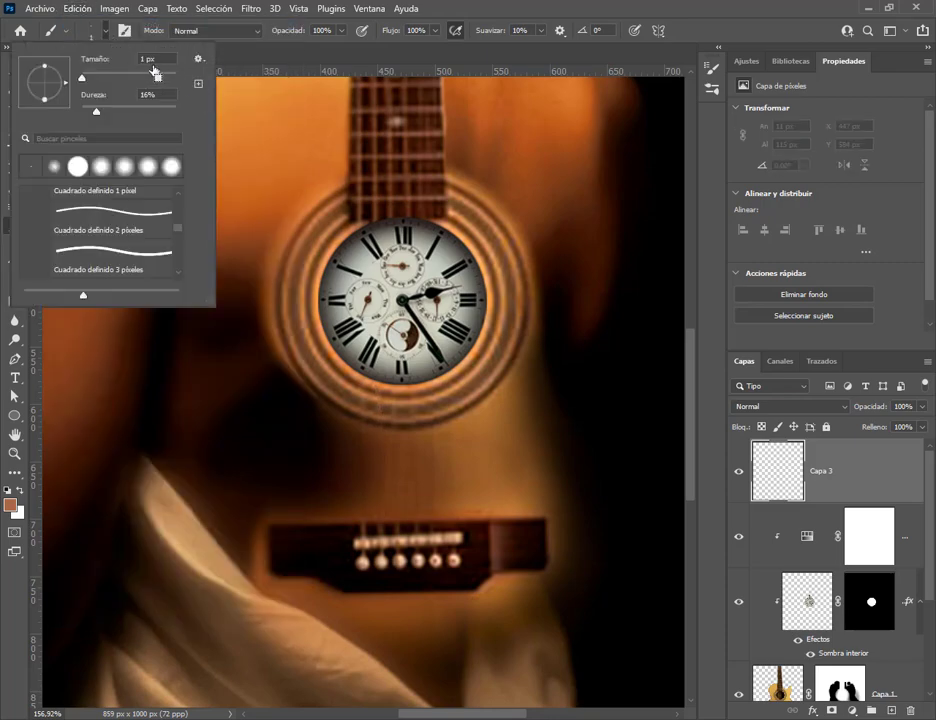
left_click_drag(83, 84, 85, 84)
left_click(278, 390)
Try a vertical 3 px stroke on the dark area beside the guitar's sound hole, and undo it
left_click_drag(278, 390, 278, 386)
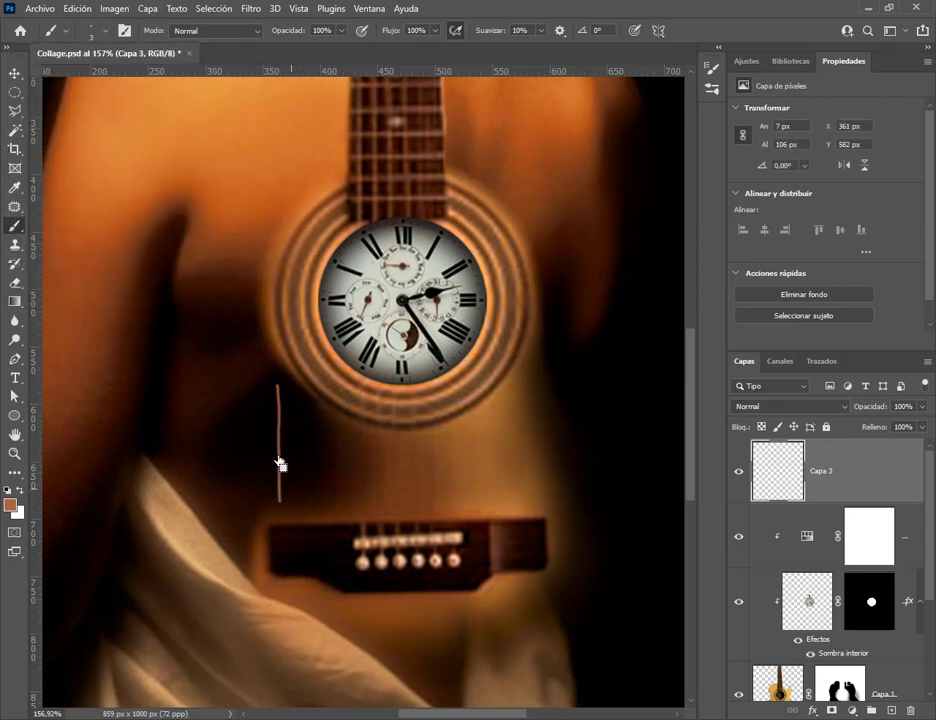
left_click(80, 10)
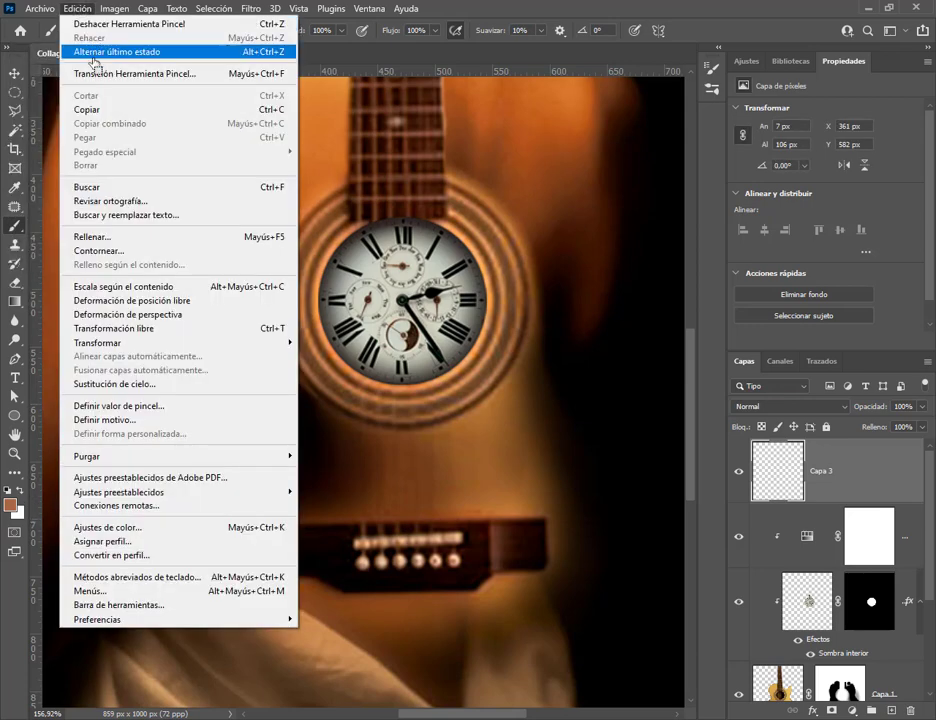
left_click(93, 55)
Darken the foreground colour to a deeper reddish brown, leaving the white background colour as it is
left_click(17, 513)
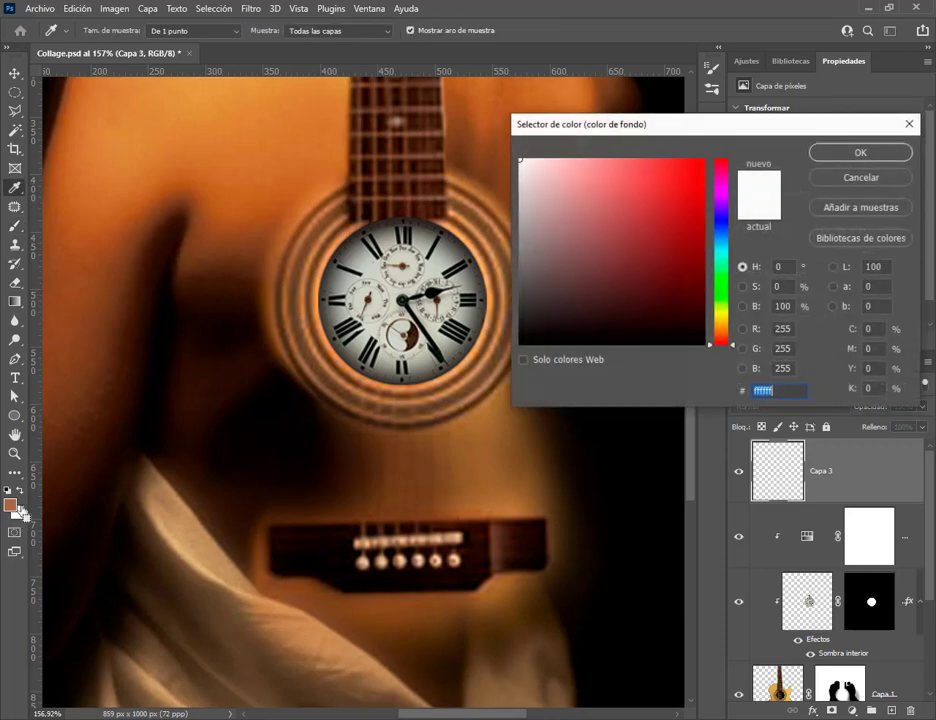
key("Escape")
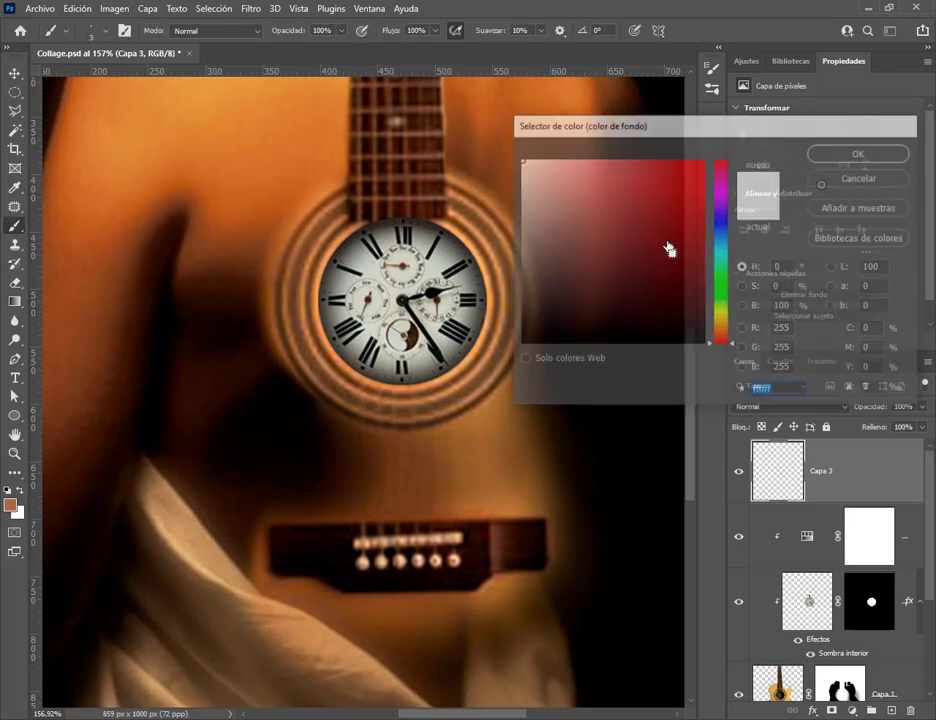
left_click(11, 506)
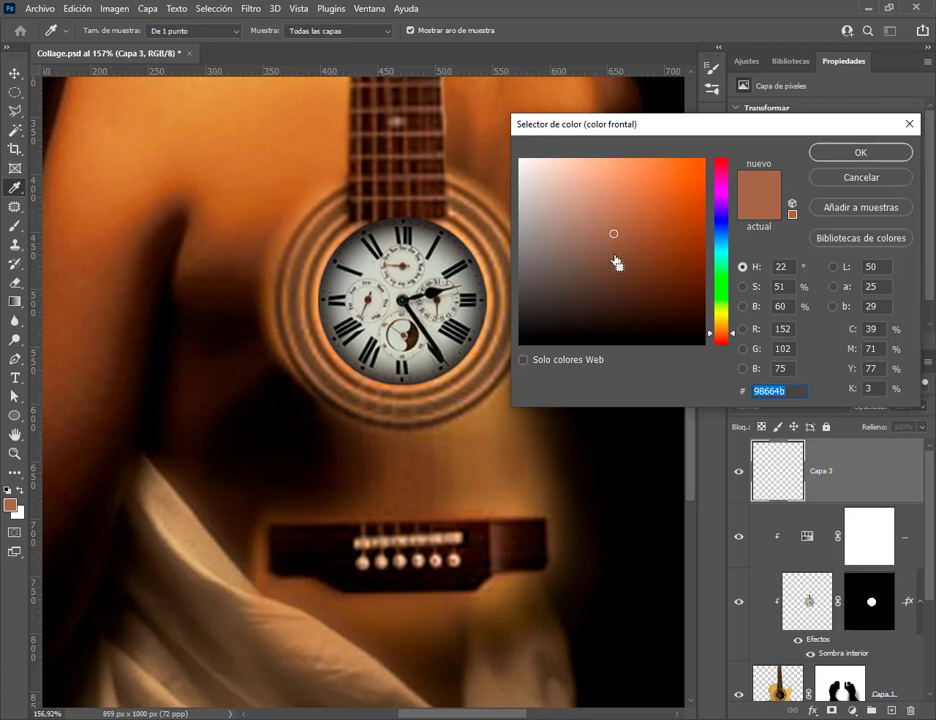
left_click(832, 155)
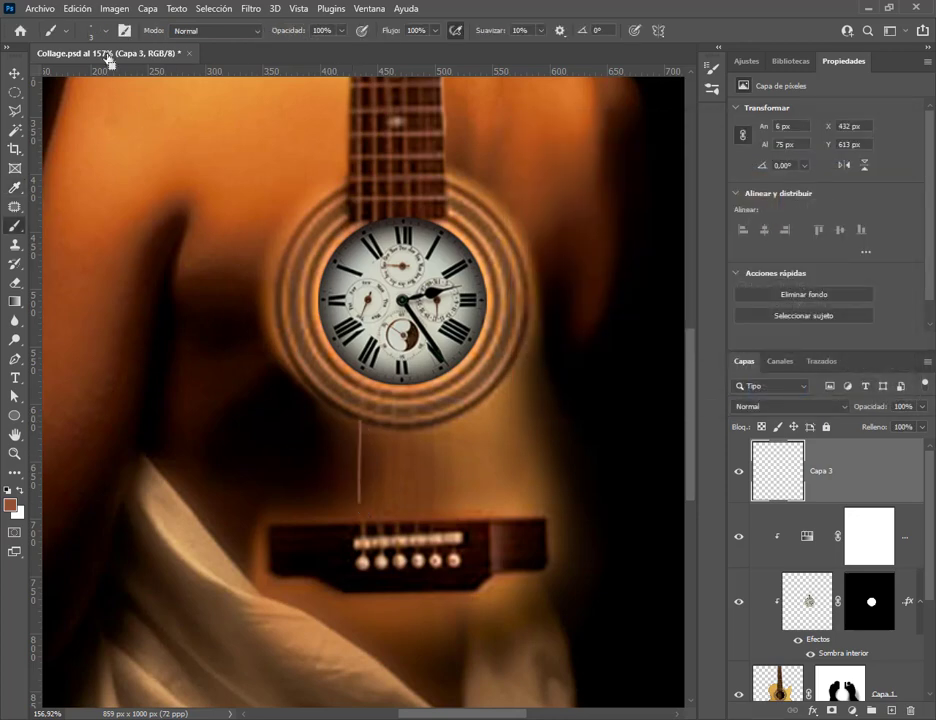
Undo the vertical test stroke painted between the sound hole rings and the bridge
left_click(74, 9)
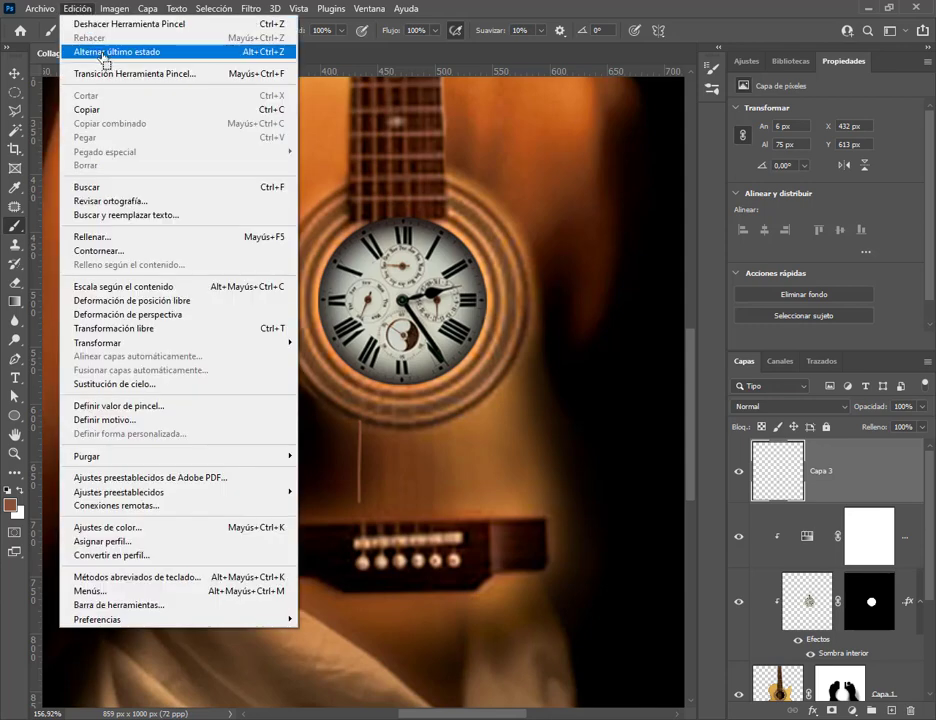
left_click(104, 25)
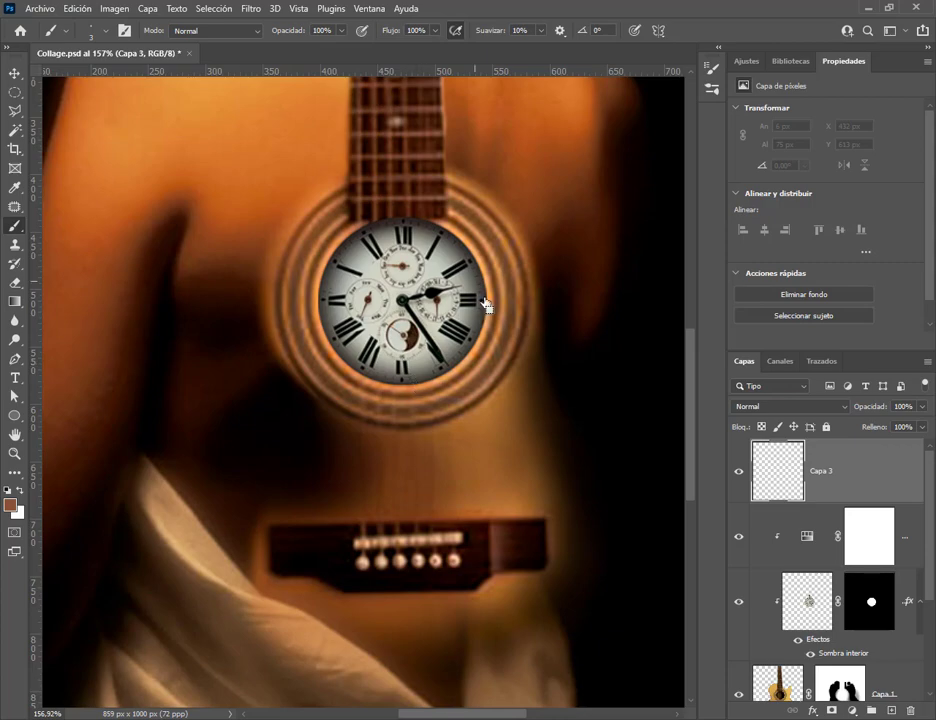
Paint five straight vertical strings, 3 px thick, from the base of the neck across the clock to the bridge
left_click_drag(548, 178, 523, 279)
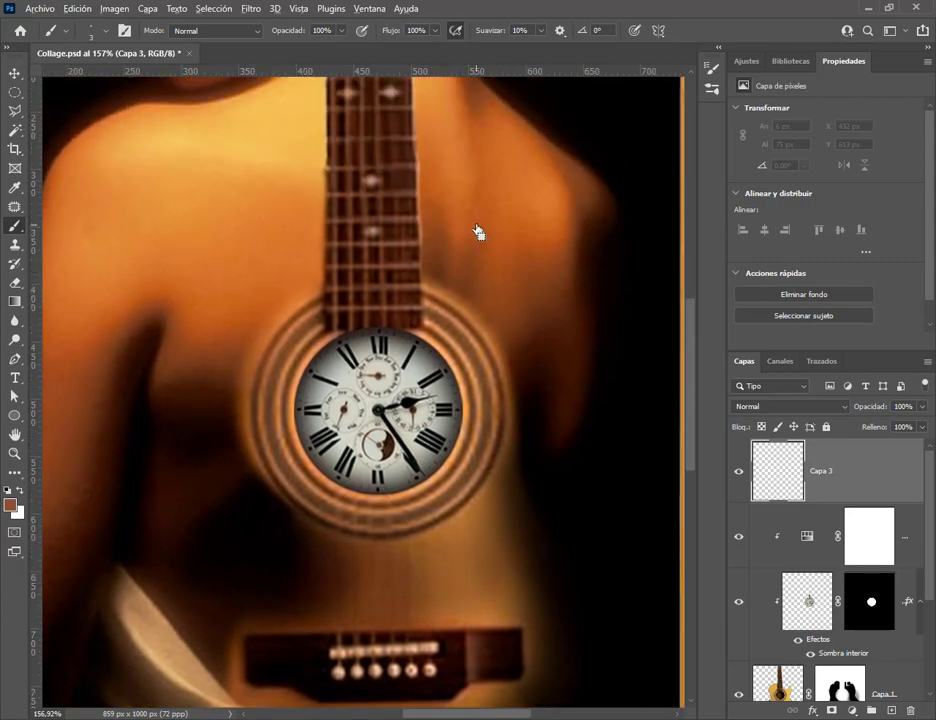
scroll(478, 232, "down", 5)
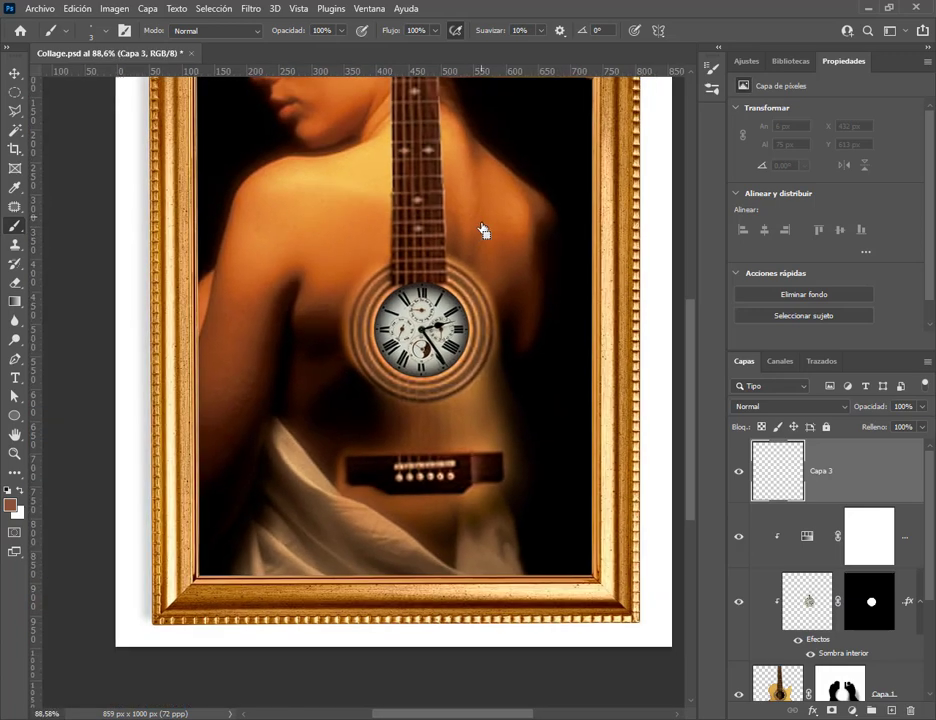
left_click_drag(483, 230, 430, 324)
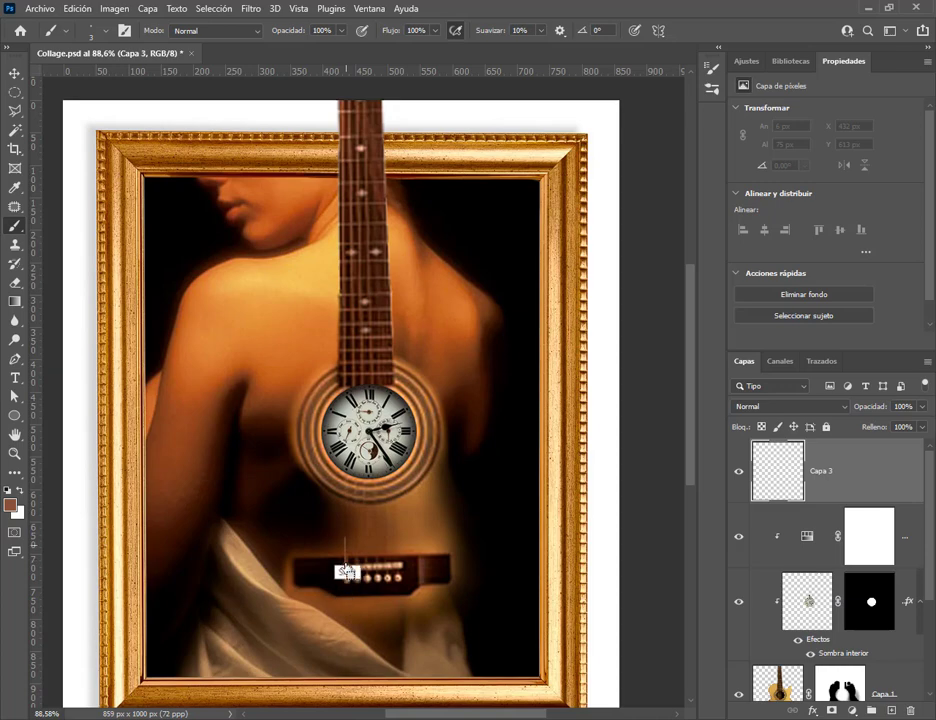
left_click(346, 570, "shift")
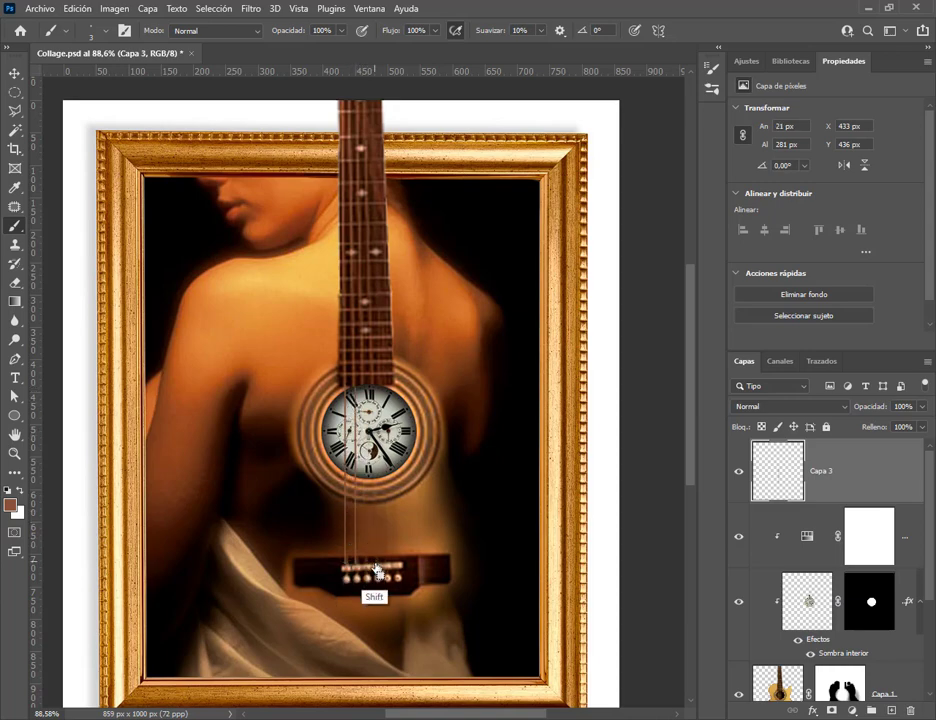
left_click(368, 566, "shift")
left_click(372, 391, "shift")
left_click(375, 390, "shift")
left_click(352, 598, "shift")
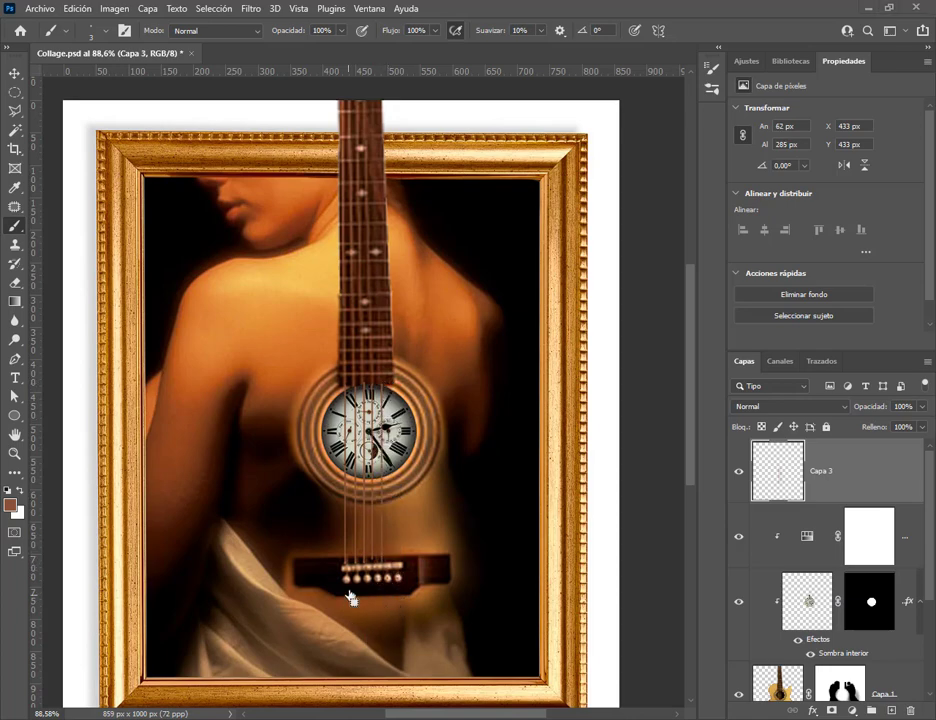
key("shift")
key("shift")
key("shift")
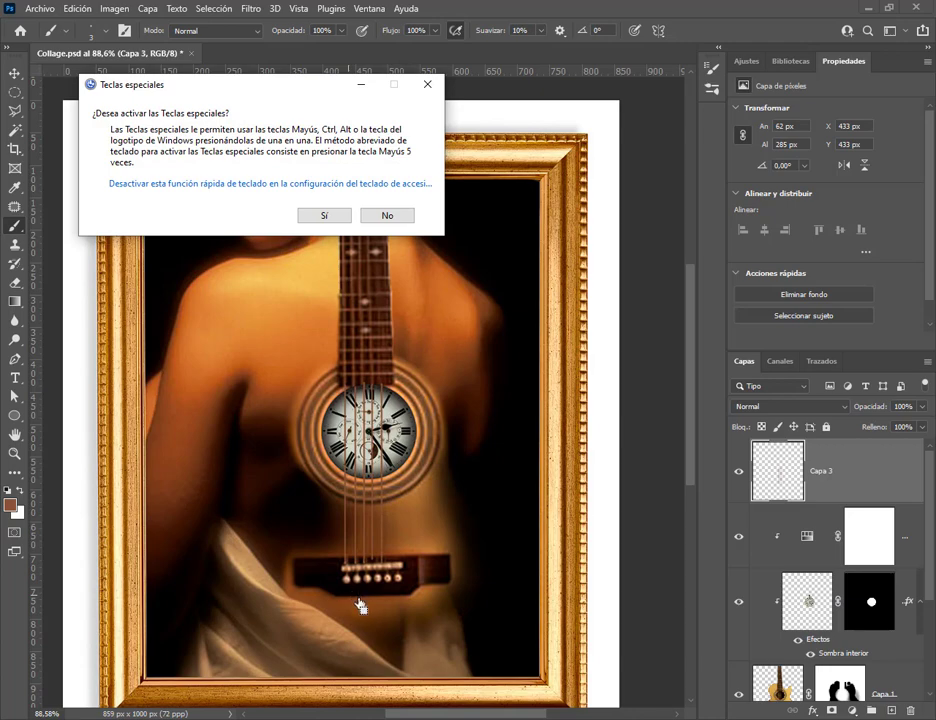
left_click(427, 84)
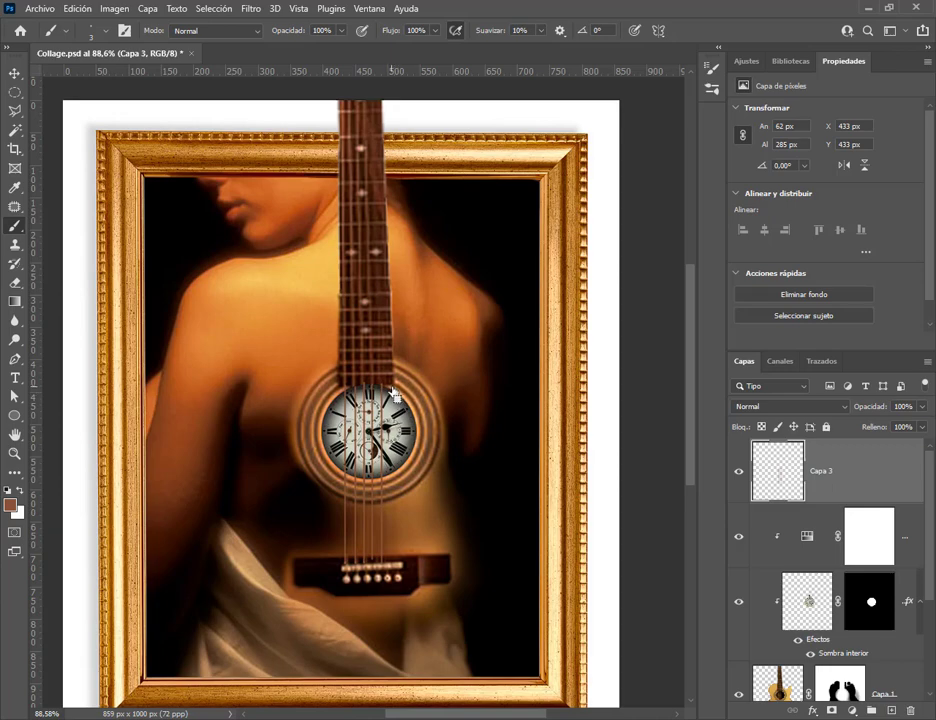
Paint the sixth string from the neck's right edge straight down across the clock towards the bridge
key("ctrl")
key("ctrl+z")
key("shift")
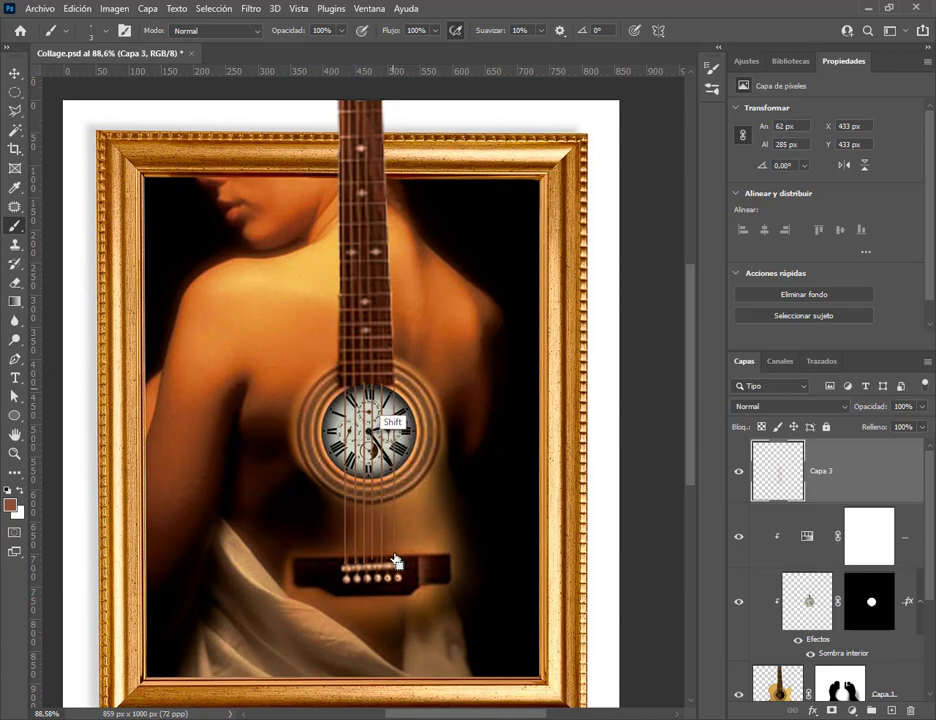
key("ctrl+shift+z")
Undo the stray brush stroke painted below the string ends on the bridge
scroll(395, 598, "up", 4)
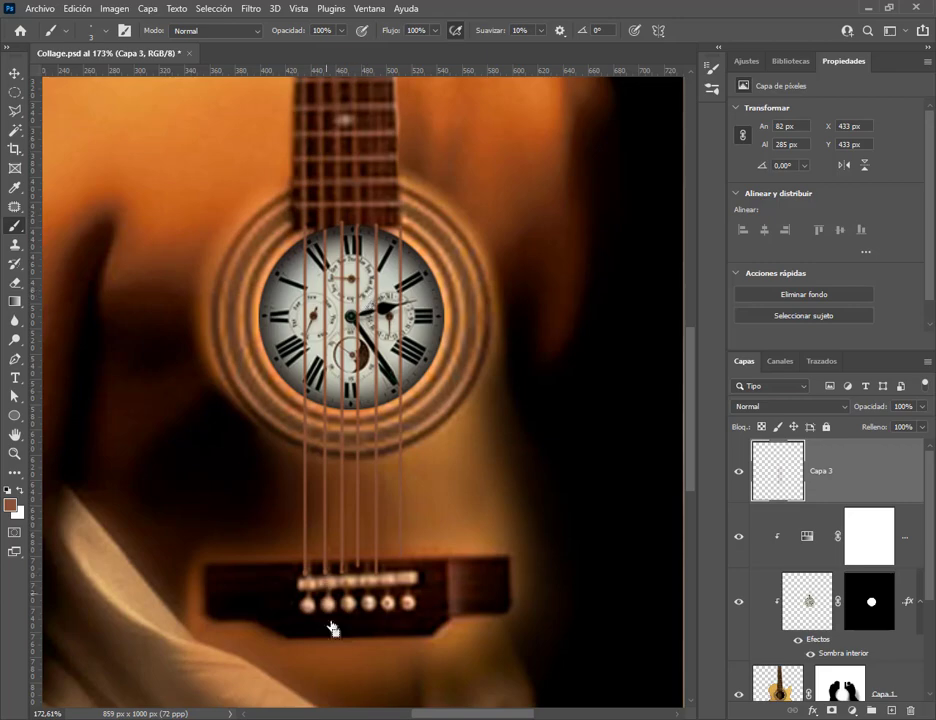
left_click_drag(332, 591, 333, 604)
left_click(72, 9)
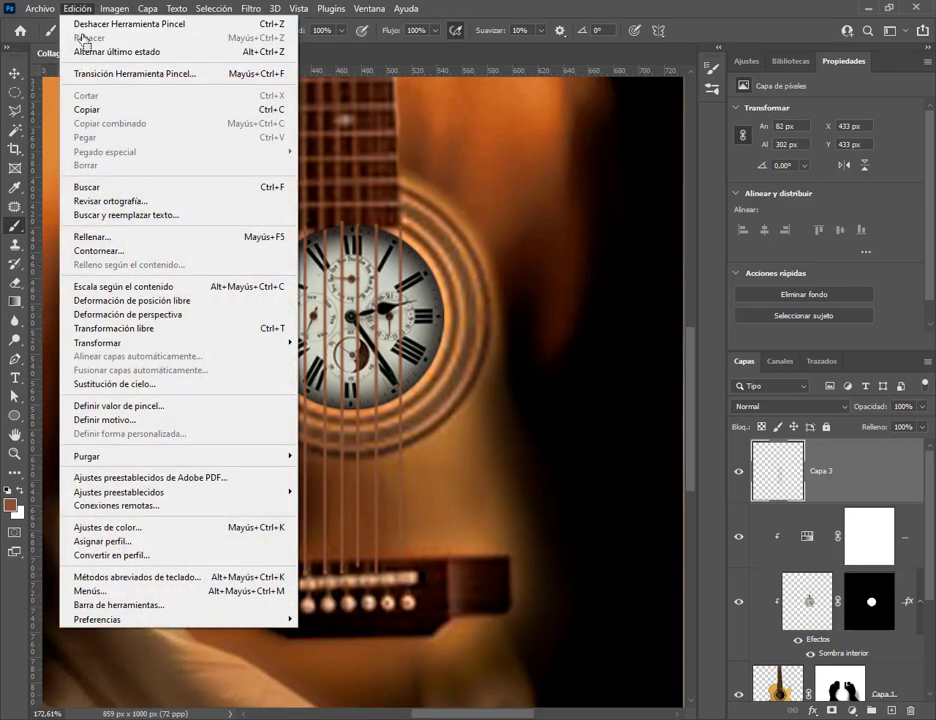
left_click(86, 24)
Move the strings layer to X 437 px, Y 437 px and place a vertical guide along the leftmost strings
left_click(13, 73)
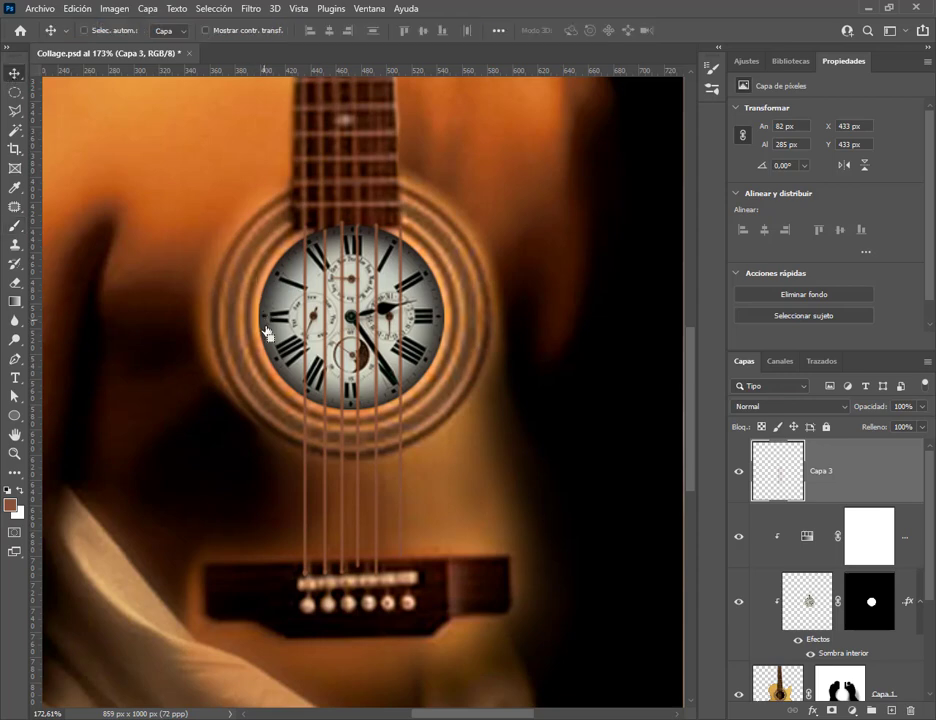
left_click_drag(306, 395, 311, 400)
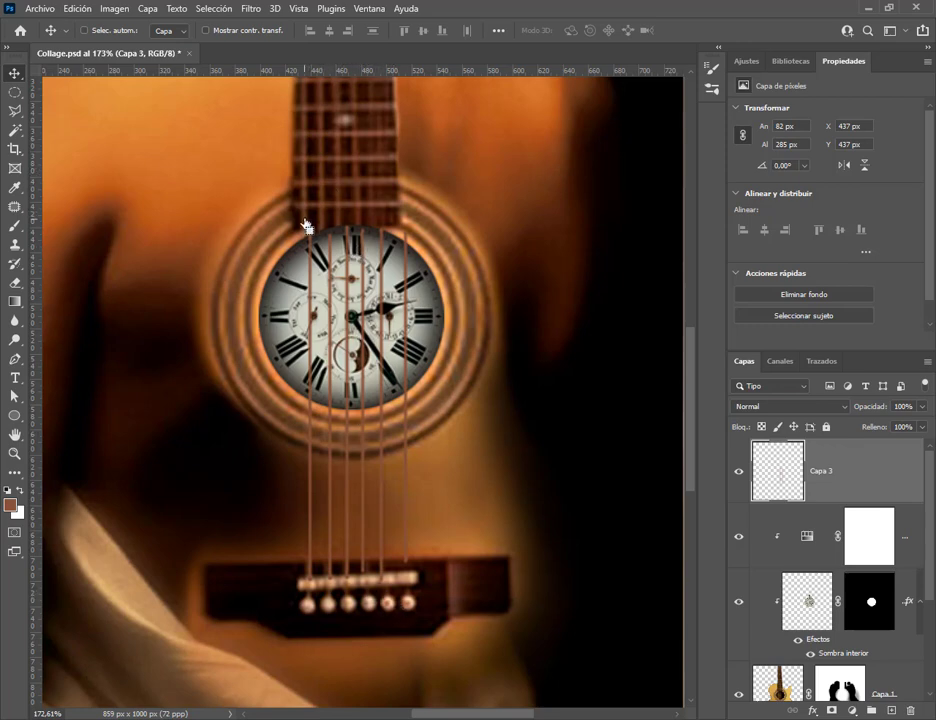
left_click_drag(38, 287, 309, 491)
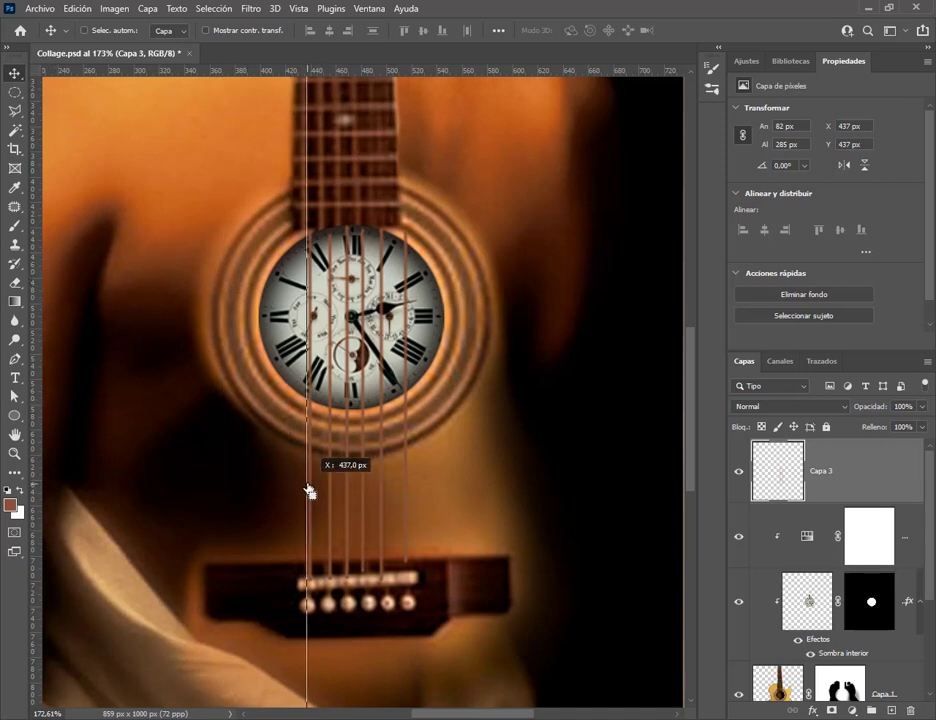
left_click_drag(309, 490, 306, 520)
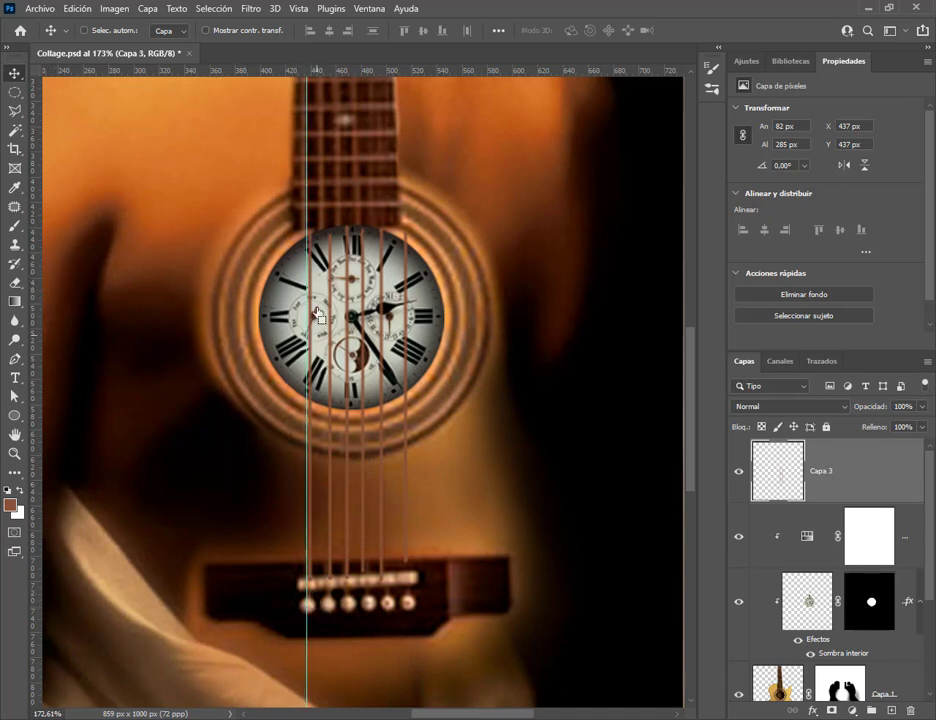
left_click_drag(310, 230, 318, 182)
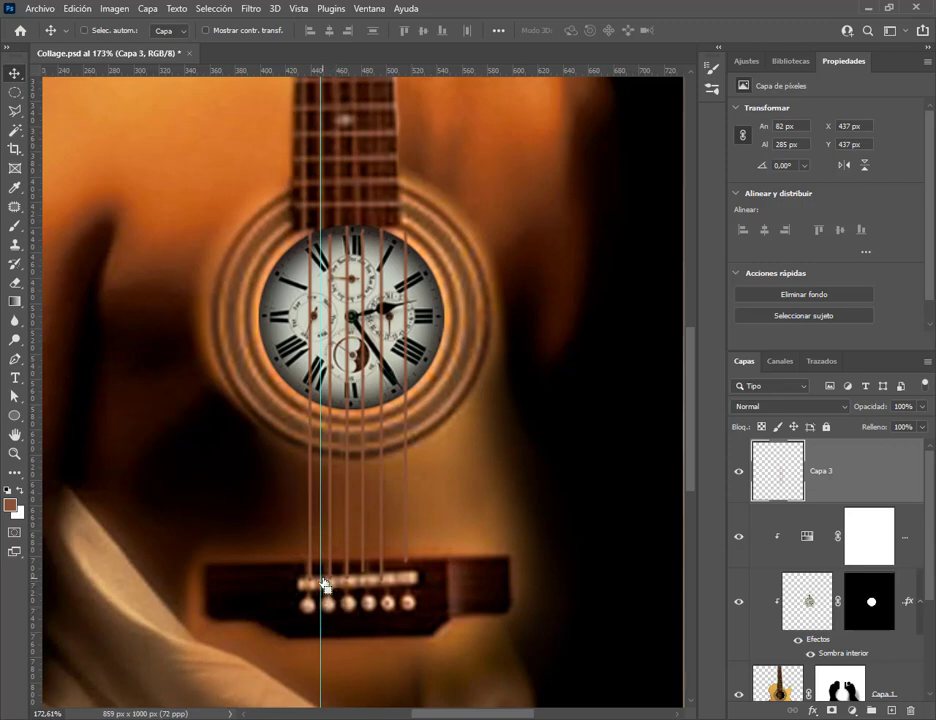
Restore the deleted strings layer and remove the vertical guide from the canvas
key("Delete")
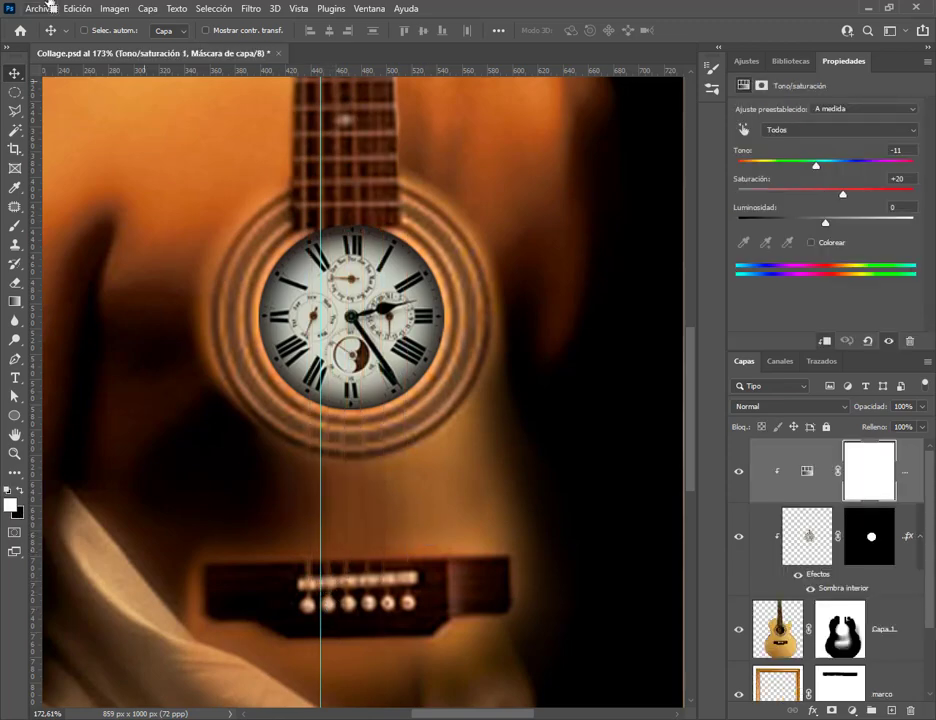
left_click(77, 8)
left_click(80, 25)
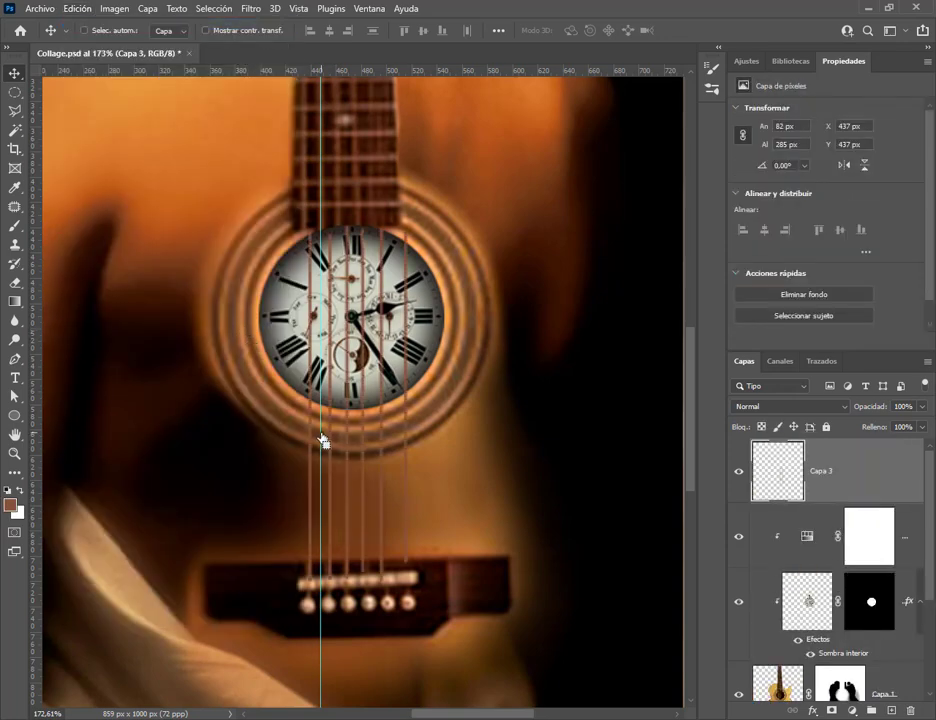
left_click_drag(321, 443, 5, 412)
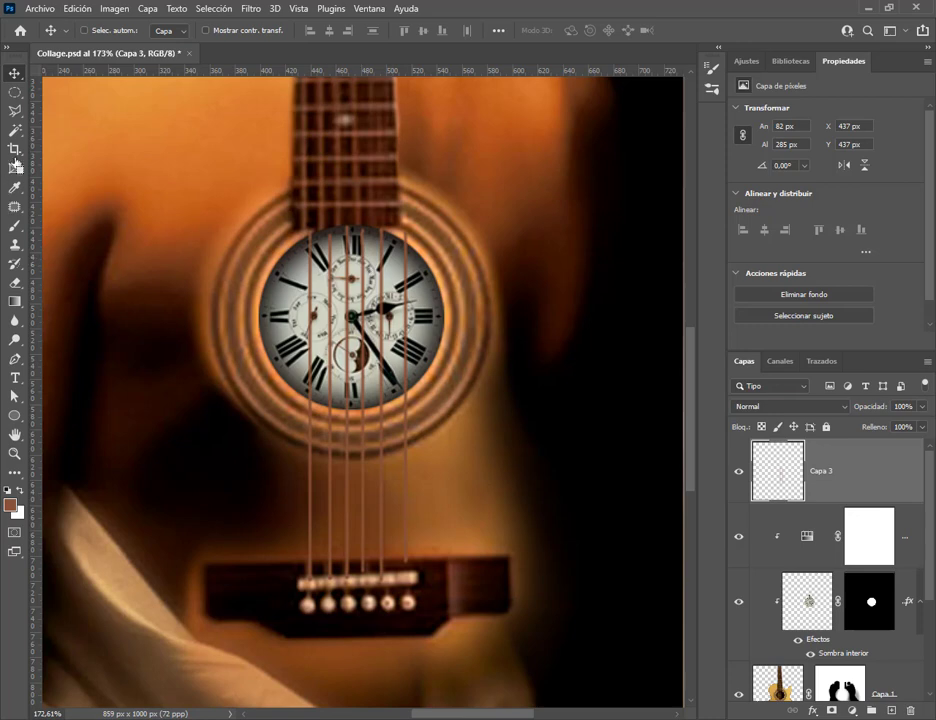
Move the whole strings layer back to X 433 px, Y 433 px
left_click_drag(15, 91, 45, 96)
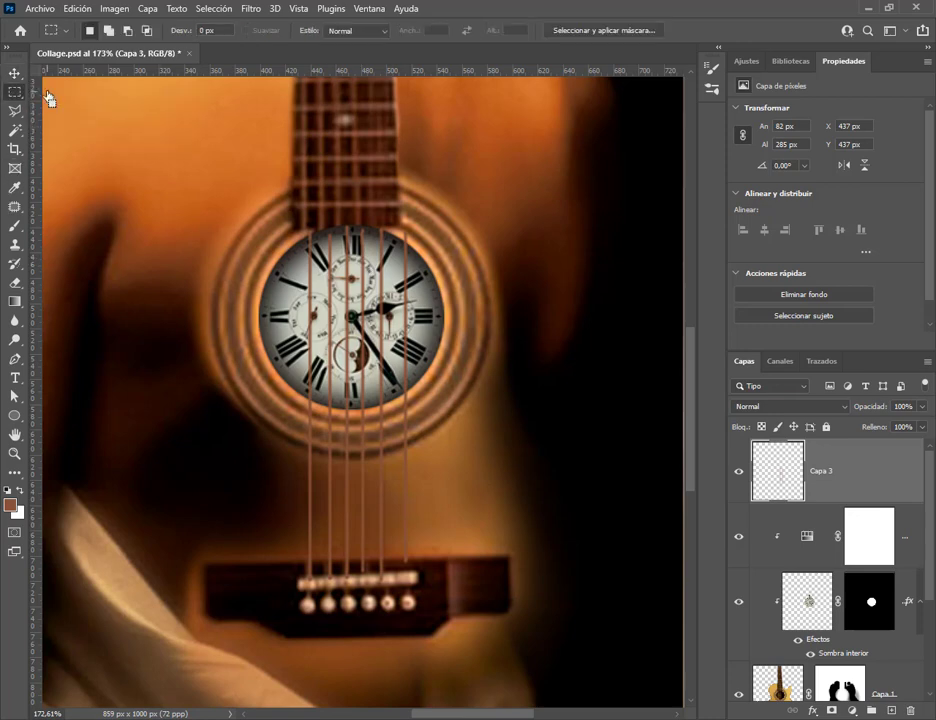
left_click(15, 73)
mouse_move(366, 414)
left_mouse_down()
mouse_move(359, 424)
mouse_move(367, 413)
left_mouse_up()
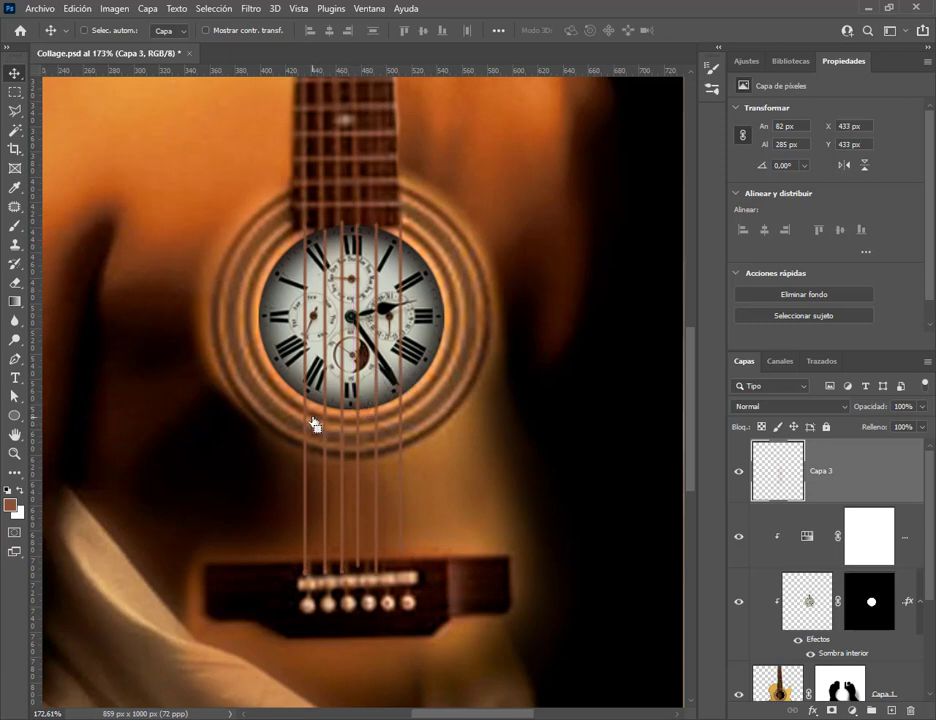
Select only the leftmost string with a rectangular marquee and move it 4 px right and 3 px down
left_click(15, 96)
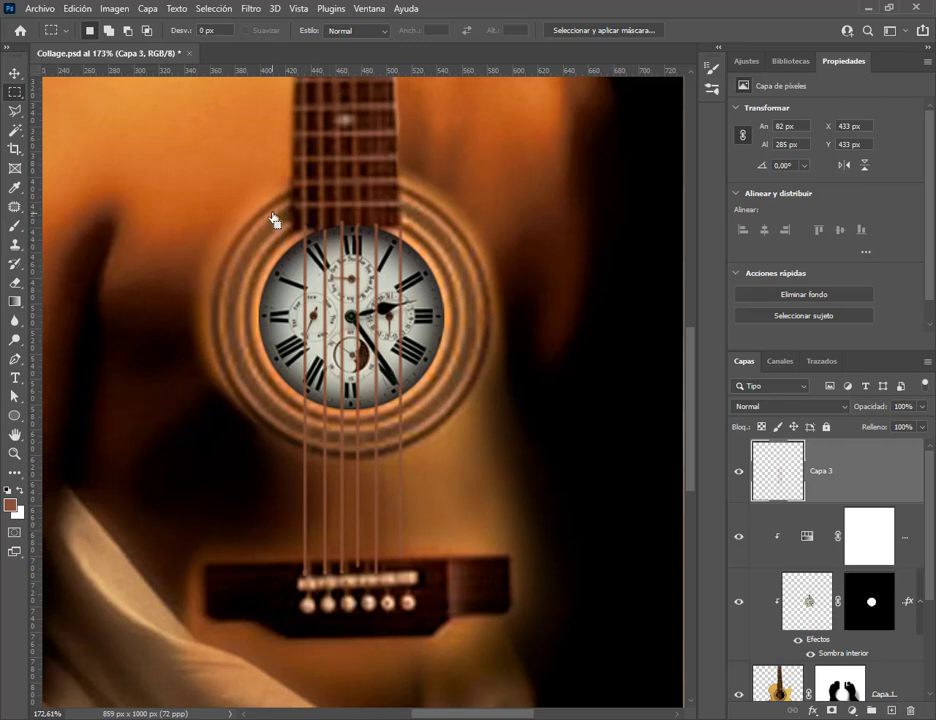
left_click_drag(272, 212, 312, 593)
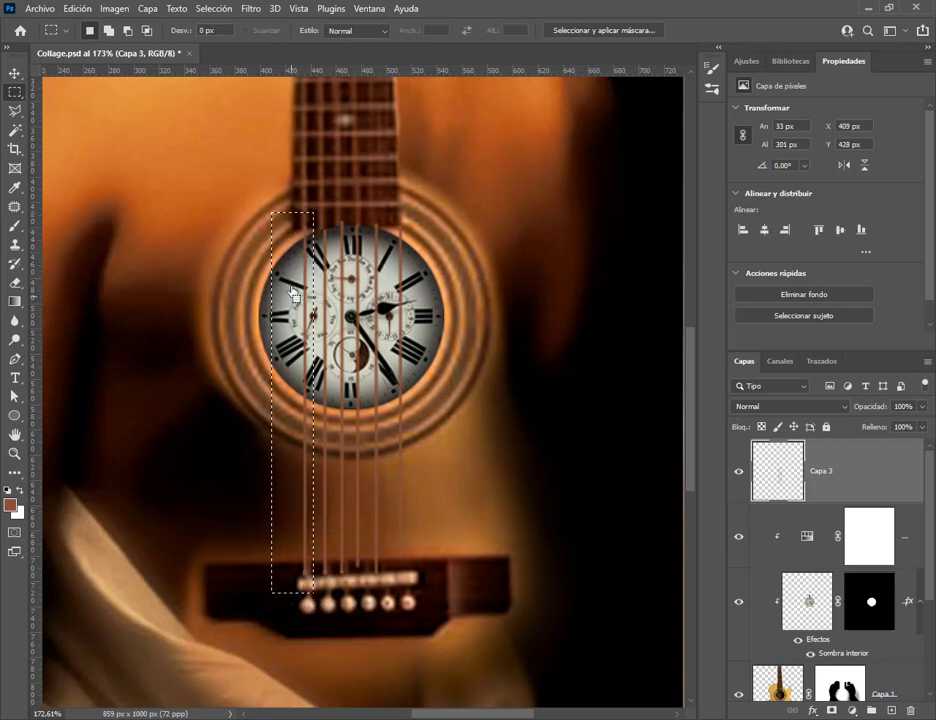
left_click(15, 73)
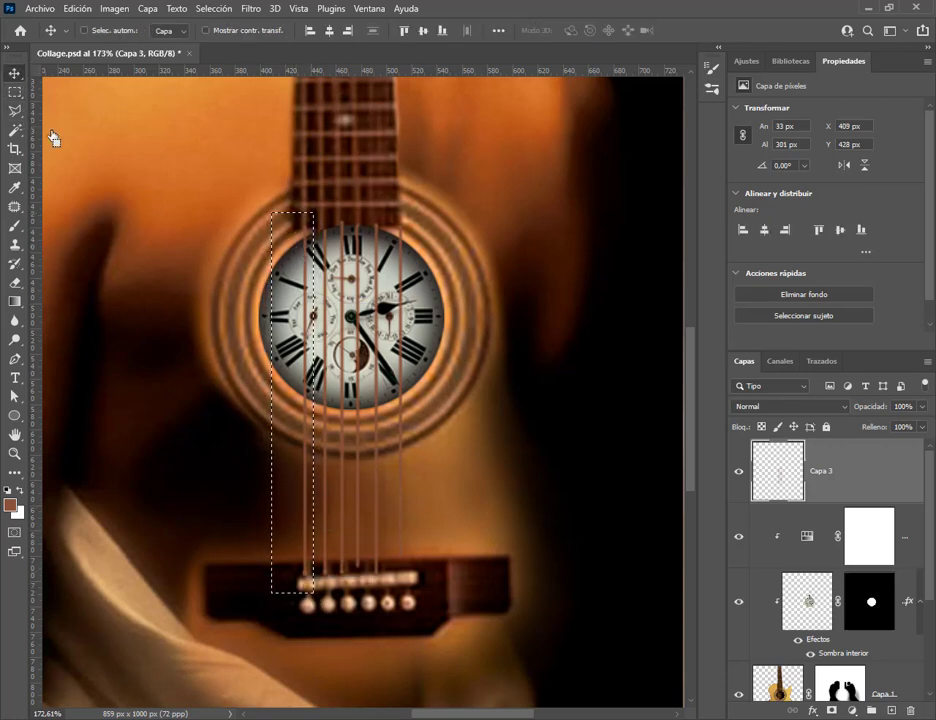
left_click_drag(321, 403, 306, 401)
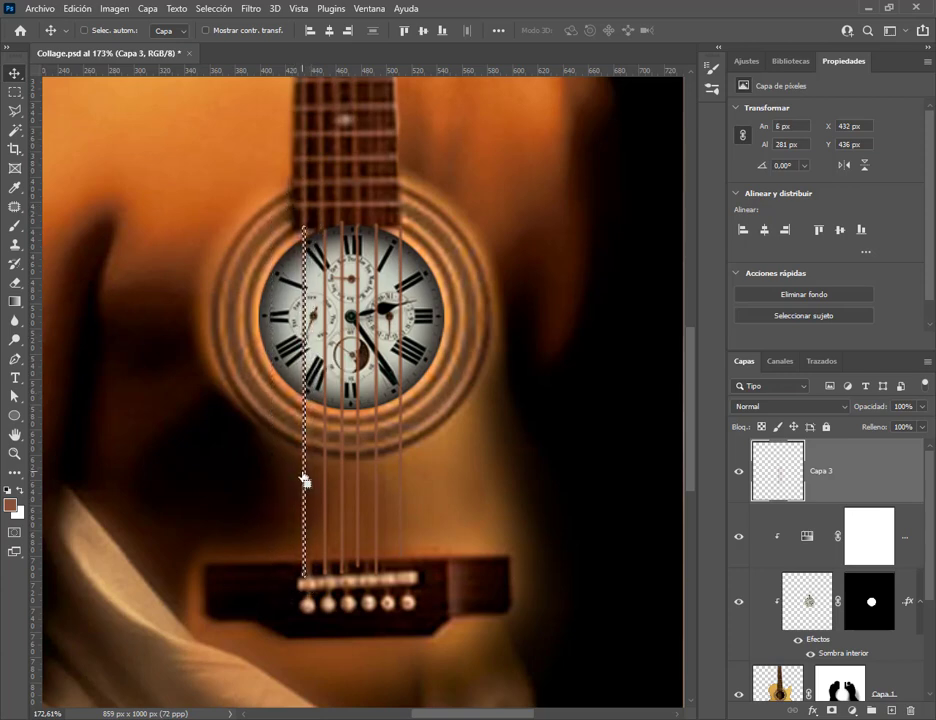
left_click_drag(305, 482, 308, 483)
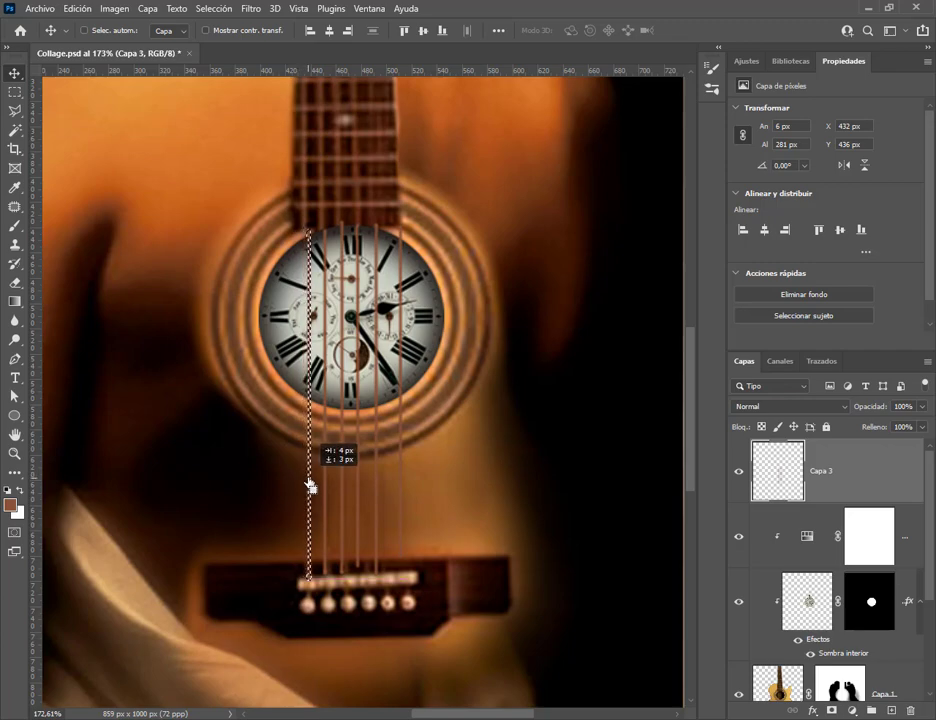
Rotate the selected leftmost string by -1.18° with Free Transform so it slants between neck and bridge
left_click(77, 9)
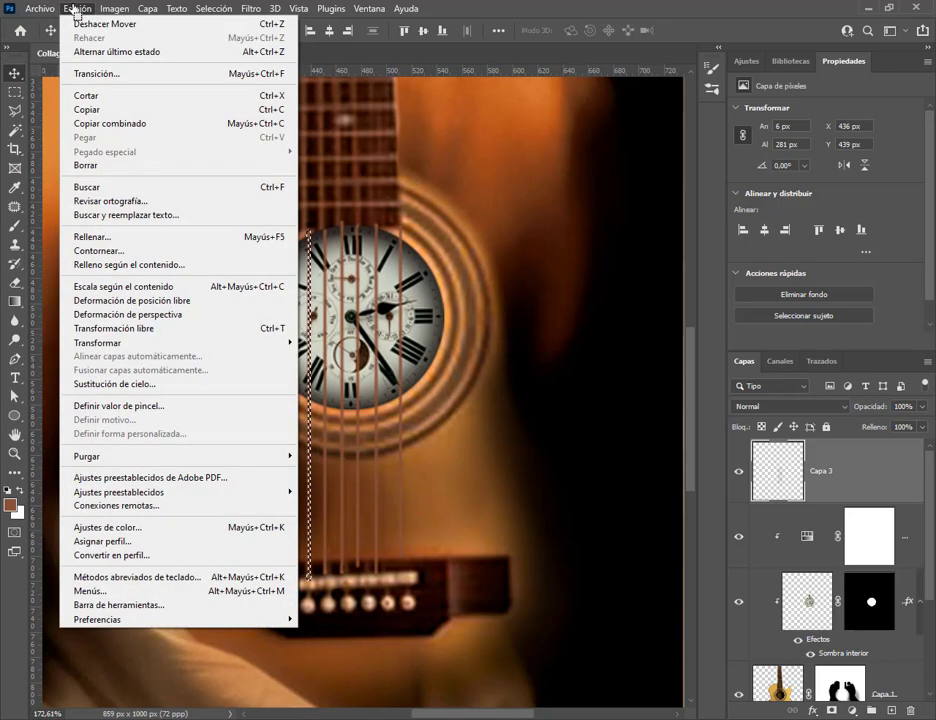
left_click(118, 328)
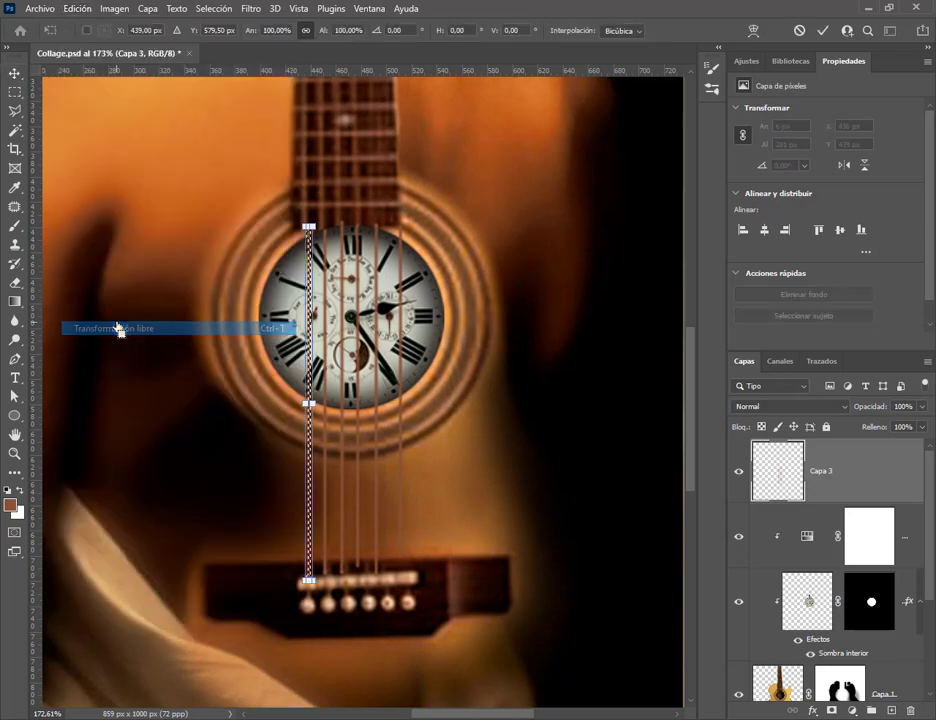
scroll(316, 508, "up", 4)
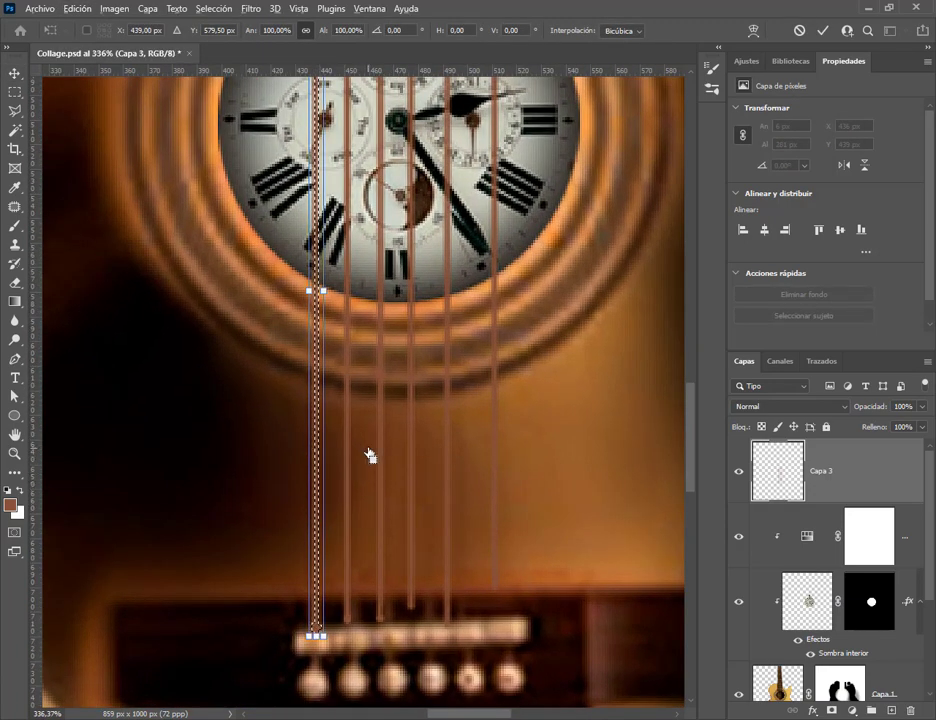
scroll(395, 400, "down", 3)
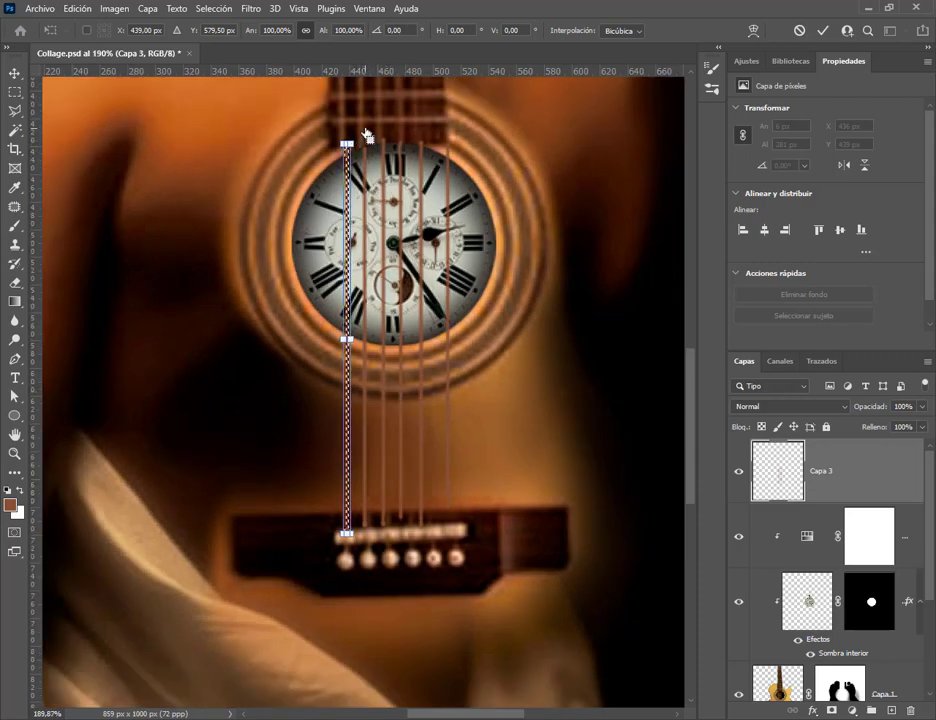
left_click_drag(364, 134, 362, 131)
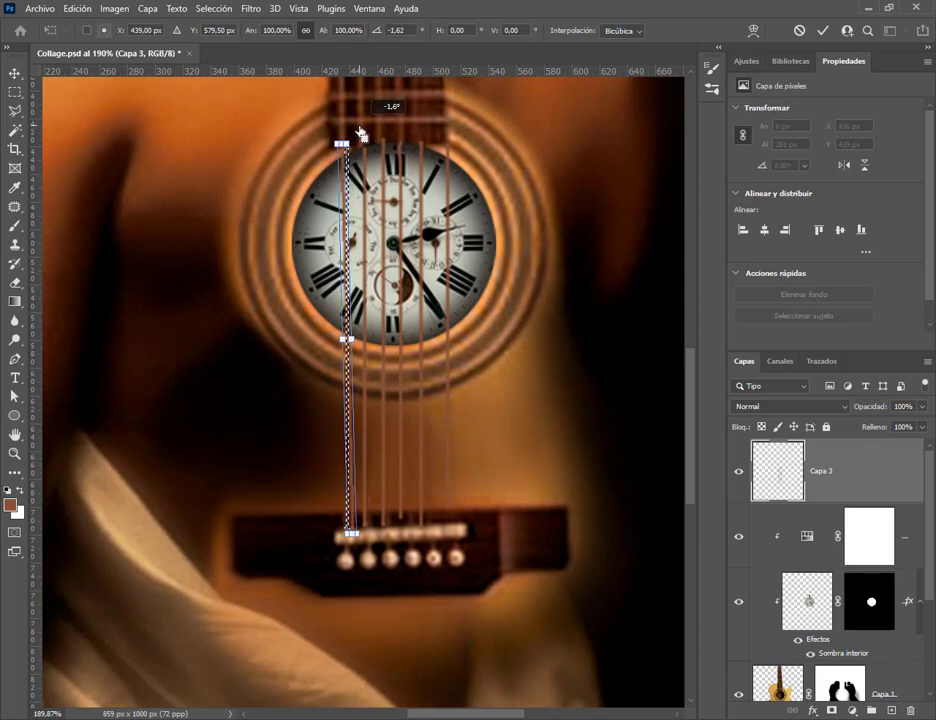
left_click_drag(362, 131, 362, 131)
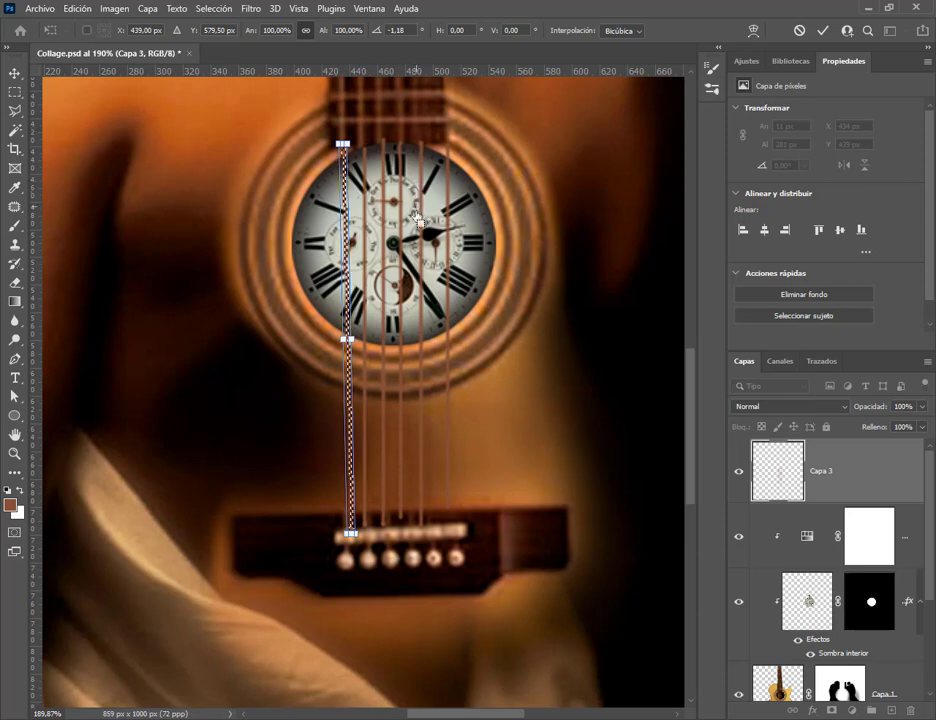
key("Return")
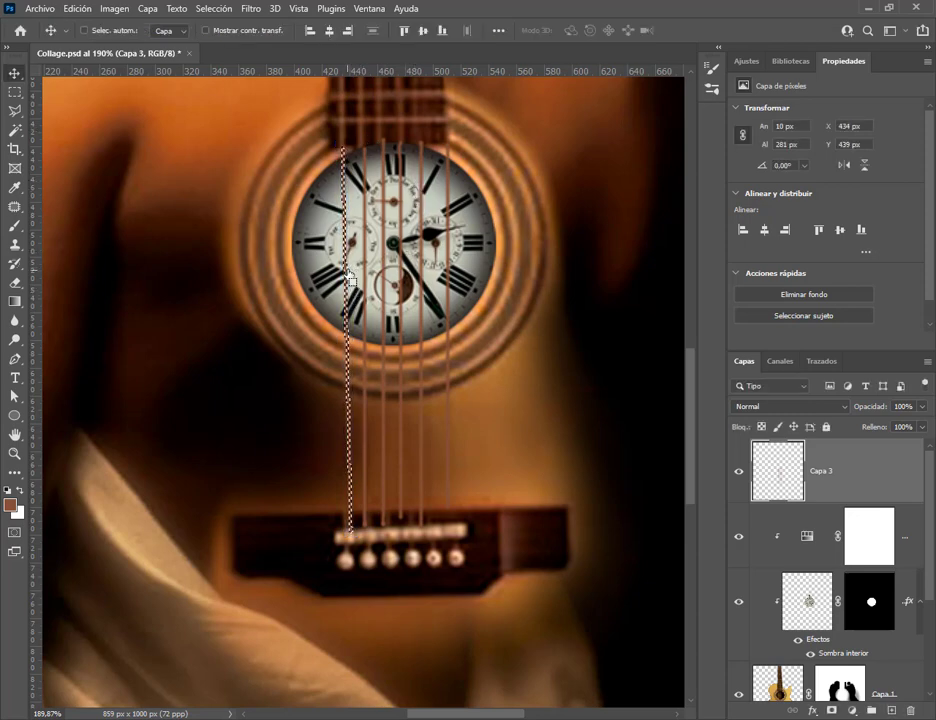
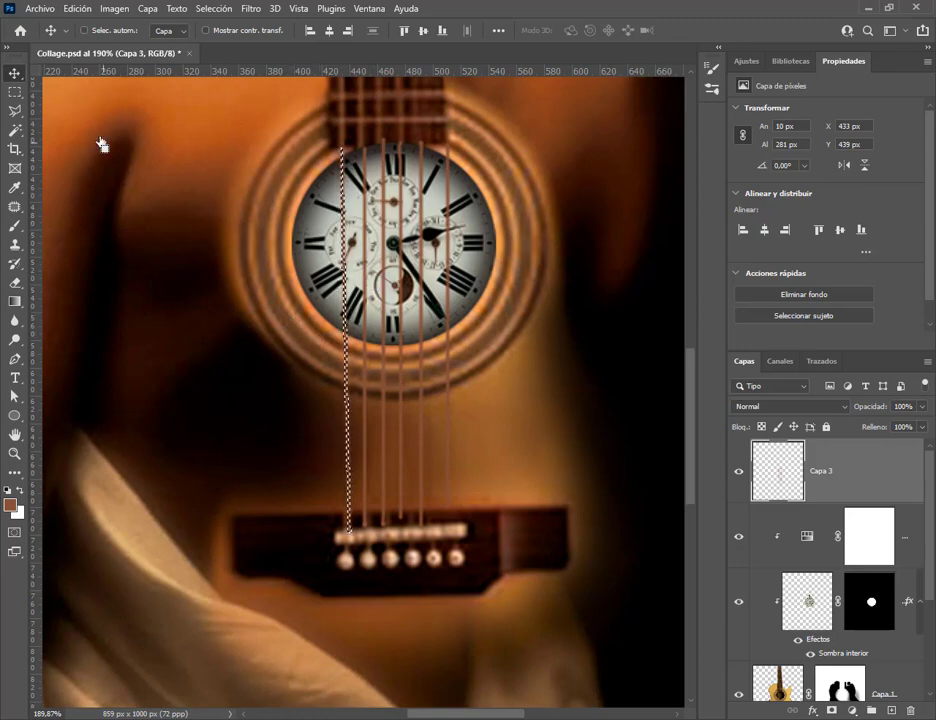
Rotate the selected leftmost string by 0.90° with Free Transform to straighten it between neck and bridge
left_click(72, 10)
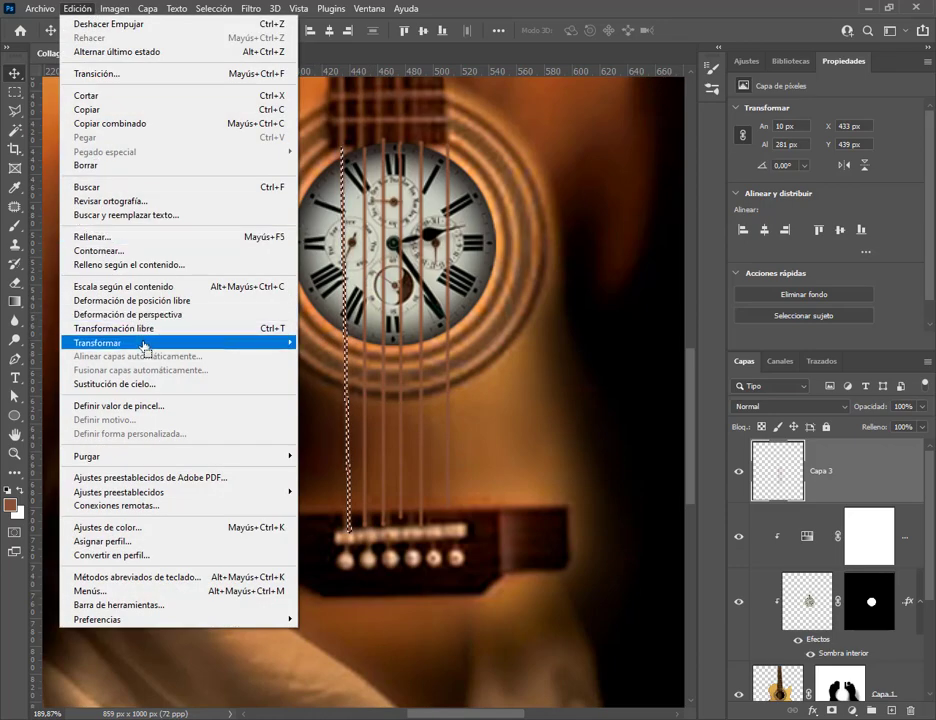
mouse_move(146, 345)
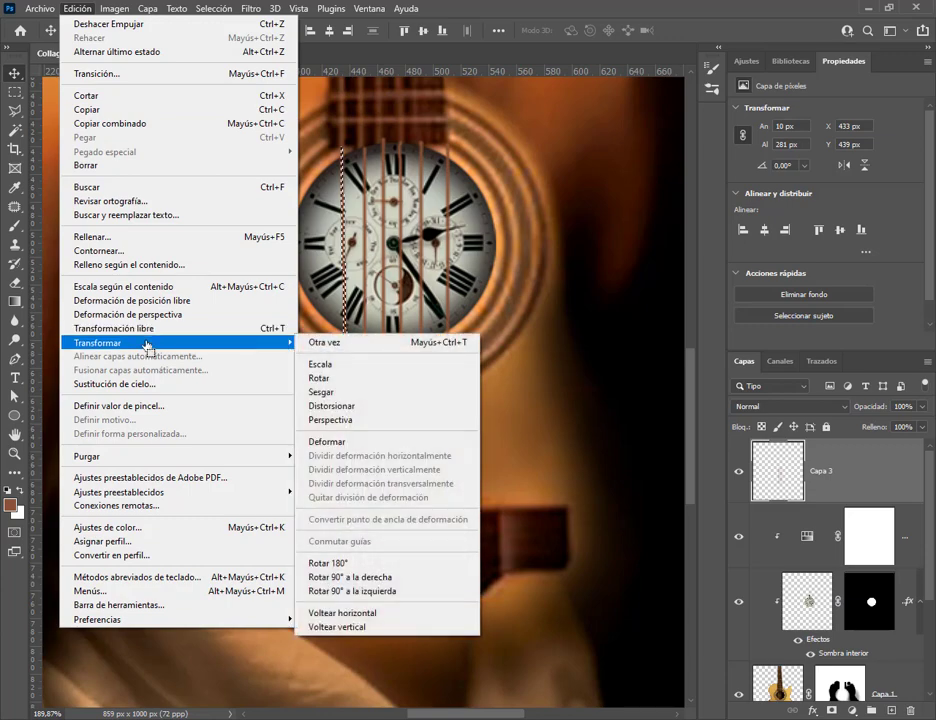
left_click(115, 329)
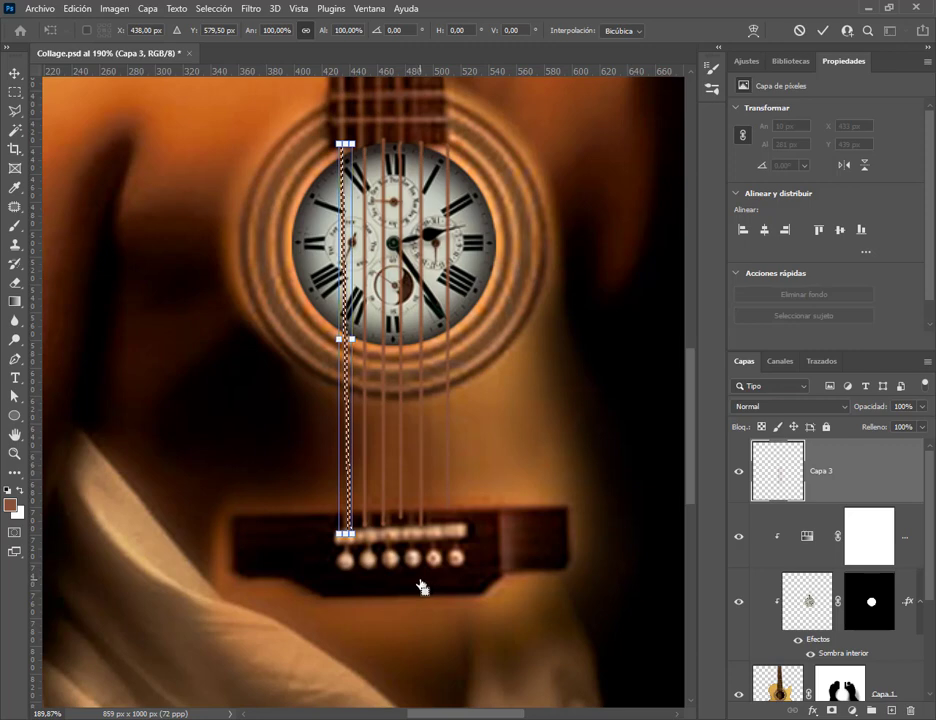
left_click_drag(420, 587, 417, 591)
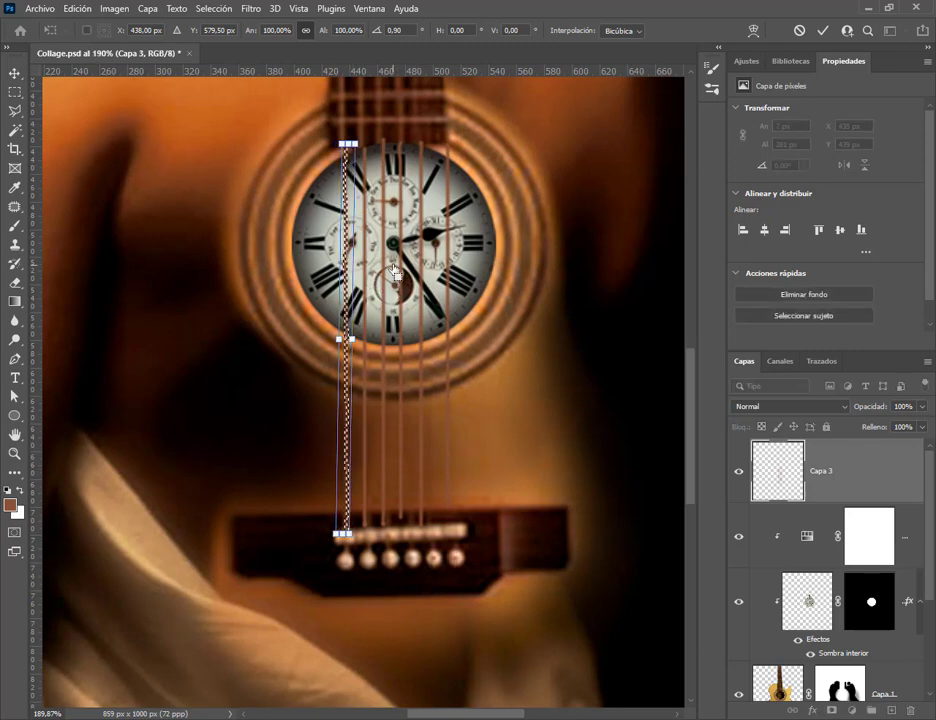
key("Return")
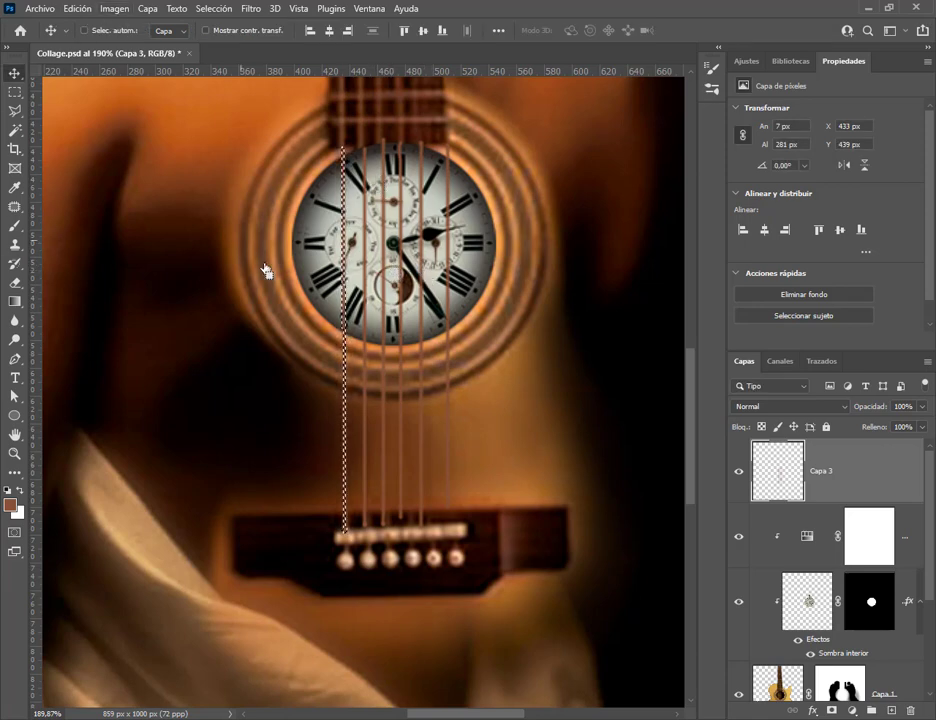
Select only the second string from the left with a rectangular marquee and move it slightly left to X 446 px, Y 435 px
left_click(15, 92)
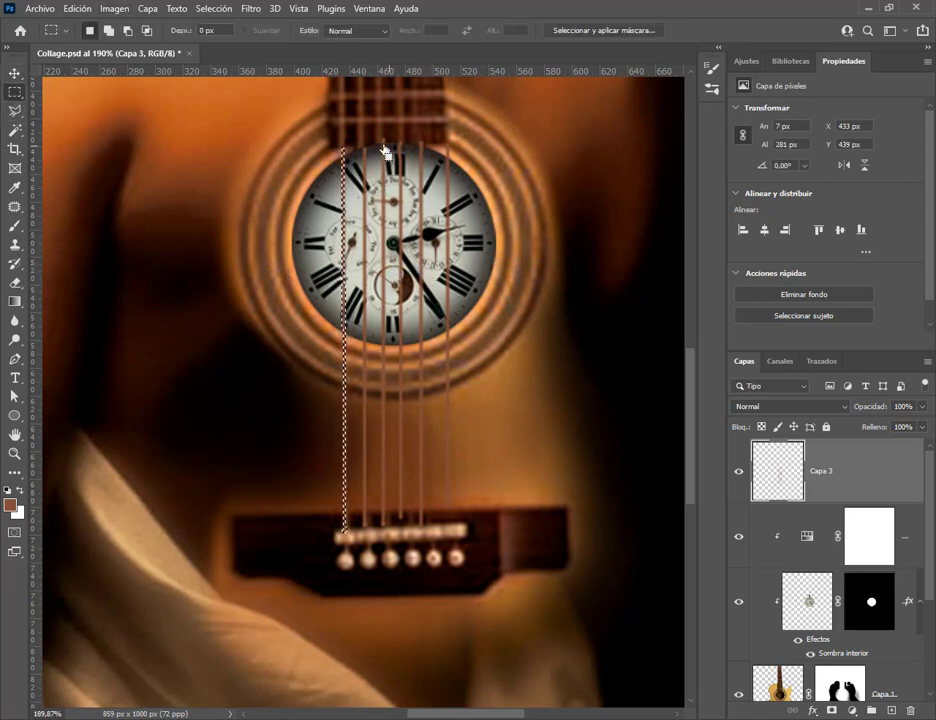
left_click_drag(360, 143, 377, 546)
key("v")
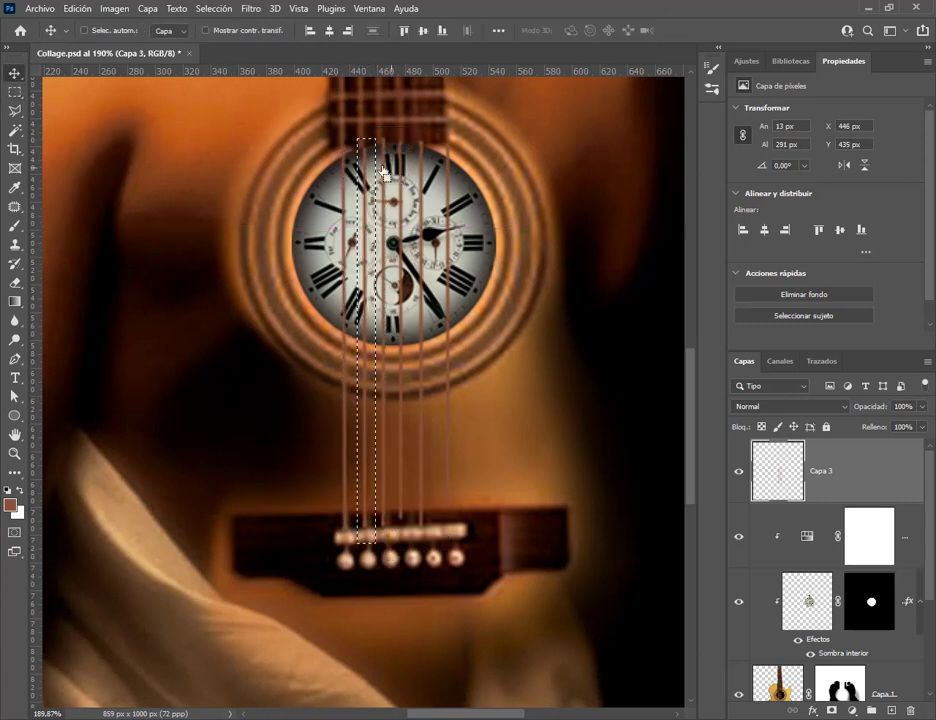
left_click_drag(367, 172, 365, 167)
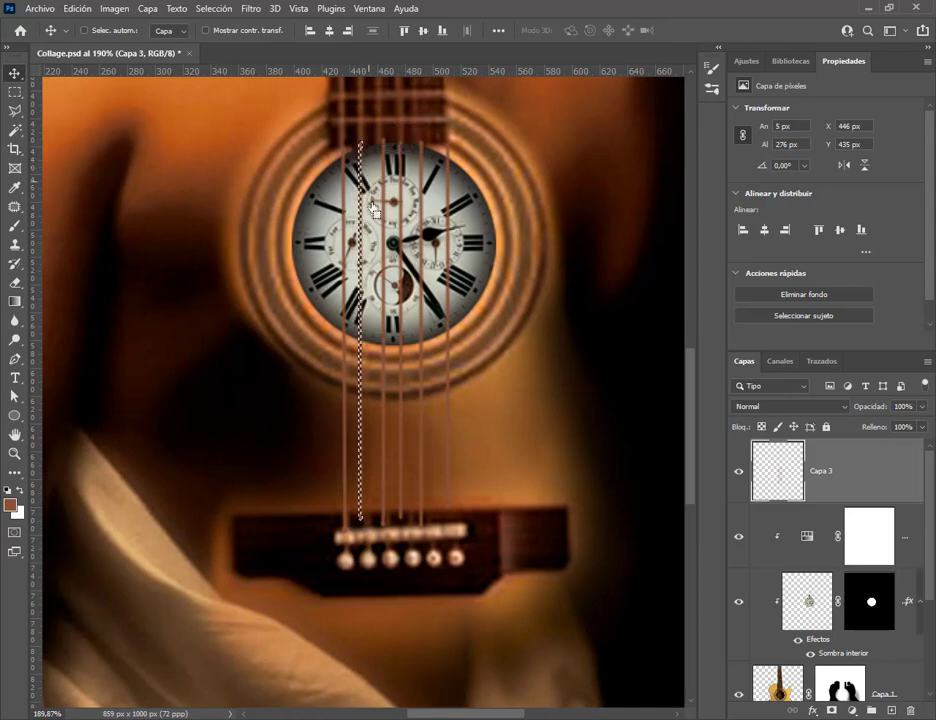
Rotate the selected second string by about -0.7° with Free Transform so its lower end leans toward the second bridge pin
left_click(77, 8)
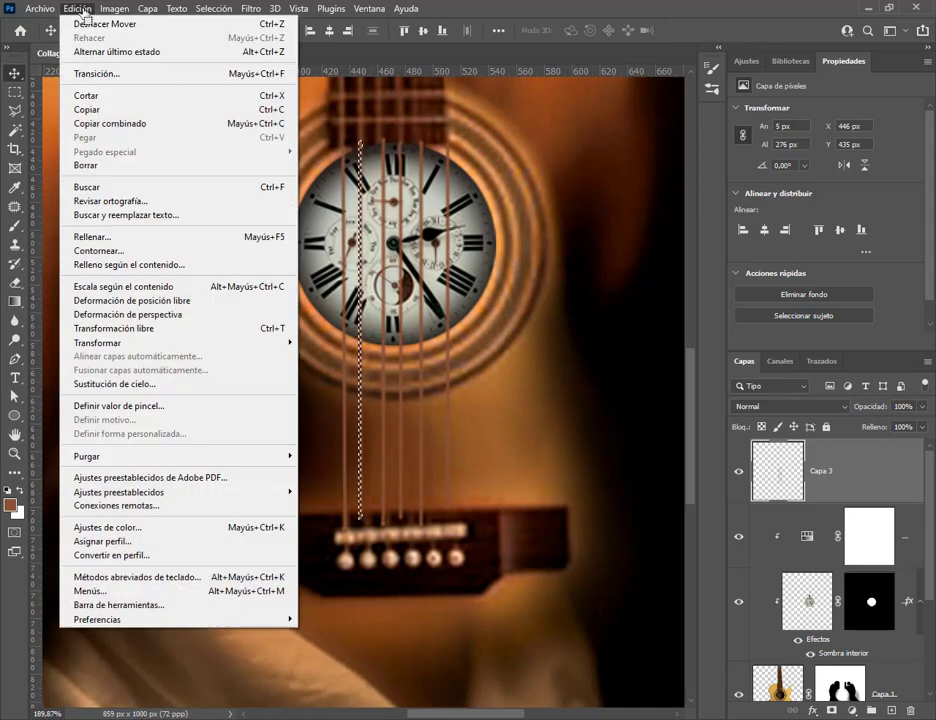
left_click(166, 331)
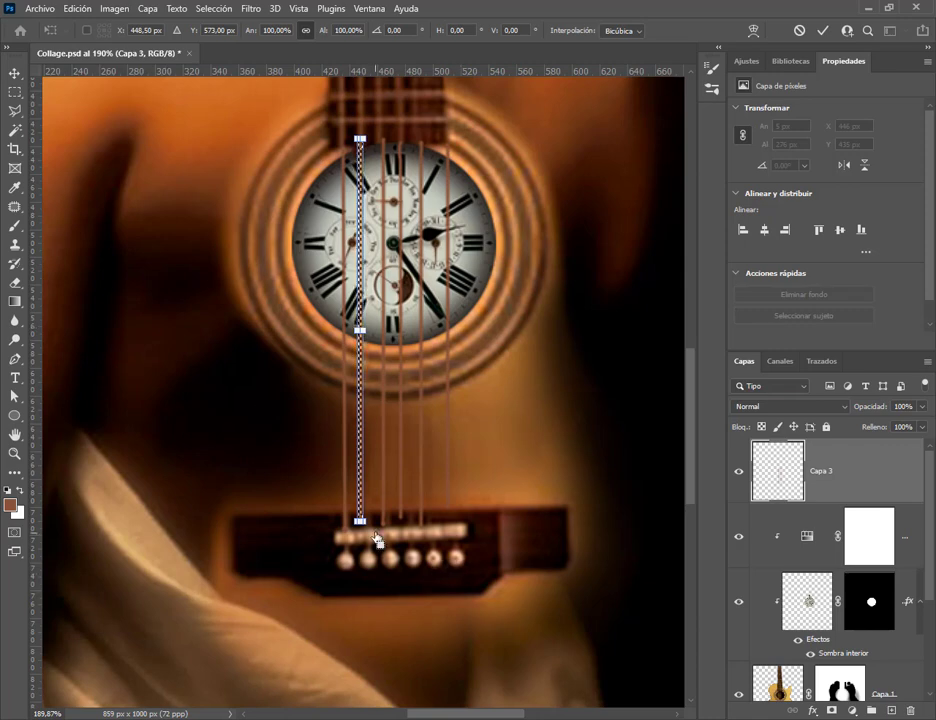
left_click_drag(376, 540, 379, 544)
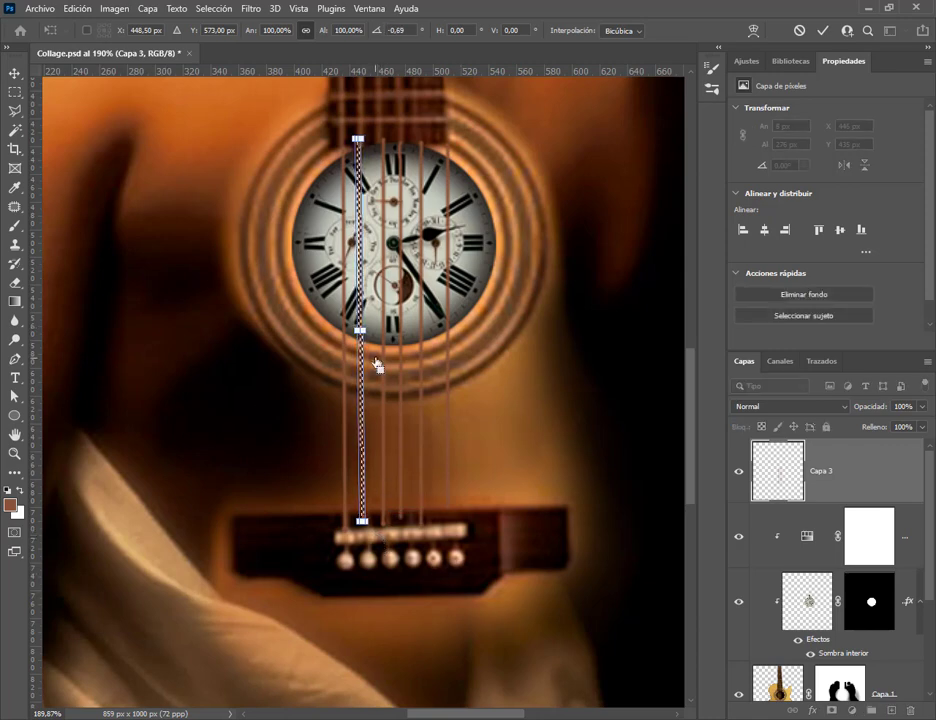
key("Return")
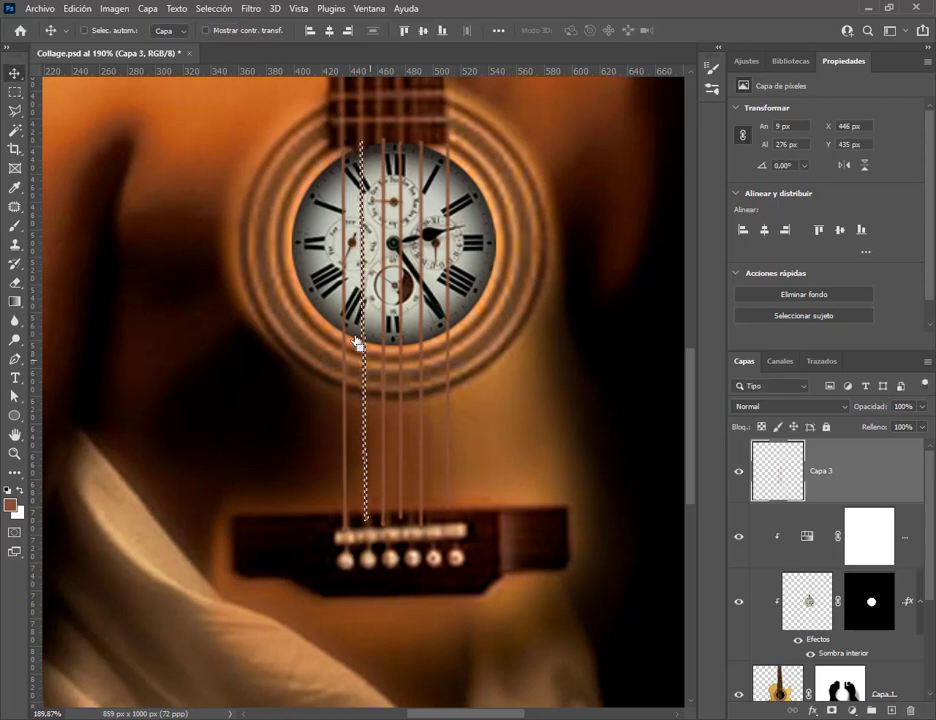
Select only the third string with a rectangular marquee and move it slightly left to X 460 px, Y 435 px
left_click(14, 91)
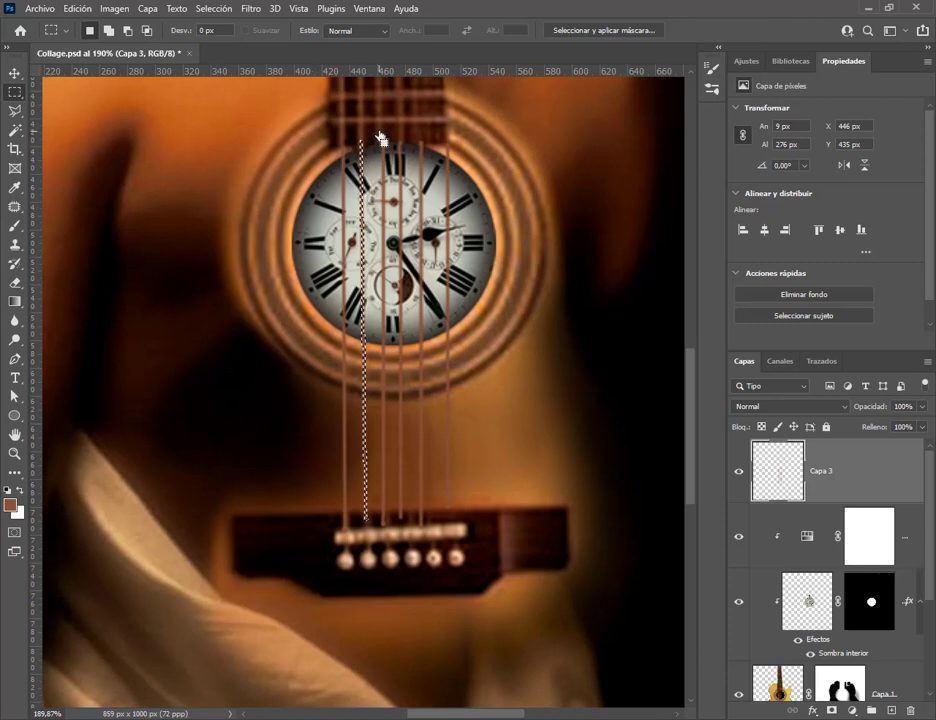
left_click_drag(376, 129, 377, 133)
left_click_drag(394, 226, 390, 542)
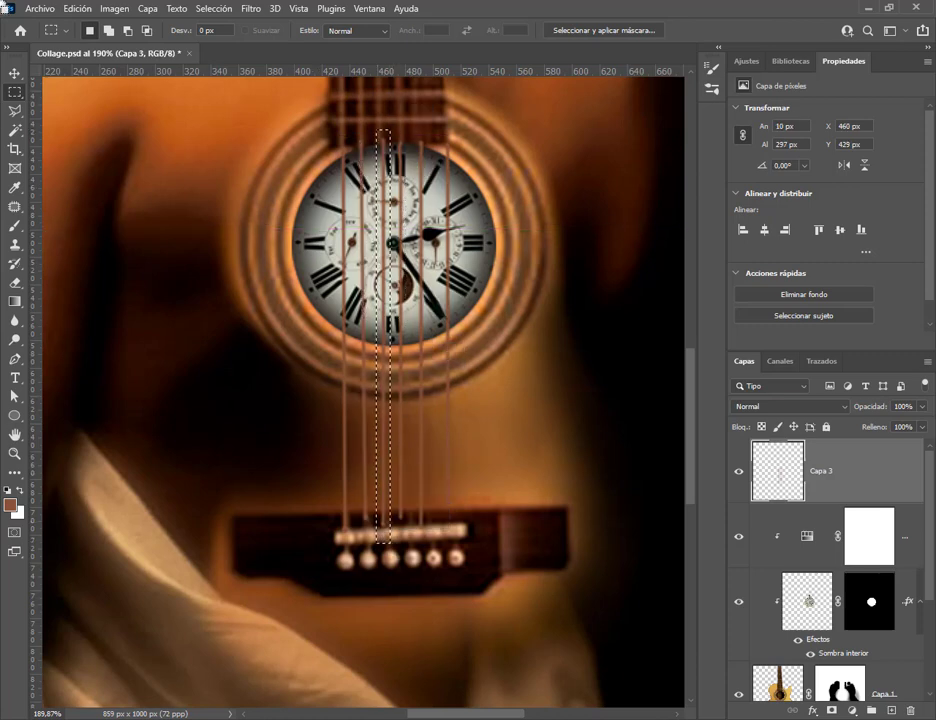
left_click(16, 75)
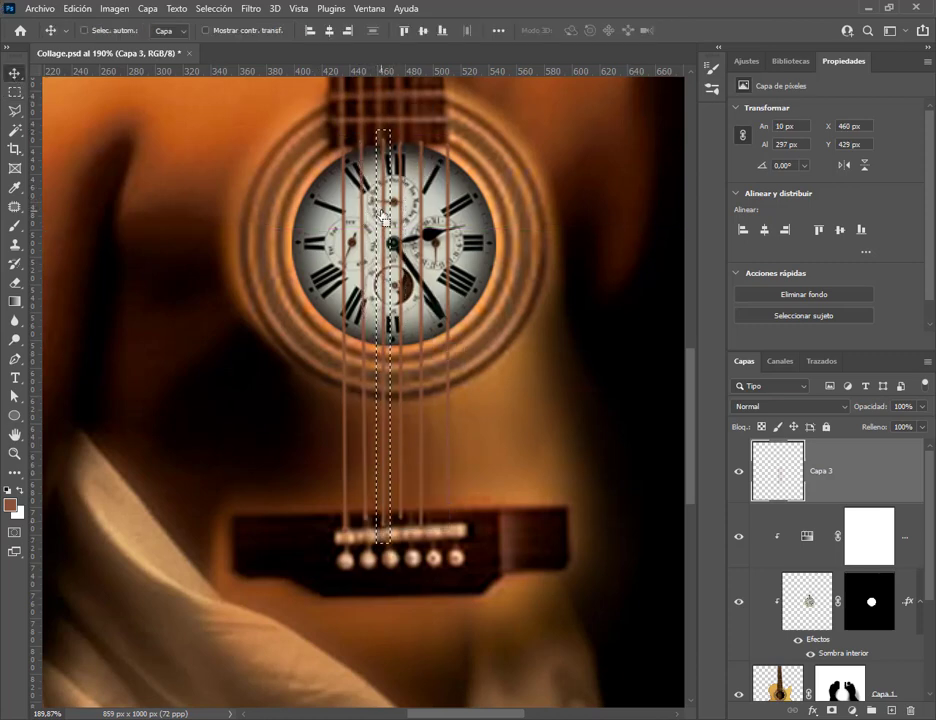
left_click_drag(379, 216, 383, 214)
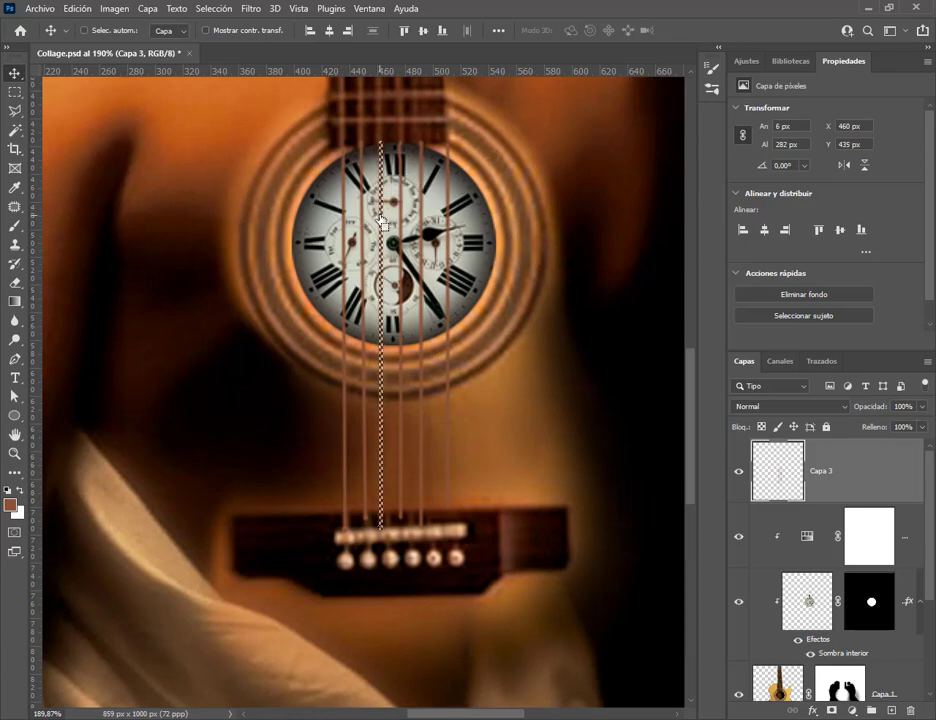
Rotate the selected third string by -1.16° with Free Transform to line it up between neck and bridge
left_click(77, 9)
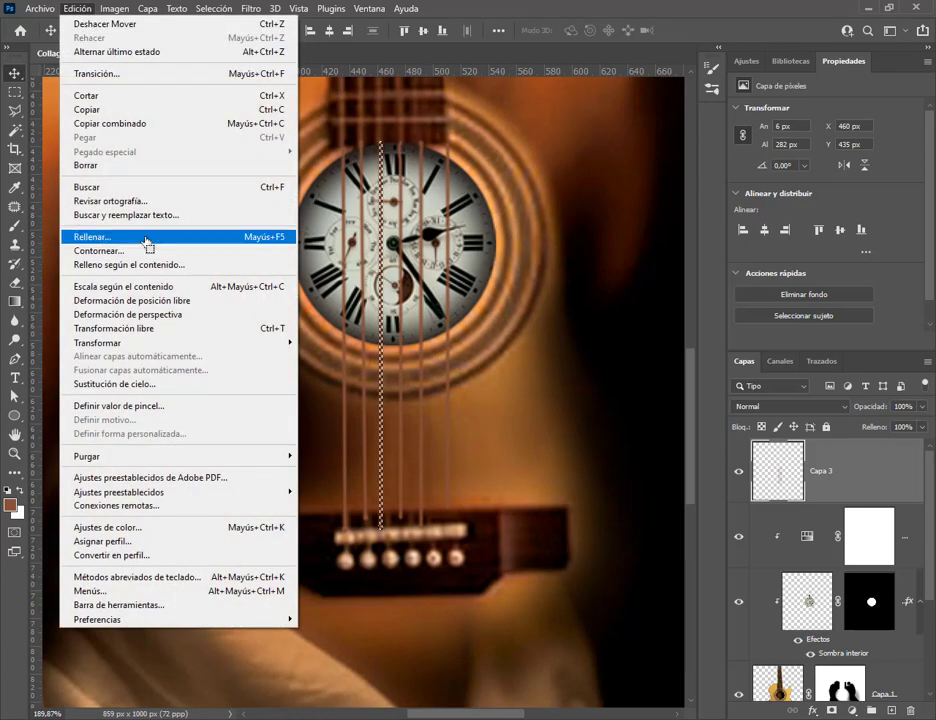
left_click(196, 332)
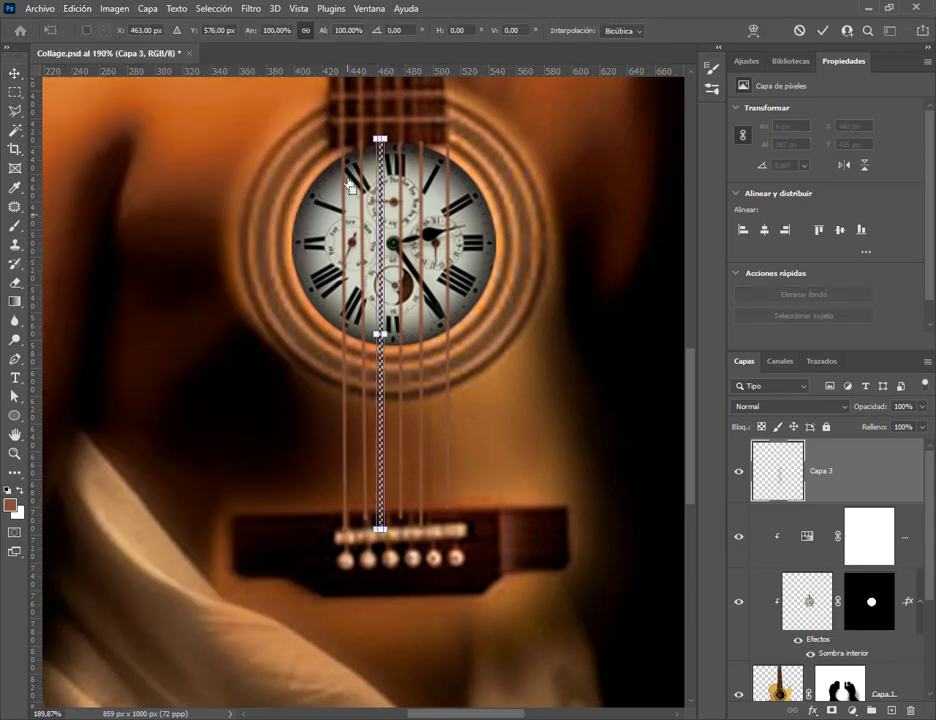
left_click_drag(410, 558, 413, 562)
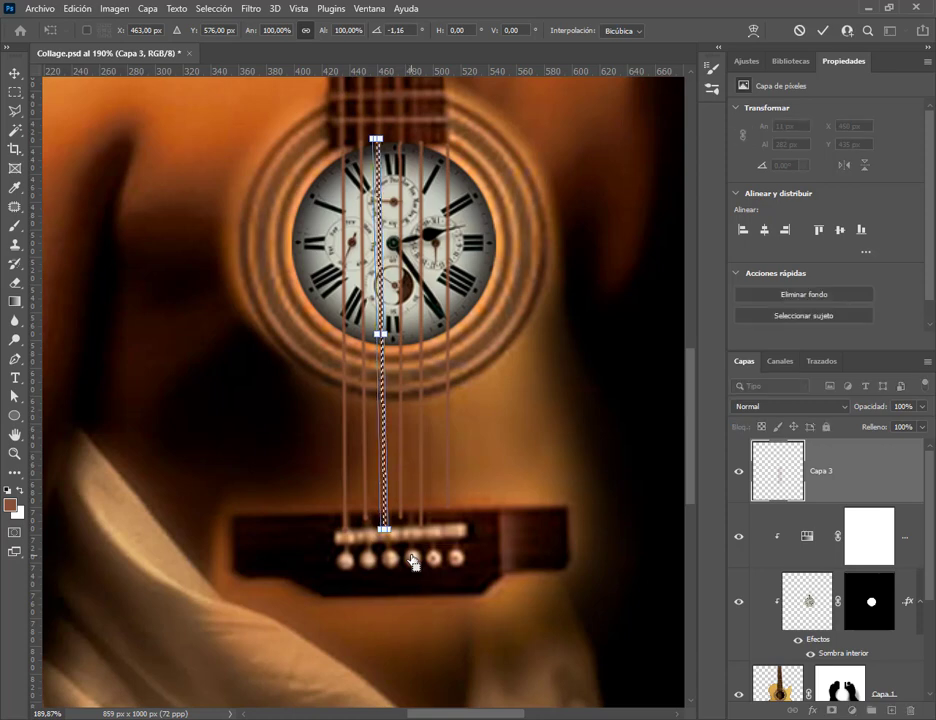
key("Return")
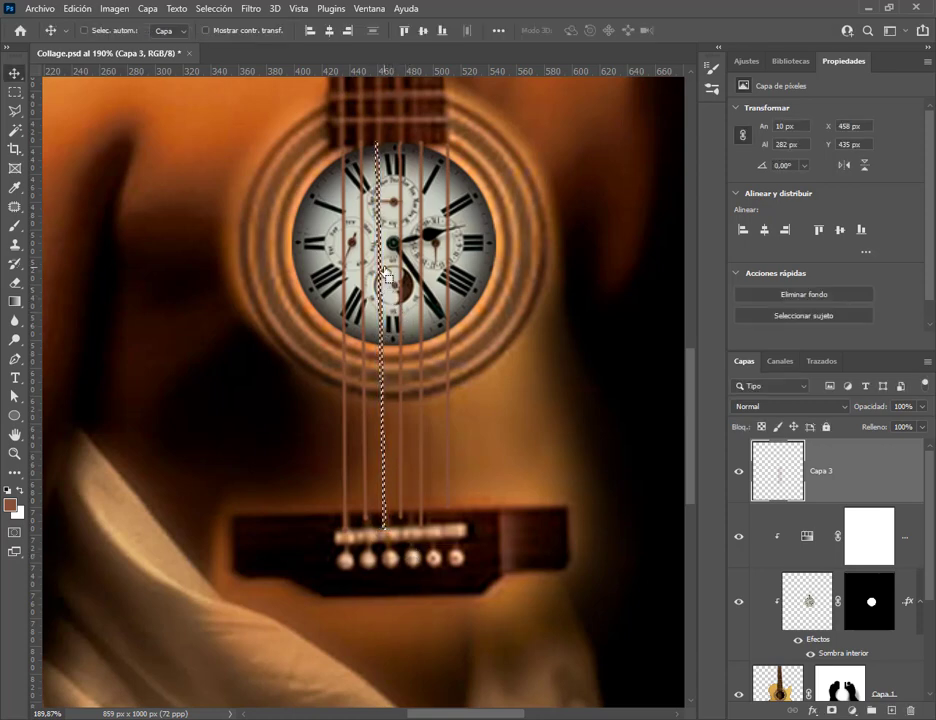
Select only the rightmost string with a rectangular marquee and move it down to X 510 px, Y 449 px
left_click(14, 91)
left_click(397, 143)
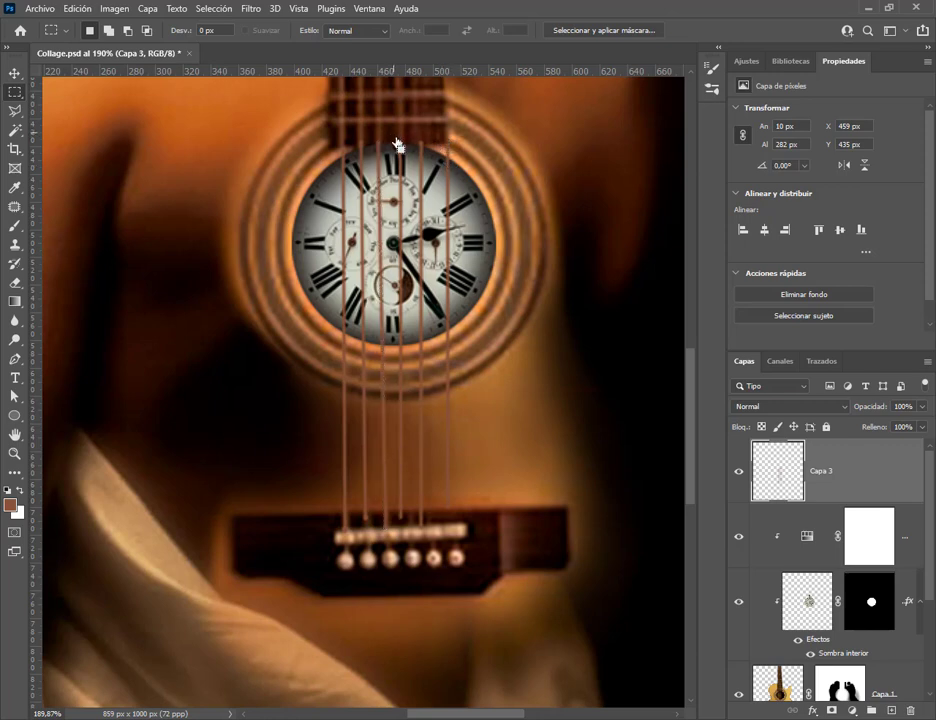
left_click_drag(393, 133, 443, 536)
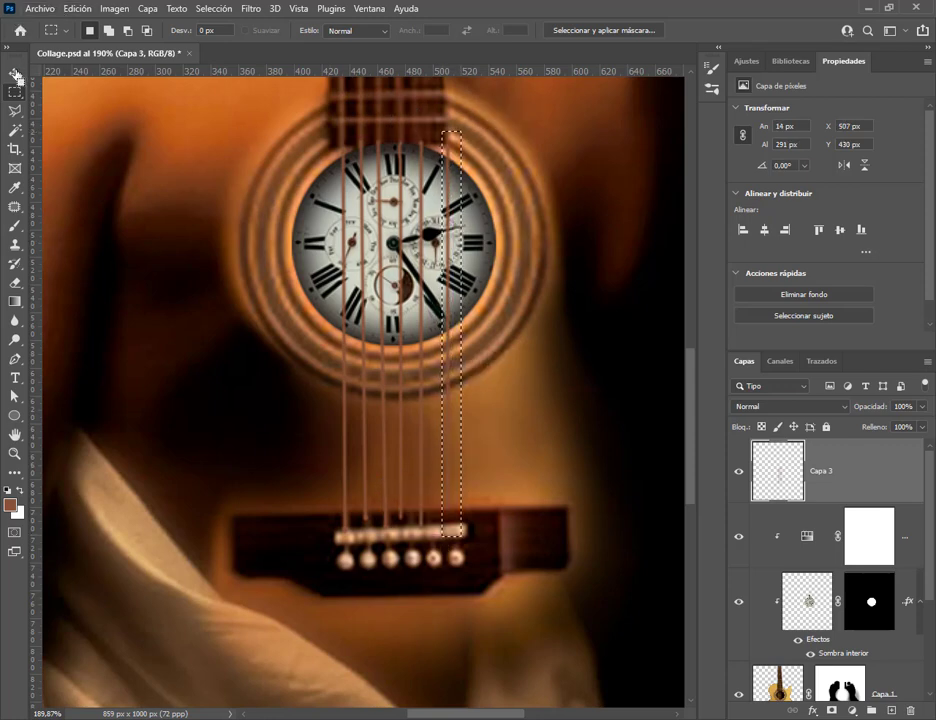
left_click(16, 74)
left_click_drag(451, 235, 453, 254)
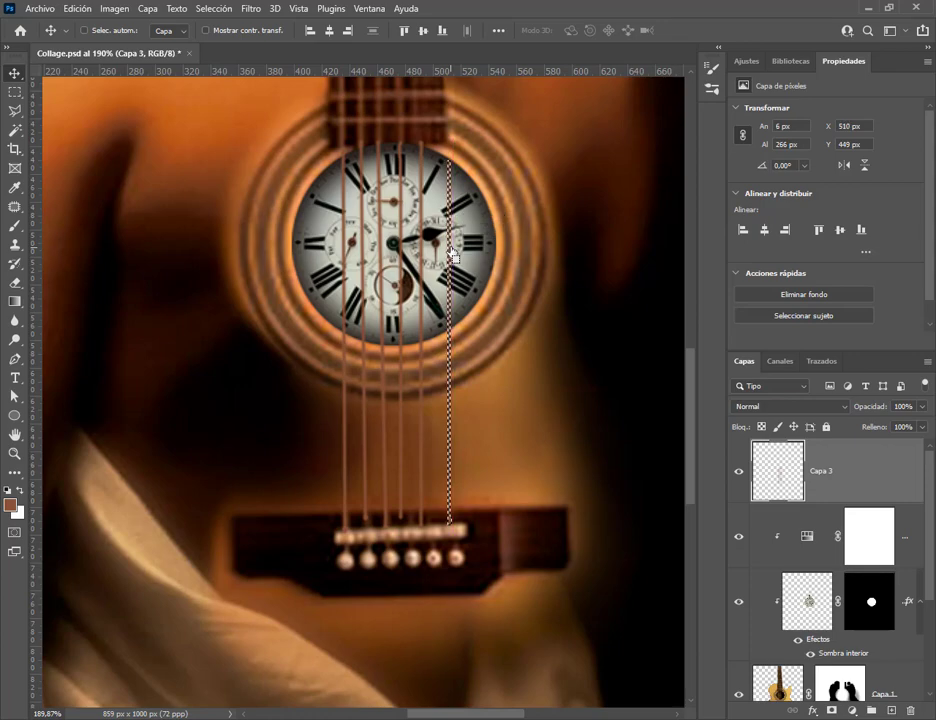
Scale the rightmost string to 106.51% and rotate it -1.74° with Free Transform, placing it at X 499 px, Y 433 px
left_click(86, 10)
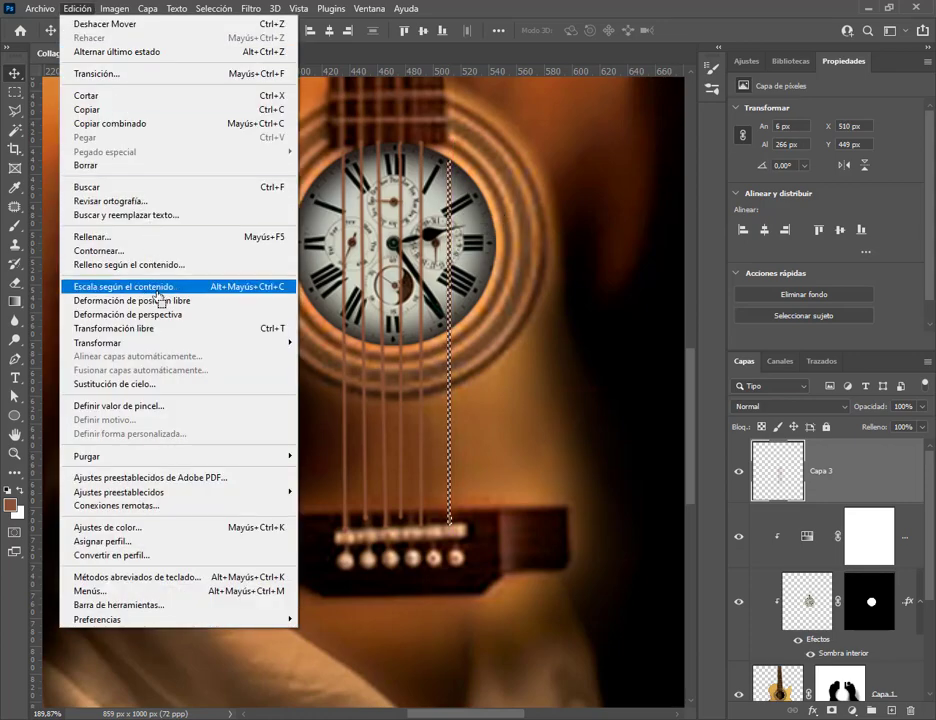
left_click(165, 329)
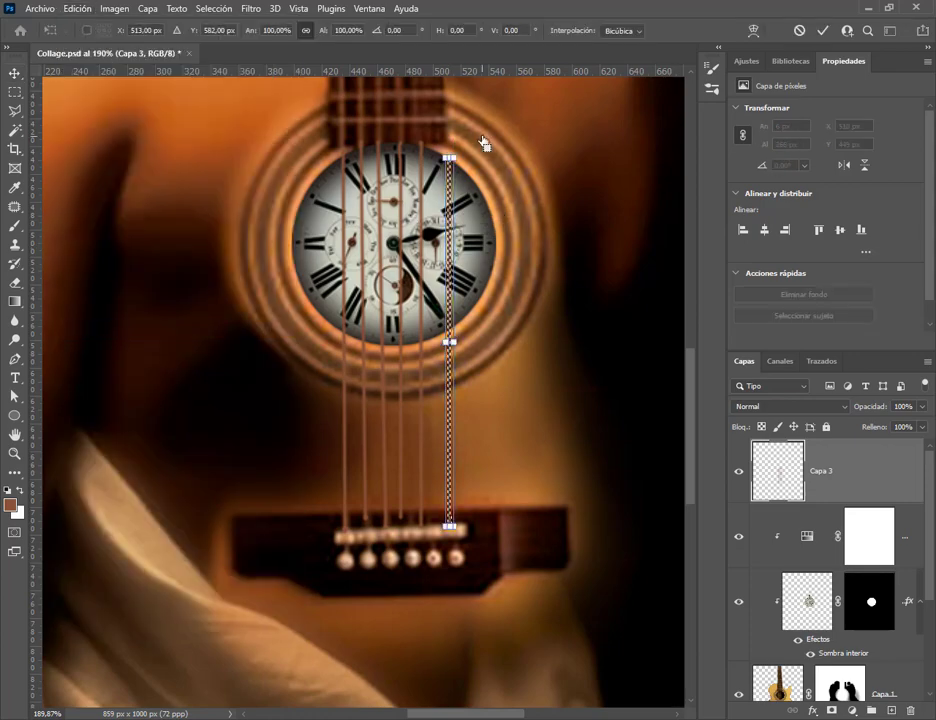
left_click_drag(481, 141, 450, 137)
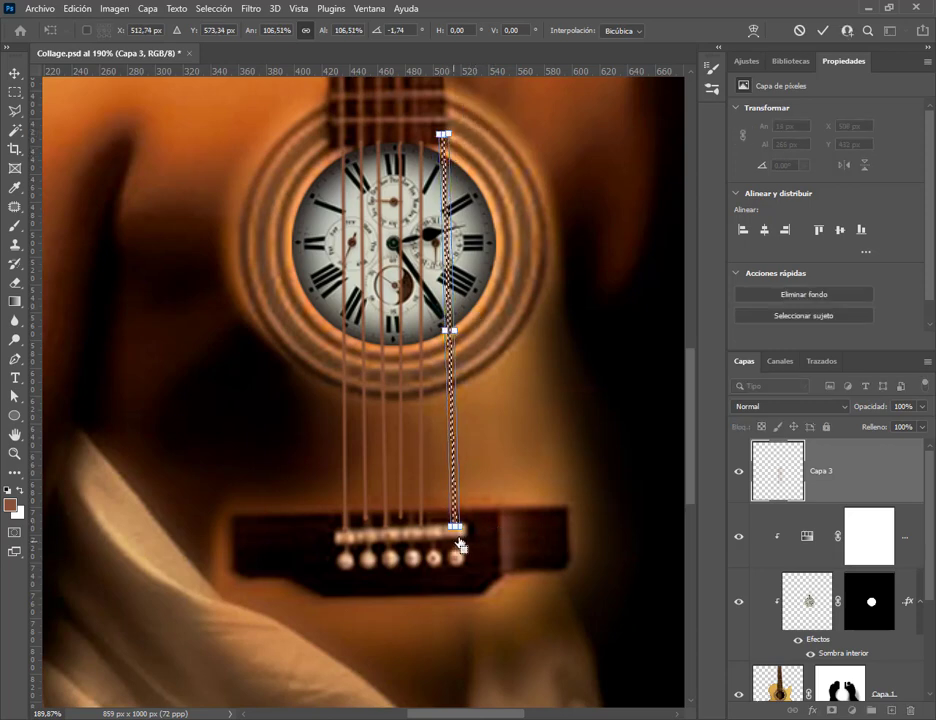
key("Return")
left_click_drag(456, 418, 446, 416)
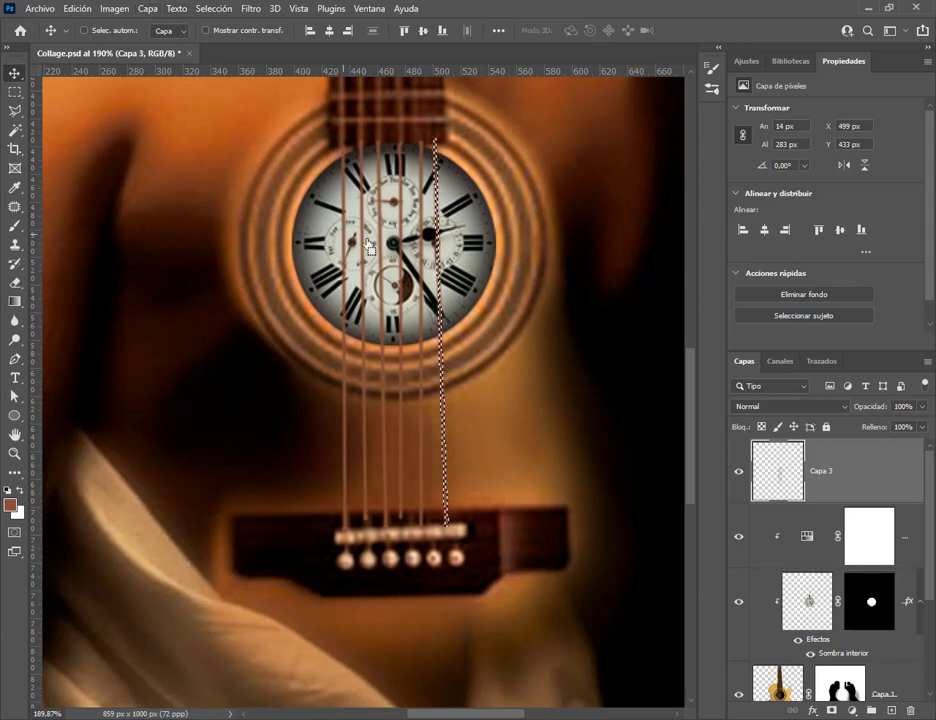
Rotate the rightmost string slightly clockwise with Free Transform to reduce its slant between neck and bridge
left_click(70, 9)
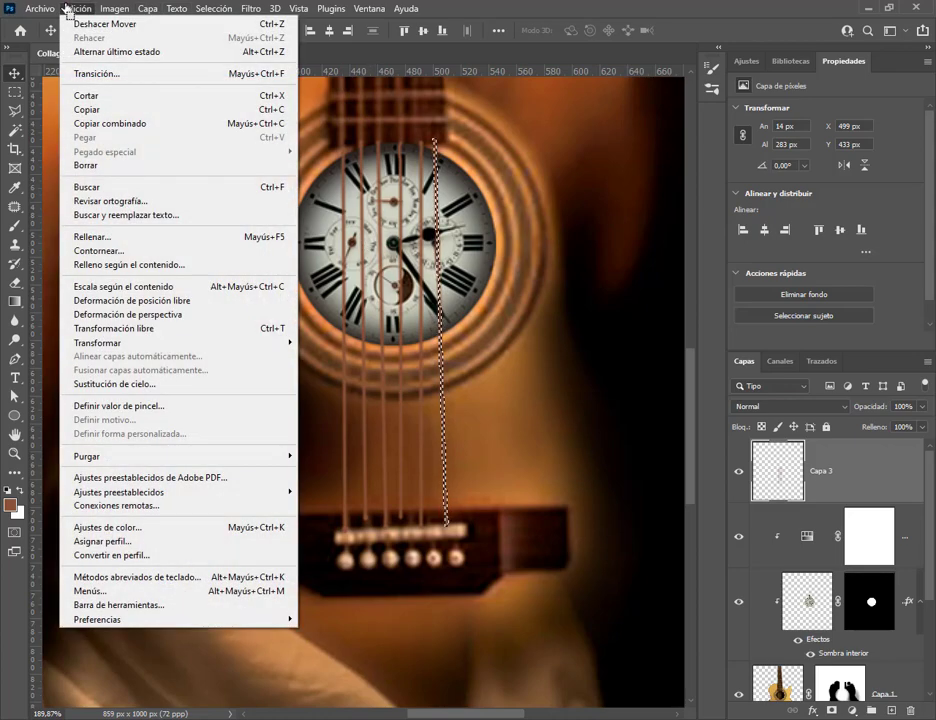
left_click(150, 328)
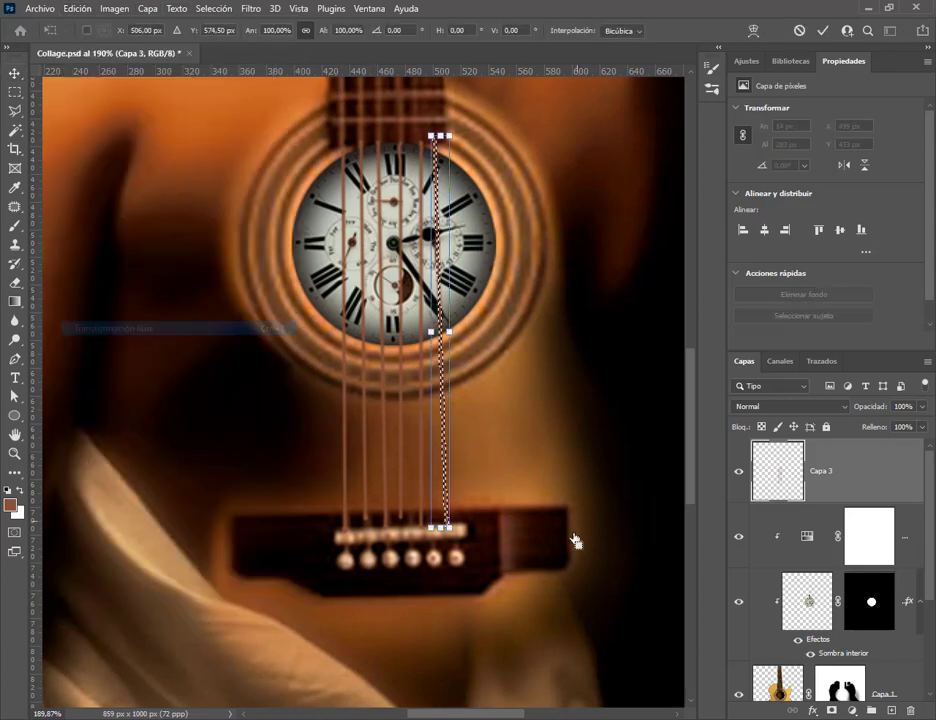
left_click_drag(510, 545, 510, 549)
key("Return")
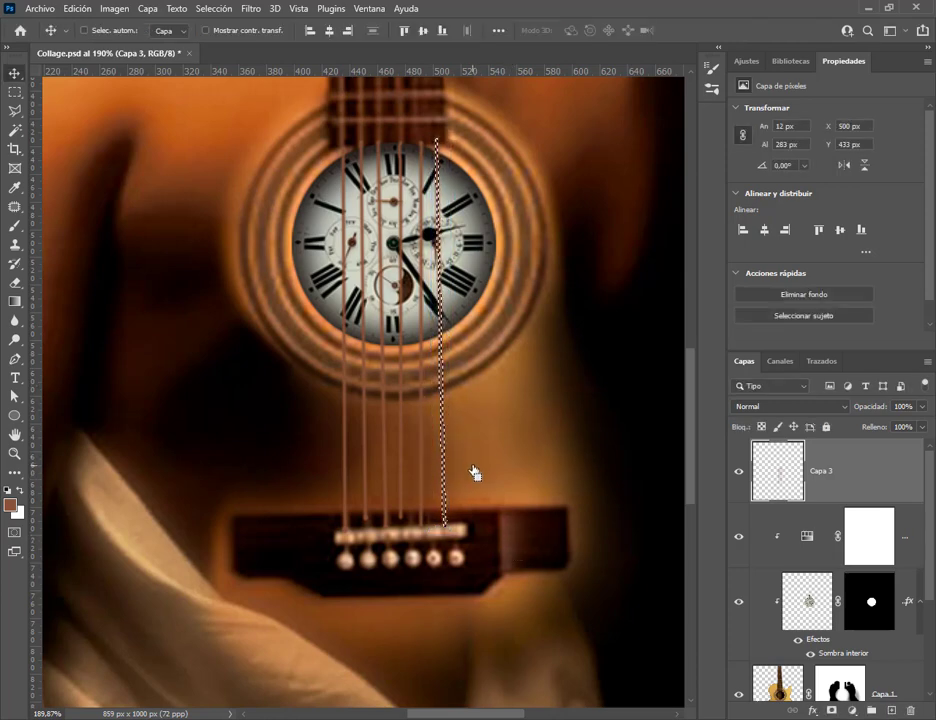
Select only the fifth string with a rectangular marquee and move it right and down to X 494 px, Y 436 px
left_click(15, 91)
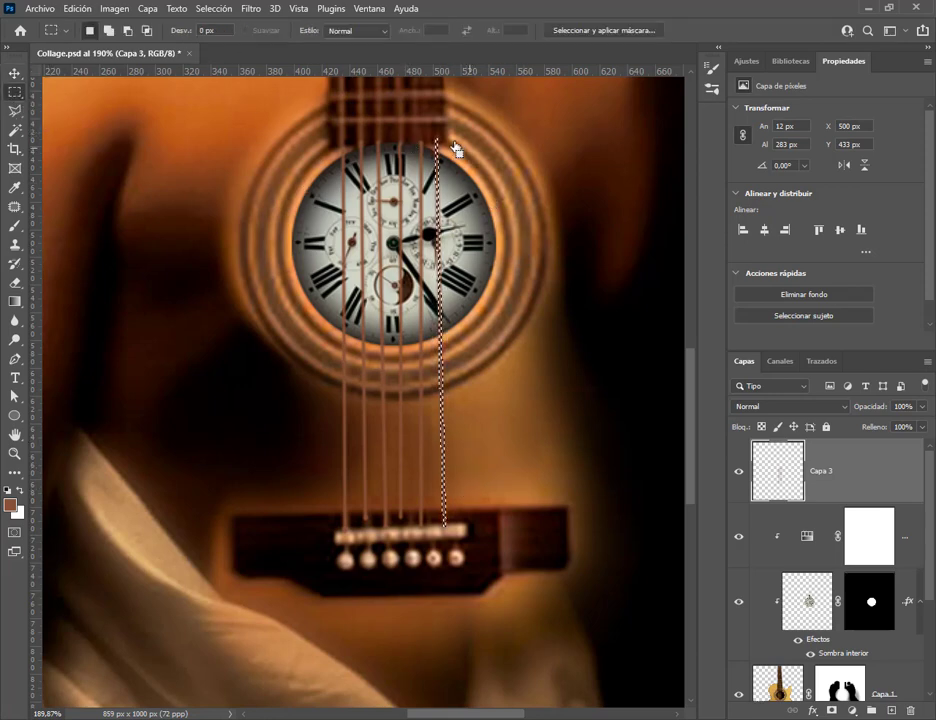
left_click_drag(415, 143, 432, 550)
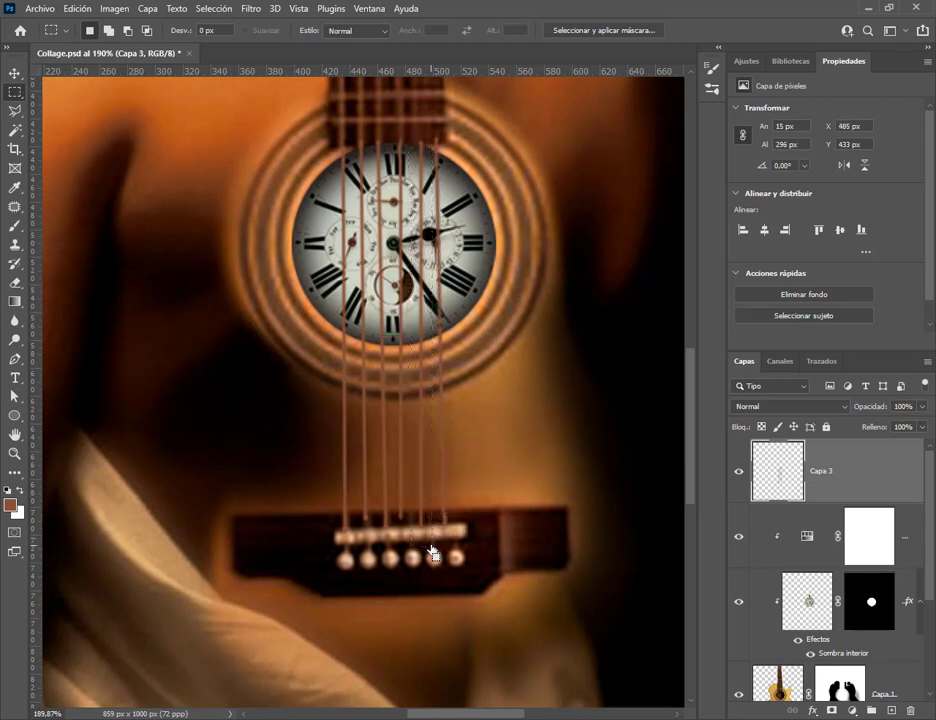
left_click(15, 73)
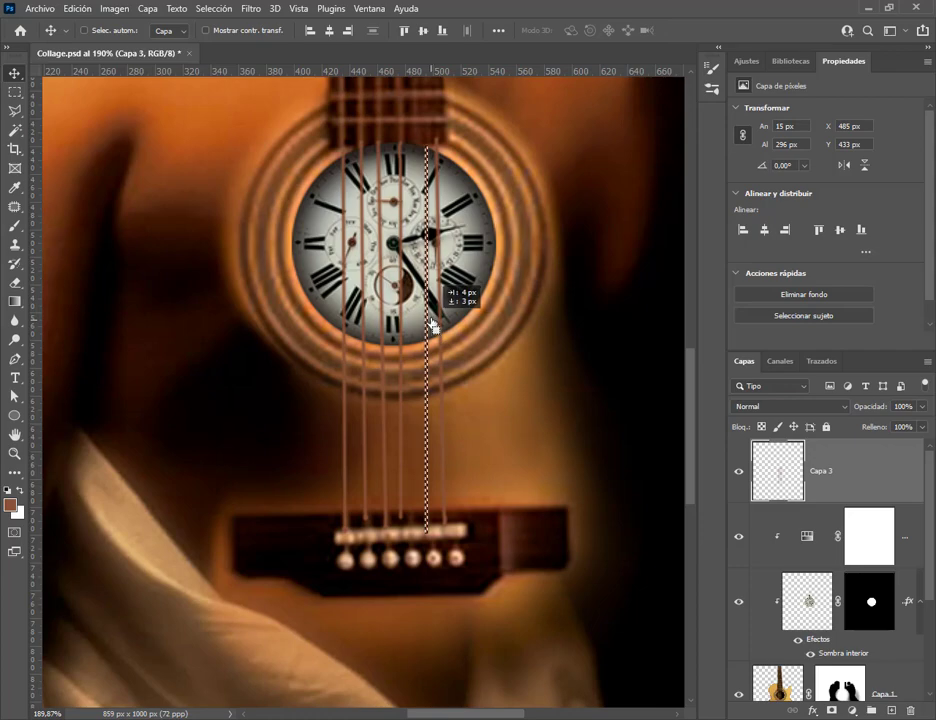
left_click_drag(435, 323, 435, 324)
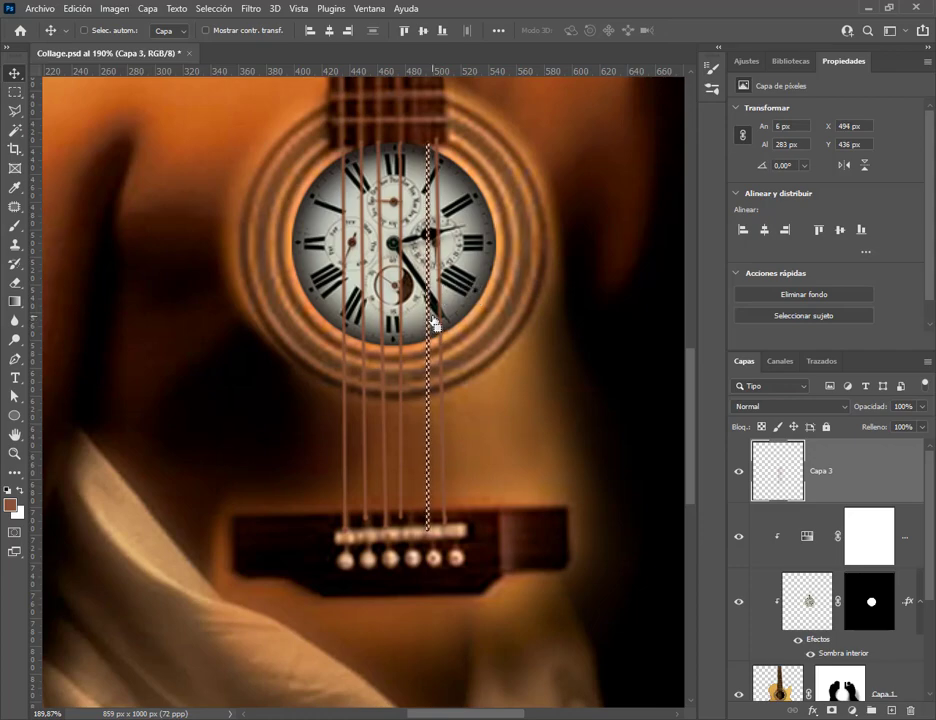
Rotate the fifth string -1.38° with Free Transform so it runs from the neck to its bridge pin
left_click(77, 8)
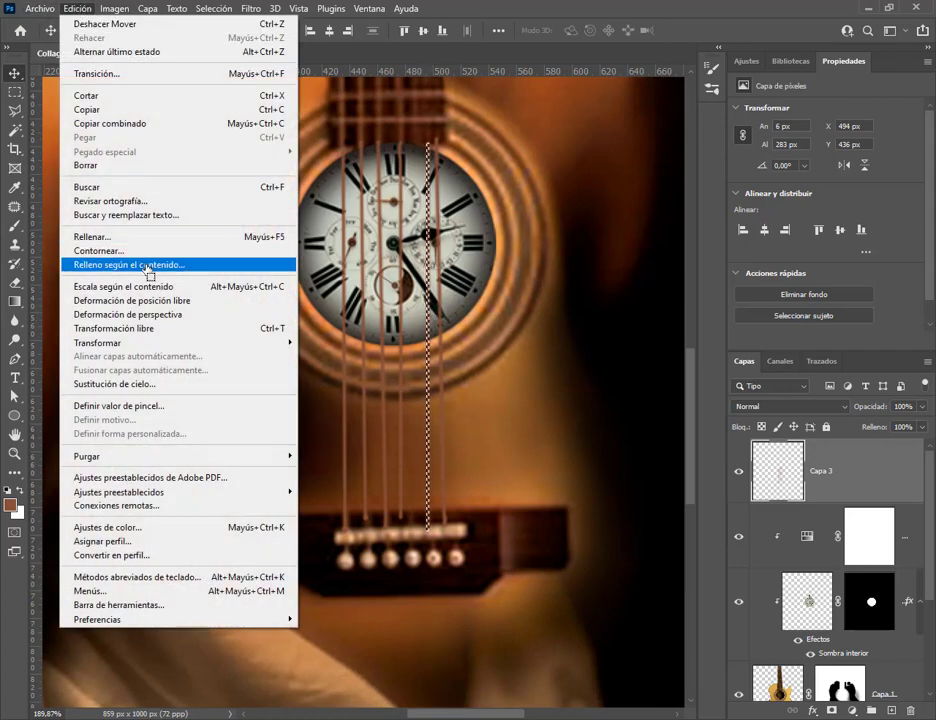
left_click(148, 328)
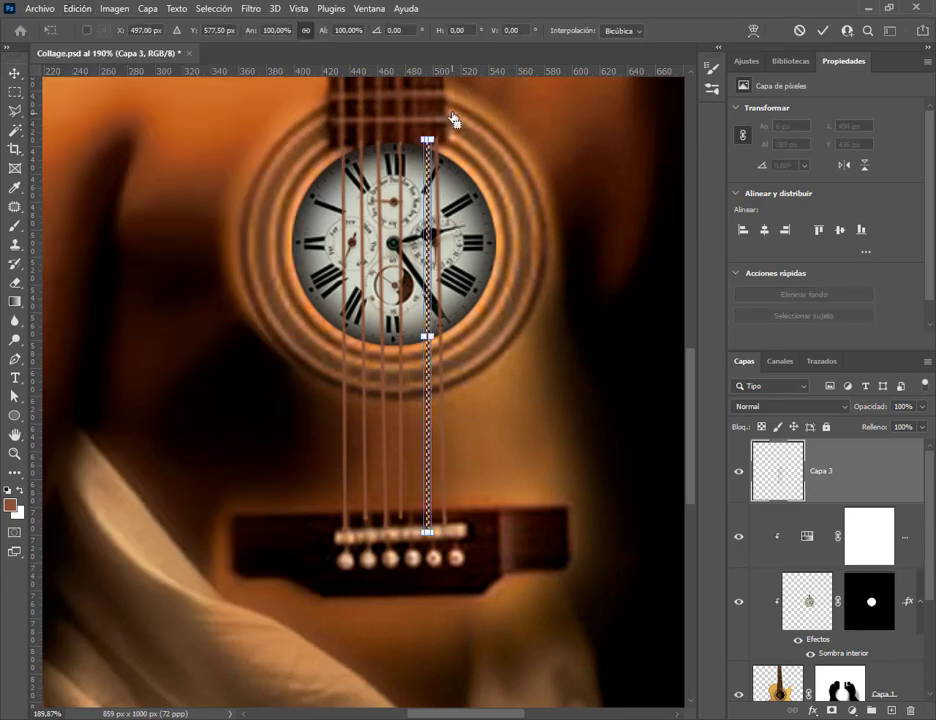
left_click_drag(453, 118, 449, 117)
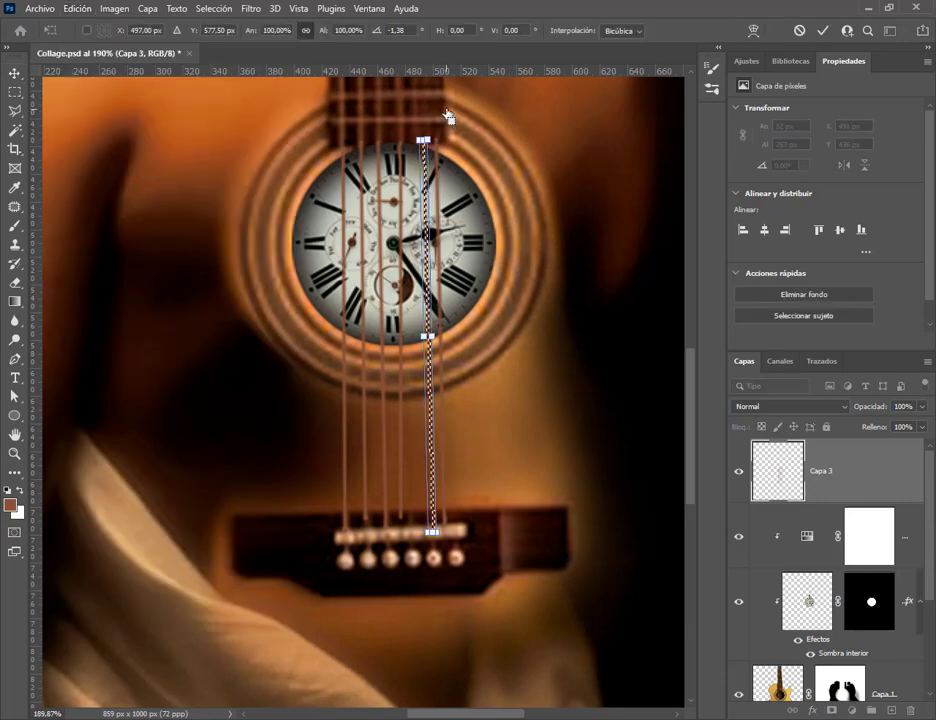
key("Return")
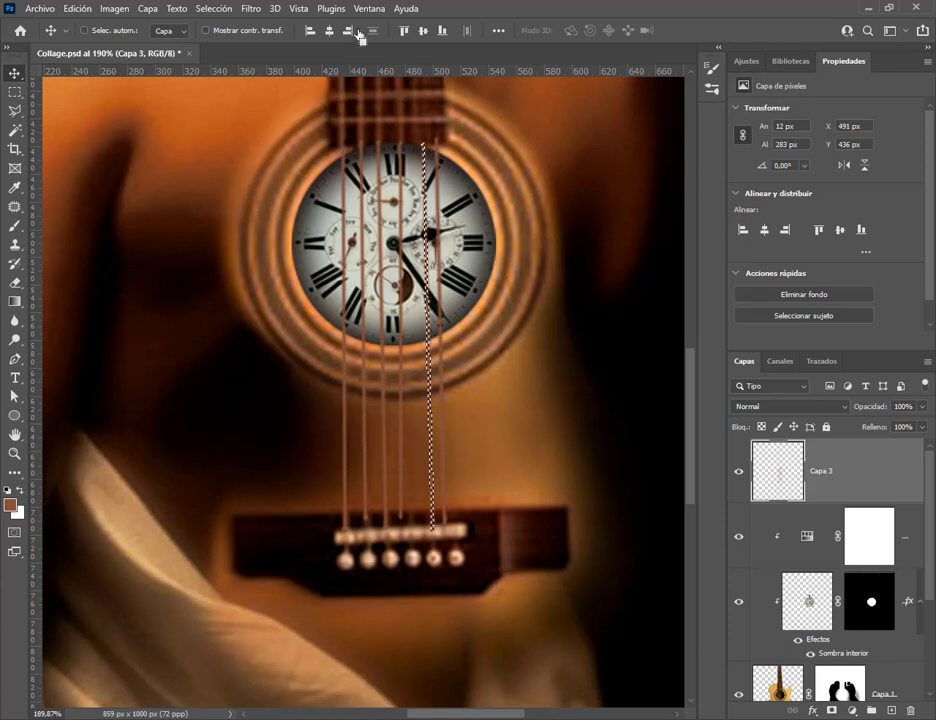
Select only the fourth string, rotate it -0.94° with Free Transform, and shift and lengthen it to X 478 px, Y 430 px
key("m")
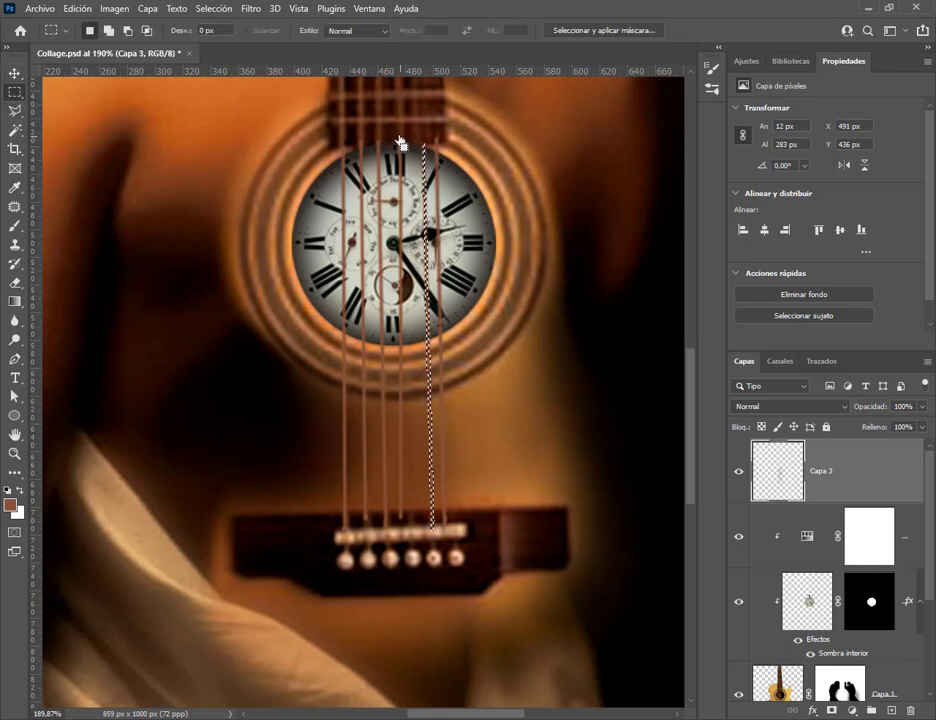
left_click_drag(405, 320, 419, 538)
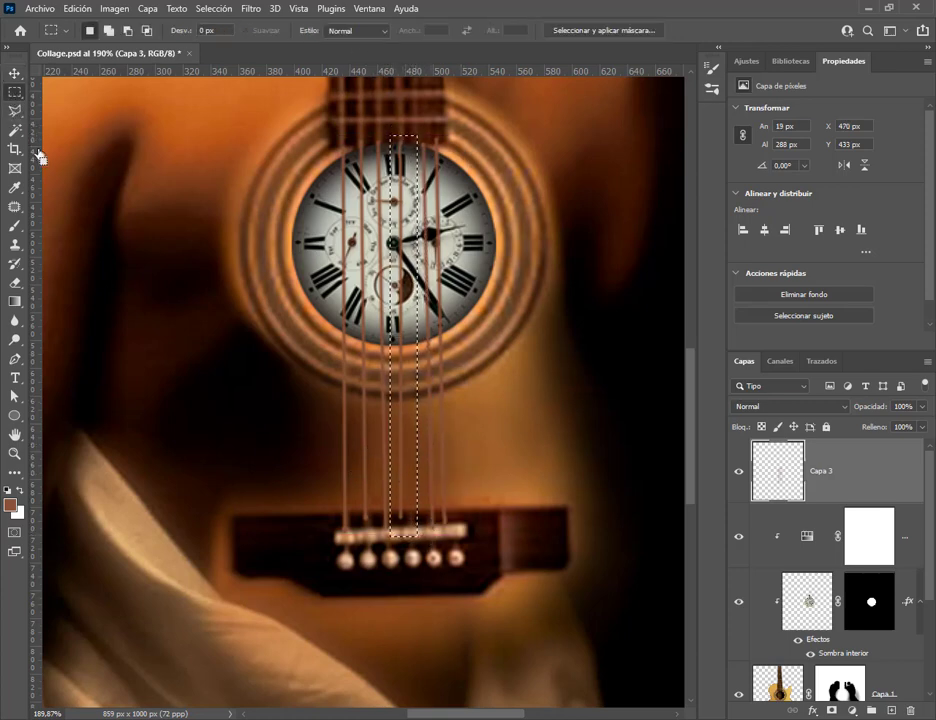
left_click(14, 73)
left_click(77, 8)
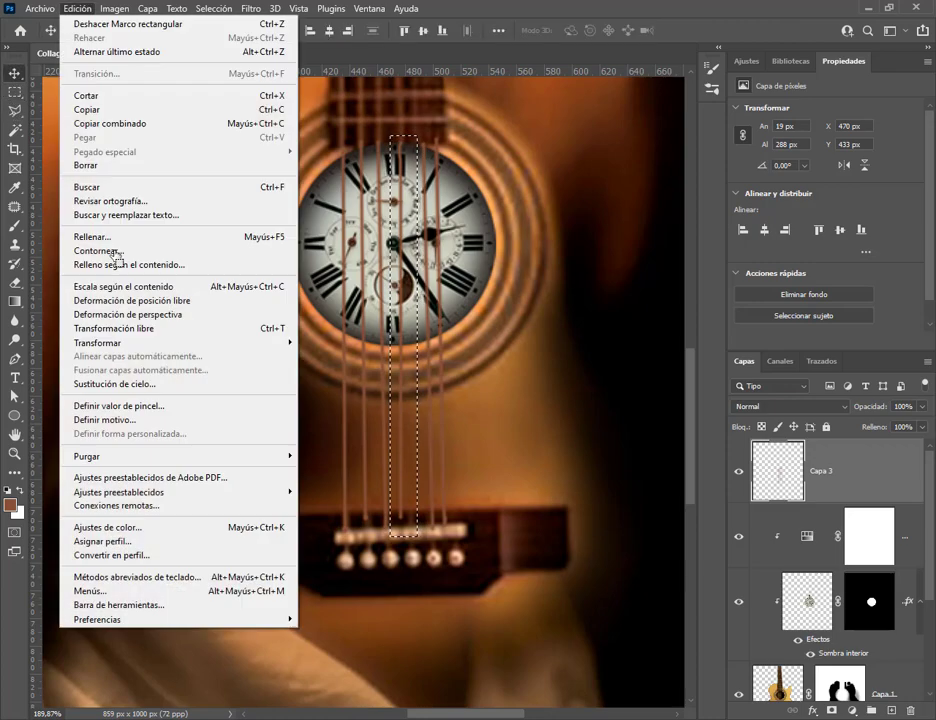
left_click(125, 328)
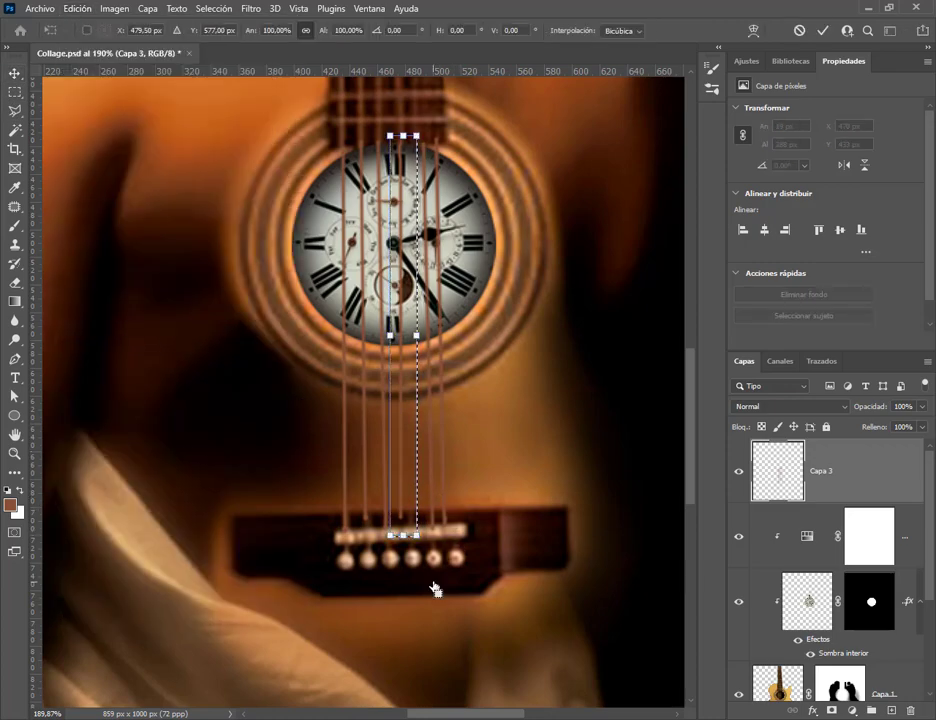
left_click_drag(434, 588, 439, 592)
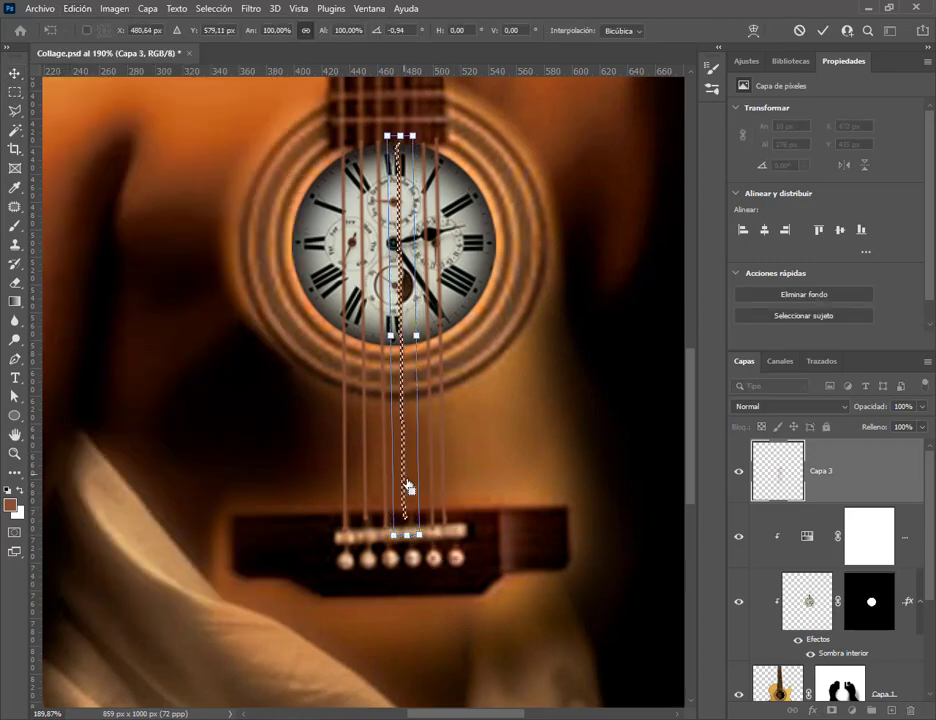
left_click_drag(408, 487, 417, 494)
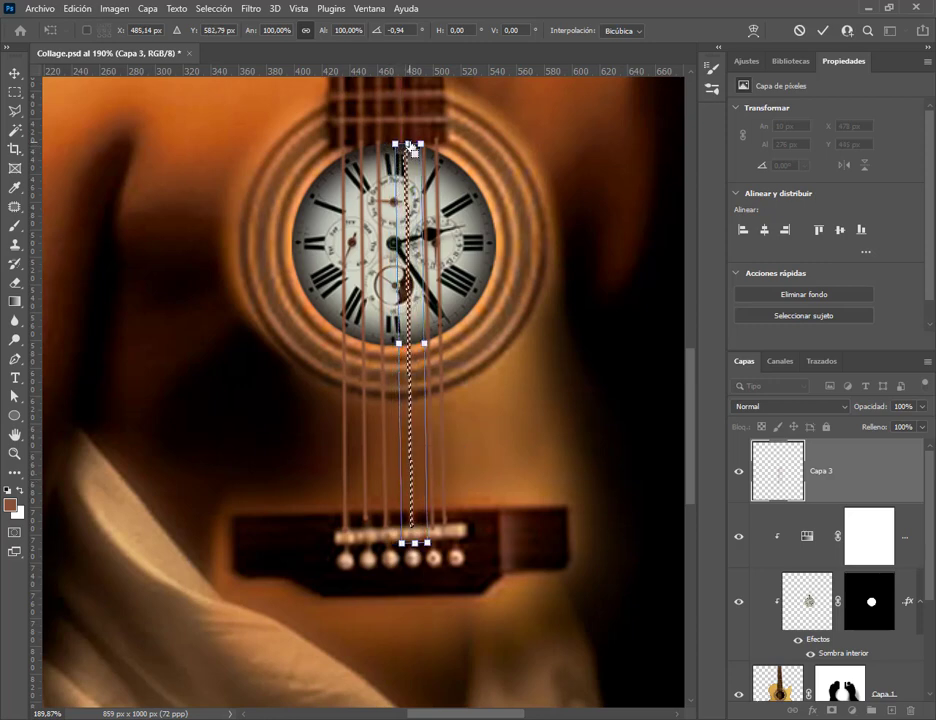
left_click_drag(412, 150, 415, 133)
key("Return")
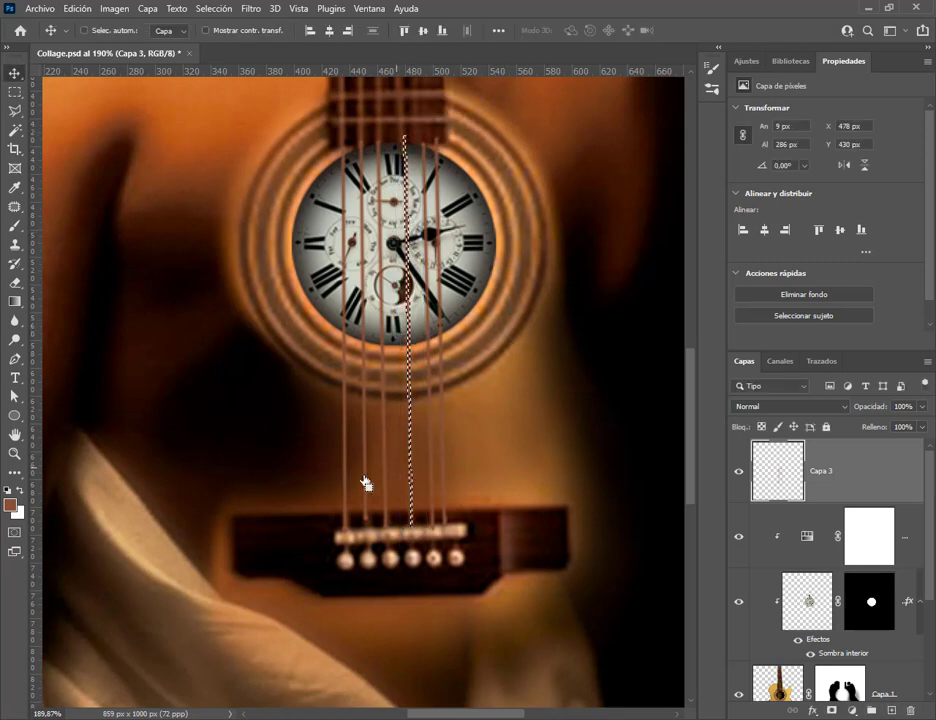
key("ctrl+f")
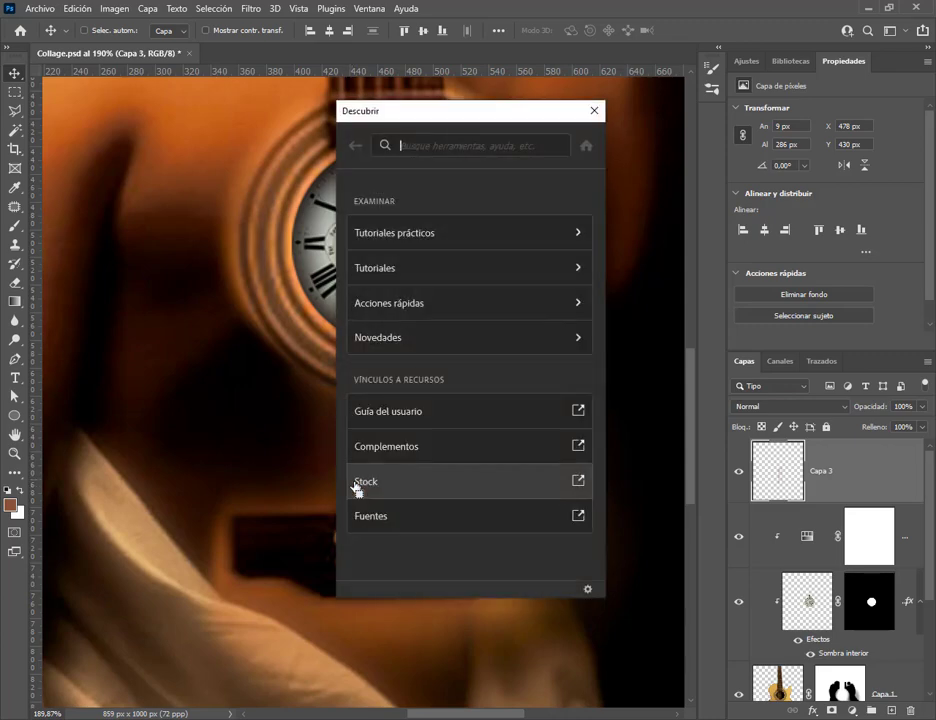
left_click(596, 110)
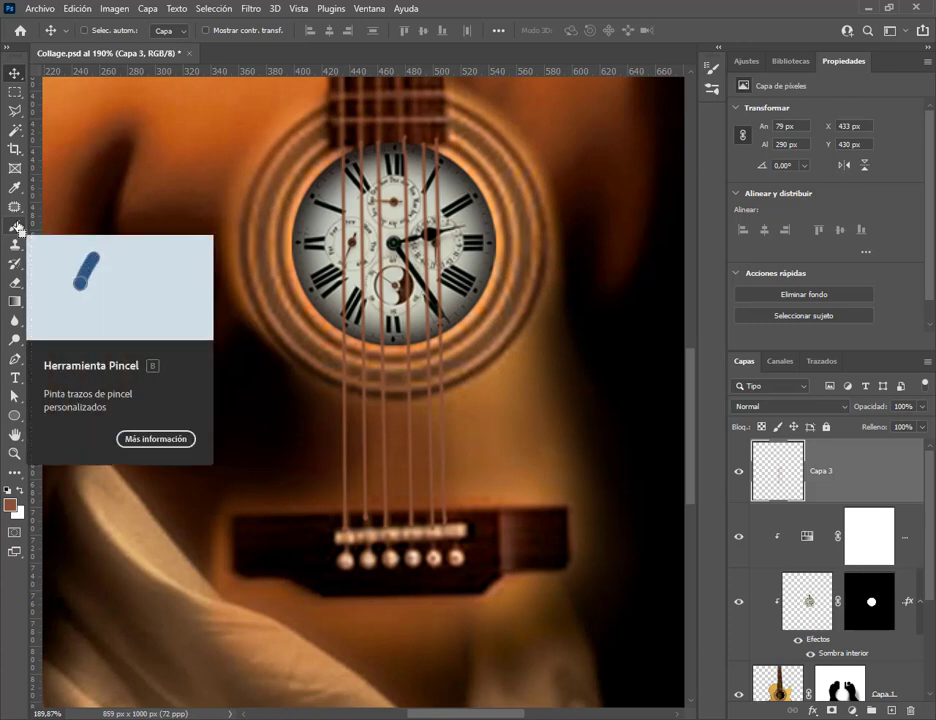
Select only the second string, scale it to 103.07% down toward the bridge with Free Transform, and clear the selection
left_click(15, 91)
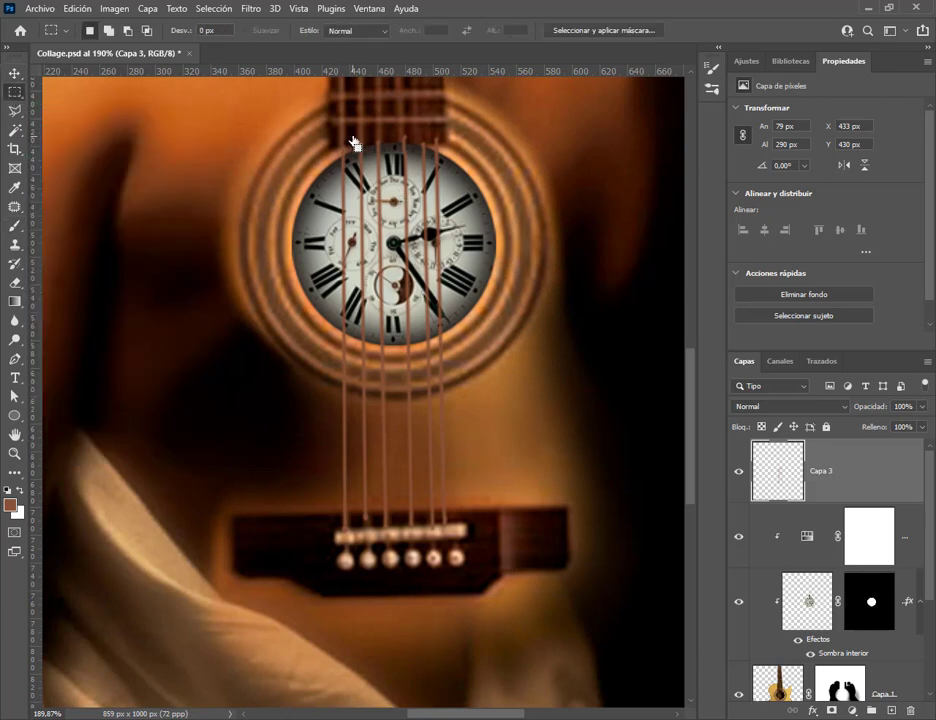
left_click_drag(352, 137, 372, 540)
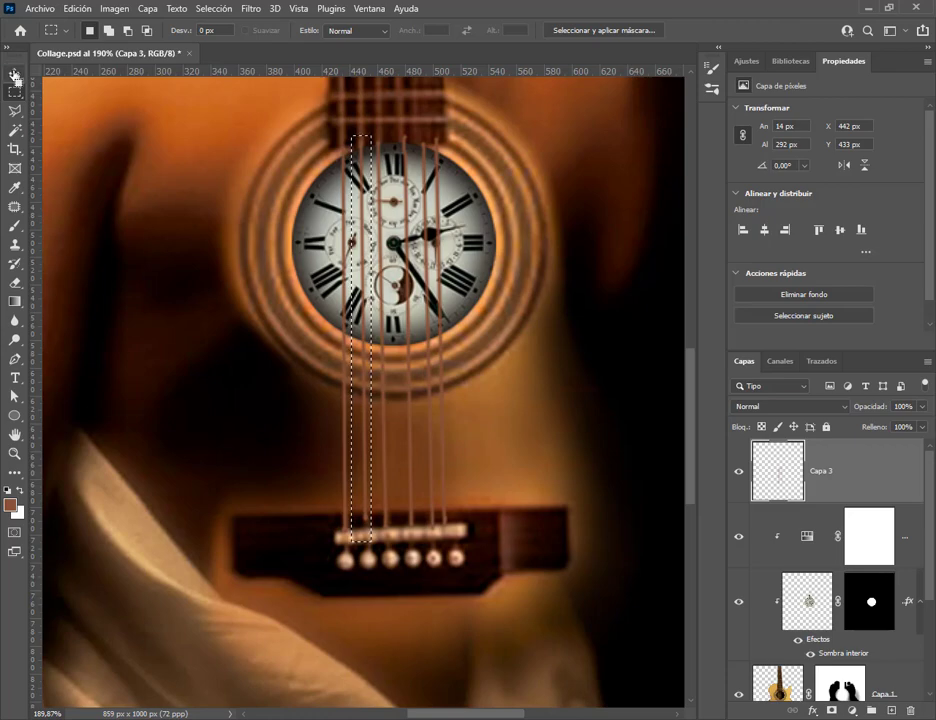
left_click(15, 73)
left_click(88, 9)
left_click(75, 328)
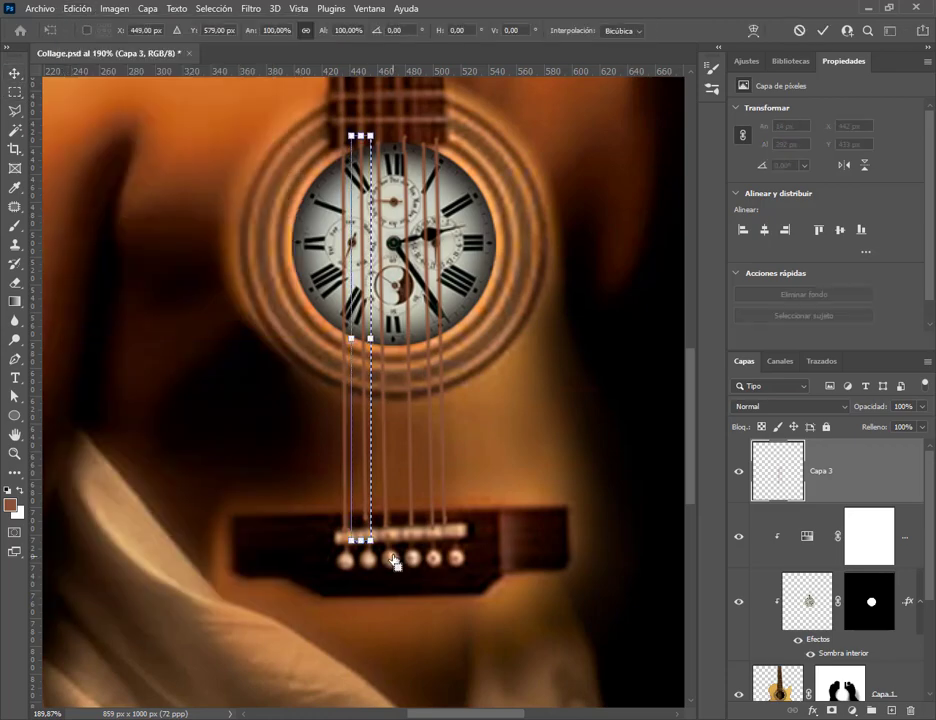
left_click_drag(361, 541, 363, 553)
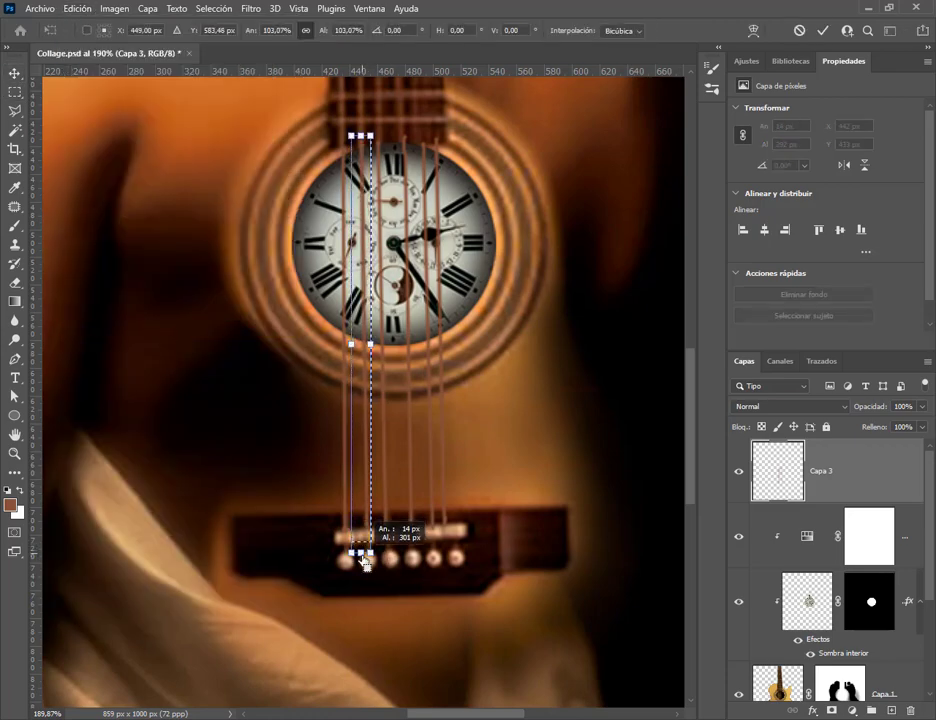
key("Return")
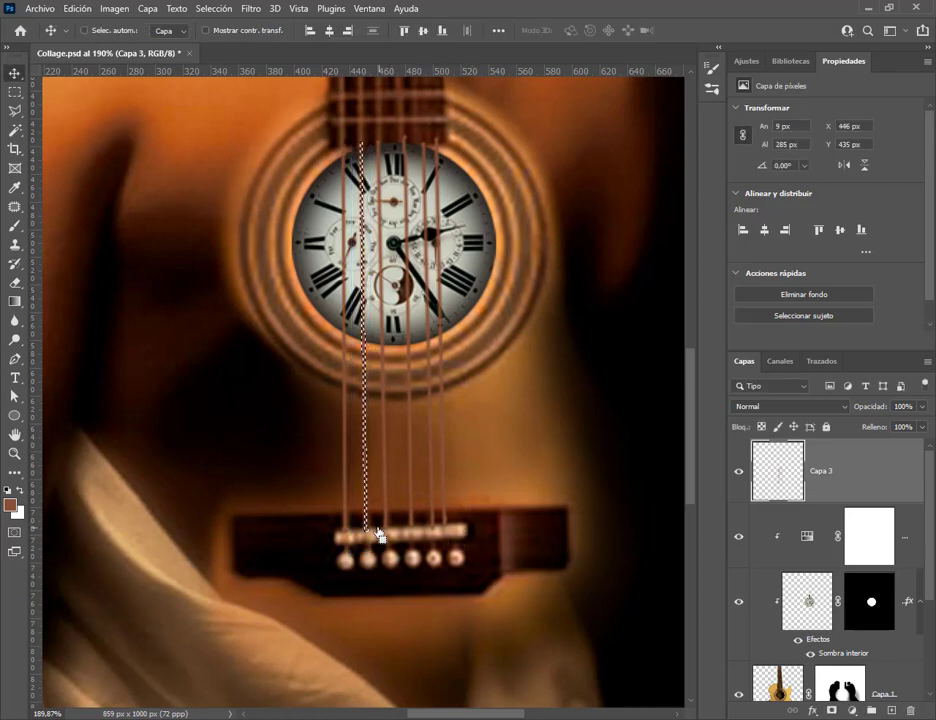
left_click(192, 10)
left_click(226, 36)
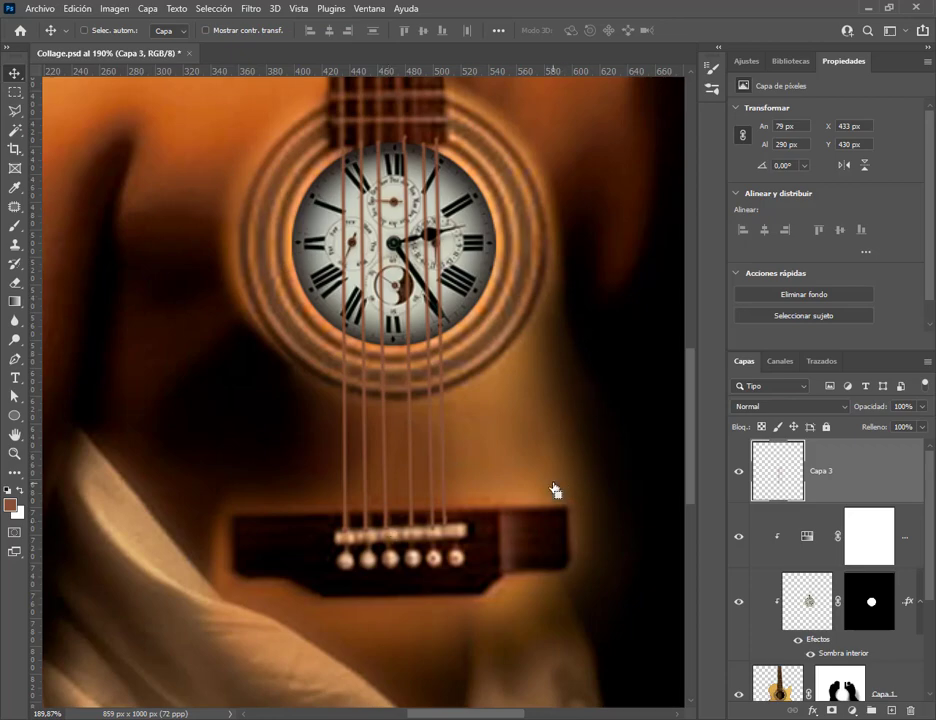
Soften the painted strings on Capa 3 with a Gaussian Blur of about 1.7 px radius
scroll(555, 490, "down", 5)
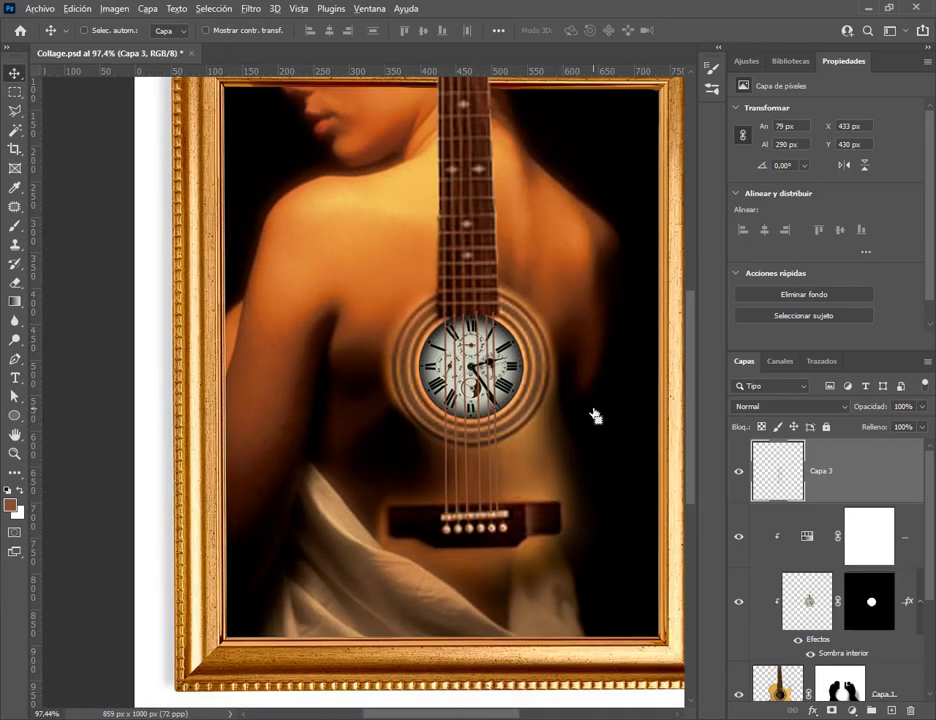
scroll(594, 415, "up", 2)
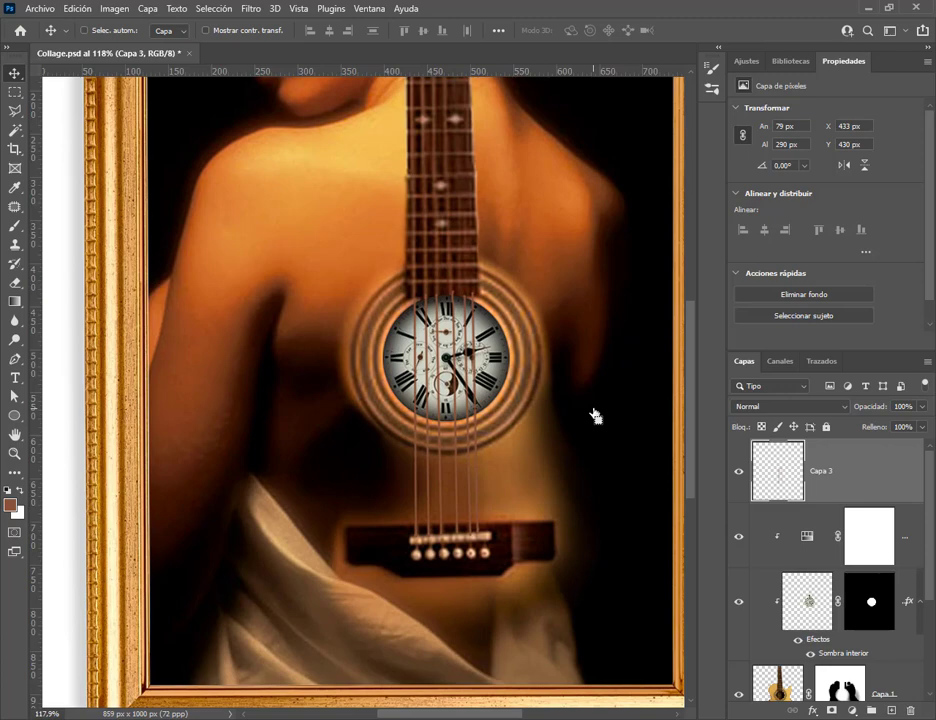
left_click(252, 9)
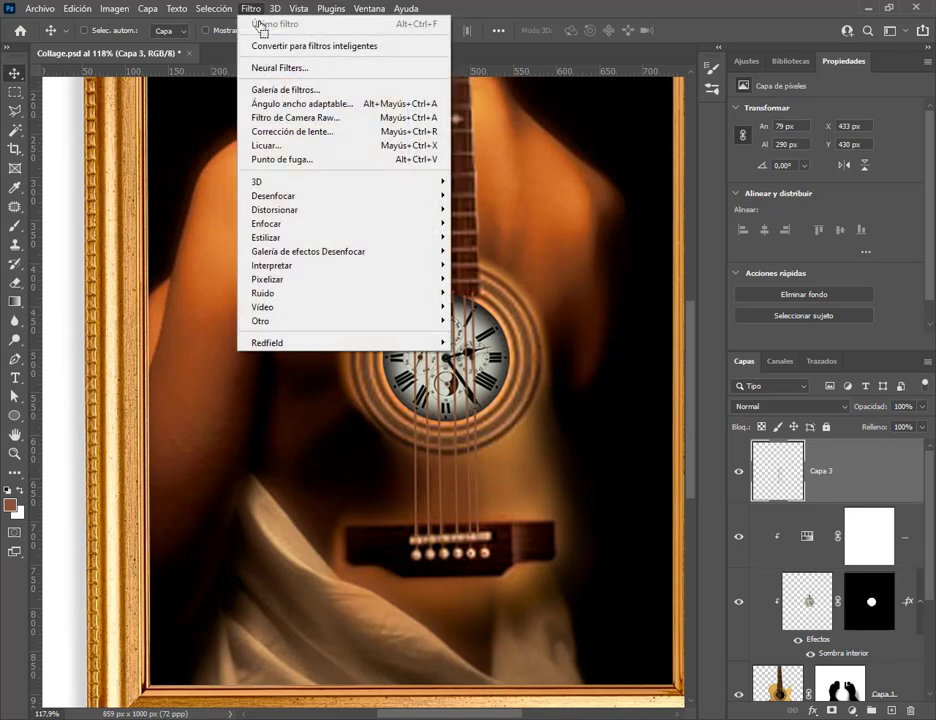
mouse_move(326, 196)
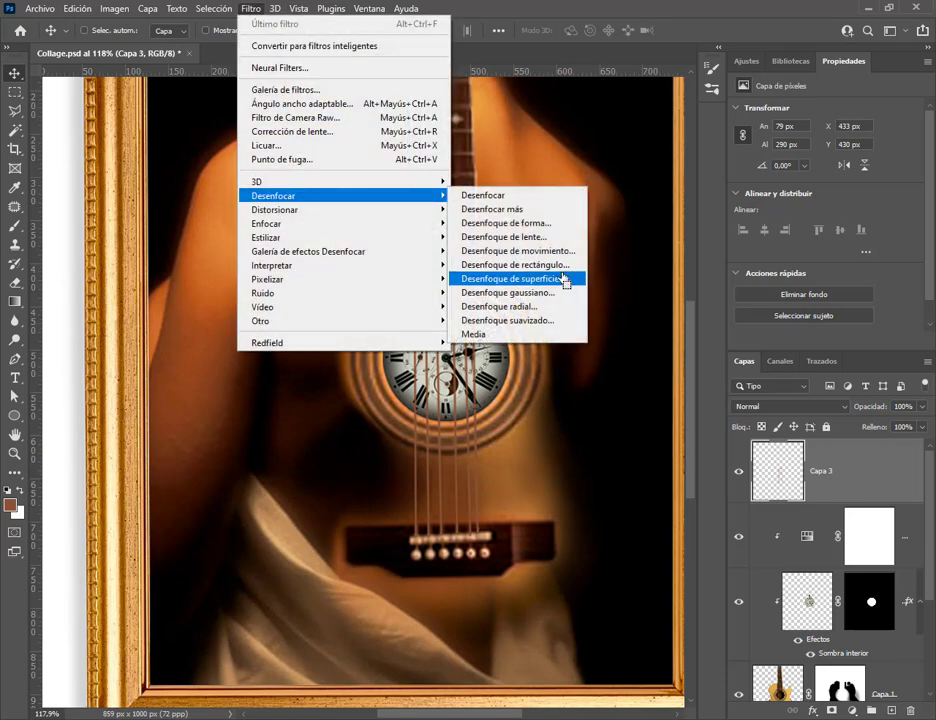
left_click(520, 300)
left_click_drag(511, 150, 733, 109)
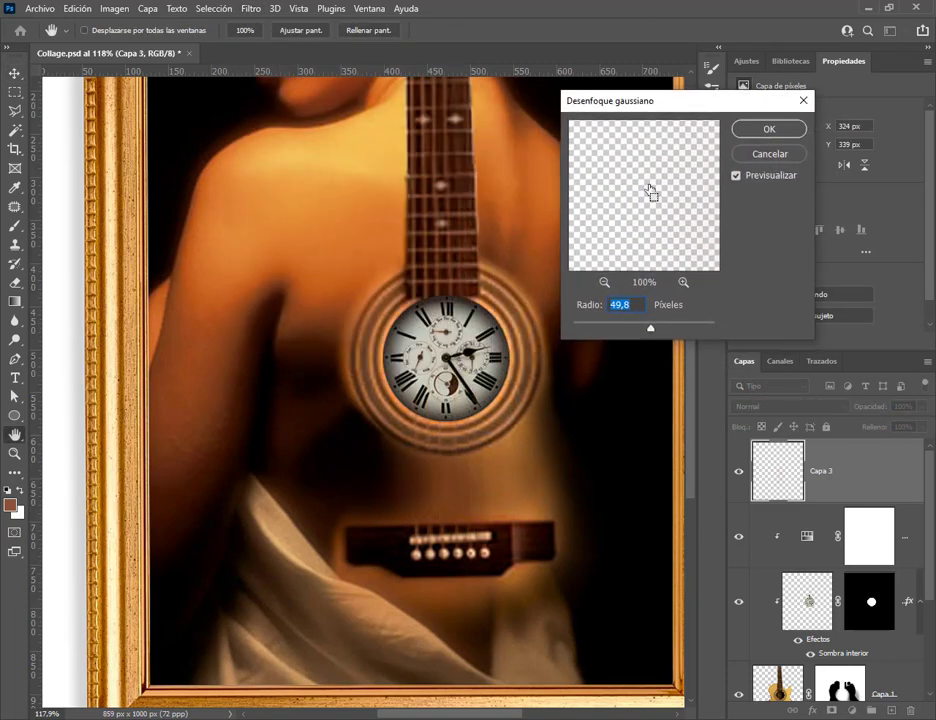
left_click(595, 326)
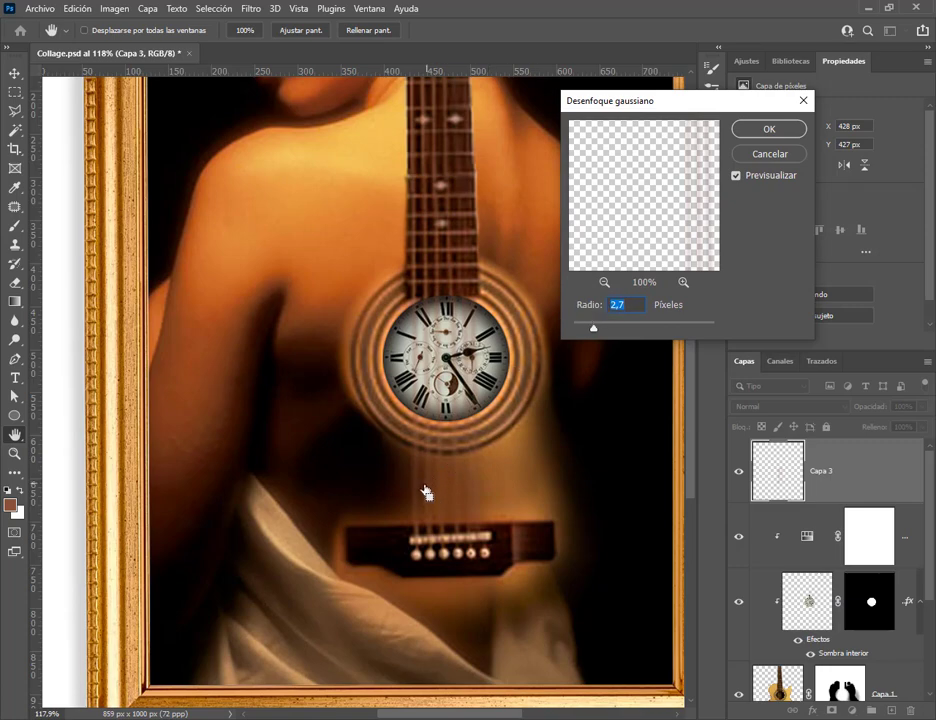
left_click_drag(595, 328, 643, 328)
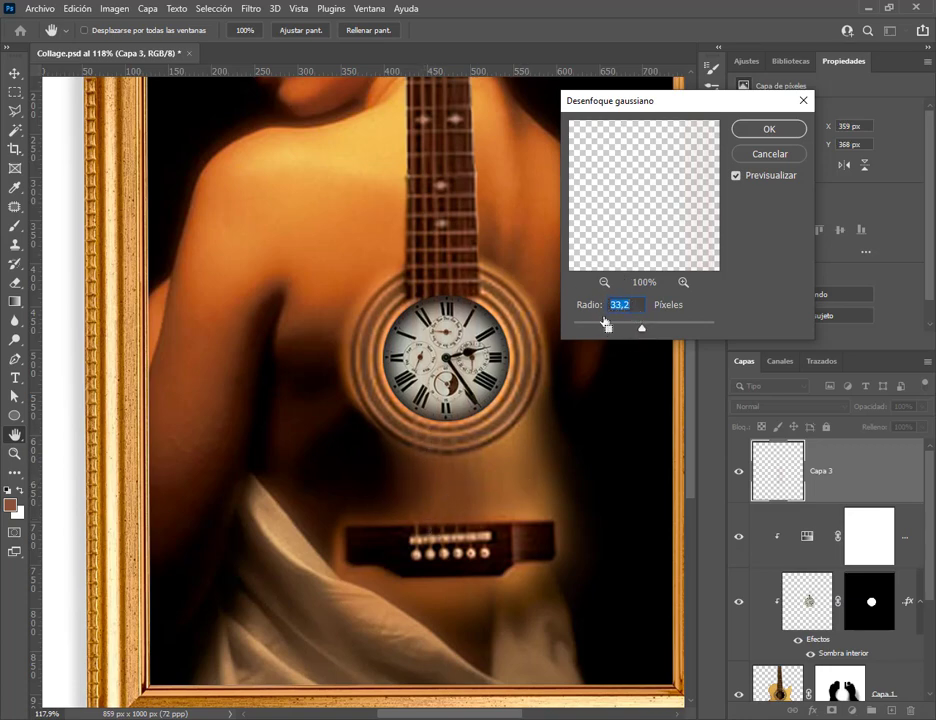
left_click_drag(600, 330, 592, 330)
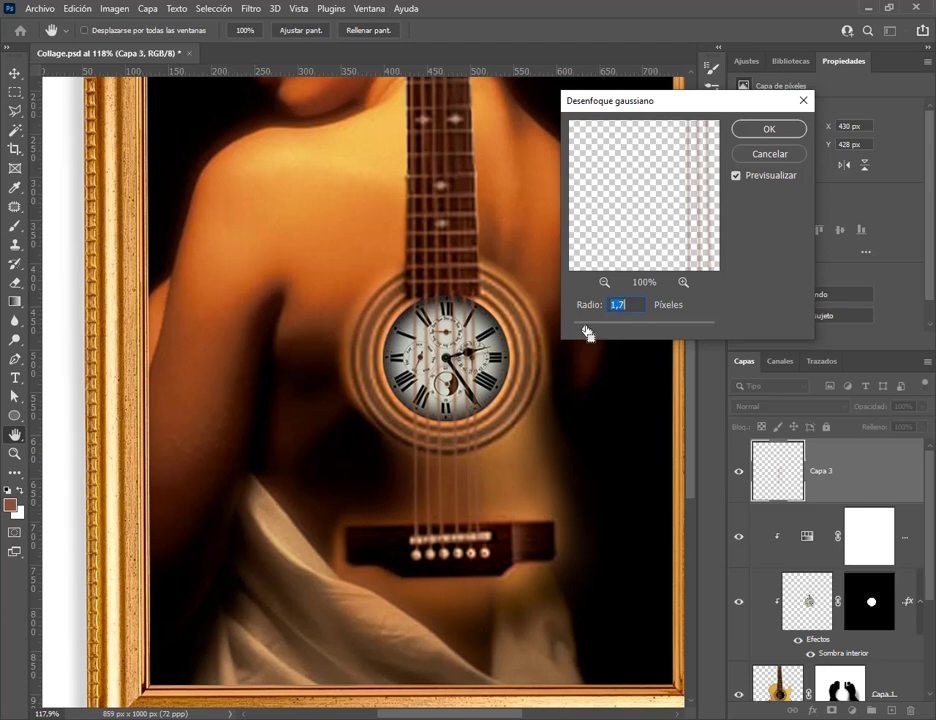
mouse_move(588, 333)
left_mouse_down()
mouse_move(595, 336)
mouse_move(587, 333)
left_mouse_up()
left_click(772, 134)
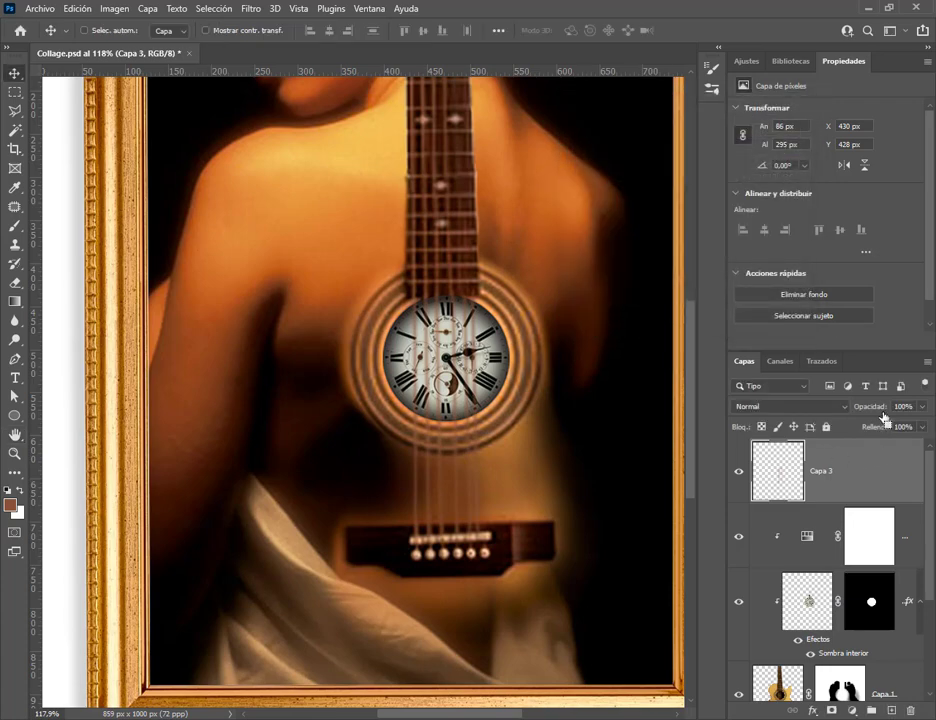
Lower the opacity of the strings layer Capa 3 to 72%
left_click(922, 407)
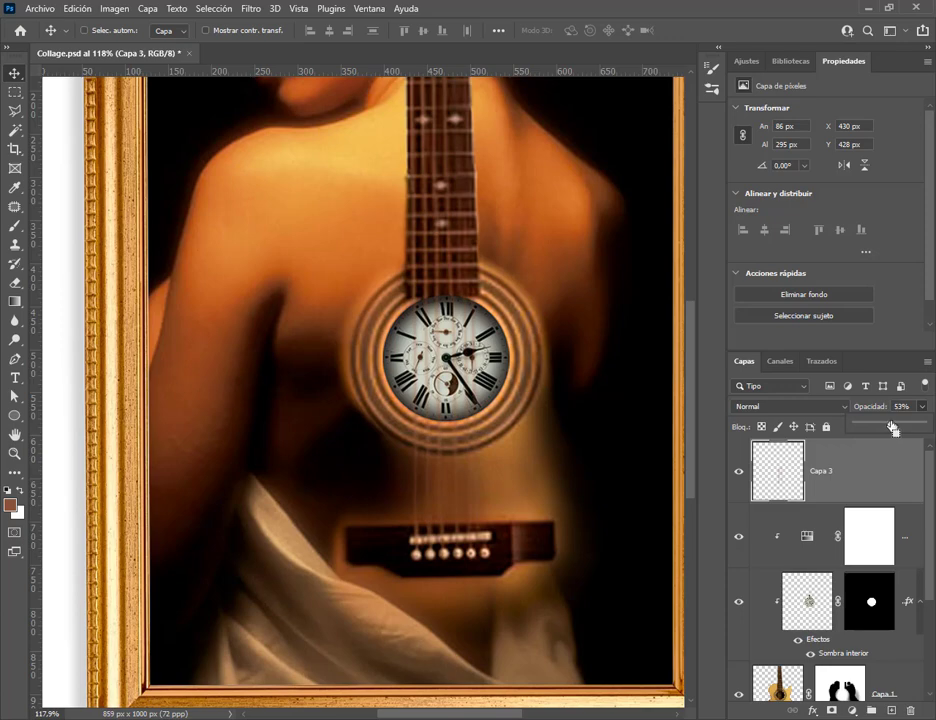
scroll(905, 410, "up", 2)
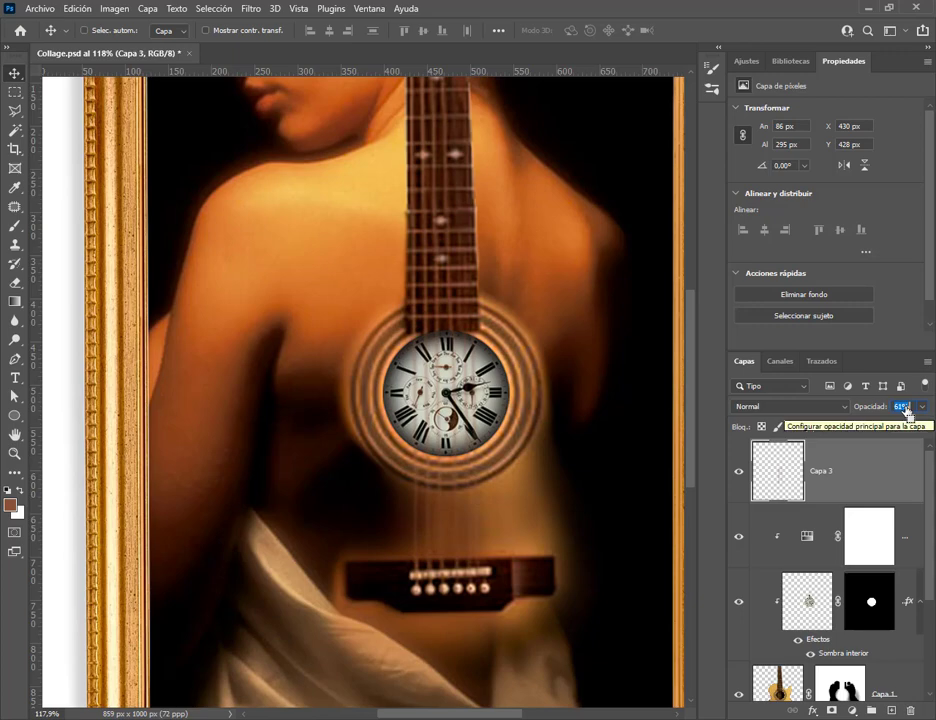
left_click_drag(920, 407, 908, 429)
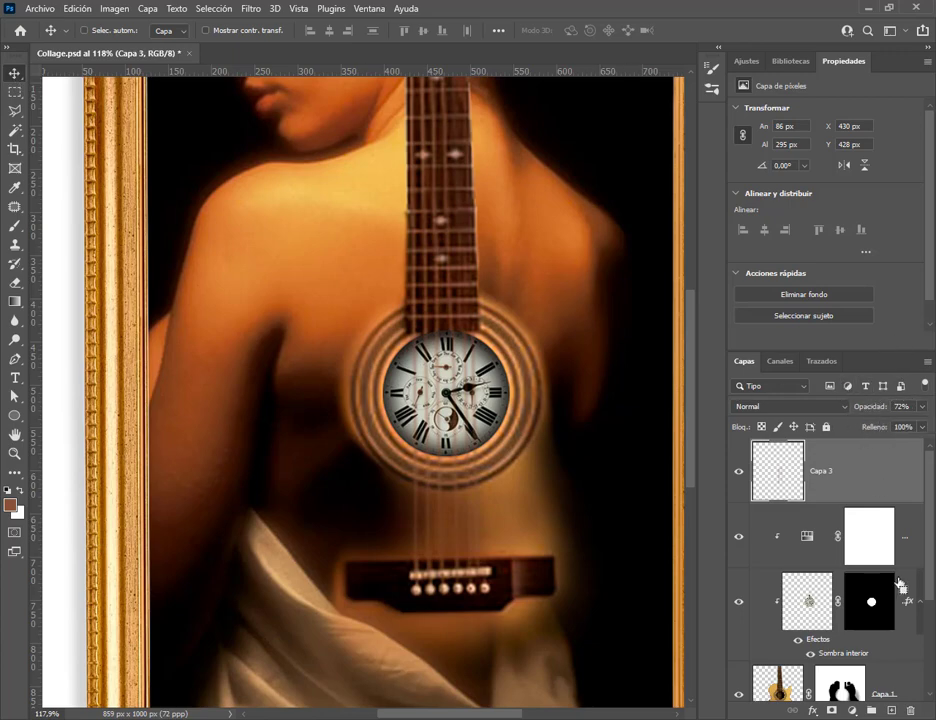
Make mujer the active layer and switch the layer thumbnails to the small size
scroll(825, 560, "down", 3)
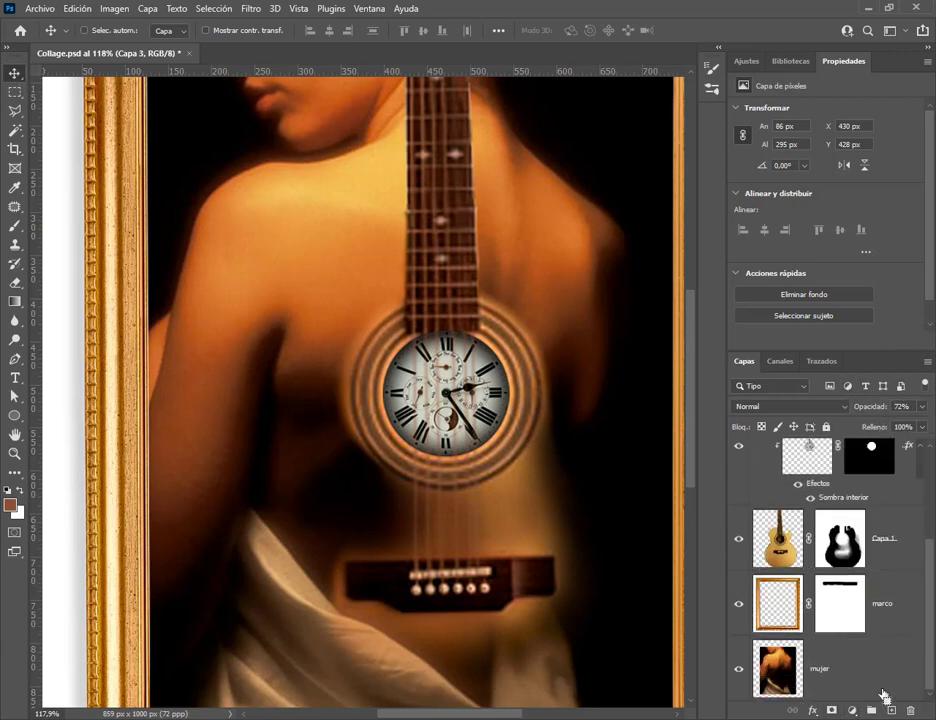
right_click(831, 688)
left_click(781, 688)
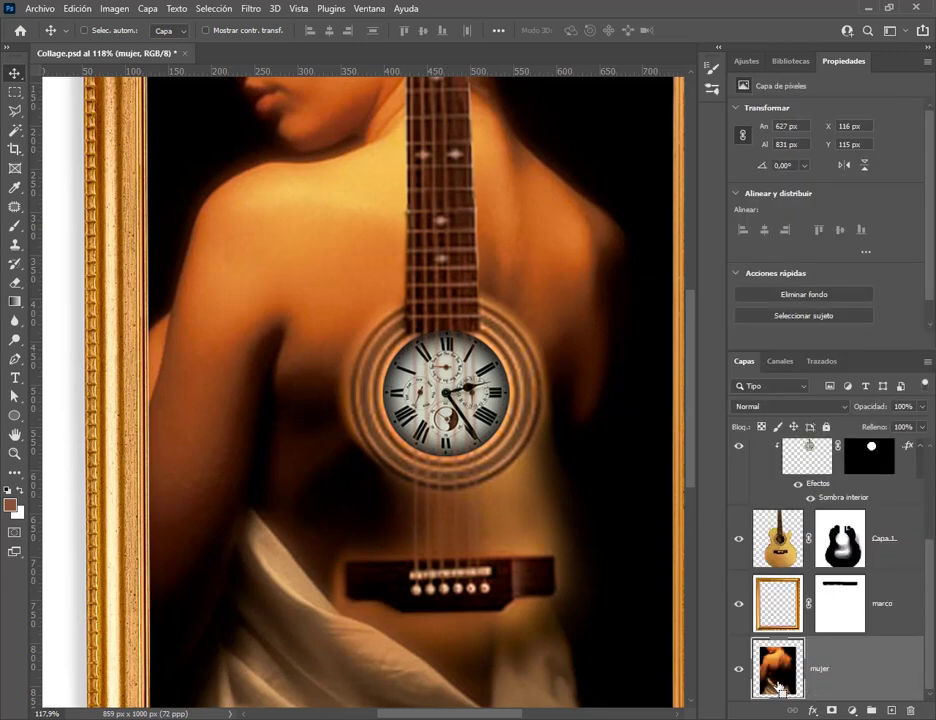
right_click(764, 698)
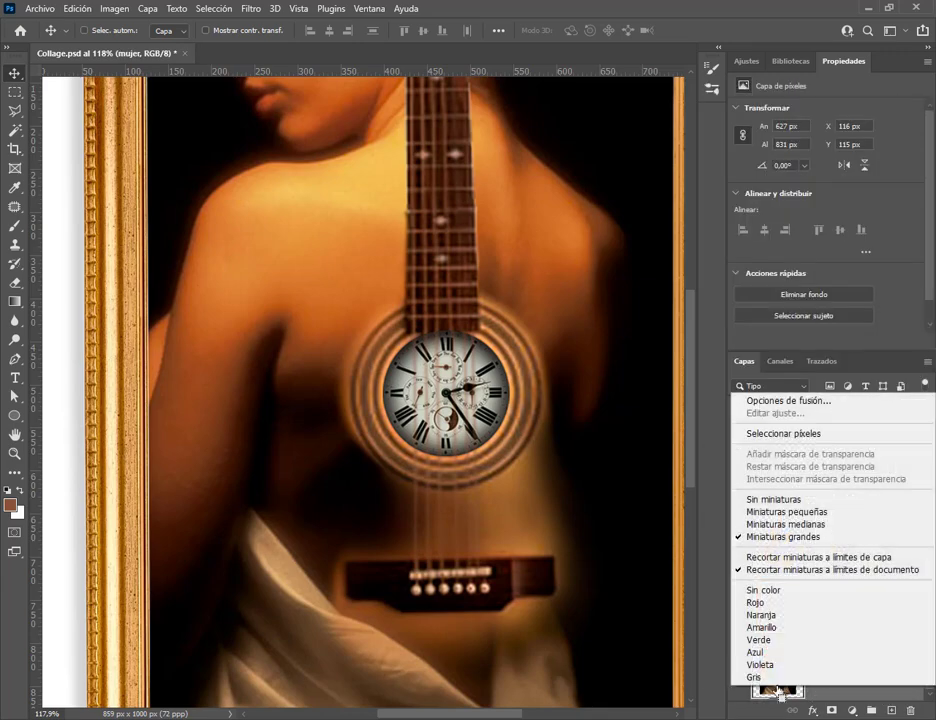
left_click(800, 516)
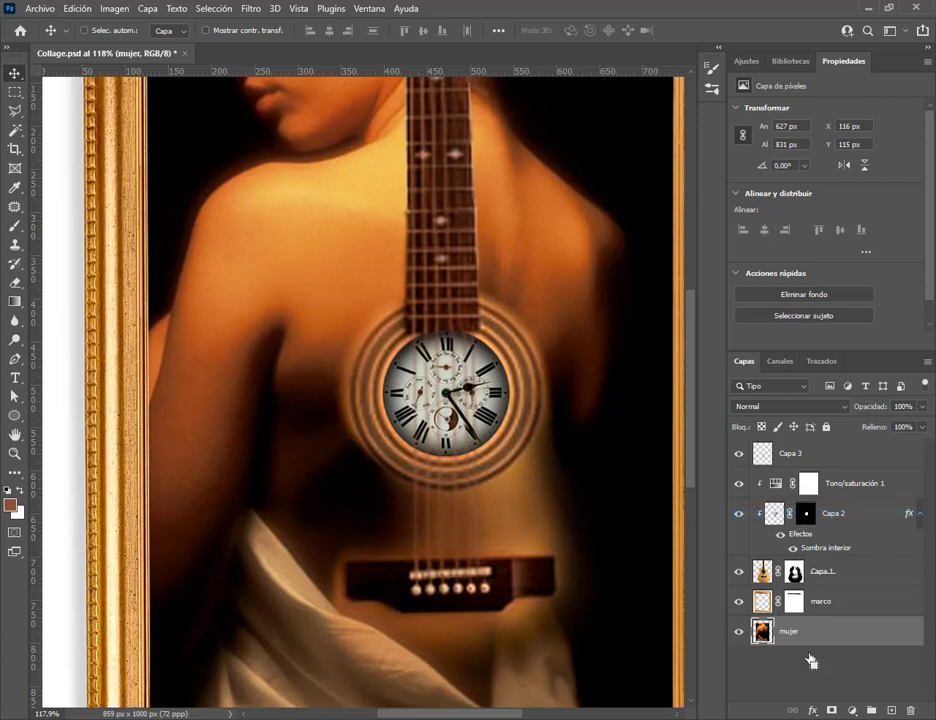
Deselect all layers and save the collage document
left_click(845, 668)
left_click(40, 8)
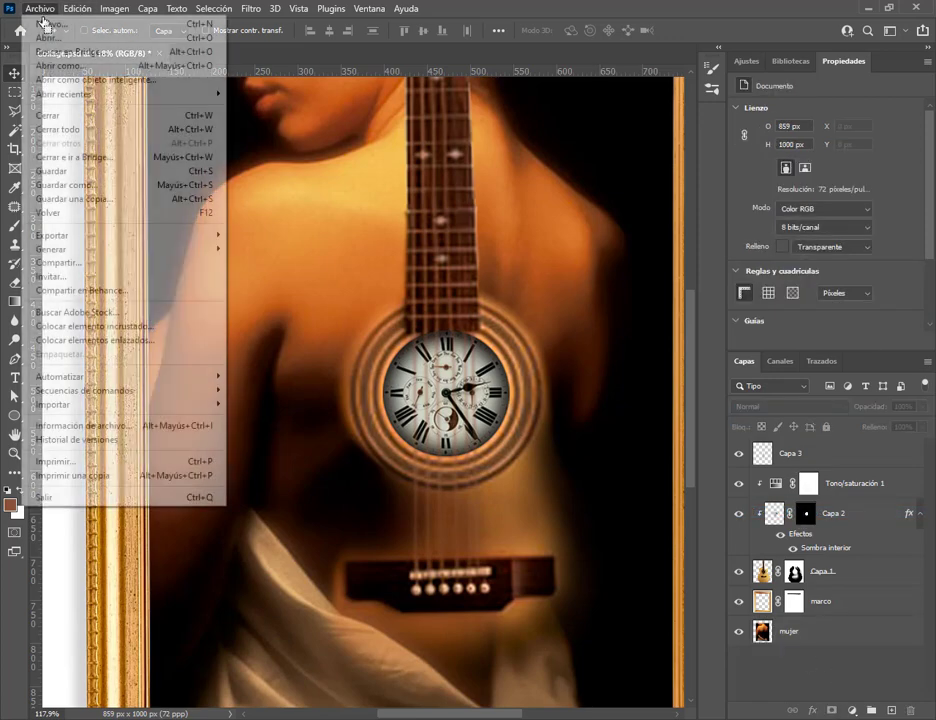
left_click(128, 170)
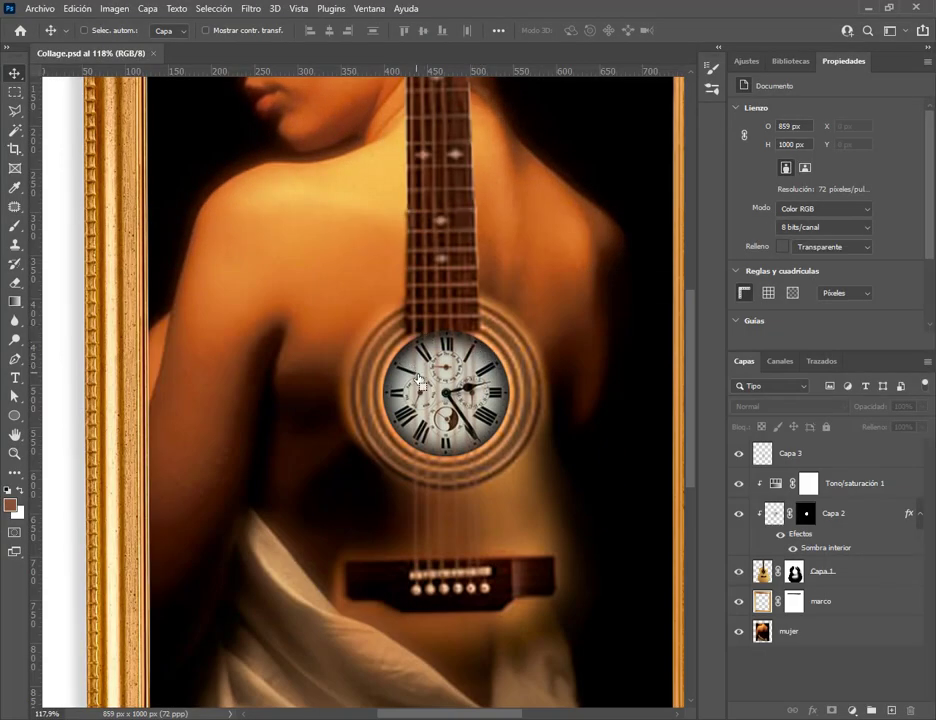
Add a Hue/Saturation adjustment above the strings layer Capa 3 with lightness -45 and clip it to that layer
left_click(838, 461)
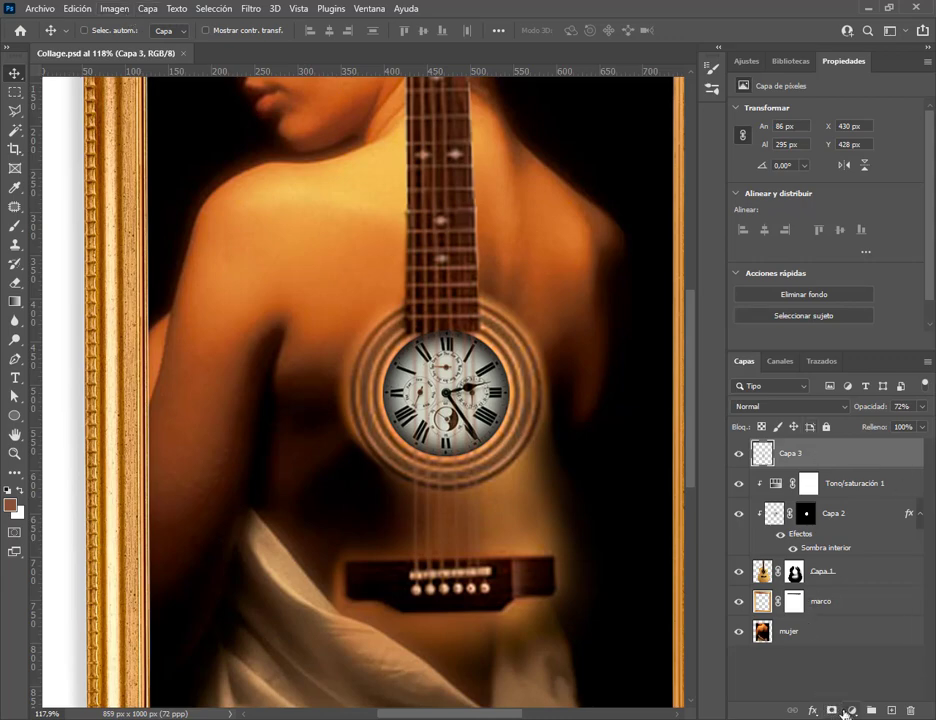
left_click(851, 710)
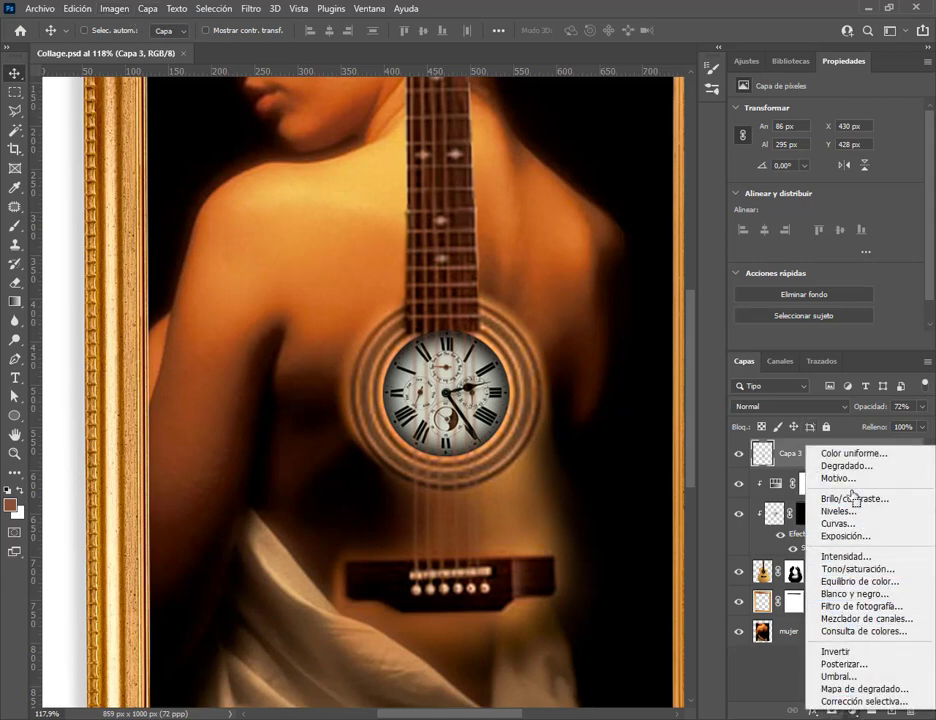
left_click(868, 570)
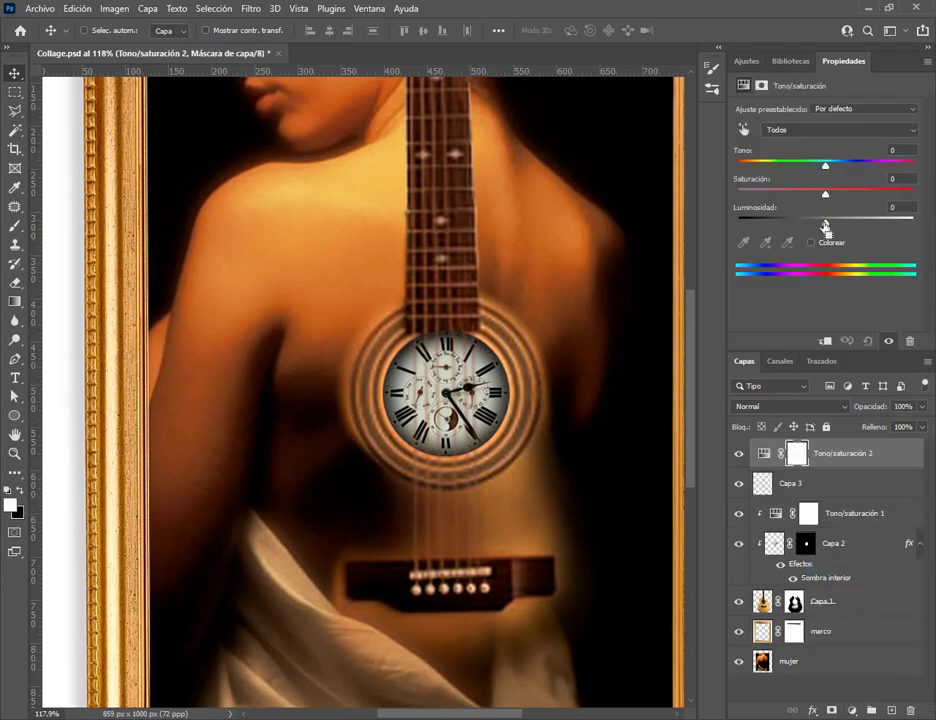
left_click_drag(826, 226, 786, 224)
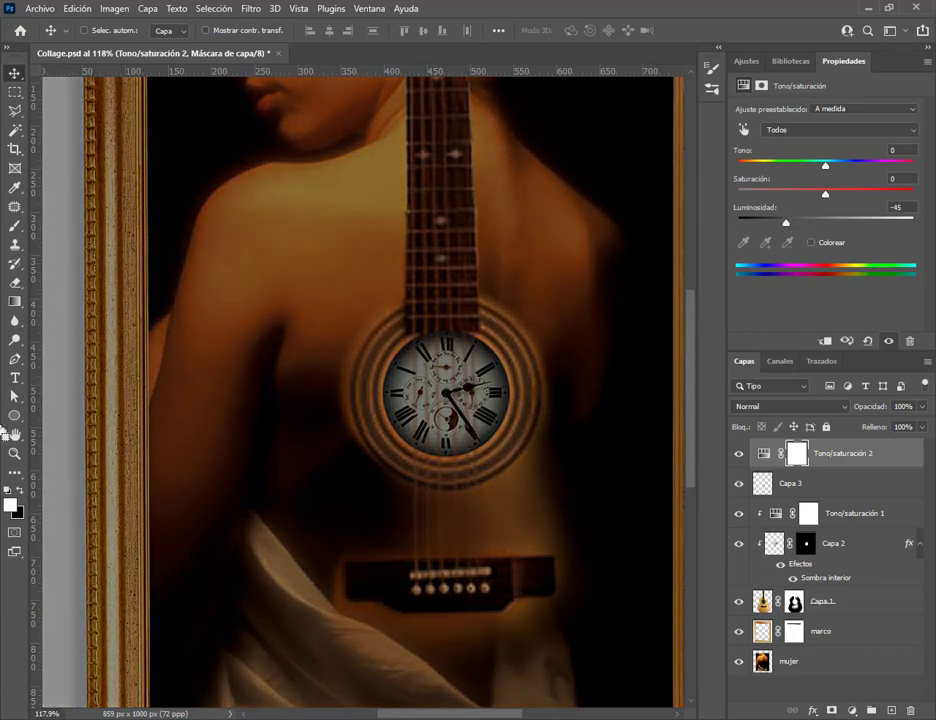
left_click(823, 342)
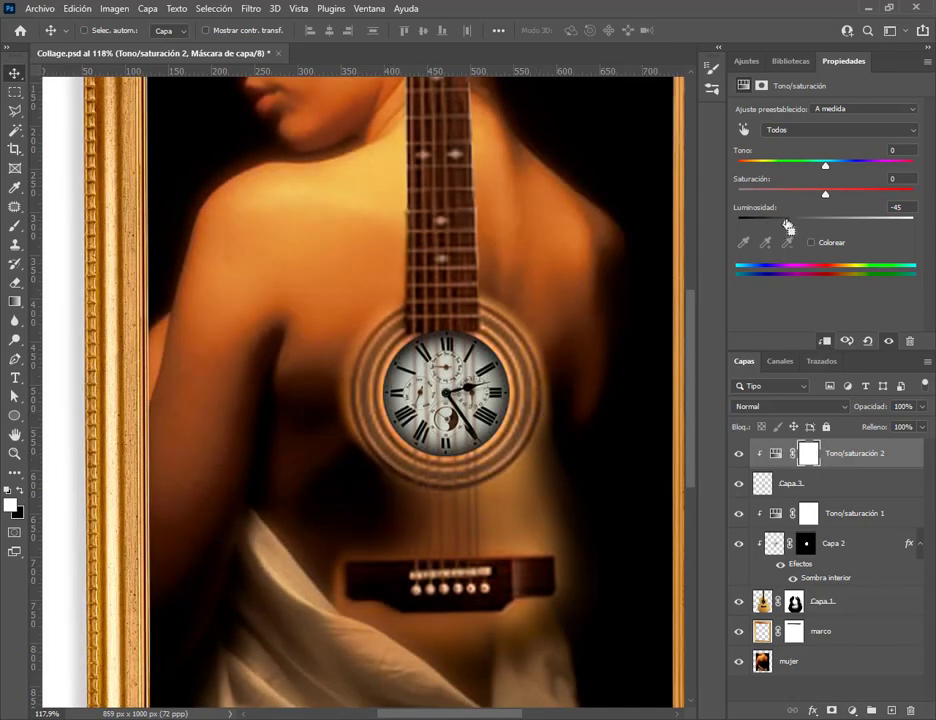
Try different lightness values on the strings' clipped Hue/Saturation adjustment and set it to -72
left_click_drag(788, 223, 725, 250)
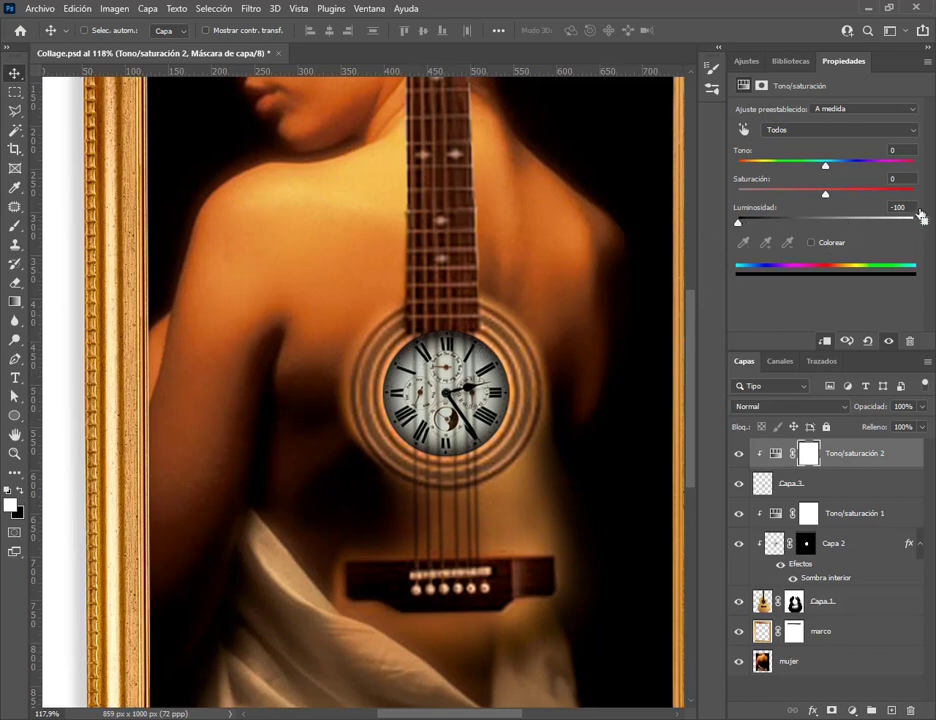
scroll(912, 213, "up", 3)
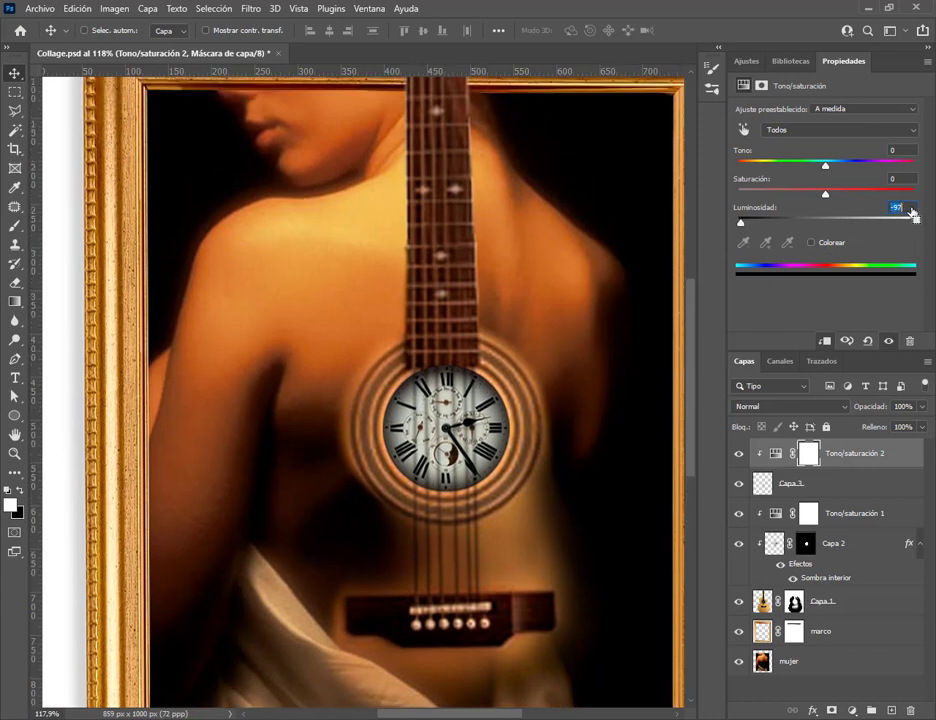
scroll(912, 213, "up", 5)
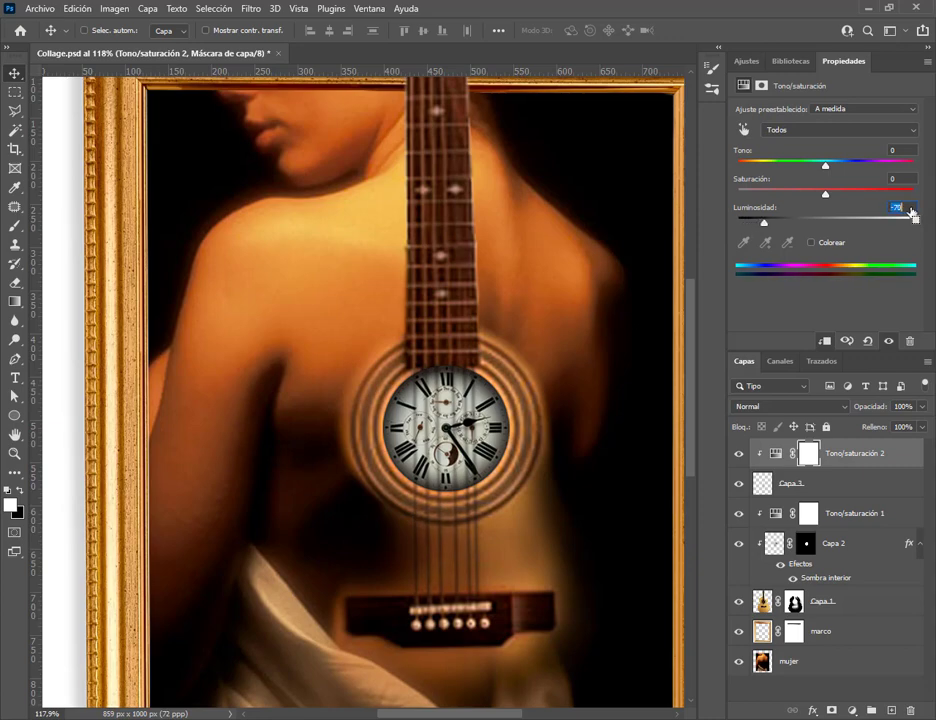
left_click_drag(771, 230, 830, 222)
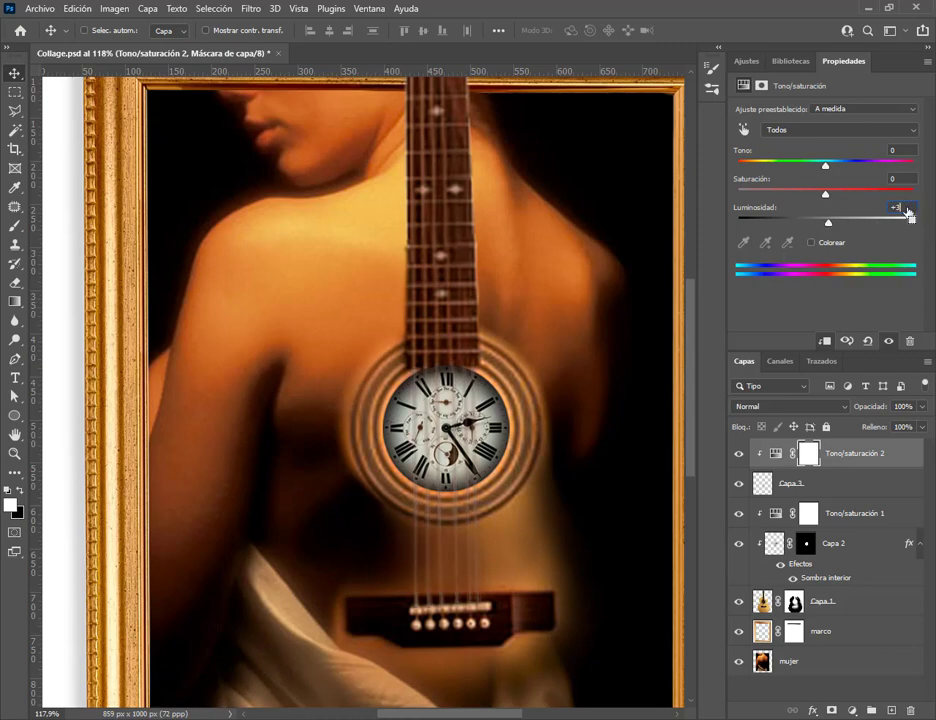
key("shift+Down")
key("shift+Down")
key("shift+Down")
key("shift+Down")
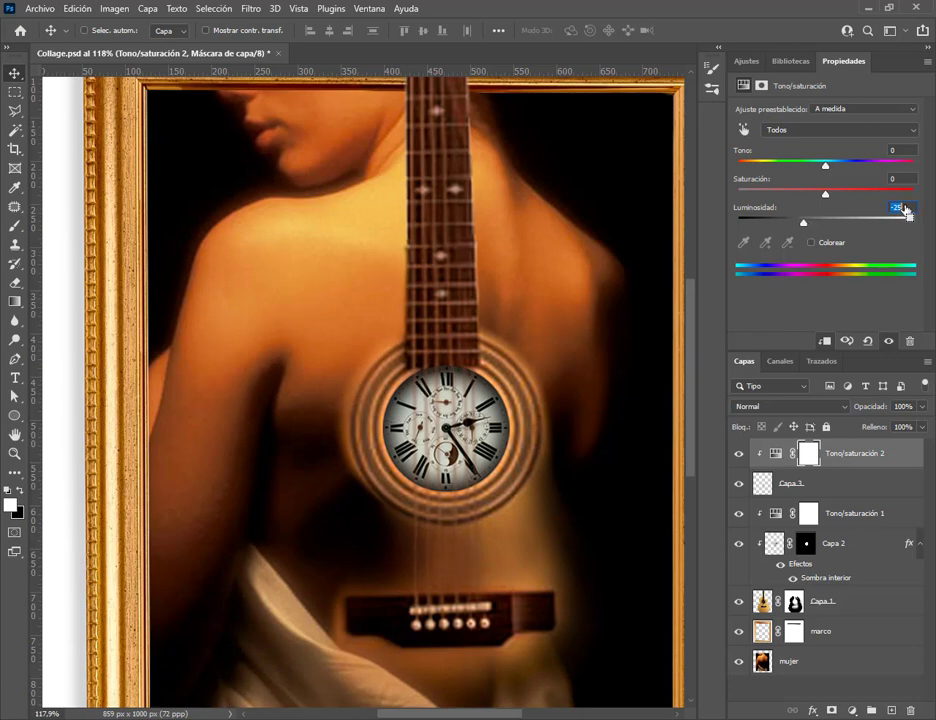
key("Down")
key("Down")
key("Down")
key("Down")
key("Down")
key("Down")
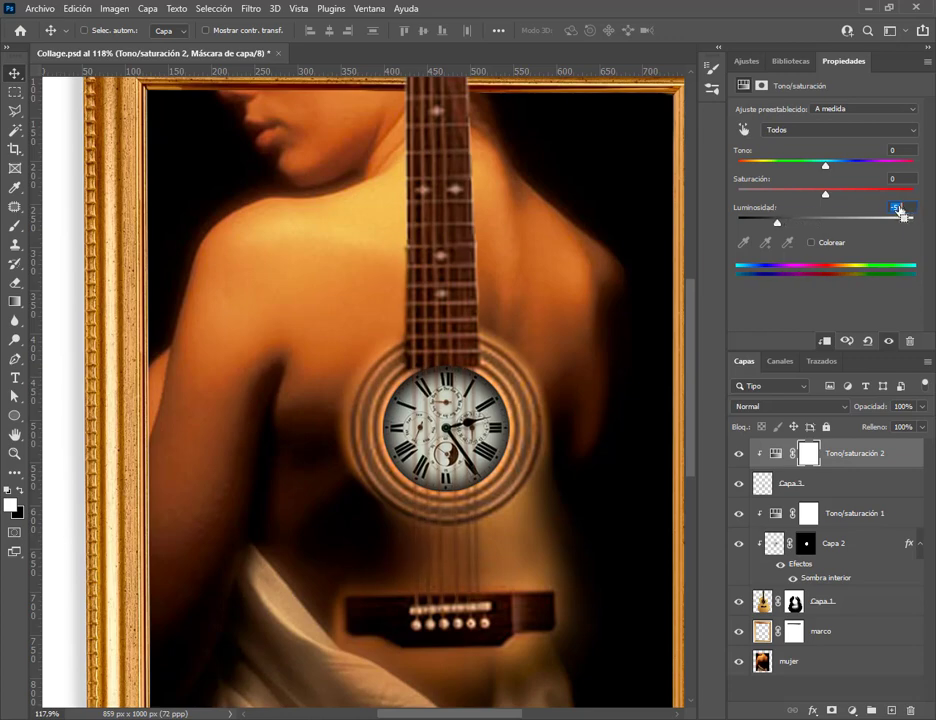
key("shift+Down")
key("shift+Down")
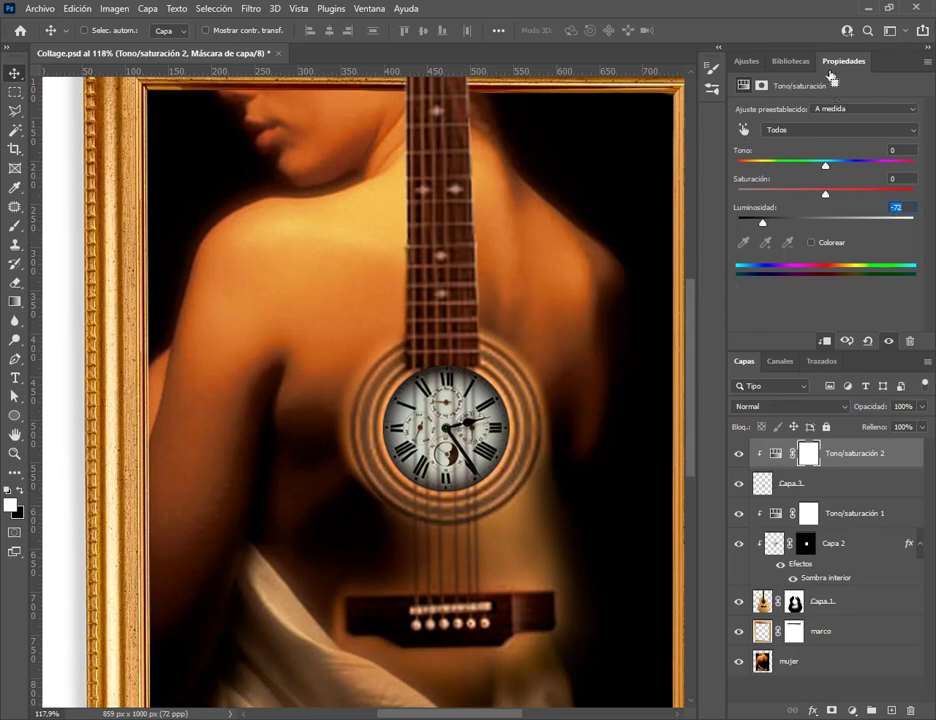
key("Return")
Lower the opacity of the adjustment layer Tono/saturación 2 to 76% and save the document
left_click(923, 408)
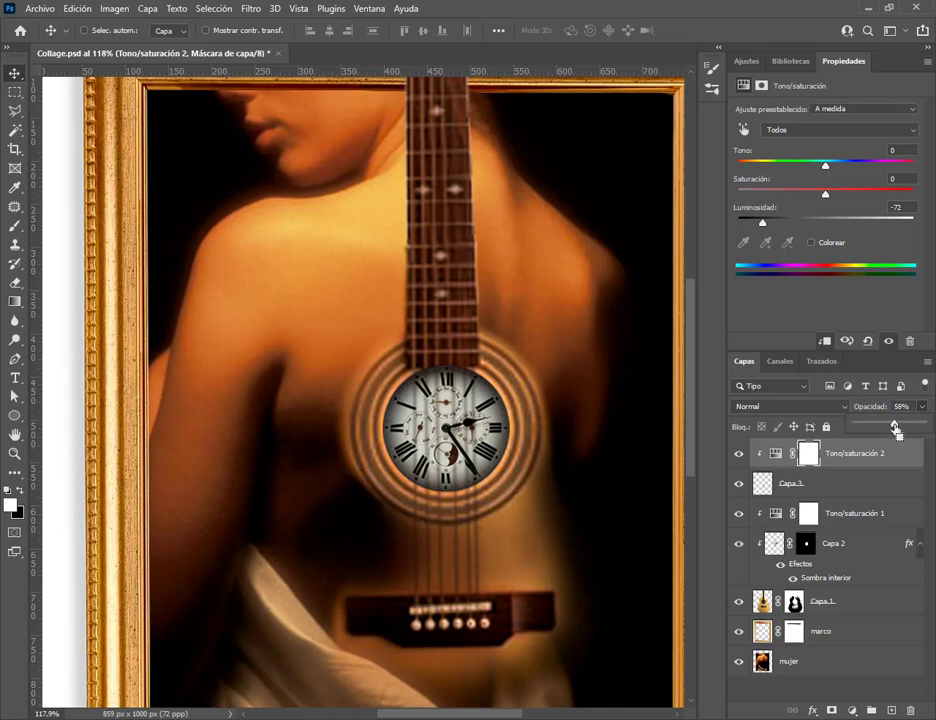
left_click_drag(911, 430, 871, 430)
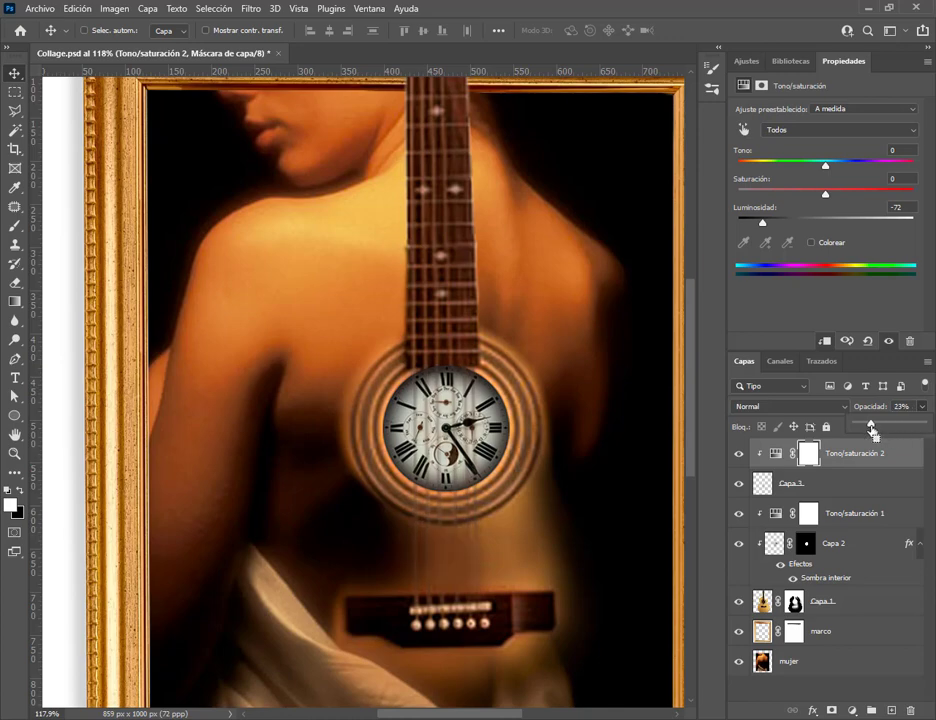
left_click_drag(872, 430, 908, 430)
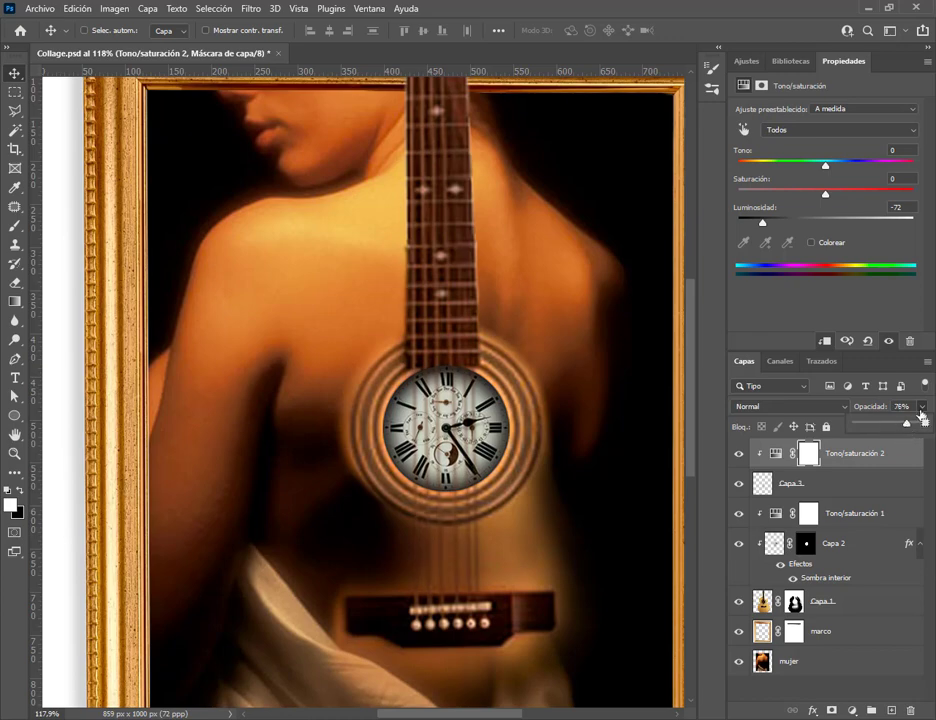
left_click(40, 9)
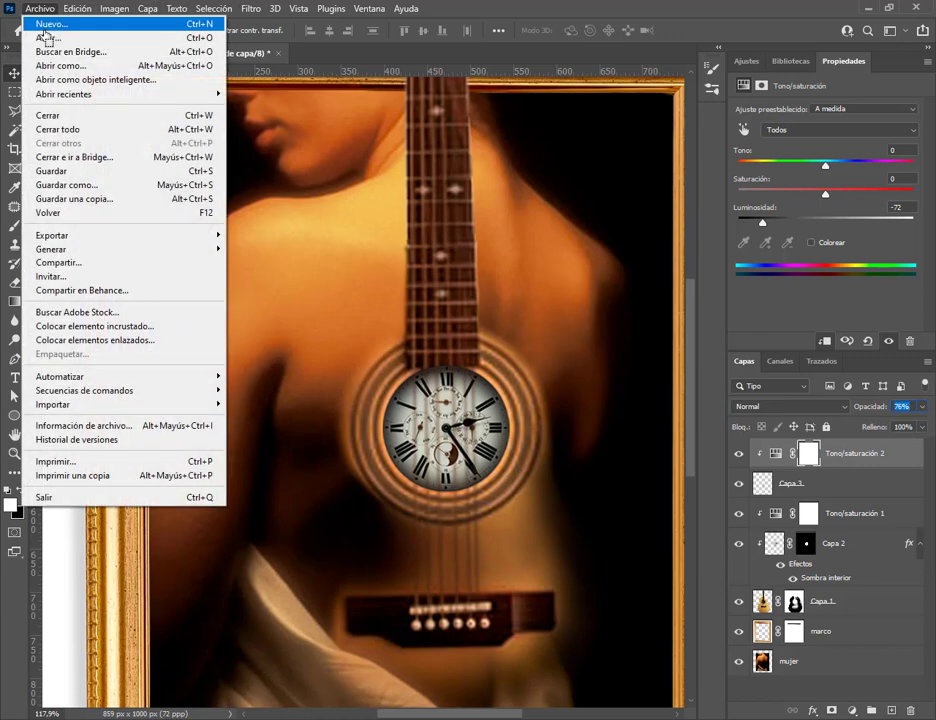
left_click(80, 173)
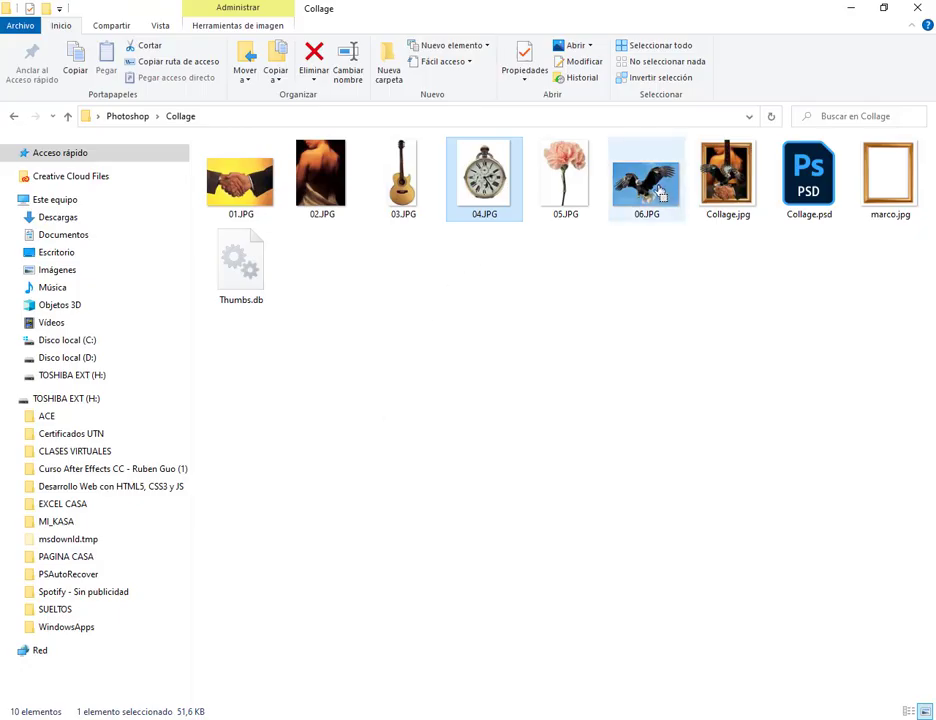
Open the eagle image 06.JPG from the Collage folder without colour management and unlock its background layer
left_click_drag(646, 180, 382, 66)
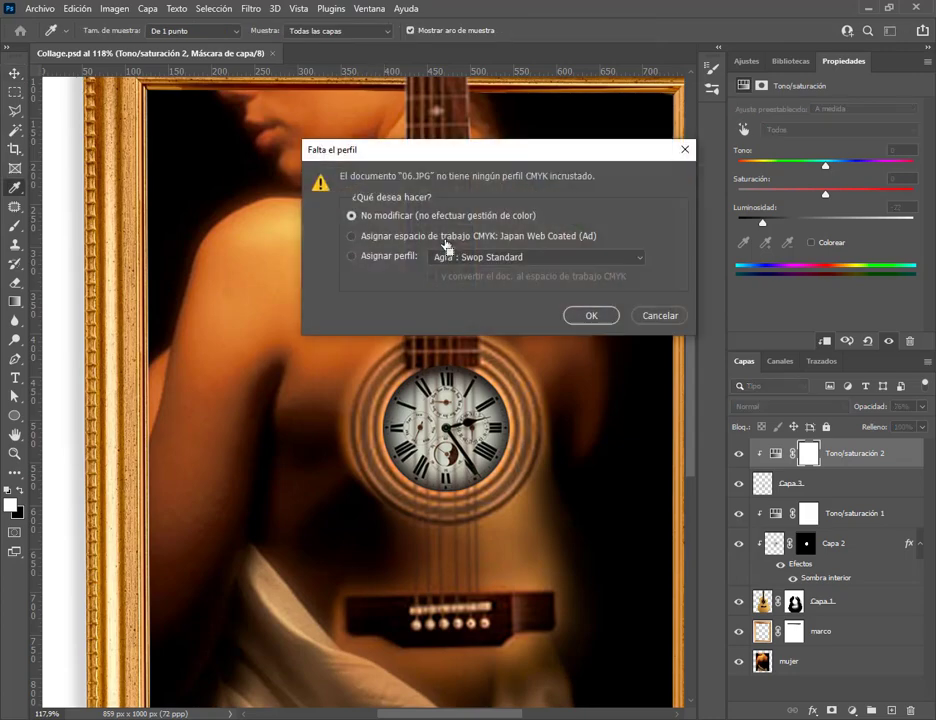
left_click(592, 315)
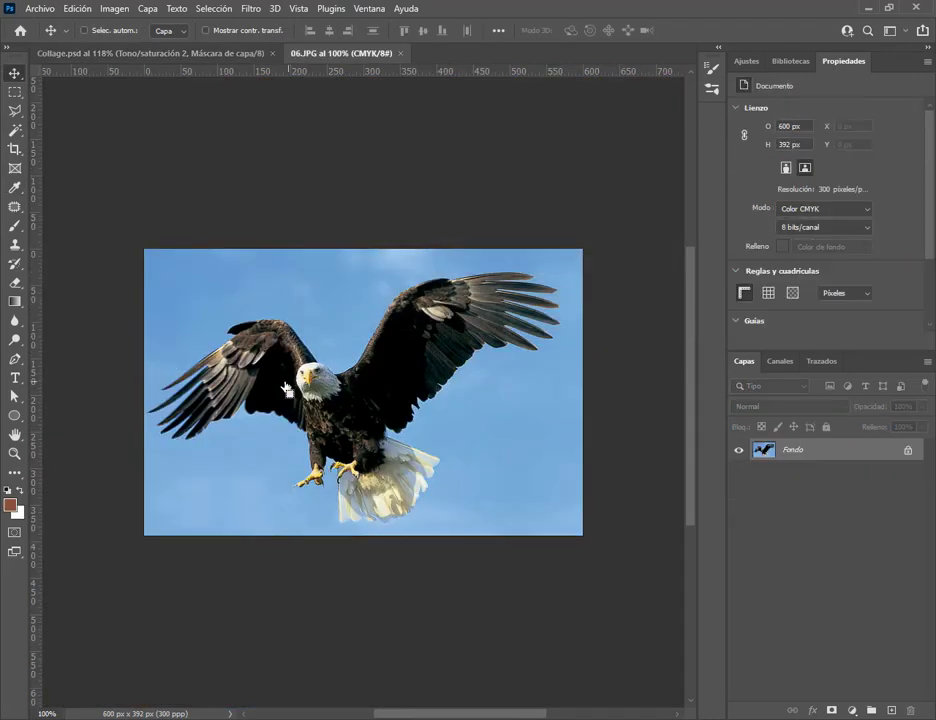
left_click(908, 452)
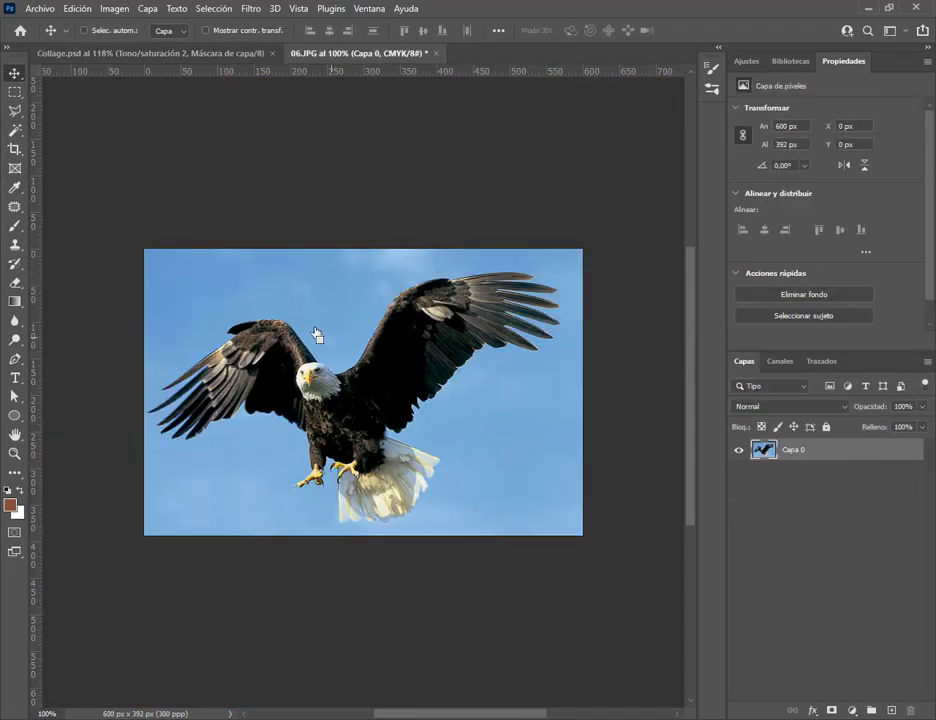
Select the blue sky around the eagle with the Magic Wand at tolerance 45, delete it and clear the selection
left_click(15, 132)
left_click(315, 320)
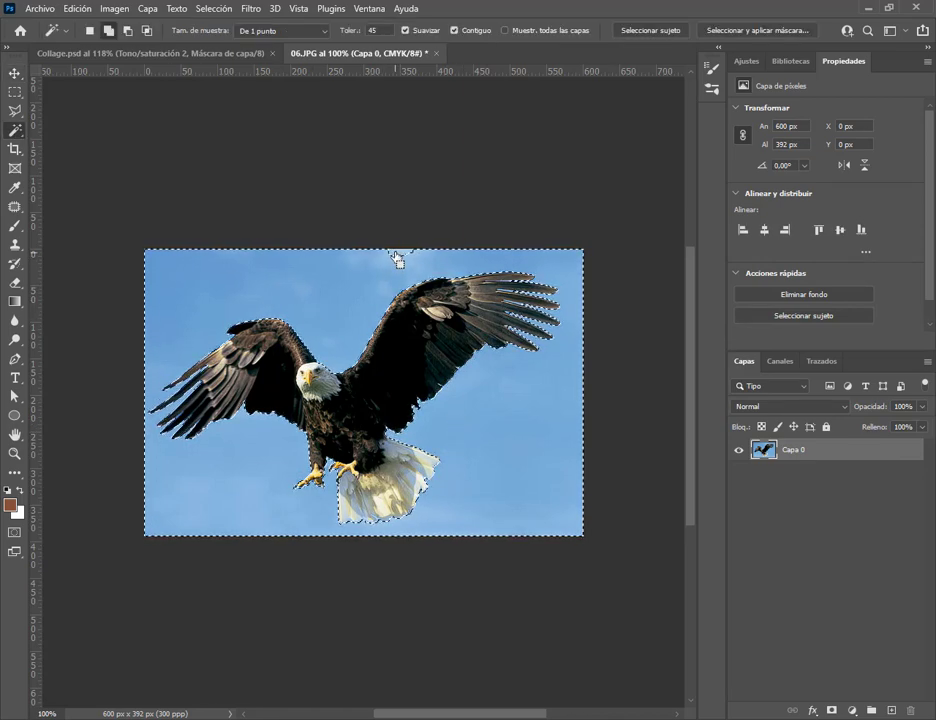
key("Delete")
key("ctrl+d")
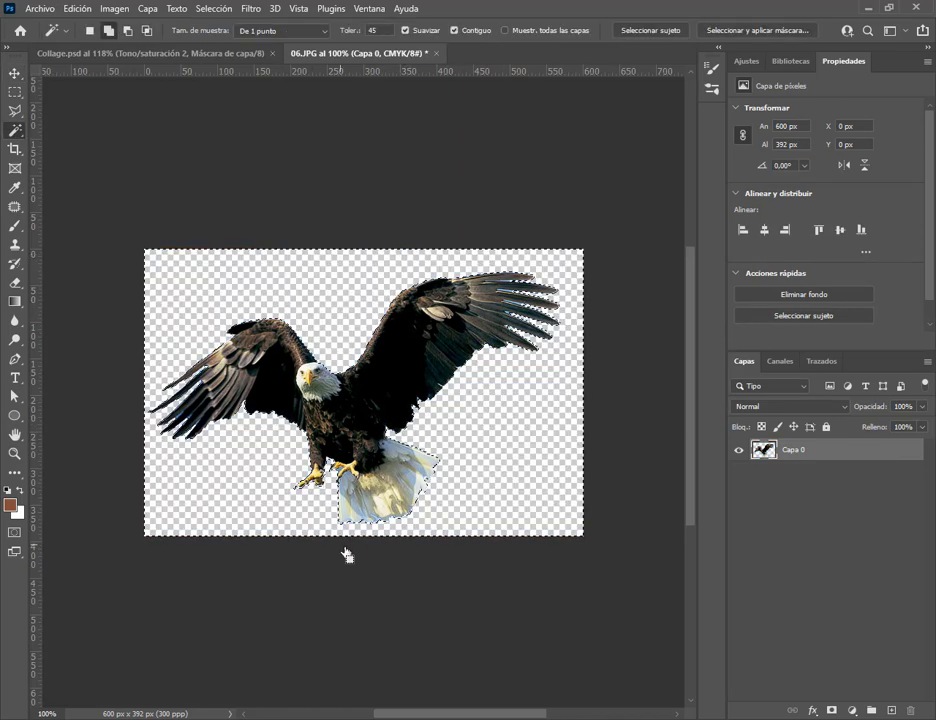
Transfer the cut-out eagle into Collage.psd as a new top layer and close 06.JPG without saving
left_click(16, 72)
left_click_drag(214, 253, 263, 198)
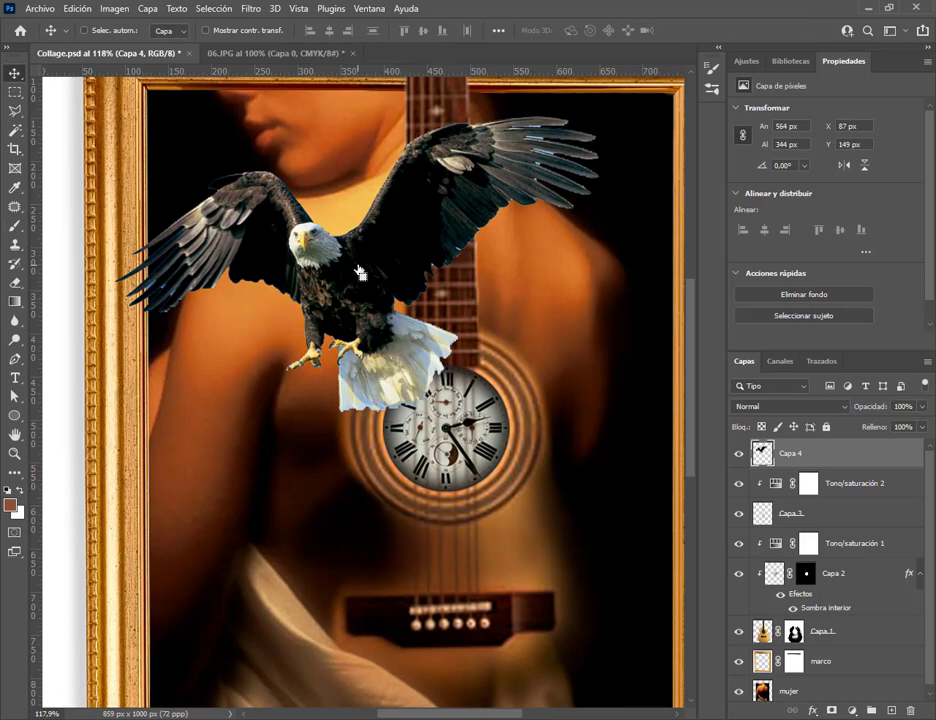
left_click(353, 54)
left_click(485, 274)
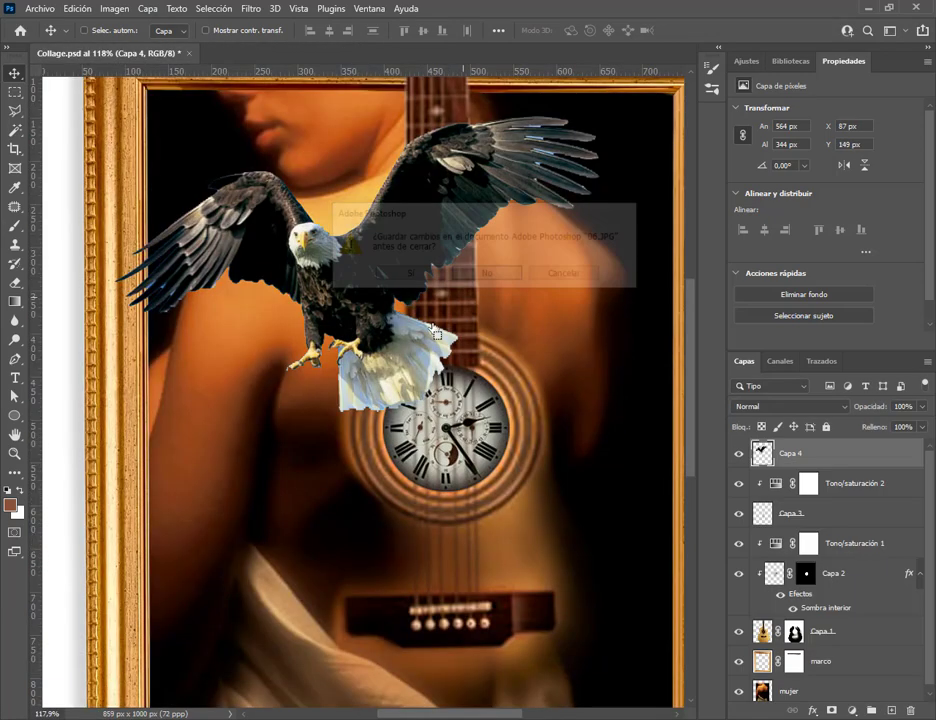
Flip the eagle horizontally and position it over the lower part of the guitar, at about X 128 px, Y 424 px
left_click_drag(368, 293, 414, 420)
scroll(475, 495, "down", 3)
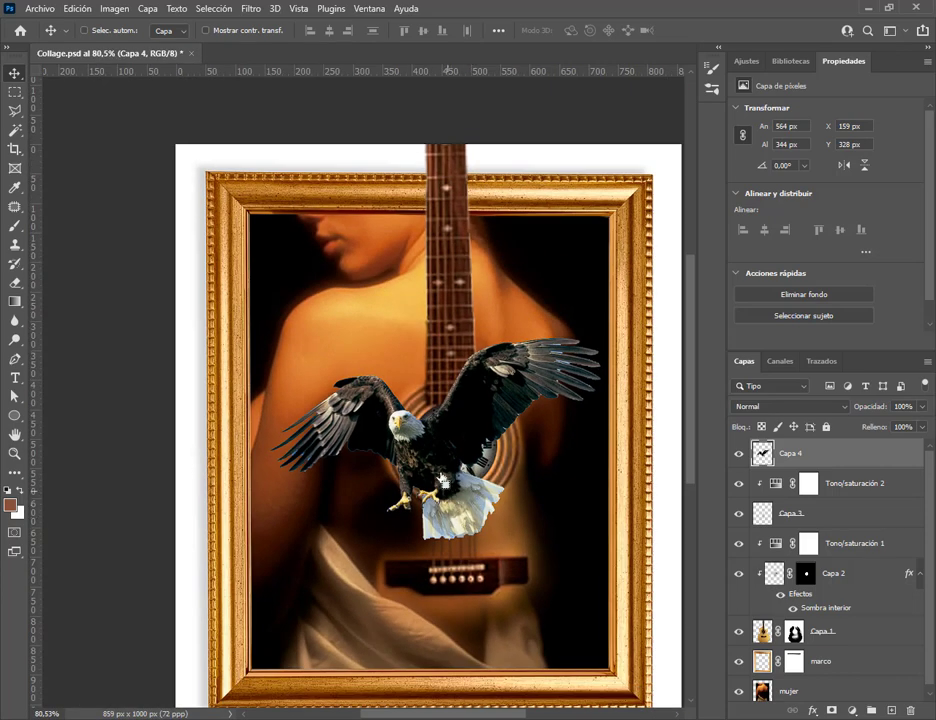
left_click_drag(443, 481, 434, 537)
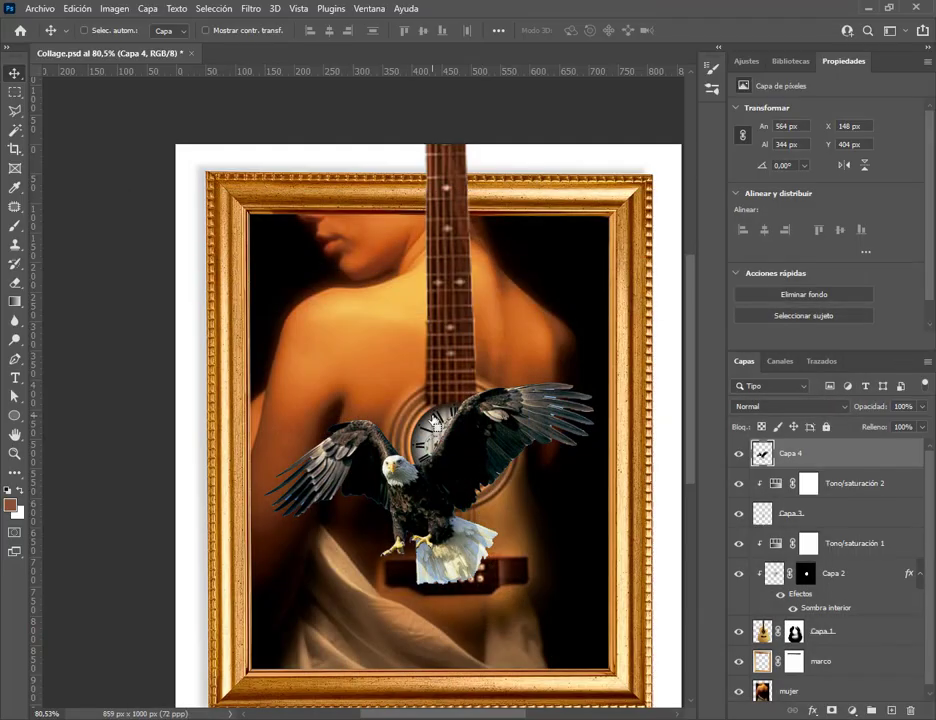
left_click(76, 8)
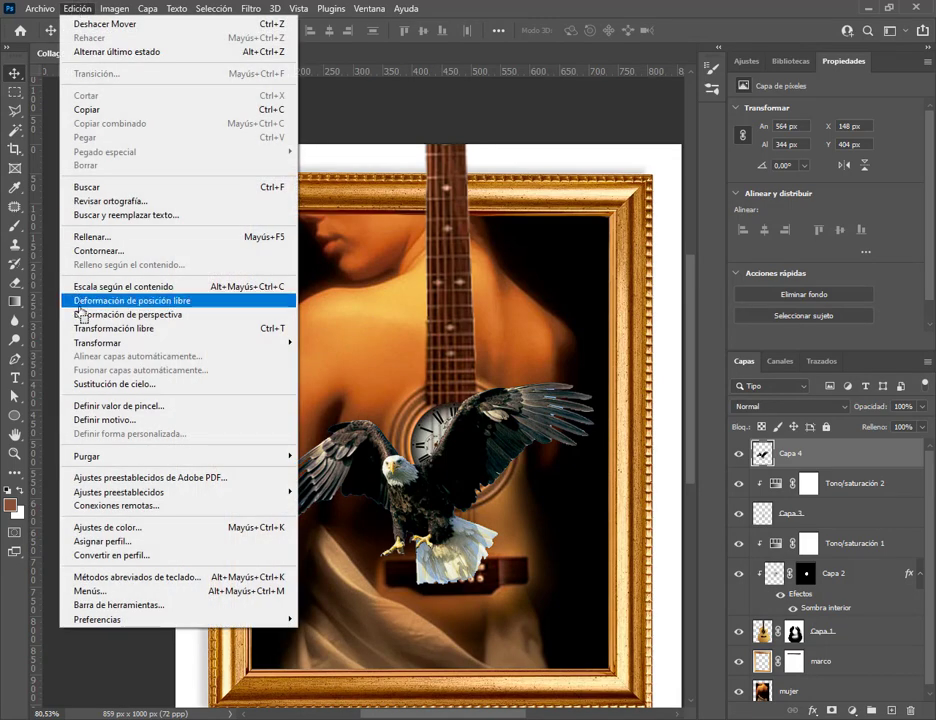
mouse_move(111, 341)
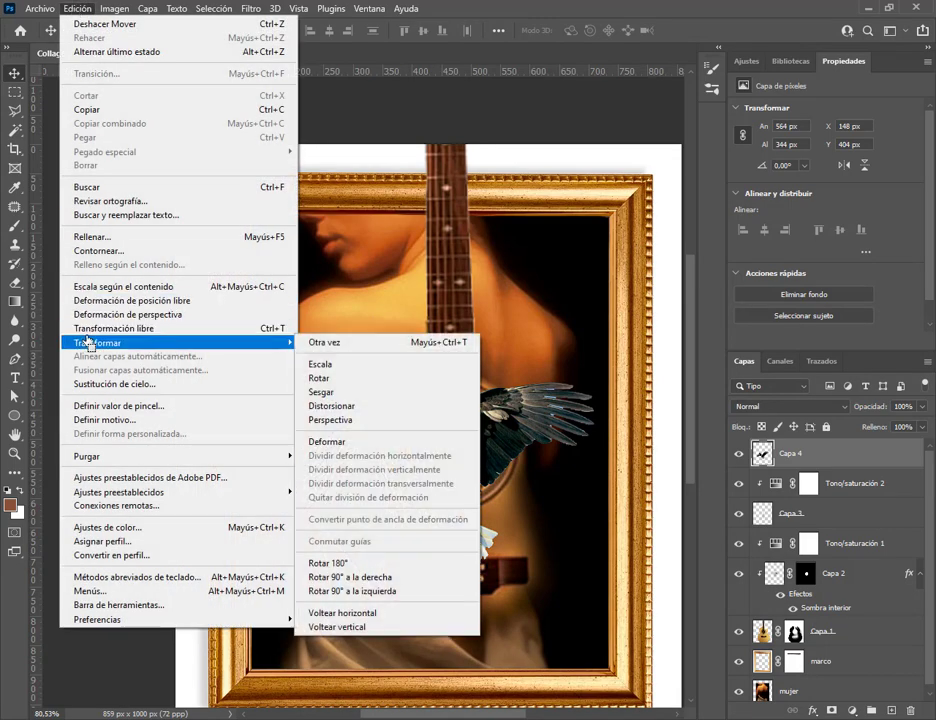
left_click(340, 613)
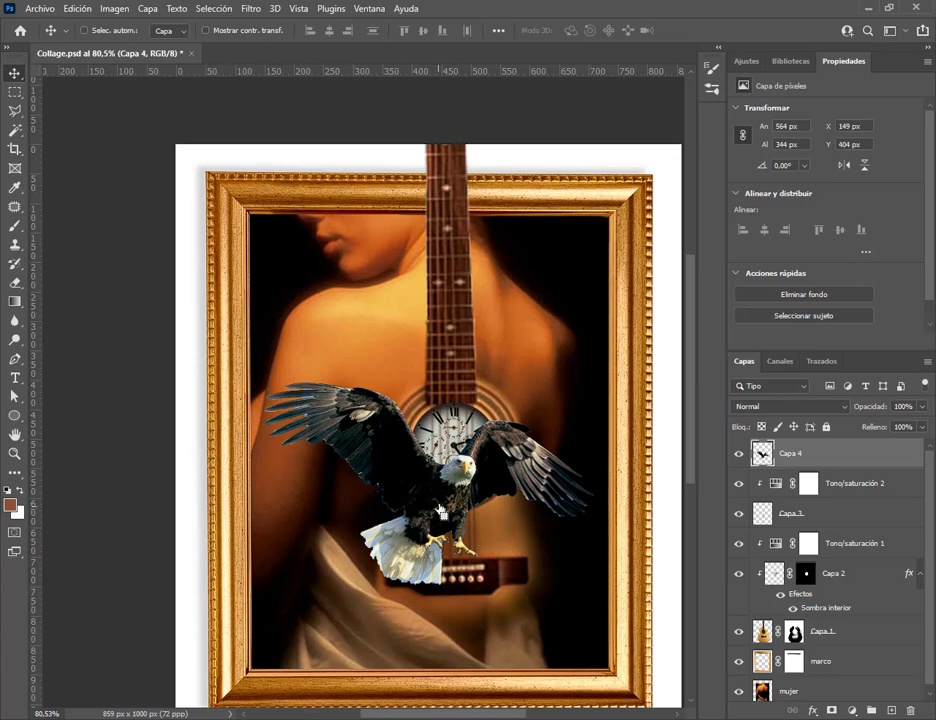
left_click_drag(384, 611, 427, 523)
Scale the eagle proportionally to about 135% with Free Transform and place it below the clock at about X 28 px, Y 408 px
left_click(77, 8)
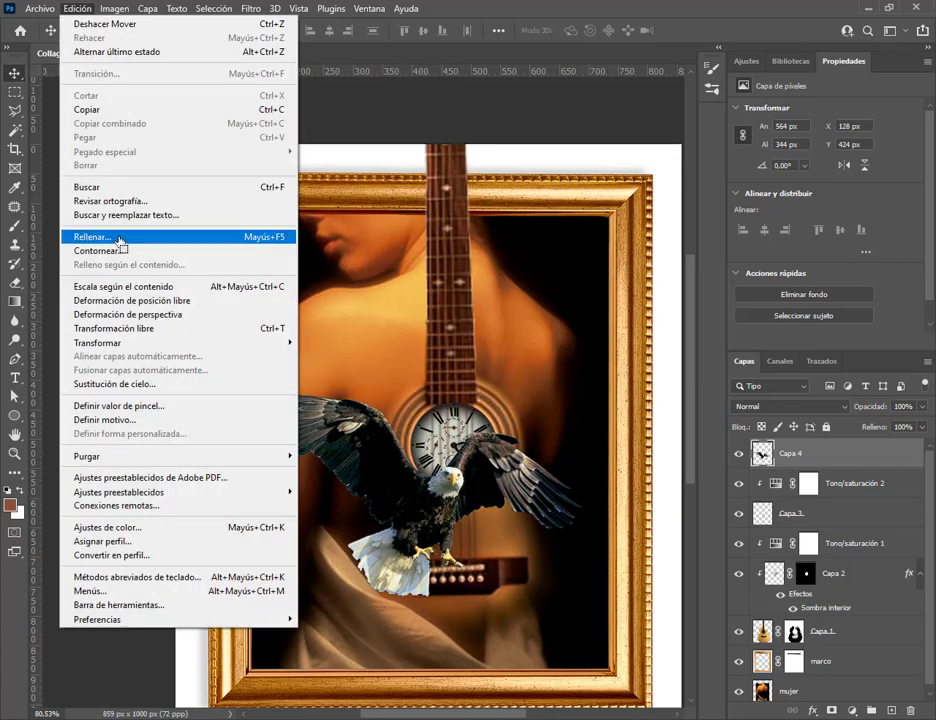
left_click(110, 328)
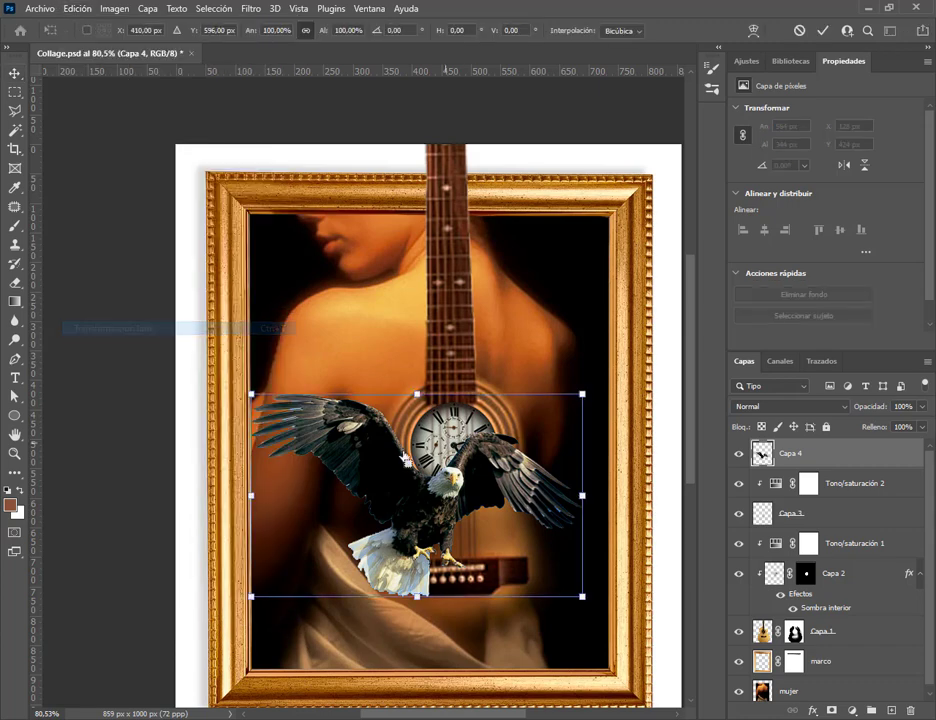
left_click_drag(253, 400, 185, 288)
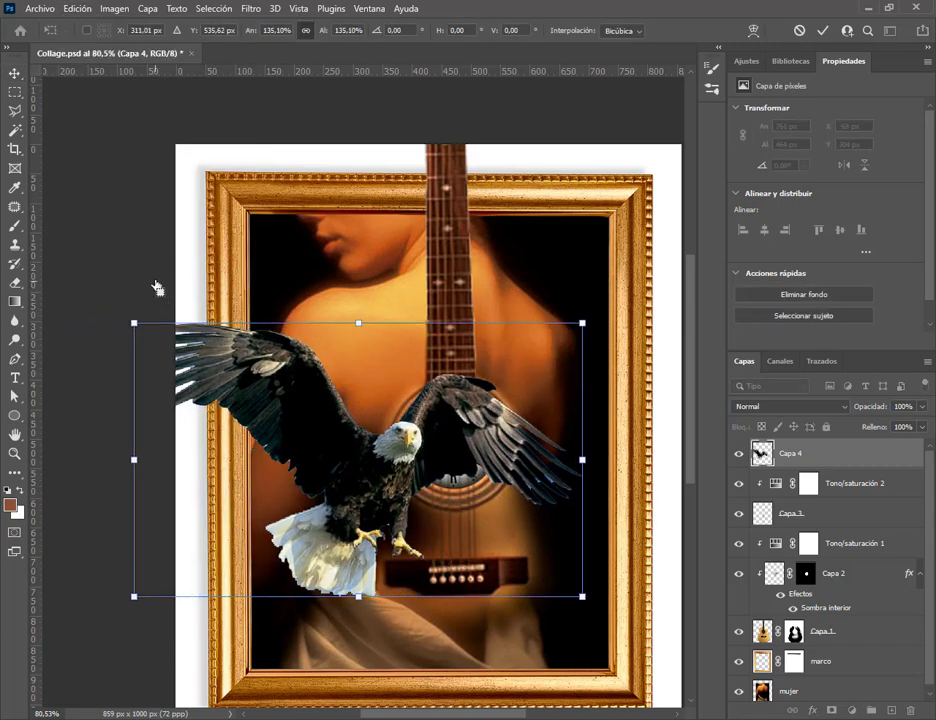
left_click_drag(381, 461, 431, 505)
key("Return")
scroll(469, 557, "up", 5)
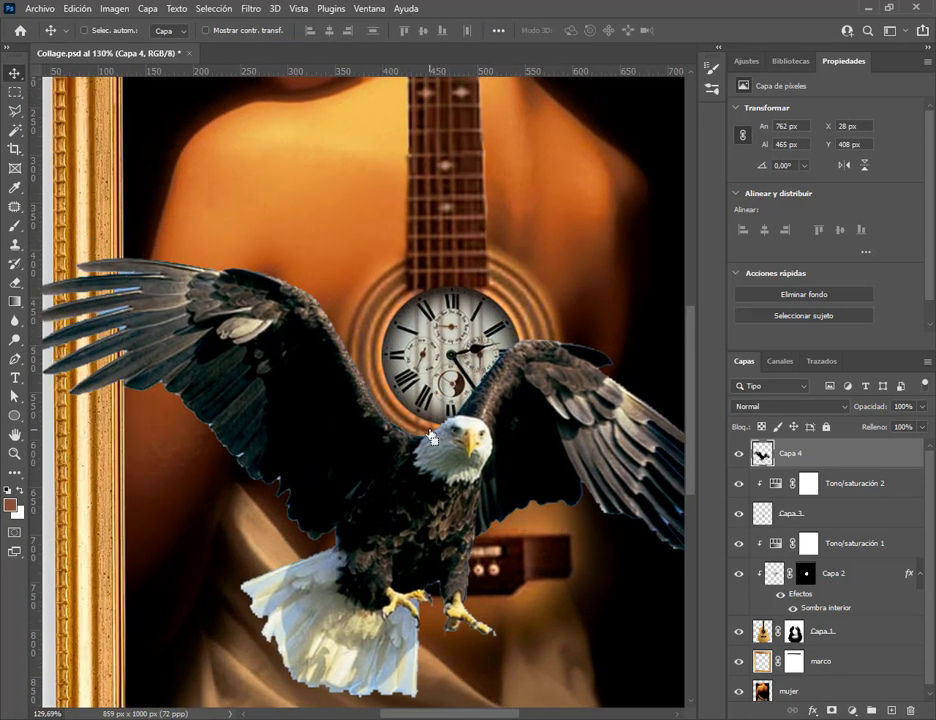
Move the eagle slightly up and left to about X 13 px, Y 398 px and compare the collage with and without it
left_click_drag(469, 458, 428, 452)
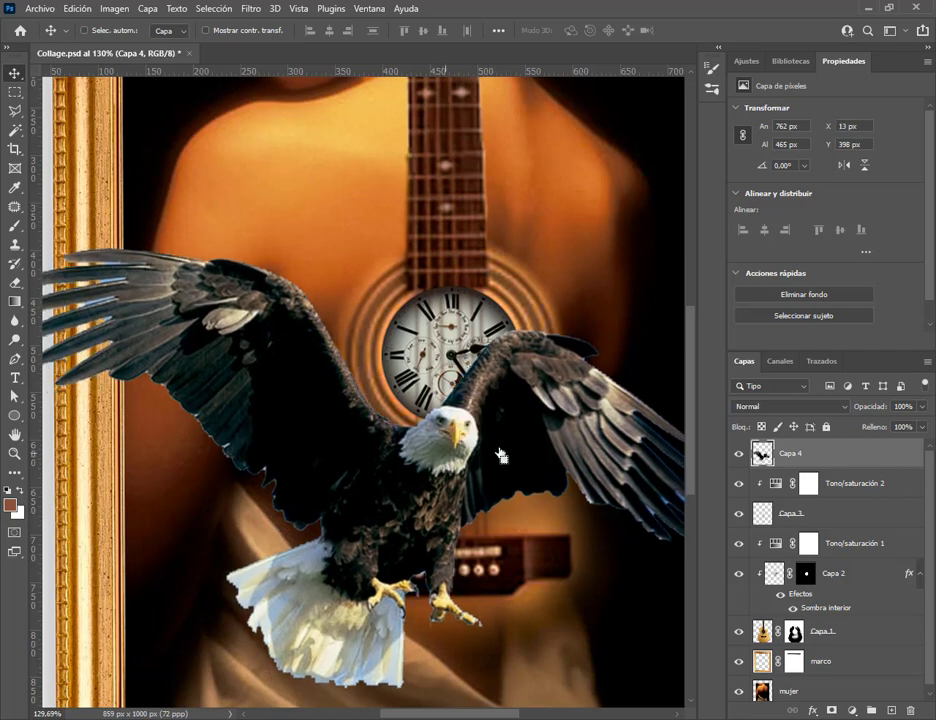
left_click(739, 454)
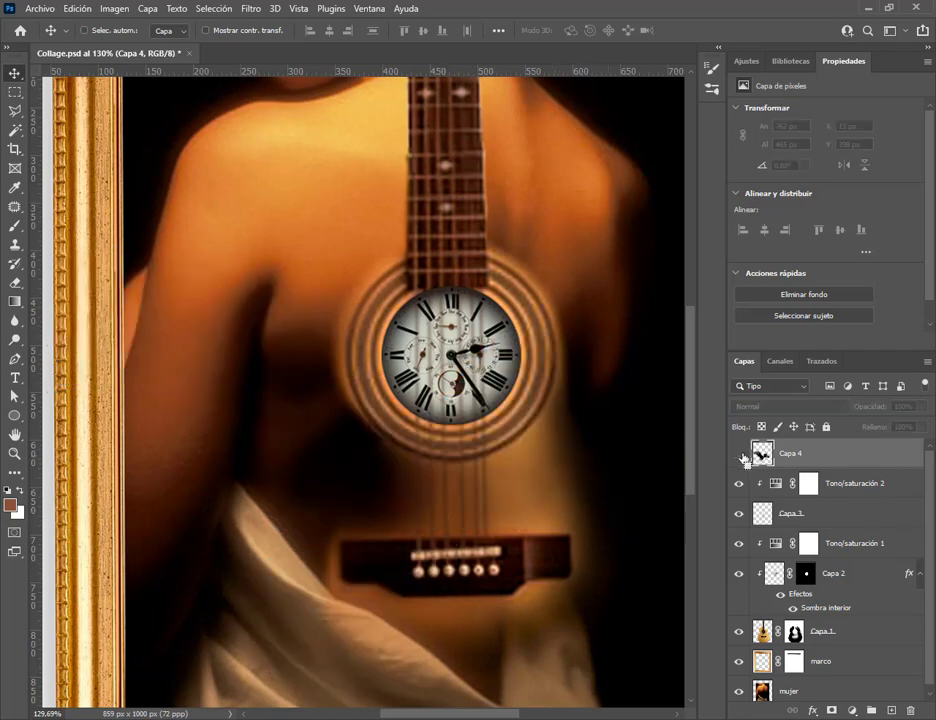
left_click(739, 454)
left_click(739, 454)
left_click(739, 454)
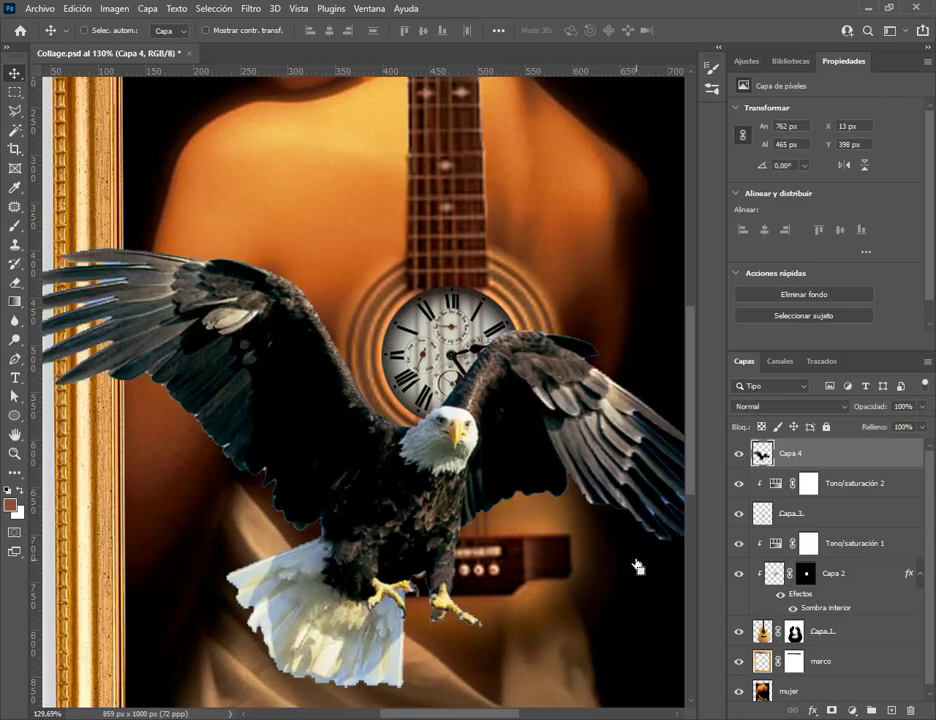
Save Collage.psd with the repositioned eagle
scroll(555, 601, "down", 3)
scroll(550, 620, "up", 1)
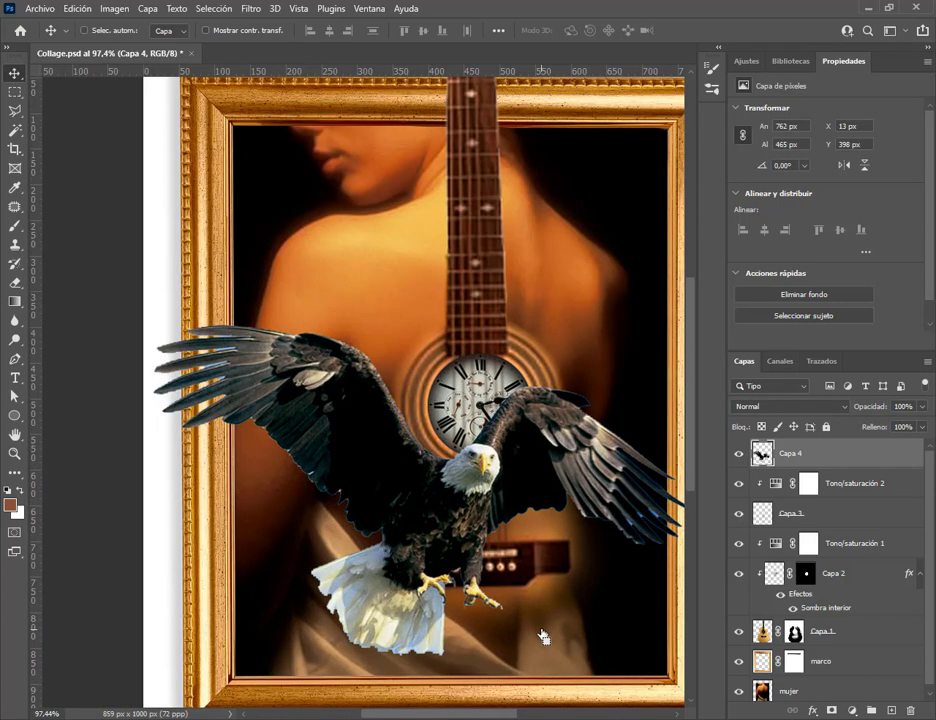
left_click(40, 8)
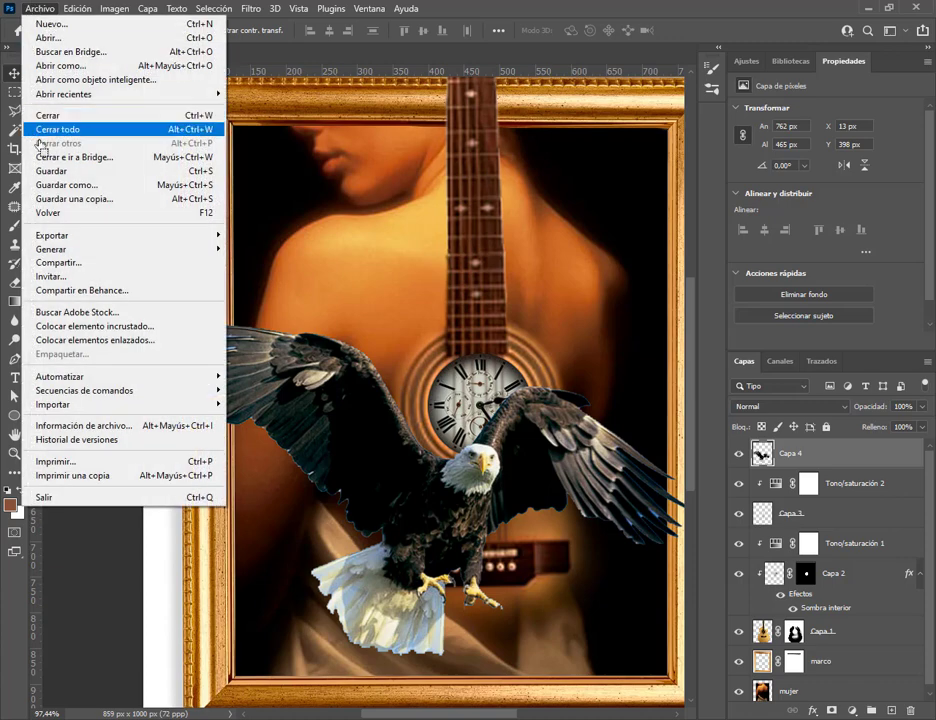
left_click(52, 171)
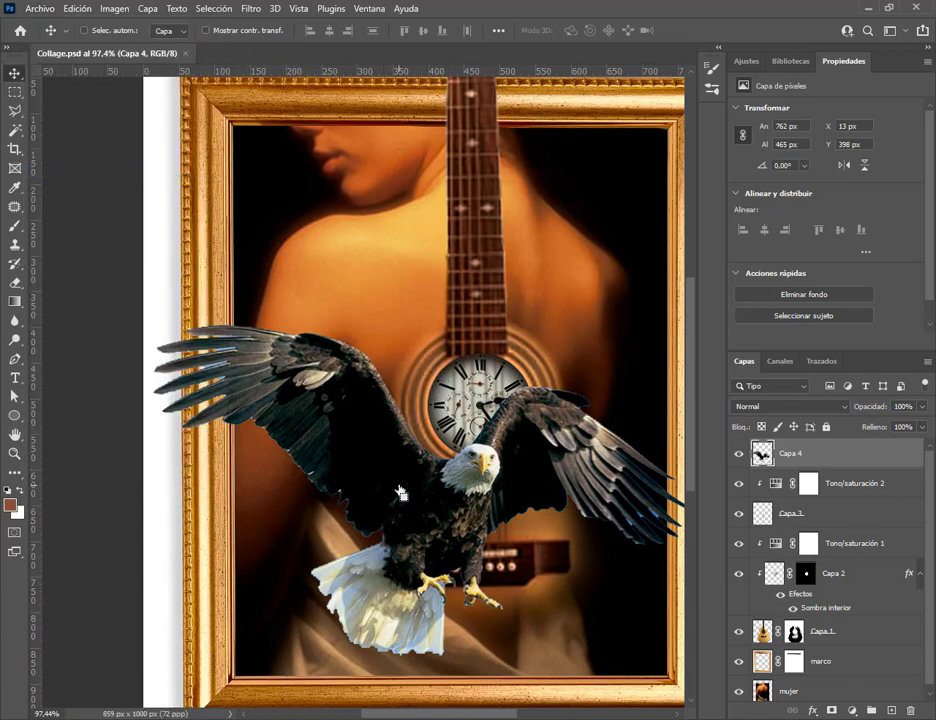
Try to delete the blue patches between the right wing's feathers with the Magic Wand at tolerance 45, and undo the deletion
scroll(654, 543, "up", 6)
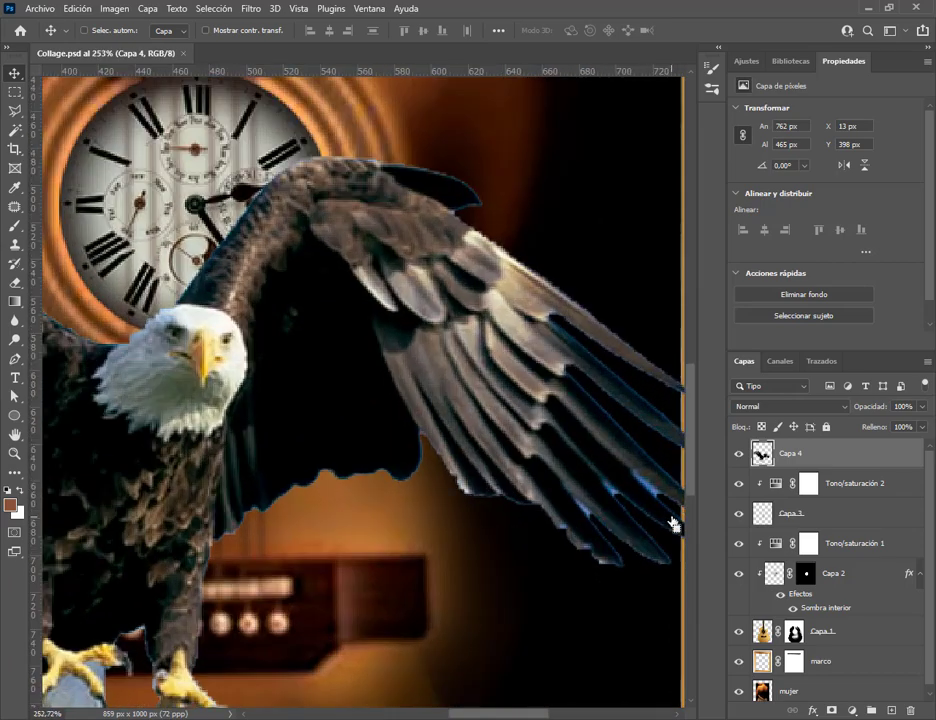
scroll(648, 524, "right", 3)
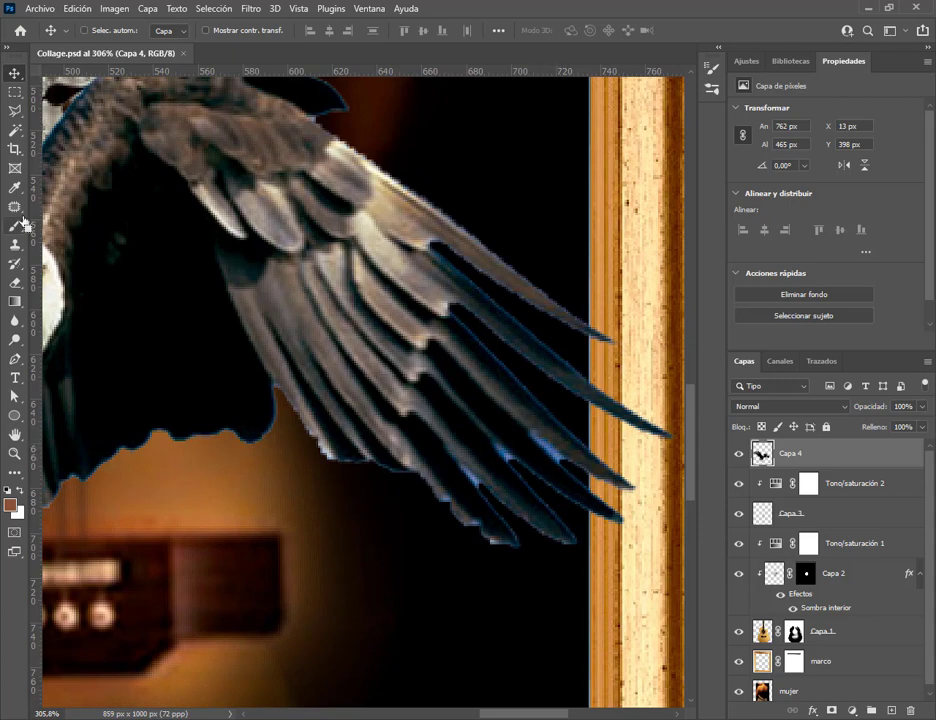
left_click(15, 130)
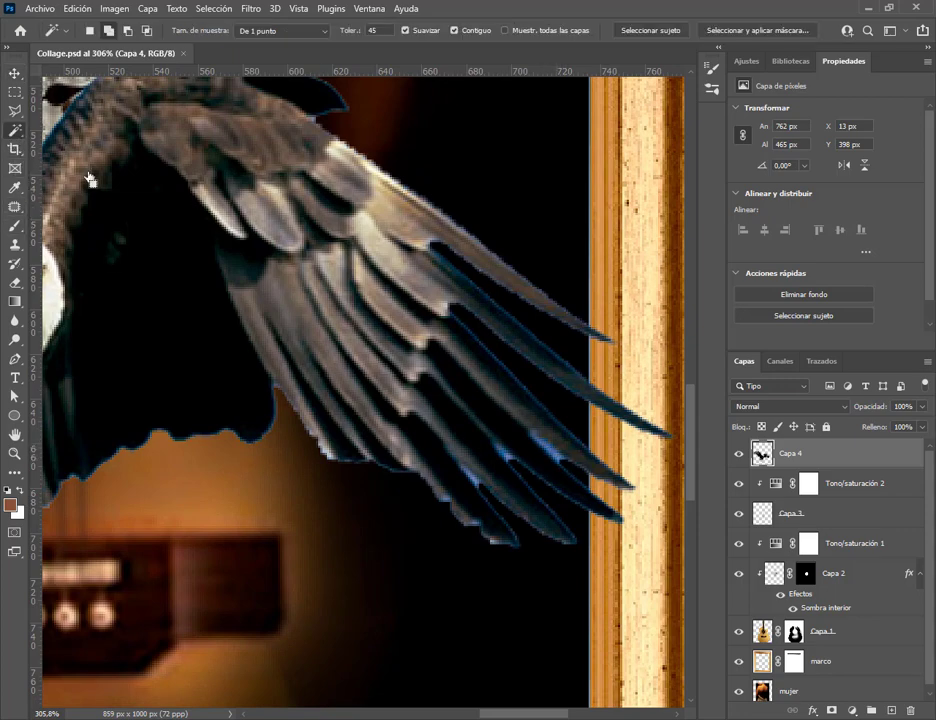
left_click(557, 461)
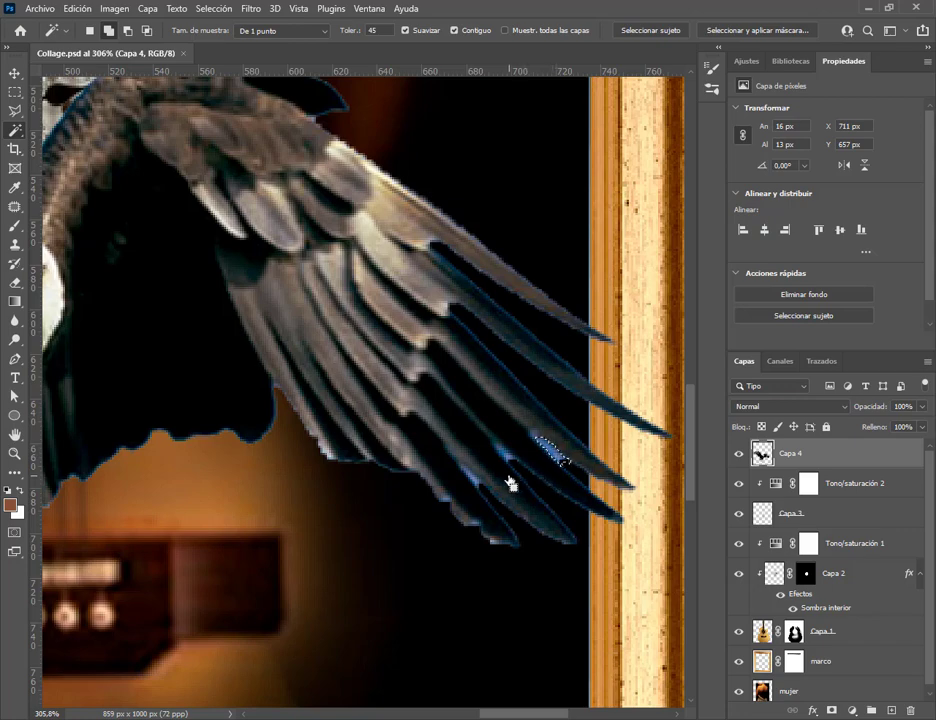
left_click(476, 484)
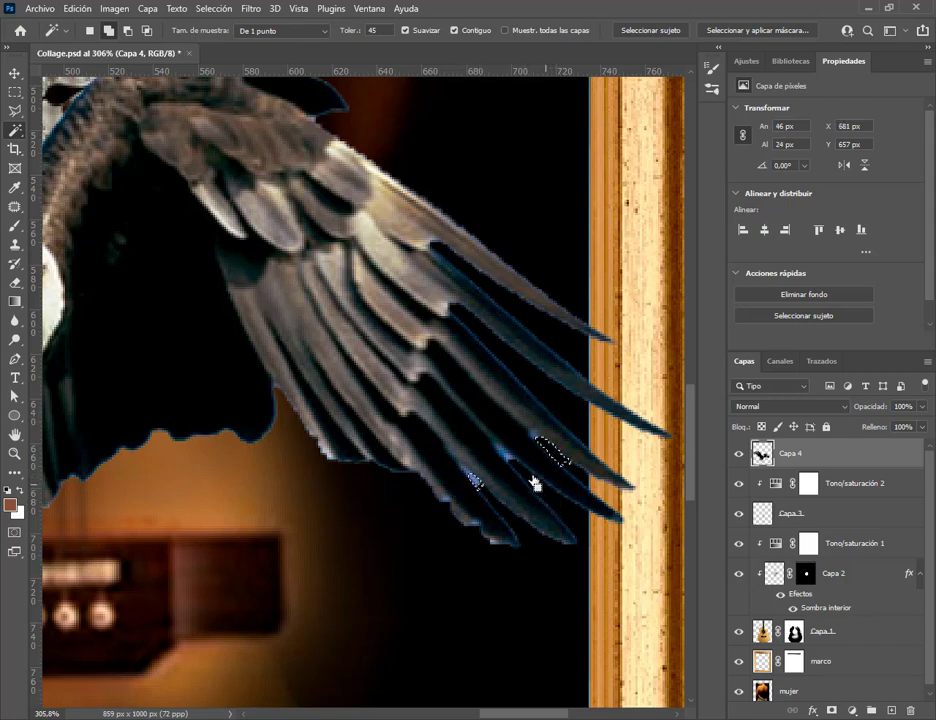
left_click(510, 462)
left_click(213, 8)
left_click(235, 38)
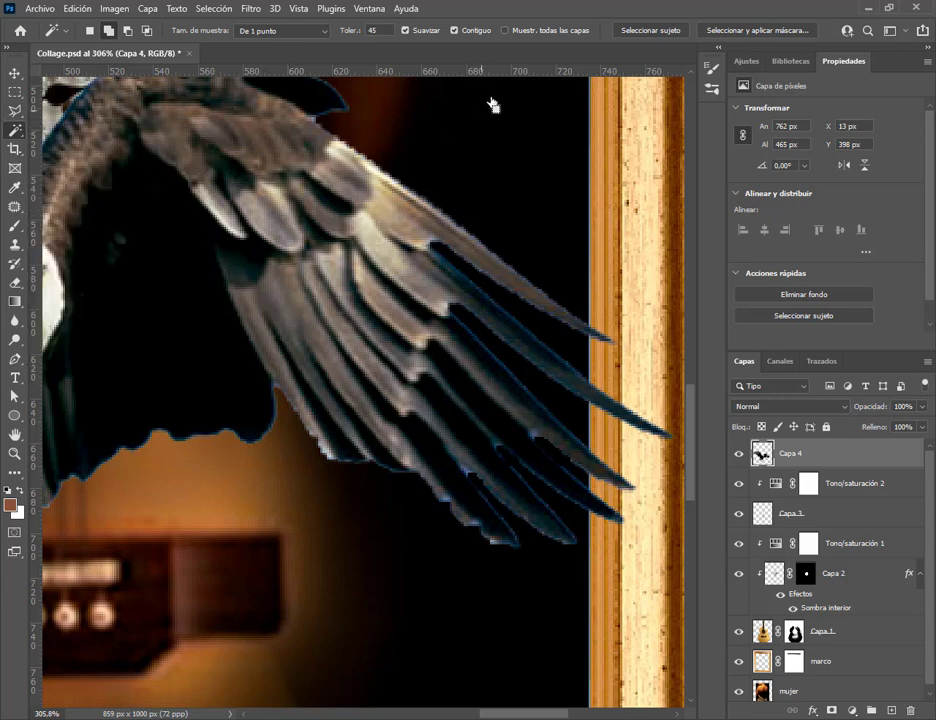
left_click(806, 572, "ctrl")
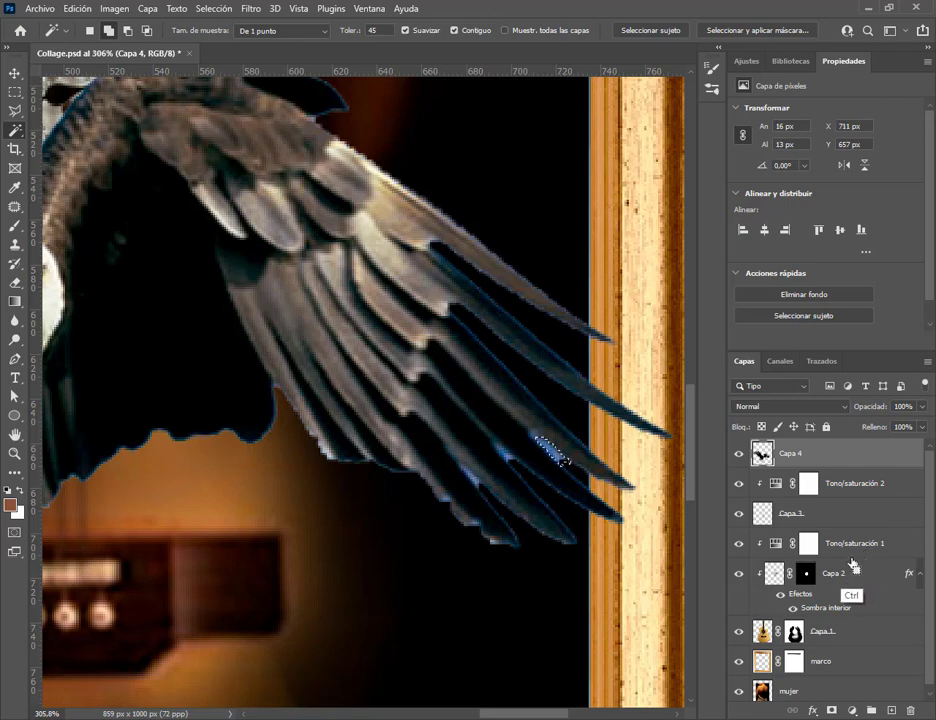
key("ctrl+d")
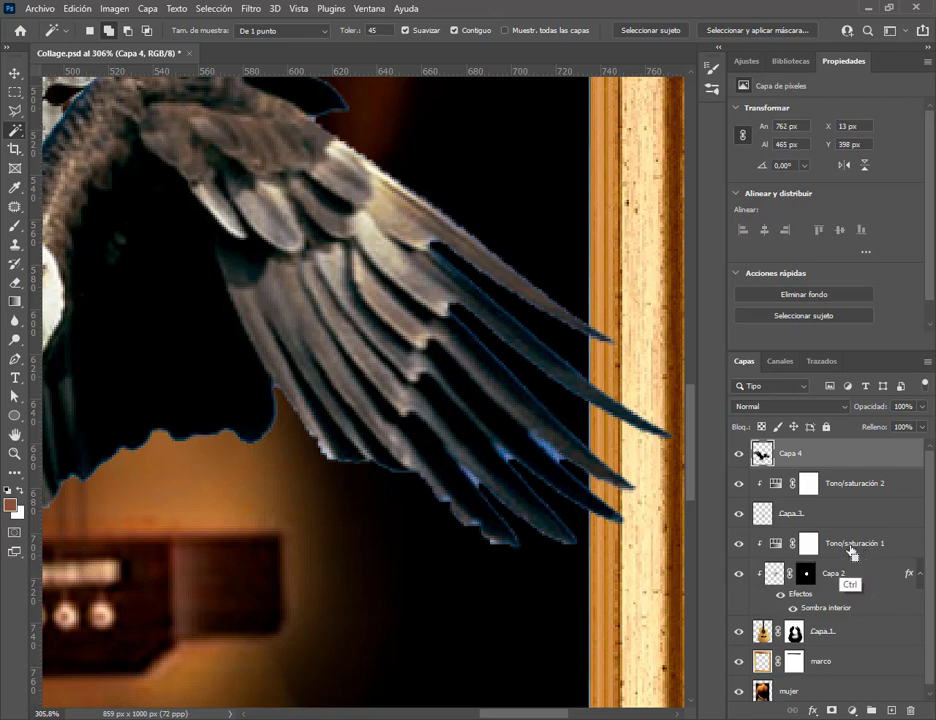
Add a layer mask to the eagle layer and erase the outermost blue patch between the right wing's feathers with a 1 px Eraser at 100% opacity
left_click(829, 708)
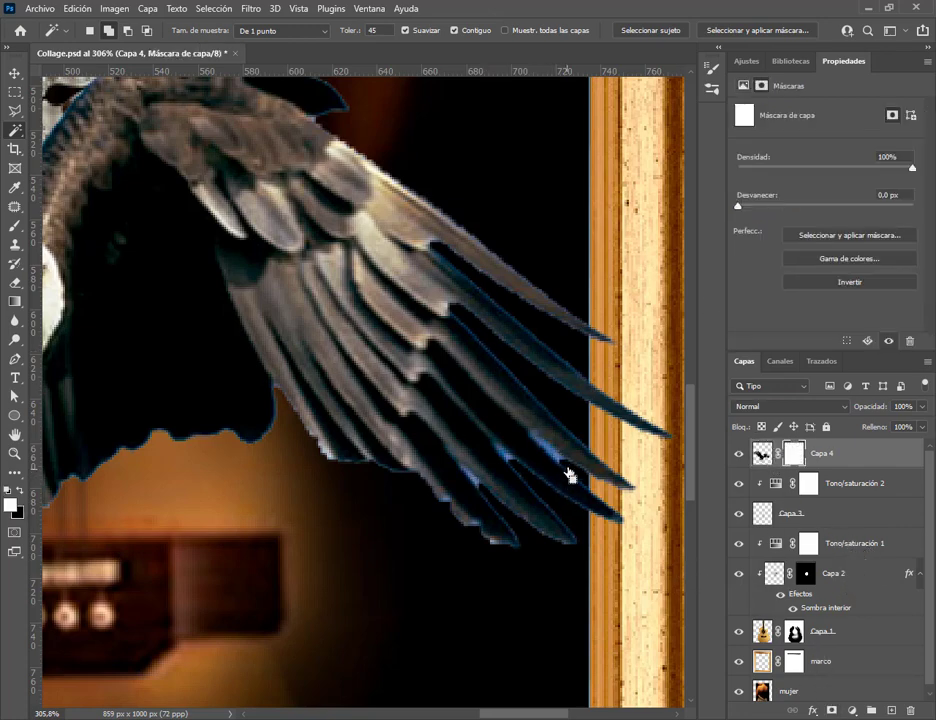
key("e")
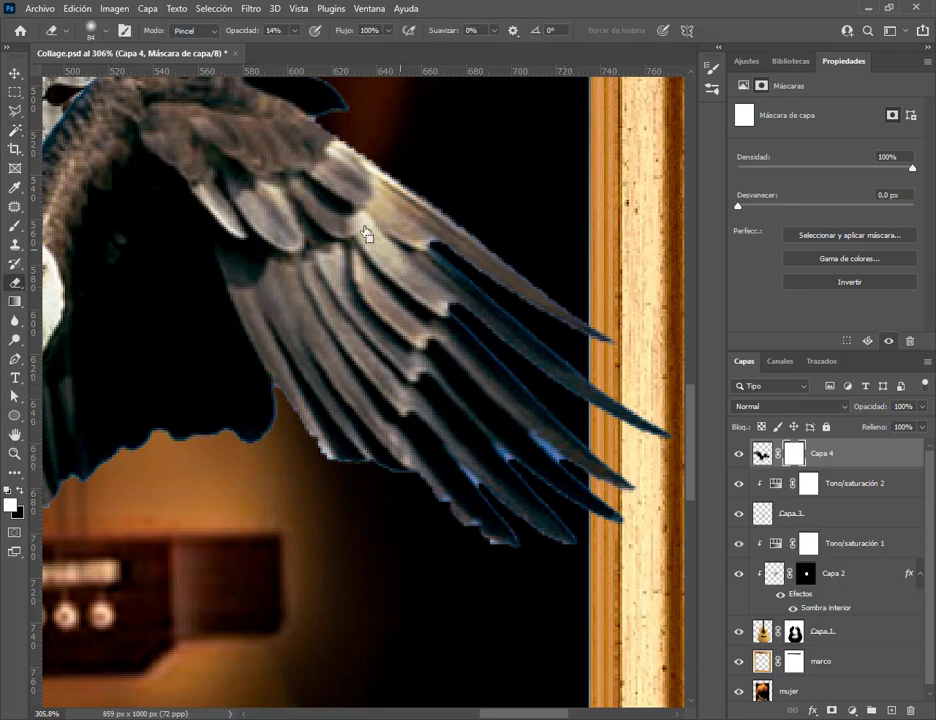
left_click(107, 34)
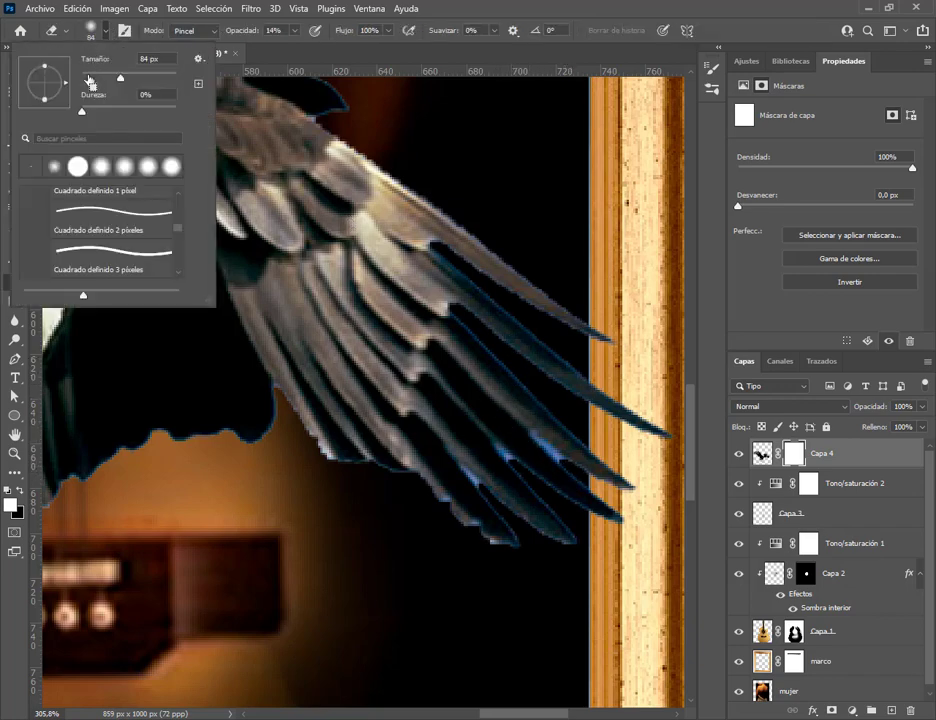
left_click(89, 79)
left_click_drag(89, 79, 78, 81)
left_click(545, 450)
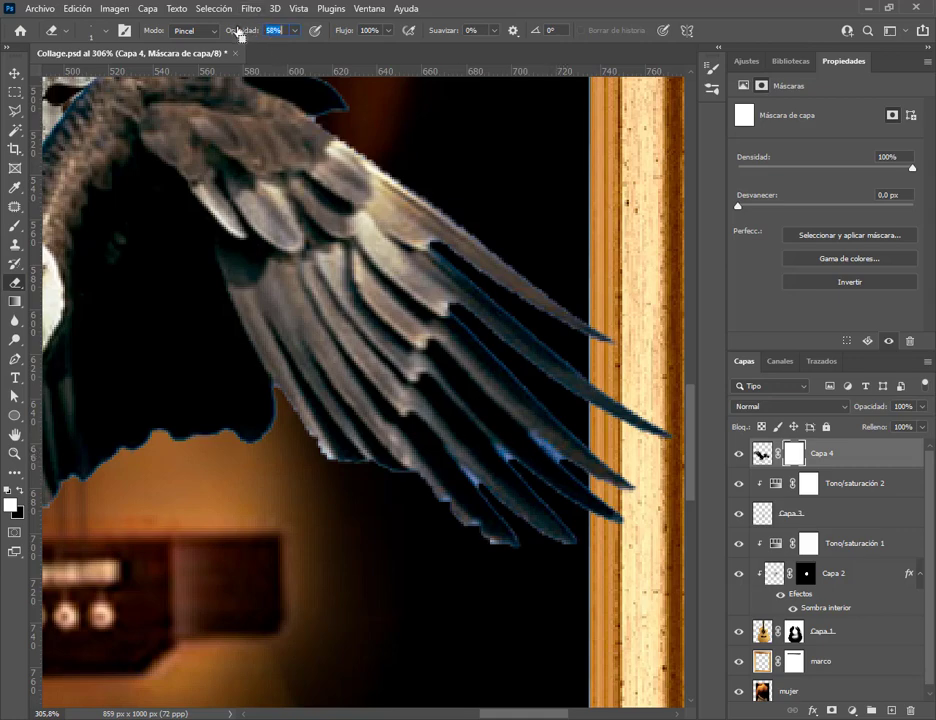
left_click_drag(238, 32, 370, 92)
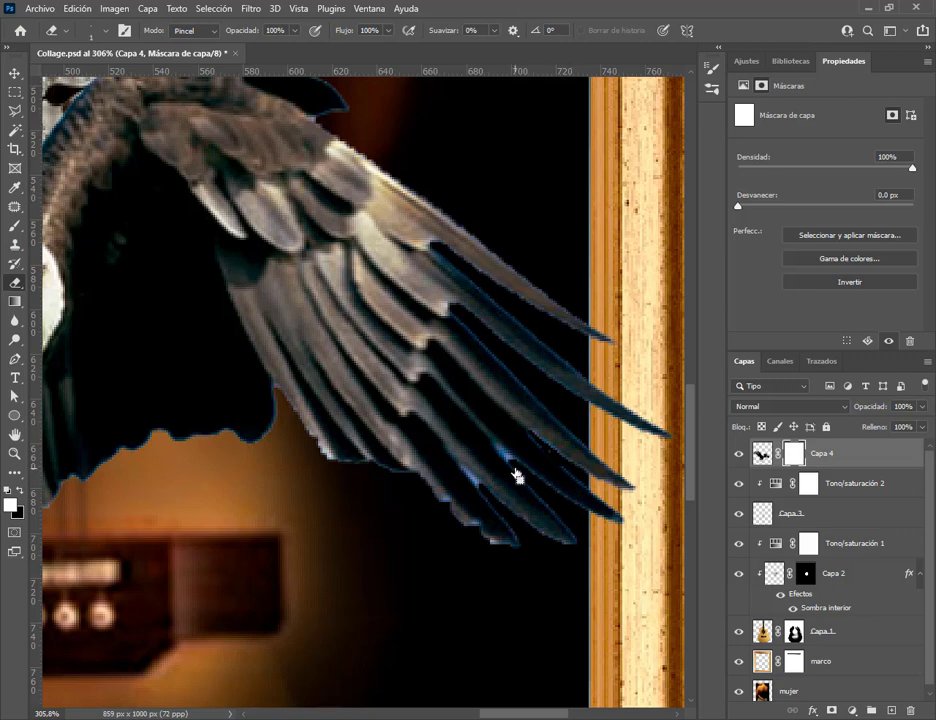
Mask out the remaining blue patches between the right wing's lower feathers, using the Eraser at 4 px and 2 px
left_click(107, 35)
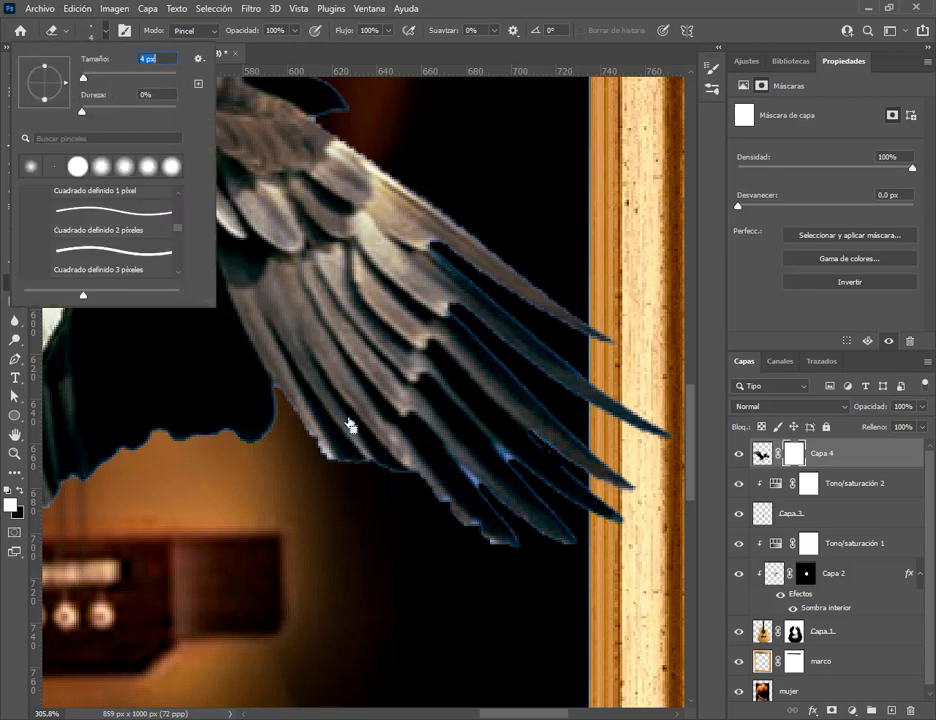
left_click(484, 494)
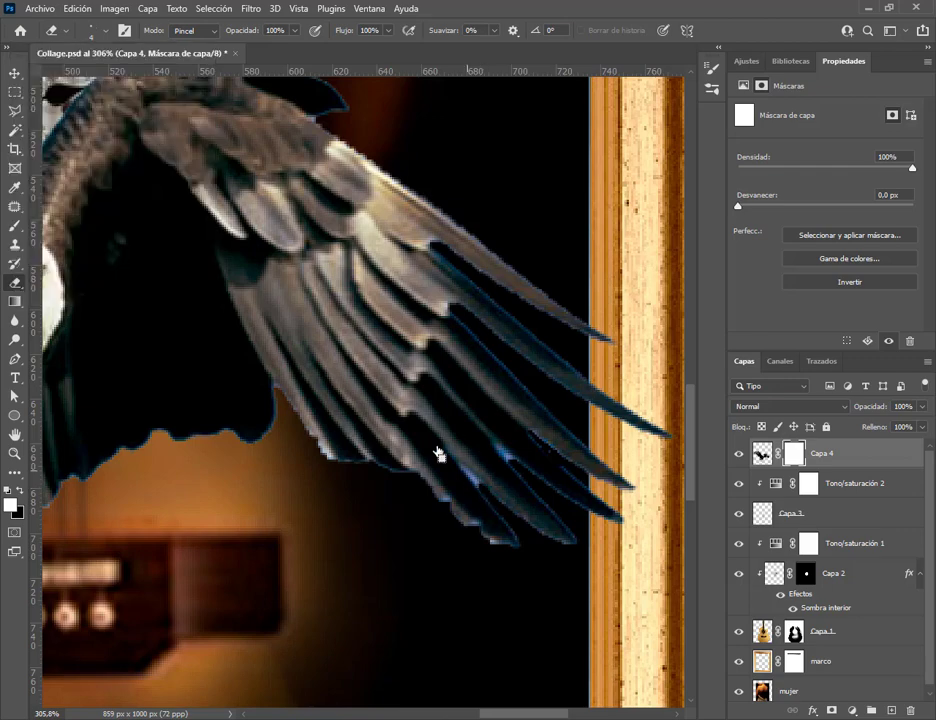
left_click(80, 28)
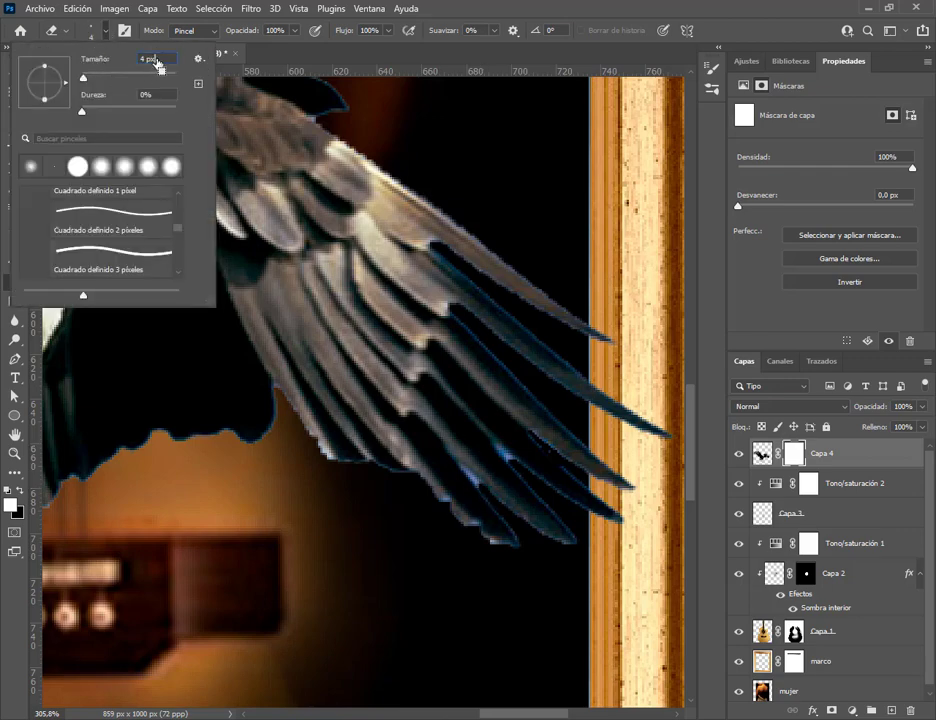
key("Down")
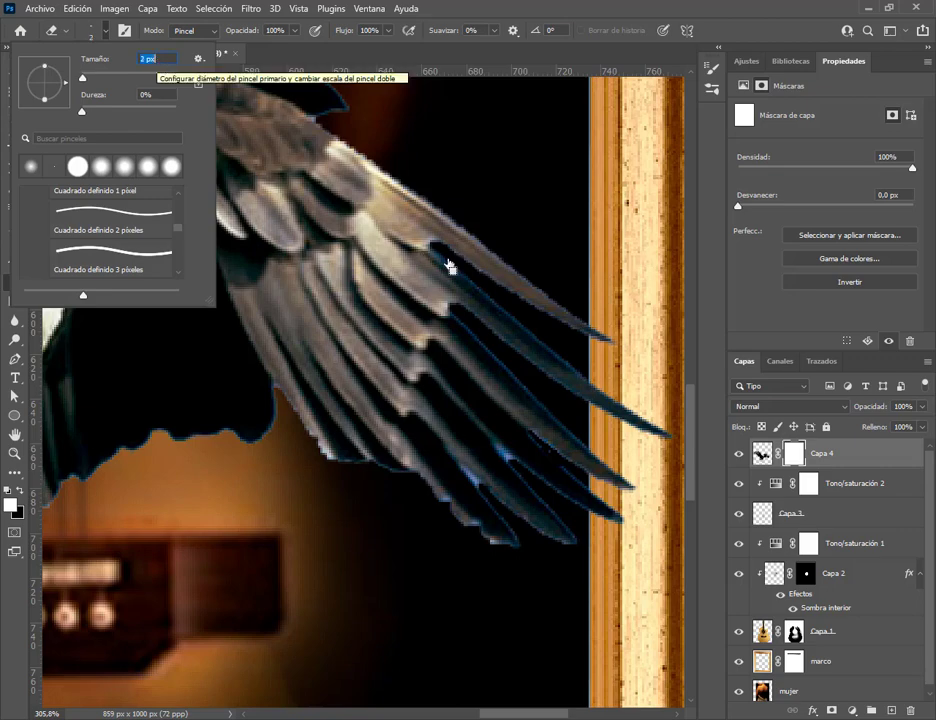
key("Return")
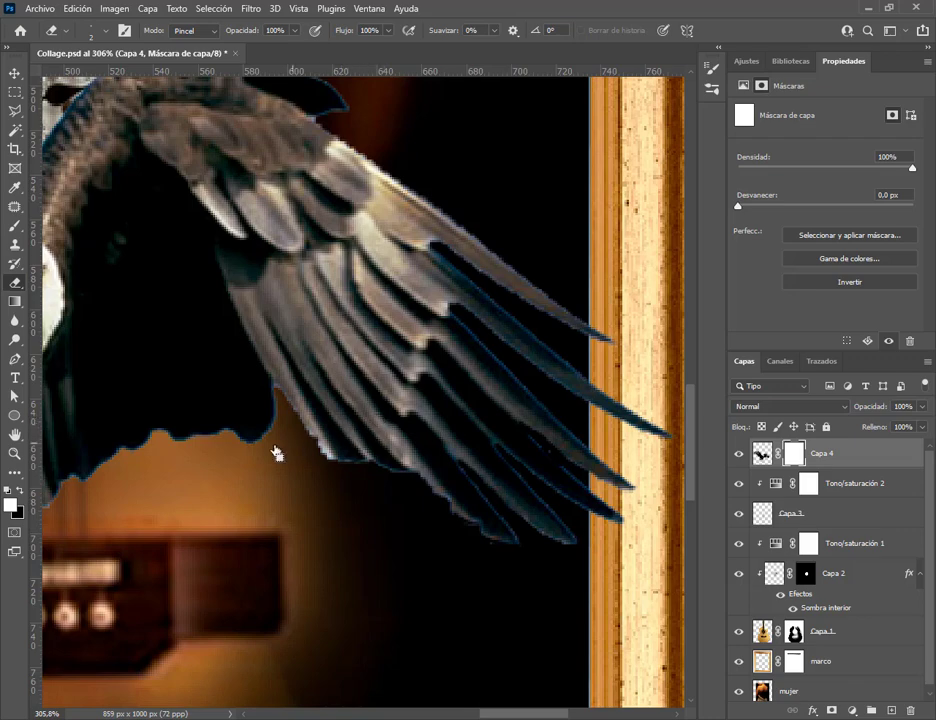
Mask out the blue sky remnants between the long feathers of the left wing with the 2 px Eraser at 100% opacity
left_click(15, 435)
left_click_drag(310, 420, 491, 370)
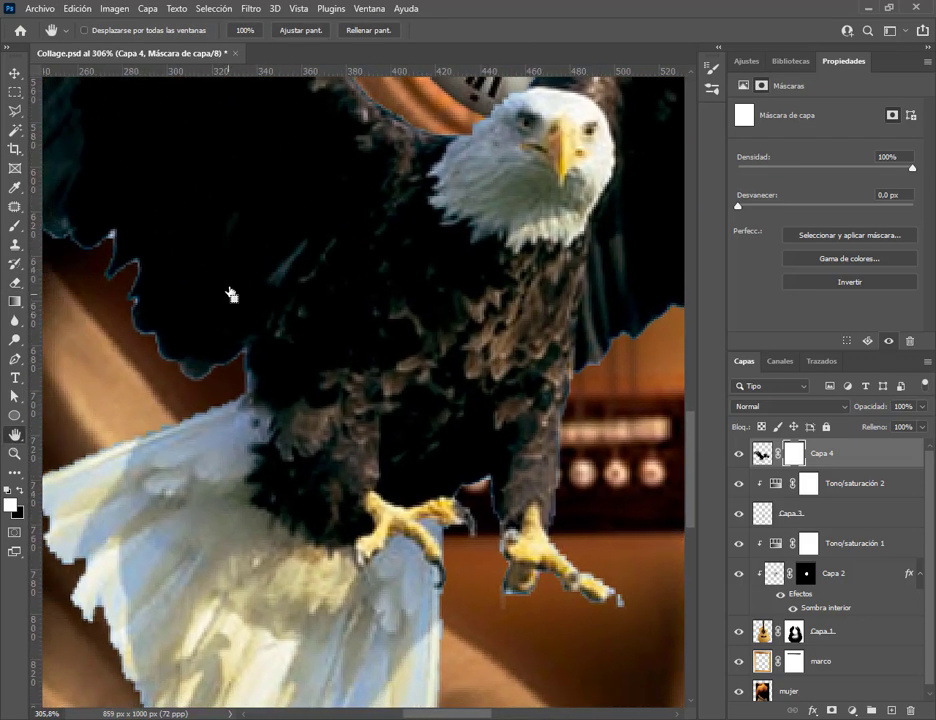
left_click_drag(232, 295, 486, 517)
left_click_drag(386, 308, 476, 498)
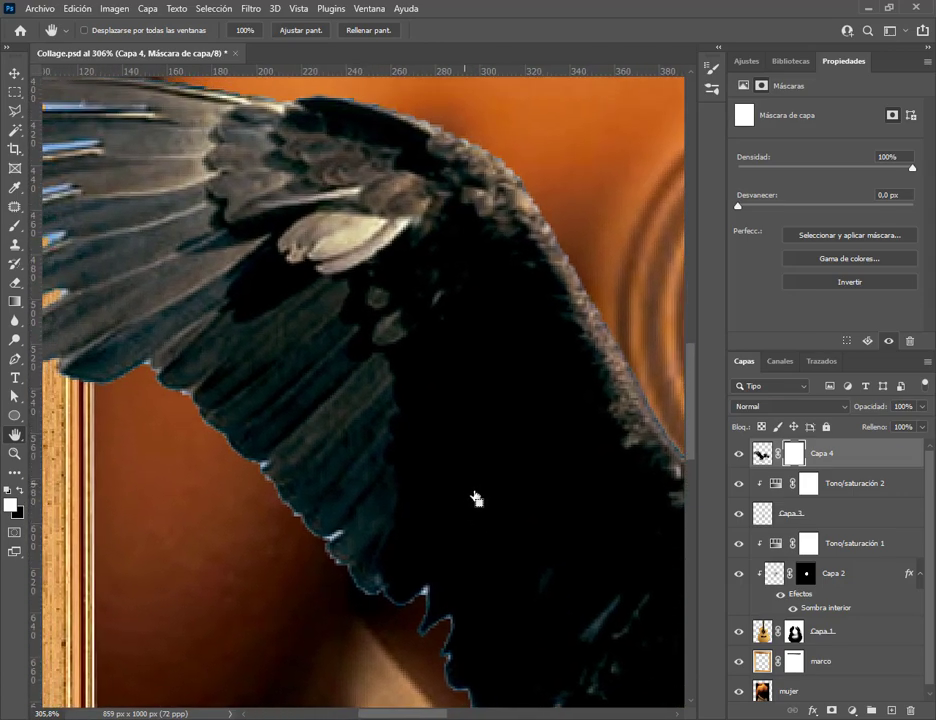
left_click_drag(225, 336, 409, 372)
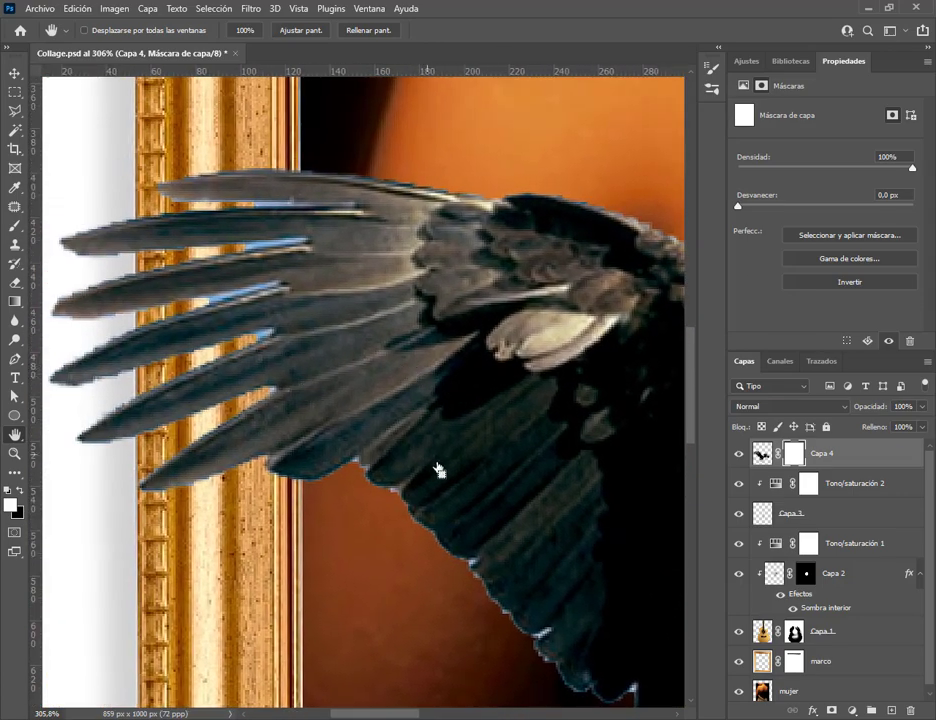
left_click_drag(438, 470, 330, 305)
left_click_drag(540, 520, 372, 359)
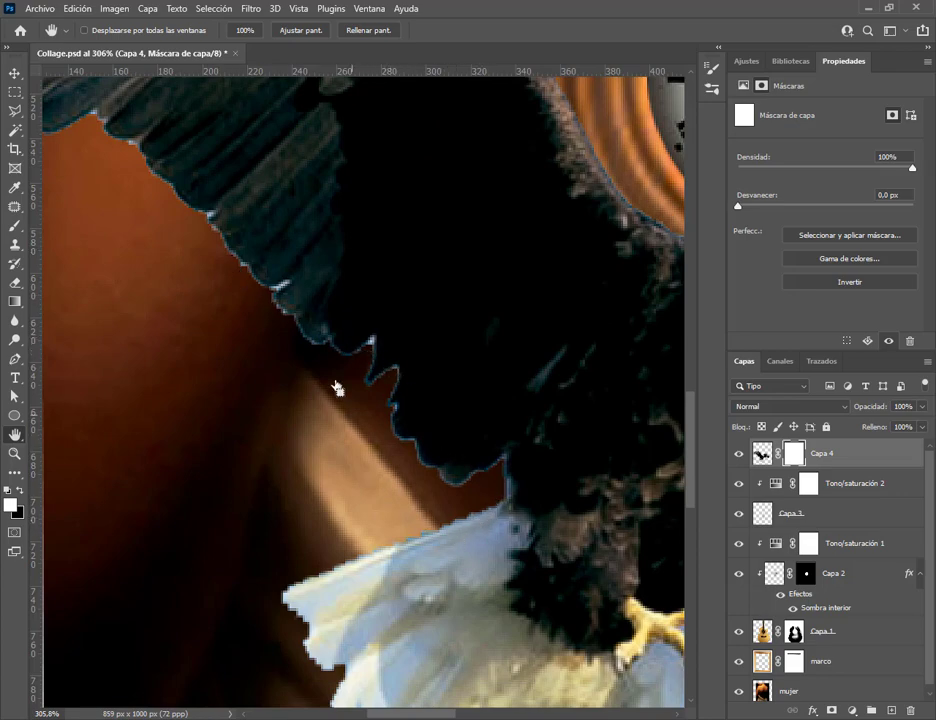
mouse_move(337, 387)
left_mouse_down()
mouse_move(315, 286)
mouse_move(412, 370)
mouse_move(328, 267)
mouse_move(340, 404)
left_mouse_up()
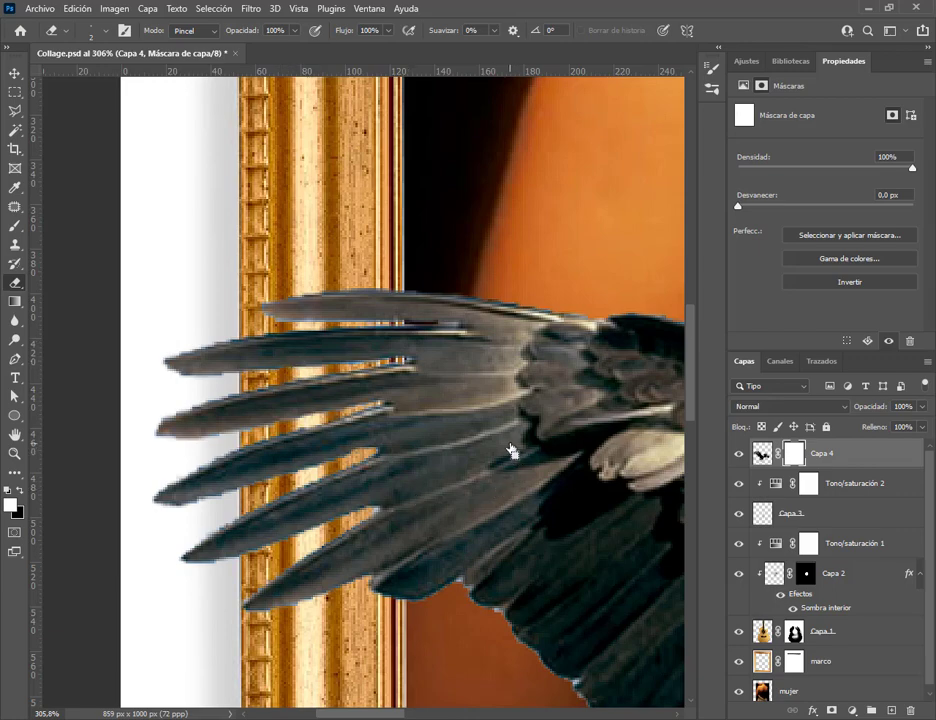
Desaturate the blue fringe along the left wing's lower edge on the eagle's pixels with the Sponge tool, reducing its brush to 12 px
scroll(510, 450, "down", 1)
scroll(510, 450, "down", 3)
left_click_drag(579, 512, 391, 284)
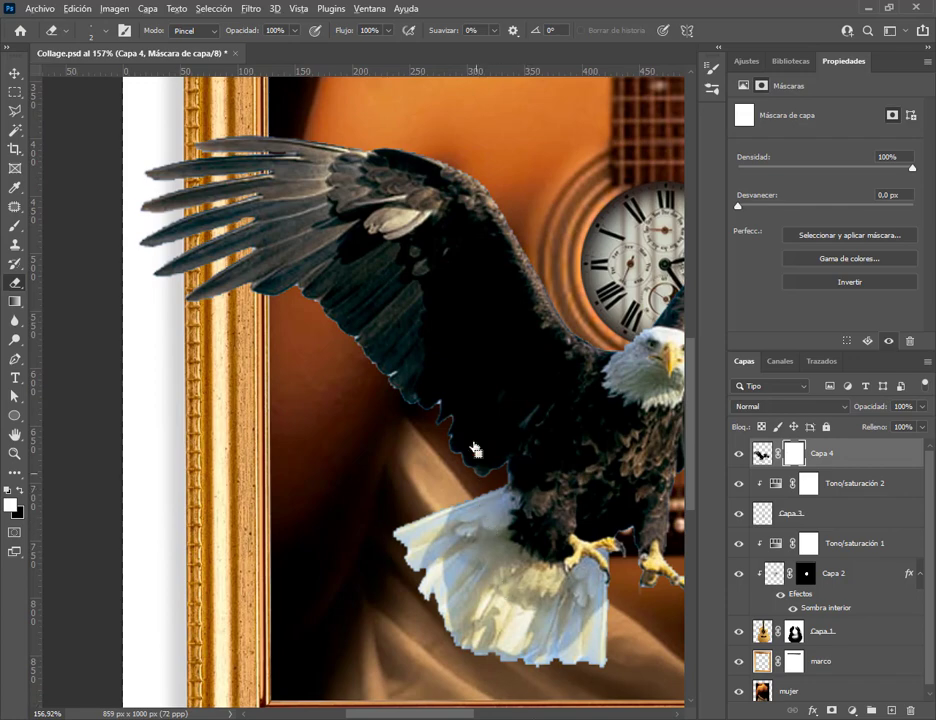
scroll(481, 445, "up", 2)
scroll(512, 541, "up", 1)
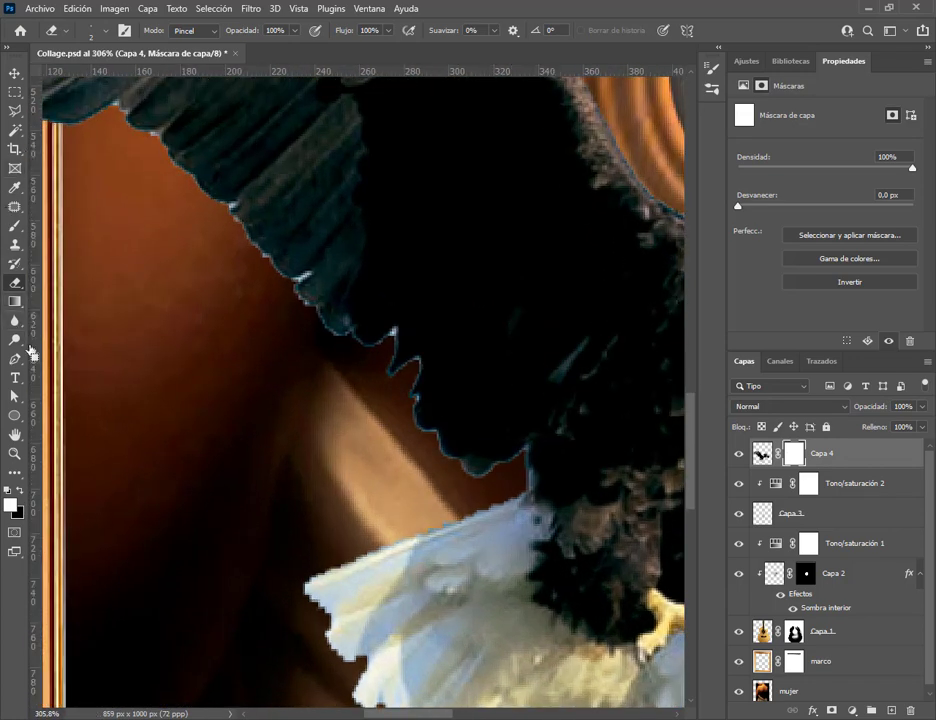
left_click(762, 453)
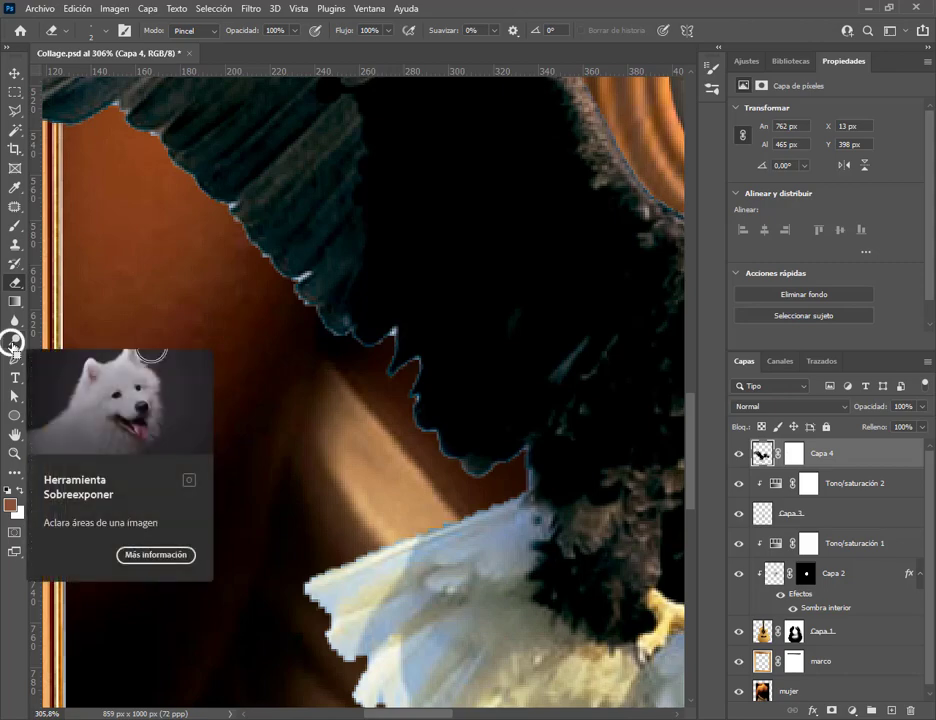
left_click(13, 345)
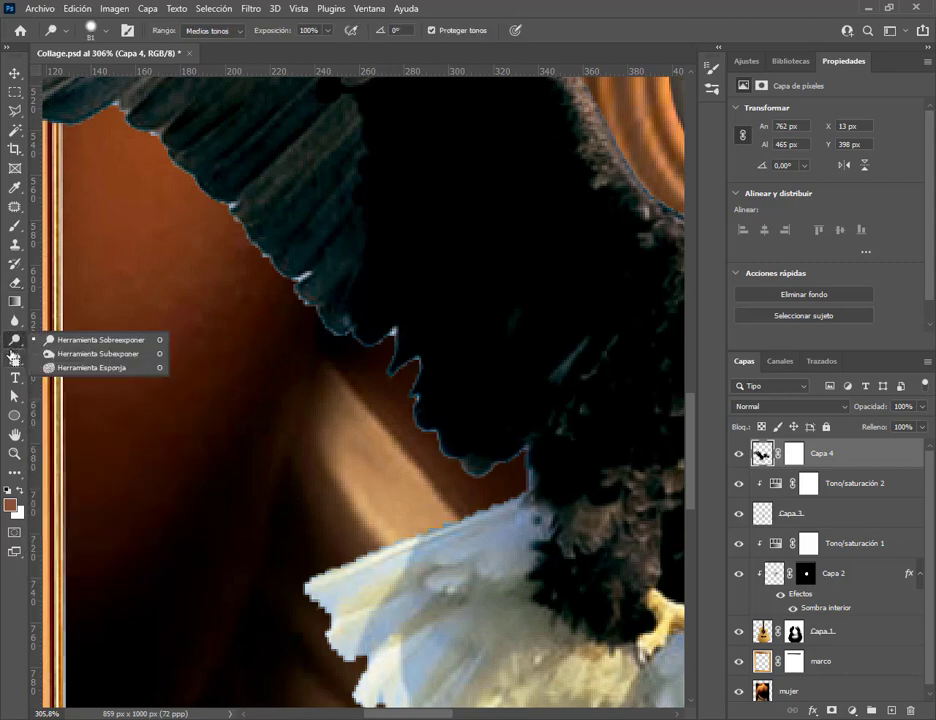
left_click(131, 368)
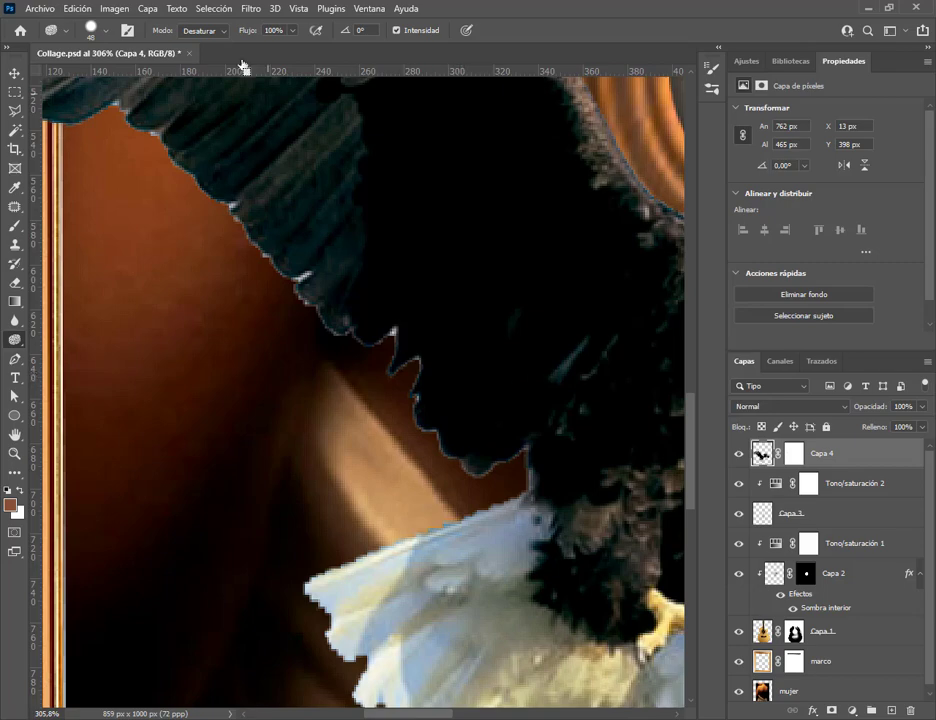
left_click(86, 34)
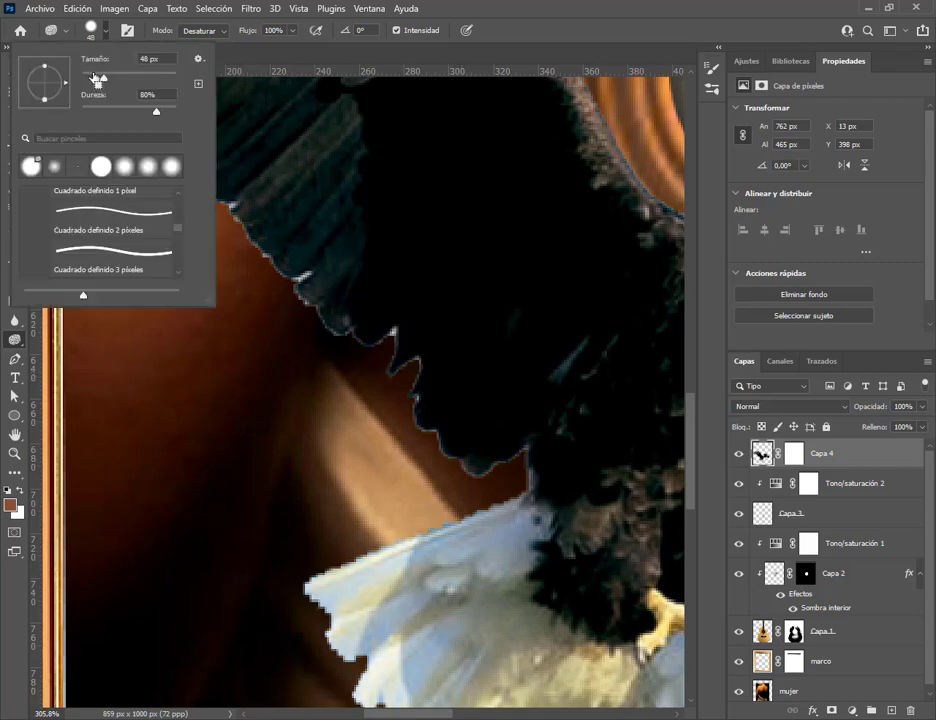
left_click_drag(97, 77, 87, 77)
key("Return")
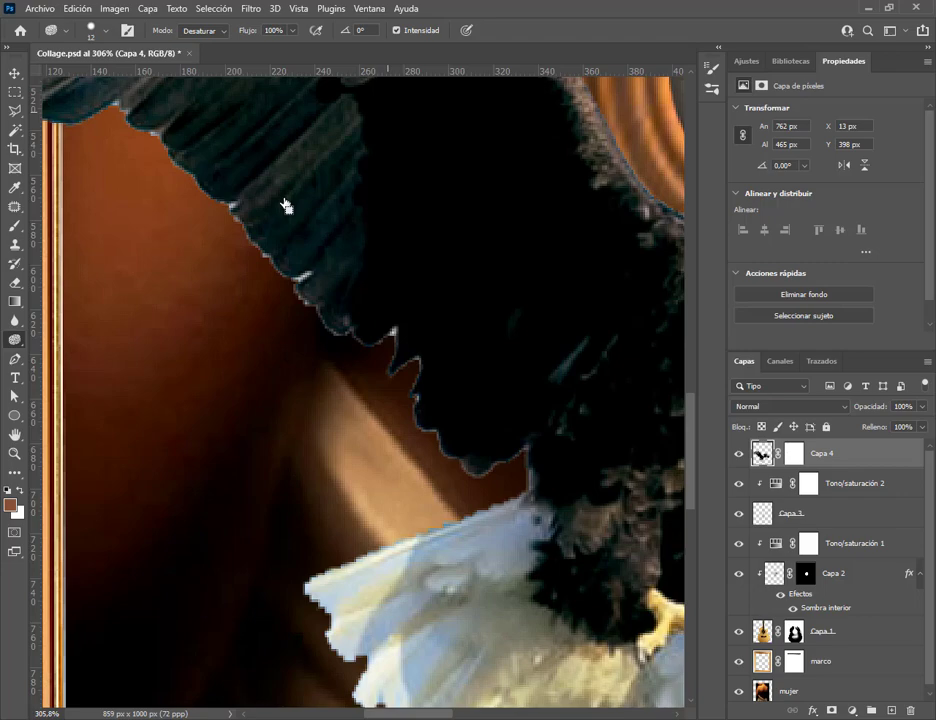
Darken the fringe along the left wing's lower edge with the Burn tool at 29 px, midtones range and 100% exposure
right_click(14, 340)
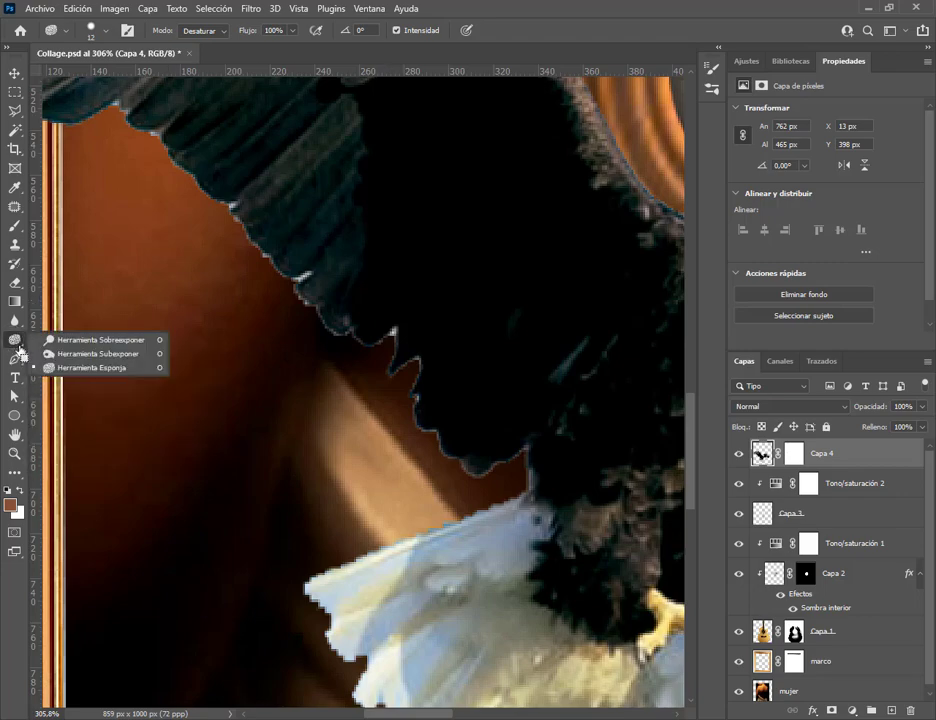
left_click(140, 355)
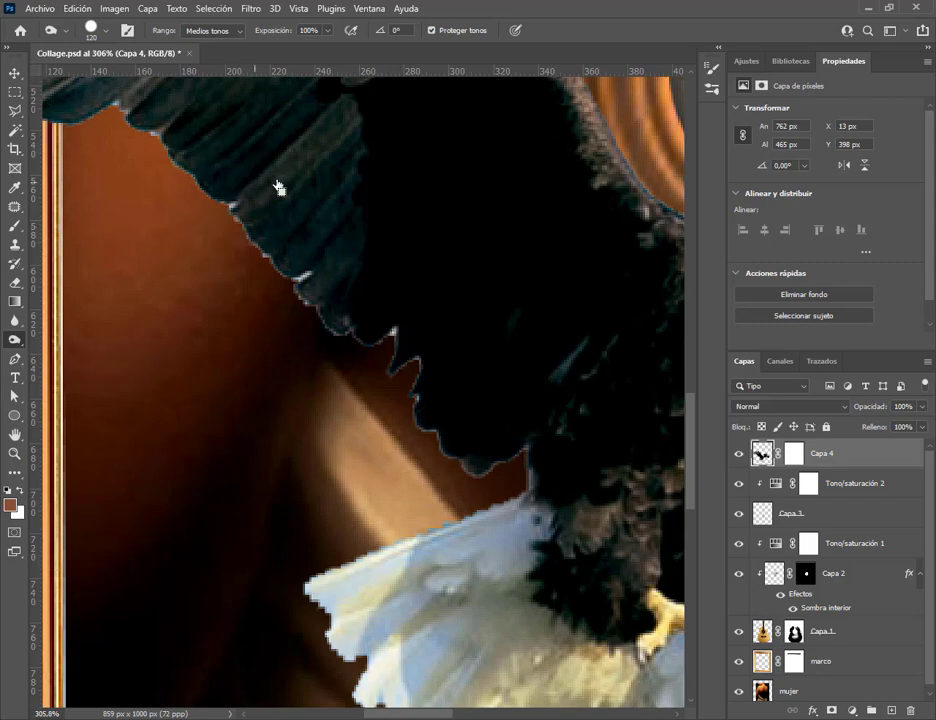
left_click(106, 33)
left_click_drag(100, 90, 95, 92)
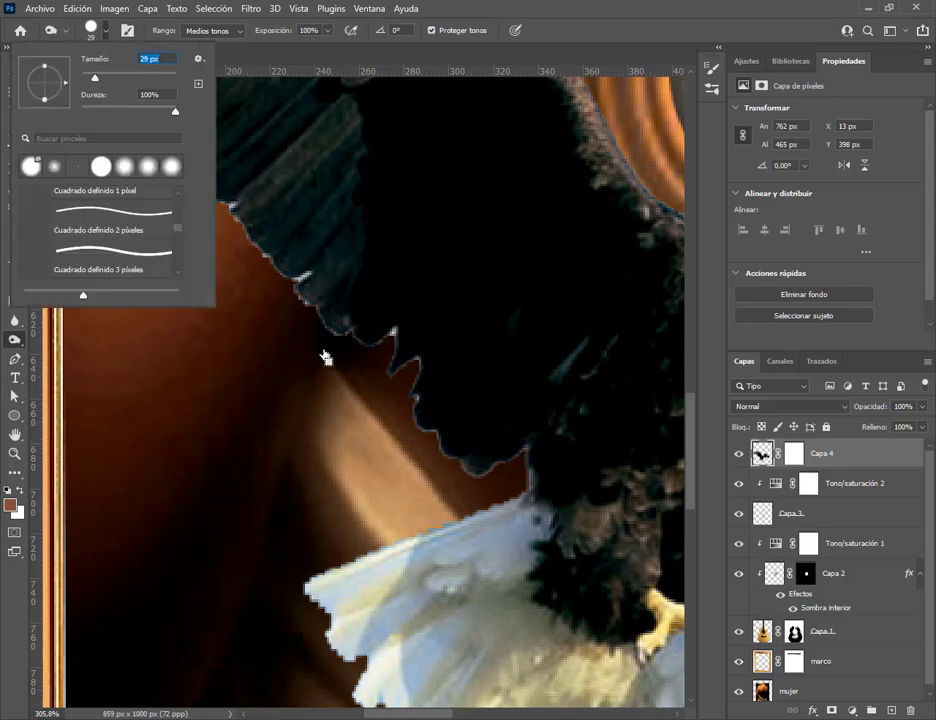
left_click(325, 357)
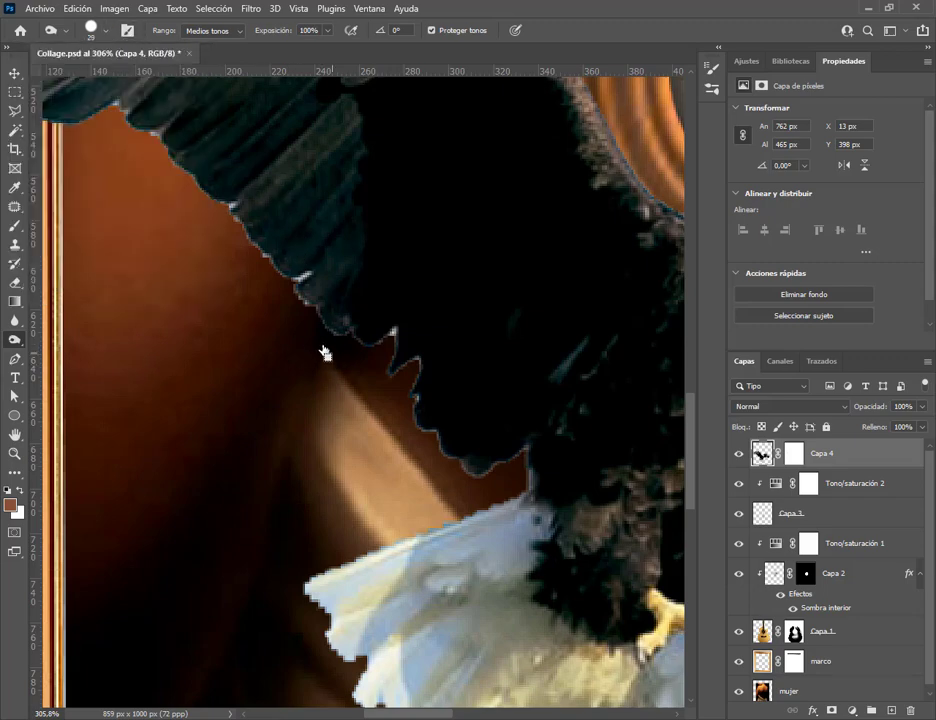
left_click(207, 31)
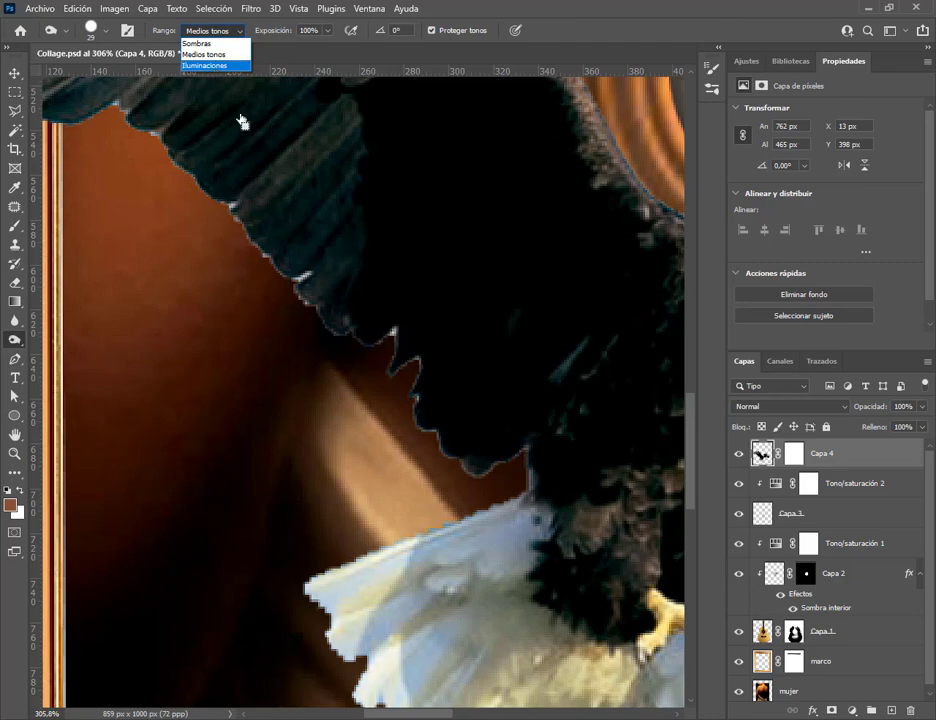
left_click(242, 36)
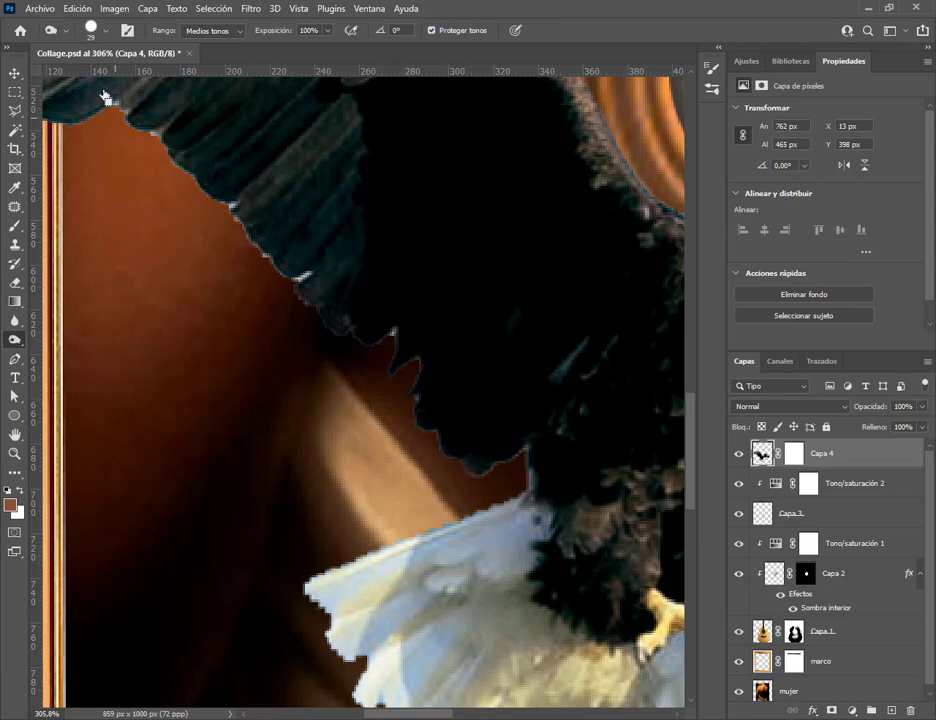
Reduce the Burn brush to 20 px and darken the remaining fringe near the wing's inner lower tips and the tail's upper edge
left_click(85, 28)
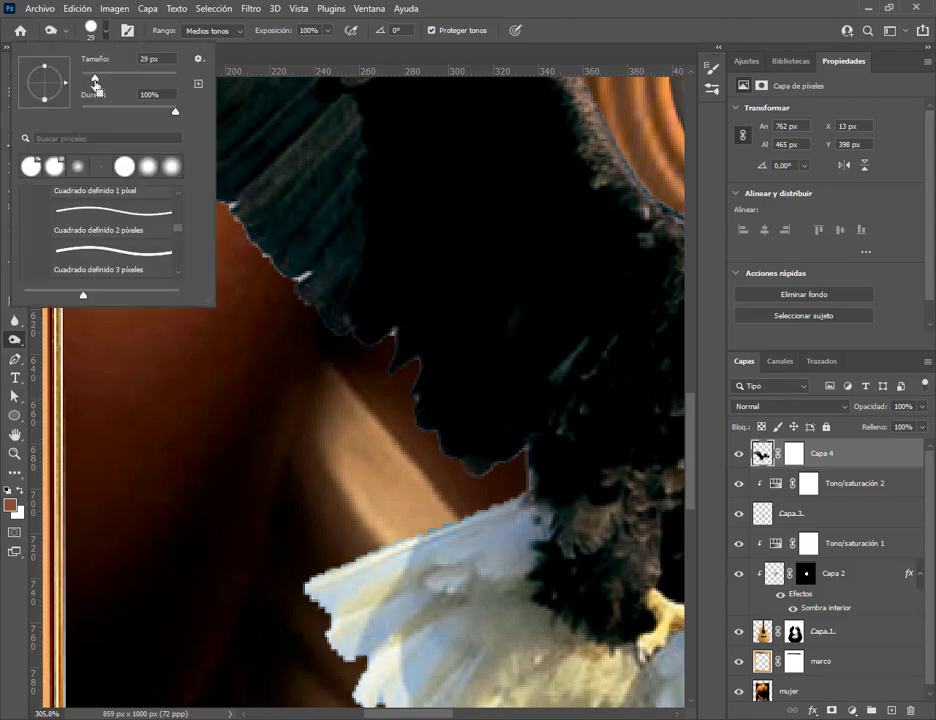
left_click_drag(95, 79, 91, 80)
key("Return")
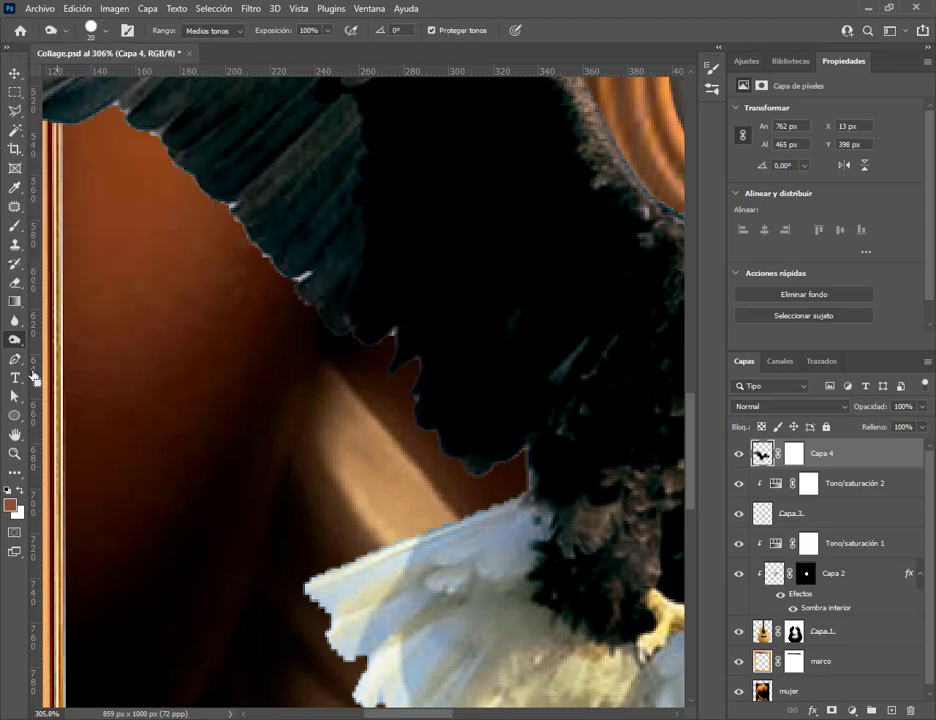
right_click(13, 340)
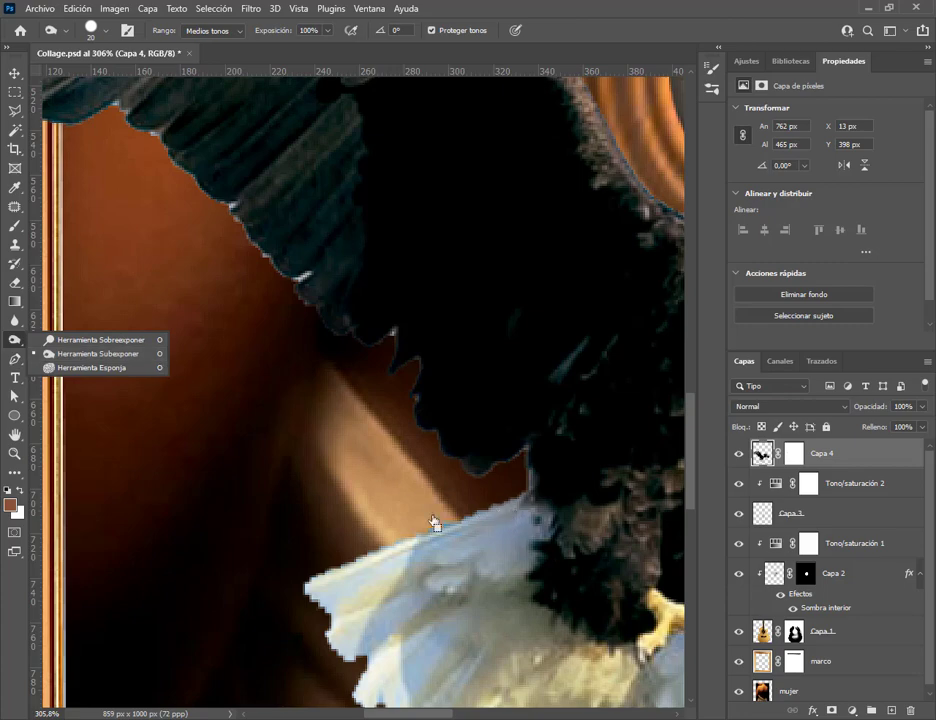
left_click(135, 360)
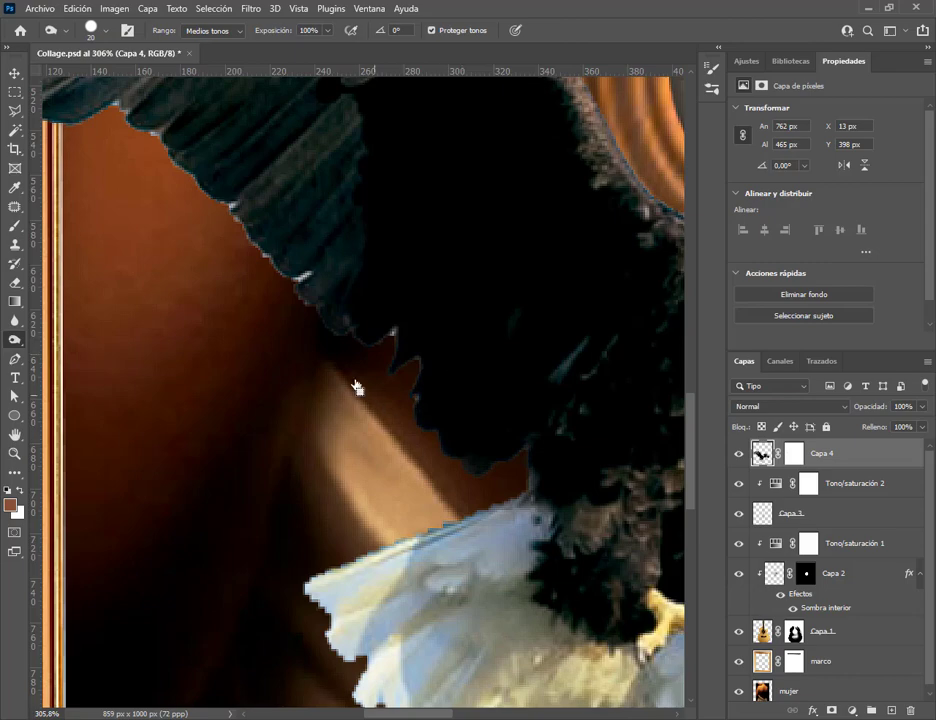
Burn the light tips and fringe along the outer part of the left wing's lower edge with the 20 px brush
left_click(14, 435)
left_click_drag(312, 392, 460, 510)
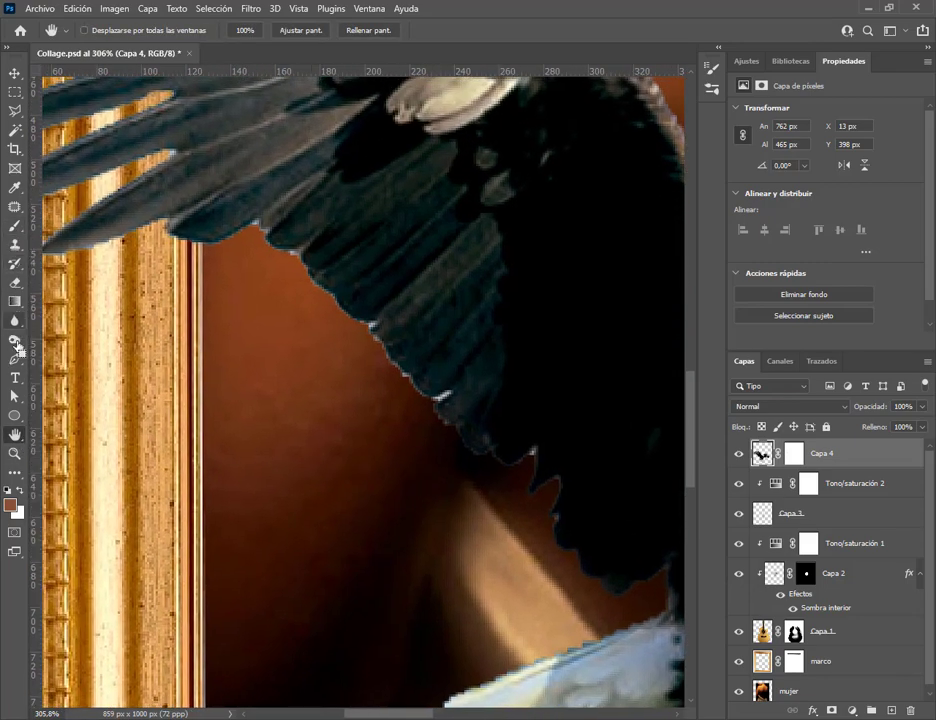
left_click(15, 341)
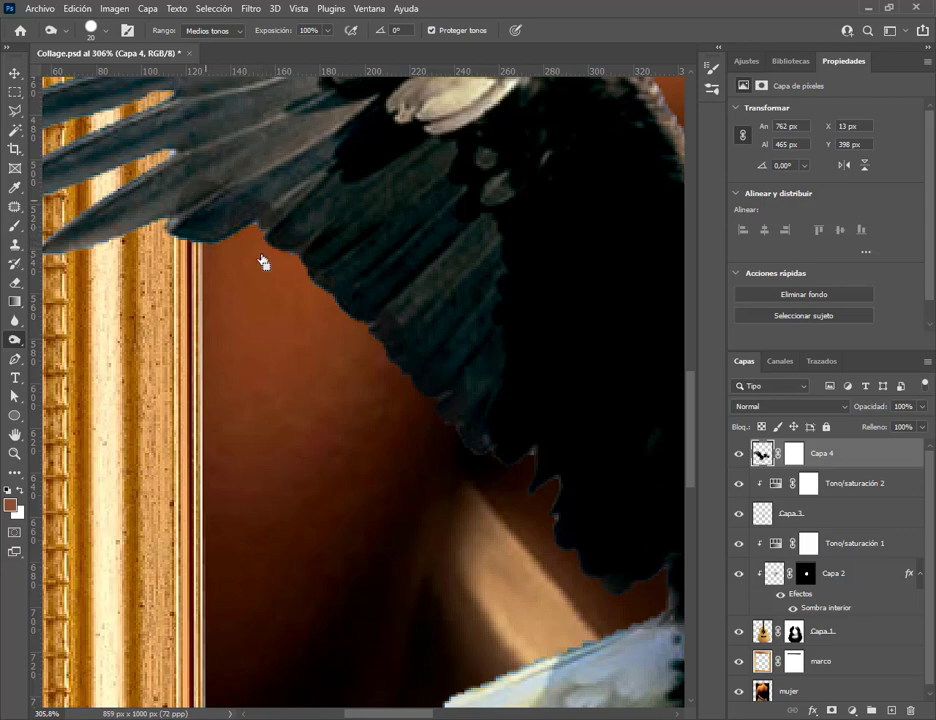
Try to darken the left wing's lower long feathers with the 20 px Burn brush, and undo the strokes
mouse_move(257, 144)
left_mouse_down()
mouse_move(278, 134)
mouse_move(305, 249)
left_mouse_up()
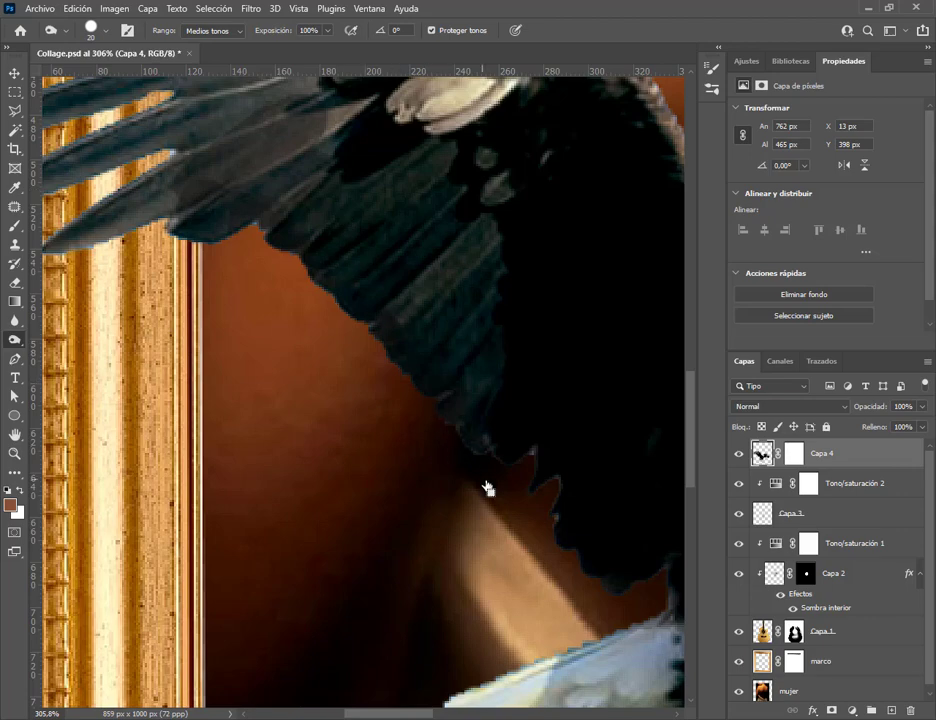
key("ctrl+z")
key("ctrl+z")
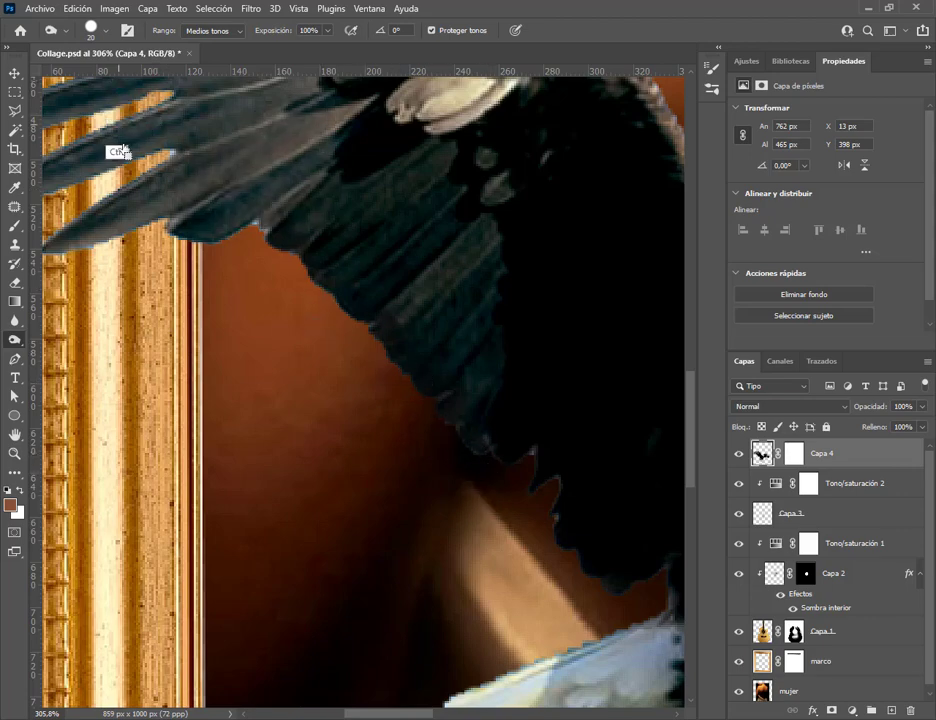
Soften the 20 px Burn brush to 6% hardness and darken the fringes of the left wing's lower long feathers
left_click_drag(240, 278, 408, 423)
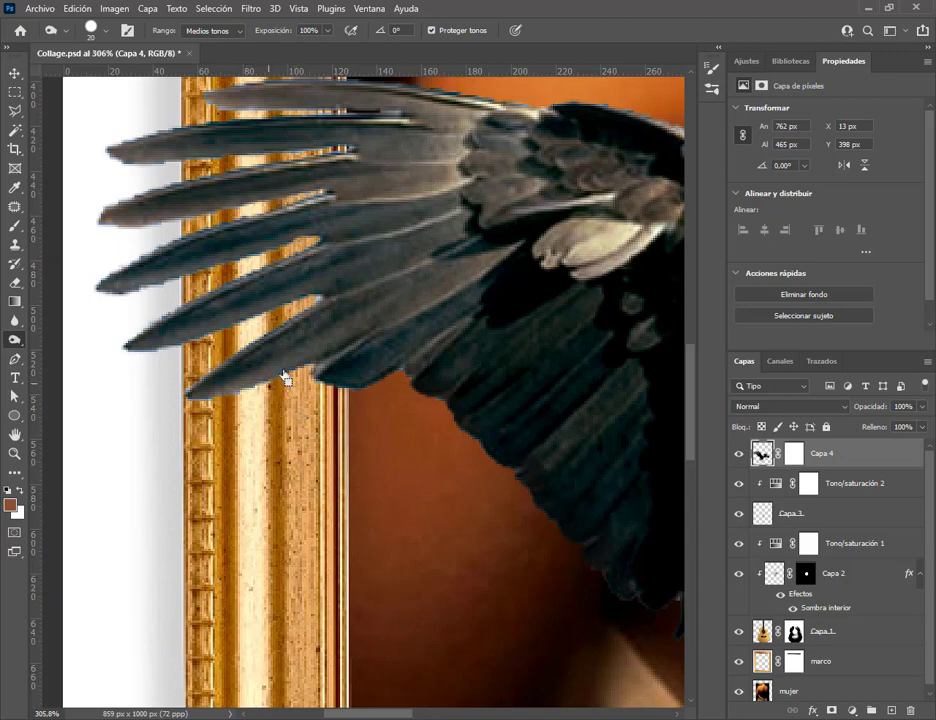
left_click(84, 28)
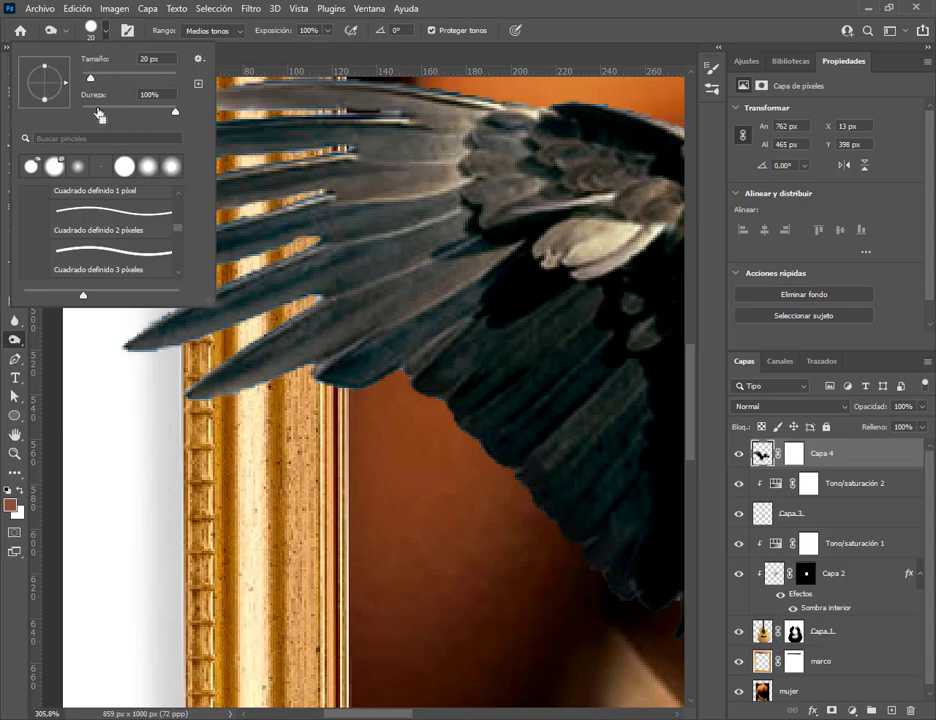
left_click_drag(95, 113, 86, 117)
left_click(401, 28)
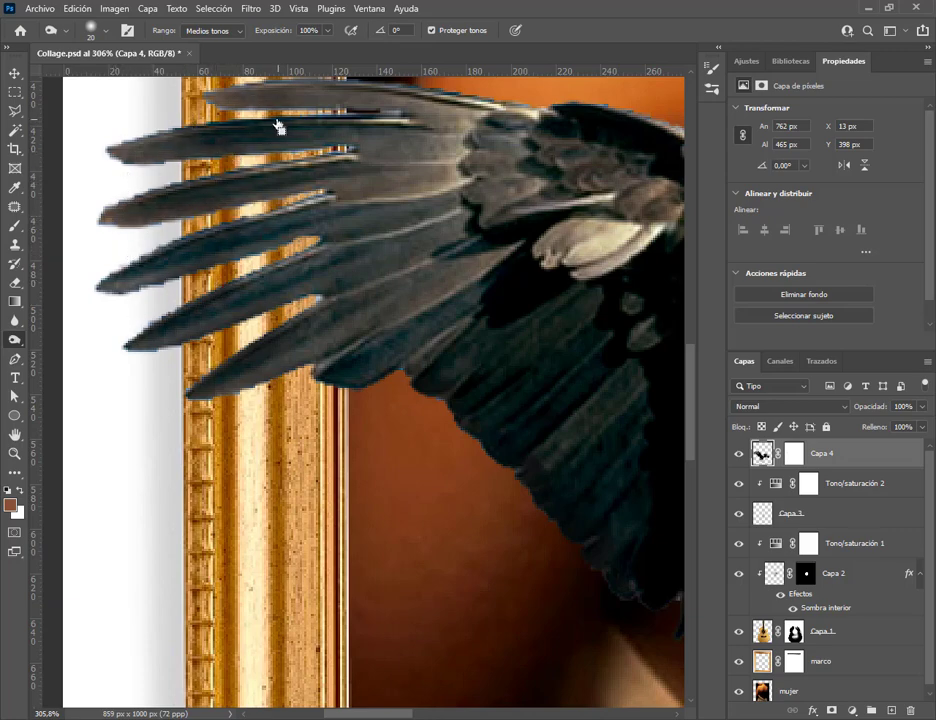
Reduce the Burn brush to 9 px and darken the fringes of the left wing's long feathers, including the uppermost feather's top edge
left_click(106, 34)
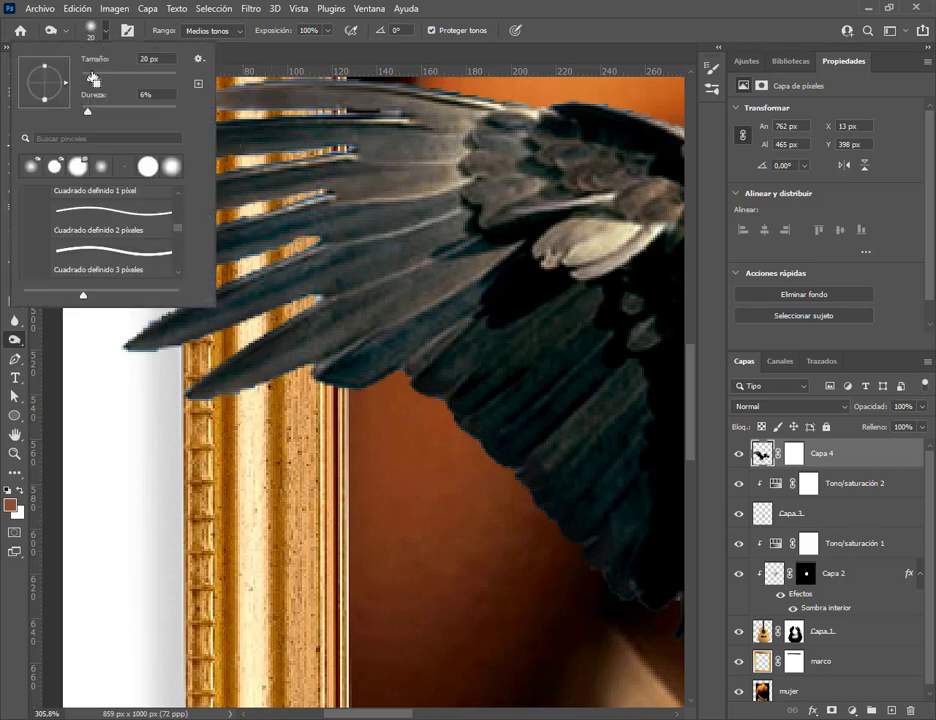
left_click_drag(88, 77, 84, 78)
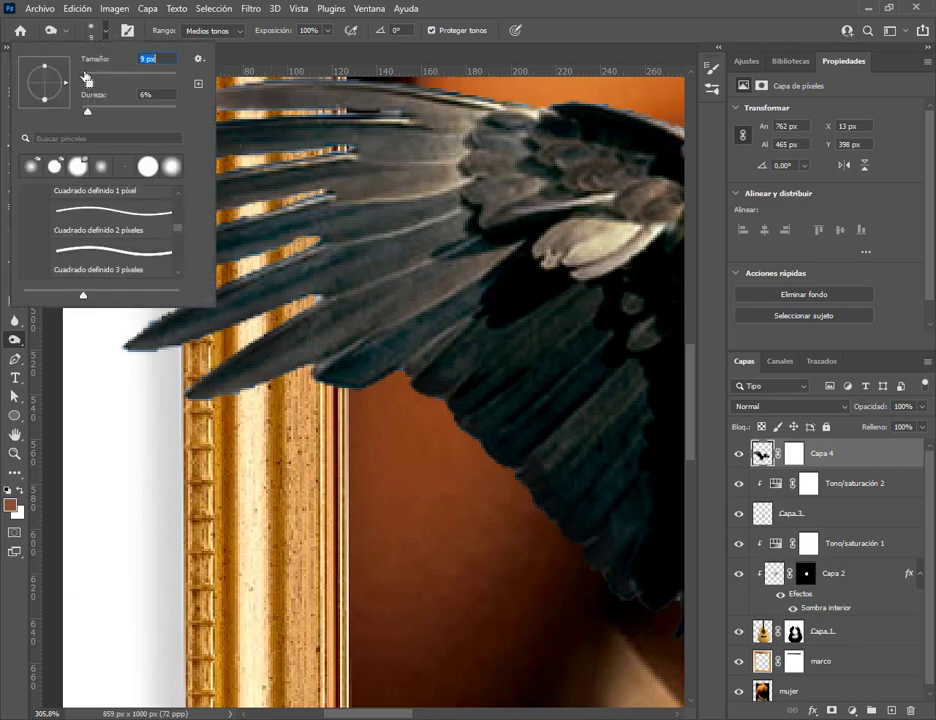
left_click(315, 305)
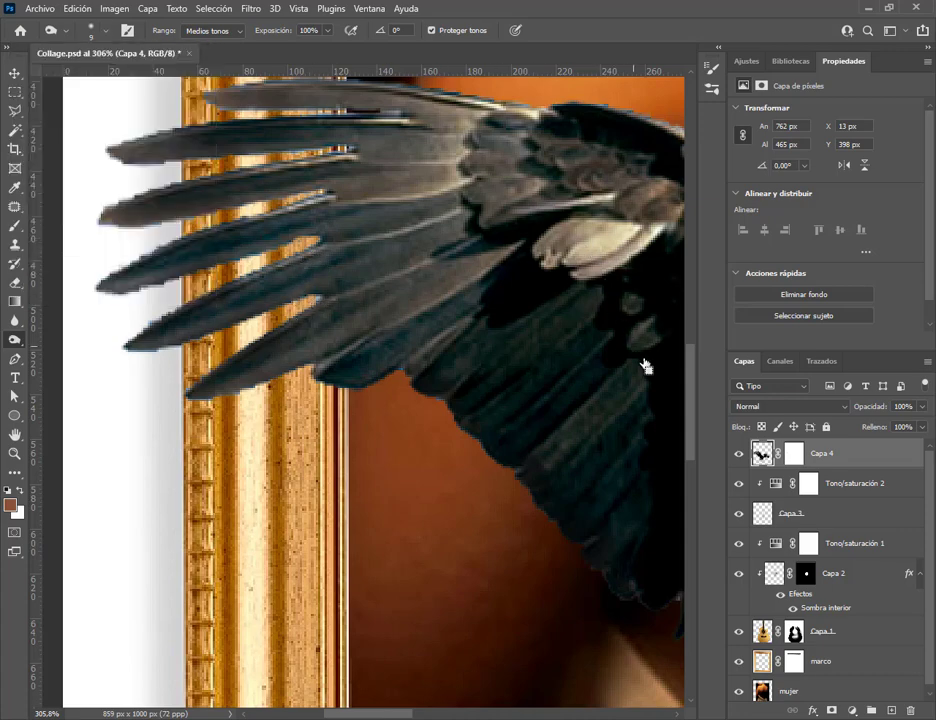
left_click_drag(691, 400, 696, 364)
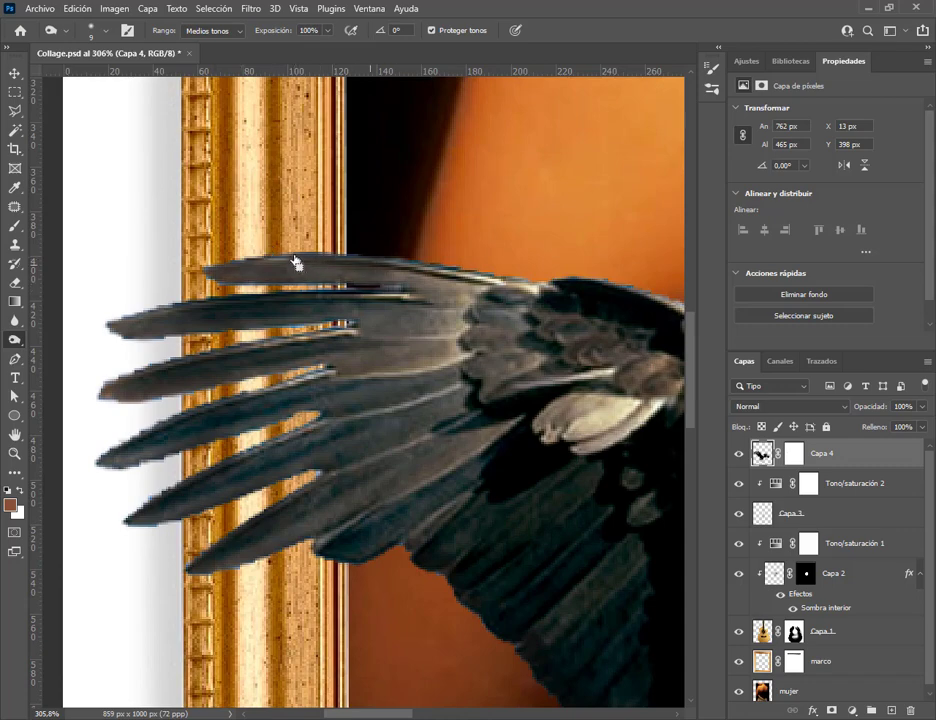
left_click_drag(297, 261, 430, 272)
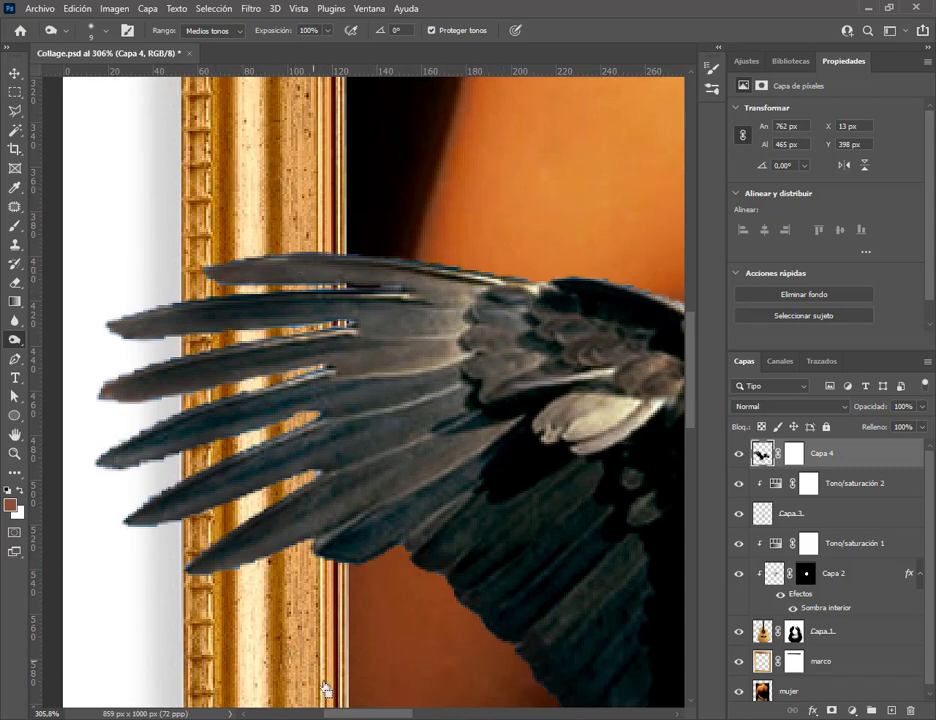
Enlarge the Burn brush to 45 px and darken the upper edge of the left wing beside the guitar
scroll(360, 390, "right", 5)
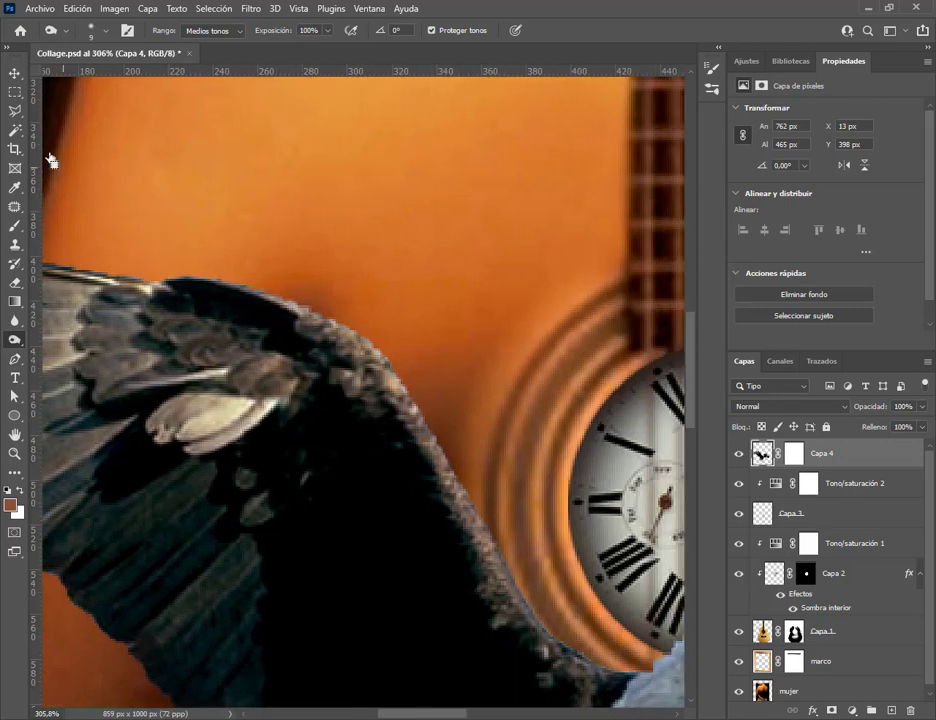
left_click(106, 31)
left_click_drag(106, 86, 116, 110)
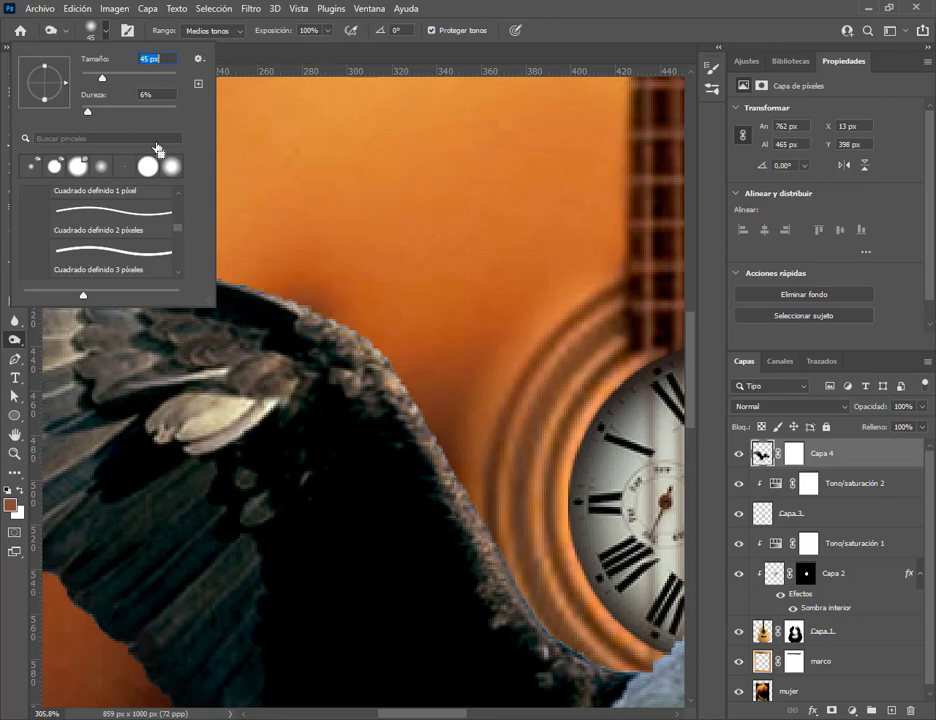
left_click(286, 309)
mouse_move(286, 309)
left_mouse_down()
mouse_move(310, 318)
mouse_move(398, 472)
left_mouse_up()
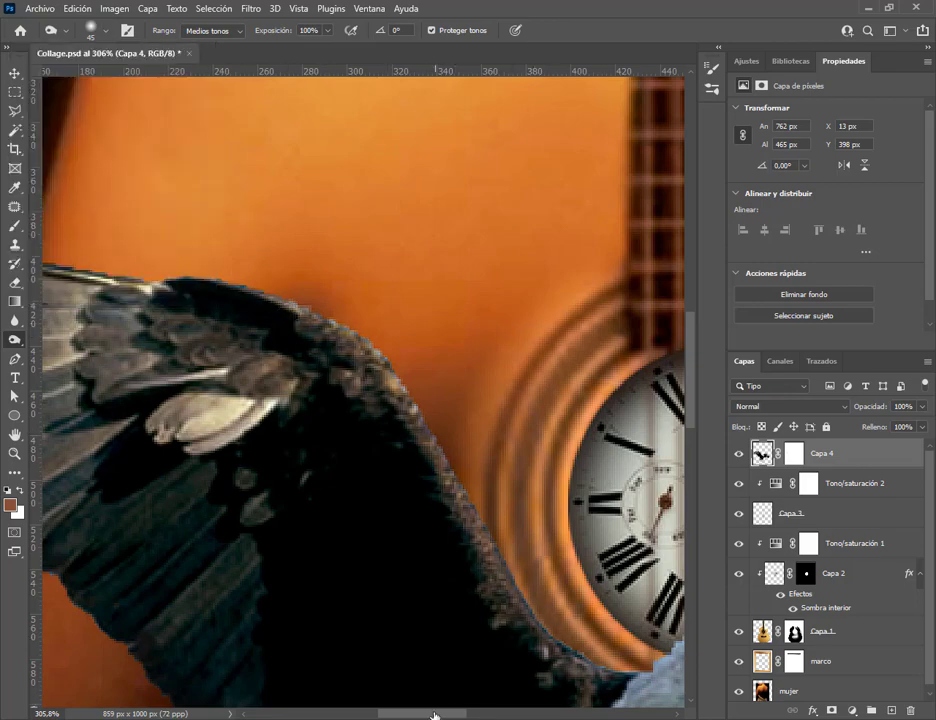
Darken the feathers and blue fringes of the eagle's right wing with the 45 px Burn brush
left_click_drag(436, 714, 495, 714)
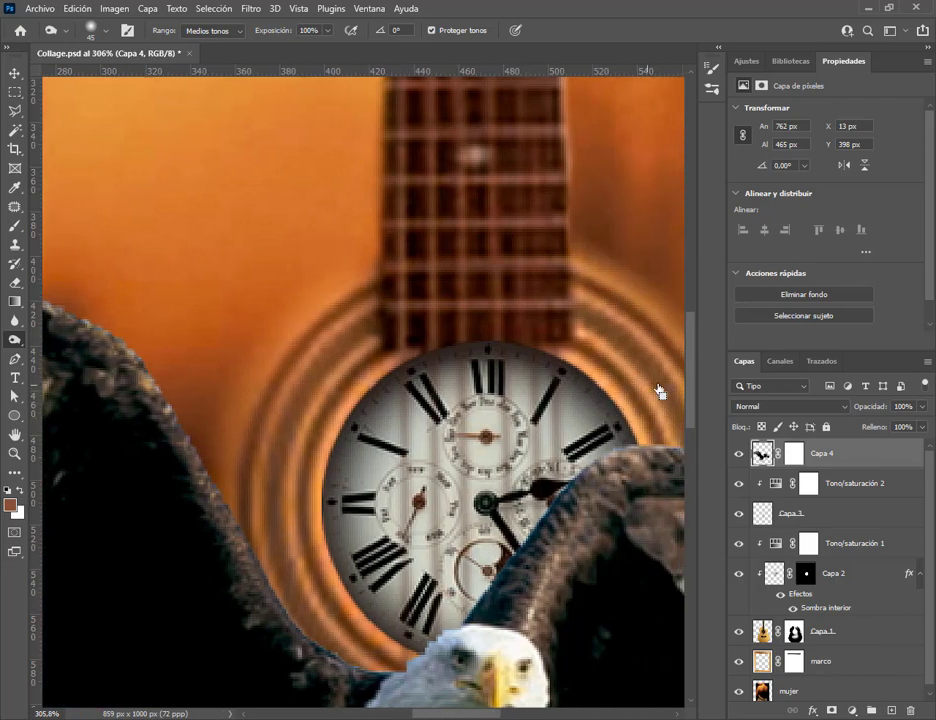
left_click_drag(689, 378, 686, 442)
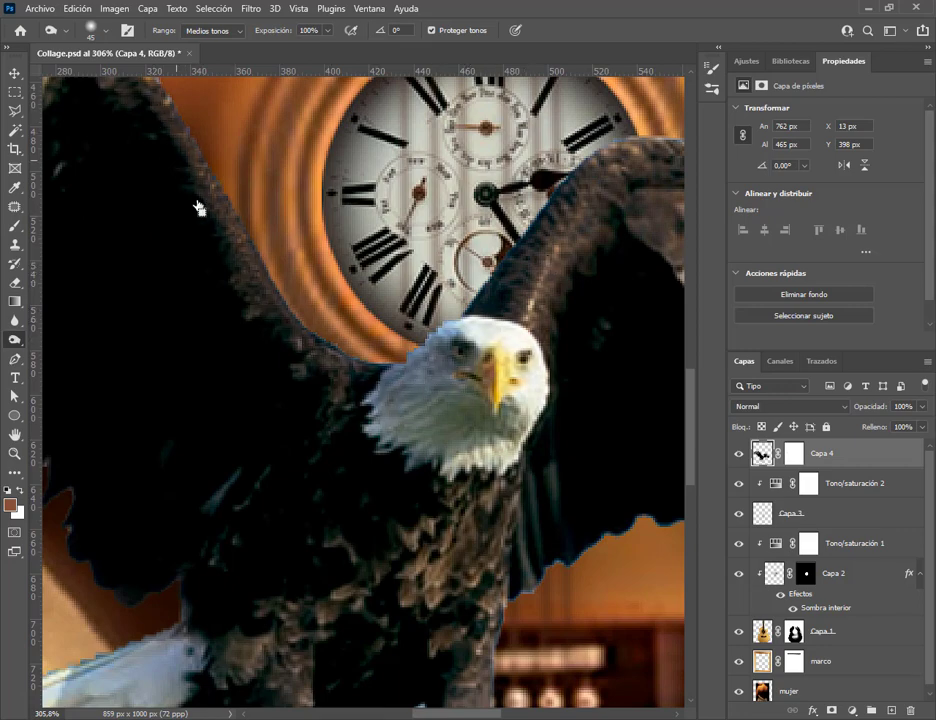
left_click_drag(430, 714, 490, 714)
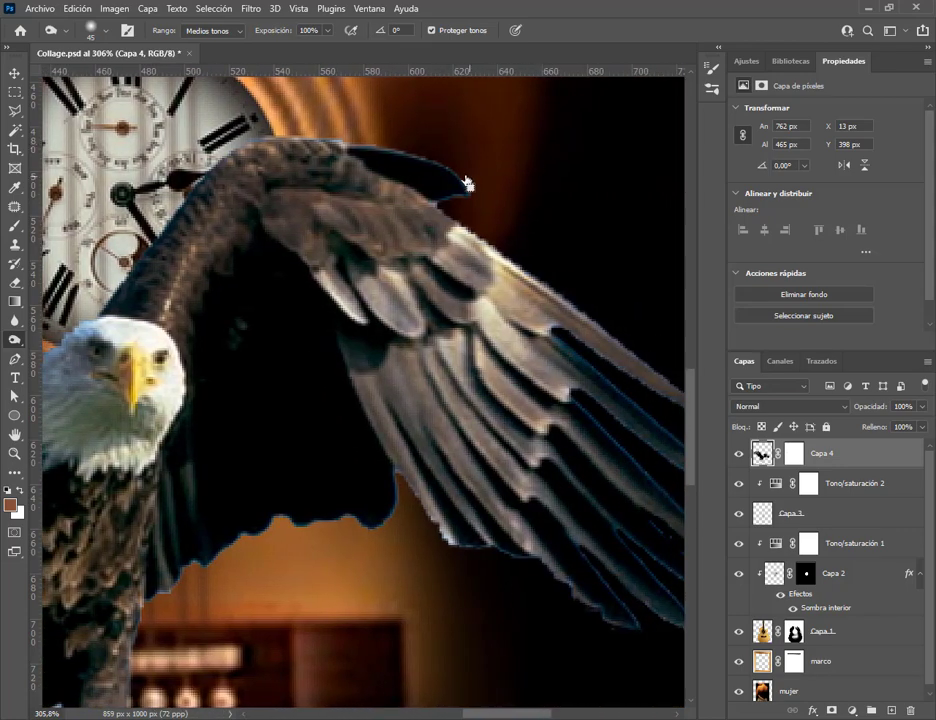
left_click_drag(340, 160, 462, 205)
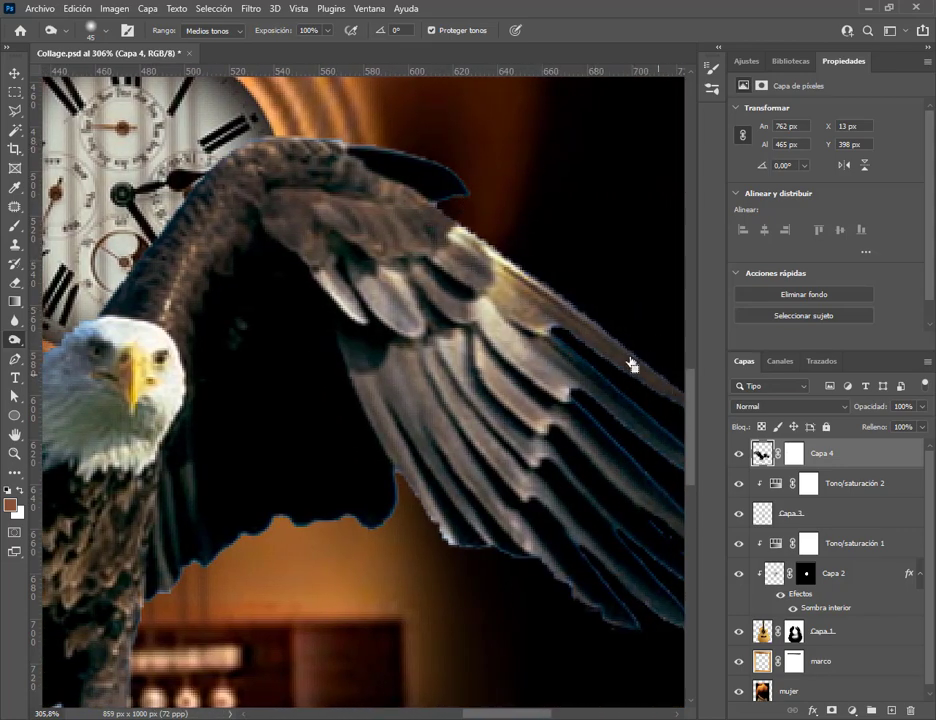
mouse_move(449, 250)
left_mouse_down()
mouse_move(451, 272)
mouse_move(433, 259)
left_mouse_up()
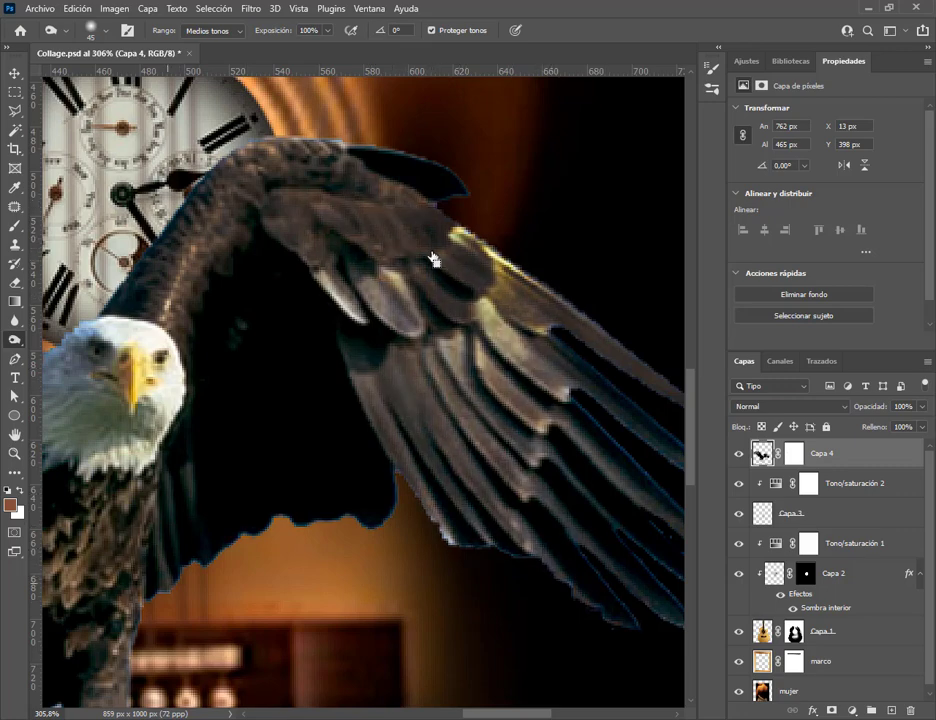
Switch to the Eraser on Capa 4's layer mask and set its brush size to 10 px
left_click(16, 231)
key("e")
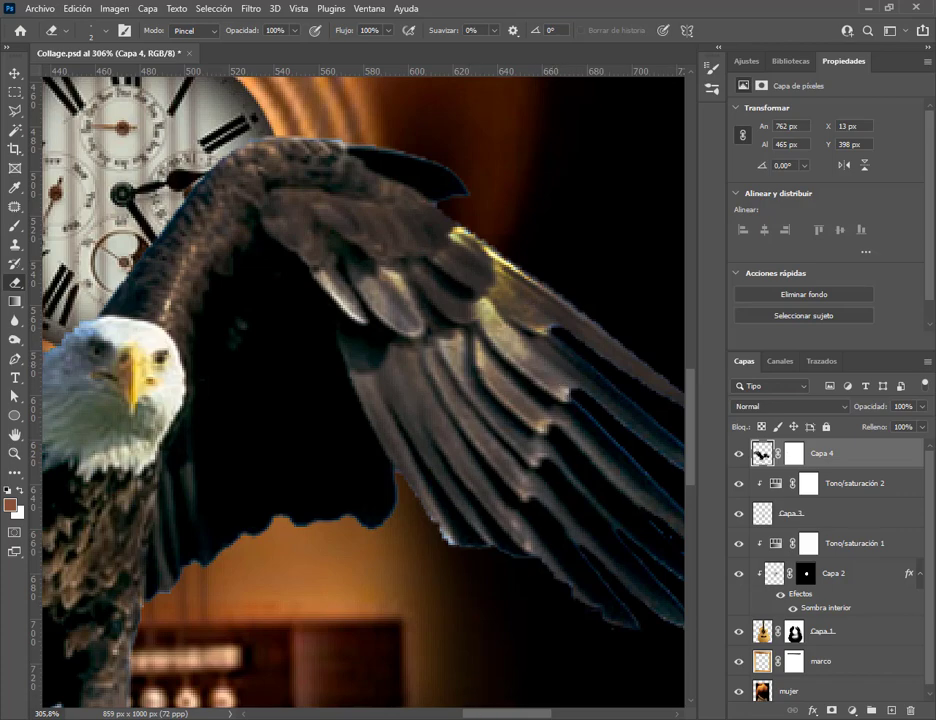
scroll(498, 717, "right", 3)
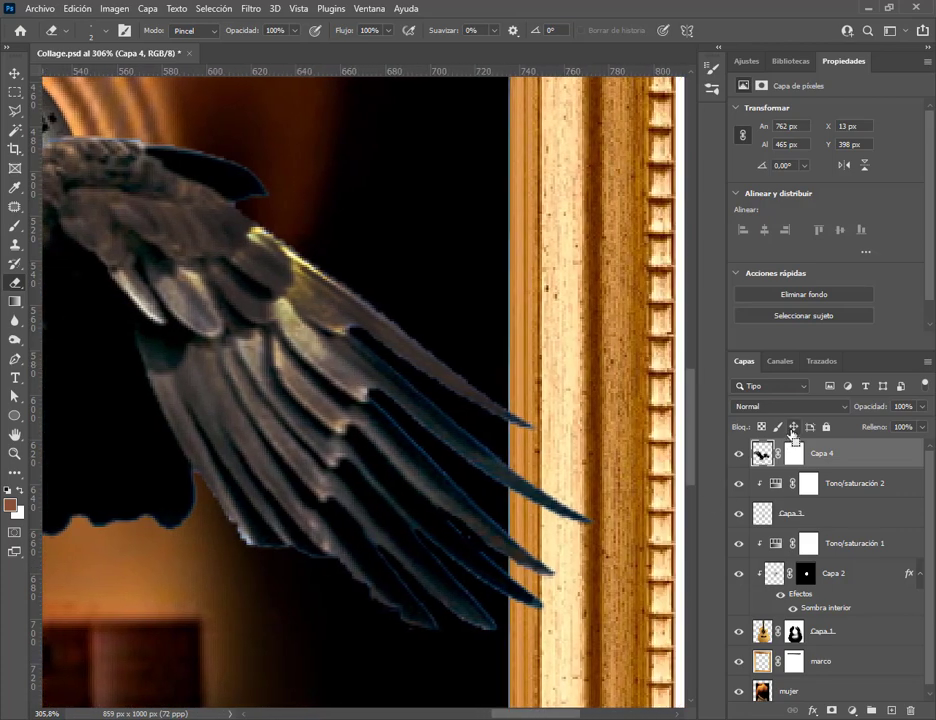
left_click(792, 456)
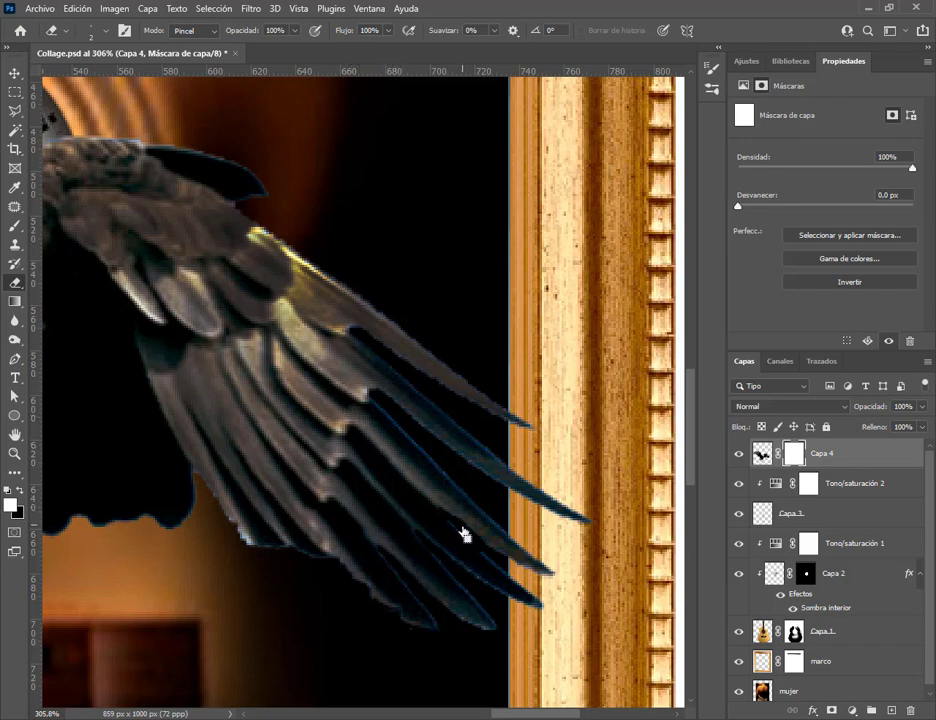
left_click(104, 34)
left_click_drag(83, 78, 87, 78)
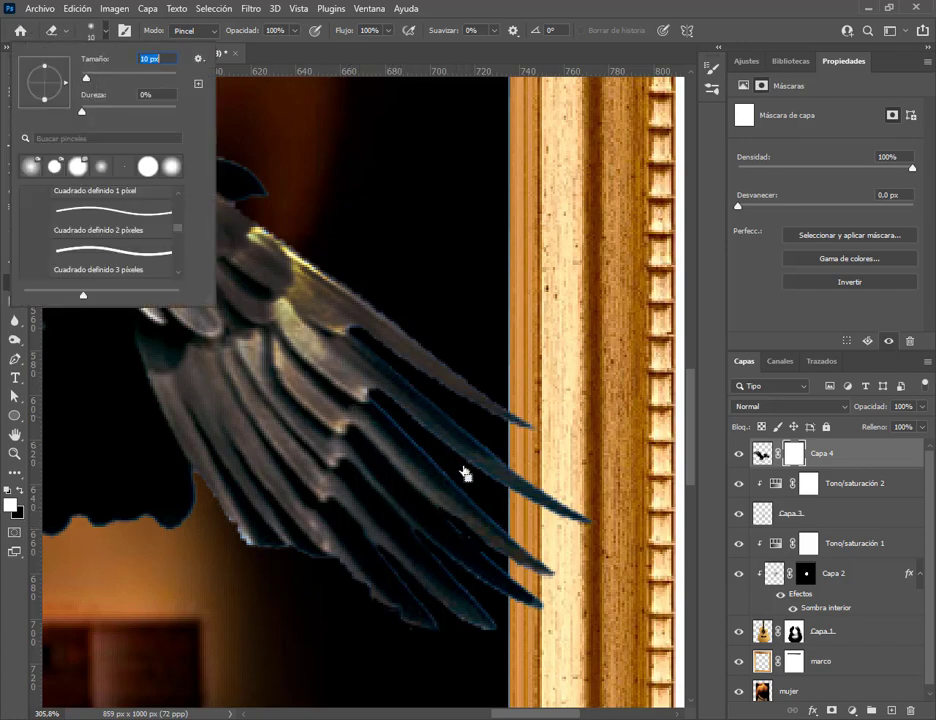
key("Return")
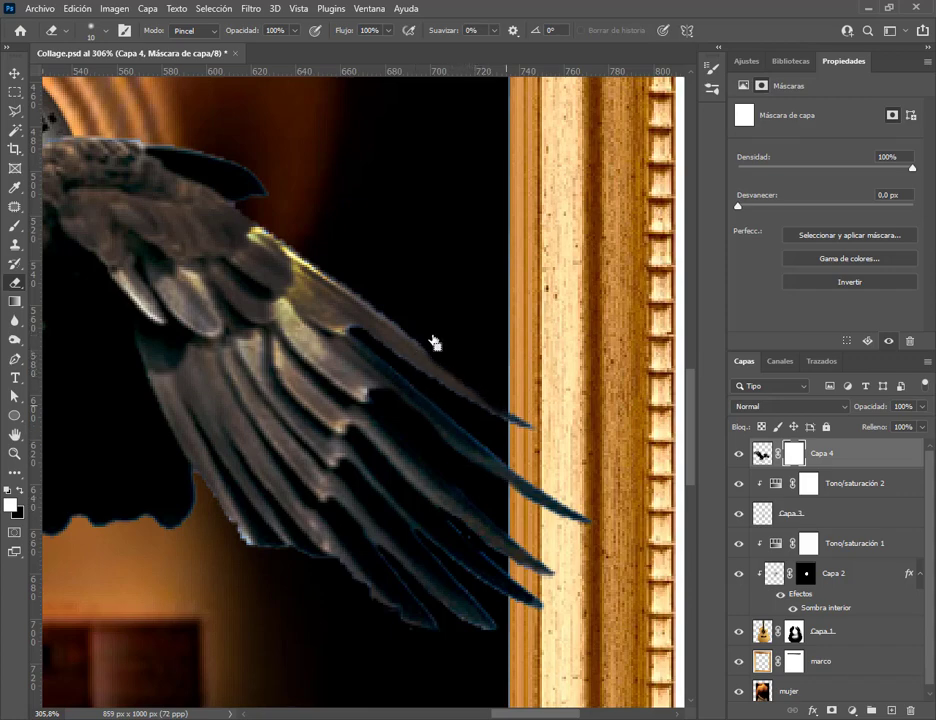
Try to erase the tip of the right wing's uppermost long feather on the mask, and undo the stroke
left_click(528, 431)
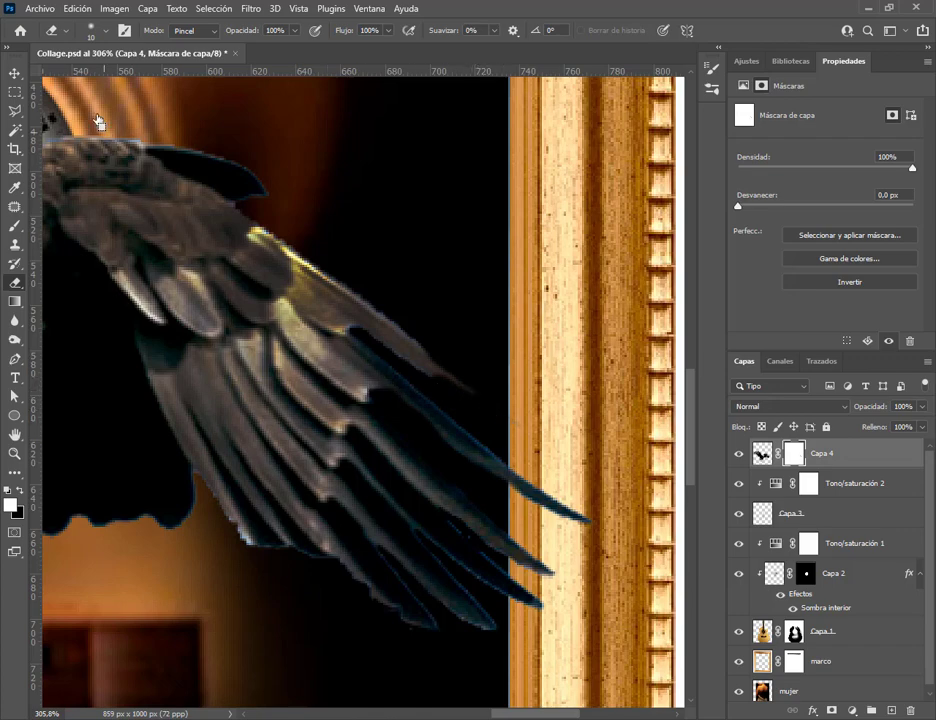
left_click(77, 8)
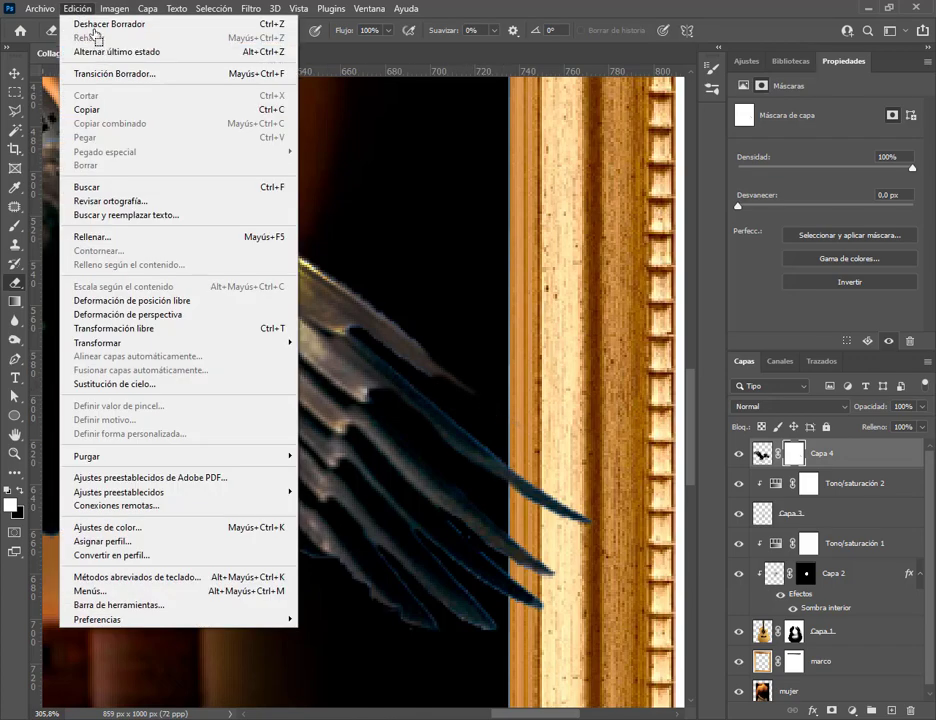
left_click(98, 23)
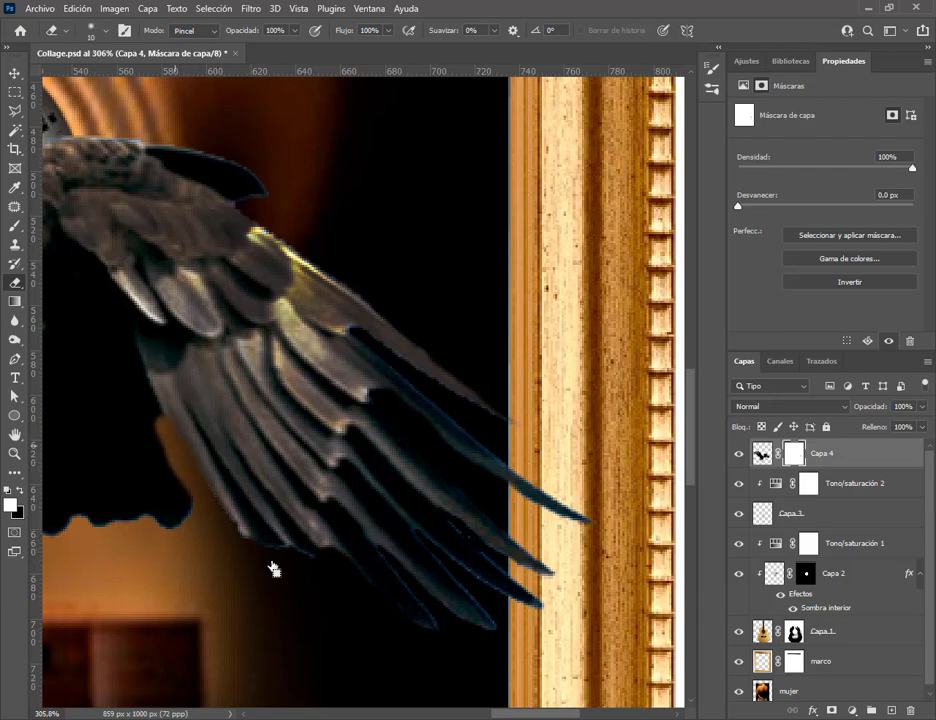
Erase the fringe along the right wing's inner and lower feather edges on the mask, and save the document
left_click_drag(148, 409, 260, 530)
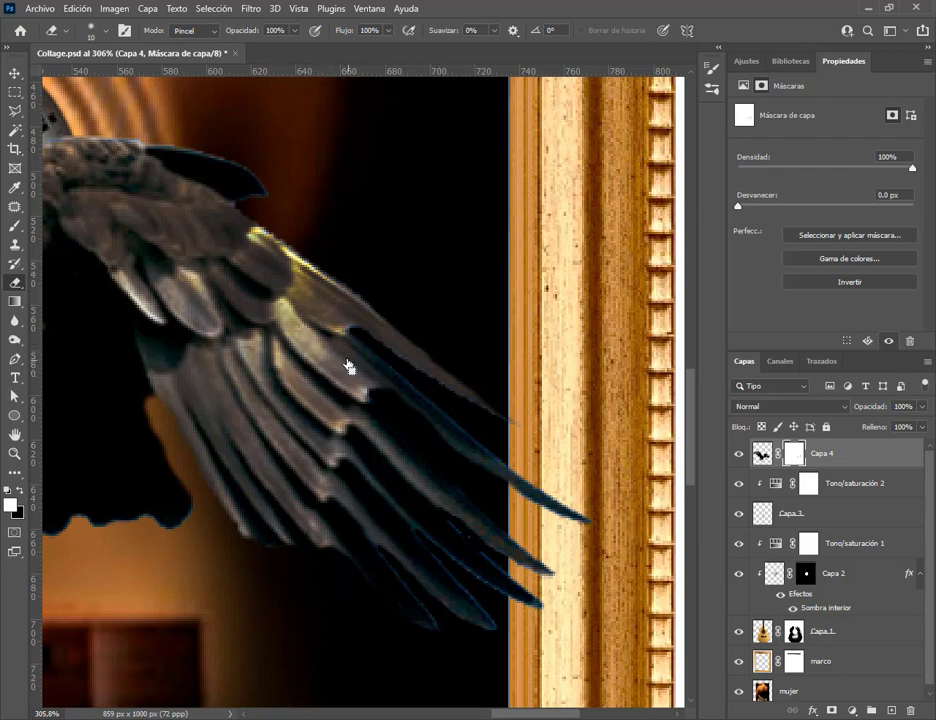
scroll(501, 349, "left", 10)
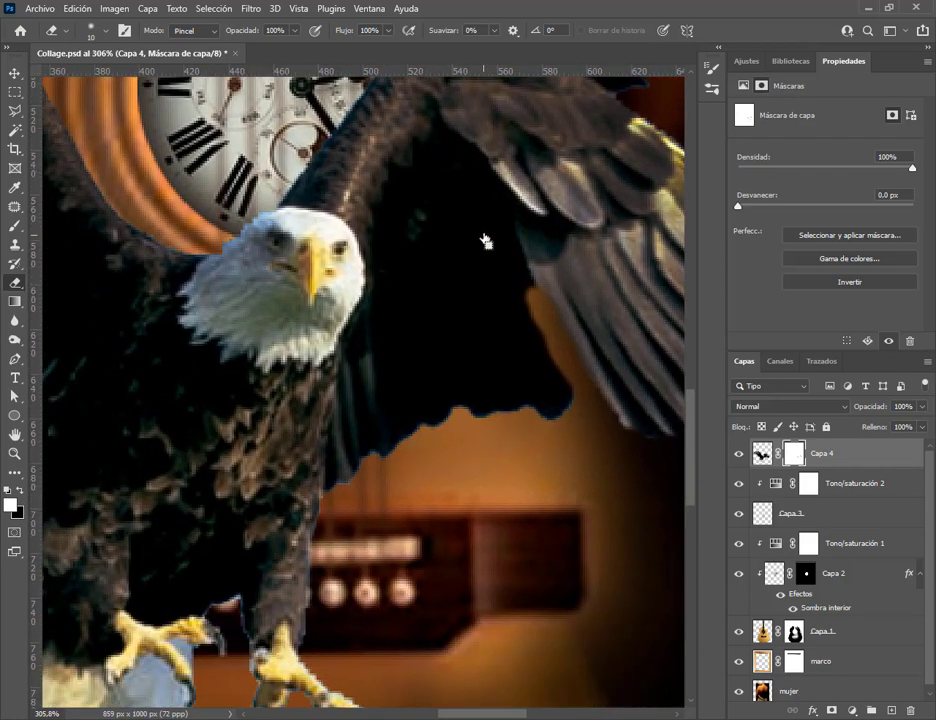
scroll(485, 240, "down", 3)
scroll(305, 265, "left", 5)
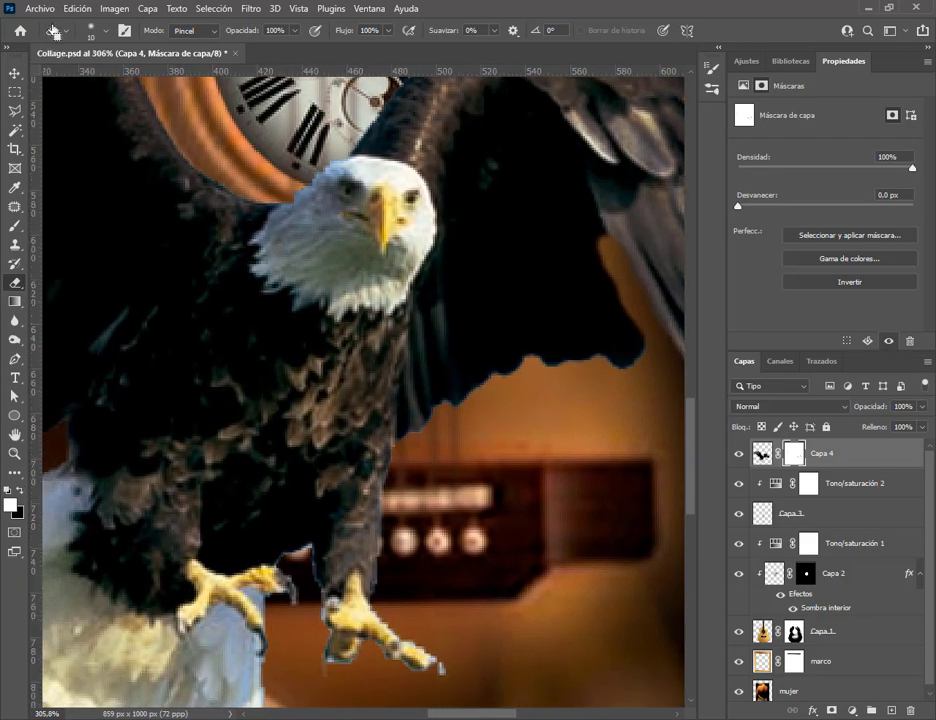
left_click(40, 8)
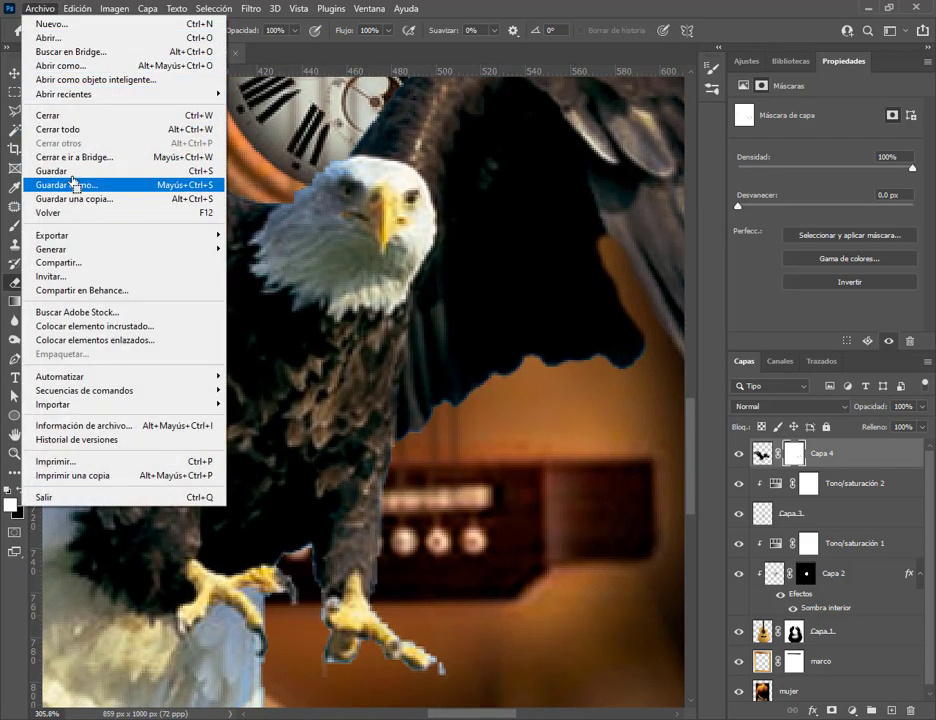
left_click(70, 172)
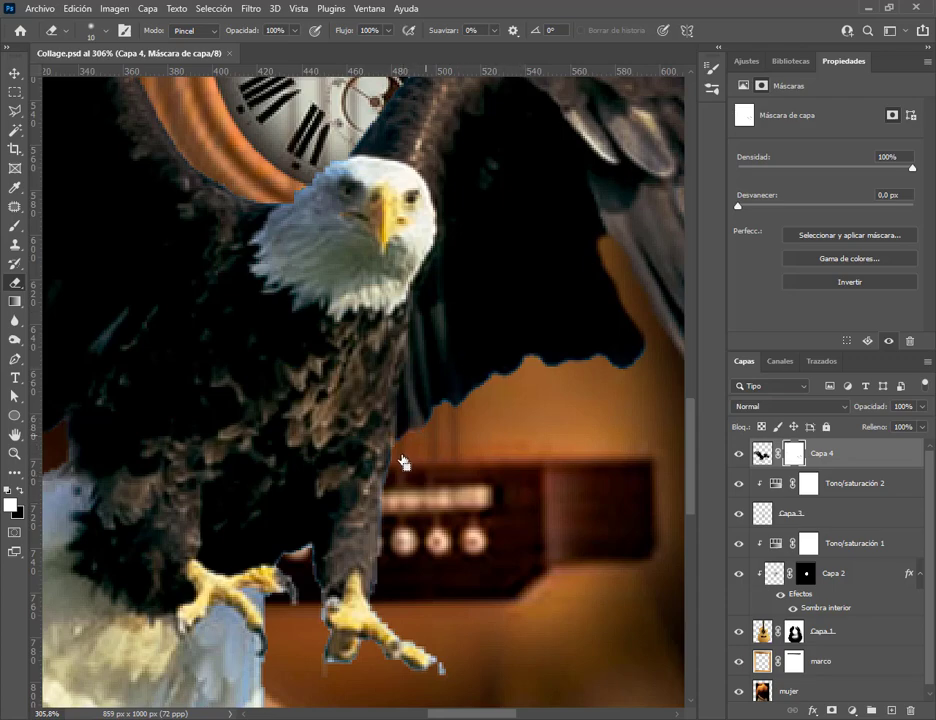
Erase the leftover fringes around the eagle's right foot and talons on the mask, and undo the last eraser stroke
left_click_drag(402, 462, 455, 428)
left_click_drag(304, 578, 304, 651)
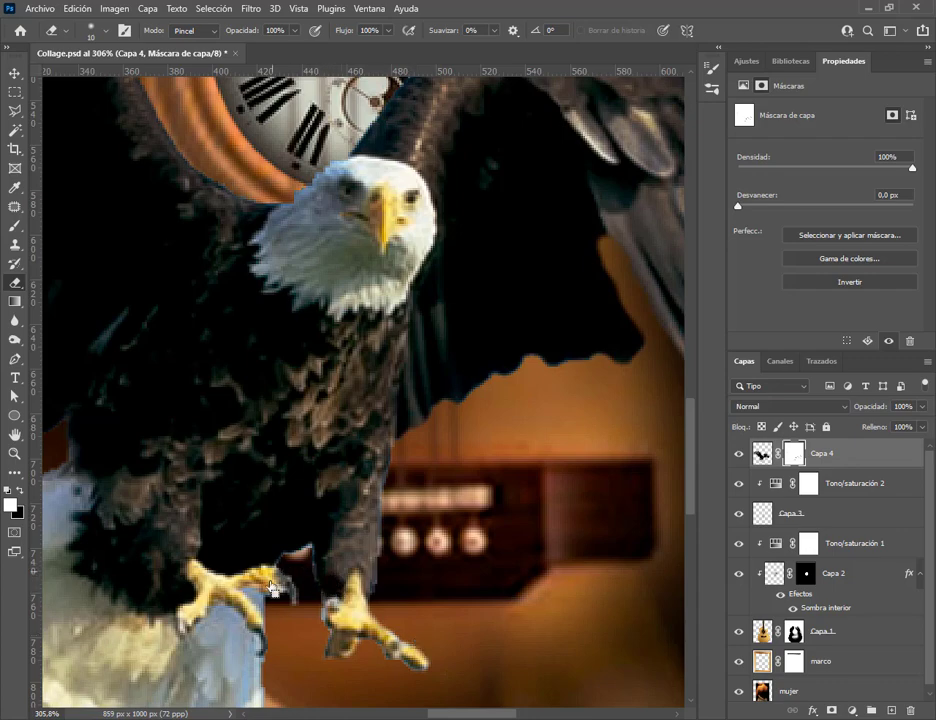
left_click(82, 10)
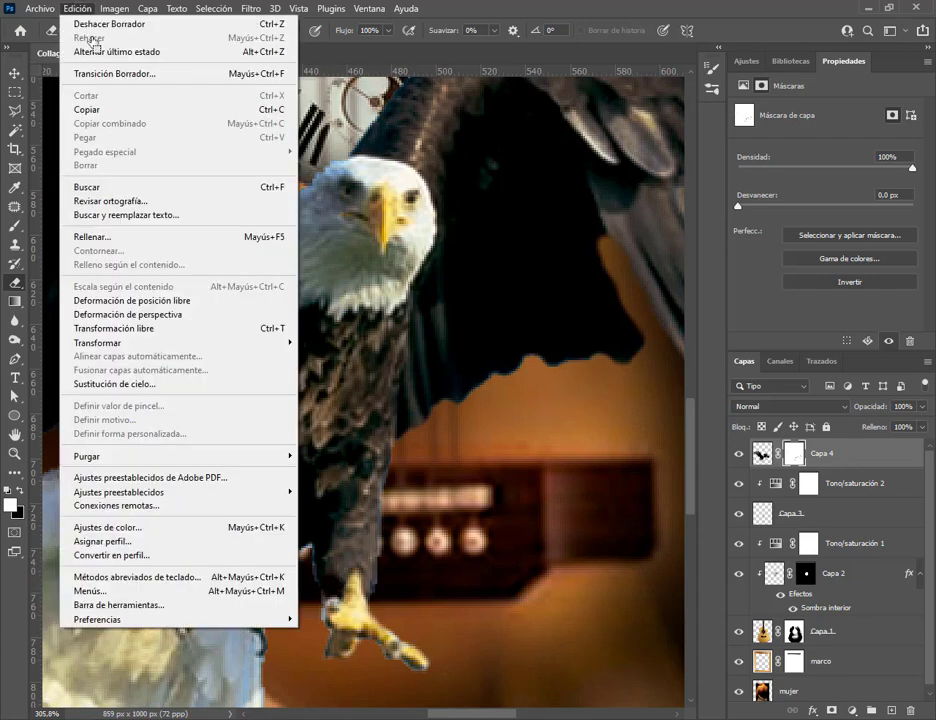
left_click(70, 23)
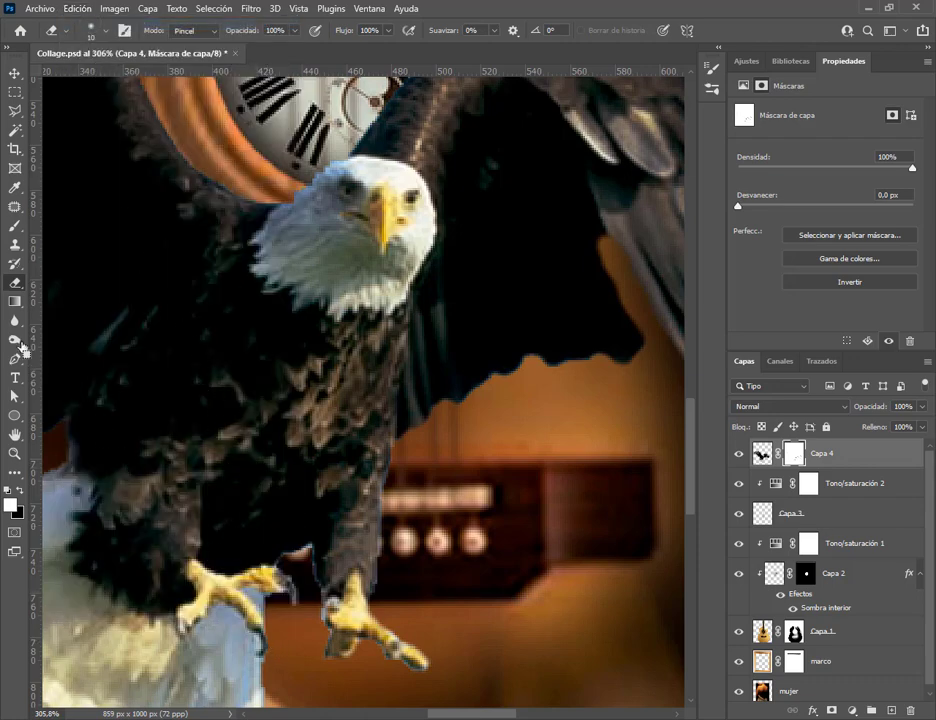
Return to the Burn tool on Capa 4's image, try darkening the eagle's feet at 45 px, and undo the strokes
key("o")
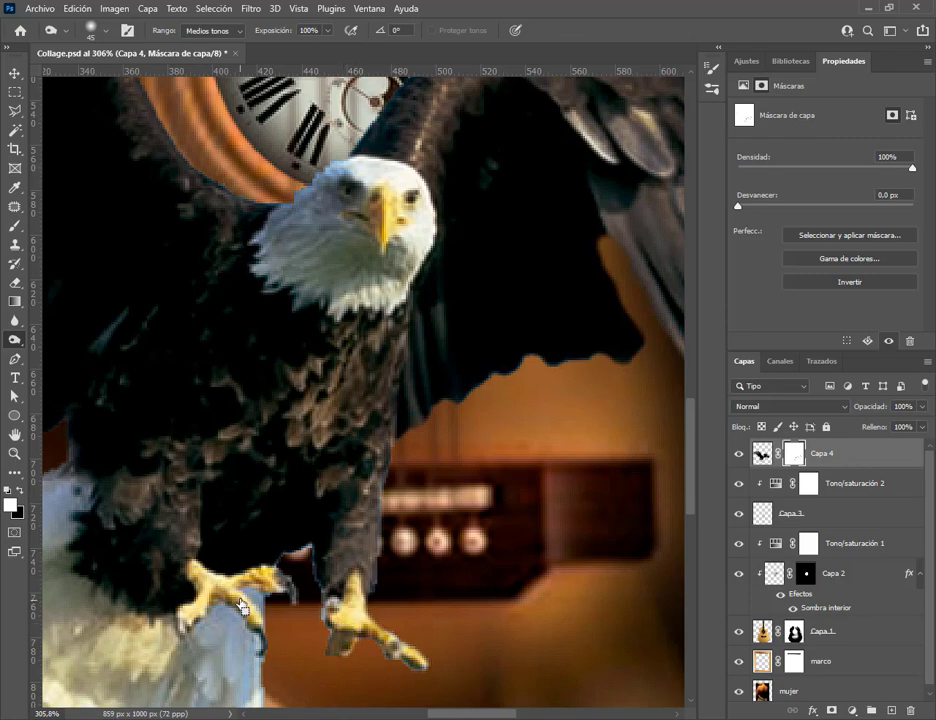
left_click(760, 455)
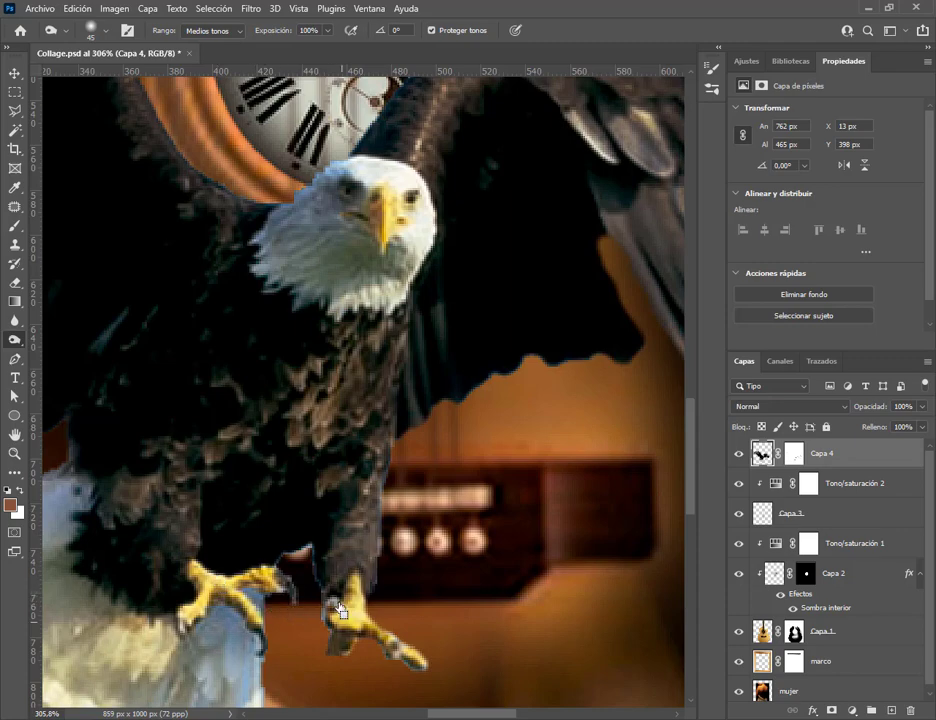
left_click(75, 10)
left_click(83, 52)
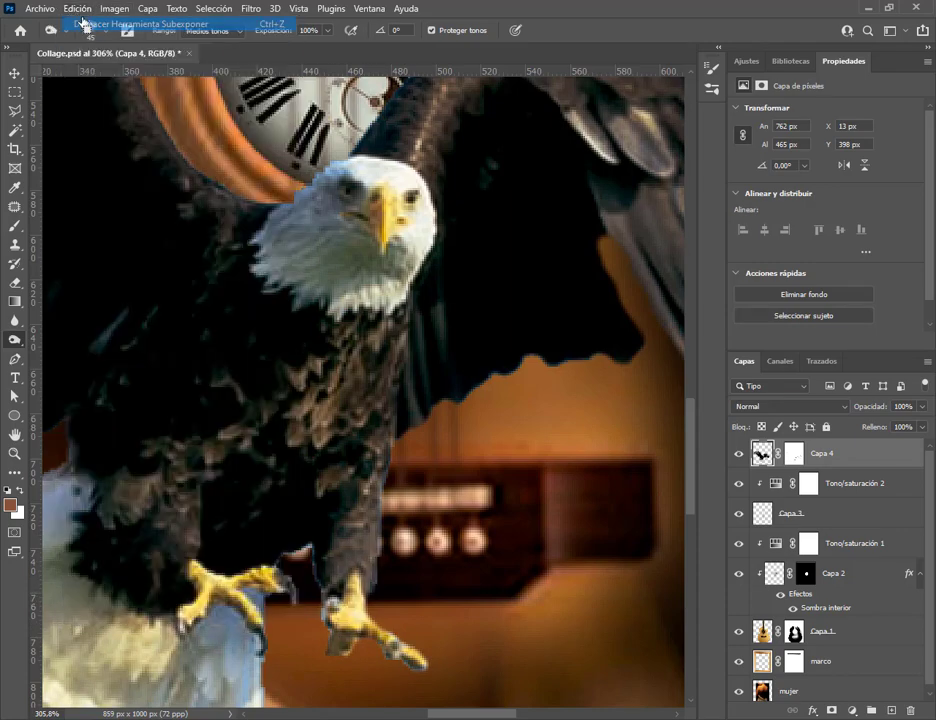
left_click(78, 9)
left_click(85, 24)
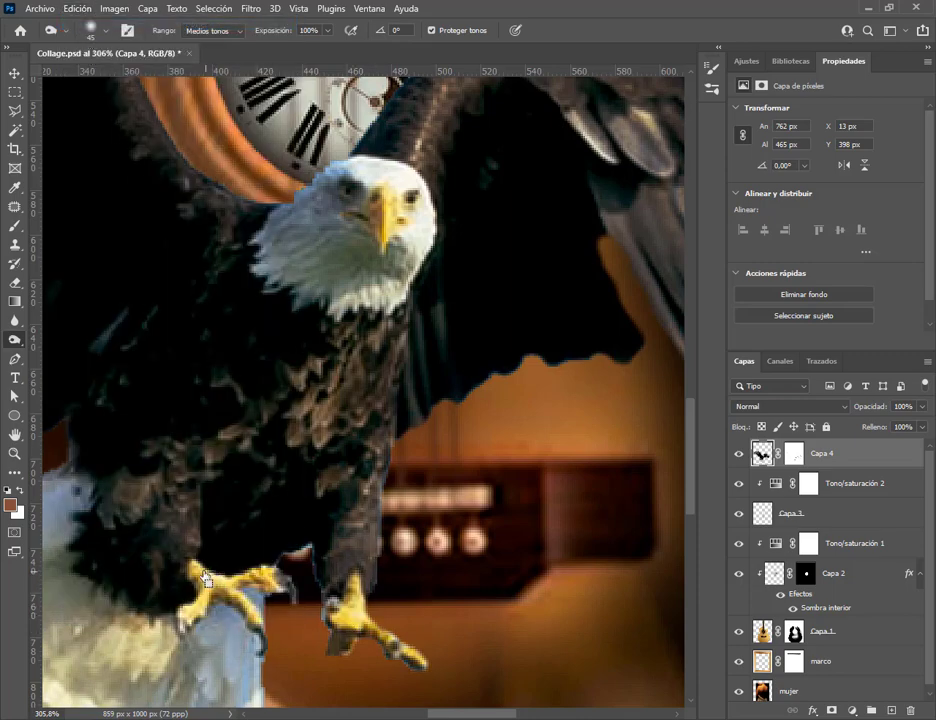
Reduce the Burn brush to 21 px, darken the eagle's yellow feet, and save the document
left_click(90, 27)
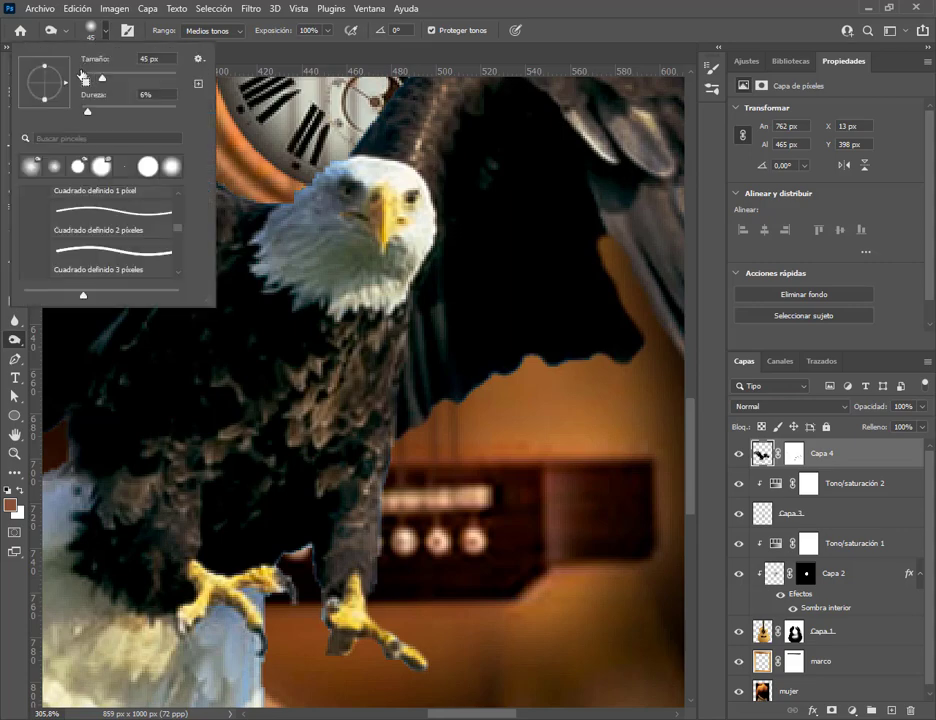
left_click_drag(93, 80, 87, 80)
left_click(157, 436)
mouse_move(215, 597)
left_mouse_down()
mouse_move(205, 598)
mouse_move(244, 603)
mouse_move(258, 625)
mouse_move(232, 585)
left_mouse_up()
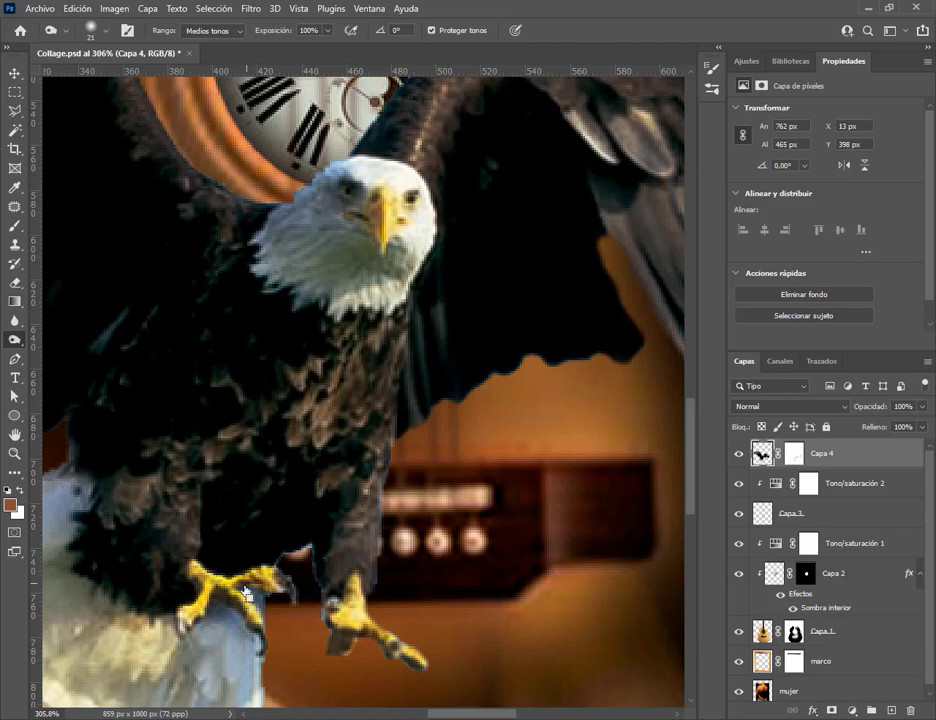
left_click(15, 73)
left_click(42, 9)
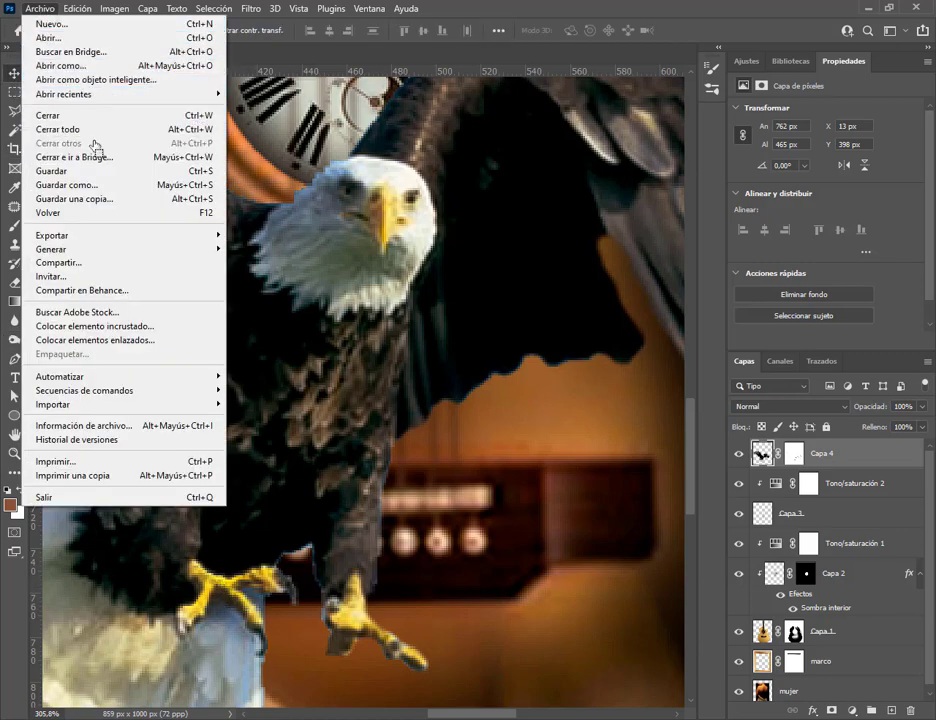
left_click(95, 172)
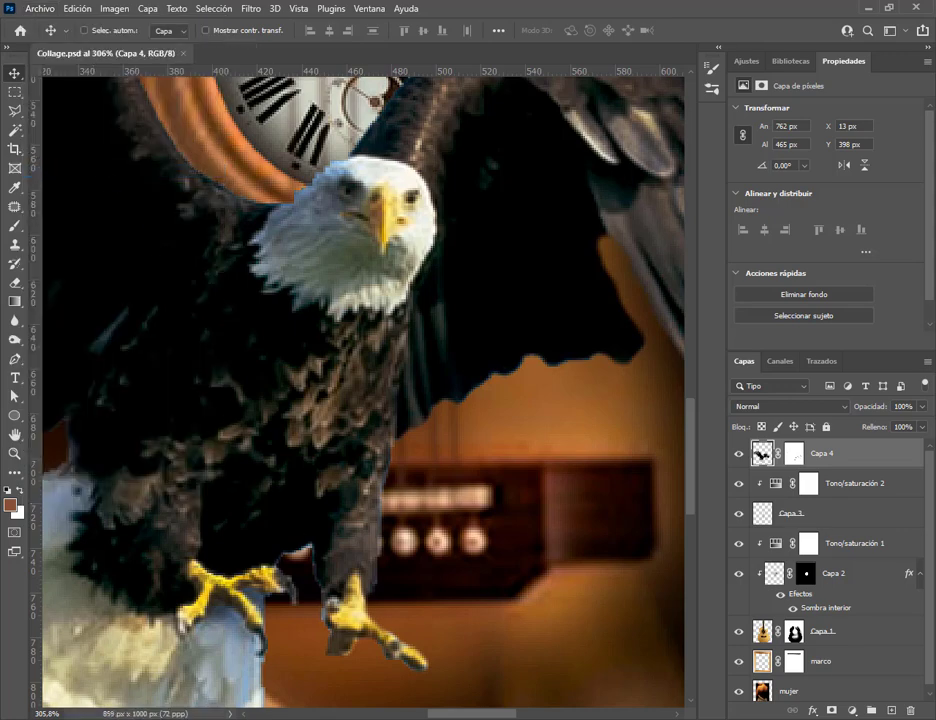
left_click(138, 670)
left_click(795, 454)
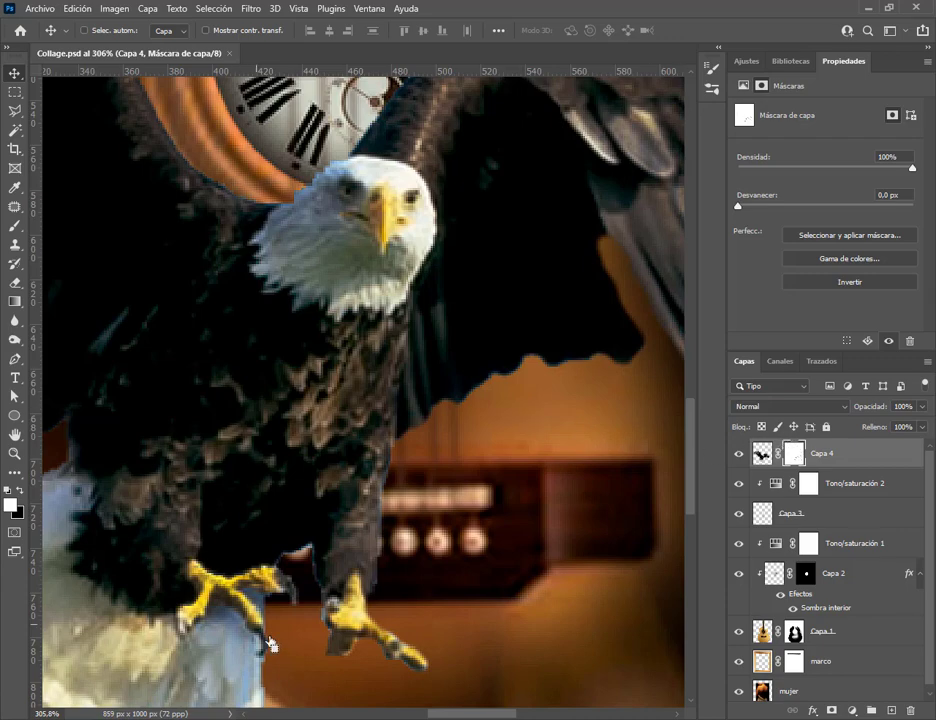
key("e")
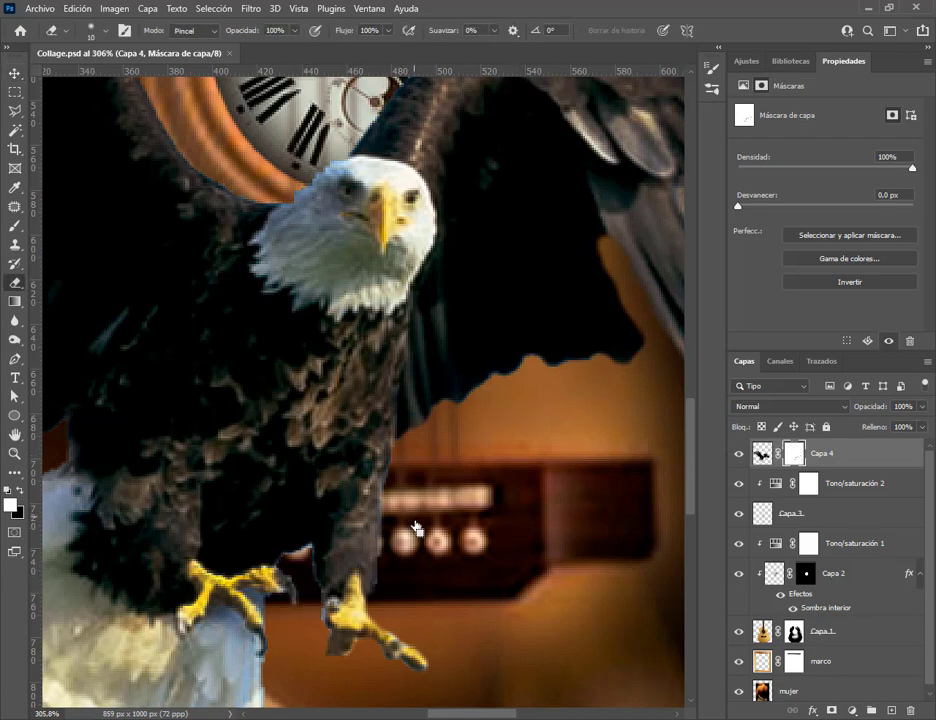
Darken the blue fringes around the eagle's legs and talons on Capa 4's image with the 21 px Burn brush
left_click(764, 455)
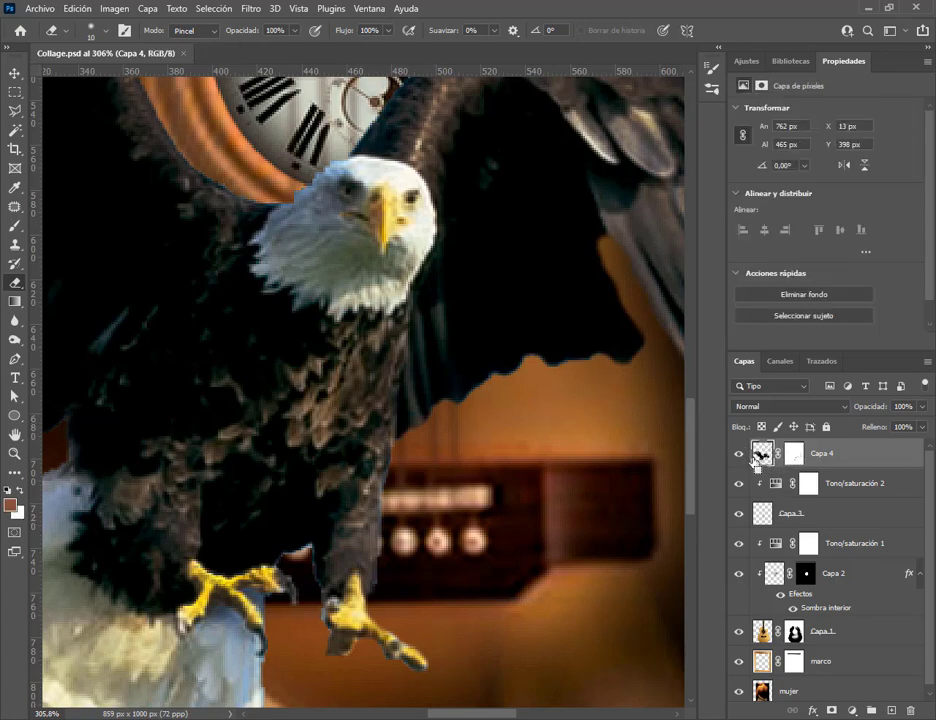
key("ctrl+shift")
left_click(16, 341)
left_click_drag(307, 578, 307, 566)
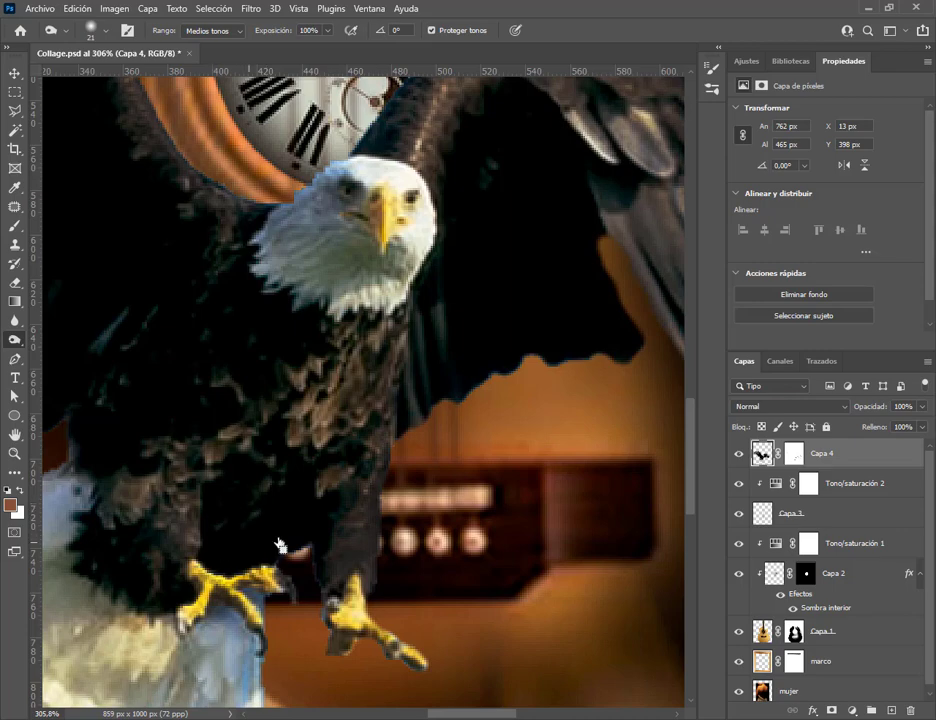
Switch from Burn to the Sponge tool in Desaturate mode for the blue-fringed feathers of the wing overlapping the frame's inner edge
scroll(458, 436, "up", 5)
scroll(458, 436, "right", 5)
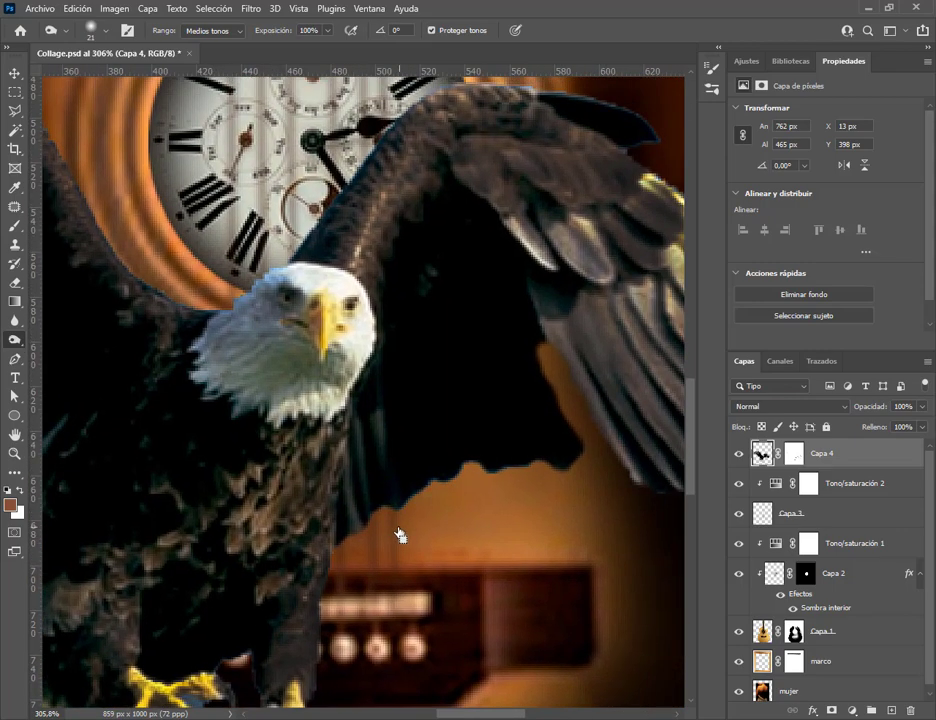
scroll(347, 525, "down", 5)
scroll(347, 525, "right", 5)
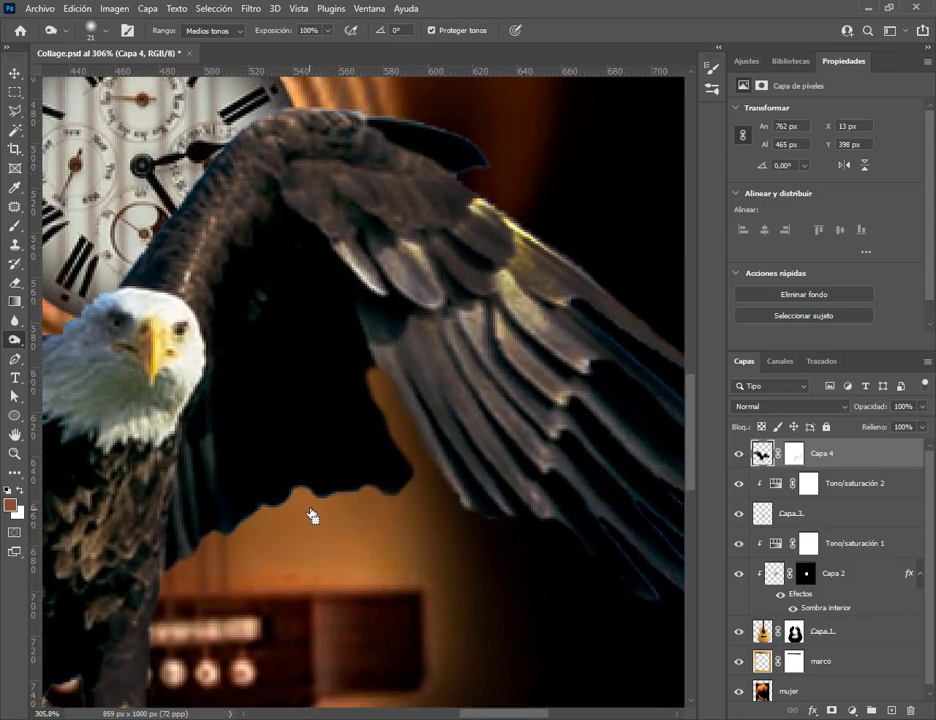
scroll(278, 468, "right", 4)
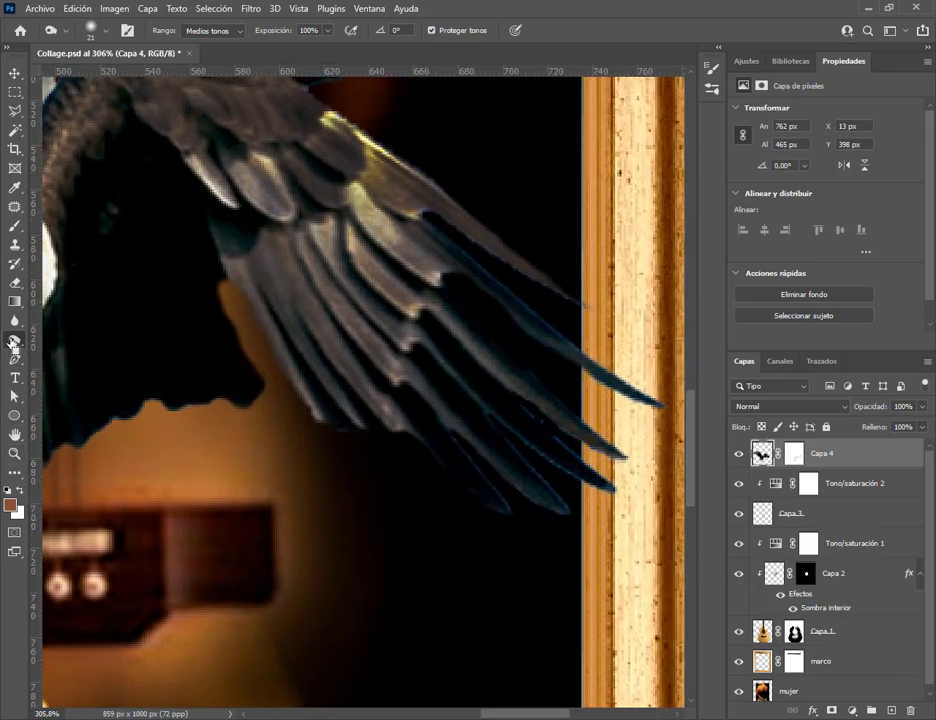
right_click(13, 342)
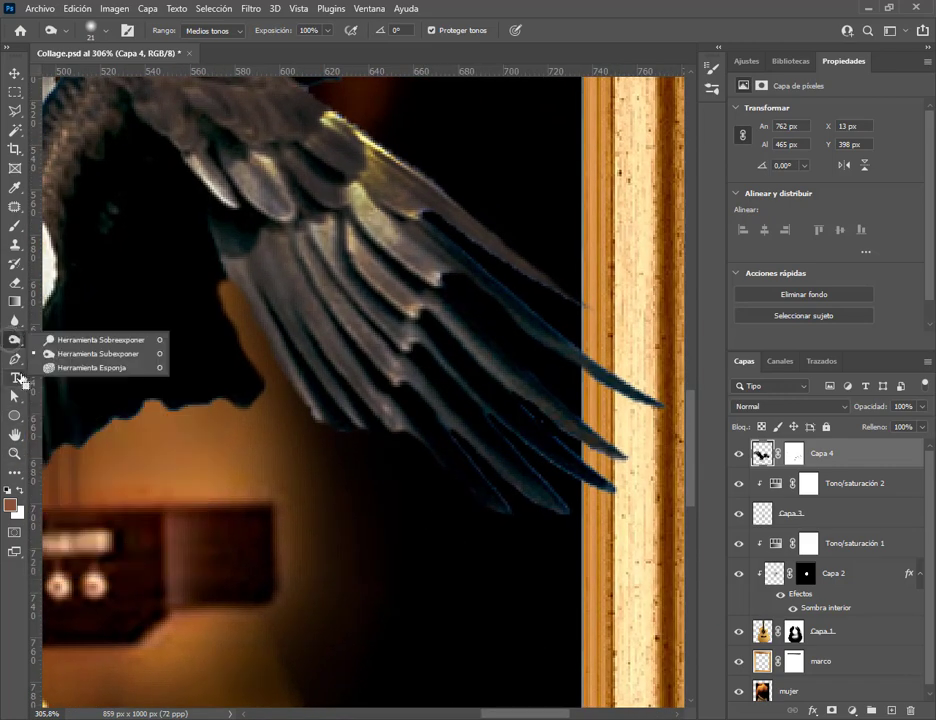
left_click(84, 368)
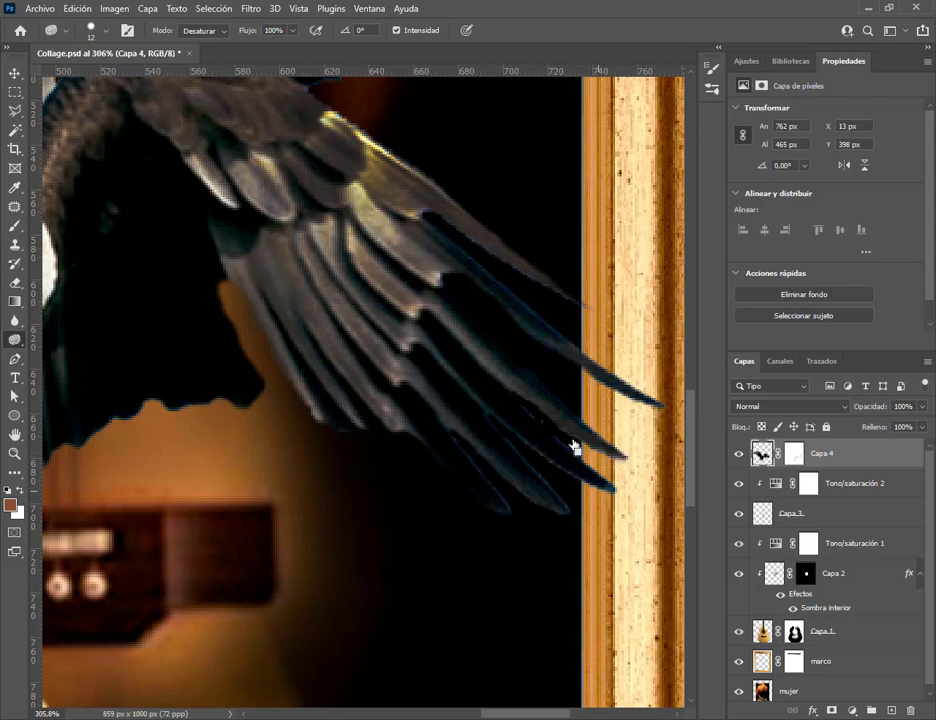
Check the eagle's body and tail, and save the collage document
left_click_drag(495, 713, 411, 714)
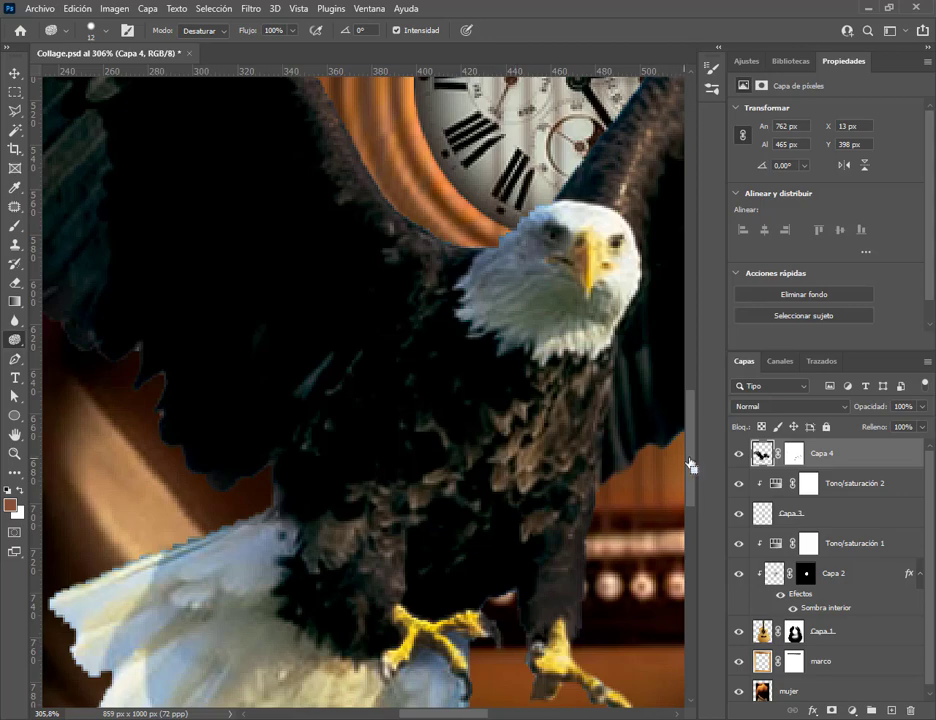
left_click_drag(689, 470, 704, 502)
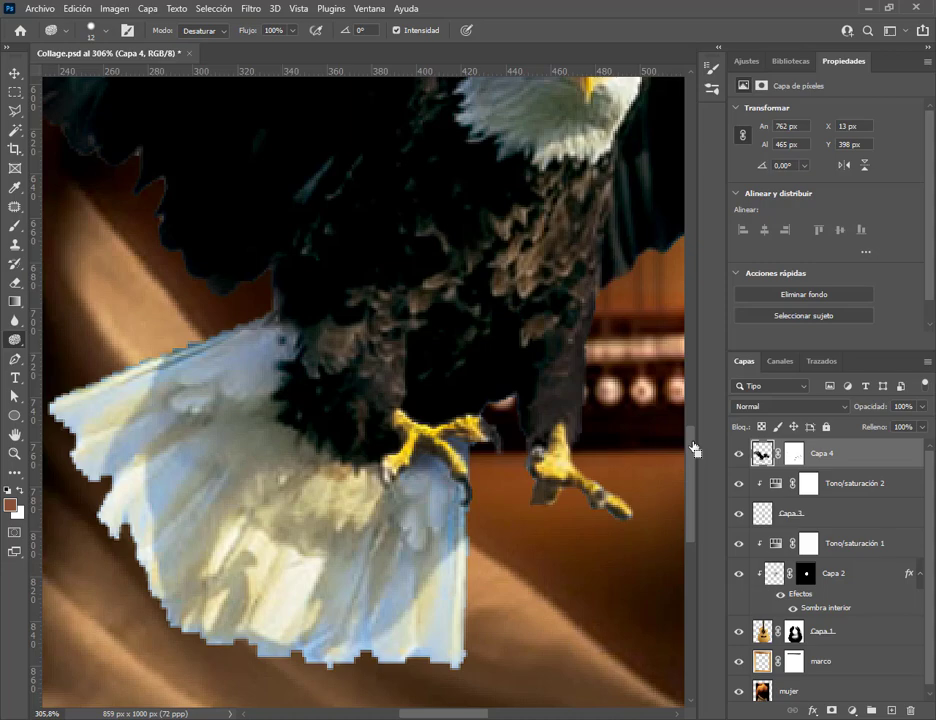
left_click(40, 8)
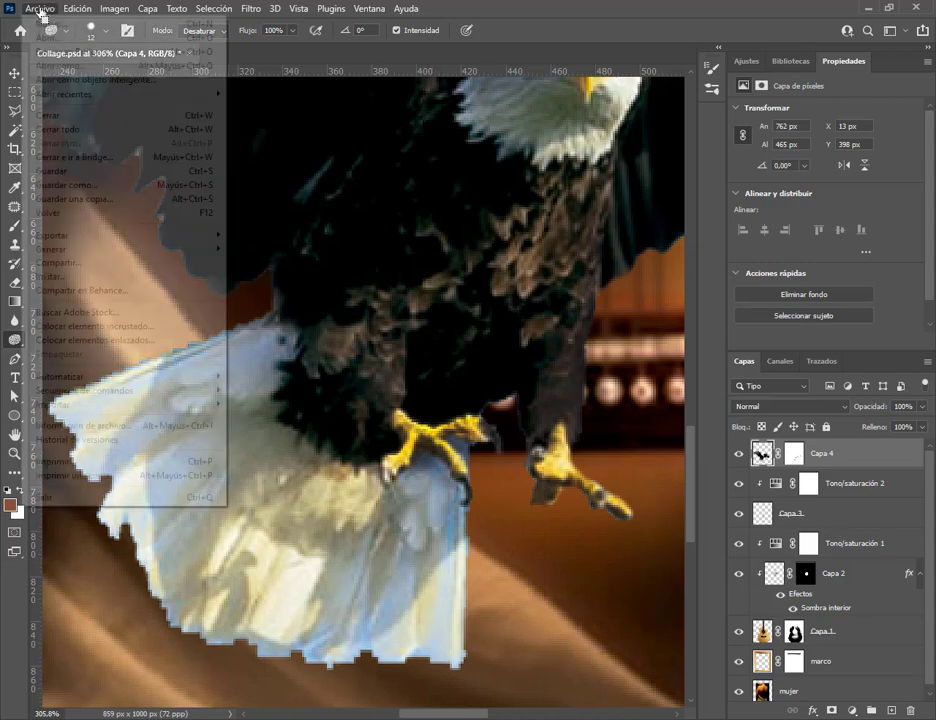
left_click(58, 172)
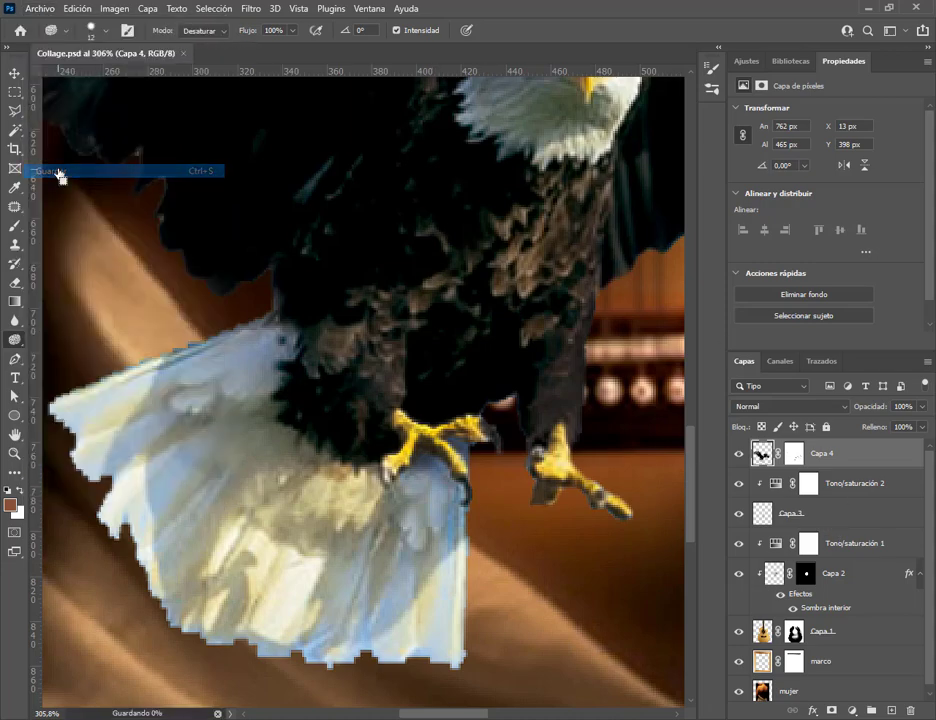
scroll(420, 407, "down", 5)
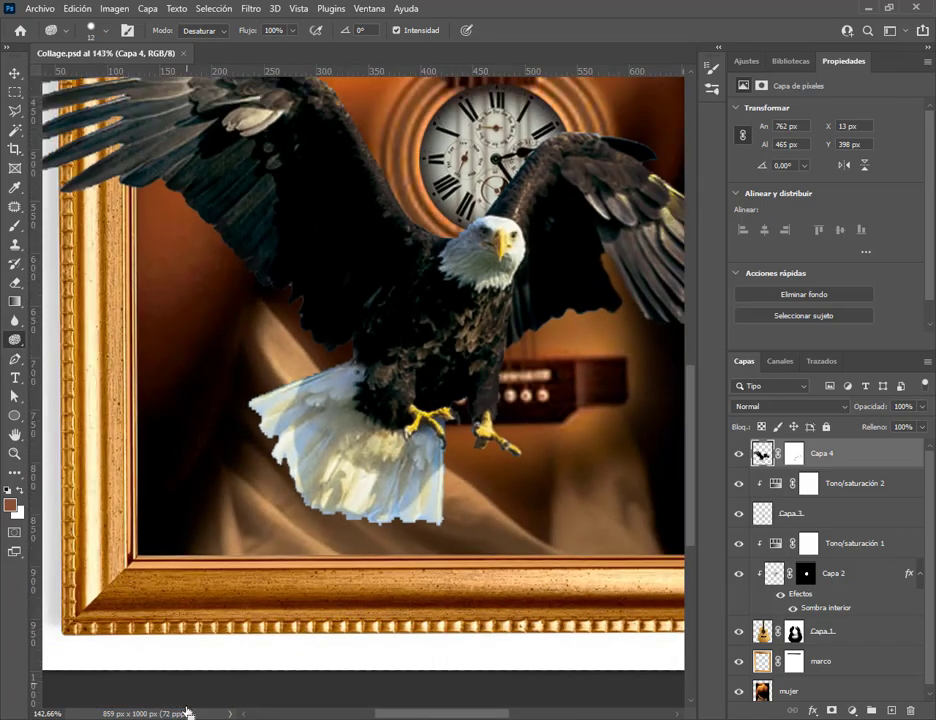
Switch to the Collage folder in File Explorer and view the reference image Collage.jpg
left_click(878, 7)
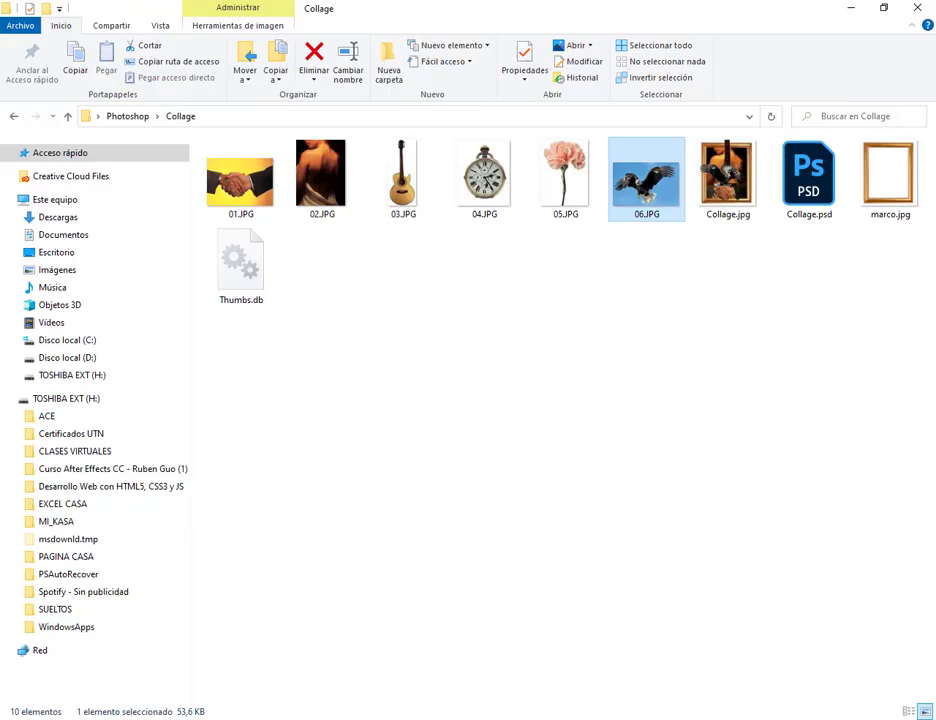
left_click(568, 185)
double_click(728, 175)
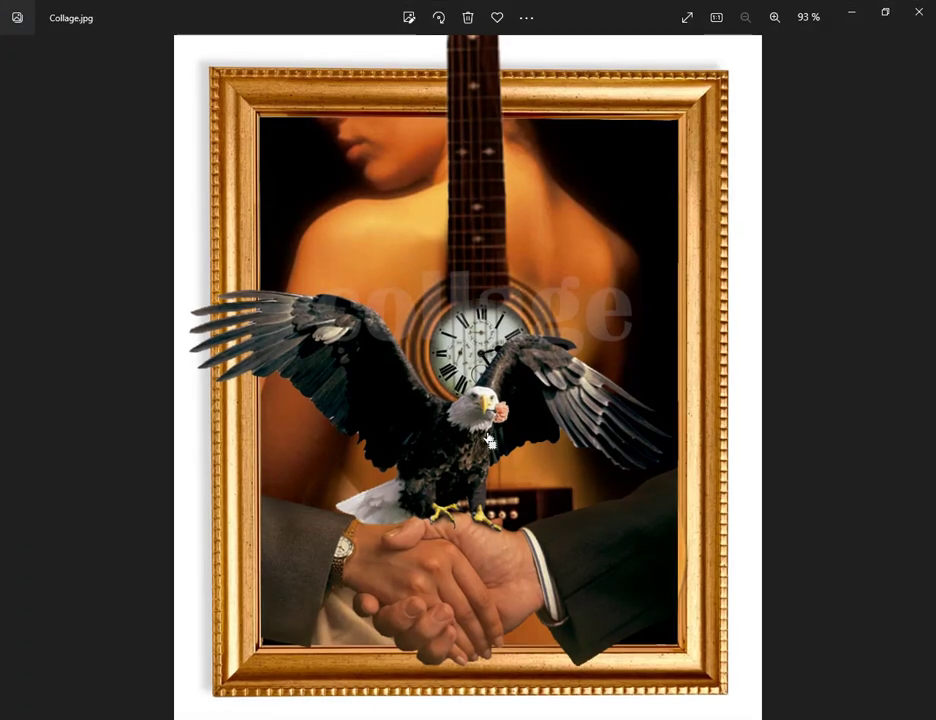
left_click(851, 12)
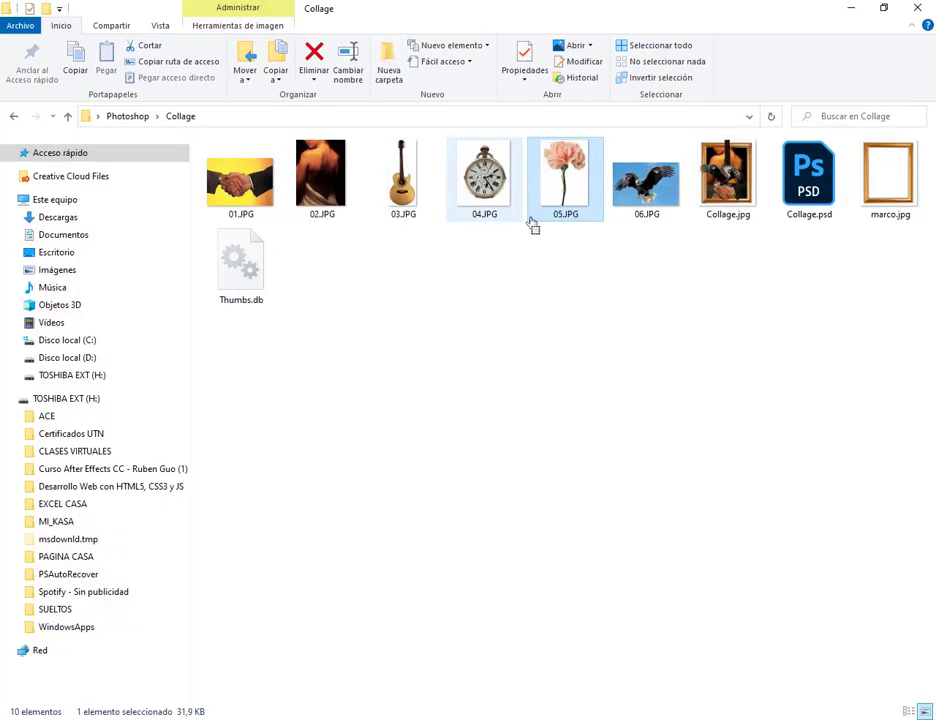
Open 05.JPG from the Collage folder in Photoshop and unlock its background layer
left_click_drag(540, 212, 500, 343)
left_click(589, 316)
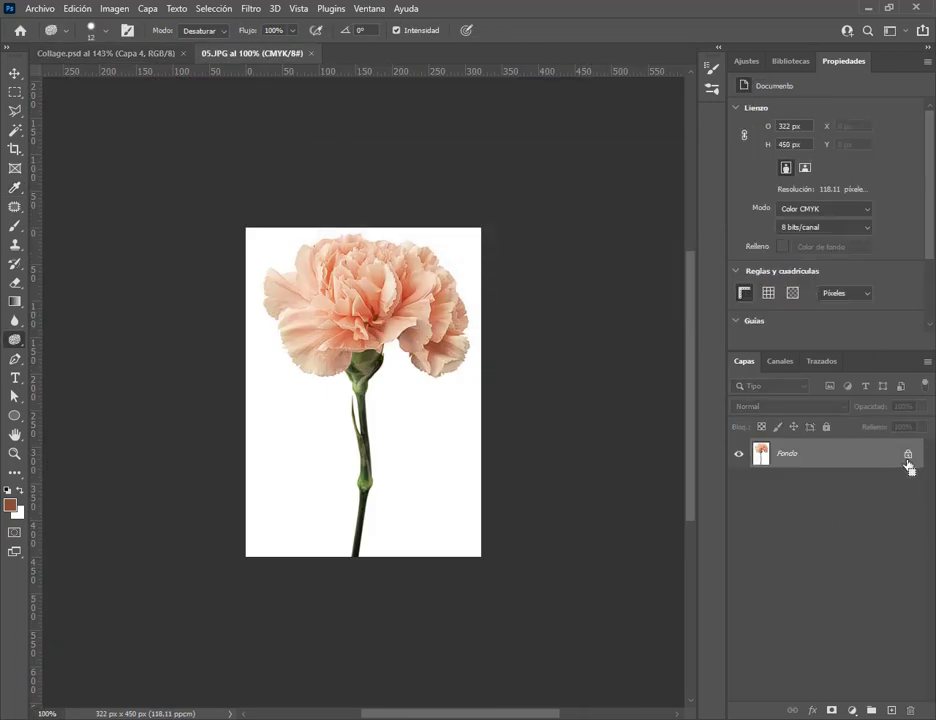
left_click(908, 454)
Delete the white background around the carnation with the Magic Wand and clear the selection
left_click(15, 130)
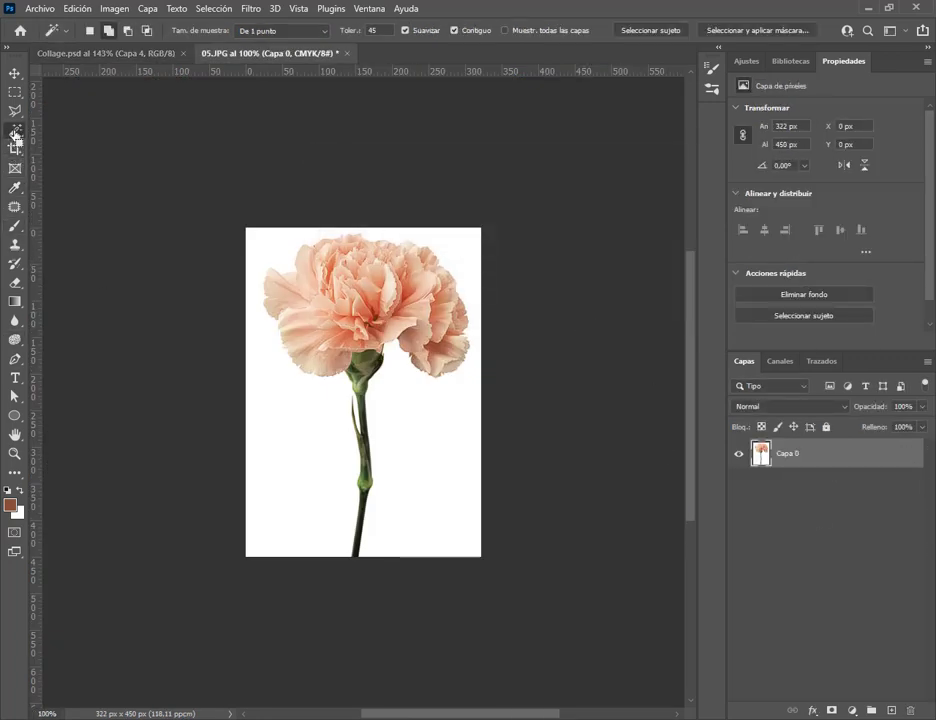
left_click(449, 459)
key("Delete")
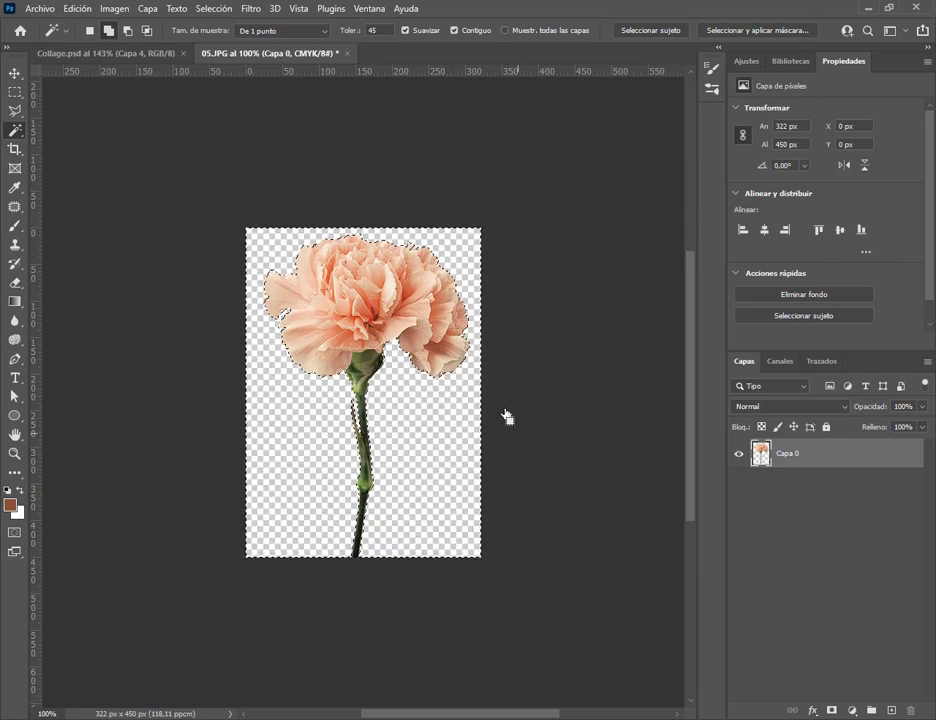
left_click(15, 73)
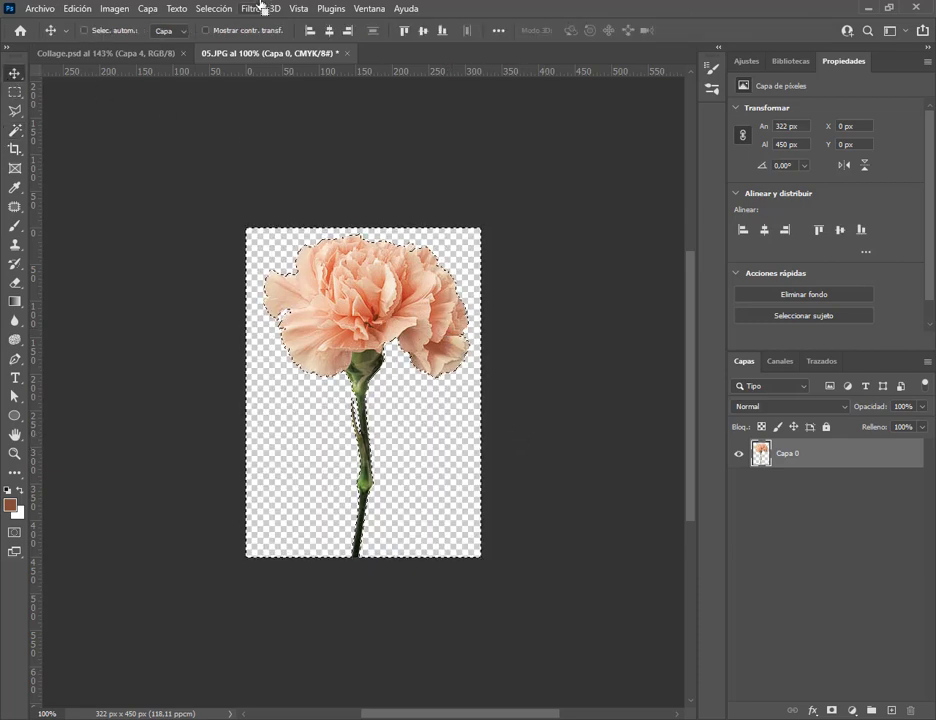
left_click(214, 8)
left_click(225, 41)
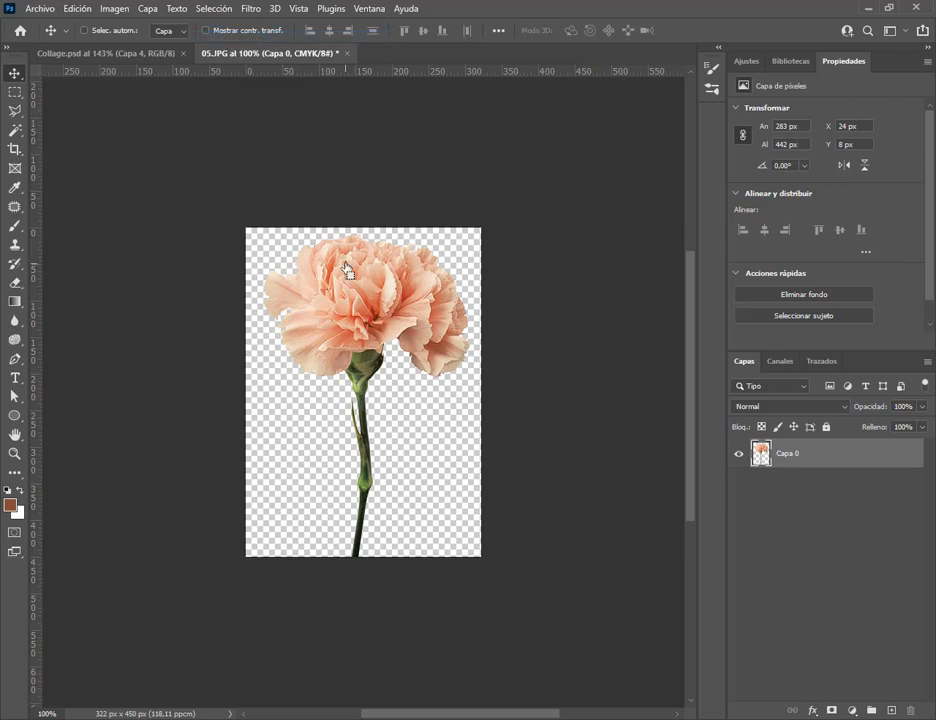
Copy the cut-out carnation into Collage.psd as the uppermost layer and place it over the eagle's body
left_click_drag(374, 274, 361, 315)
key("alt+Tab")
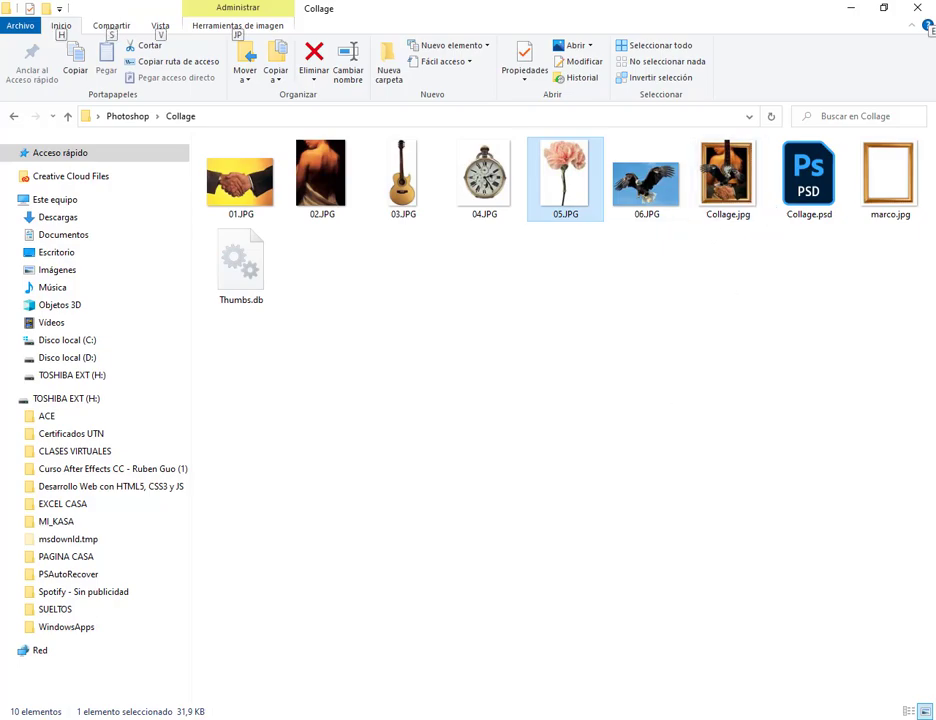
key("alt+Tab")
key("alt+Tab")
key("alt+Tab")
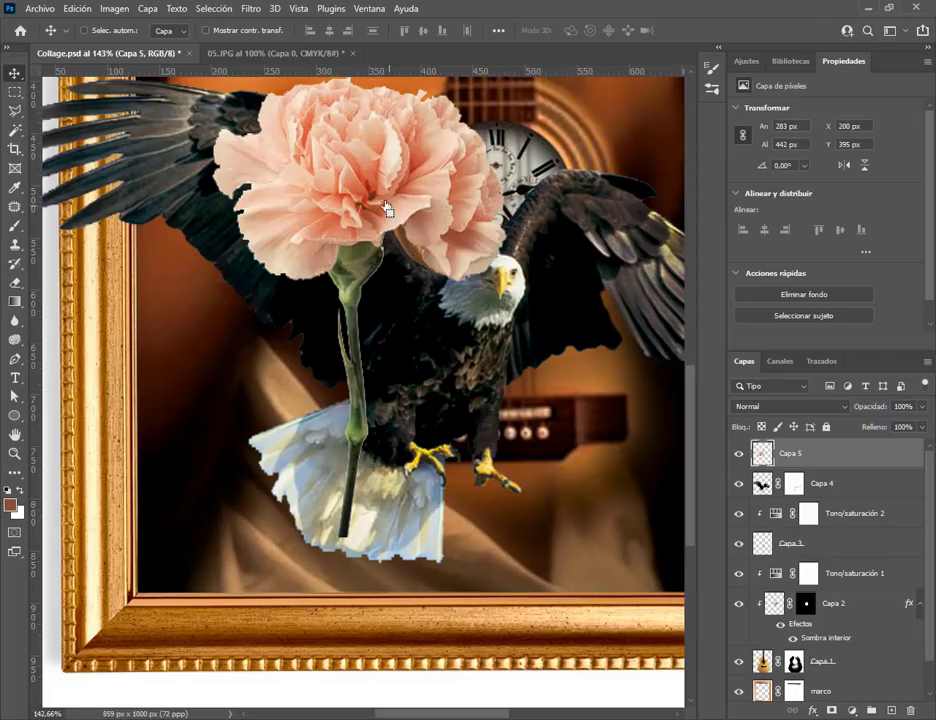
left_click_drag(388, 208, 398, 270)
Try rotating the carnation 90° clockwise, and undo the rotation
left_click(75, 9)
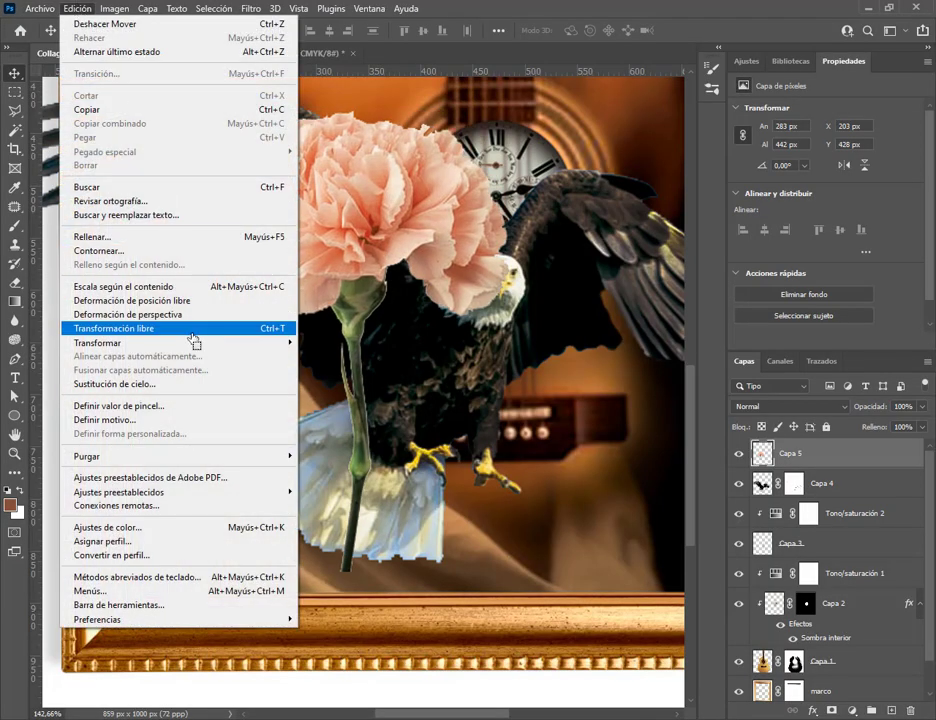
mouse_move(199, 345)
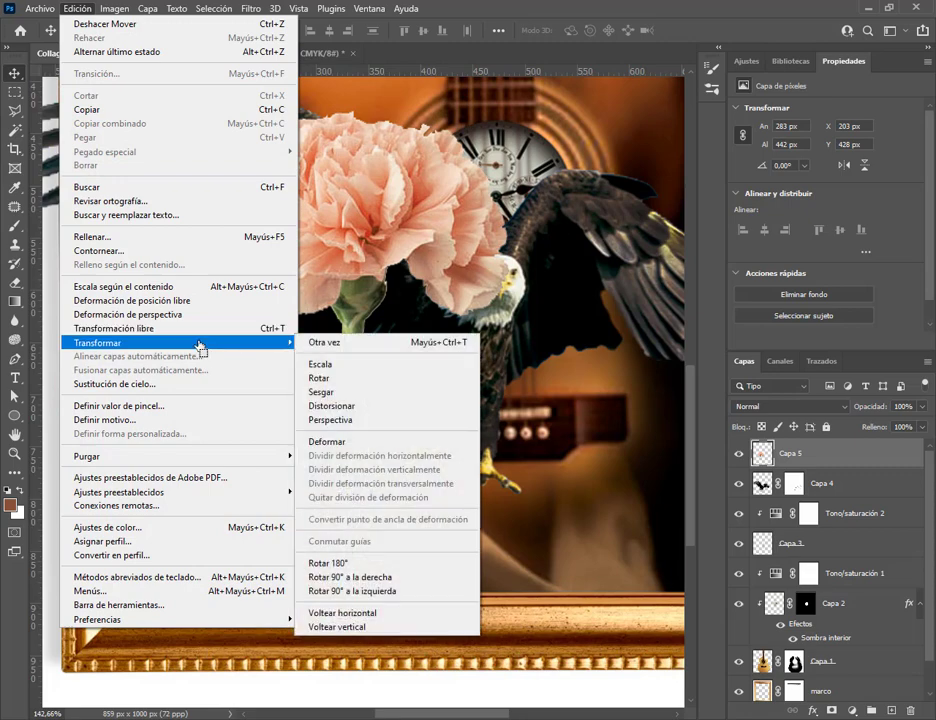
left_click(390, 578)
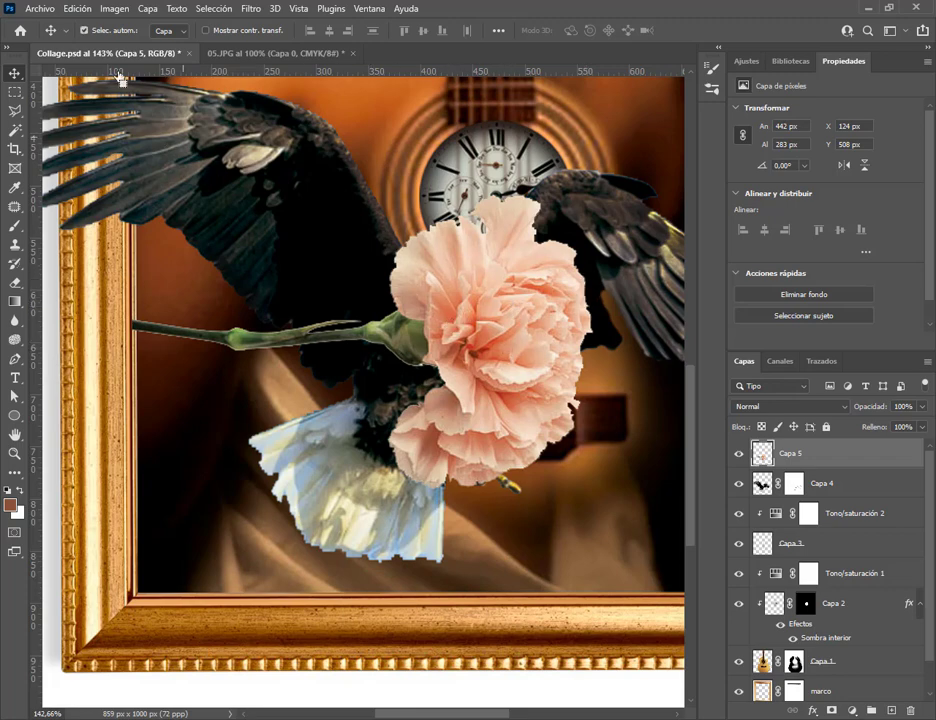
key("ctrl+z")
left_click(74, 8)
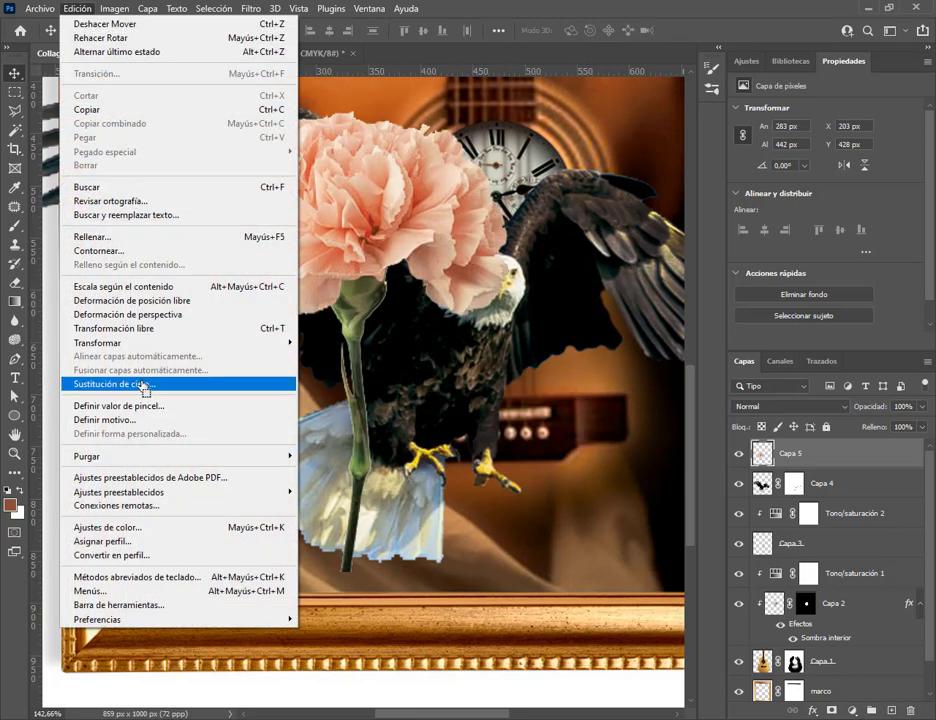
left_click(146, 328)
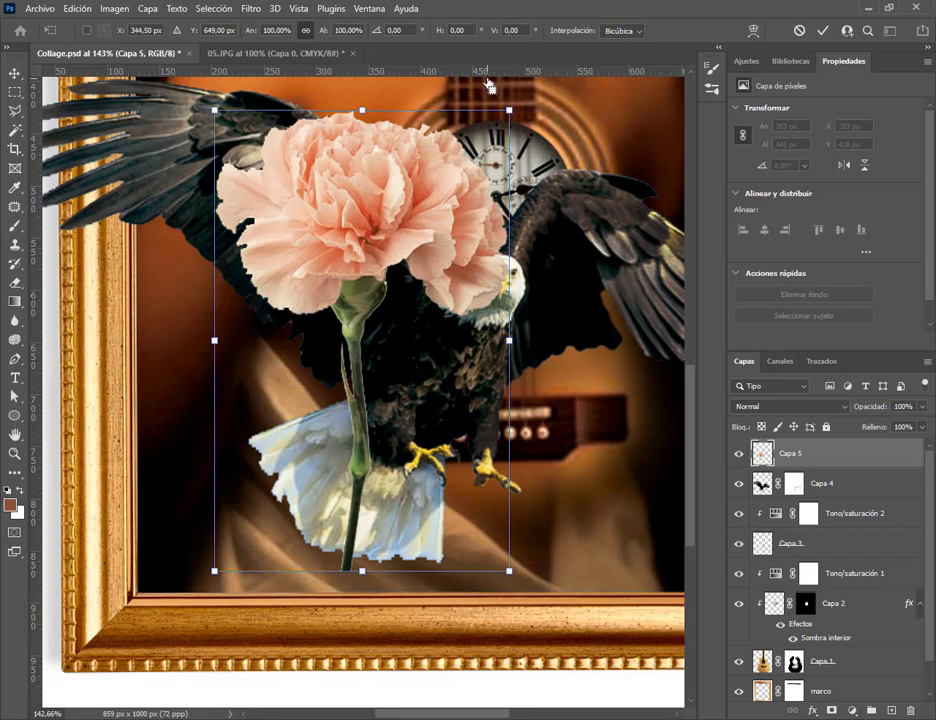
key("Return")
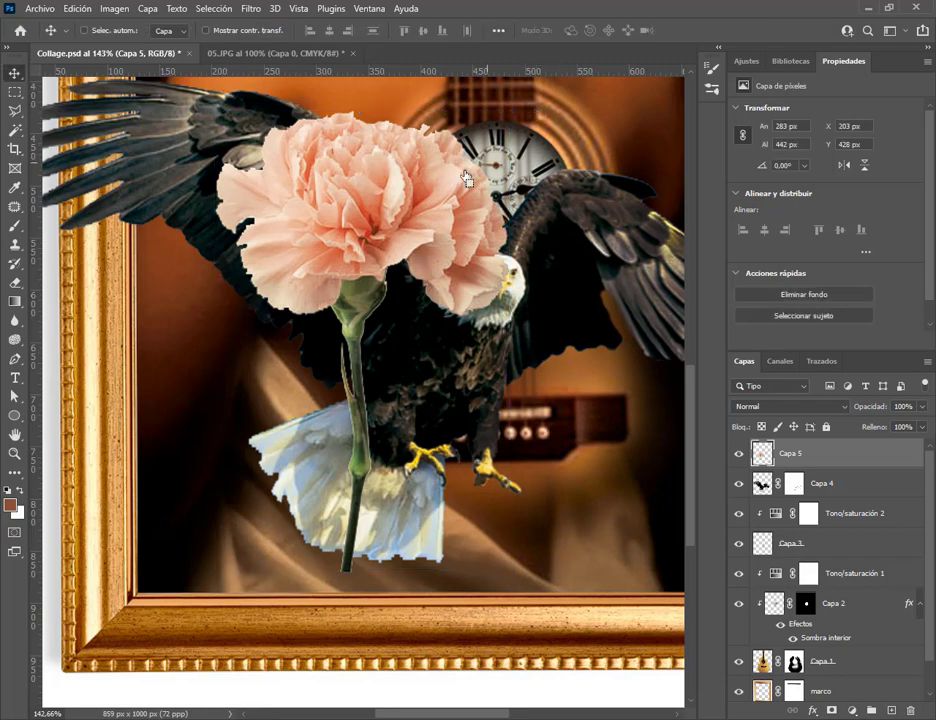
Rotate the carnation layer 90° clockwise and move it so the stem crosses the eagle's chest
left_click(77, 8)
mouse_move(140, 345)
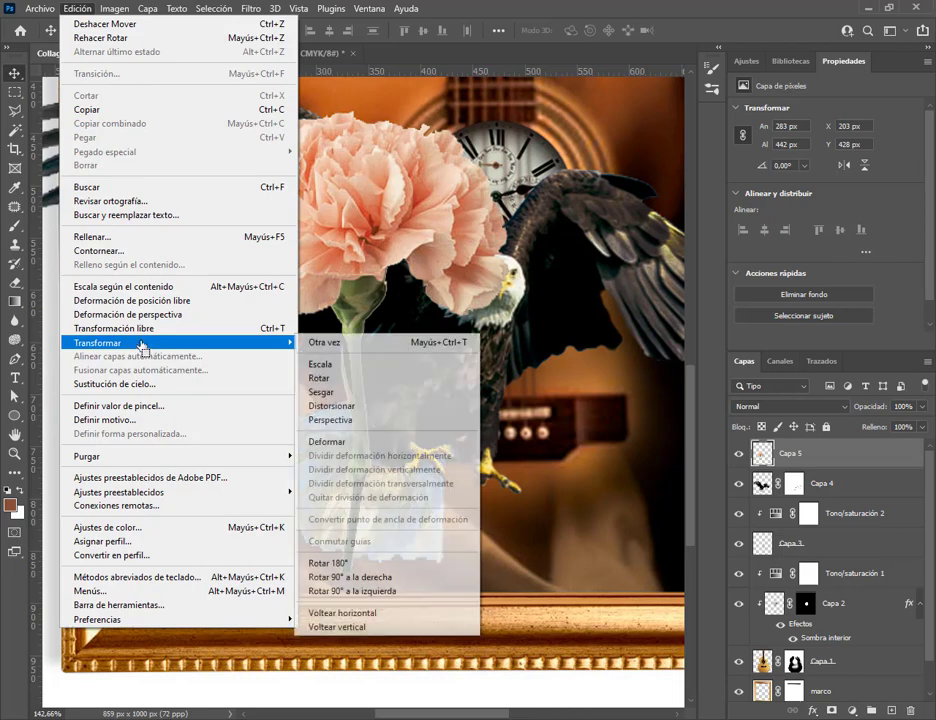
left_click(352, 577)
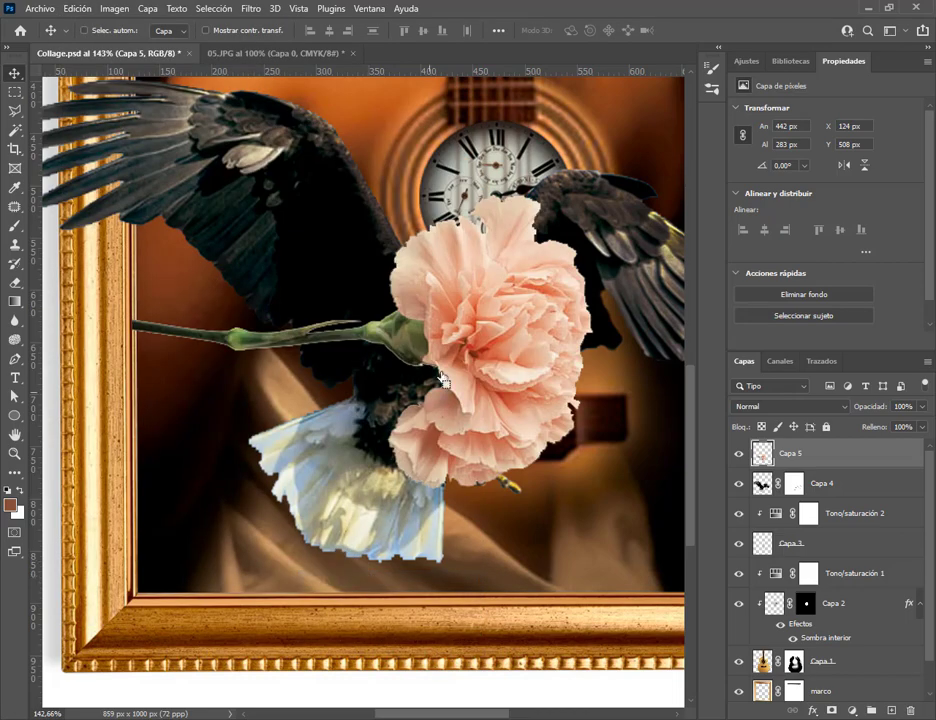
left_click_drag(466, 352, 570, 340)
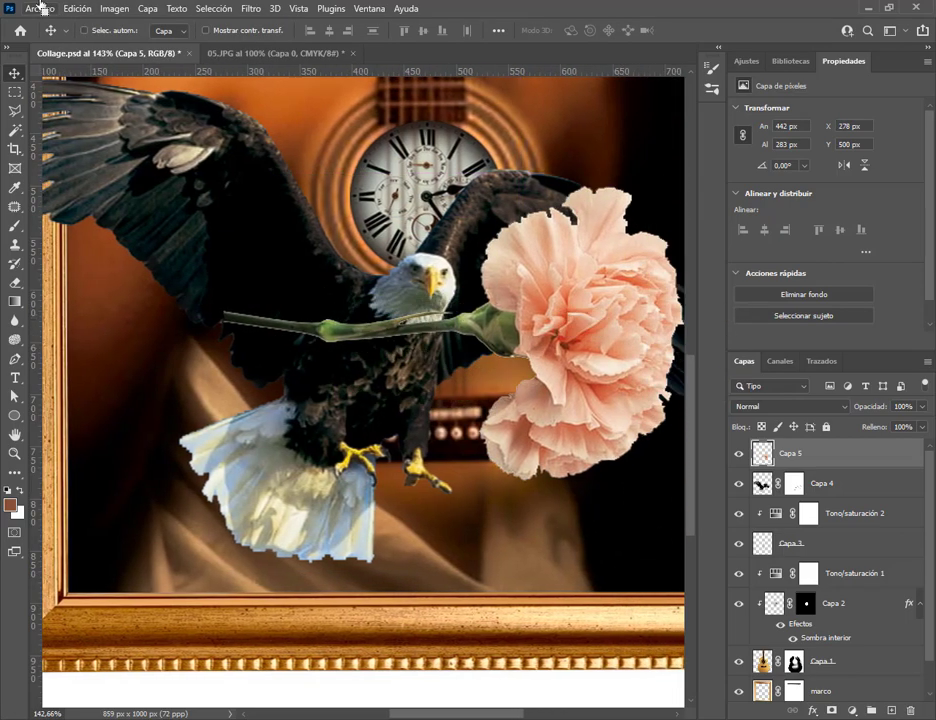
left_click(86, 10)
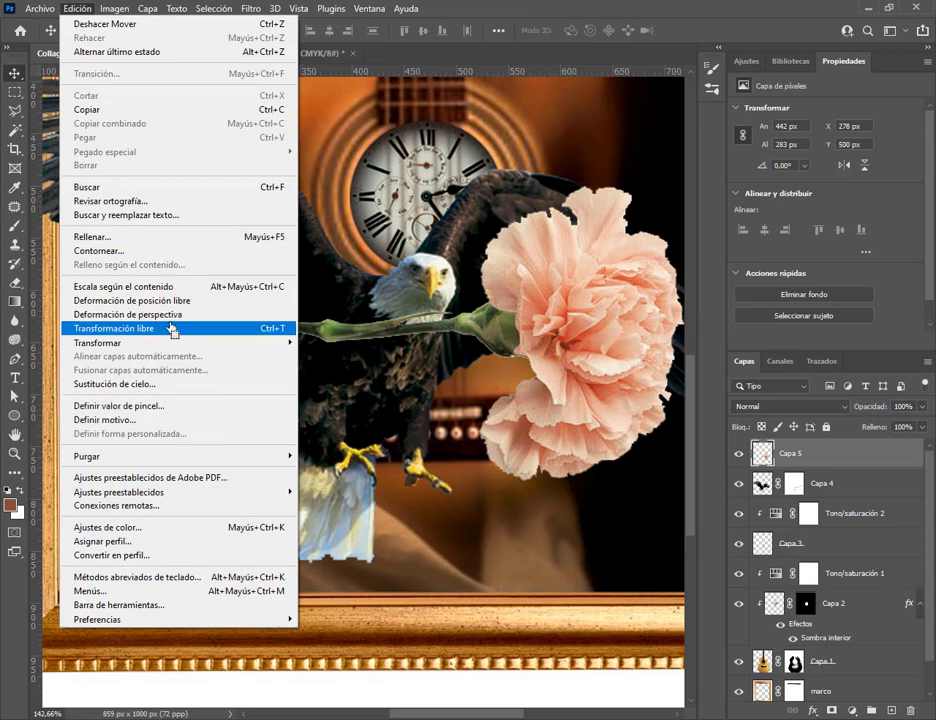
left_click(173, 328)
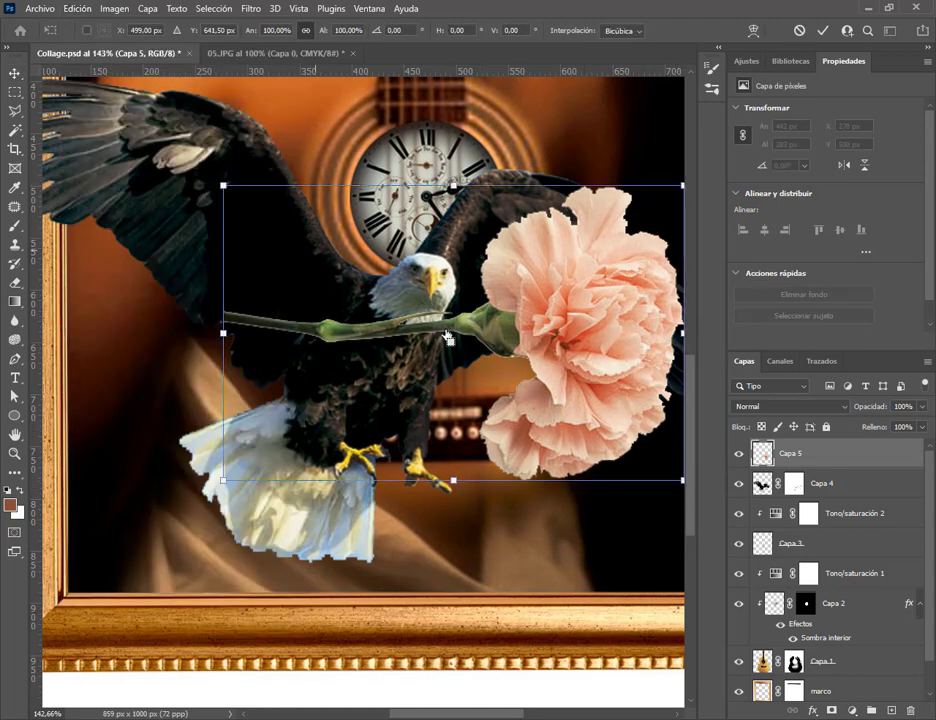
key("Return")
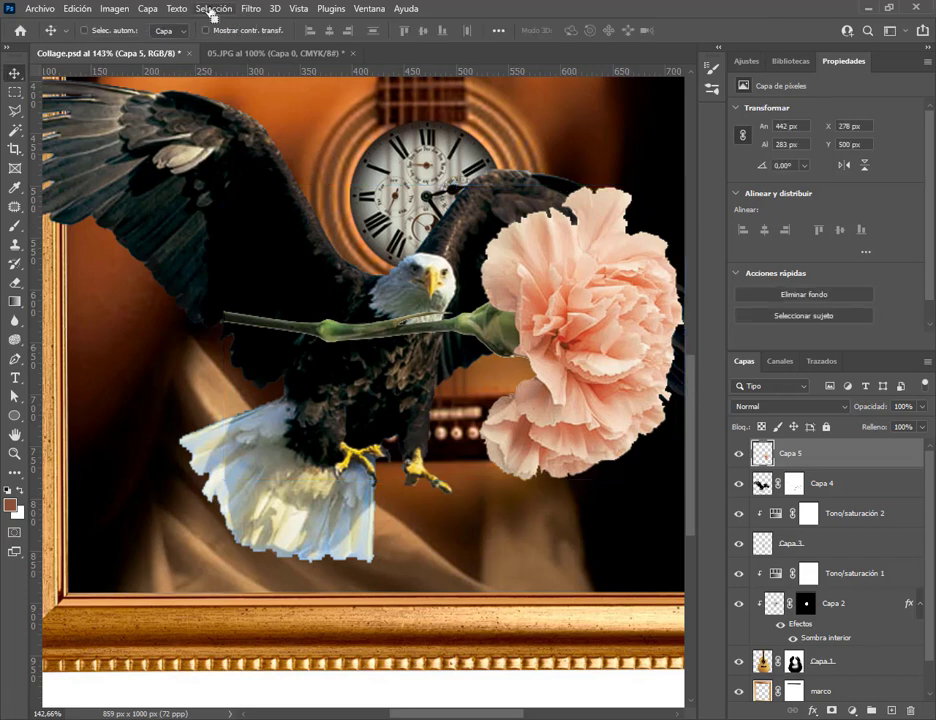
Move the carnation closer to the eagle's head, to about X 252 px and Y 489 px
left_click(212, 10)
left_click(554, 303)
left_click_drag(570, 350, 565, 337)
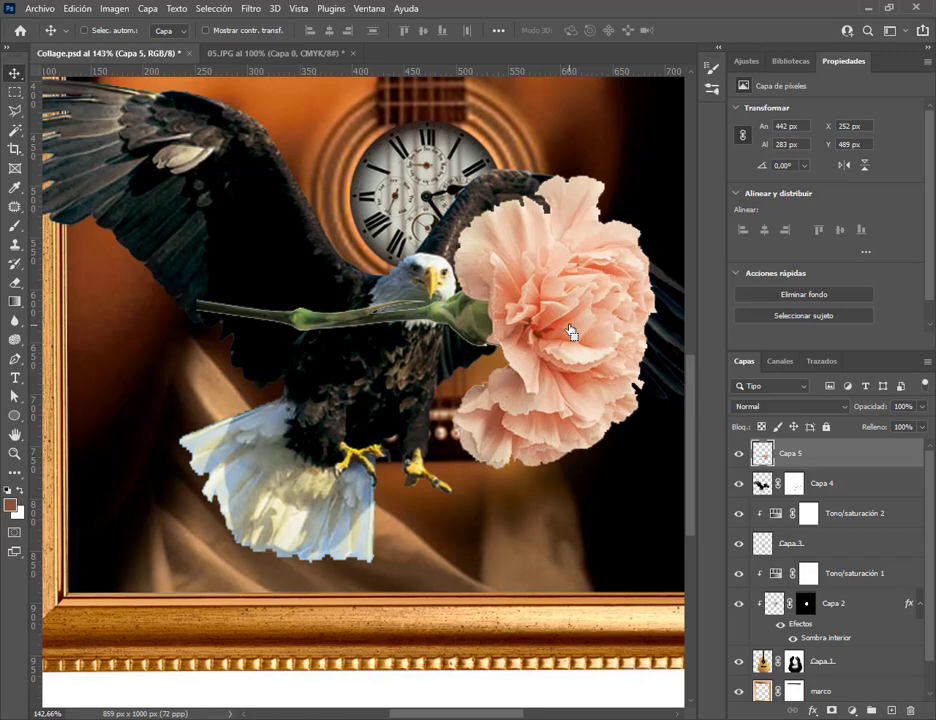
Try to resize the carnation layer with Free Transform
left_click(75, 8)
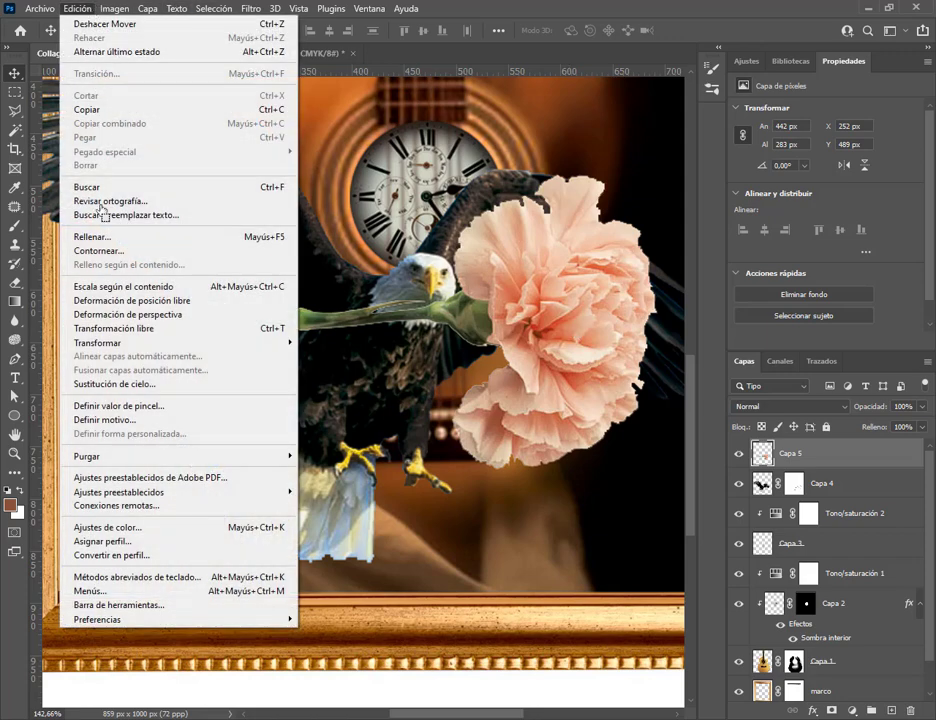
left_click(146, 328)
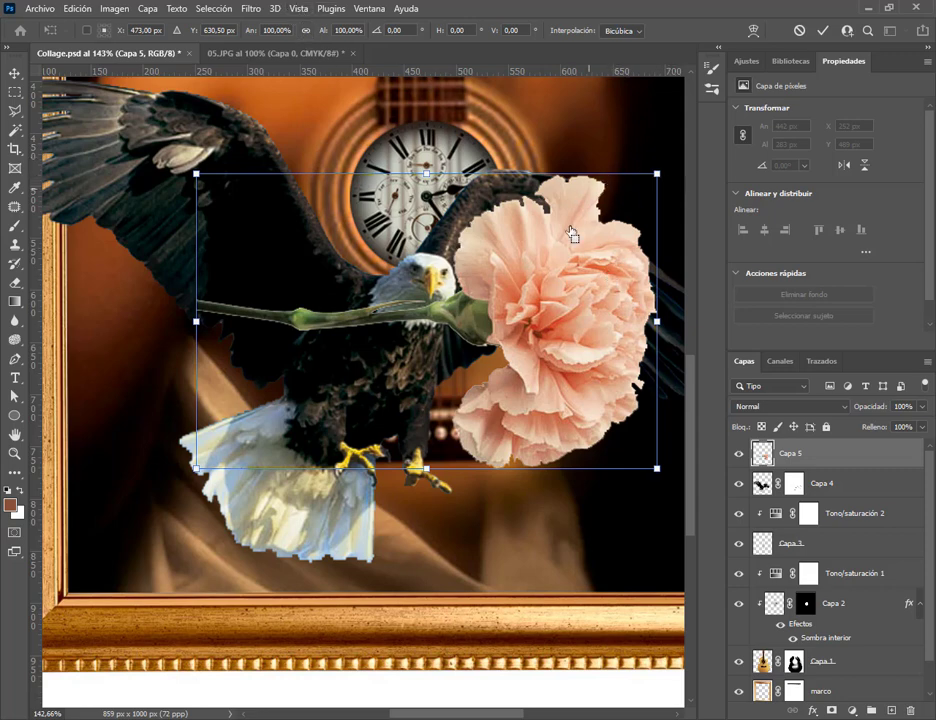
scroll(458, 345, "down", 2)
scroll(458, 345, "down", 3)
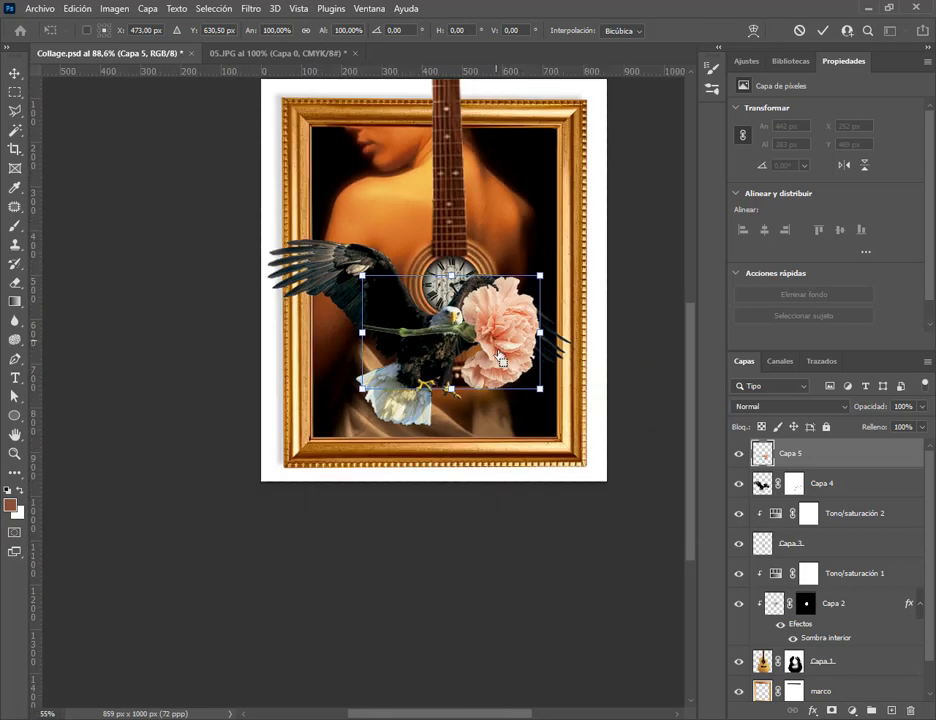
scroll(506, 360, "up", 2)
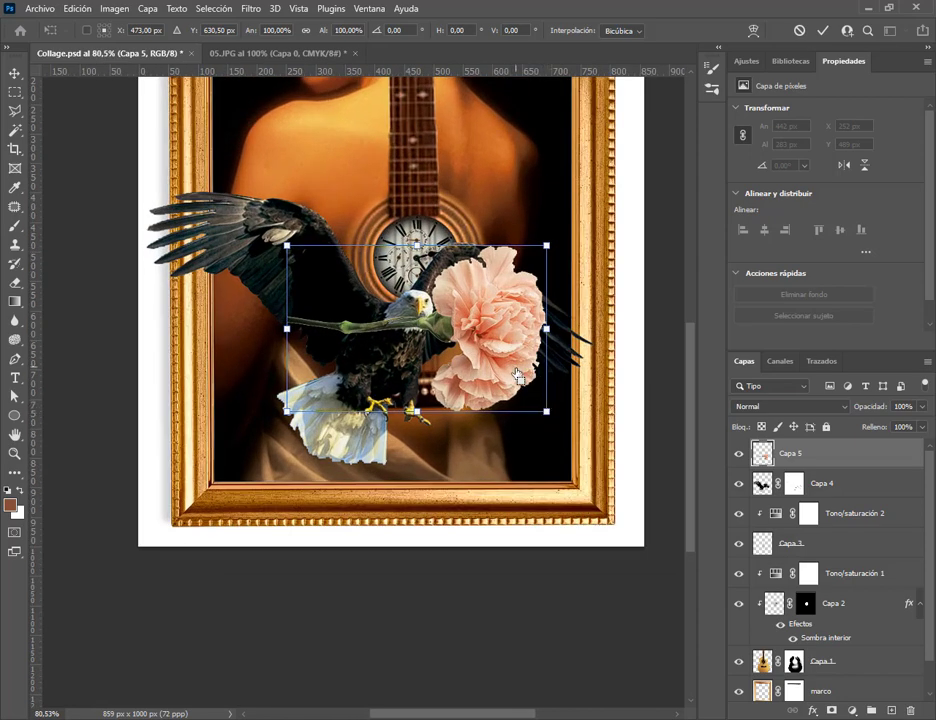
key("Return")
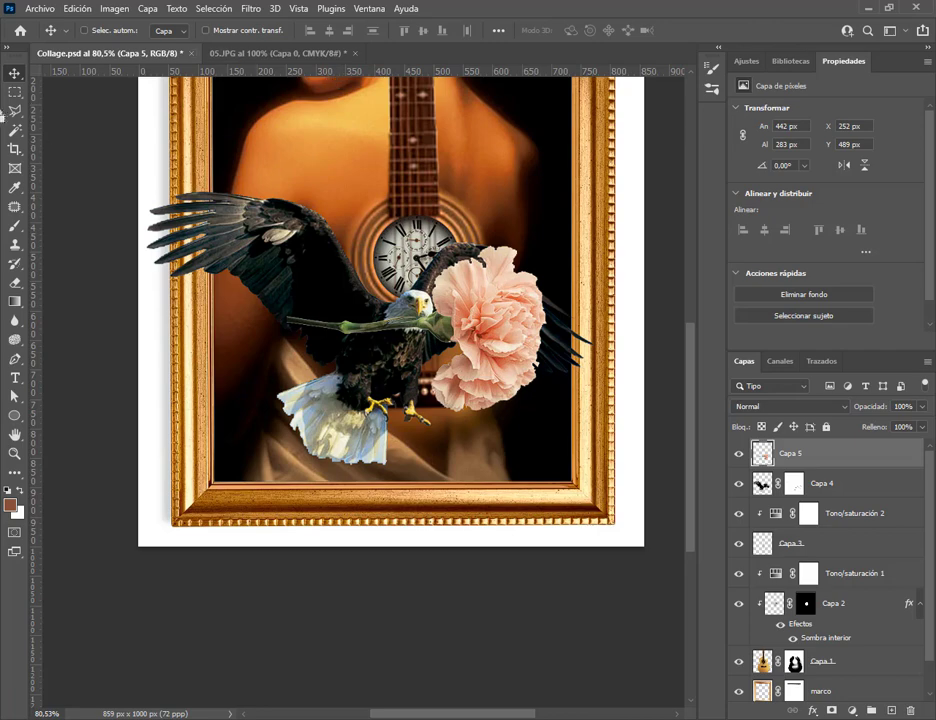
Try to deform the carnation layer using the warp mode of Free Transform
scroll(575, 397, "up", 2)
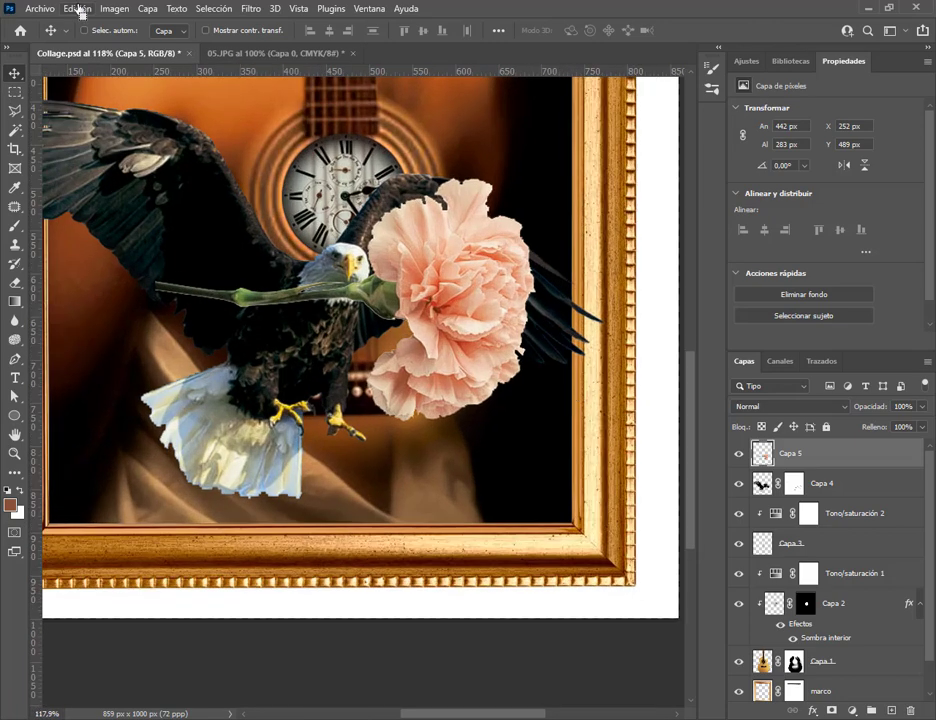
left_click(76, 9)
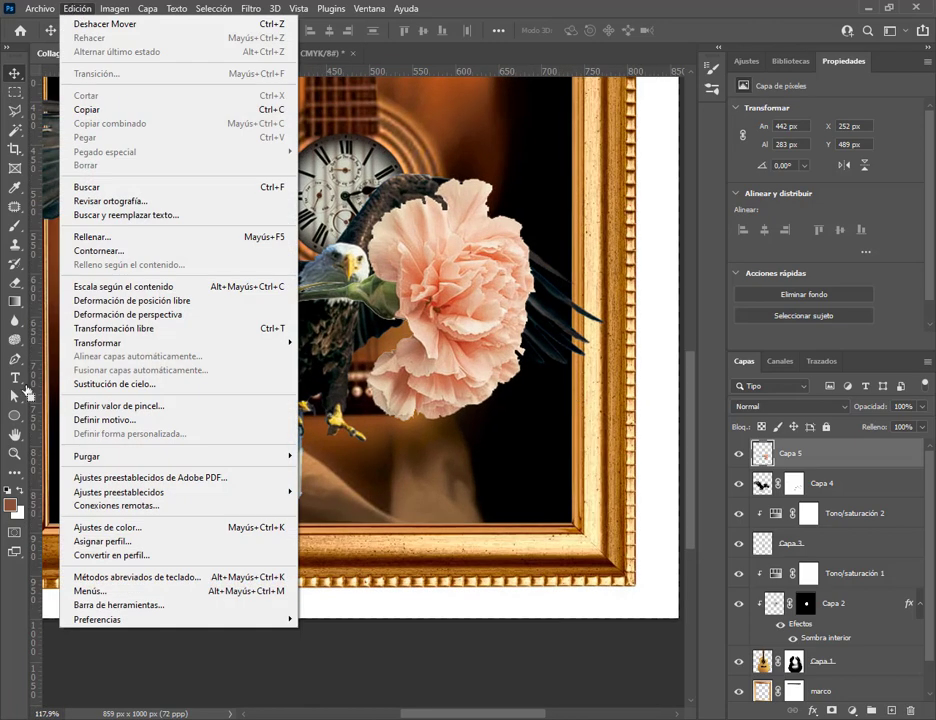
left_click(142, 328)
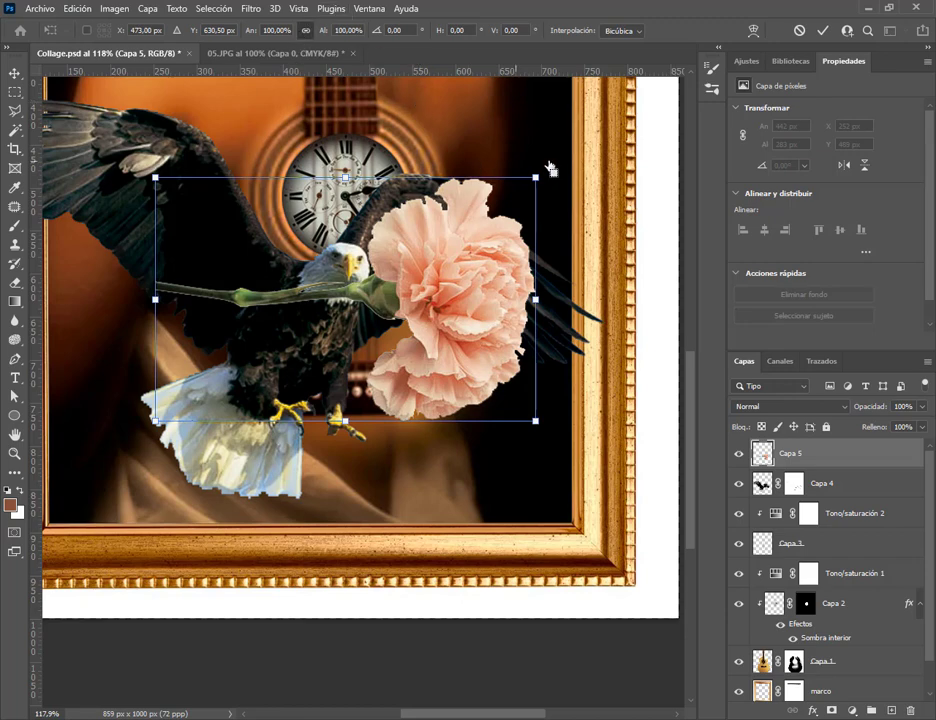
left_click(754, 30)
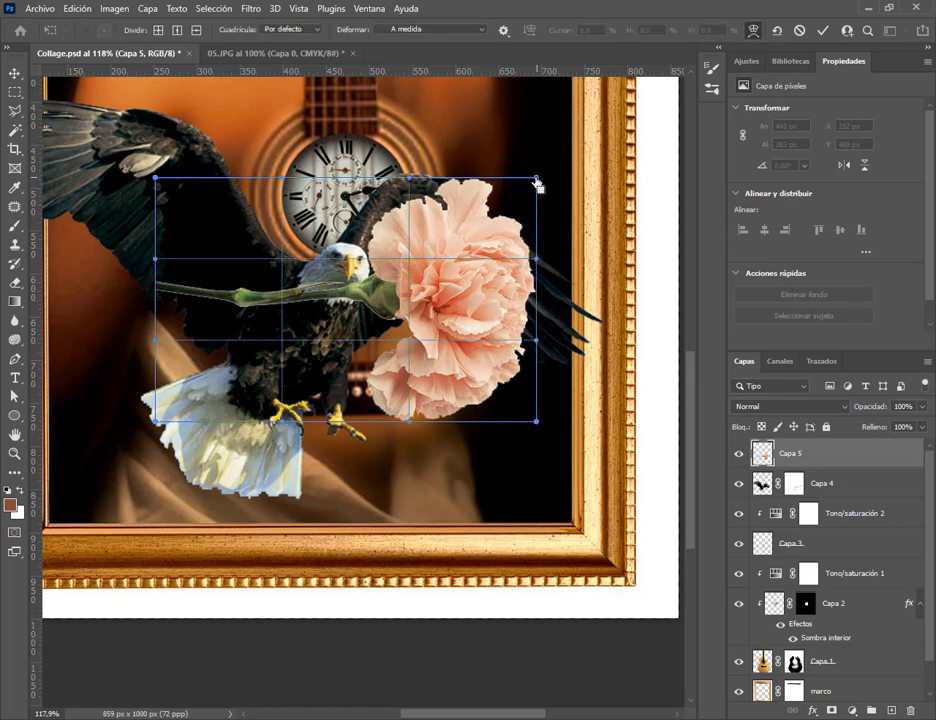
key("Return")
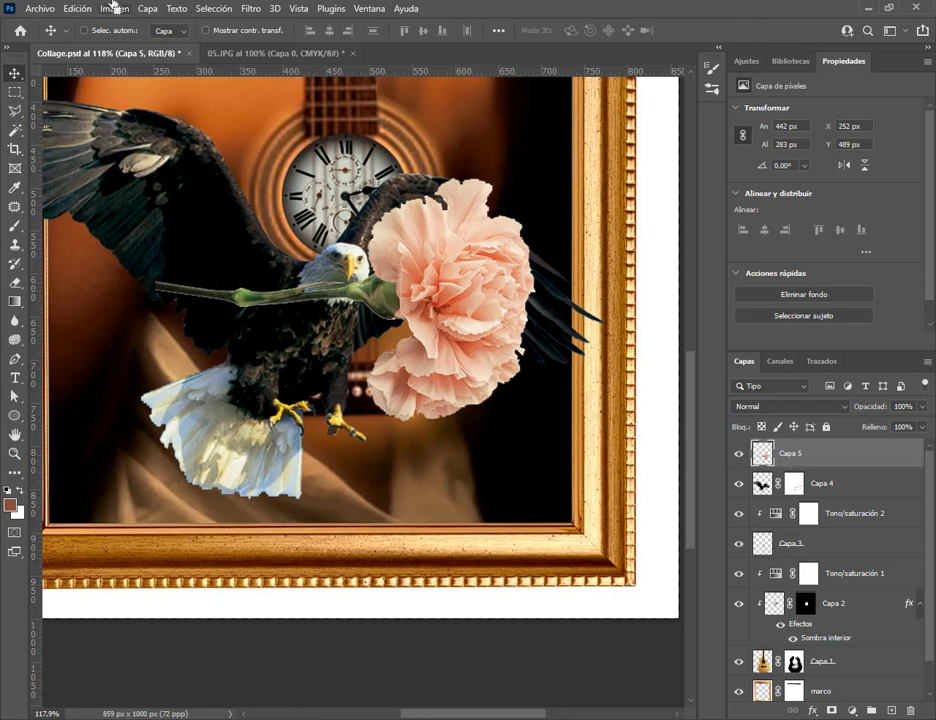
Delete the carnation layer Capa 5 from Collage.psd
left_click(319, 57)
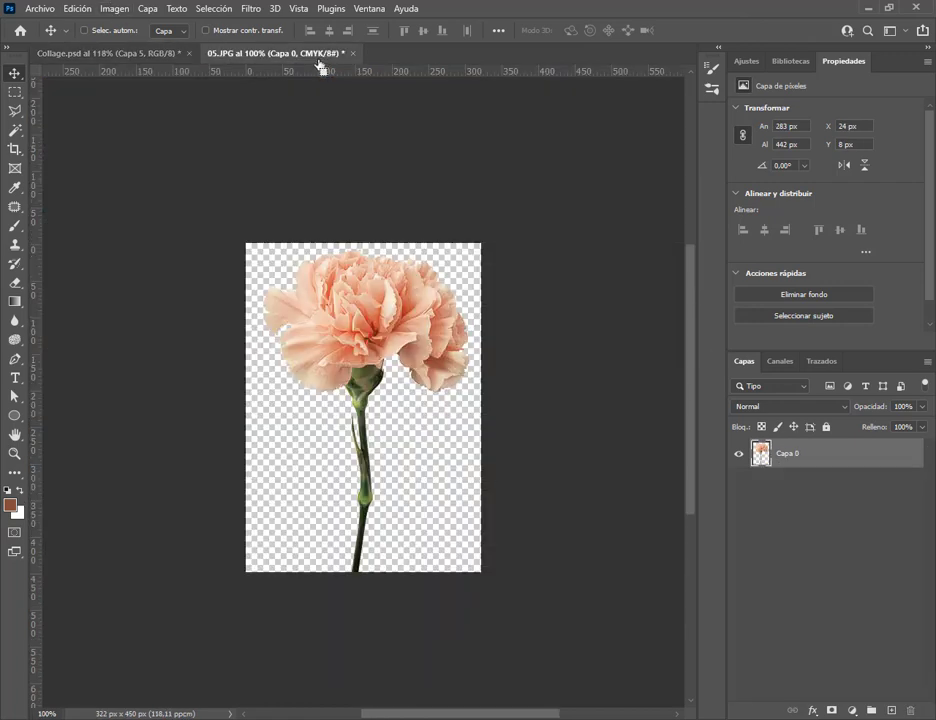
left_click(155, 55)
left_click_drag(742, 452, 910, 710)
Try to transform the carnation layer Capa 0 in 05.JPG with Free Transform
left_click(252, 56)
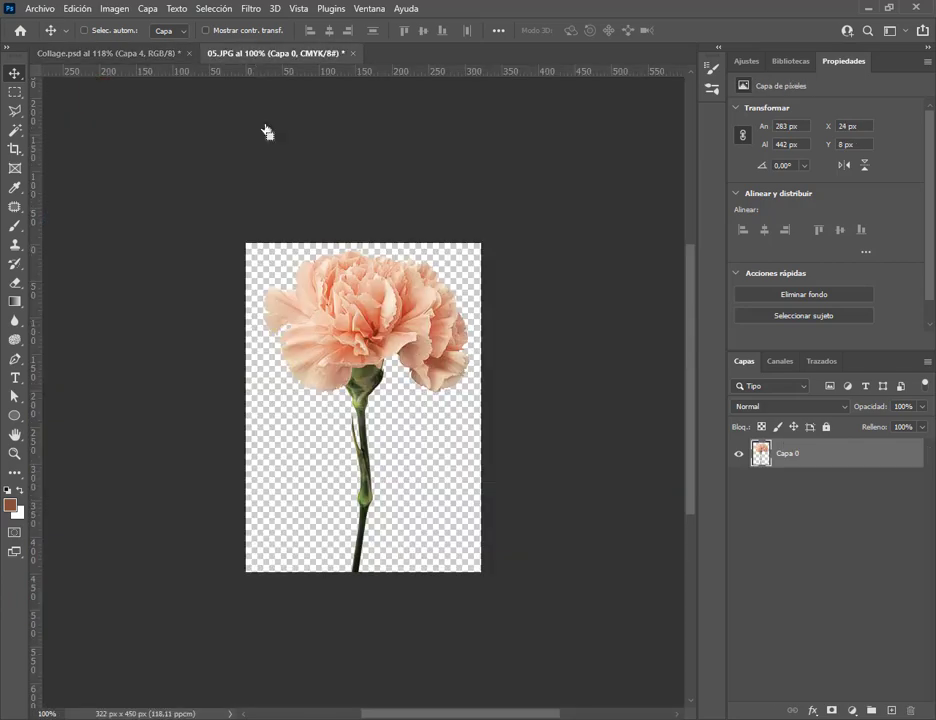
left_click(37, 8)
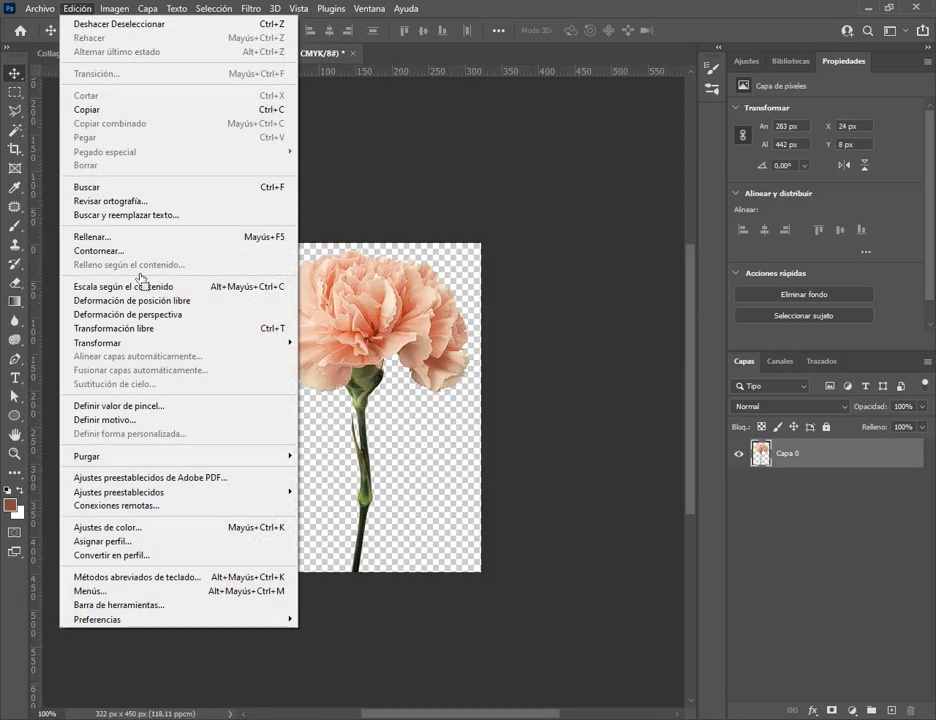
left_click(150, 328)
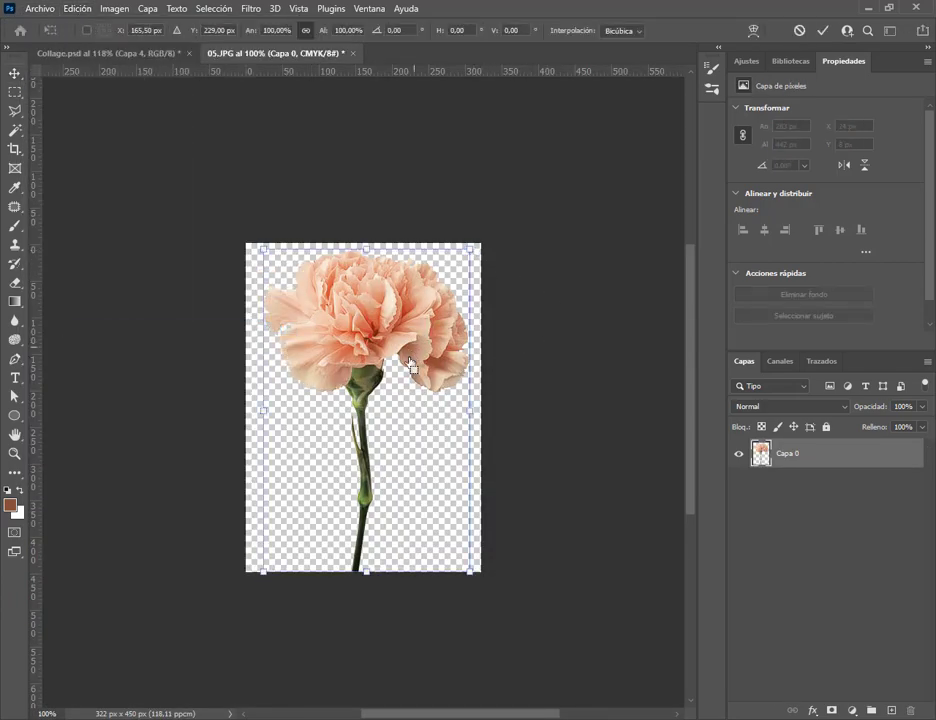
scroll(364, 370, "up", 4, "alt")
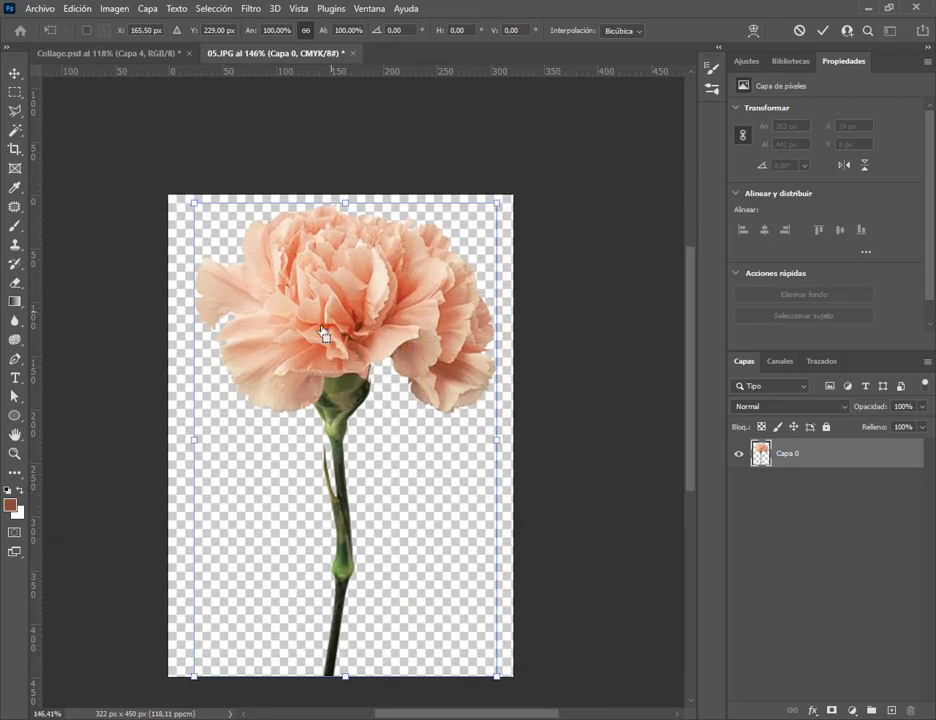
key("Return")
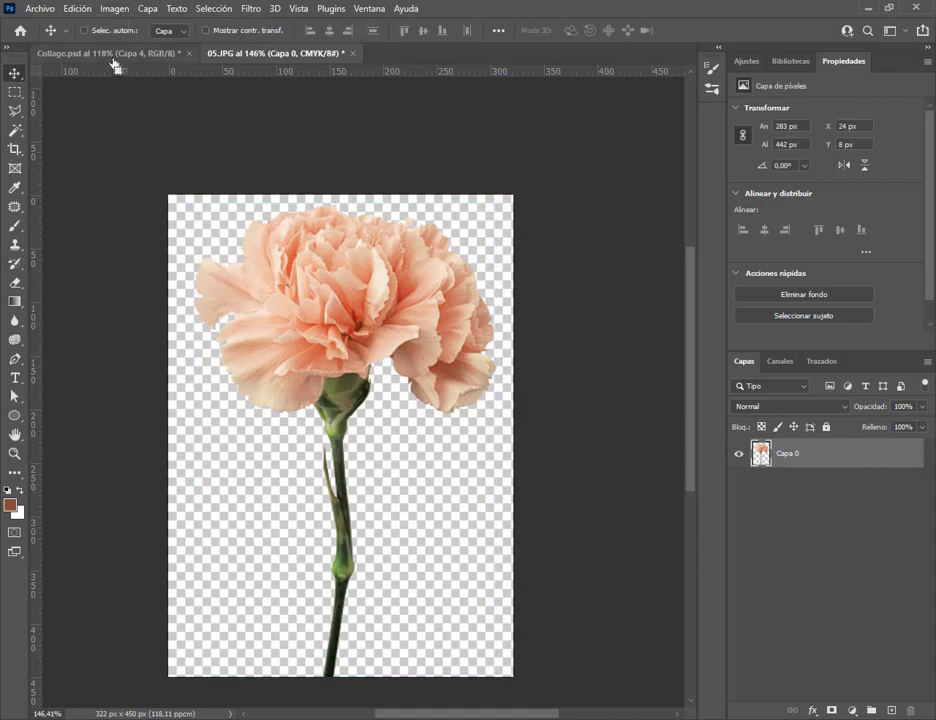
Try to transform the eagle layer Capa 4 in Collage.psd with Free Transform
left_click(118, 55)
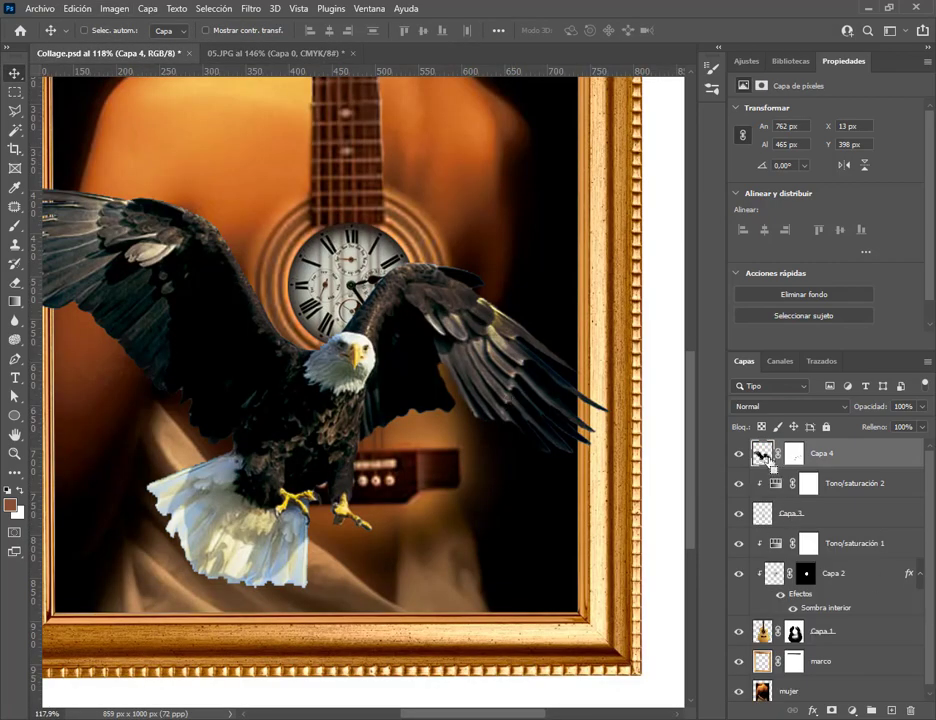
left_click(80, 9)
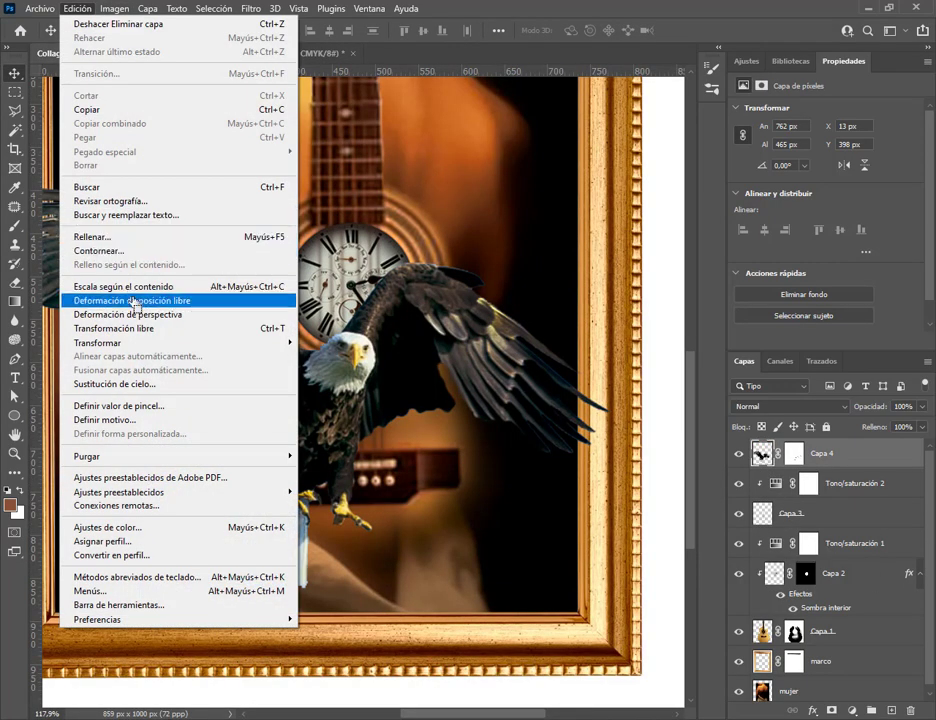
left_click(142, 328)
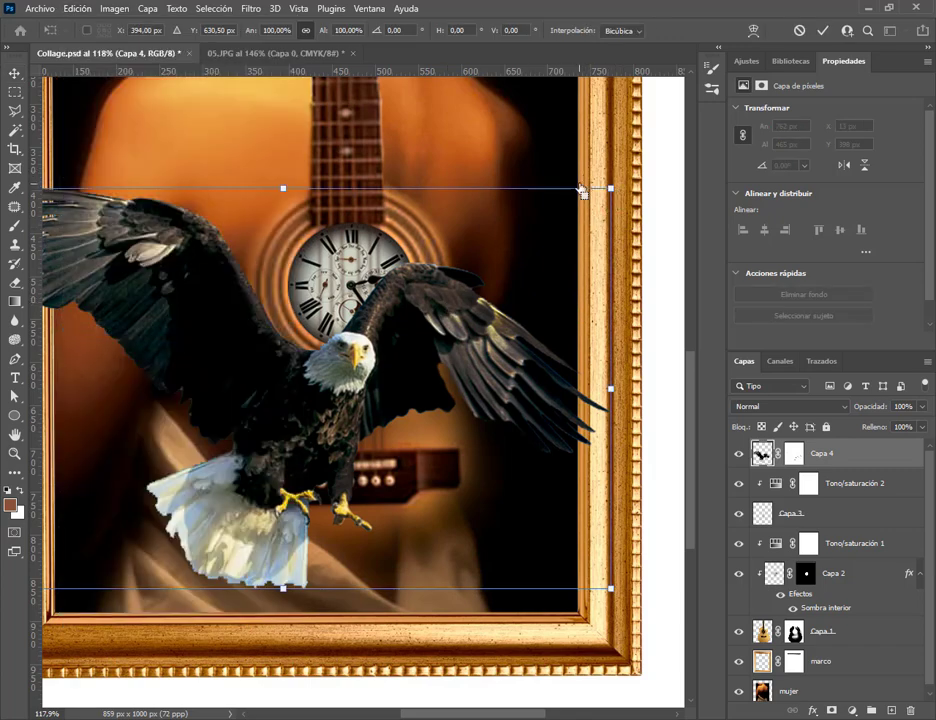
key("Return")
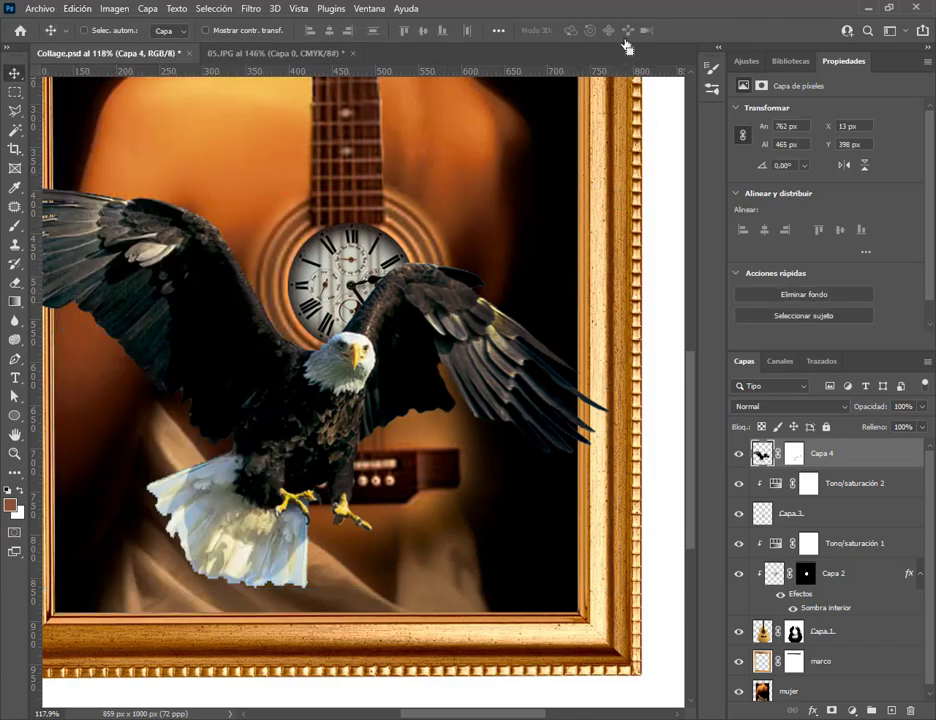
Try a Free Transform on the eagle layer with the interpolation set to Por aproximación
left_click(77, 8)
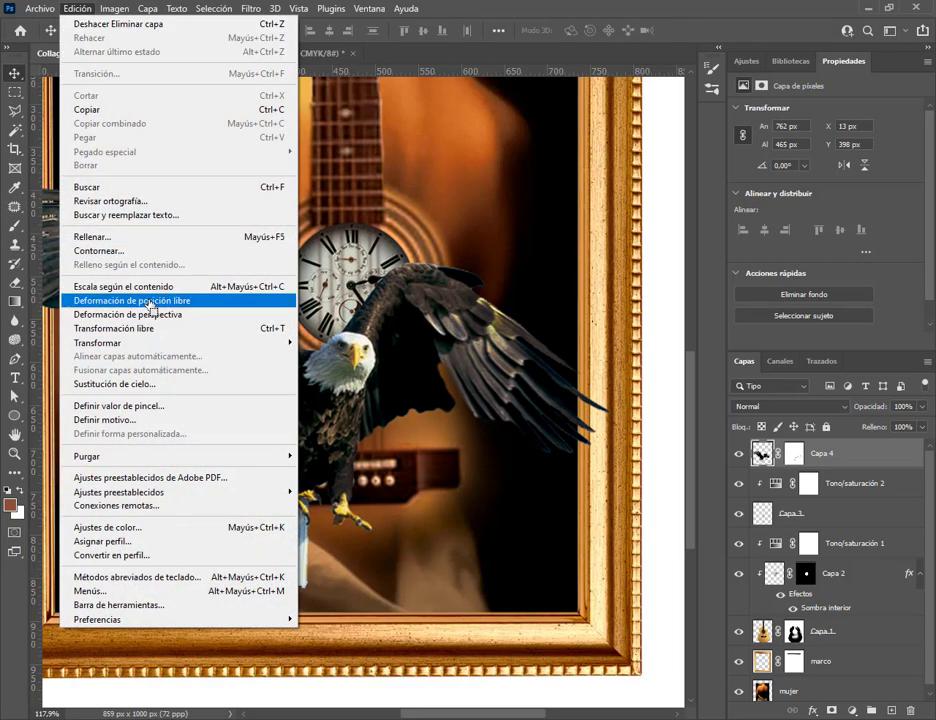
left_click(152, 328)
left_click(617, 30)
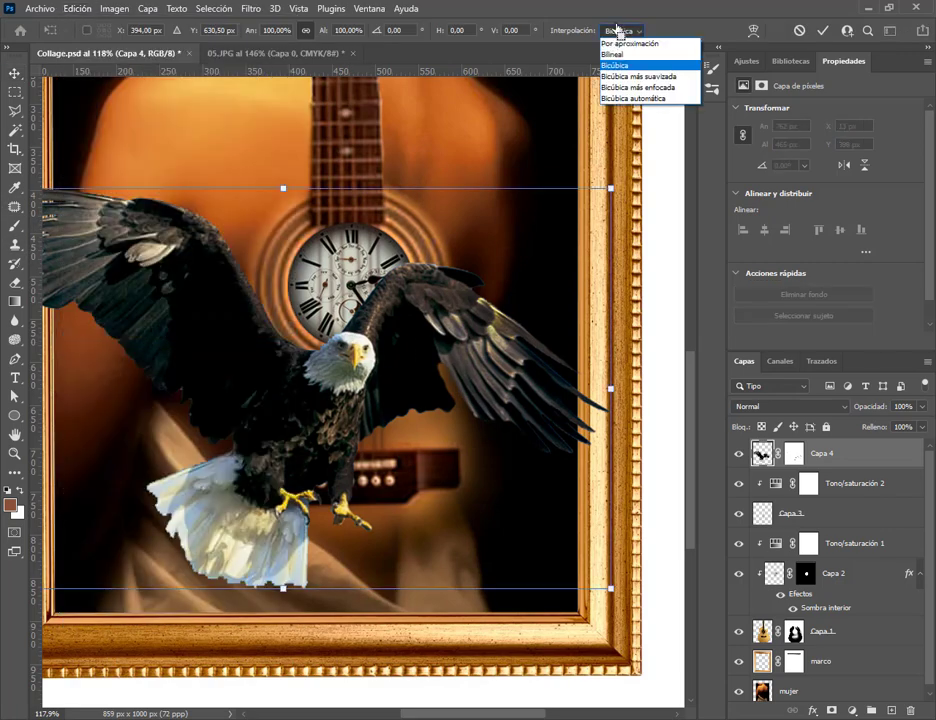
left_click(618, 43)
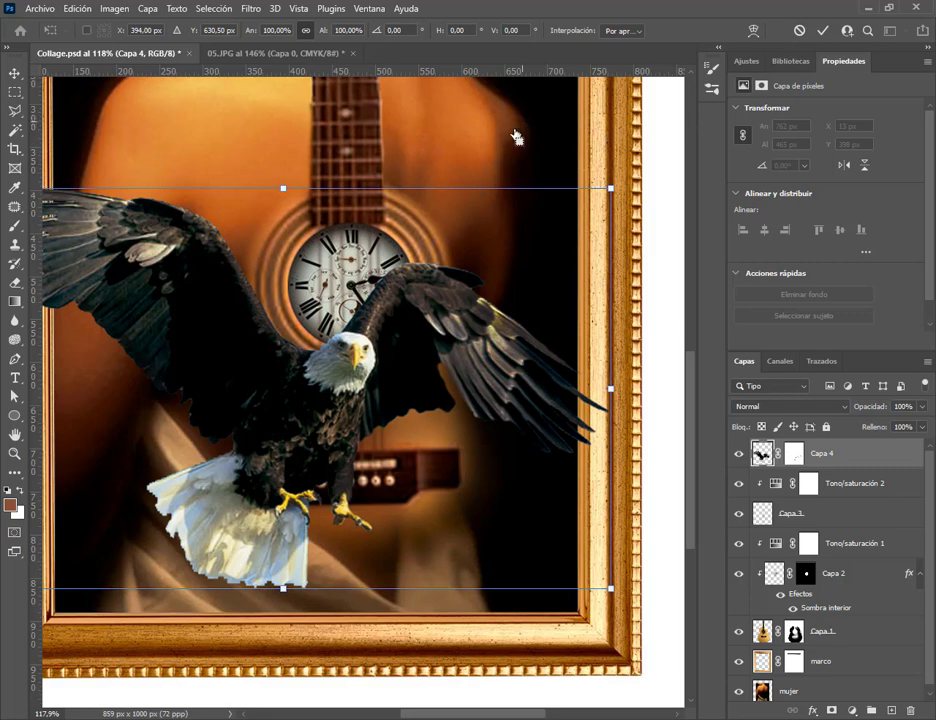
key("Return")
Close Collage.psd with its changes saved, and close 05.JPG without saving
scroll(272, 126, "down", 3)
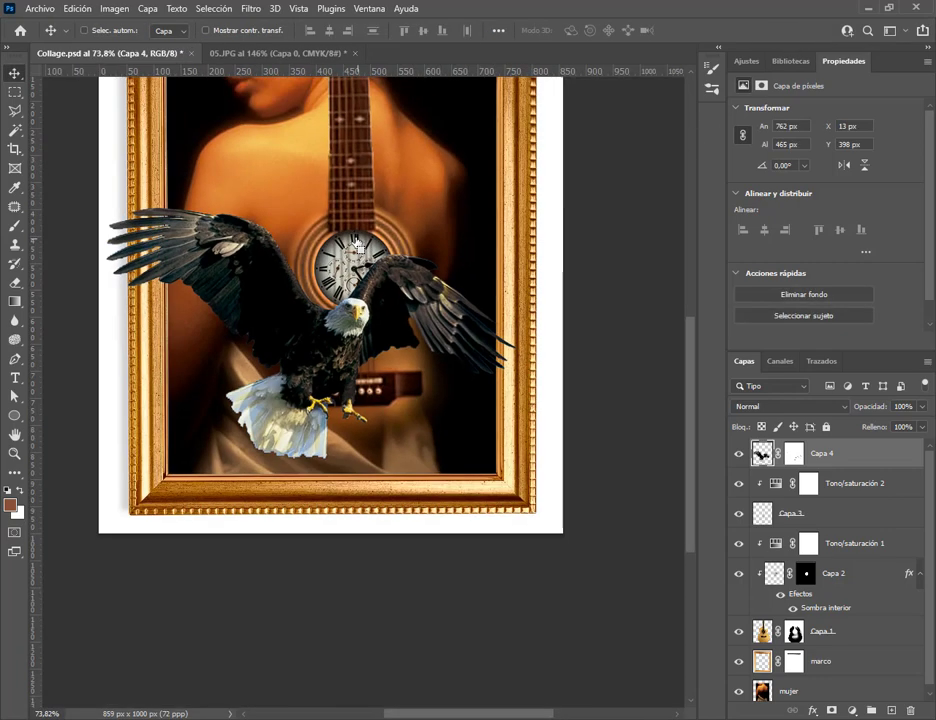
left_click(191, 53)
left_click(422, 274)
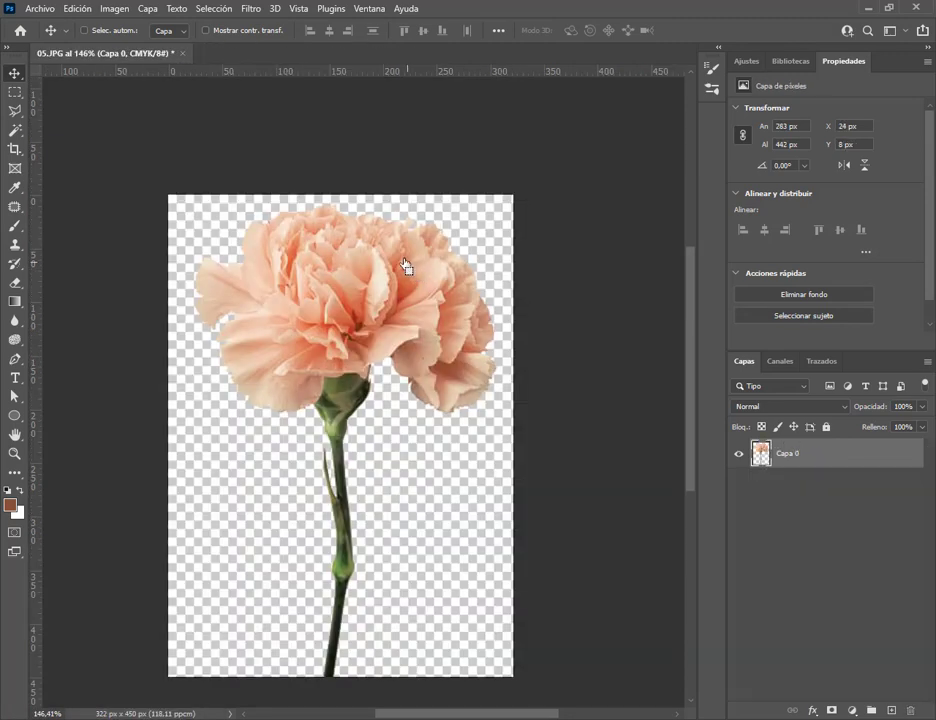
left_click(183, 54)
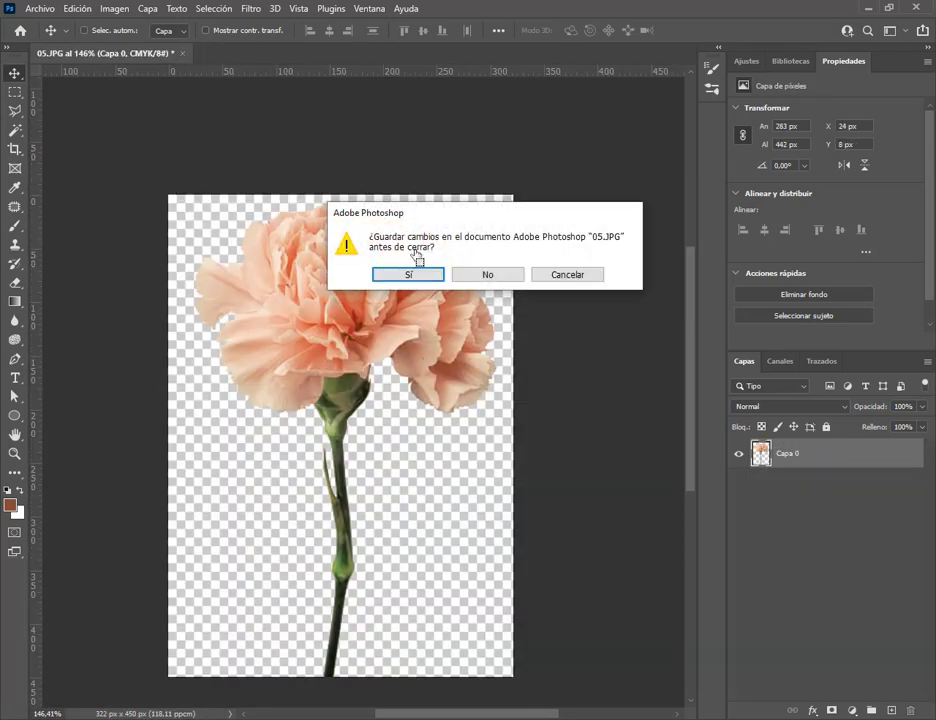
left_click(510, 275)
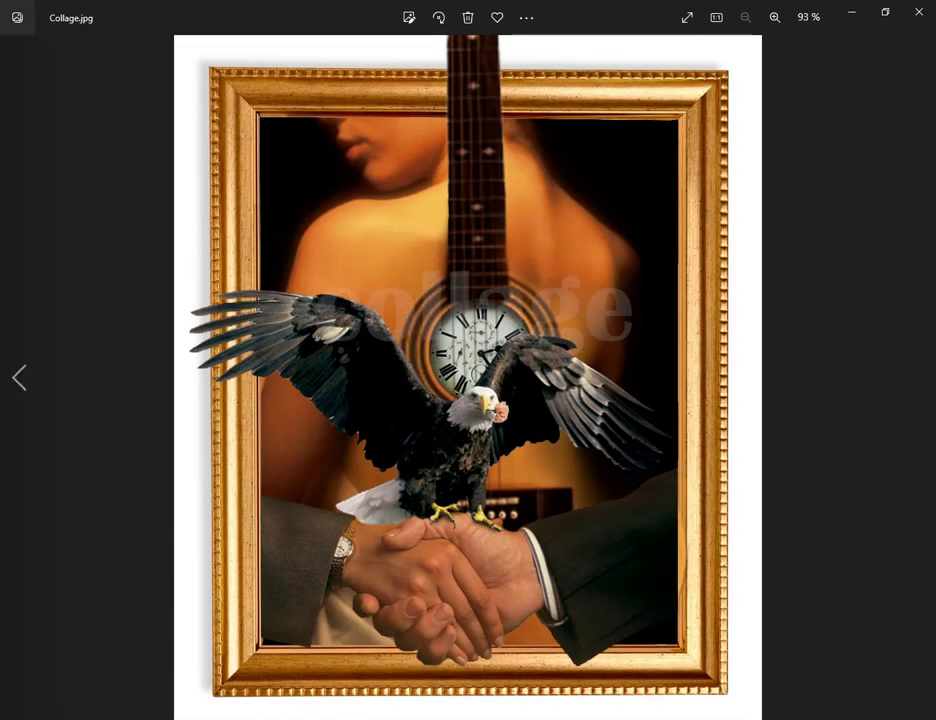
Switch to Adobe Photoshop 2021 by launching it through the Windows search
key("super")
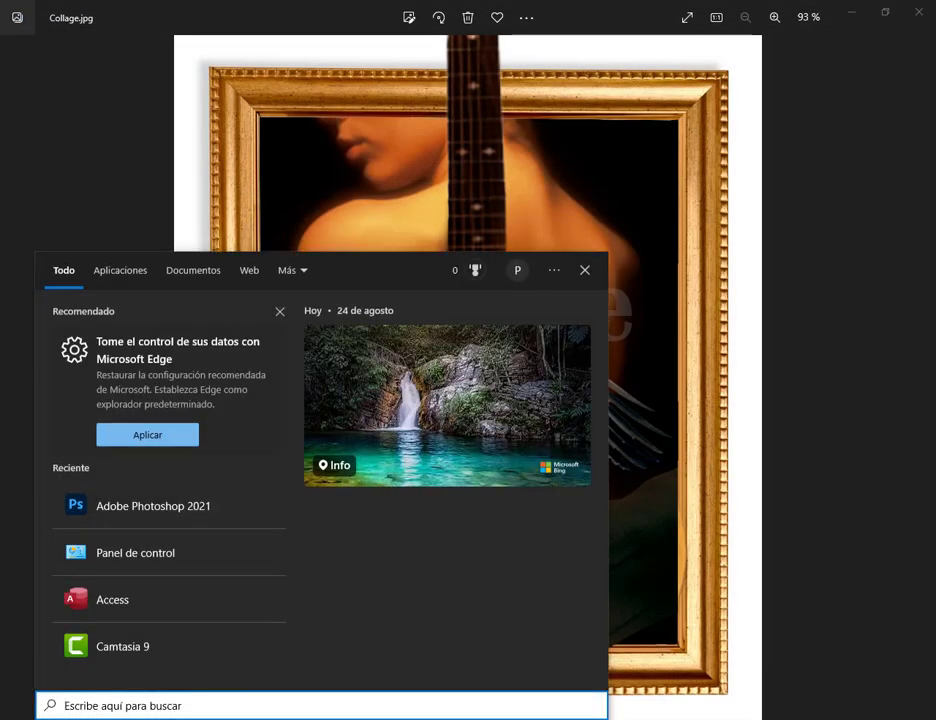
type("ph")
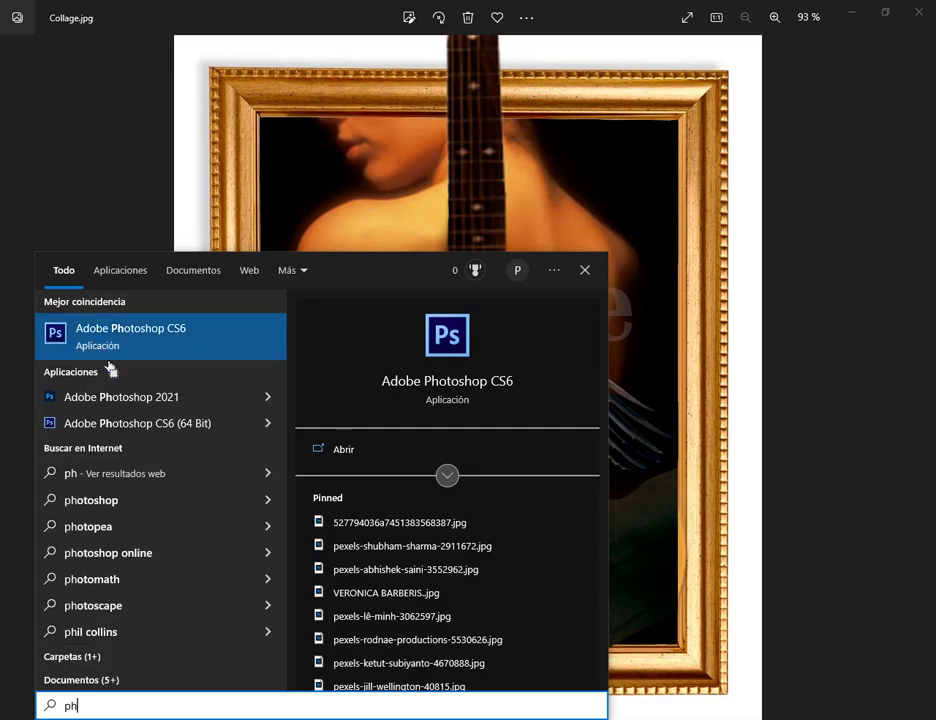
left_click(119, 397)
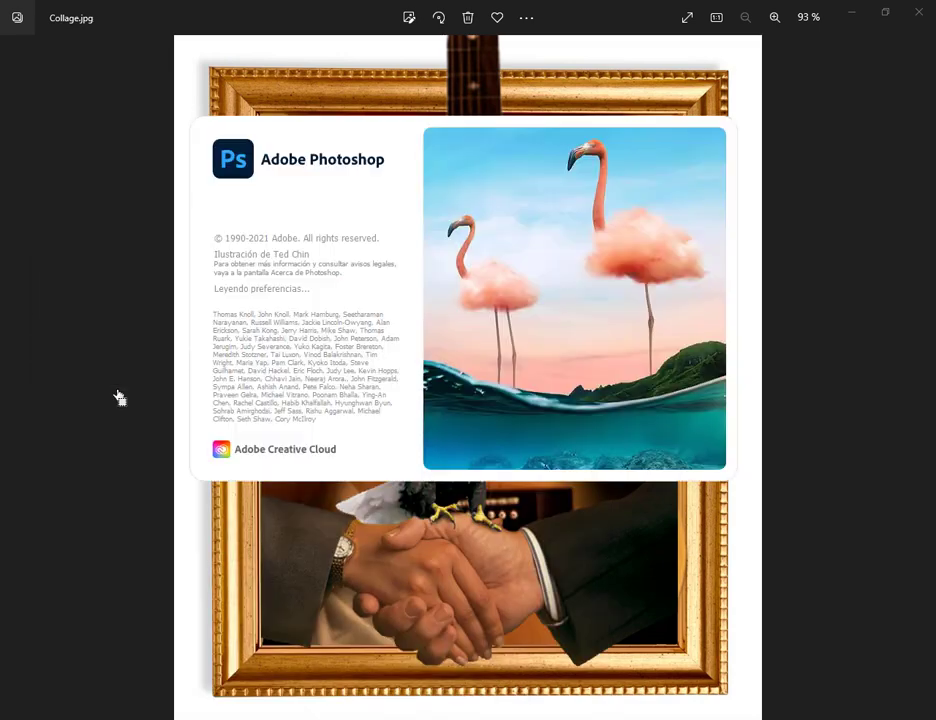
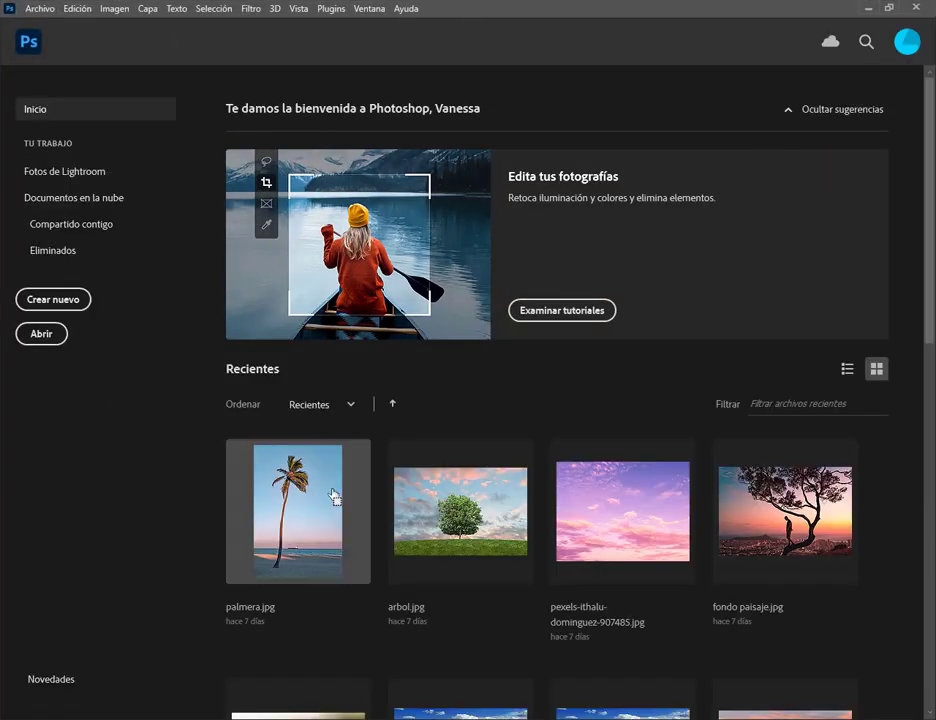
Open Collage.psd from the Collage folder inside the Photoshop folder on the desktop
left_click(46, 340)
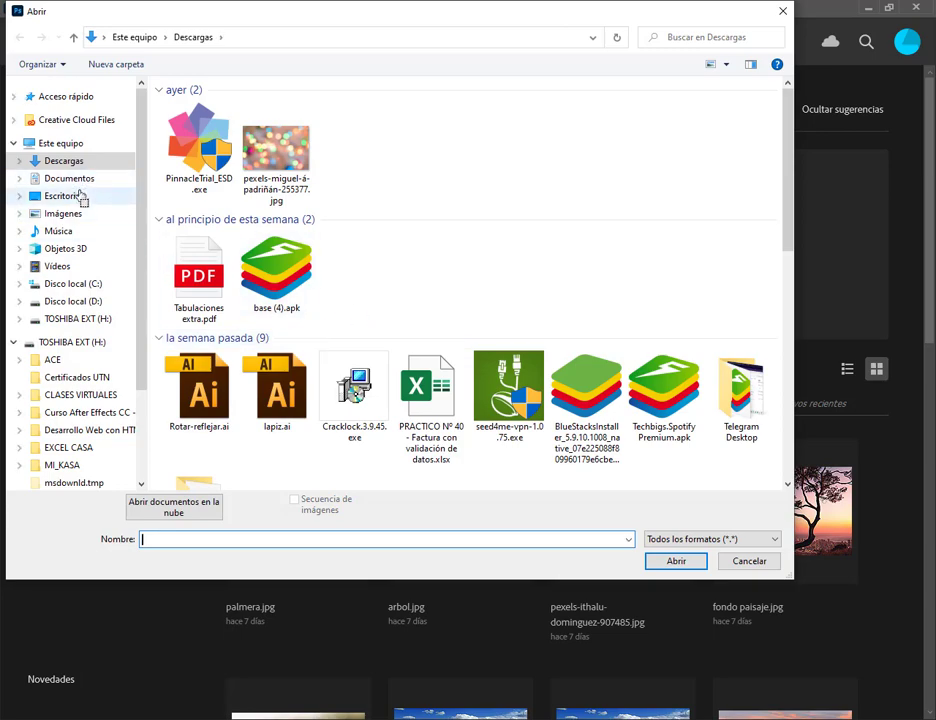
left_click(62, 196)
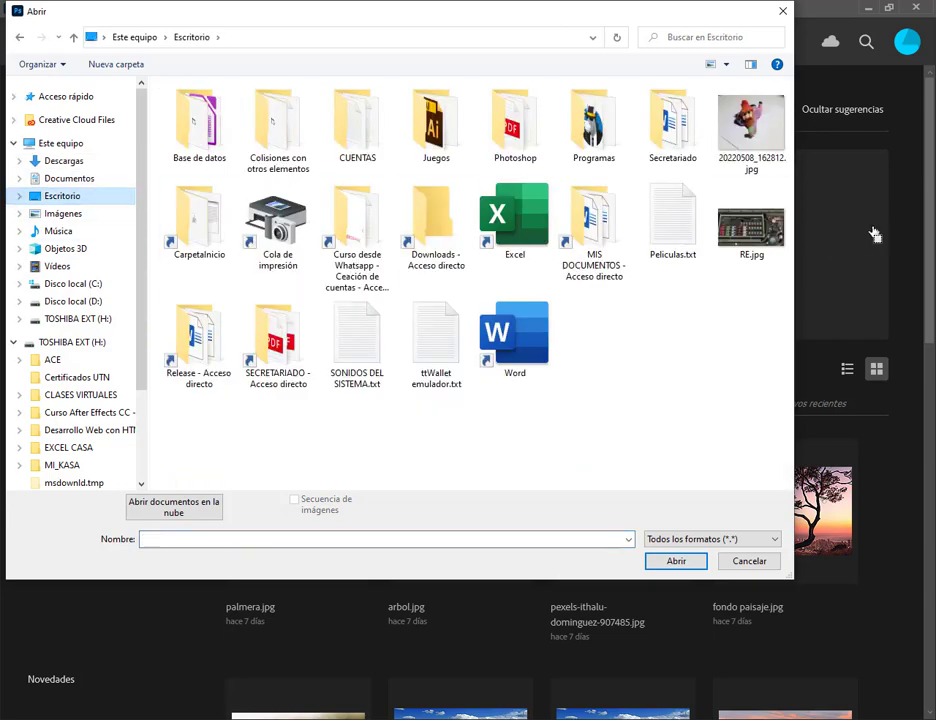
double_click(536, 129)
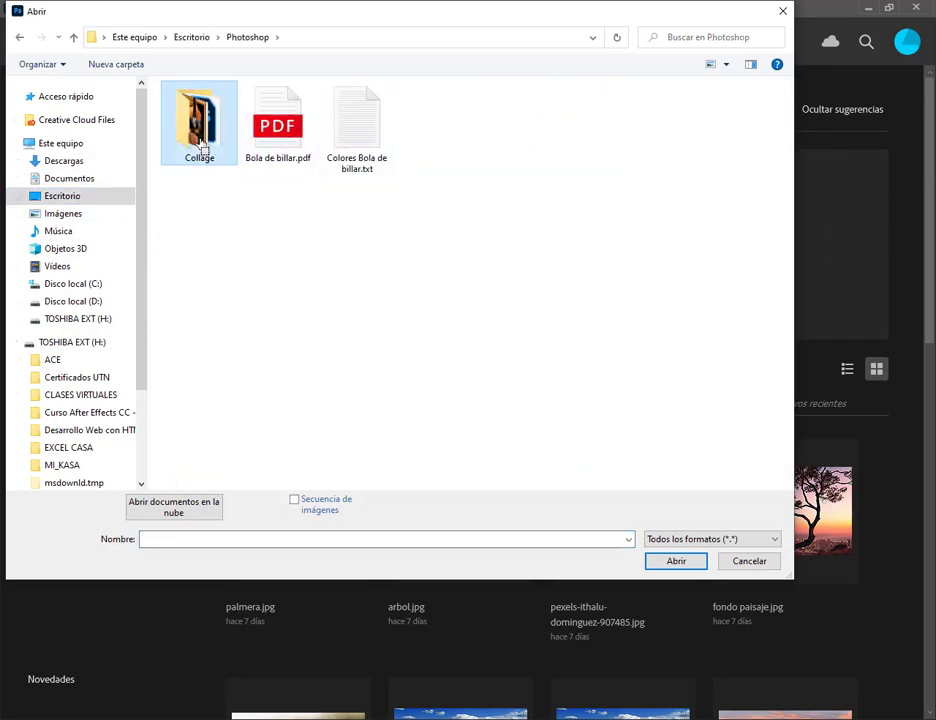
double_click(200, 130)
double_click(756, 118)
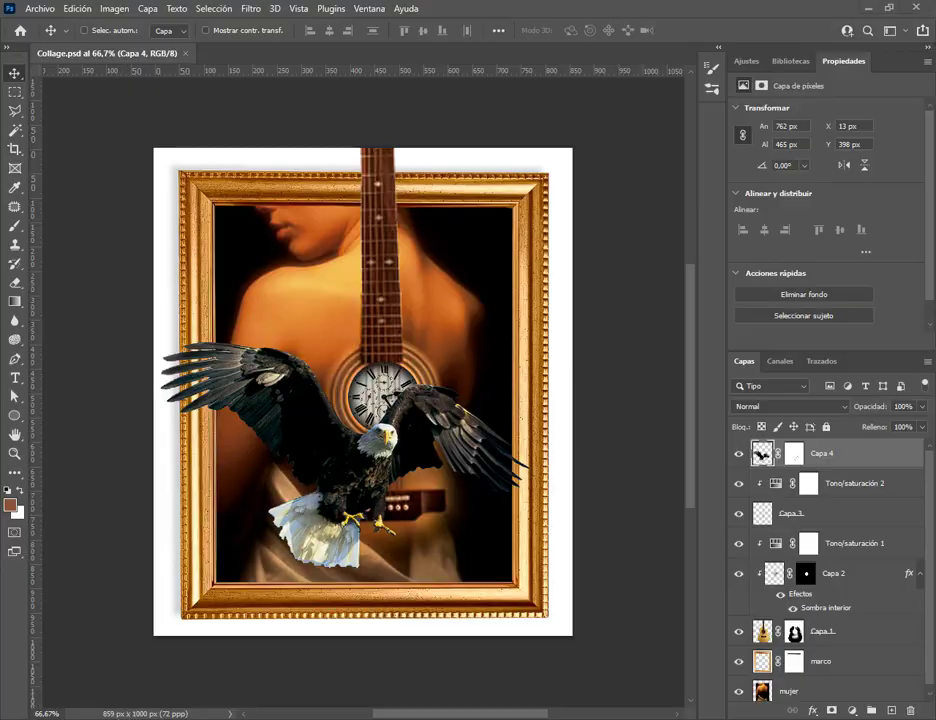
Open 05.JPG from the file explorer as a separate document and unlock its Fondo layer, leaving the layer style unchanged
key("alt+Tab")
left_click_drag(558, 209, 328, 55)
left_click(587, 315)
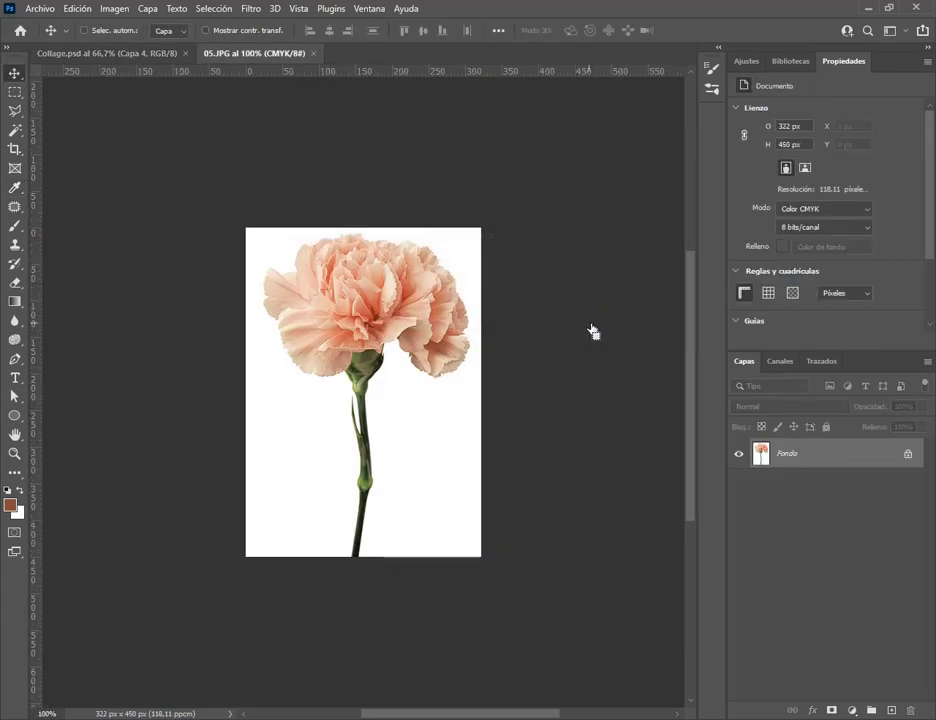
left_click(909, 453)
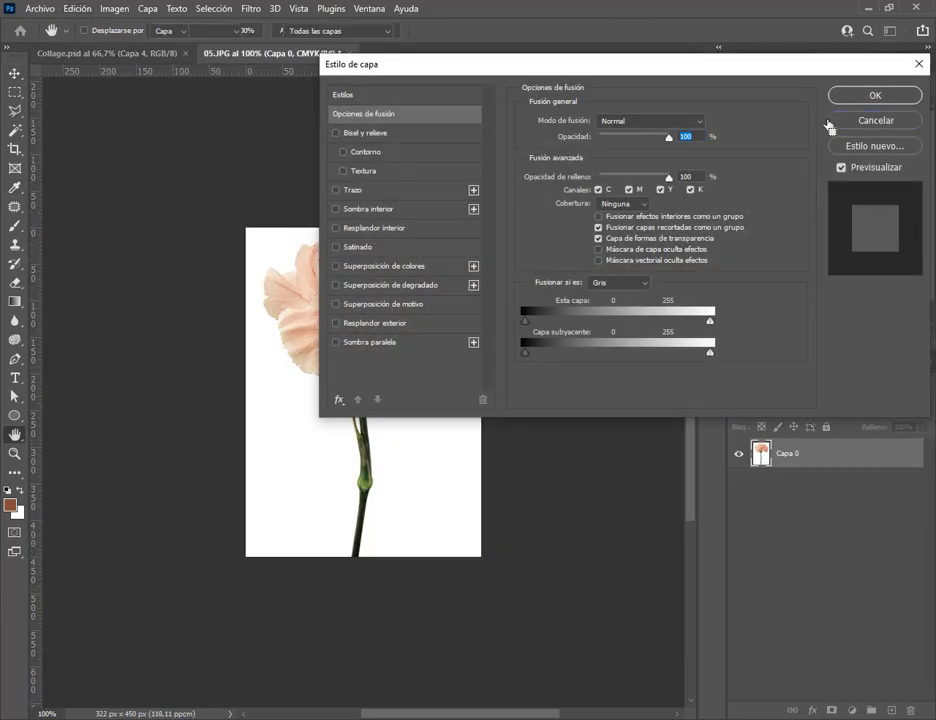
left_click(833, 127)
Try scaling the carnation layer to about 72% with Free Transform and moving it on the canvas, and undo both changes
left_click(77, 8)
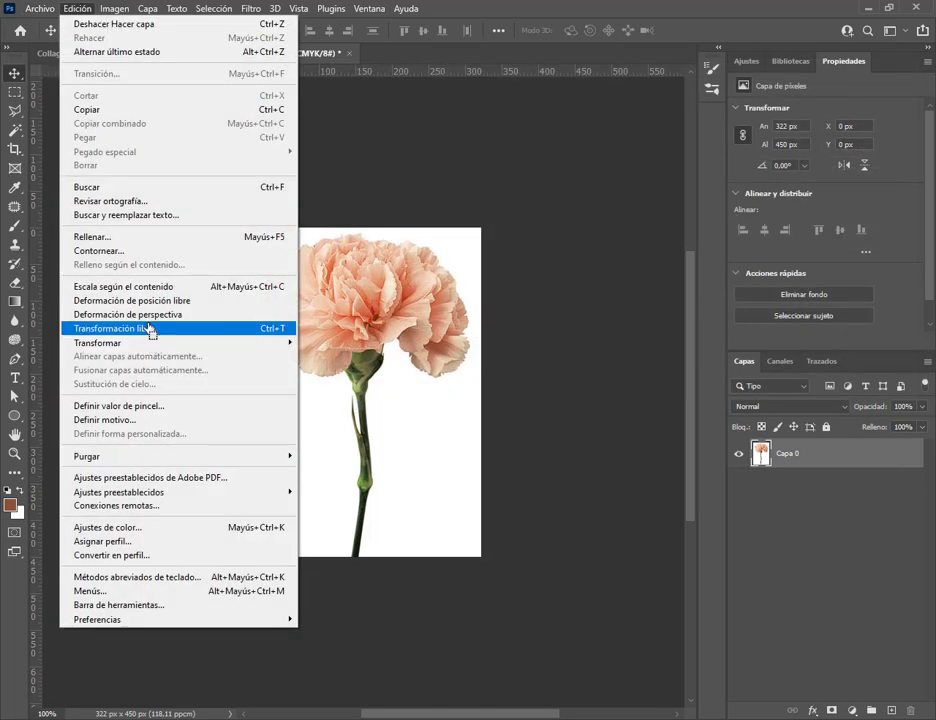
left_click(150, 328)
left_click_drag(483, 233, 413, 322)
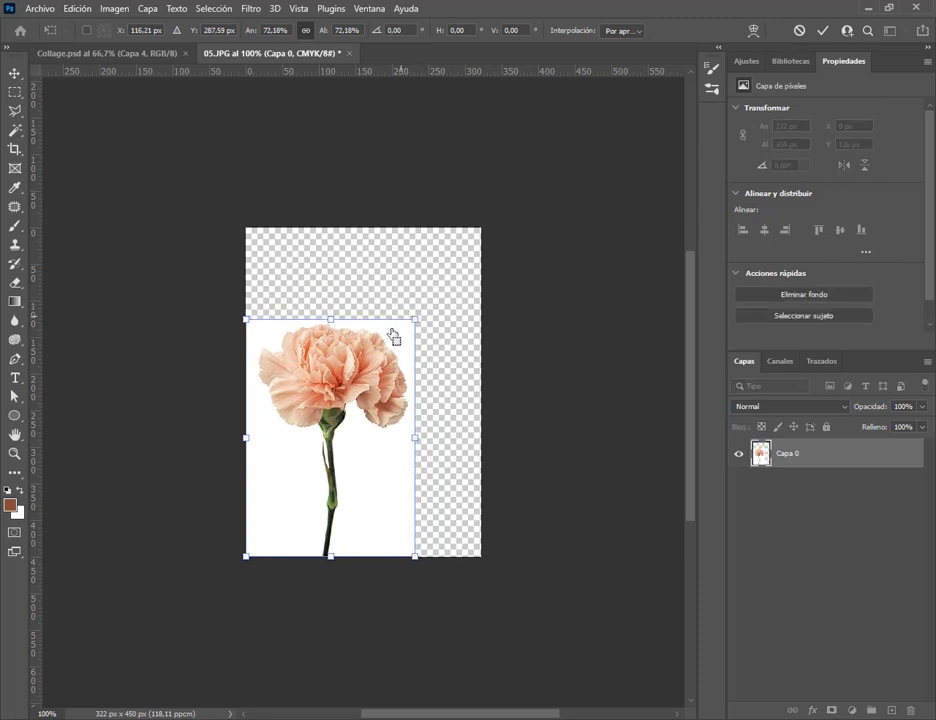
left_click(15, 77)
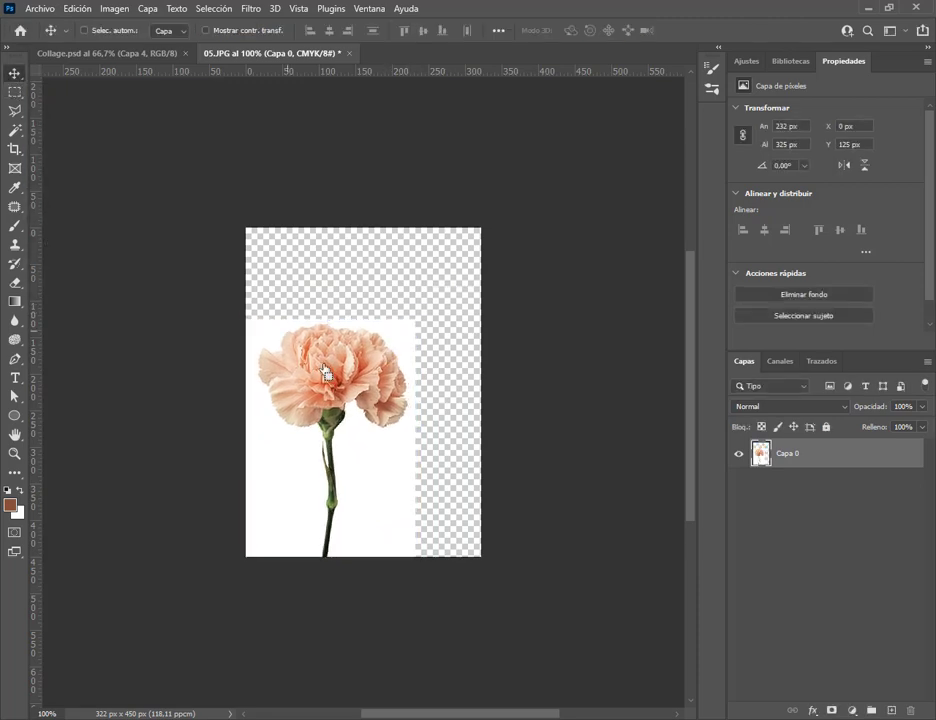
left_click_drag(325, 372, 377, 313)
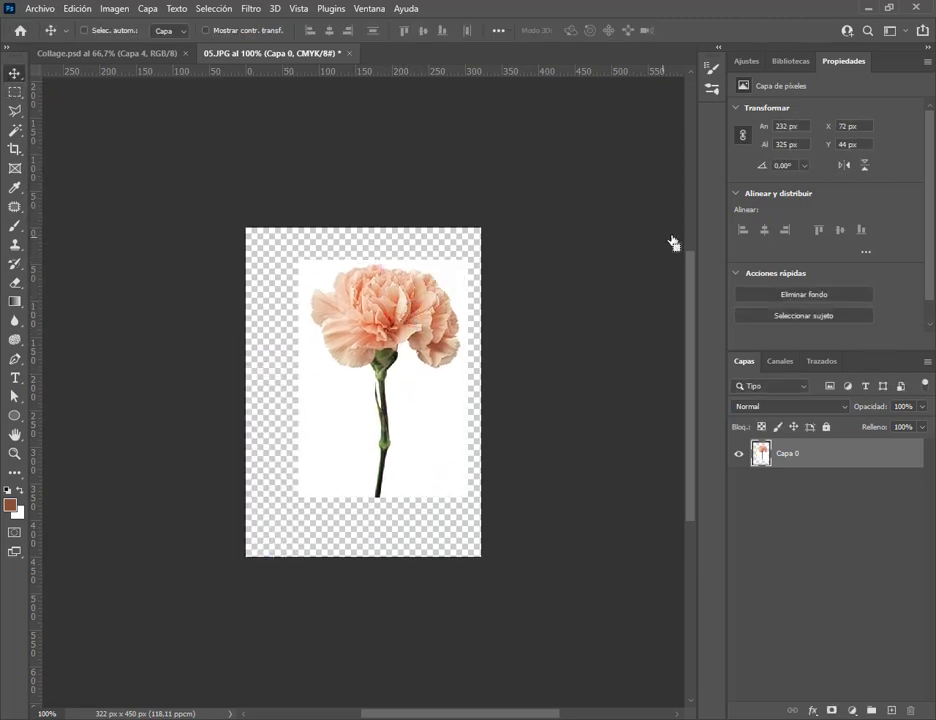
key("ctrl+z")
key("ctrl+z")
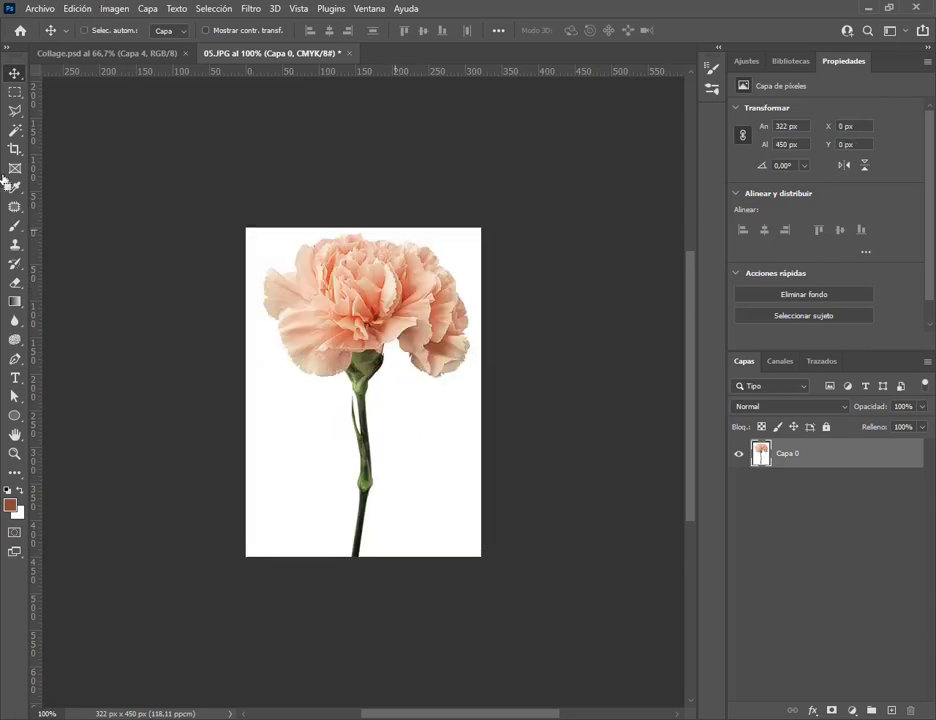
Remove the white background around the carnation with the Magic Wand at tolerance 45, and clear the selection
left_click(14, 131)
left_click(264, 262)
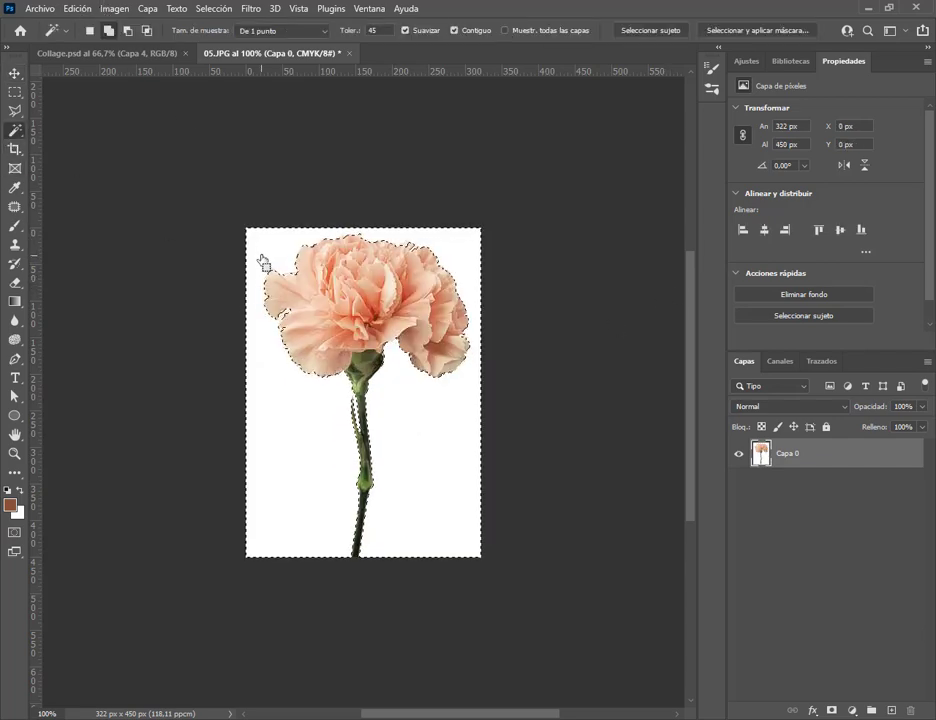
key("Delete")
left_click(214, 9)
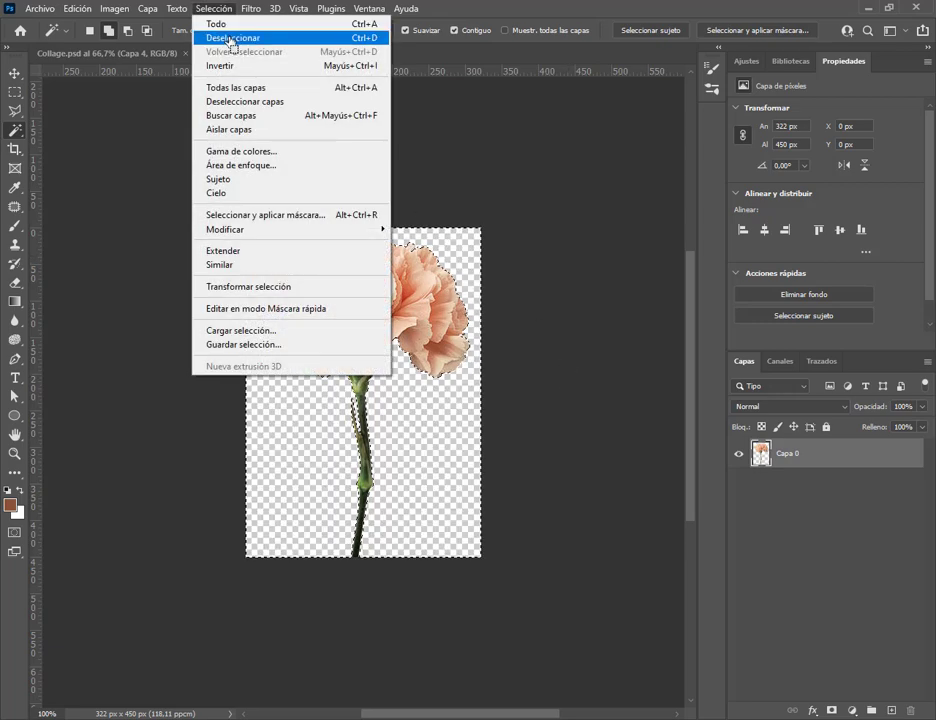
left_click(231, 39)
Copy the cut-out carnation into Collage.psd and place it over the eagle, closing 05.JPG without saving
left_click(14, 74)
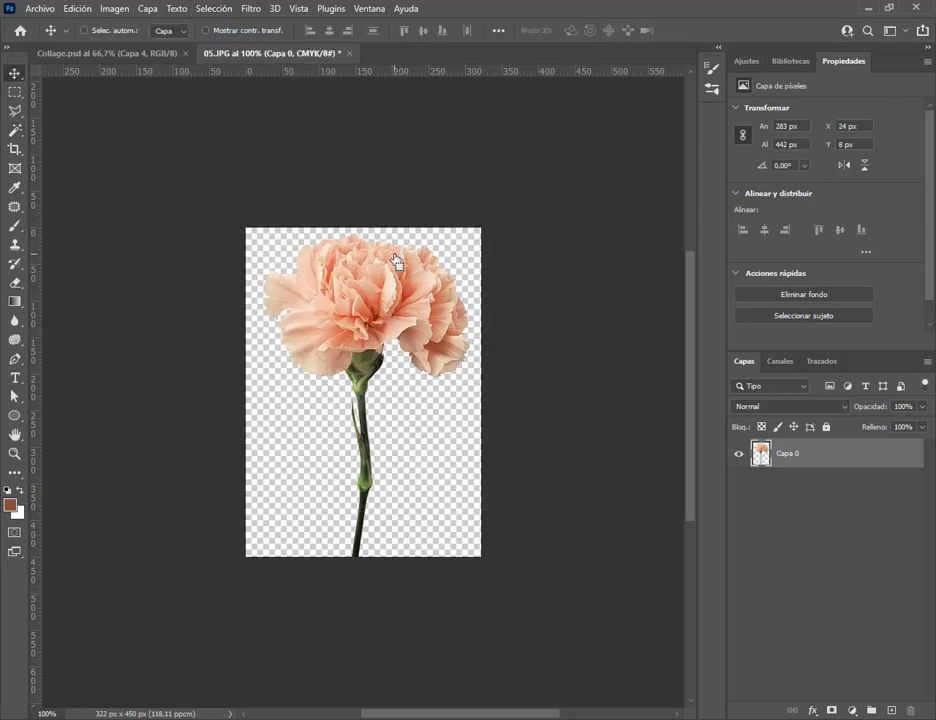
left_click_drag(391, 257, 237, 177)
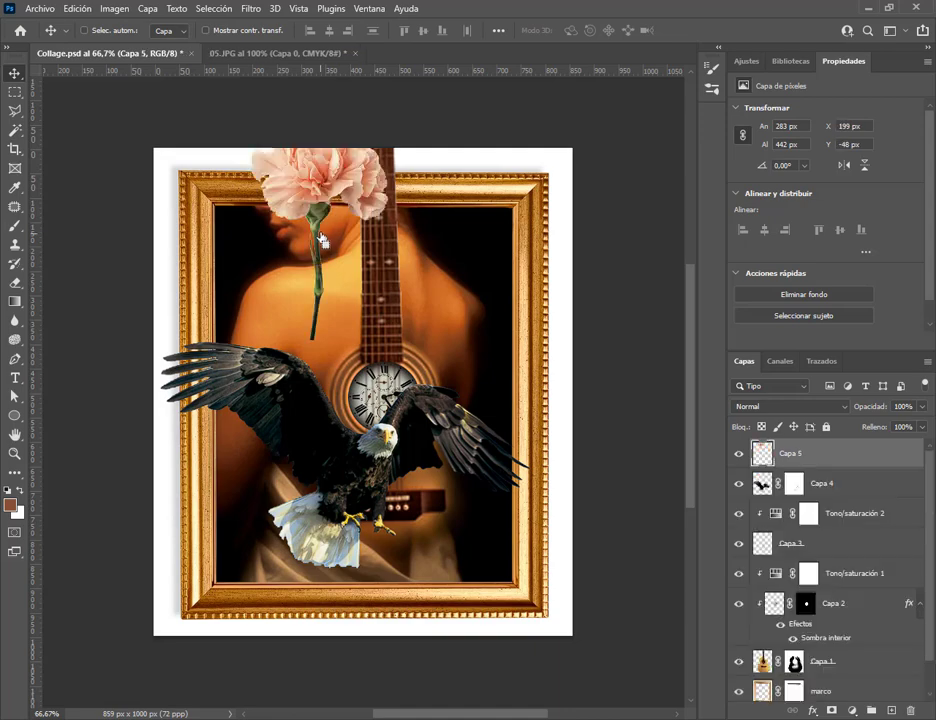
left_click(345, 55)
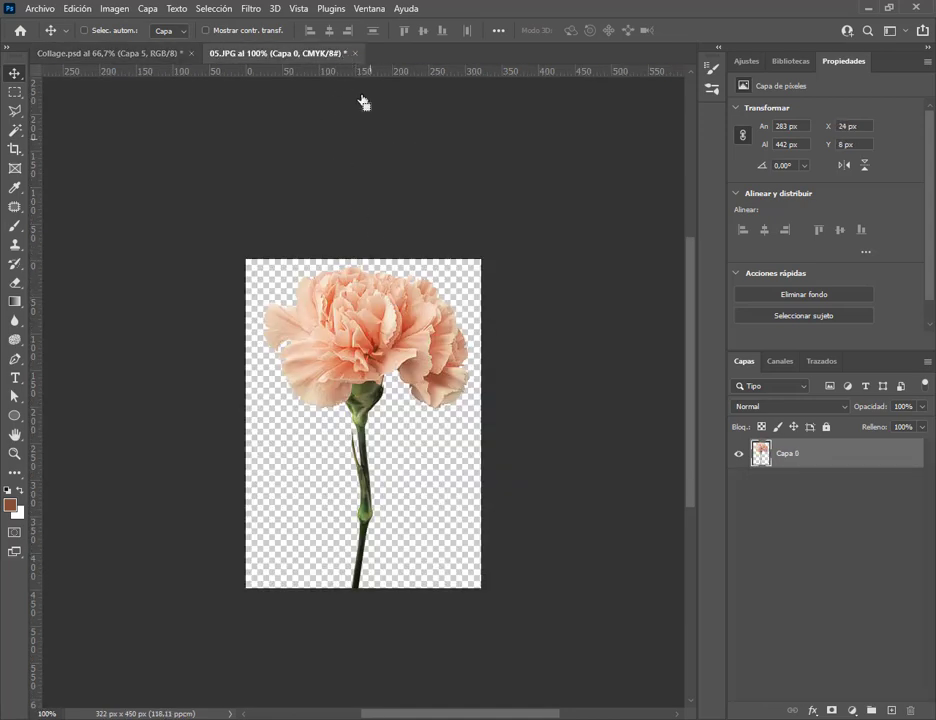
left_click(352, 55)
left_click(512, 281)
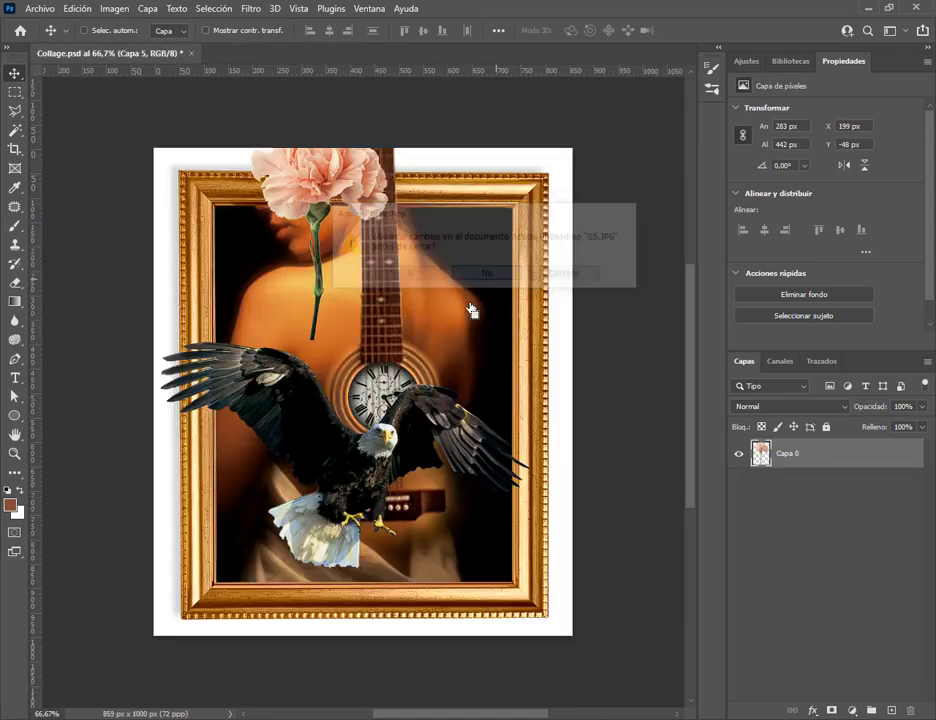
left_click_drag(368, 259, 430, 462)
scroll(430, 462, "up", 2)
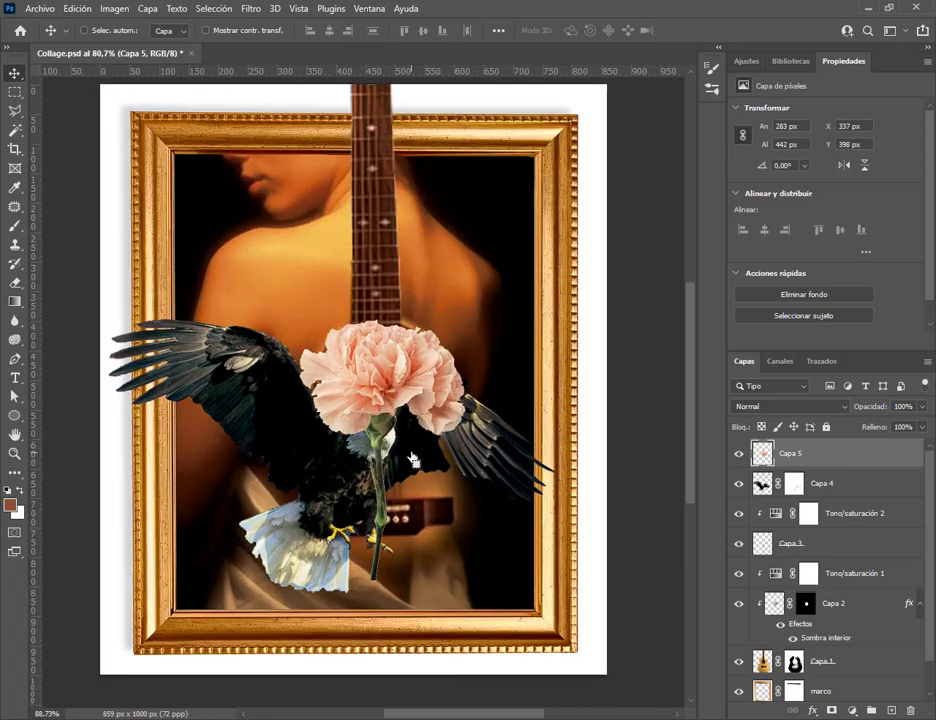
left_click(76, 8)
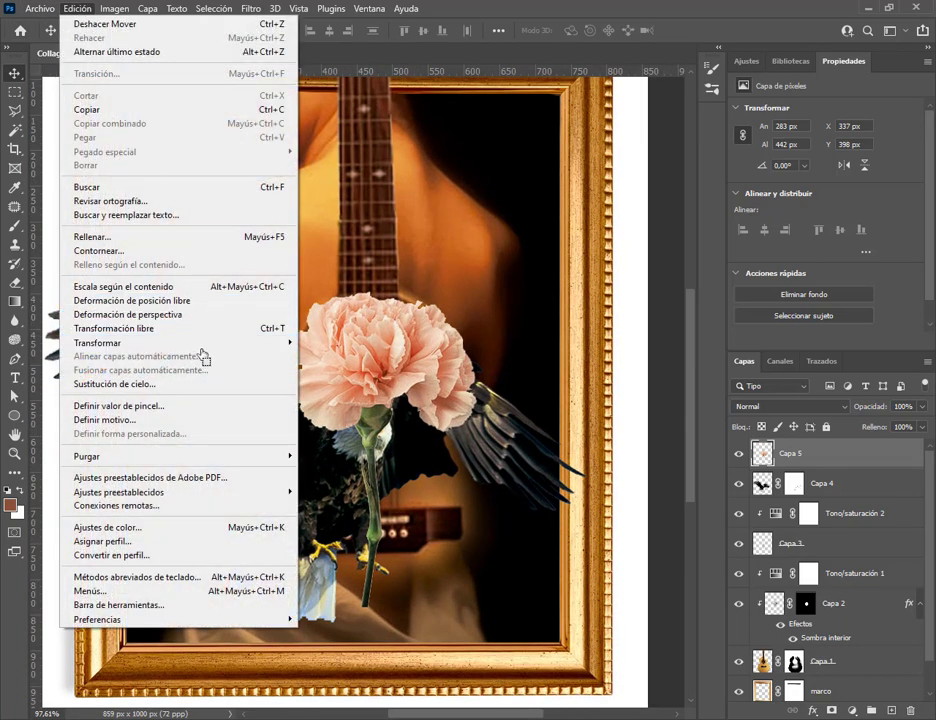
left_click(262, 328)
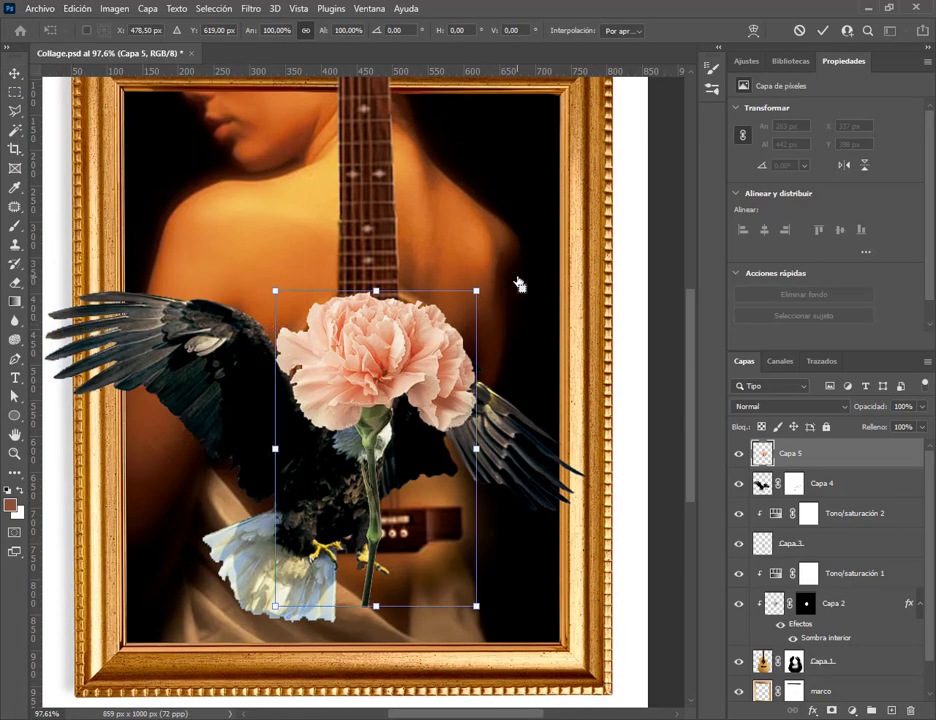
left_click_drag(516, 282, 508, 465)
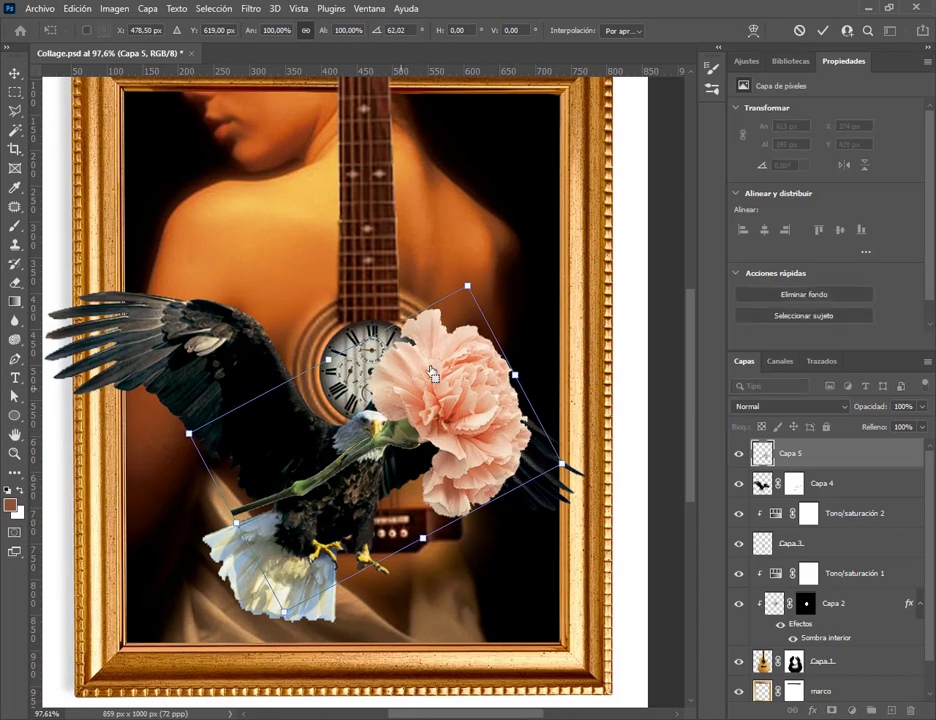
key("Escape")
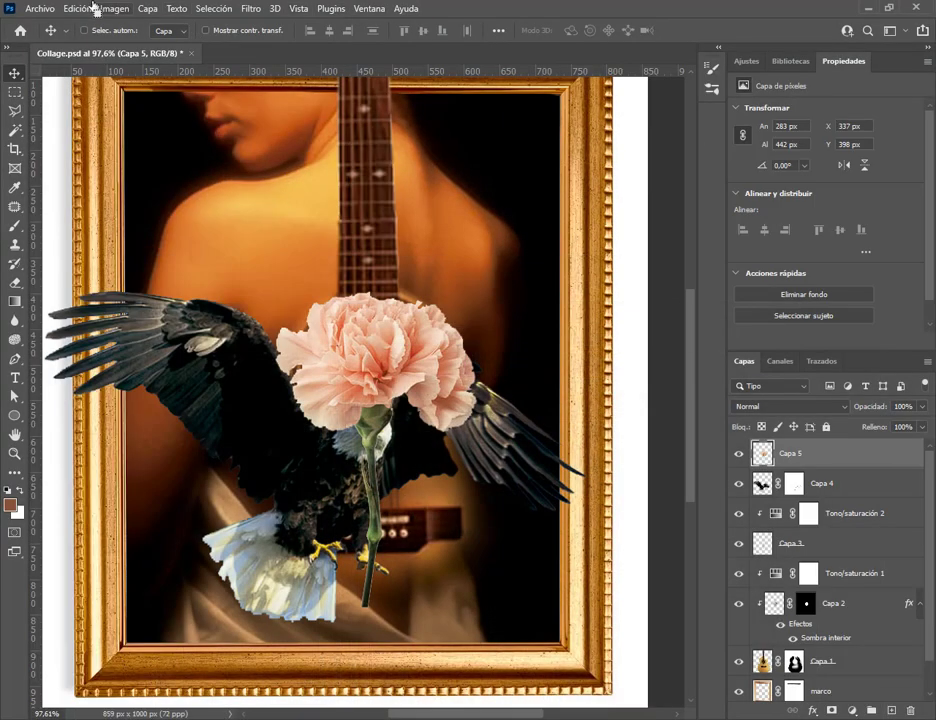
Rotate the carnation 90° clockwise and move it so its stem crosses the eagle's beak
left_click(88, 9)
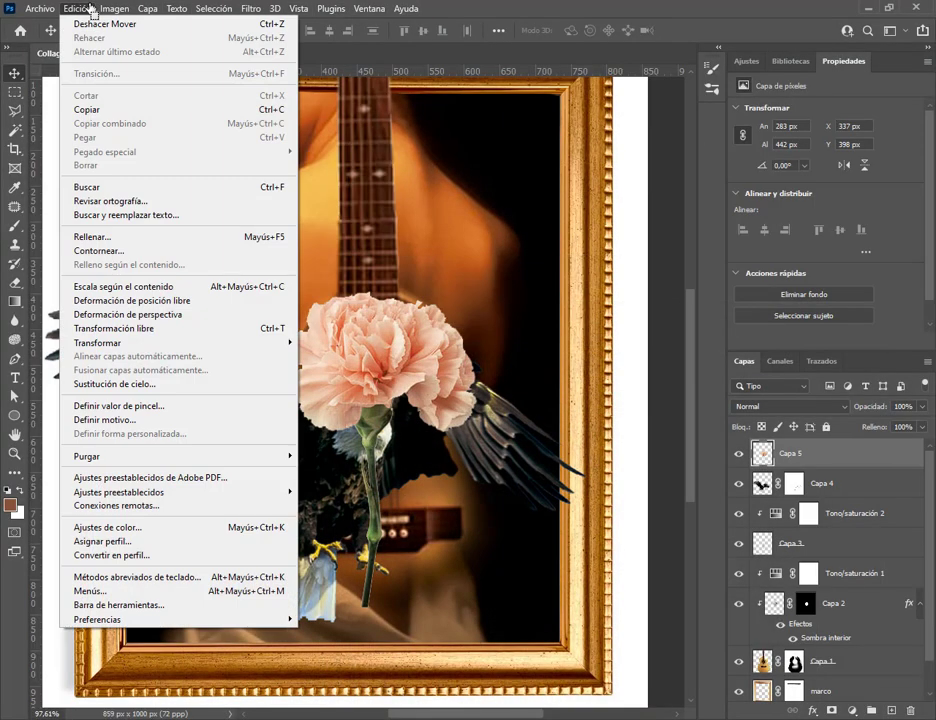
mouse_move(190, 344)
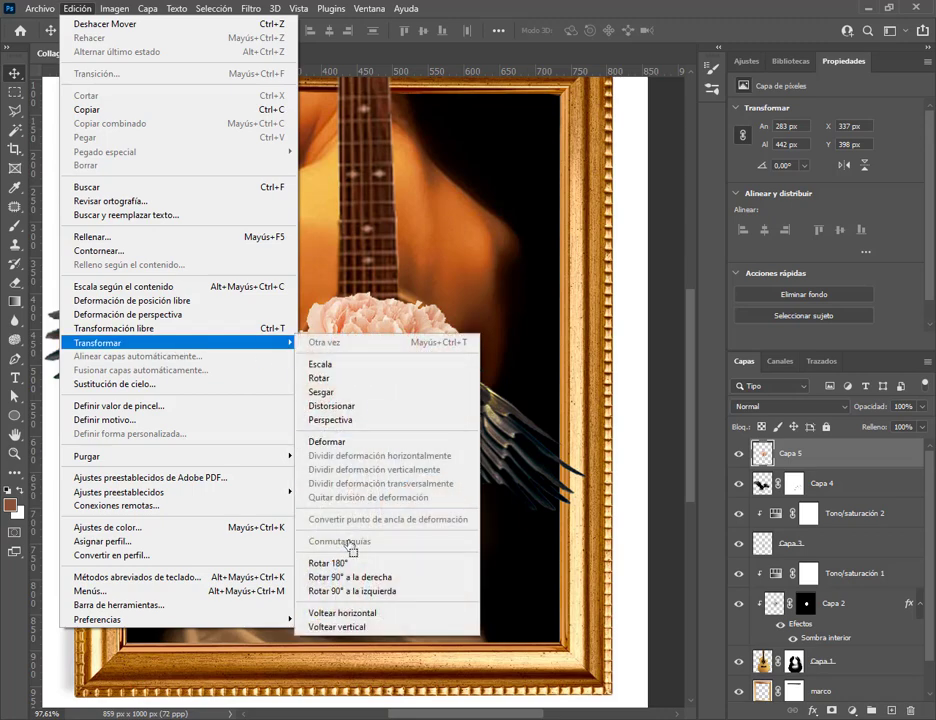
left_click(352, 577)
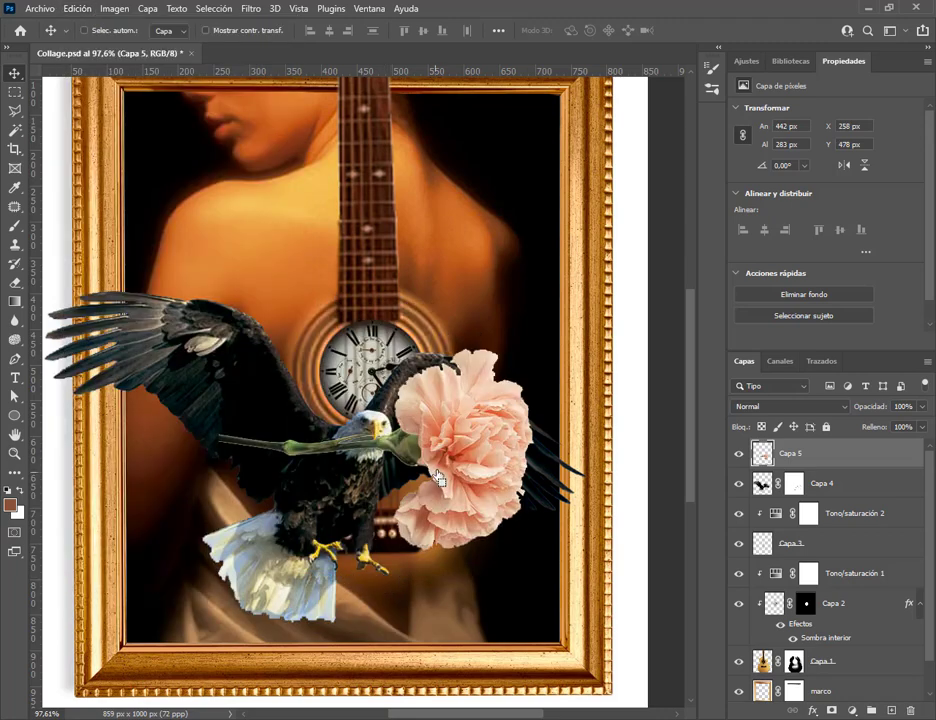
left_click_drag(438, 478, 474, 468)
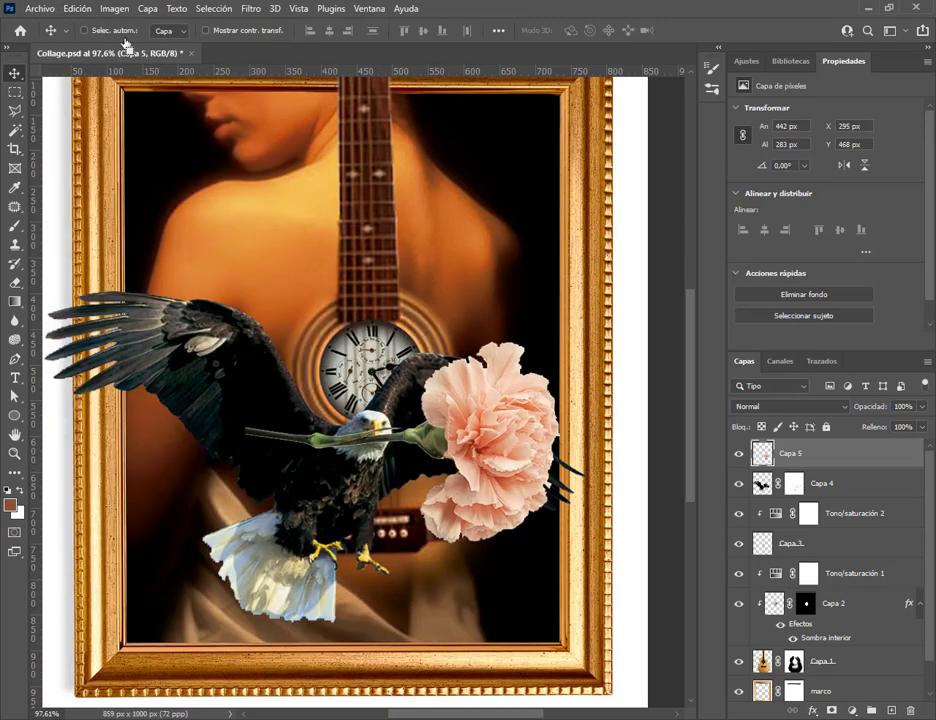
Scale the carnation proportionally to about 14% with Free Transform and place it at the eagle's beak
left_click(91, 11)
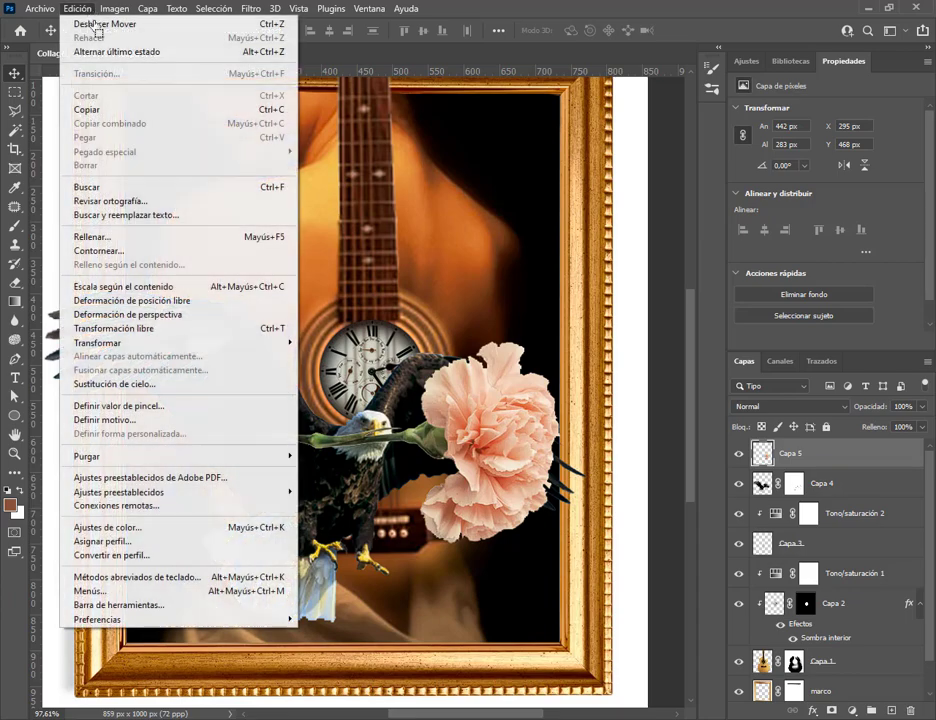
left_click(162, 331)
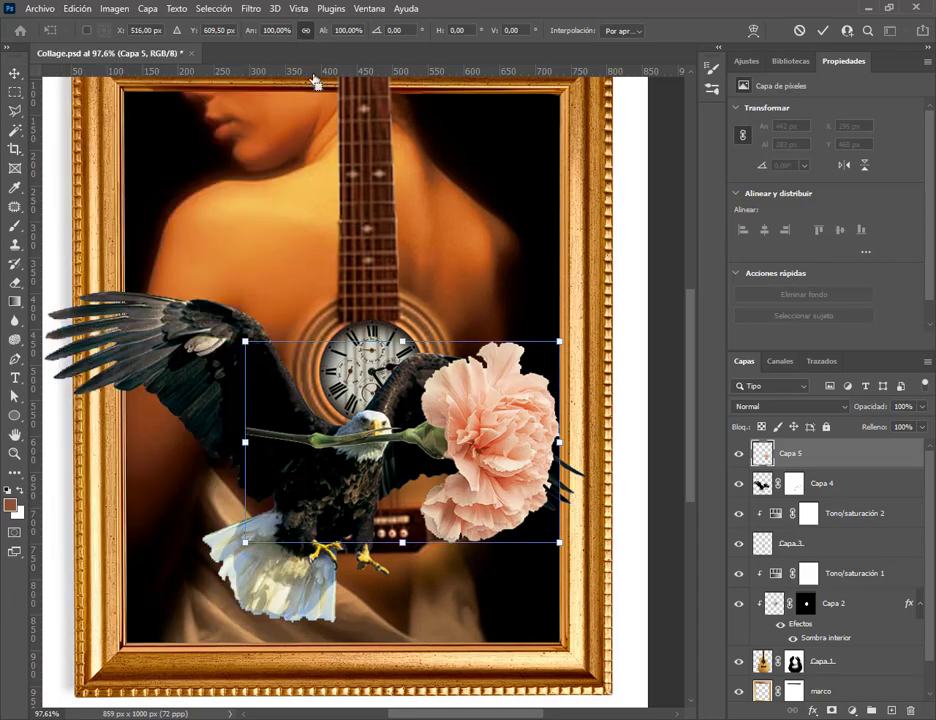
left_click_drag(561, 548, 425, 445)
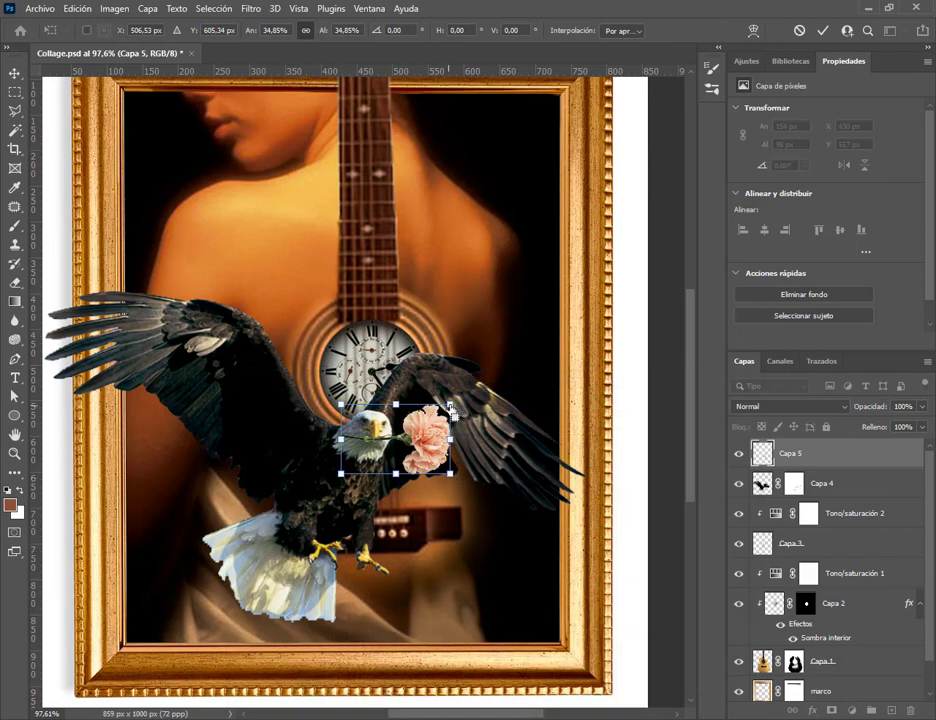
left_click_drag(430, 378, 391, 446)
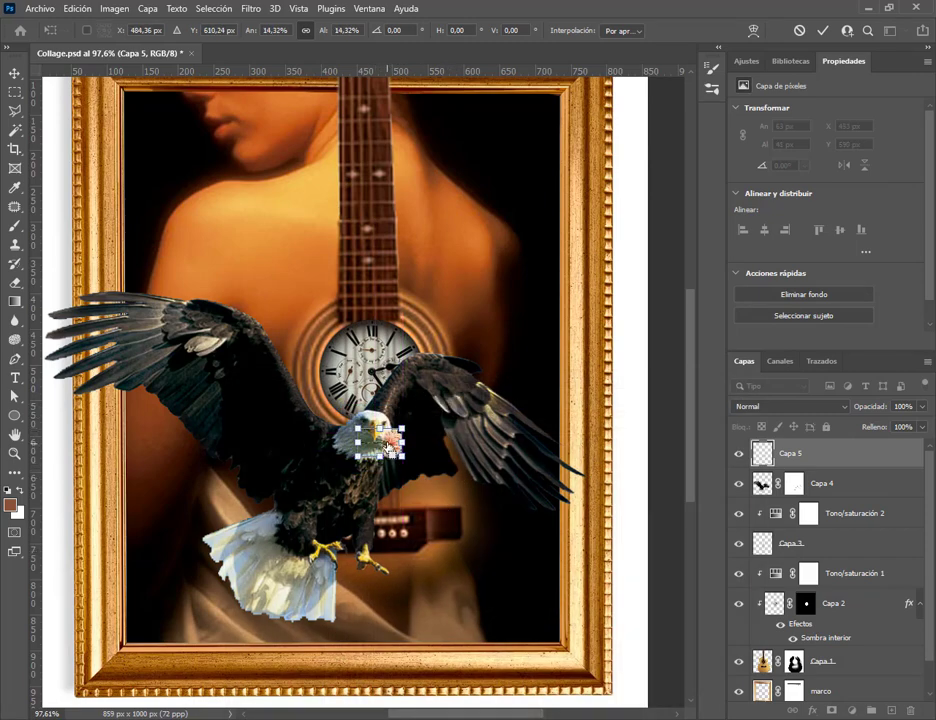
left_click(391, 446)
key("Return")
scroll(377, 455, "up", 5)
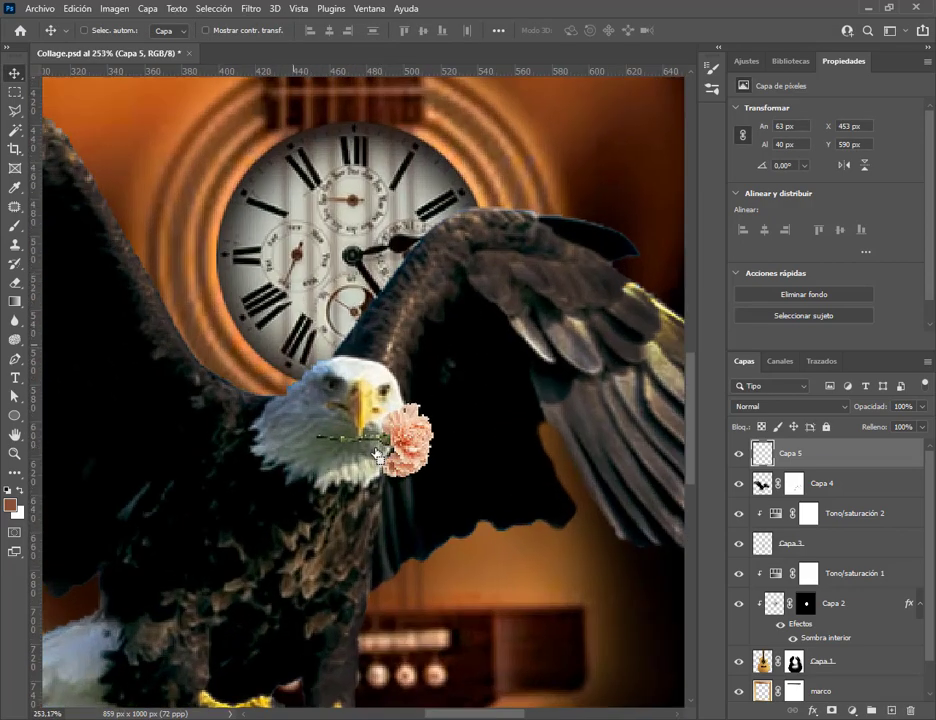
Nudge the carnation up toward the eagle's beak and rotate it about 7.6° clockwise with Free Transform
scroll(377, 455, "up", 2)
left_click_drag(400, 432, 411, 417)
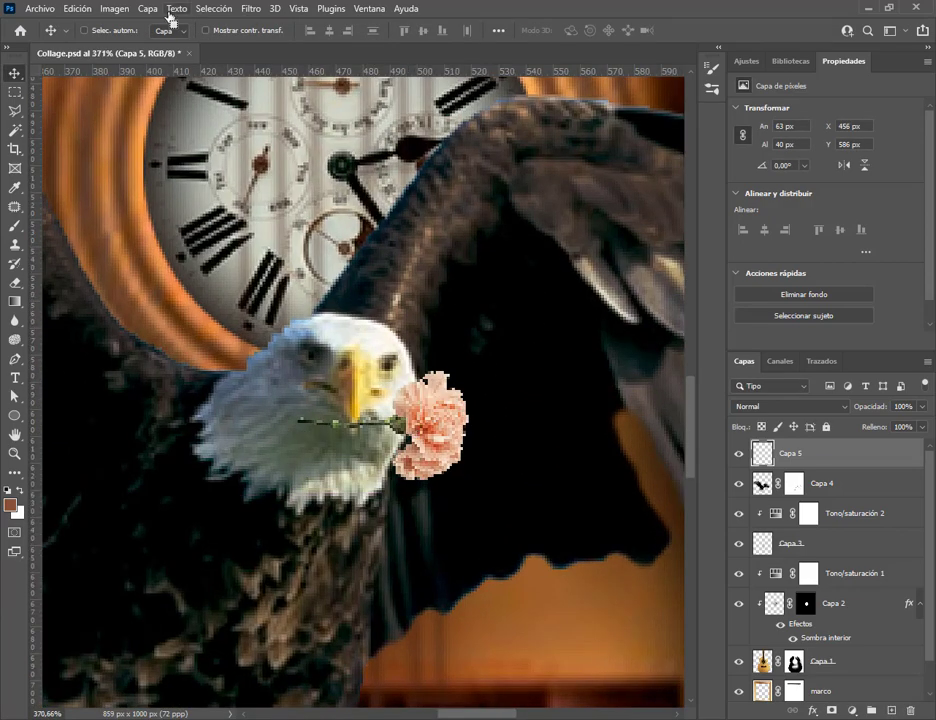
left_click(88, 10)
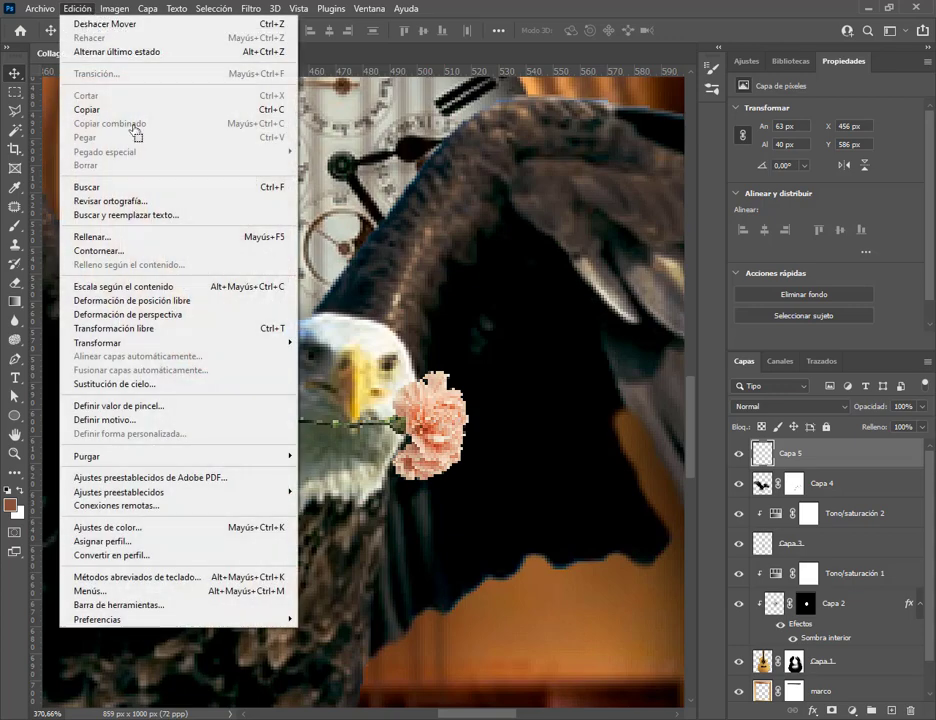
left_click(200, 329)
left_click_drag(565, 389, 567, 412)
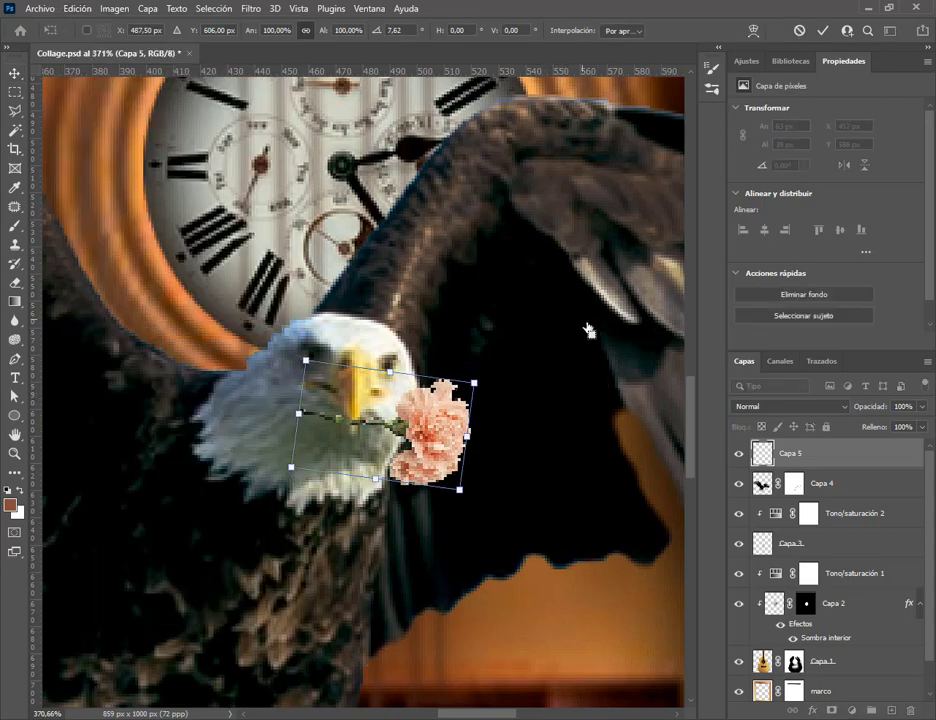
key("Return")
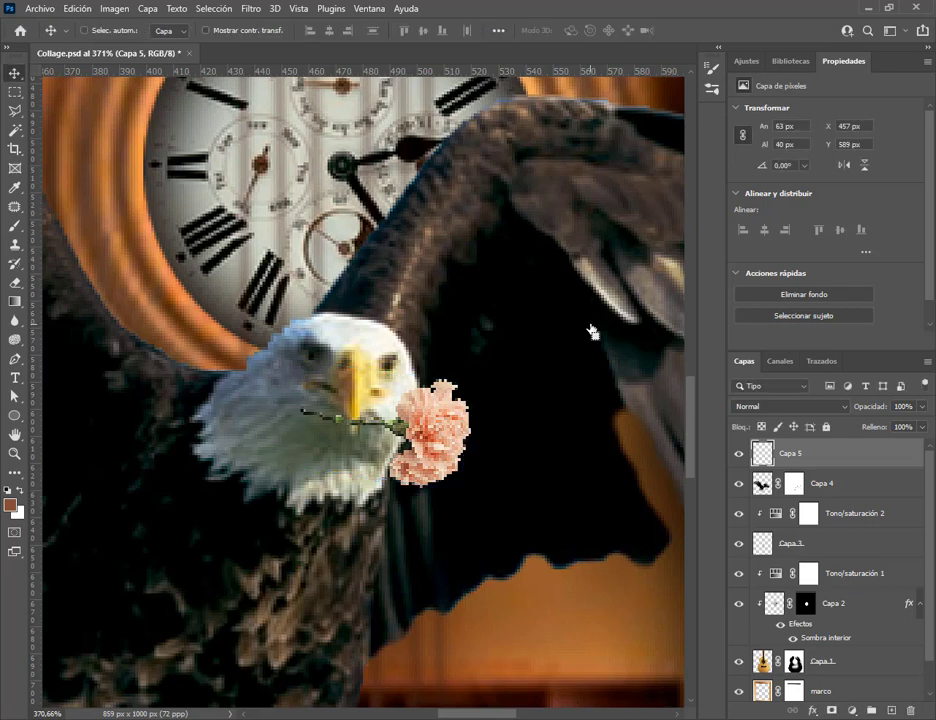
Rename the carnation layer Capa 5 as Rosa and the eagle layer Capa 4 as Aguila
double_click(792, 453)
double_click(820, 484)
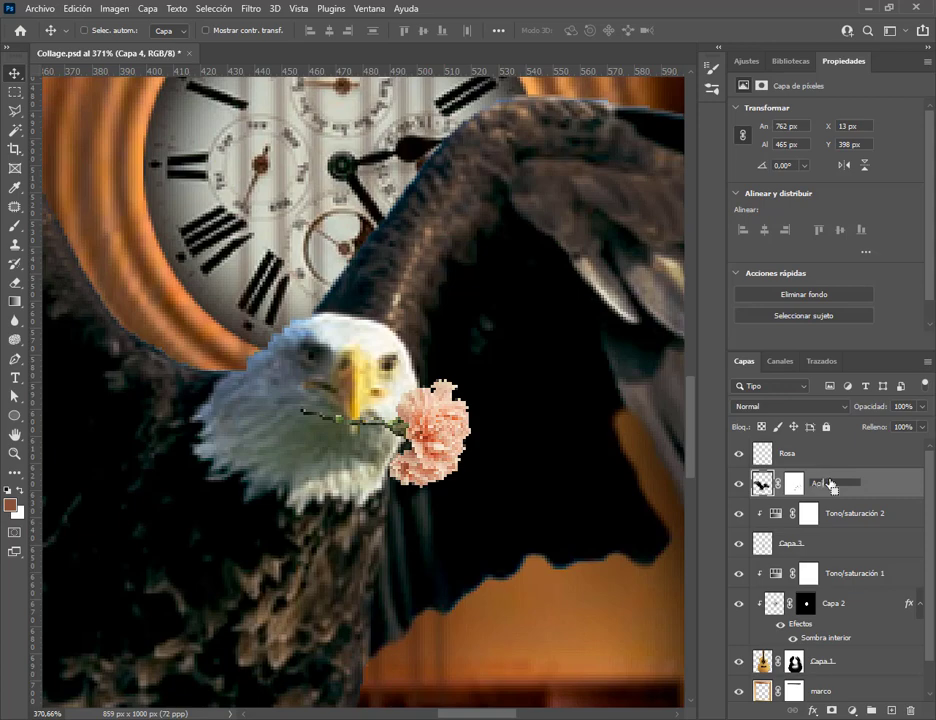
type("Aguila")
key("Return")
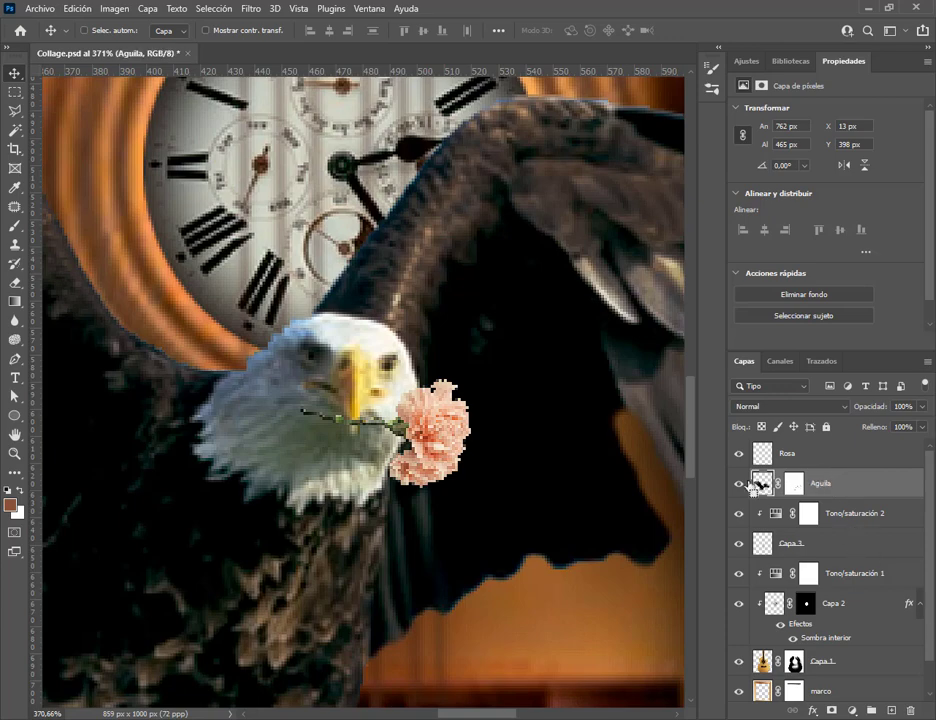
Add a layer mask to the Rosa layer and erase the stem where it crosses the beak with a 3 px eraser
left_click(768, 455)
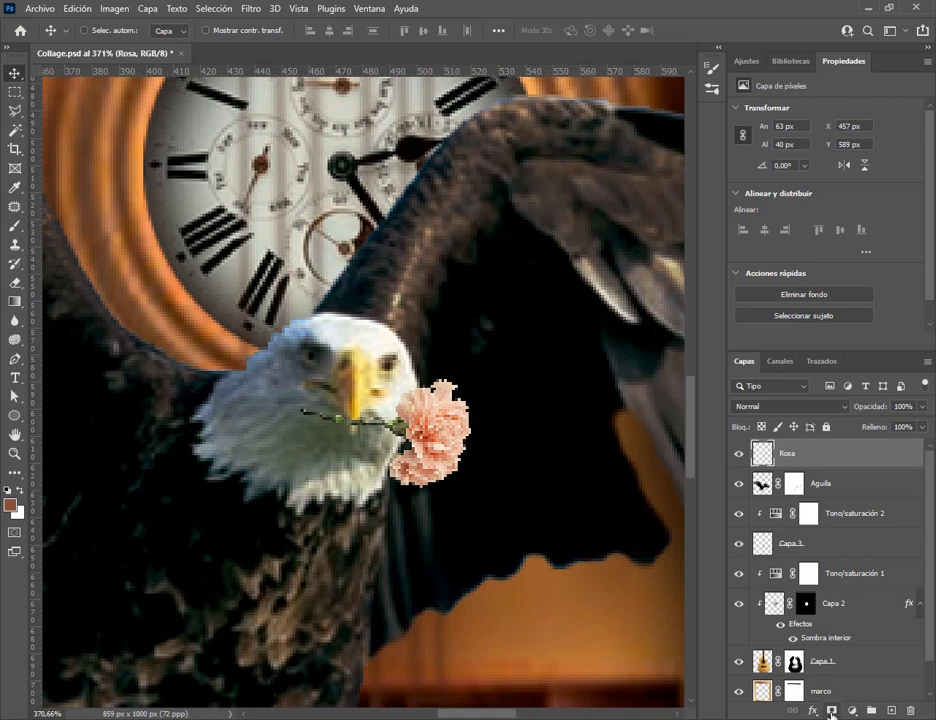
left_click(831, 710)
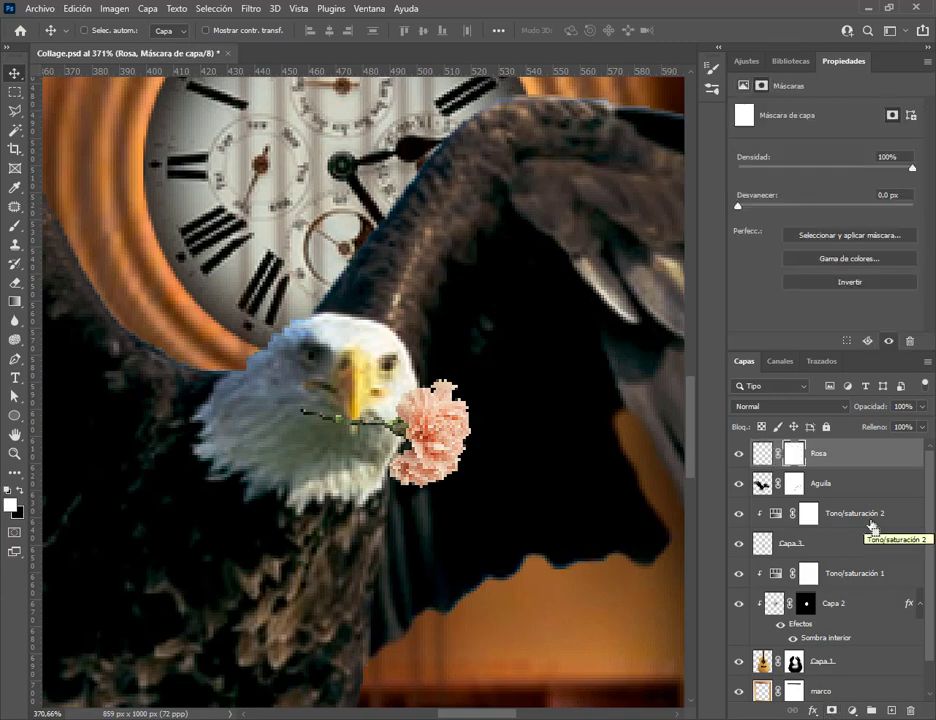
key("r")
key("e")
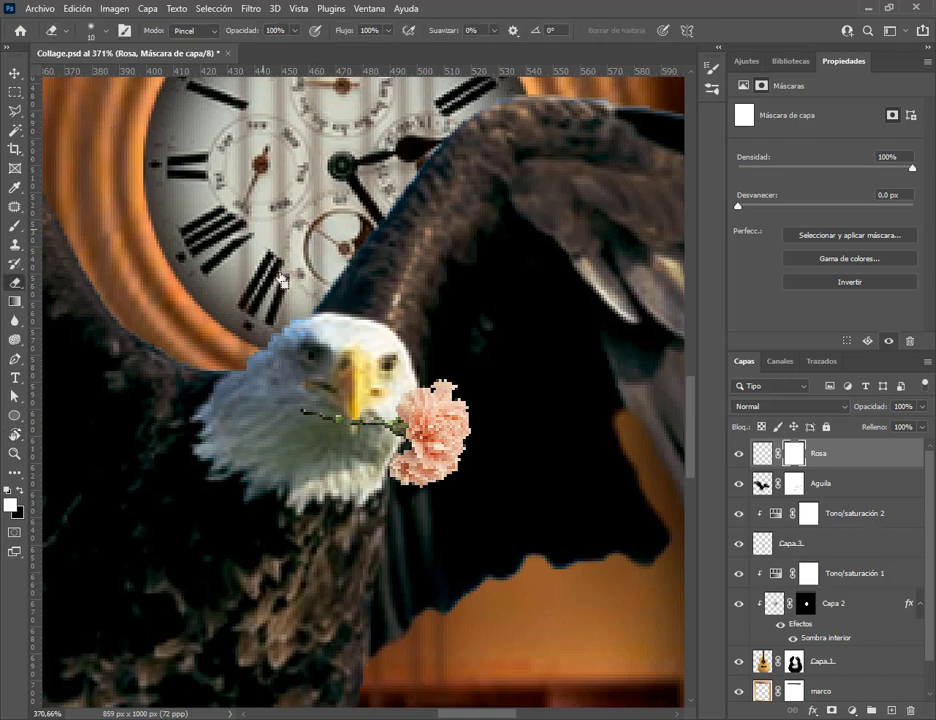
left_click(107, 37)
left_click_drag(80, 80, 75, 81)
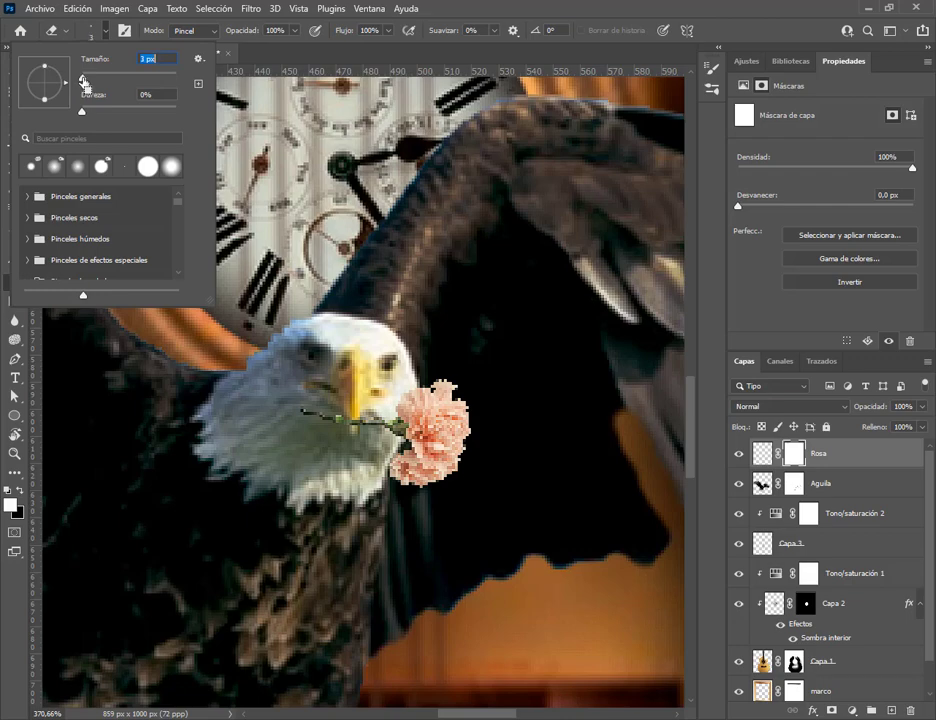
key("Return")
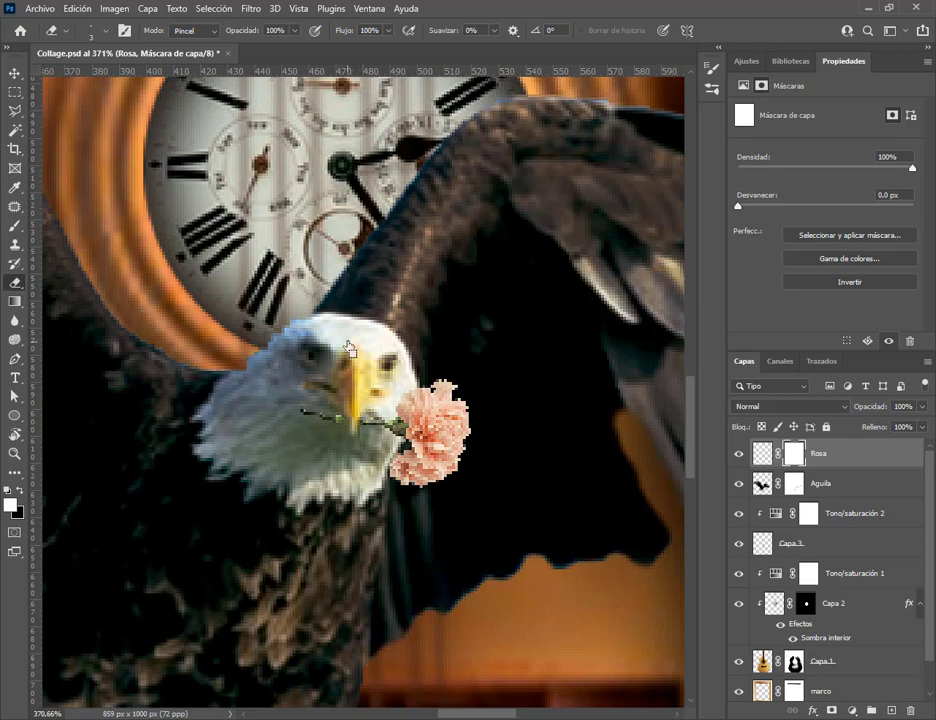
Try to move the Aguila and Rosa layers independently, undoing each move
scroll(349, 347, "down", 4)
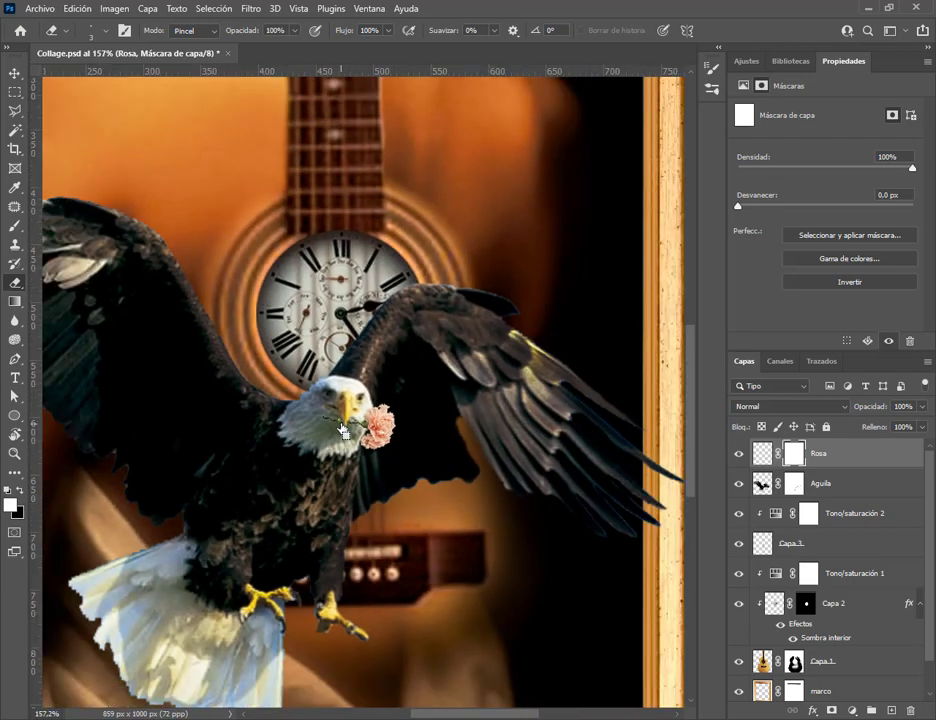
scroll(342, 430, "down", 3)
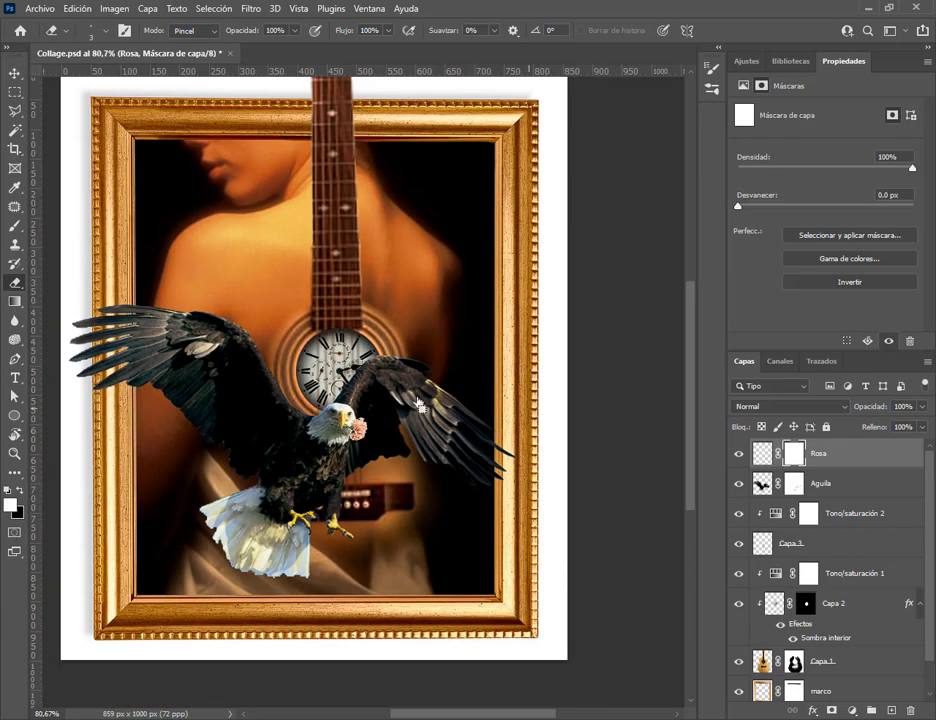
left_click(9, 80)
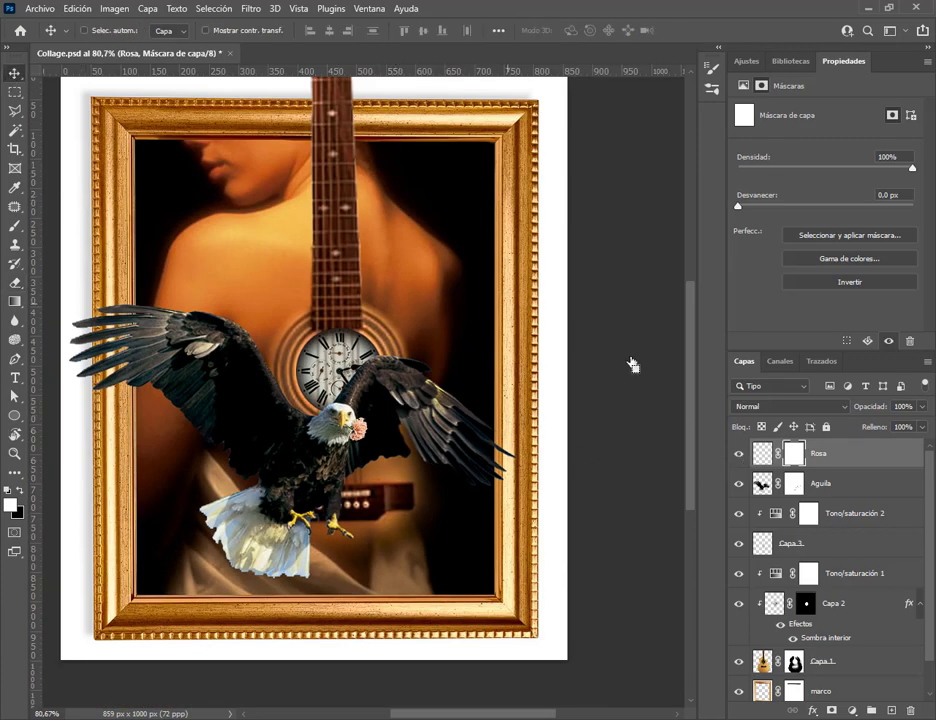
left_click(760, 488)
left_click_drag(393, 458, 406, 293)
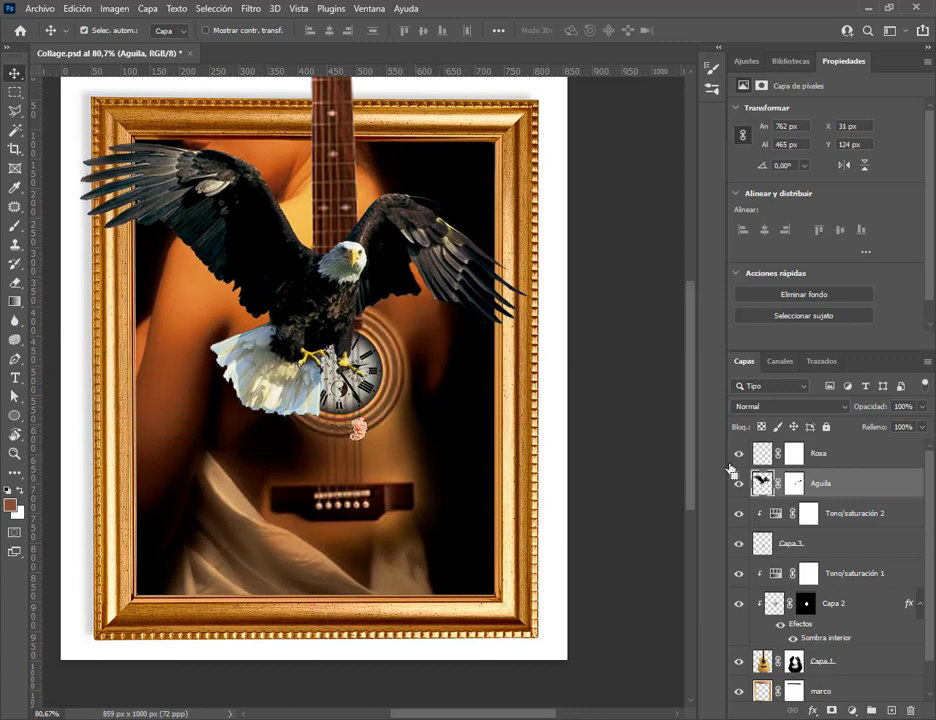
key("ctrl+z")
left_click(823, 458)
left_click_drag(343, 435, 459, 347)
key("ctrl+z")
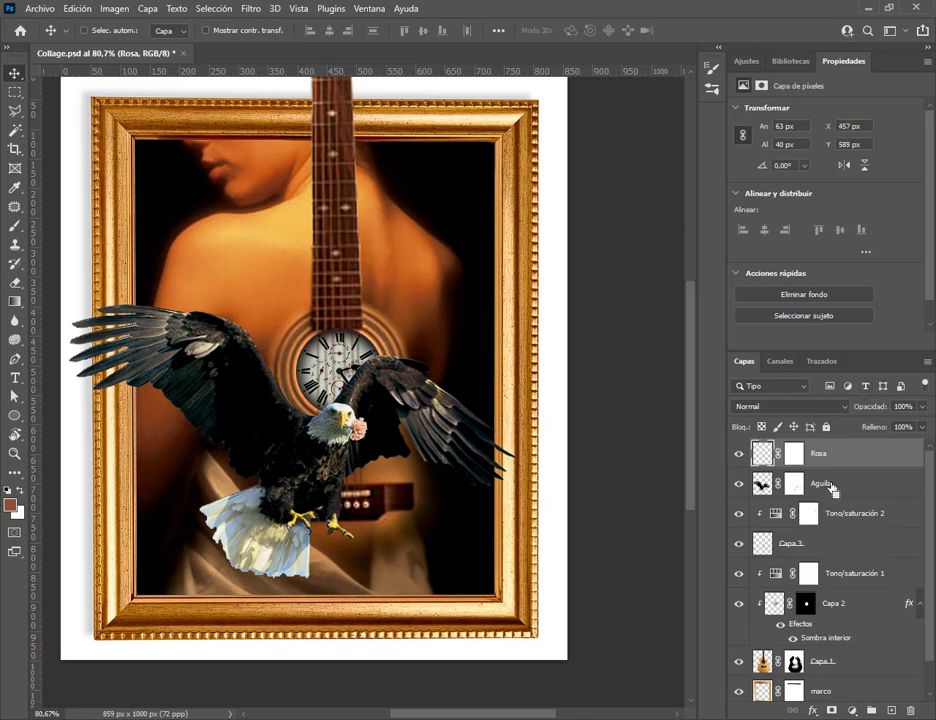
Link the Rosa and Aguila layers
left_click(776, 484, "shift")
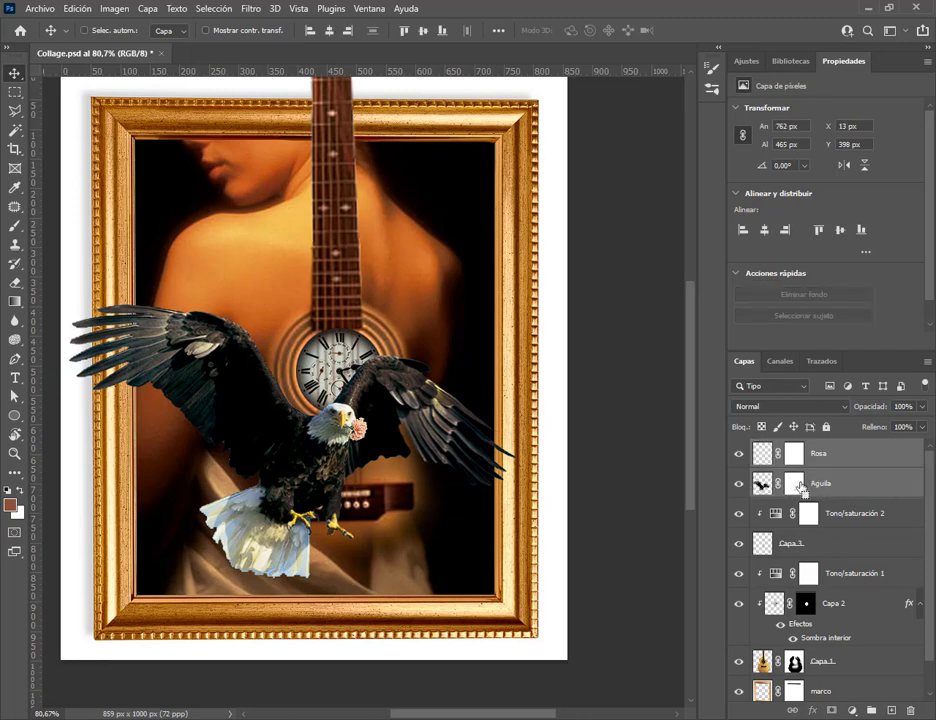
left_click_drag(801, 487, 836, 487)
left_click(810, 460)
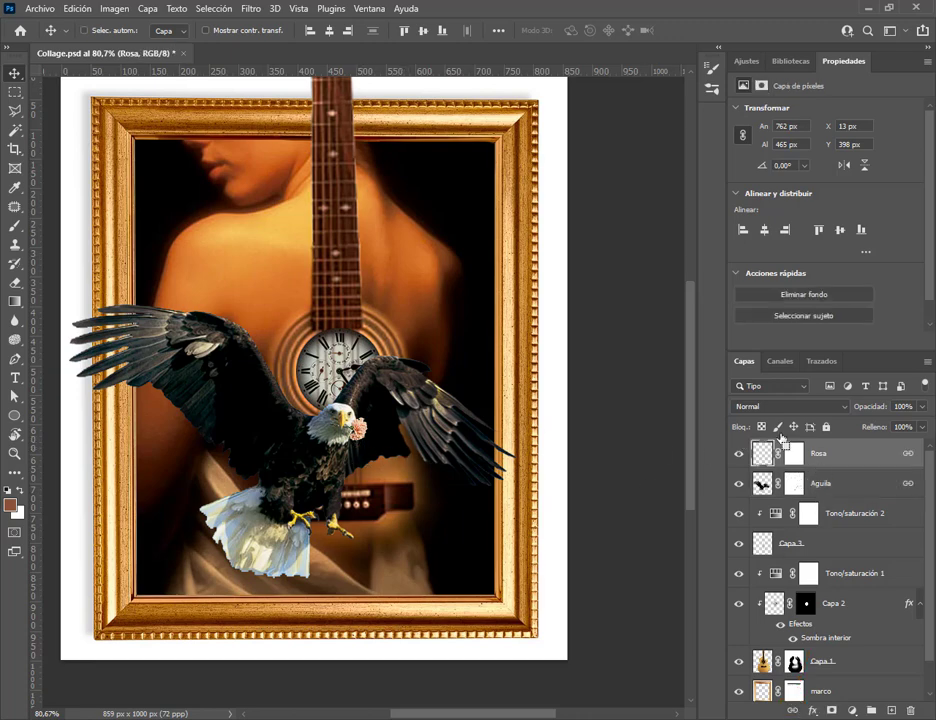
left_click(830, 490)
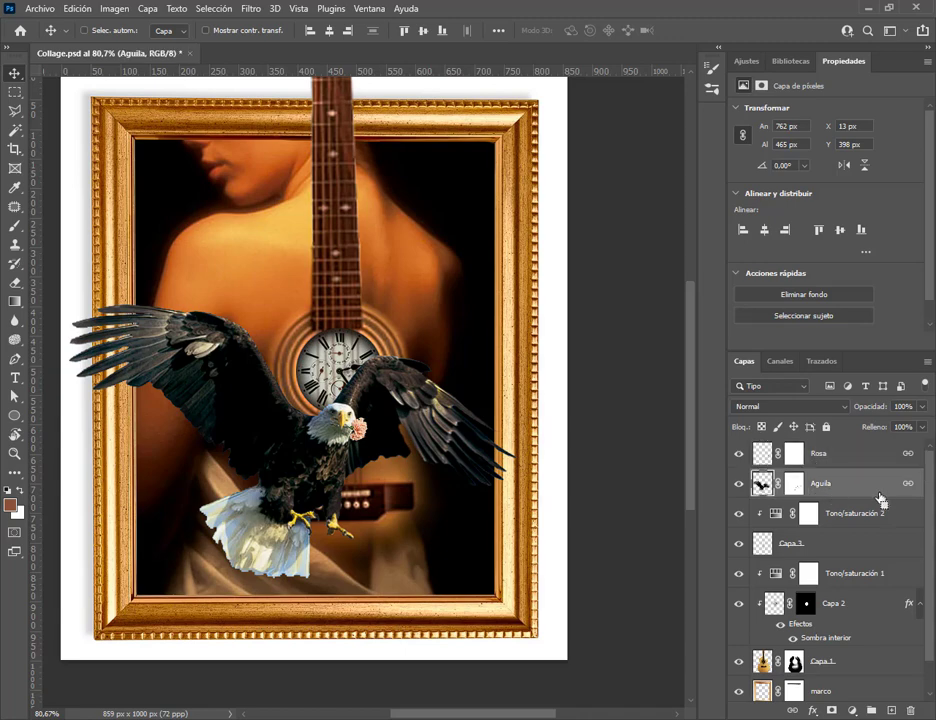
Move the linked eagle and carnation slightly up and right, with the eagle at about X 29 px, Y 364 px, and save Collage.psd
left_click_drag(440, 420, 370, 390)
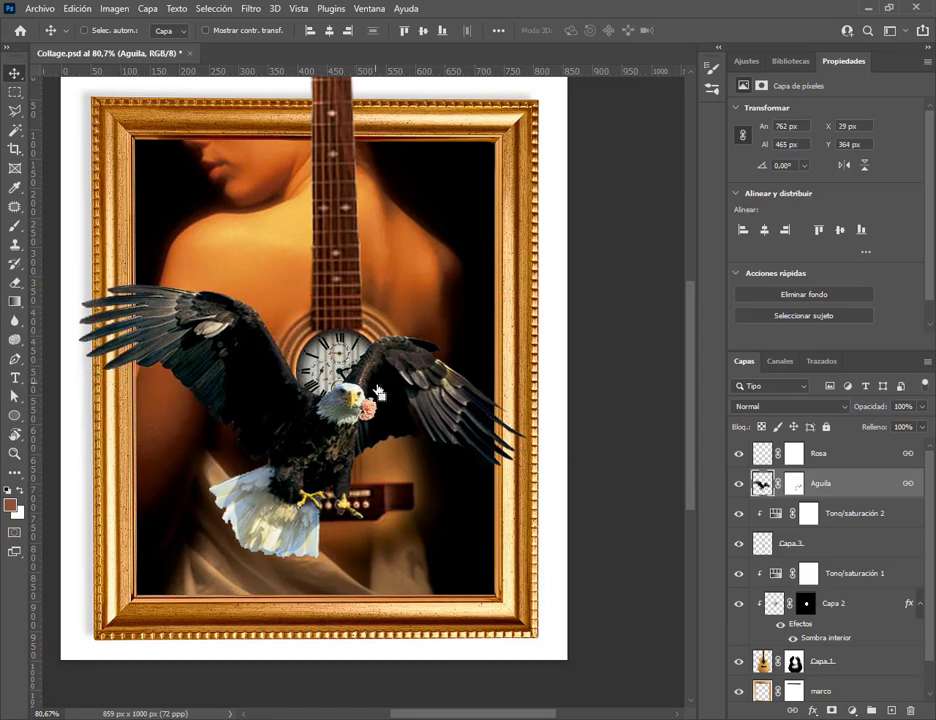
left_click(41, 8)
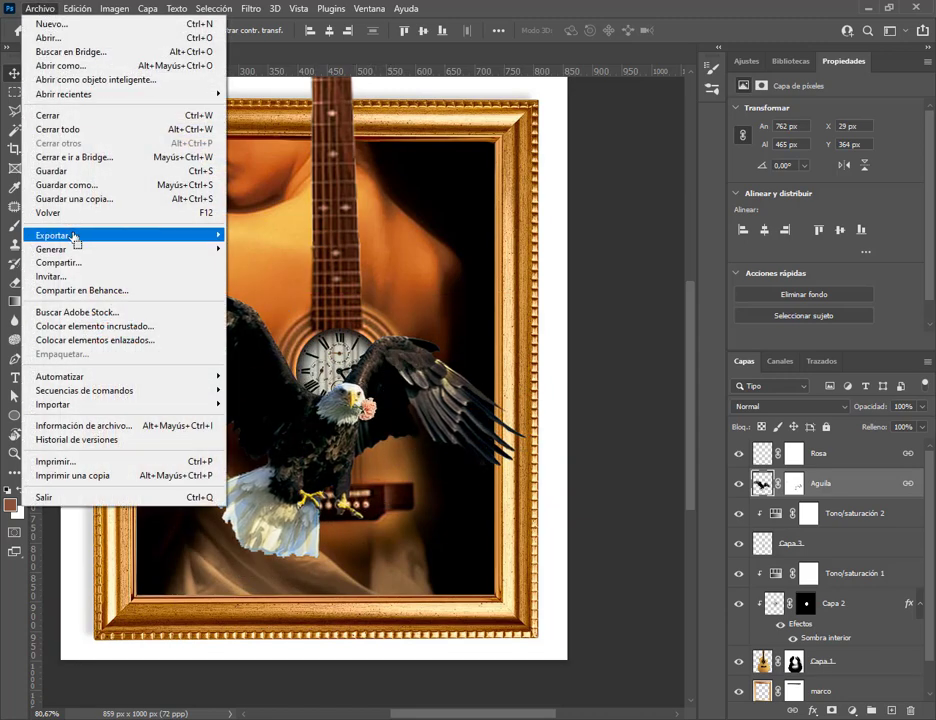
left_click(73, 171)
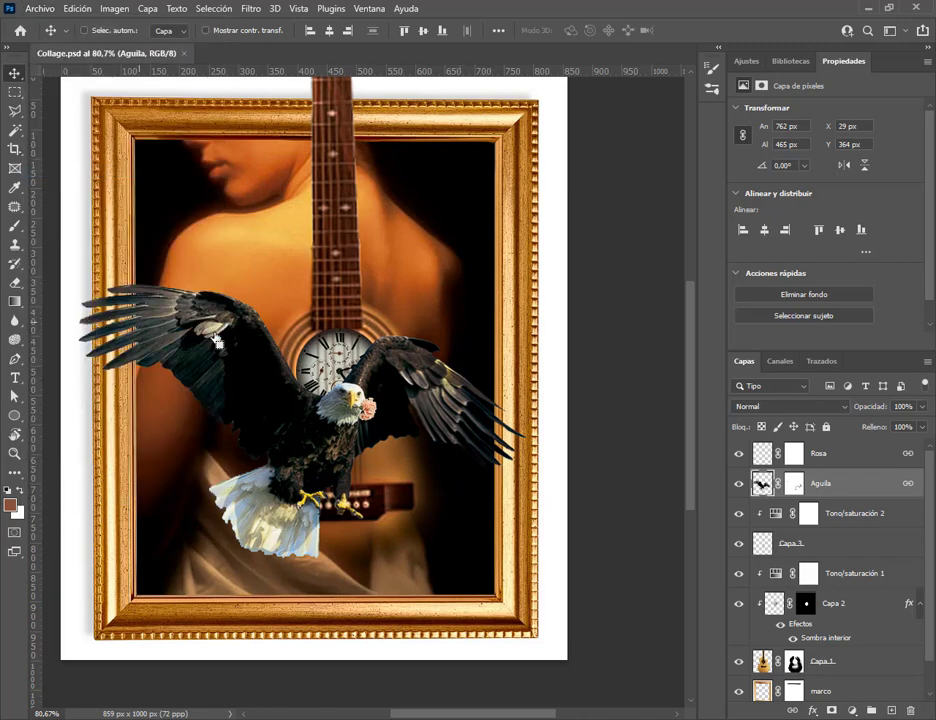
Check the reference Collage.jpg in the image viewer, and open the handshake photo 01.JPG in Photoshop
scroll(335, 515, "up", 2)
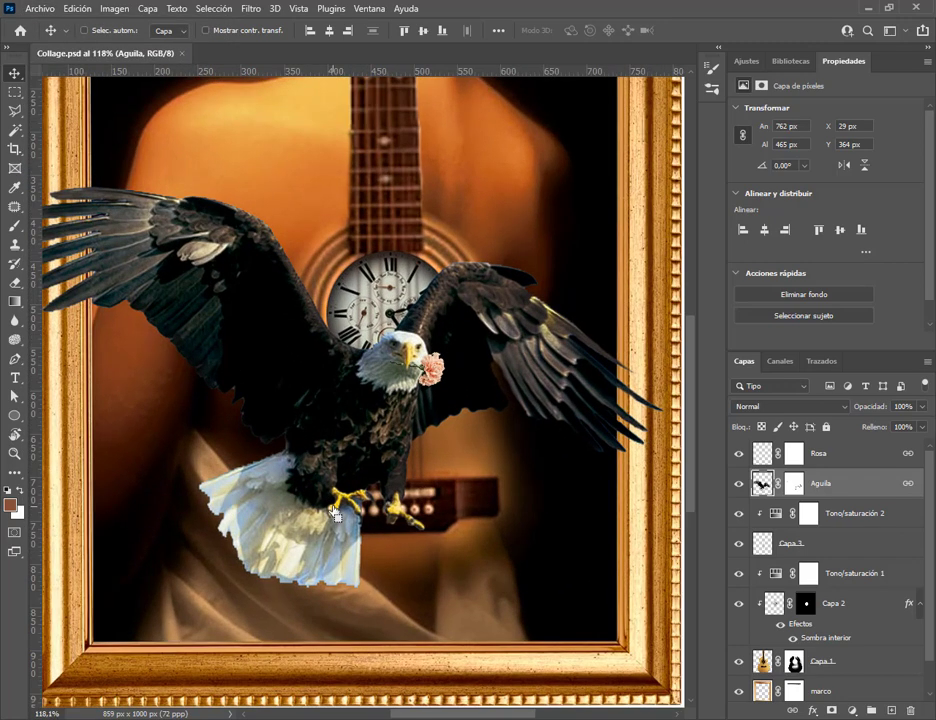
key("alt+Tab")
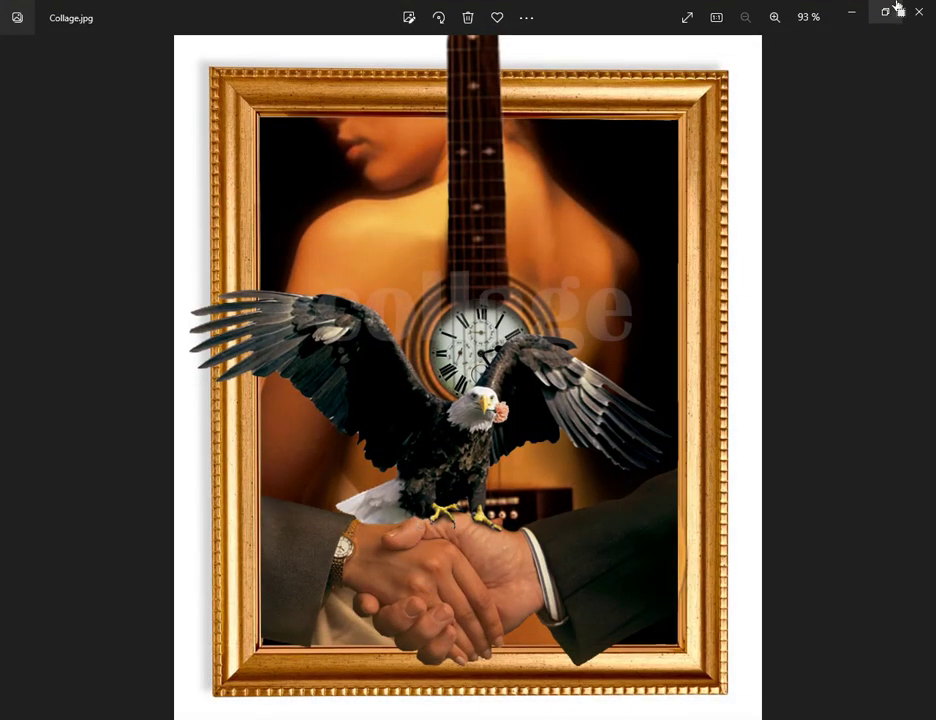
left_click(851, 12)
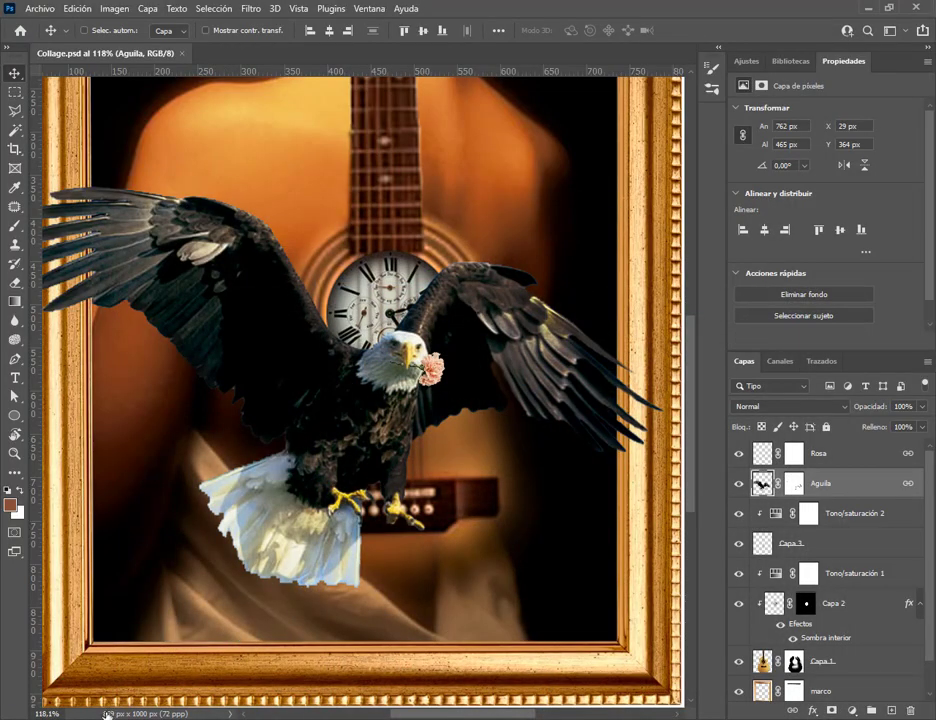
key("alt+Tab")
left_click_drag(262, 180, 303, 62)
left_click(587, 314)
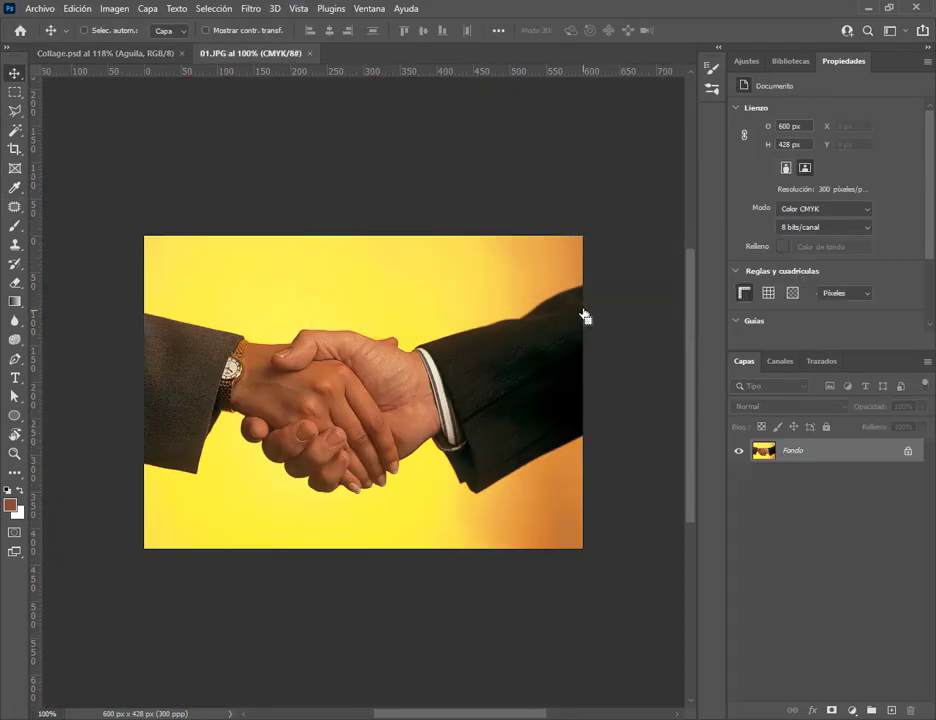
Unlock the handshake photo's background layer, remove the yellow and orange backdrop with the Magic Wand at tolerance 45, and clear the selection
left_click(909, 455)
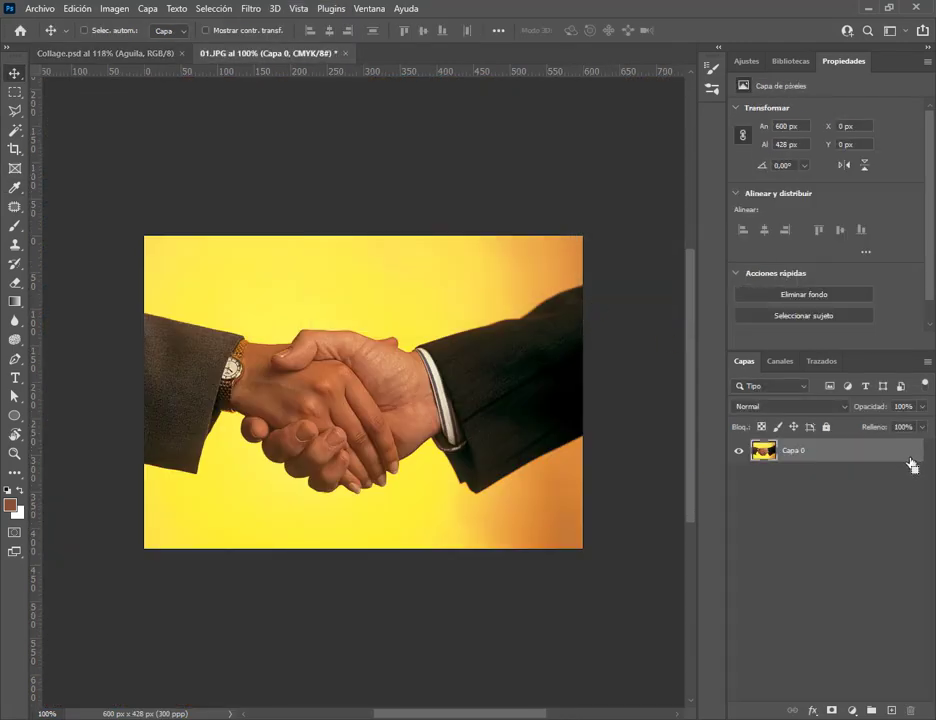
left_click(14, 128)
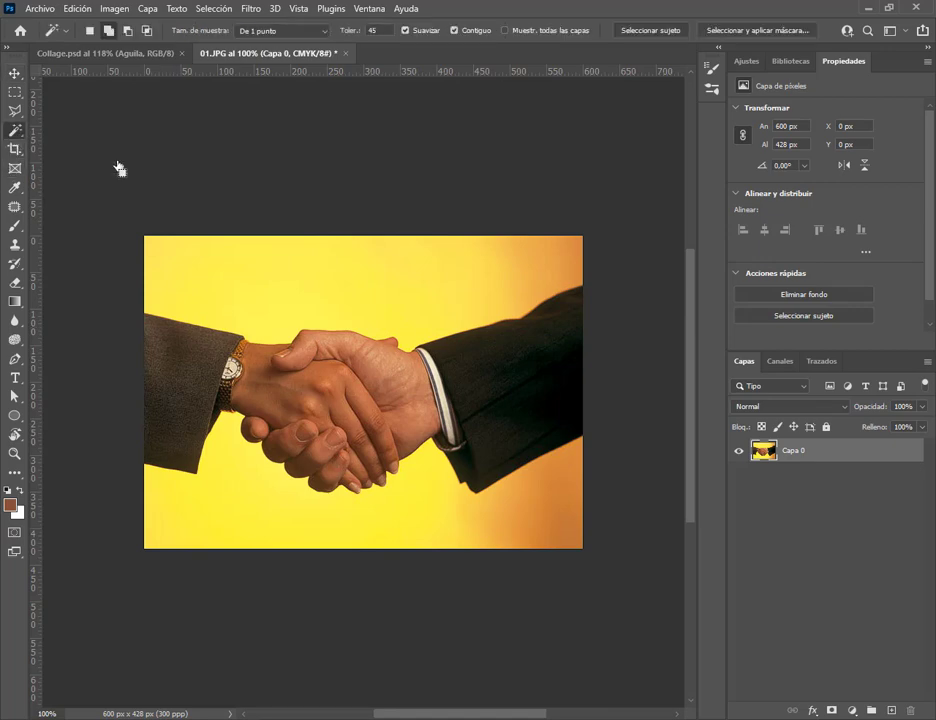
left_click(341, 275)
left_click(554, 290)
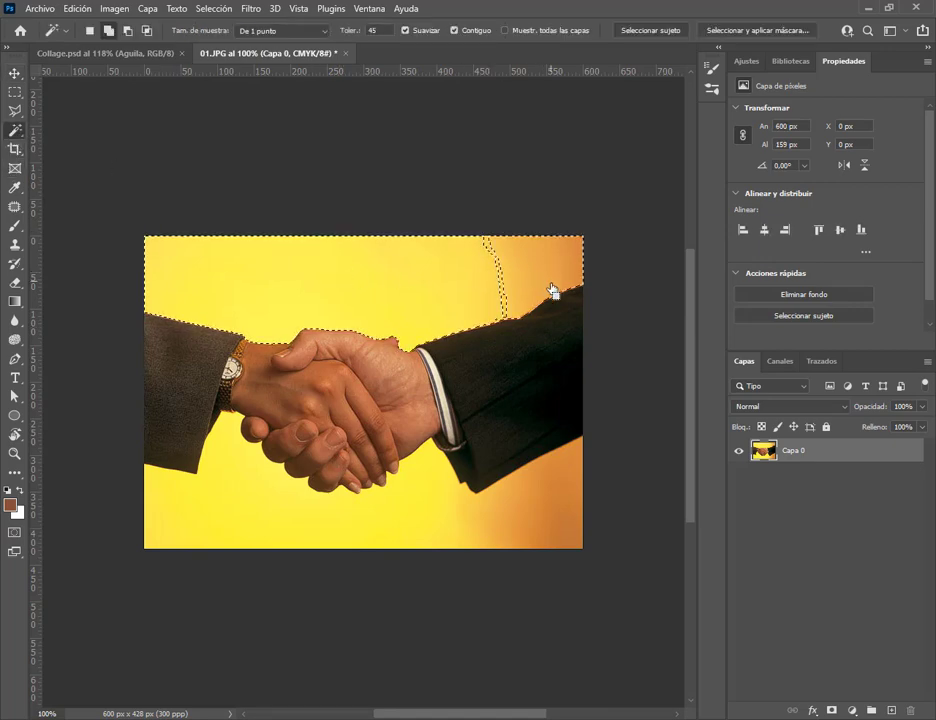
left_click(501, 282)
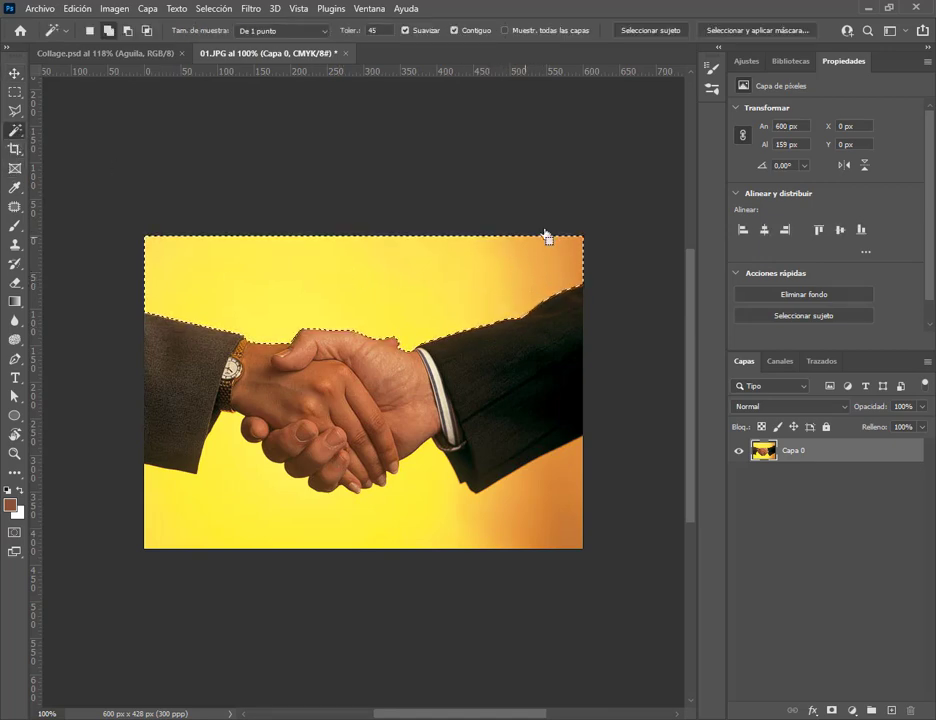
left_click(559, 508)
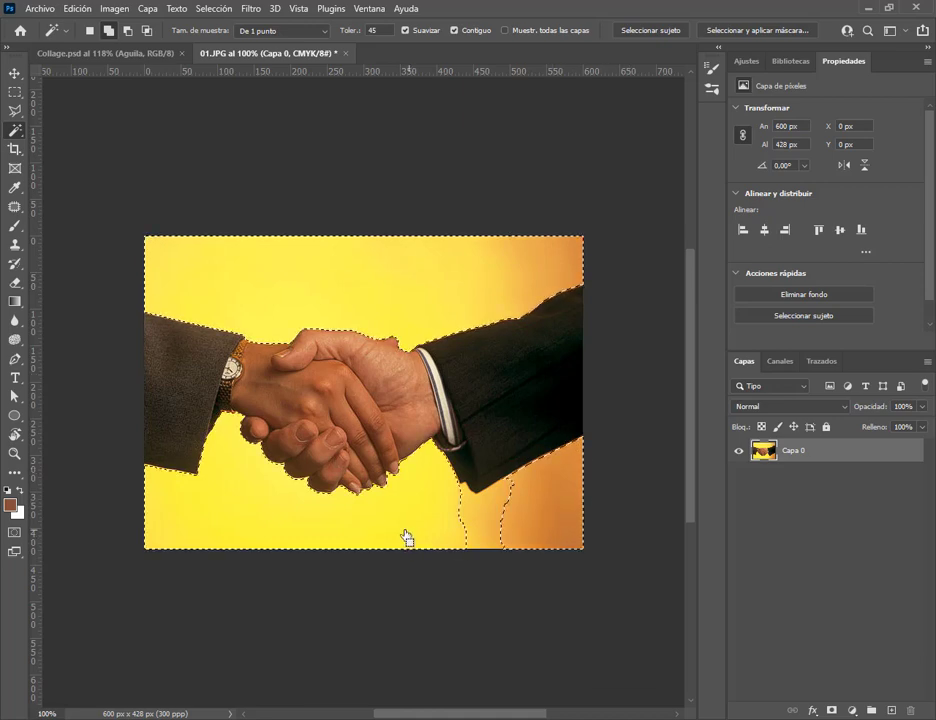
left_click(108, 31)
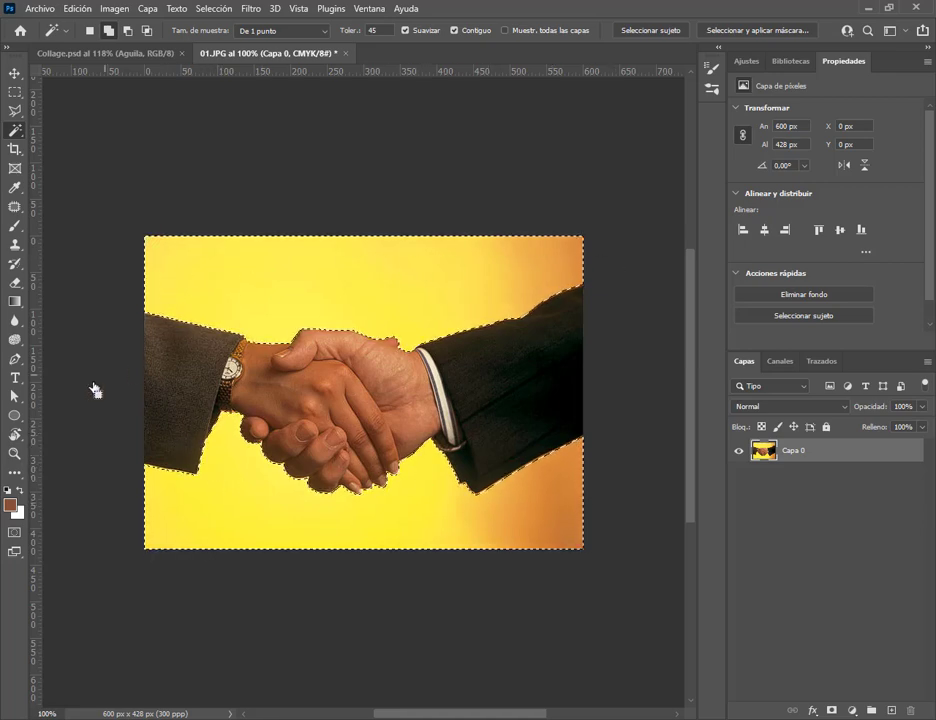
left_click(397, 527)
key("Delete")
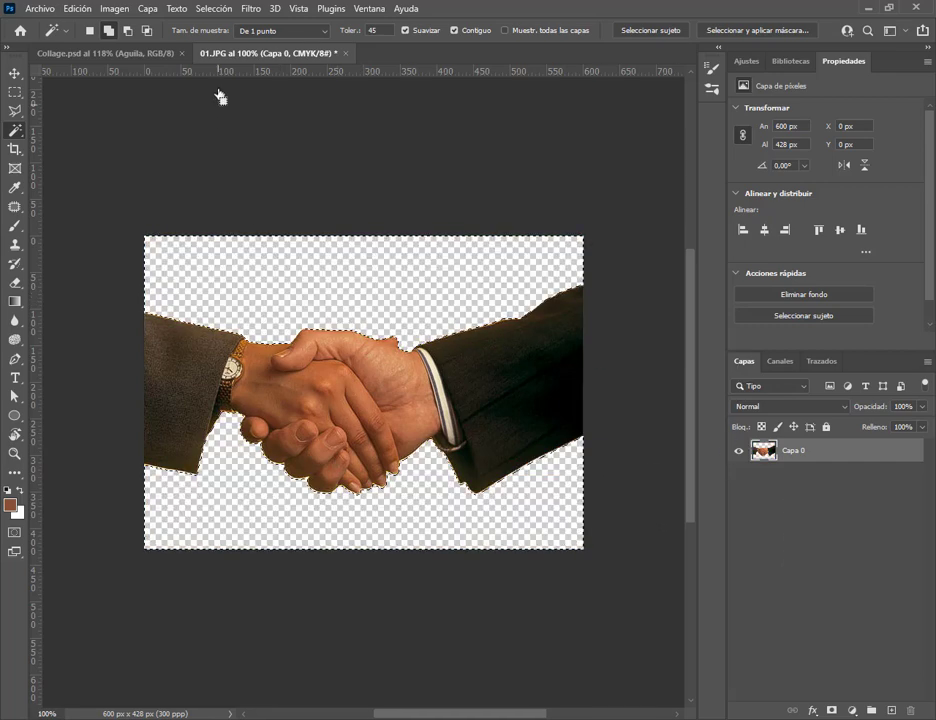
left_click(222, 9)
left_click(230, 41)
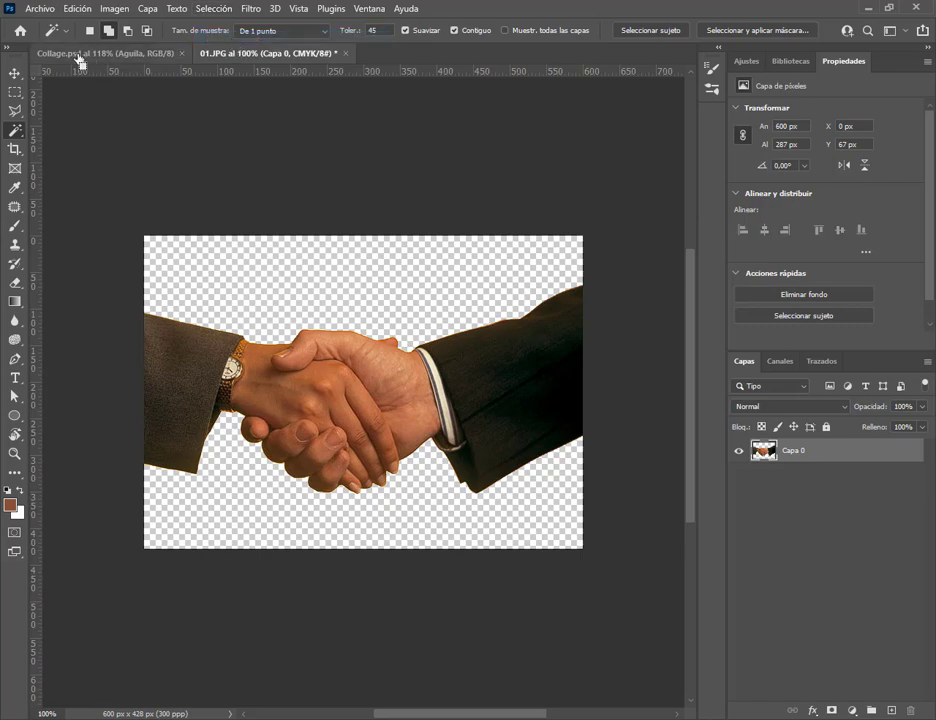
Copy the cut-out handshake into Collage.psd and place it over the eagle's lower body at about X 116 px, Y 595 px
left_click(22, 76)
left_click_drag(277, 366, 337, 500)
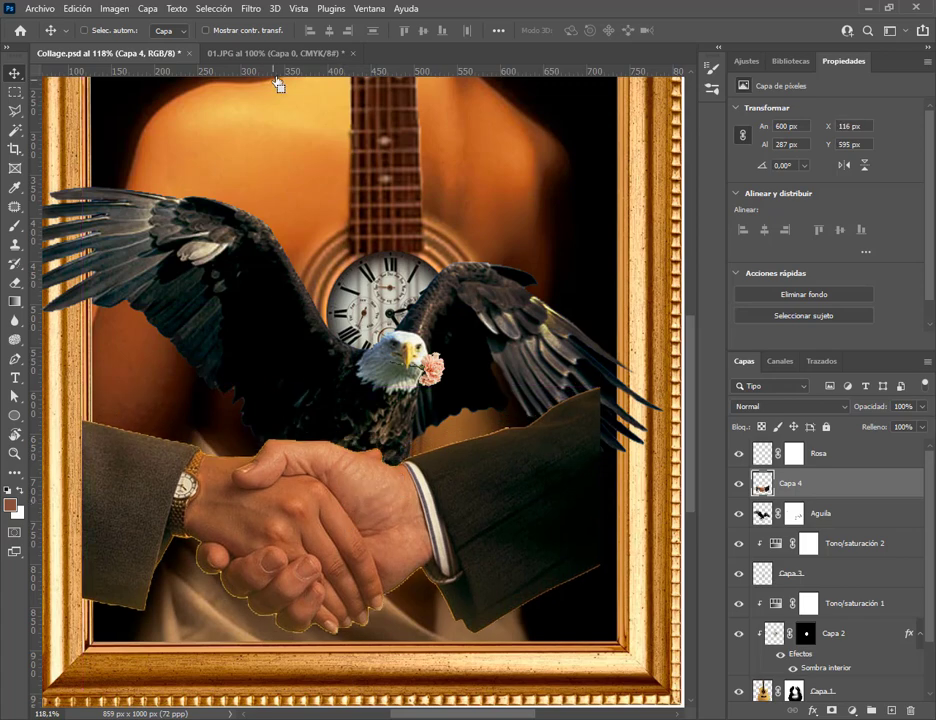
Close 01.JPG without saving its changes and check the handshake's placement in the reference Collage.jpg
left_click(305, 54)
left_click(355, 54)
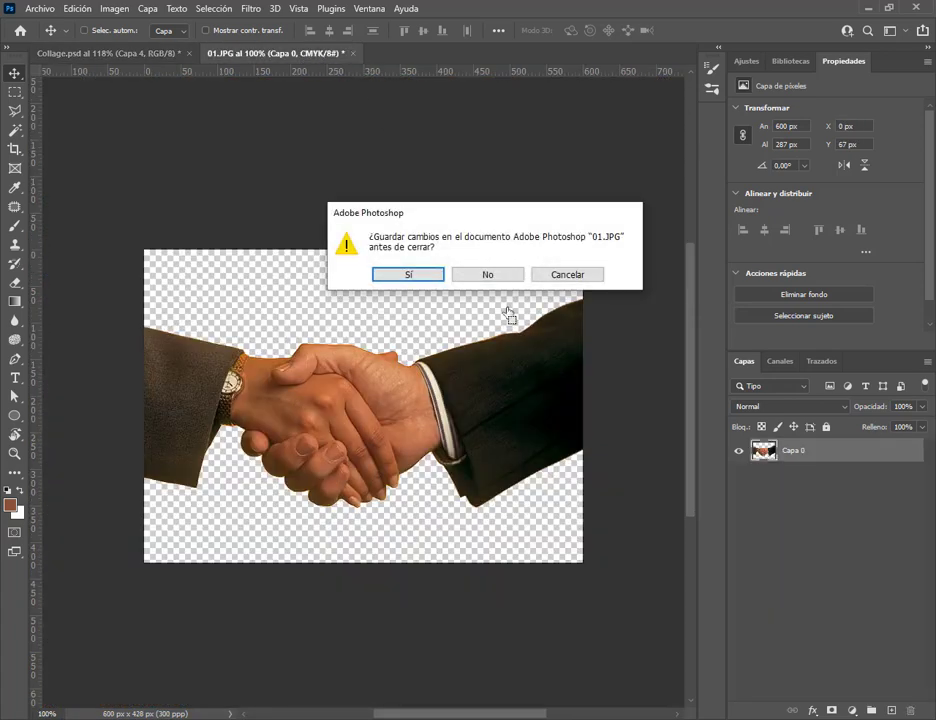
left_click(487, 275)
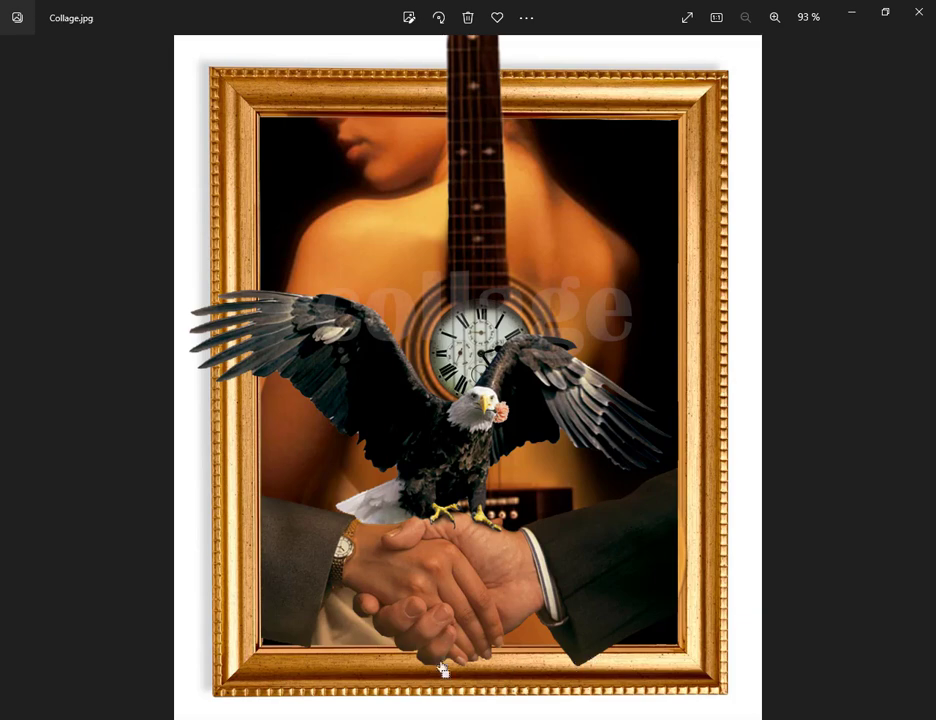
left_click(851, 14)
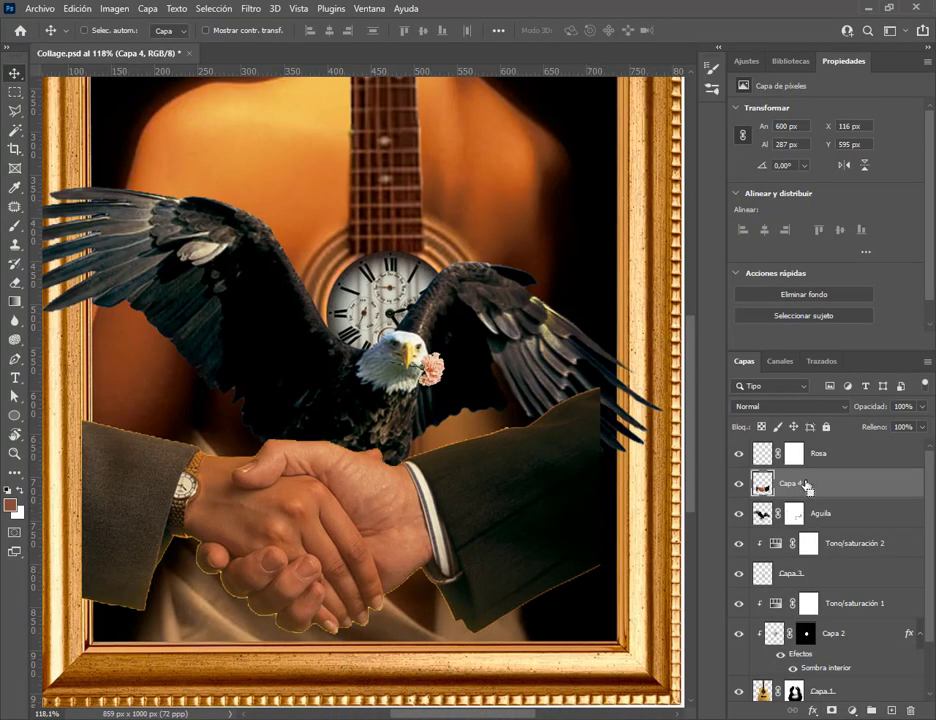
Move the handshake to X 128 px, Y 616 px and enlarge it with Free Transform to about 607 × 291 px
left_click_drag(518, 495, 520, 537)
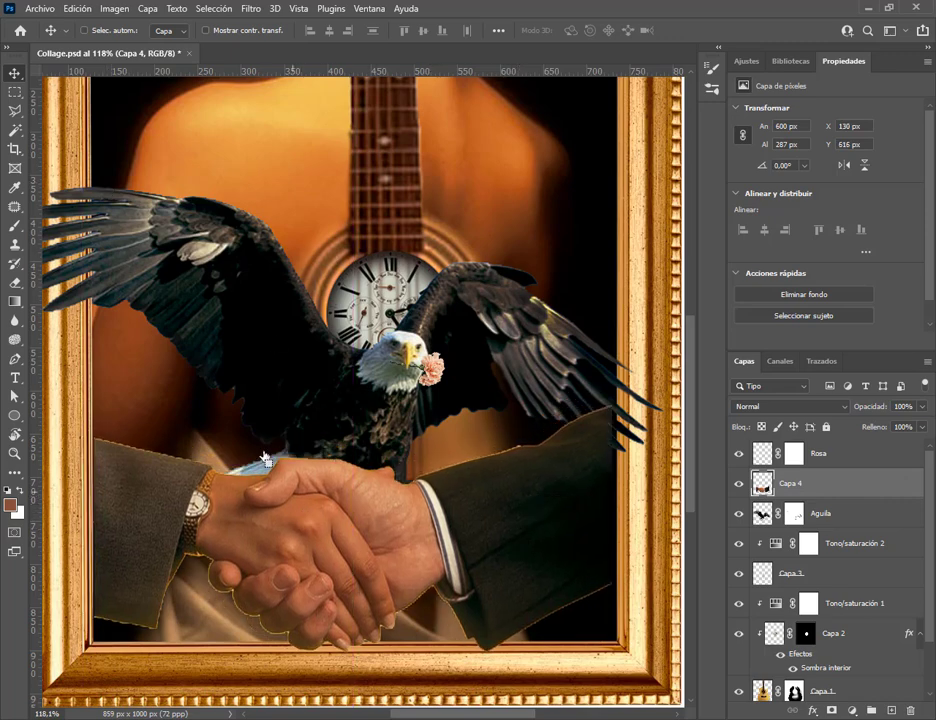
key("Left")
key("Left")
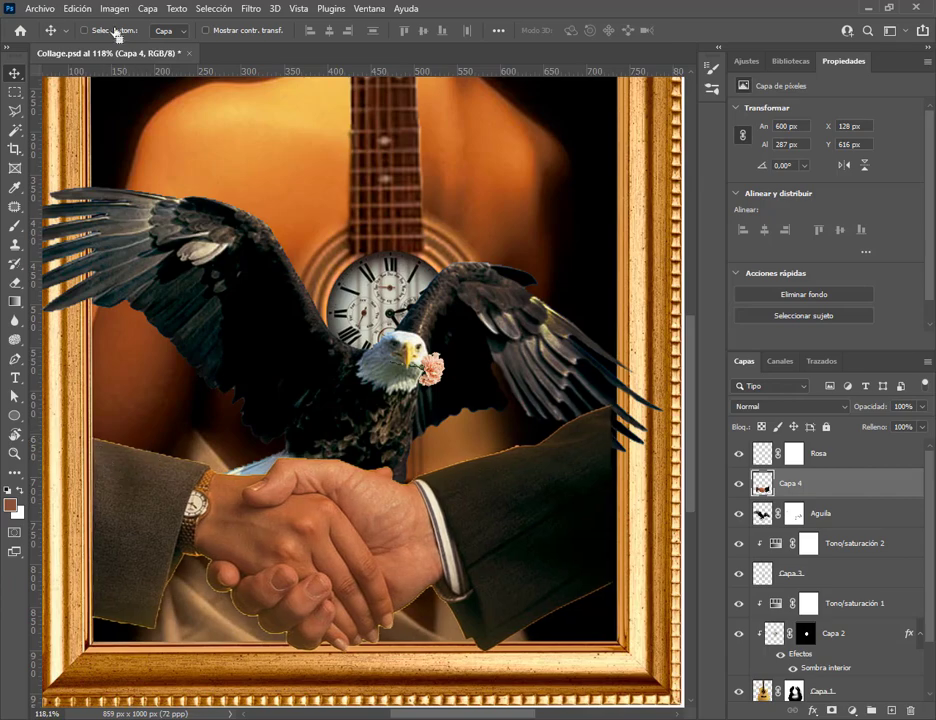
left_click(90, 8)
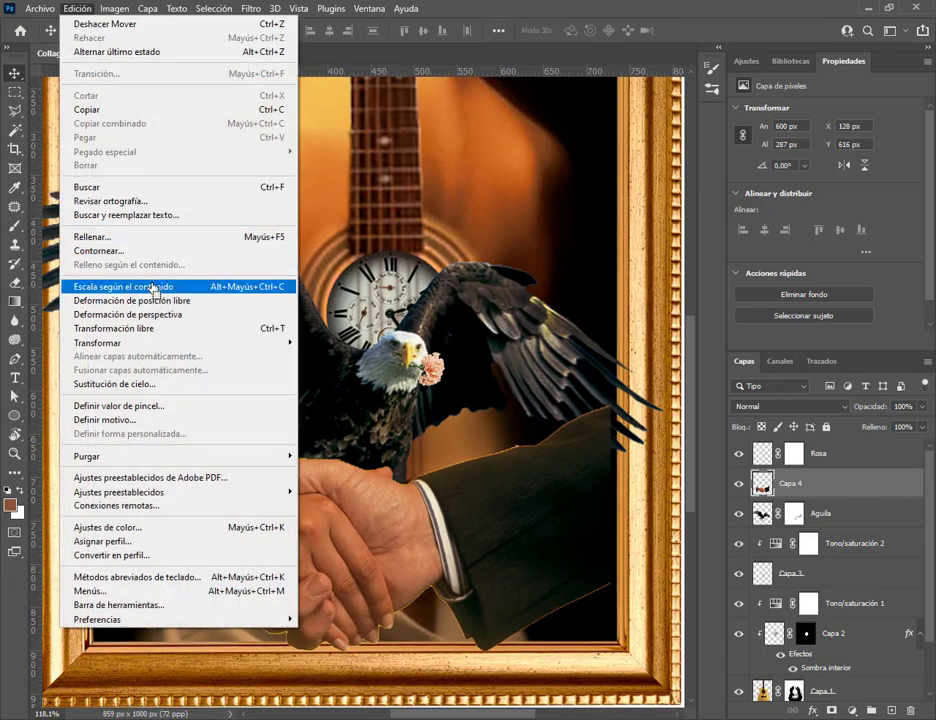
left_click(160, 328)
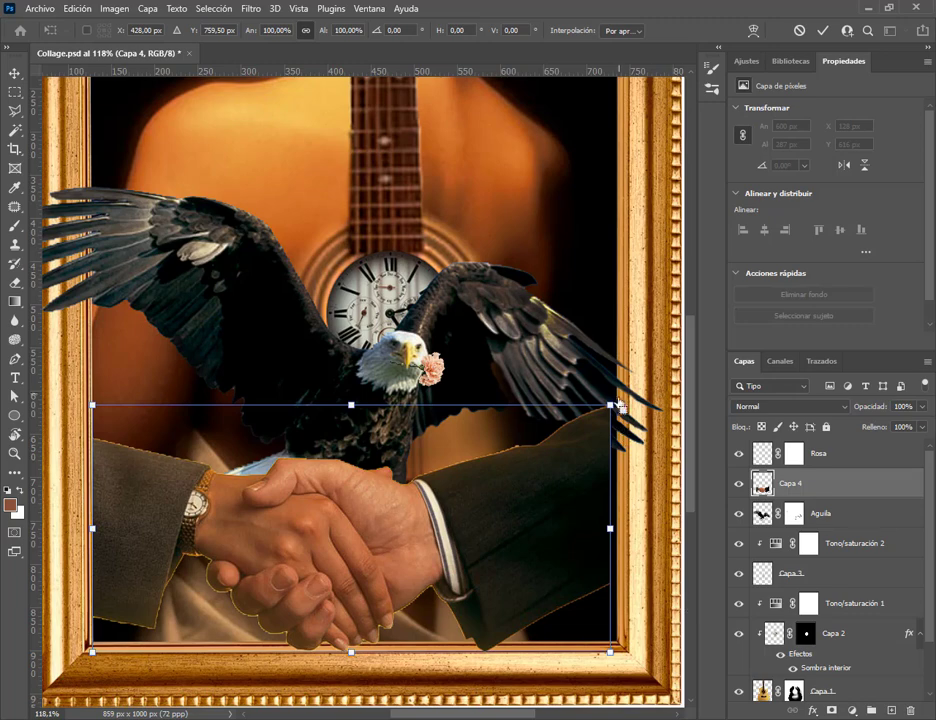
left_click_drag(617, 407, 623, 404)
key("Return")
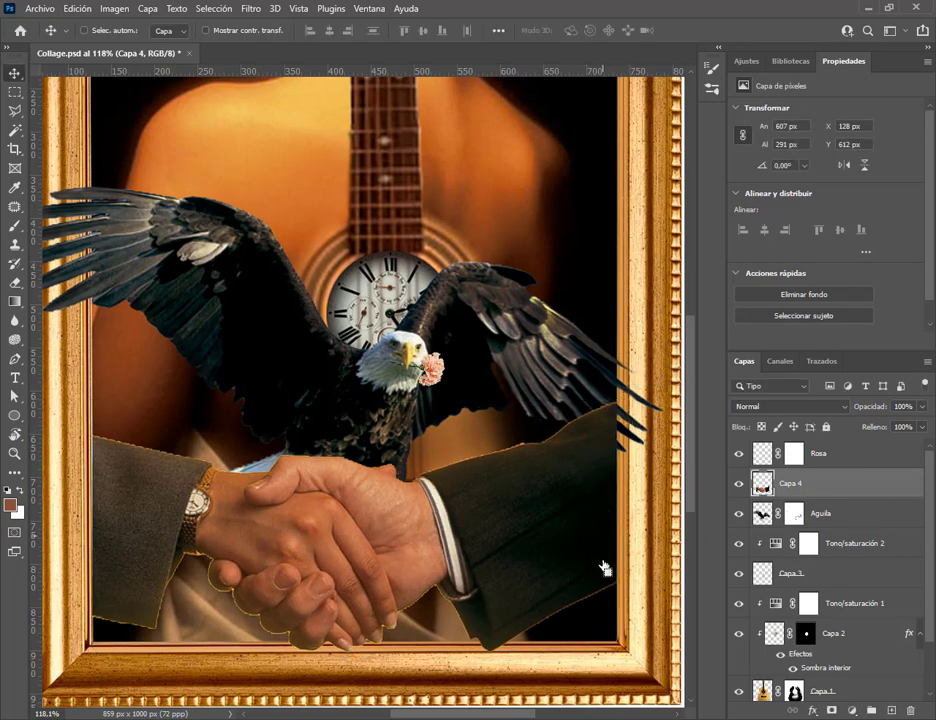
Nudge the handshake straight down 12 px to Y 624 px so the hands overlap the frame's lower edge
key("Down")
key("Down")
key("Down")
key("Down")
key("Down")
key("Down")
key("Down")
key("Down")
key("Down")
key("Down")
key("Down")
key("Down")
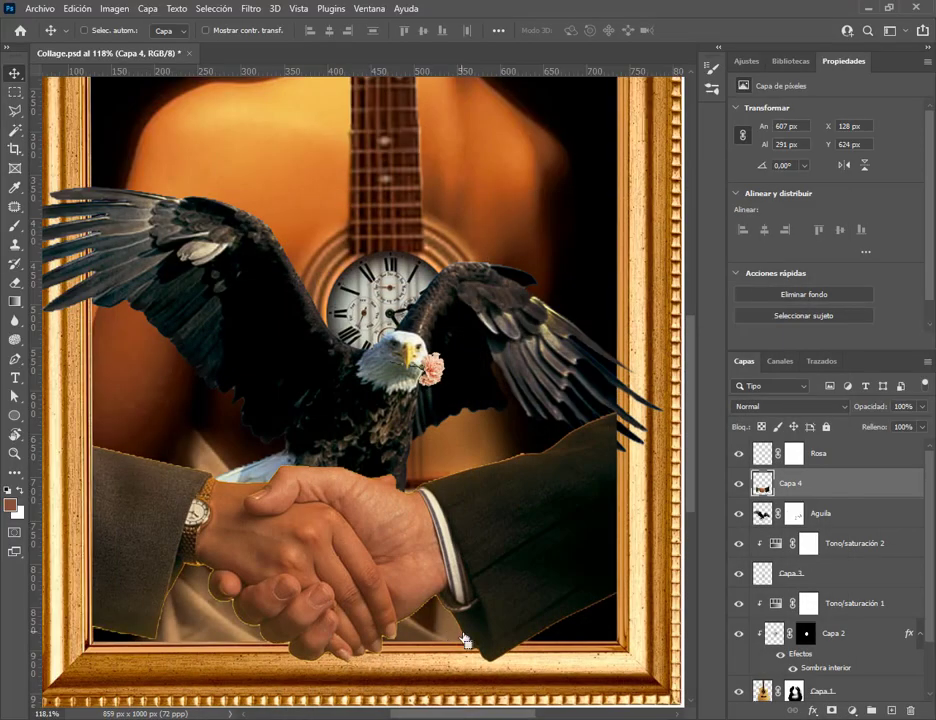
Examine the layer stack and the yellow fringe along the handshake's cut-out edges
scroll(797, 686, "down", 2)
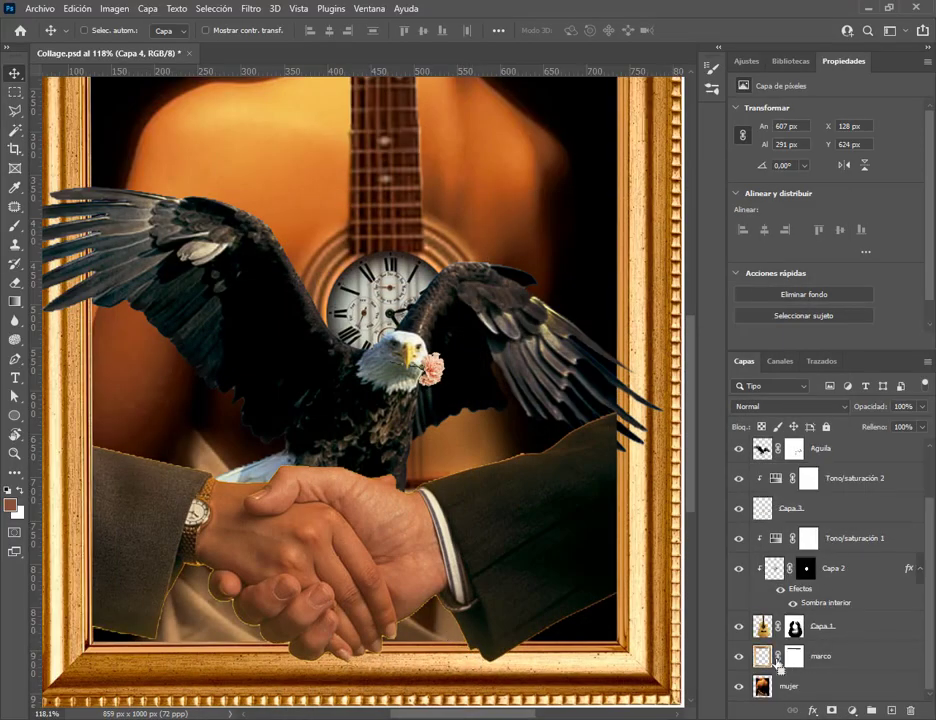
scroll(836, 668, "up", 2)
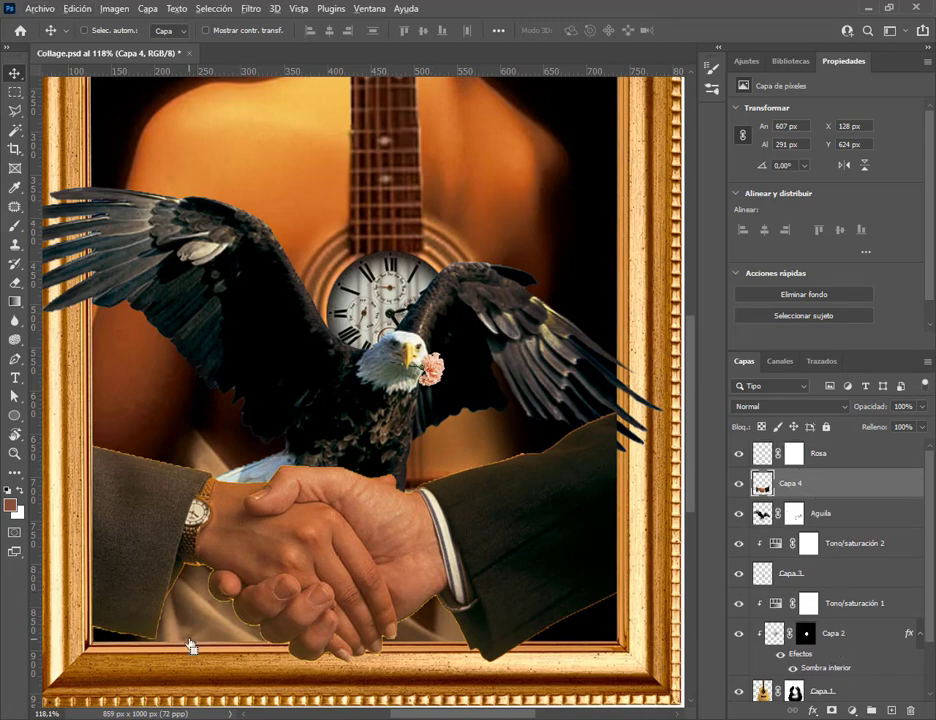
scroll(286, 665, "up", 5)
left_click_drag(200, 438, 365, 212)
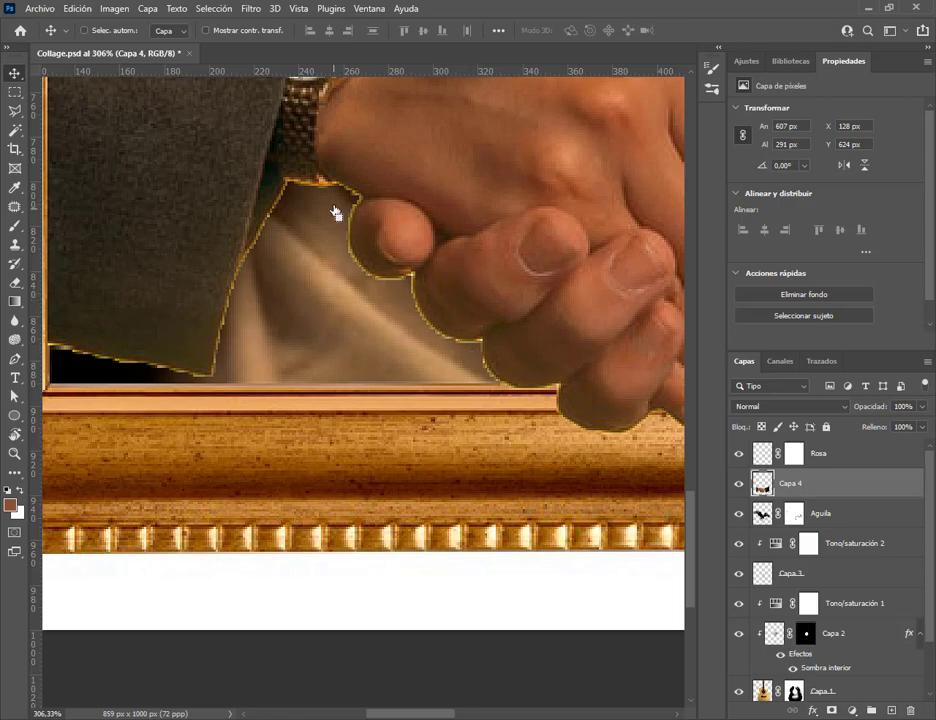
scroll(465, 293, "down", 5)
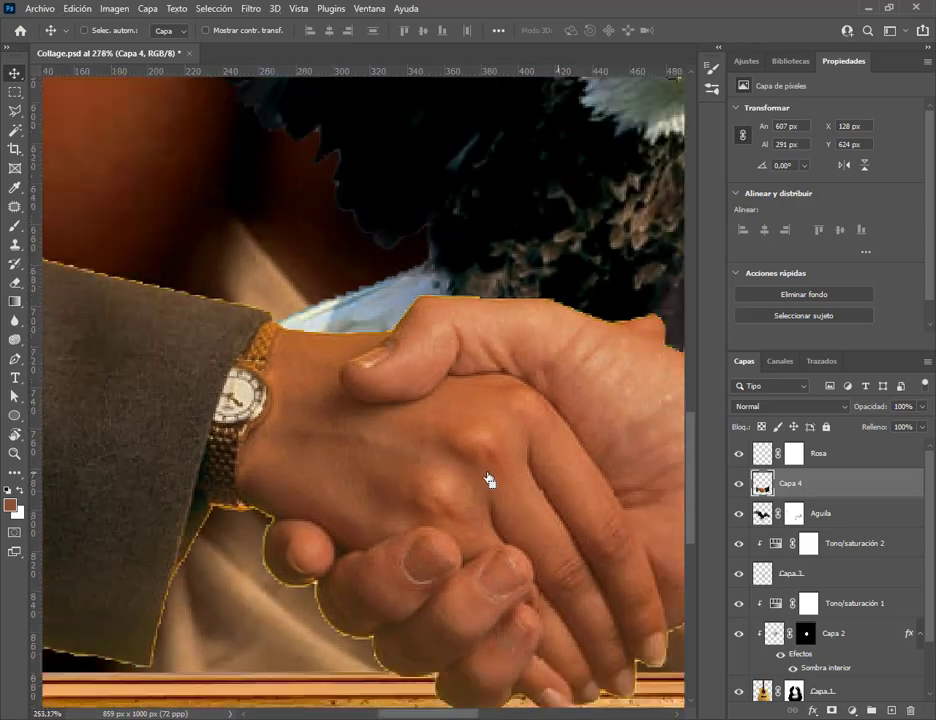
scroll(535, 477, "down", 2)
scroll(470, 490, "up", 2)
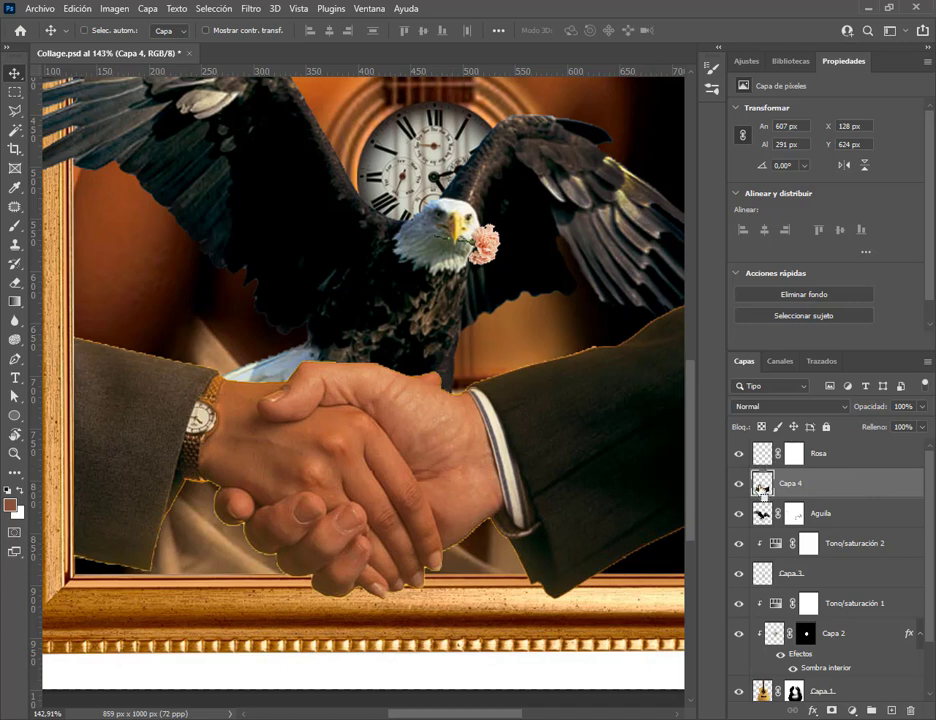
right_click(763, 490)
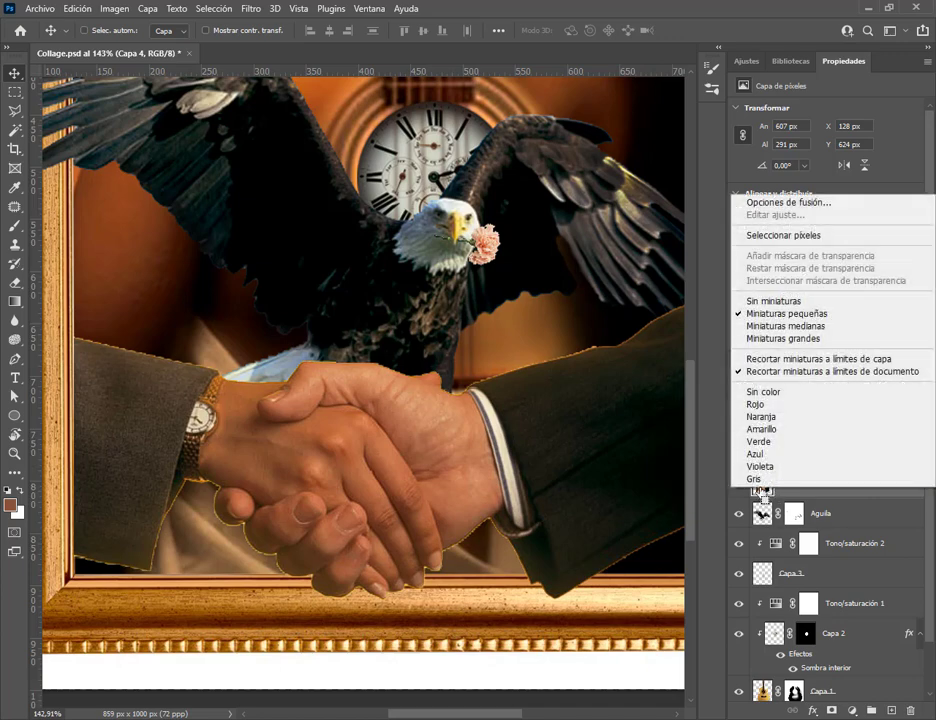
left_click(818, 236)
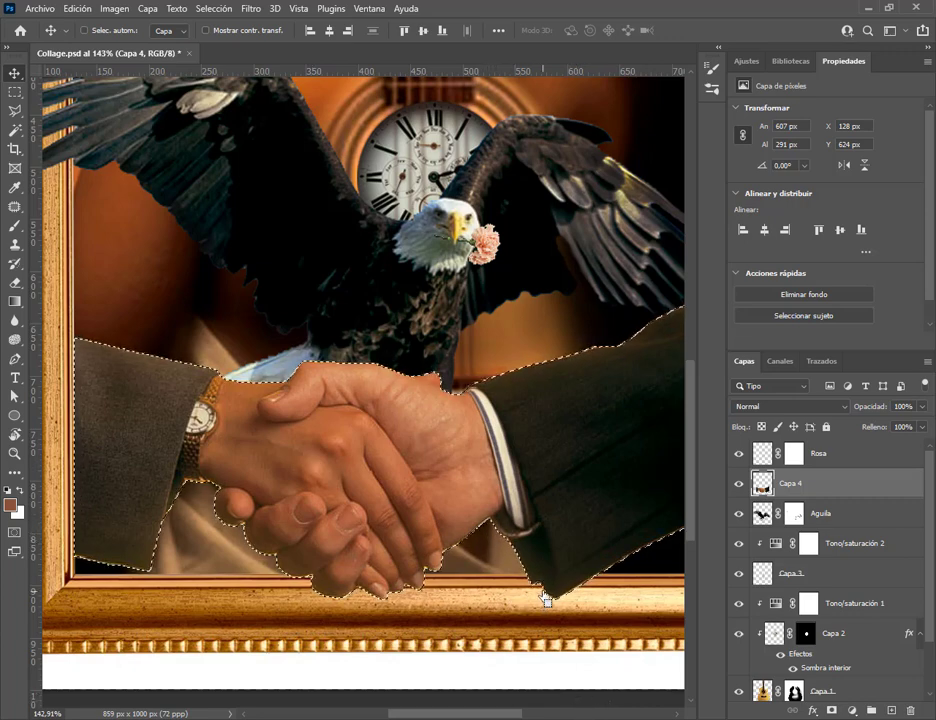
left_click(491, 553)
scroll(494, 553, "up", 5)
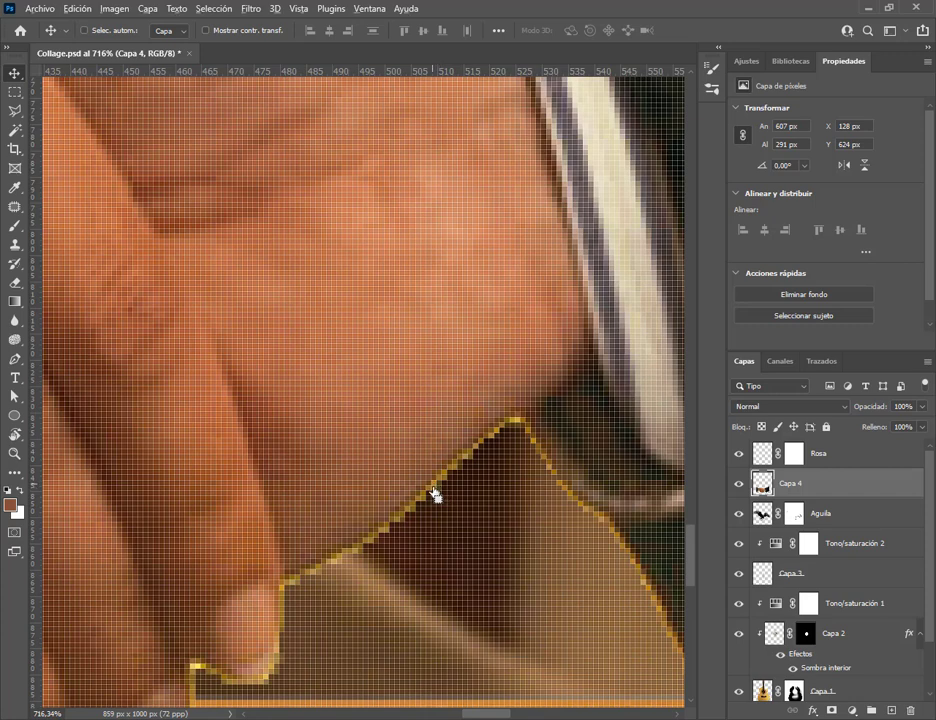
scroll(440, 494, "down", 5)
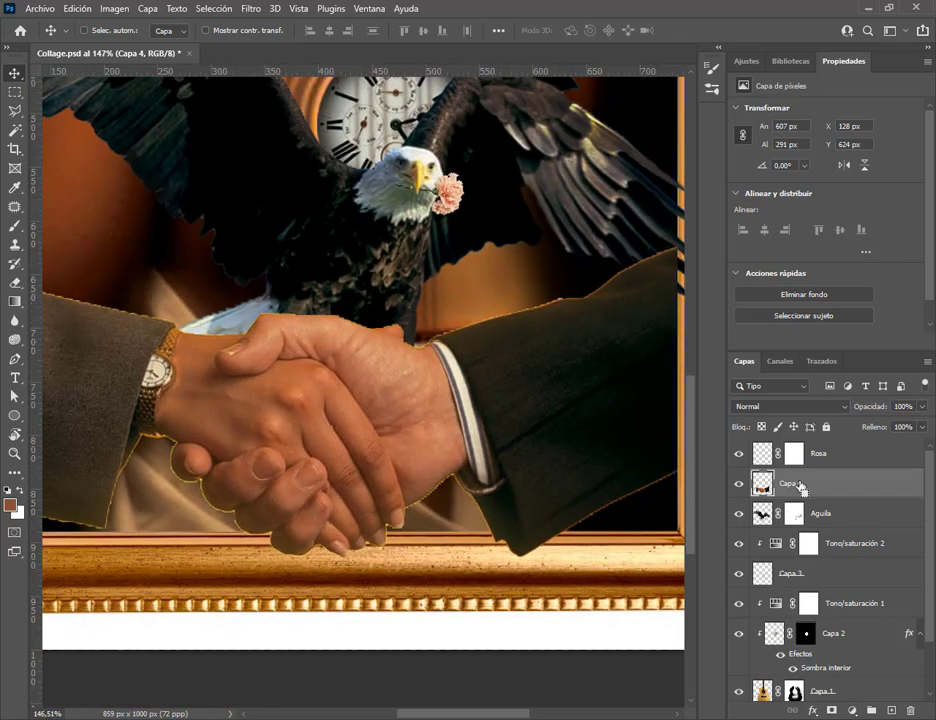
Load the pixels of the handshake layer Capa 4 as a selection
right_click(763, 487)
left_click(785, 231)
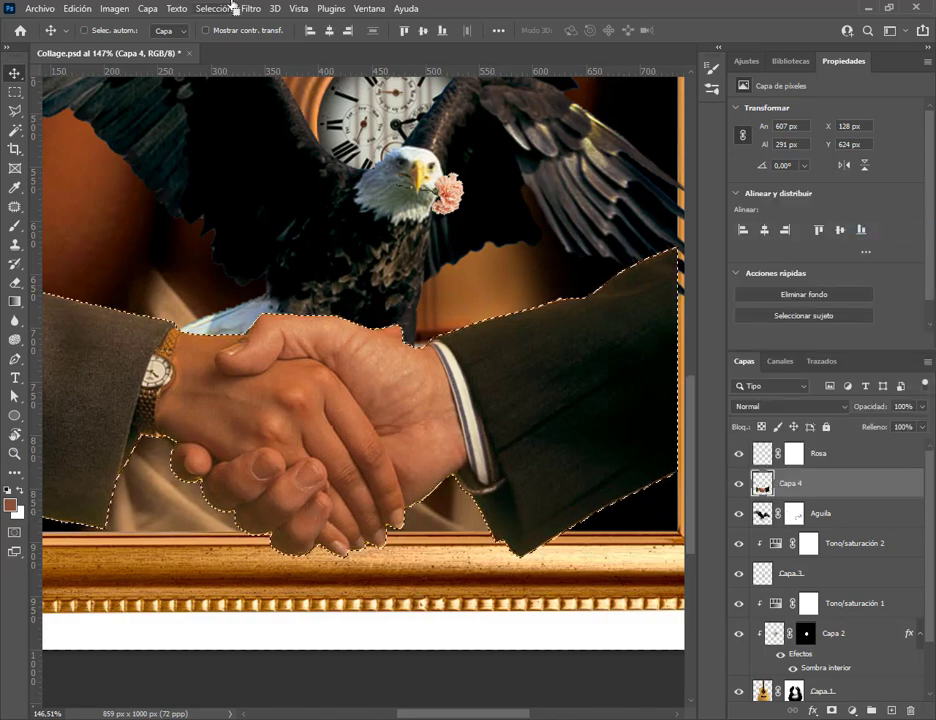
Try contracting the handshake selection by 2 px, inspect its fit along the cut-out edges, and undo the contraction
left_click(227, 8)
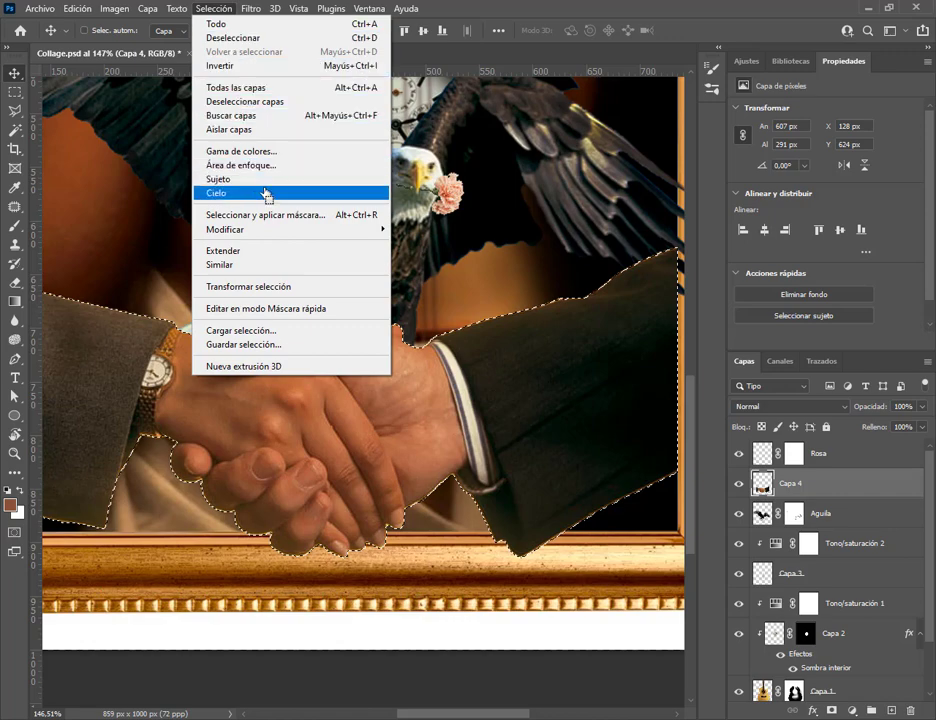
mouse_move(276, 233)
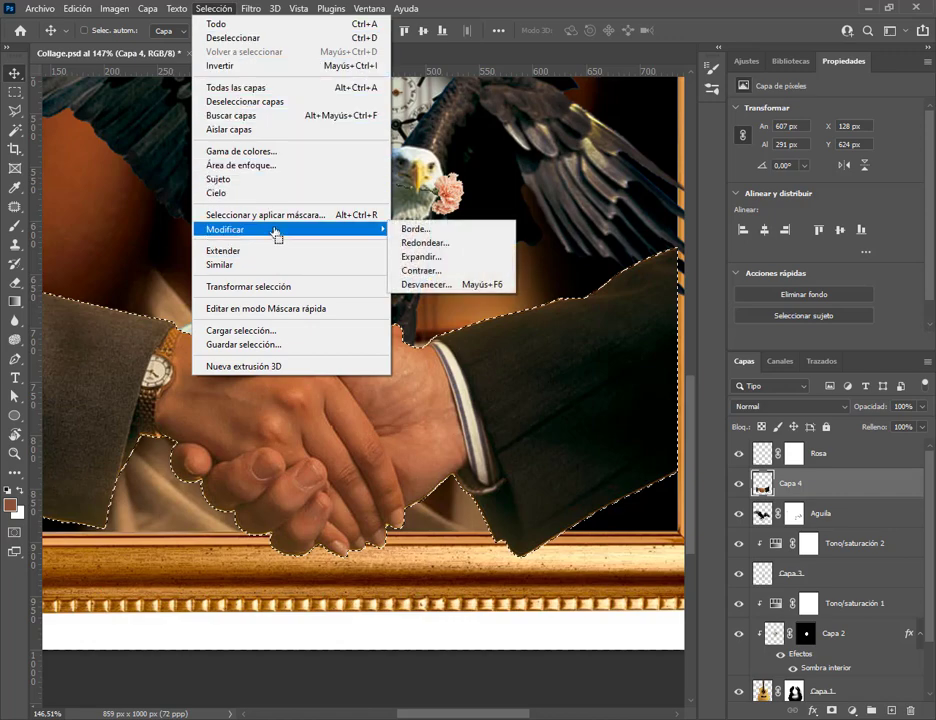
left_click(445, 272)
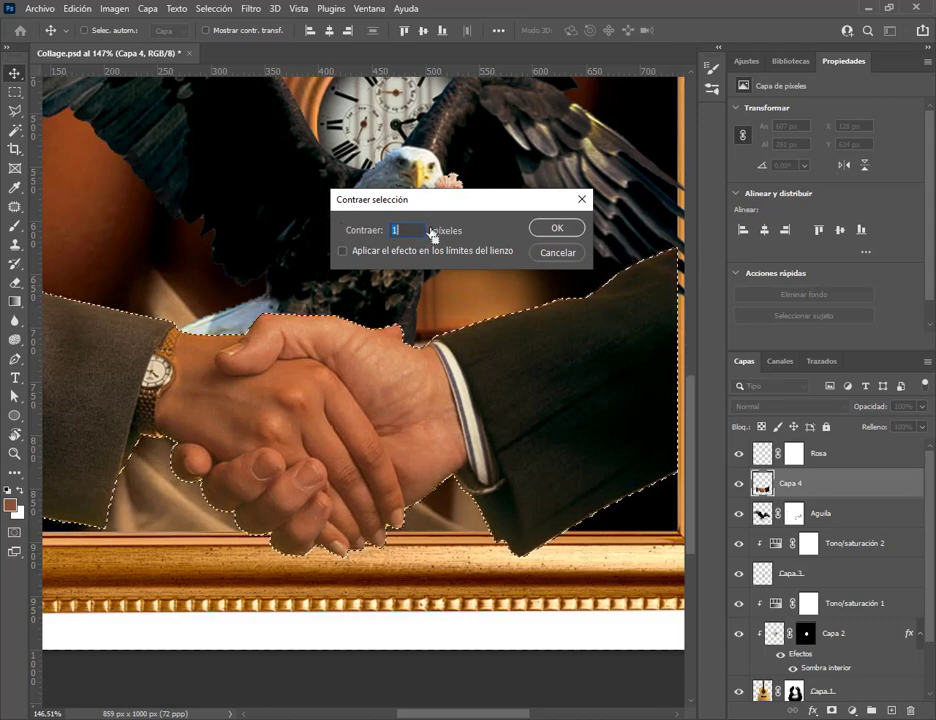
type("2")
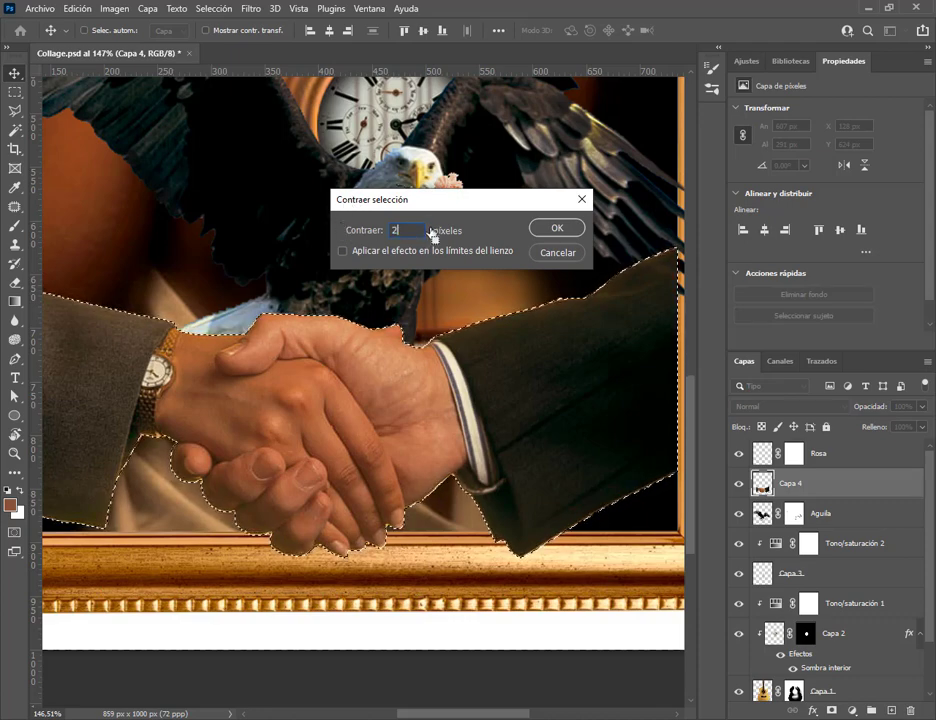
left_click(564, 231)
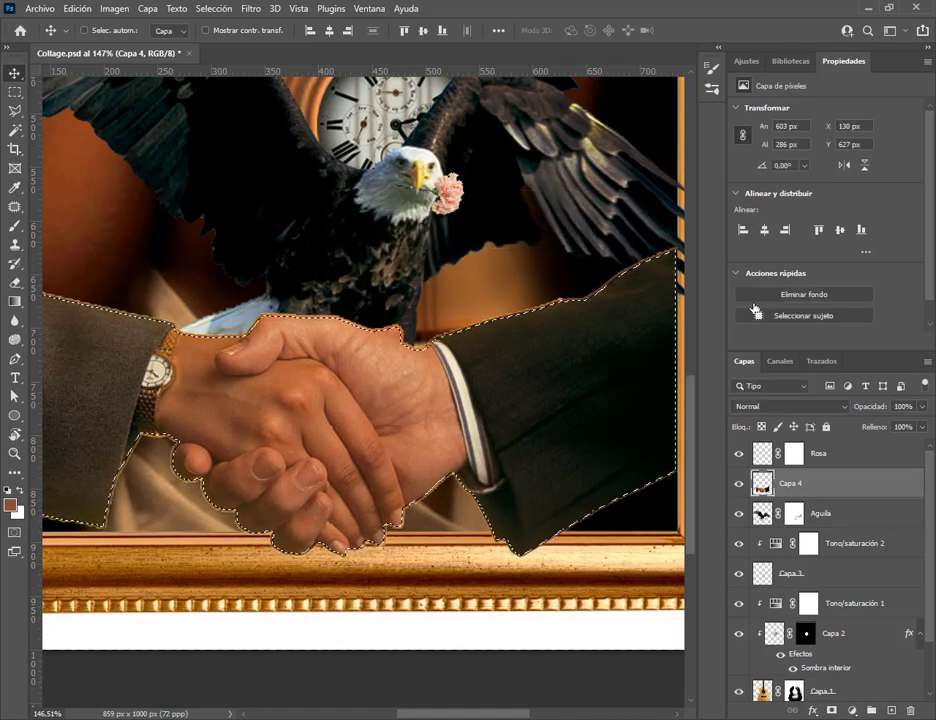
scroll(408, 363, "up", 5)
scroll(408, 363, "up", 2)
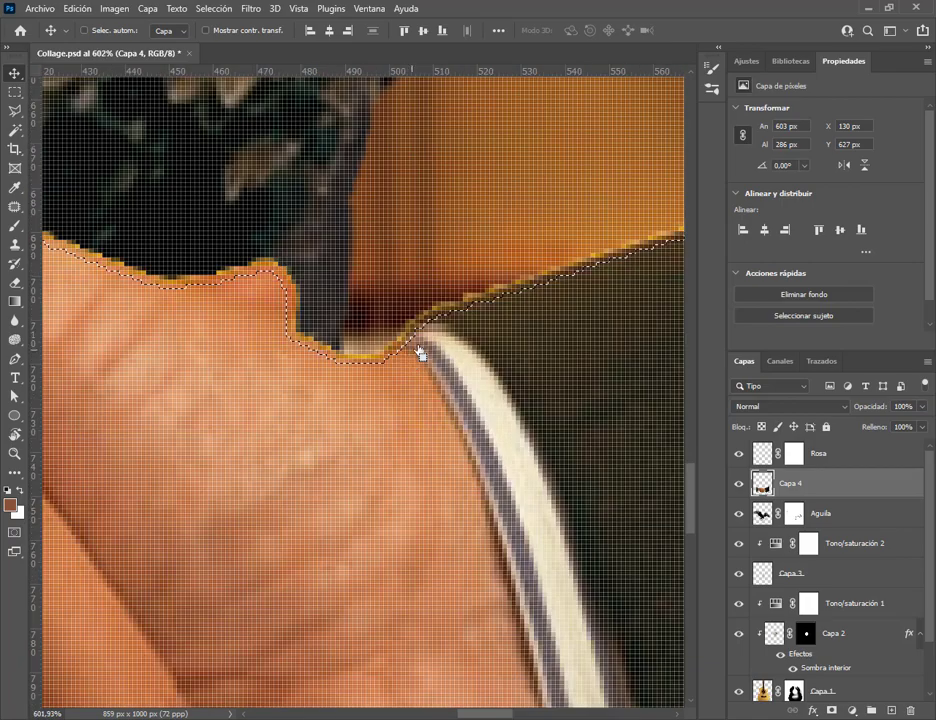
scroll(493, 355, "down", 6)
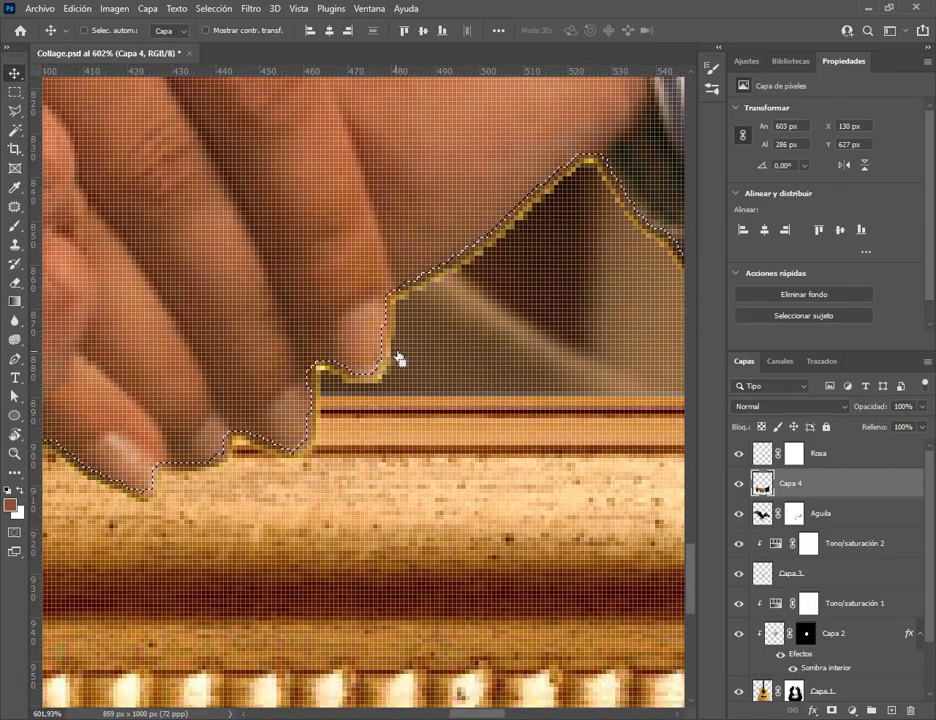
scroll(400, 357, "down", 3)
scroll(404, 354, "down", 2)
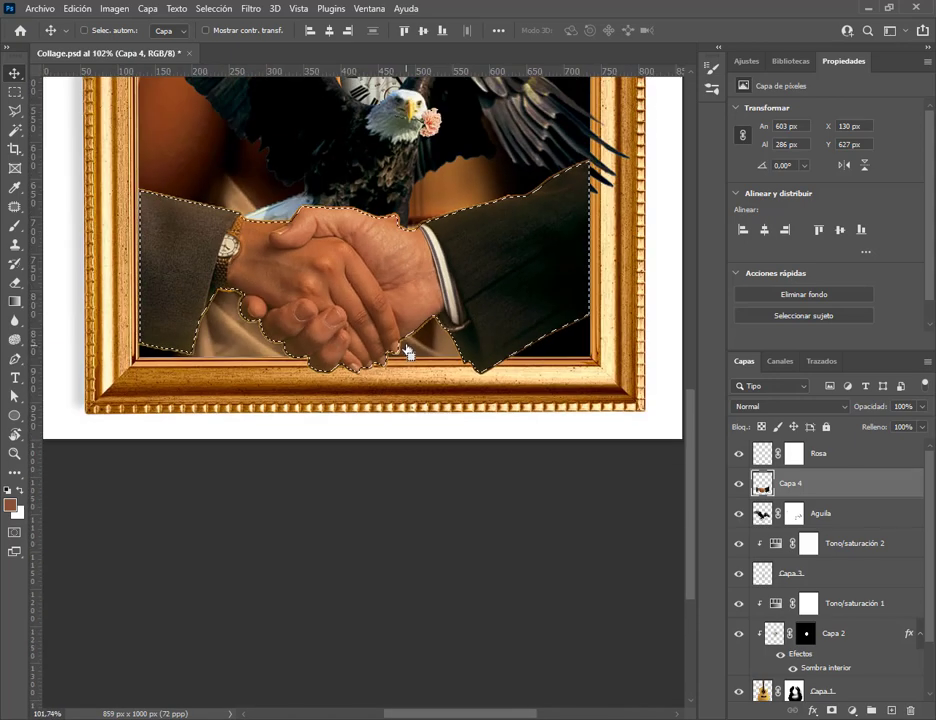
scroll(380, 252, "up", 3)
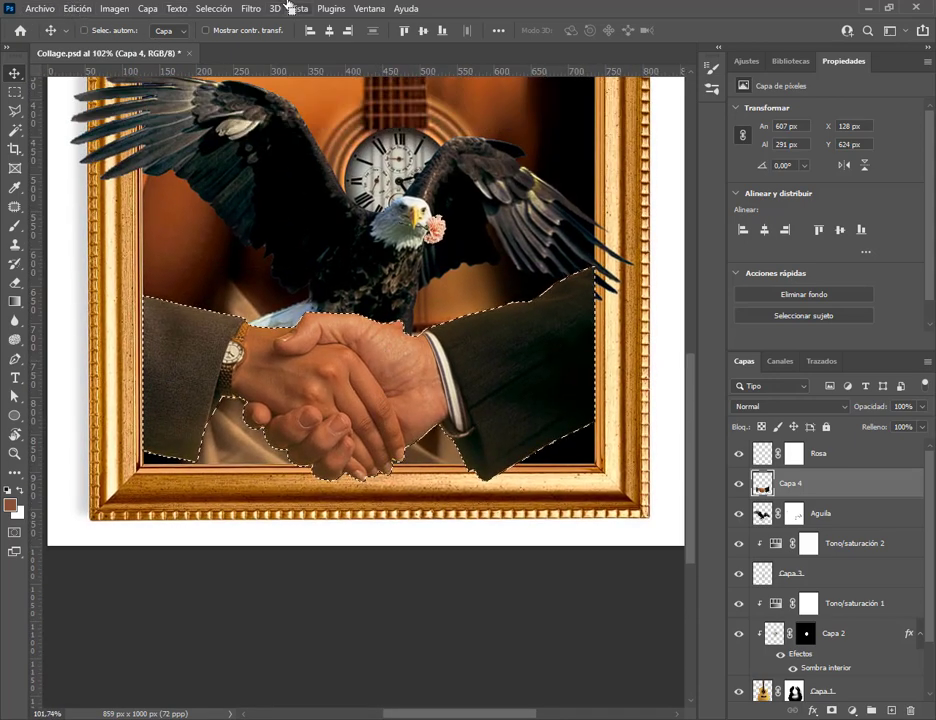
Contract the handshake selection by 1 px and add it as a layer mask on Capa 4 to trim the yellow fringe
left_click(216, 8)
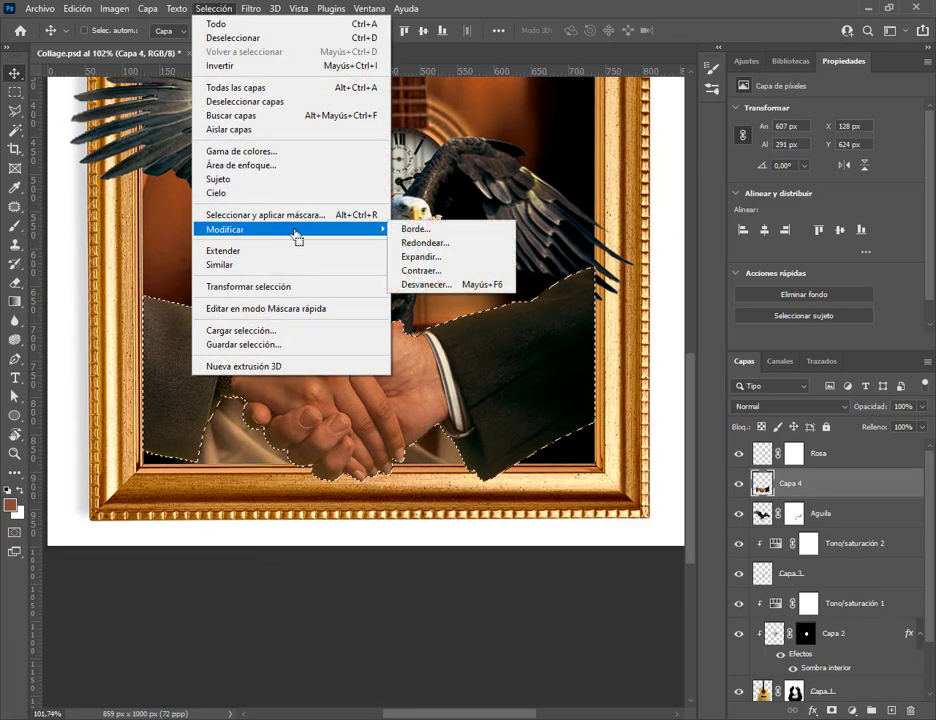
left_click(462, 271)
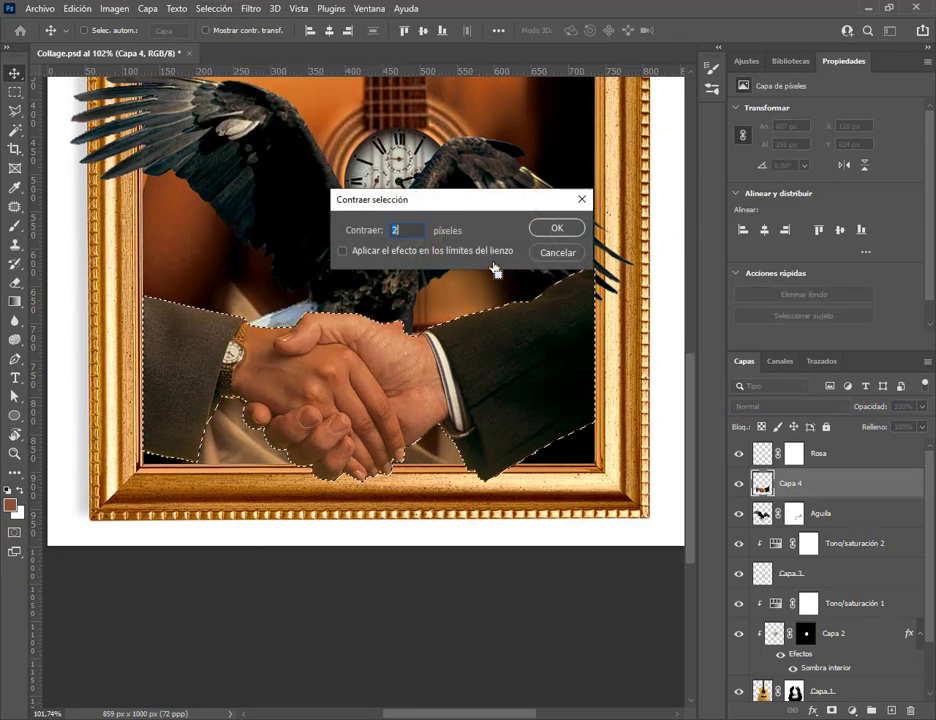
key("Return")
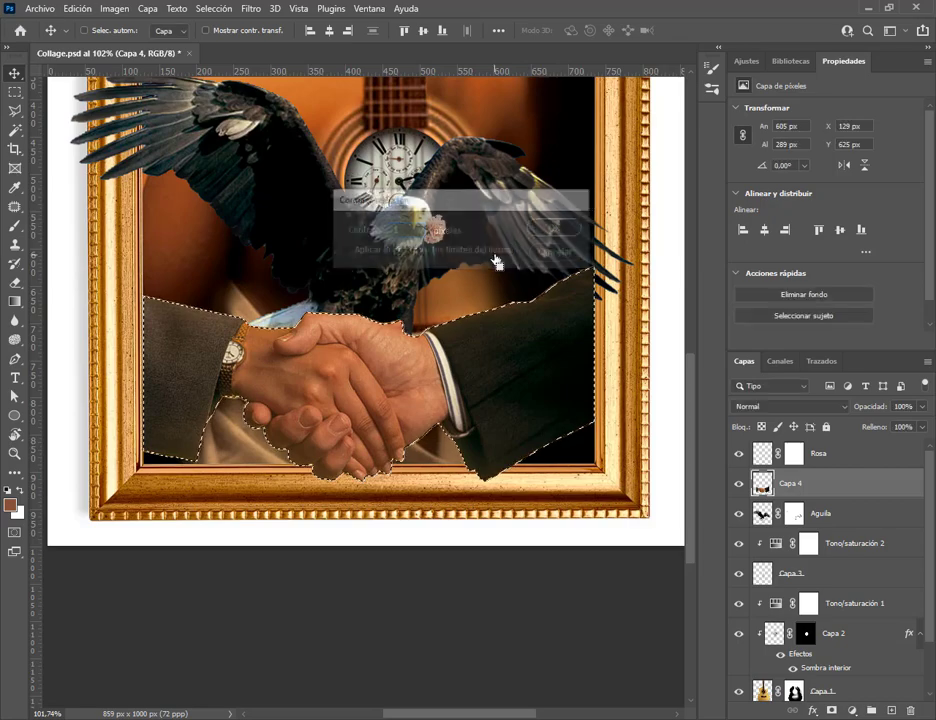
scroll(411, 390, "up", 3)
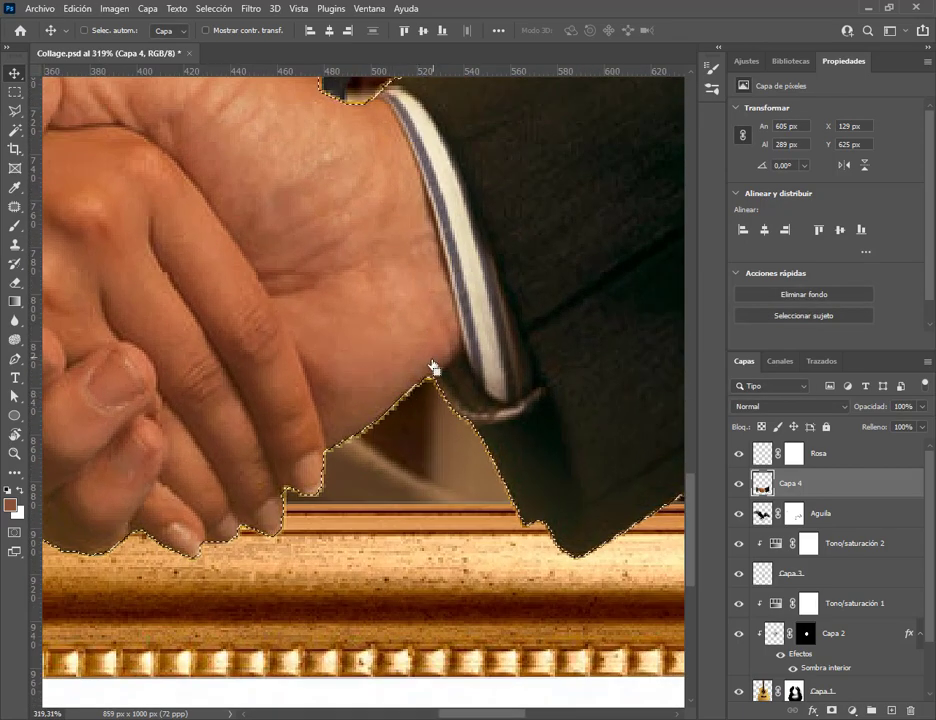
scroll(430, 372, "down", 3)
scroll(426, 375, "down", 2)
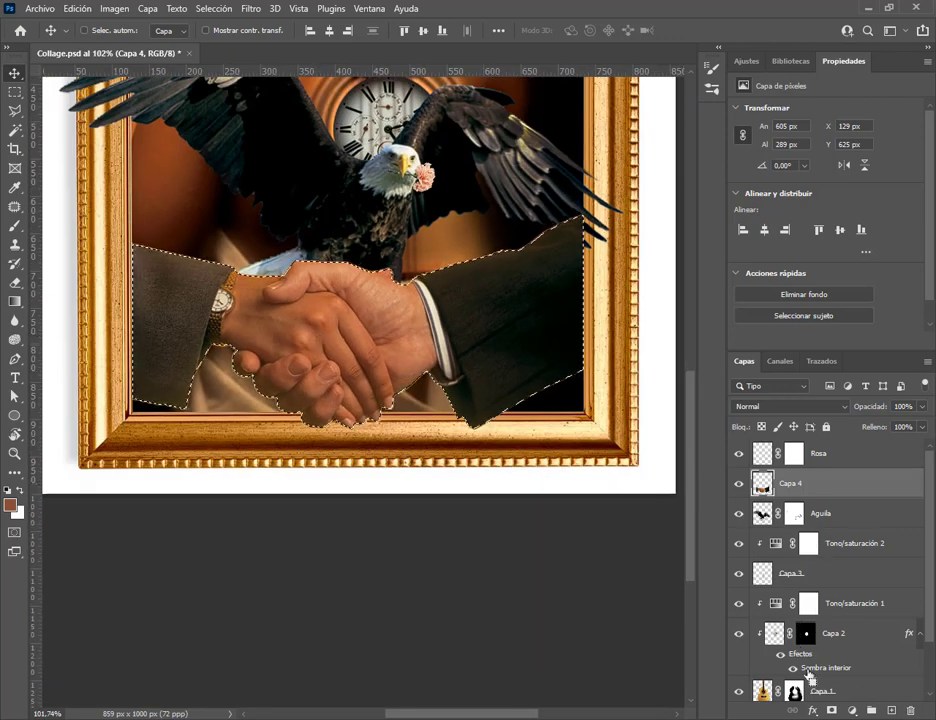
left_click(832, 710)
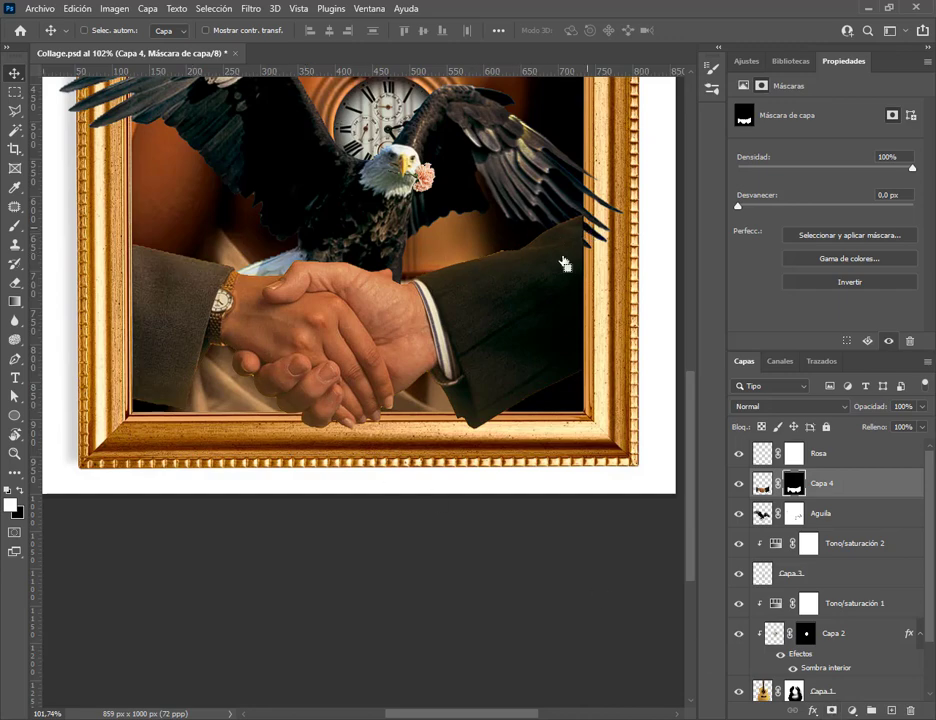
scroll(430, 405, "up", 7)
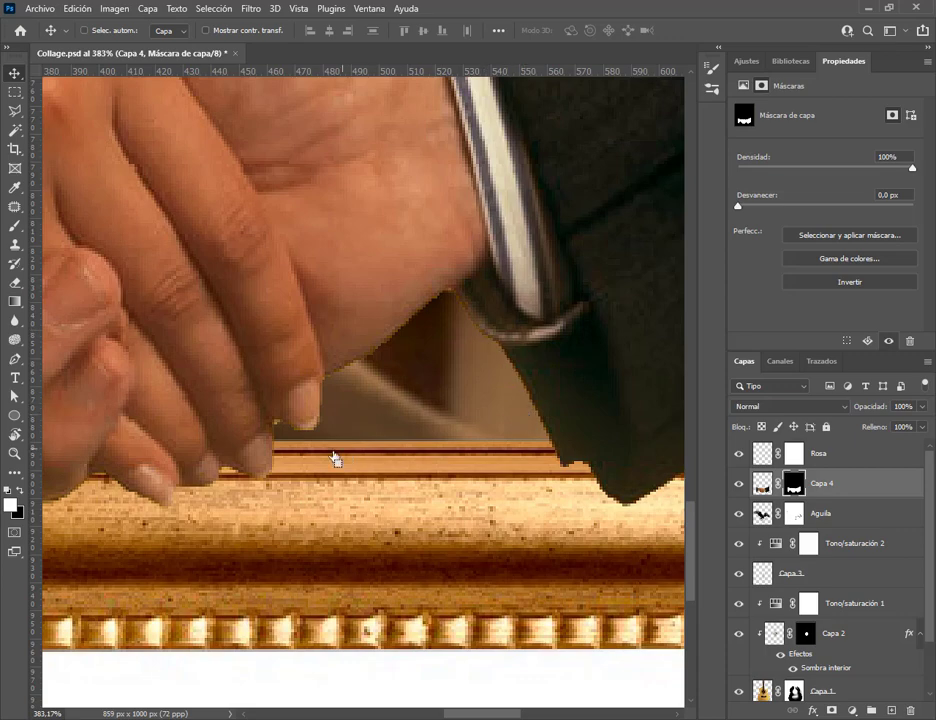
Move the handshake layer Capa 4 below the Aguila layer so the eagle's wing feathers overlap the dark sleeve
scroll(335, 458, "left", 10)
scroll(420, 363, "up", 2)
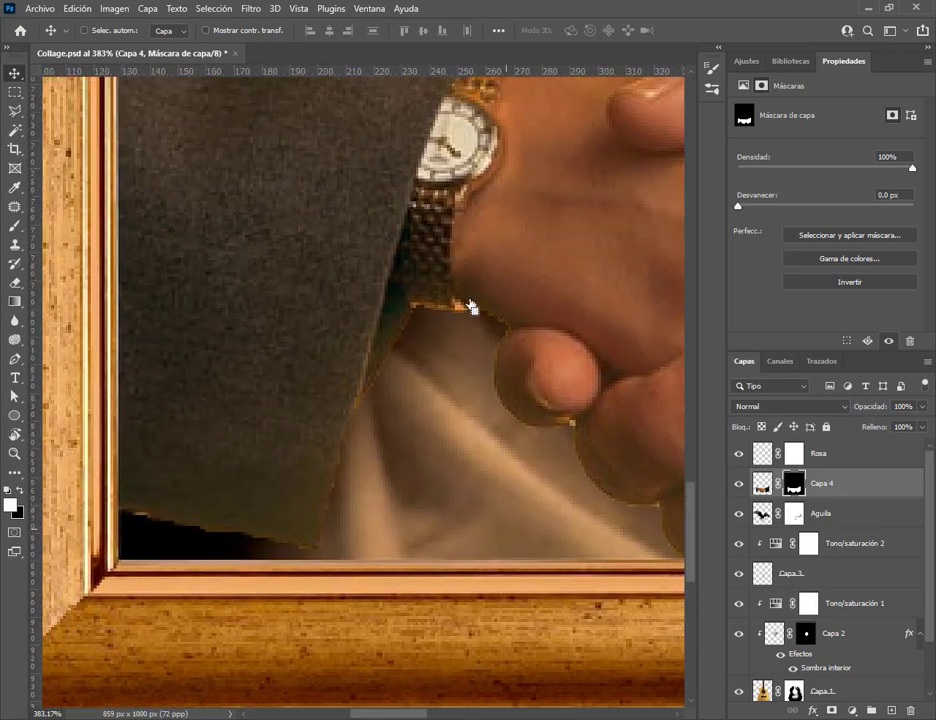
left_click_drag(424, 261, 366, 480)
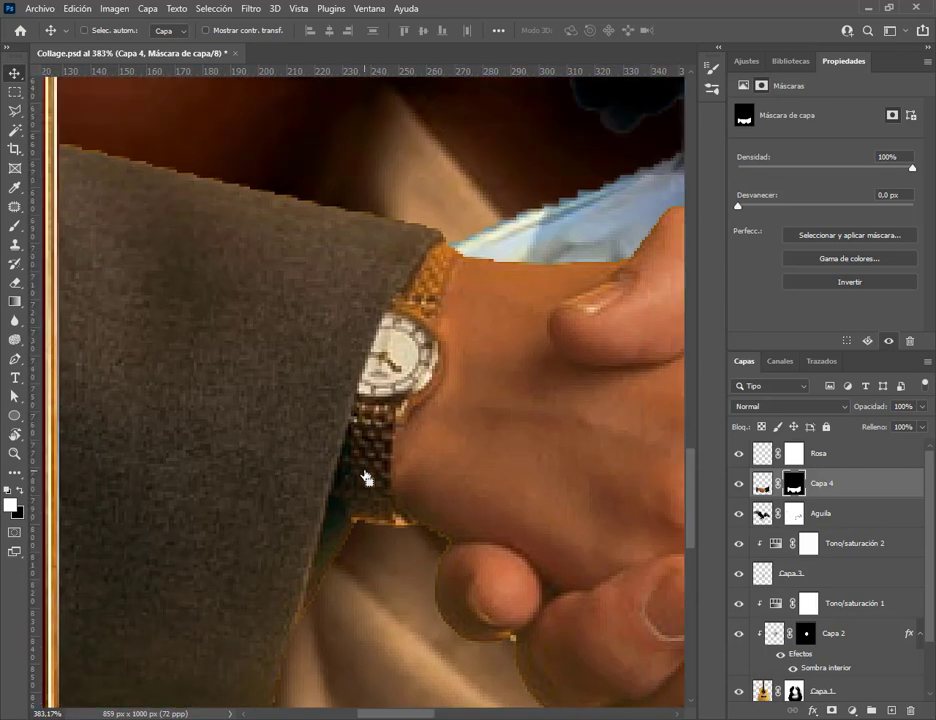
scroll(488, 335, "right", 10)
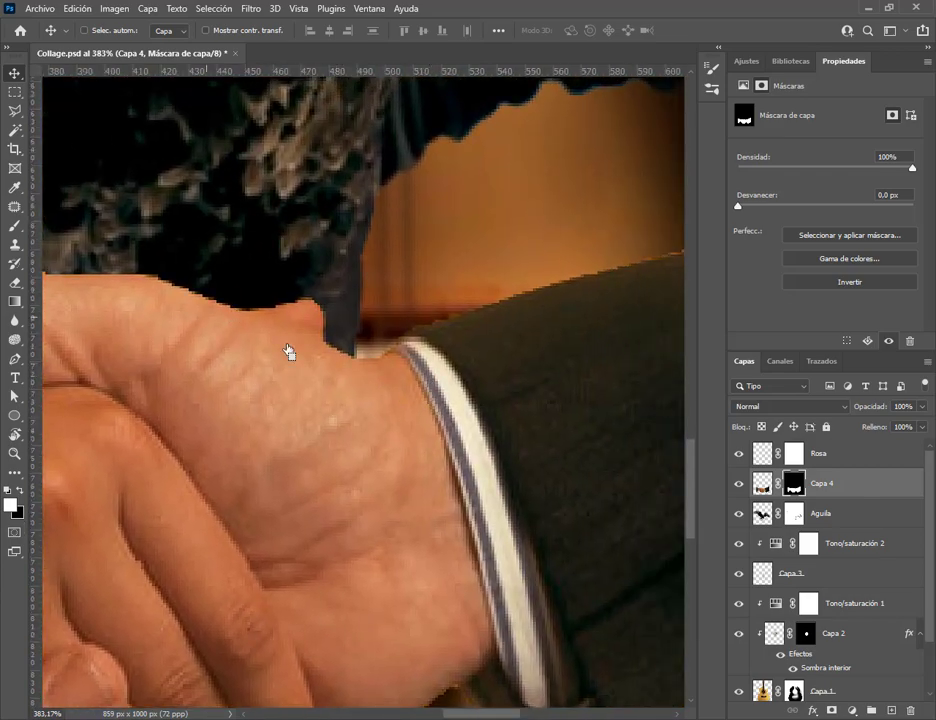
scroll(330, 385, "right", 7)
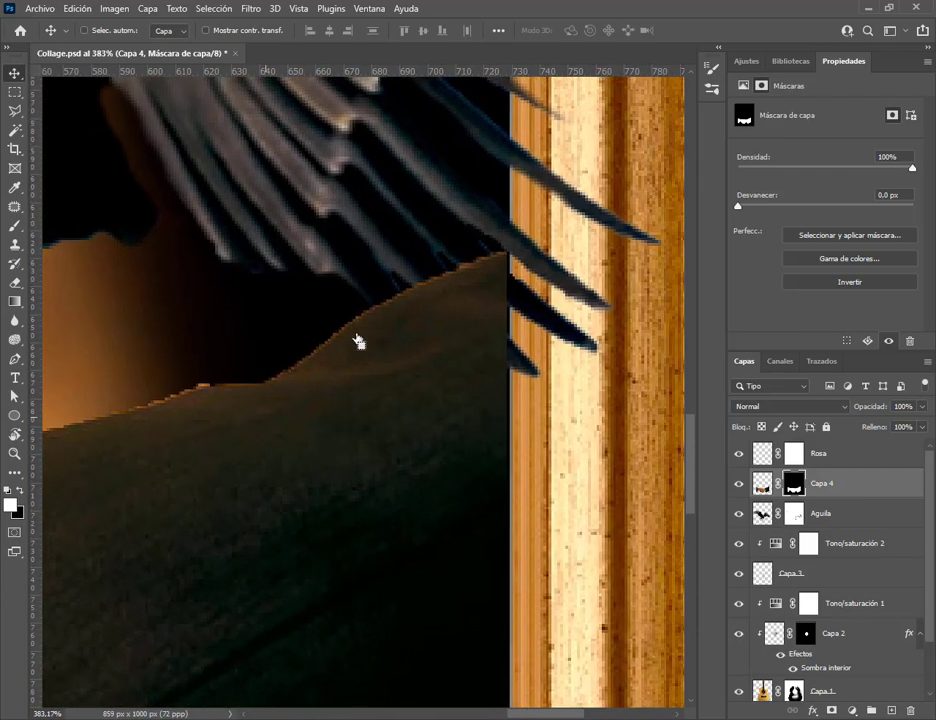
scroll(357, 341, "right", 1)
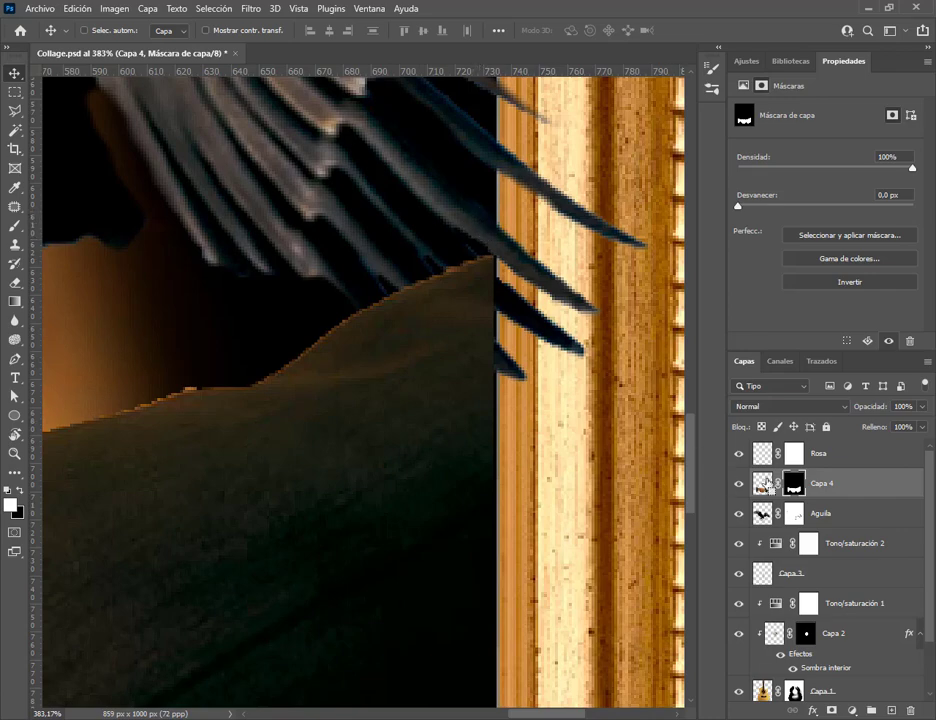
left_click_drag(762, 485, 762, 526)
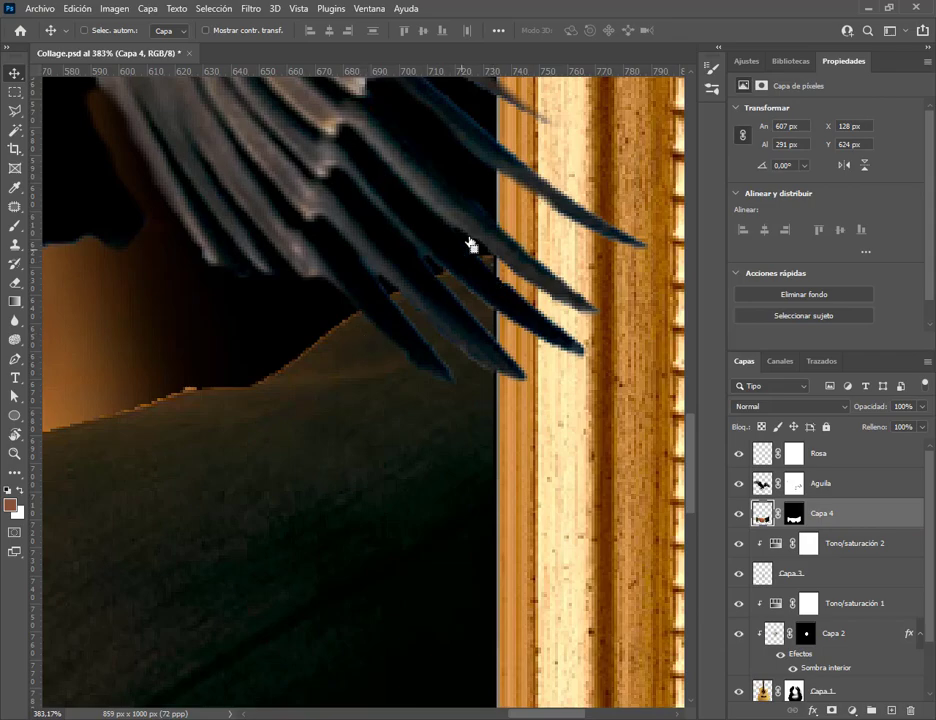
scroll(440, 336, "down", 3)
scroll(437, 338, "down", 2)
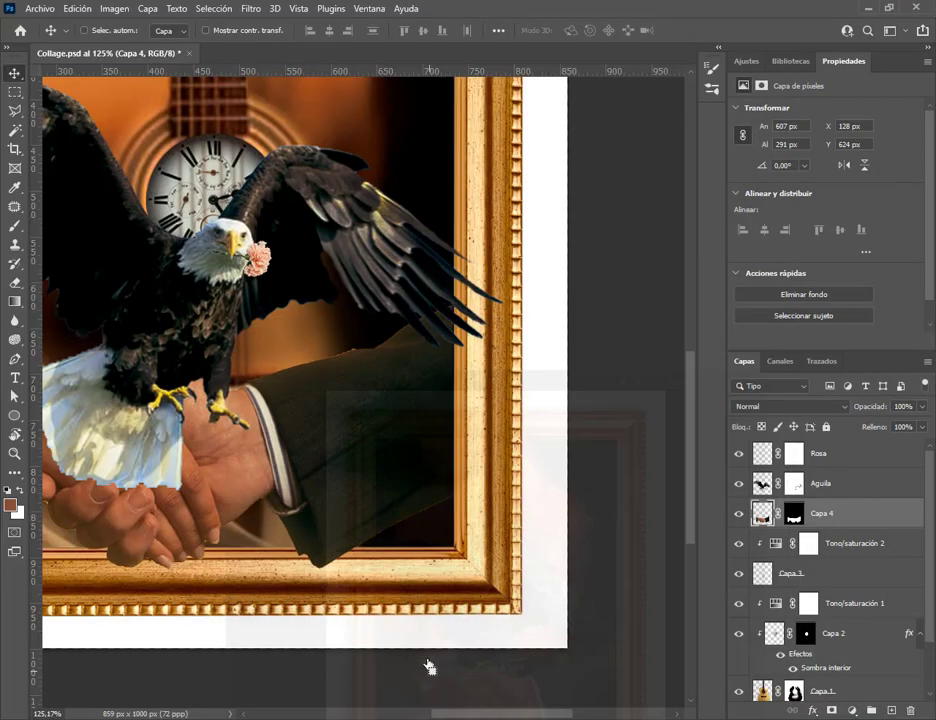
Move the eagle and its linked carnation up and to the left over the handshake
scroll(529, 428, "down", 2)
left_click_drag(533, 426, 501, 428)
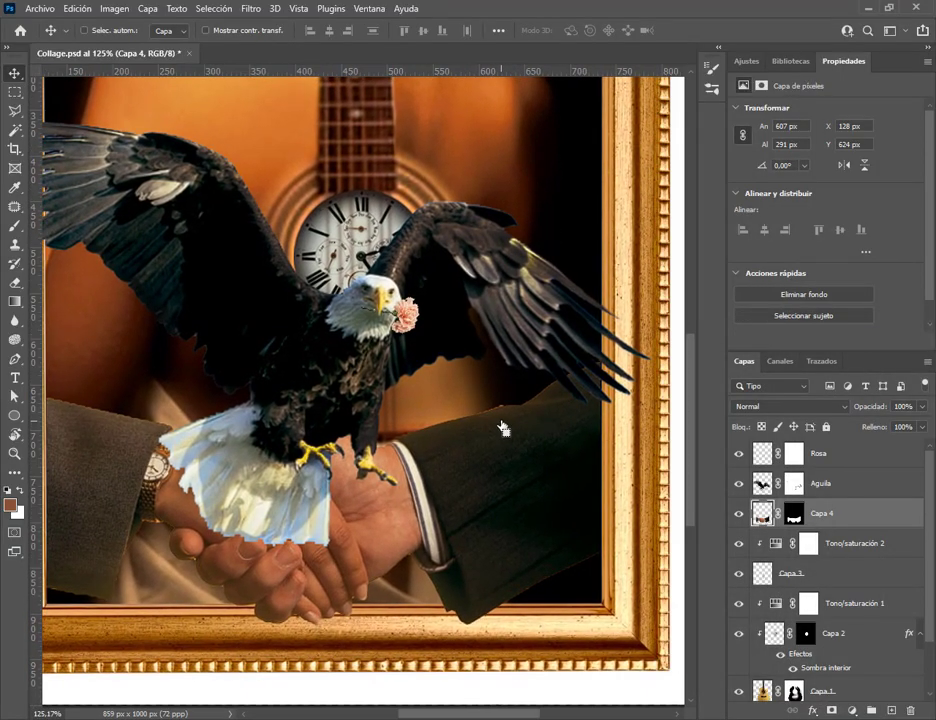
left_click(762, 485)
left_click_drag(457, 310, 392, 272)
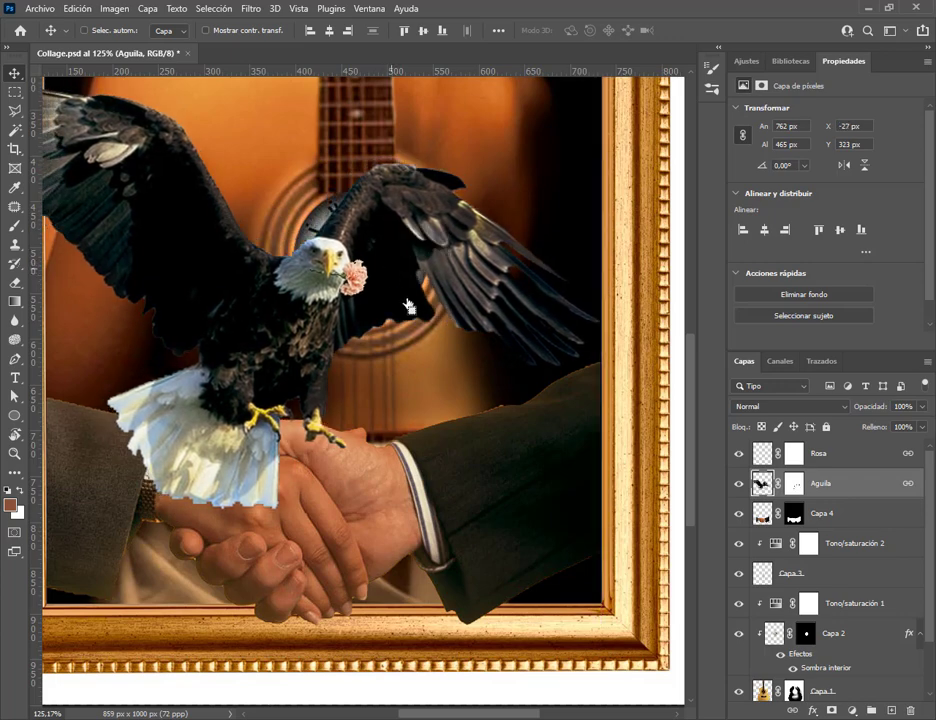
Hide the Aguila layer, leaving the handshake layer Capa 4 active, and save Collage.psd
left_click(741, 487)
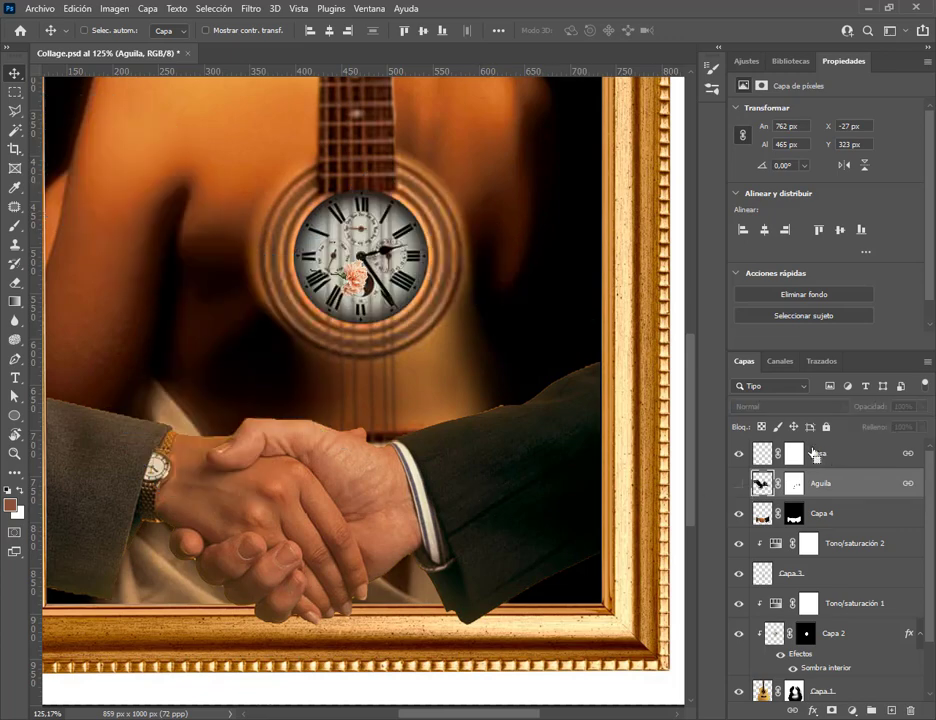
left_click_drag(812, 453, 771, 463)
left_click(766, 514)
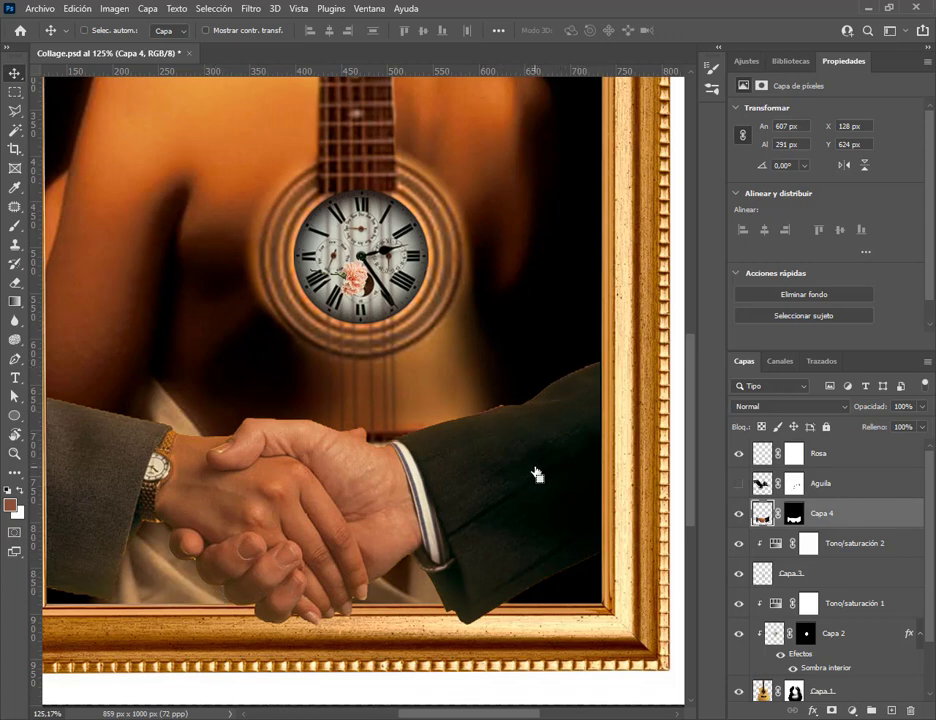
scroll(537, 474, "up", 10)
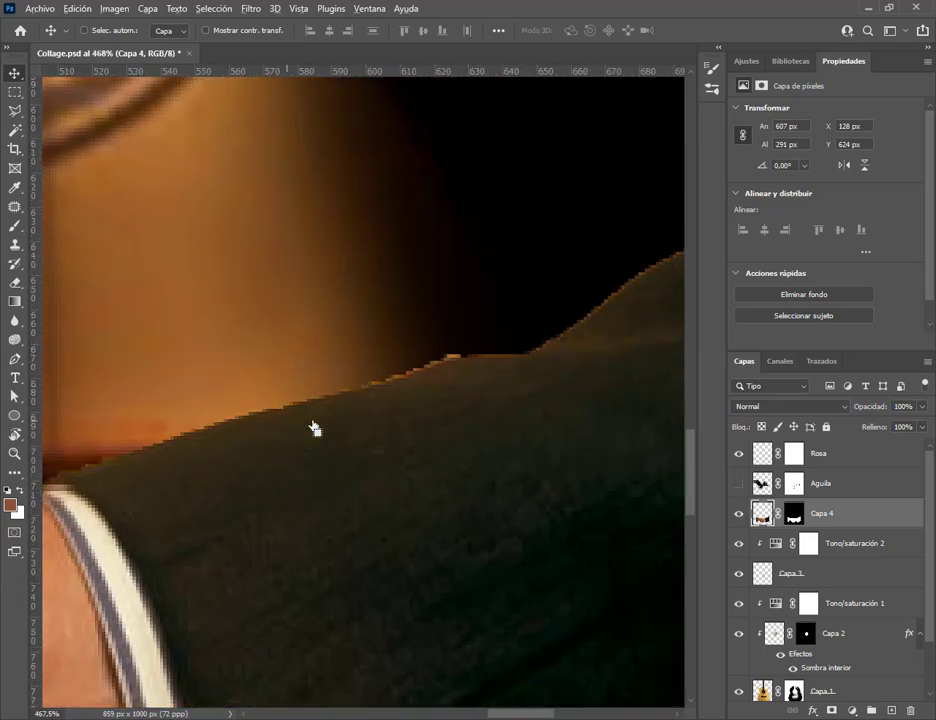
scroll(290, 430, "down", 3)
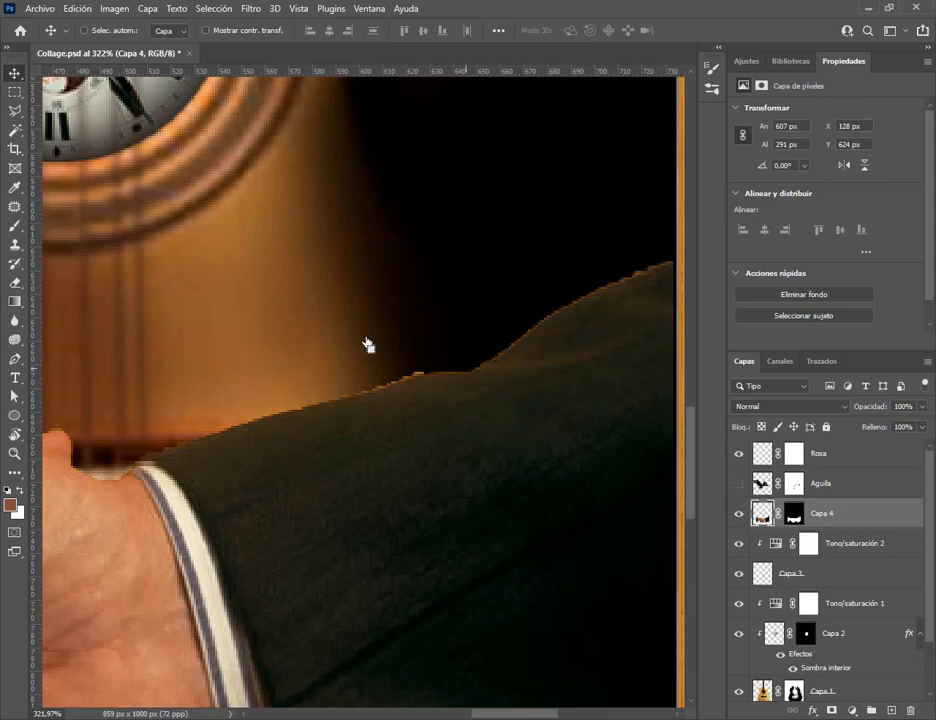
left_click(38, 9)
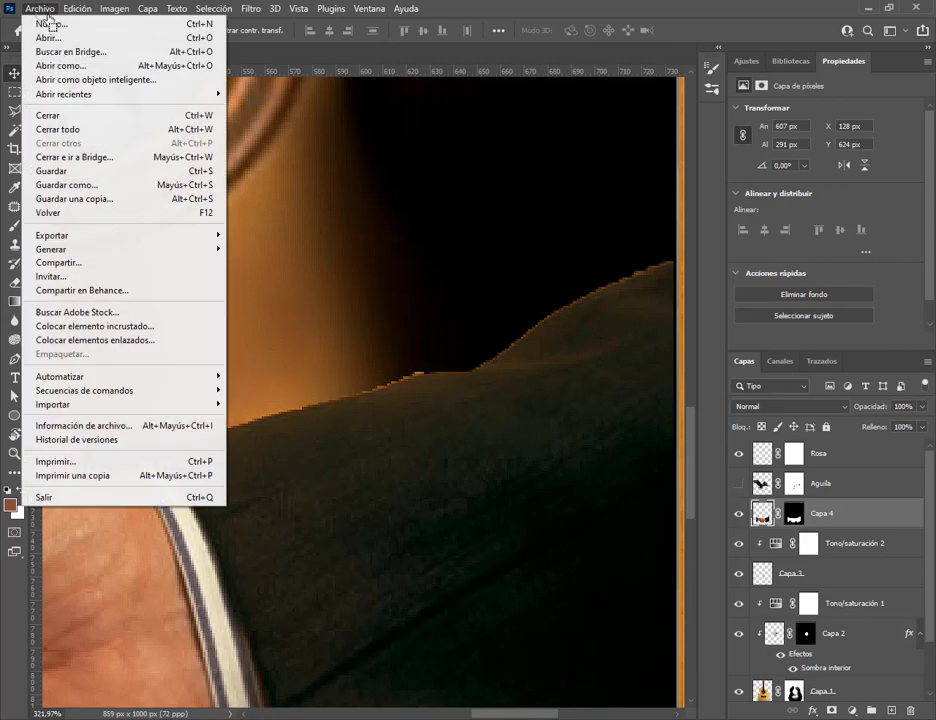
left_click(76, 174)
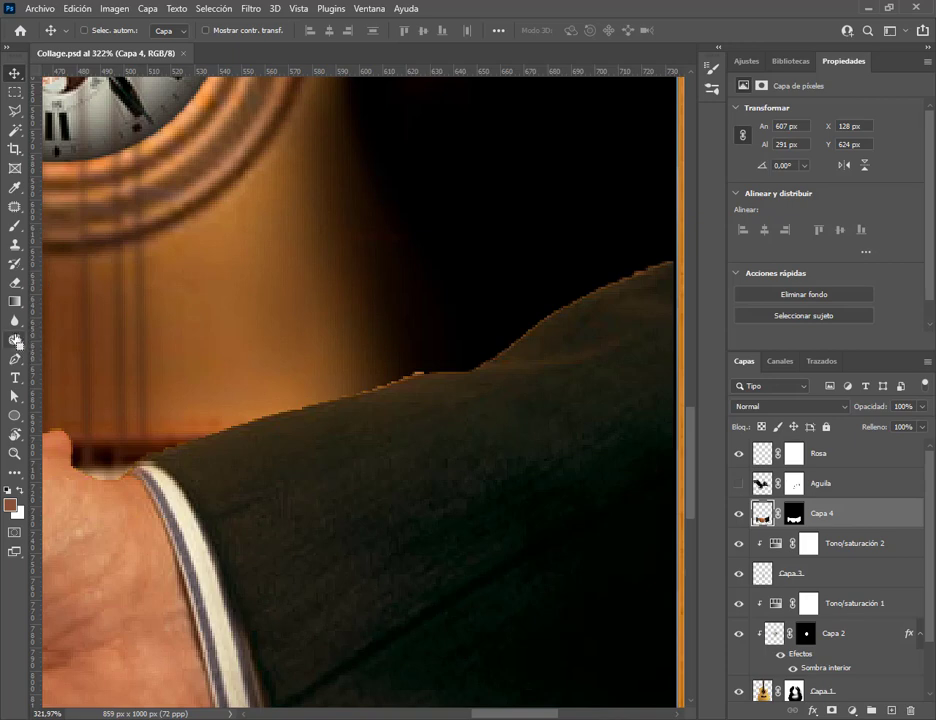
Try darkening the dark sleeve's upper fringe with the Burn tool at 21 px, midtones and 100% exposure, and undo the strokes
left_click(15, 340)
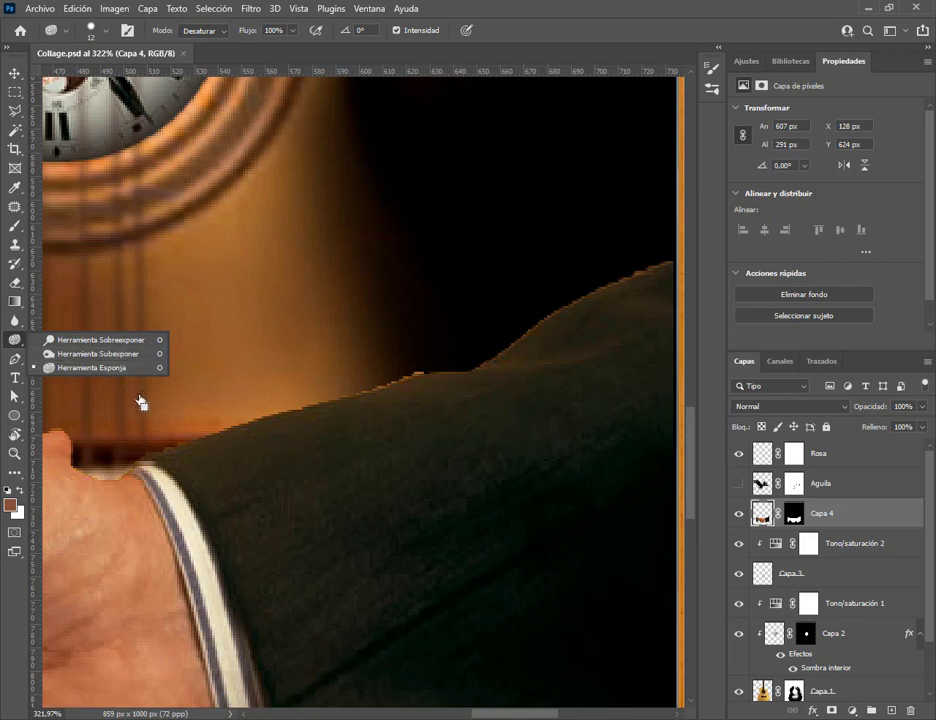
left_click(129, 354)
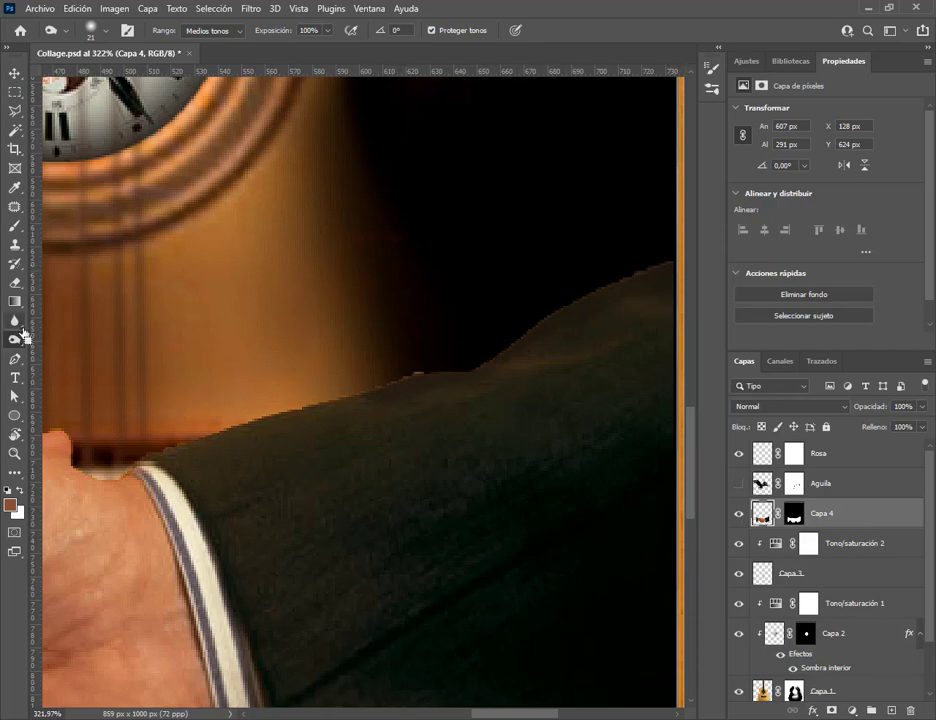
left_click(79, 8)
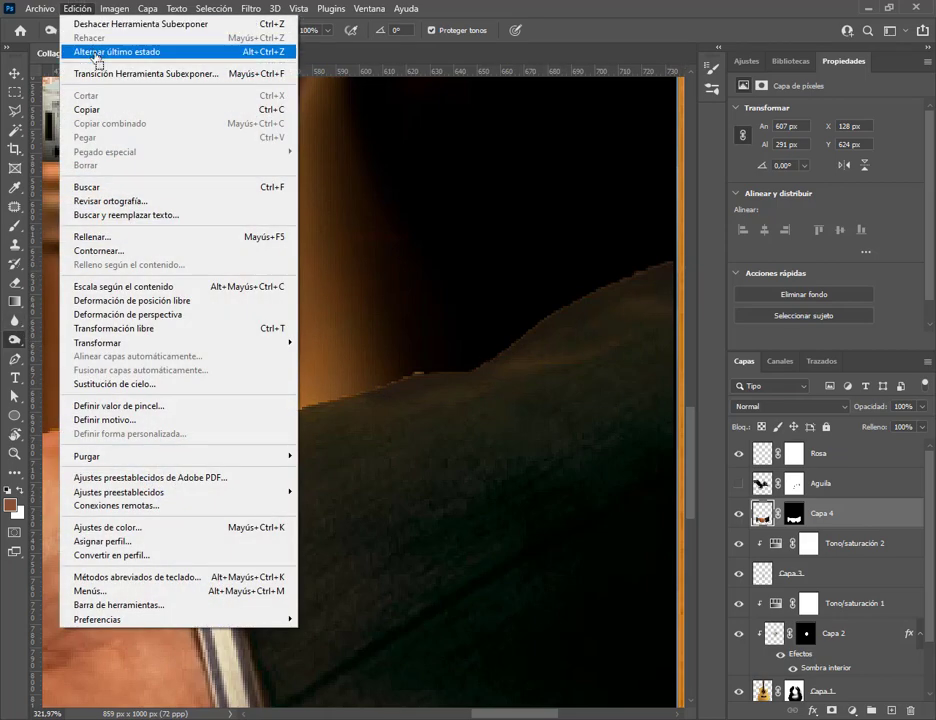
left_click(95, 52)
left_click(77, 8)
left_click(87, 22)
left_click(77, 8)
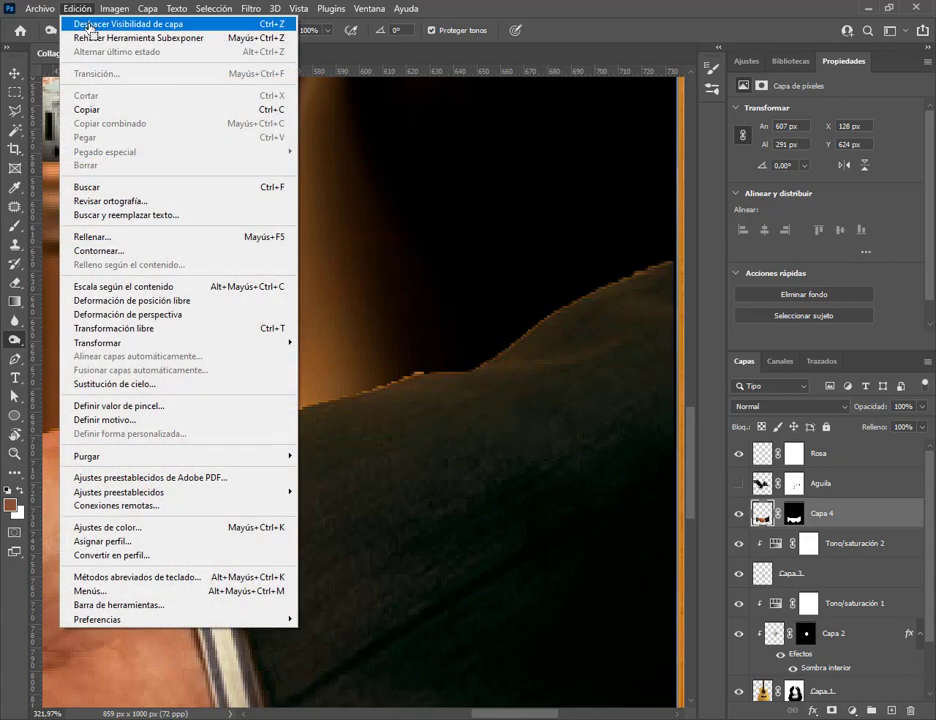
left_click(88, 23)
left_click(84, 12)
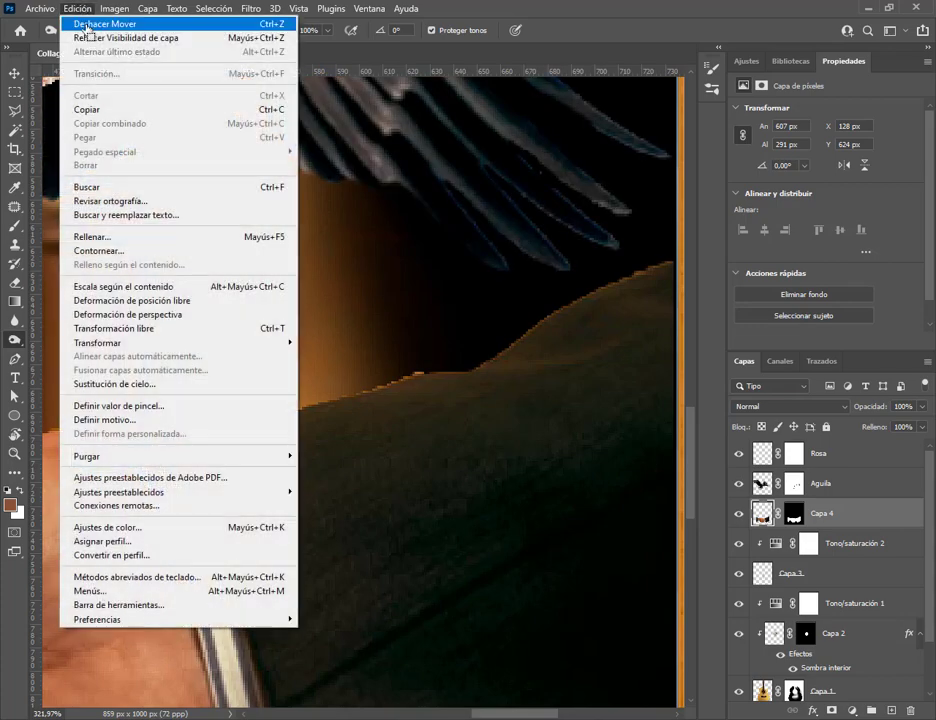
left_click(70, 37)
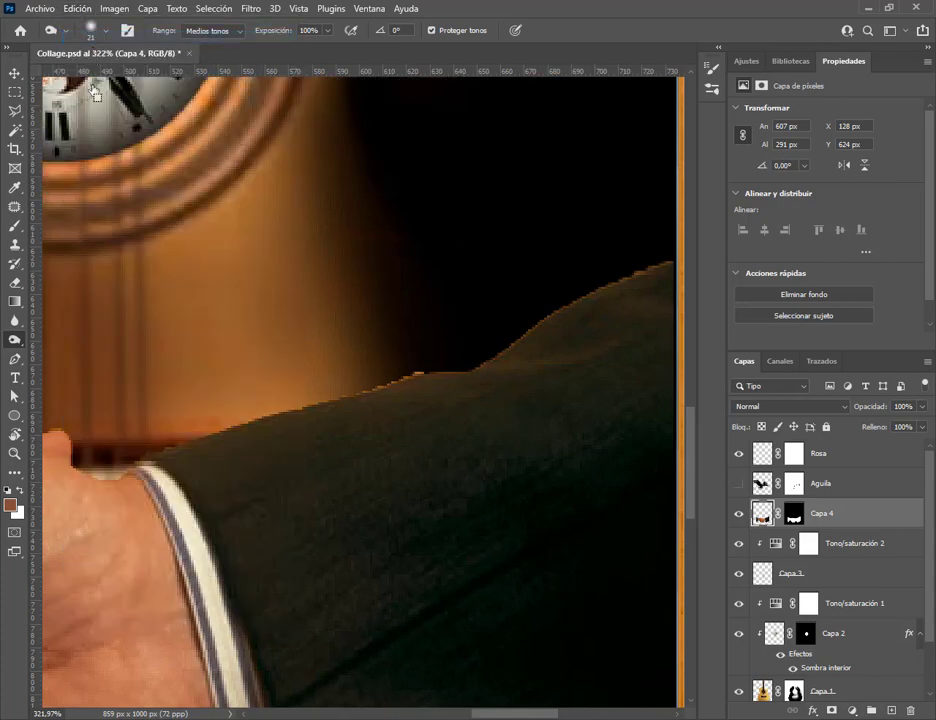
Desaturate the orange fringe along the dark sleeve's upper edge with the Sponge tool at 12 px and 100% flow
right_click(16, 342)
left_click(58, 368)
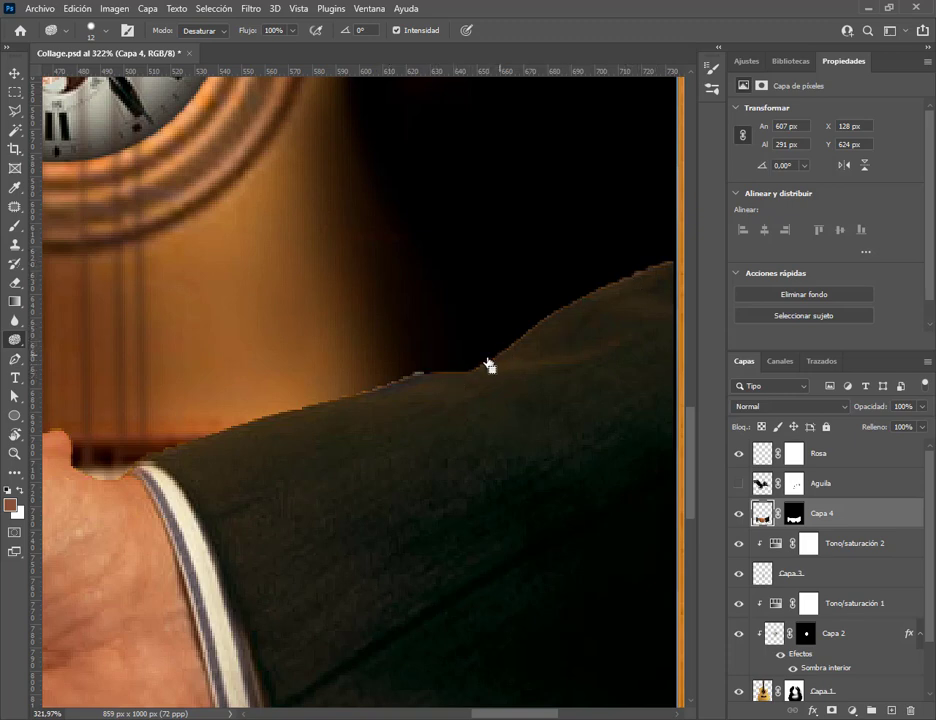
Try desaturating the hand and cuff edges with the Sponge tool enlarged to 65 px, and undo the strokes
left_click(94, 30)
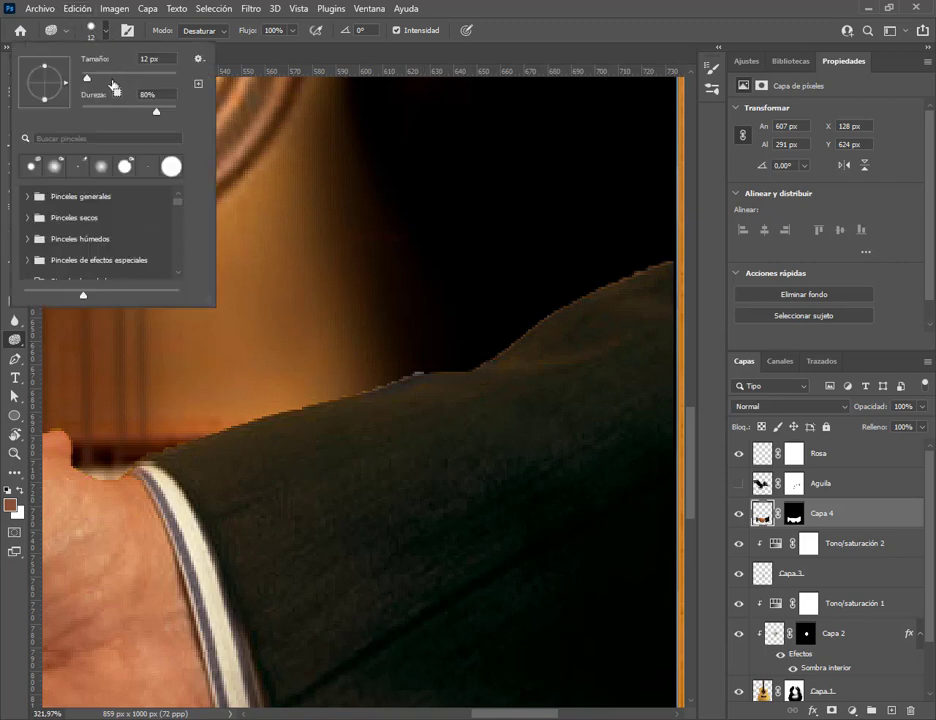
left_click_drag(113, 88, 125, 80)
left_click(443, 438)
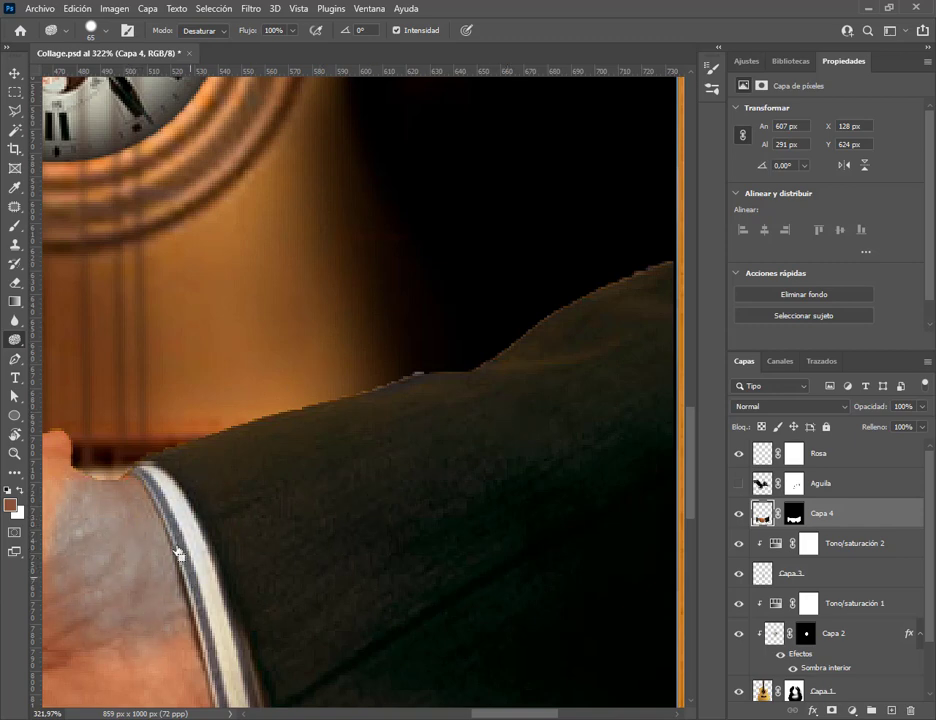
key("ctrl")
key("ctrl+z")
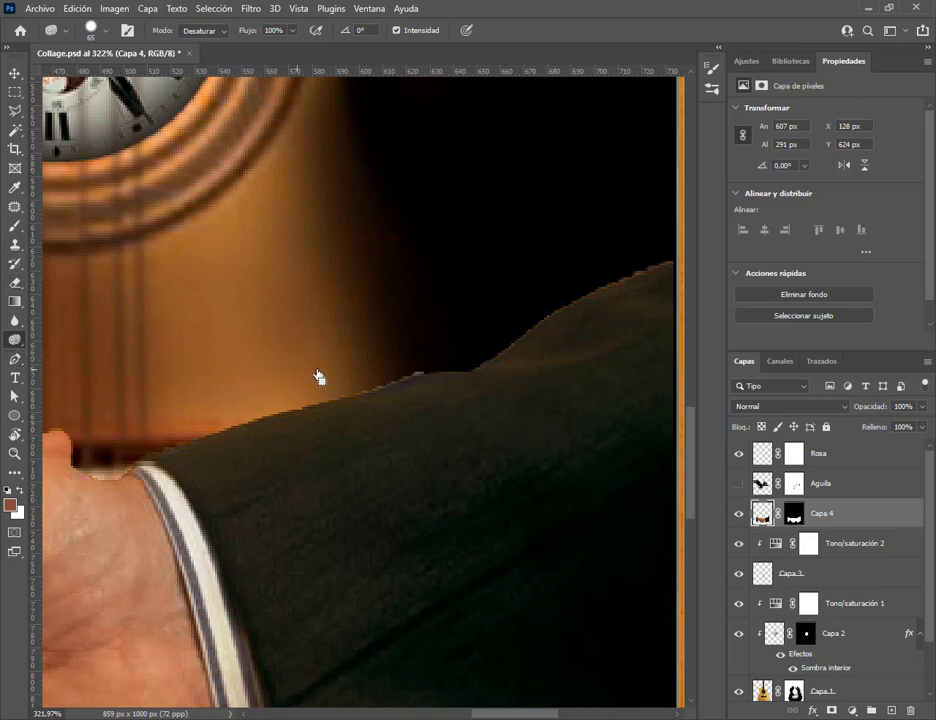
Set the Sponge brush to 26 px and darken the fringe along the dark sleeve's edges with the 21 px Burn tool
left_click(108, 33)
type("26")
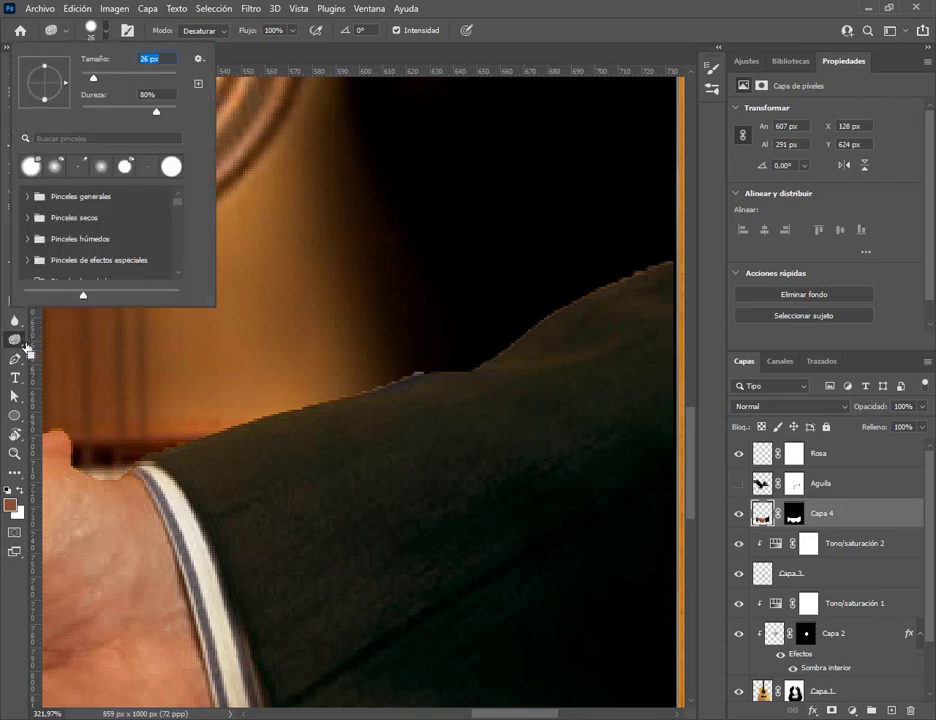
left_click(22, 347)
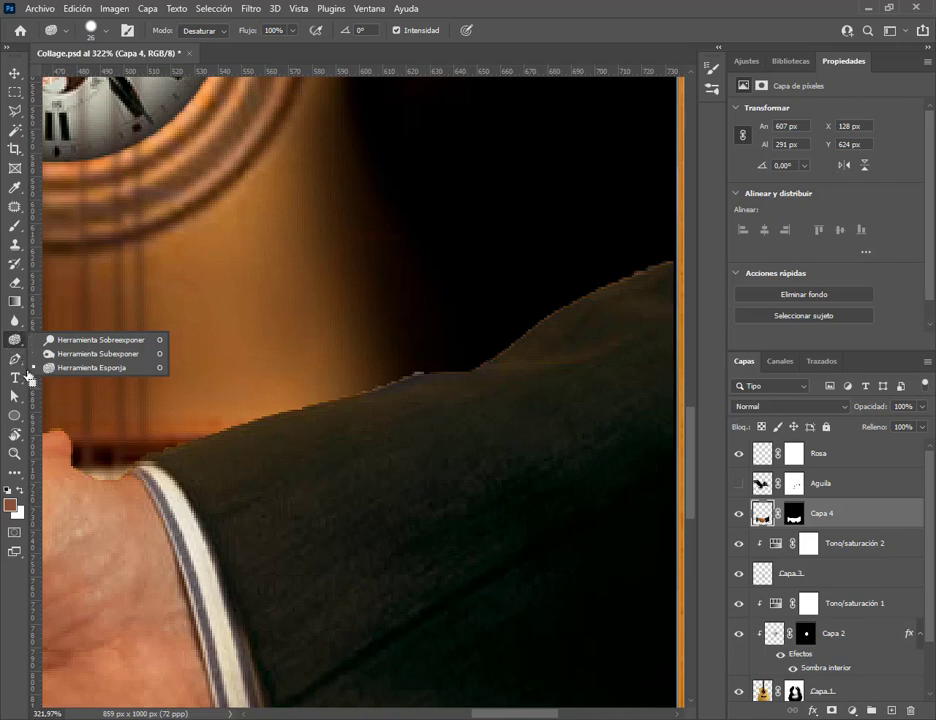
left_click(50, 354)
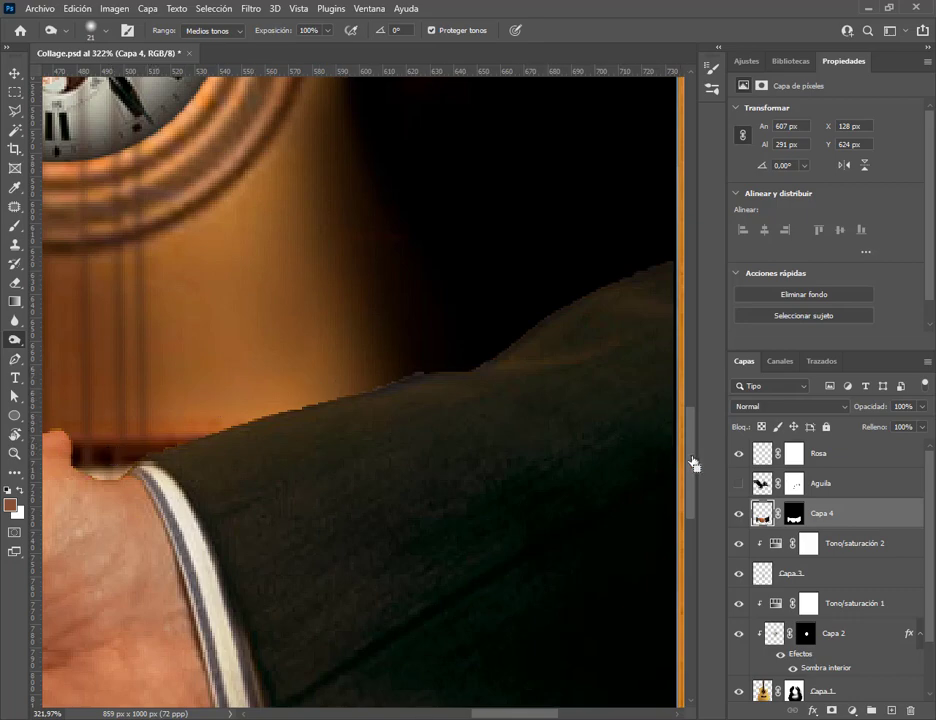
left_click_drag(693, 463, 697, 529)
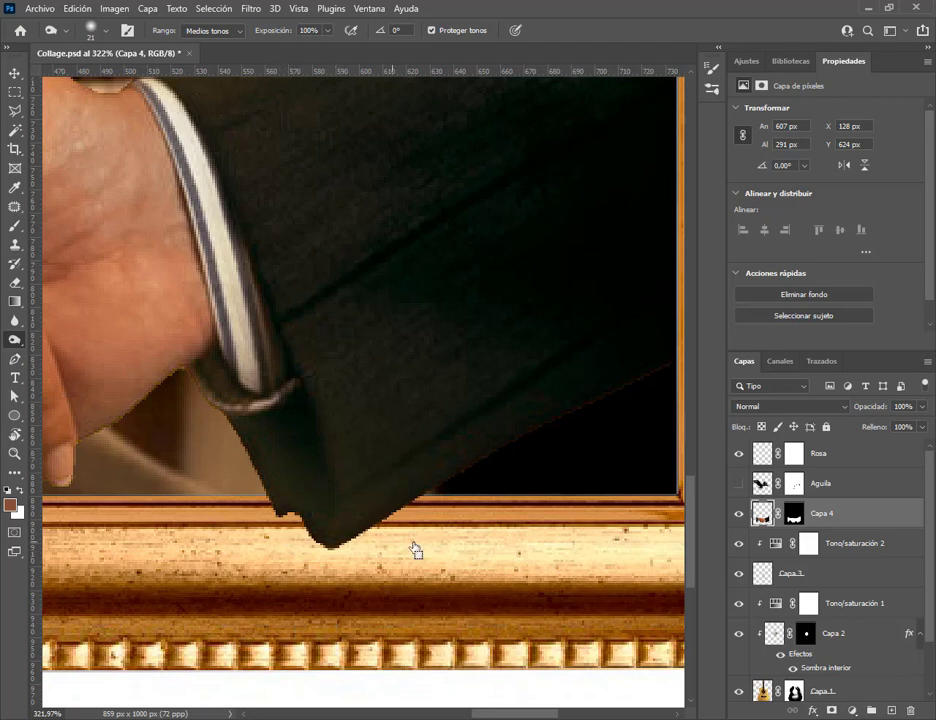
Enlarge the Burn tool's brush to 82 px for darkening the grey sleeve beside the wristwatch
left_click_drag(511, 717, 256, 717)
left_click_drag(50, 486, 283, 486)
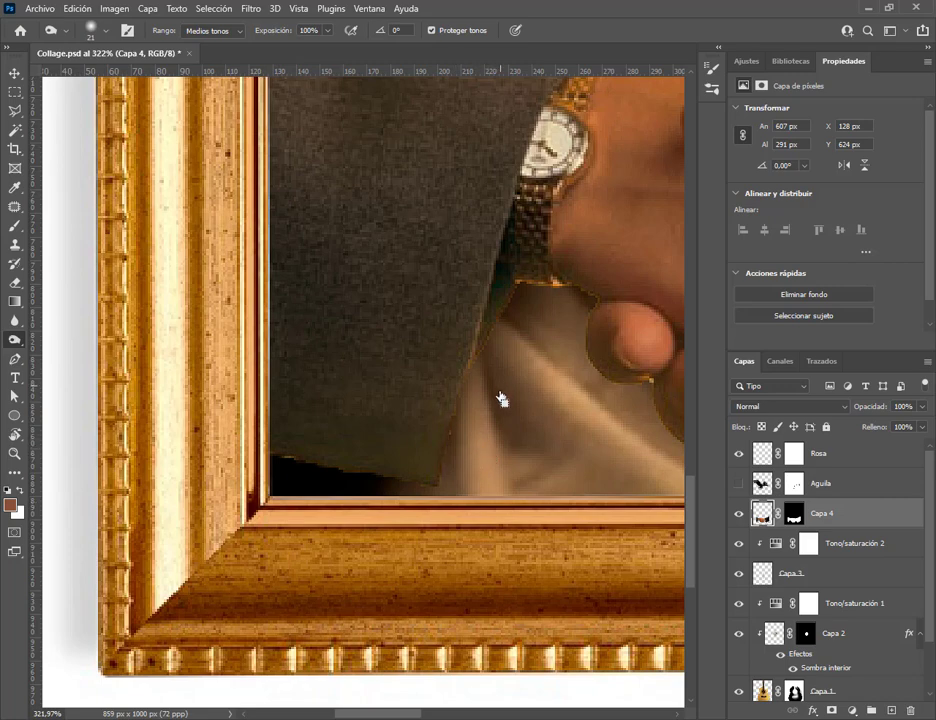
left_click_drag(696, 539, 711, 497)
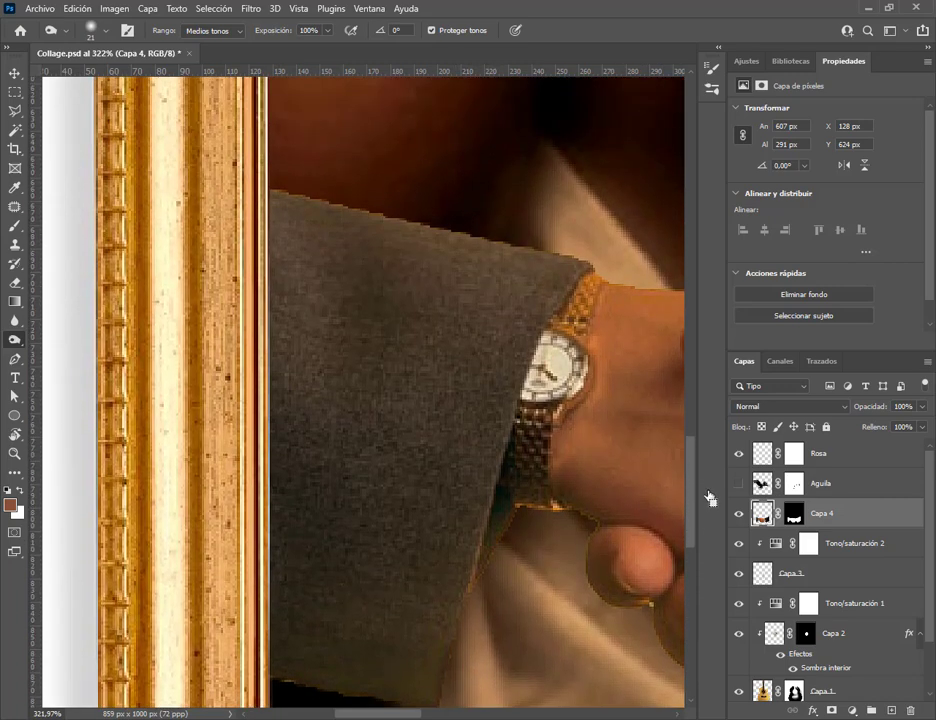
left_click_drag(391, 716, 441, 716)
scroll(340, 565, "left", 5)
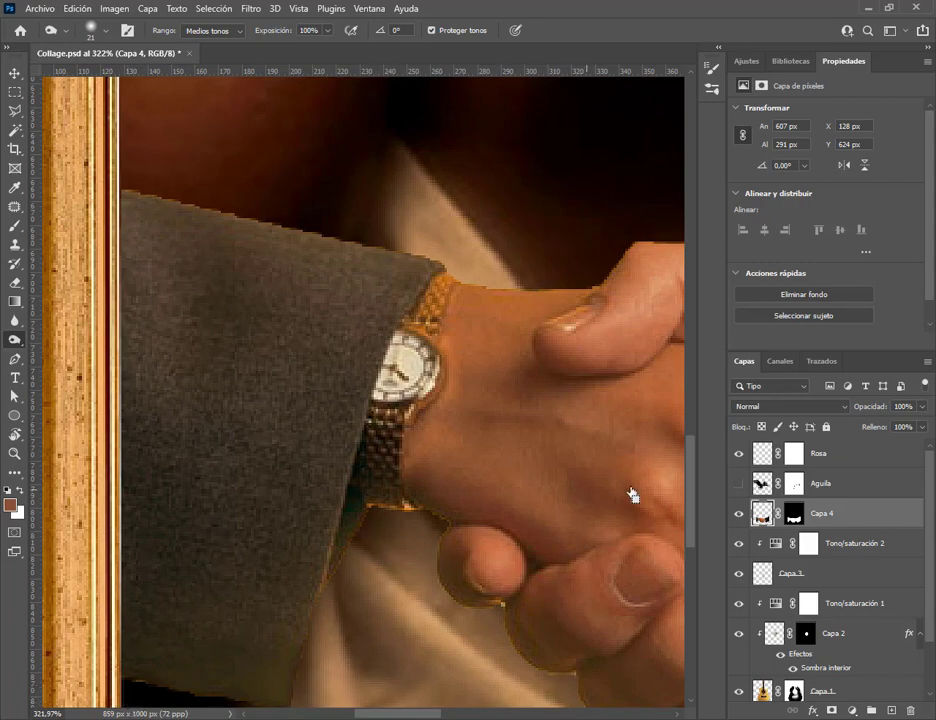
left_click_drag(696, 472, 696, 500)
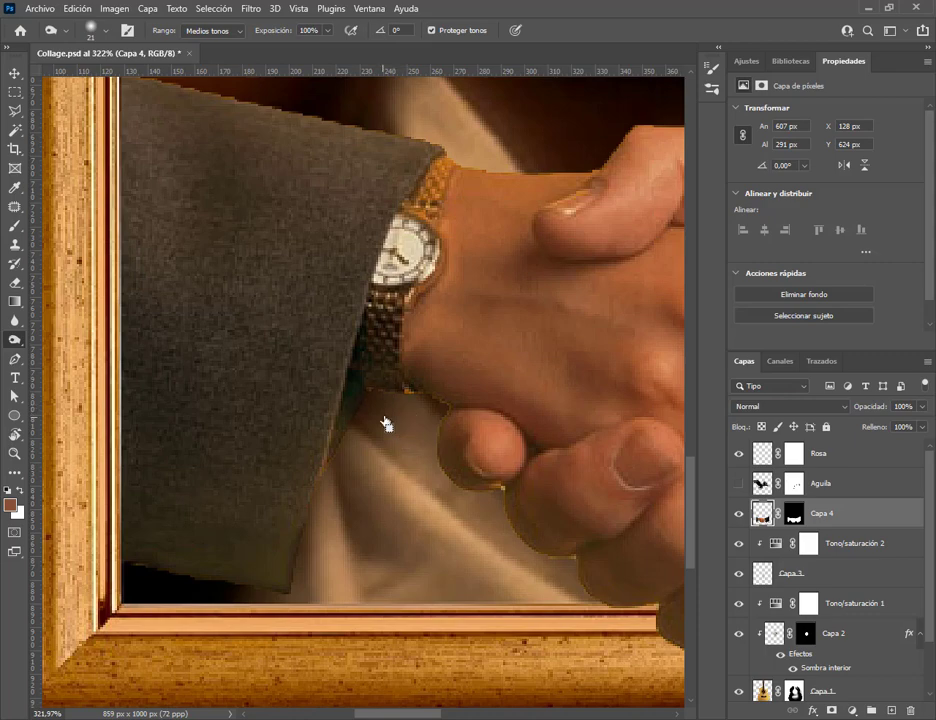
left_click_drag(693, 507, 700, 482)
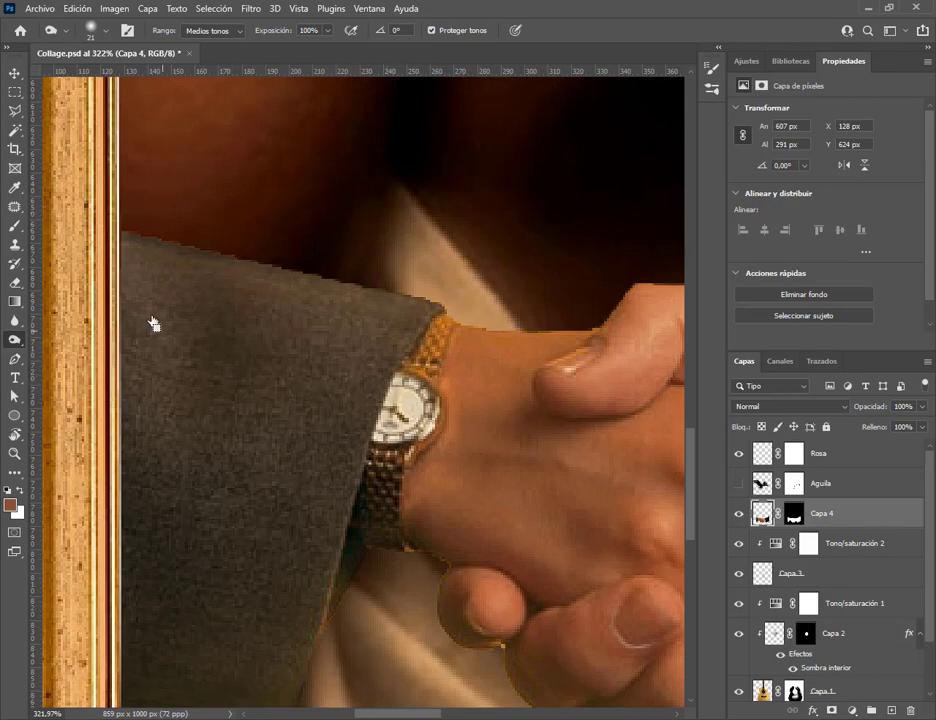
left_click(90, 26)
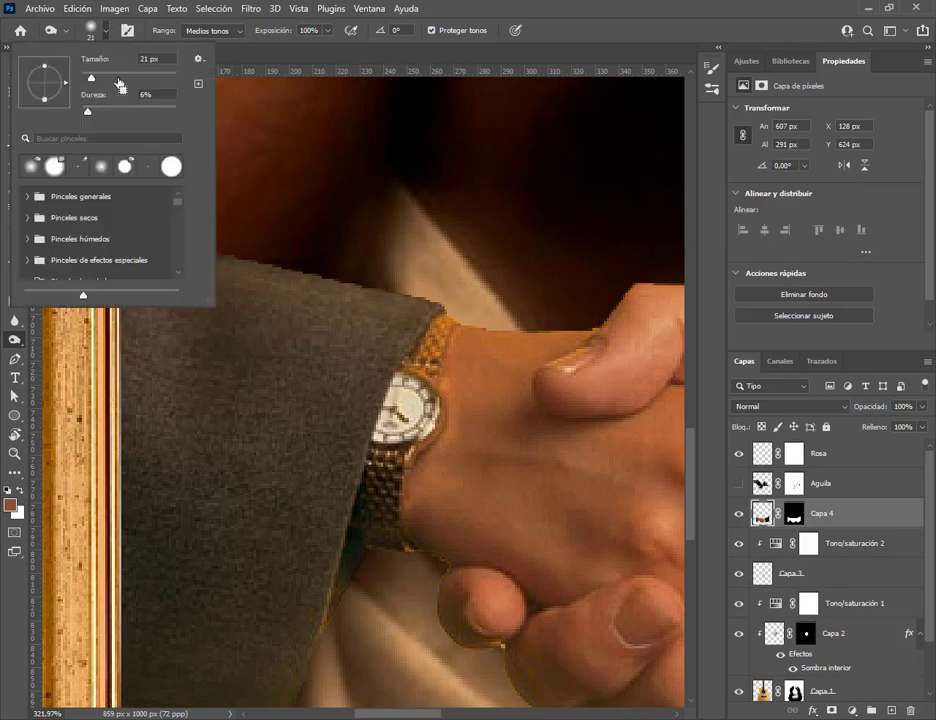
left_click(131, 78)
Try darkening the grey sleeve's midtones with the Burn tool at 100% exposure, and undo the strokes
left_click(328, 31)
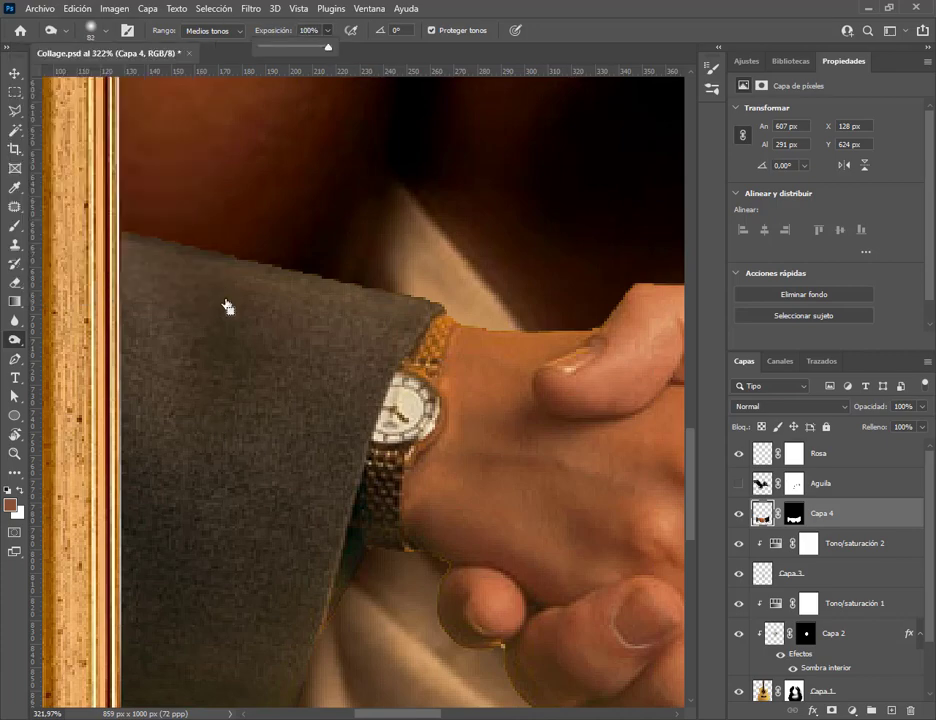
left_click_drag(229, 347, 226, 345)
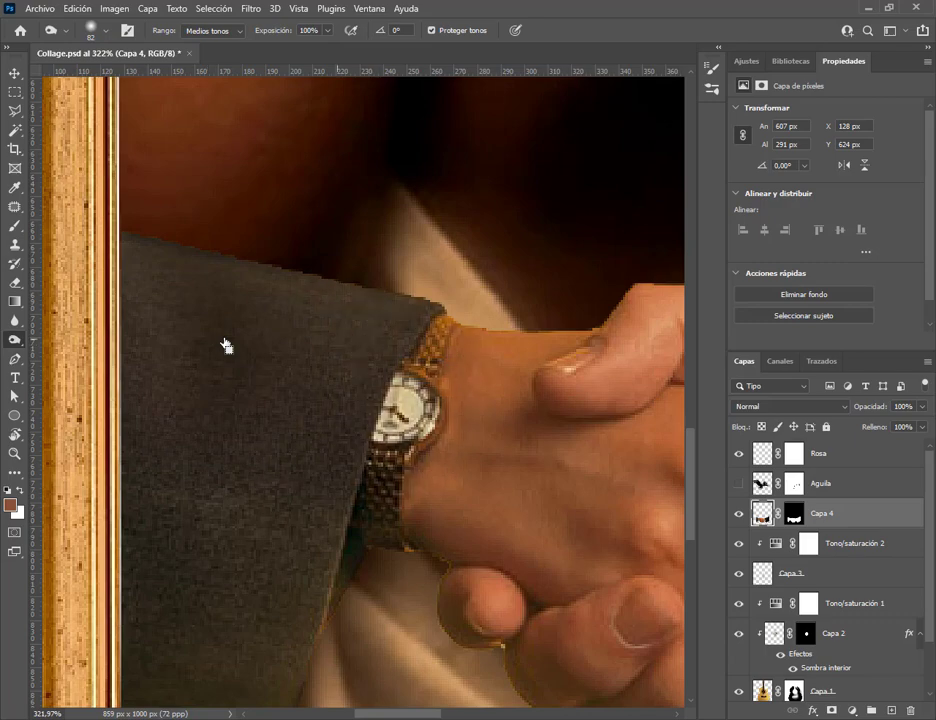
left_click(88, 15)
left_click(110, 21)
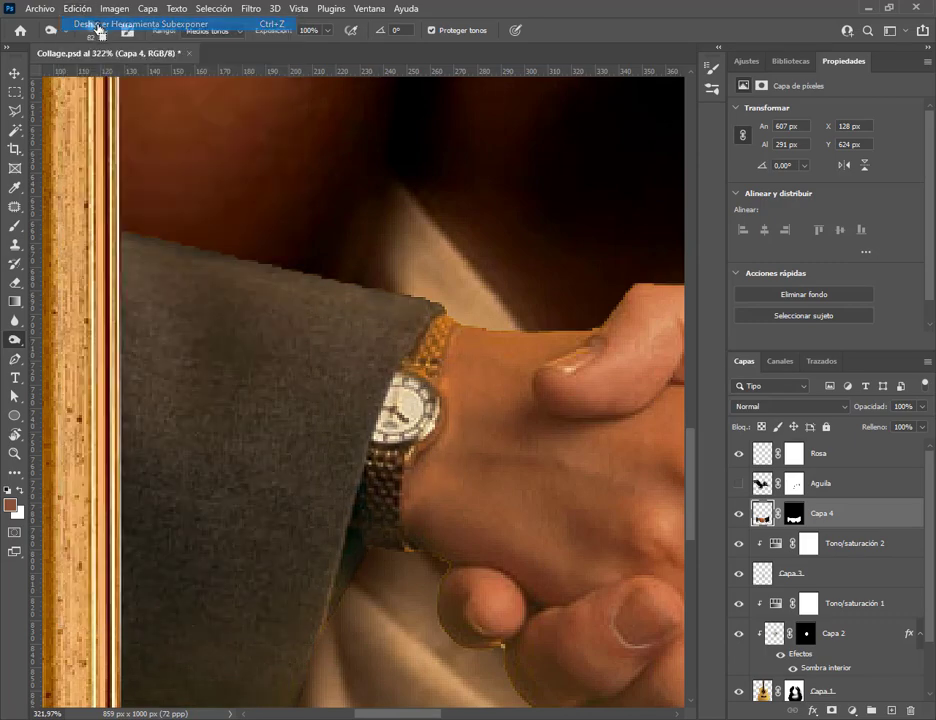
left_click(66, 10)
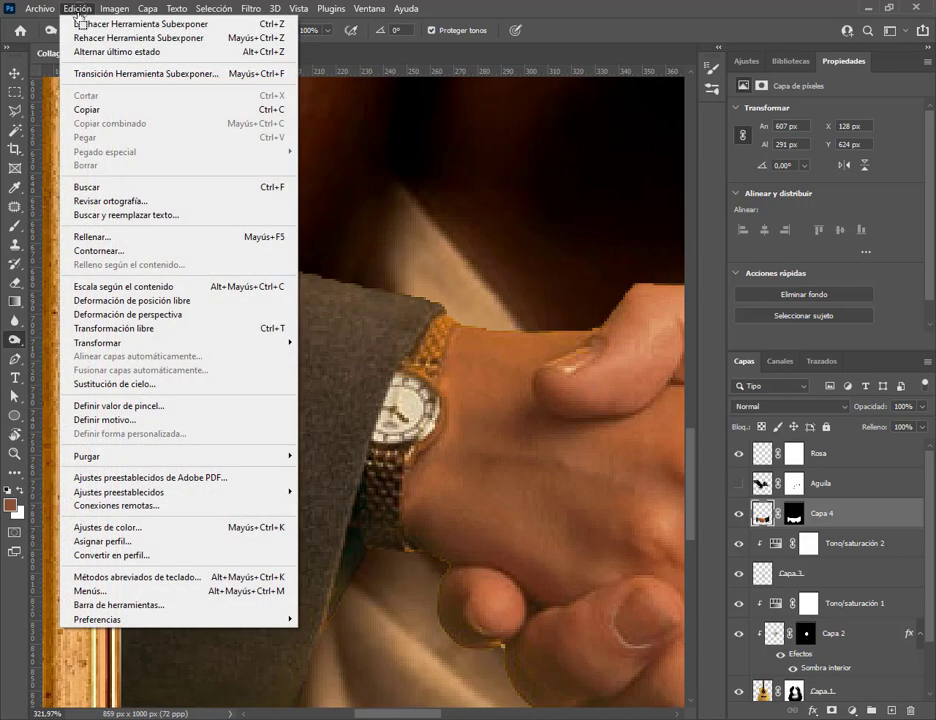
left_click(66, 25)
Try burning the grey sleeve with the exposure reduced to 46%, and undo the stroke
left_click(327, 30)
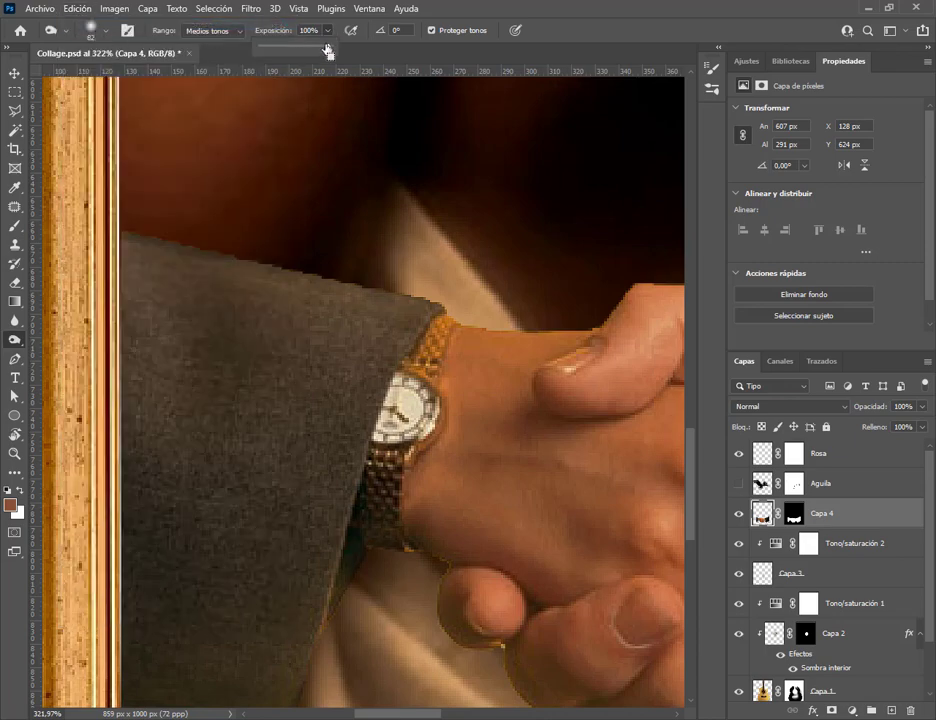
left_click_drag(328, 49, 295, 54)
left_click(224, 428)
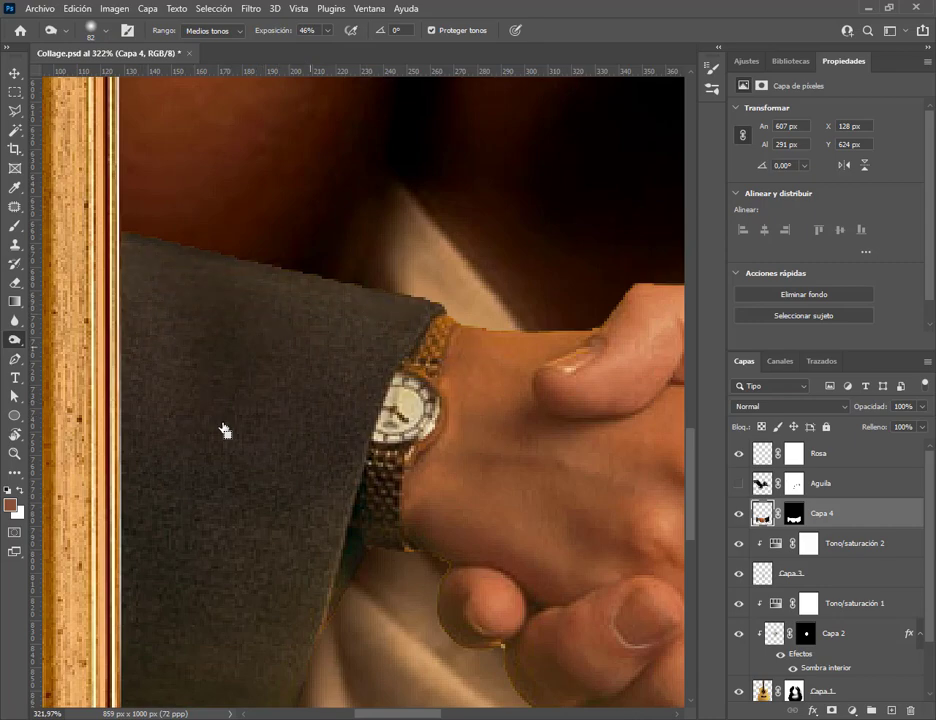
left_click(78, 9)
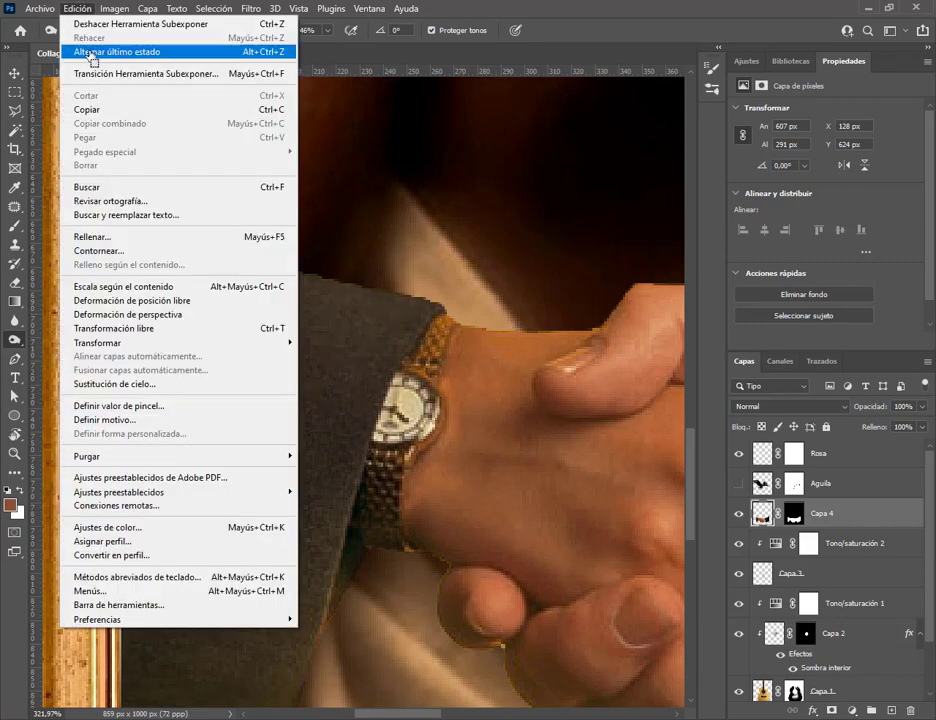
left_click(90, 25)
Try burning the grey sleeve with the exposure reduced to 10%, and undo the stroke
left_click(327, 30)
left_click_drag(330, 47, 304, 47)
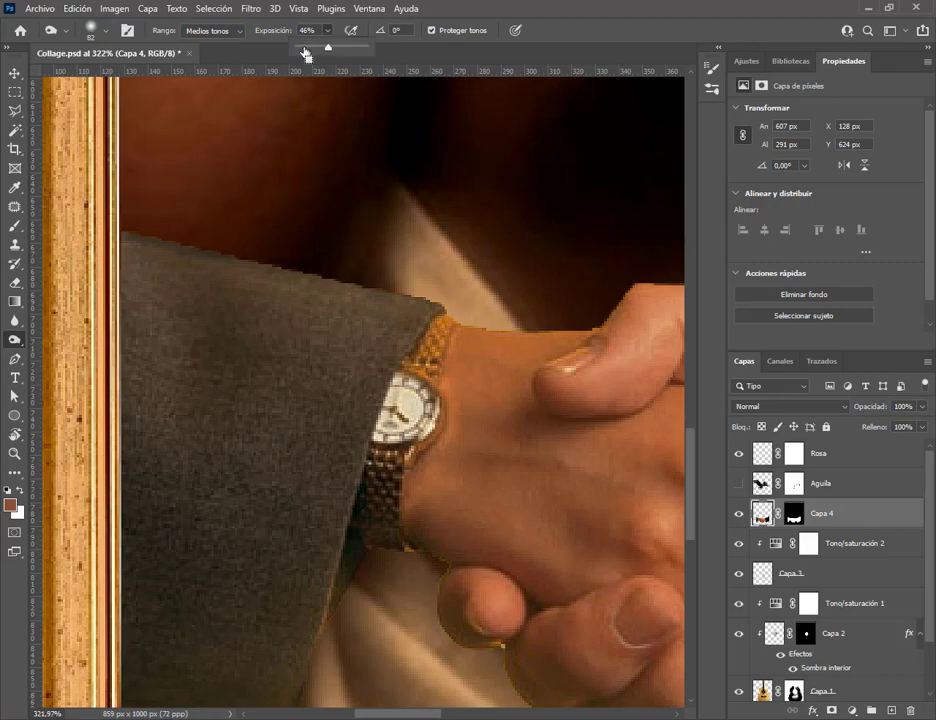
left_click_drag(170, 281, 147, 345)
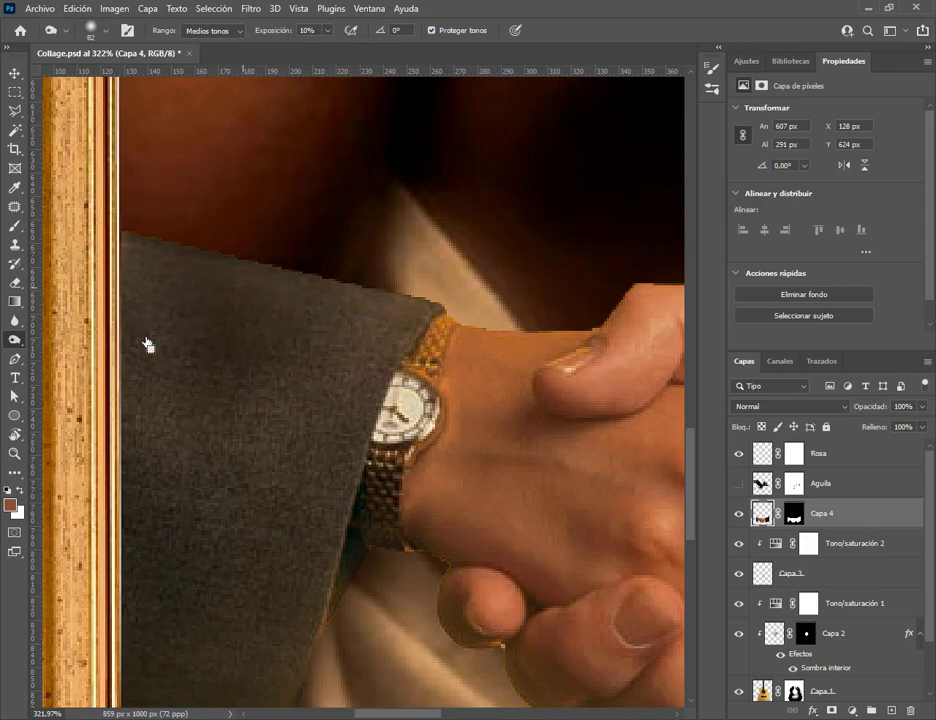
left_click(76, 9)
left_click(97, 26)
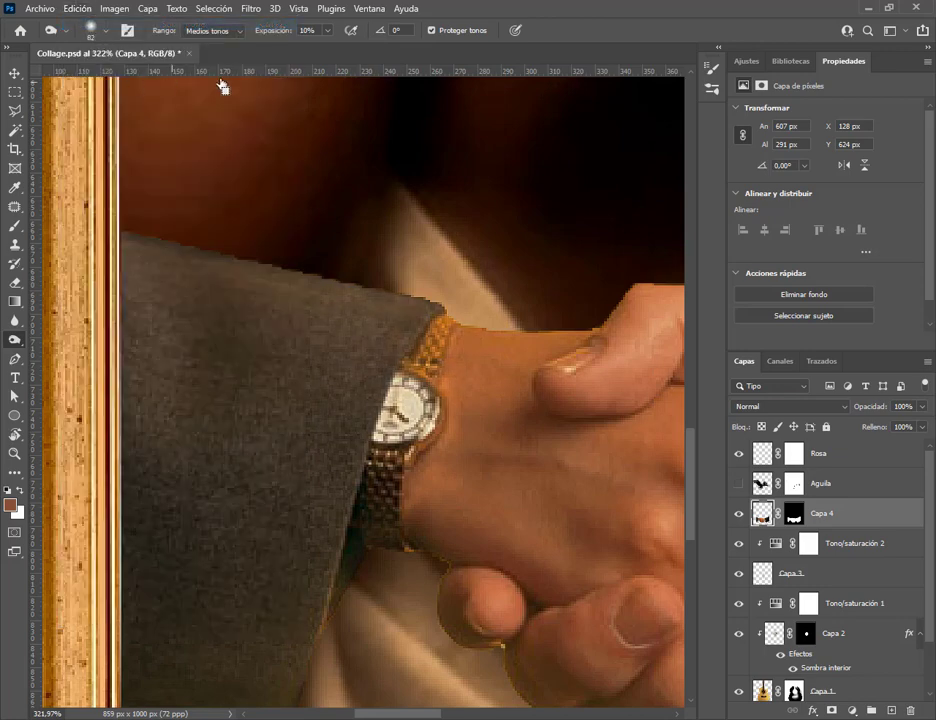
Darken the grey sleeve and the adjoining watch and wrist with the 82 px Burn tool at 5% exposure
left_click(327, 30)
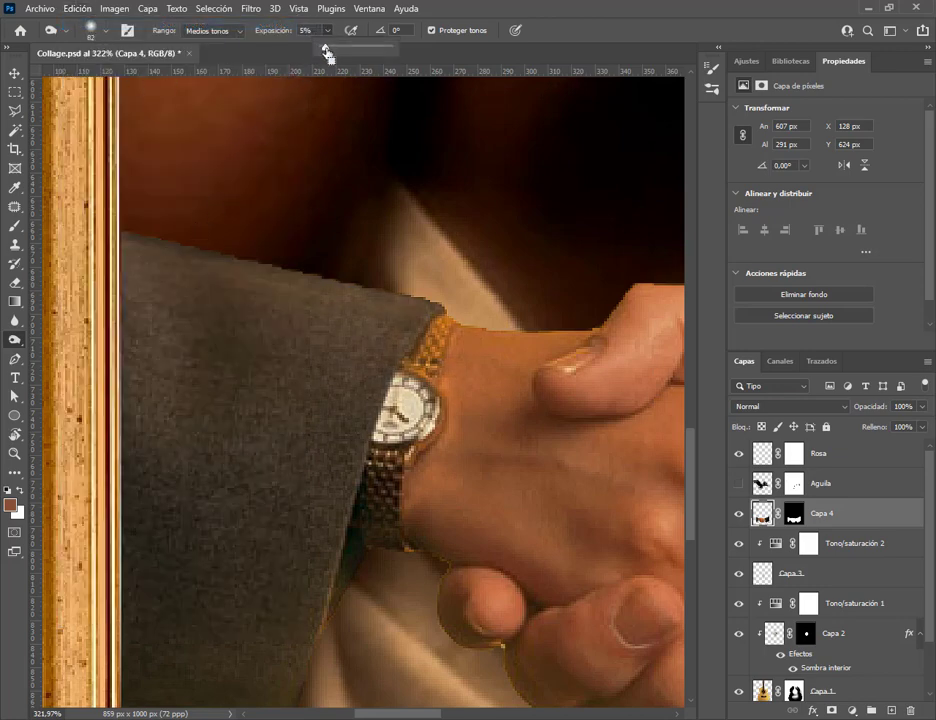
left_click(150, 240)
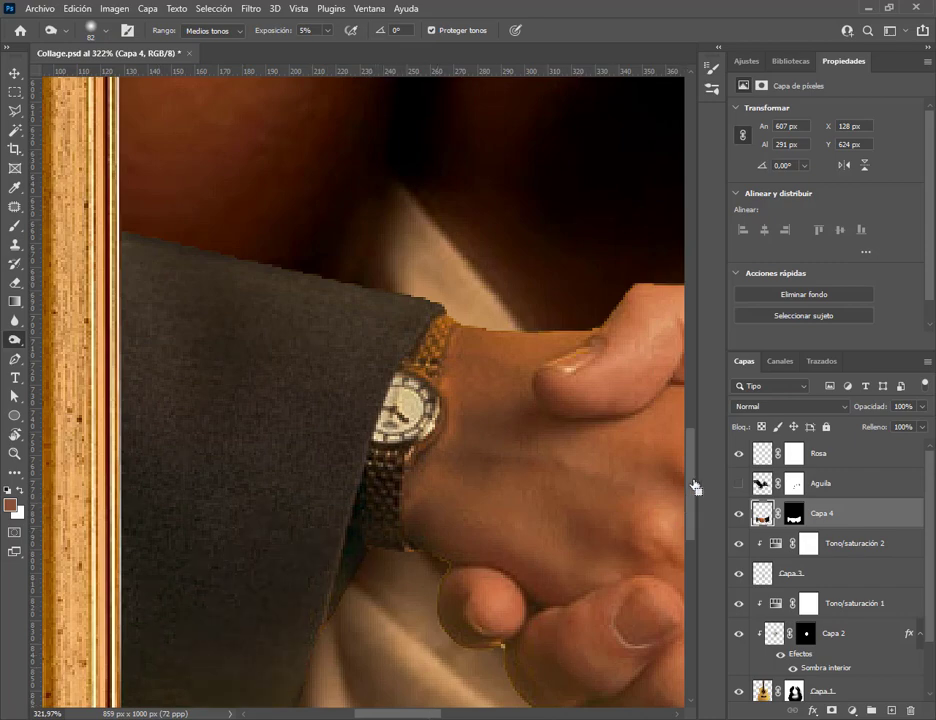
scroll(696, 508, "down", 3)
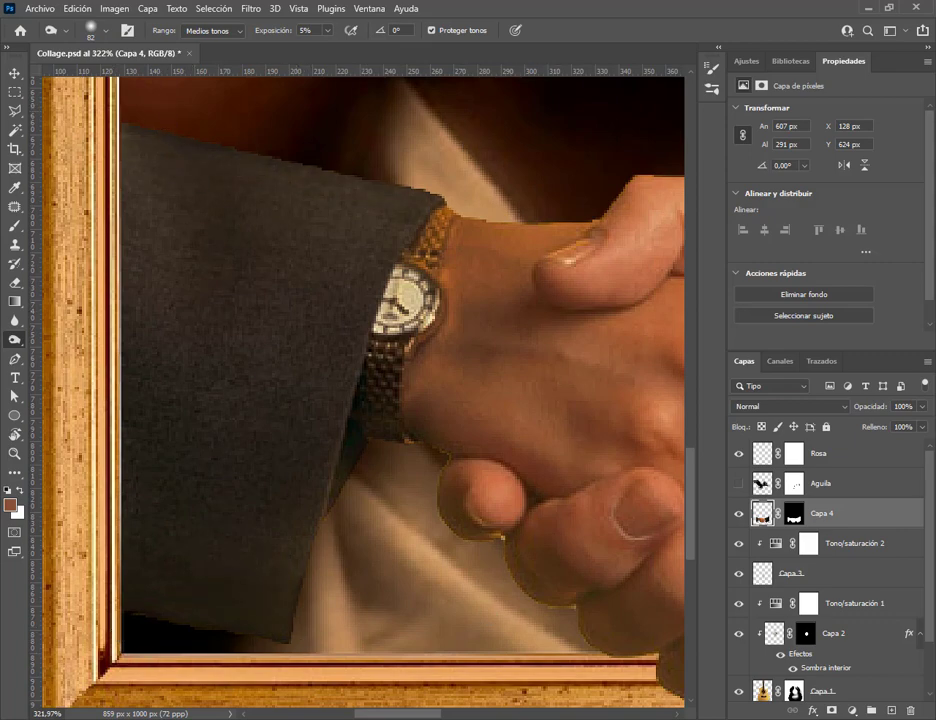
Compare the tone of both sleeves across the handshake and save the collage
left_click_drag(432, 716, 539, 716)
left_click_drag(696, 507, 695, 540)
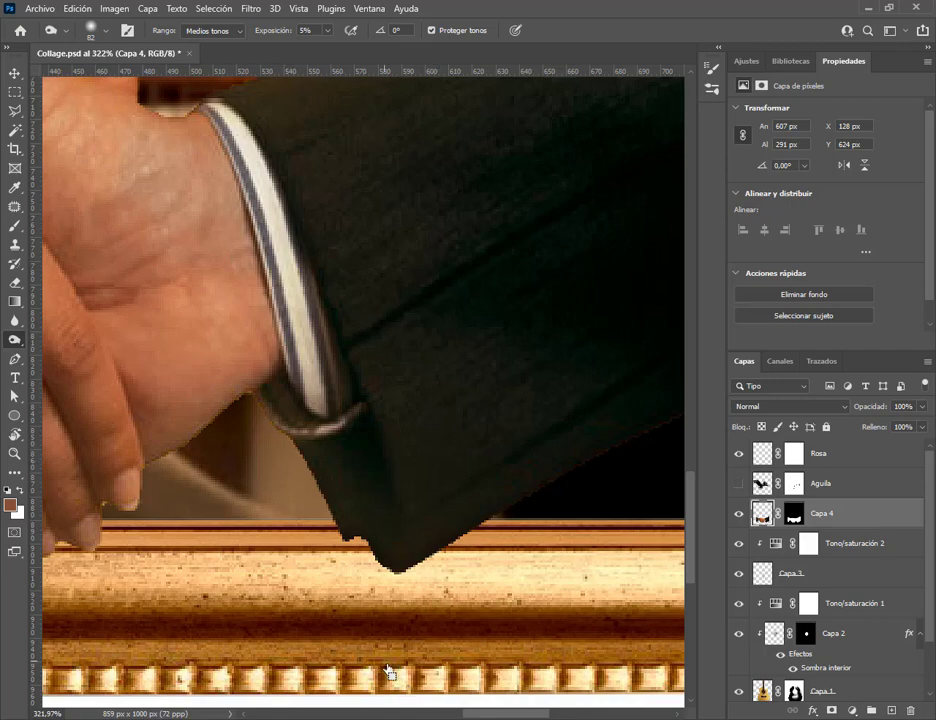
left_click_drag(495, 716, 372, 657)
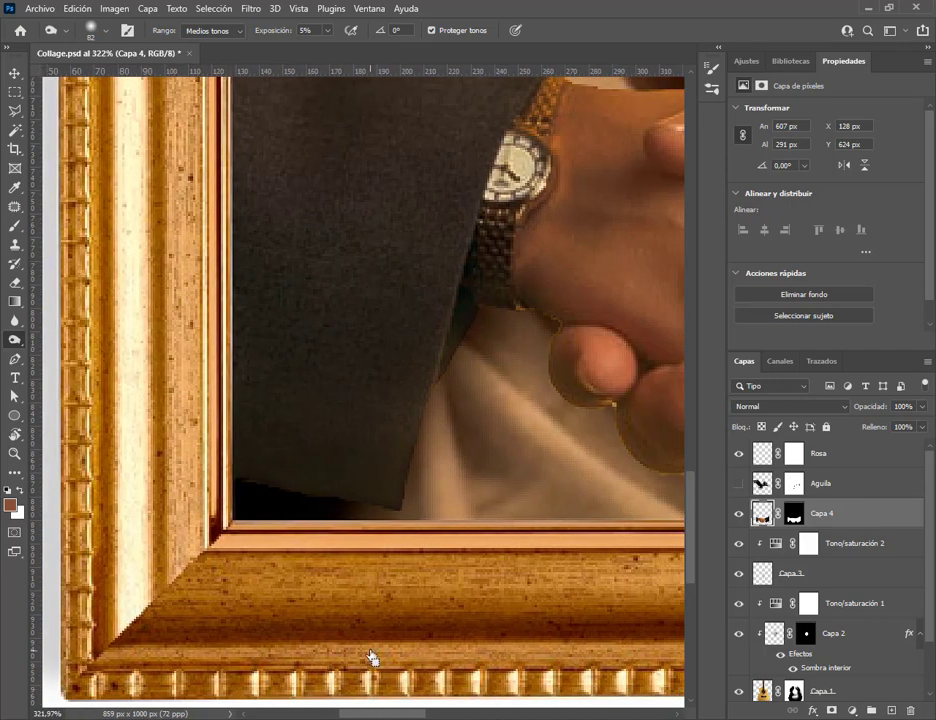
scroll(600, 361, "down", 5)
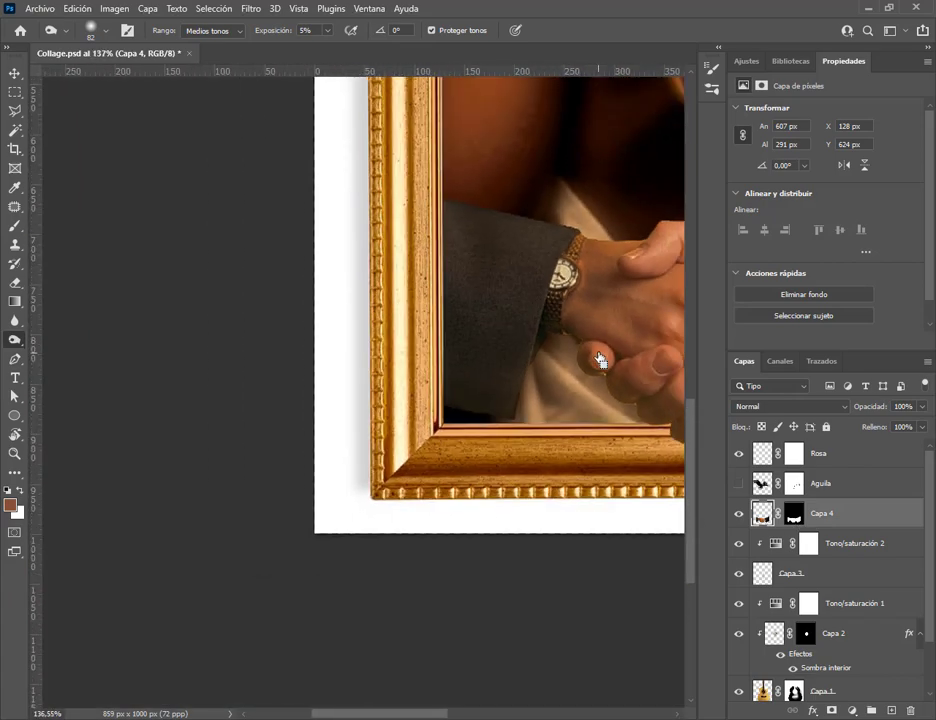
left_click_drag(637, 365, 313, 392)
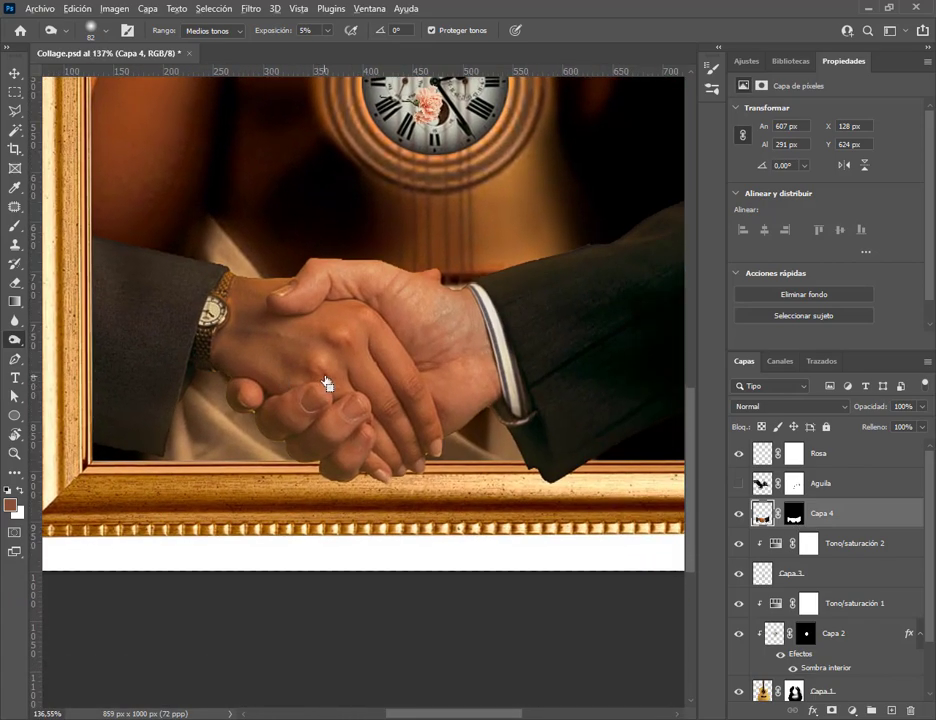
scroll(326, 383, "down", 2)
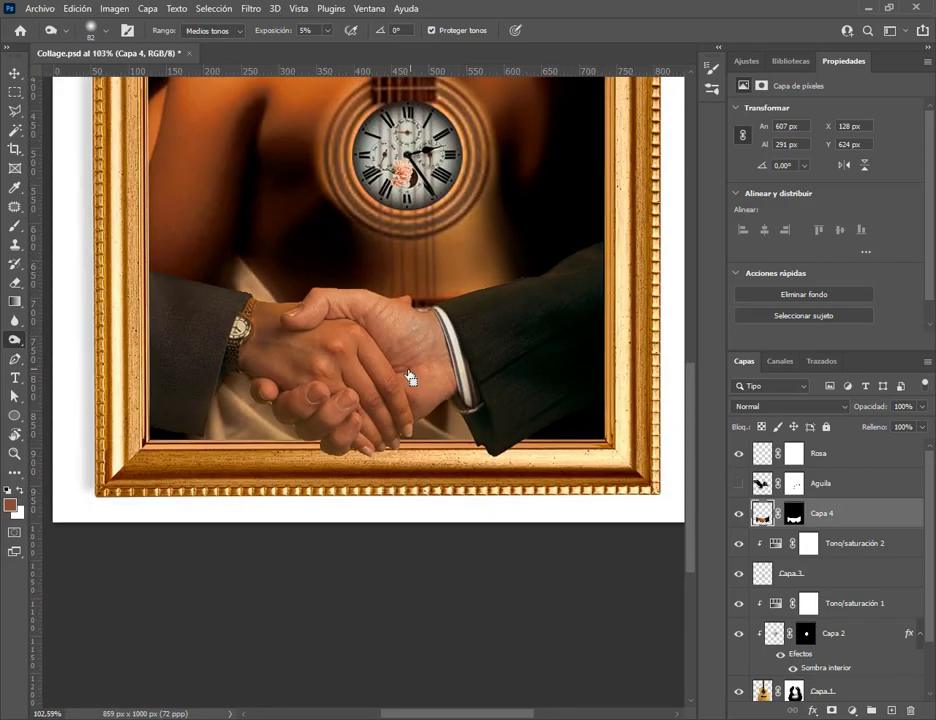
scroll(324, 345, "up", 7)
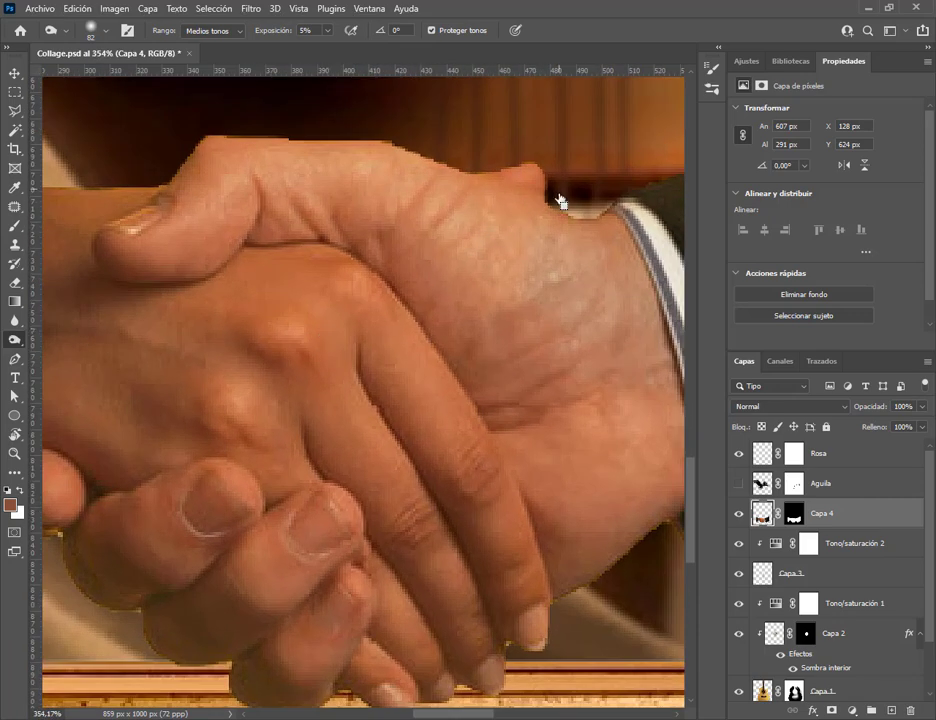
left_click(30, 9)
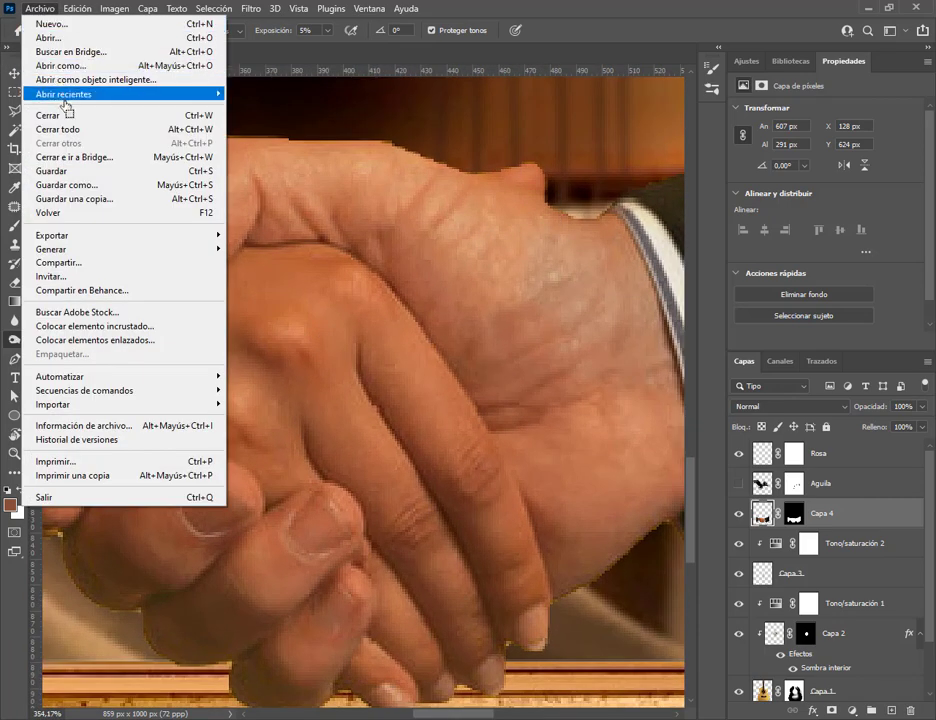
left_click(60, 172)
Try darkening the clasped hands with the Burn tool at 172 px and 5% exposure, and undo the stroke
scroll(140, 290, "down", 7)
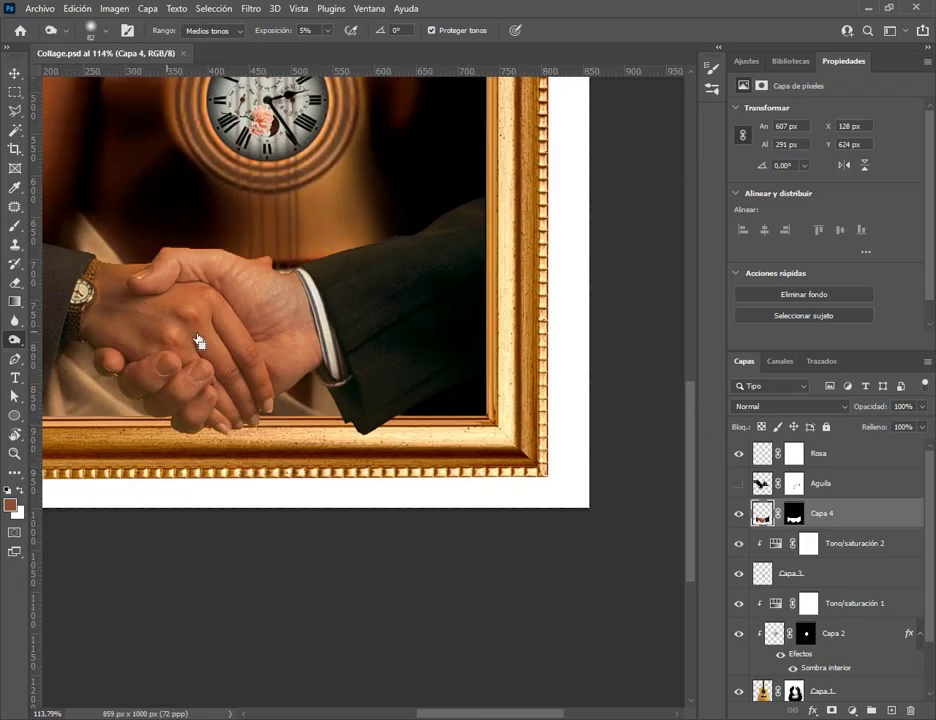
scroll(150, 250, "up", 3)
scroll(150, 250, "left", 3)
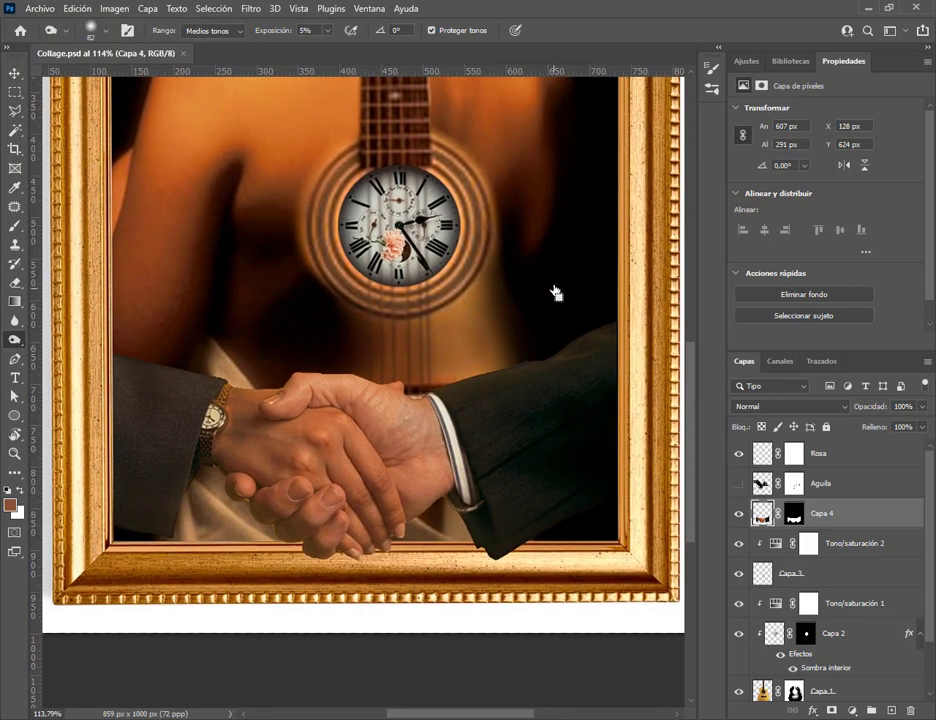
left_click(90, 29)
left_click_drag(110, 65, 118, 65)
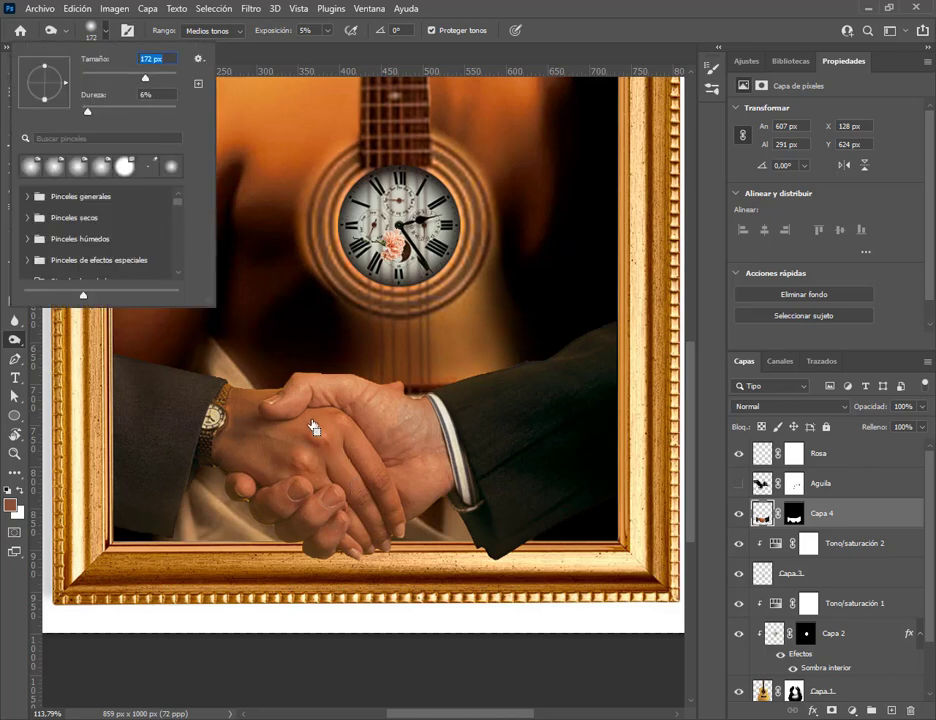
left_click(308, 405)
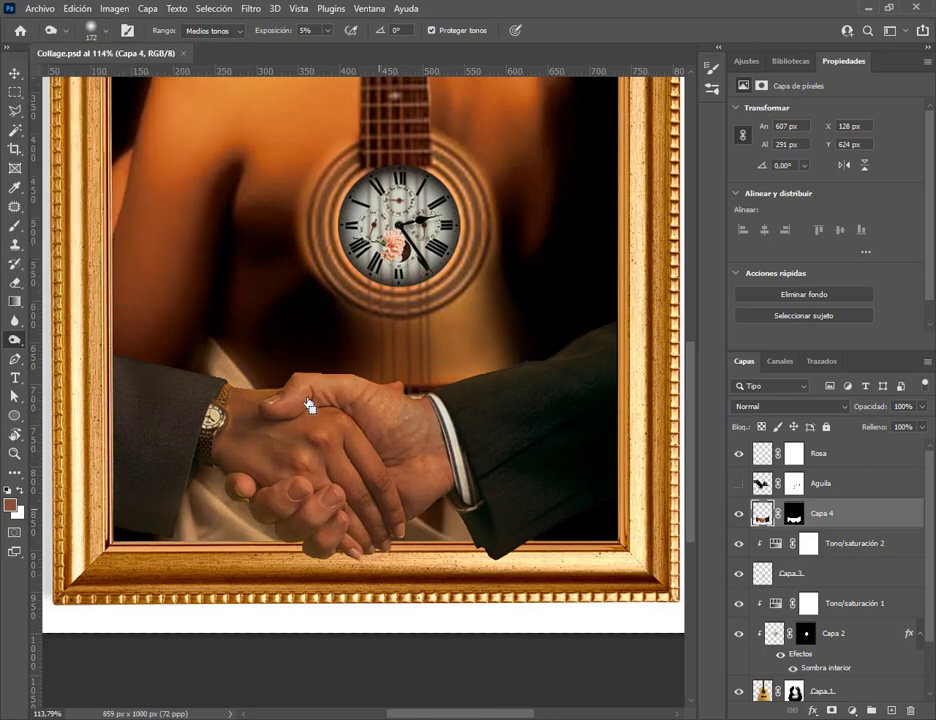
left_click(308, 405)
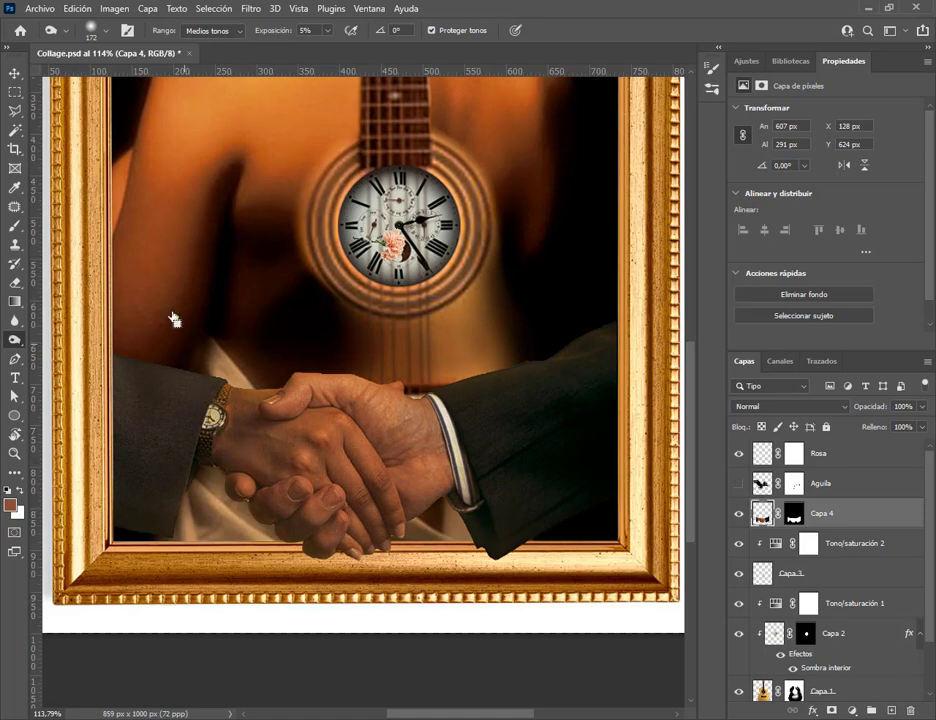
left_click(78, 10)
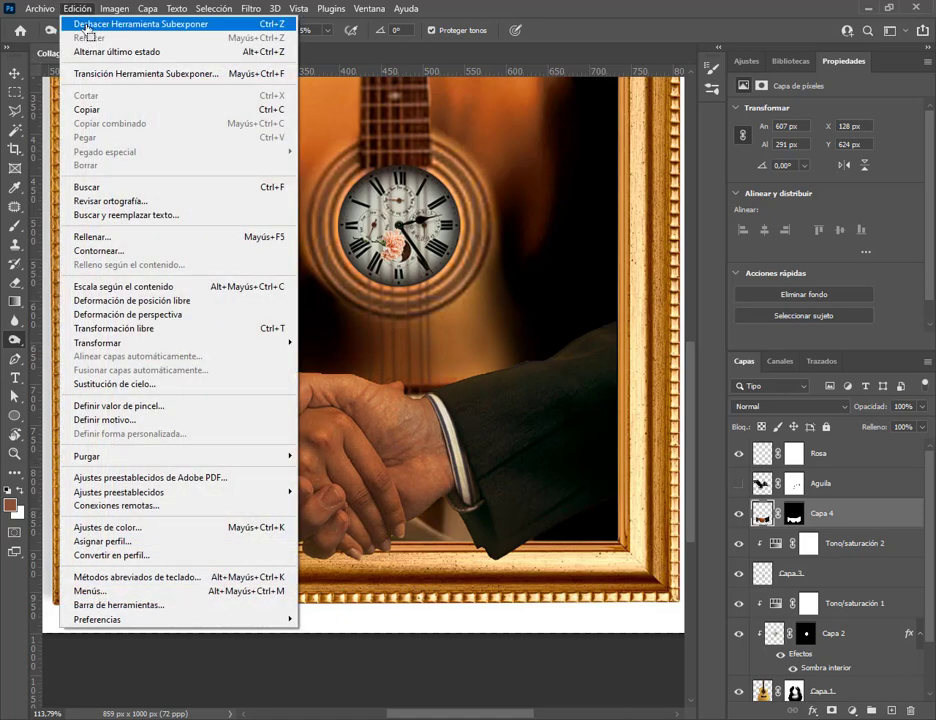
left_click(88, 28)
Try darkening the whole handshake with the Burn tool at 325 px and 1% exposure, and undo the stroke
left_click(107, 30)
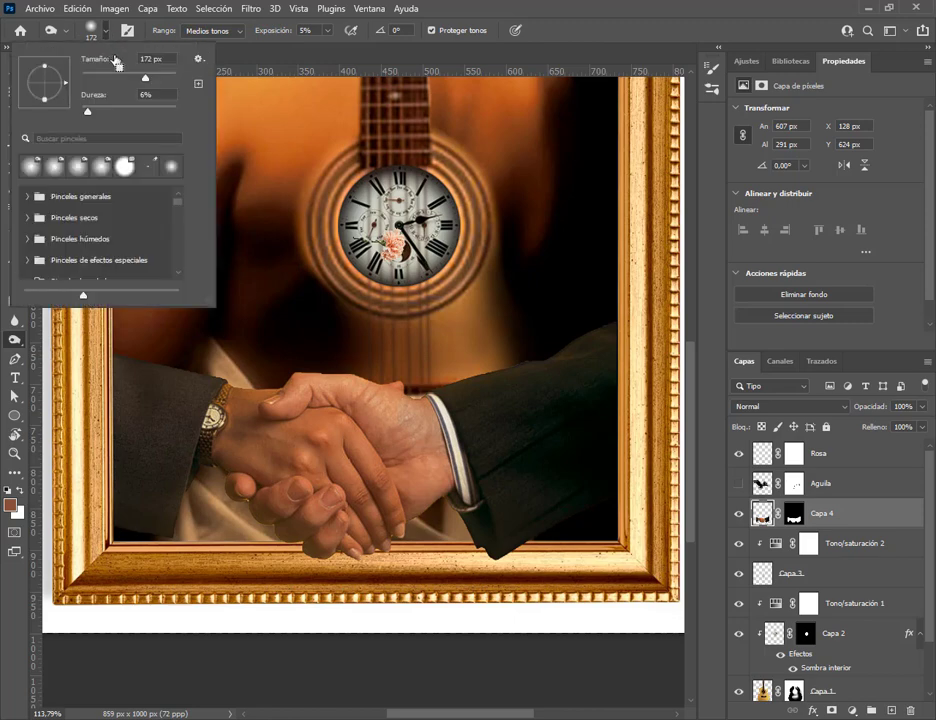
left_click_drag(108, 58, 117, 58)
left_click(487, 58)
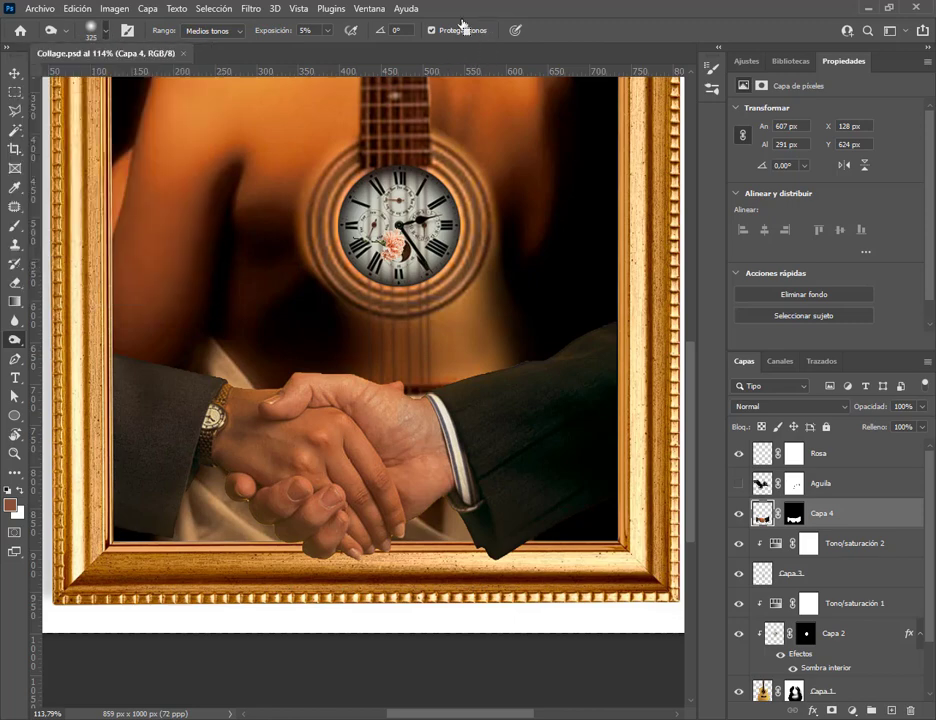
left_click(327, 30)
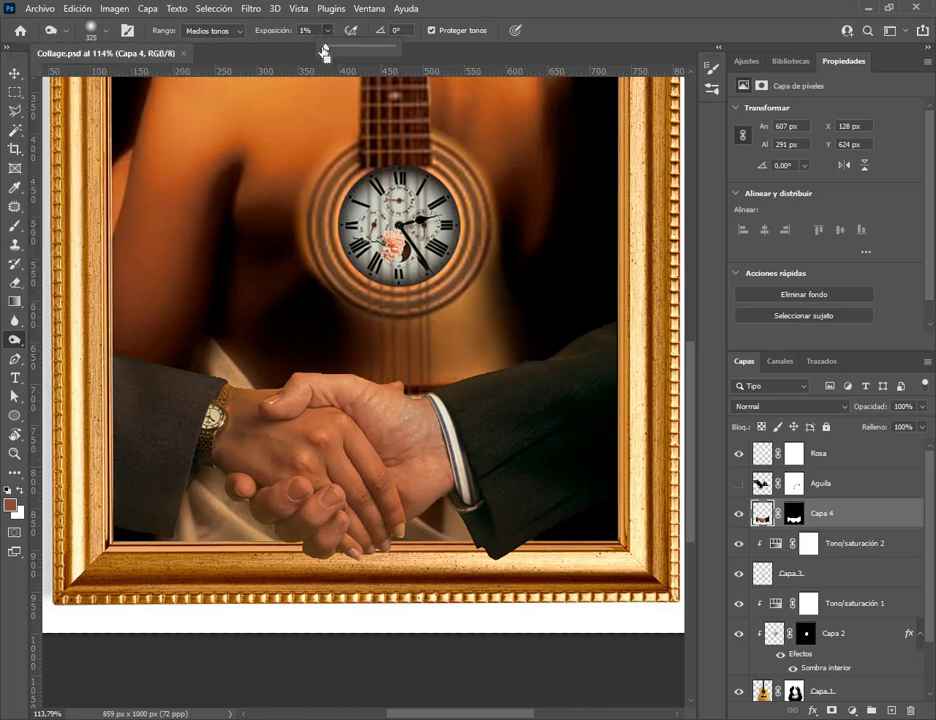
left_click(273, 380)
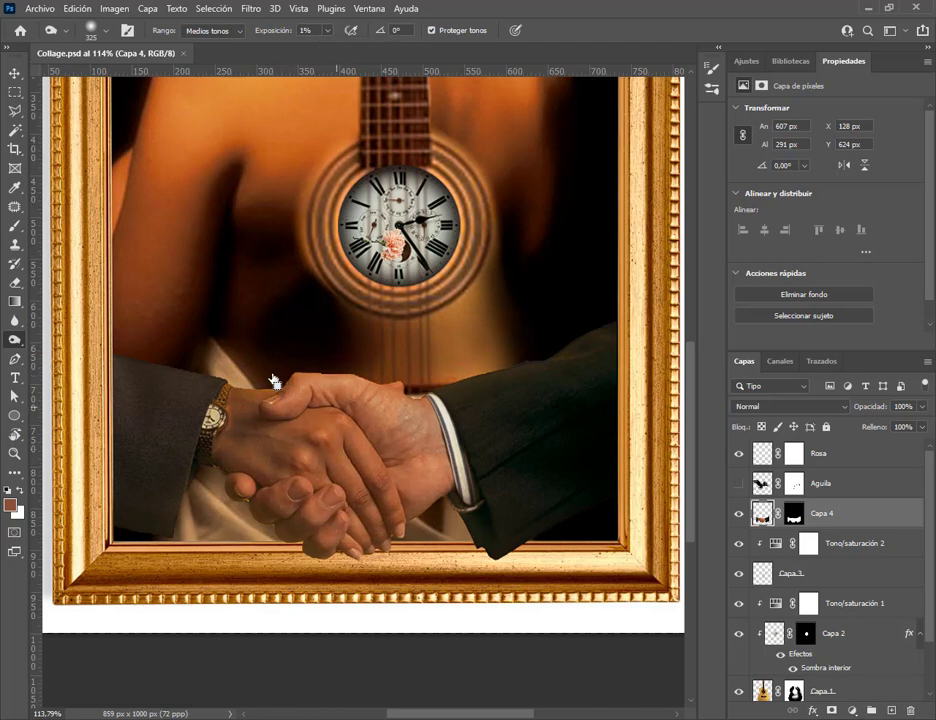
left_click_drag(273, 381, 522, 455)
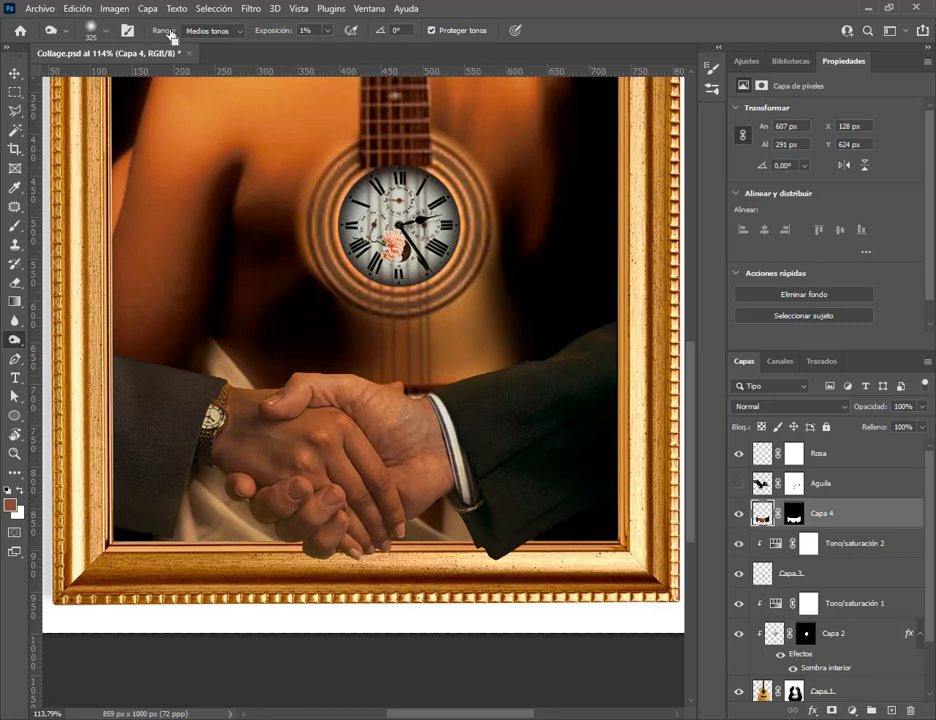
left_click(329, 33)
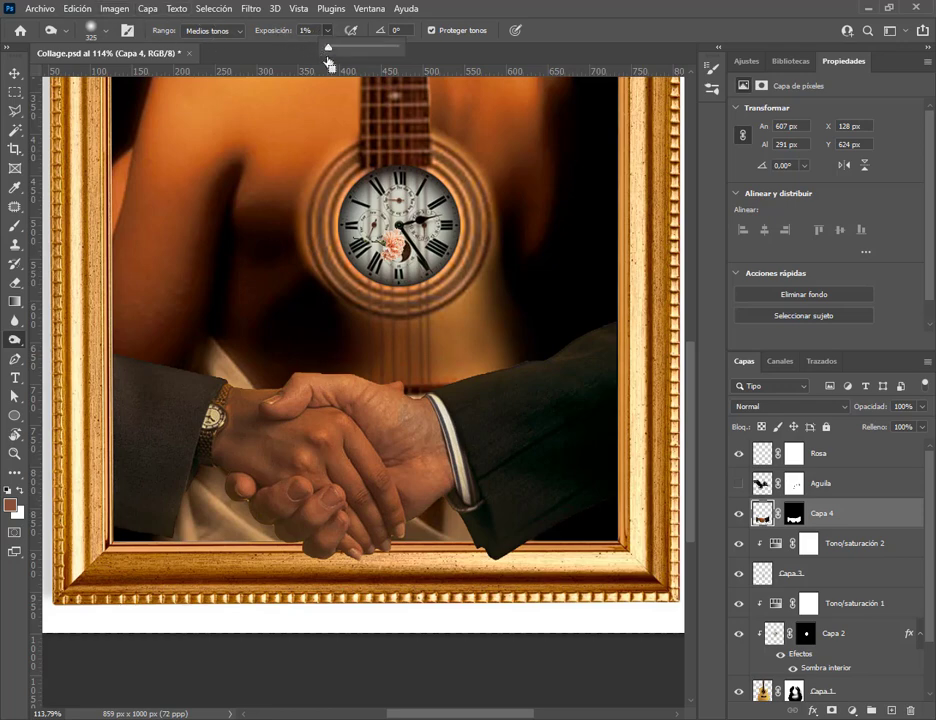
left_click_drag(324, 47, 360, 48)
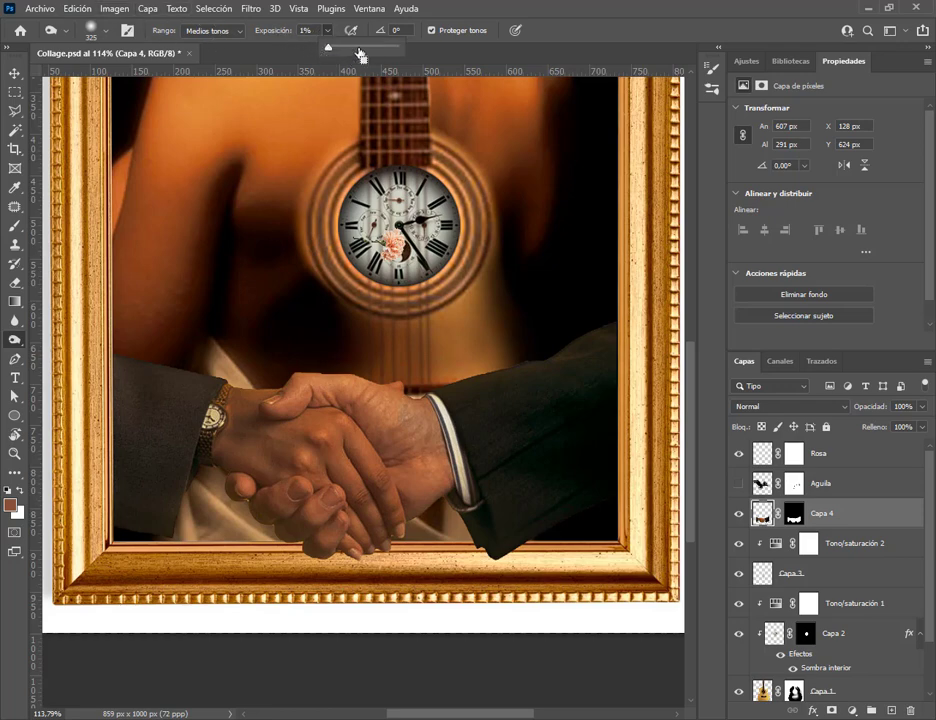
left_click(77, 8)
left_click(90, 24)
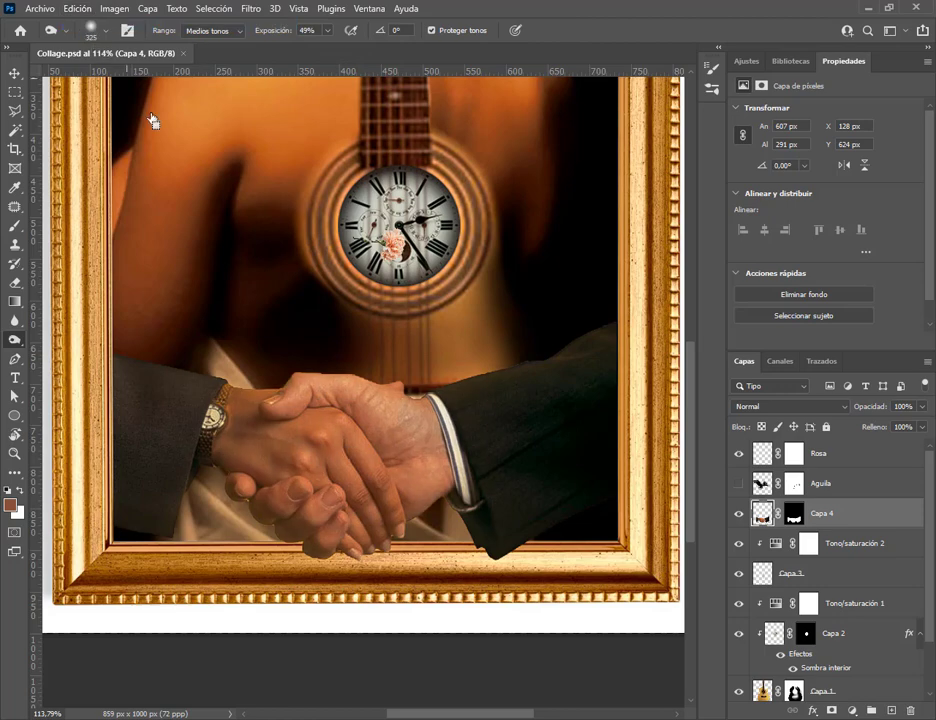
Try burning the clasped hands in the Iluminaciones range at 49% exposure, and undo the stroke
left_click(232, 31)
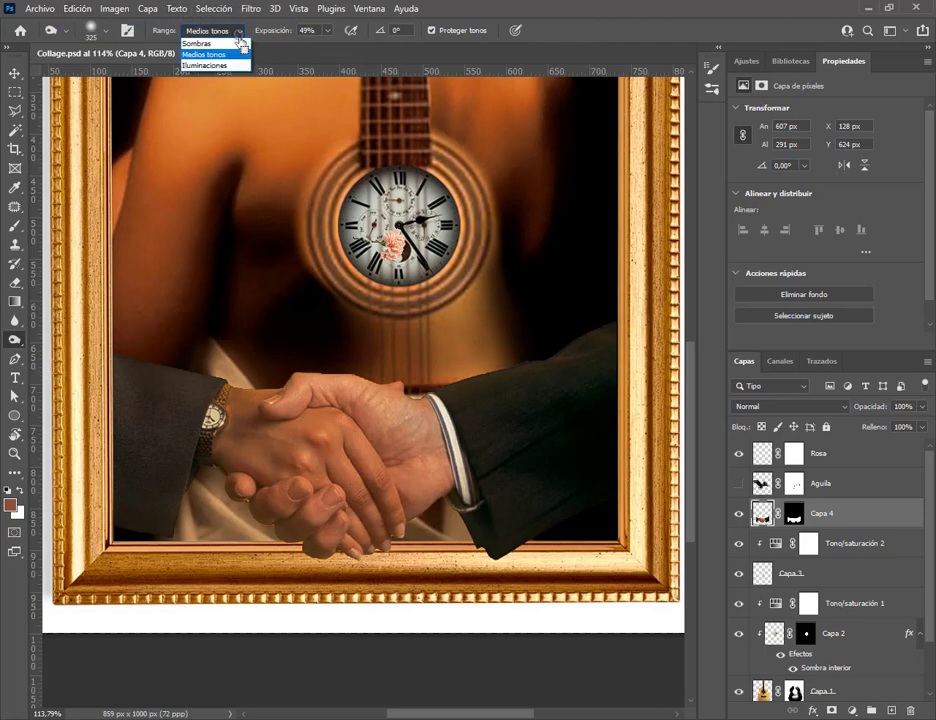
left_click(214, 65)
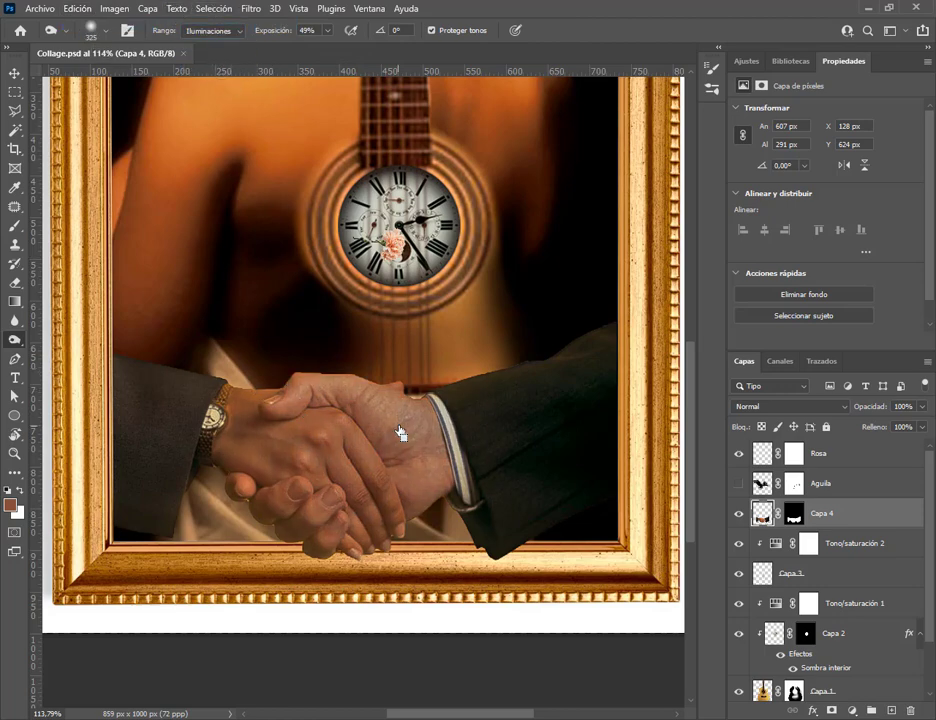
left_click(84, 18)
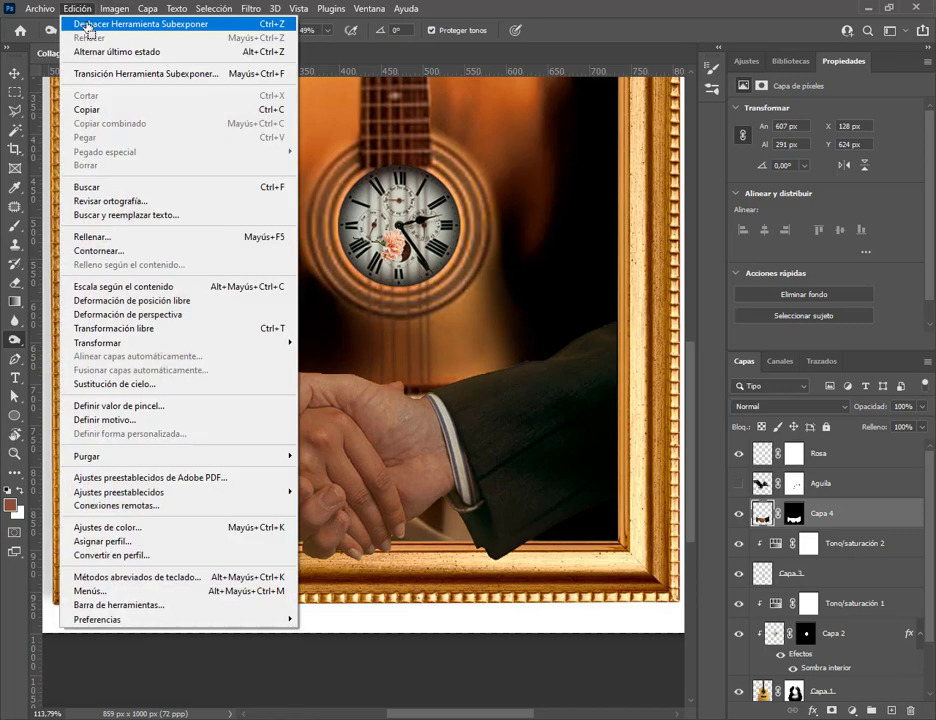
left_click(98, 27)
Try burning the handshake's highlights with the exposure reduced to 2%, and undo the strokes
left_click_drag(329, 35, 296, 52)
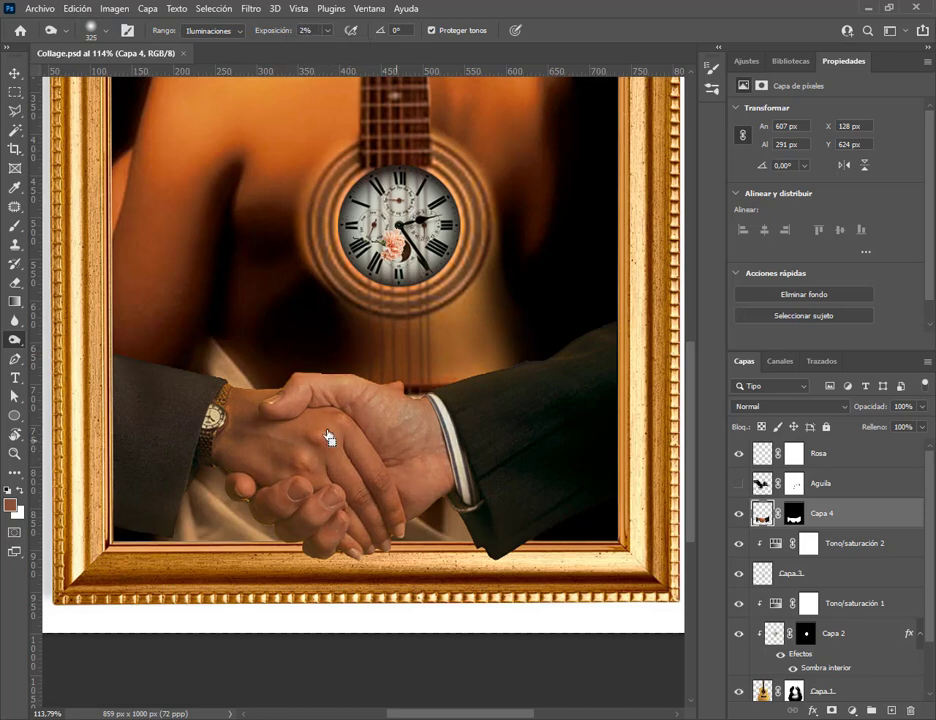
left_click(329, 437)
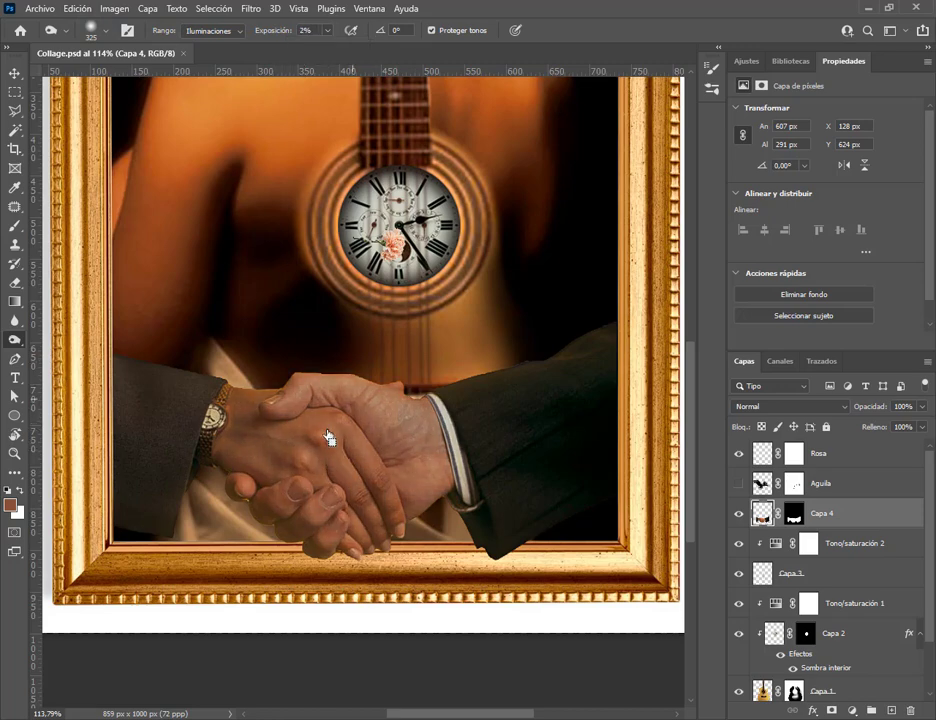
left_click(226, 31)
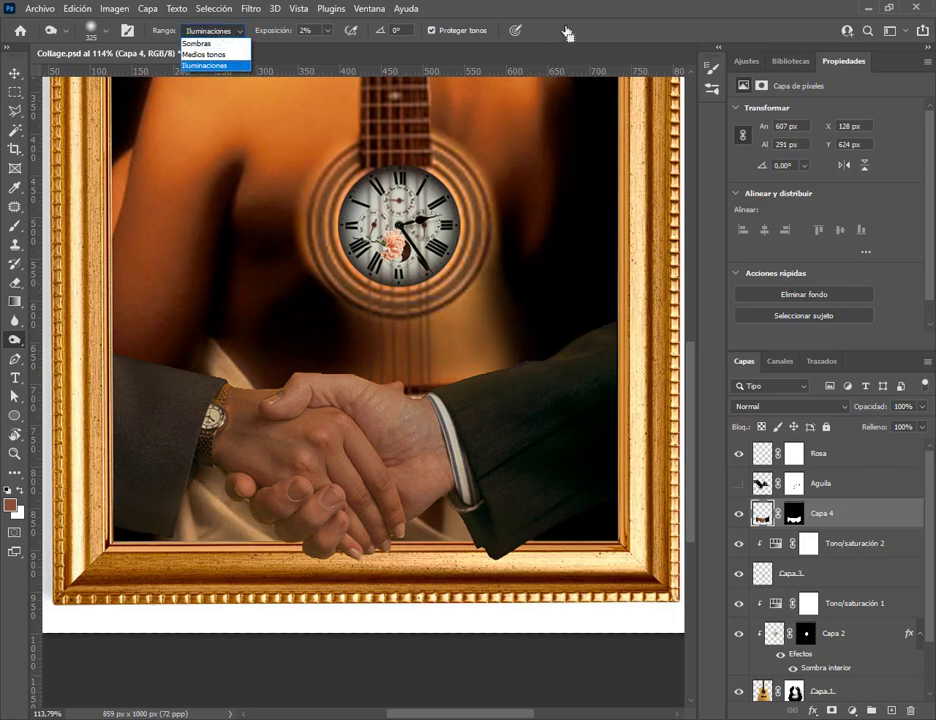
left_click(415, 25)
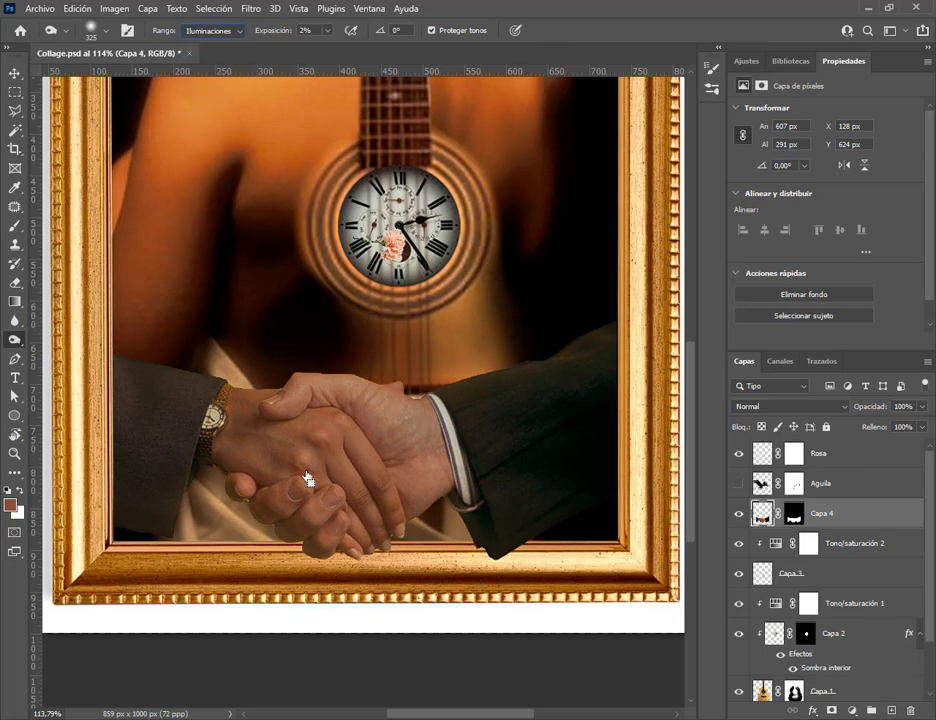
left_click(77, 9)
left_click(84, 25)
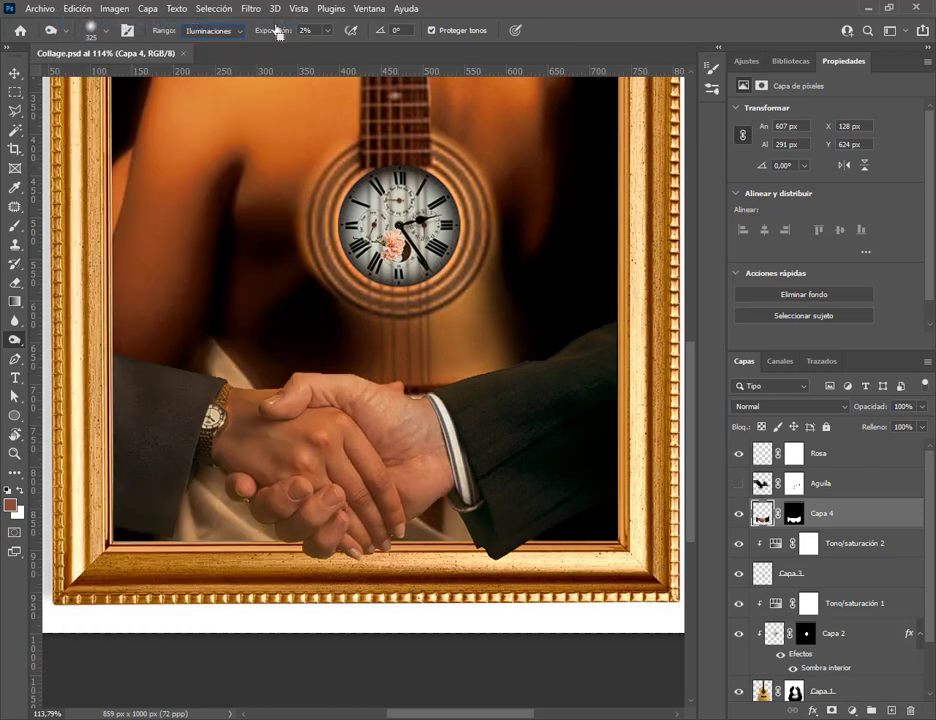
Try burning the handshake's highlights at 1% exposure, and undo the result
left_click_drag(328, 37, 280, 402)
left_click(77, 9)
left_click(85, 38)
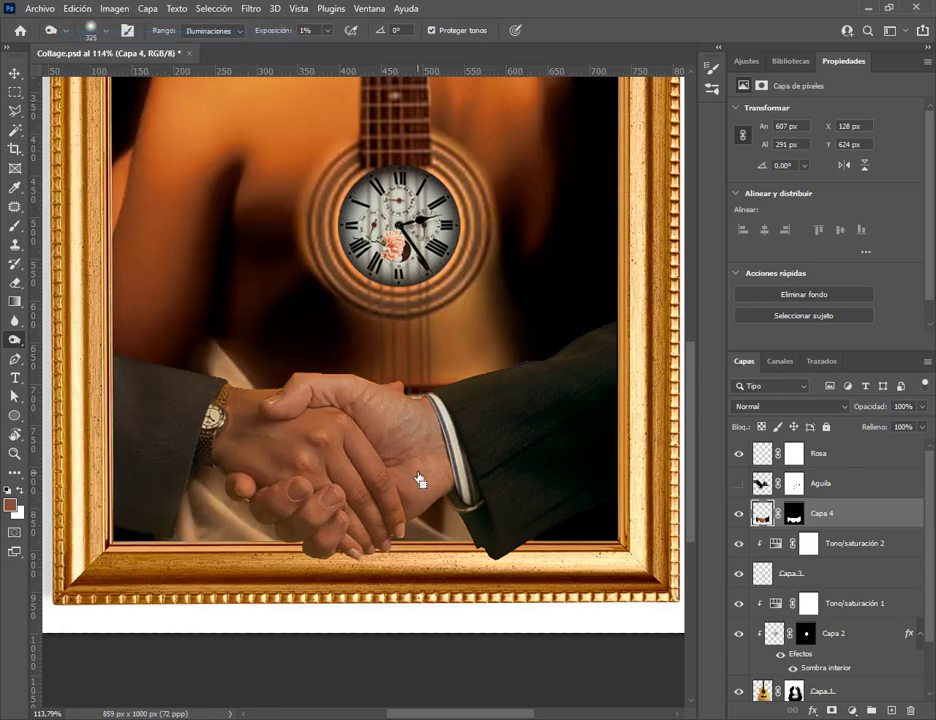
left_click(77, 9)
left_click(91, 25)
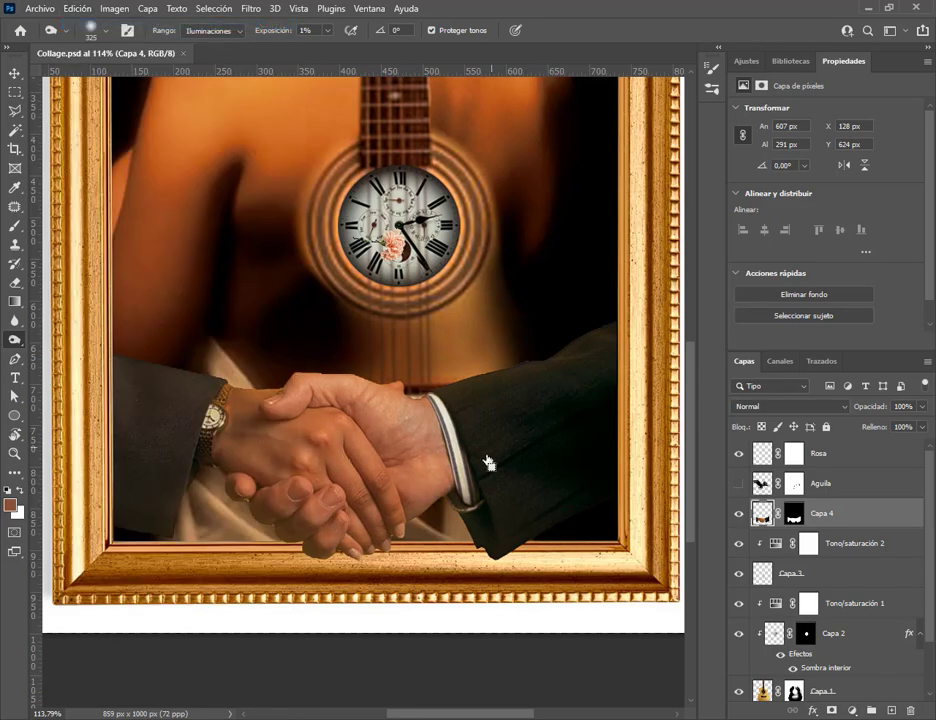
Reselect the Burn tool and set its brush size to 20 px
left_click(13, 73)
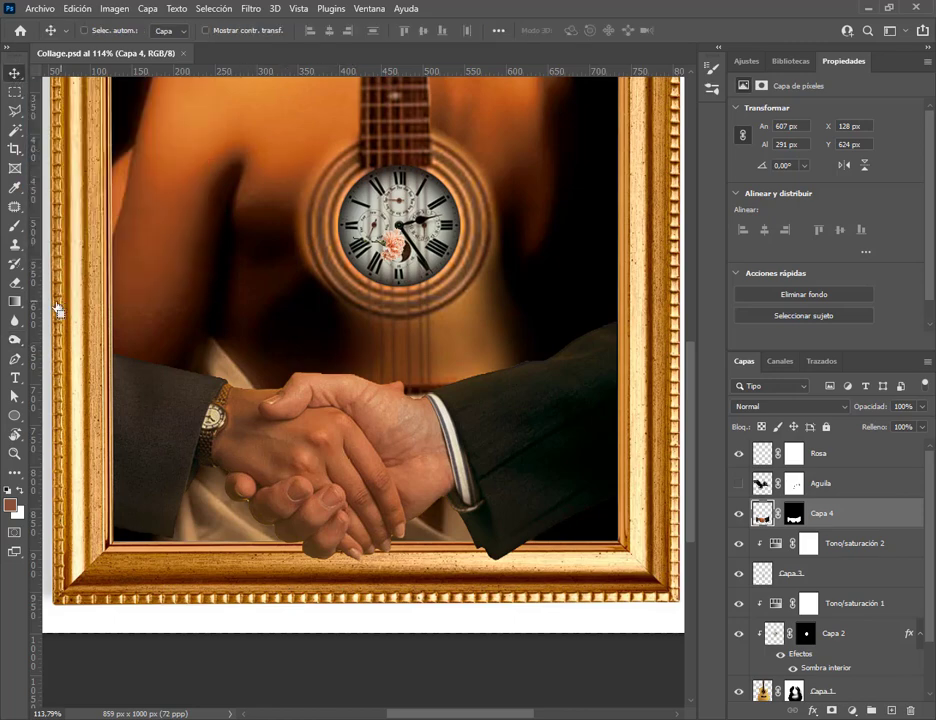
left_click(14, 340)
left_click(78, 36)
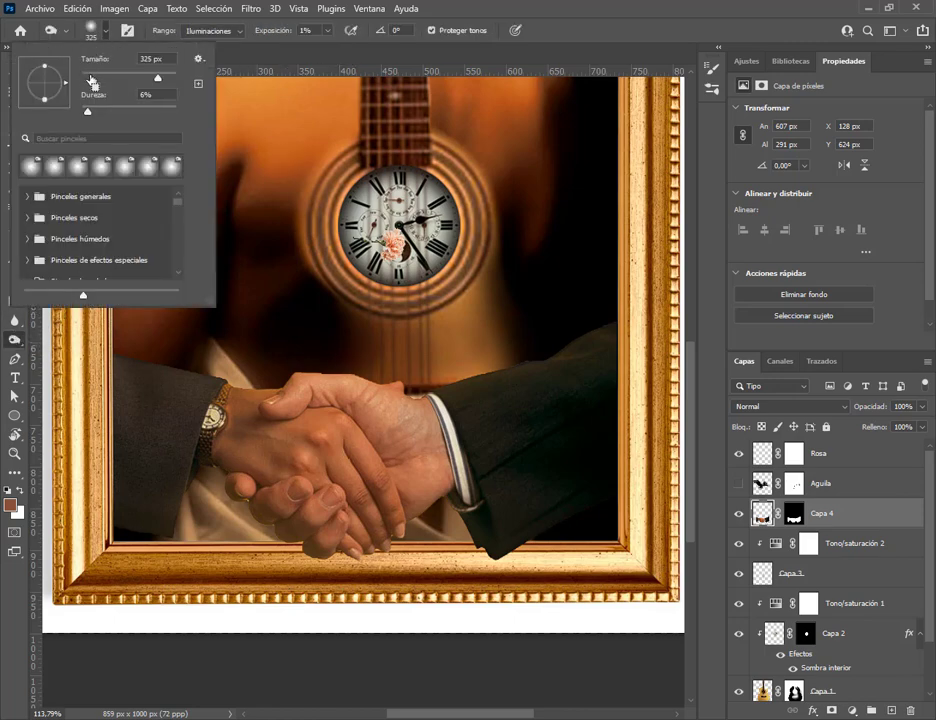
type("20")
key("Return")
Target the Capa 4 layer mask and activate the Eraser for the lower edge of the handshake
scroll(282, 560, "up", 4)
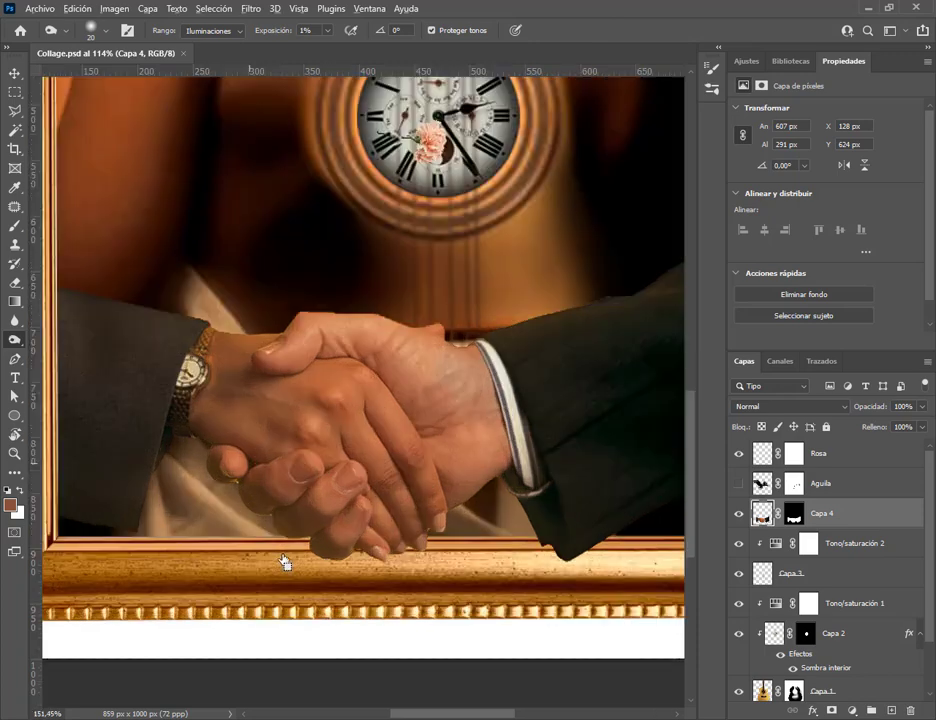
scroll(389, 422, "up", 3)
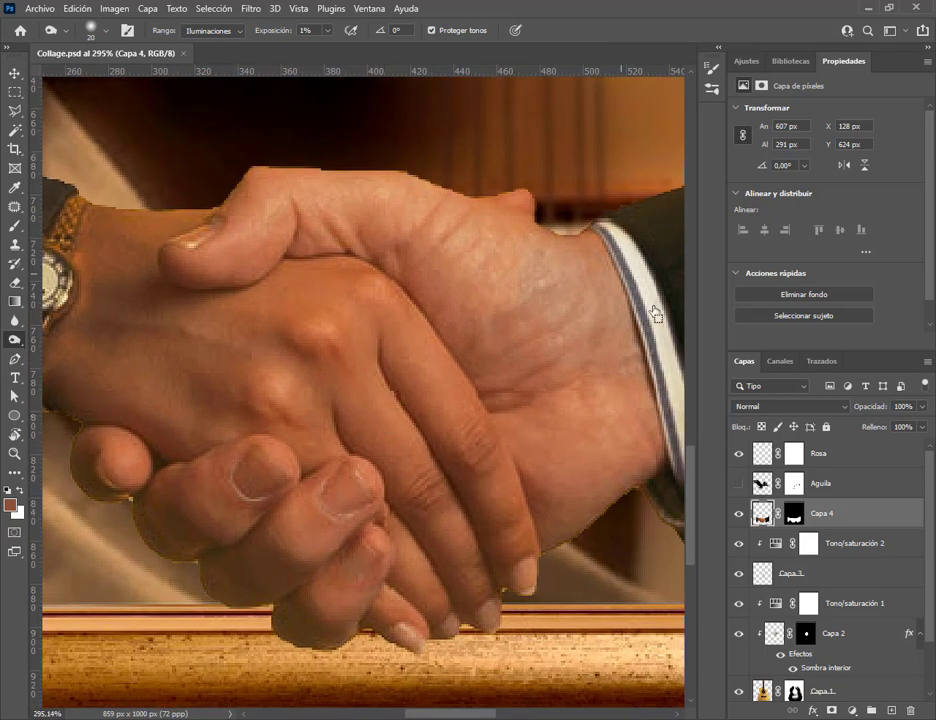
key("ctrl+backslash")
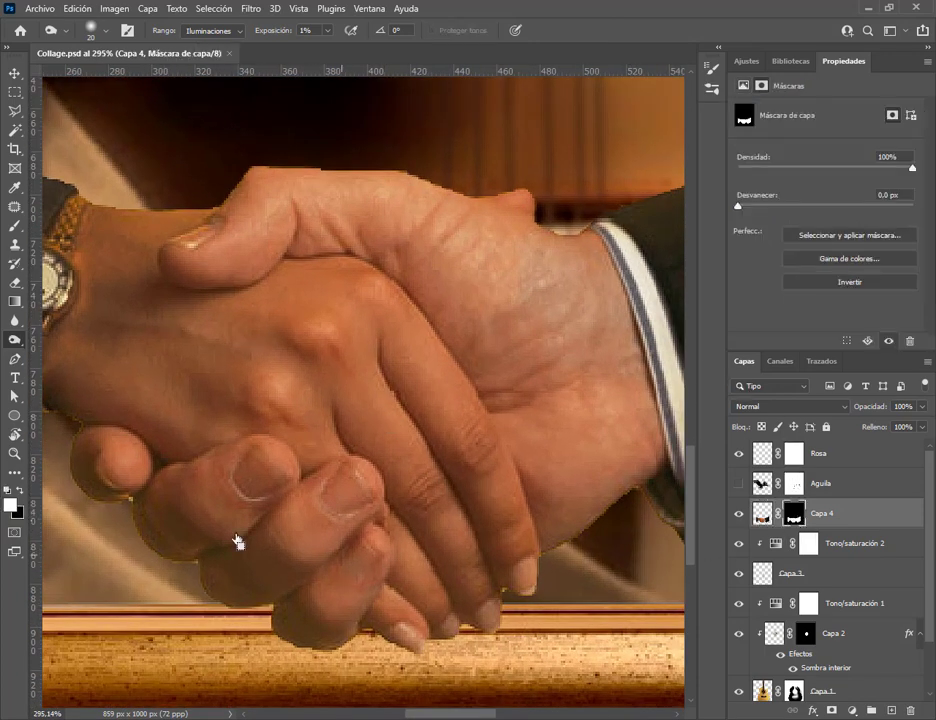
key("e")
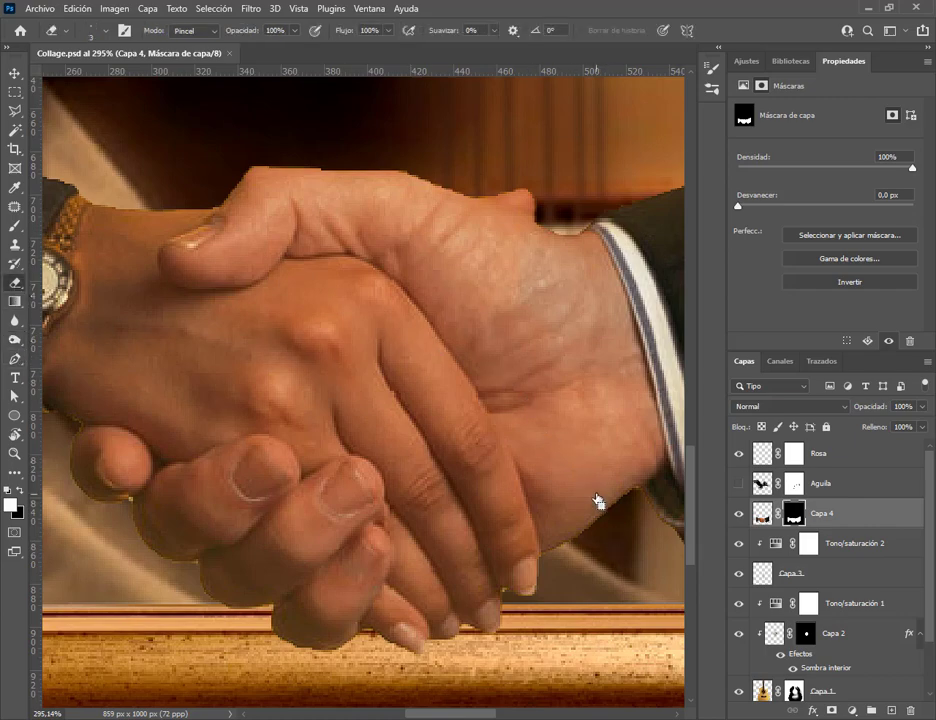
left_click_drag(597, 500, 389, 309)
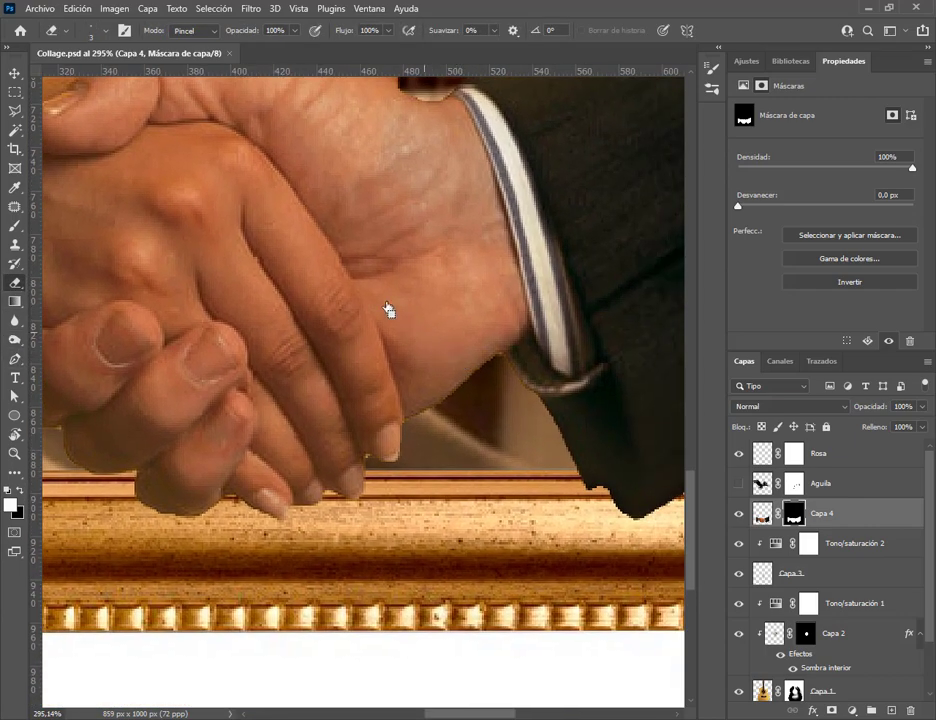
Try cleaning the mask edge beside the dark sleeve with a 20 px Eraser at 0% hardness, and undo the stroke
left_click(104, 32)
left_click_drag(92, 78, 90, 78)
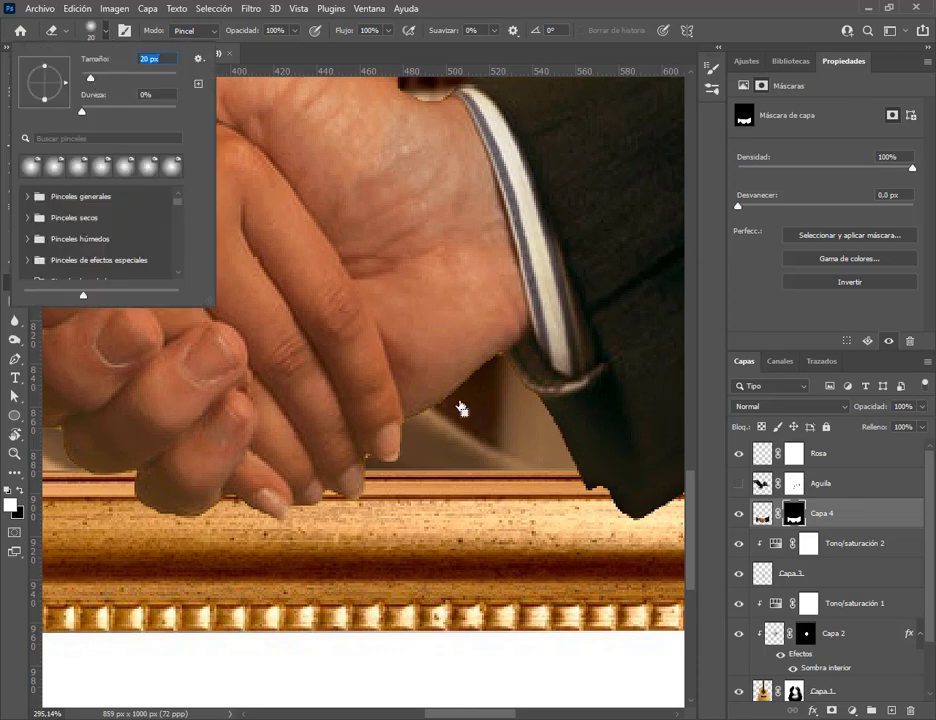
left_click(527, 408)
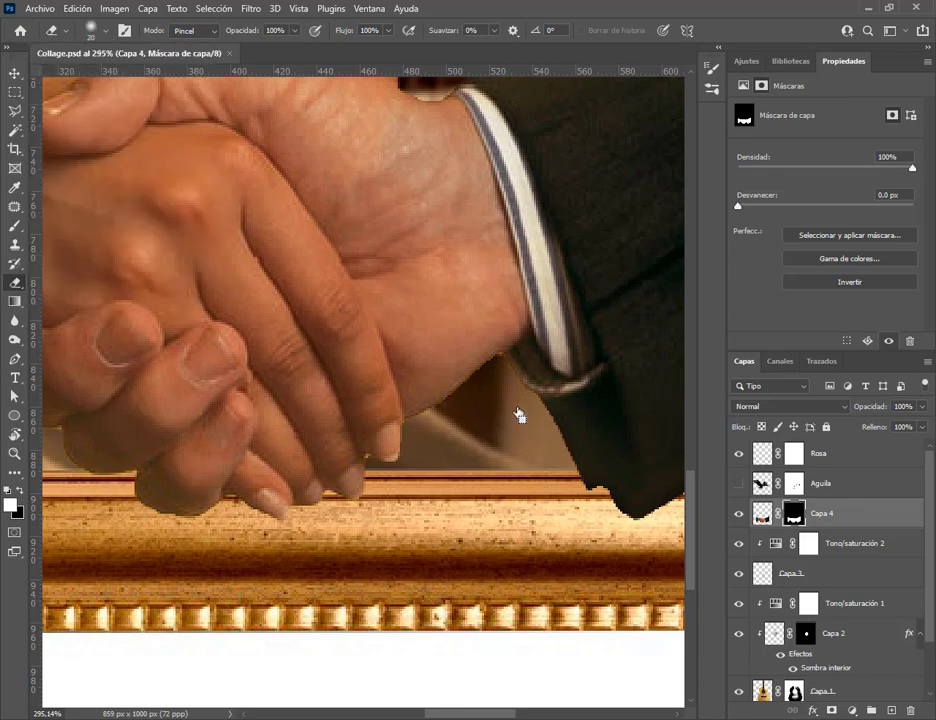
left_click(77, 9)
left_click(88, 24)
Clean the dark sleeve's lower edge on the Capa 4 mask with the 20 px Eraser at 78% hardness
left_click(105, 34)
left_click_drag(106, 89, 117, 89)
key("Return")
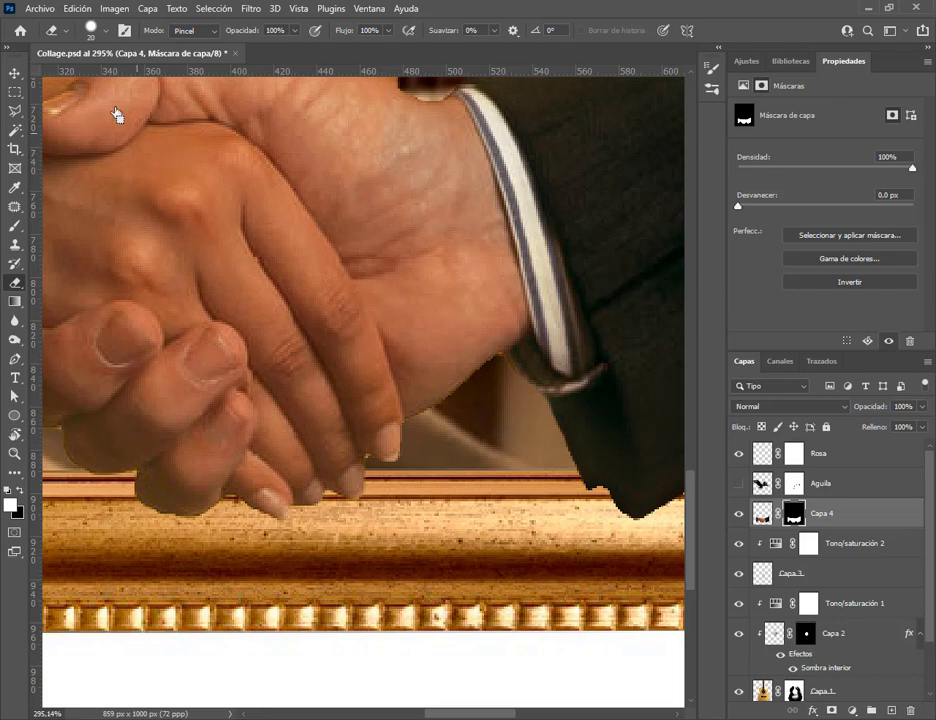
Clean the fringe along the palm's lower edge on the mask with the Eraser at 9 px, undoing the stray strokes
left_click(103, 36)
left_click_drag(88, 80, 63, 61)
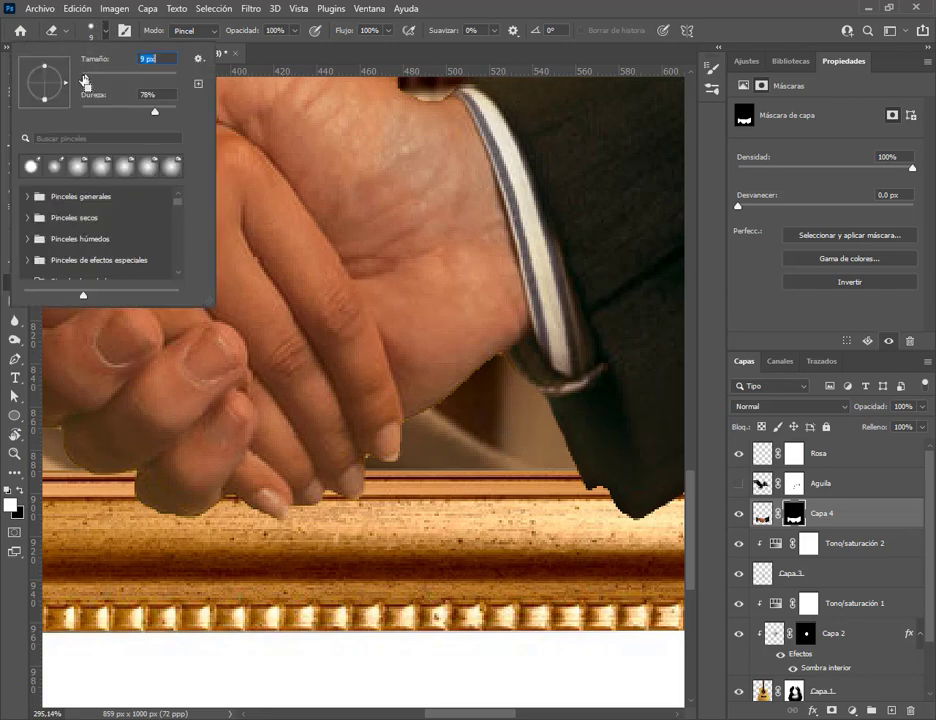
left_click(502, 384)
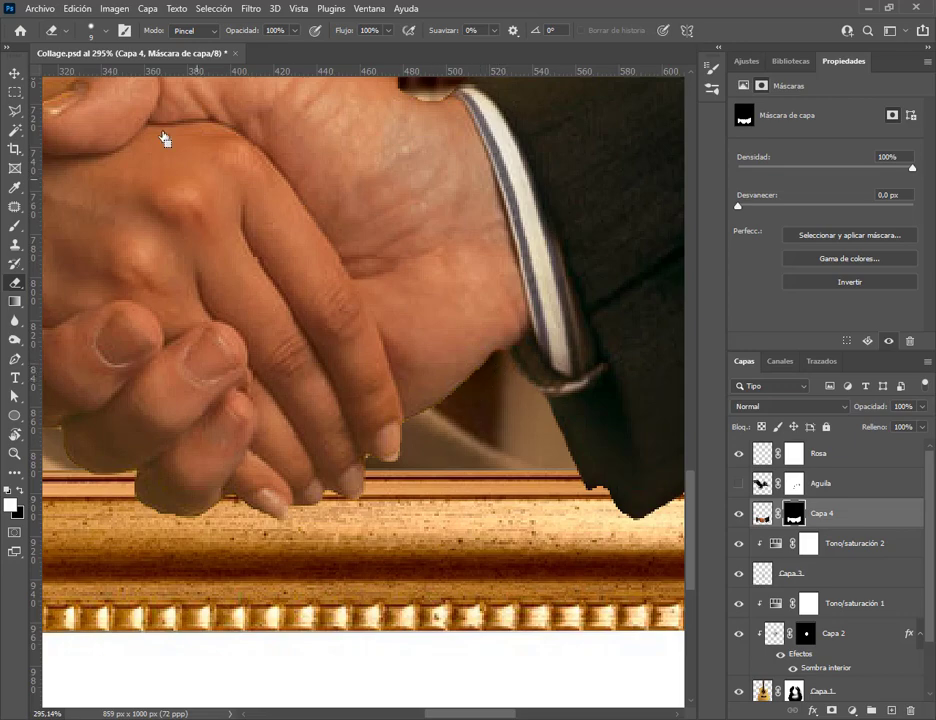
left_click(77, 9)
left_click(105, 23)
left_click(78, 10)
left_click(70, 23)
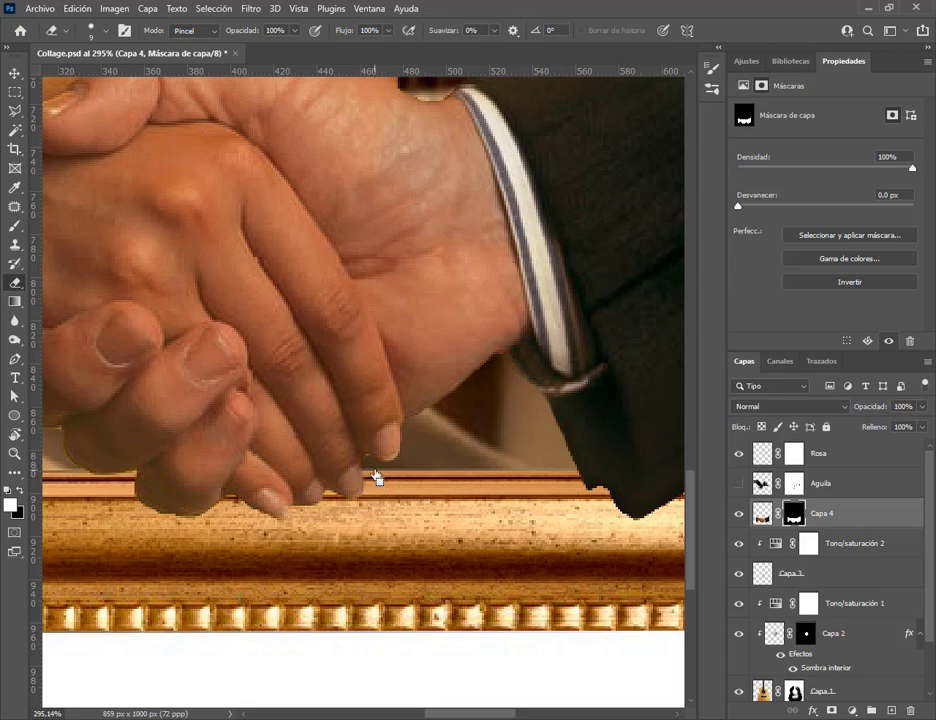
Try erasing the fringe beneath the curled fingers on the mask with the 9 px Eraser, and undo the strokes
scroll(400, 430, "left", 8)
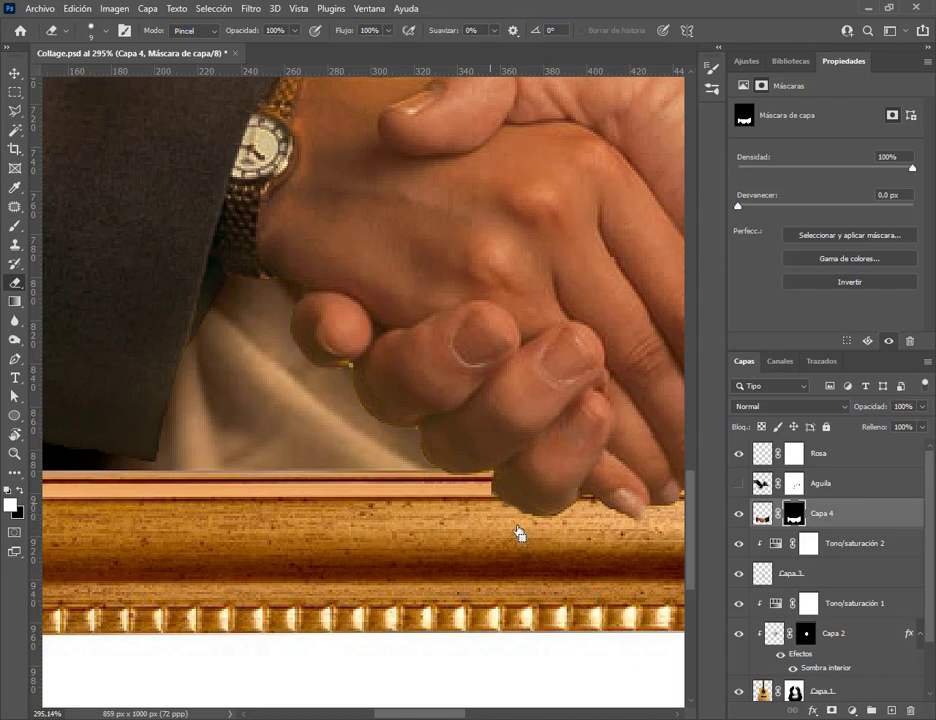
left_click(88, 12)
left_click(96, 38)
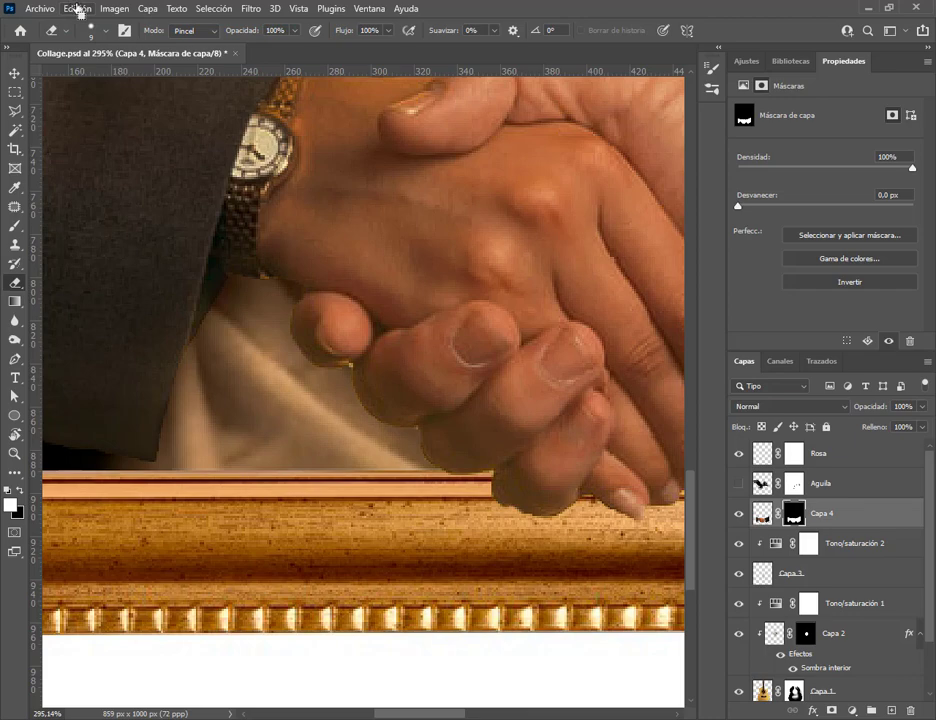
left_click(77, 9)
left_click(90, 32)
left_click_drag(700, 487, 706, 457)
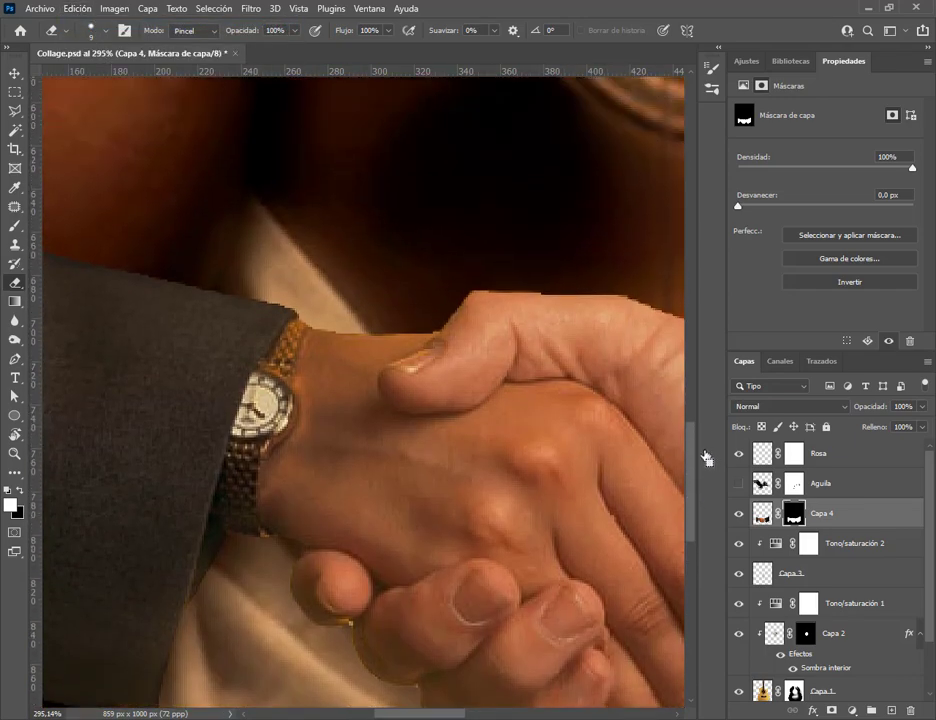
left_click_drag(388, 716, 416, 716)
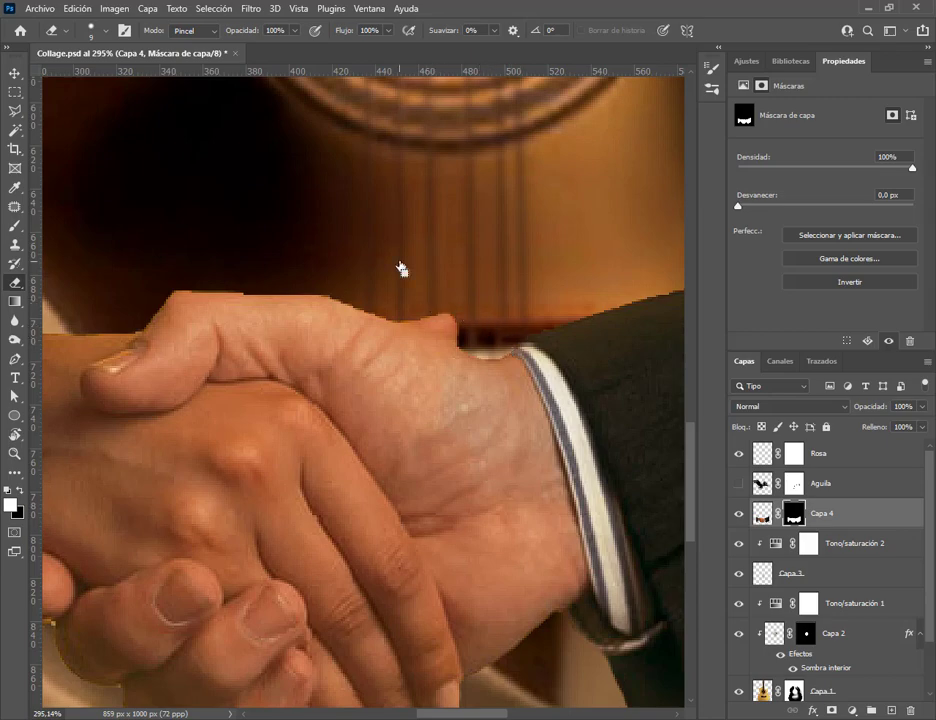
Show the Aguila layer again and lower its opacity to 44%
scroll(426, 485, "down", 10)
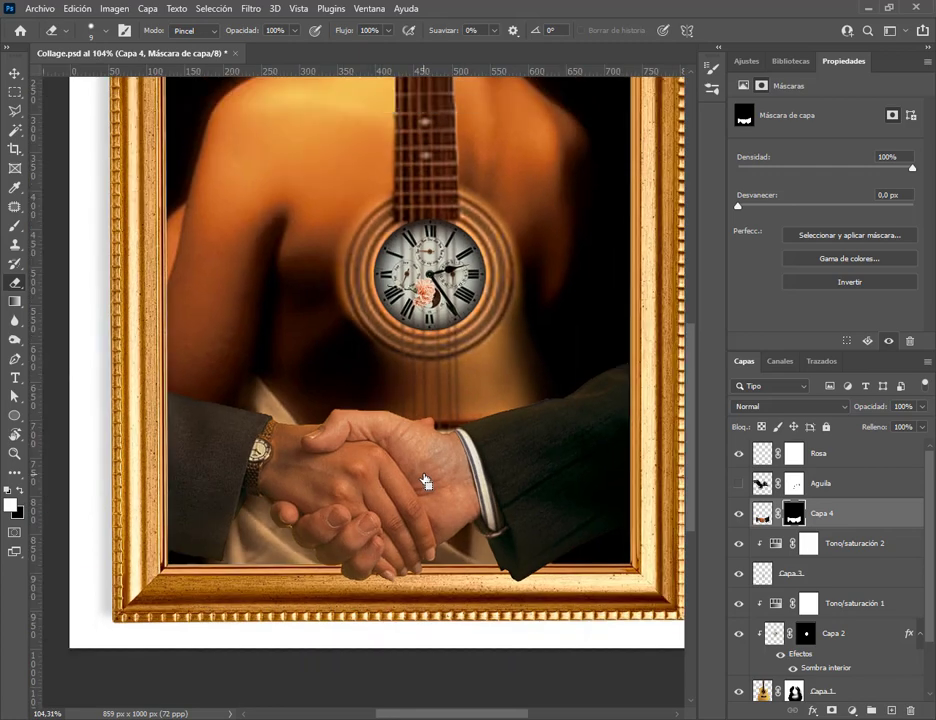
scroll(426, 483, "down", 1)
left_click(15, 74)
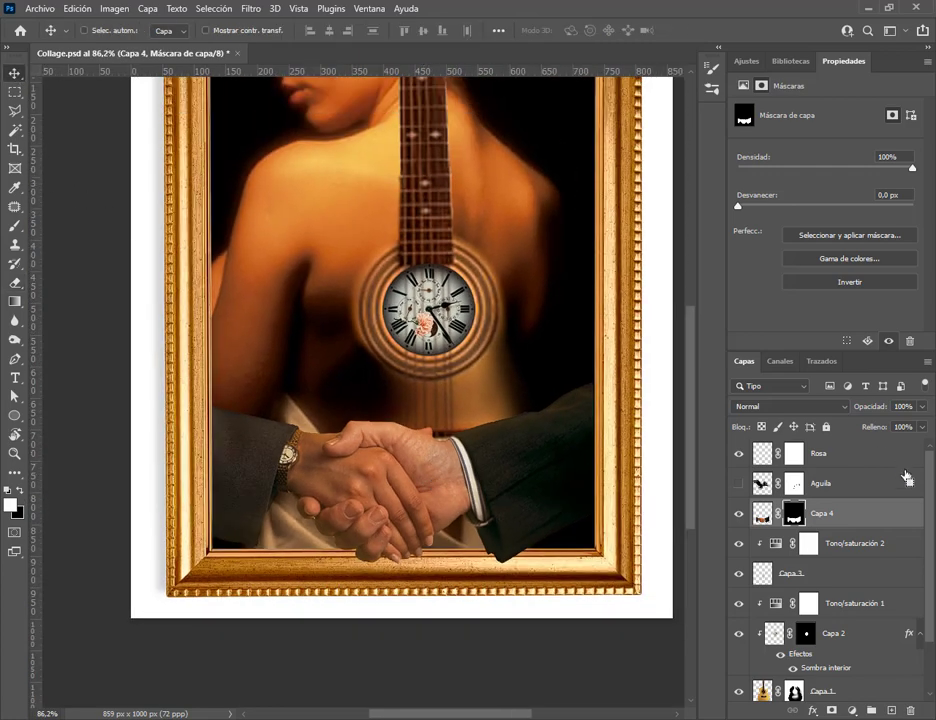
left_click(739, 483)
scroll(370, 450, "up", 4)
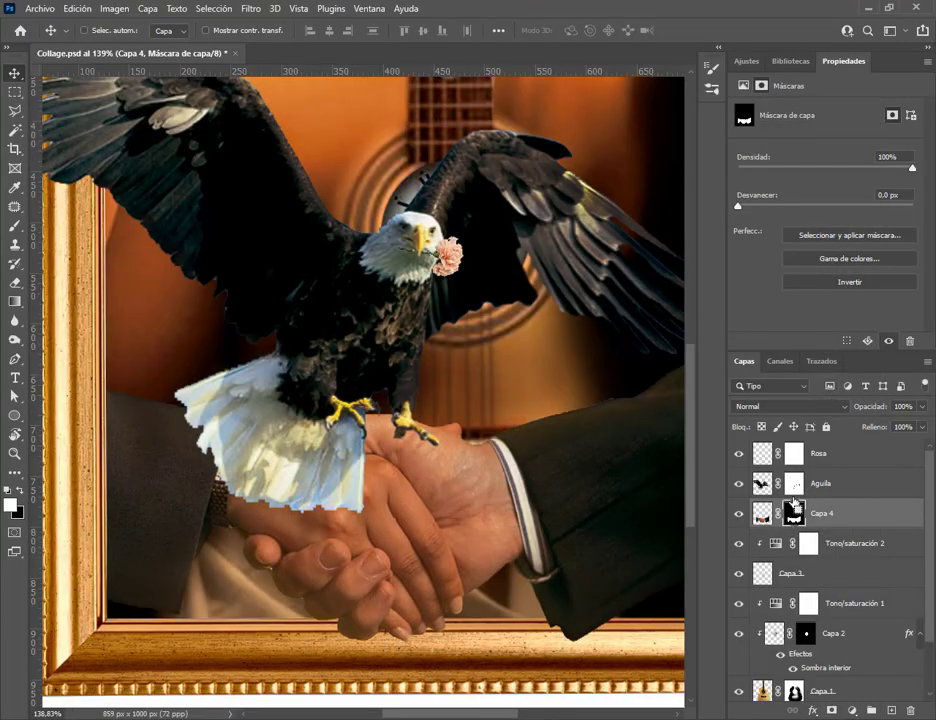
left_click(789, 487)
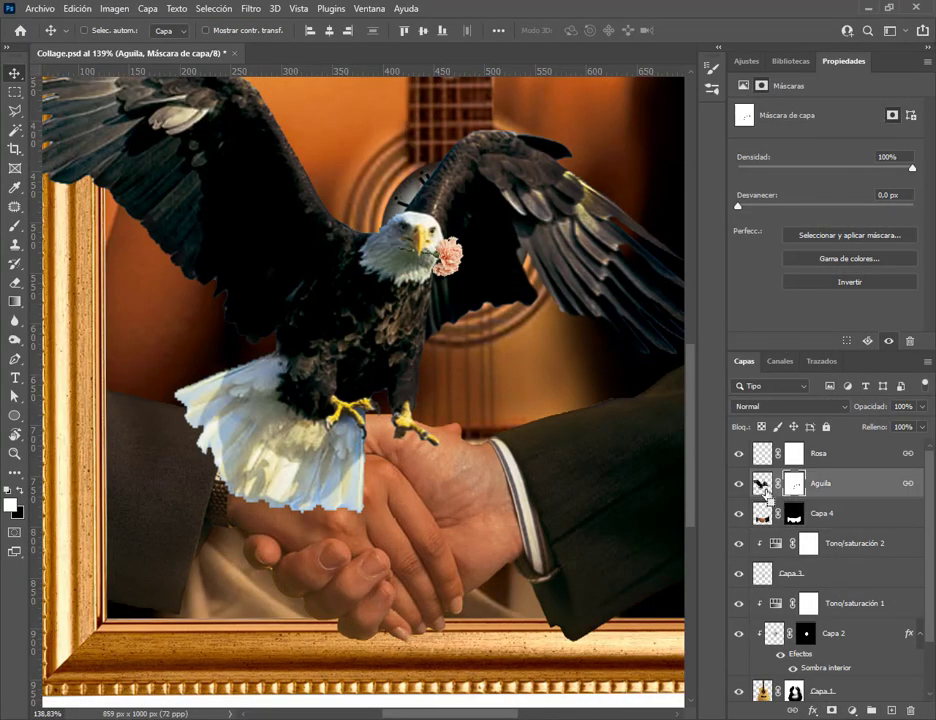
left_click_drag(879, 414, 861, 416)
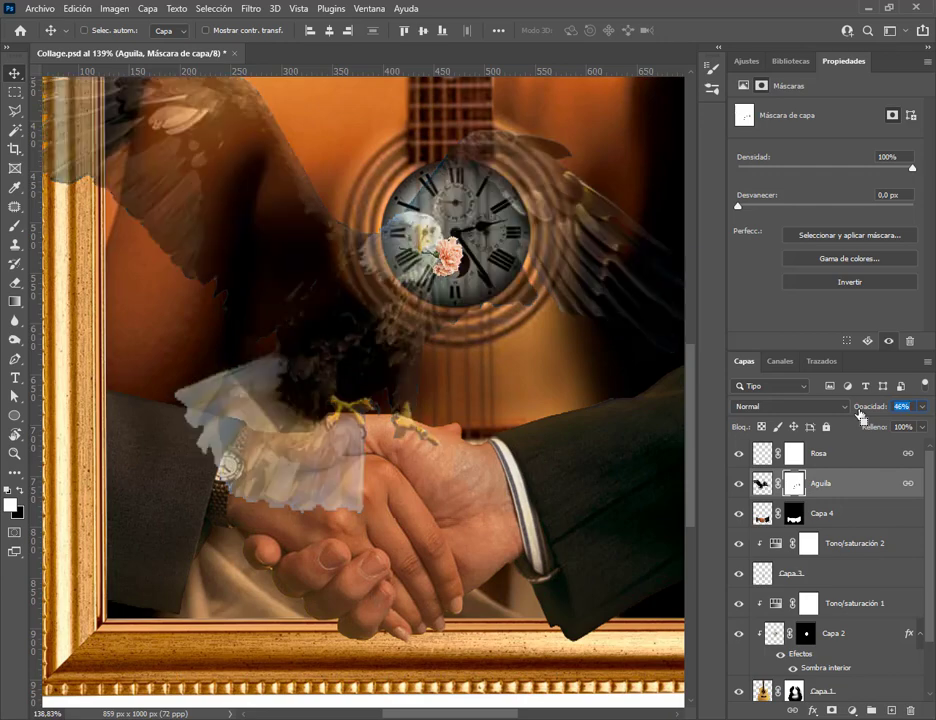
key("Return")
Move the eagle with its linked carnation slightly across so that the claws rest on top of the clasped hands
scroll(345, 415, "up", 4)
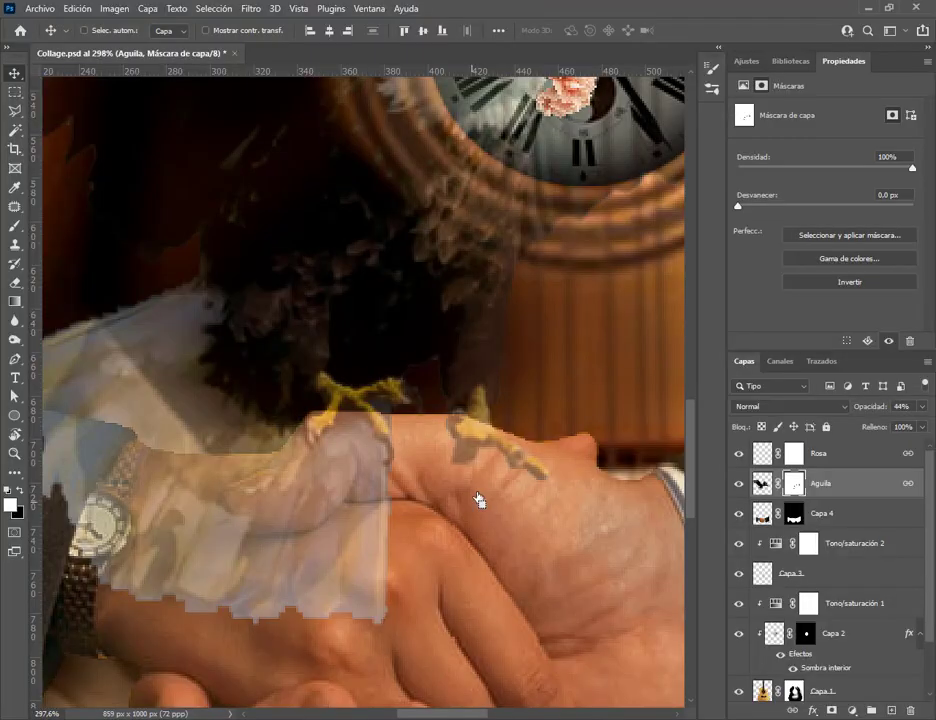
left_click_drag(506, 464, 518, 522)
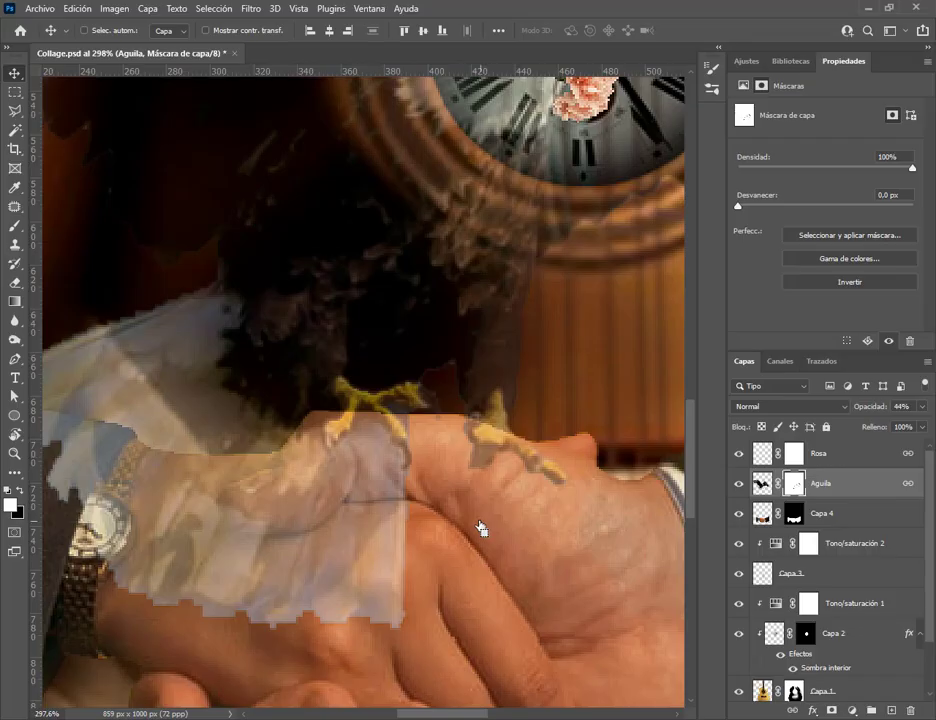
left_click_drag(389, 431, 401, 430)
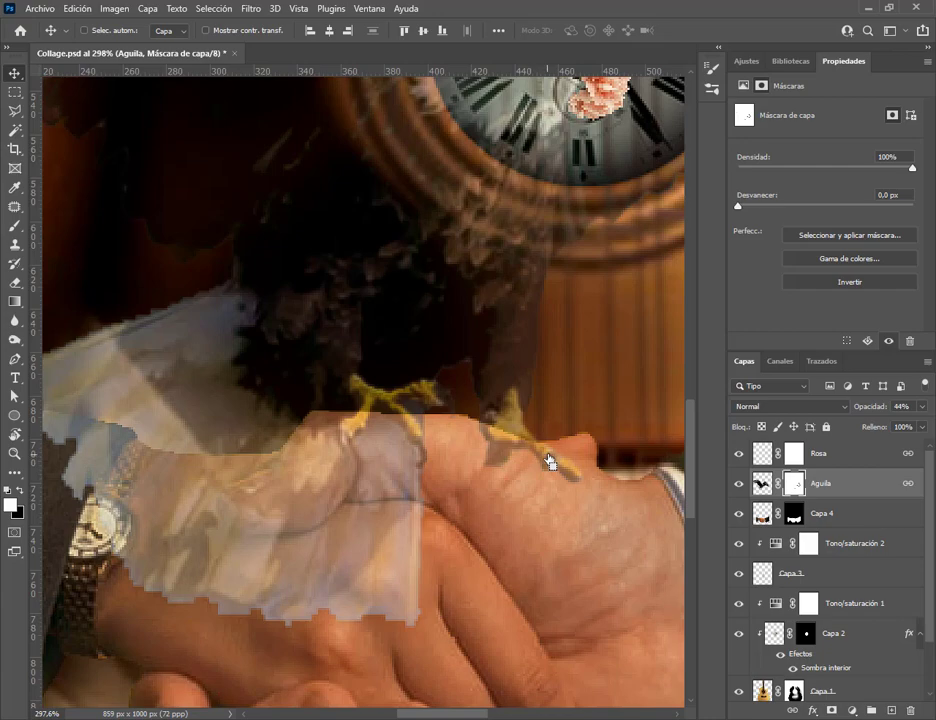
left_click_drag(549, 459, 553, 466)
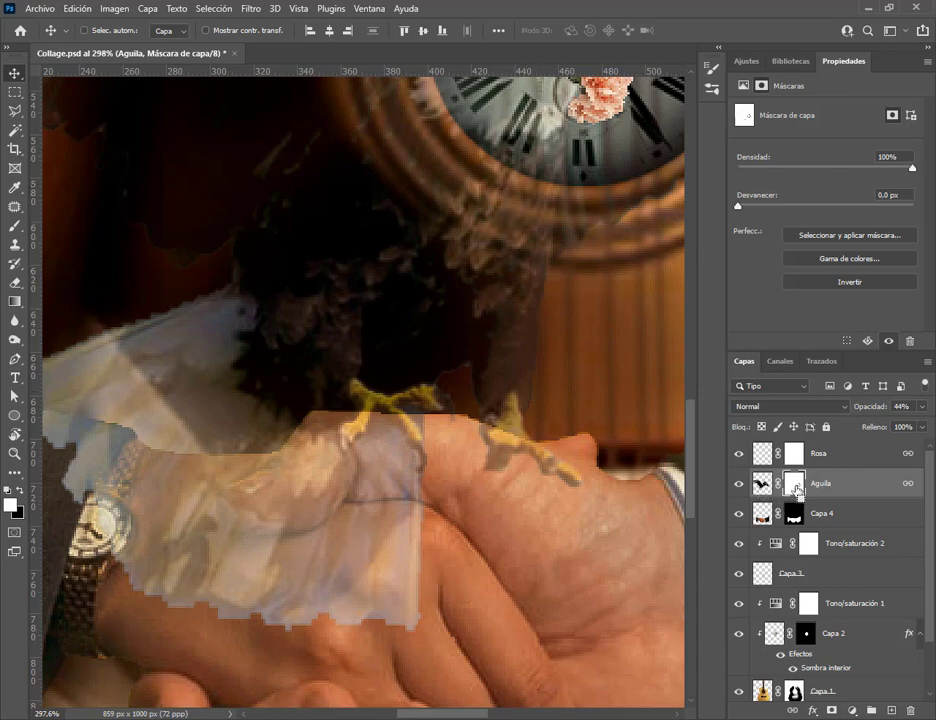
Hide the part of the eagle's tail that overlaps the sleeve, watch and hands on the Aguila mask with a 37 px Eraser
left_click_drag(360, 392, 424, 297)
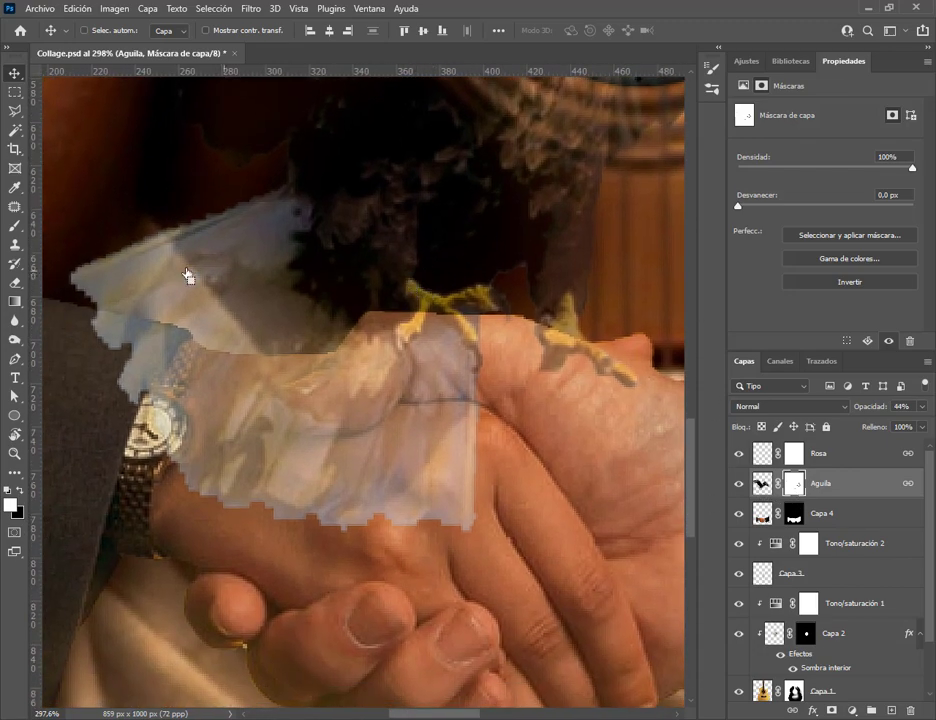
left_click(15, 300)
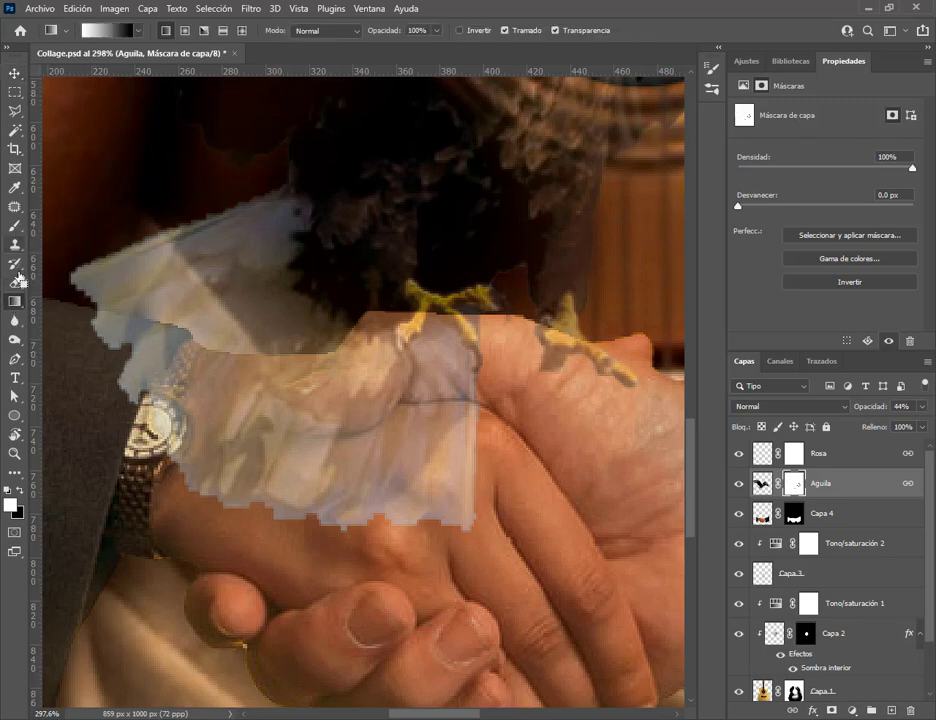
key("e")
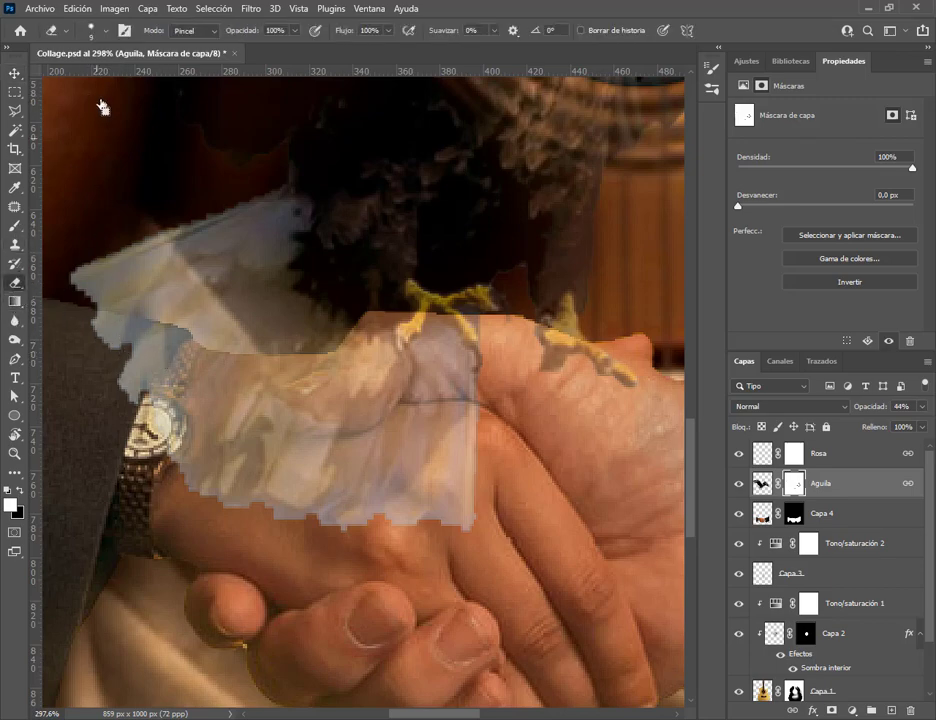
left_click(88, 31)
left_click_drag(98, 83, 101, 83)
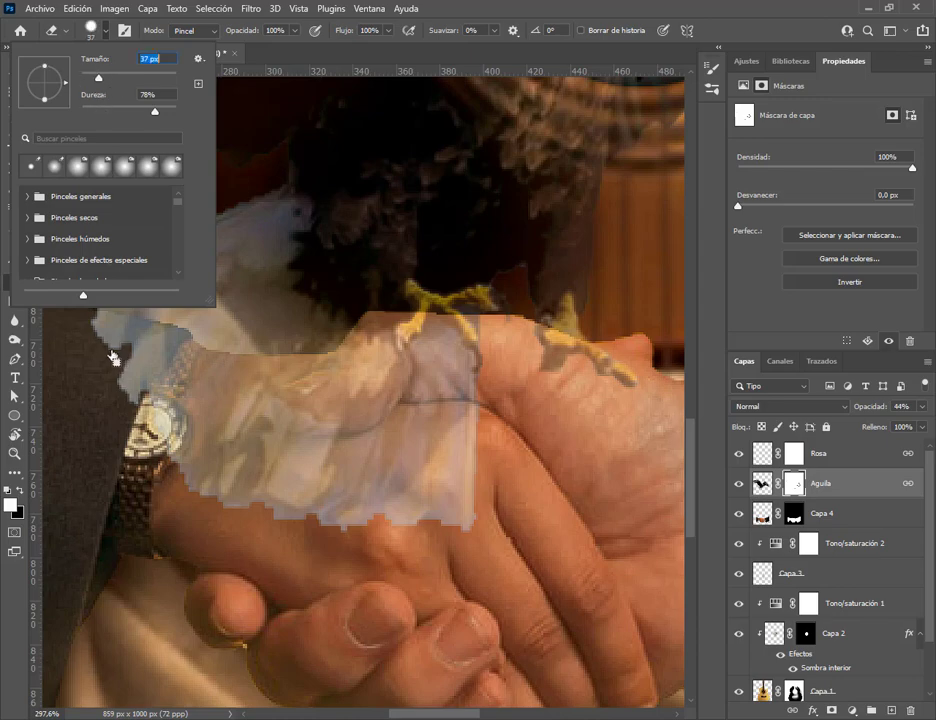
left_click(109, 368)
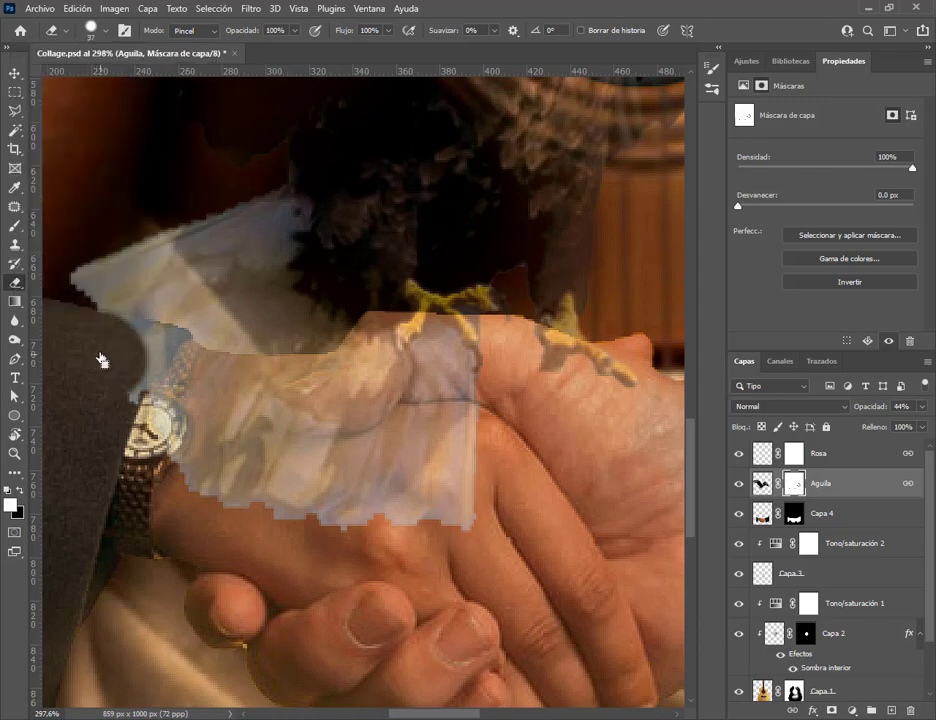
mouse_move(95, 357)
left_mouse_down()
mouse_move(161, 372)
mouse_move(205, 440)
mouse_move(300, 475)
mouse_move(400, 470)
mouse_move(455, 430)
left_mouse_up()
mouse_move(161, 372)
left_mouse_down()
mouse_move(340, 385)
mouse_move(305, 375)
mouse_move(333, 408)
left_mouse_up()
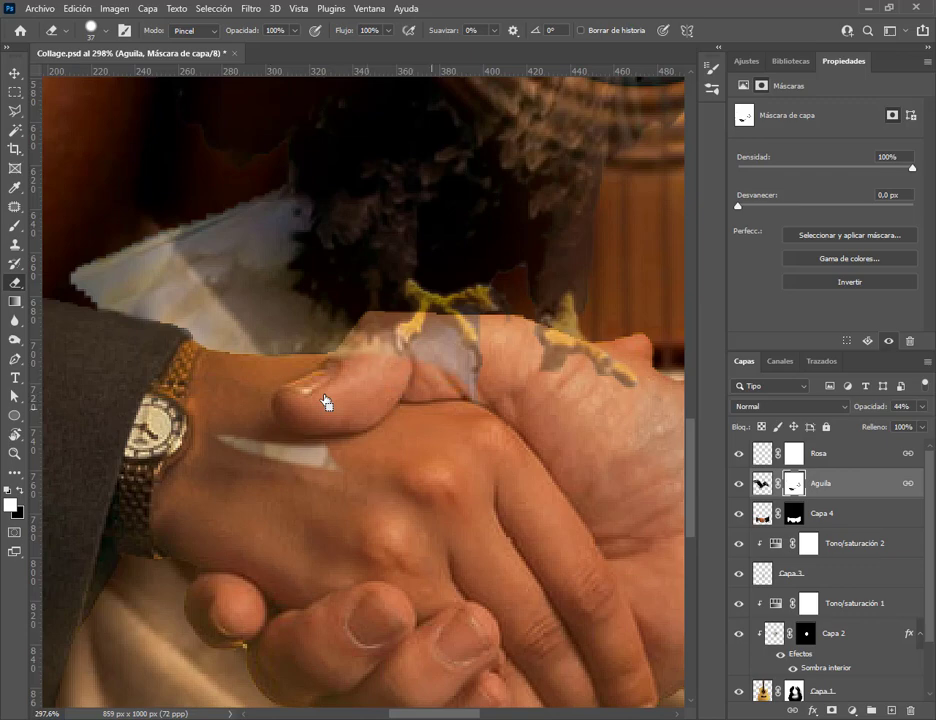
Erase the remaining tail fragments around the thumb and claws on the Aguila mask with a 9 px Eraser
left_click(102, 40)
type("9")
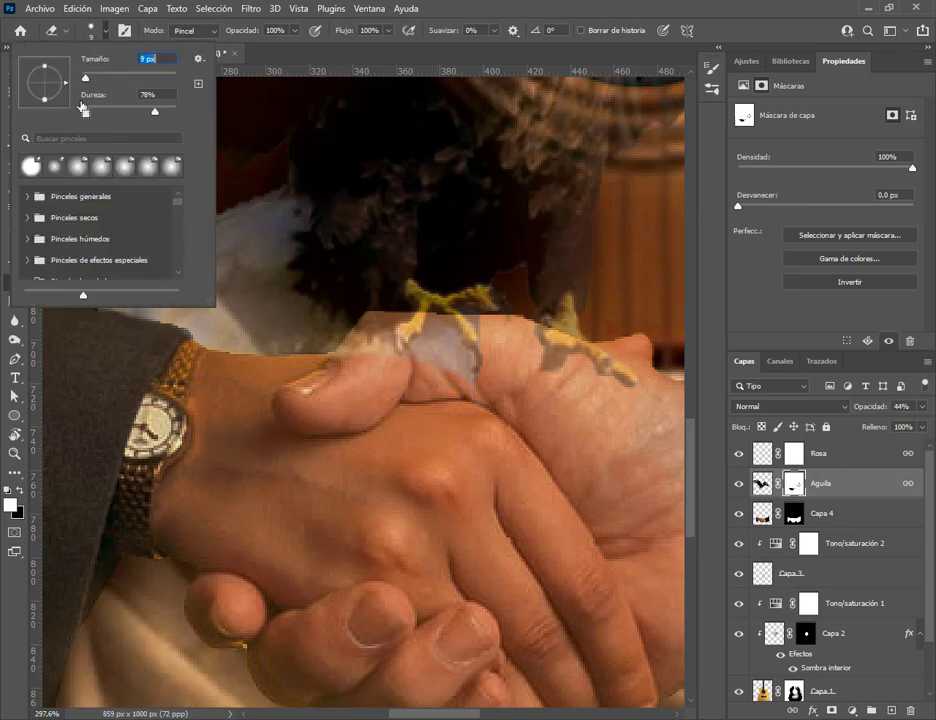
key("Return")
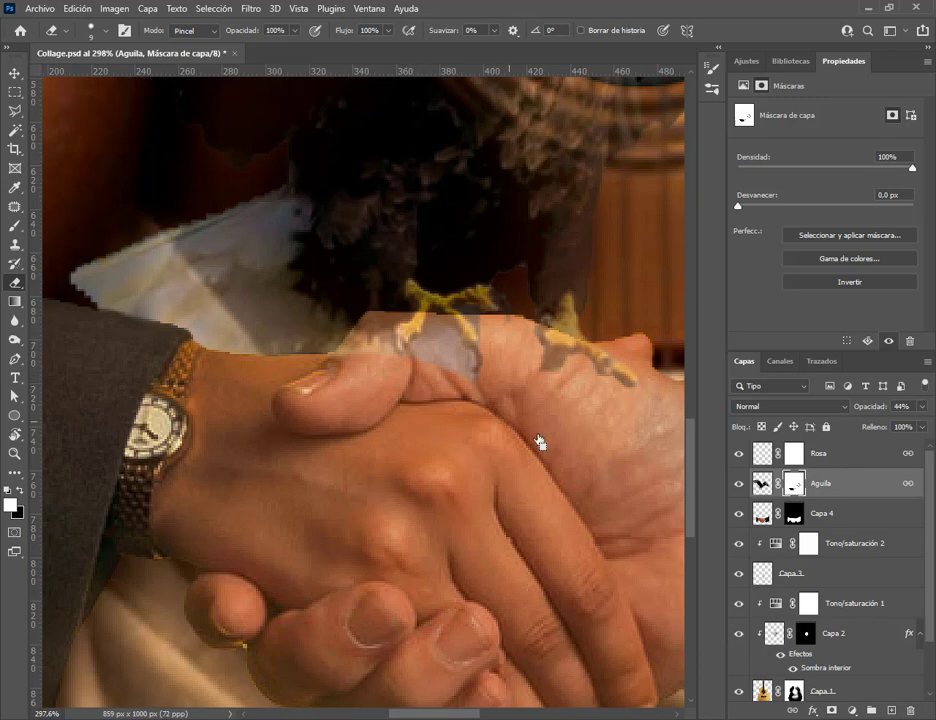
scroll(437, 716, "right", 2)
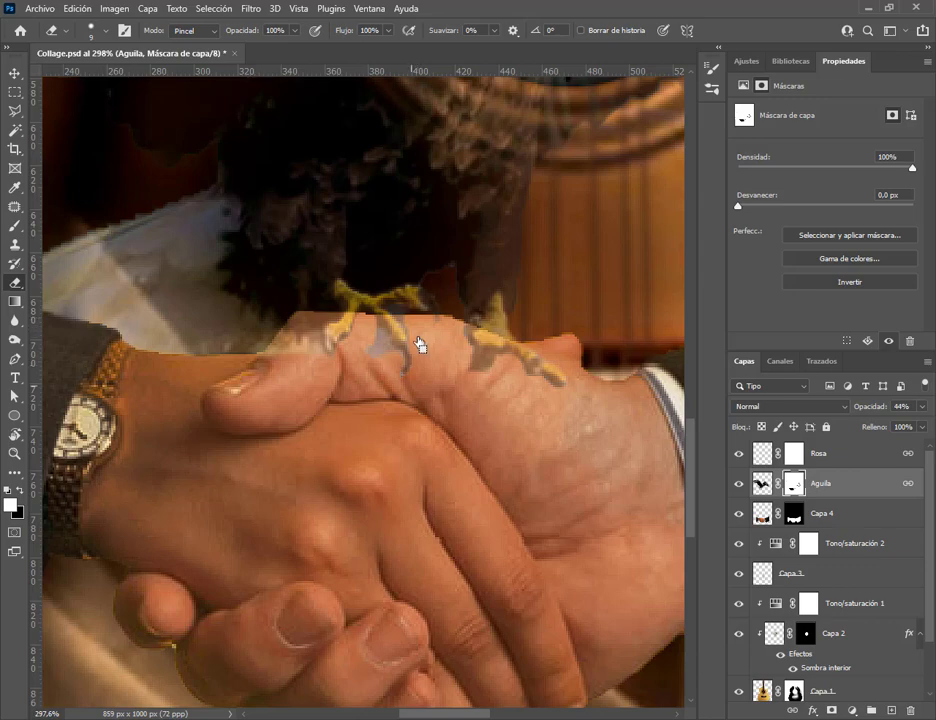
mouse_move(420, 344)
left_mouse_down()
mouse_move(389, 359)
mouse_move(393, 368)
mouse_move(382, 352)
left_mouse_up()
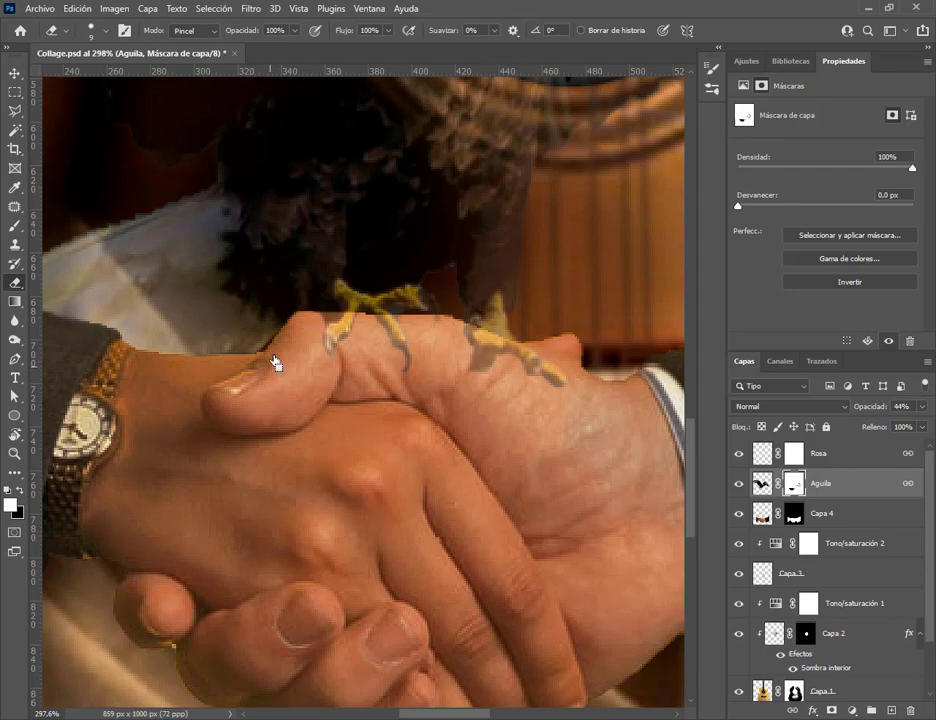
Clean the mask edges between the eagle's toes with a 3 px Eraser at 78% hardness
key("b")
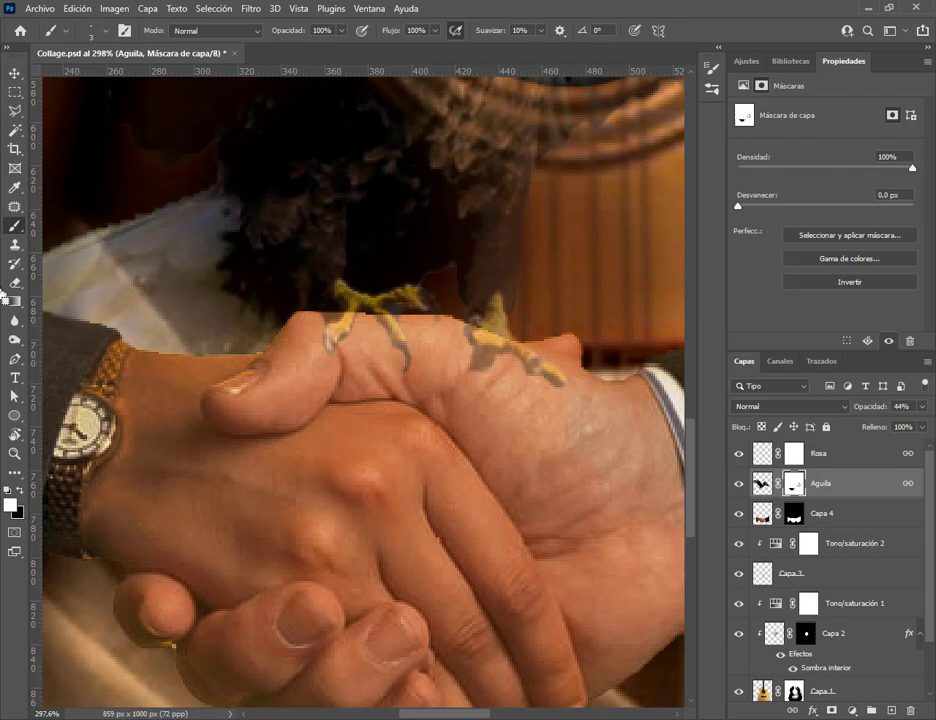
key("e")
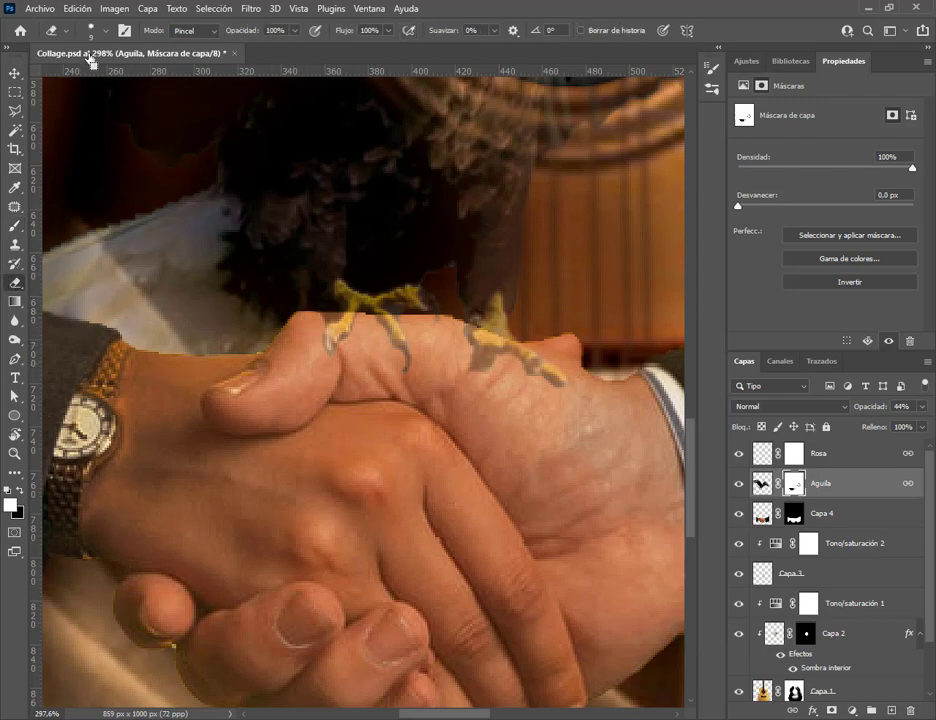
left_click(105, 30)
left_click_drag(84, 76, 86, 80)
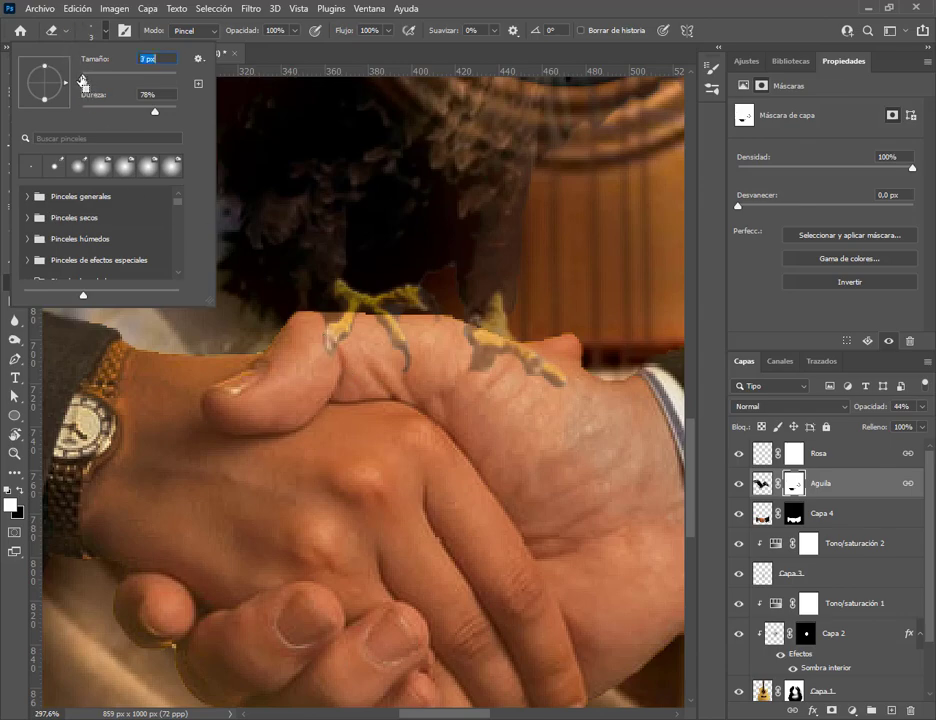
left_click(326, 330)
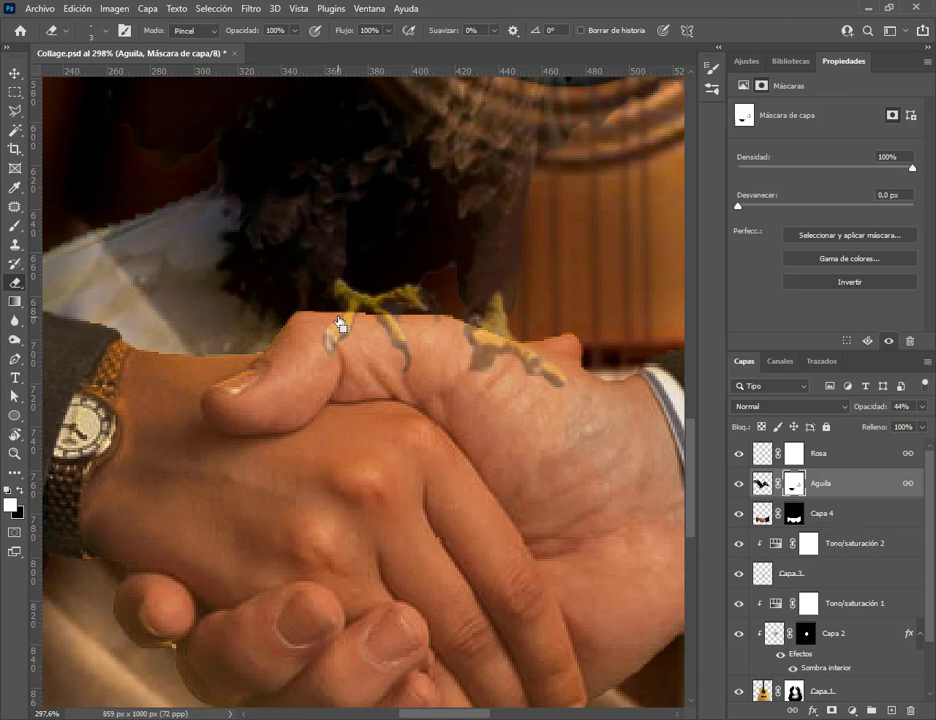
left_click_drag(340, 324, 412, 329)
Restore the Aguila layer's opacity to 100% and check the claws against the reference image Collage.jpg in Fotos
left_click_drag(867, 416, 870, 416)
type("100")
key("Return")
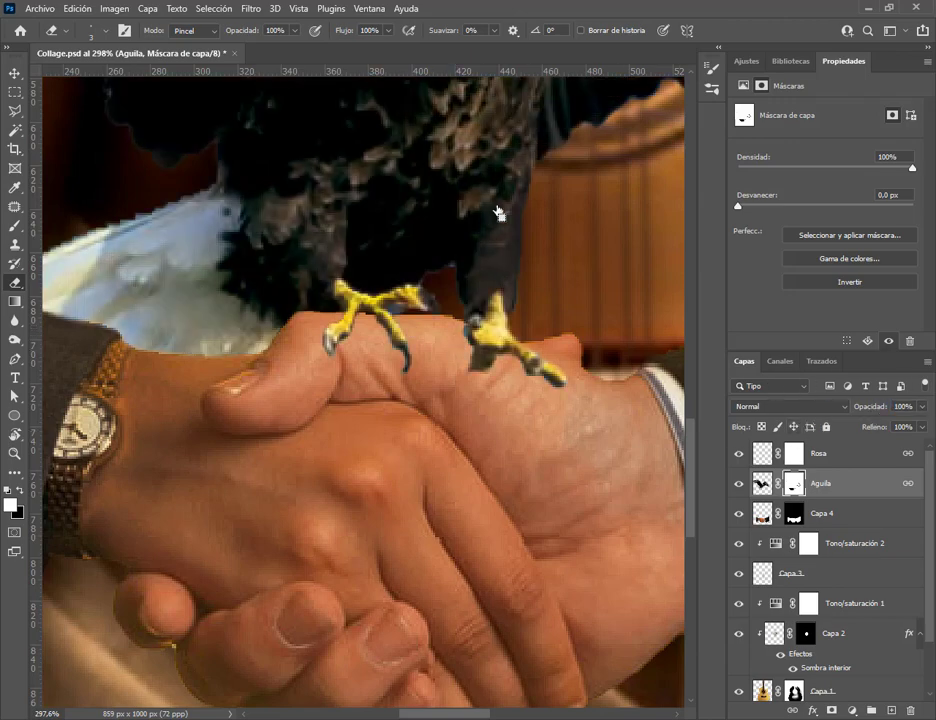
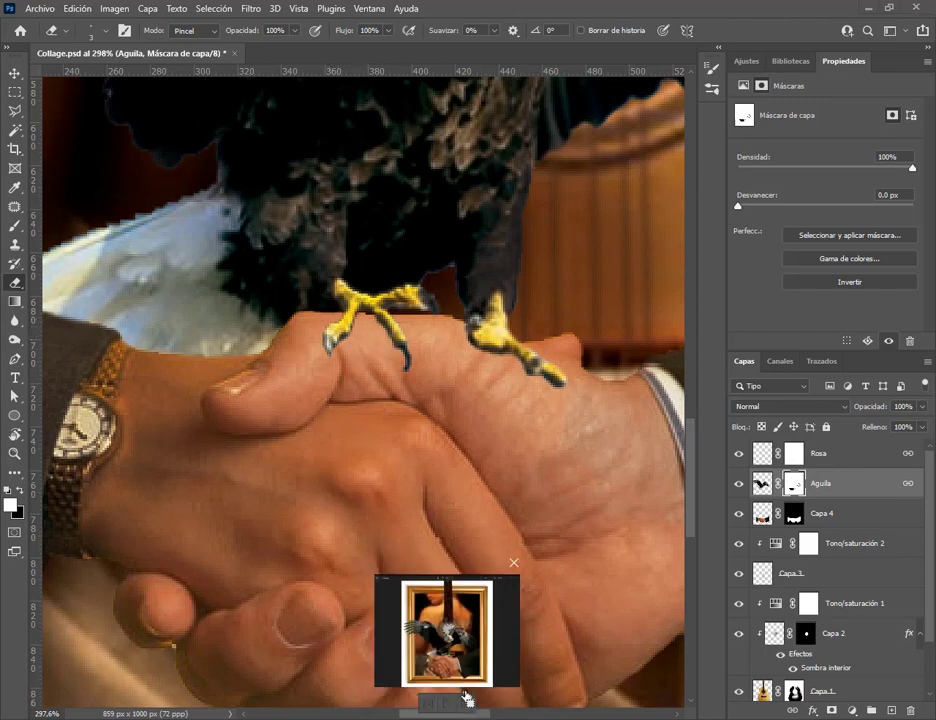
left_click(460, 700)
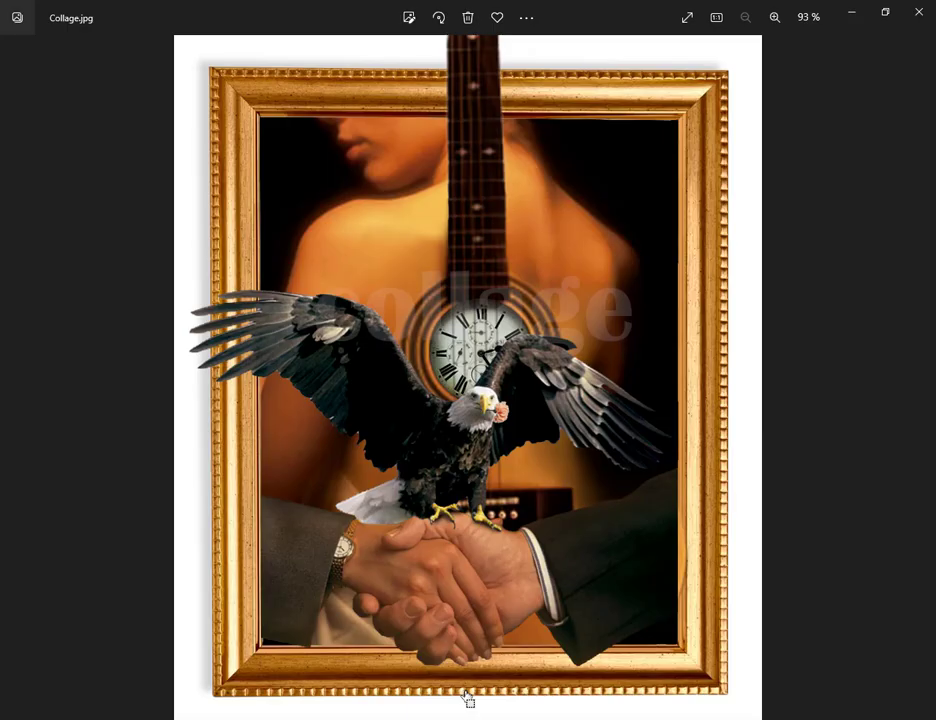
key("alt+Tab")
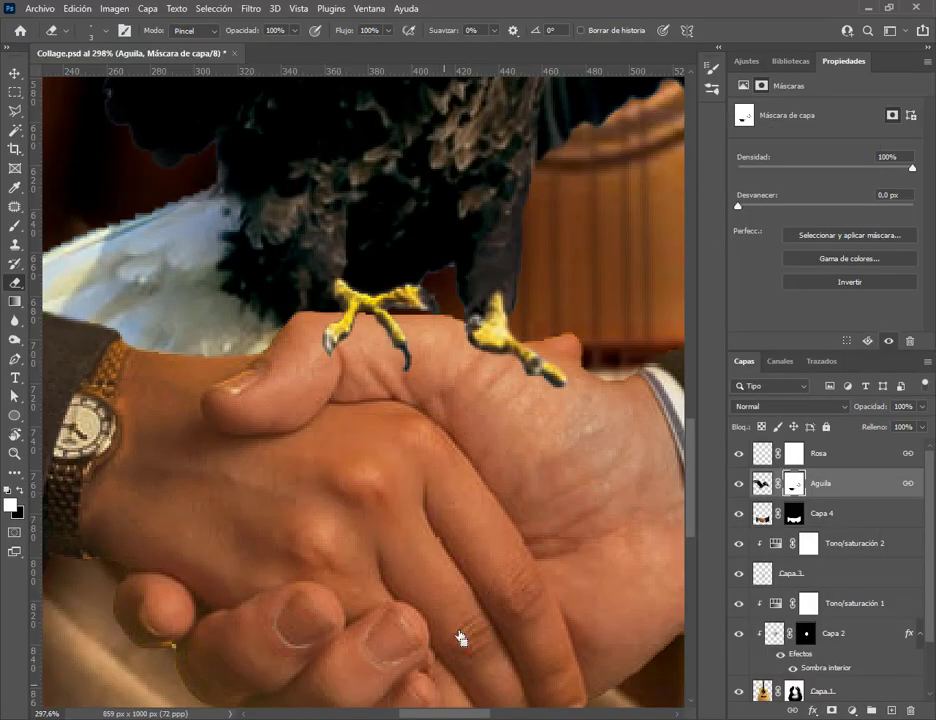
Create a new layer above Aguila and set up a black 9 px Brush at 0% hardness
left_click(887, 707)
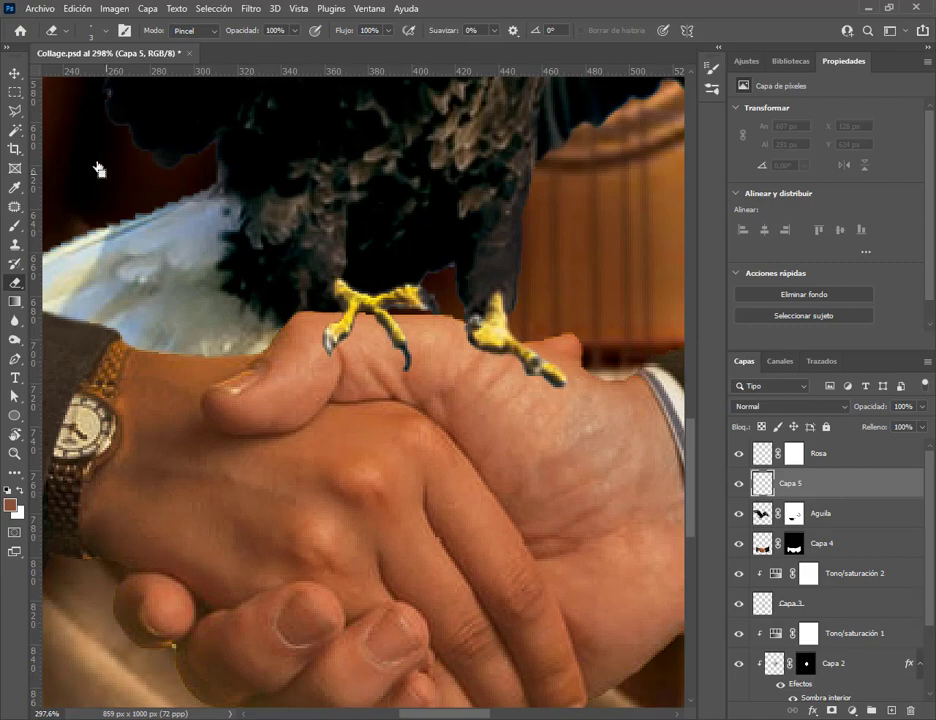
left_click(14, 226)
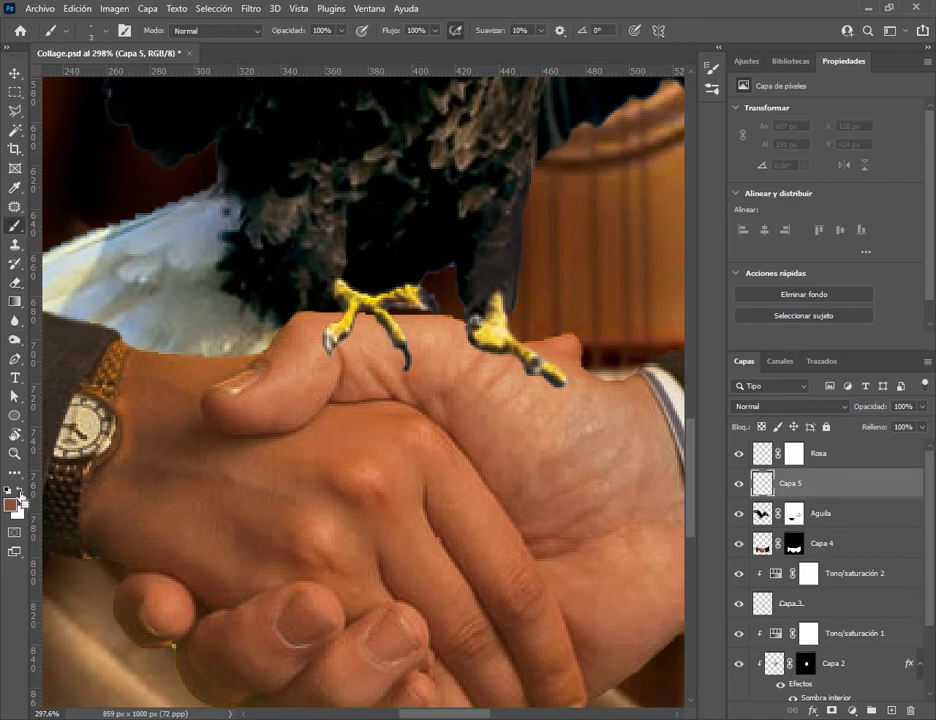
key("d")
left_click(88, 31)
left_click_drag(101, 106, 55, 108)
left_click_drag(64, 62, 182, 262)
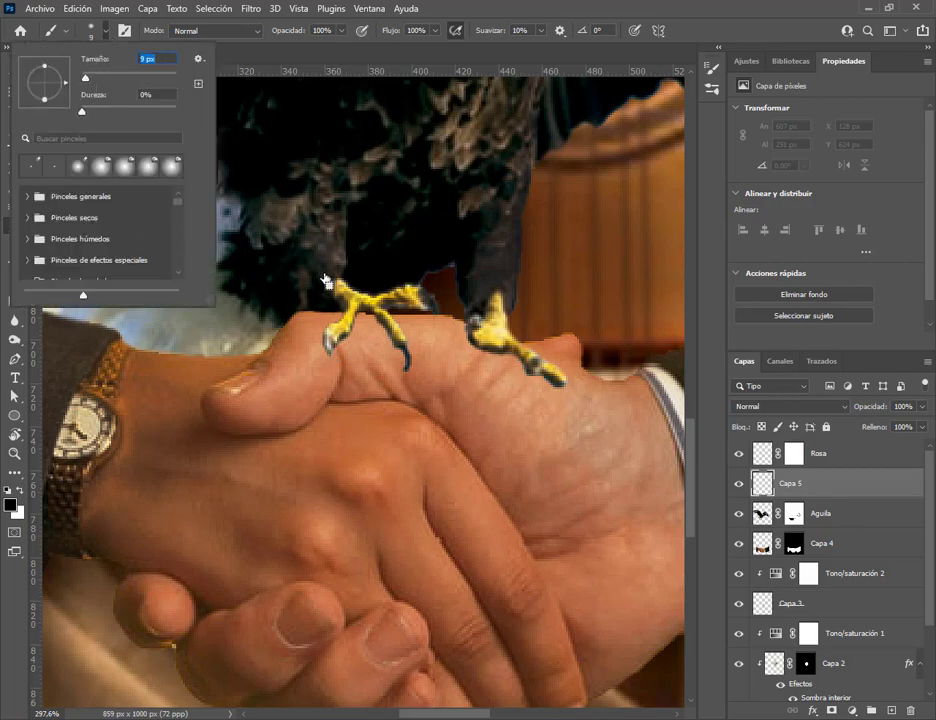
key("Return")
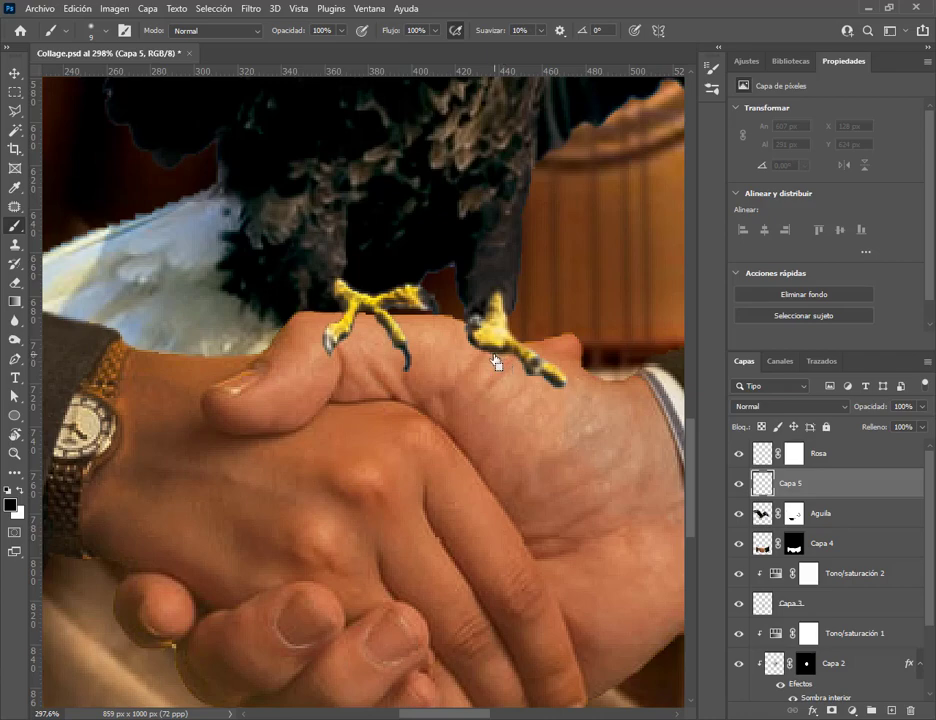
Paint a soft black shadow under the eagle's foot on the palm, place Capa 5 below Aguila, and check the reference Collage.jpg
left_click(508, 353)
mouse_move(510, 360)
left_mouse_down()
mouse_move(540, 382)
mouse_move(508, 330)
mouse_move(503, 365)
left_mouse_up()
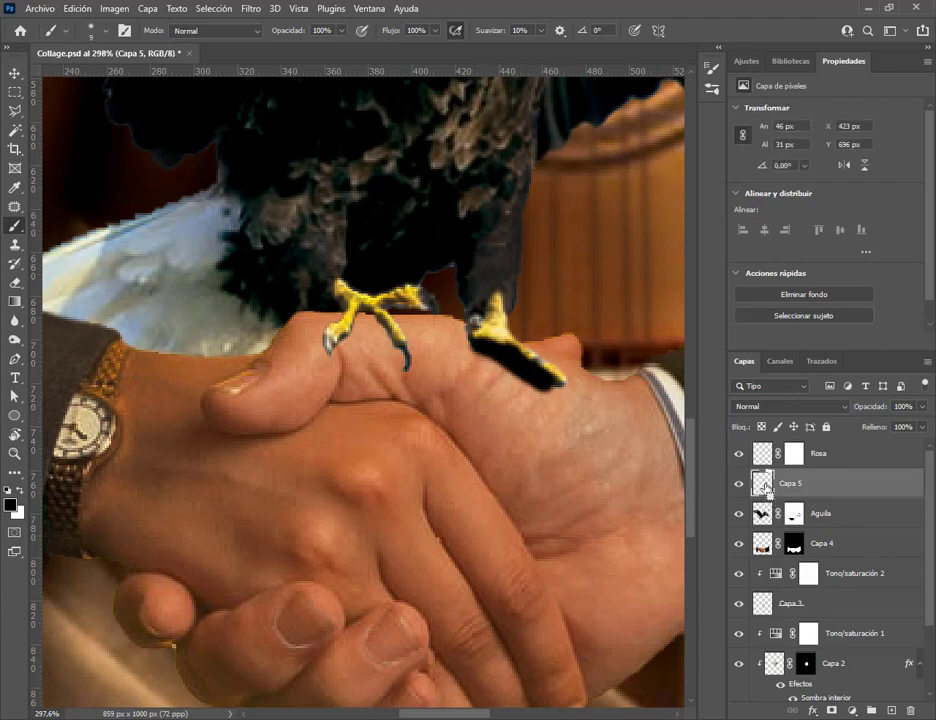
mouse_move(766, 486)
left_mouse_down()
mouse_move(756, 539)
mouse_move(760, 528)
left_mouse_up()
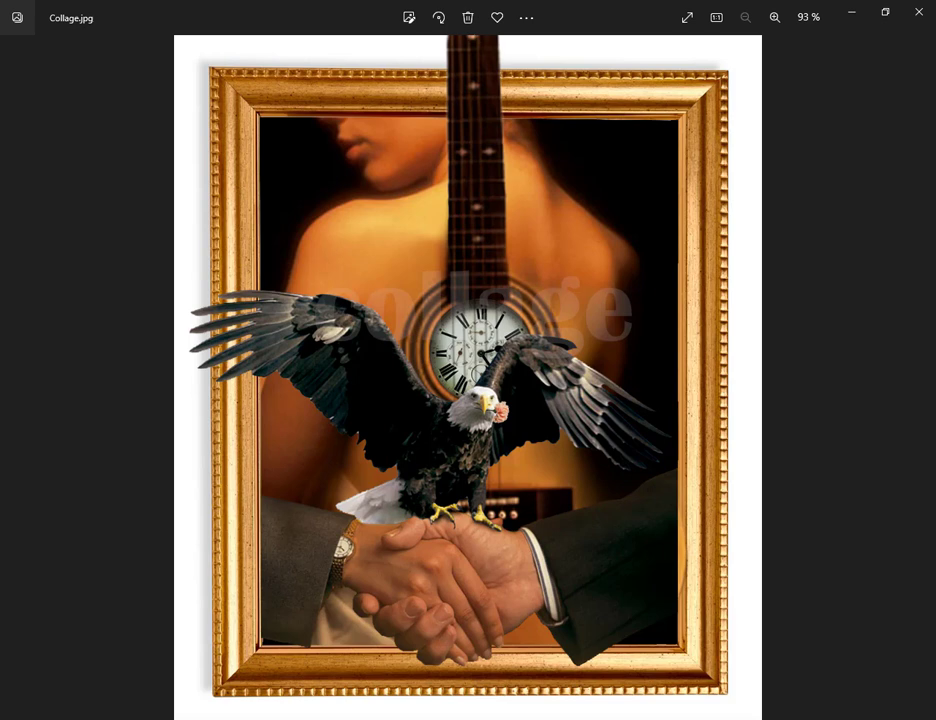
mouse_move(424, 690)
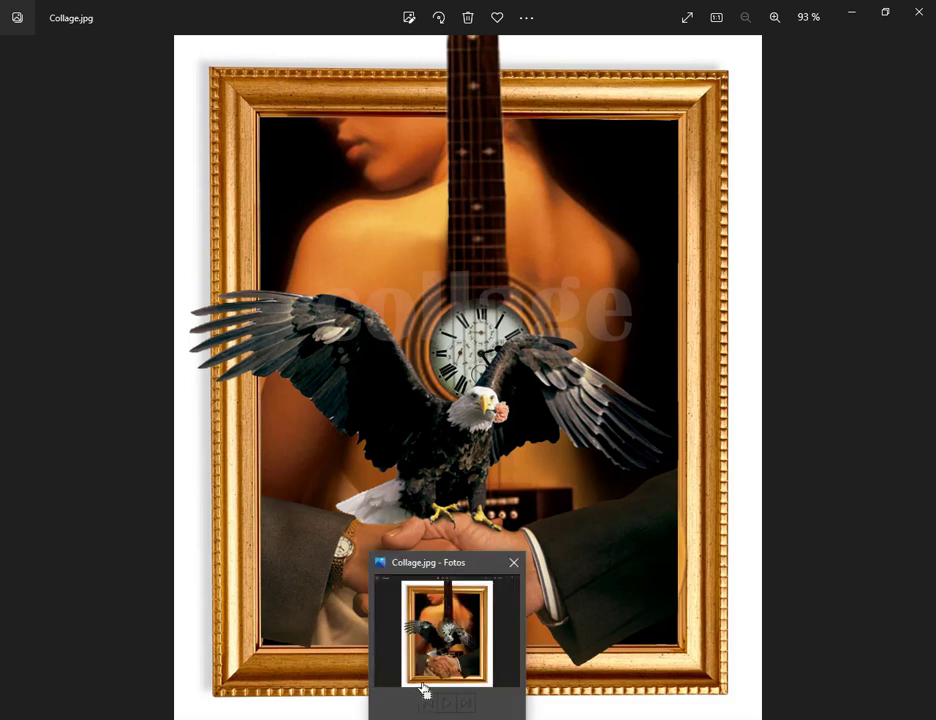
left_click(485, 685)
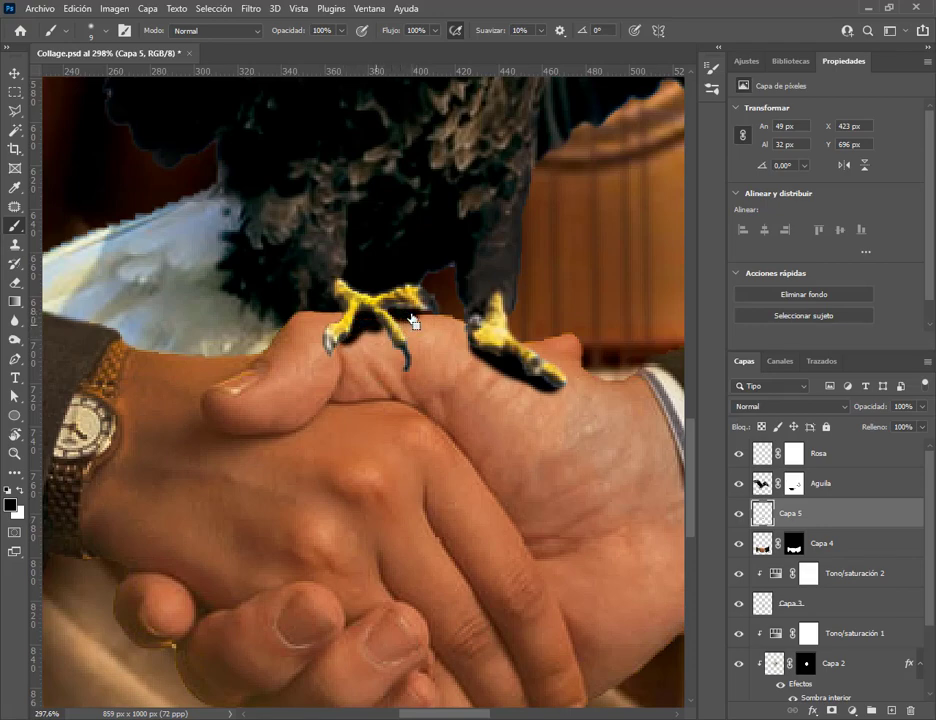
Paint the remaining soft black shadow under the eagle's toes on the palm and lower Capa 5's opacity to 30%
left_click_drag(414, 322, 396, 385)
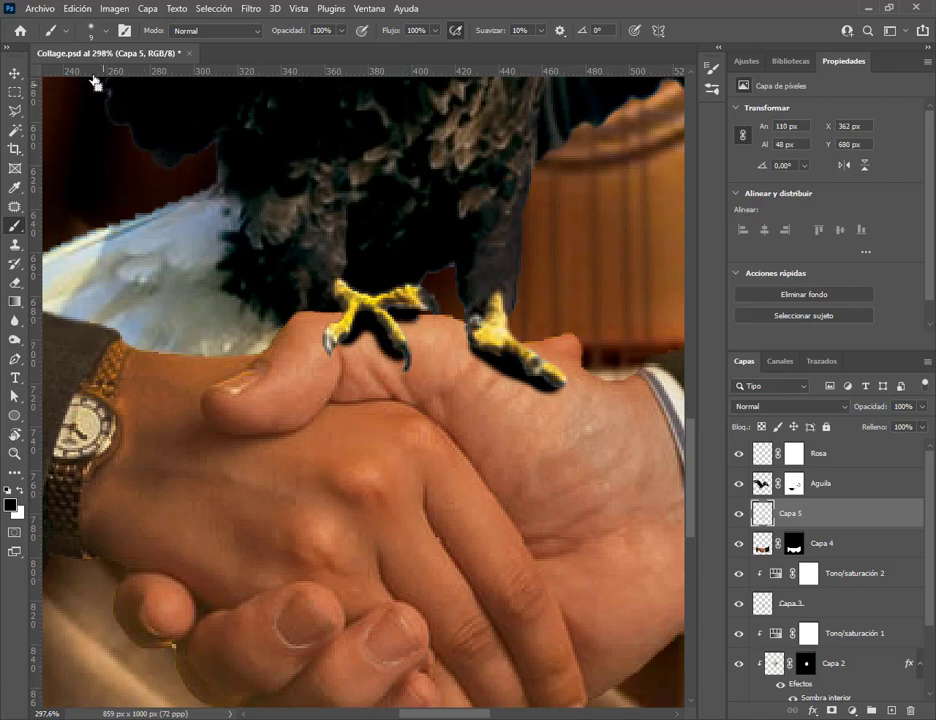
left_click(14, 73)
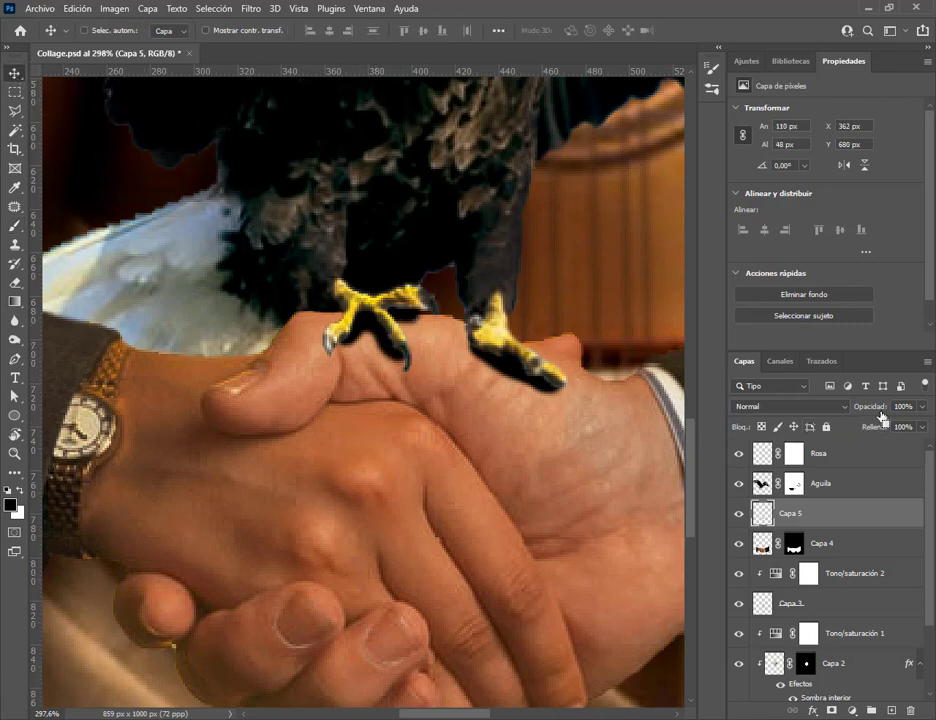
left_click(922, 407)
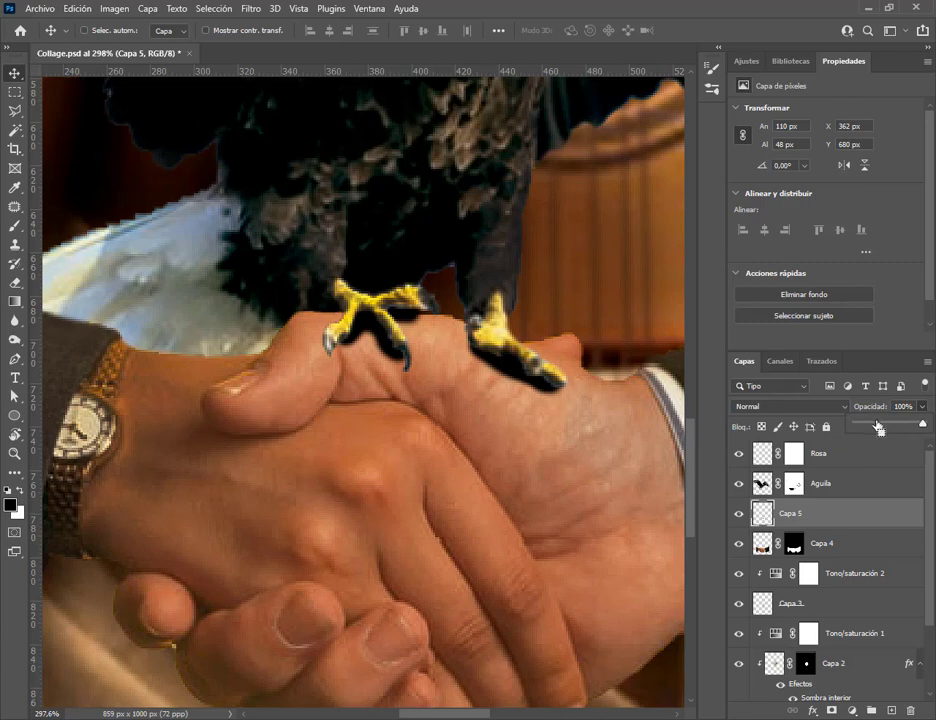
left_click_drag(904, 425, 878, 428)
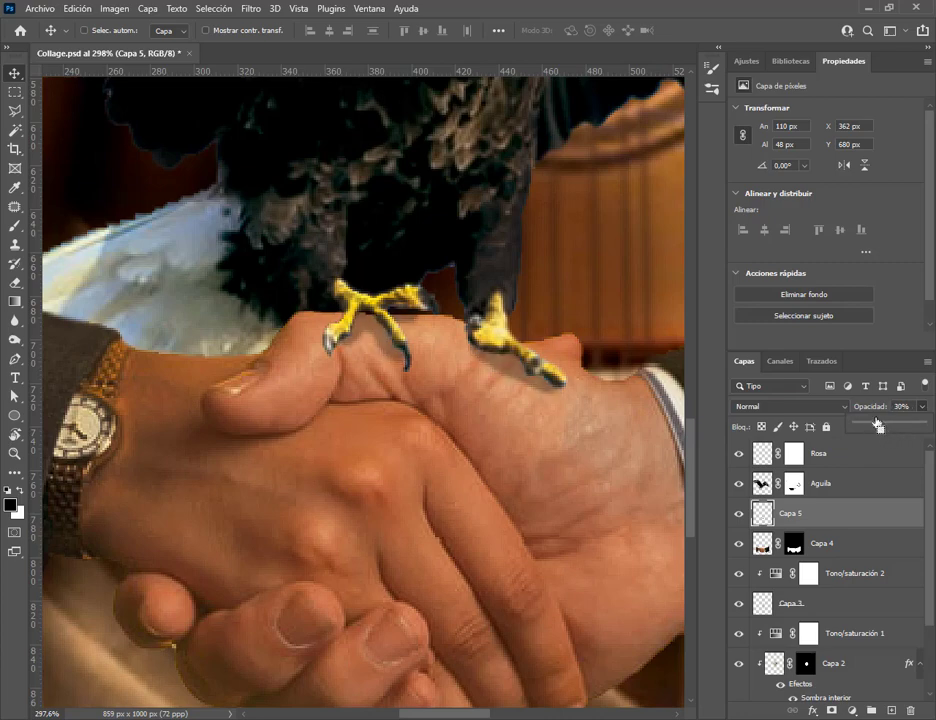
Apply a Gaussian Blur with a 2,4 px radius to the Capa 5 shadow and raise its opacity to 59%
left_click(251, 9)
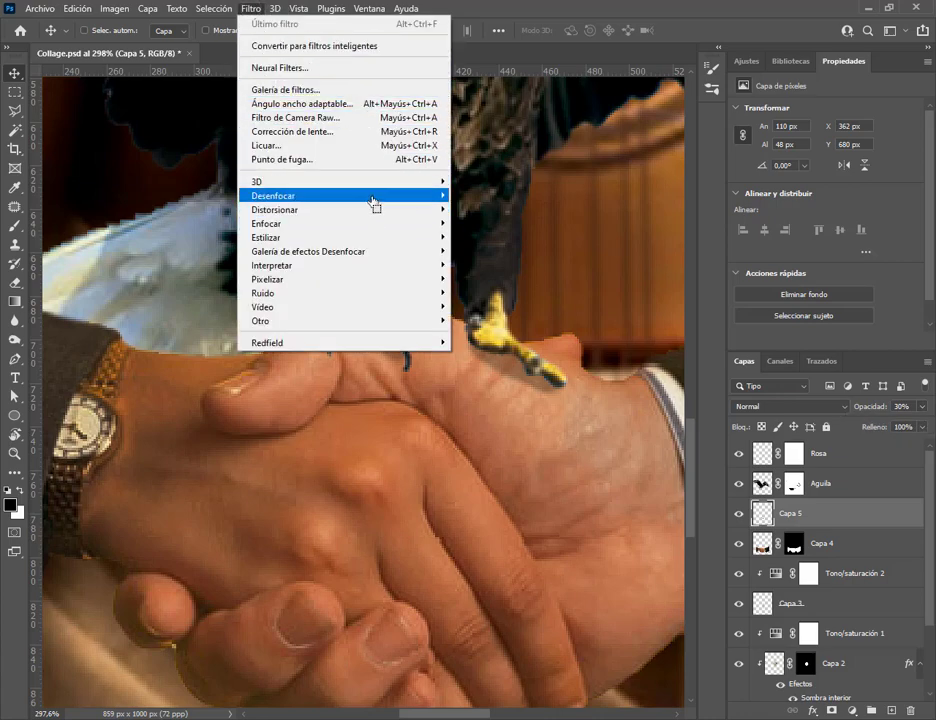
mouse_move(420, 198)
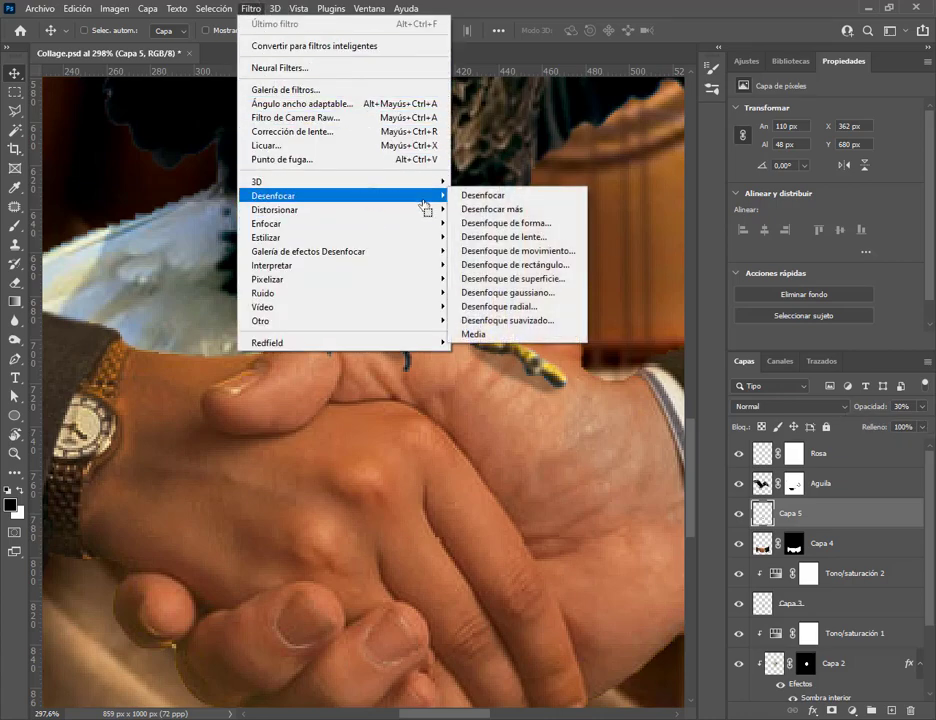
left_click(532, 292)
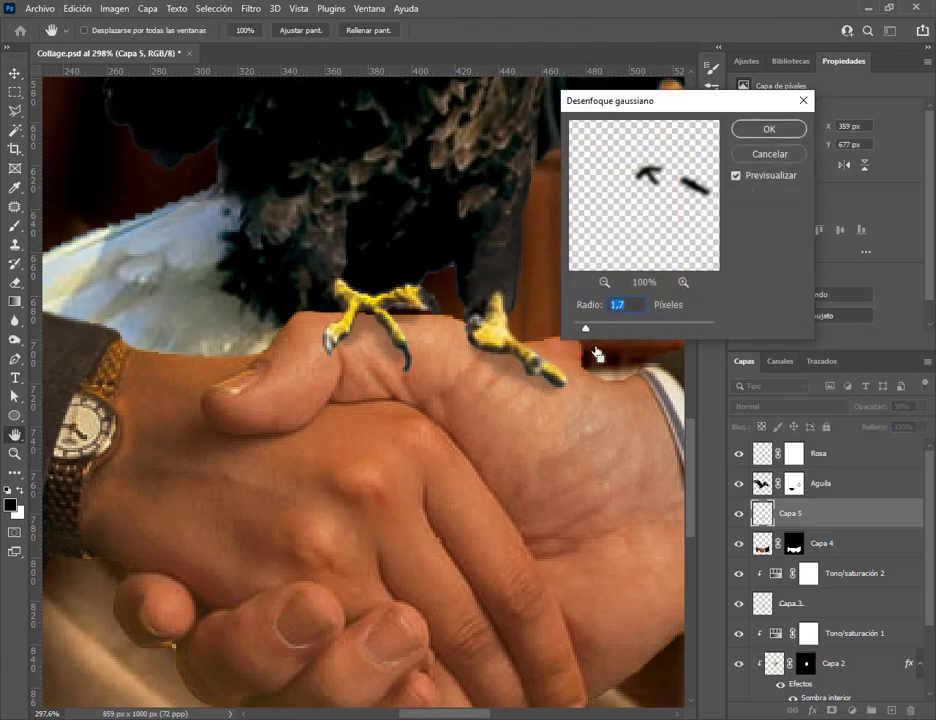
left_click_drag(587, 328, 595, 335)
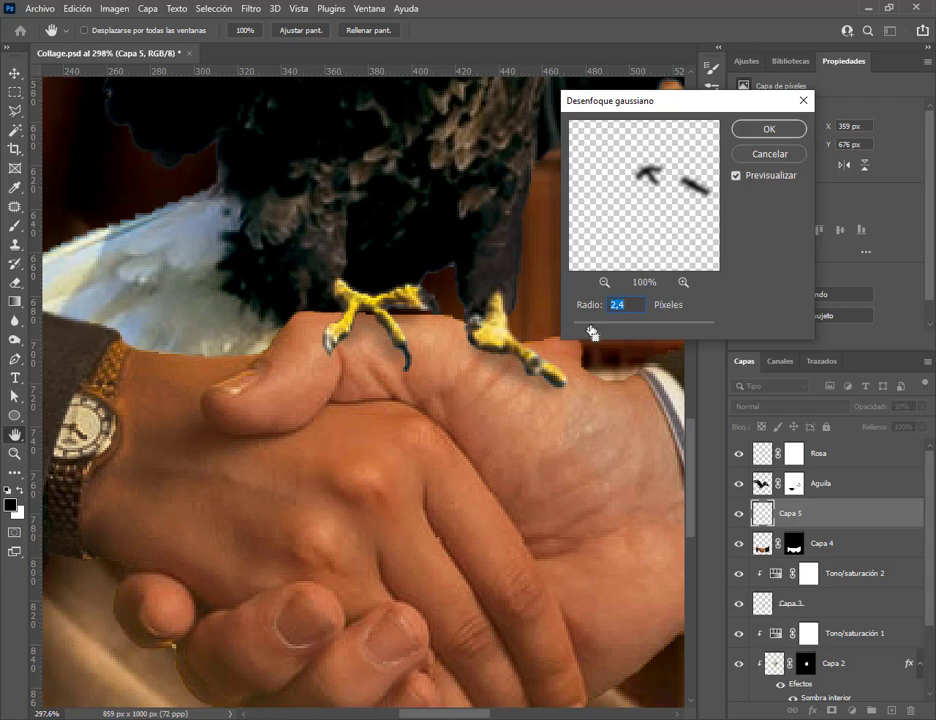
left_click(771, 129)
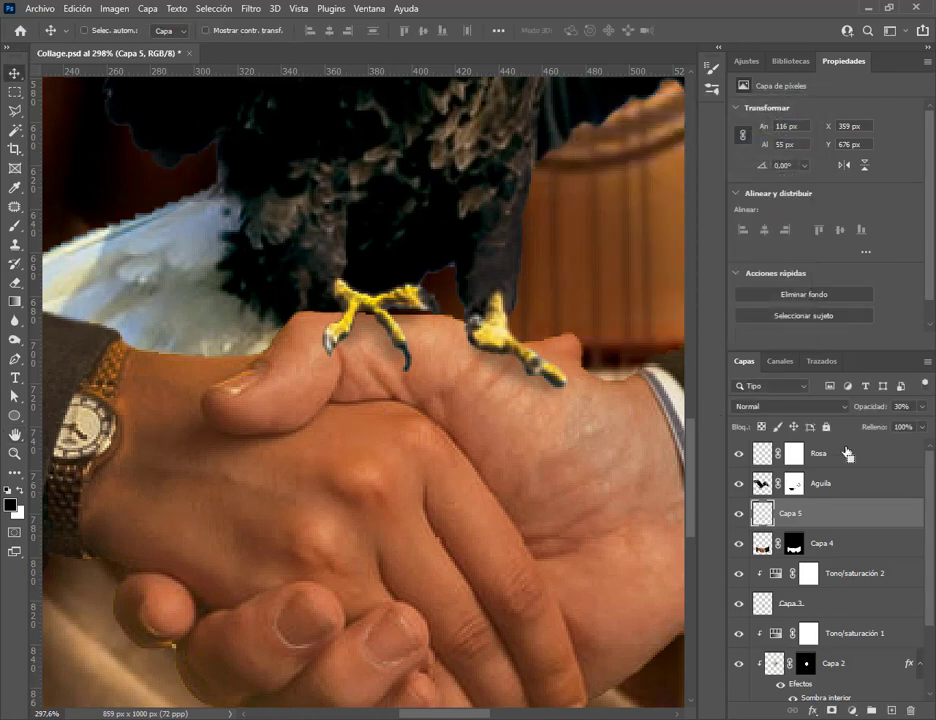
left_click(922, 407)
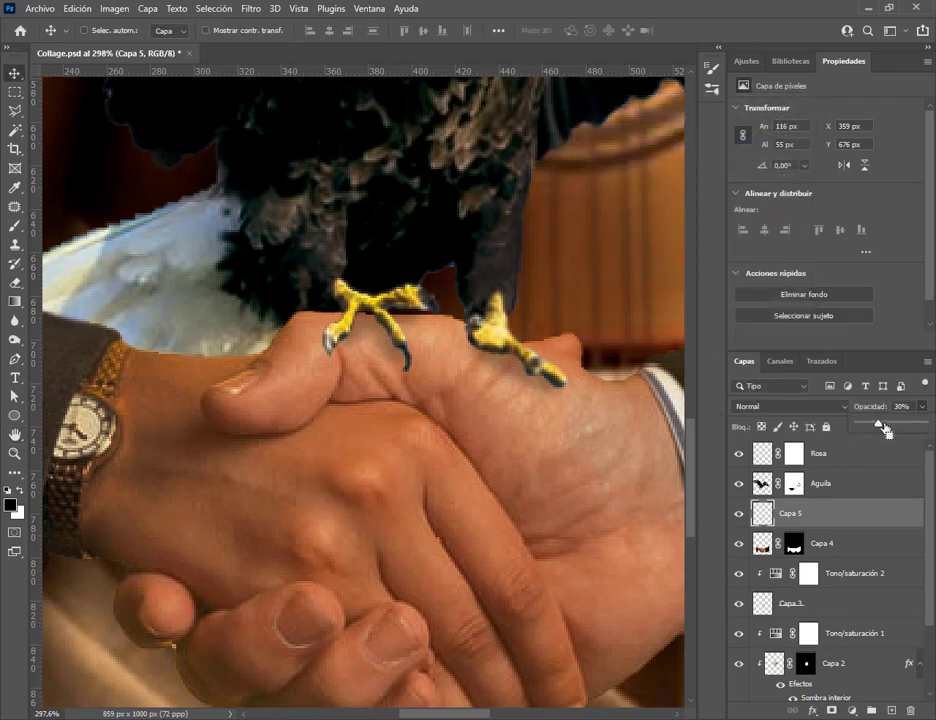
left_click_drag(893, 431, 899, 429)
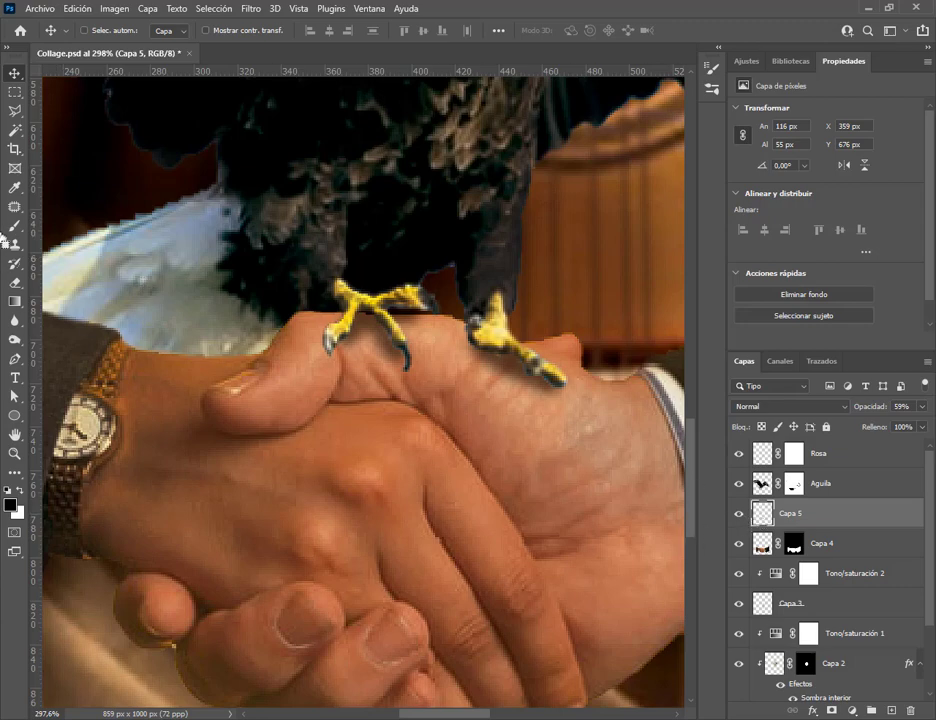
Try trimming the Capa 5 shadow with a 28 px Eraser at 78% hardness and undo the erasure
key("e")
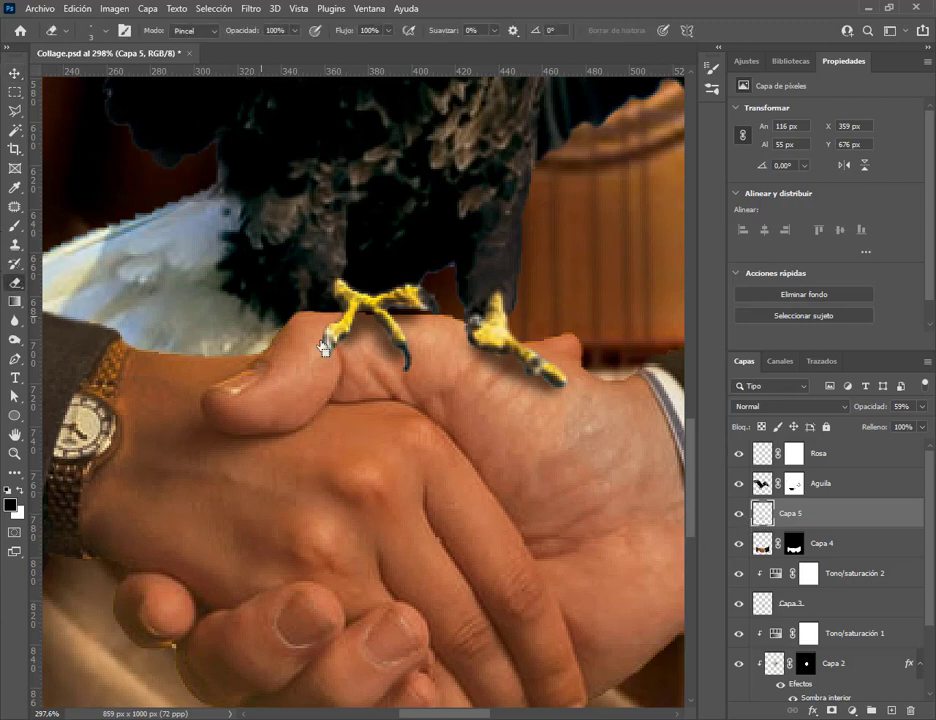
left_click(106, 38)
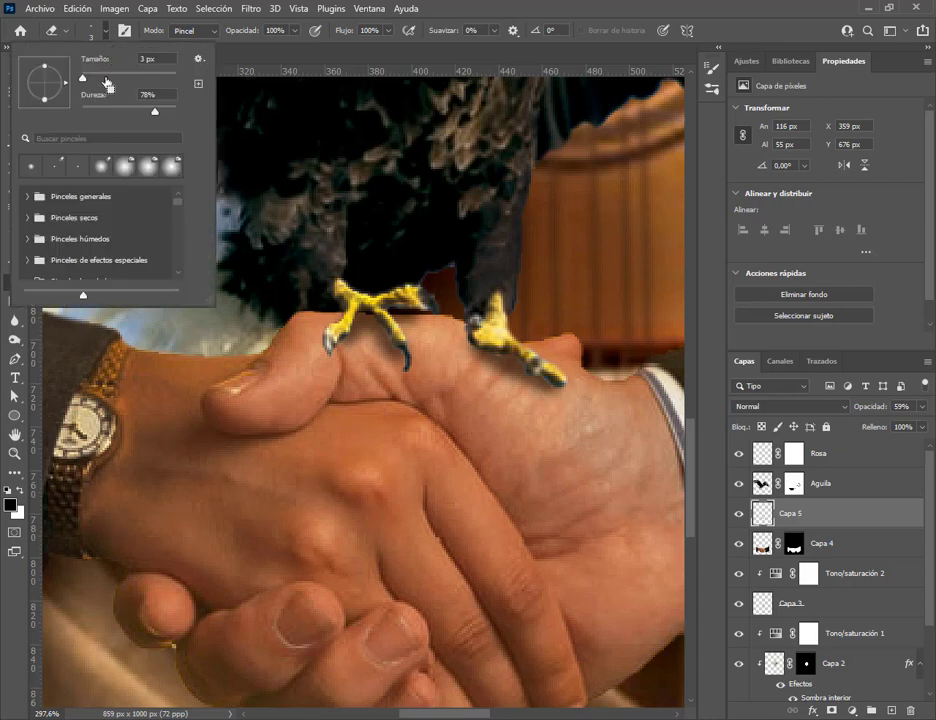
left_click_drag(95, 80, 108, 77)
left_click(491, 411)
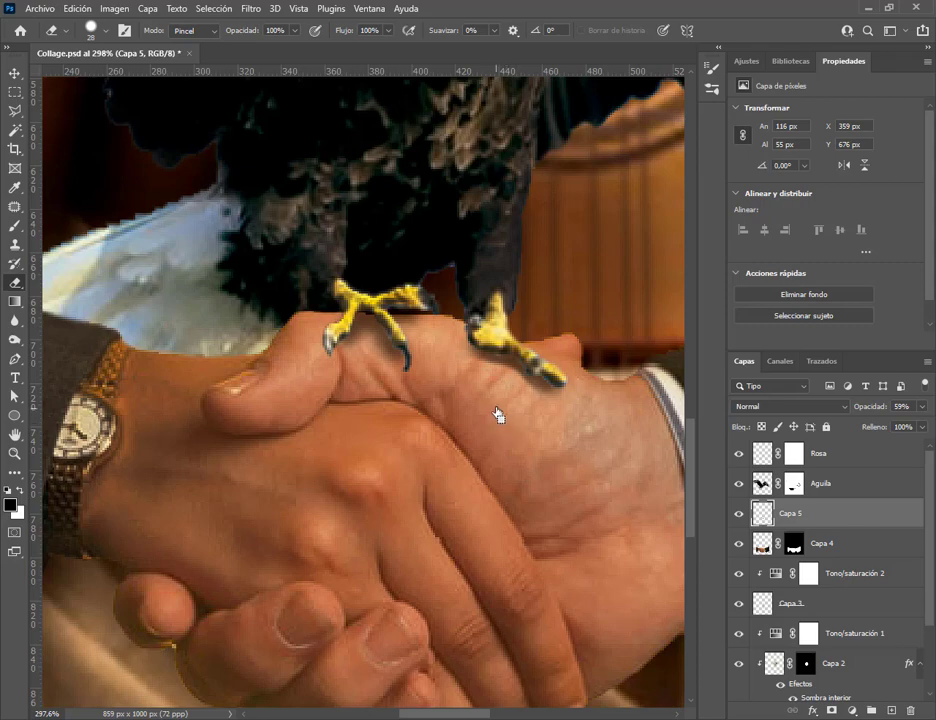
left_click(77, 8)
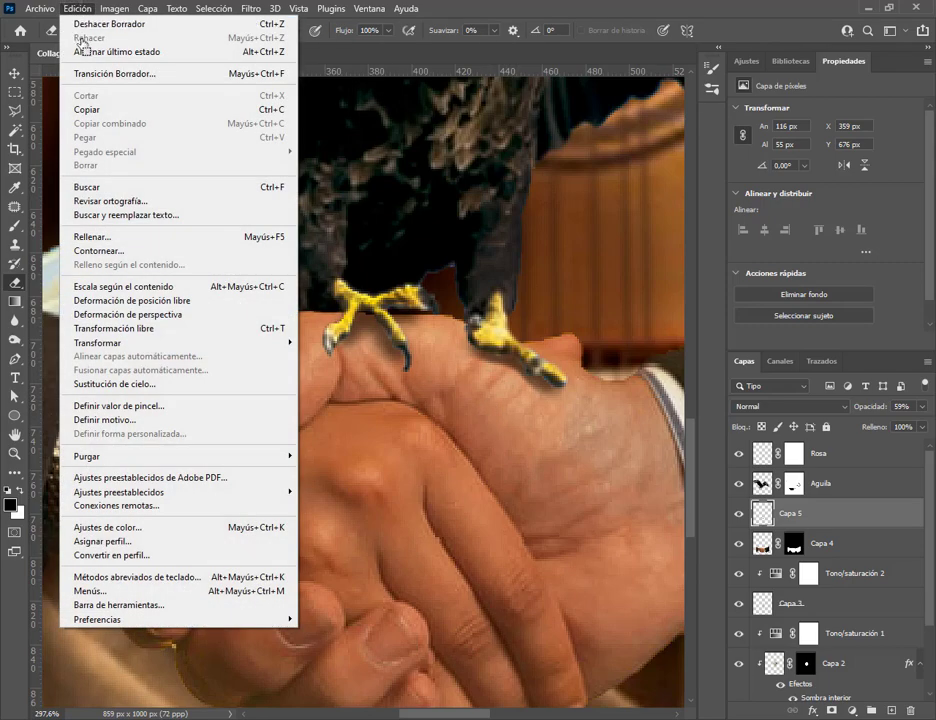
left_click(84, 27)
Reduce the 28 px Eraser's hardness to the minimum and undo the last eraser strokes on Capa 5
left_click(99, 29)
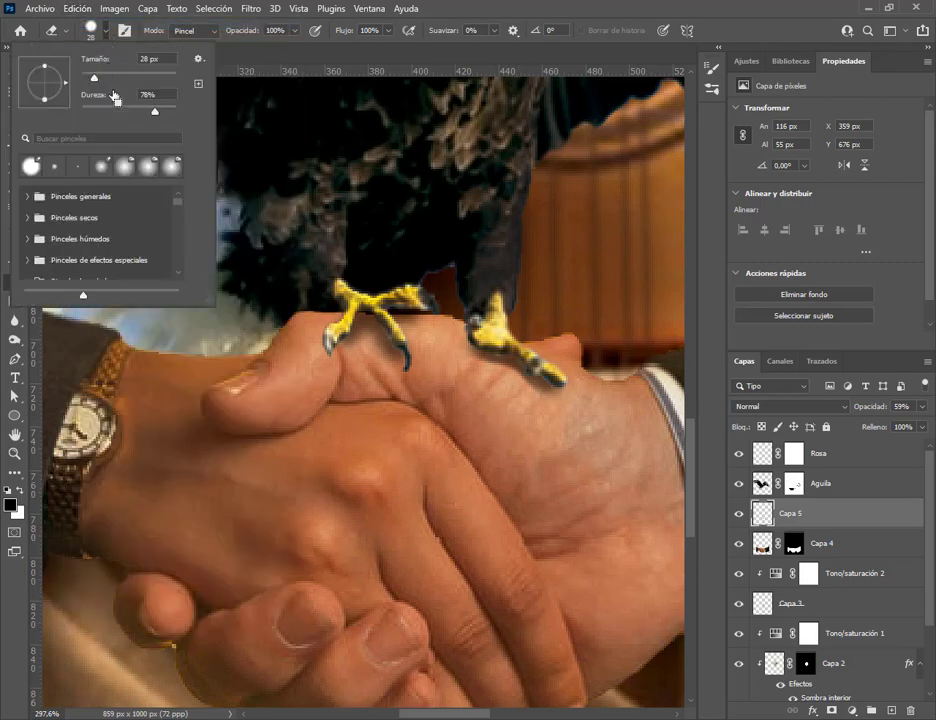
left_click_drag(93, 118, 83, 111)
key("Return")
left_click(77, 9)
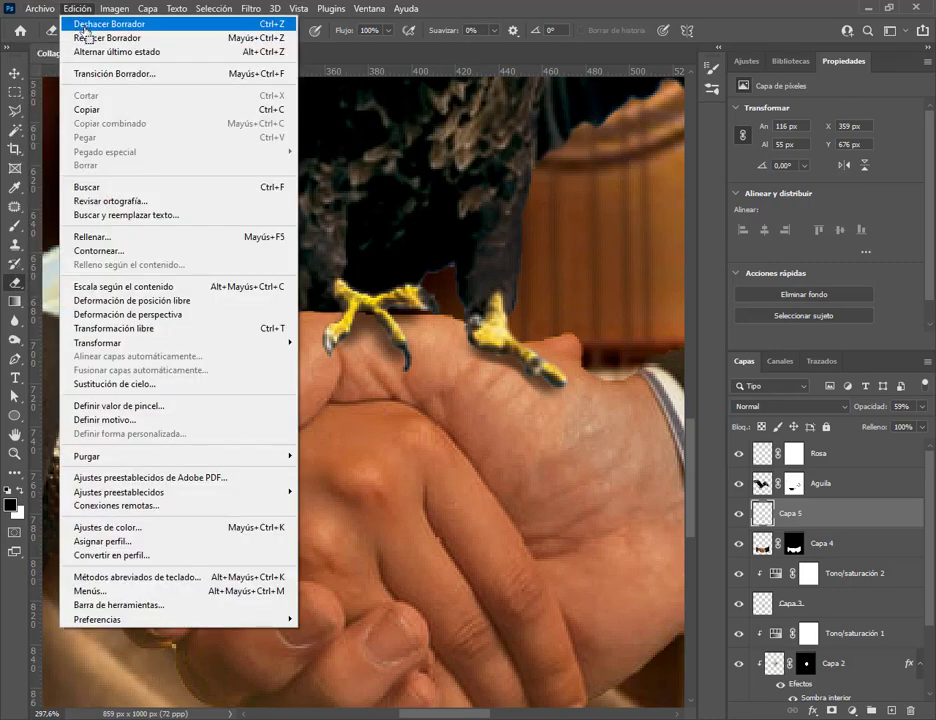
left_click(85, 24)
left_click(85, 17)
left_click(85, 25)
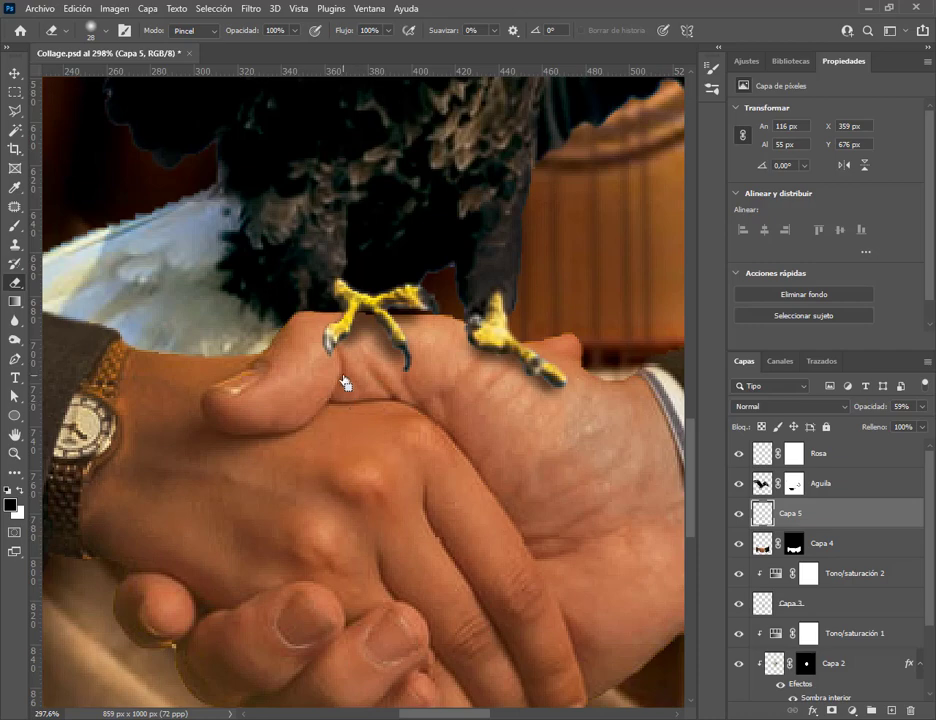
Darken the guitar by setting Luminosidad to -32 in the Tono/saturación 1 adjustment layer
scroll(522, 378, "down", 5)
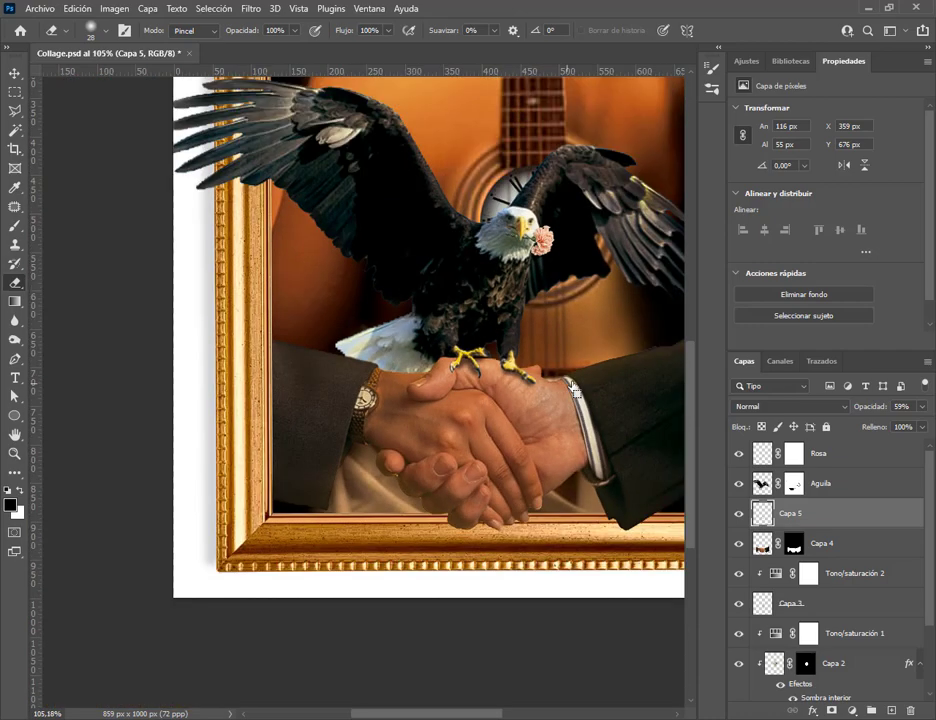
scroll(575, 390, "down", 3)
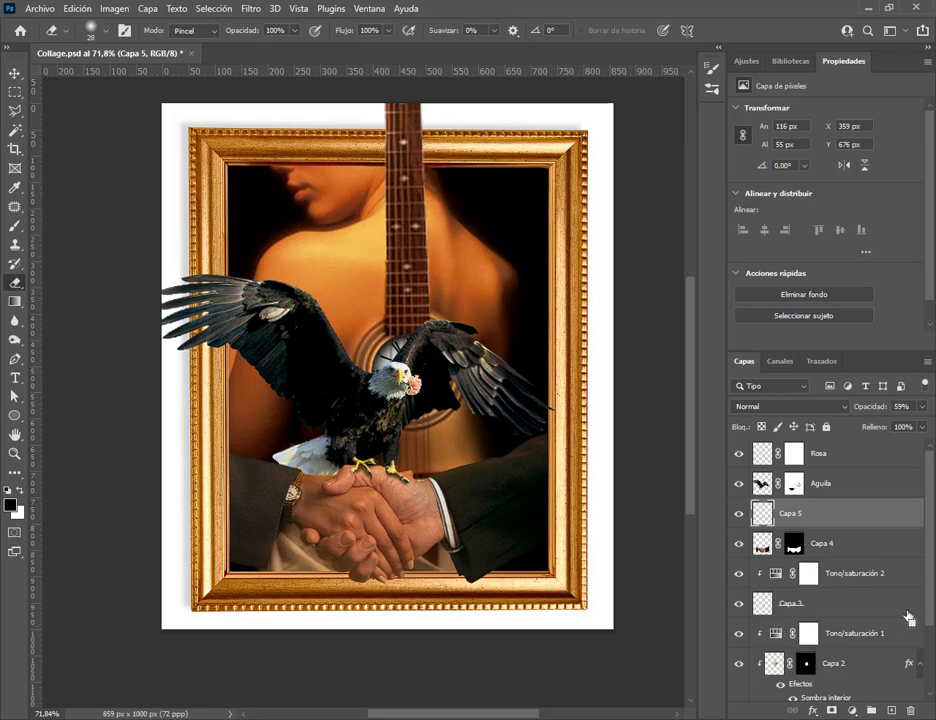
scroll(868, 614, "down", 2)
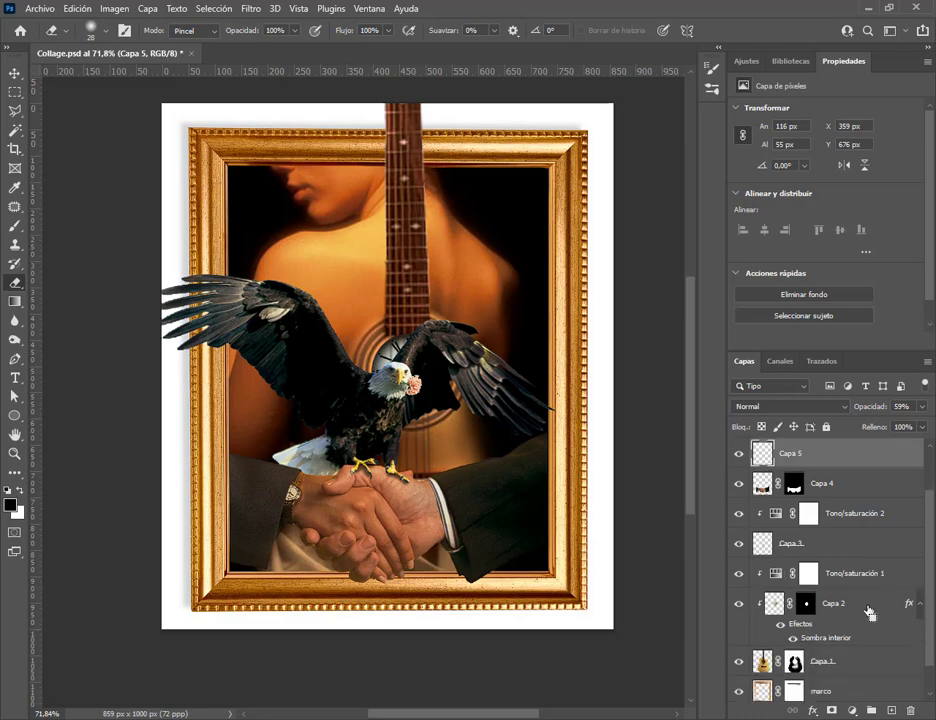
left_click(762, 660)
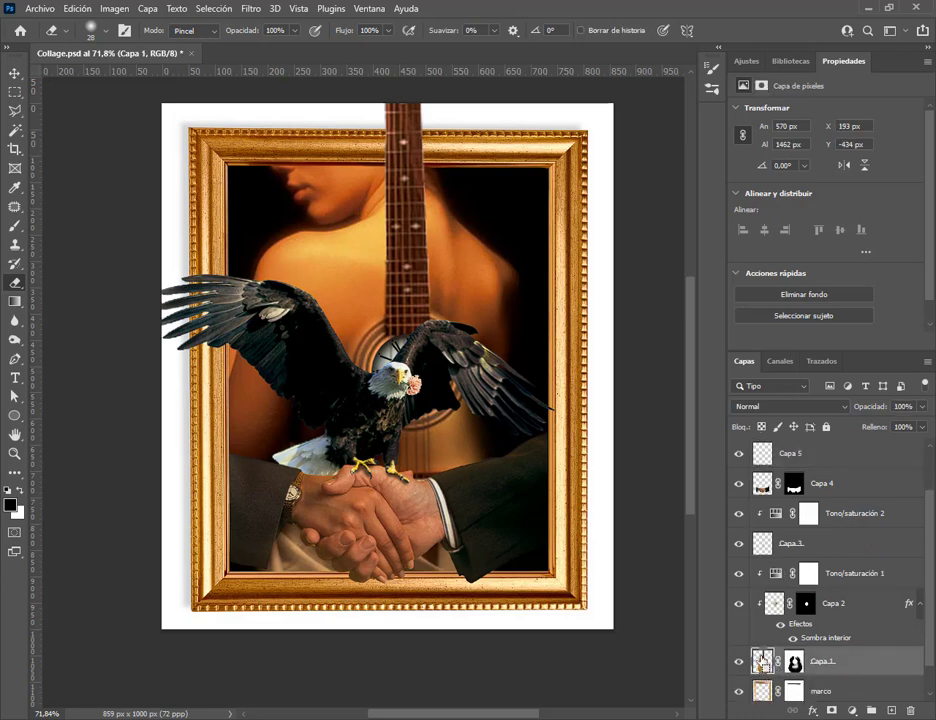
left_click(112, 9)
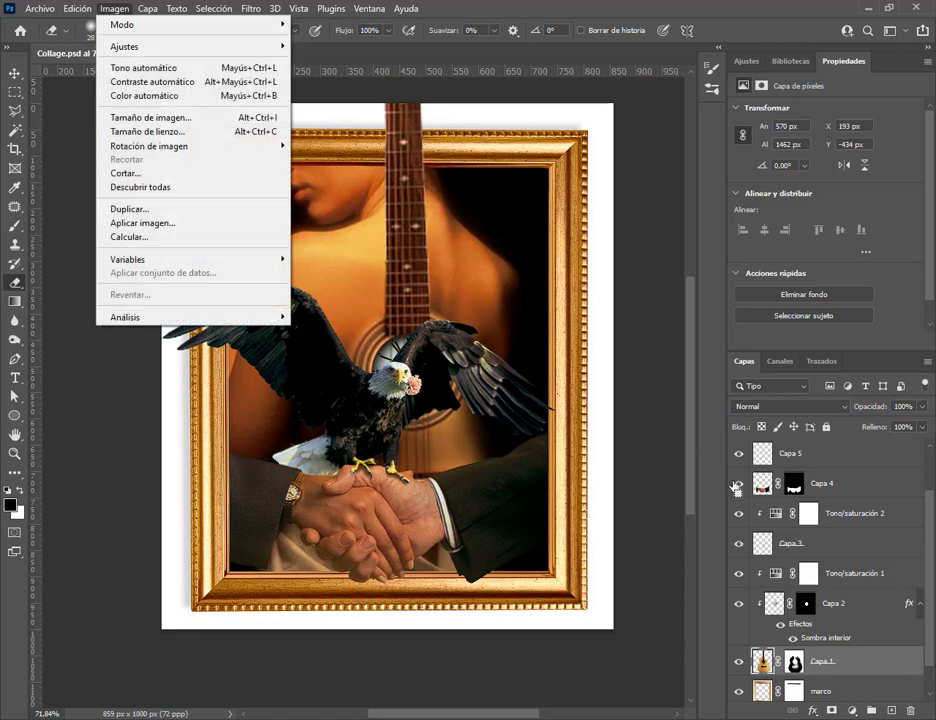
left_click(867, 580)
left_click(770, 577)
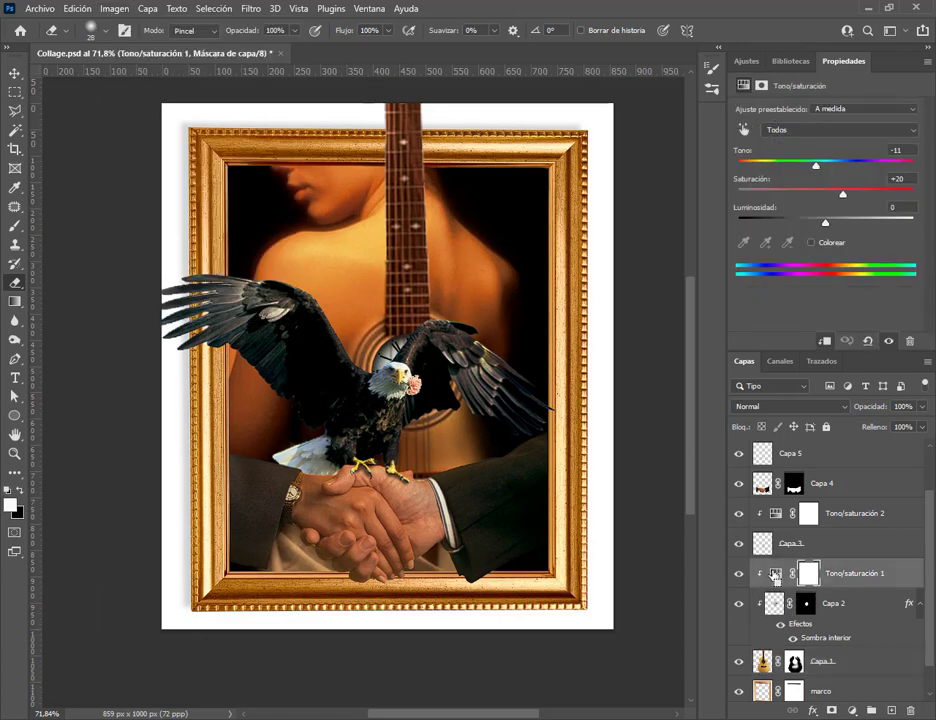
left_click(775, 574)
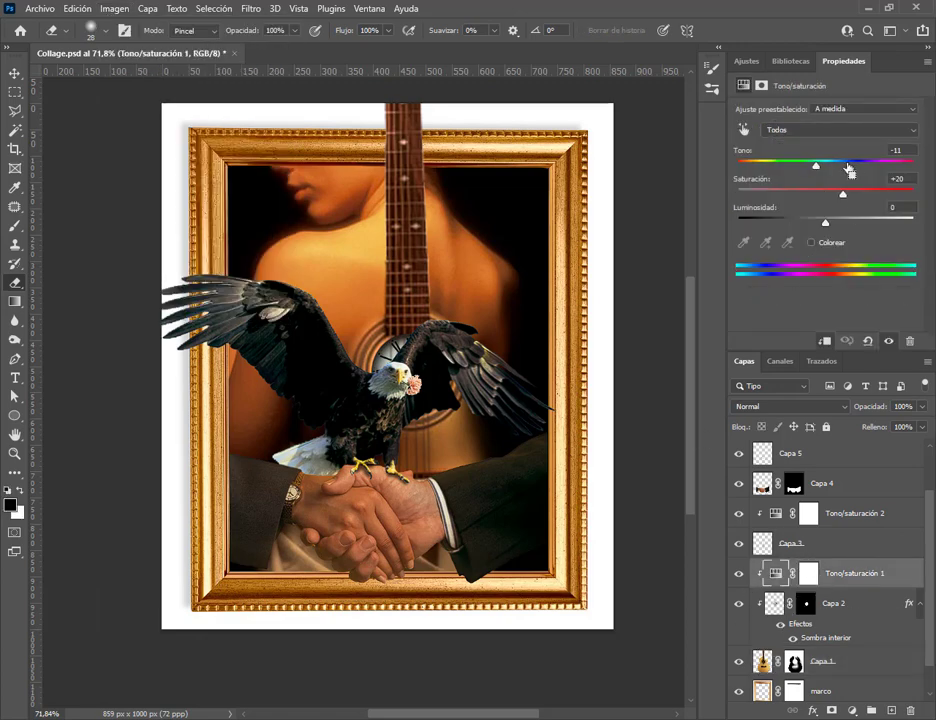
left_click_drag(825, 225, 797, 232)
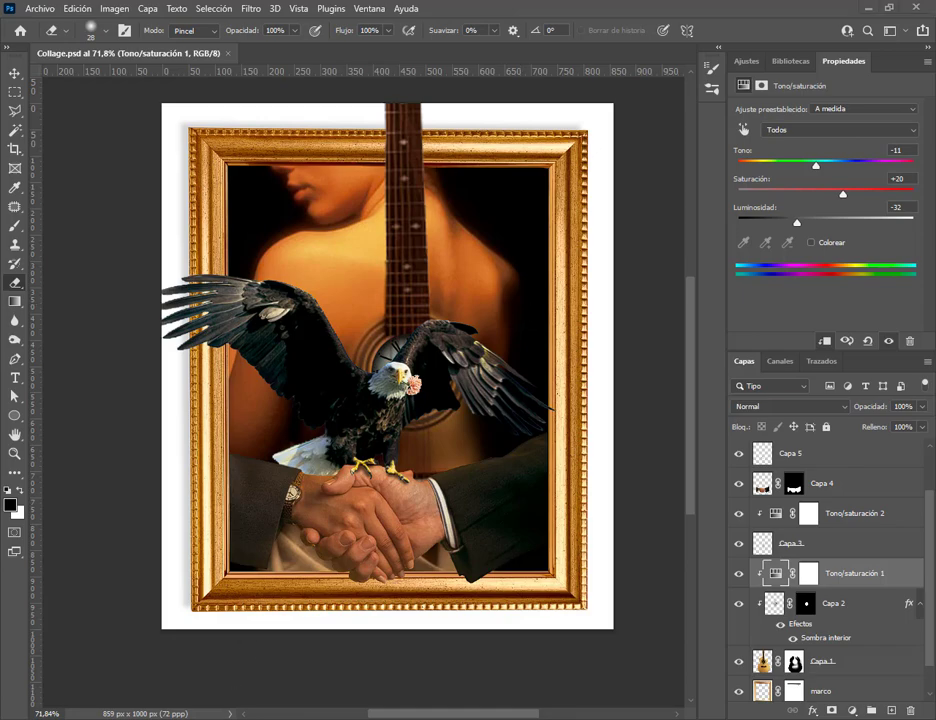
Switch to Google Meet to check the call messages and return to the Photoshop collage
left_click(84, 660)
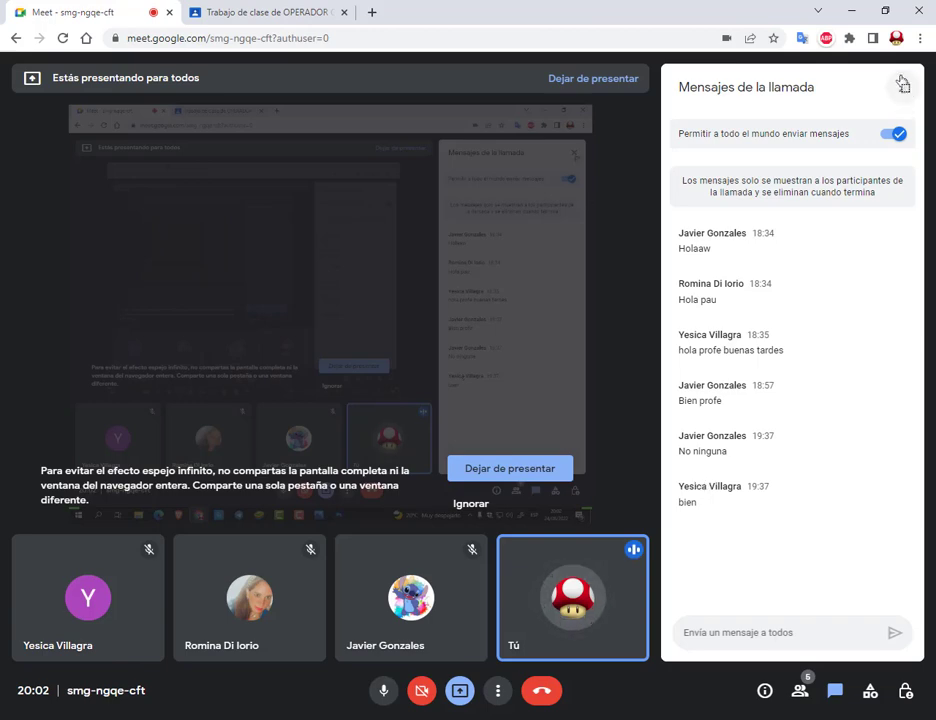
left_click(853, 12)
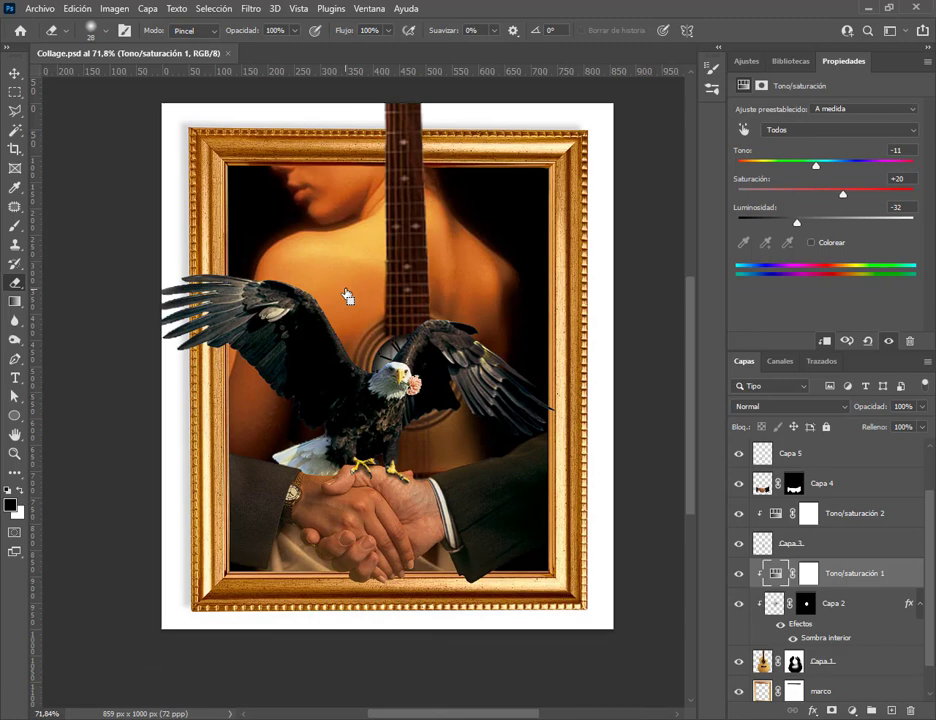
Place a white 72 pt Arial Black horizontal text layer with the placeholder Lorem Ipsum directly above Capa 5
left_click(14, 75)
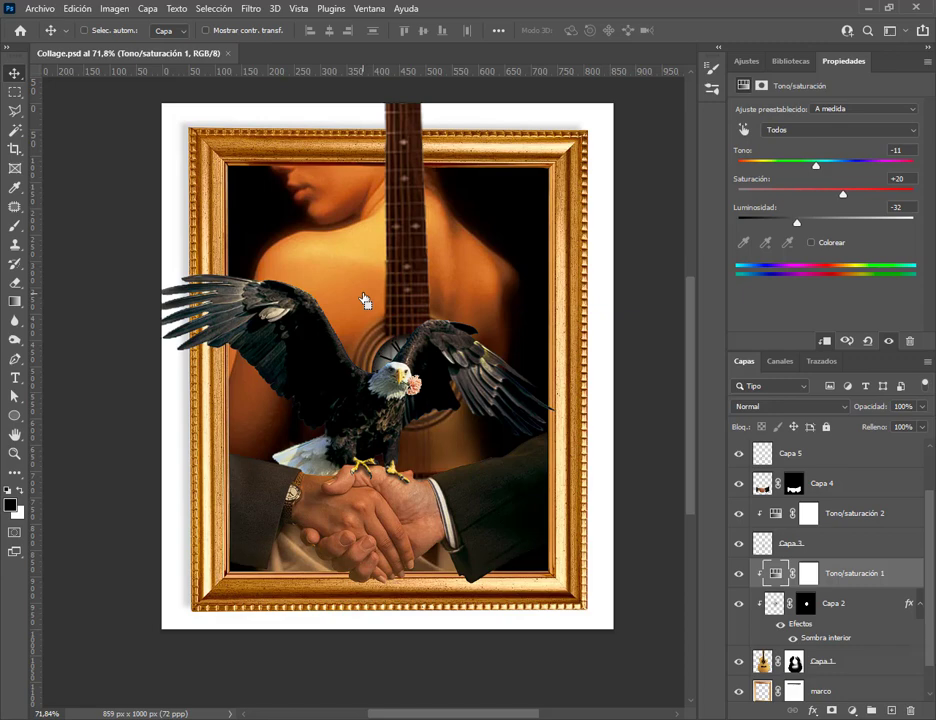
key("ctrl")
left_click(800, 455)
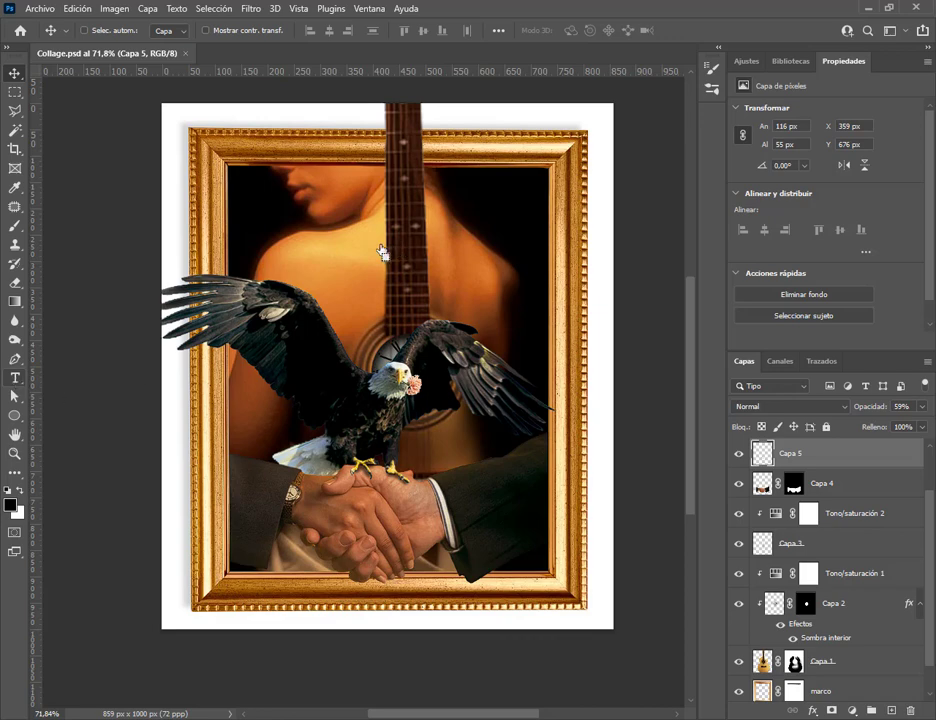
key("t")
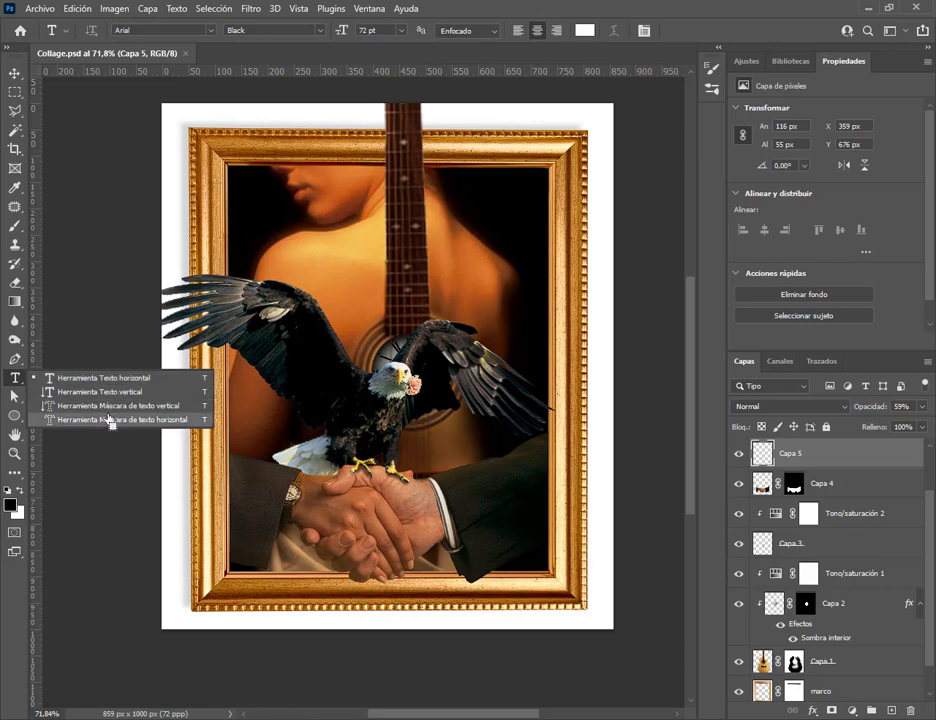
key("Escape")
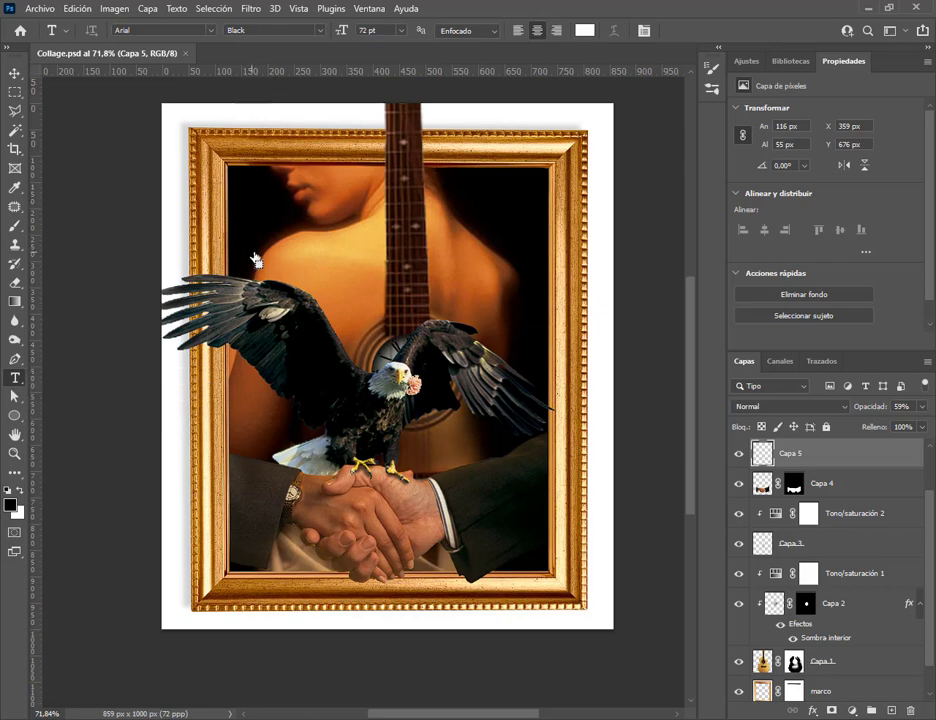
left_click(257, 381)
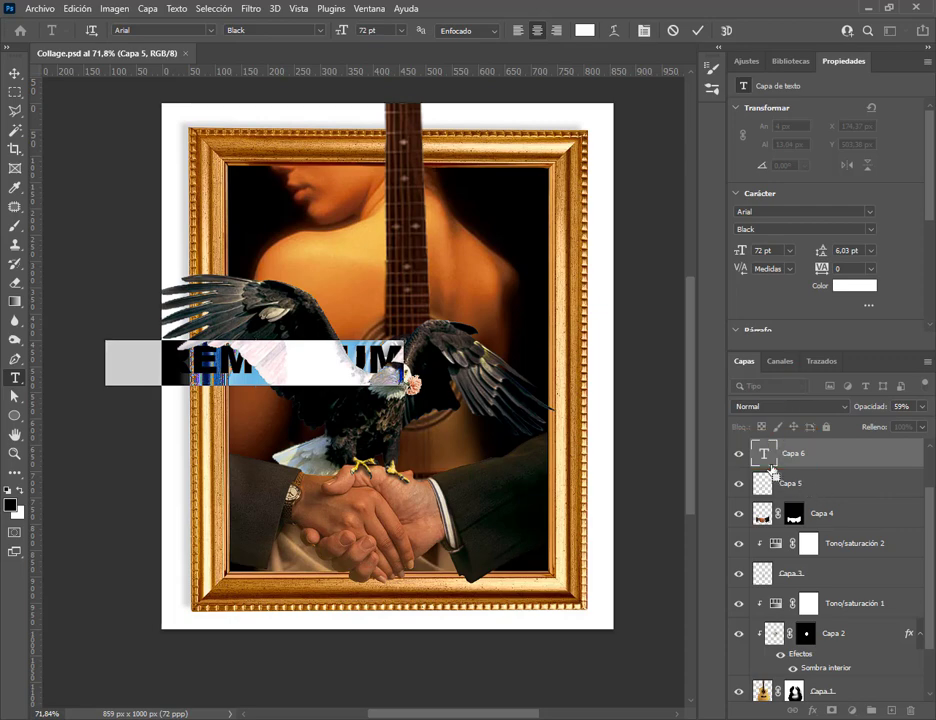
Commit the Lorem Ipsum text and move it to the middle of the frame, across the eagle's wings
left_click(15, 73)
left_click_drag(265, 393, 370, 351)
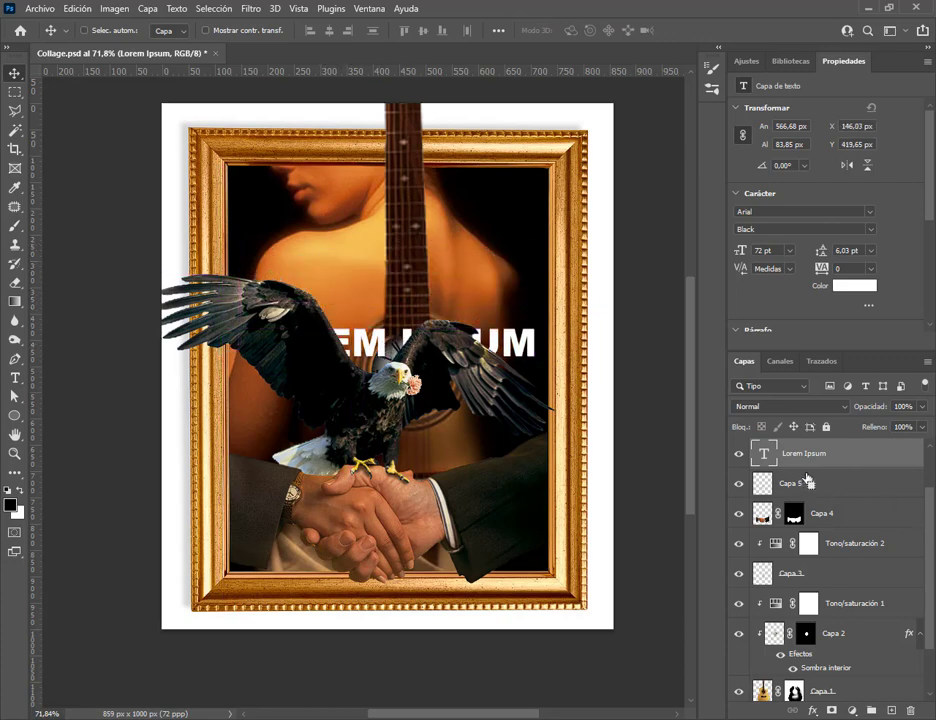
scroll(905, 528, "up", 2)
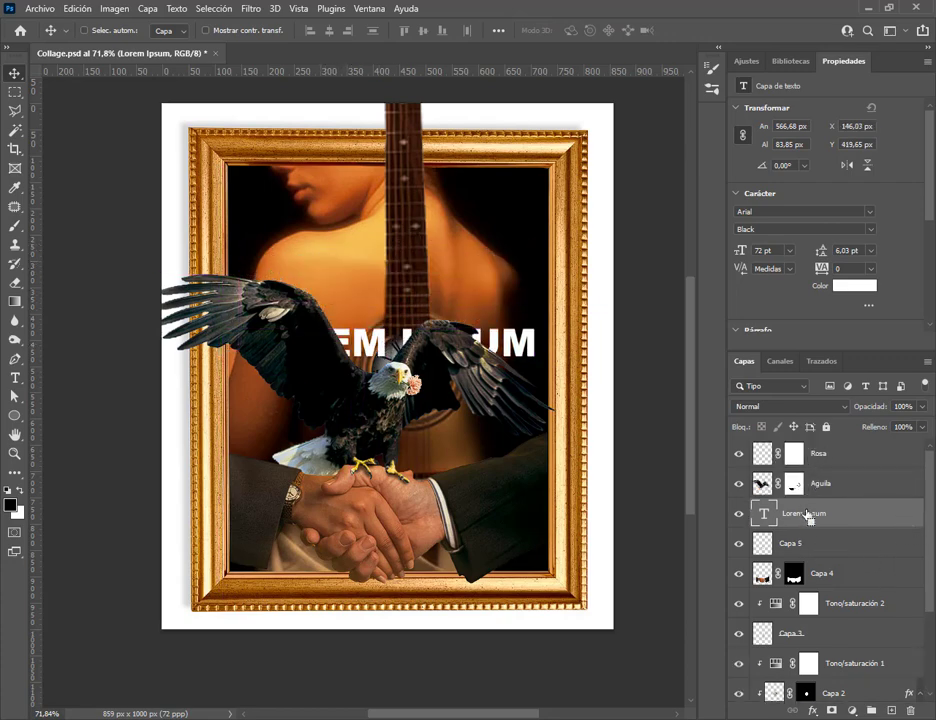
Move the Lorem Ipsum layer above Rosa in the layer stack and shift the text slightly down over the eagle's head
left_click_drag(807, 515, 806, 450)
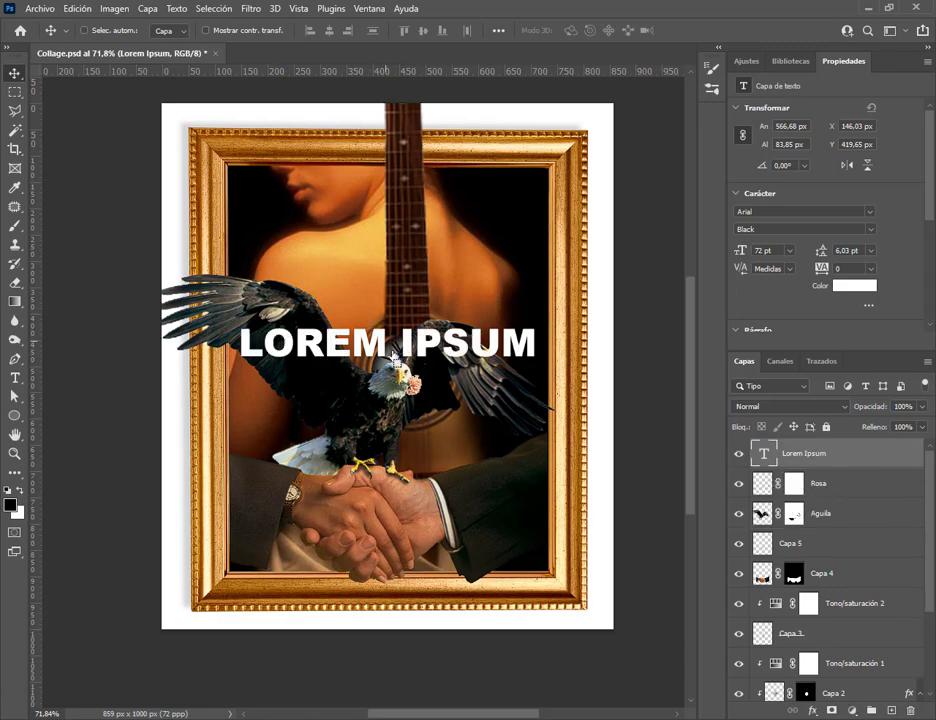
mouse_move(394, 357)
left_mouse_down()
mouse_move(388, 328)
mouse_move(388, 377)
mouse_move(386, 367)
left_mouse_up()
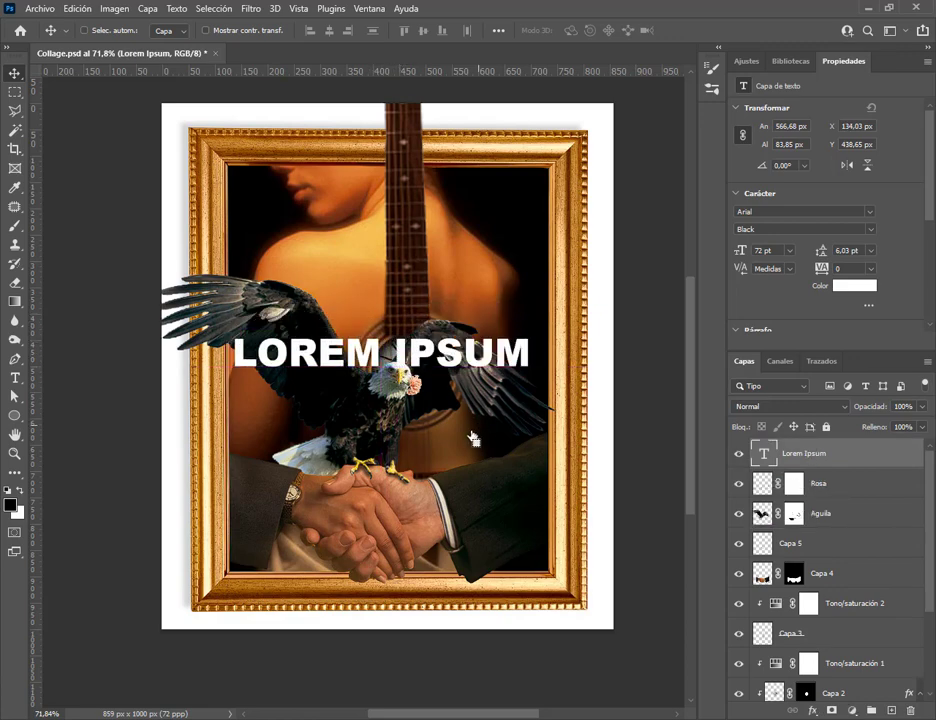
scroll(385, 372, "up", 2)
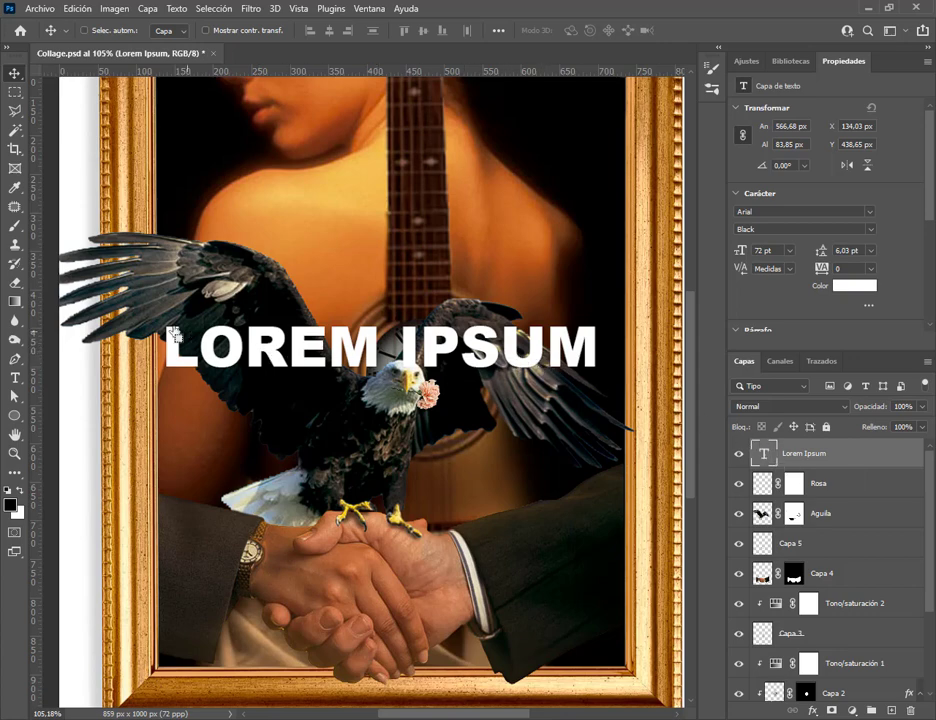
key("ctrl")
Replace the Lorem Ipsum placeholder with a first name in capitals and commit the text
double_click(765, 459)
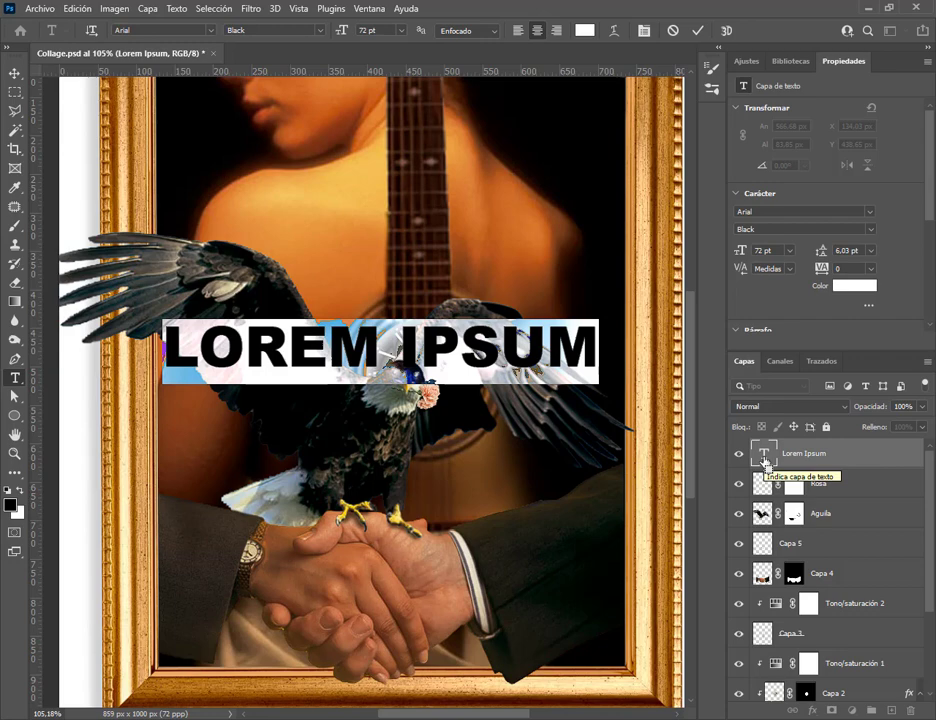
key("BackSpace")
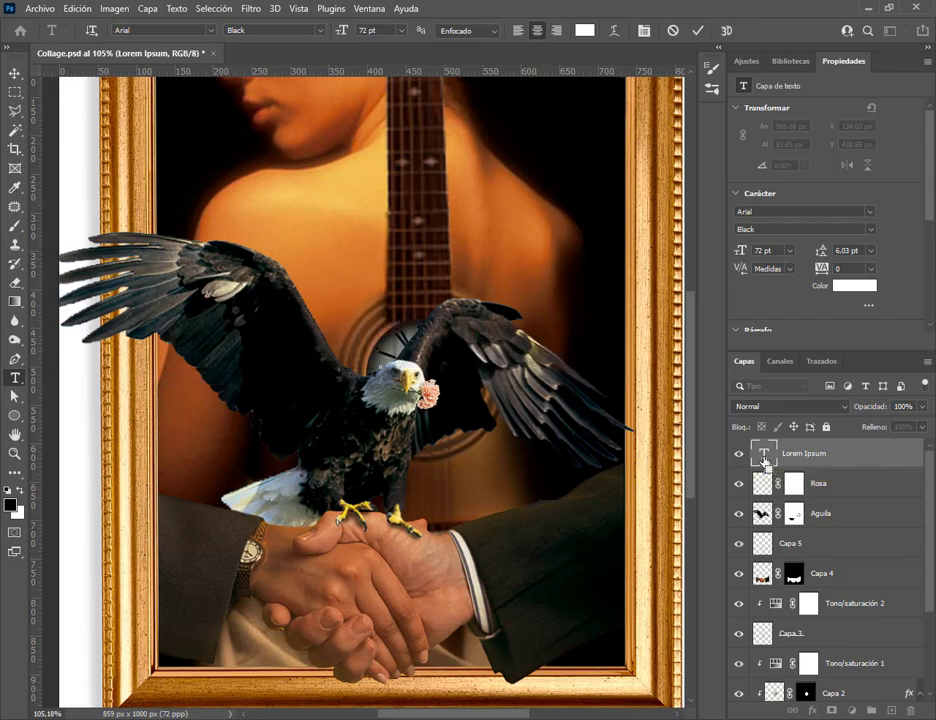
type("PAULA")
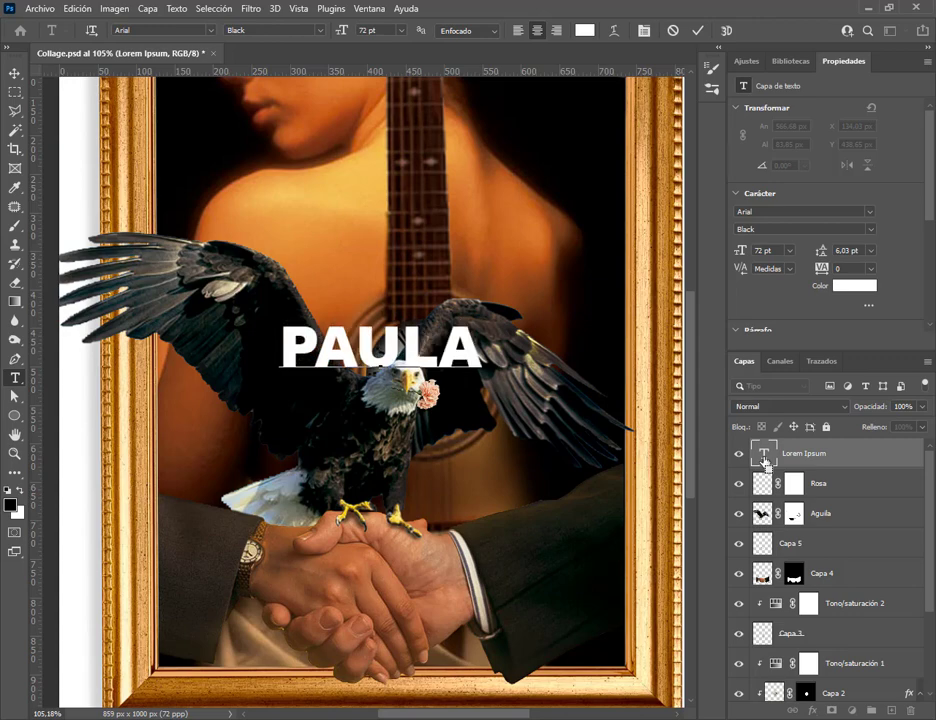
left_click(14, 73)
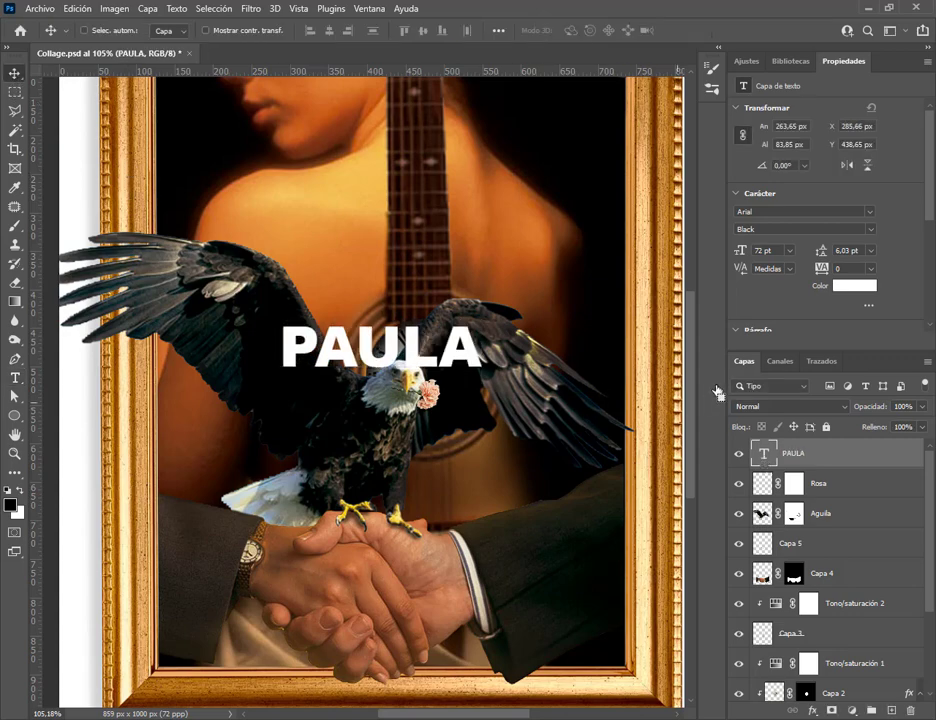
Select the name text for editing and try the Arial font styles Narrow and Narrow Italic on it
double_click(767, 455)
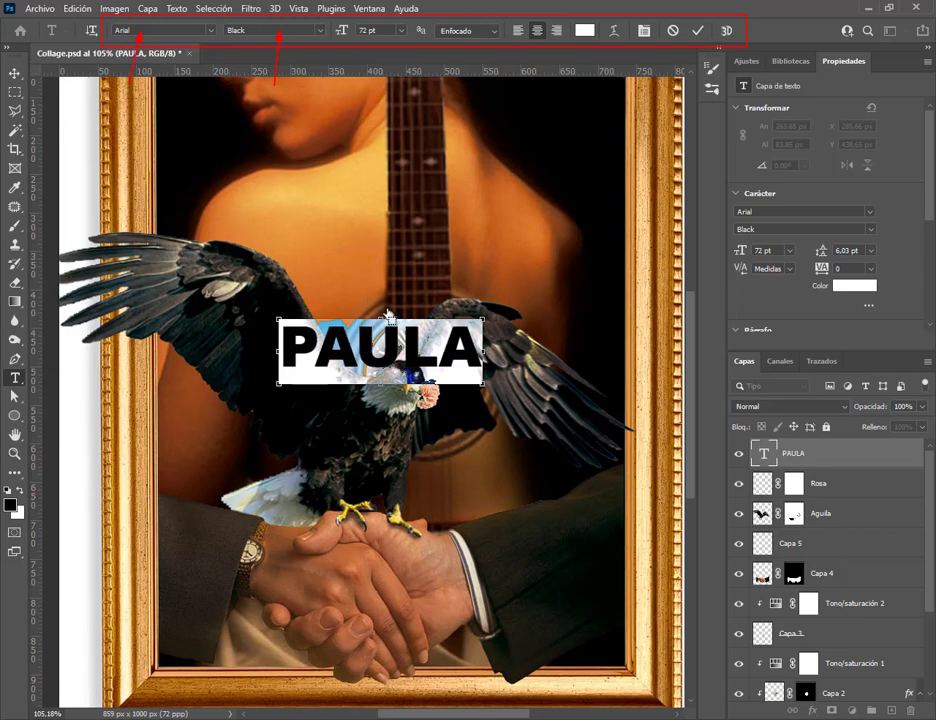
left_click(211, 31)
left_click(210, 31)
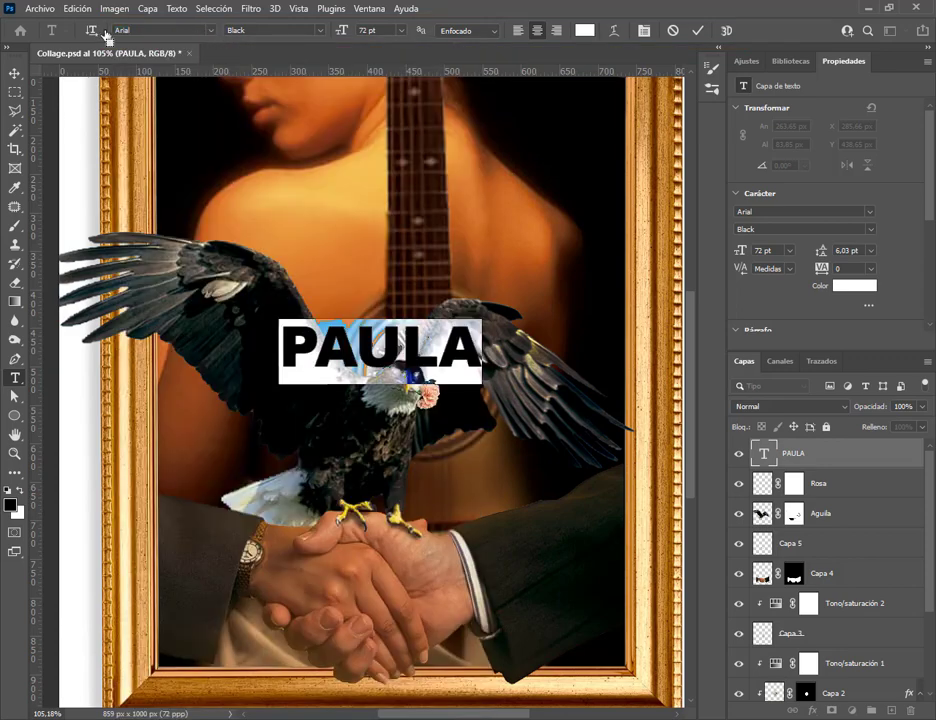
left_click(323, 31)
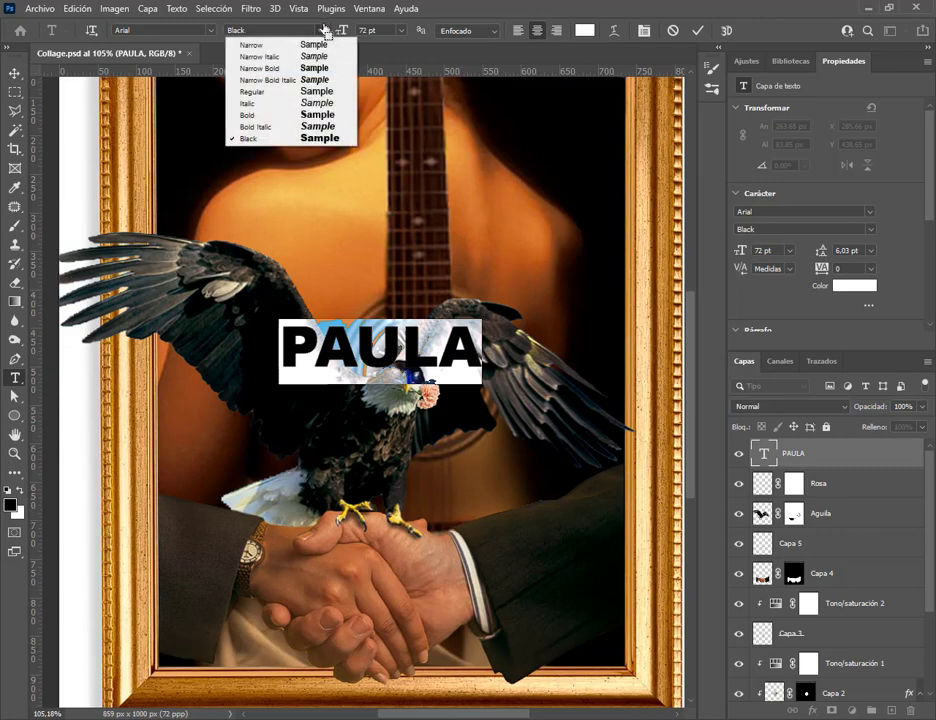
left_click(292, 45)
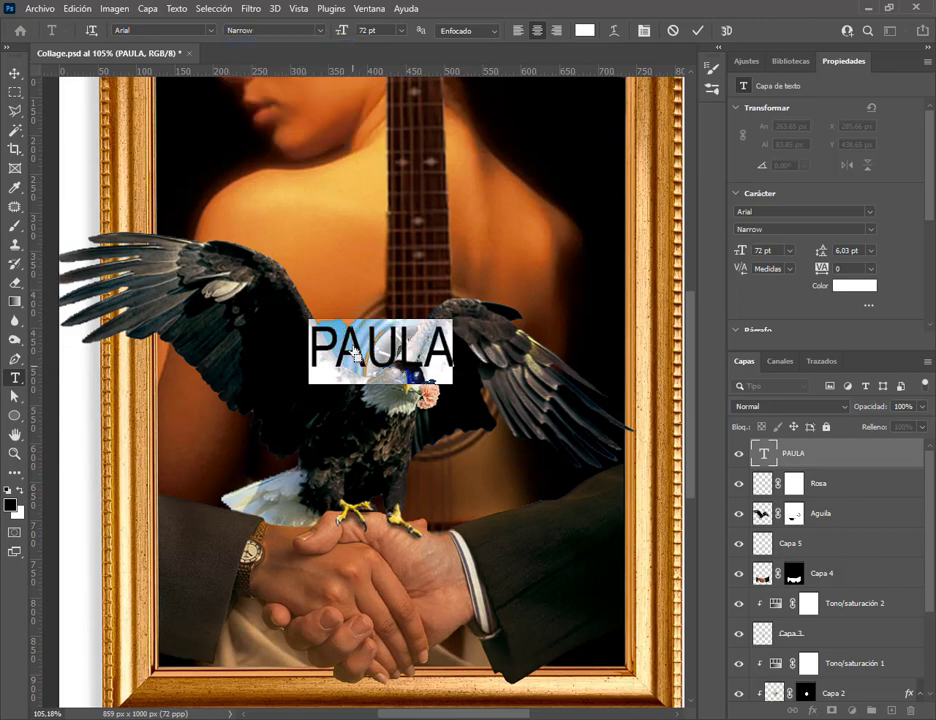
left_click(320, 32)
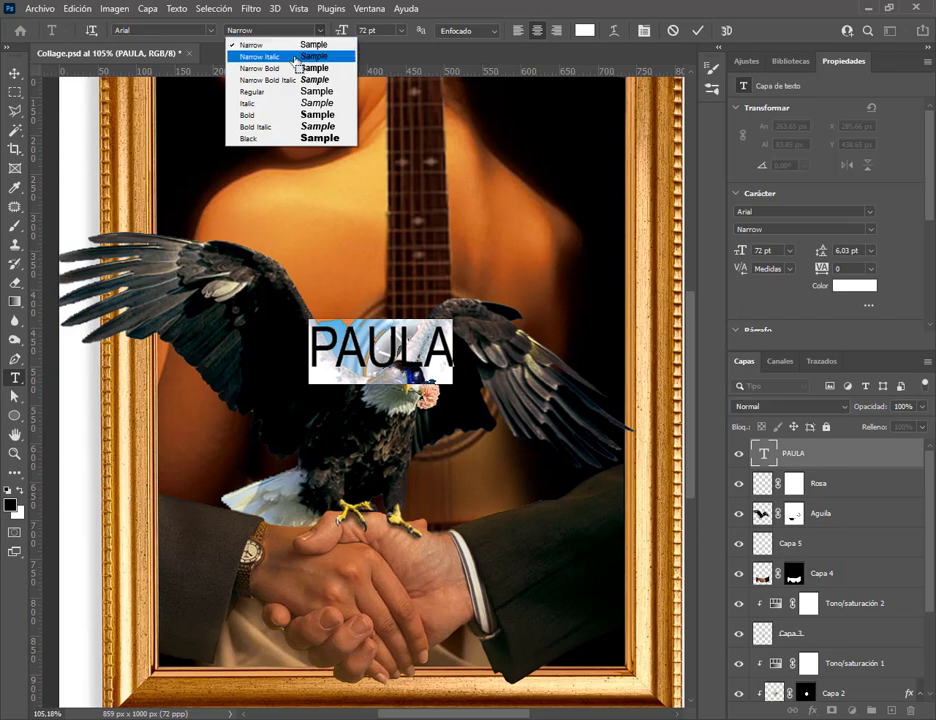
left_click(294, 57)
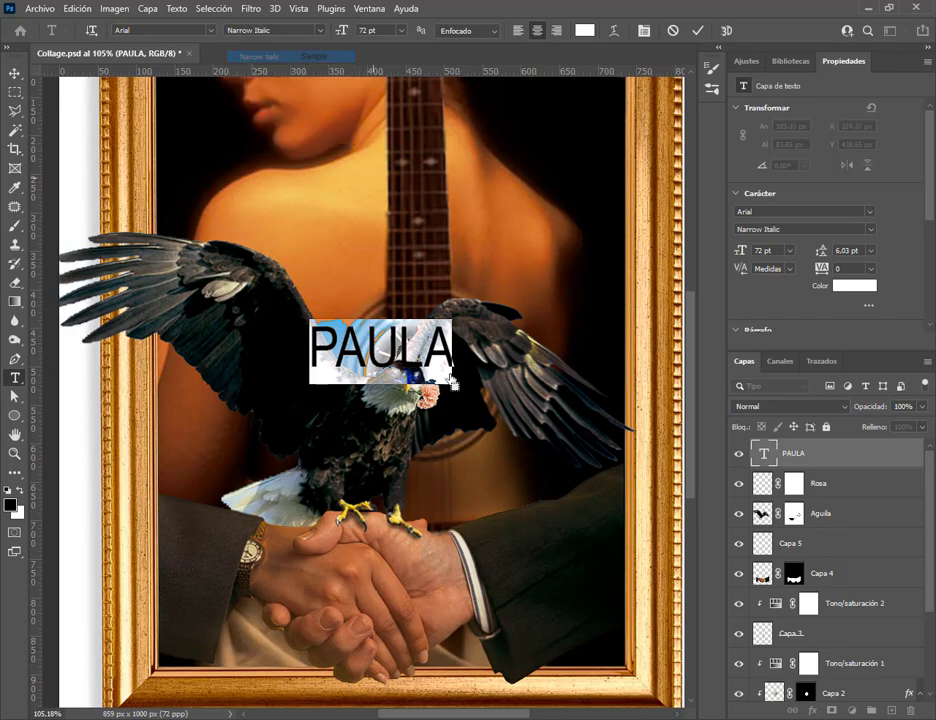
Try the Arial styles Narrow Bold and Bold on the name text, finishing with Black
left_click(322, 36)
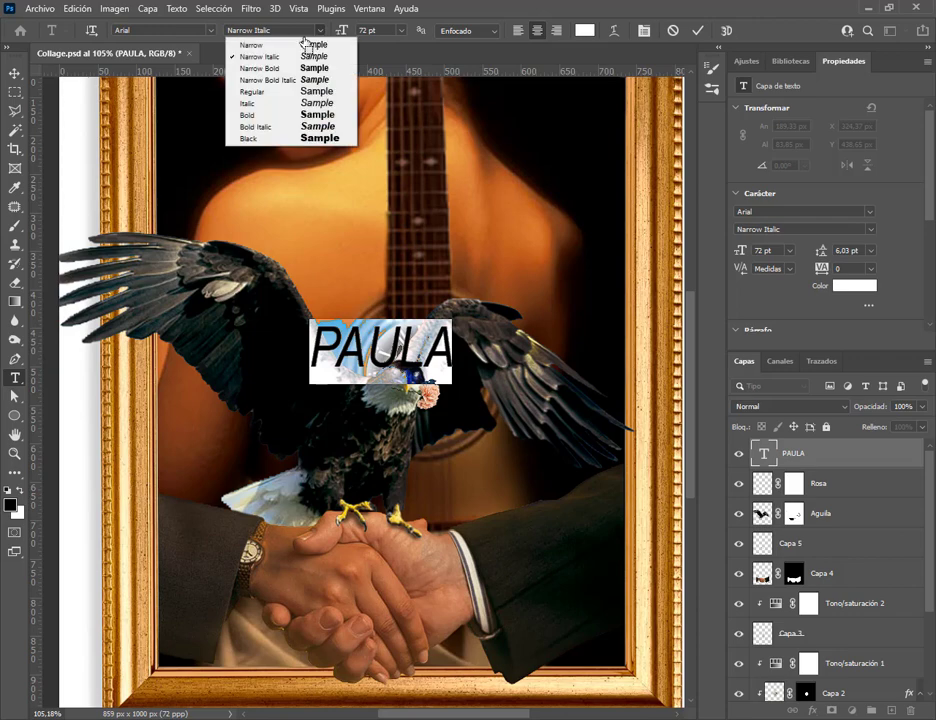
left_click(220, 65)
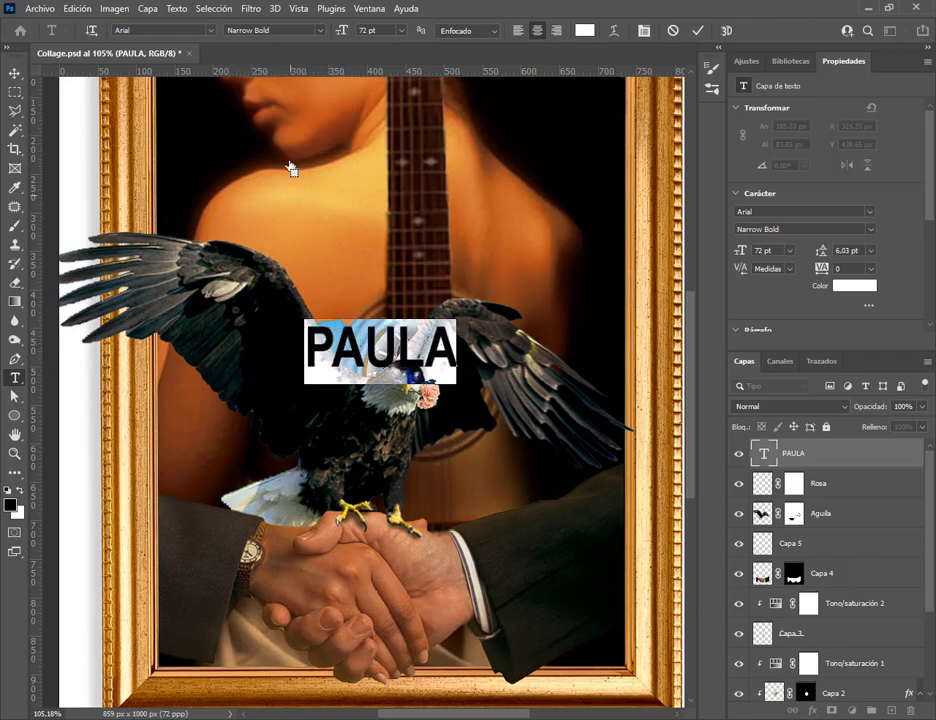
left_click(318, 31)
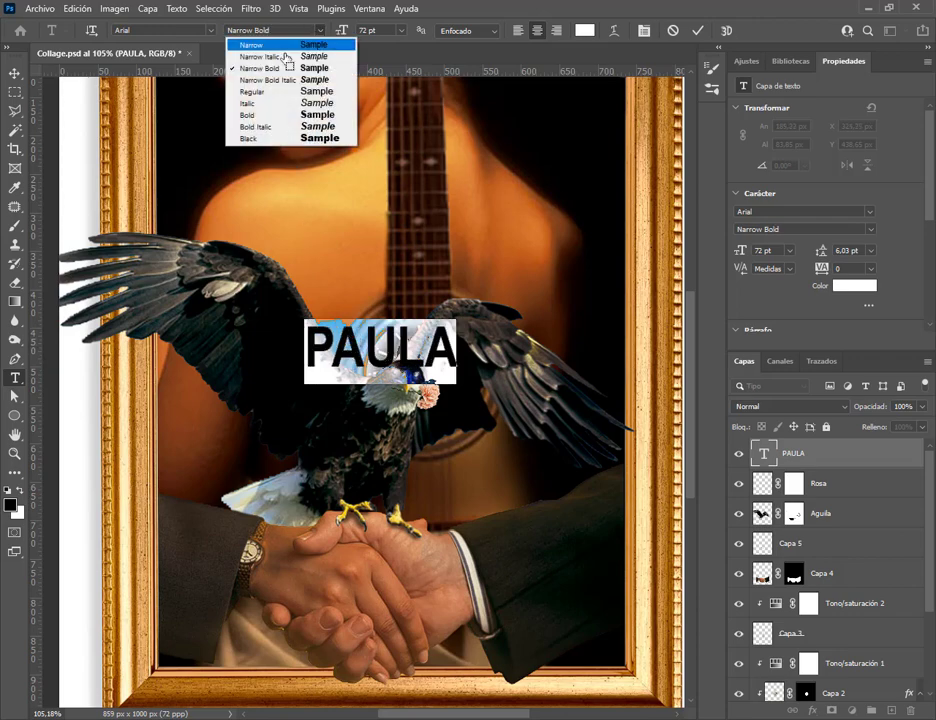
left_click(290, 116)
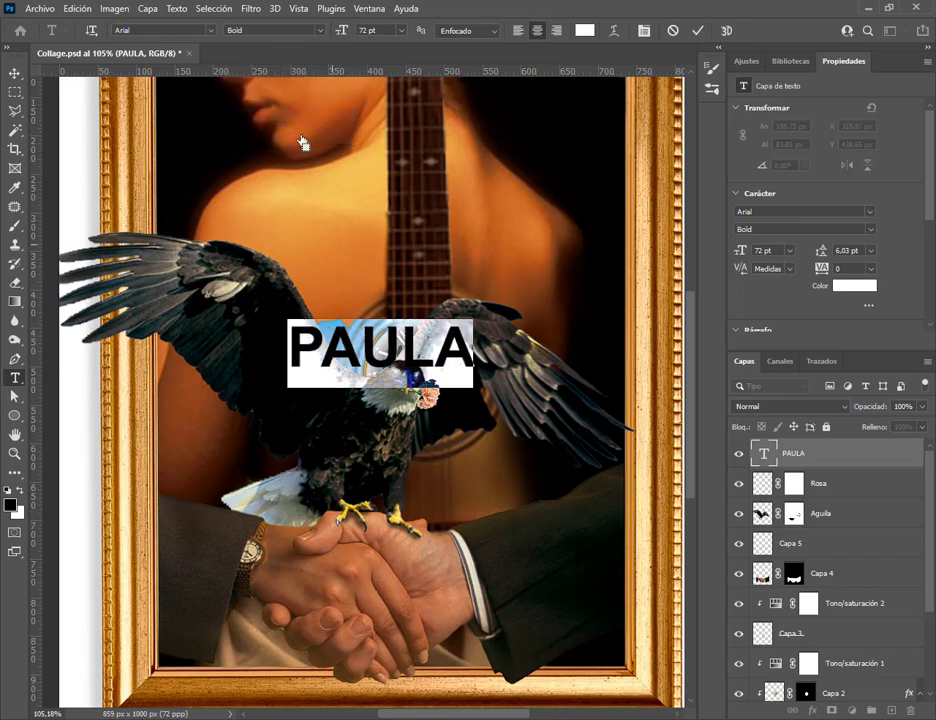
left_click(318, 33)
left_click(255, 138)
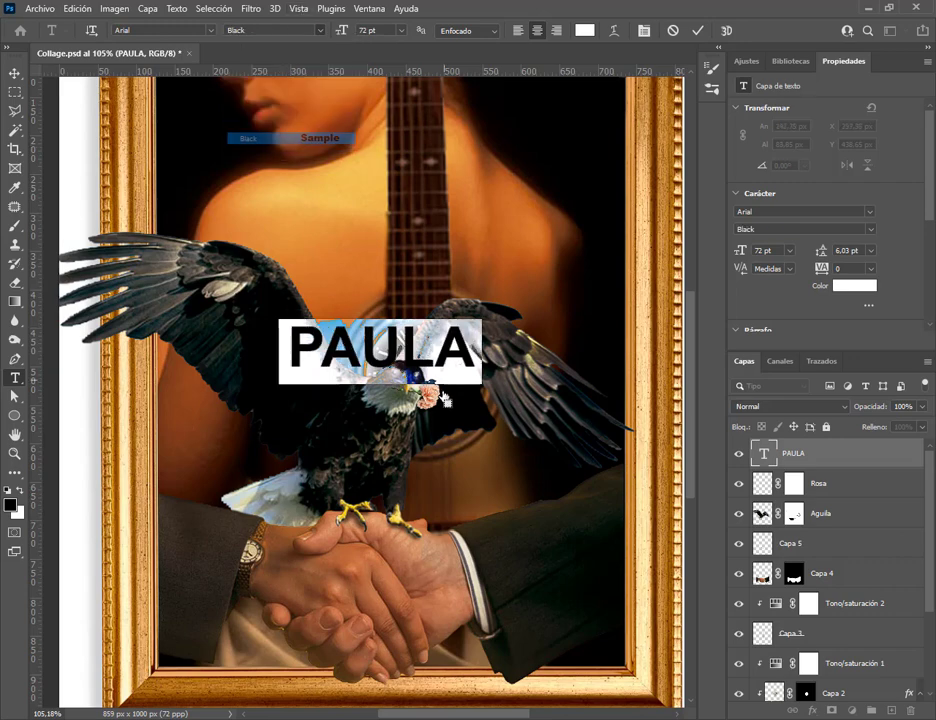
Change the name text's font family to Arial Rounded MT Bold
left_click(210, 31)
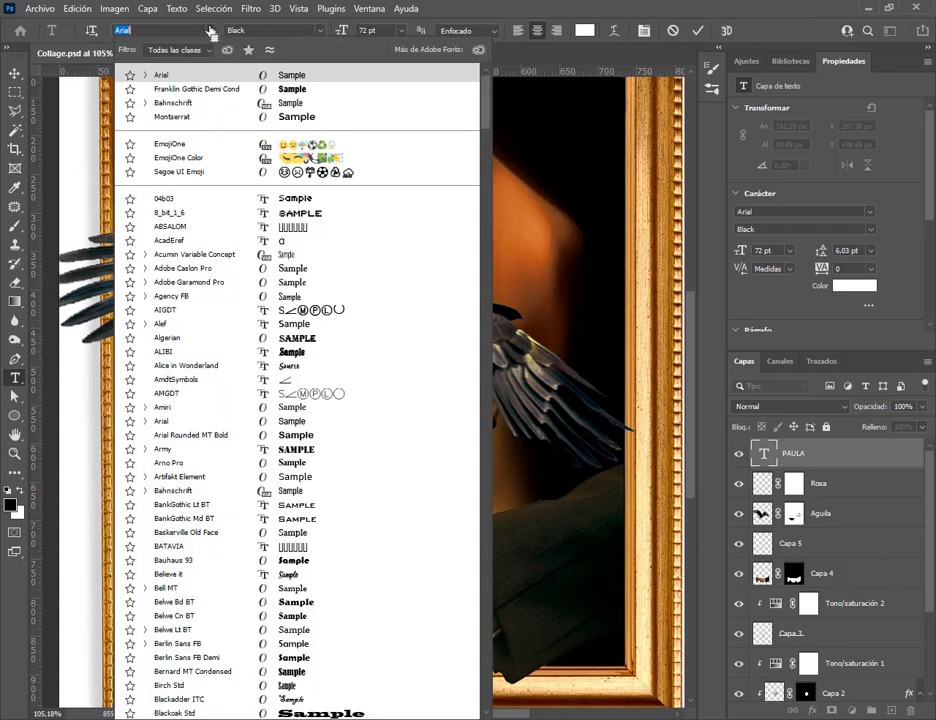
scroll(268, 236, "down", 3)
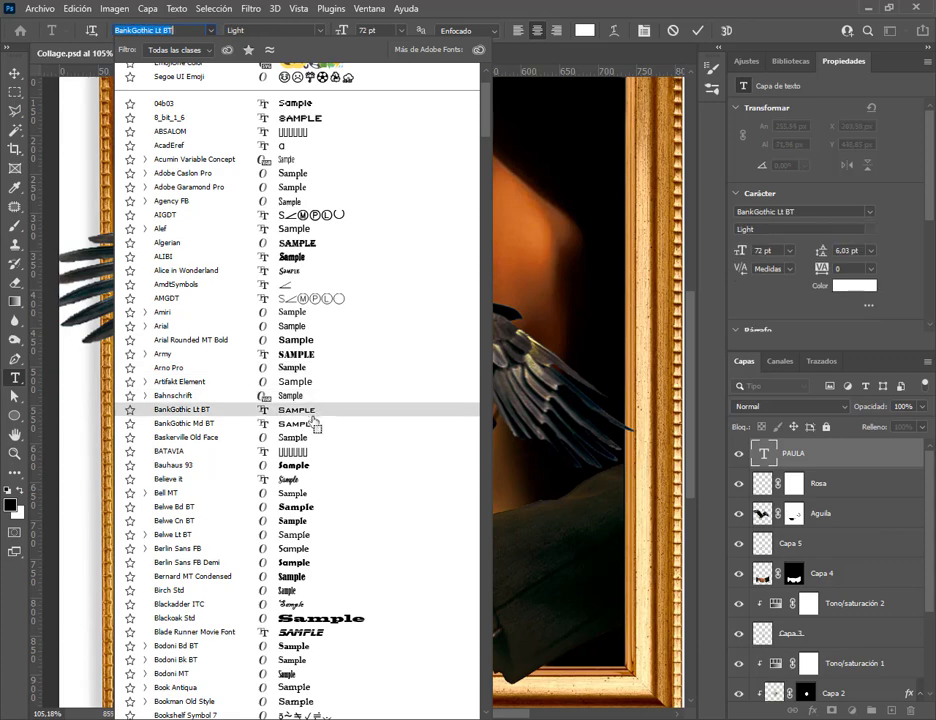
left_click(305, 341)
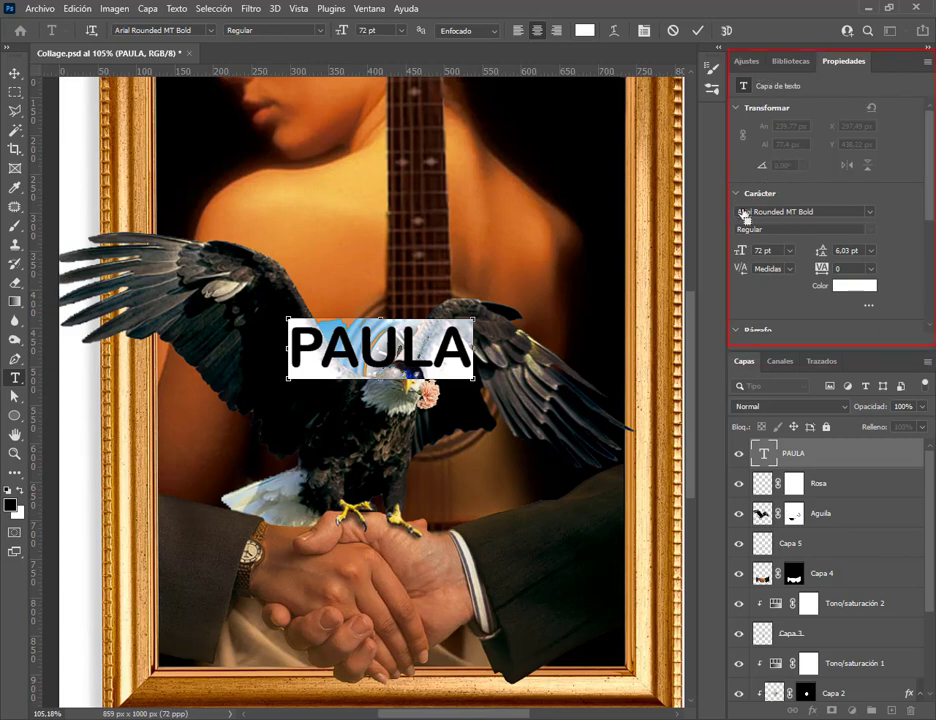
Open the font family choices in the text layer's character properties to preview other typefaces on the name
left_click(871, 213)
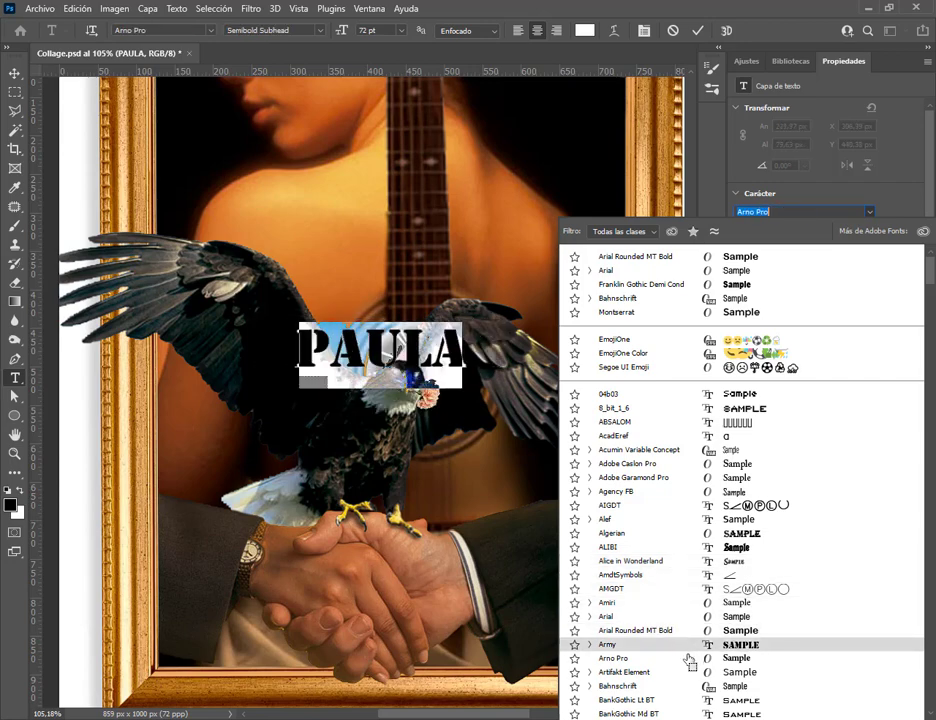
Browse the font list and set the selected name text's font to Berlin Sans FB Demi
scroll(689, 668, "down", 1)
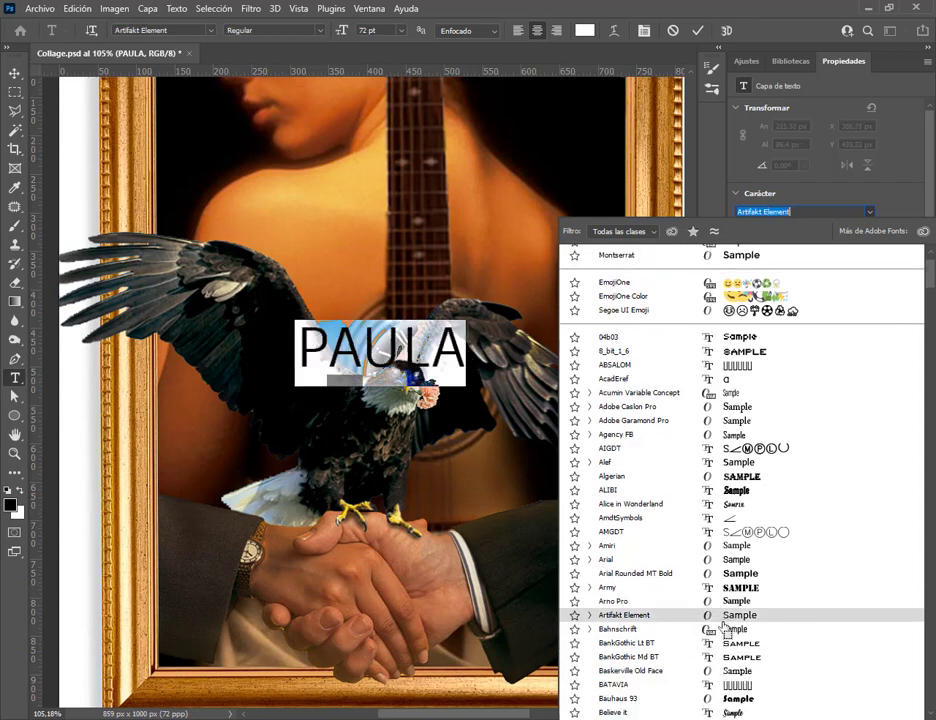
scroll(700, 590, "down", 2)
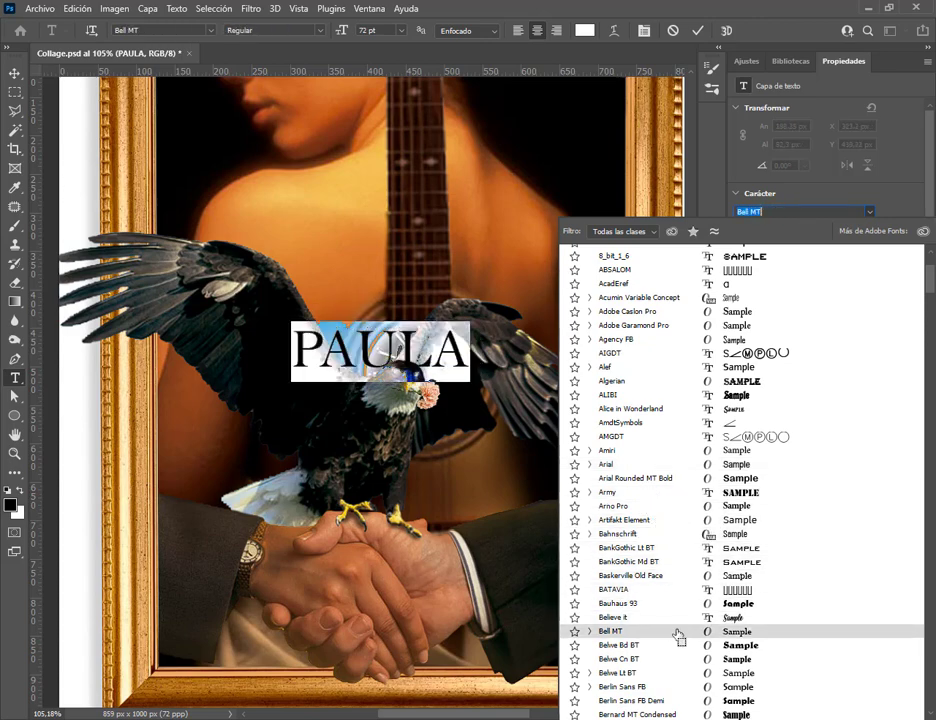
scroll(680, 664, "down", 1)
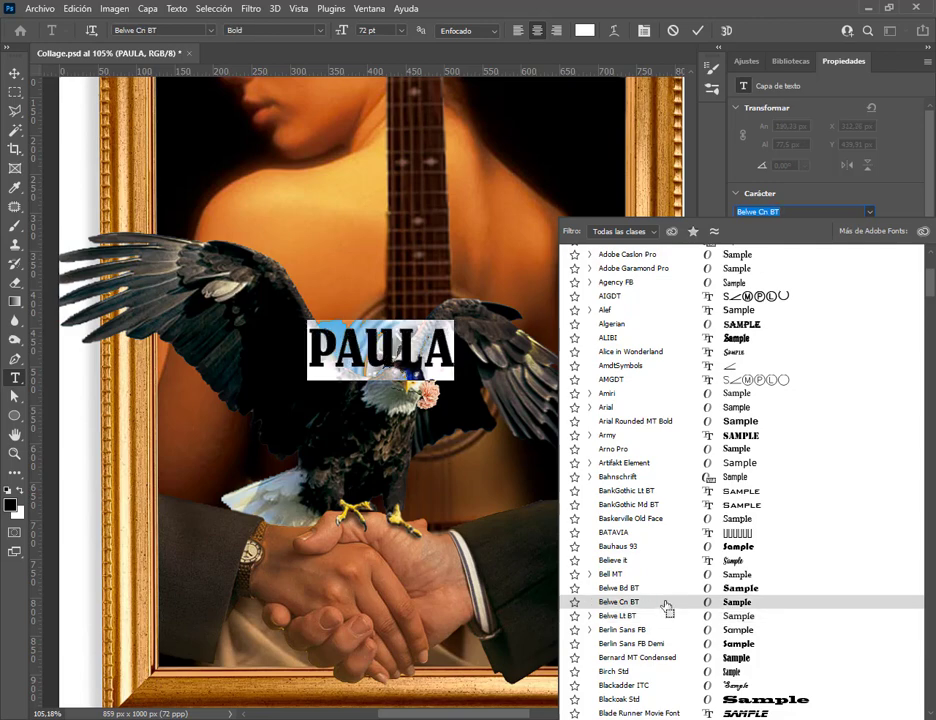
scroll(667, 605, "down", 3)
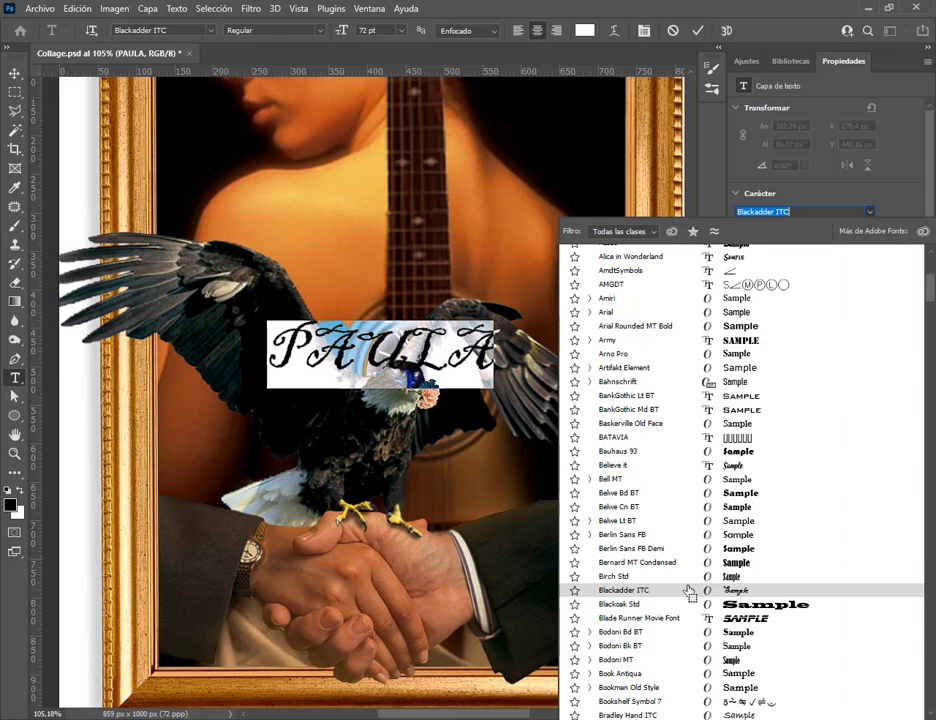
scroll(689, 592, "down", 2)
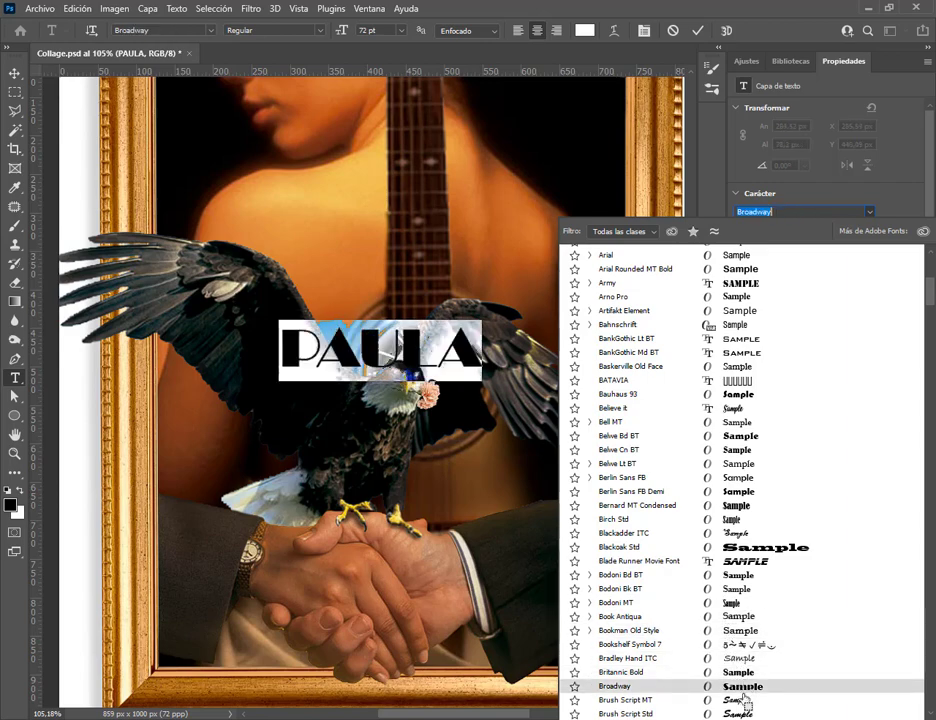
scroll(745, 713, "down", 2)
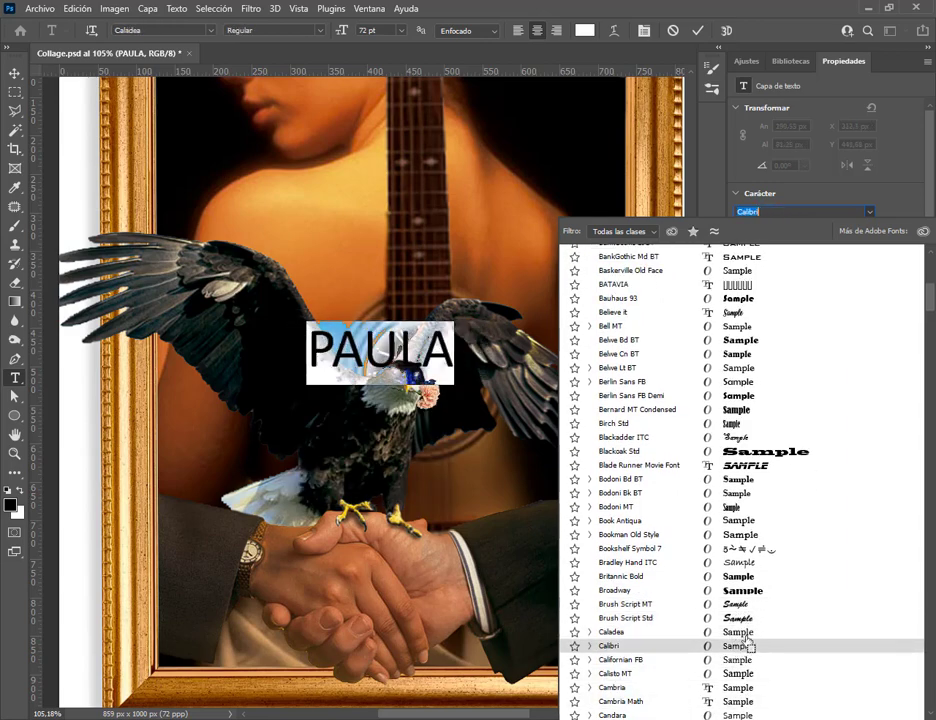
left_click(748, 396)
scroll(908, 256, "down", 4)
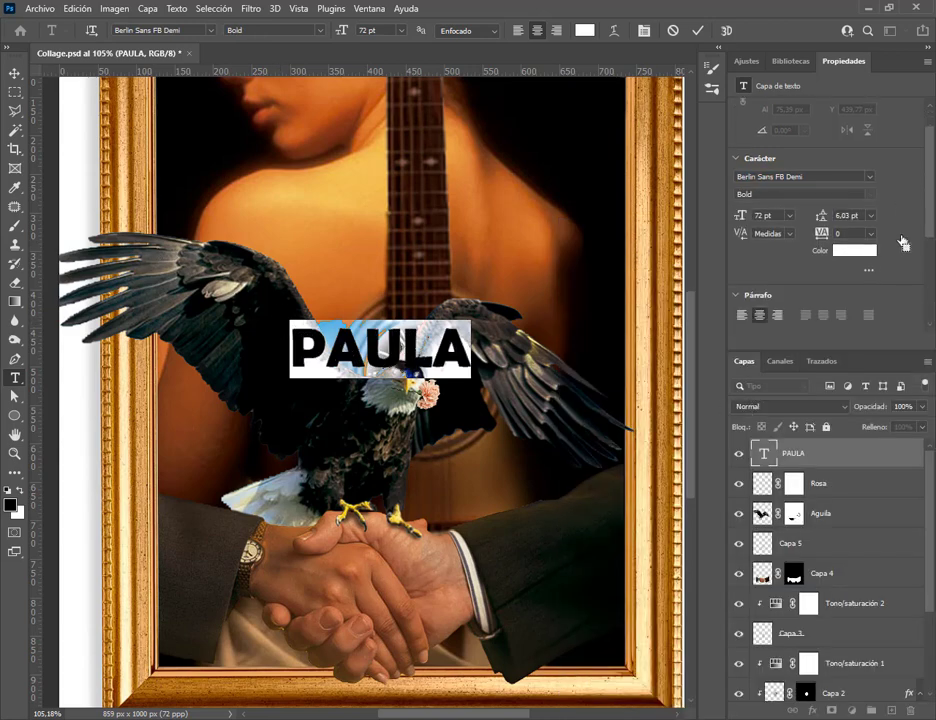
Retype the name with only its first letter capitalised and move the text up above the eagle's head
scroll(908, 245, "down", 1)
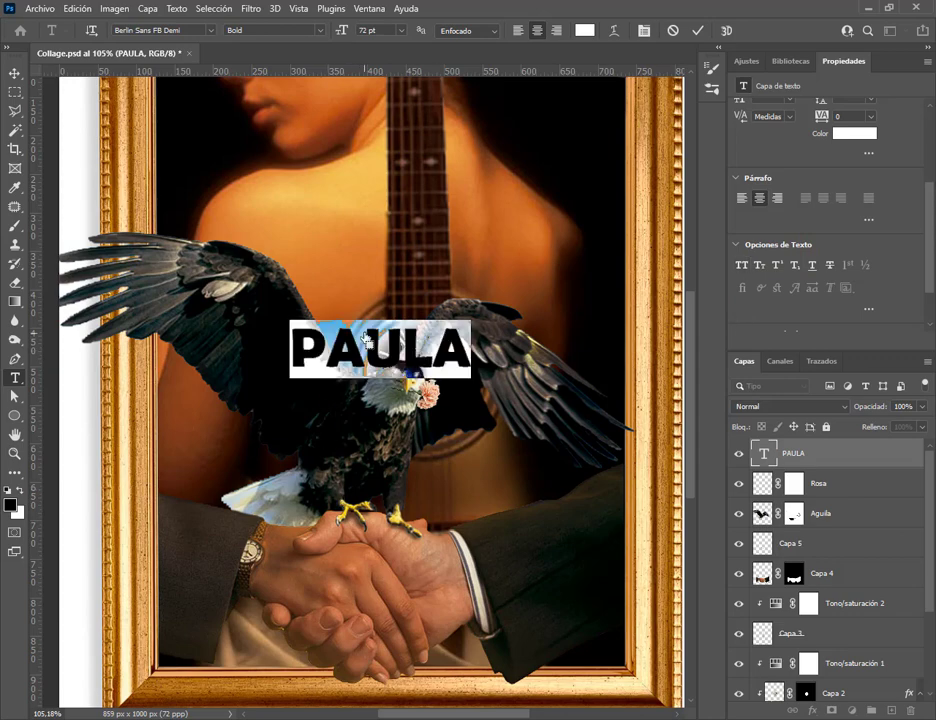
type("P")
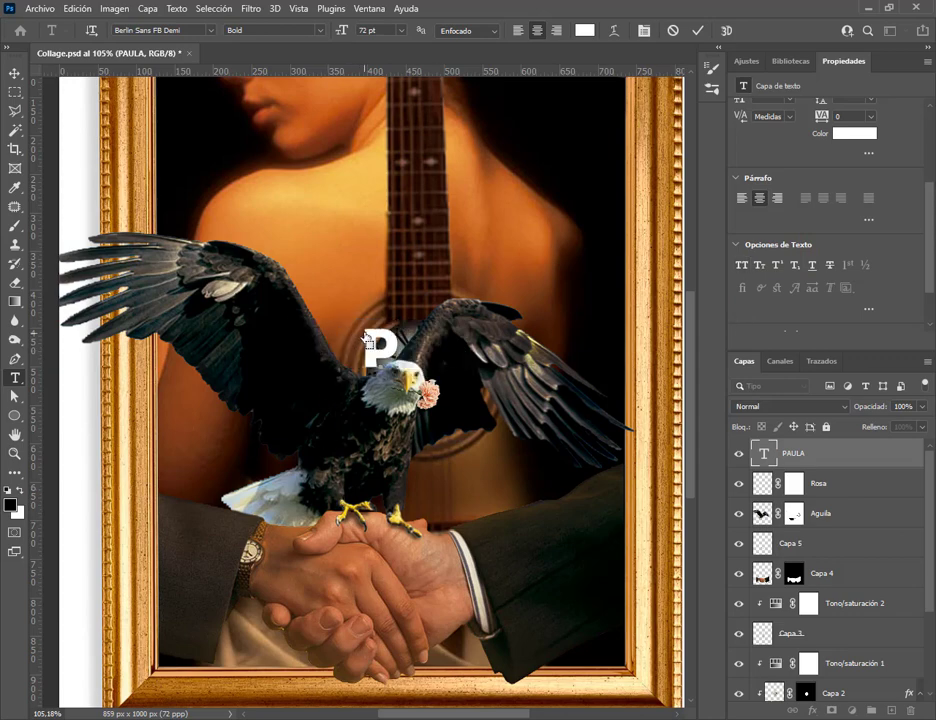
type("aula")
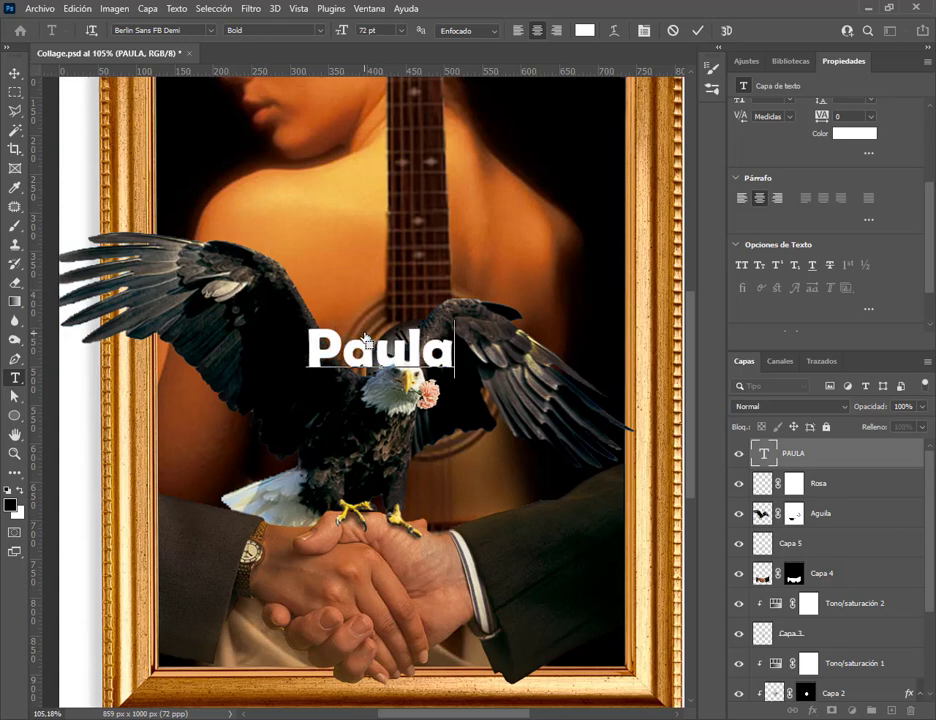
left_click(14, 73)
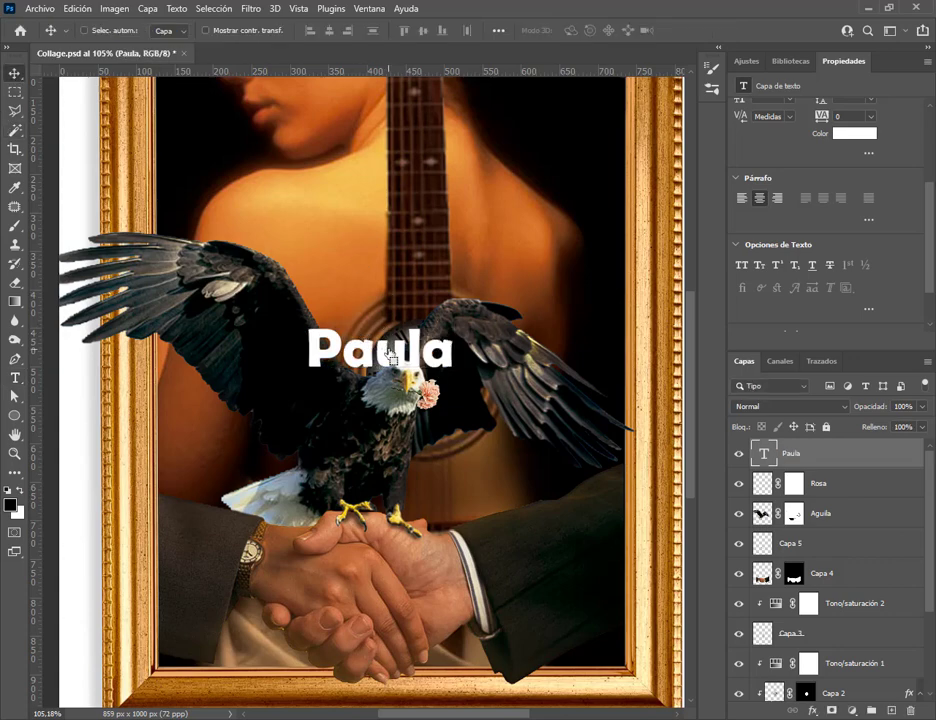
left_click_drag(390, 355, 388, 316)
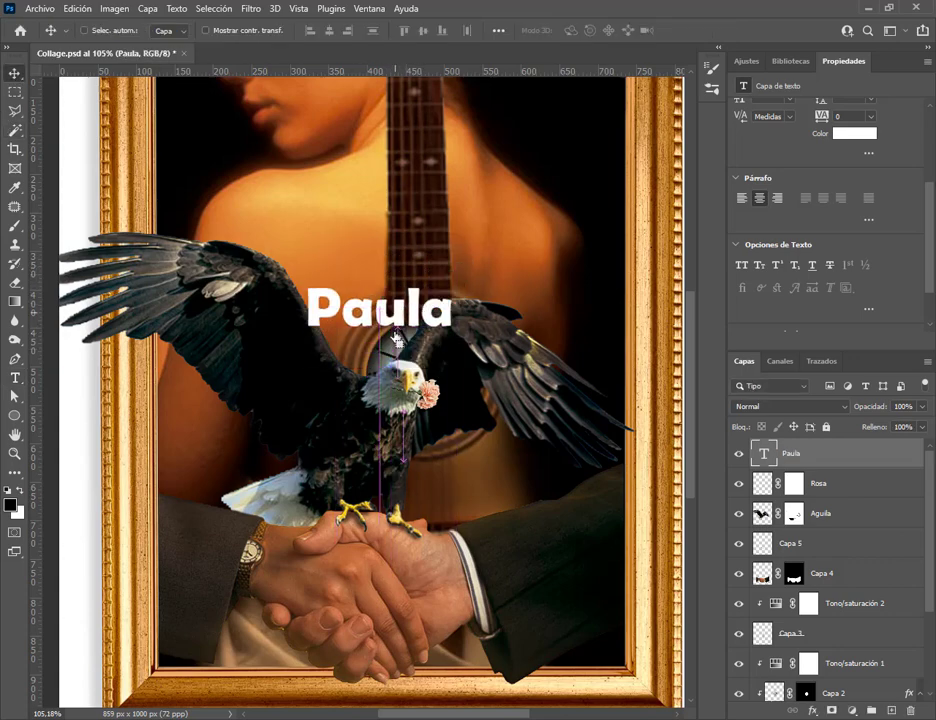
Try the name text at a 36 pt font size, and return it to 72 pt
double_click(767, 453)
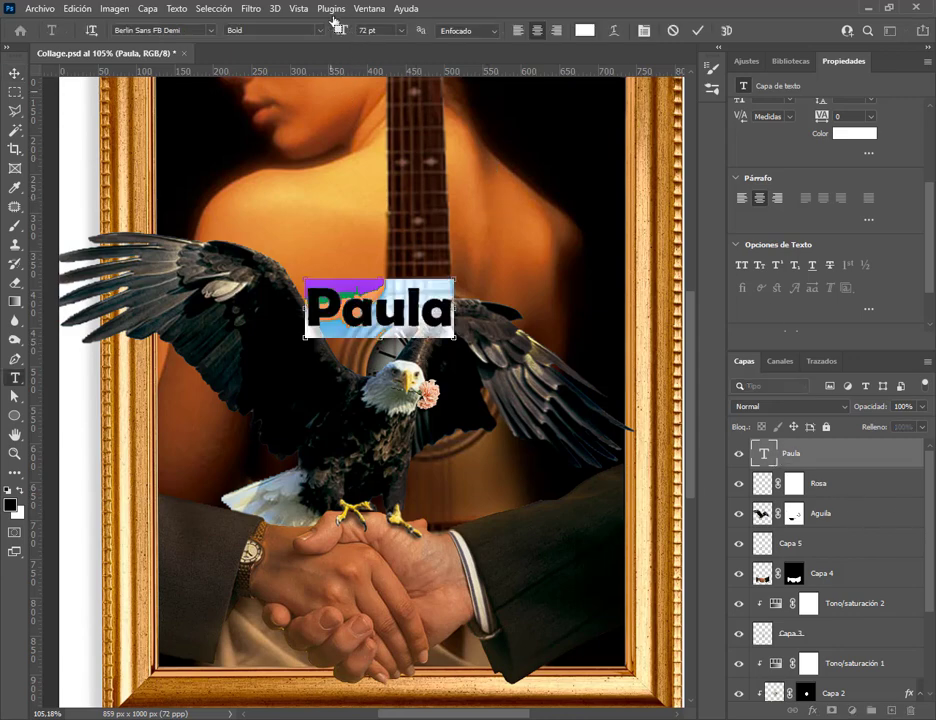
left_click(403, 30)
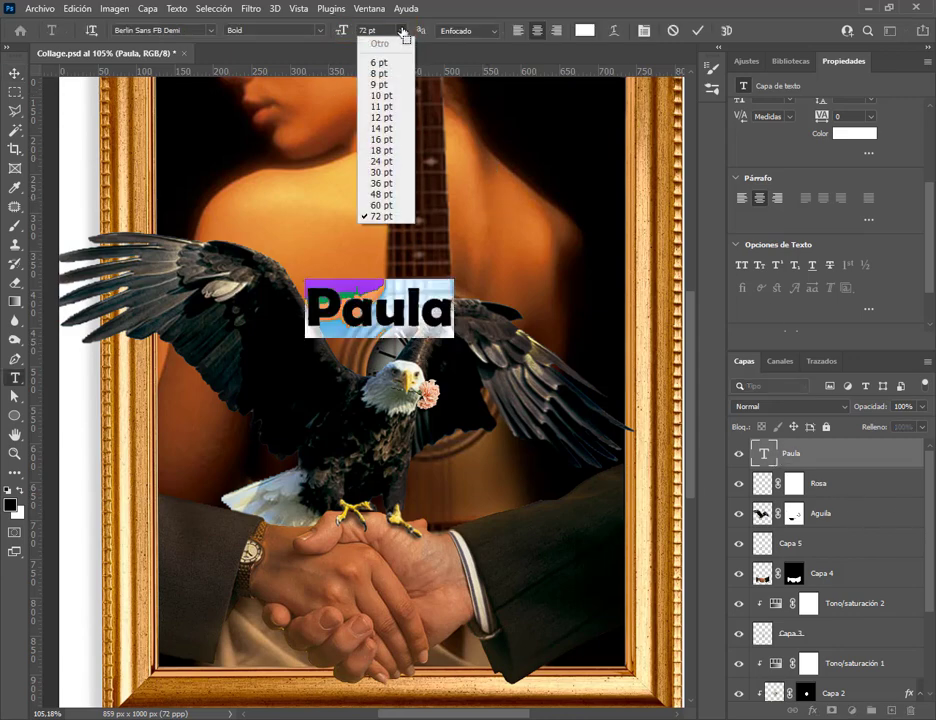
left_click(387, 185)
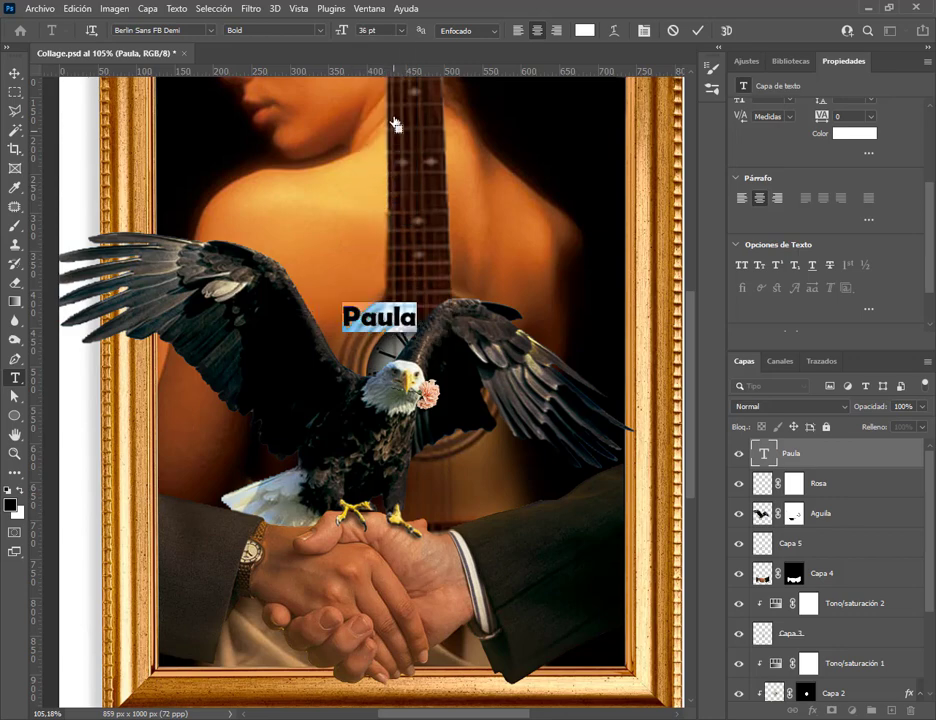
left_click(403, 30)
left_click(381, 216)
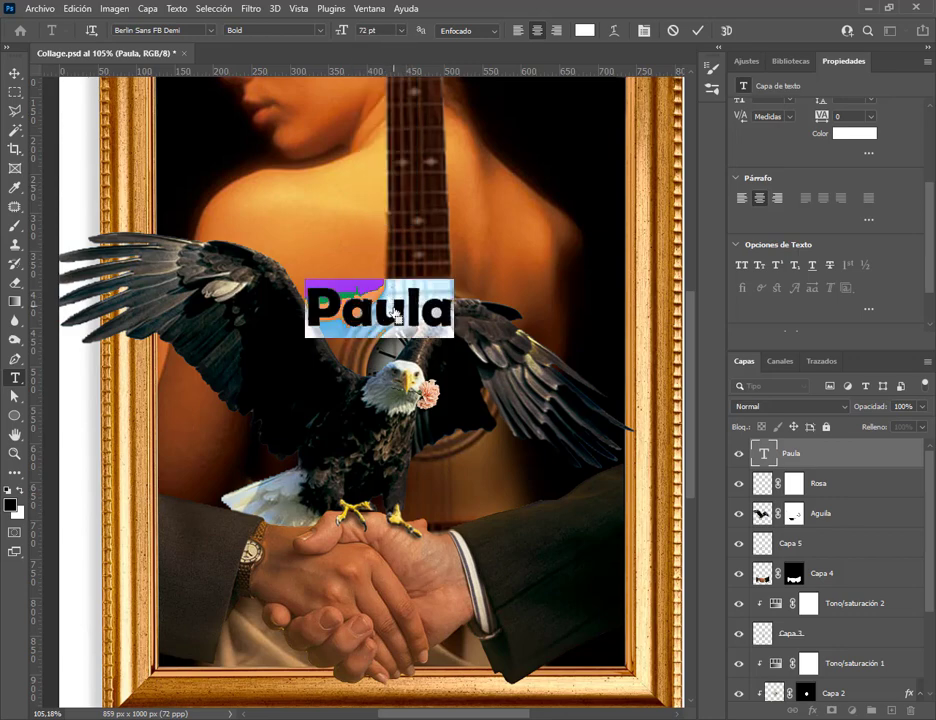
left_click(15, 73)
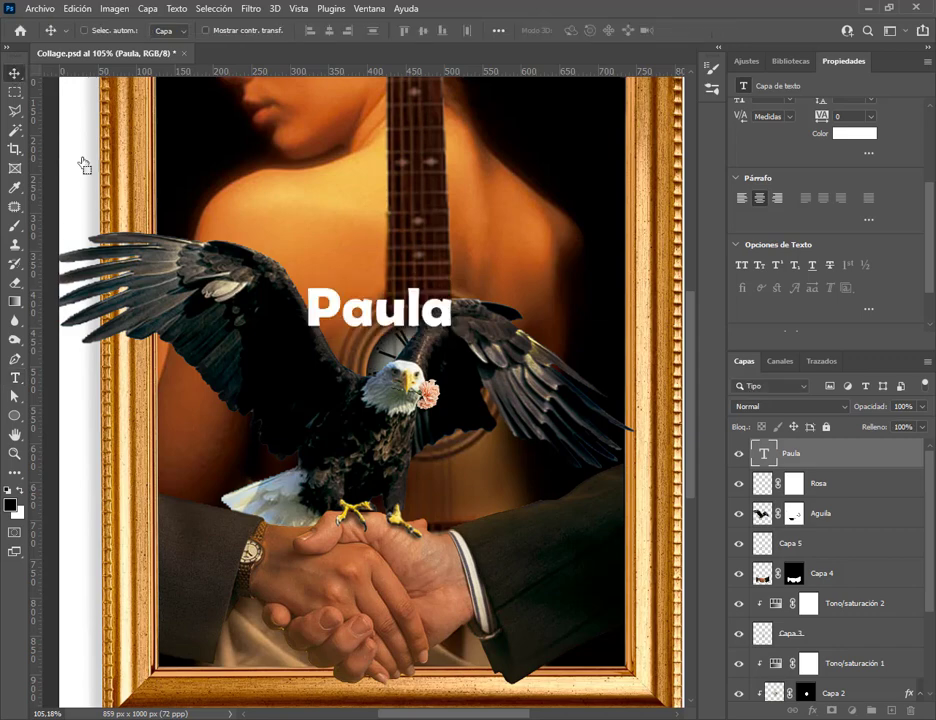
Scale the name text to about 217% with Free Transform and place it across the eagle's wings
left_click_drag(400, 318, 400, 341)
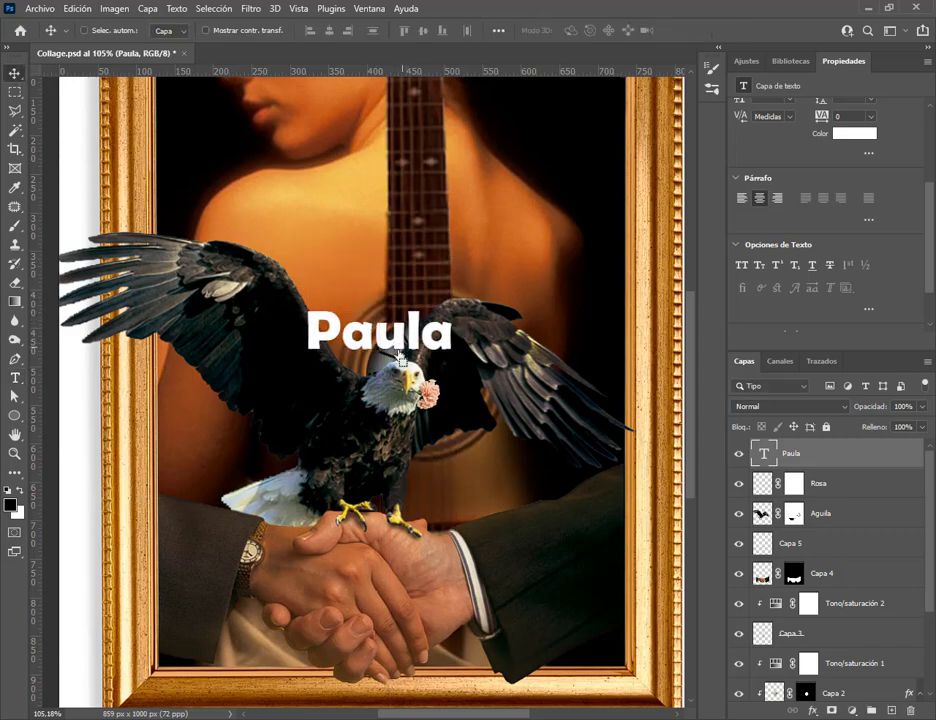
left_click(77, 8)
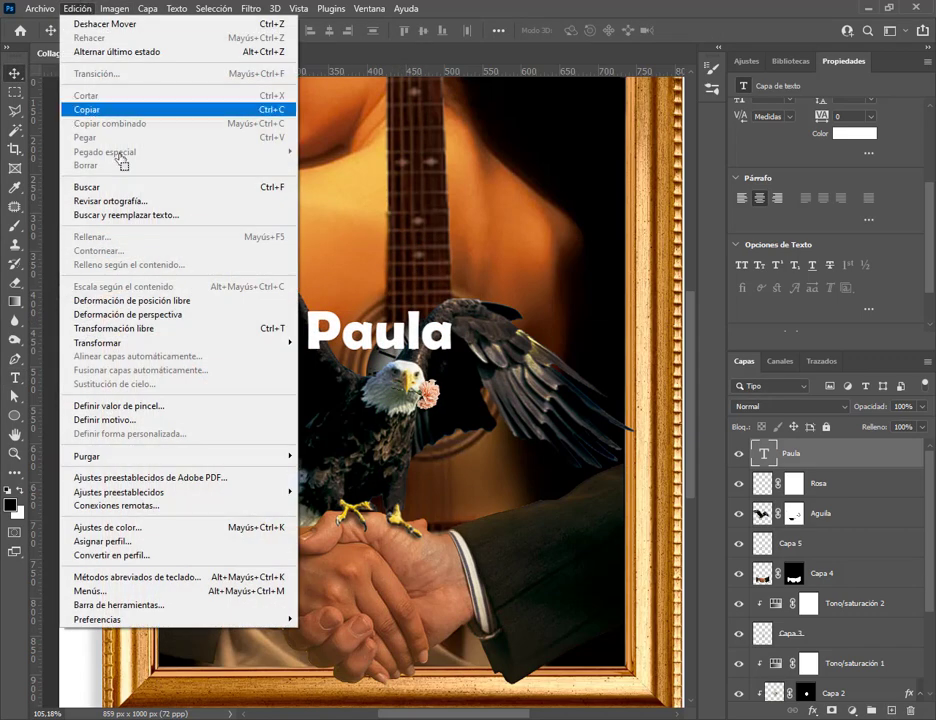
left_click(178, 328)
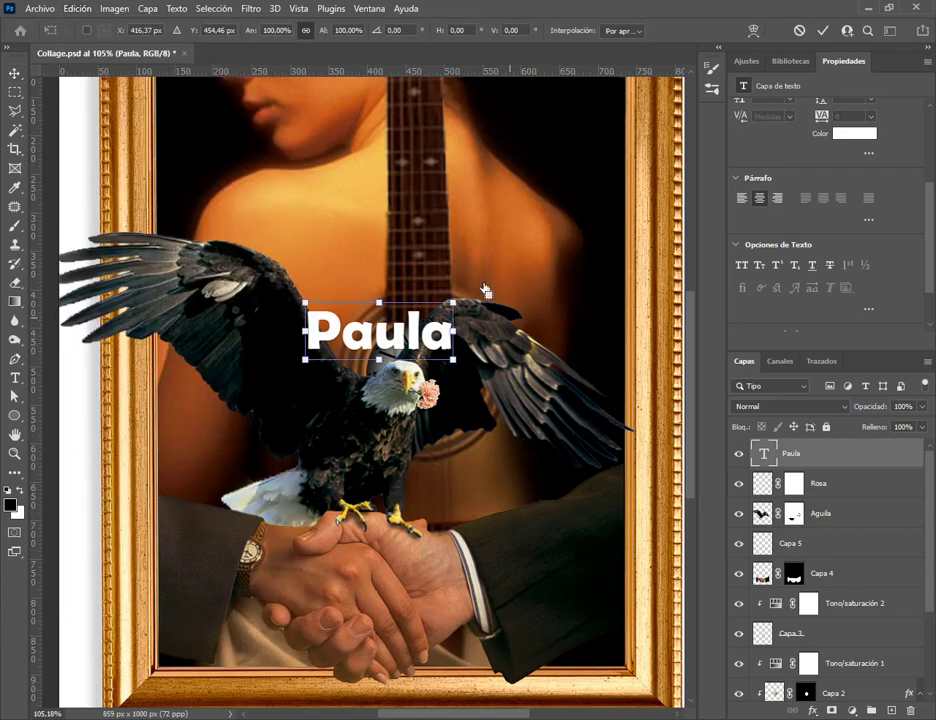
left_click_drag(460, 313, 612, 236)
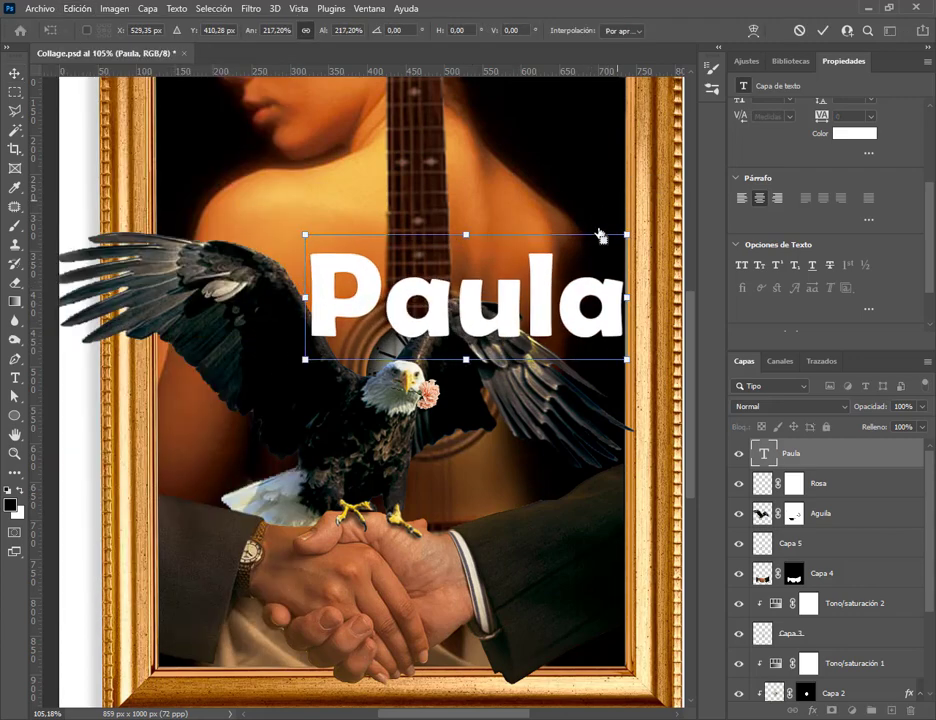
left_click_drag(522, 308, 428, 327)
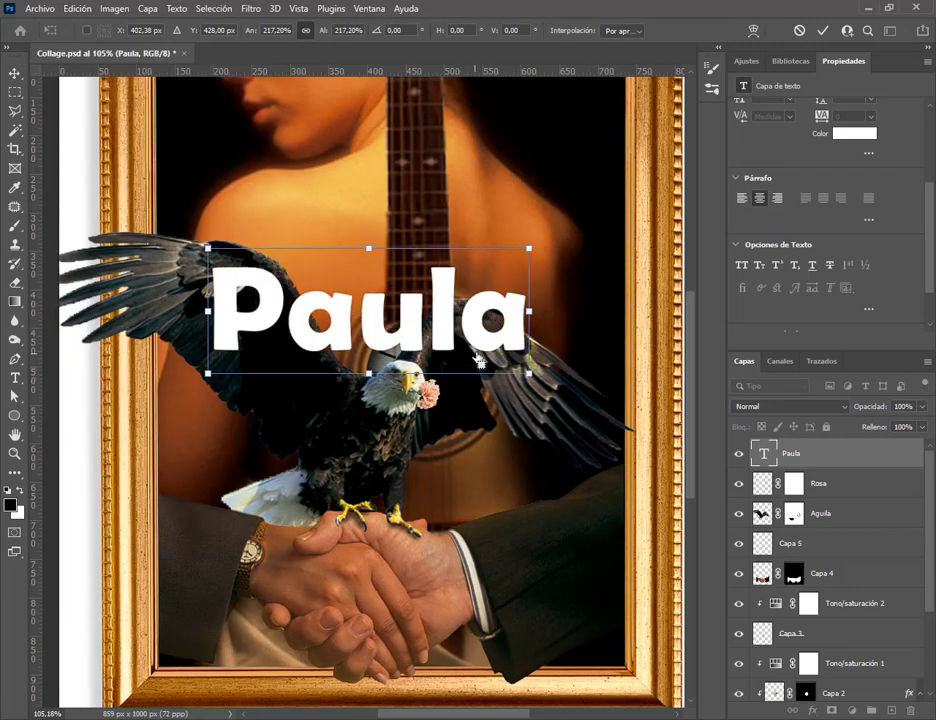
key("Return")
Position the name text over the eagle and lower its layer opacity to 14%
key("ctrl+0")
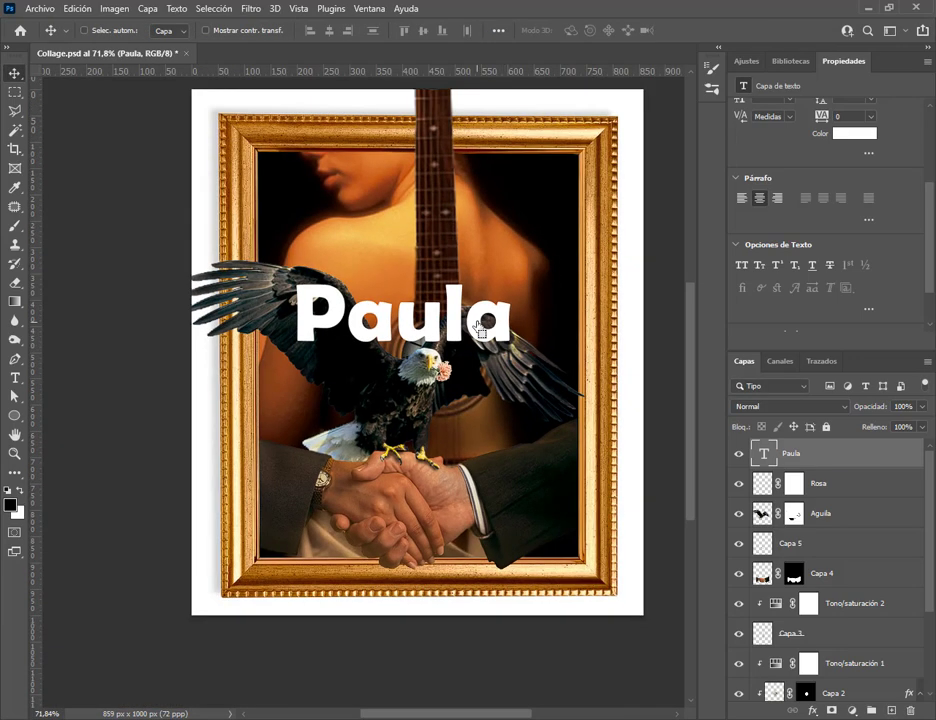
left_click_drag(478, 330, 471, 402)
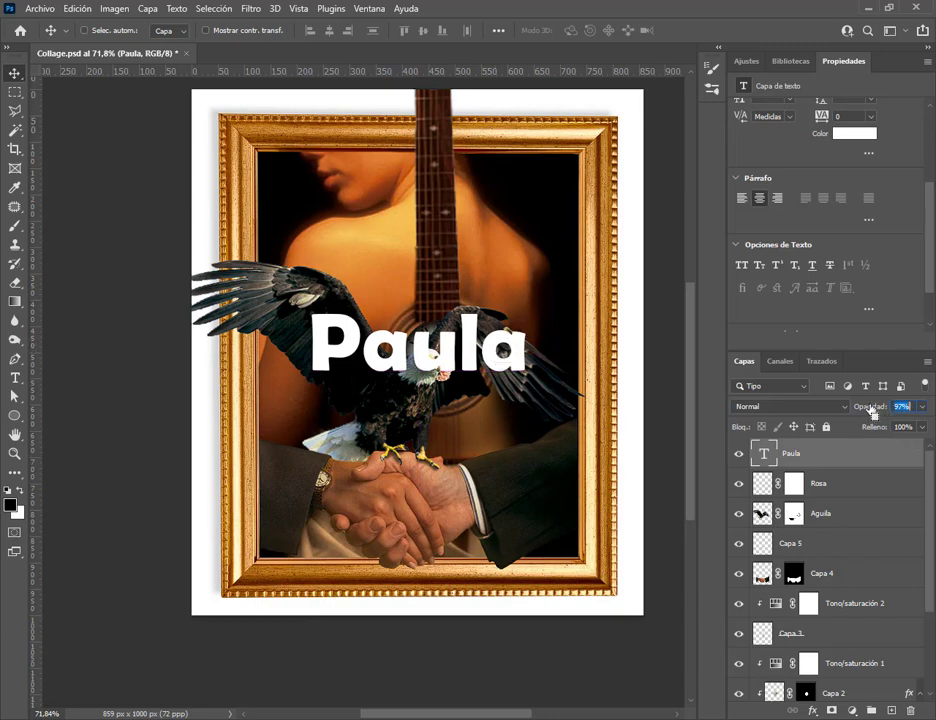
left_click_drag(875, 408, 812, 413)
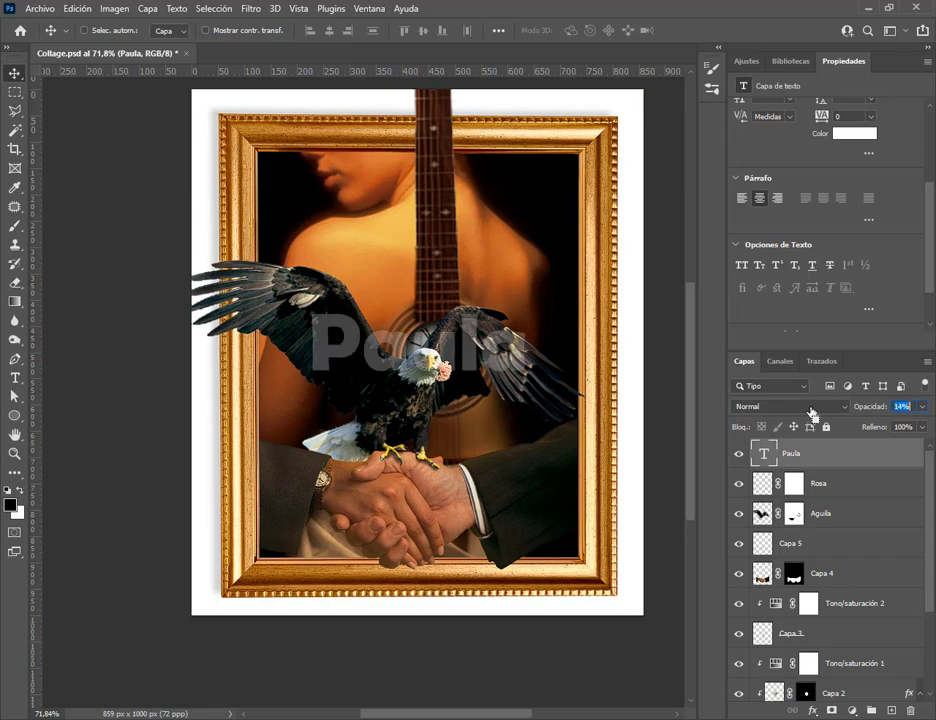
left_click_drag(521, 366, 521, 366)
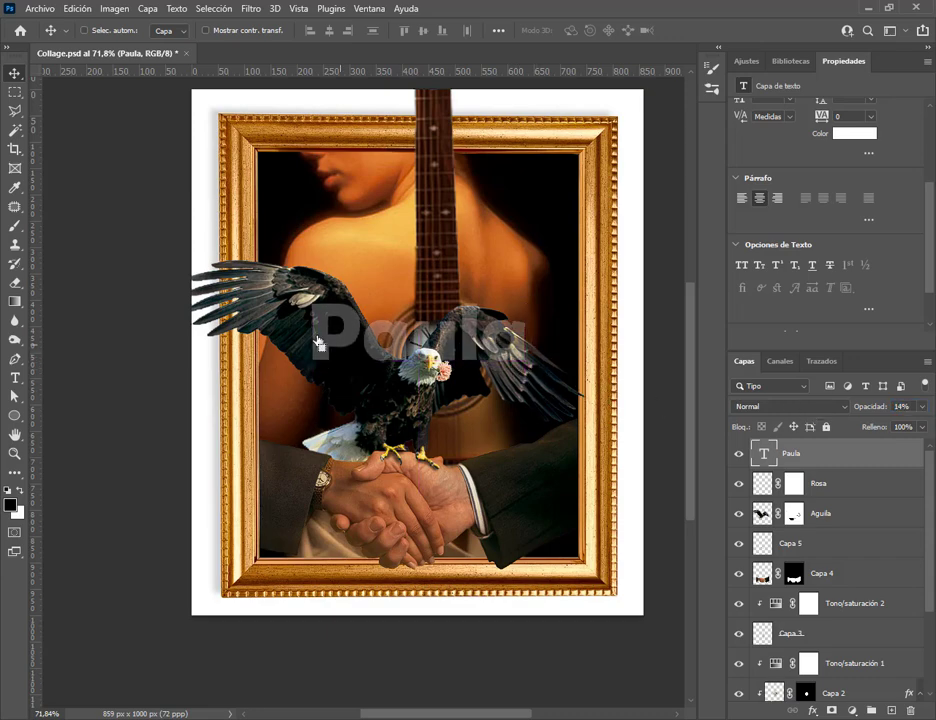
key("ctrl")
mouse_move(727, 351)
left_mouse_down()
mouse_move(931, 566)
mouse_move(931, 484)
mouse_move(926, 490)
left_mouse_up()
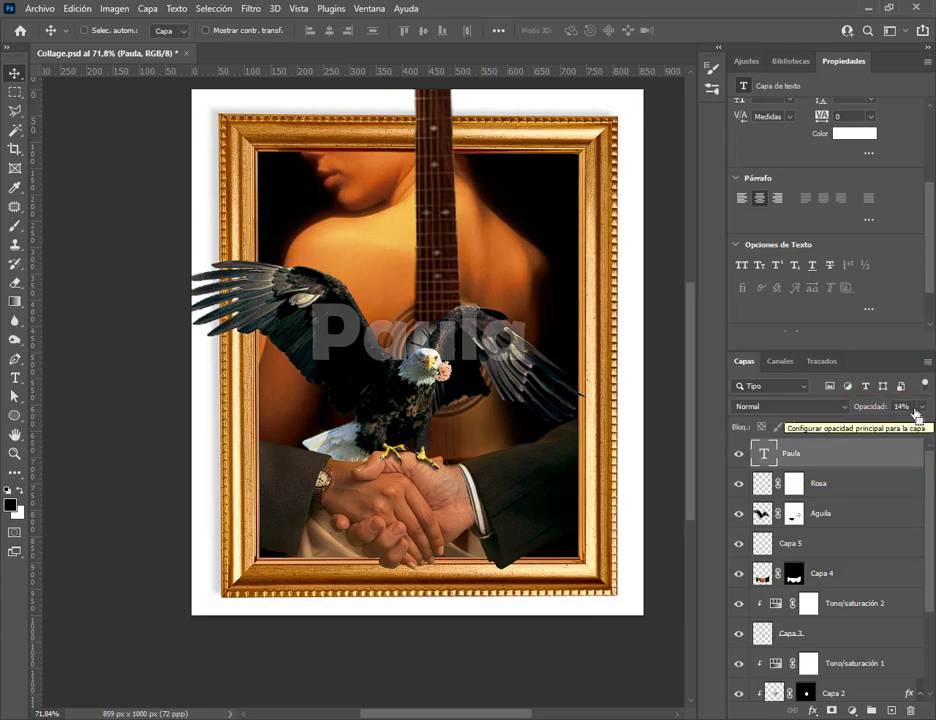
Move the name text down over the dark sleeve at the frame's lower right and set its layer opacity to 39%
scroll(913, 416, "up", 1)
scroll(543, 488, "up", 1)
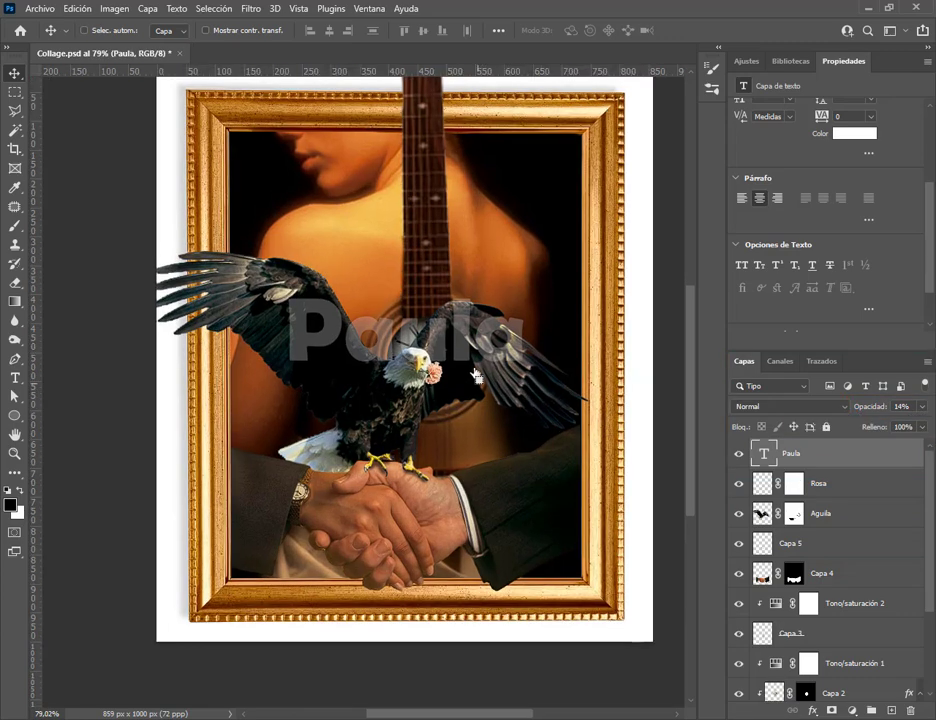
left_click_drag(470, 350, 523, 578)
left_click_drag(871, 407, 891, 412)
Shrink the name text to less than half its size and fit it in the frame's inner lower-right corner
key("ctrl+t")
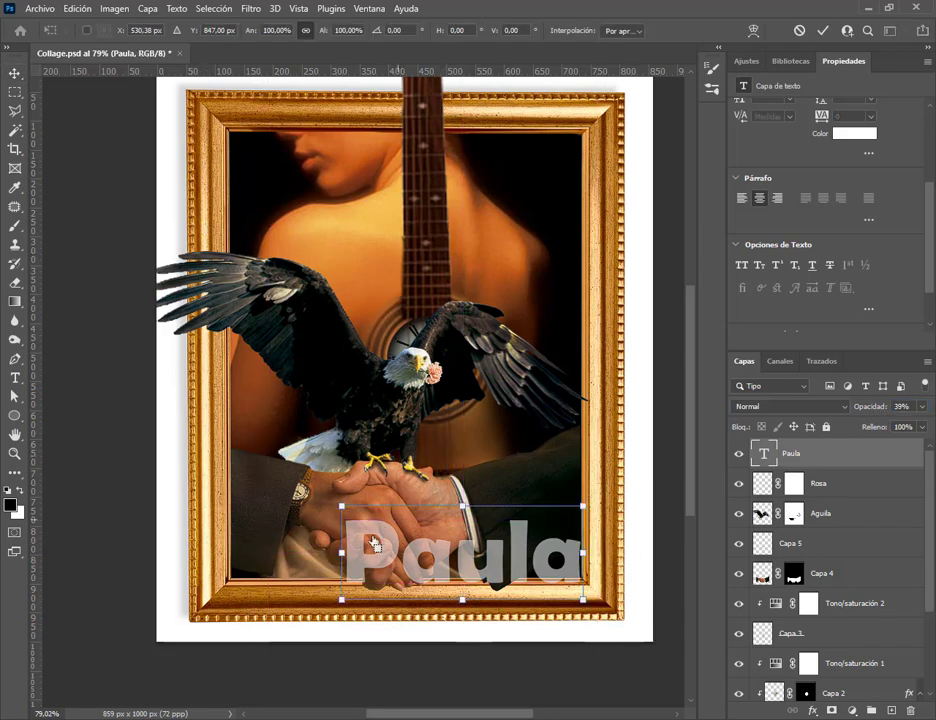
left_click_drag(342, 511, 482, 558)
left_click_drag(547, 598, 541, 575)
key("Return")
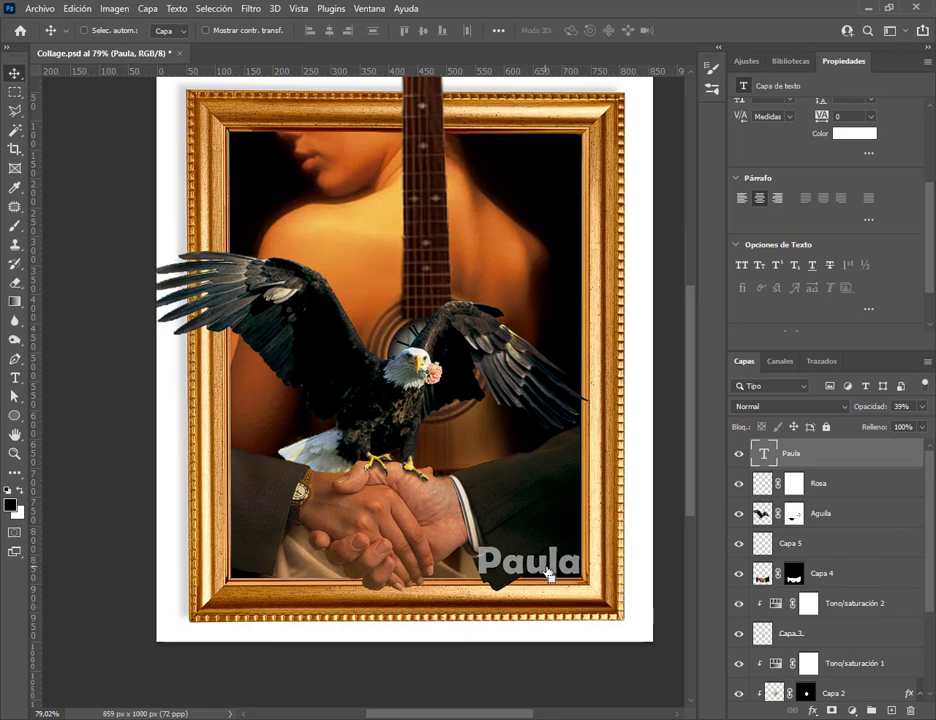
Try a second watermark by duplicating the name layer and placing the copy beside the guitar neck, and delete the copy
left_click_drag(548, 574, 259, 153)
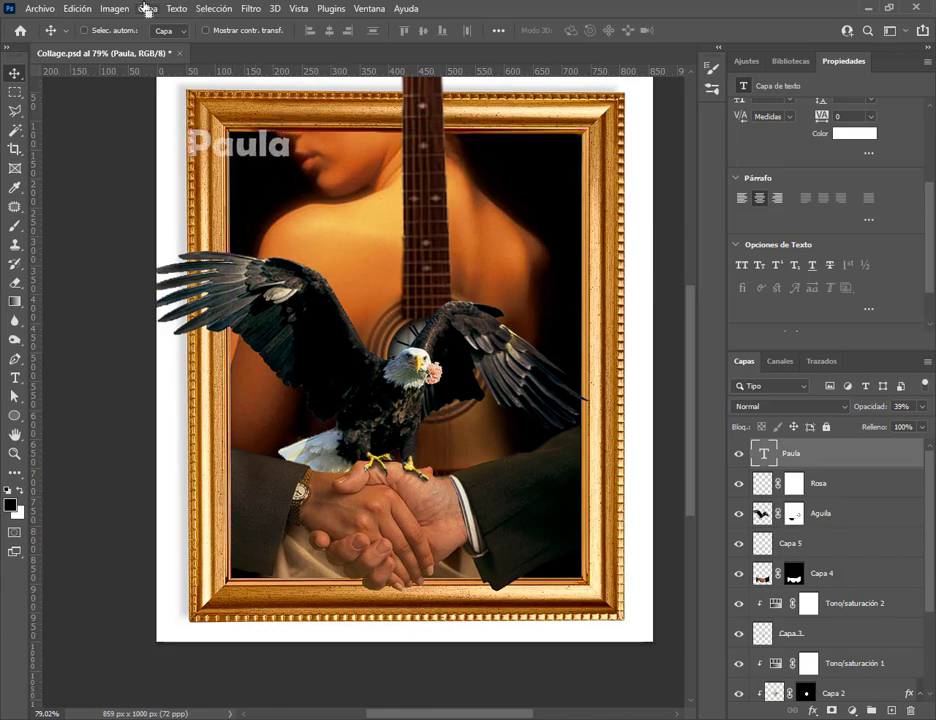
left_click(147, 9)
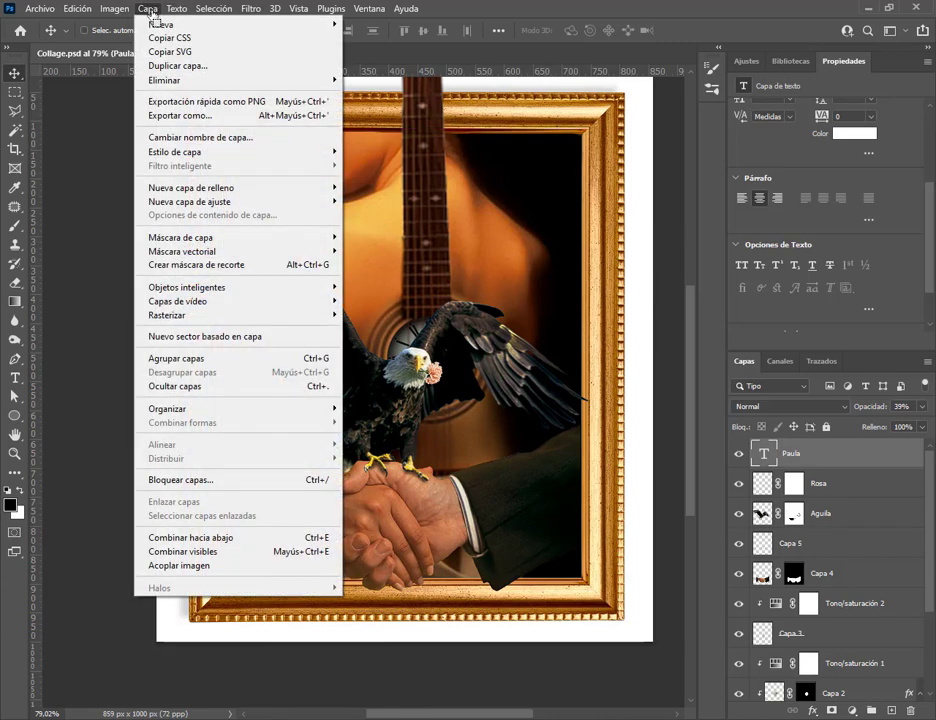
left_click(189, 66)
left_click(602, 203)
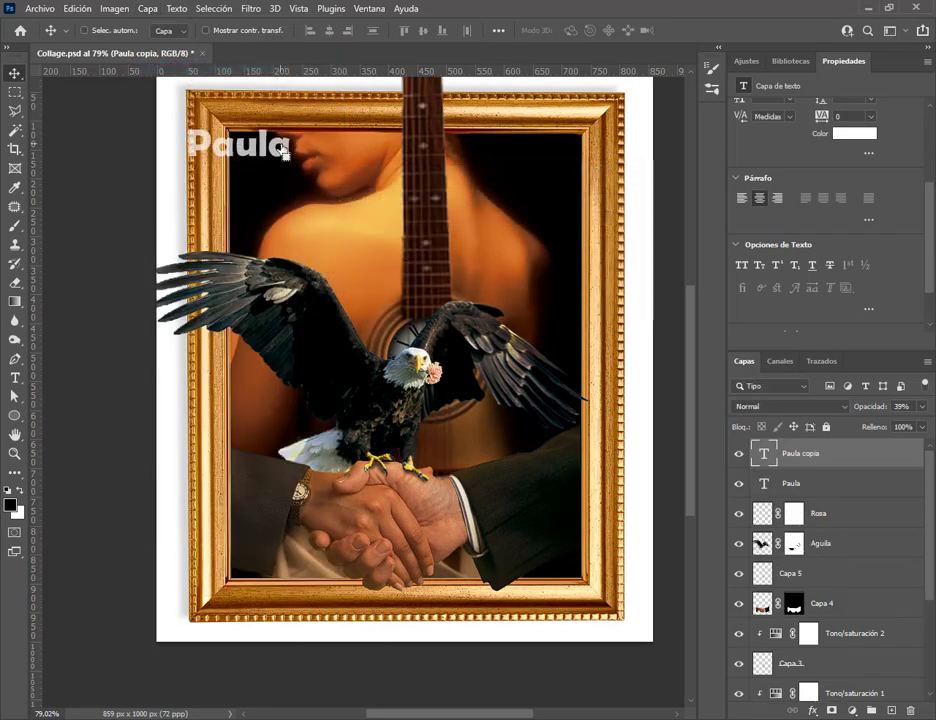
left_click_drag(284, 148, 541, 258)
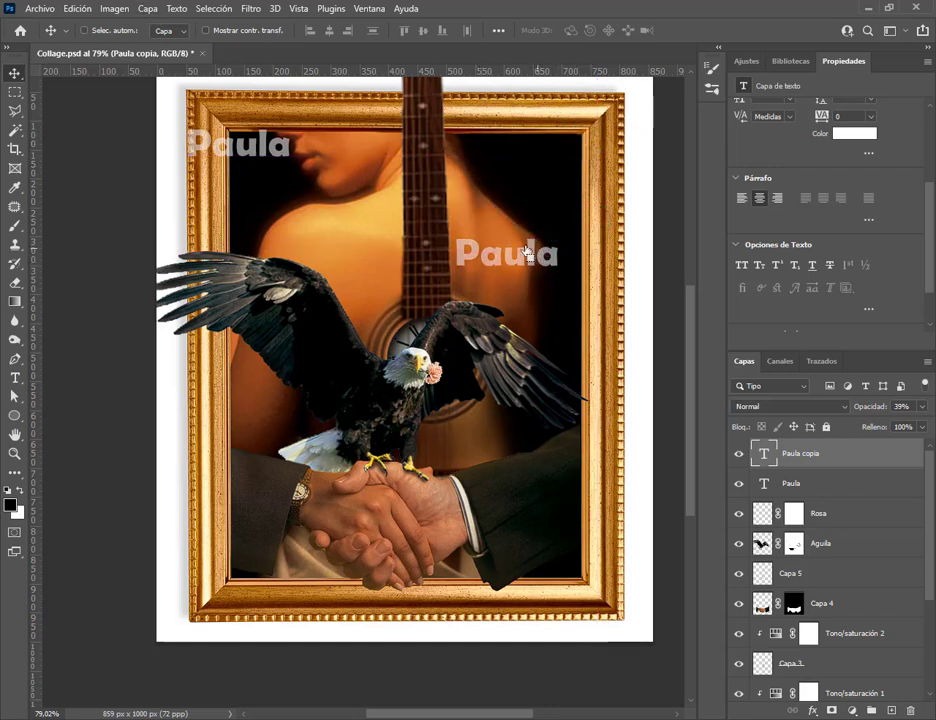
left_click_drag(873, 456, 910, 710)
Move the remaining name text onto the upper back so that it overlaps the guitar neck
left_click_drag(239, 160, 404, 238)
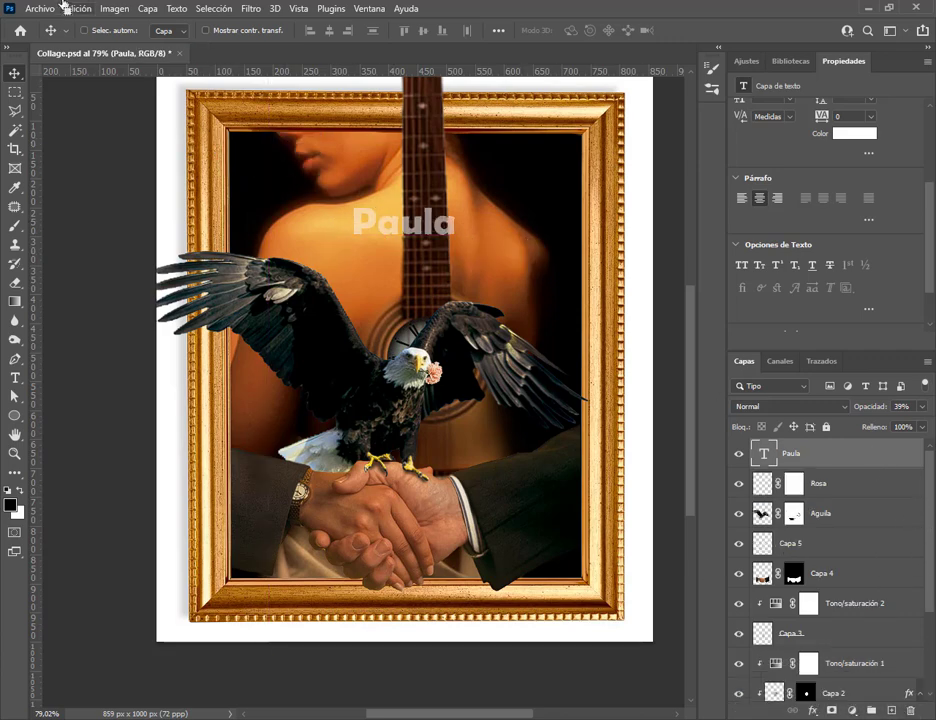
Try the name text enlarged to about 218% and rotated about -17°, placed diagonally across the frame's upper left
left_click(70, 8)
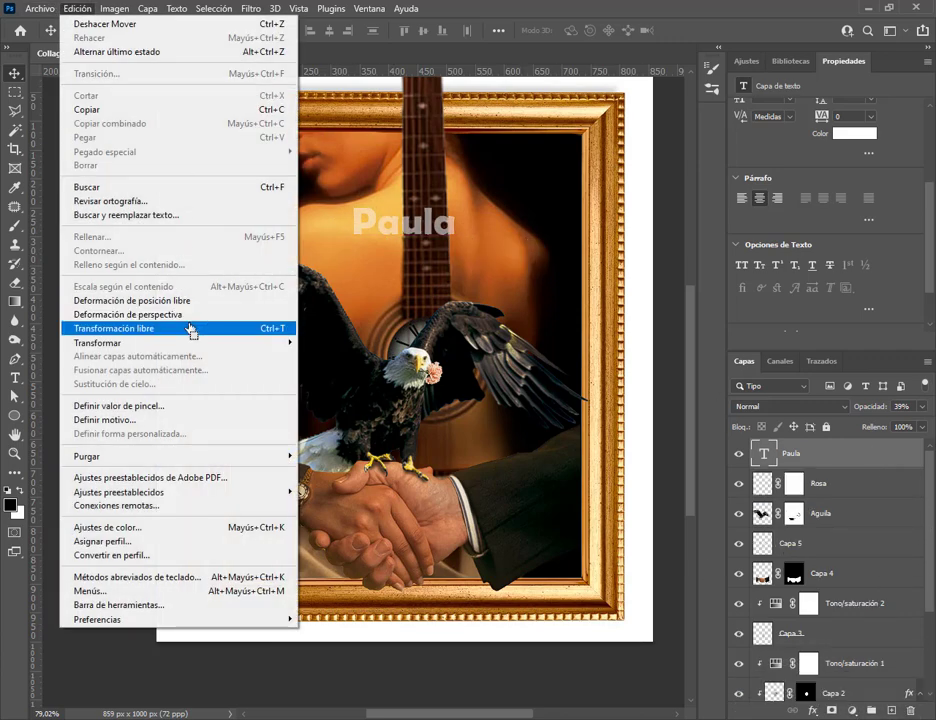
left_click(190, 328)
left_click_drag(503, 259, 515, 213)
left_click_drag(459, 226, 558, 267)
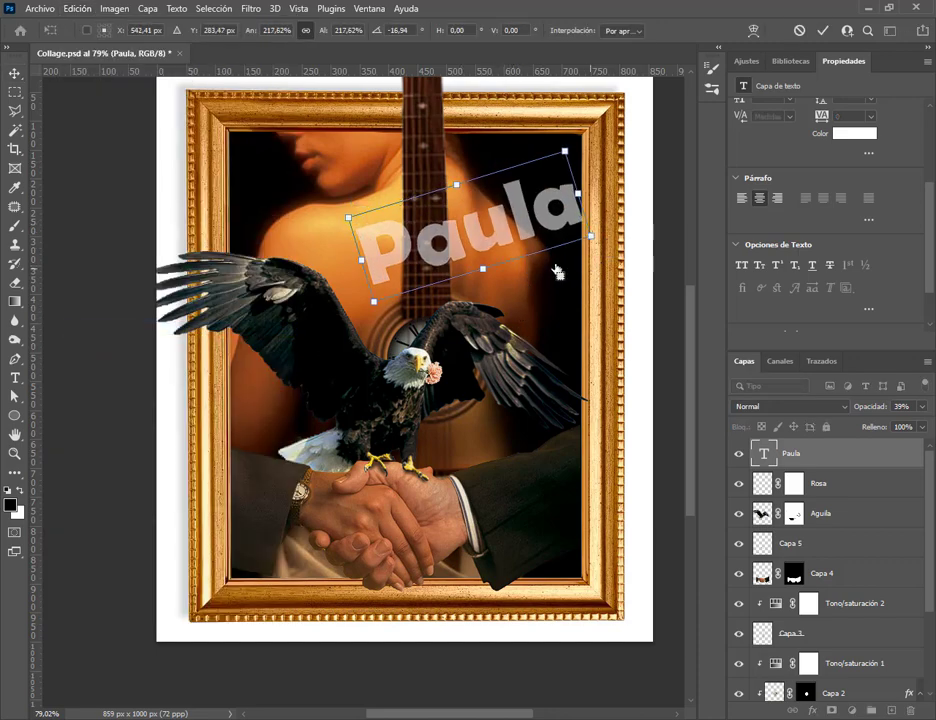
key("Return")
left_click_drag(530, 212, 365, 183)
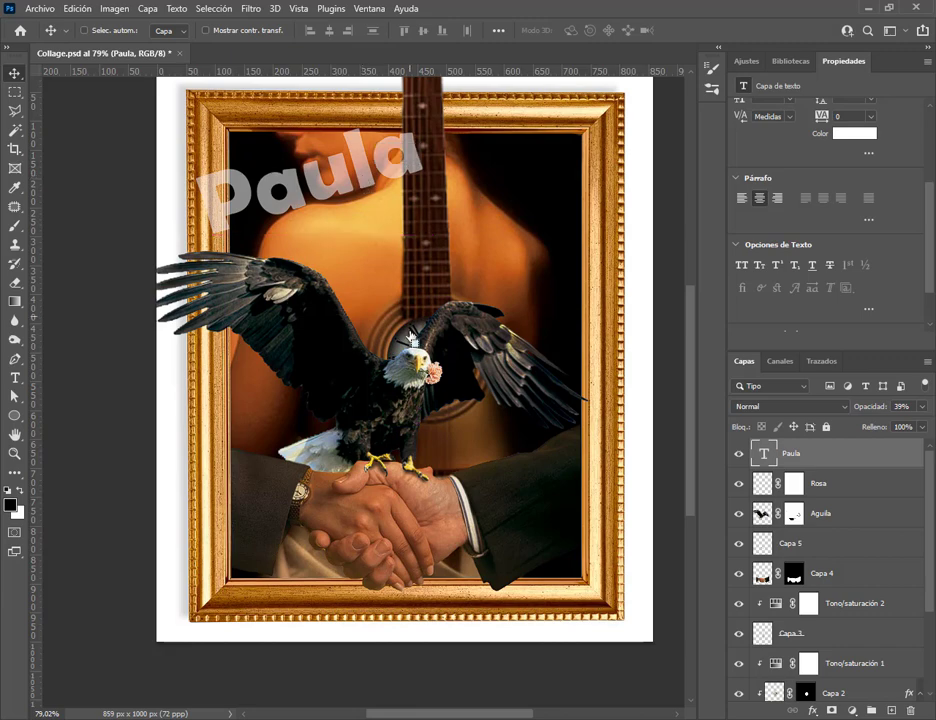
Try a second diagonal watermark by duplicating the name layer and moving the copy over the eagle's wing at the frame's right edge
left_click(147, 8)
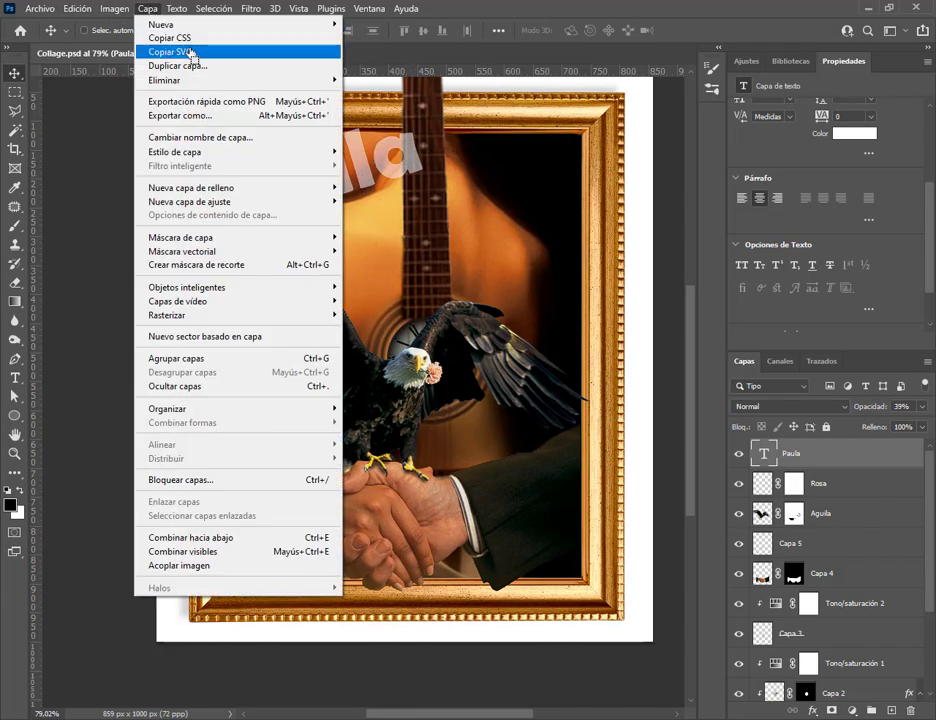
left_click(185, 65)
key("Return")
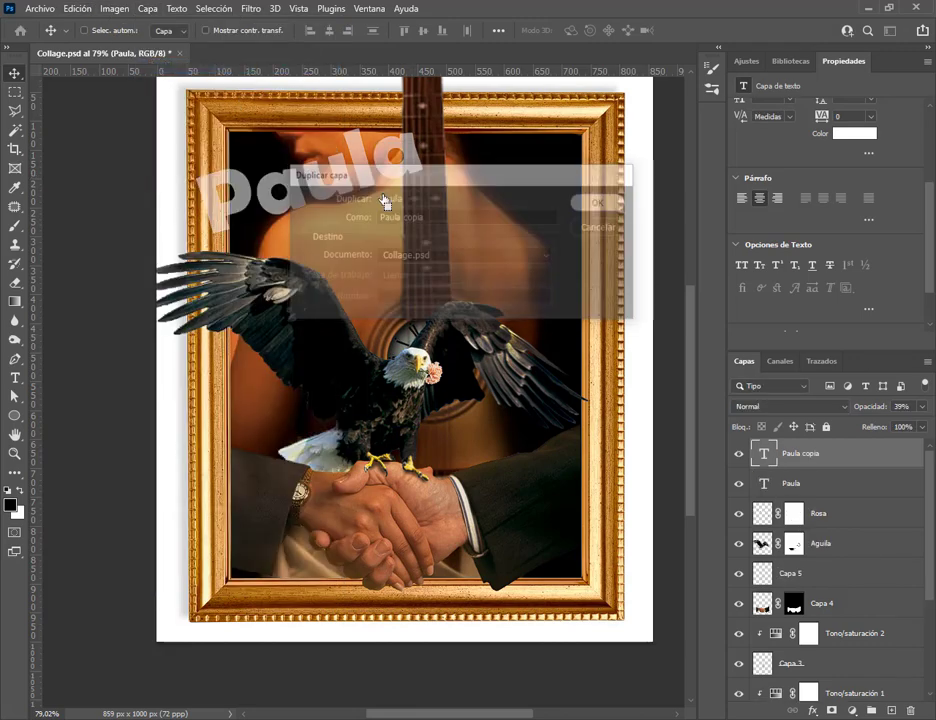
left_click_drag(334, 170, 604, 314)
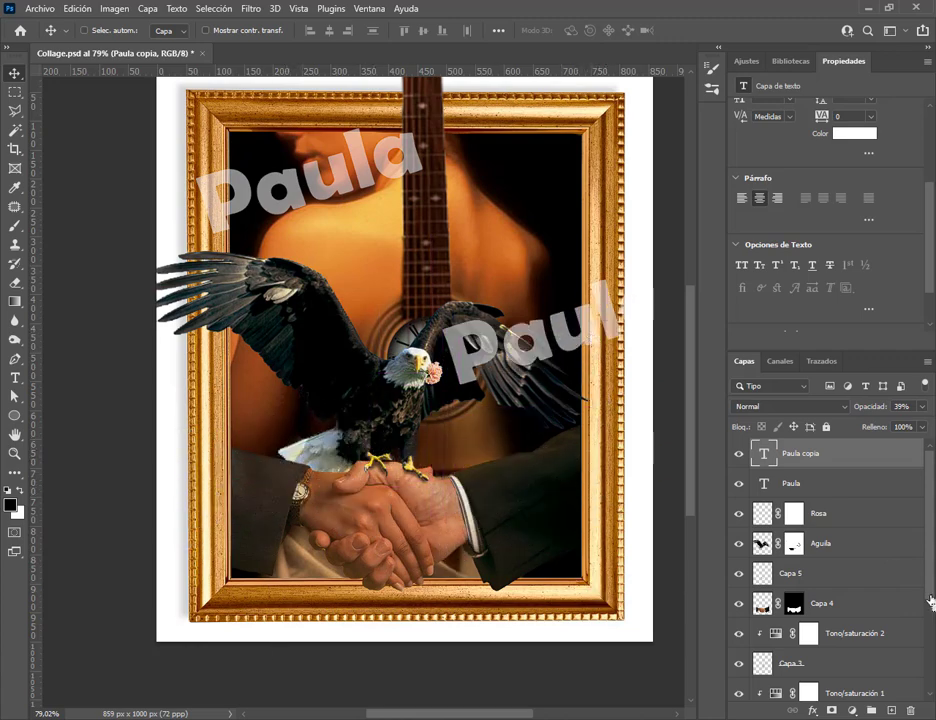
Remove the duplicated name layer and restore the original name text to its small horizontal form over the guitar neck
left_click_drag(840, 450, 818, 465)
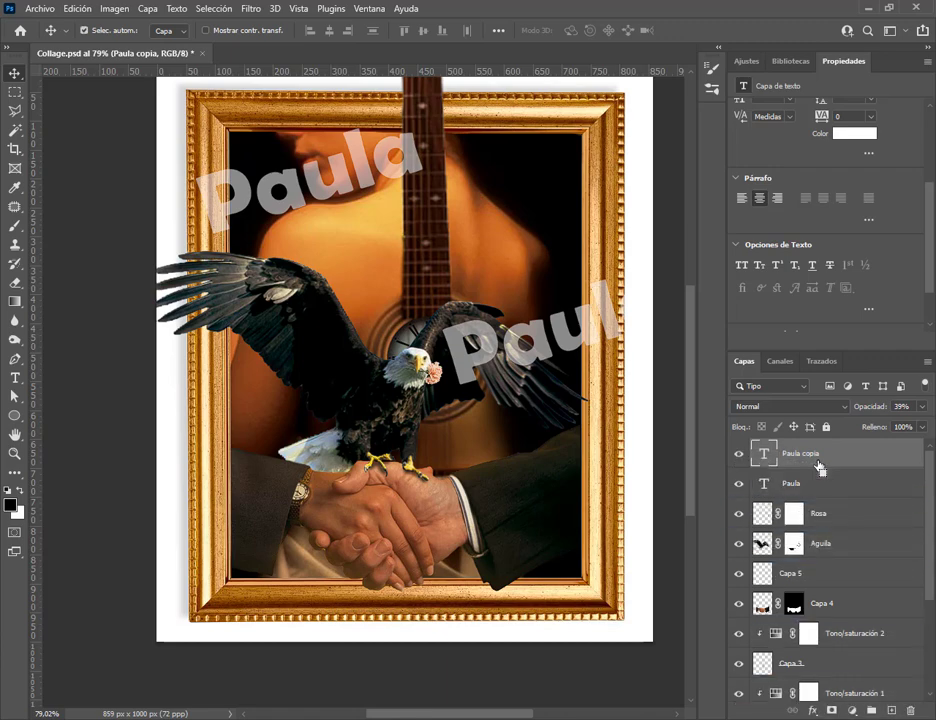
key("Delete")
left_click_drag(300, 190, 430, 234)
left_click_drag(478, 268, 478, 268)
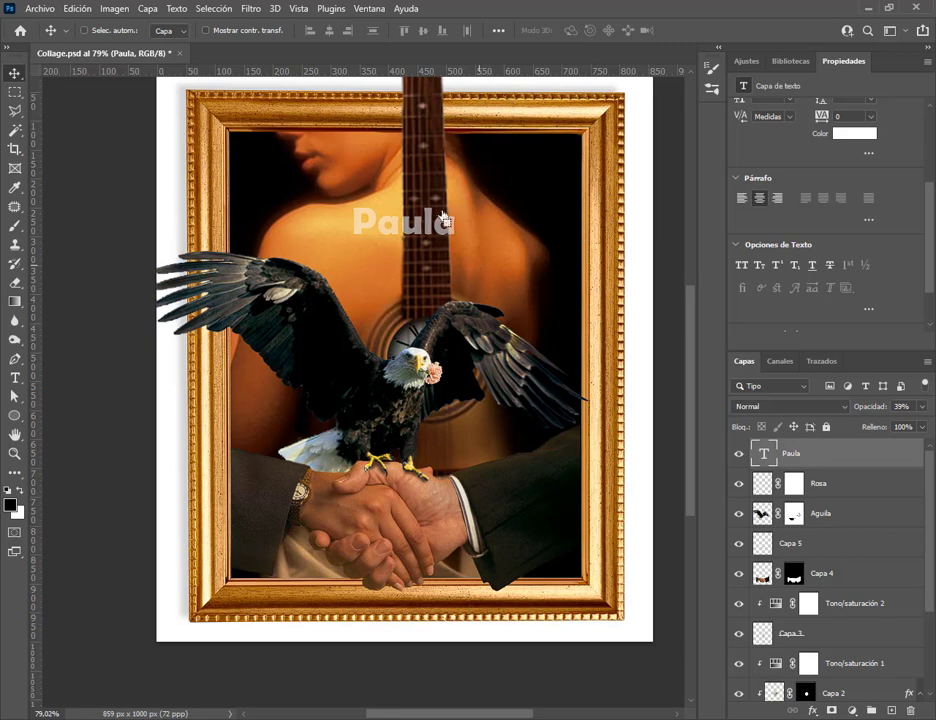
Move the name text down toward the eagle and enlarge it to more than twice its size, spanning the back and both wings
left_click_drag(443, 217, 466, 313)
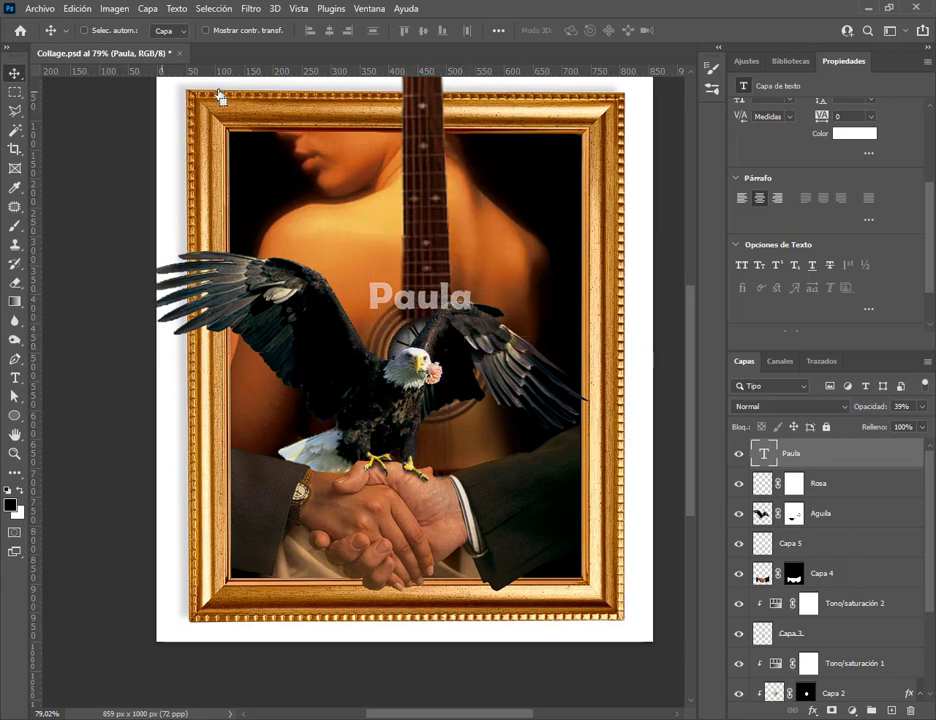
left_click_drag(874, 410, 858, 410)
left_click_drag(440, 296, 610, 362)
key("ctrl+t")
left_click_drag(536, 334, 430, 300)
key("Return")
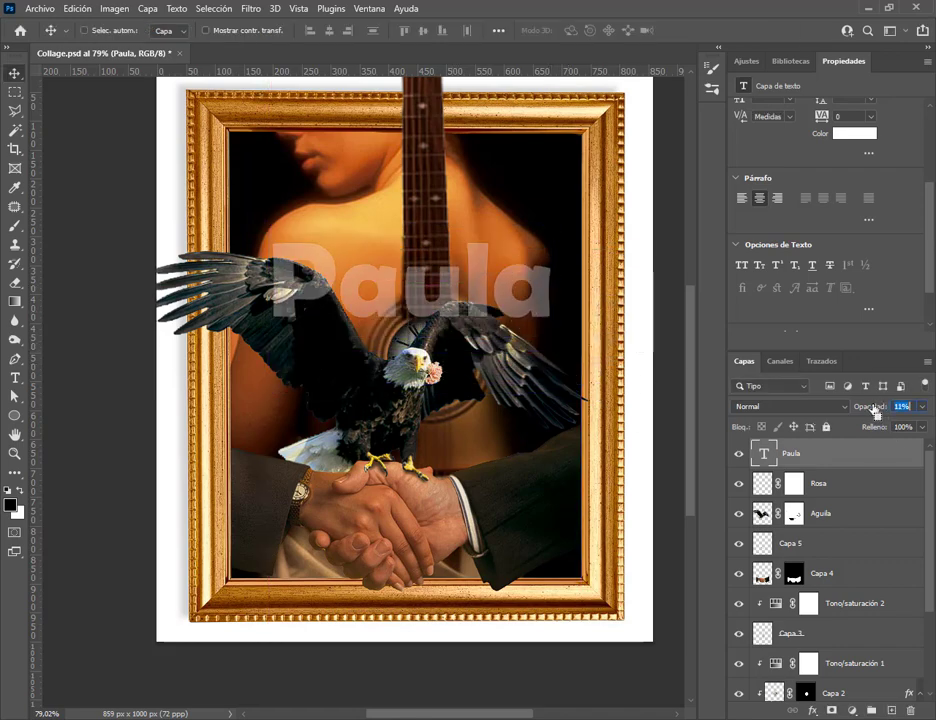
Set the name layer's opacity to 9% and shift the text slightly down over the eagle's wings
left_click_drag(876, 409, 872, 409)
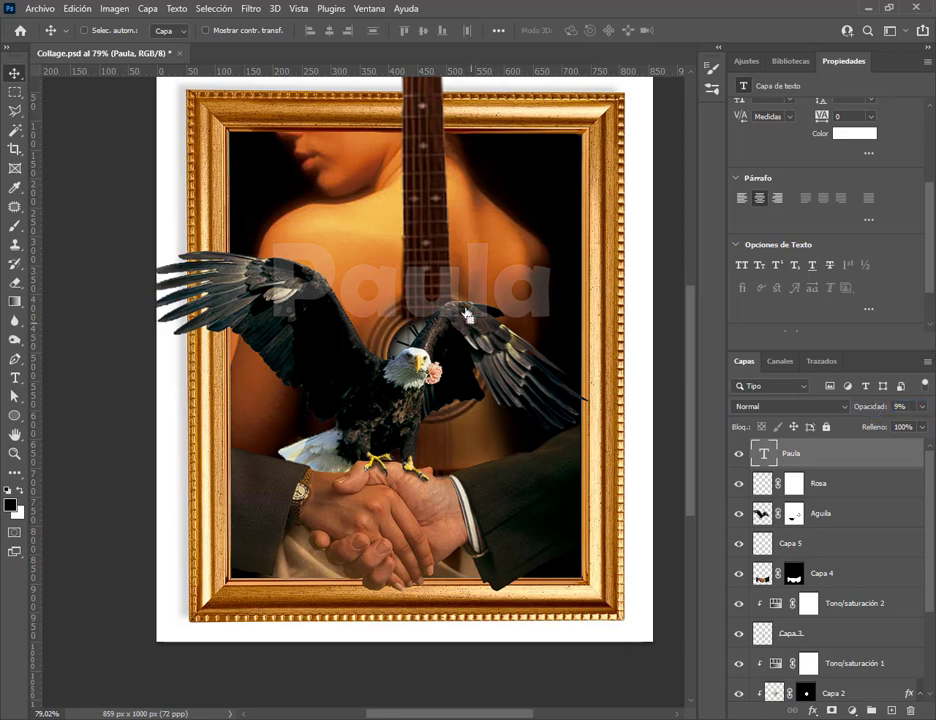
left_click_drag(484, 293, 516, 327)
scroll(500, 332, "up", 4)
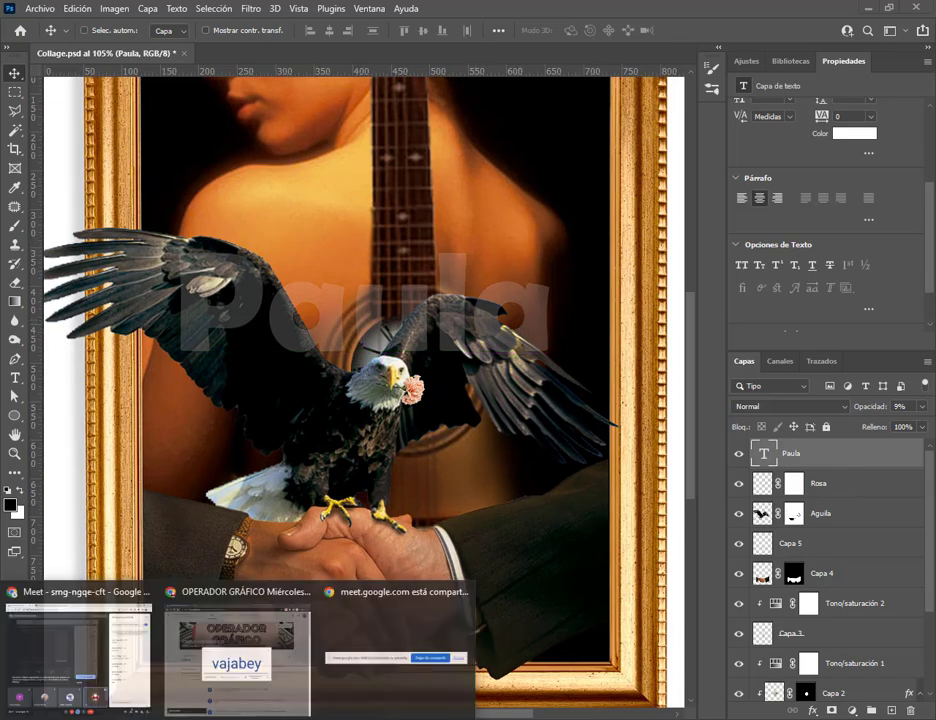
Check the call messages in the Google Meet window and return to Photoshop
left_click(150, 672)
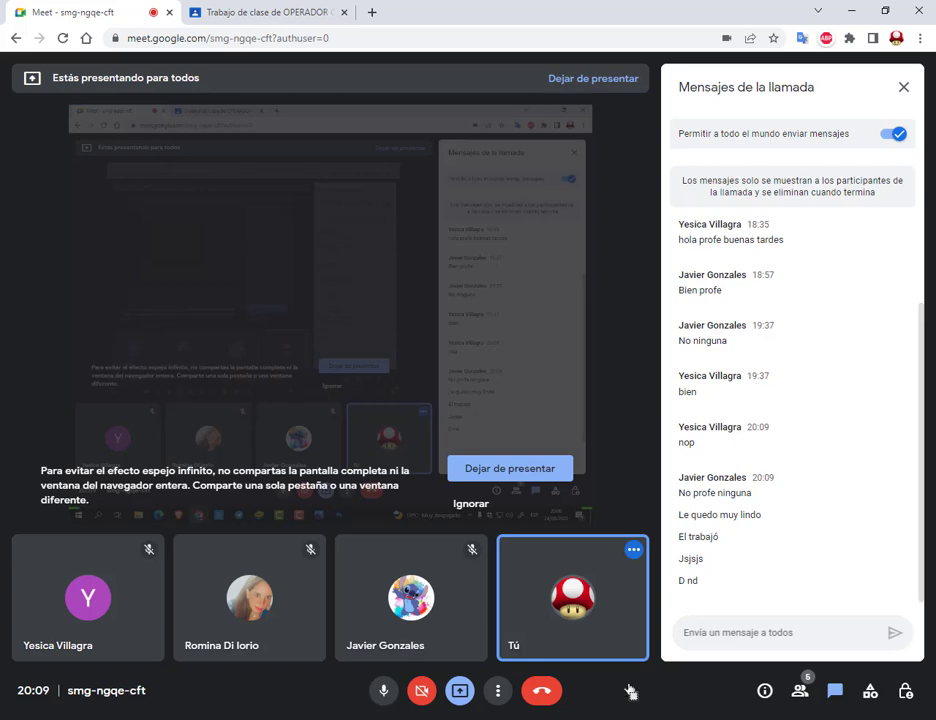
key("alt+Tab")
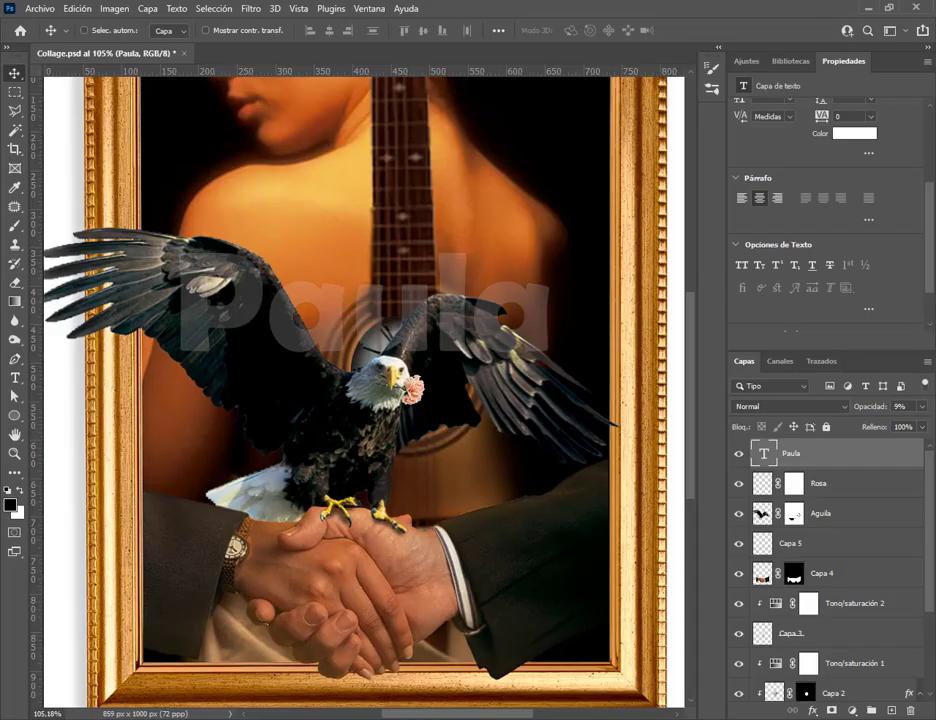
Save the watermarked Collage.psd and close the document
left_click(38, 9)
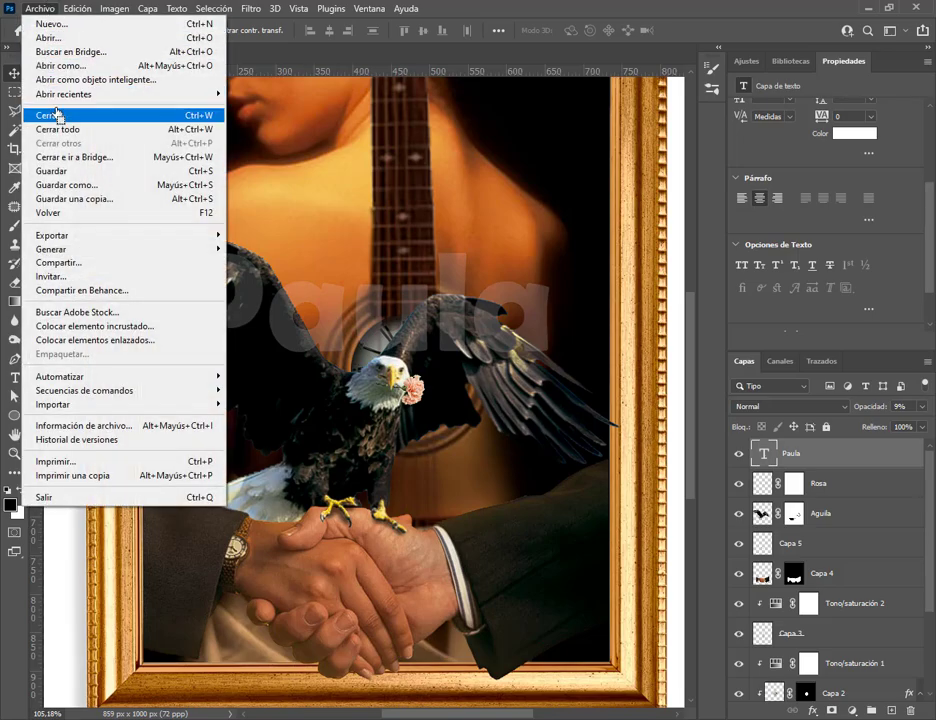
left_click(77, 172)
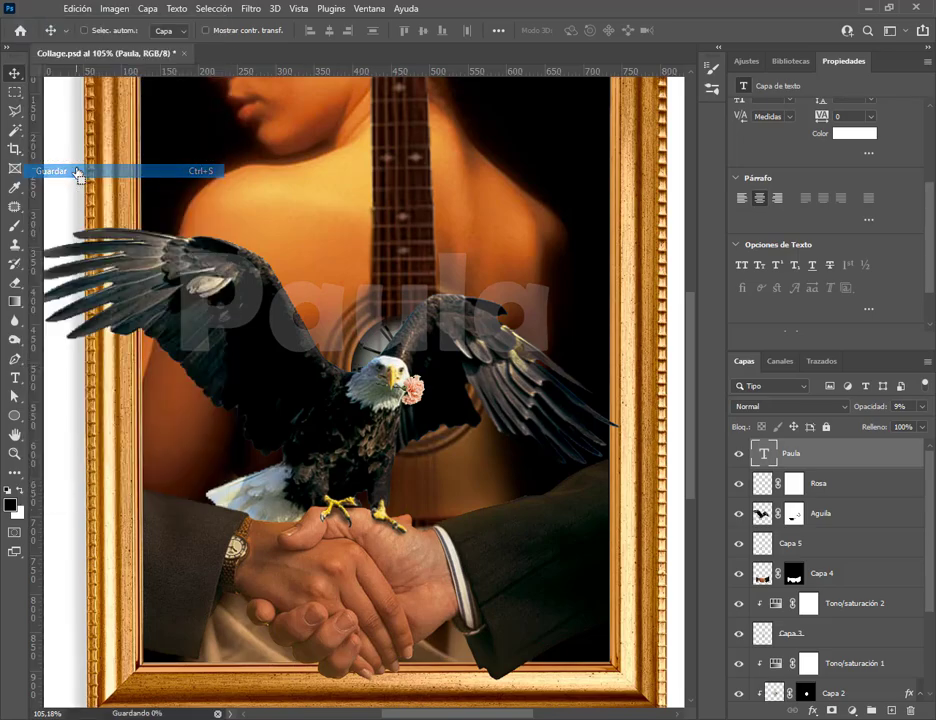
left_click(180, 57)
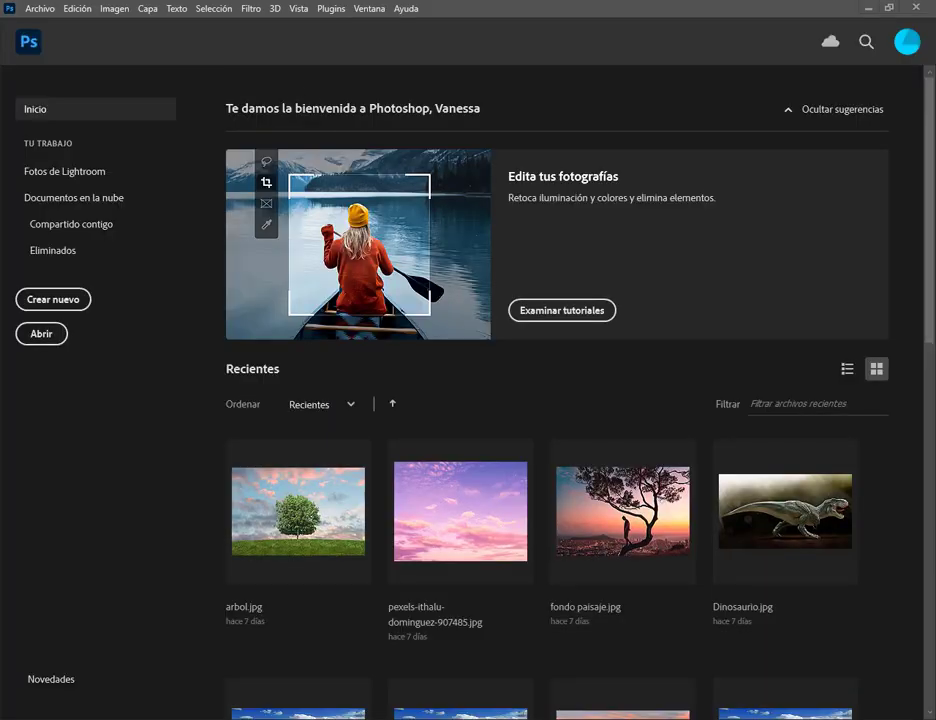
Switch to Google Classroom in the browser and open the Drive folder attached to "Clase 7 - Crear un nuevo documento"
left_click(113, 662)
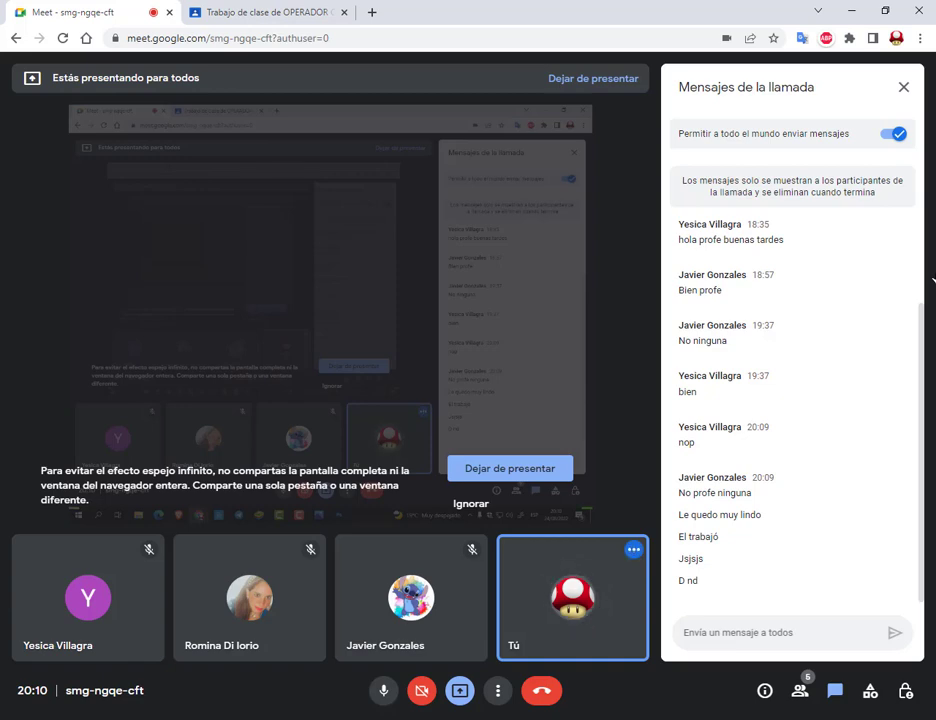
left_click(320, 12)
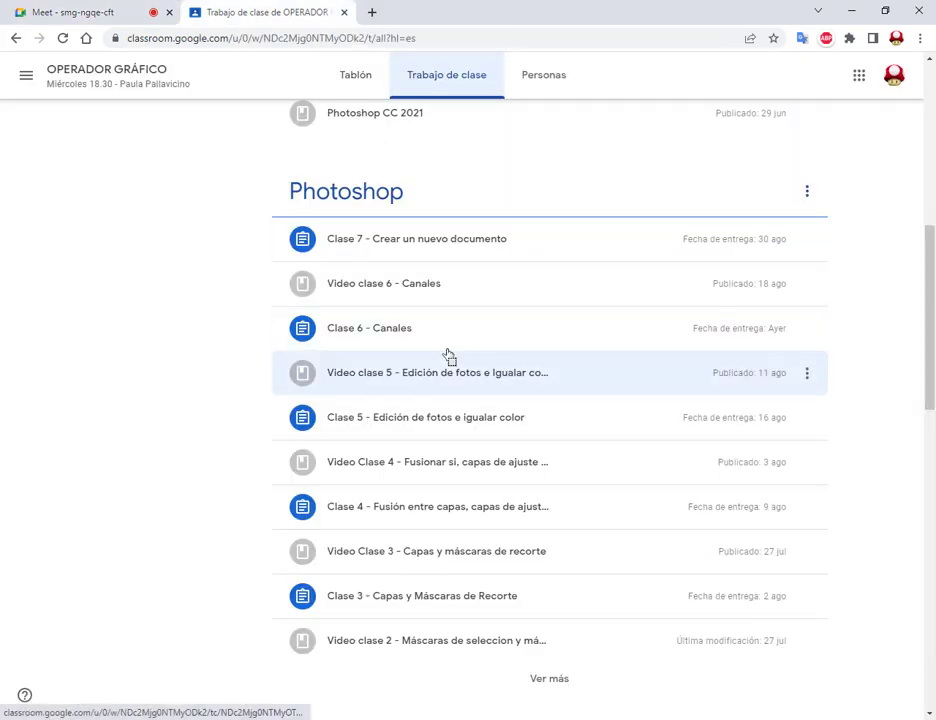
left_click(424, 254)
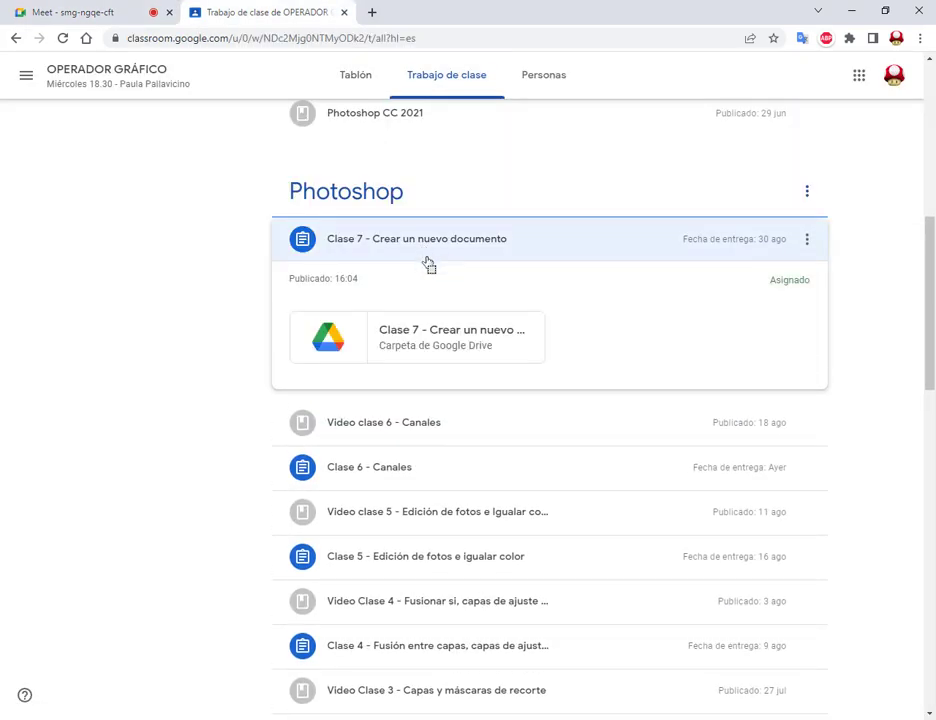
left_click(455, 344)
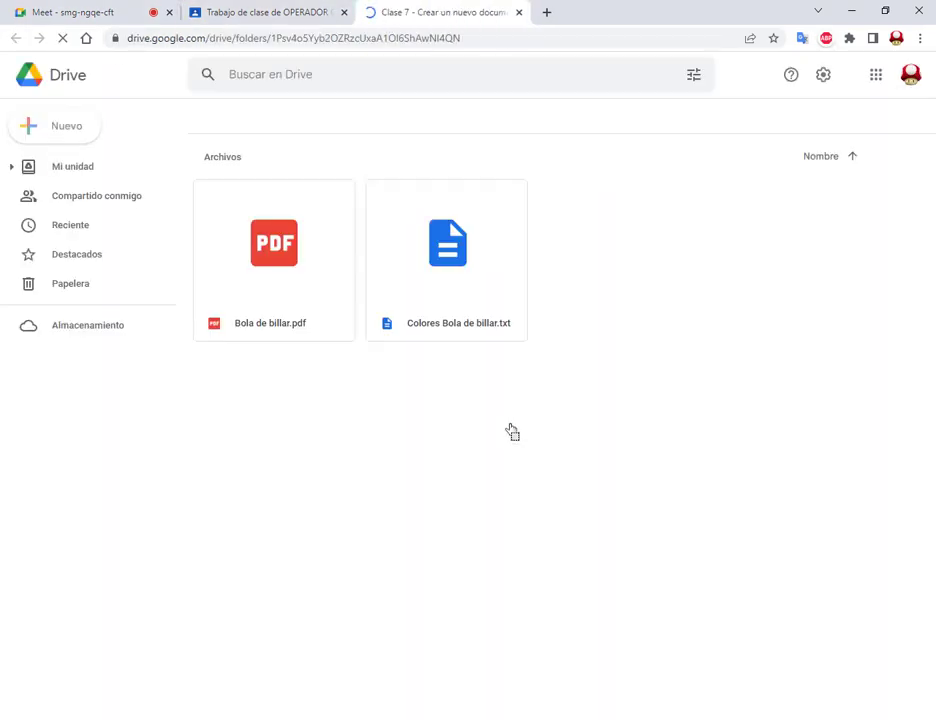
Review the exercise image in Bola de billar.pdf and the colour values in Colores Bola de billar.txt
double_click(303, 276)
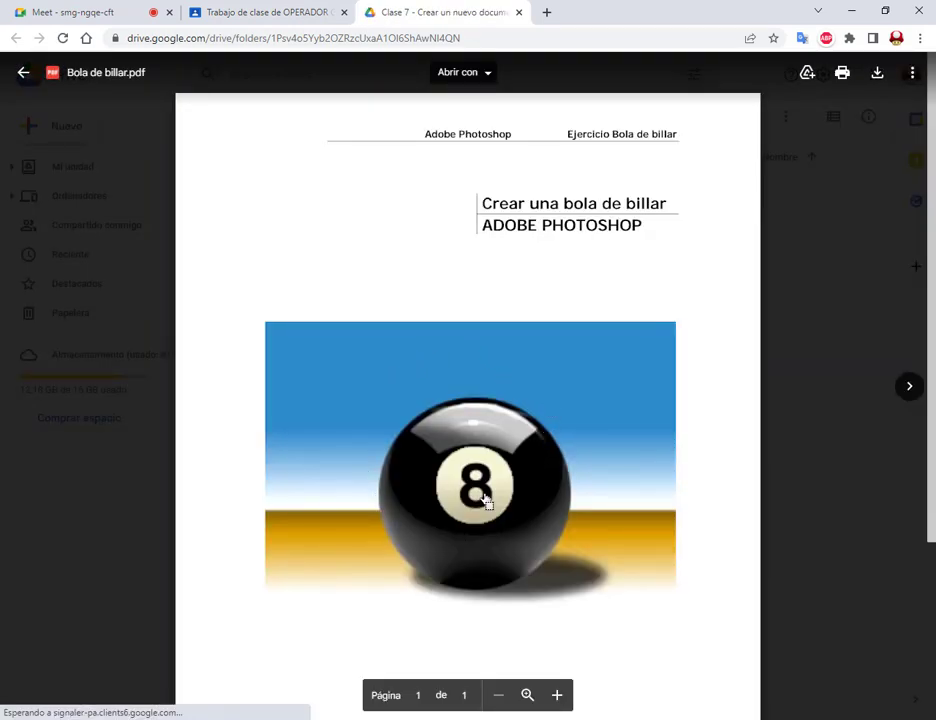
scroll(487, 503, "down", 1)
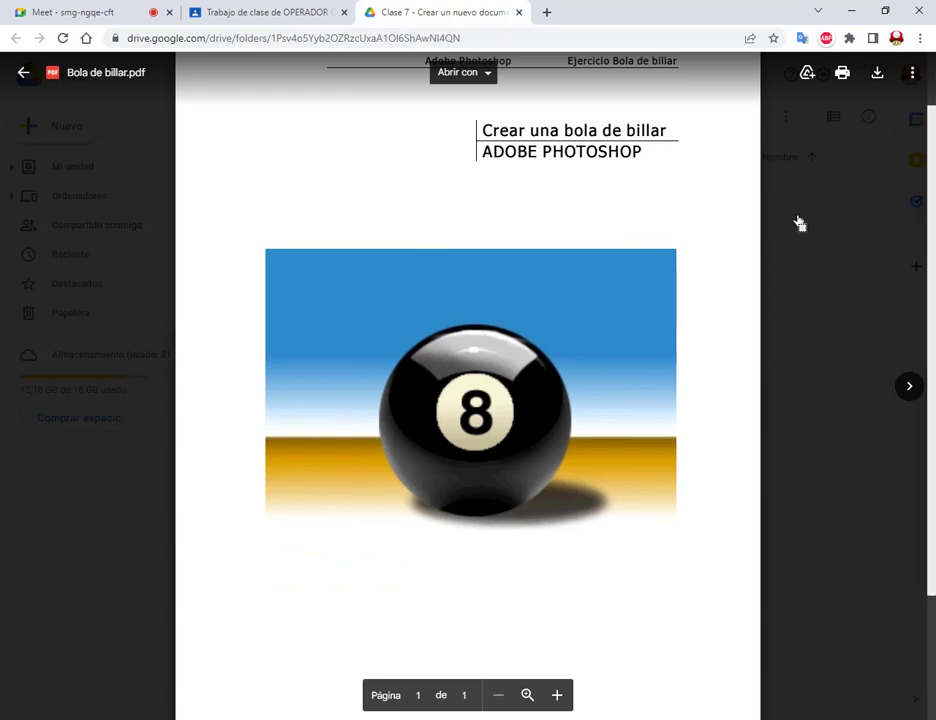
left_click(850, 250)
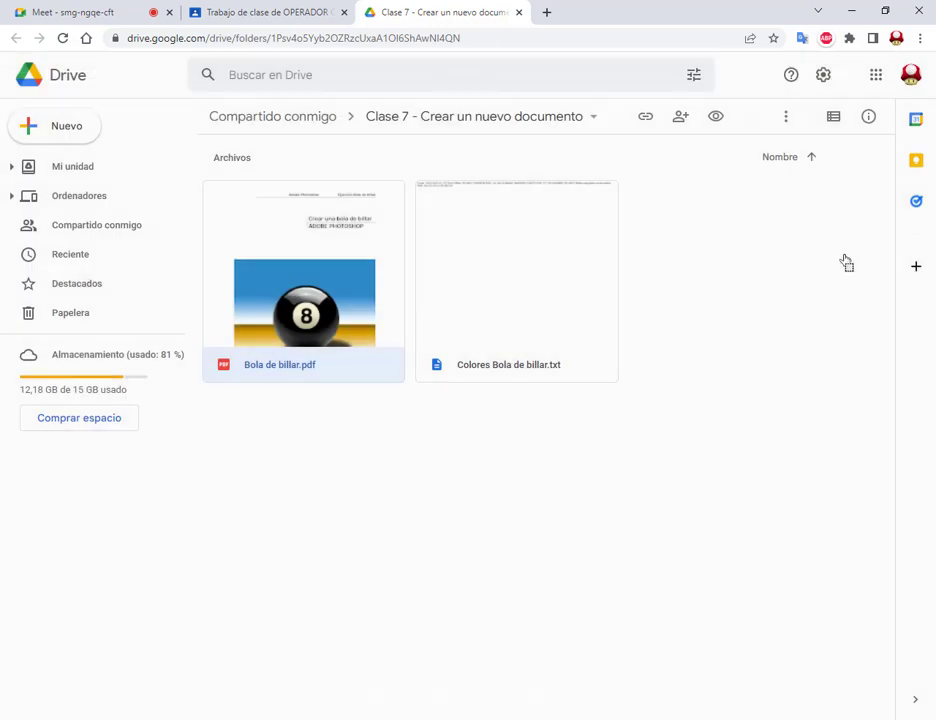
double_click(579, 291)
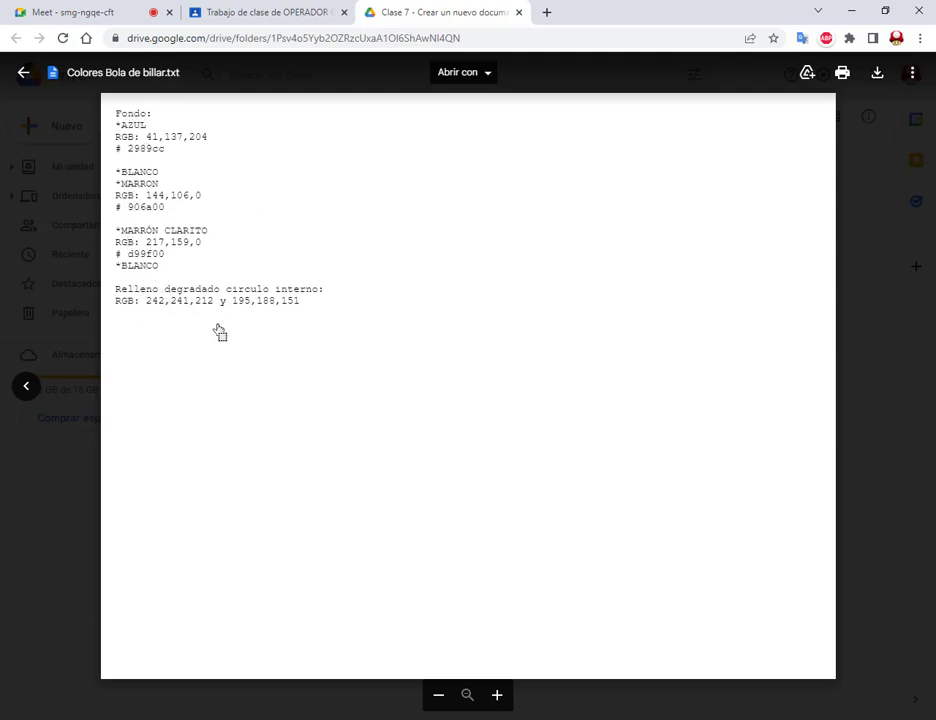
left_click(873, 160)
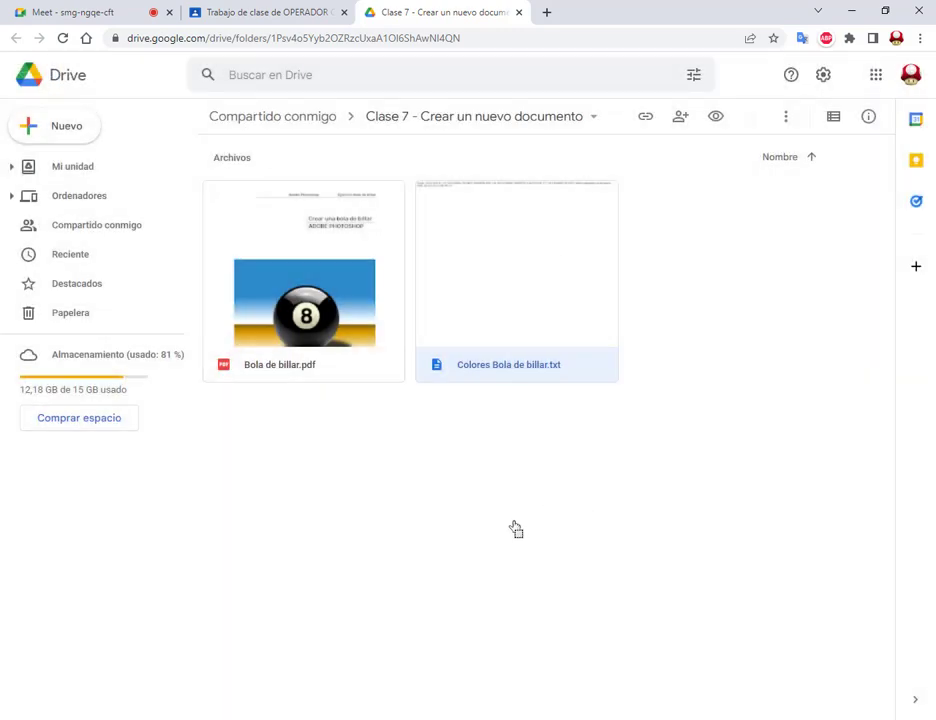
Return to Photoshop and open the settings for creating a new document
key("alt+Tab")
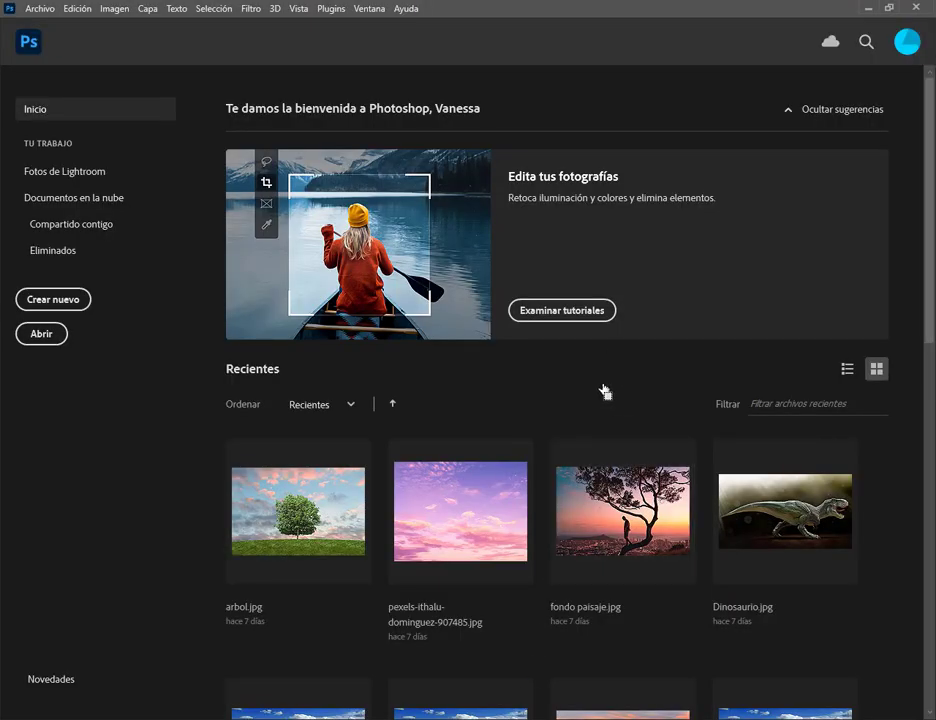
left_click(38, 12)
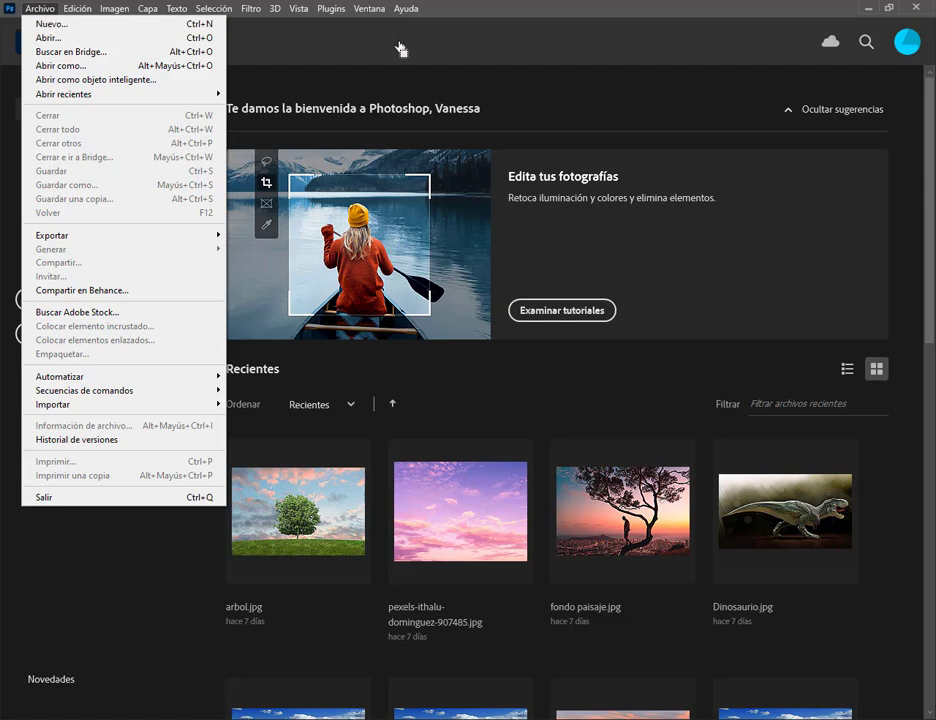
left_click(294, 36)
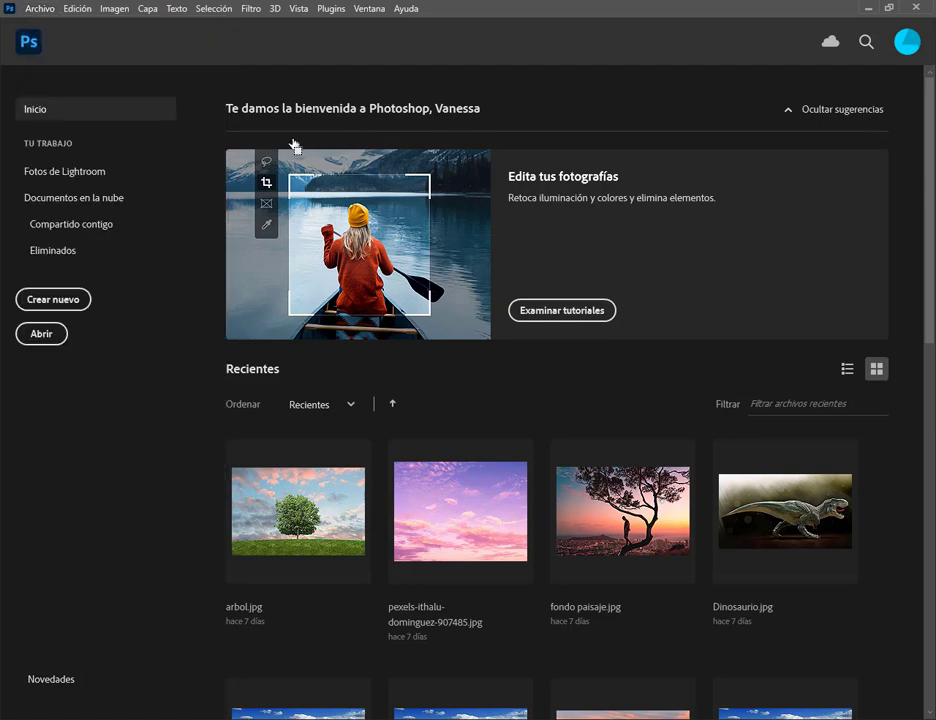
left_click(81, 304)
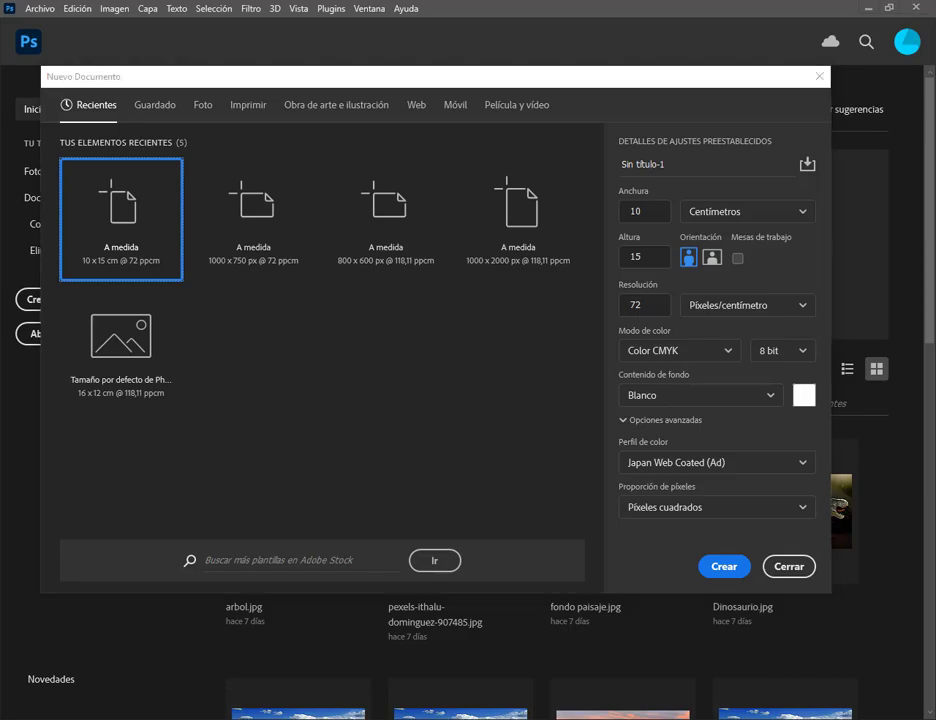
Open the Pexels site in a new browser tab and search its free photos for "paisaje"
left_click(75, 665)
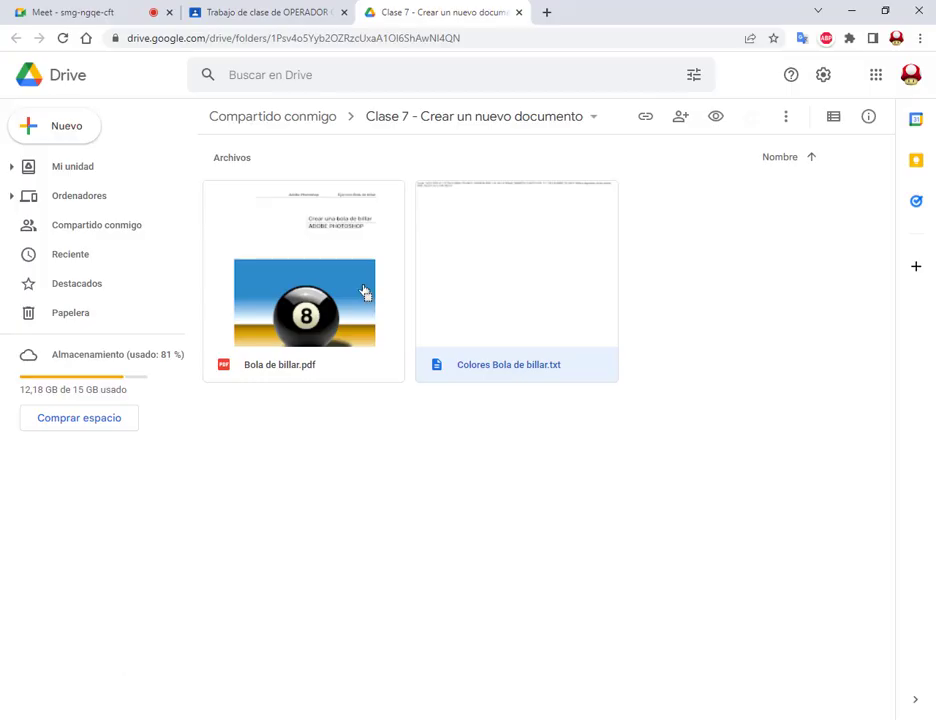
left_click(546, 12)
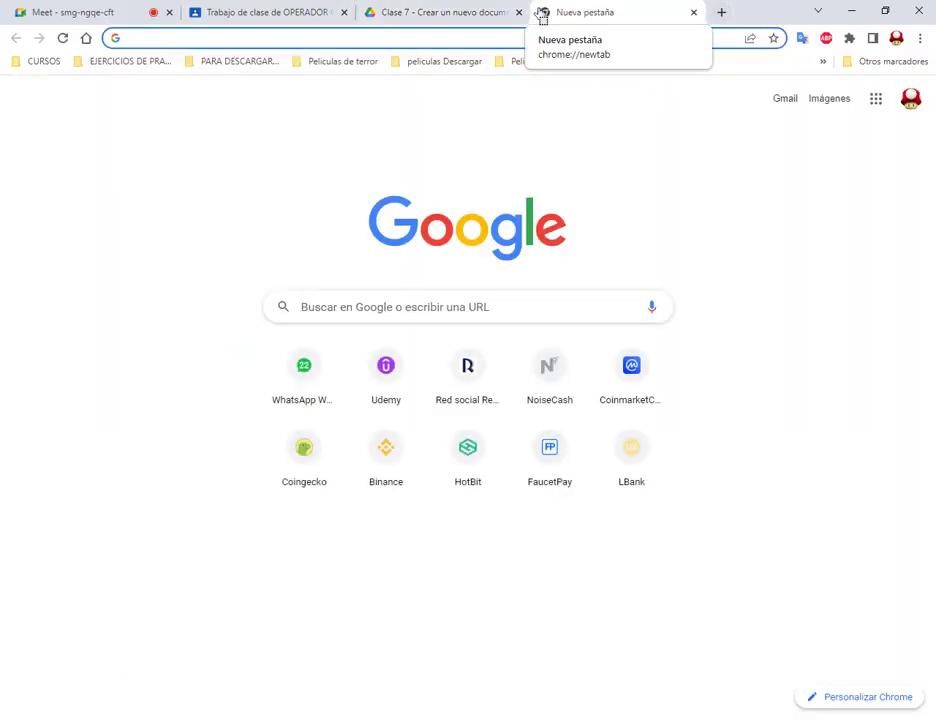
type("p")
key("Return")
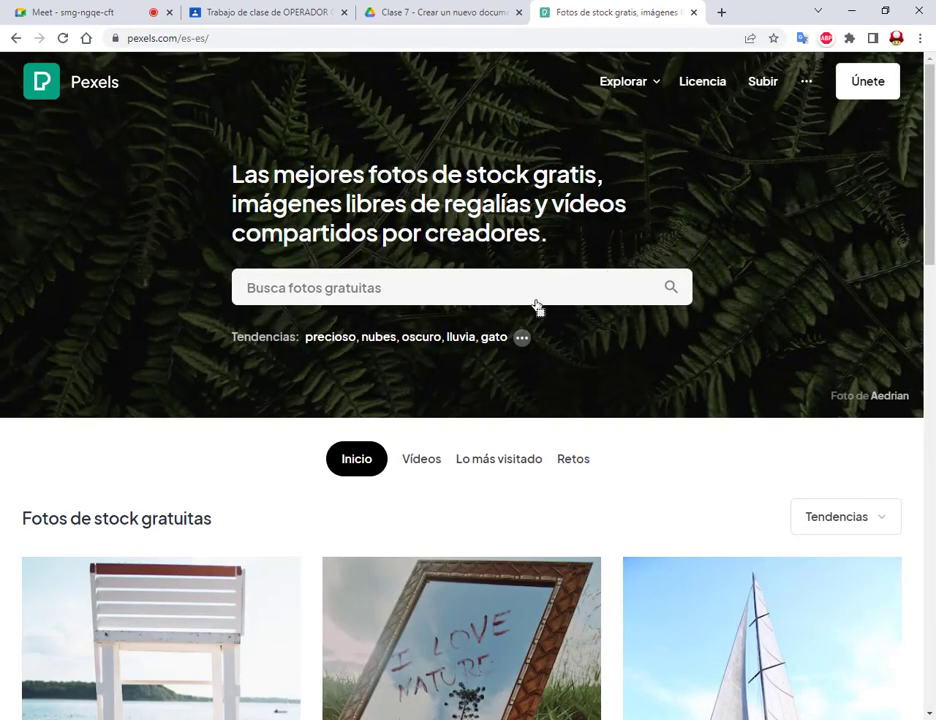
left_click(535, 302)
type("paisaje")
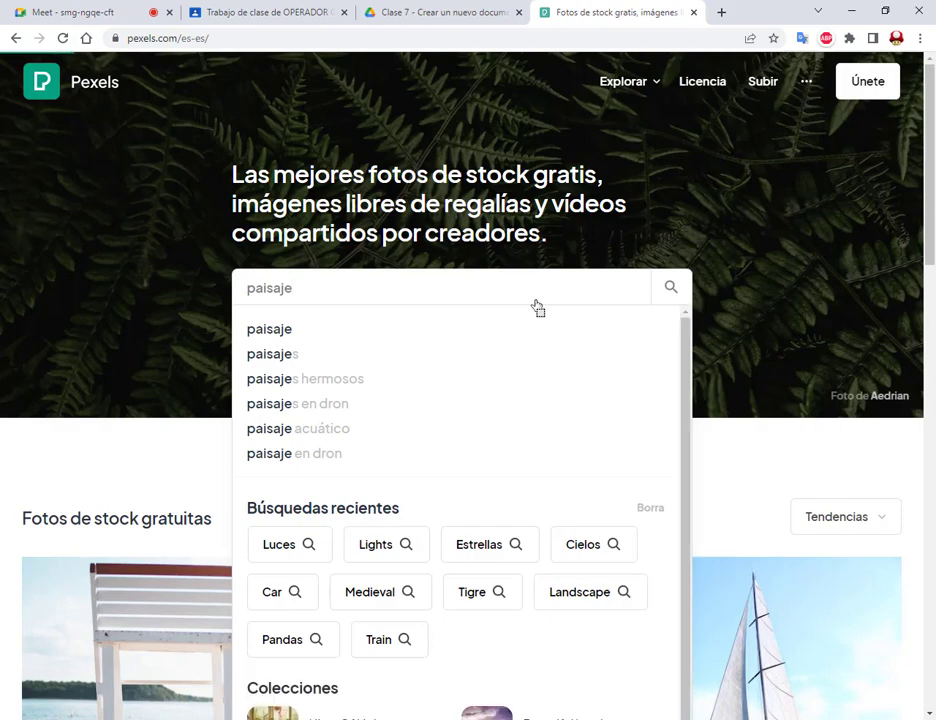
key("Return")
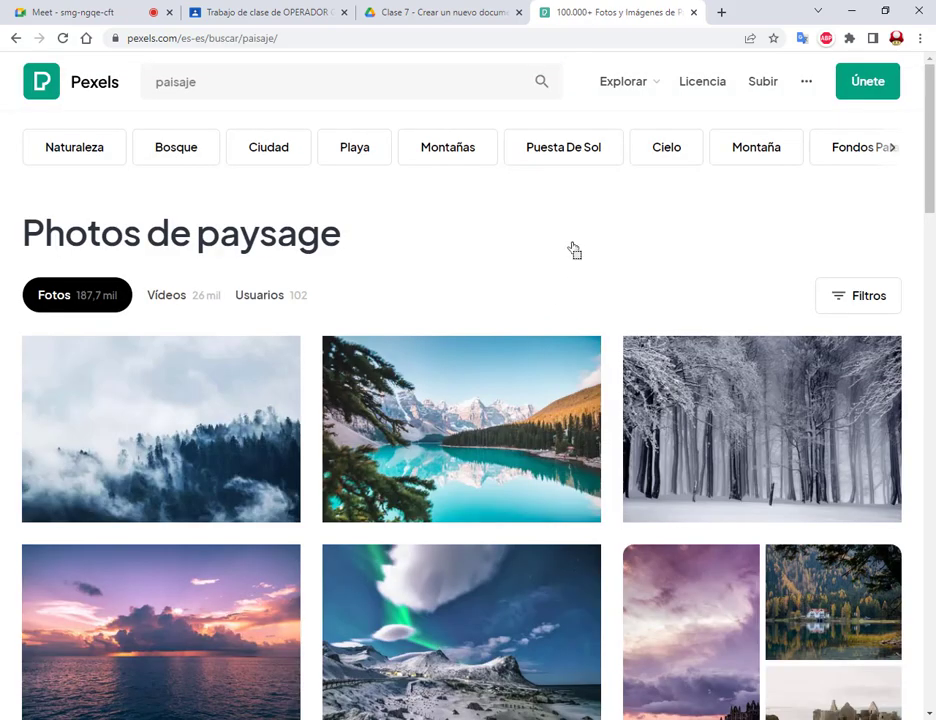
Examine the available download sizes of the purple sunset-over-the-sea photo in the Pexels results
scroll(572, 250, "down", 2)
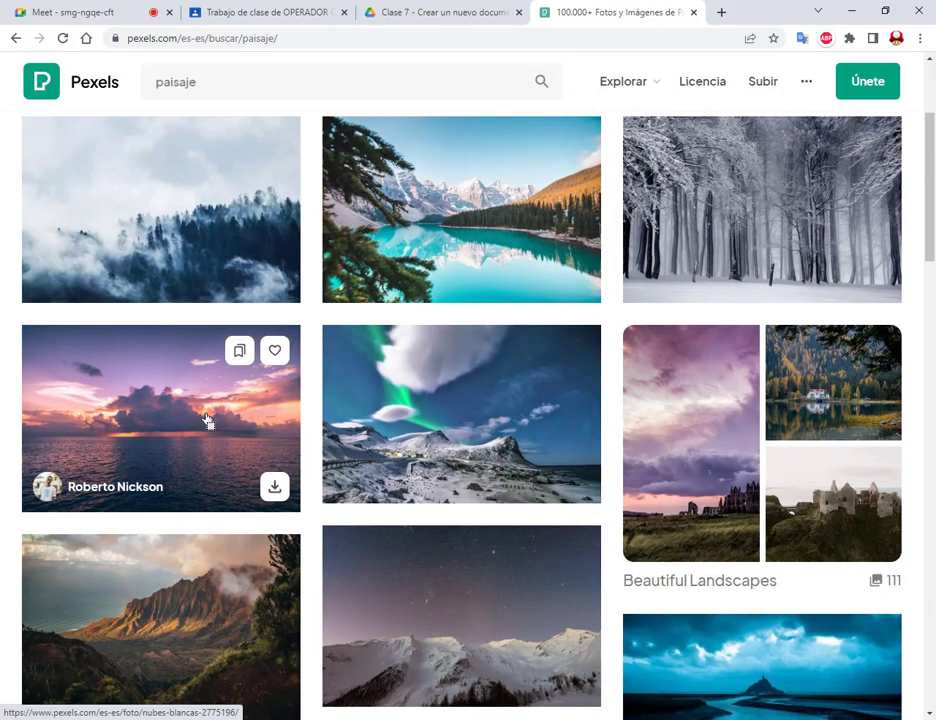
left_click(200, 420)
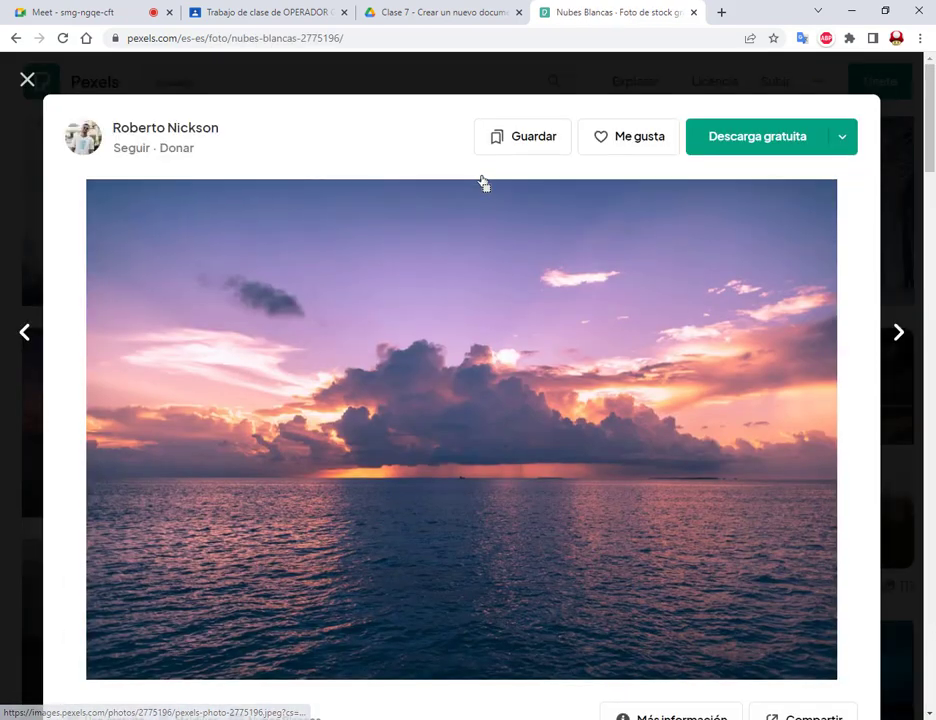
left_click(842, 136)
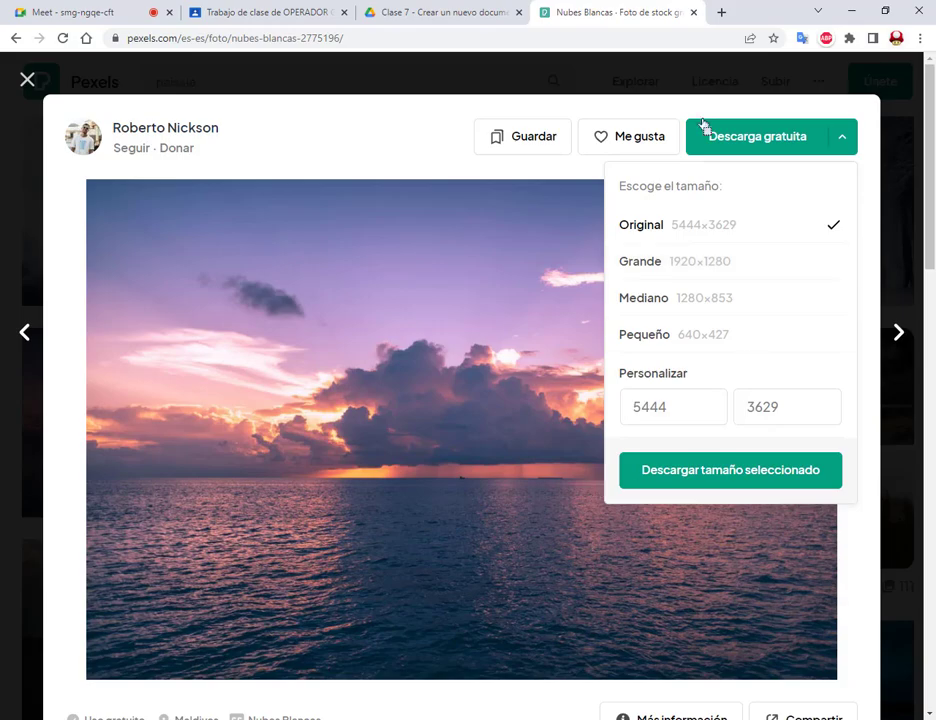
left_click(28, 79)
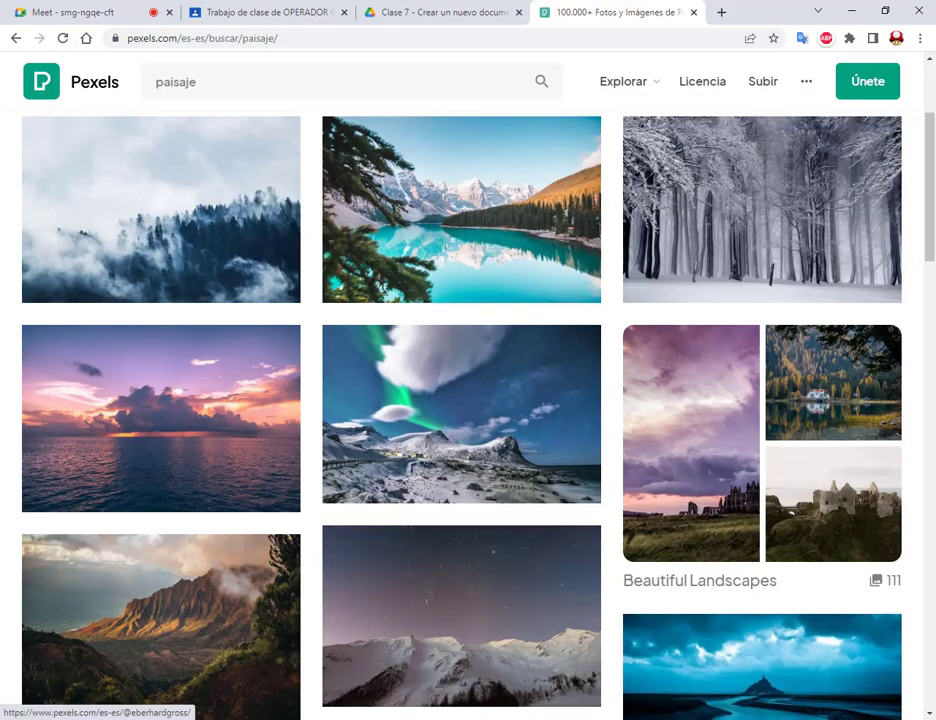
Return to Photoshop and try switching the new document's width unit to Píxeles and back to Centímetros
key("alt+Tab")
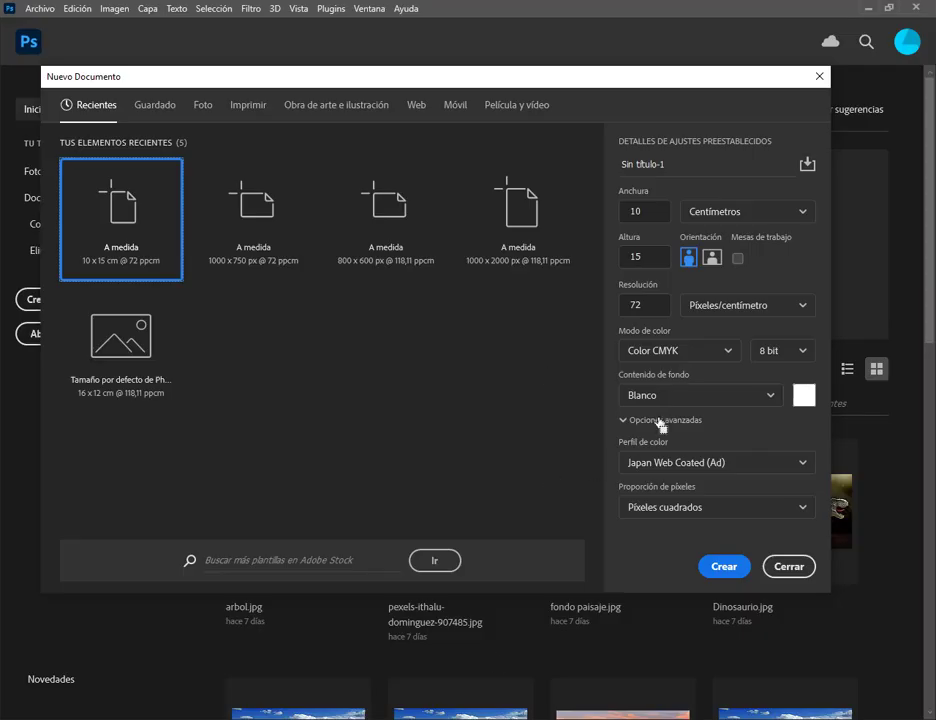
left_click(803, 213)
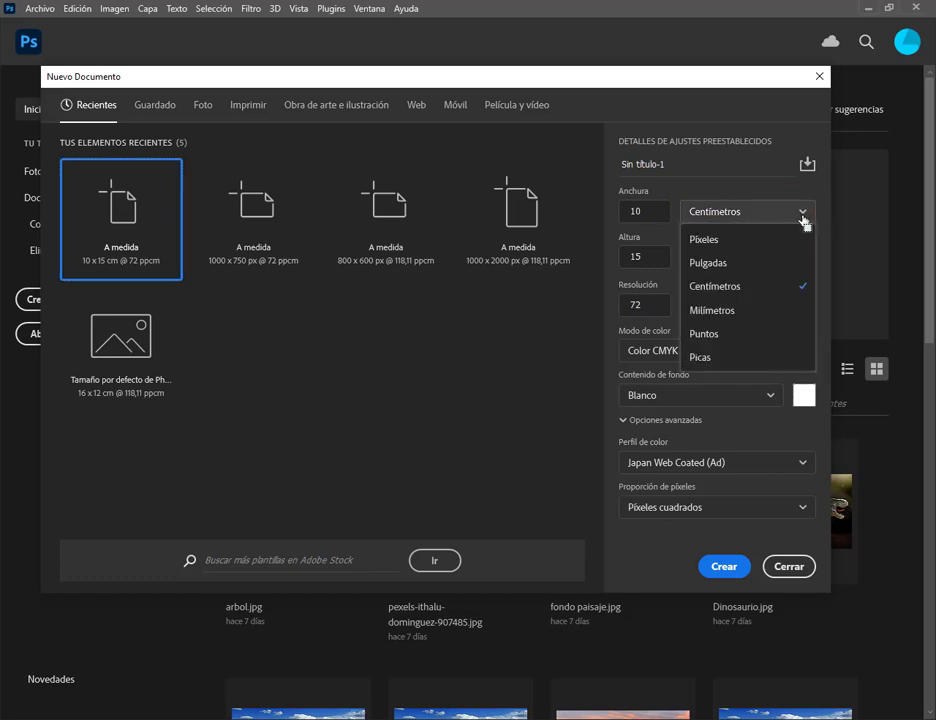
left_click(738, 240)
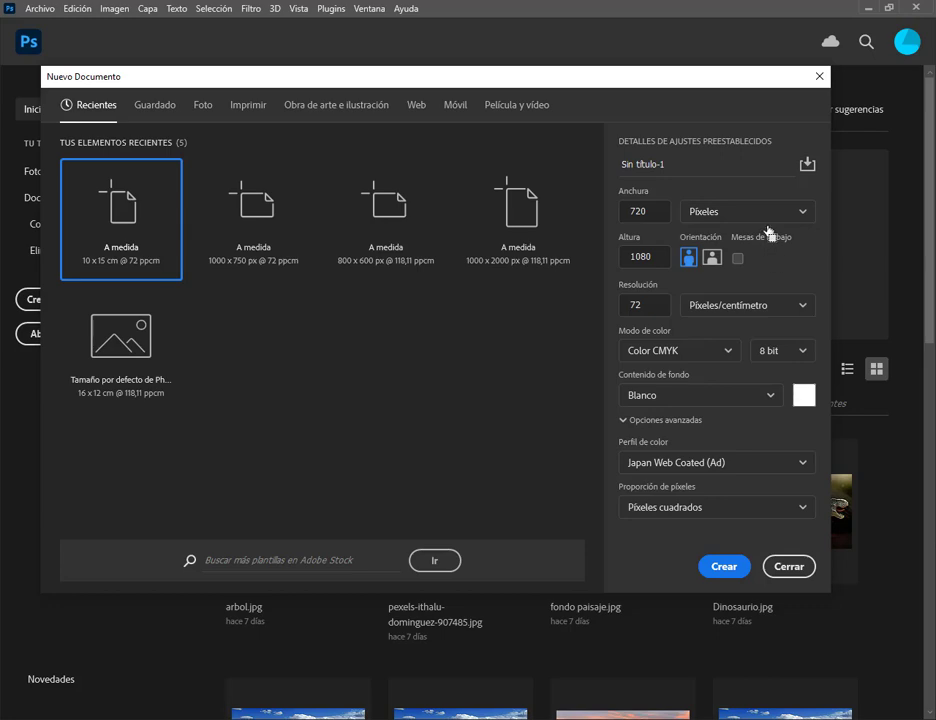
left_click(766, 214)
left_click(716, 287)
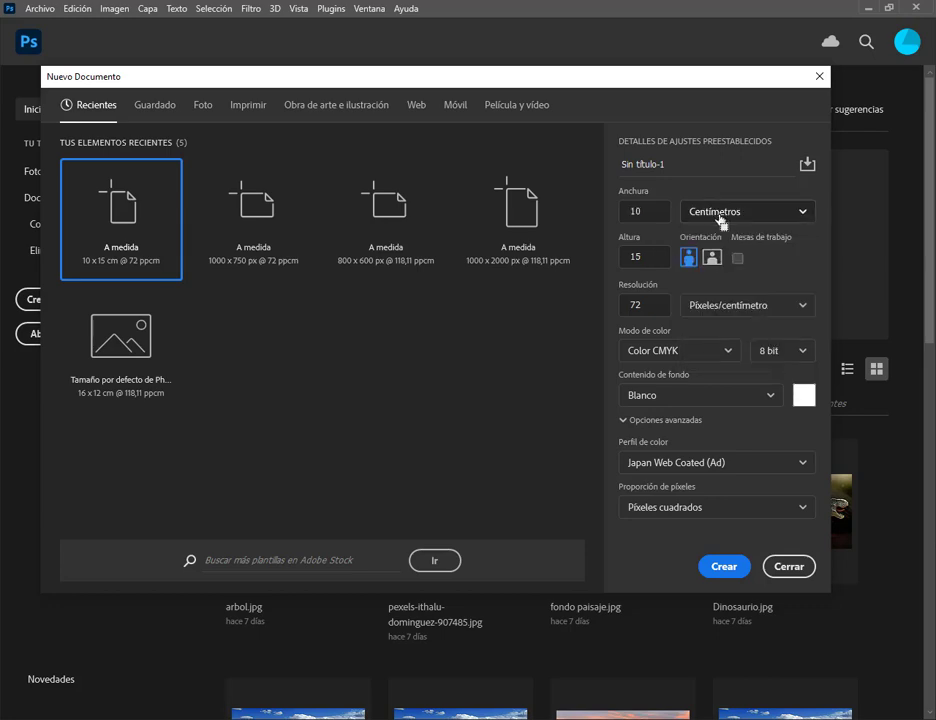
Enter a width of 1920 for the new document and switch its unit to Píxeles
left_click(621, 218)
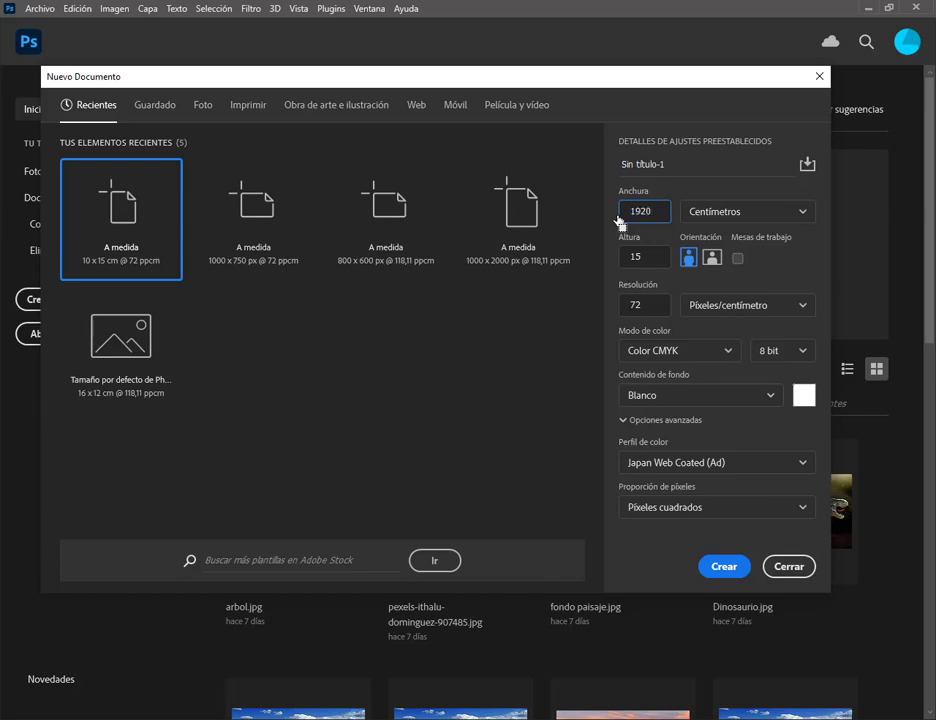
key("Tab")
key("Tab")
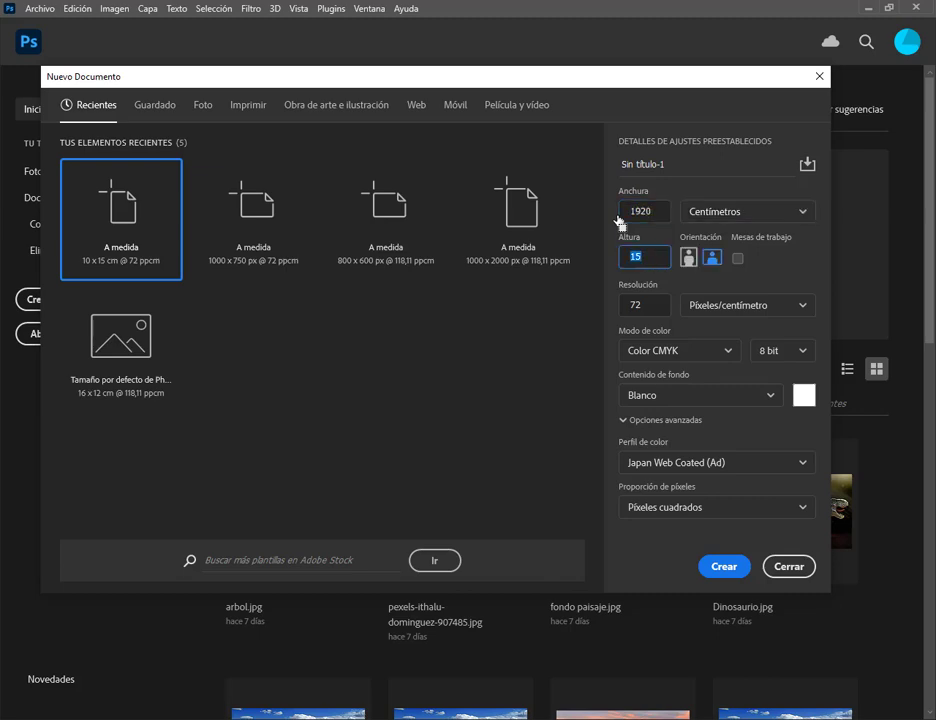
left_click(735, 215)
left_click(731, 241)
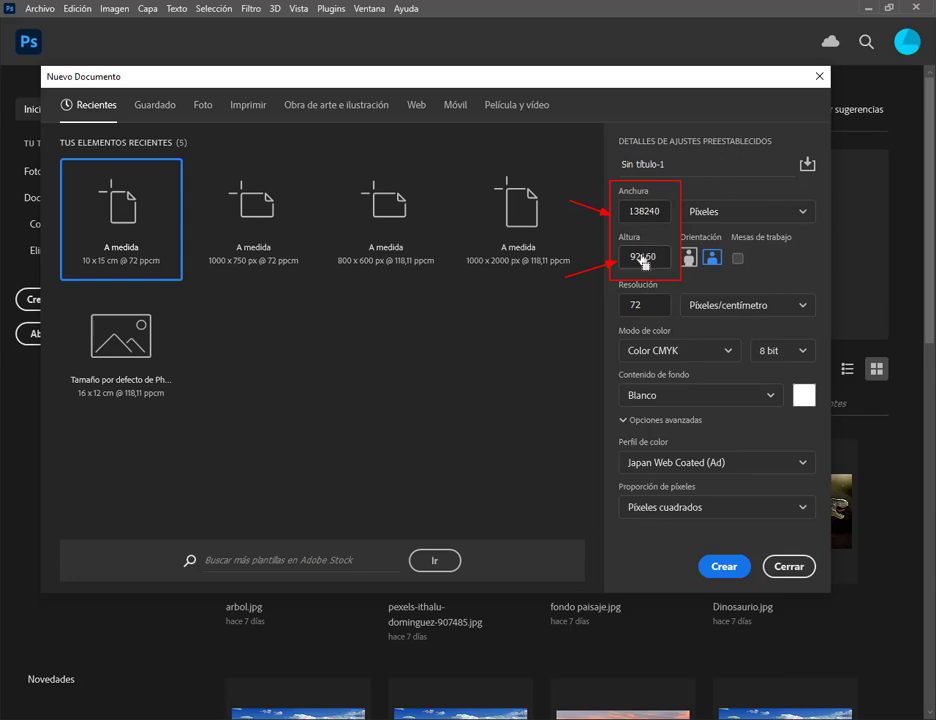
left_click(749, 214)
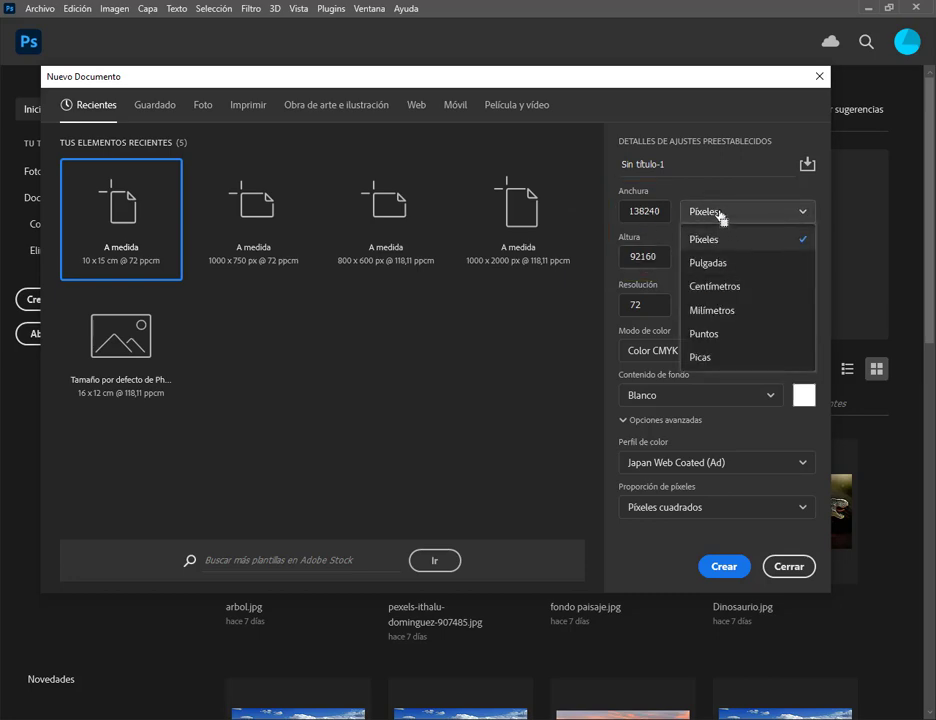
left_click(727, 240)
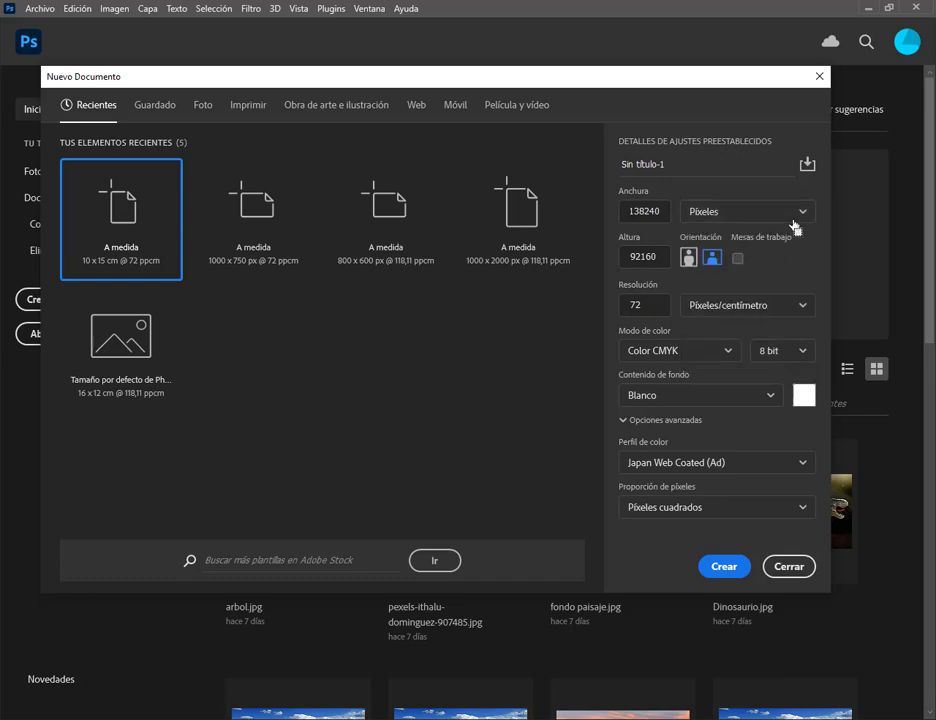
Set the new document's width to 1920 and height to 1280 pixels
double_click(660, 212)
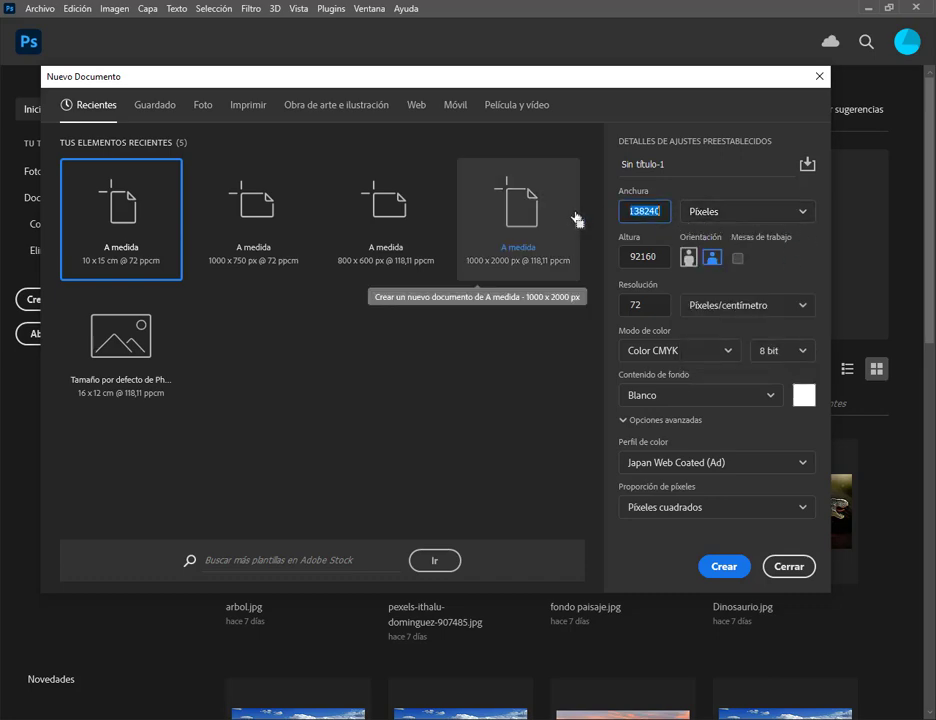
type("1")
key("Tab")
key("Tab")
key("Tab")
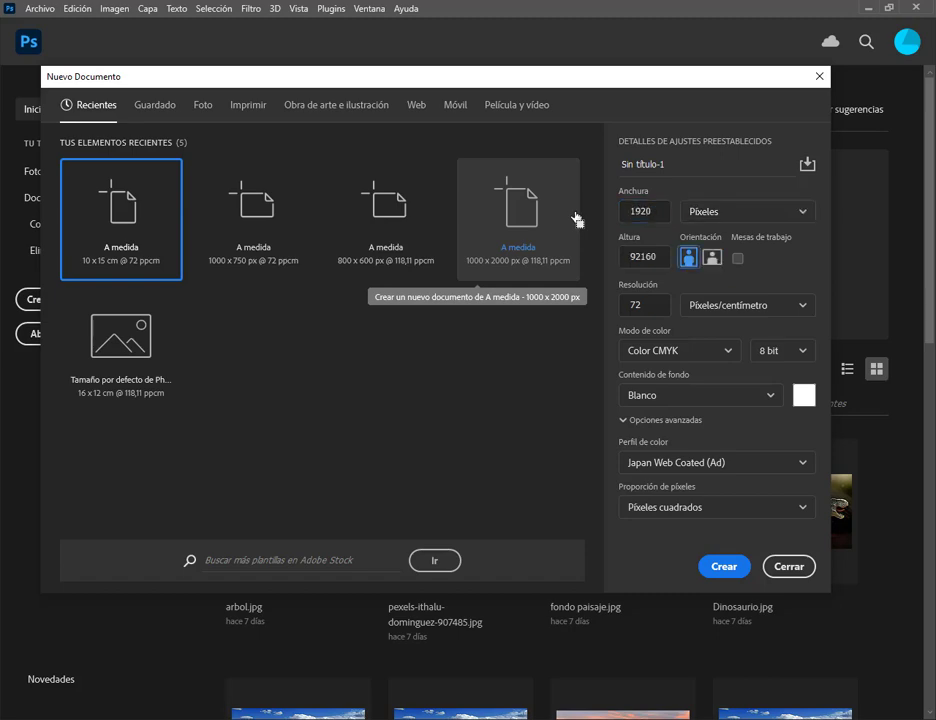
key("shift+Tab")
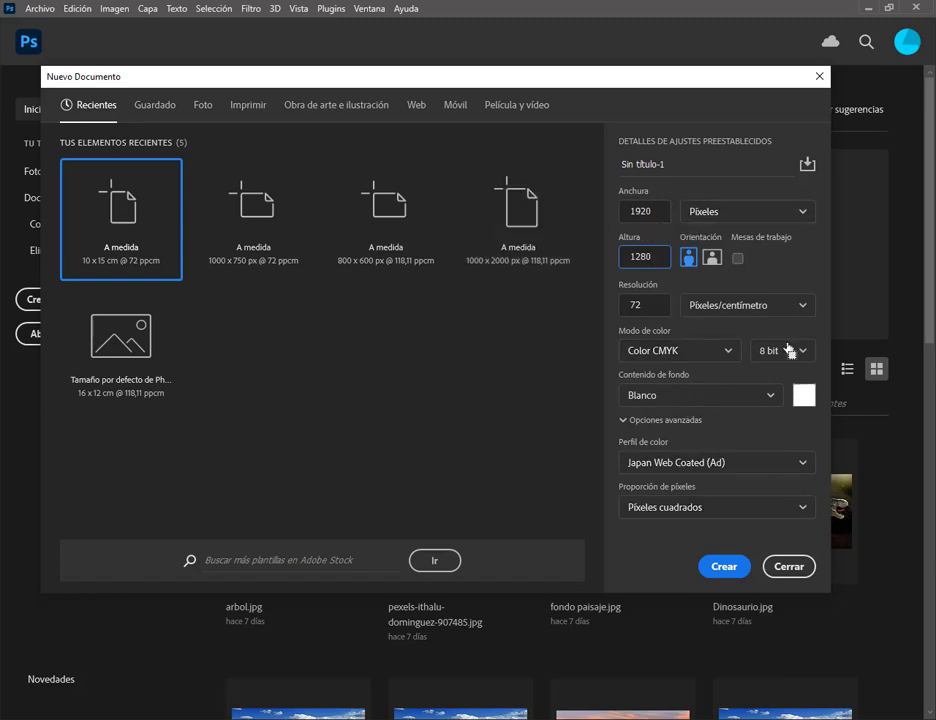
left_click(770, 277)
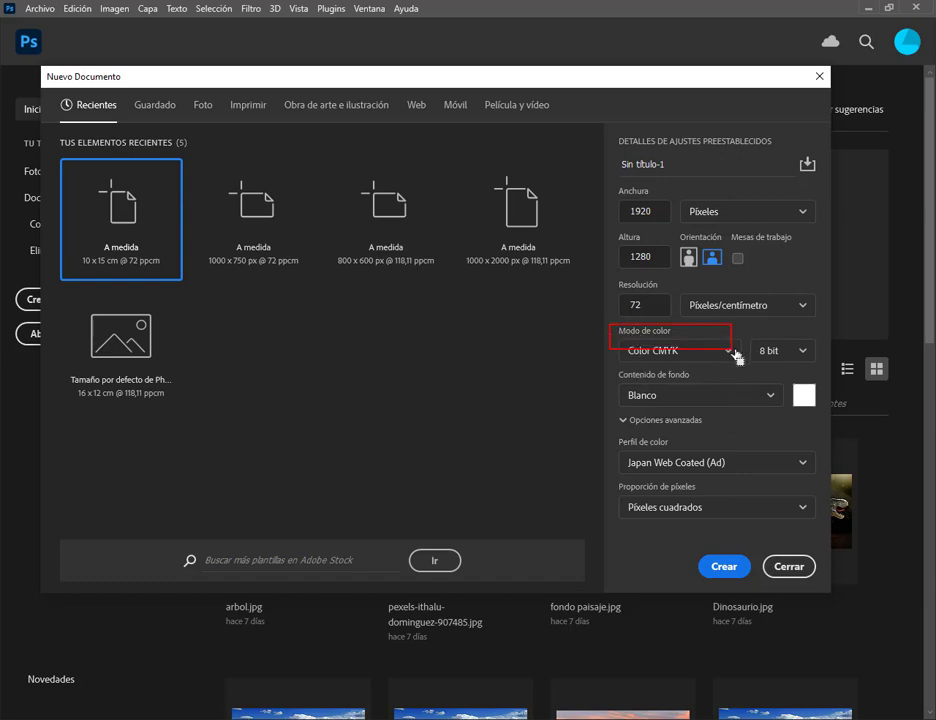
Set the colour mode to Color RGB and create the document
left_click(673, 353)
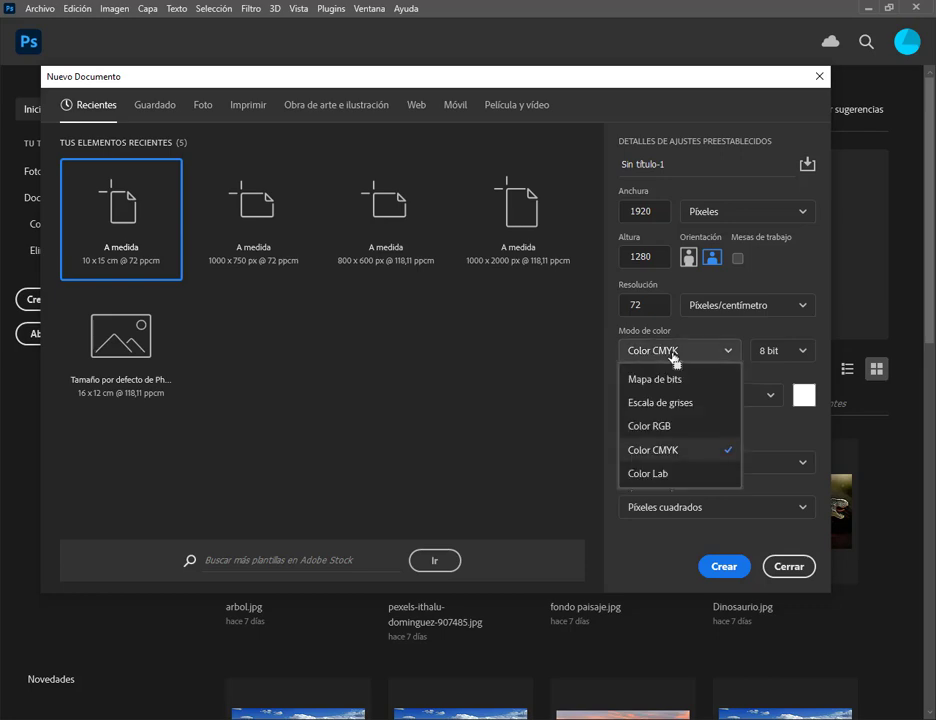
left_click(681, 427)
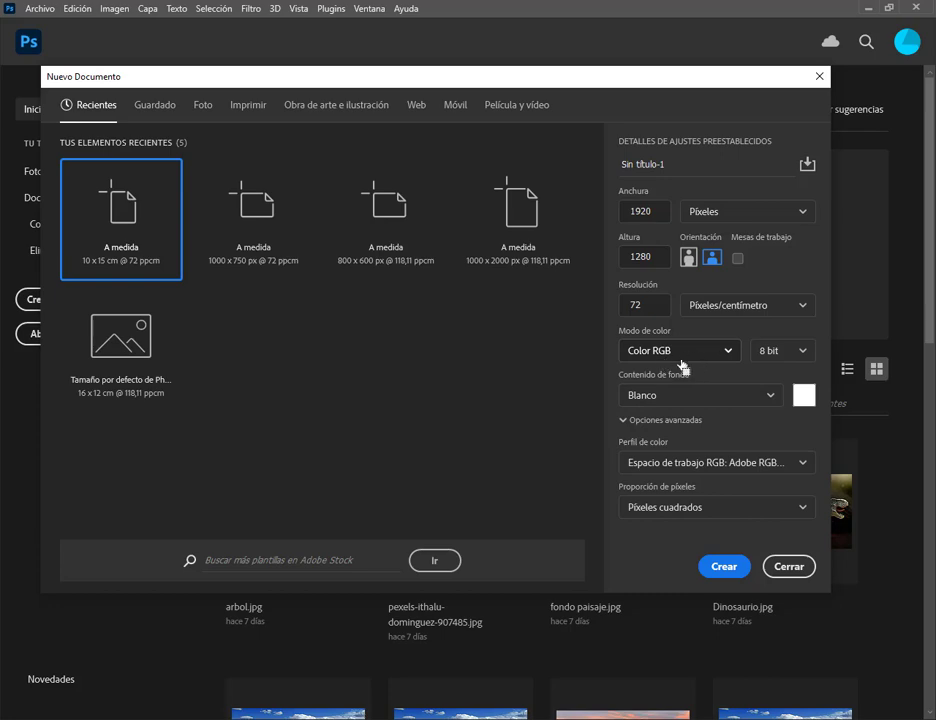
left_click(741, 570)
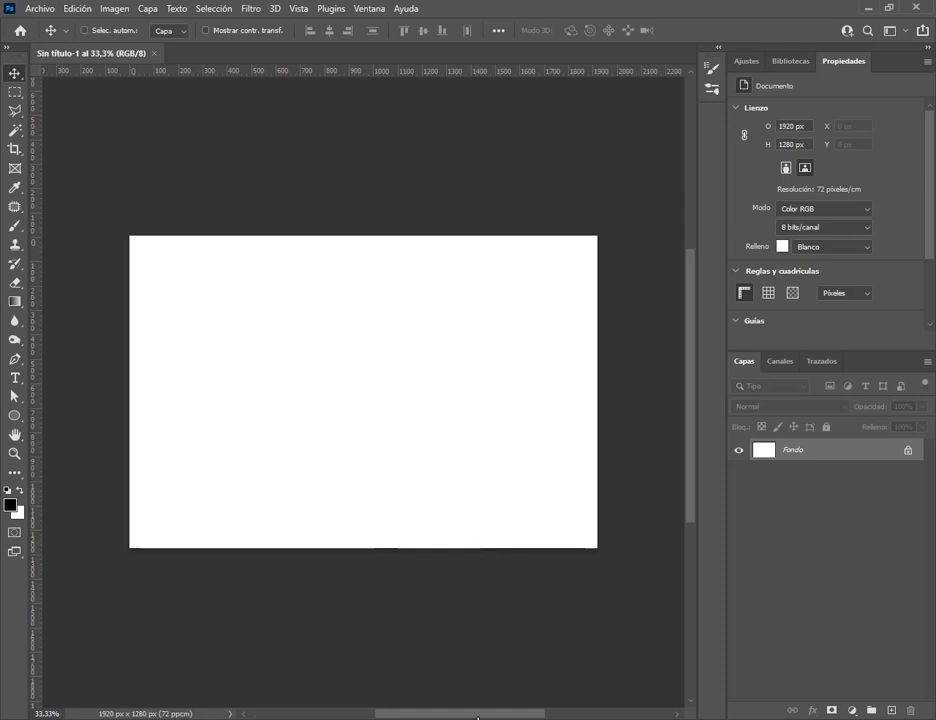
Switch to File Explorer and open Bola de billar.pdf from the Photoshop folder to review the exercise
key("alt+Tab")
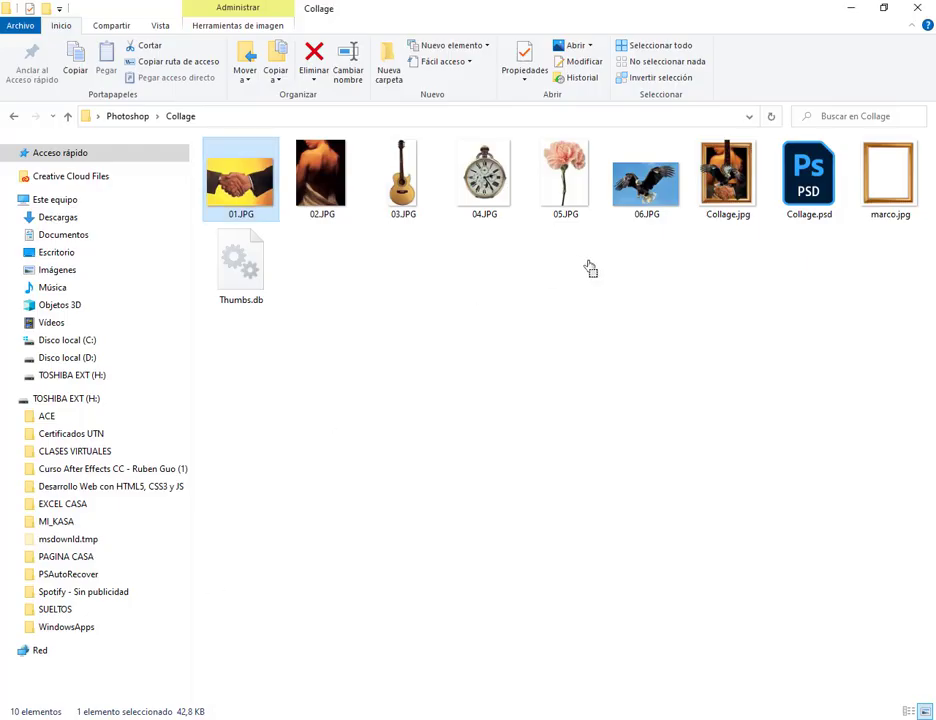
left_click(128, 117)
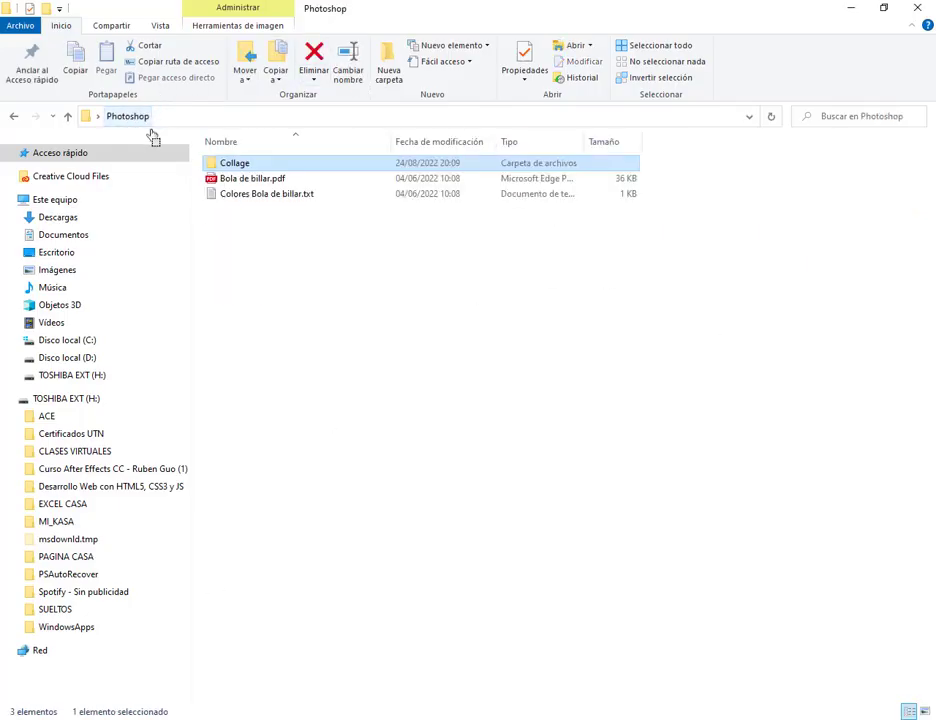
double_click(255, 179)
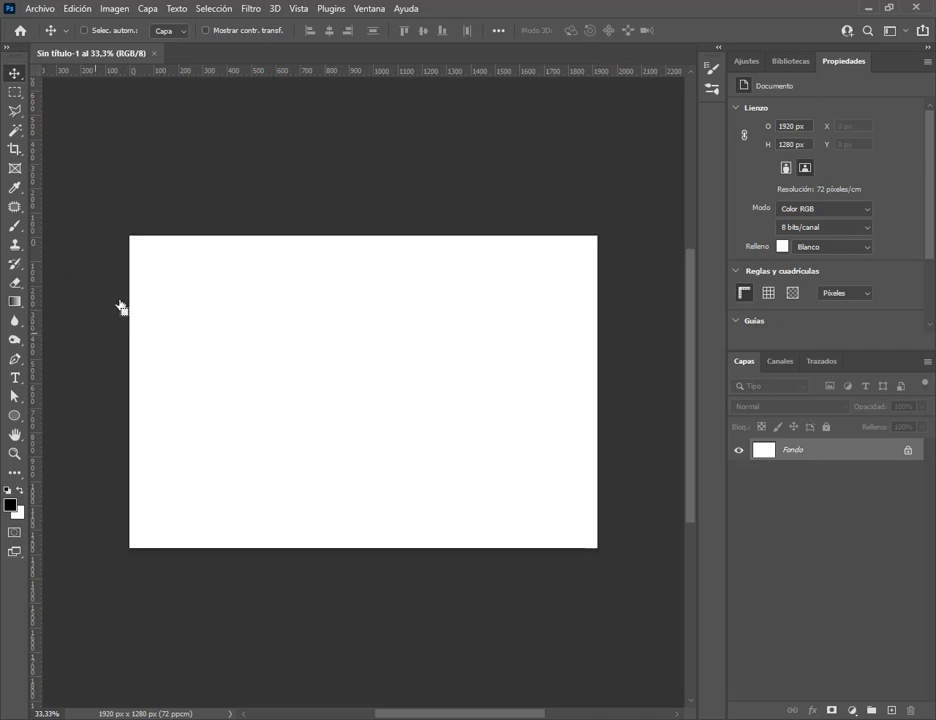
Return to Photoshop and add a gradient fill layer with the default name and Normal mode at 100% opacity
left_click(147, 10)
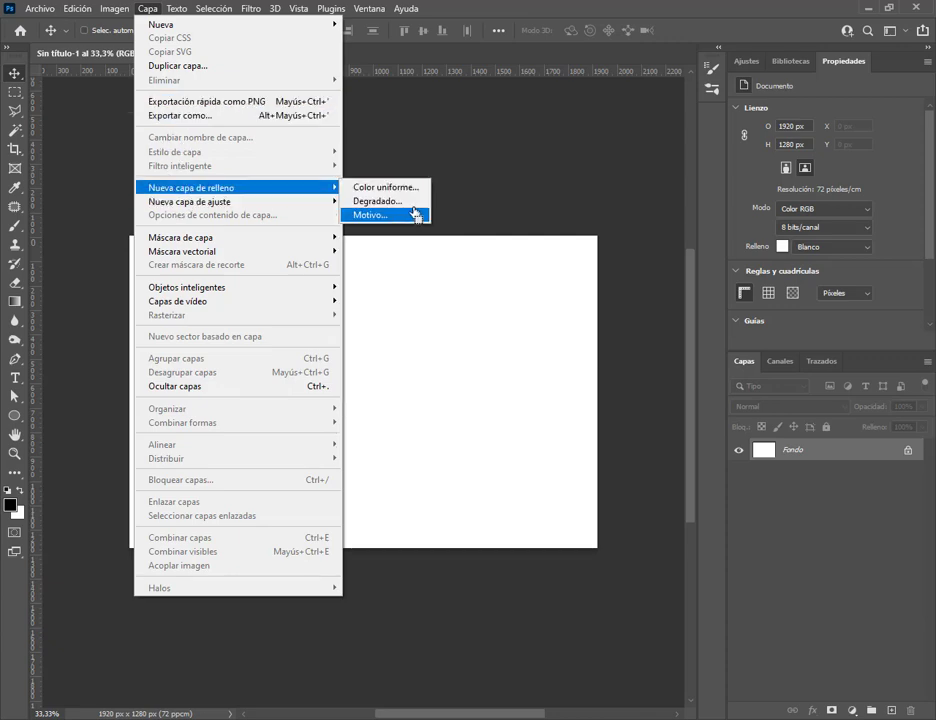
left_click(421, 204)
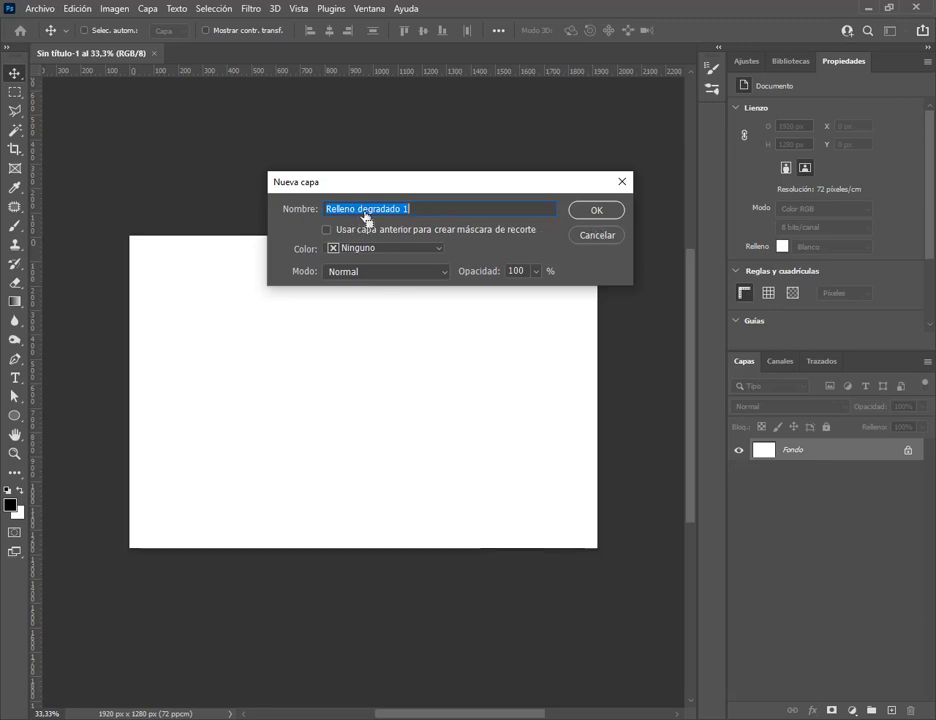
left_click(594, 211)
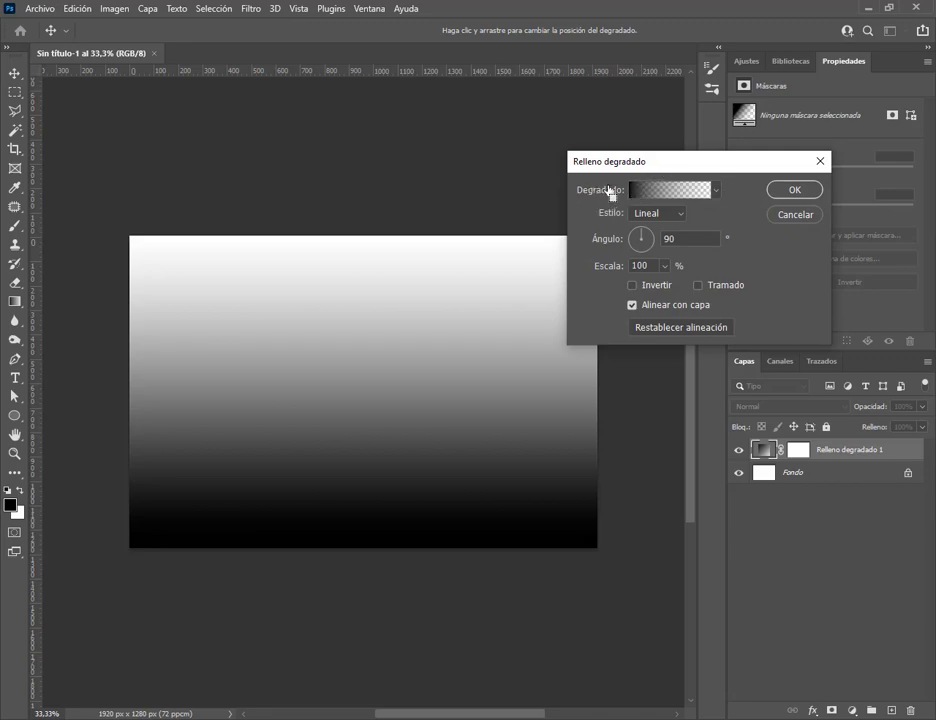
Try presets from the Básicos and Azules gradient groups on the fill layer
left_click(715, 192)
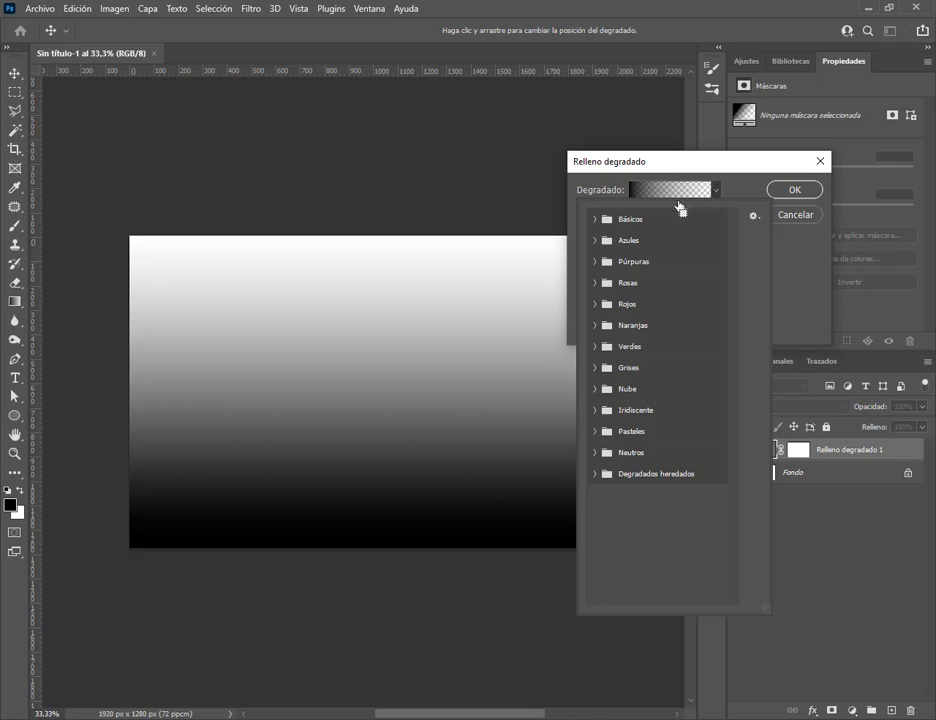
left_click(607, 219)
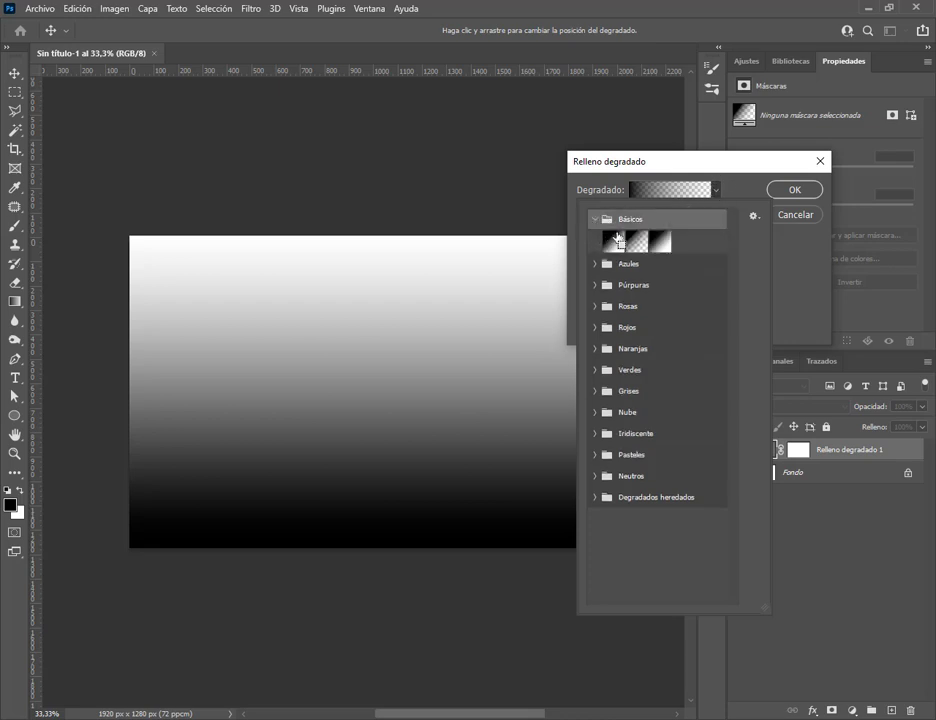
left_click(608, 241)
left_click(595, 264)
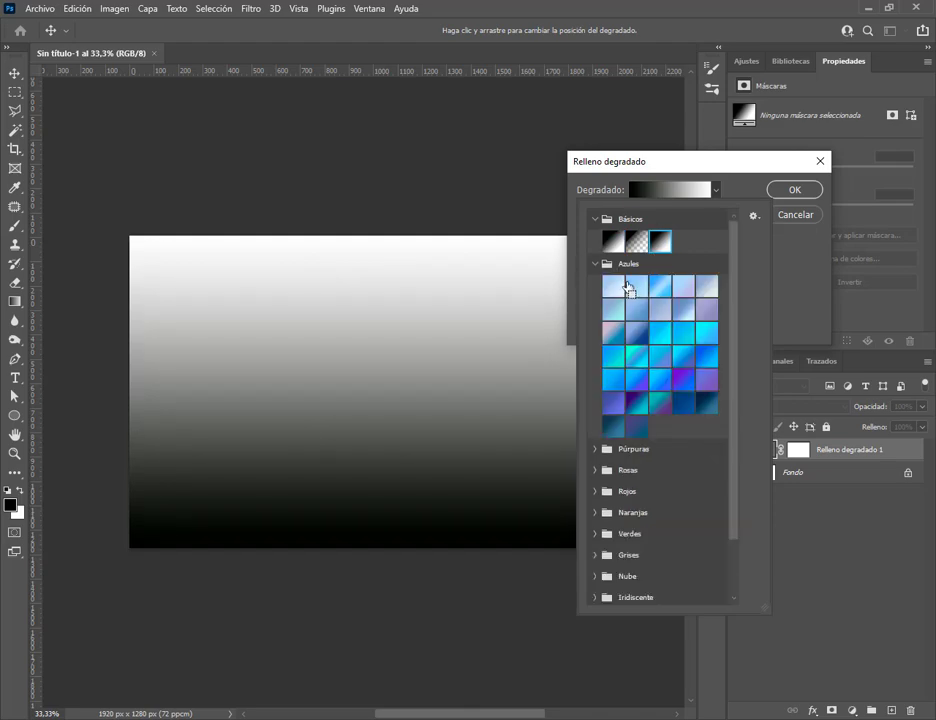
left_click(669, 331)
left_click(660, 378)
left_click(615, 408)
left_click(638, 429)
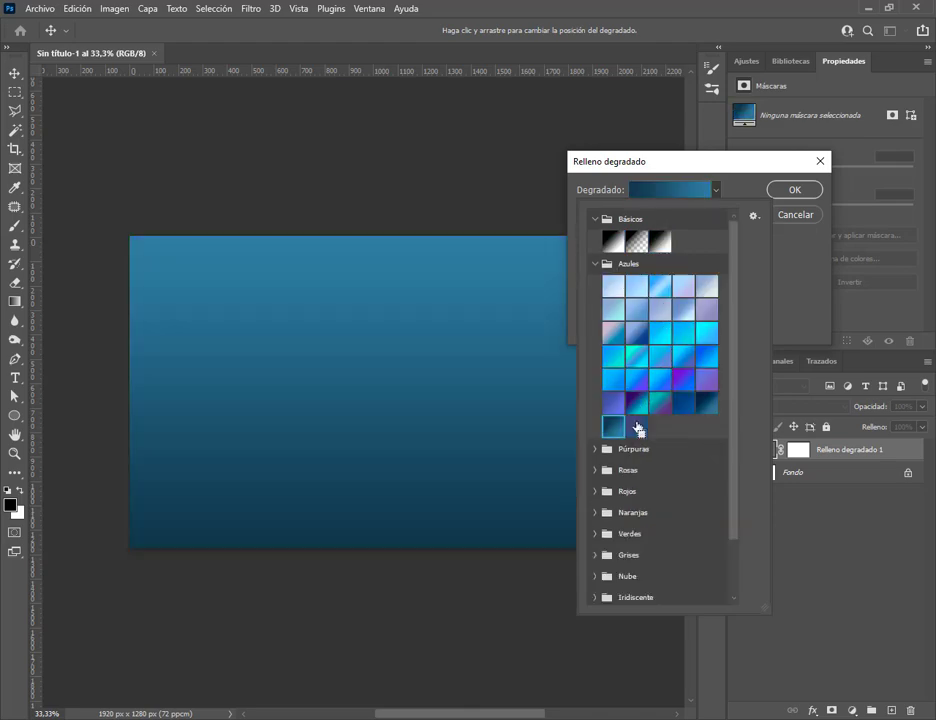
left_click(637, 402)
left_click(600, 264)
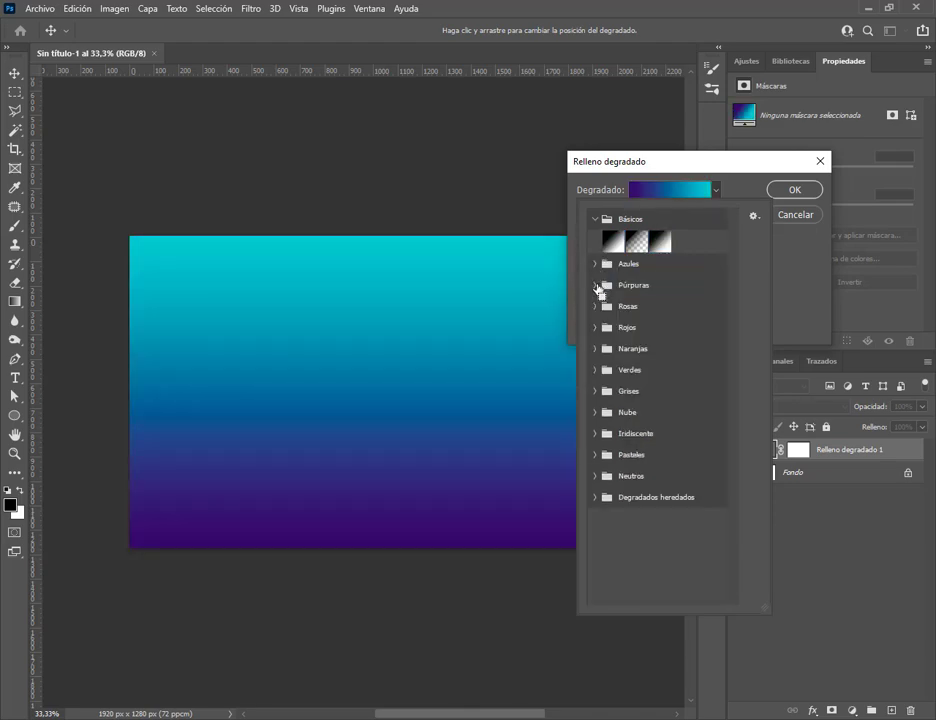
Try gradient presets from the Púrpuras group on the fill layer
left_click(597, 286)
left_click(660, 357)
left_click(613, 308)
left_click(597, 287)
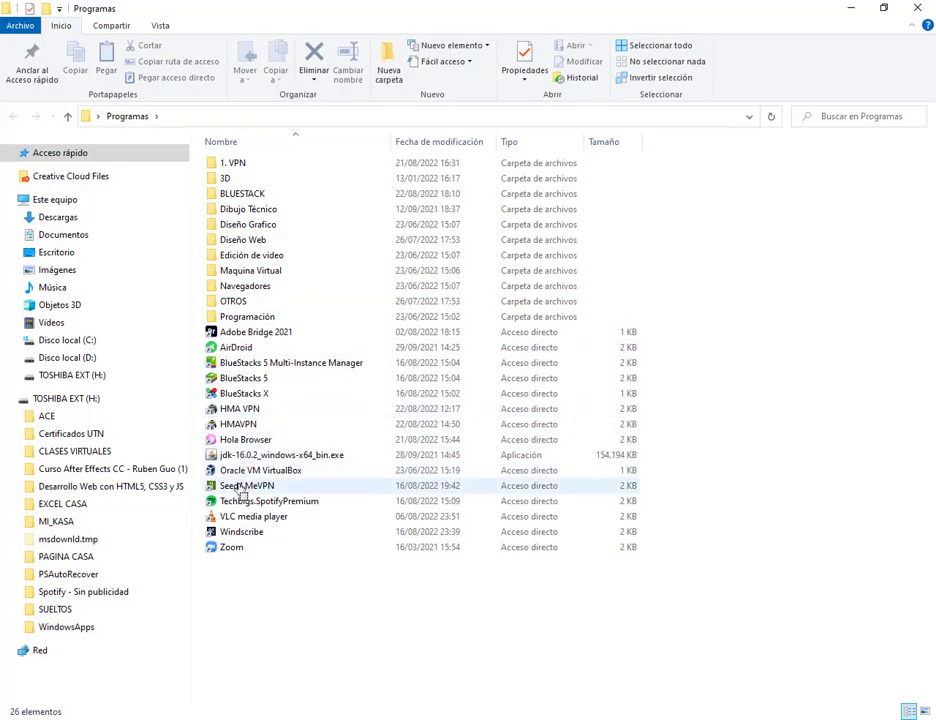
Launch Oracle VM VirtualBox from the Programas folder
left_click(245, 472)
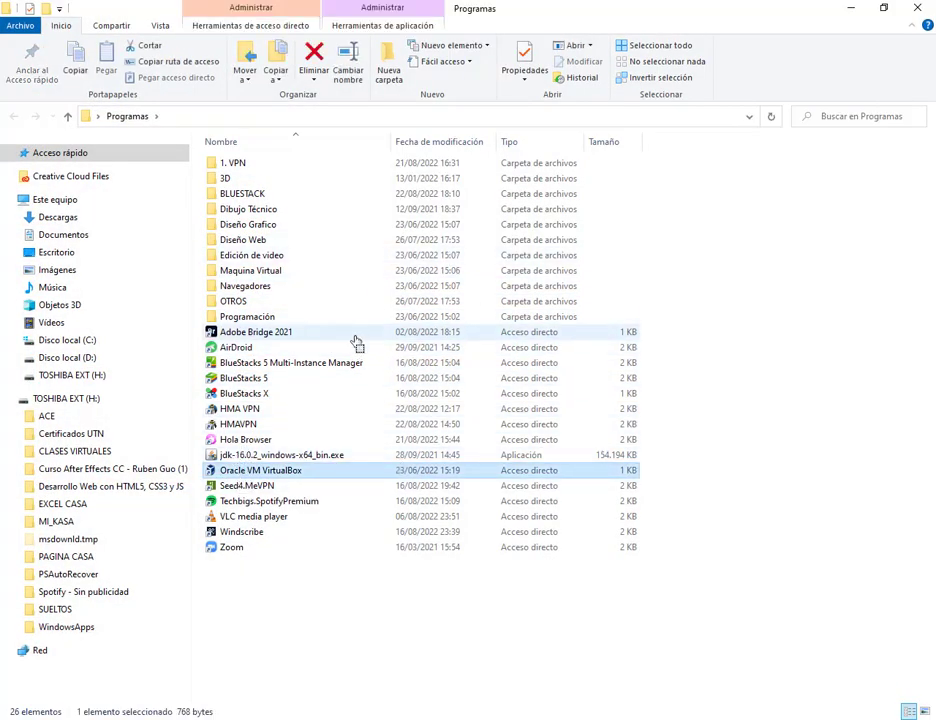
key("Return")
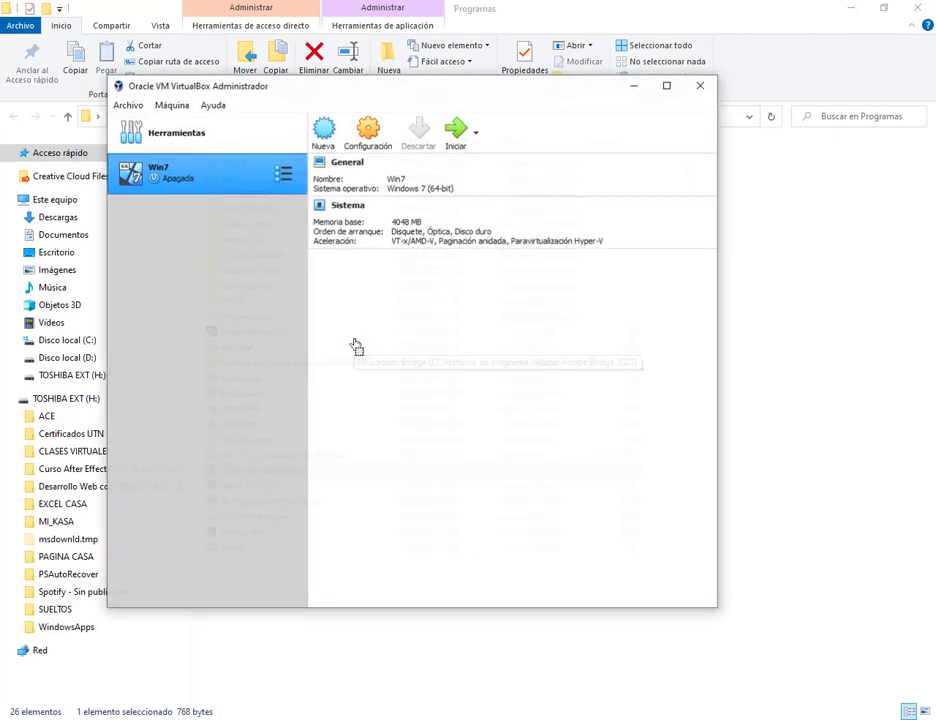
left_click(523, 297)
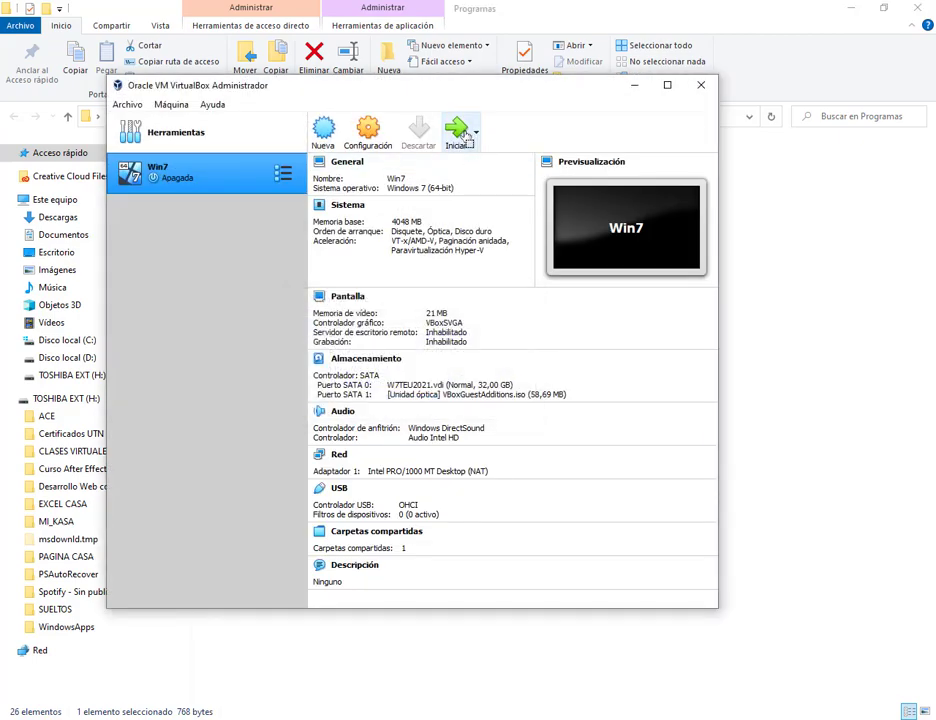
Start the Win7 virtual machine, minimizing the VirtualBox manager and closing the Programas folder window
left_click(456, 132)
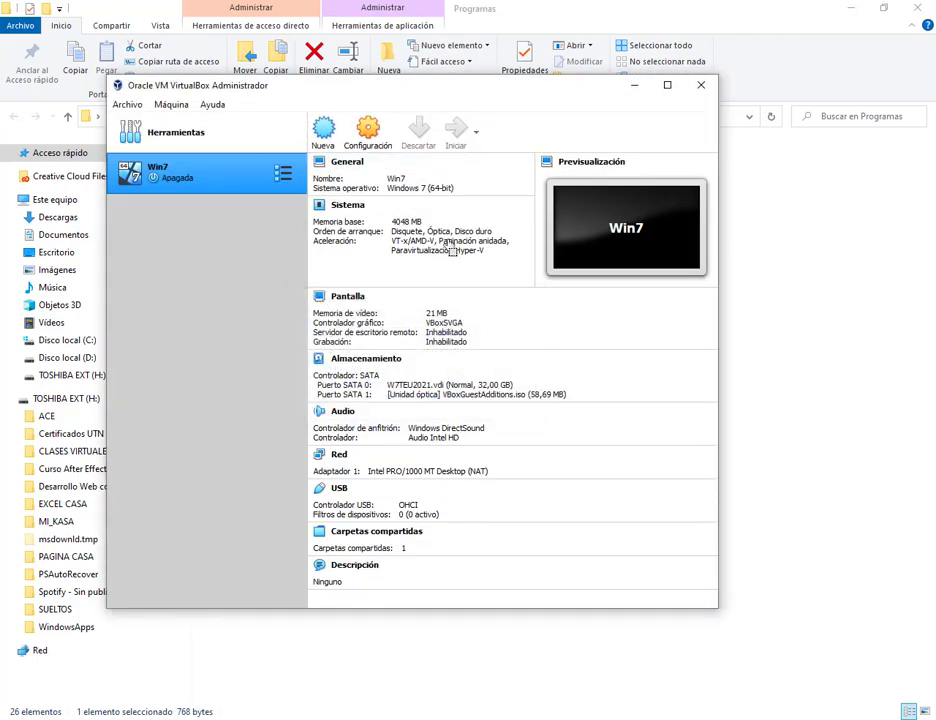
left_click(637, 86)
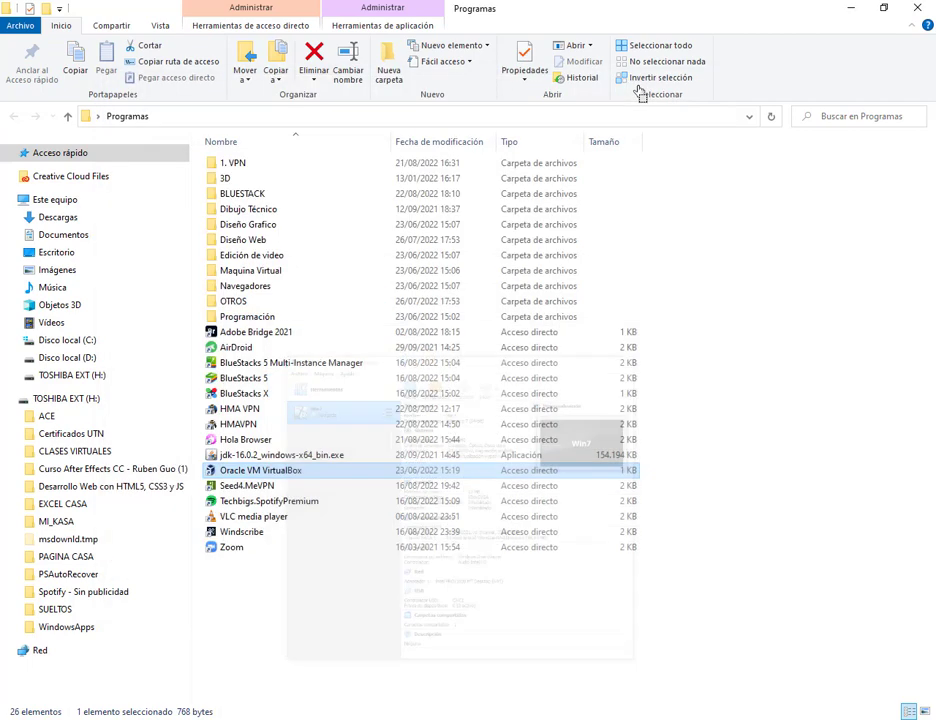
left_click(922, 7)
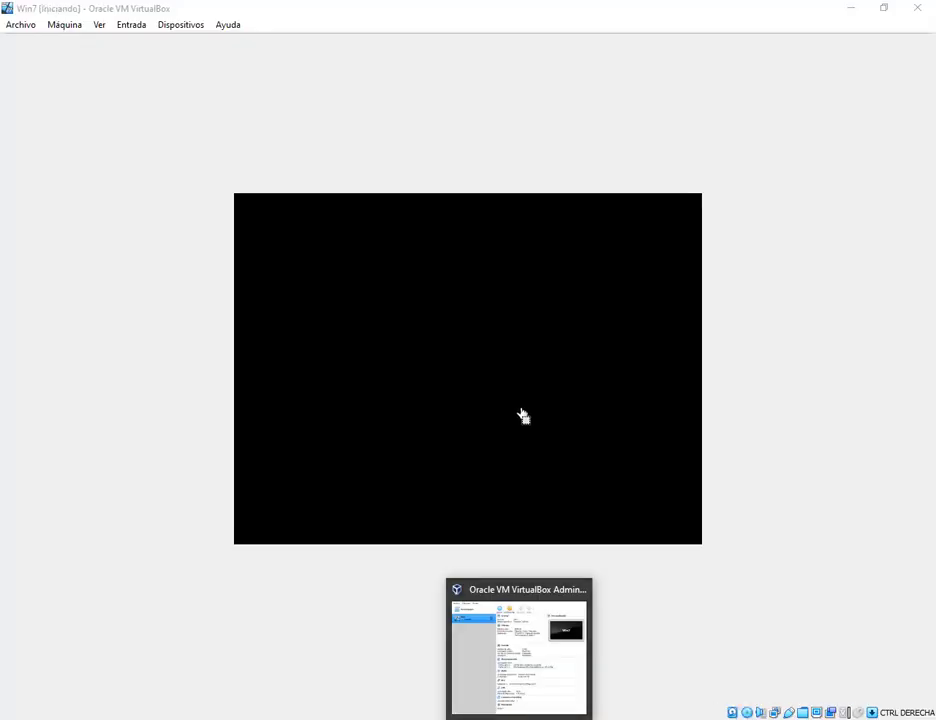
left_click(906, 48)
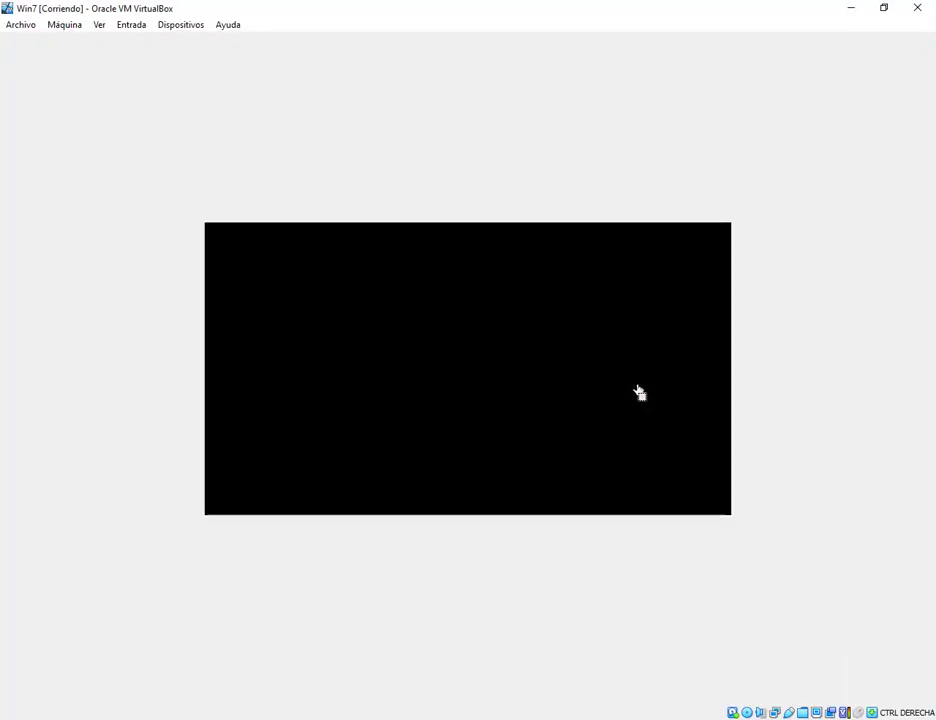
key("Return")
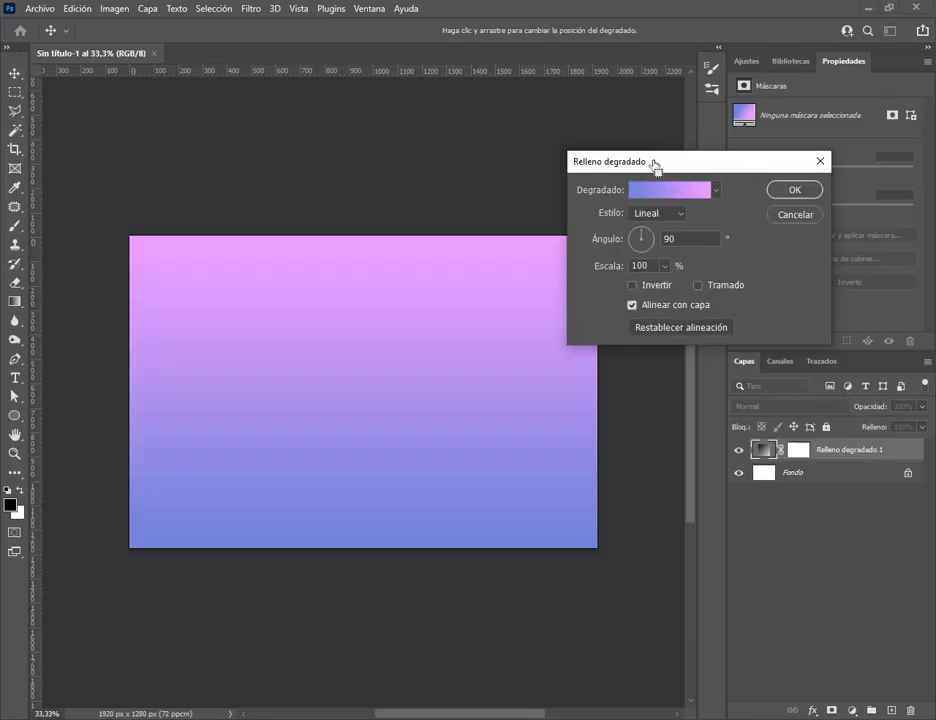
Close the Collage.jpg image and check the background gradient of the finished exercise in Bola de billar.pdf
left_click_drag(654, 161, 482, 173)
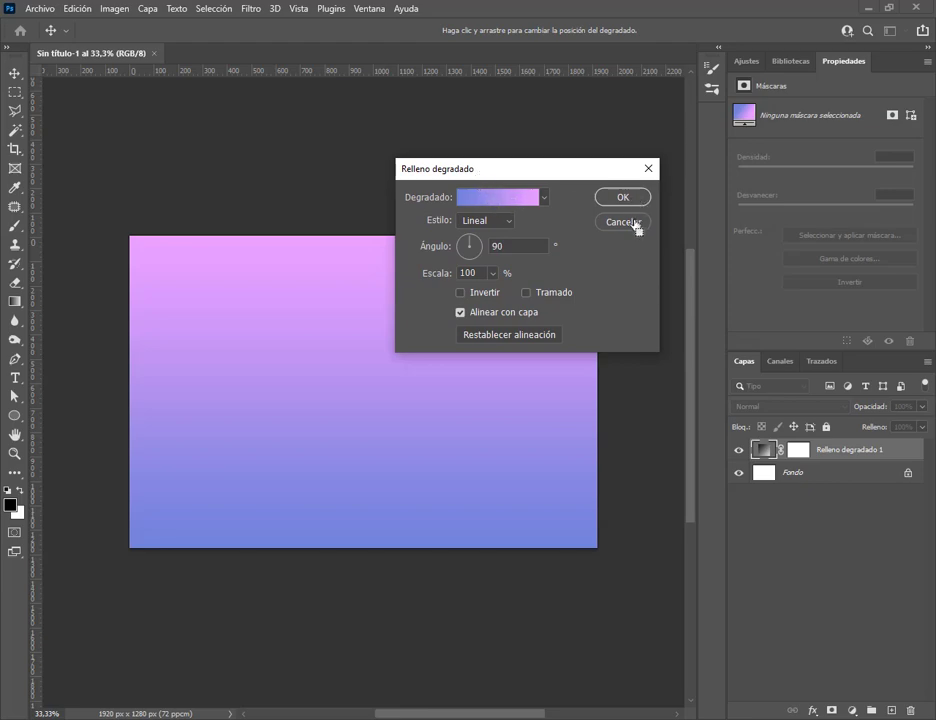
left_click(544, 198)
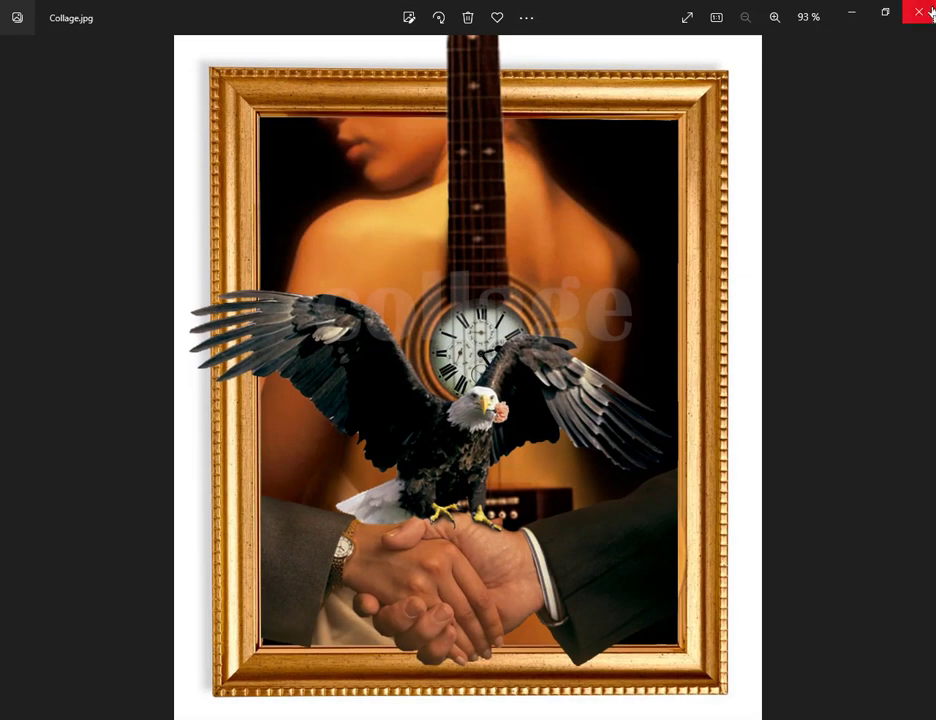
left_click(912, 12)
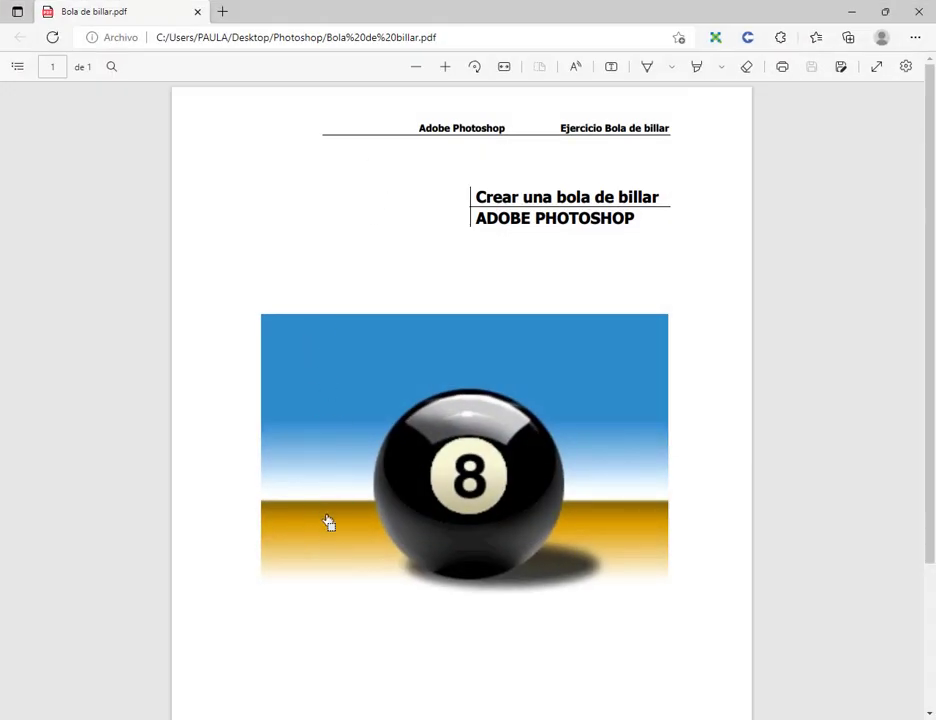
left_click(848, 12)
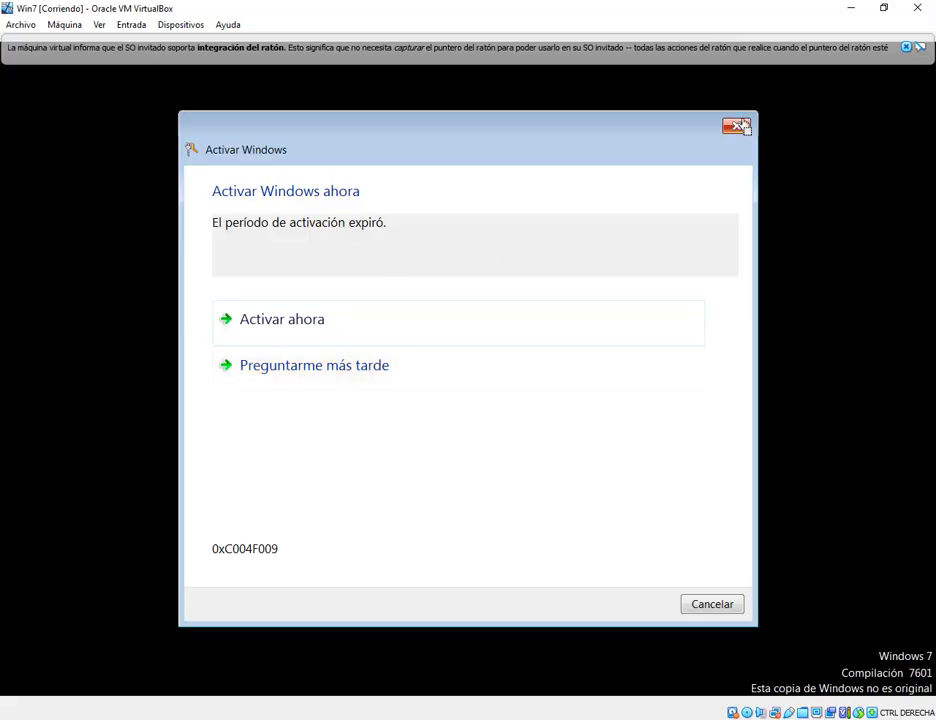
Close the Windows activation window and dismiss the mouse integration notice in the Win7 virtual machine
left_click(738, 126)
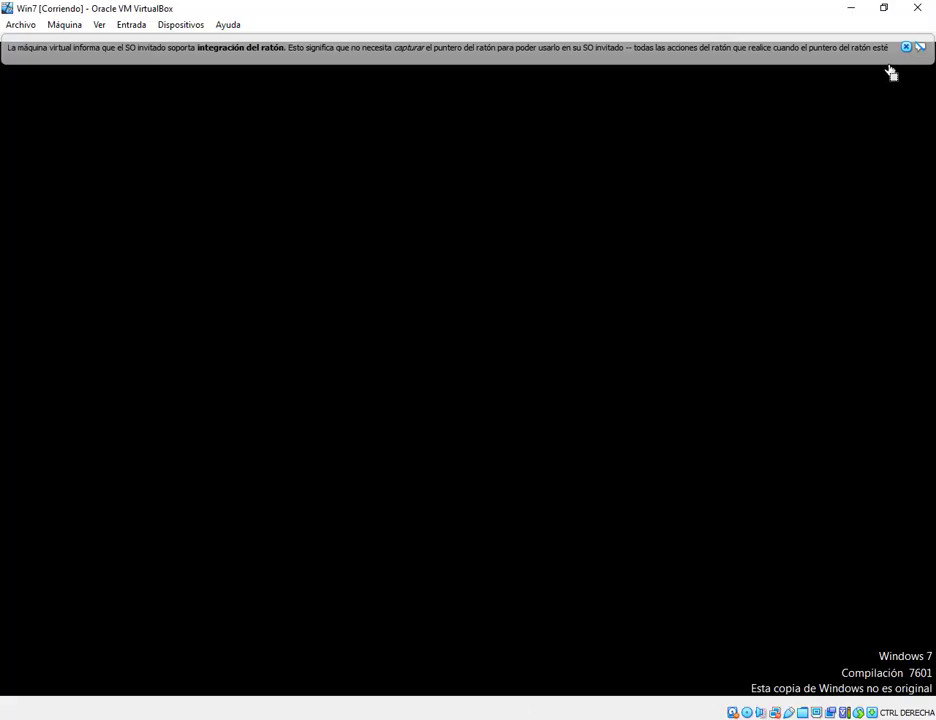
left_click(906, 47)
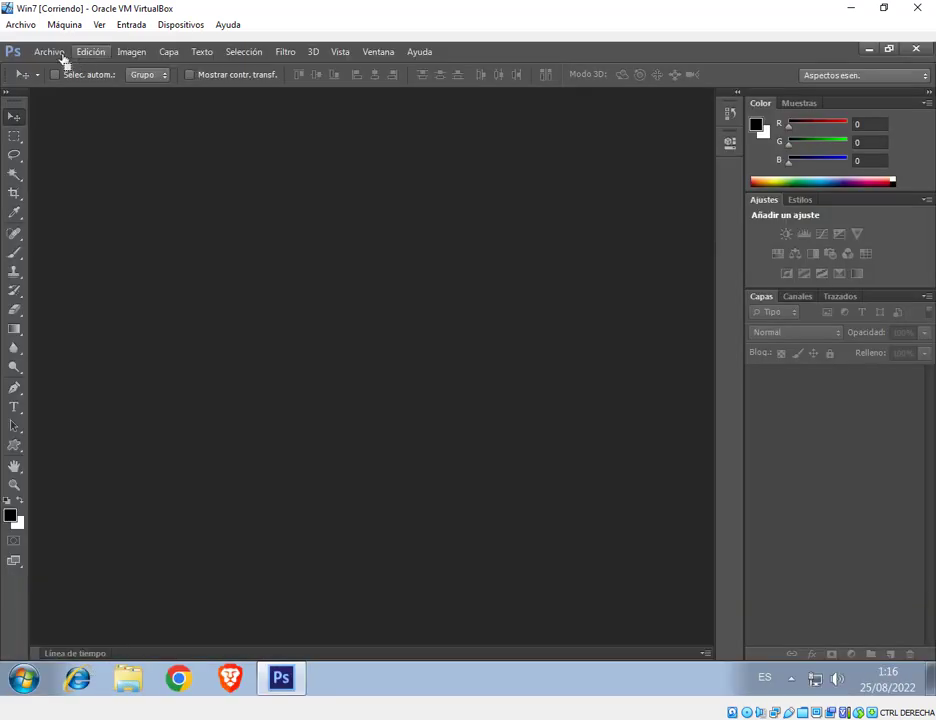
Begin a new document in the virtual machine's Photoshop, measured in pixels, with a width of 1920 and a height of 1280
left_click(49, 51)
left_click(64, 71)
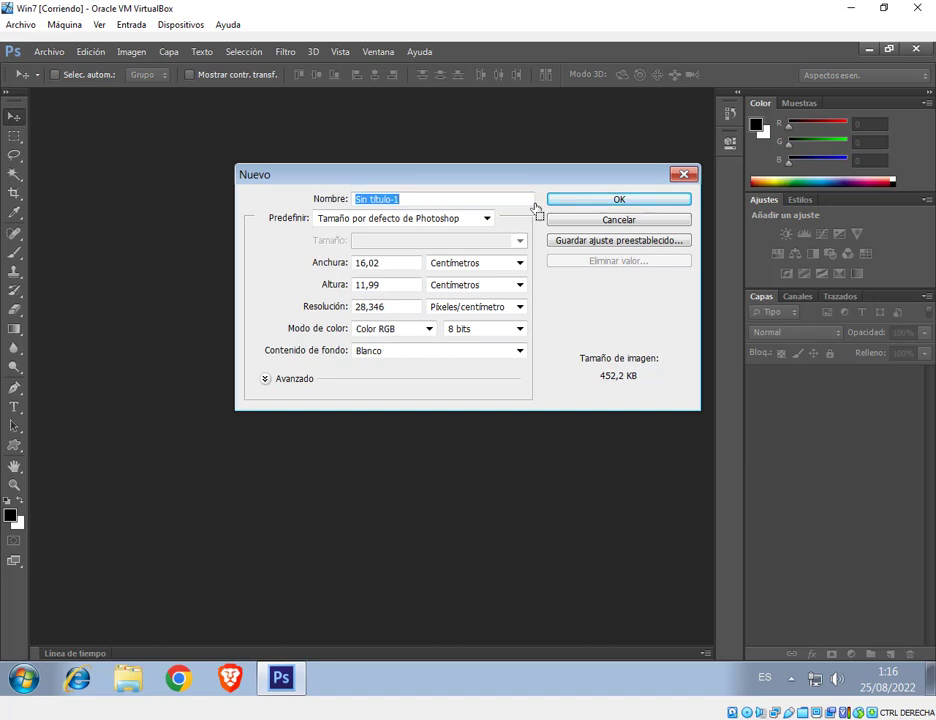
left_click(481, 265)
left_click(452, 277)
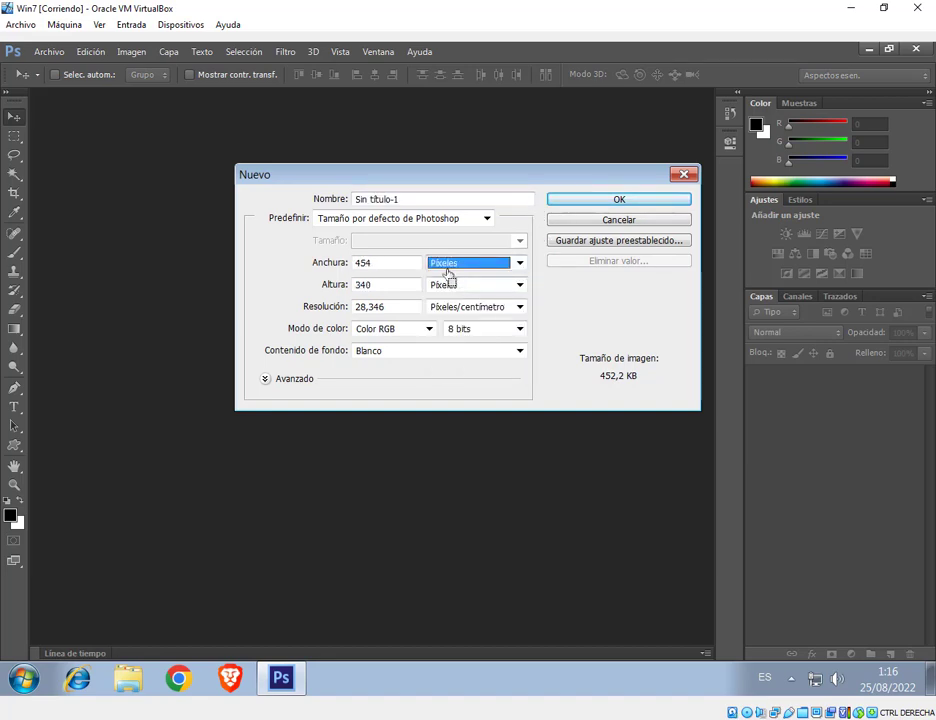
left_click(324, 265)
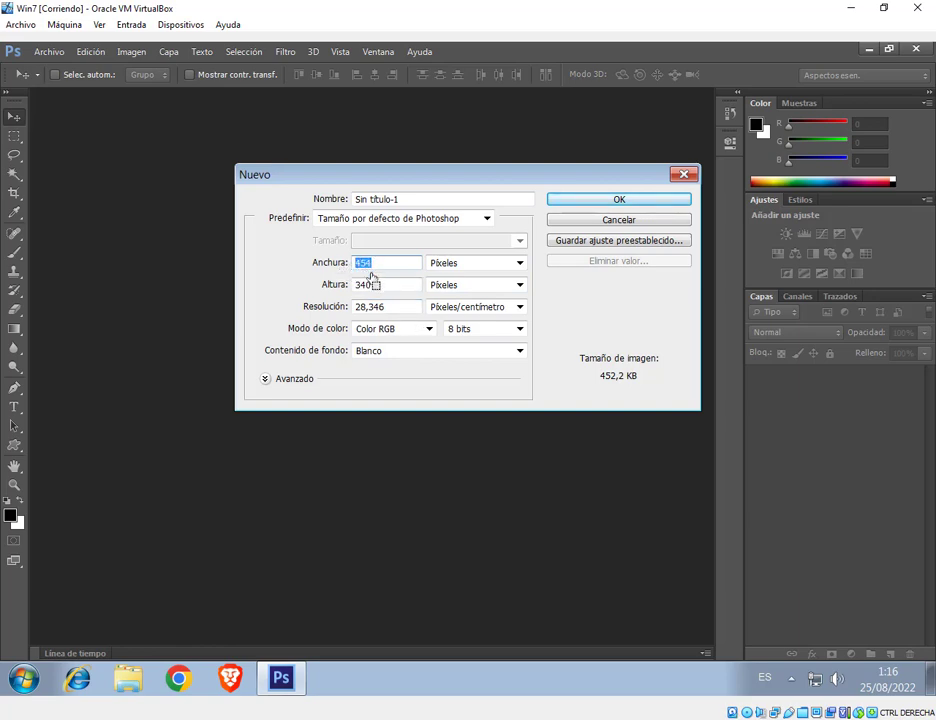
type("1,")
left_click_drag(376, 265, 358, 265)
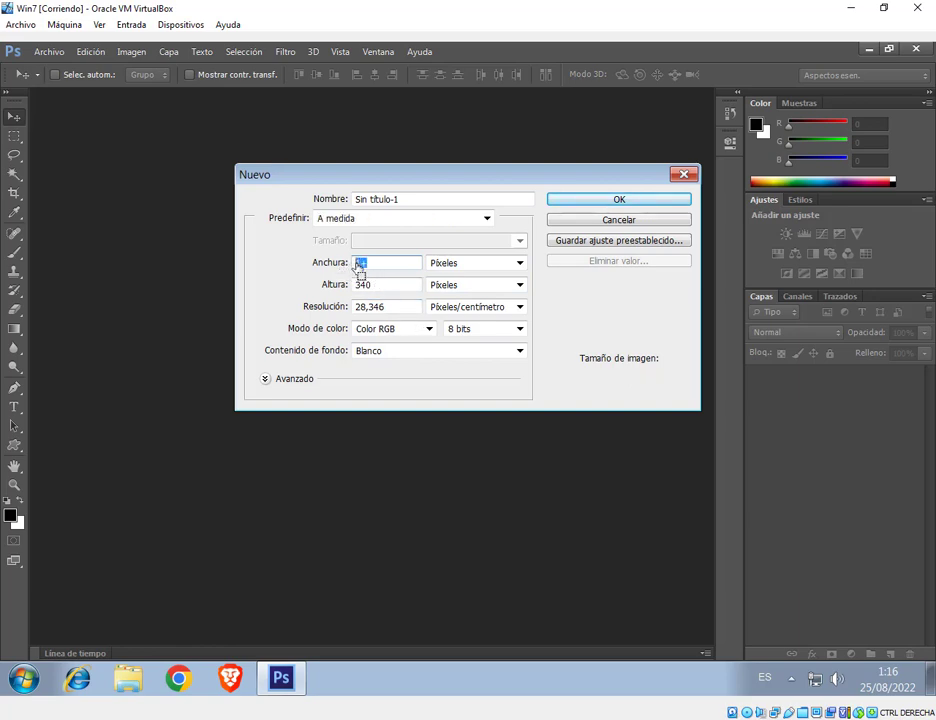
type("1920")
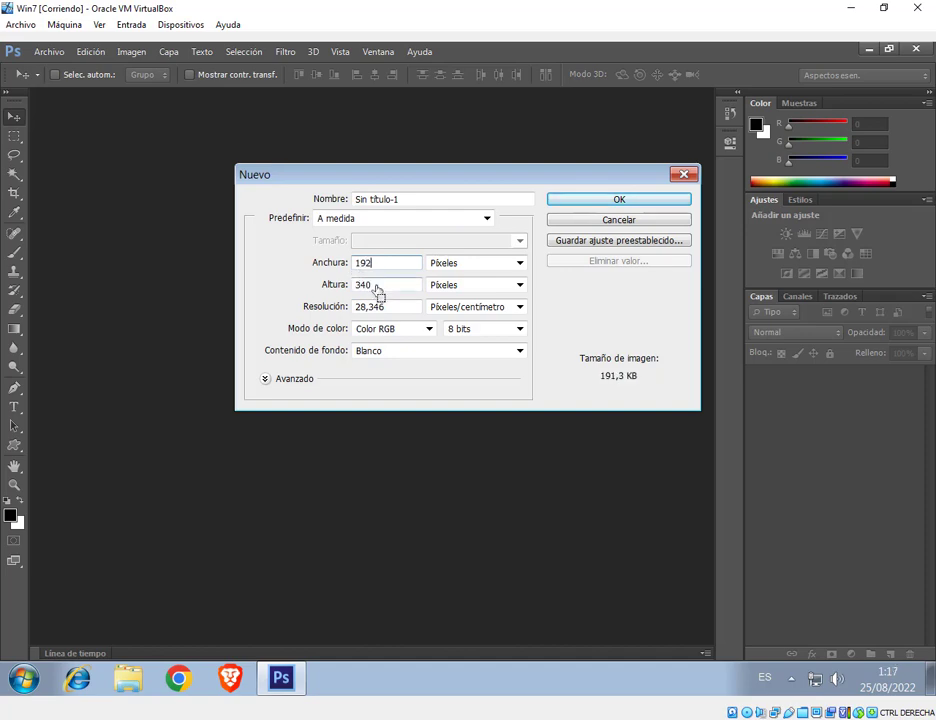
key("Tab")
type("1")
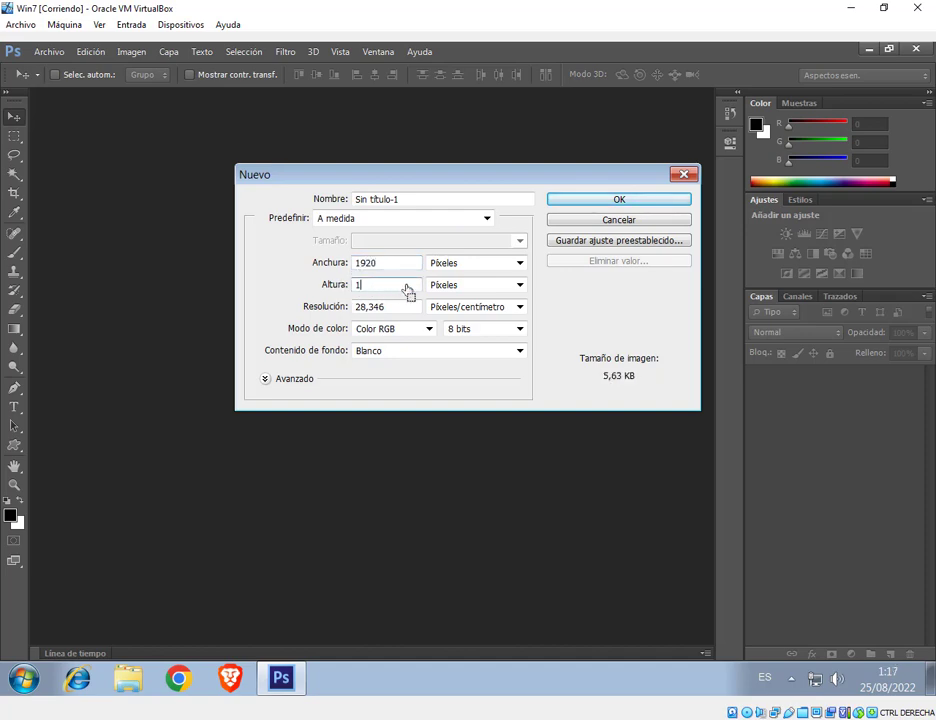
type("280")
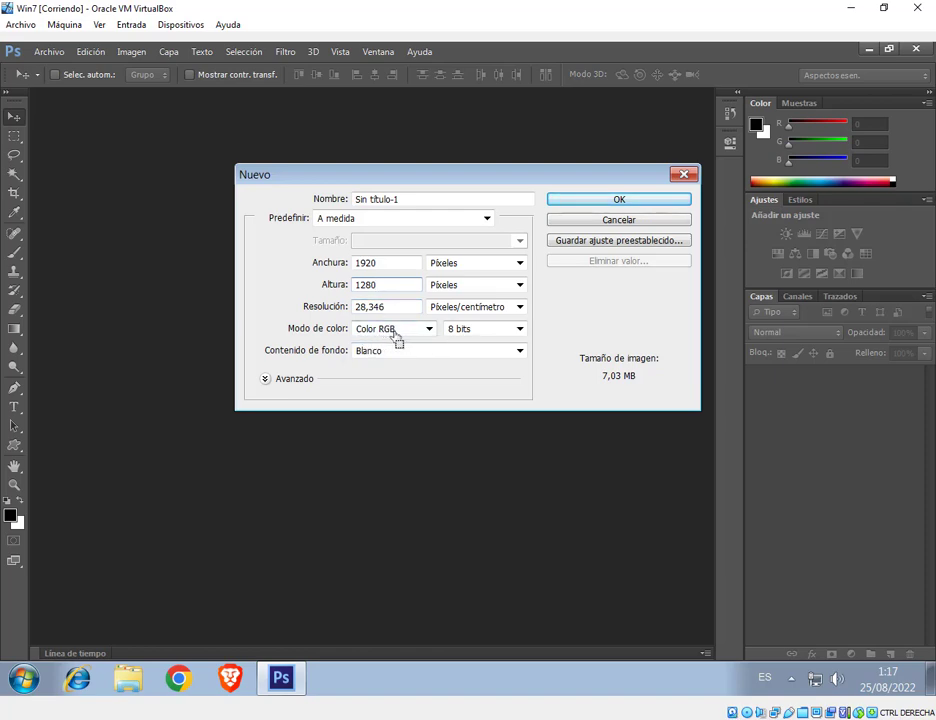
Set the new document's resolution to 72 pixels/centimetre and create it in RGB colour with a white background
left_click(404, 309)
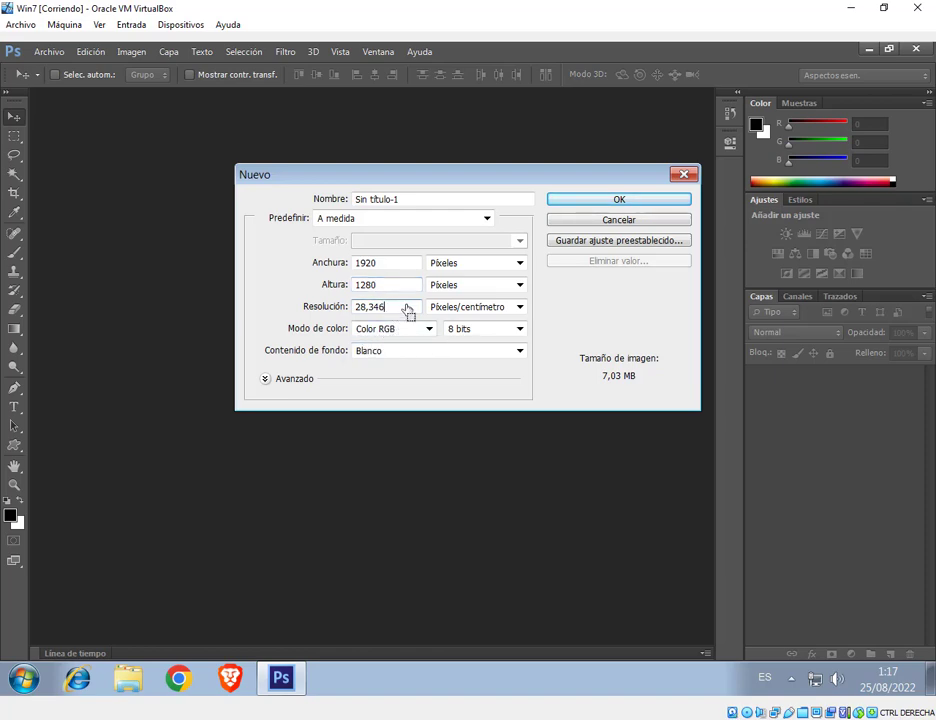
left_click_drag(407, 309, 356, 303)
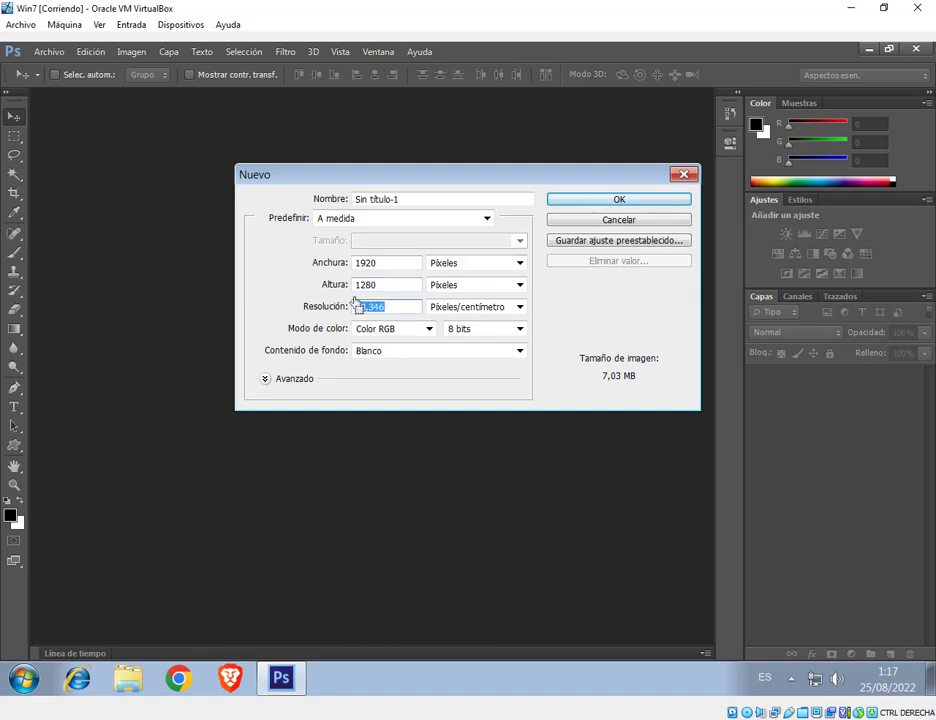
type("3")
type("2")
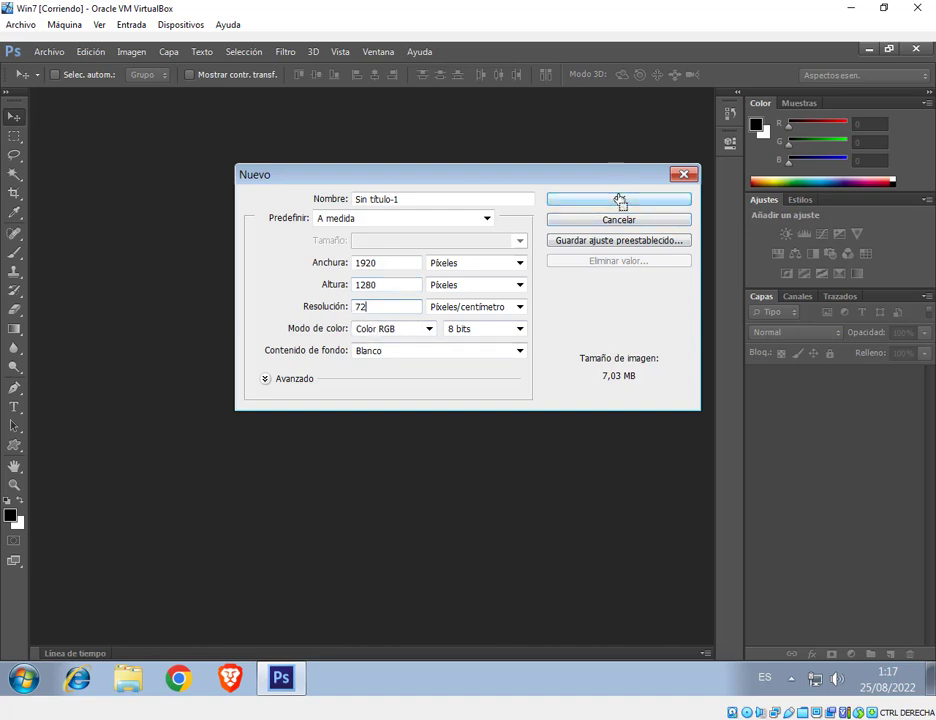
left_click(620, 201)
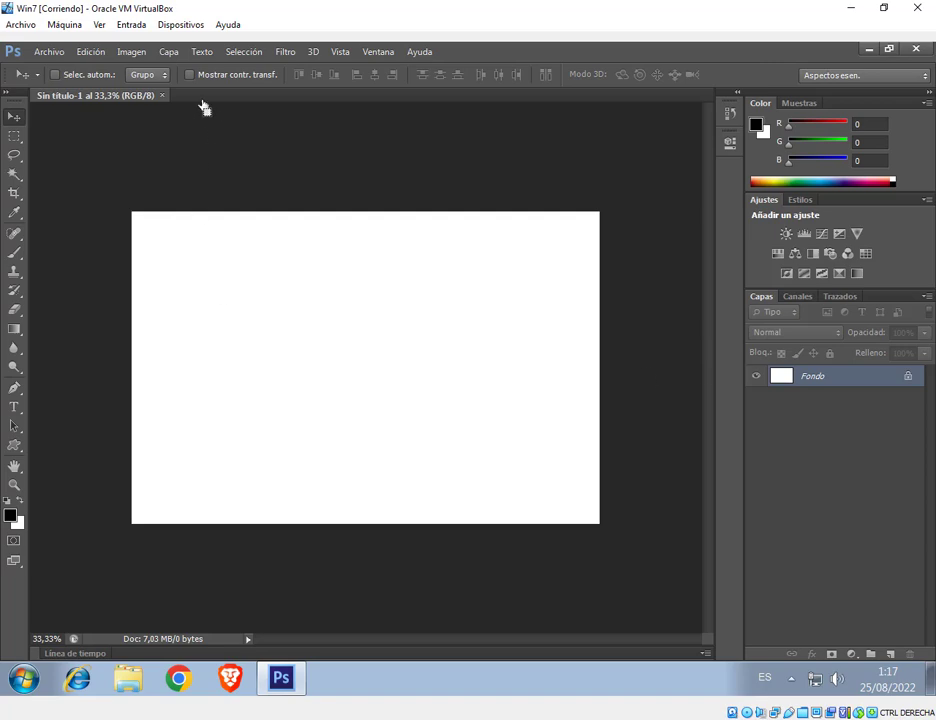
Add a gradient fill layer with the default name, Normal mode and 100% opacity, using the blue, white and gold preset
left_click(169, 52)
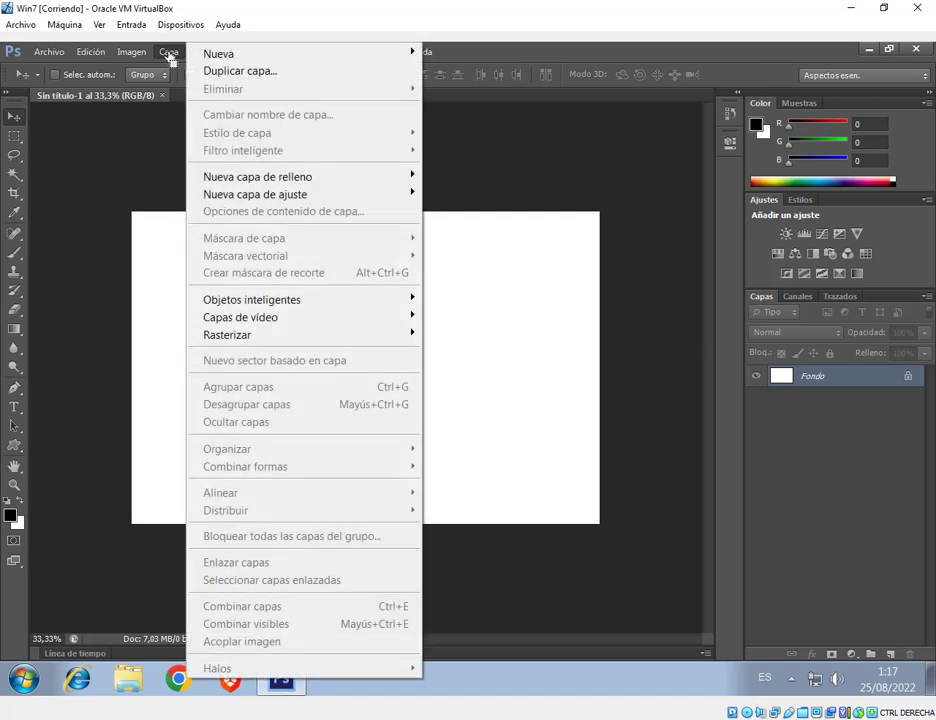
mouse_move(270, 180)
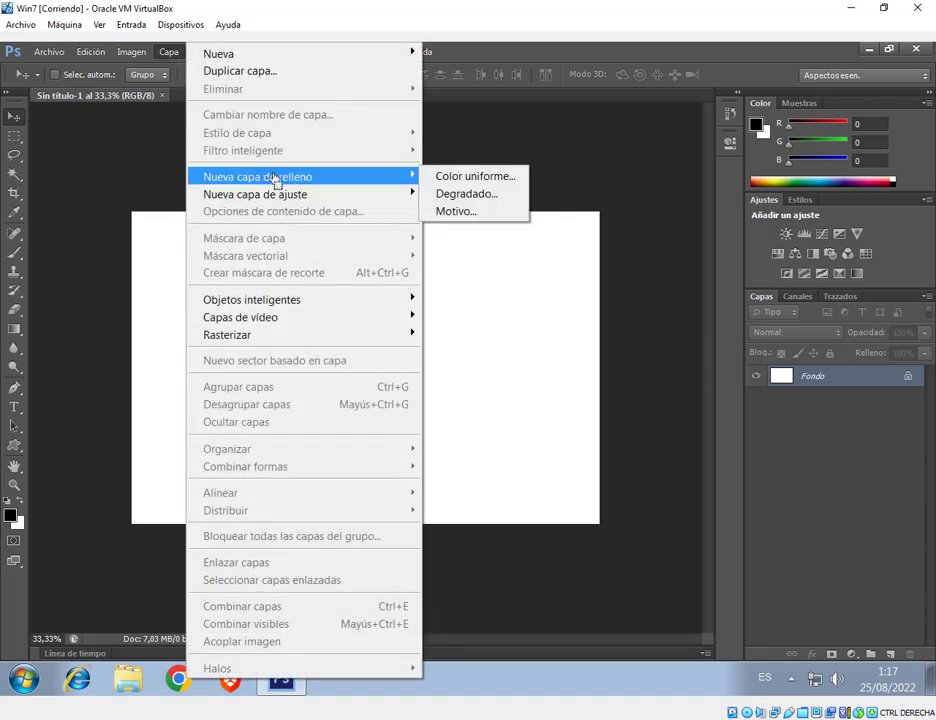
left_click(504, 202)
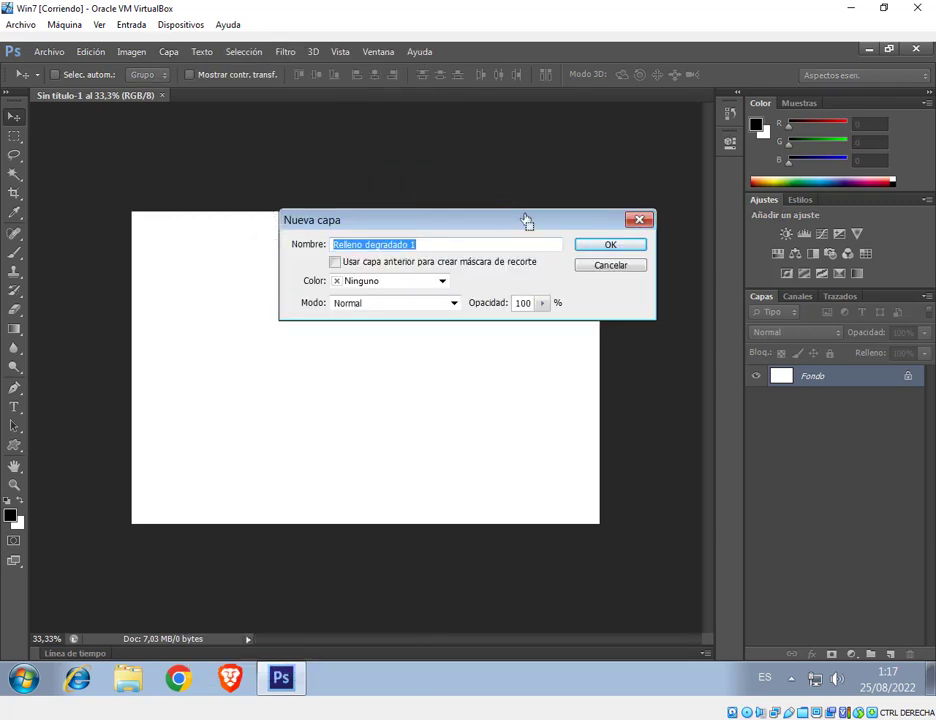
left_click(604, 247)
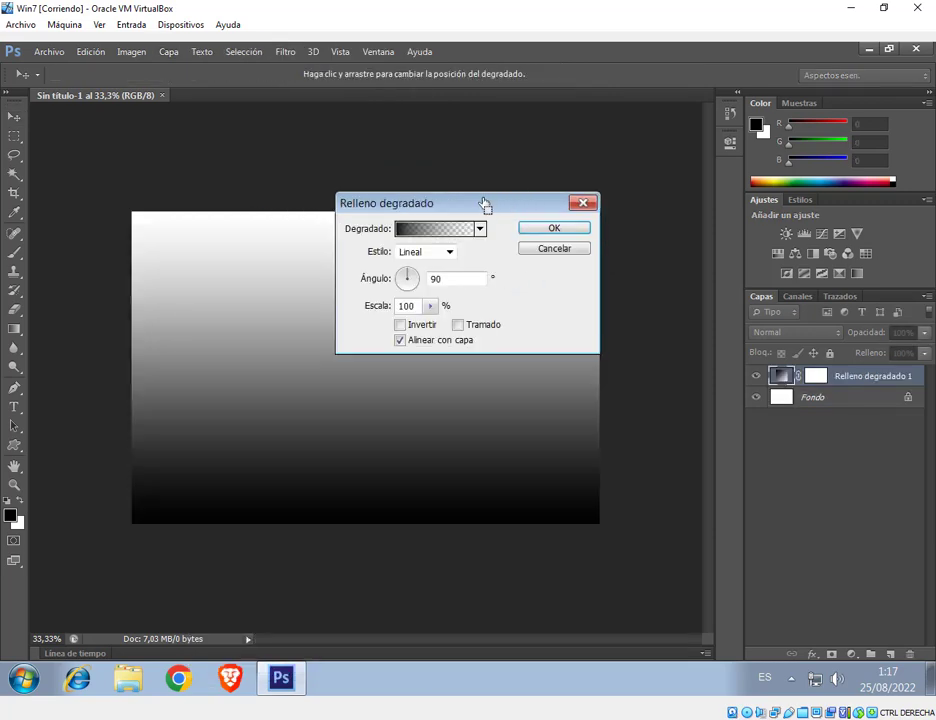
left_click(480, 229)
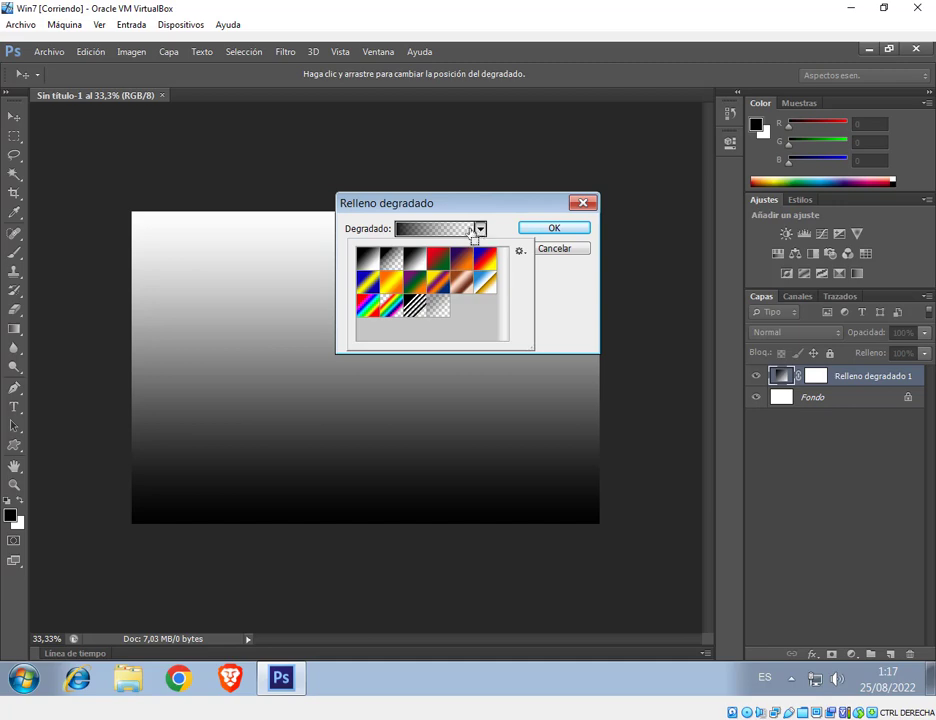
left_click(486, 289)
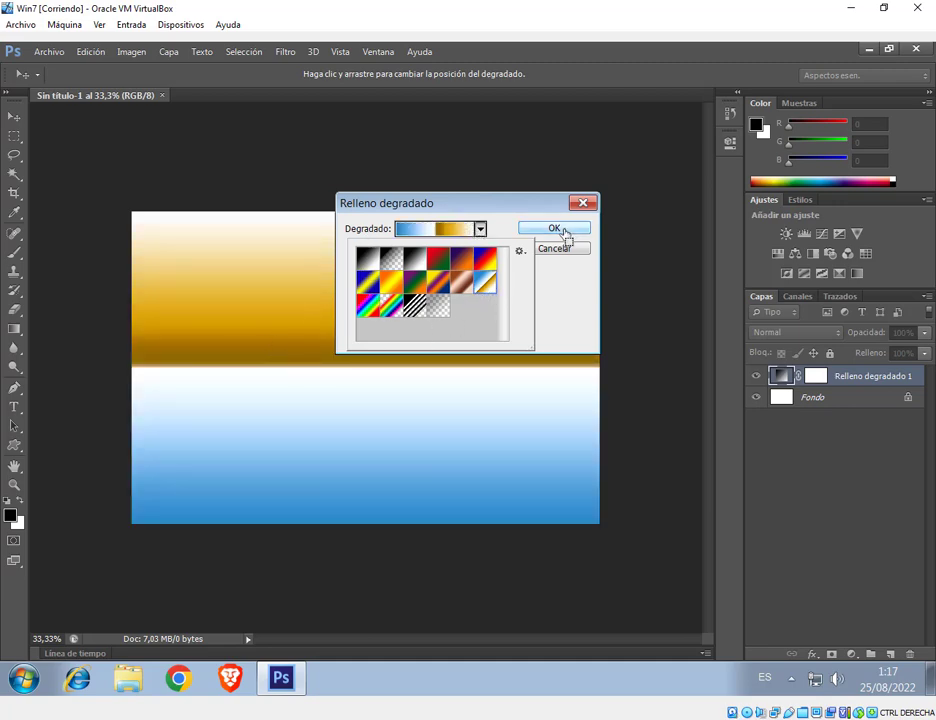
left_click(556, 231)
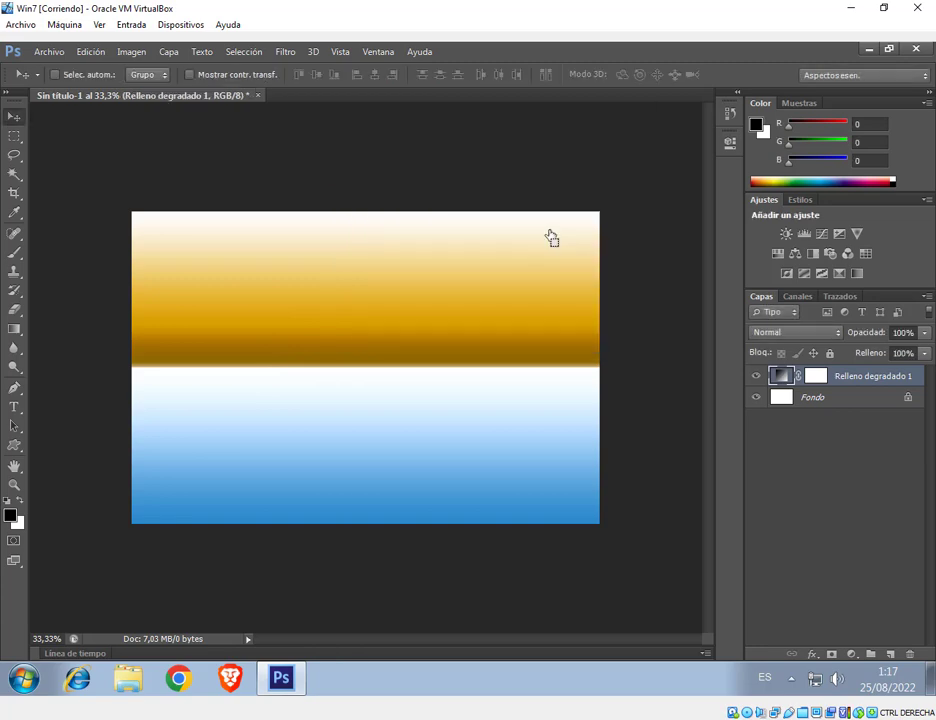
Reopen the gradient fill layer's settings, try the Radial, Ángulo, Reflejado and Diamante styles, and restore the Lineal style
double_click(782, 380)
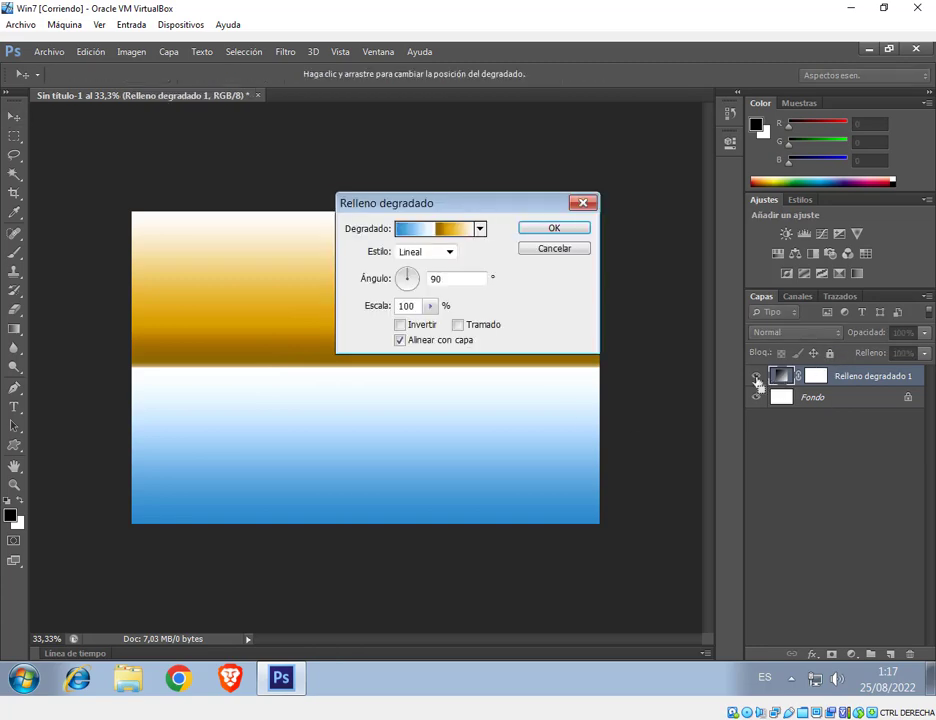
left_click_drag(428, 206, 558, 168)
left_click(574, 211)
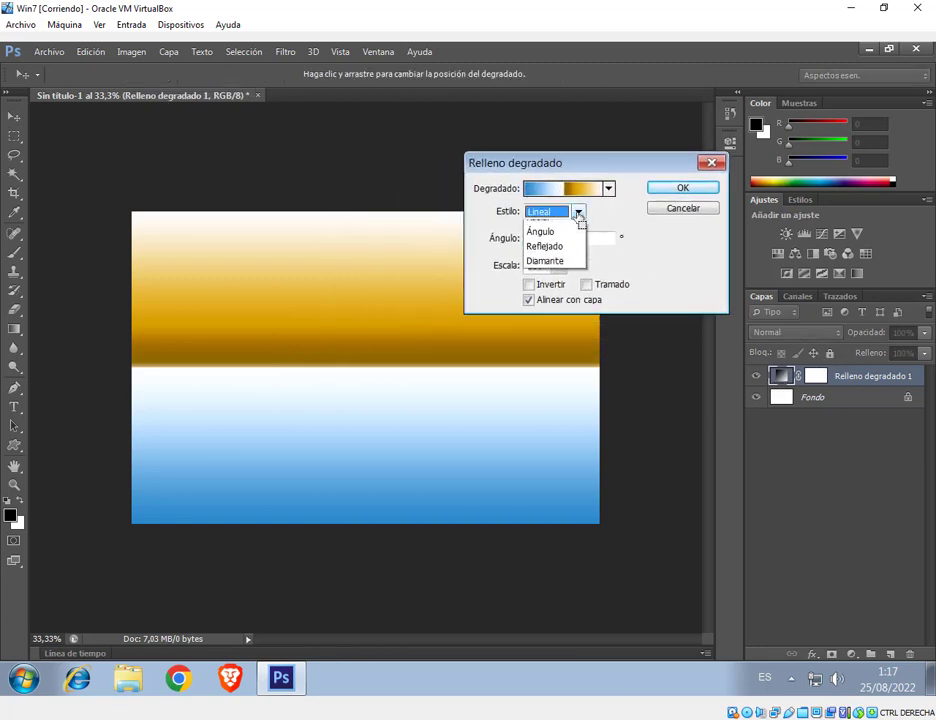
left_click(558, 243)
left_click(577, 211)
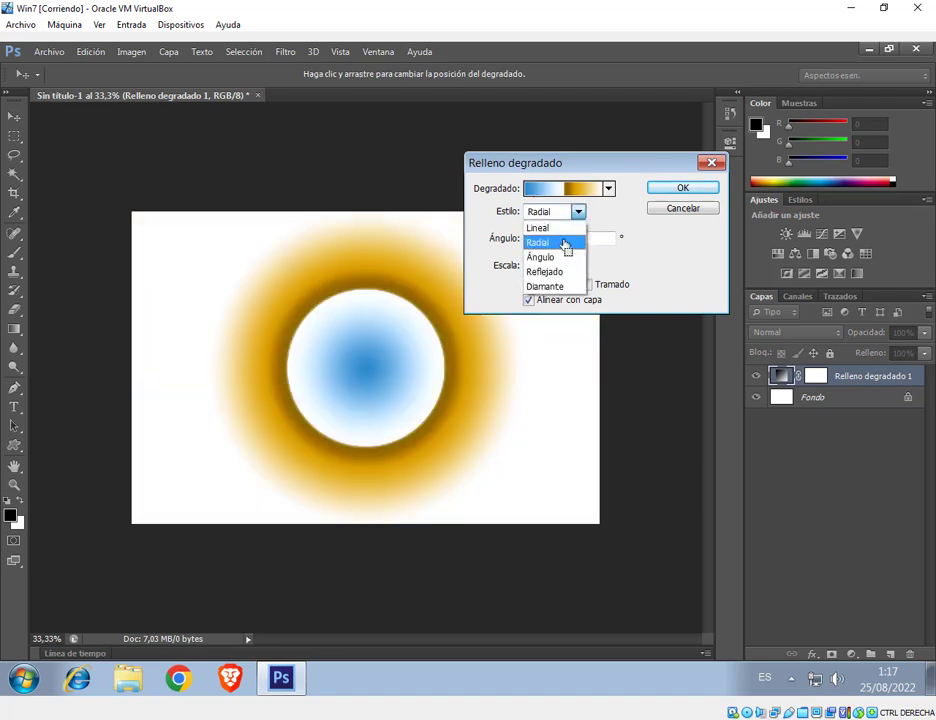
left_click(560, 257)
left_click(577, 211)
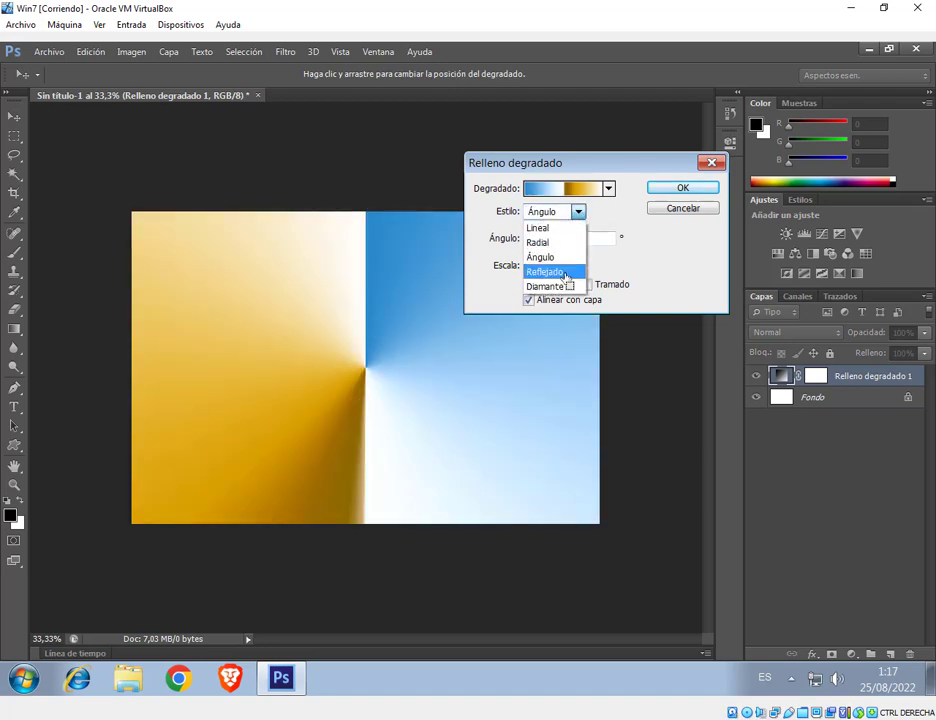
left_click(560, 271)
left_click(577, 211)
left_click(560, 286)
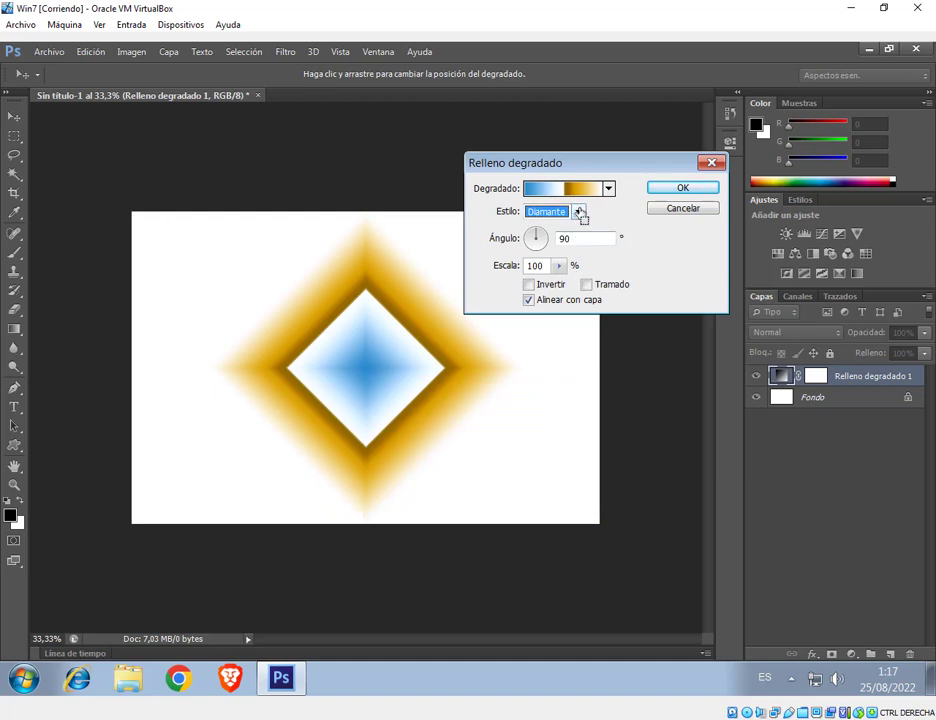
left_click(578, 211)
left_click(560, 230)
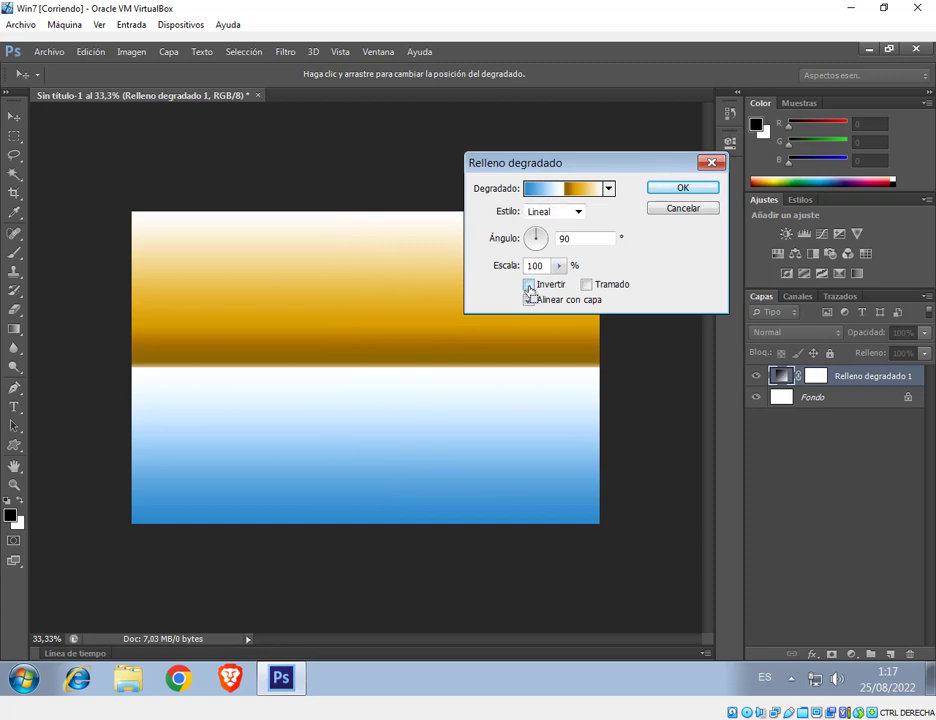
Turn on the Invertir option for the gradient fill in the virtual machine's Photoshop and accept its settings
left_click(529, 284)
left_click(686, 190)
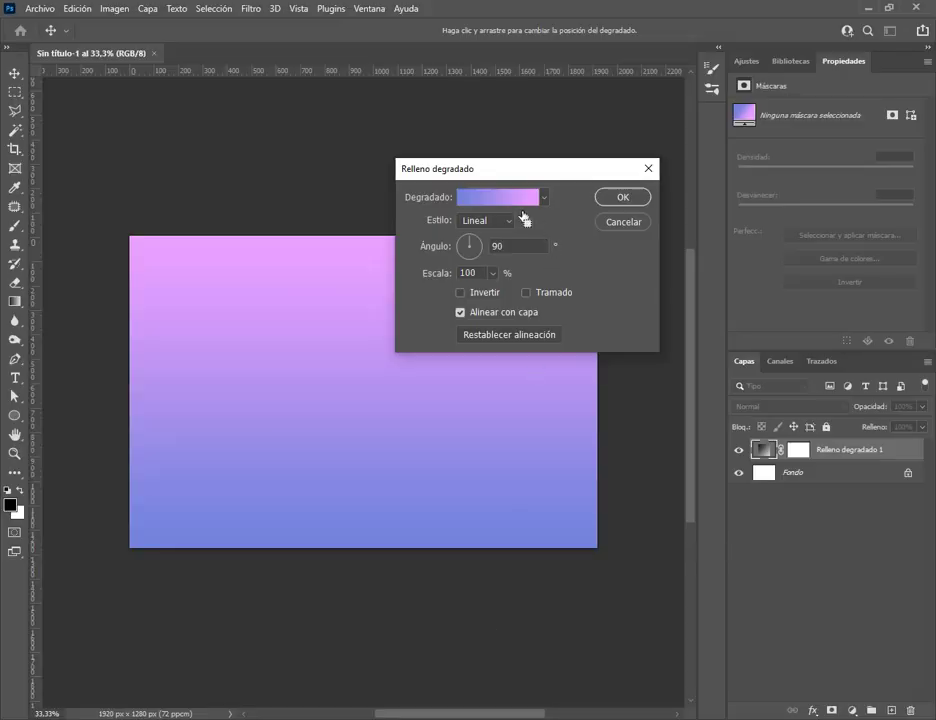
In the host Photoshop's gradient fill settings, delete the Degradados heredados group and its gradients from the presets
left_click(544, 197)
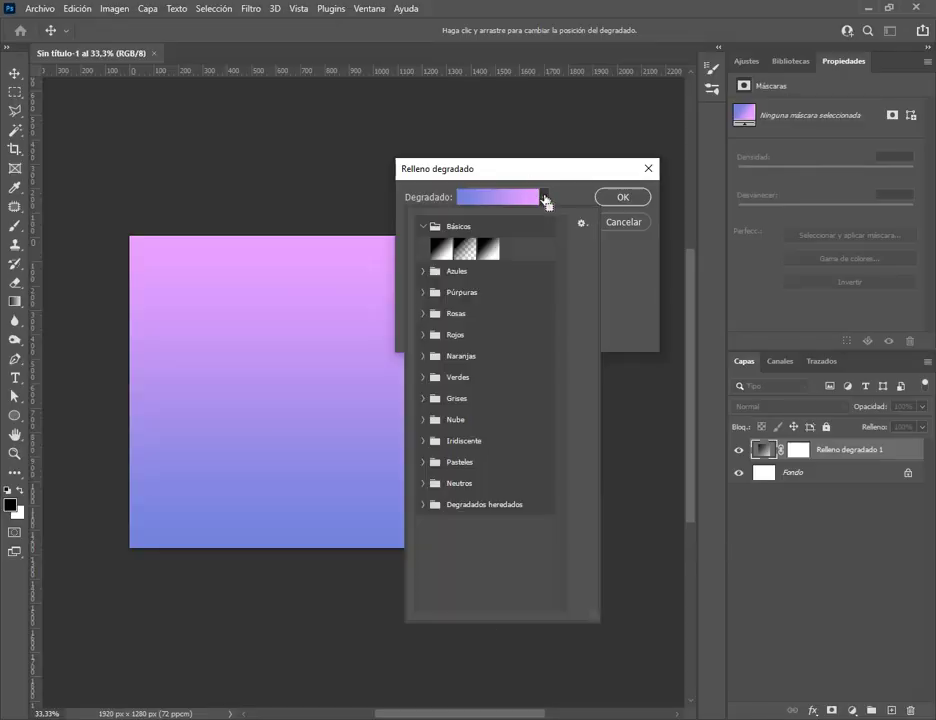
right_click(493, 512)
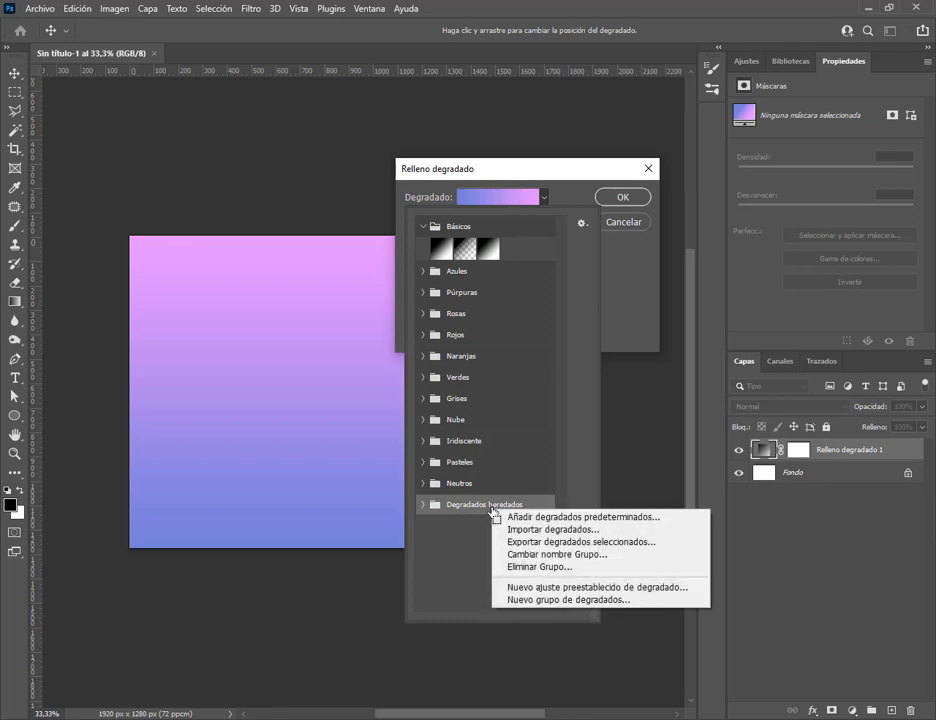
left_click(520, 567)
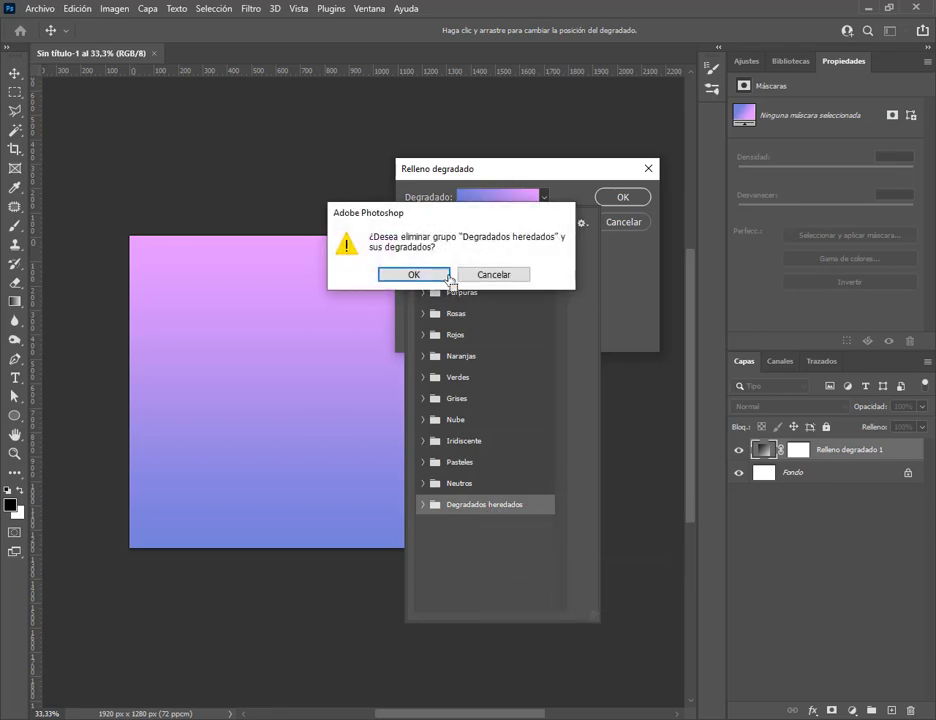
left_click(414, 272)
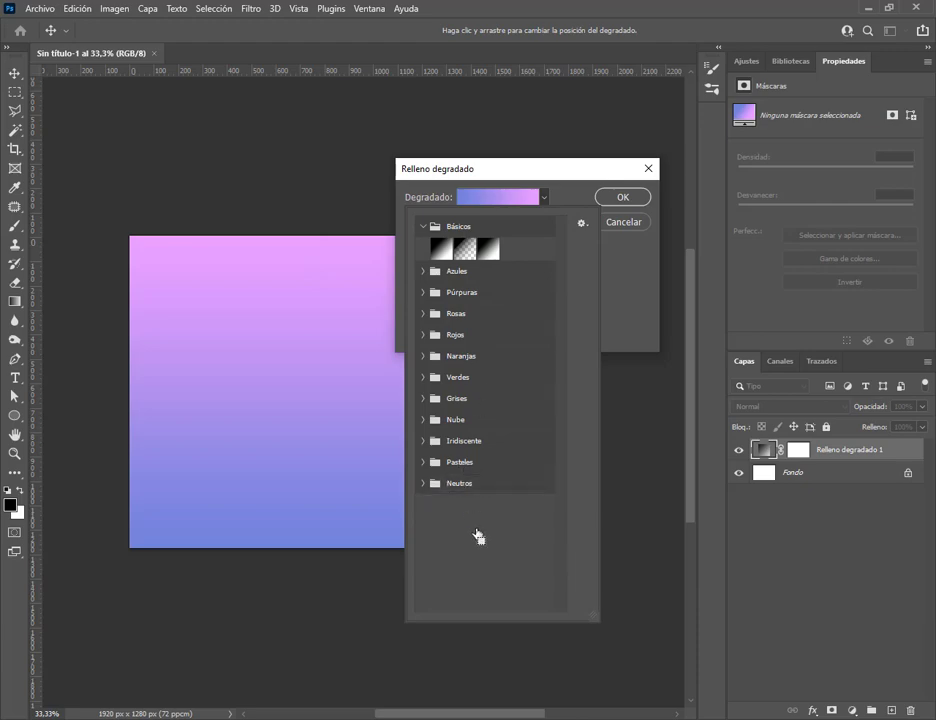
left_click(585, 172)
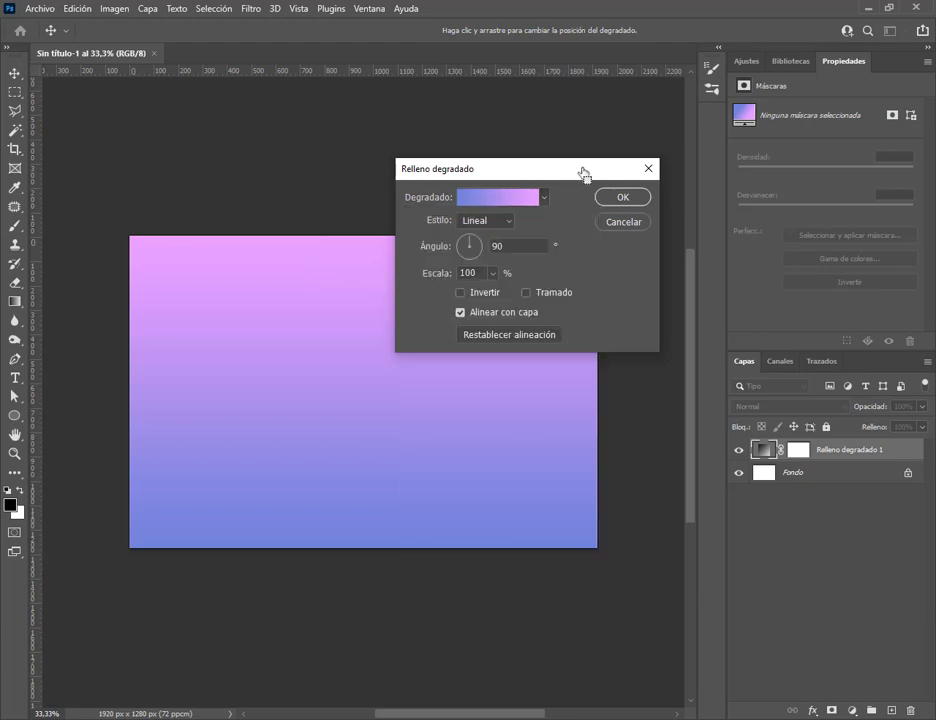
Add the default gradients to the preset list of the gradient fill
left_click(537, 200)
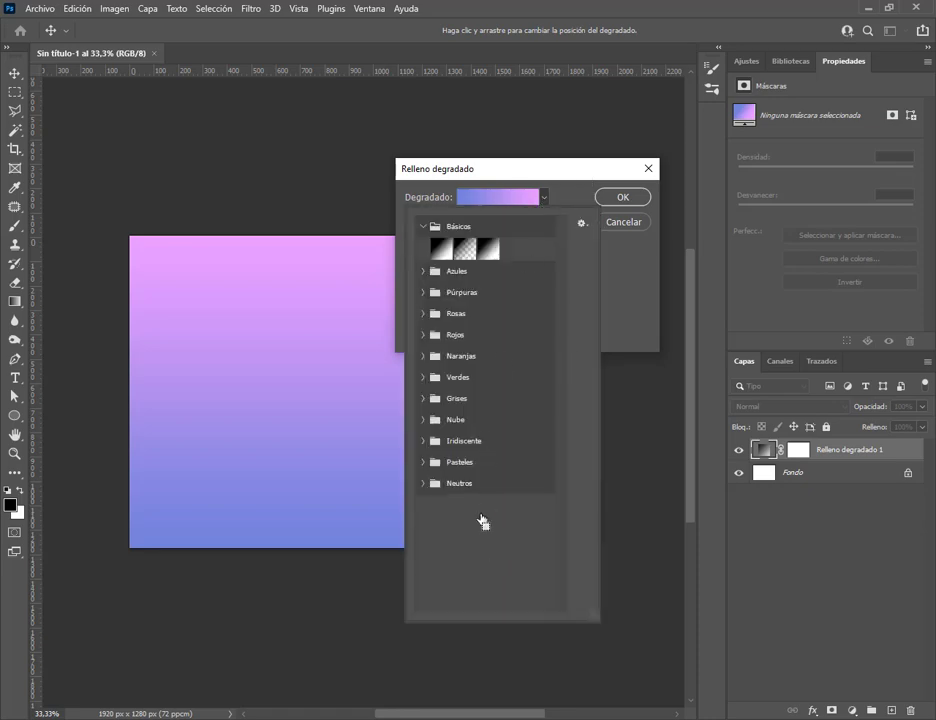
left_click(583, 222)
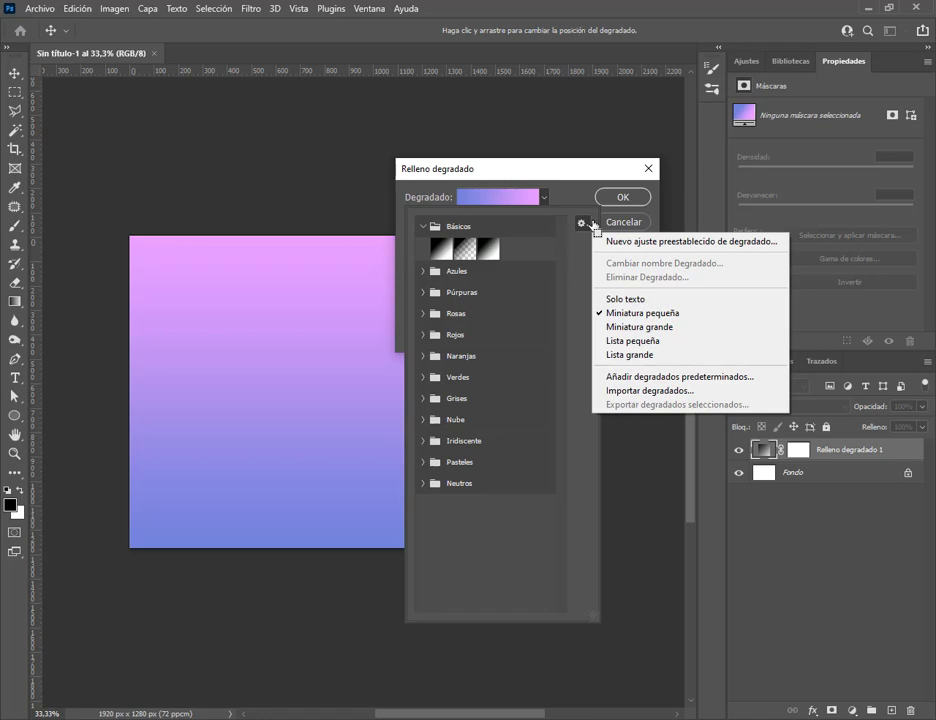
left_click(585, 226)
left_click(583, 226)
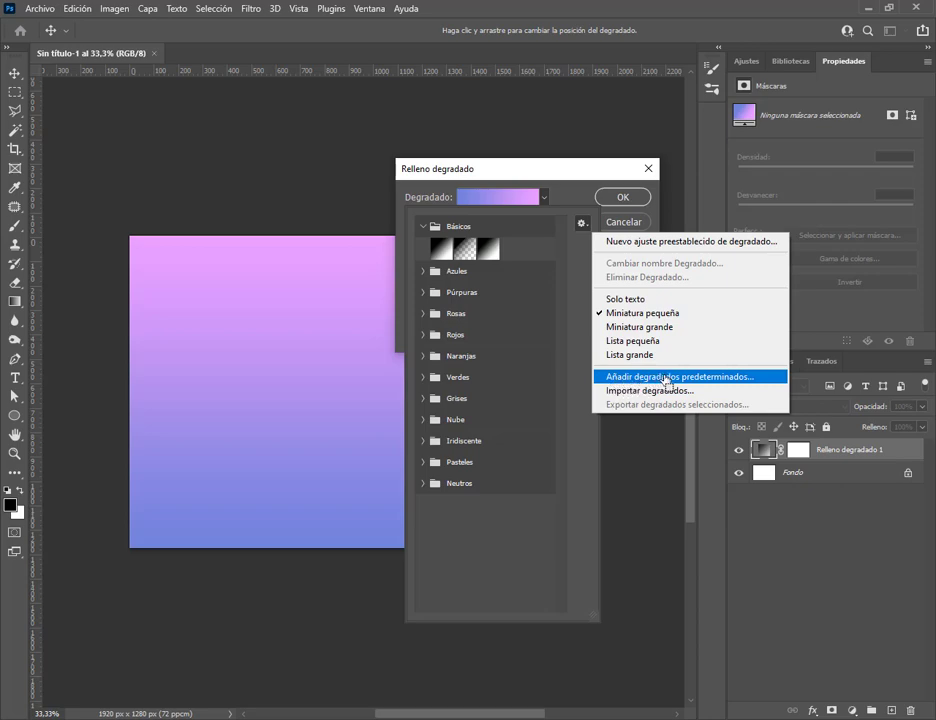
left_click(706, 379)
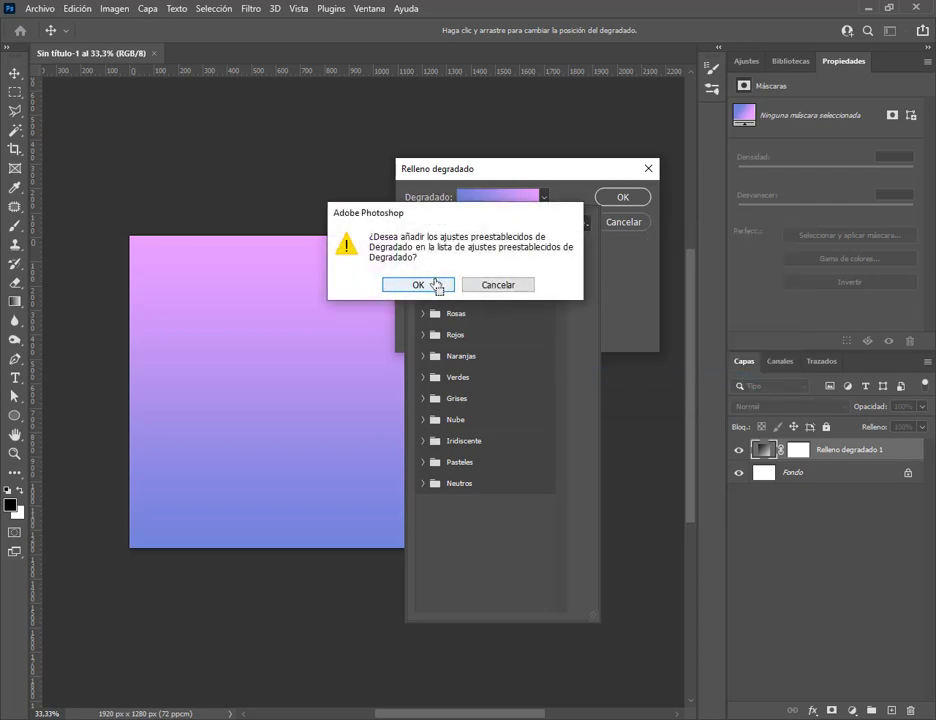
left_click(418, 285)
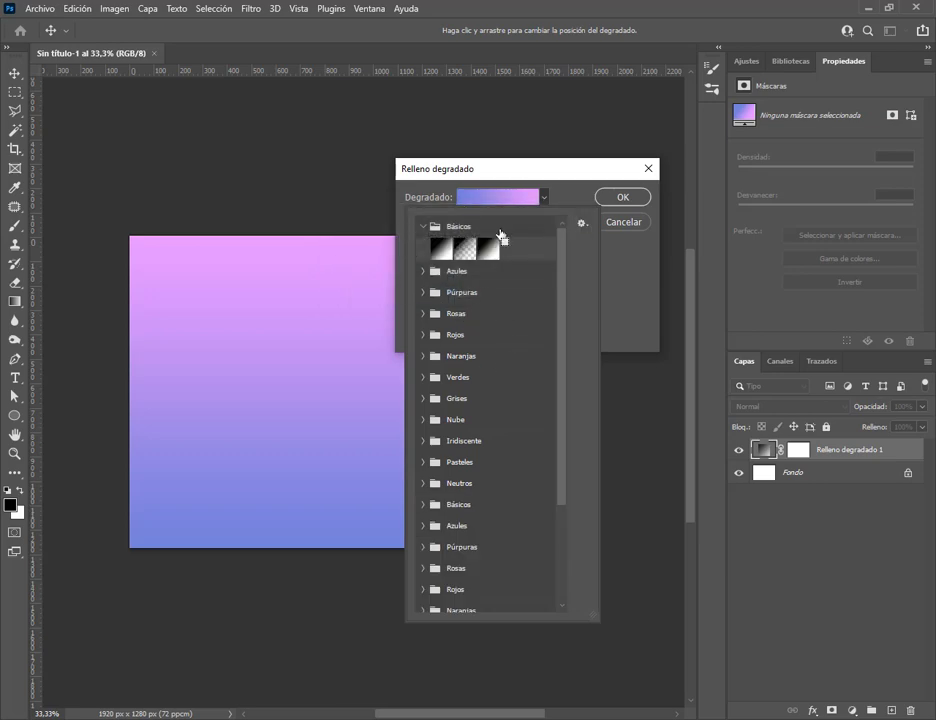
Collapse the Básicos group and delete the duplicated gradient groups from the second Básicos through the last Neutros
left_click(425, 229)
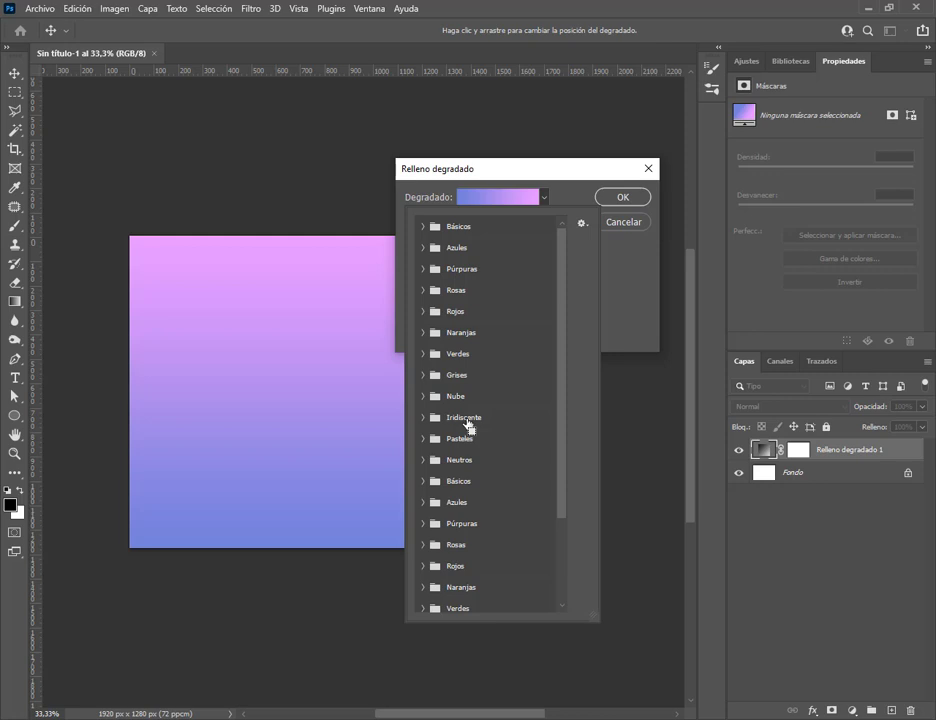
left_click(466, 480)
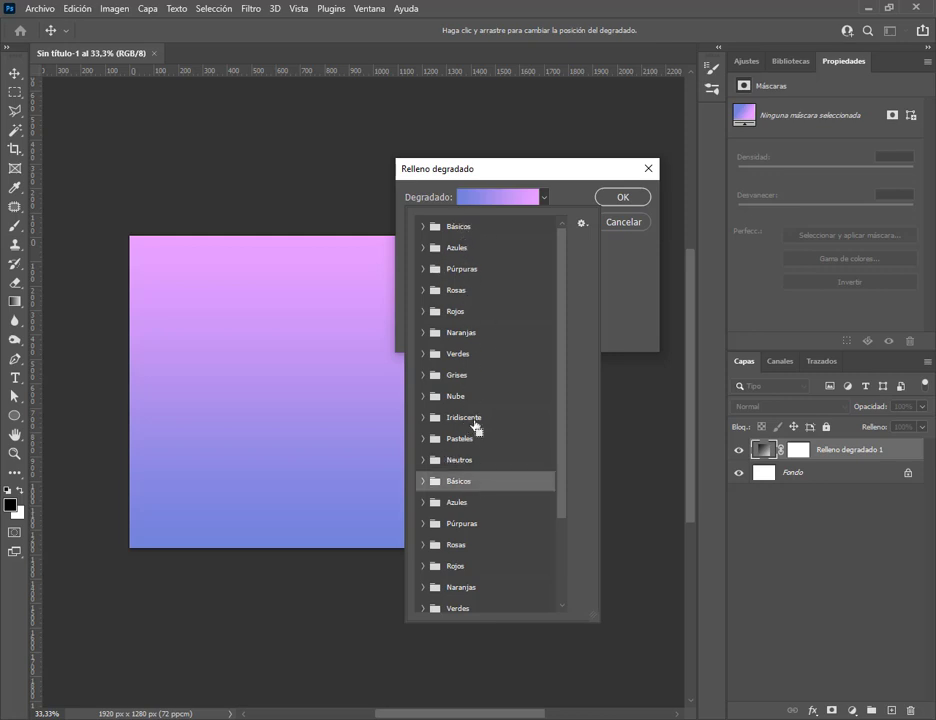
scroll(478, 426, "down", 3)
left_click(466, 604, "shift")
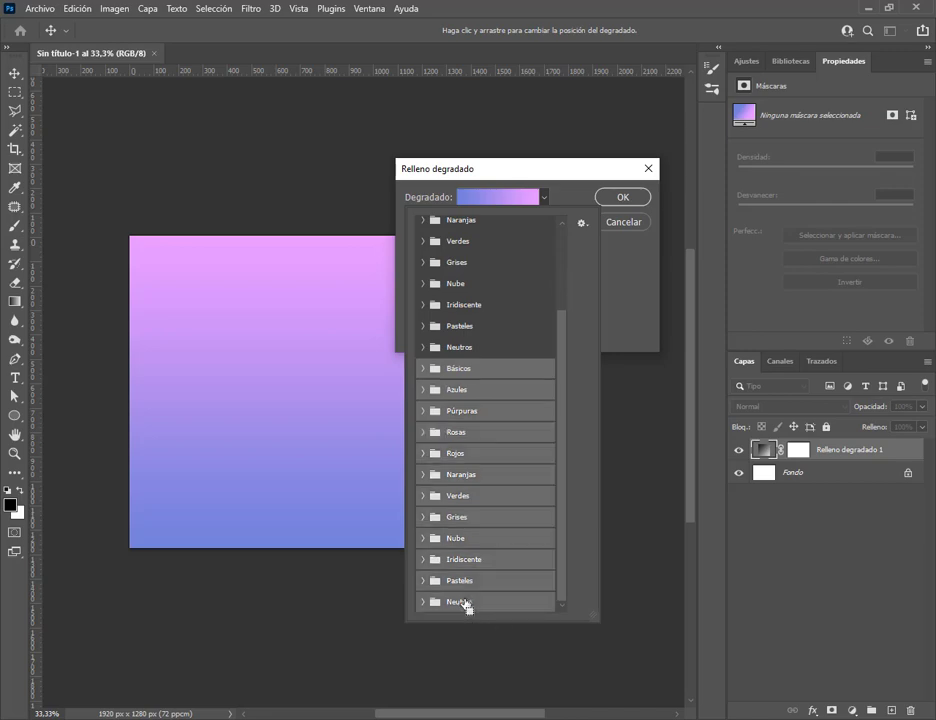
right_click(470, 378)
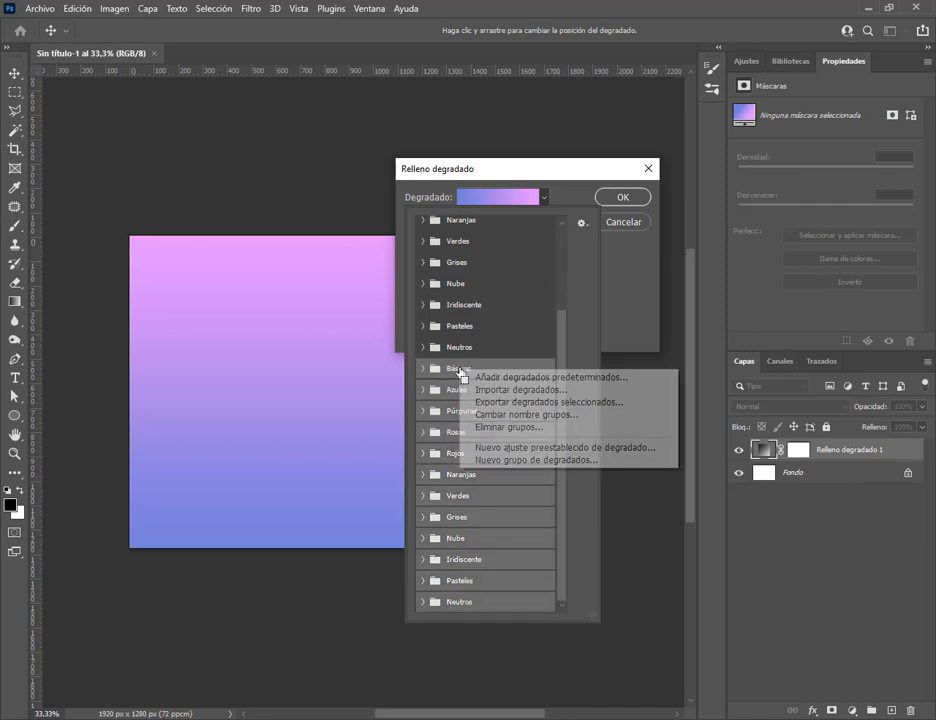
left_click(488, 428)
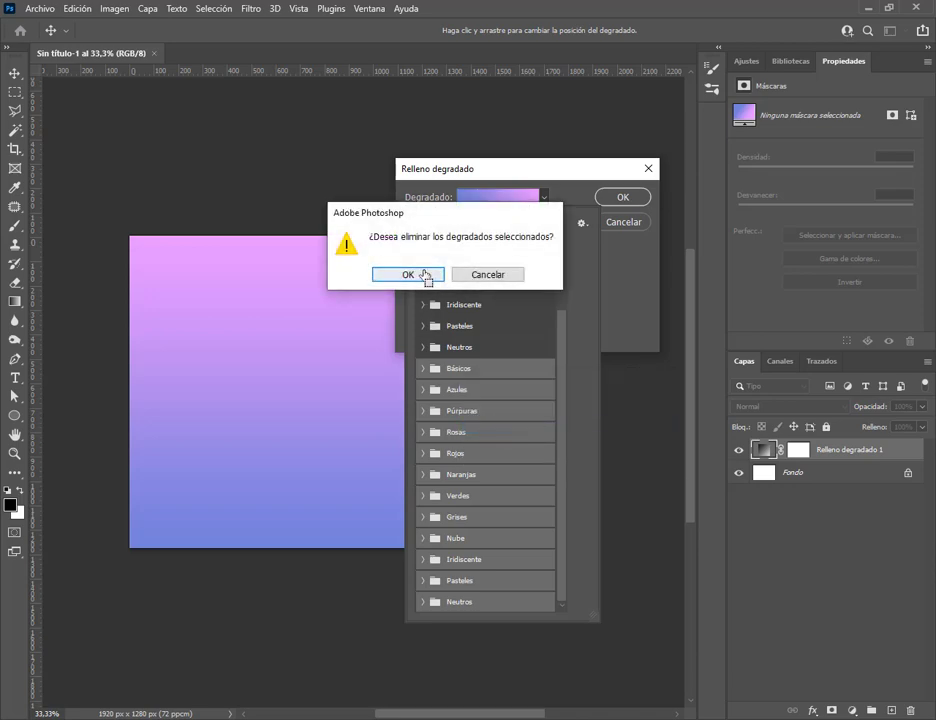
left_click(422, 274)
Open the gradient import, cancel it without loading a file, and discard the pending gradient fill layer
left_click(582, 223)
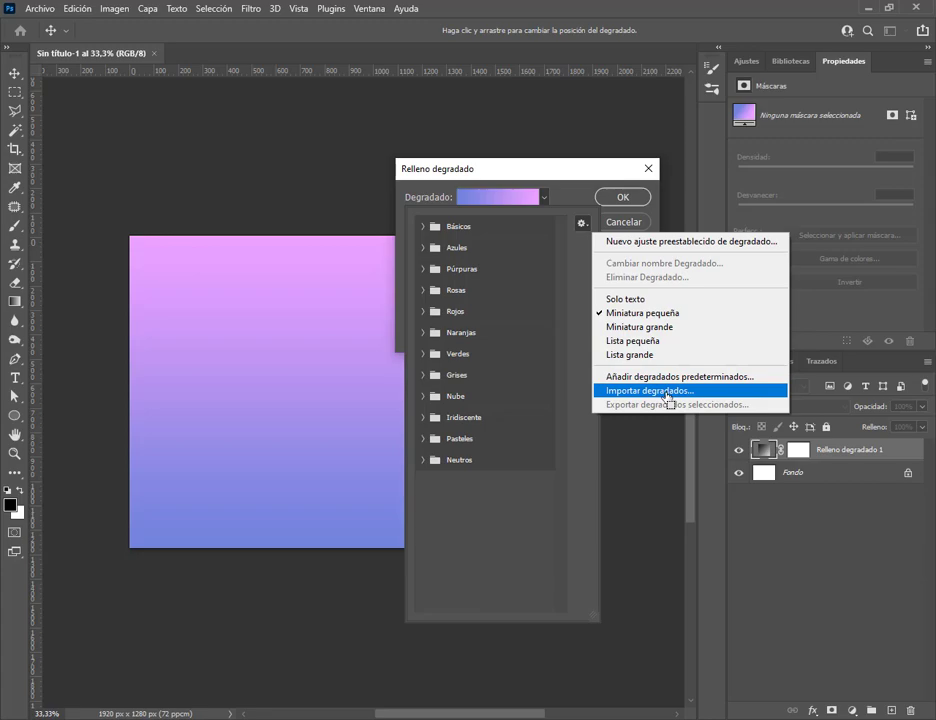
left_click(665, 391)
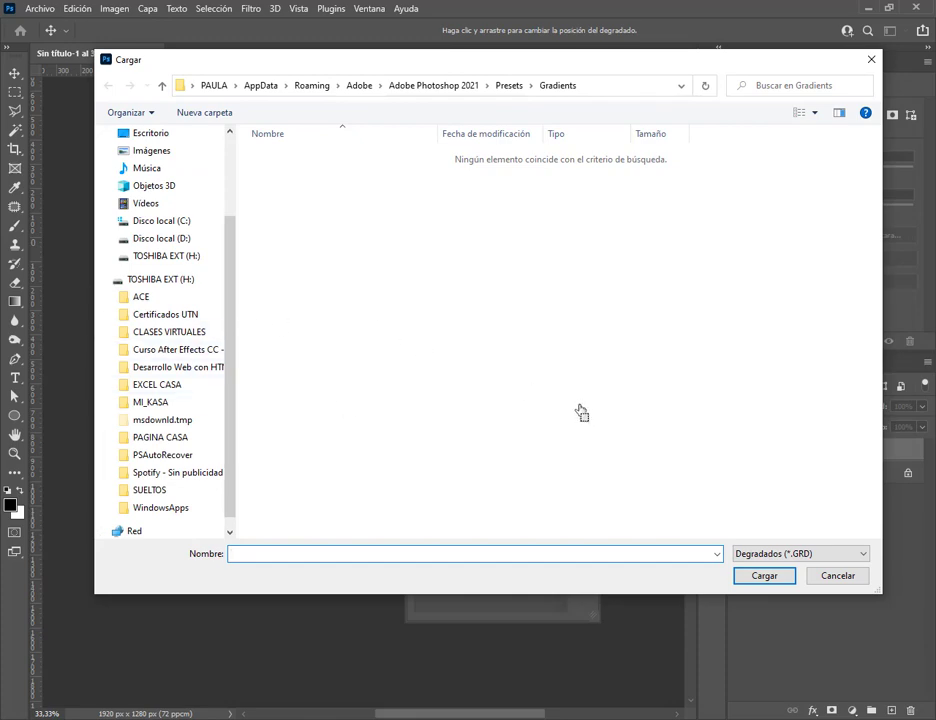
left_click(836, 576)
left_click(624, 222)
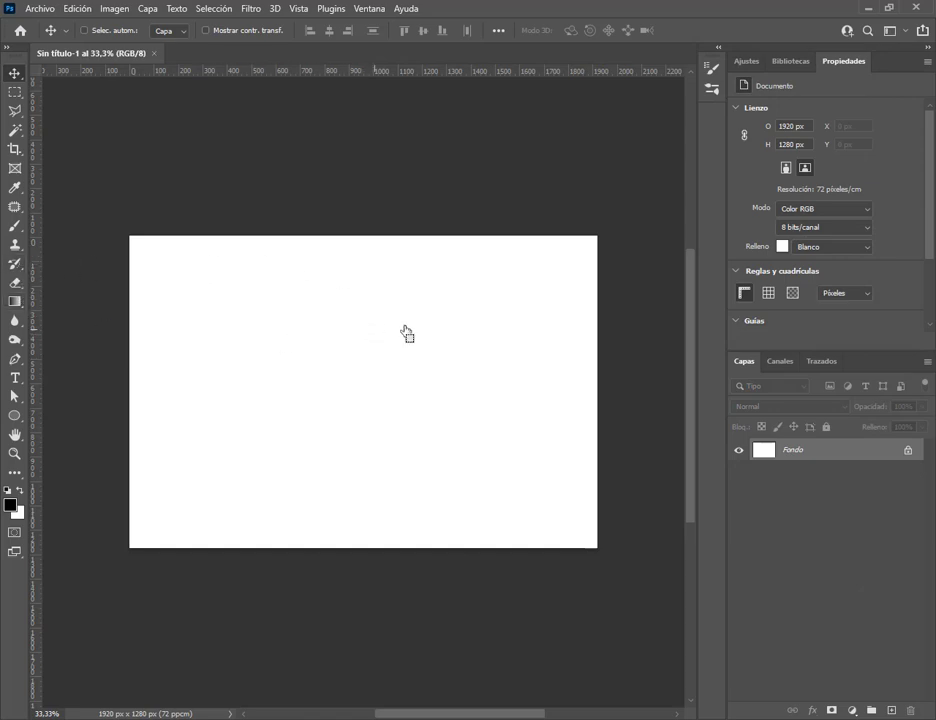
Show the Degradados panel, float it over the canvas and enlarge it to fit the full list of groups
left_click(369, 8)
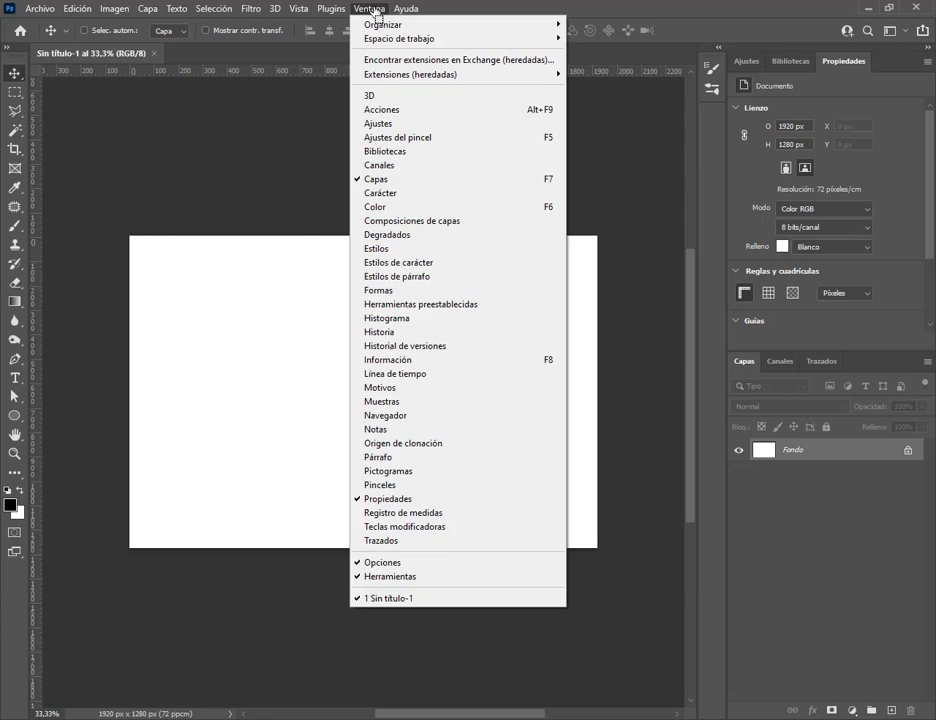
left_click(416, 236)
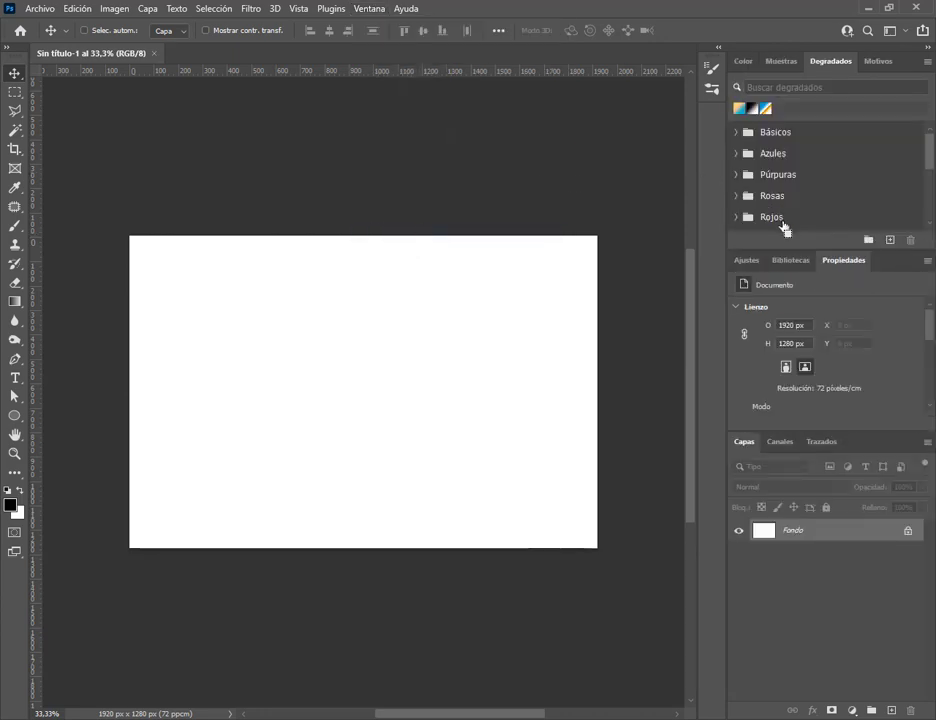
left_click_drag(844, 64, 346, 110)
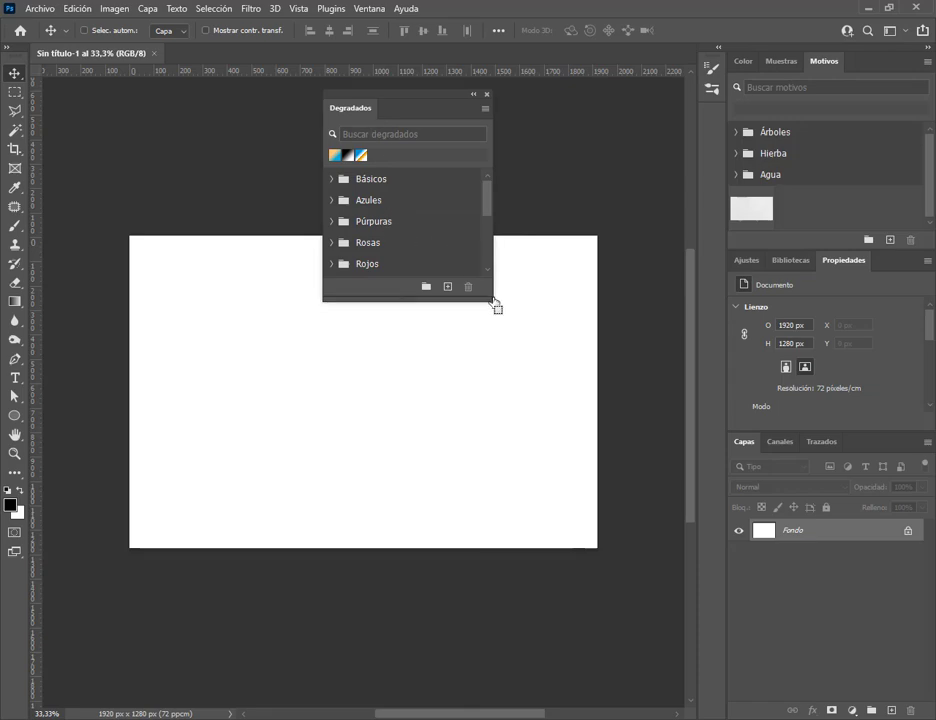
left_click_drag(495, 305, 616, 566)
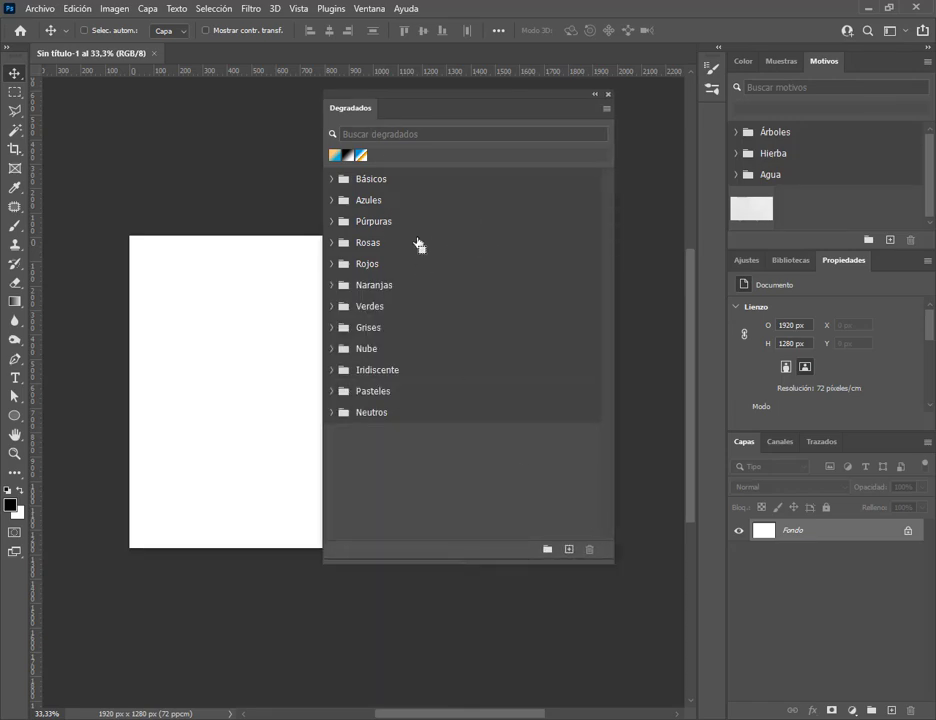
Load the Degradados heredados group into the gradient presets
left_click(606, 110)
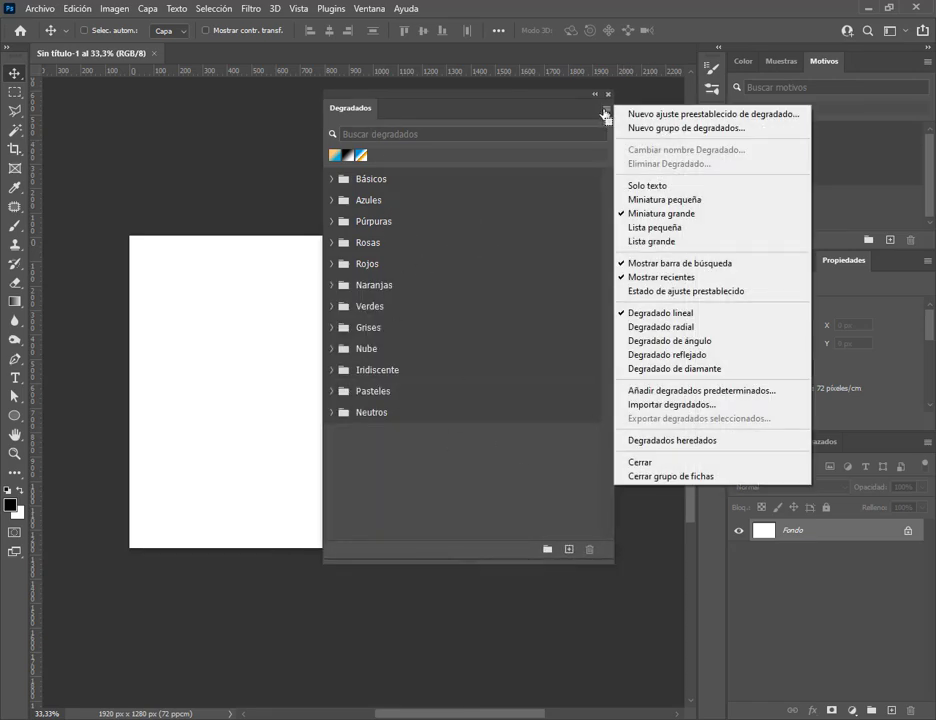
left_click(604, 112)
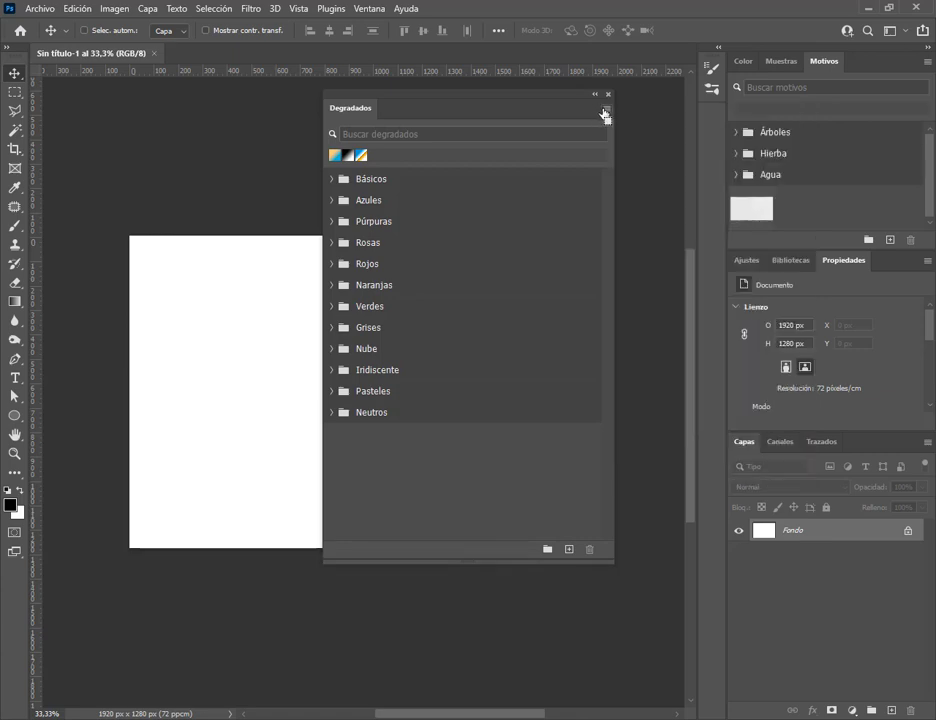
left_click(604, 111)
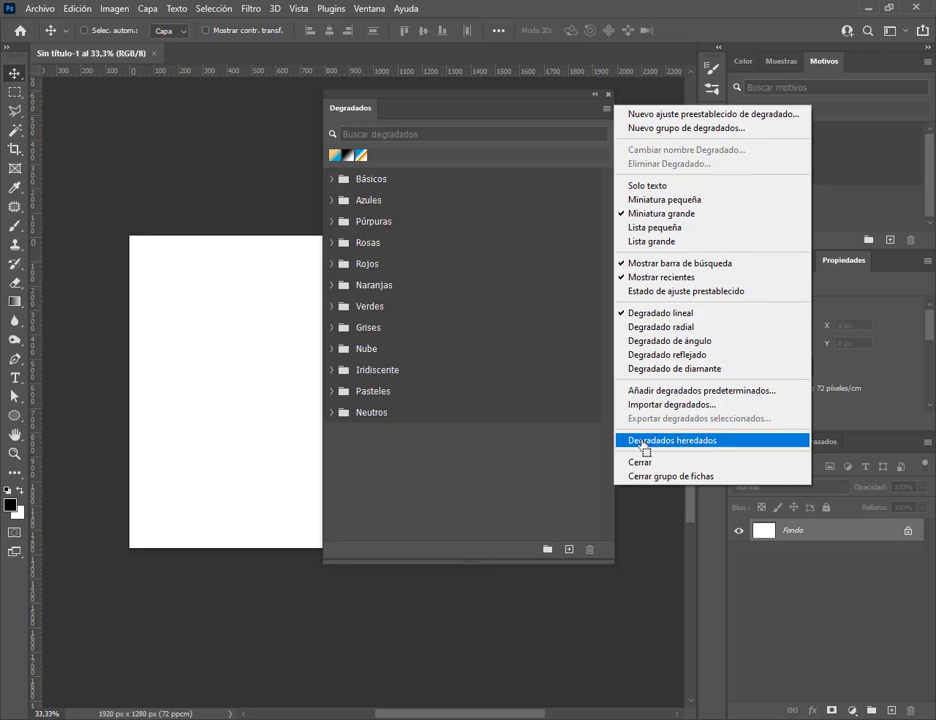
left_click(735, 447)
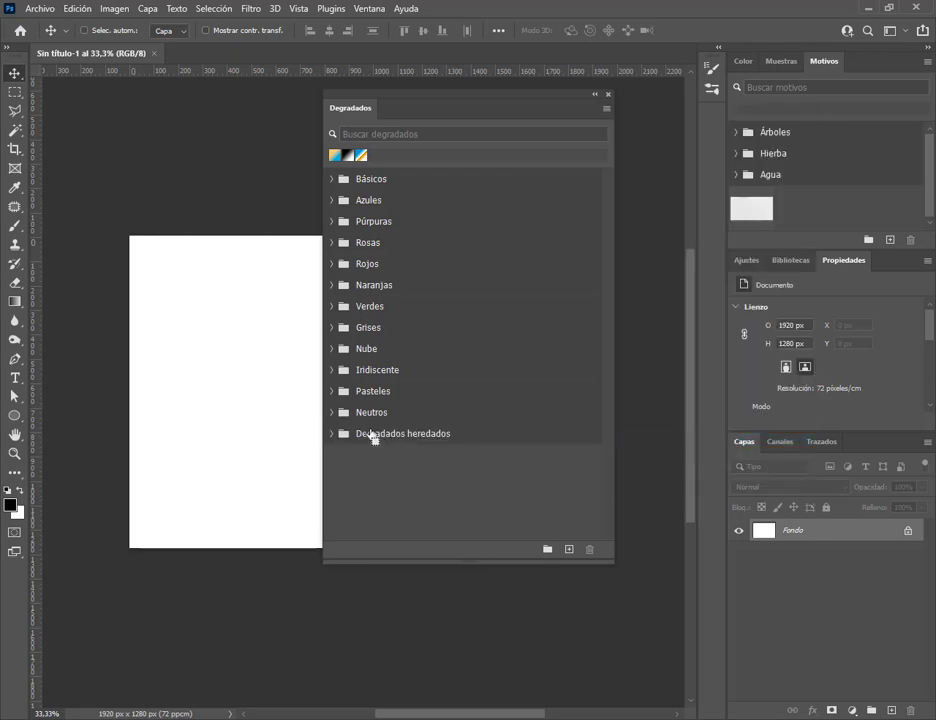
Expand Degradados heredados and its Degradados predeterminados heredados subgroup to examine the presets, and close the Degradados panel
left_click(486, 446)
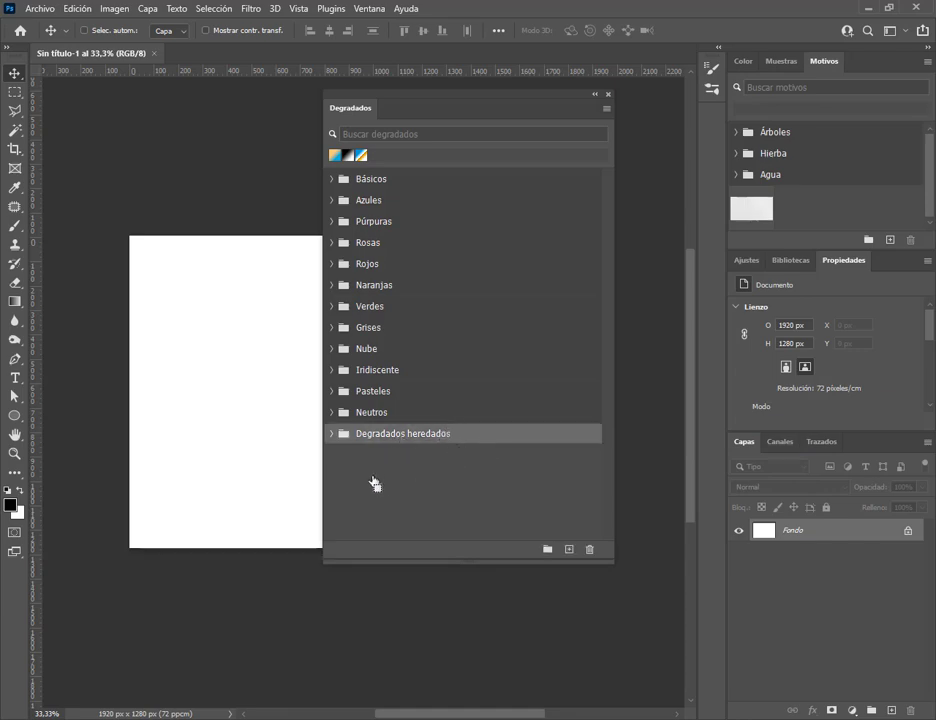
left_click(332, 434)
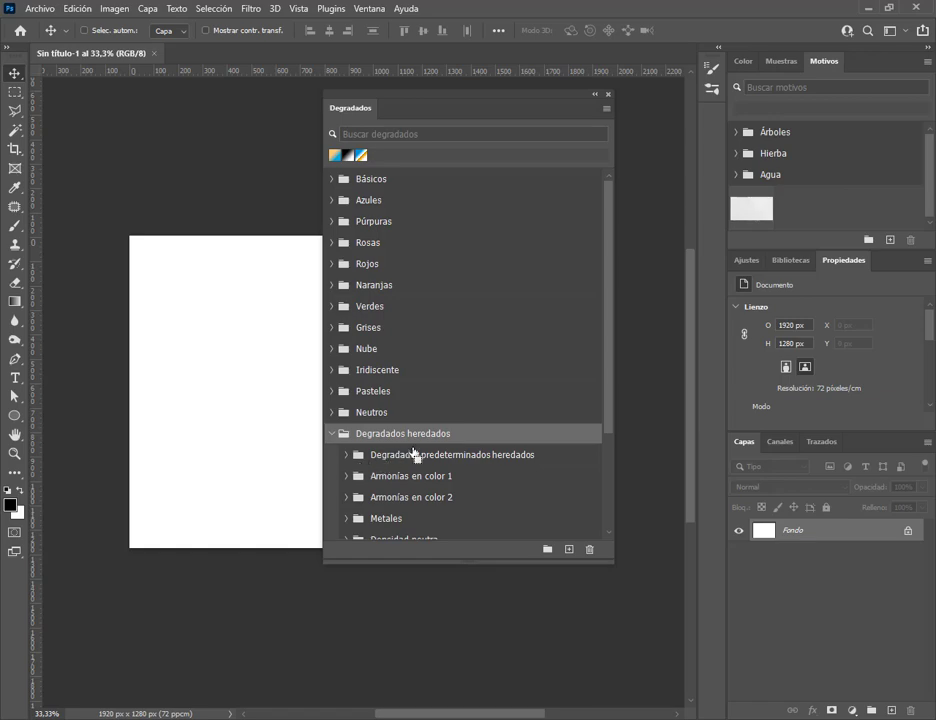
scroll(415, 455, "down", 5)
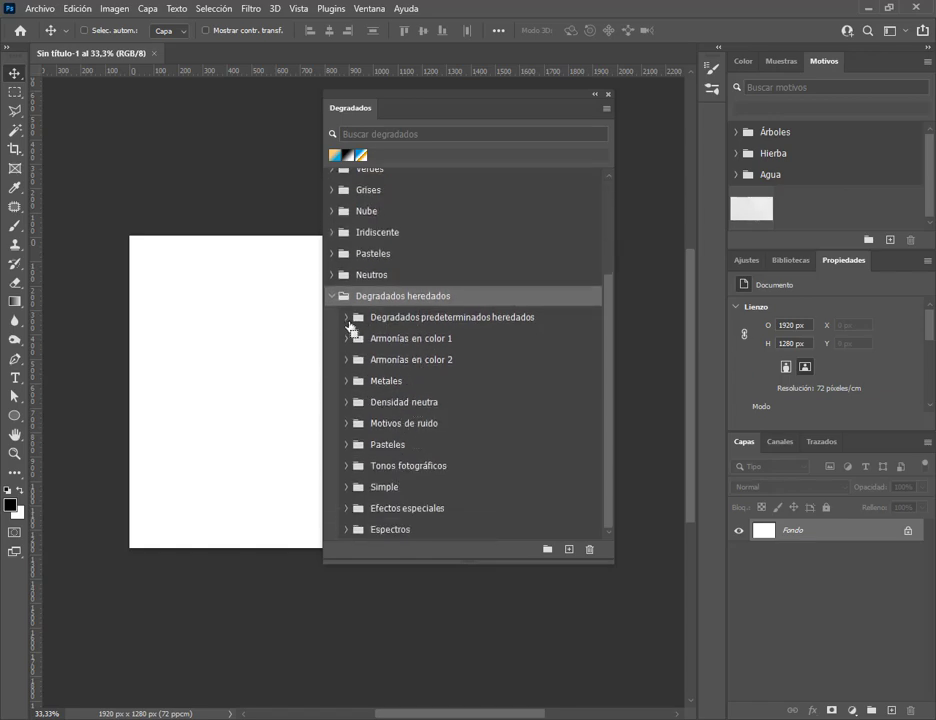
left_click(346, 318)
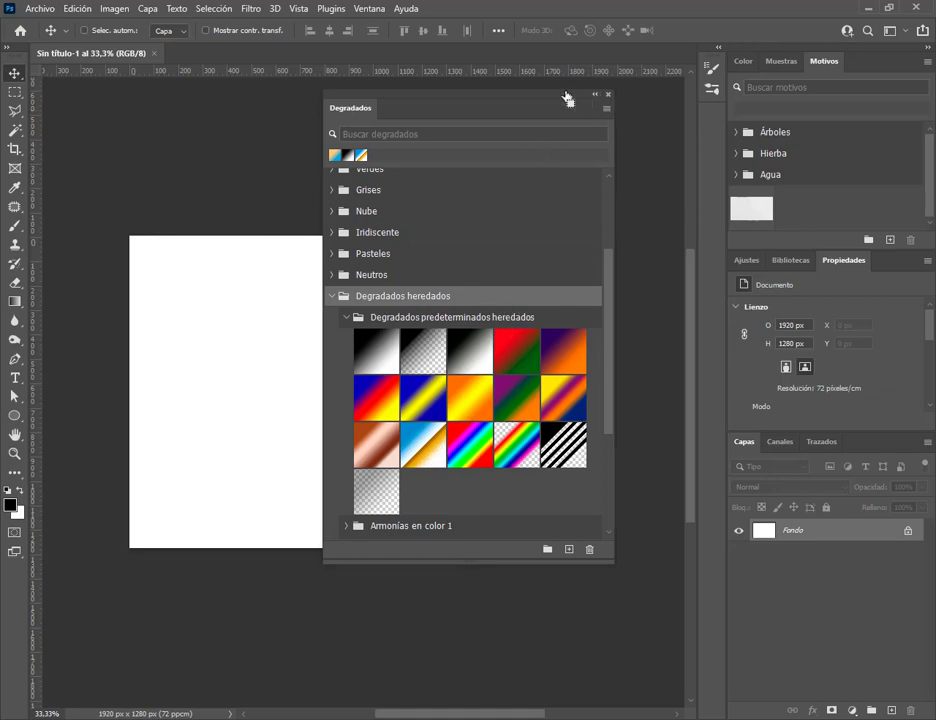
left_click_drag(564, 98, 532, 100)
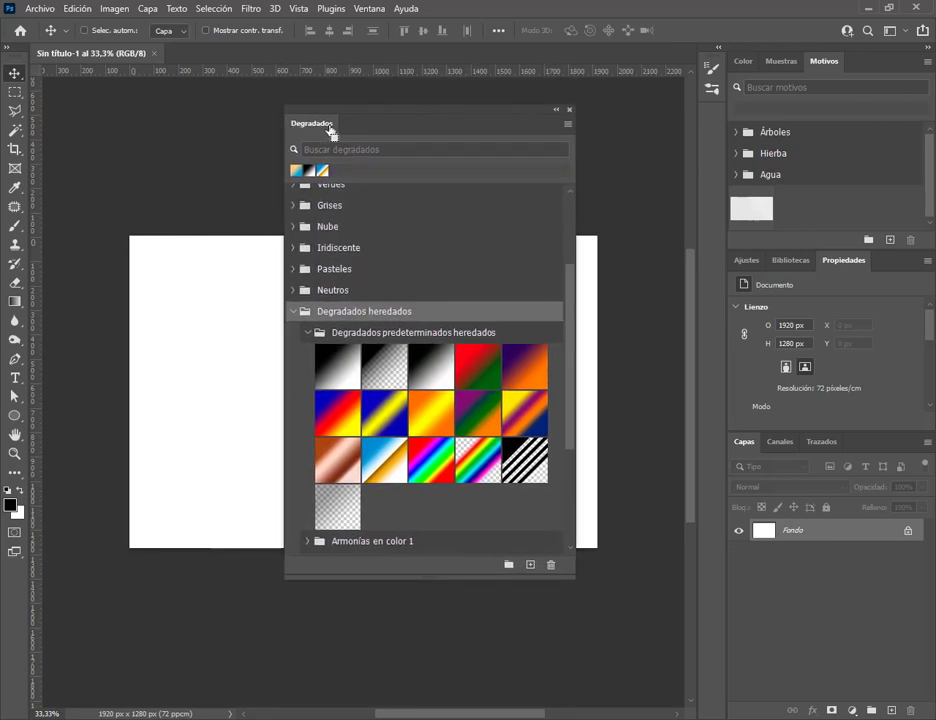
left_click(569, 112)
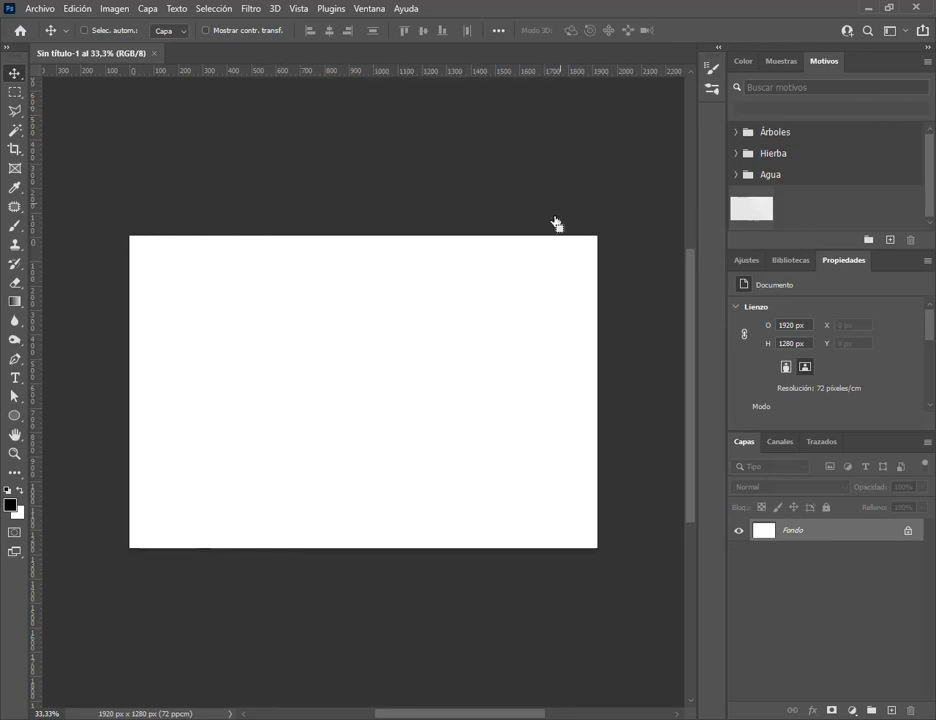
Add a gradient fill layer above Fondo, keeping its default name, Normal mode and 100% opacity
left_click(150, 9)
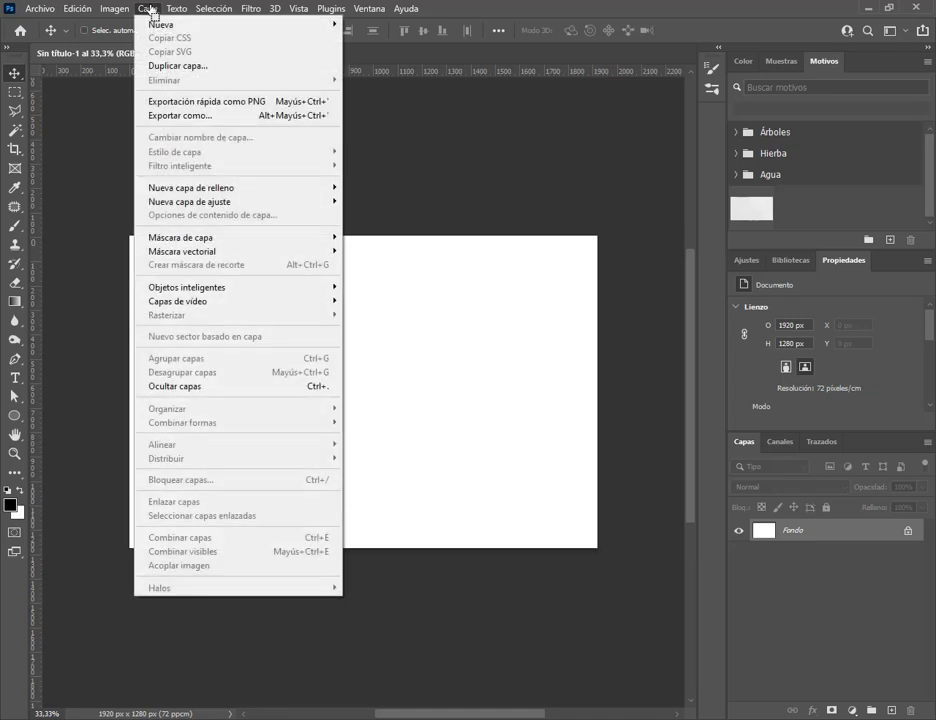
mouse_move(221, 190)
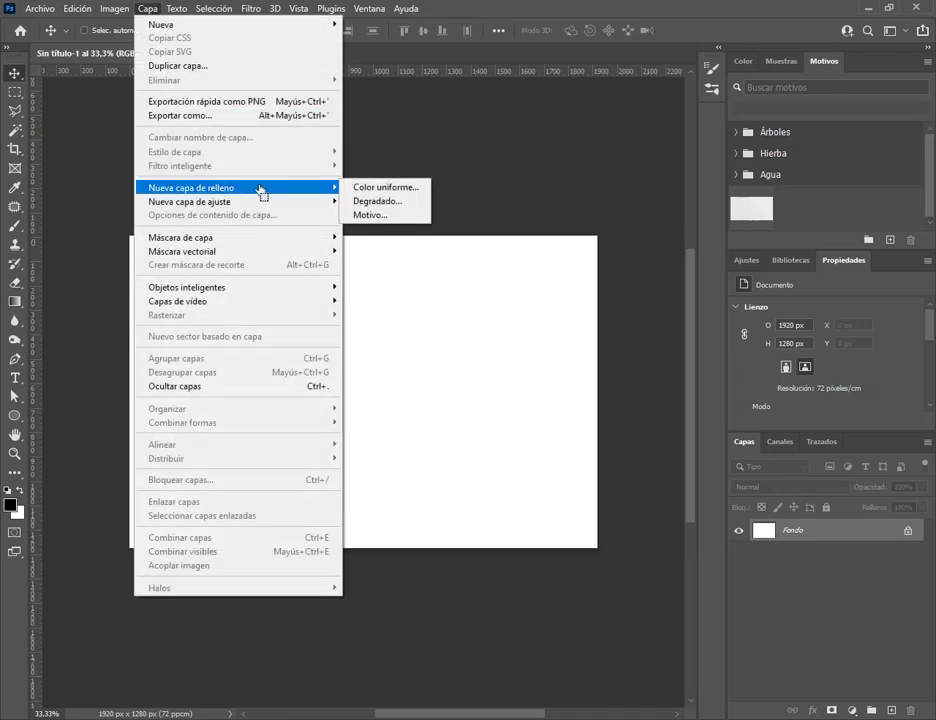
left_click(380, 202)
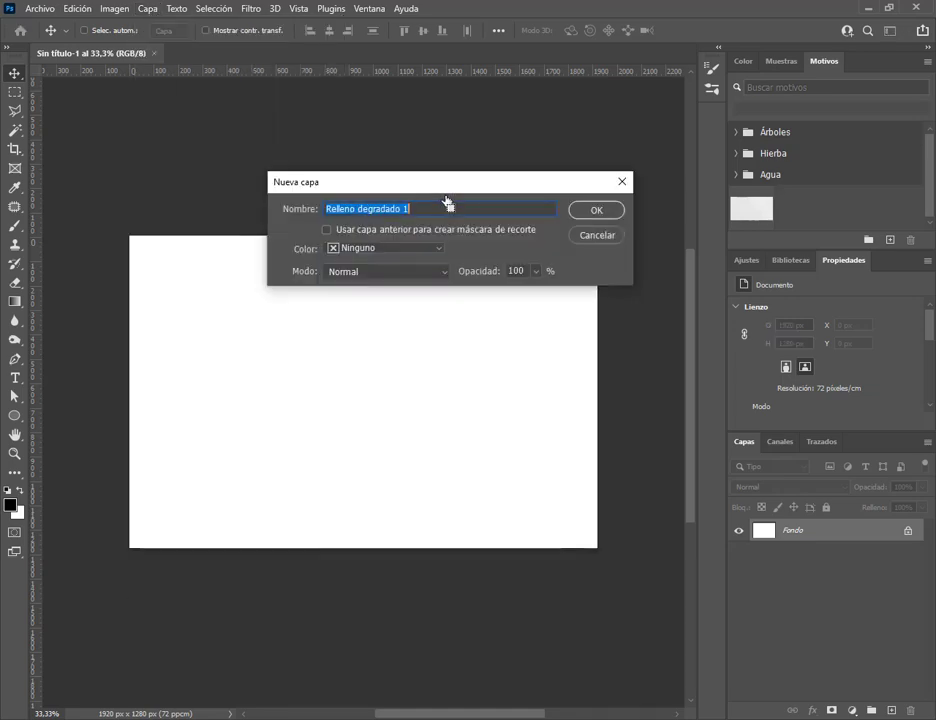
left_click(593, 212)
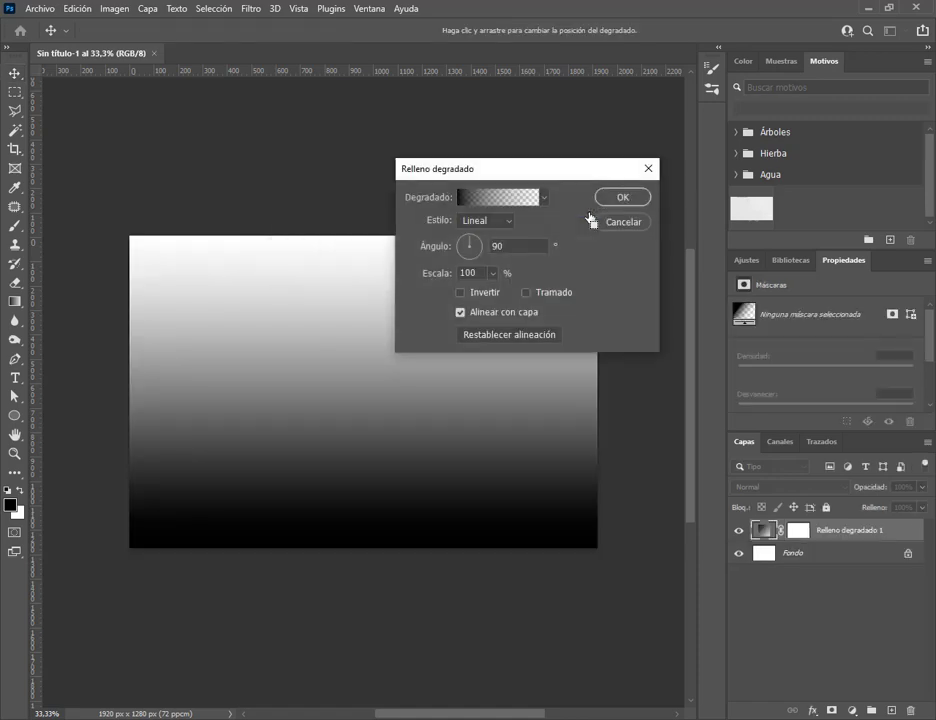
Give the fill the blue-and-gold Cromo preset from the legacy default gradients, invert it, and accept the linear 90° fill
left_click(545, 198)
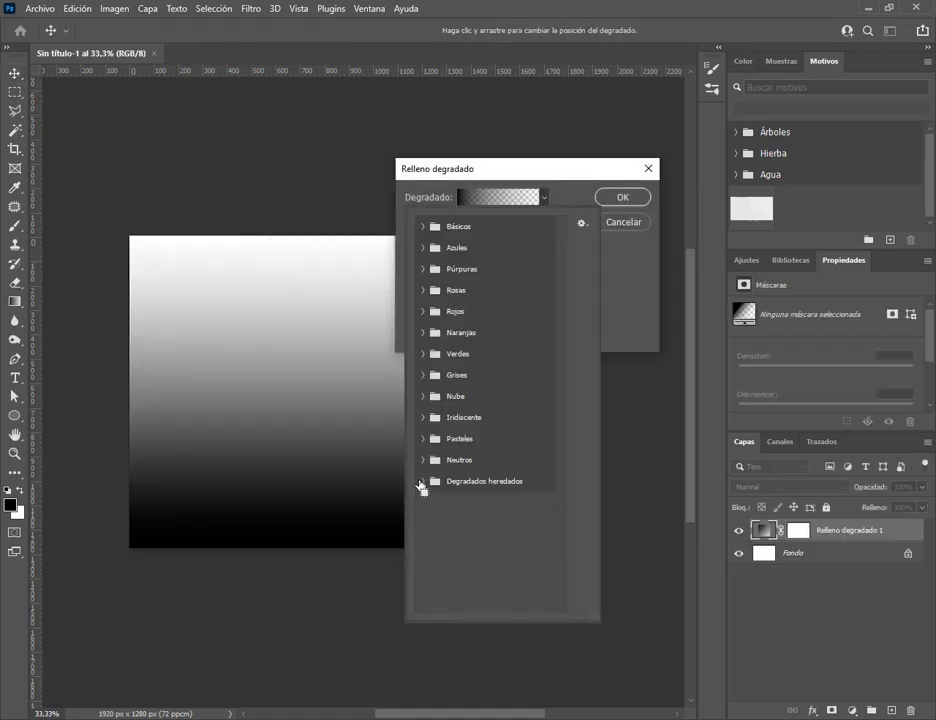
left_click(422, 484)
left_click(437, 502)
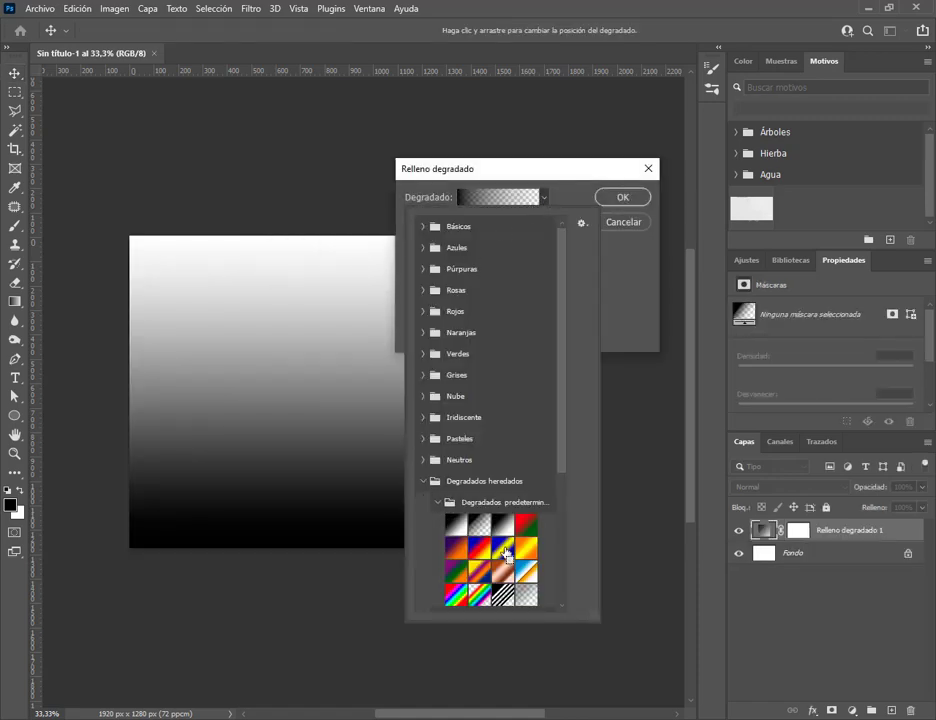
left_click(525, 571)
left_click(568, 193)
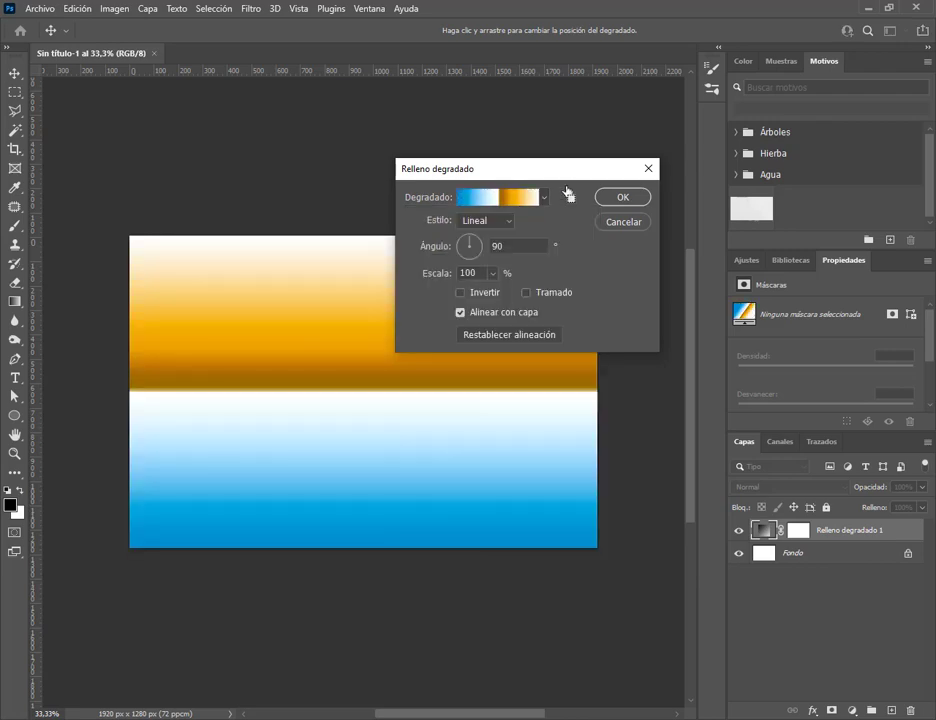
left_click(462, 293)
left_click(624, 199)
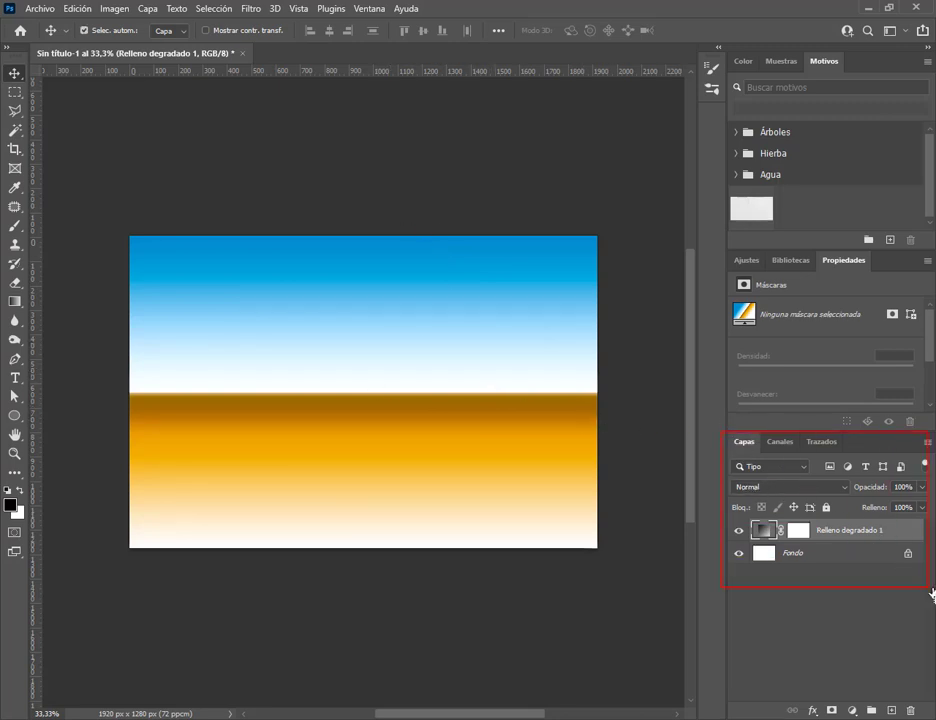
Reopen the gradient fill layer's settings, try an angle of 144,21°, and set the angle back to 90°
mouse_move(746, 521)
left_mouse_down()
mouse_move(794, 553)
mouse_move(897, 547)
left_mouse_up()
left_click_drag(702, 545, 753, 540)
double_click(765, 531)
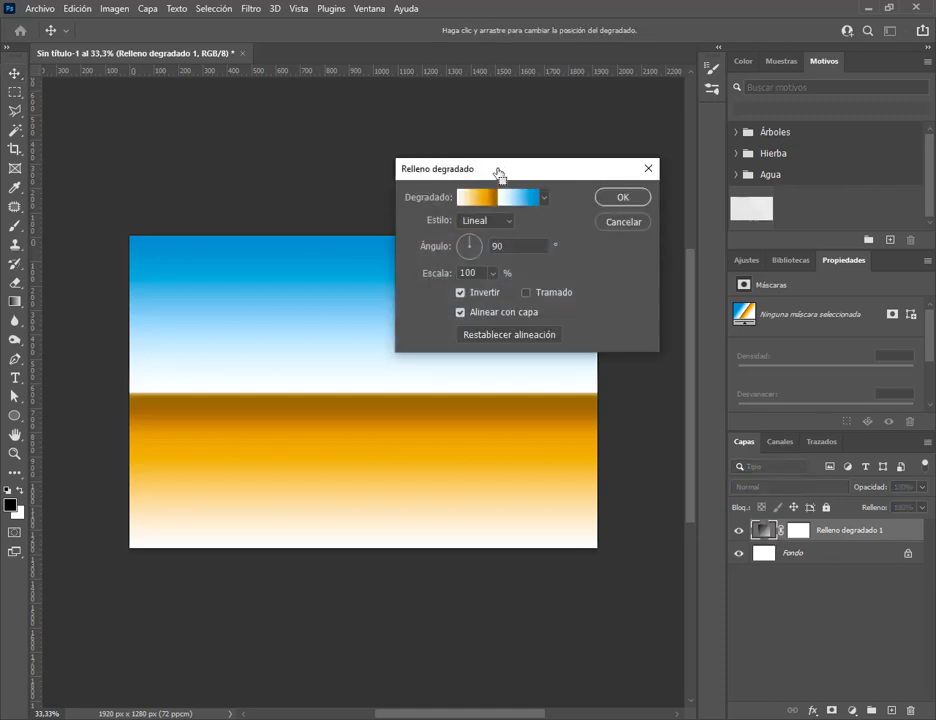
left_click_drag(497, 173, 479, 145)
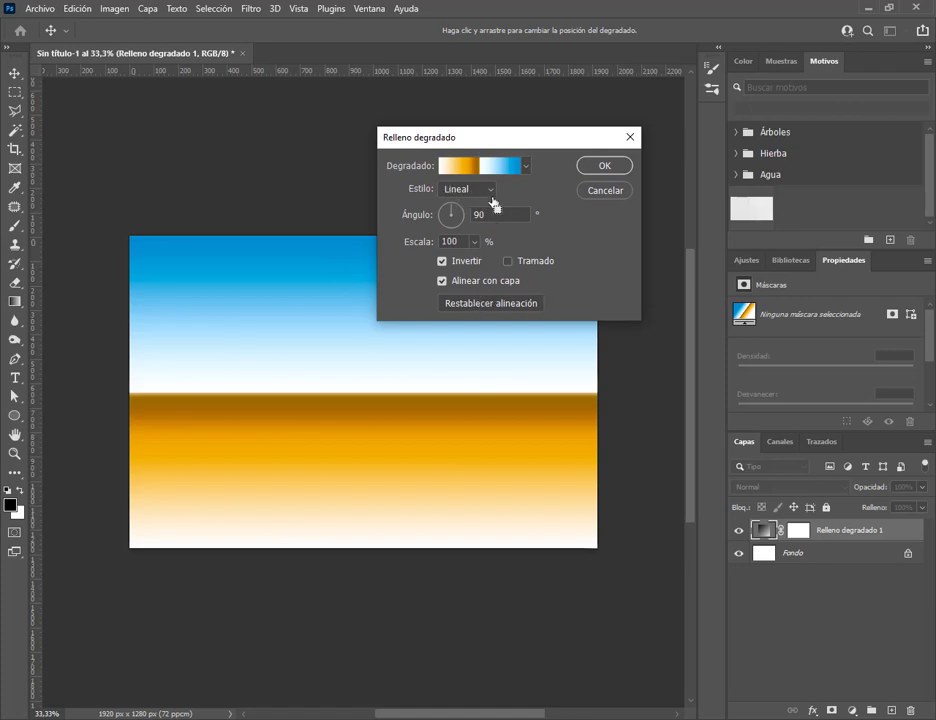
left_click(450, 217)
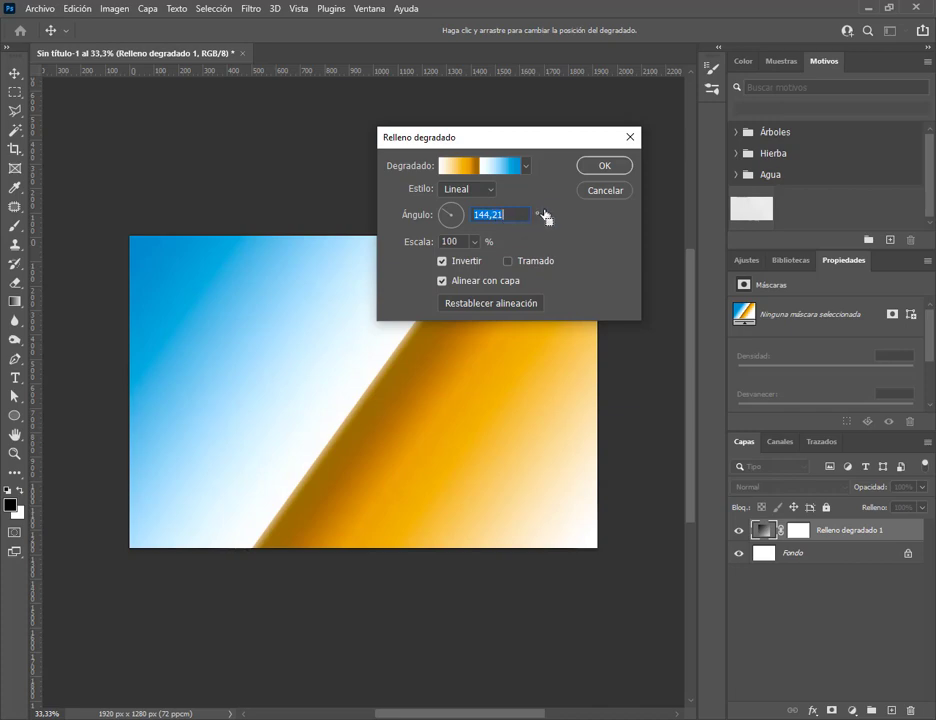
type("90")
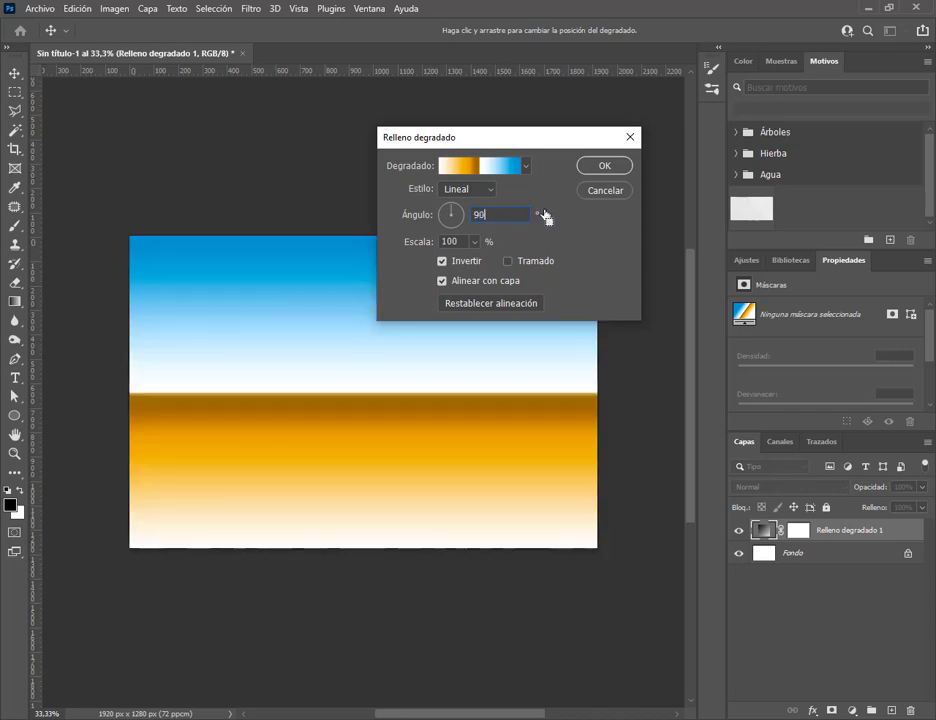
In the gradient editor, try moving the blue stop to 40% and the end white stop to 67%, and discard all edits
left_click(475, 168)
left_click_drag(483, 85, 485, 342)
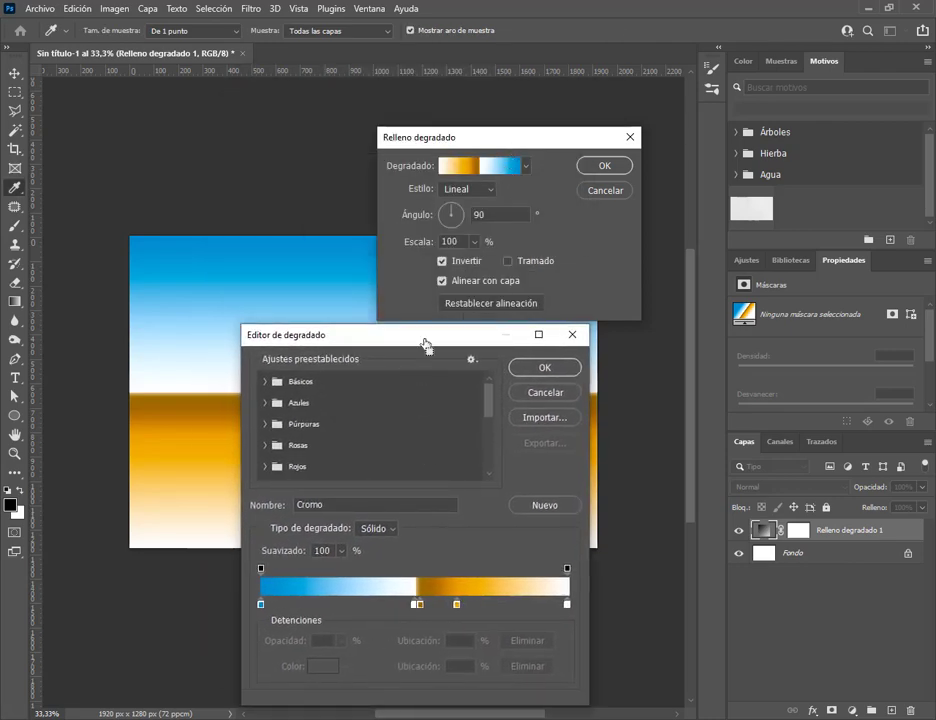
left_click_drag(426, 335, 553, 200)
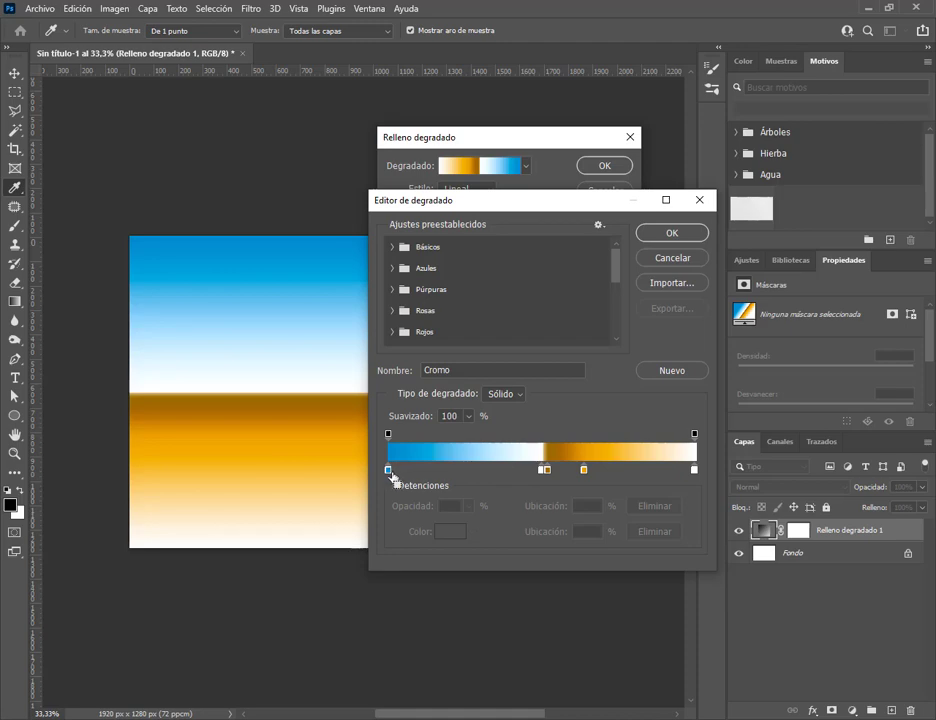
left_click_drag(389, 471, 497, 482)
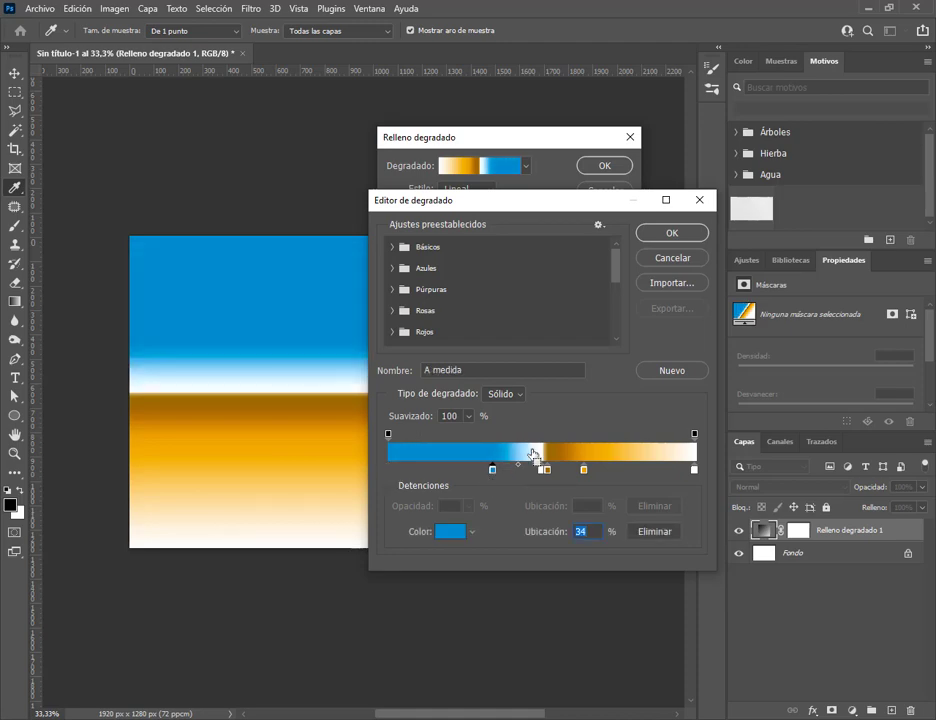
left_click_drag(487, 204, 637, 178)
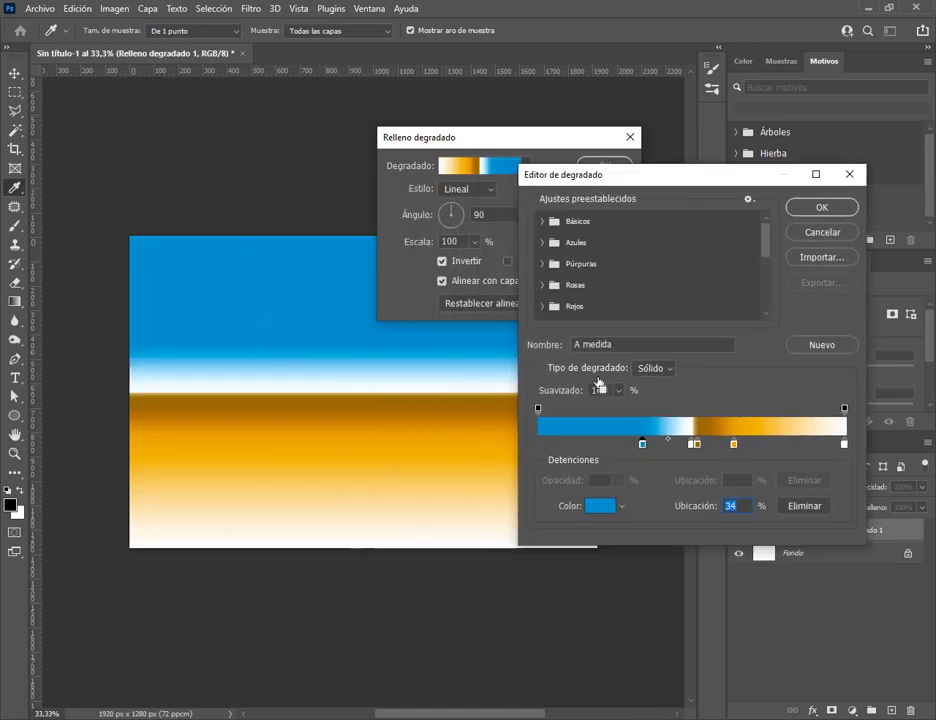
left_click_drag(645, 446, 660, 447)
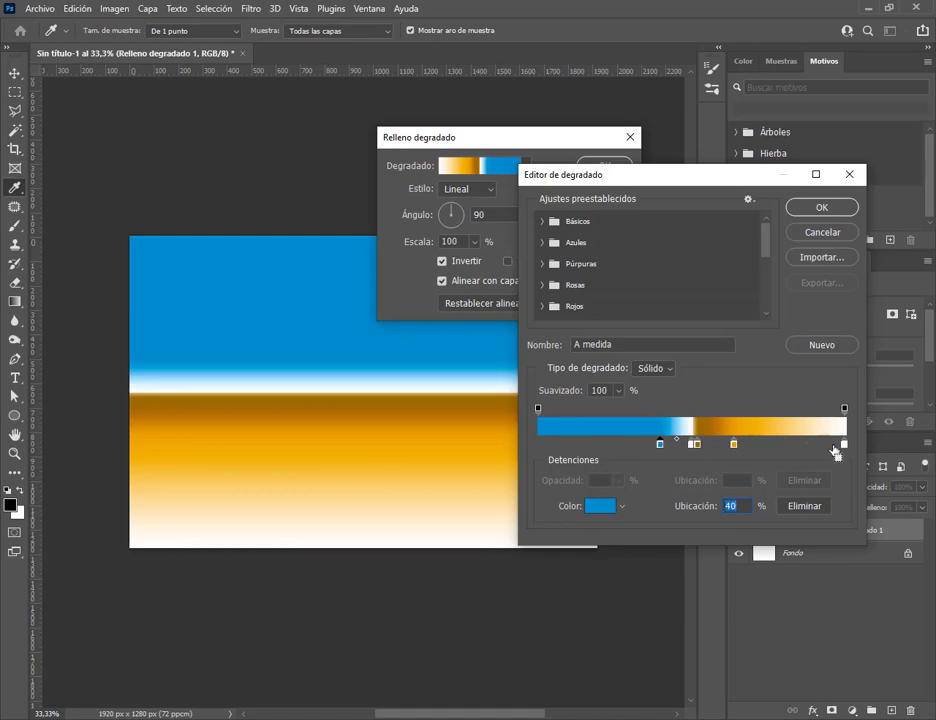
left_click_drag(841, 447, 743, 446)
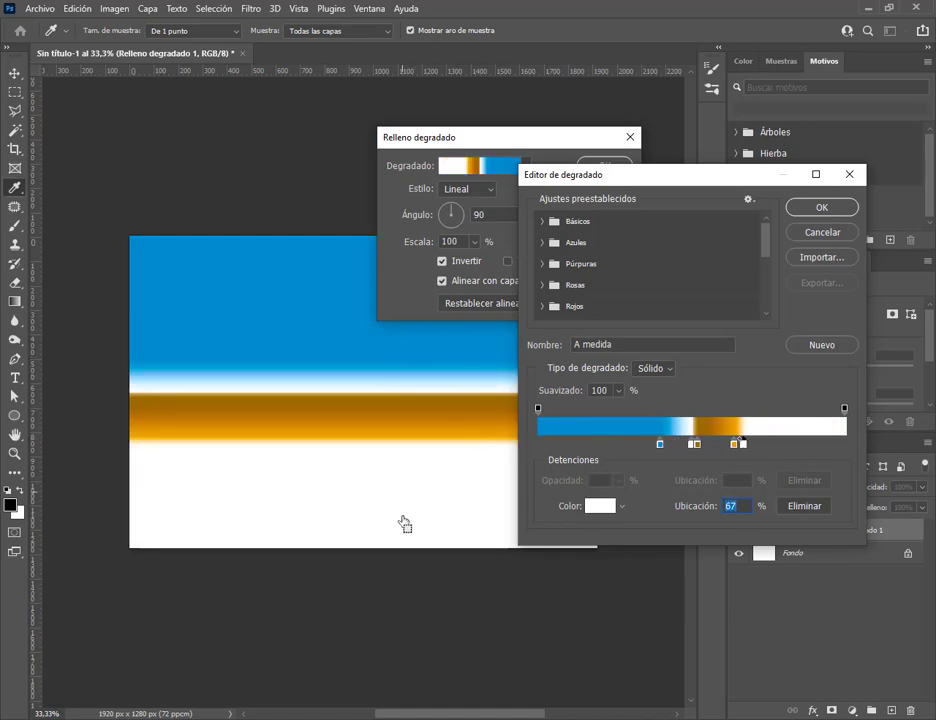
left_click(834, 233)
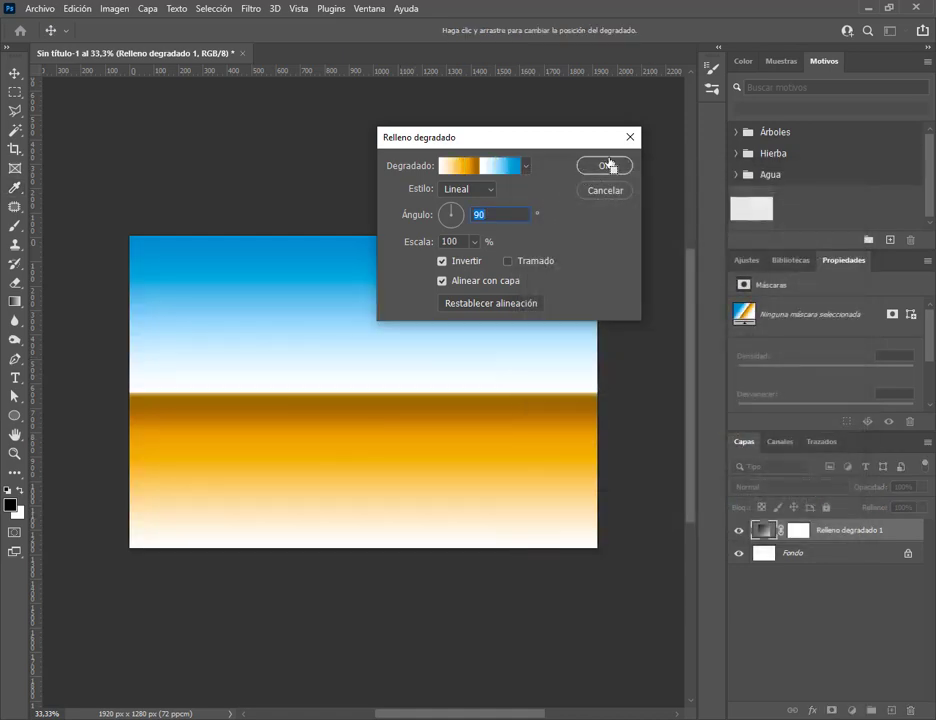
left_click(608, 191)
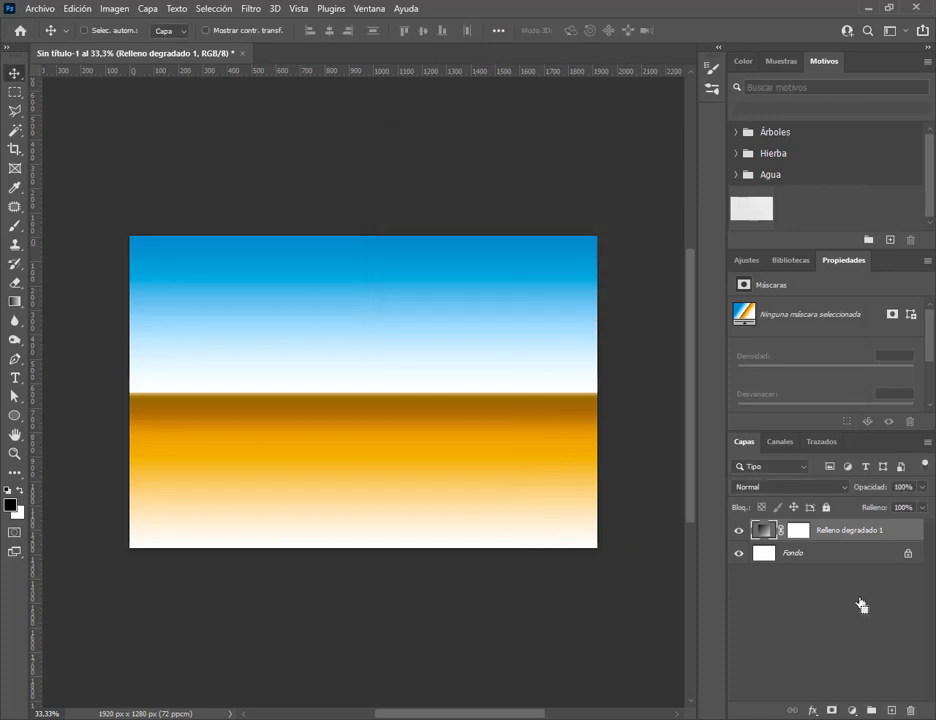
Save the document to the computer as Bola de billar in PSD format in the desktop's Photoshop folder, with maximum compatibility
left_click(38, 9)
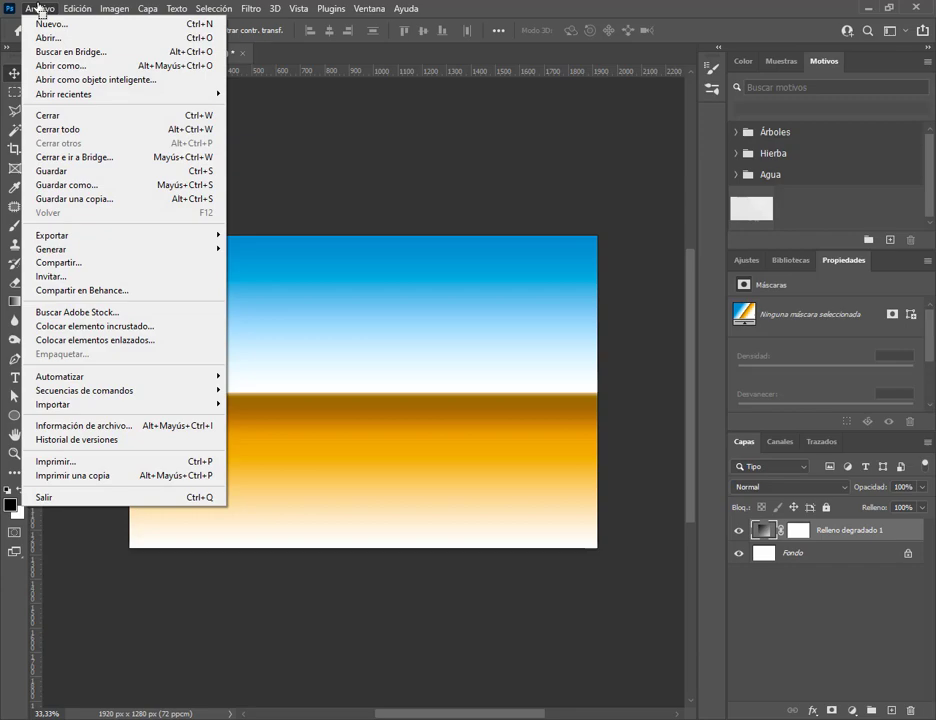
left_click(97, 188)
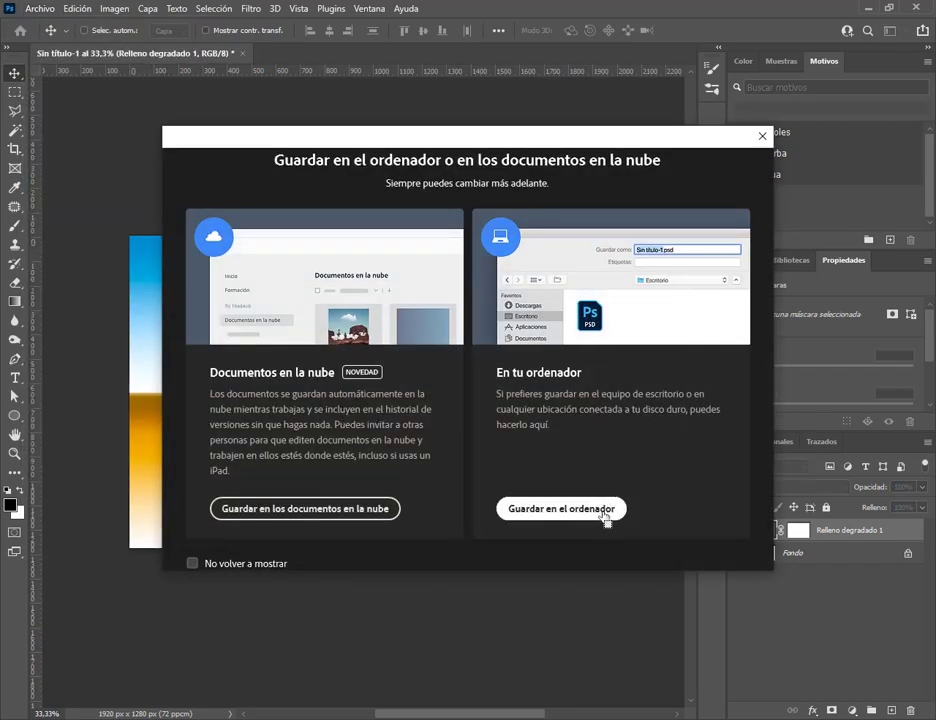
left_click(602, 516)
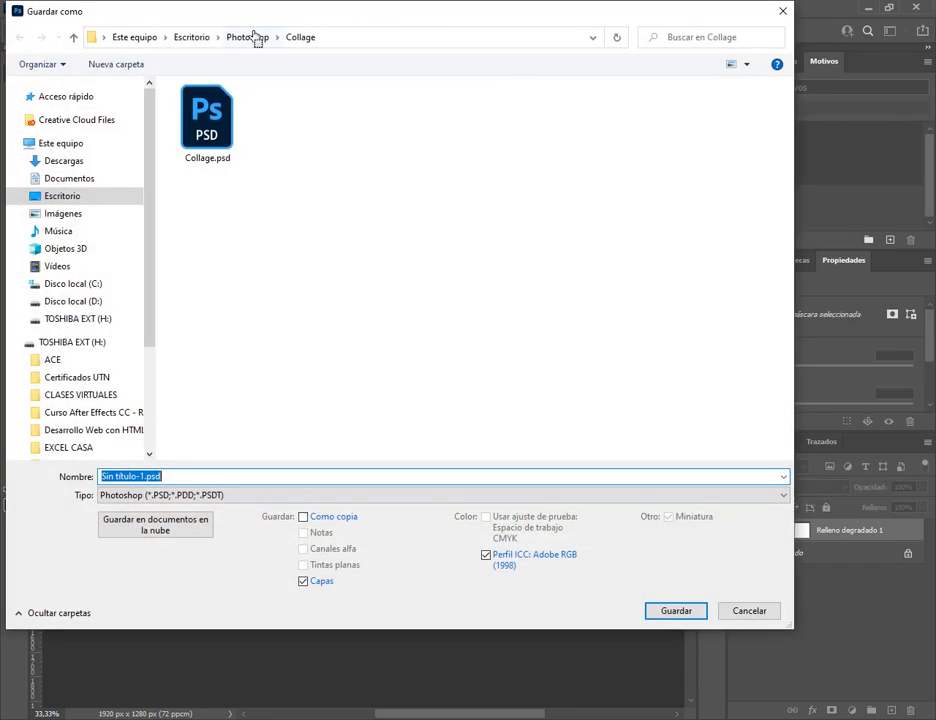
left_click(257, 38)
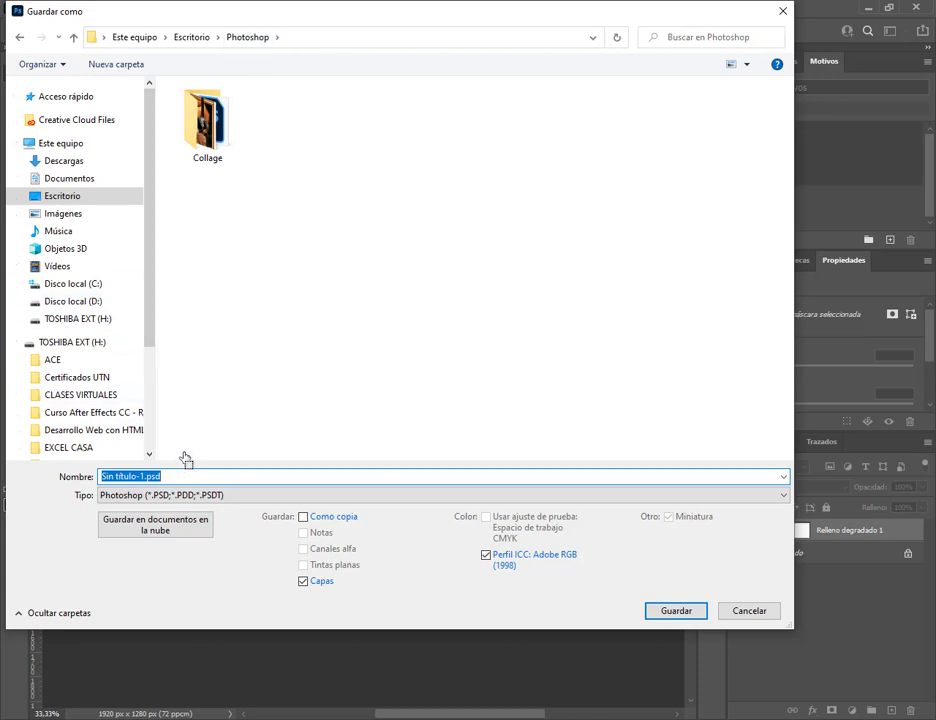
type("Bola de billar")
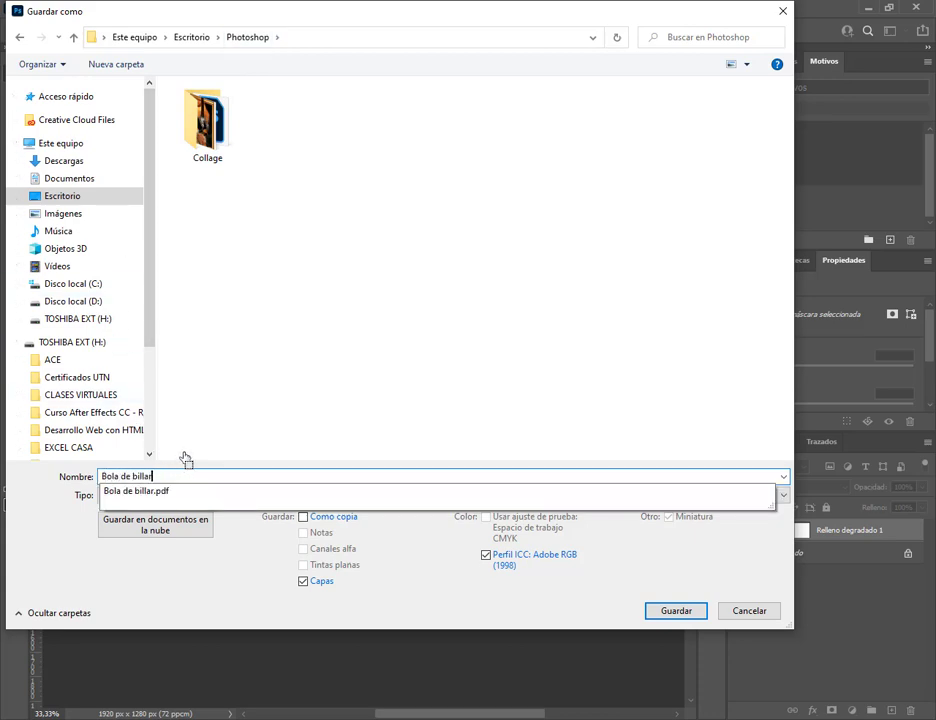
key("Return")
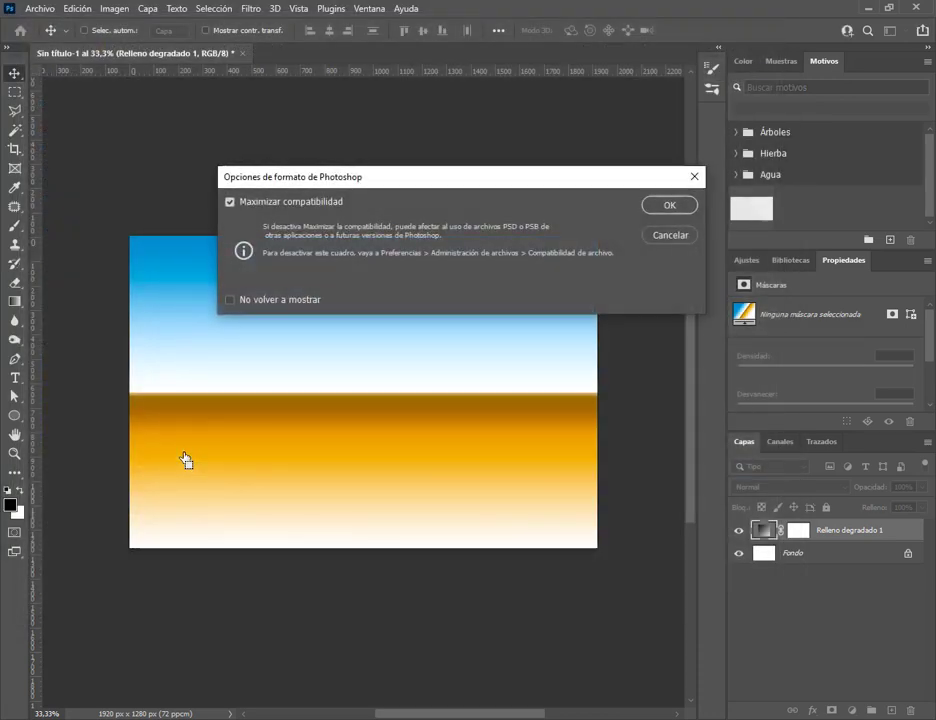
left_click(665, 207)
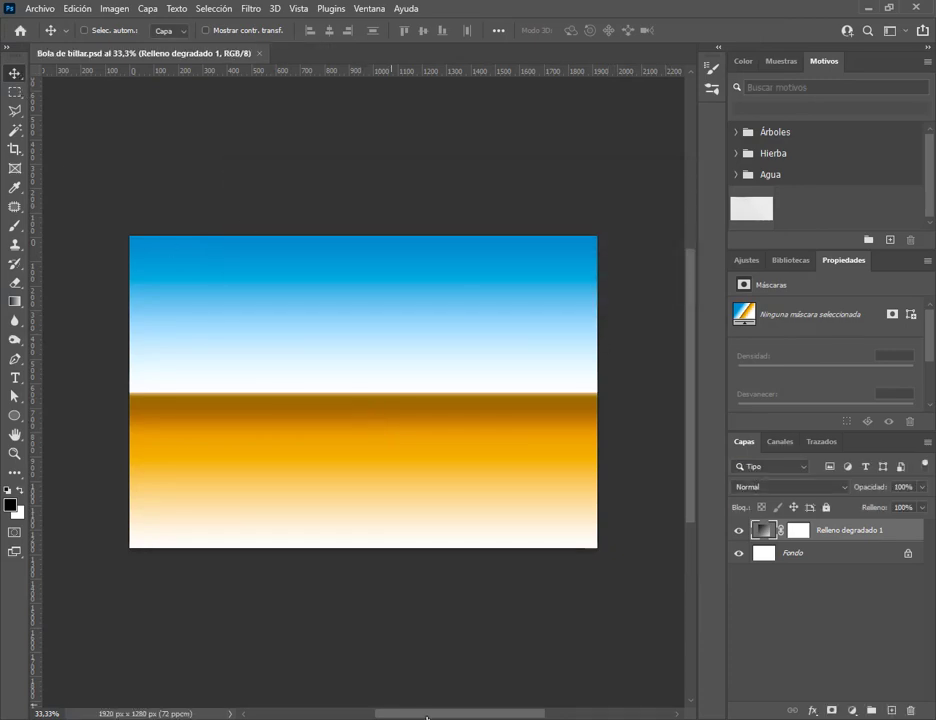
Switch through the Bola de billar PDF to the Google Meet call and read the participants' chat messages
key("alt+Tab")
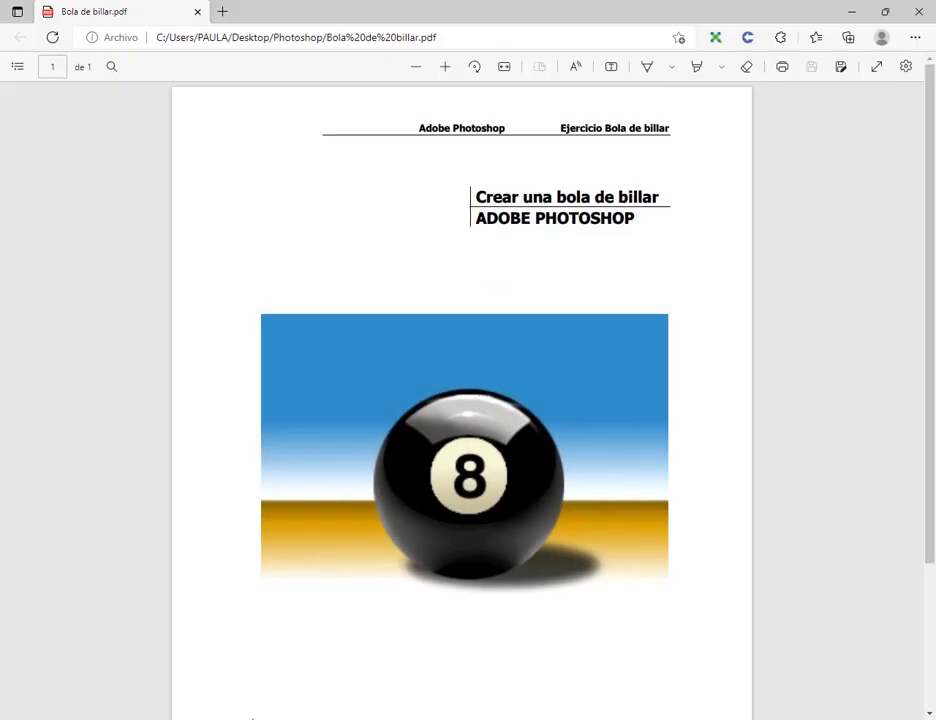
mouse_move(210, 712)
left_click(77, 650)
key("ctrl+1")
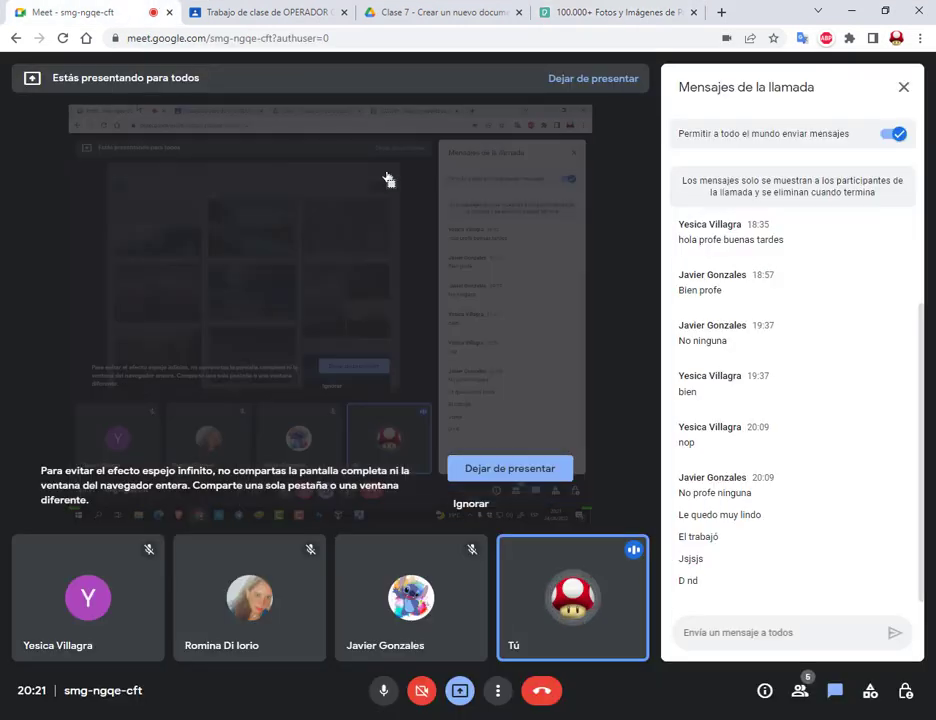
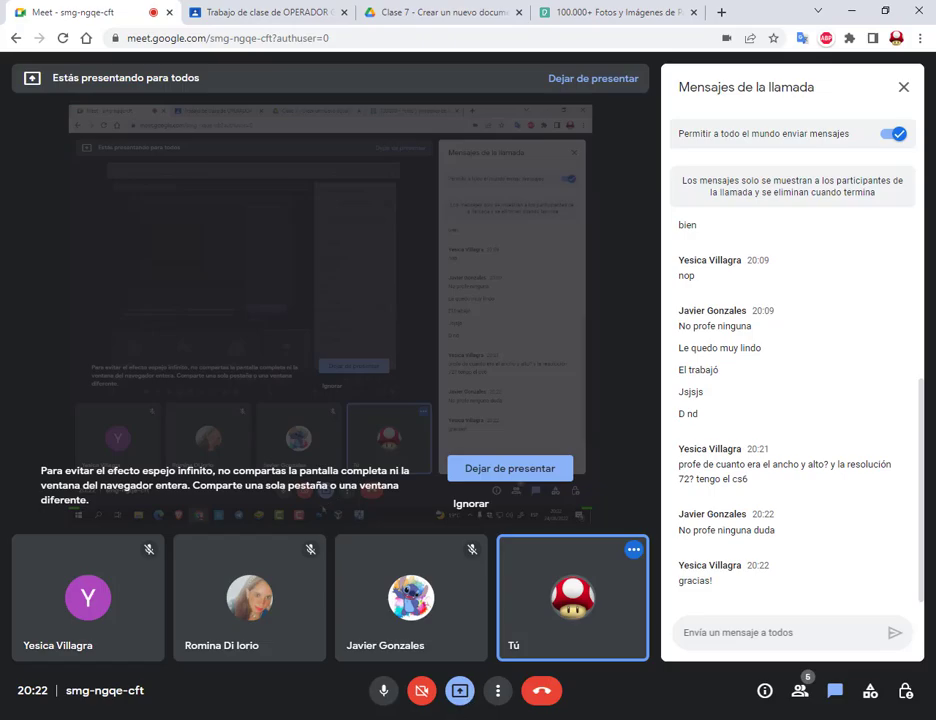
Return to the Bola de billar PDF and examine the reference image of the ball and its background
key("alt+Tab")
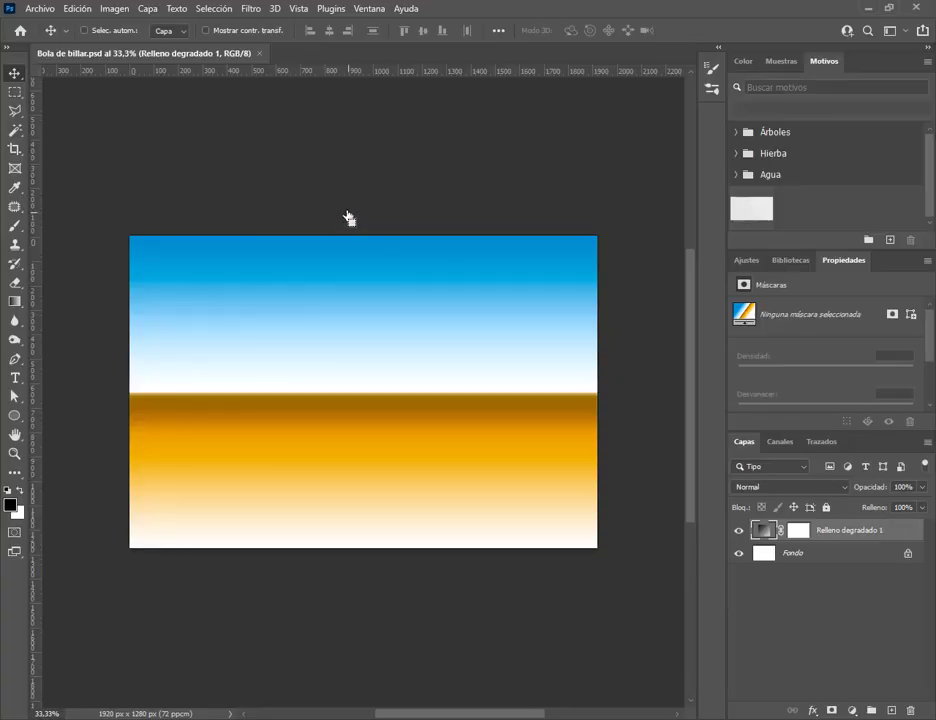
key("alt+Tab")
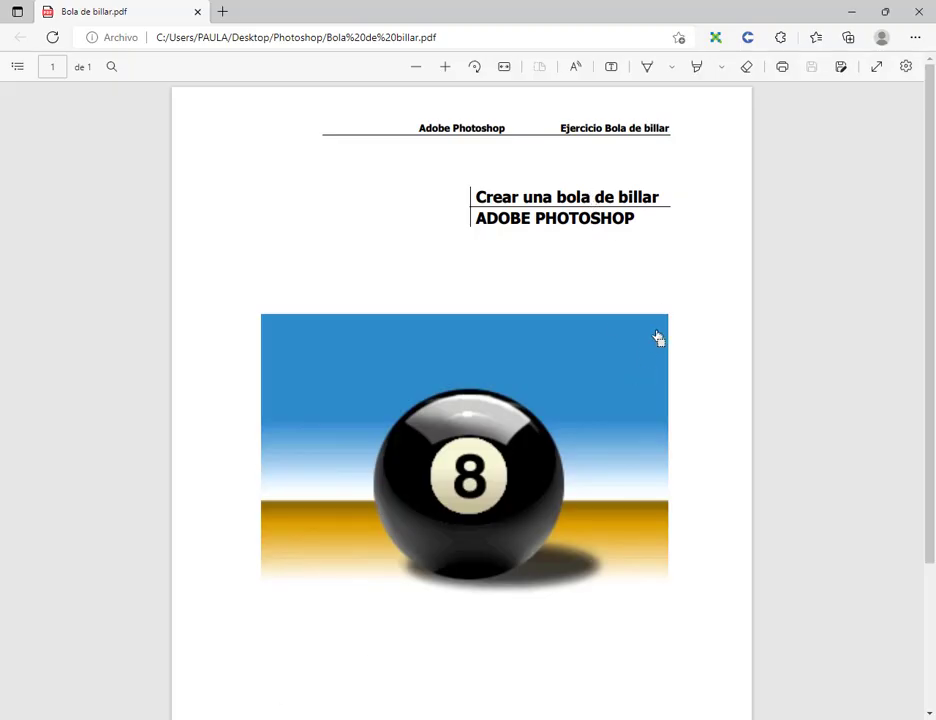
scroll(657, 330, "down", 3)
scroll(931, 238, "up", 1)
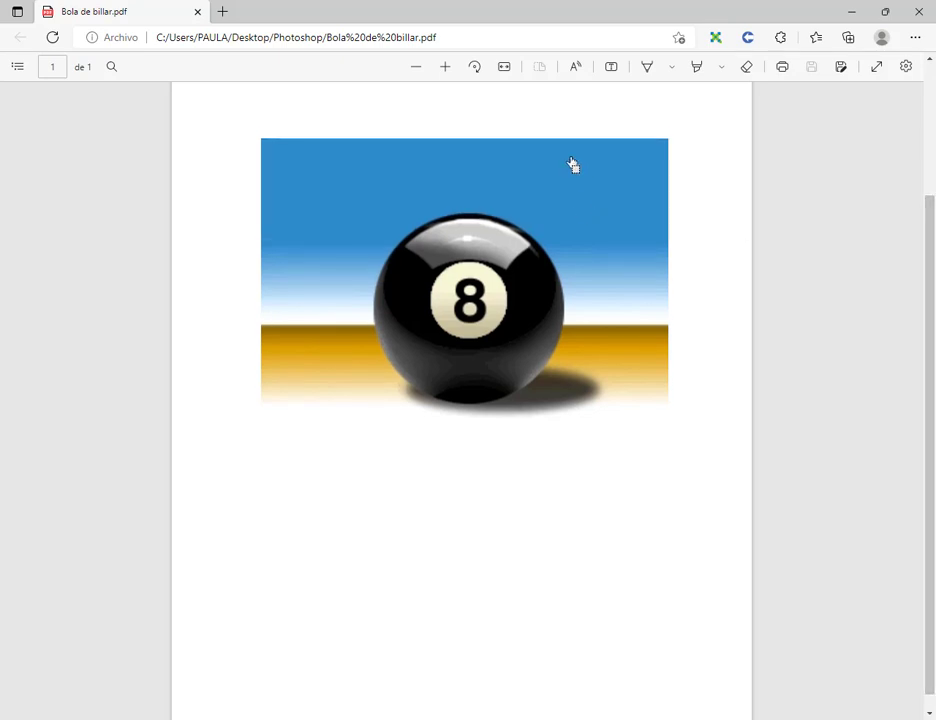
Switch to Photoshop in the Windows 7 virtual machine, review the Relleno degradado 1 fill settings and close them without changes
key("alt+Tab")
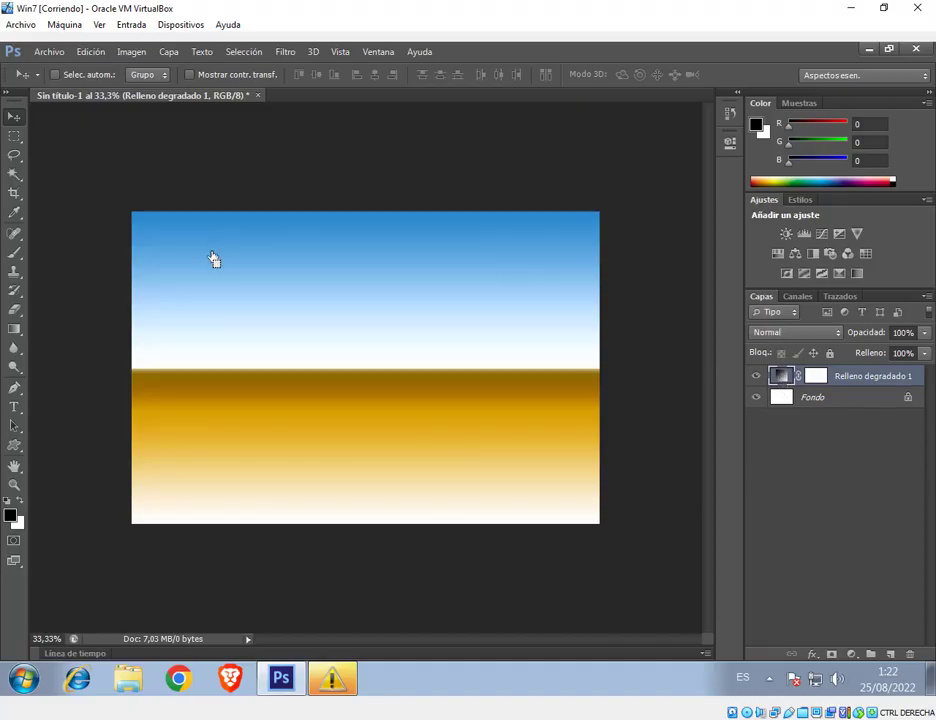
left_click(167, 52)
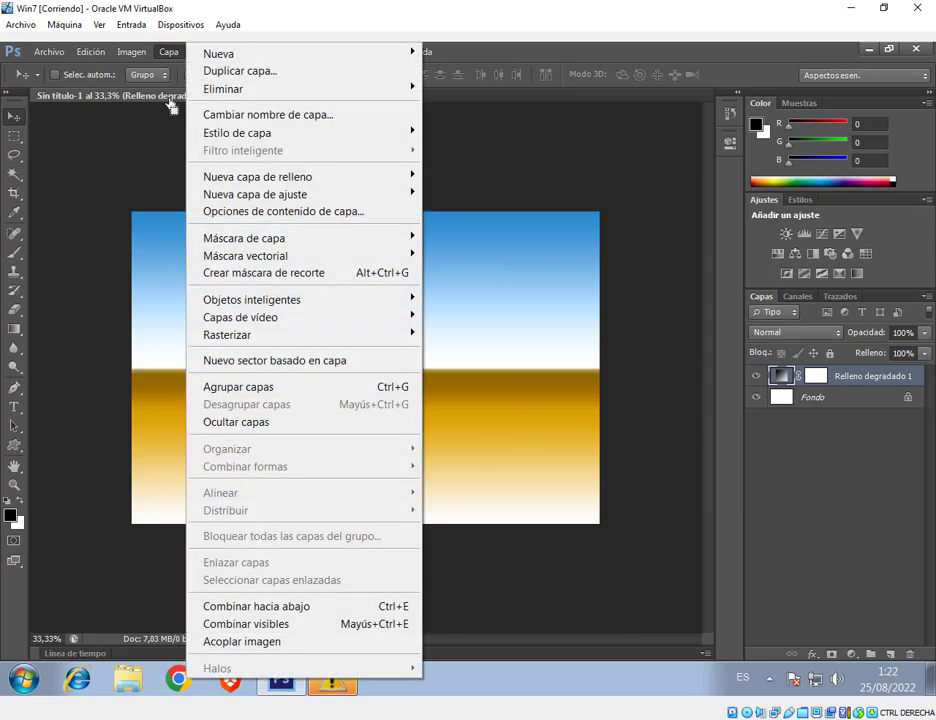
mouse_move(260, 182)
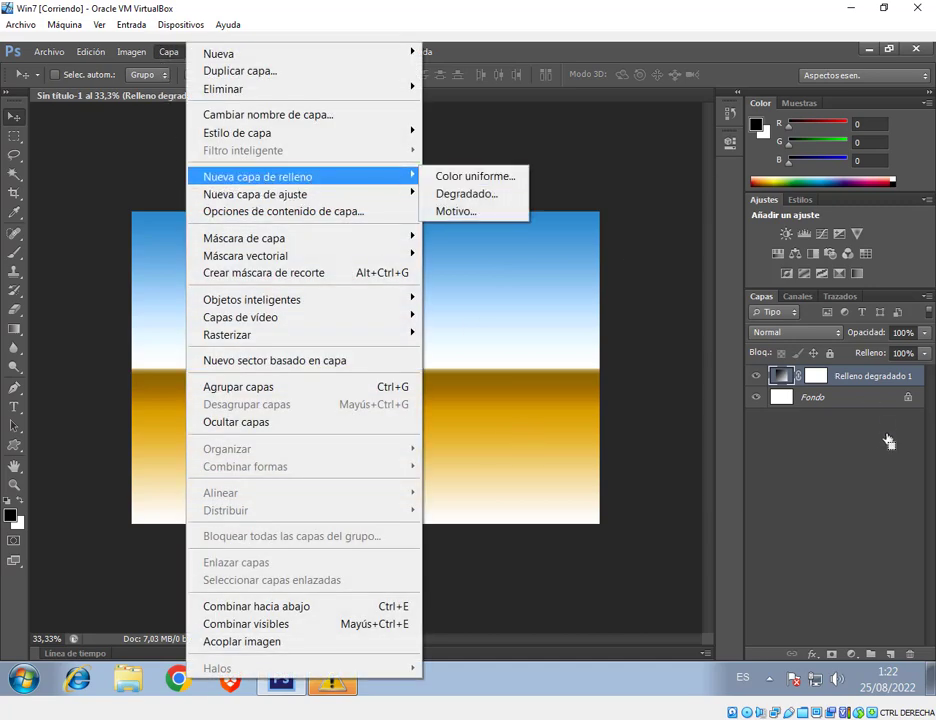
left_click(794, 392)
double_click(782, 377)
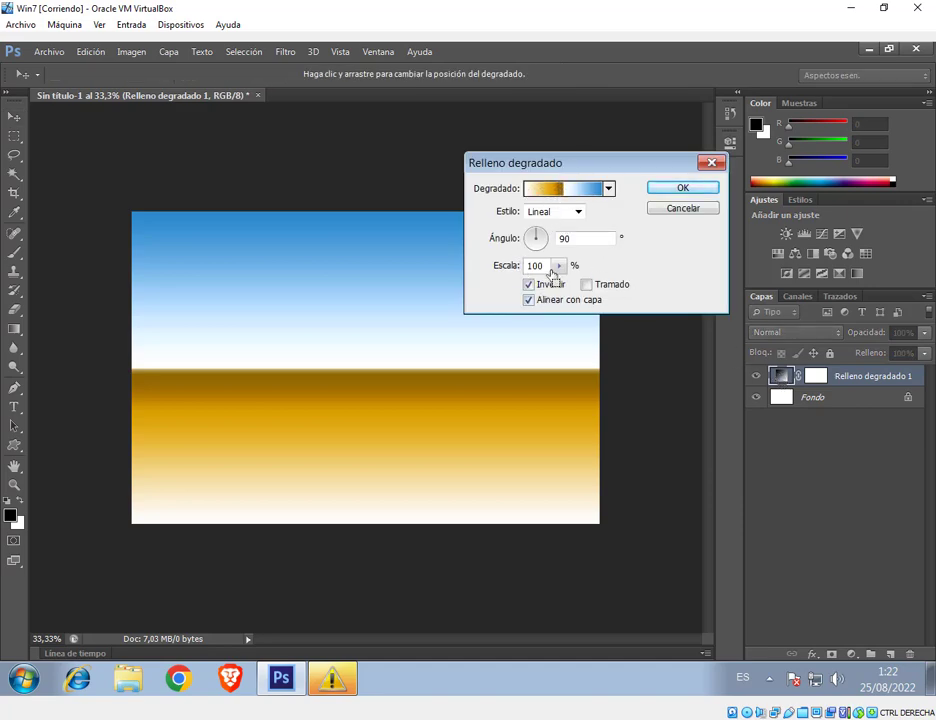
left_click(710, 211)
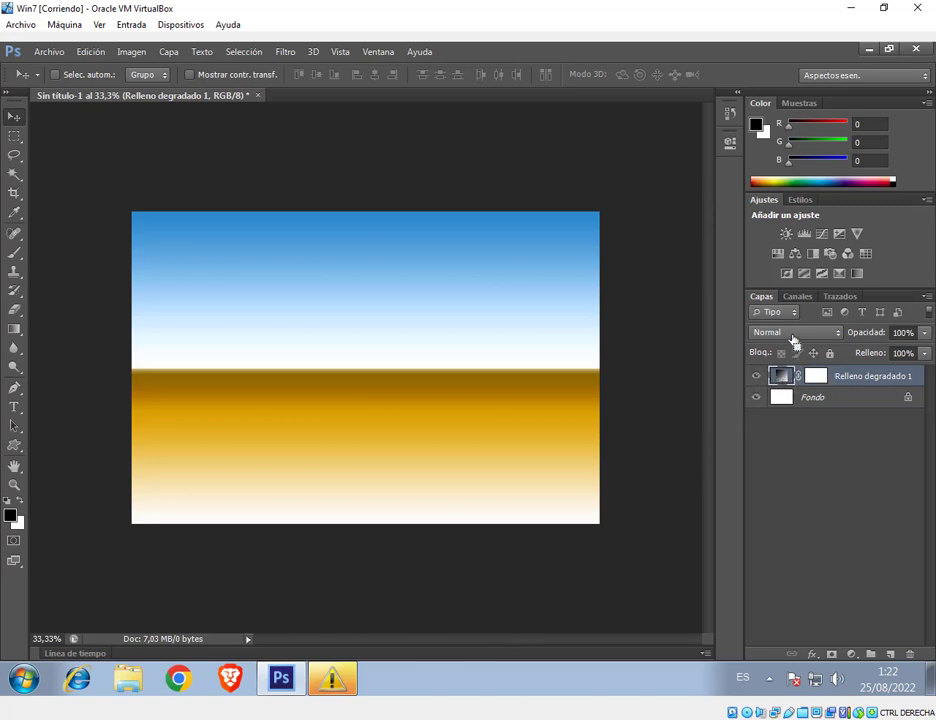
Add a solid color fill layer in dark red (5e0808) above the gradient fill layer
left_click(168, 51)
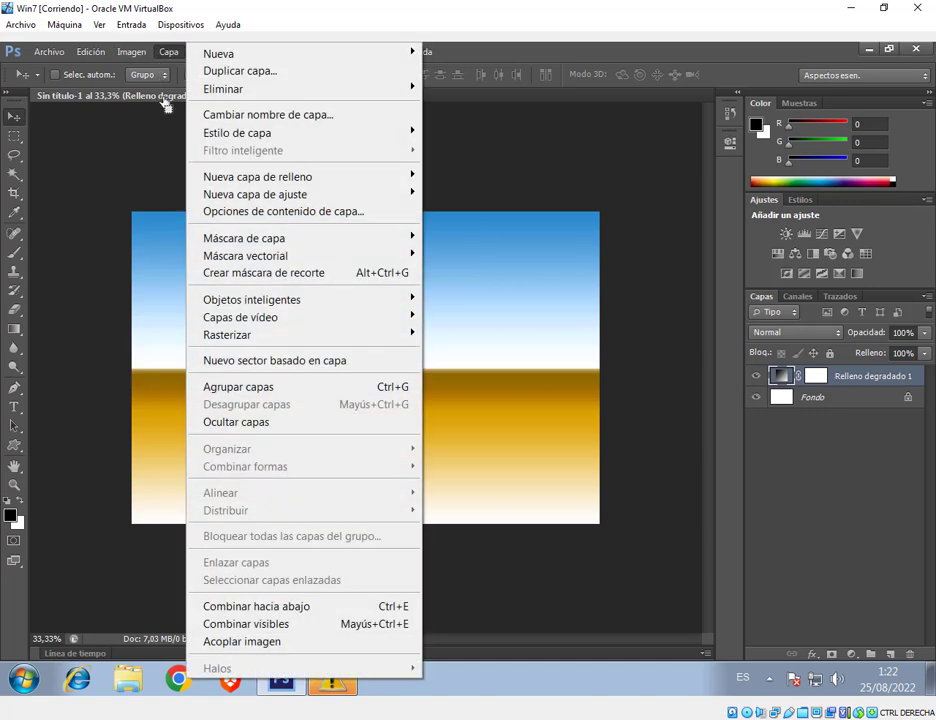
mouse_move(240, 178)
left_click(472, 182)
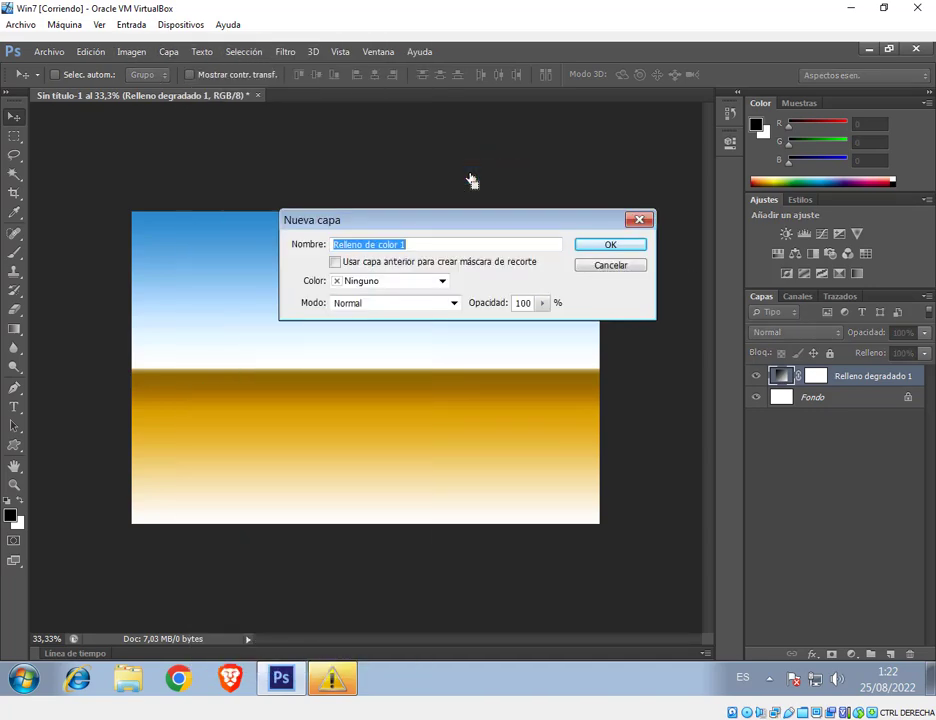
left_click(585, 246)
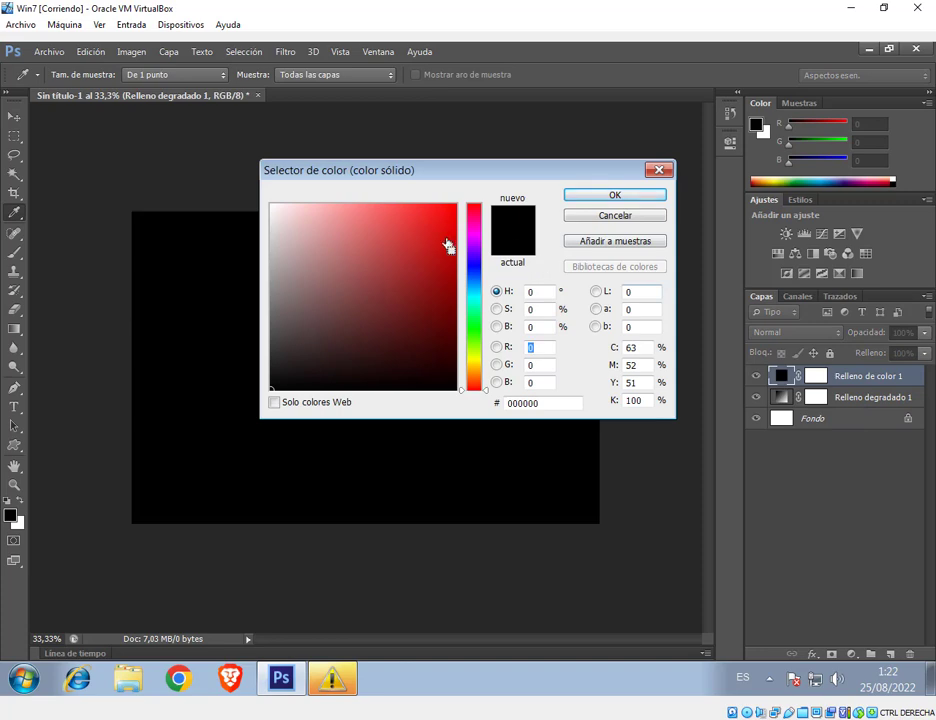
left_click(446, 240)
left_click_drag(470, 183, 557, 150)
left_click_drag(530, 230, 531, 285)
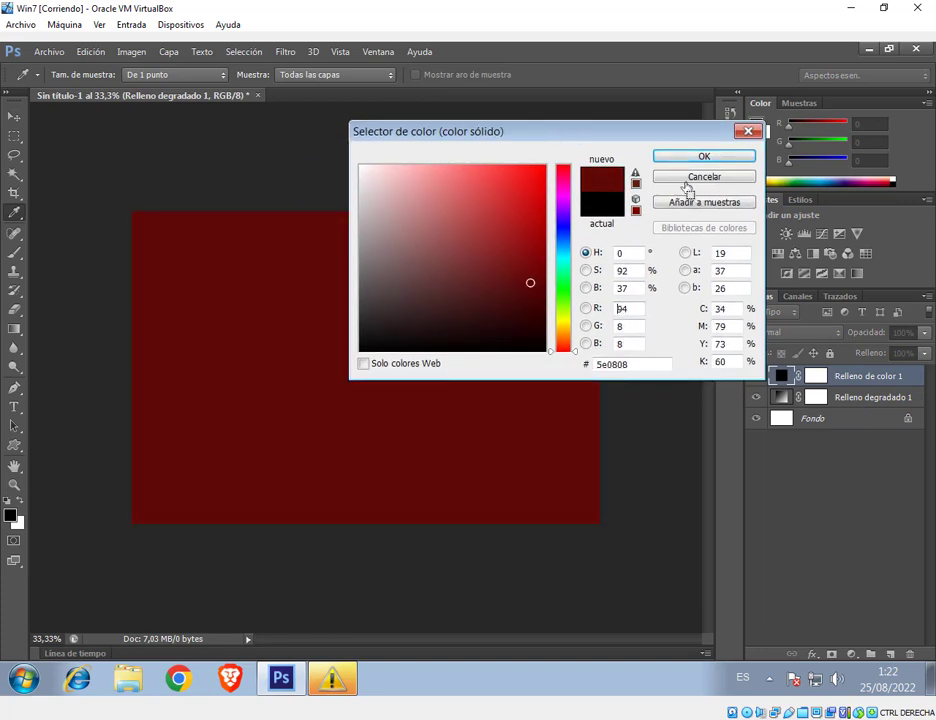
left_click(700, 157)
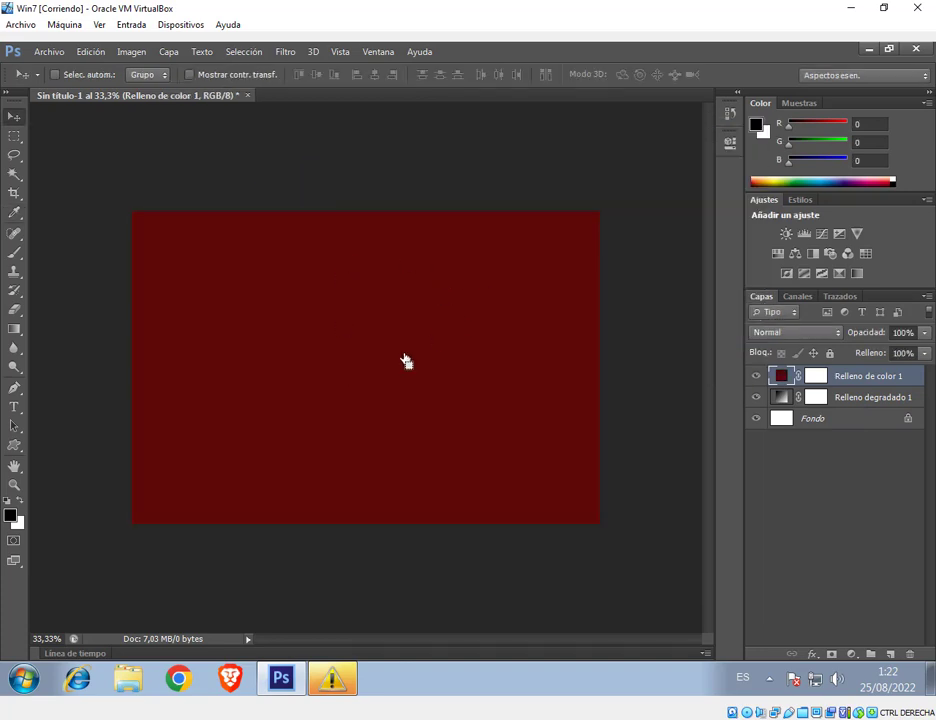
Try the available patterns in a new pattern fill layer, discard it, and delete the dark red color fill layer
left_click(168, 51)
mouse_move(355, 187)
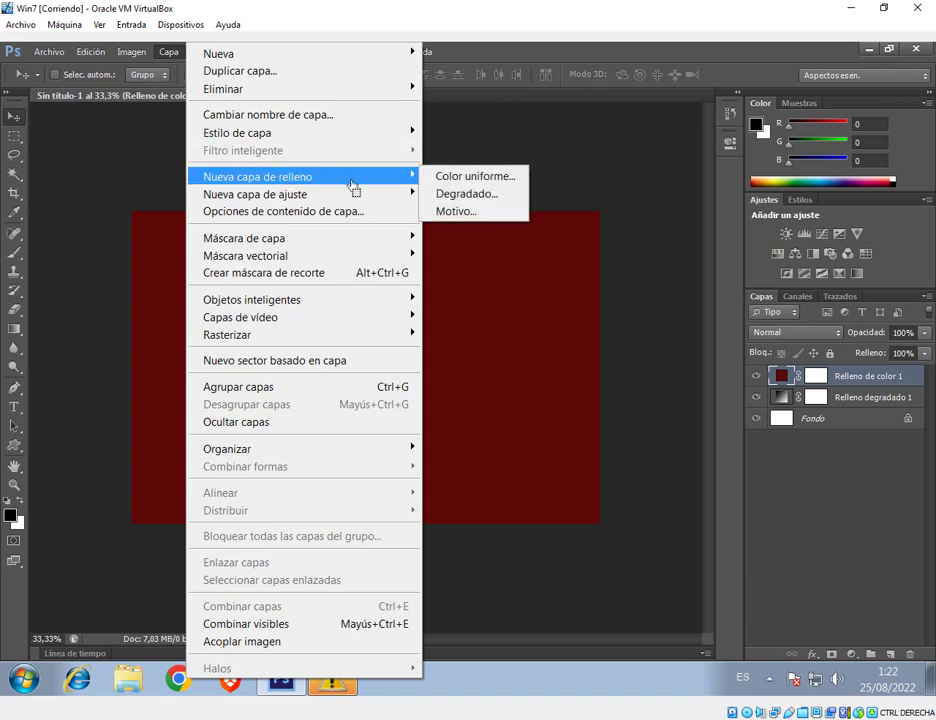
left_click(470, 213)
left_click(605, 246)
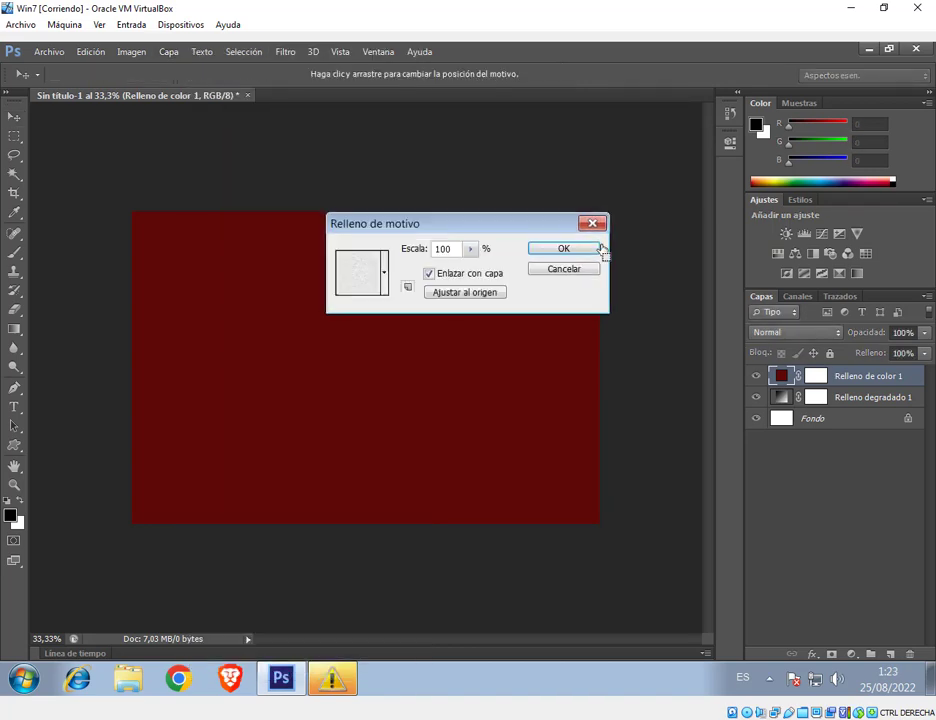
left_click(385, 275)
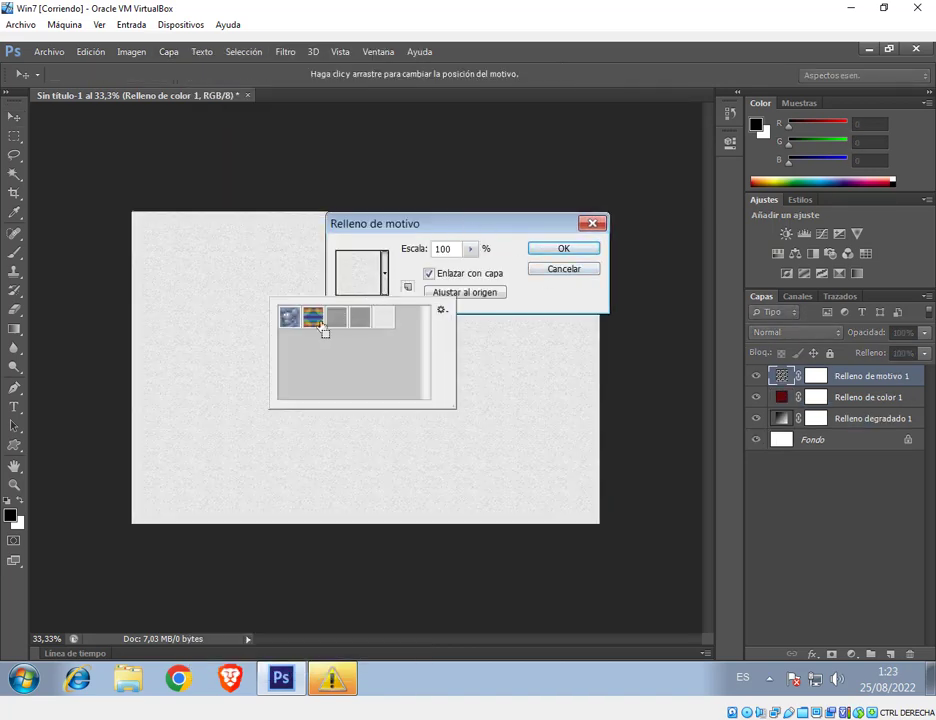
left_click(289, 317)
left_click(313, 317)
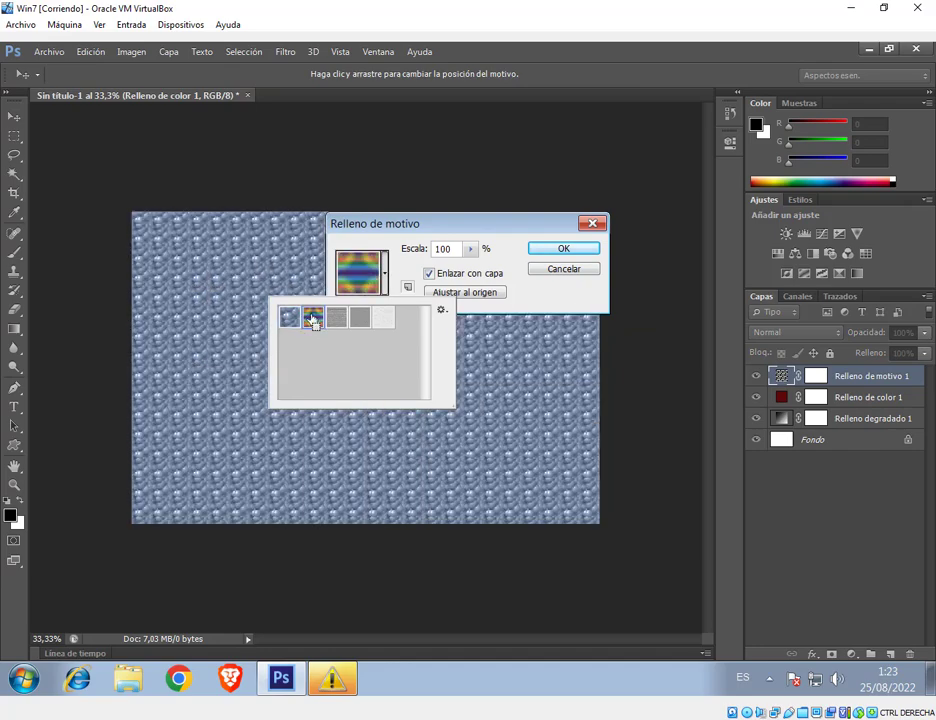
left_click(336, 317)
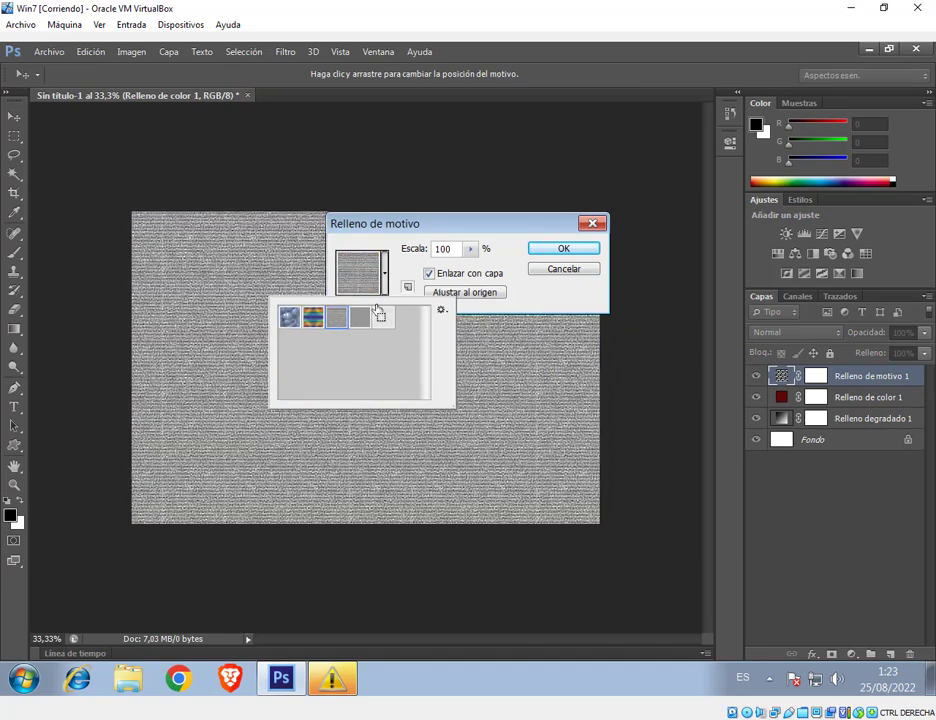
left_click(358, 318)
left_click(382, 320)
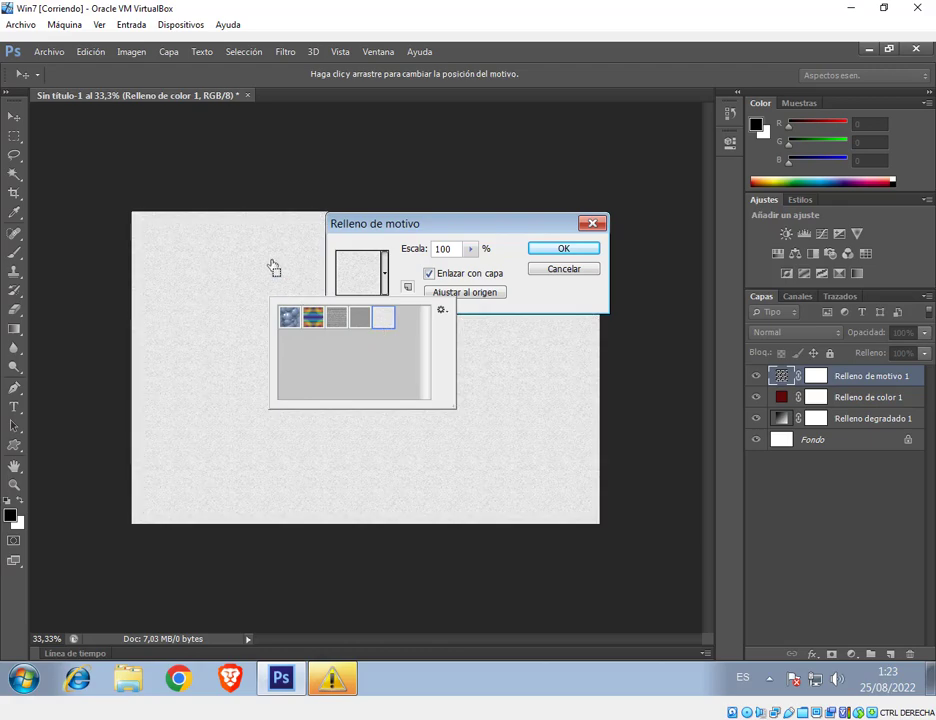
left_click(566, 270)
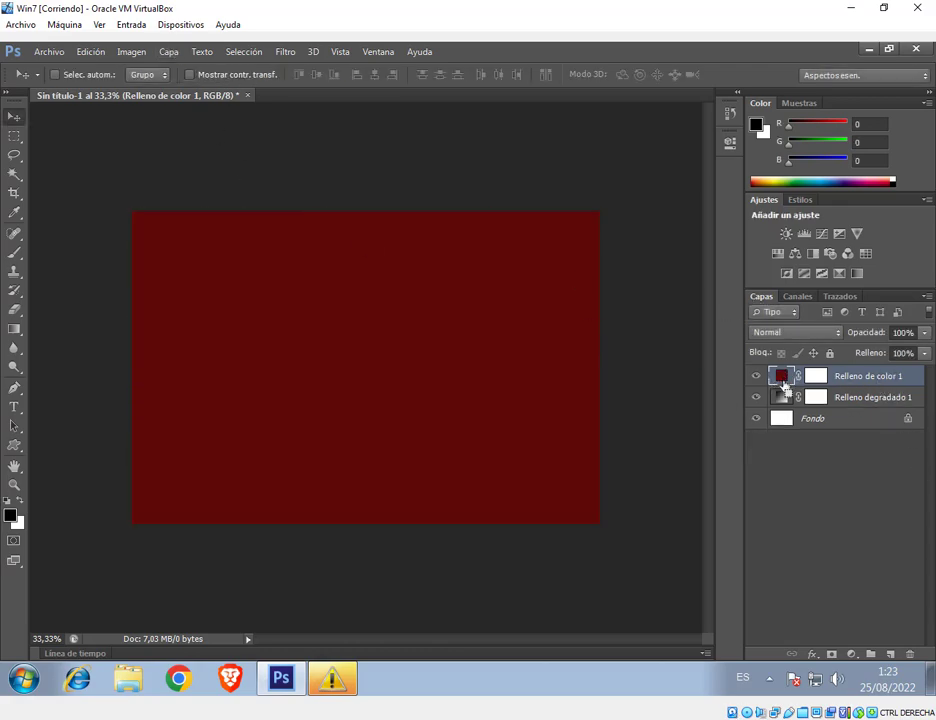
left_click_drag(783, 385, 910, 655)
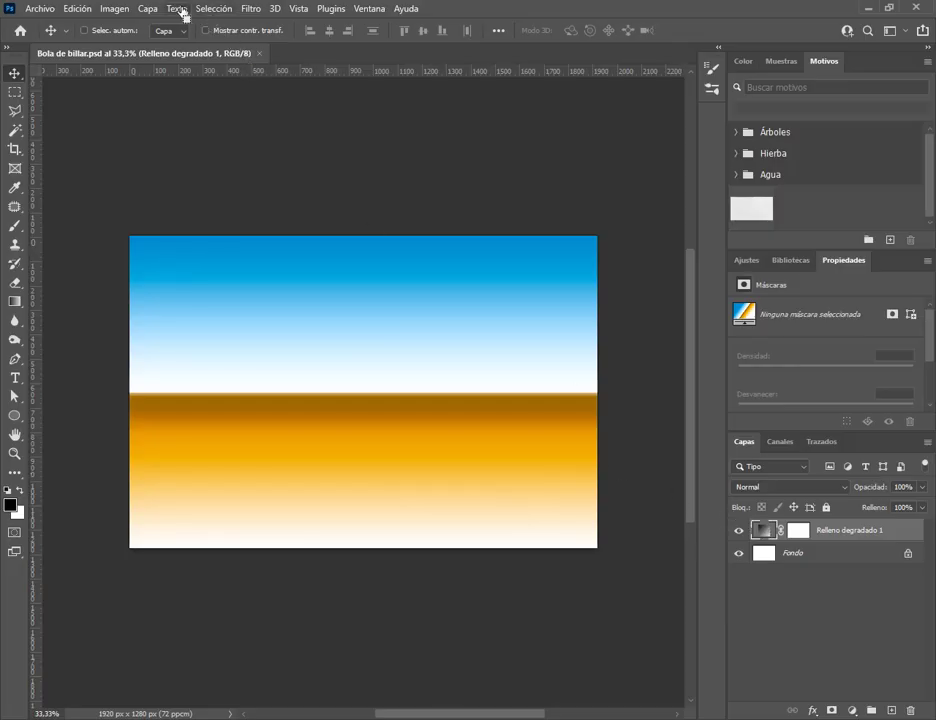
In Bola de billar.psd, add a solid color fill layer in green (079f2b) above the gradient fill layer
left_click(180, 10)
mouse_move(147, 9)
mouse_move(200, 190)
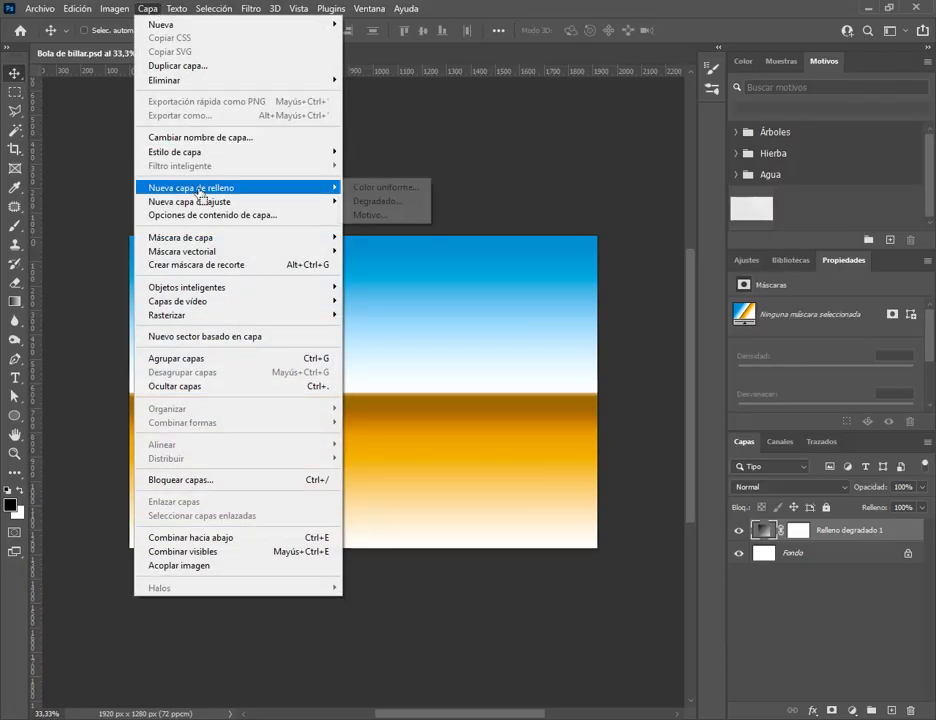
left_click(409, 192)
left_click(579, 211)
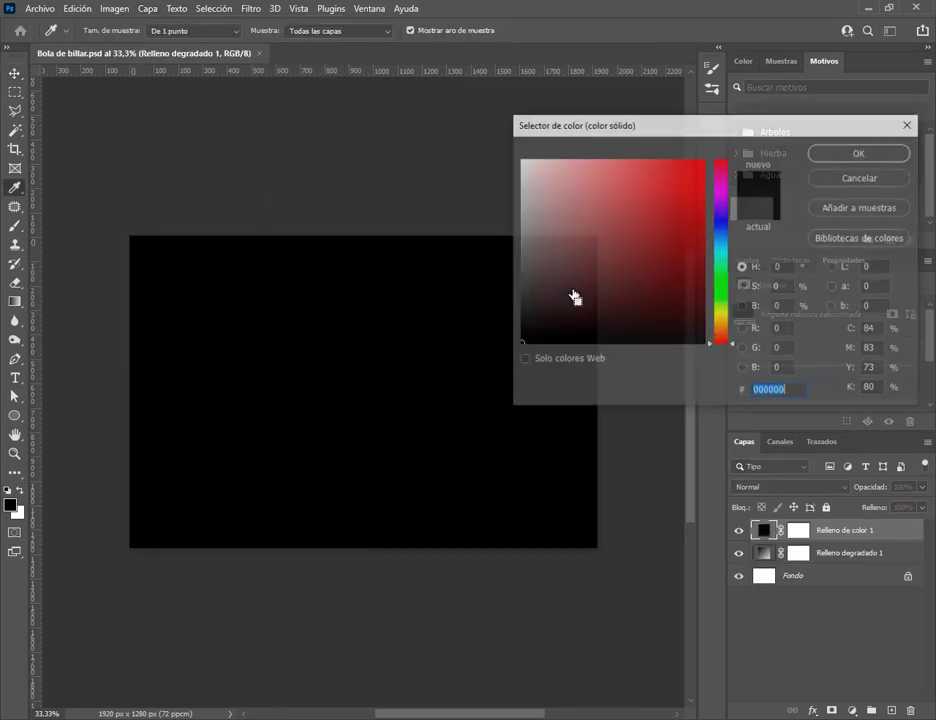
left_click(697, 230)
left_click(730, 275)
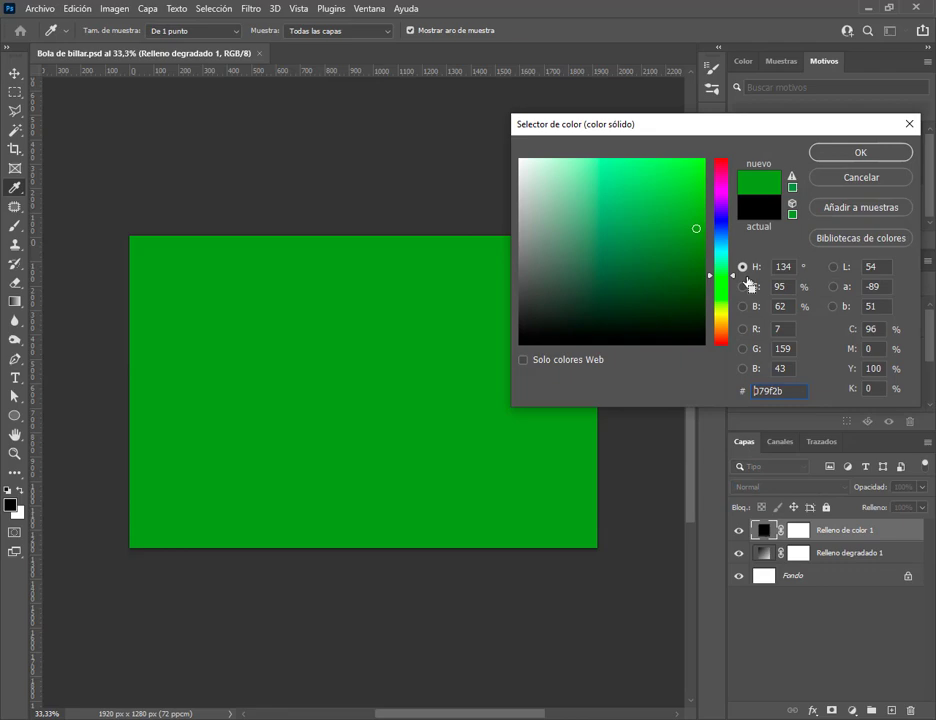
left_click(861, 155)
Start a new gradient fill layer and cancel its creation
left_click(148, 9)
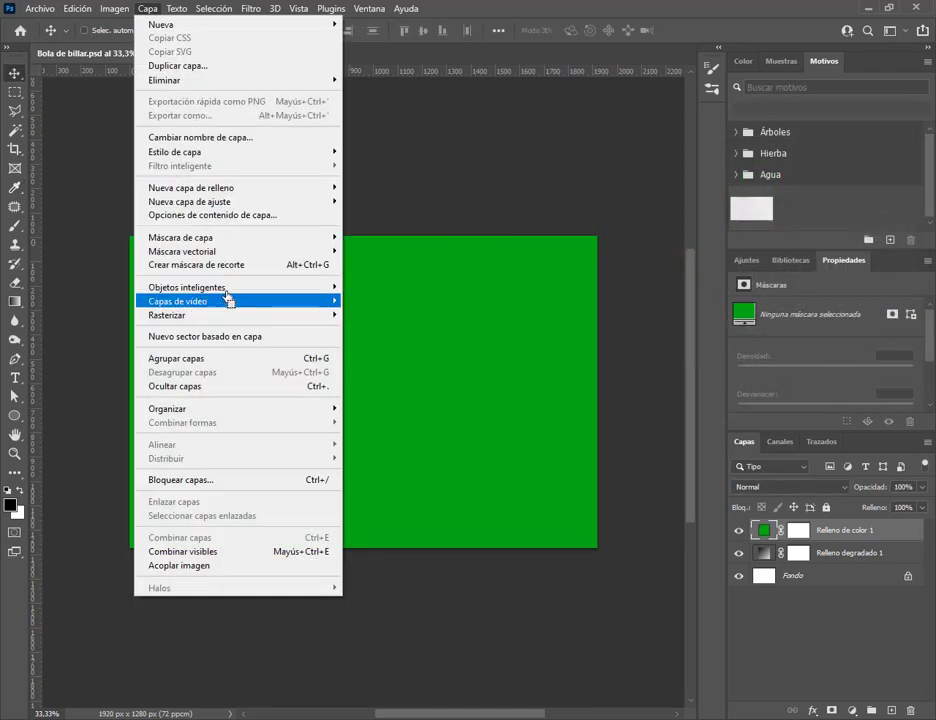
mouse_move(236, 188)
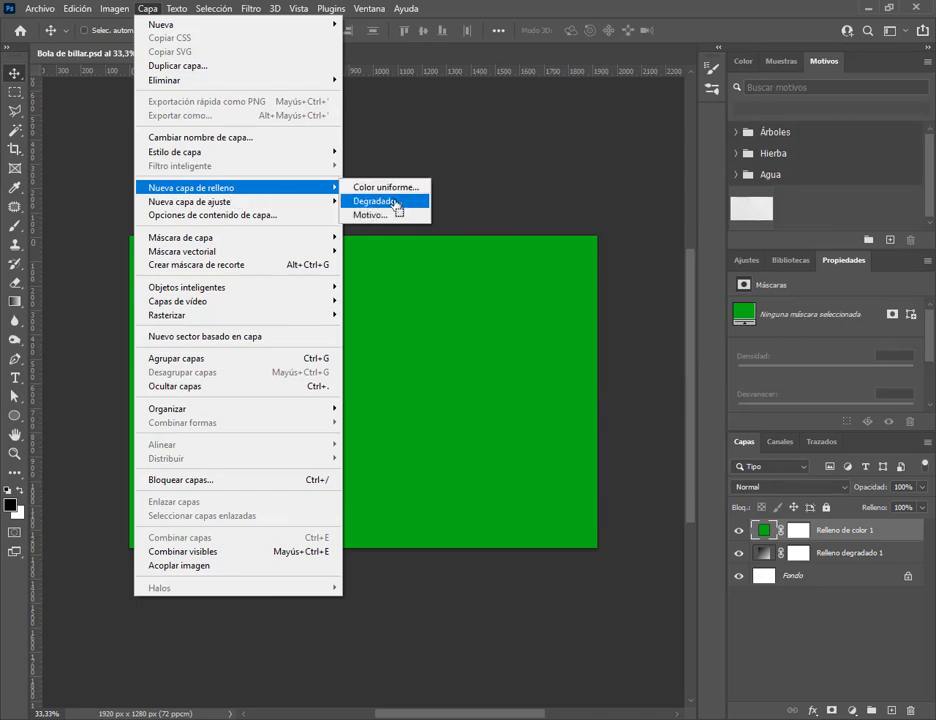
left_click(395, 207)
left_click(597, 236)
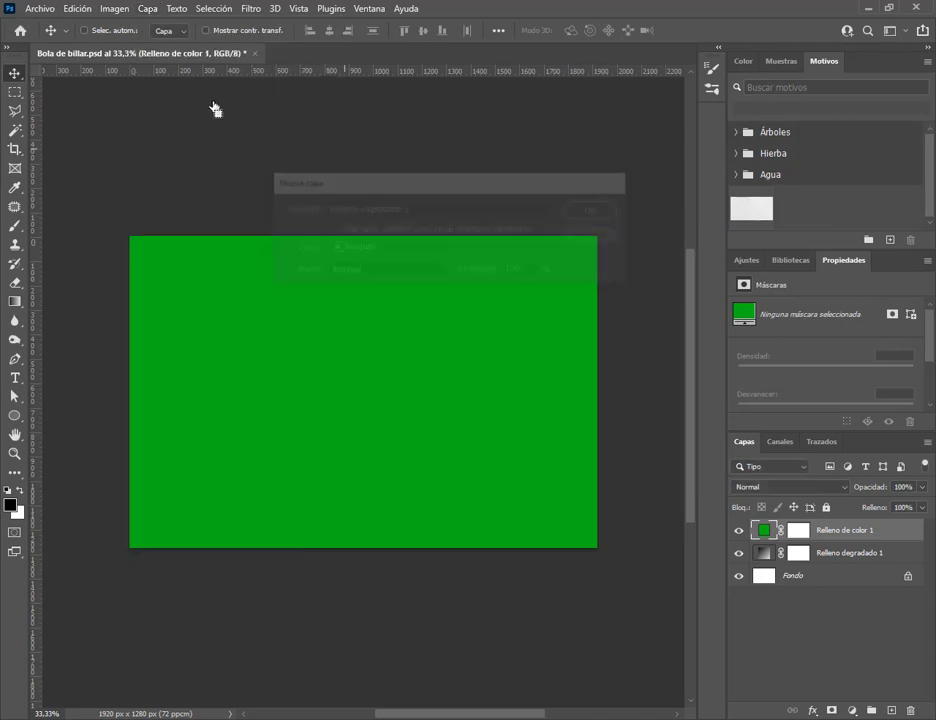
Create a pattern fill layer above the green one and try the Árboles patterns, ending on the conifer forest
left_click(148, 9)
mouse_move(306, 190)
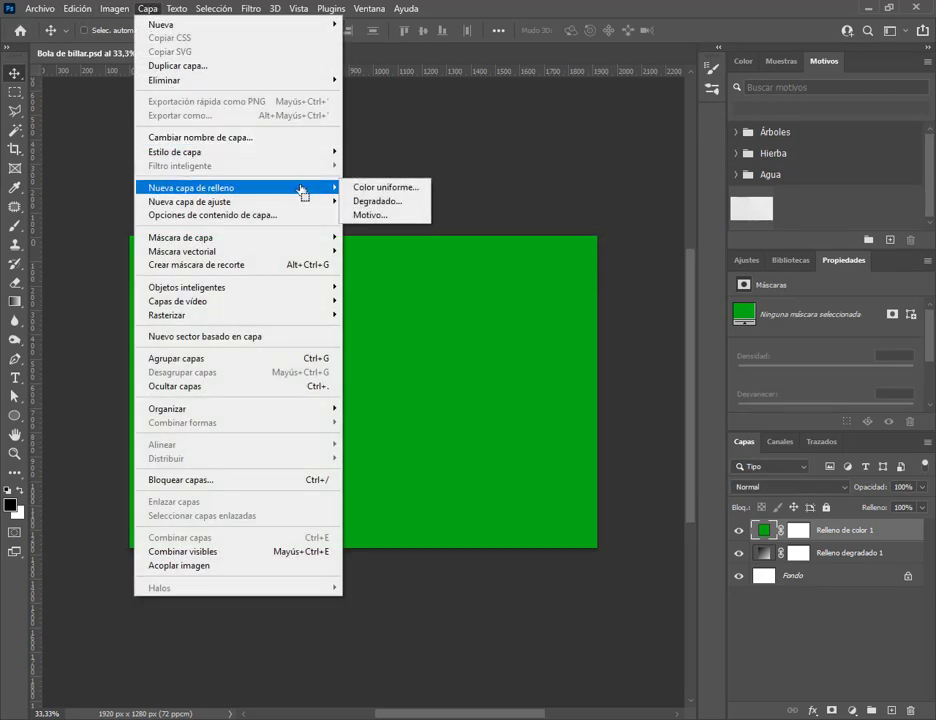
left_click(411, 214)
left_click(596, 211)
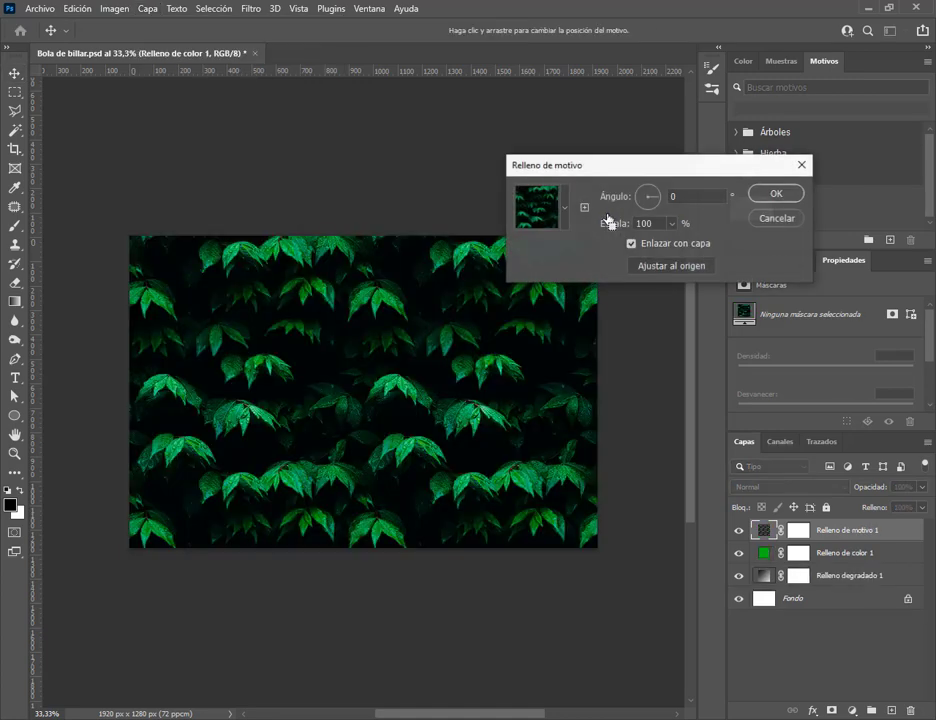
left_click(565, 222)
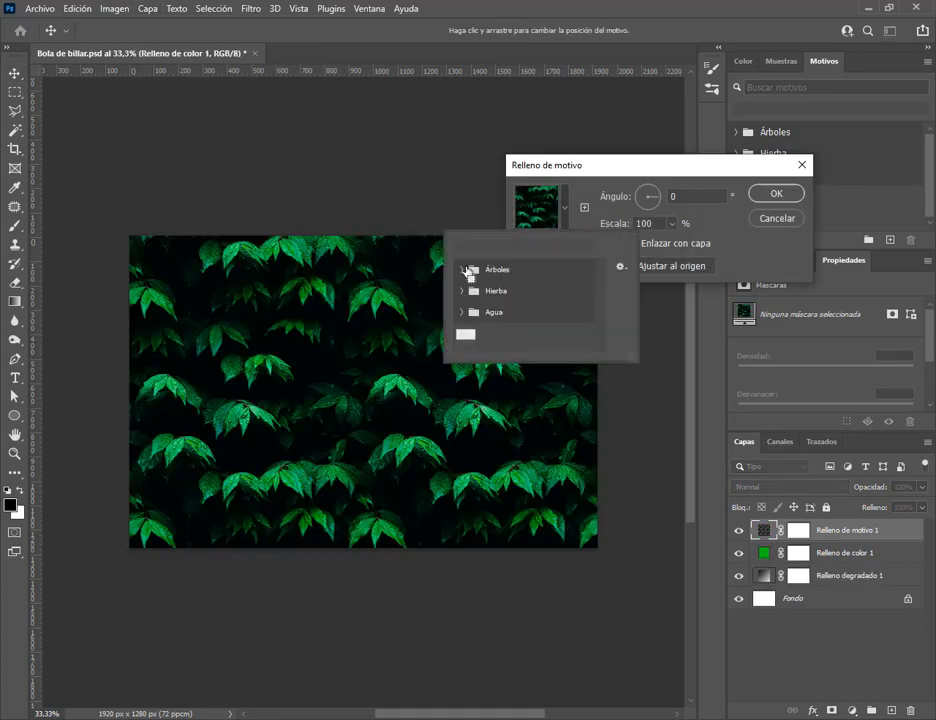
left_click(462, 269)
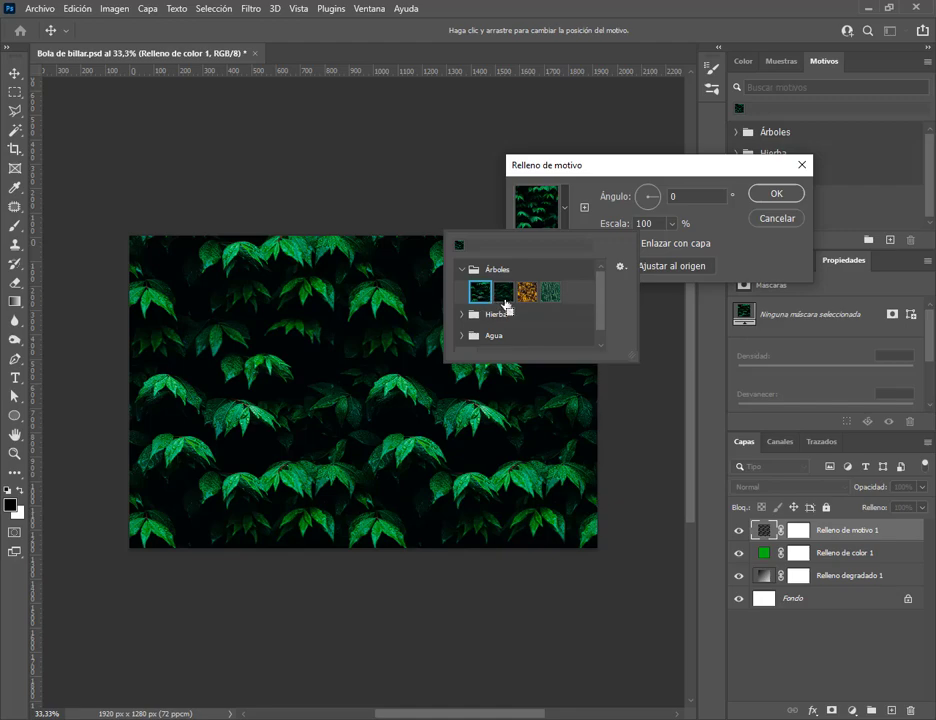
left_click(505, 303)
left_click(527, 296)
left_click(556, 304)
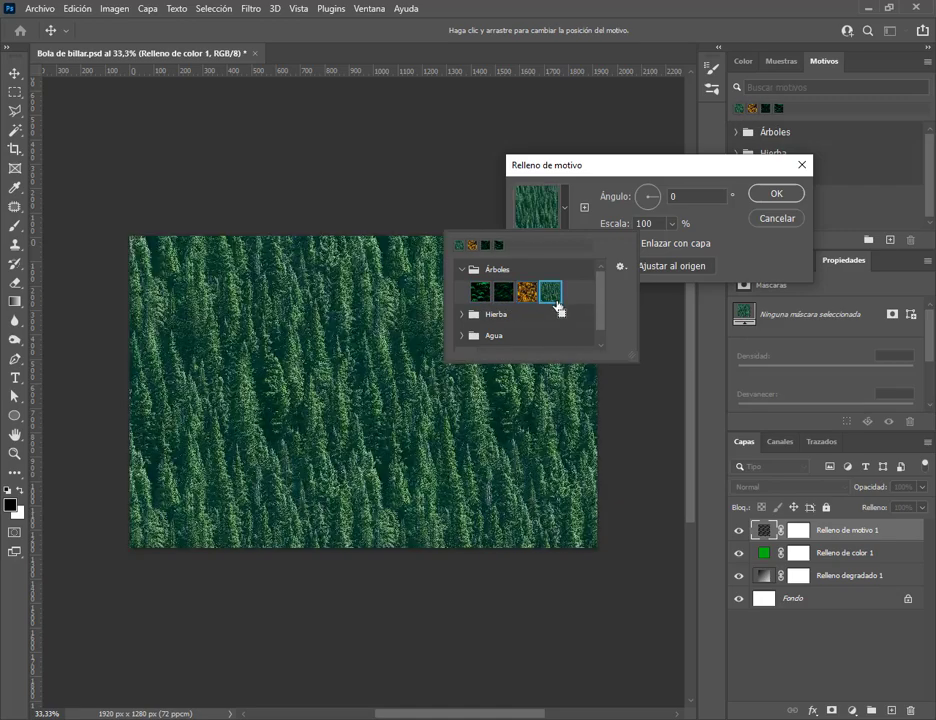
Try the three Hierba patterns on the pattern fill, ending on the green grass
left_click(473, 276)
left_click(464, 291)
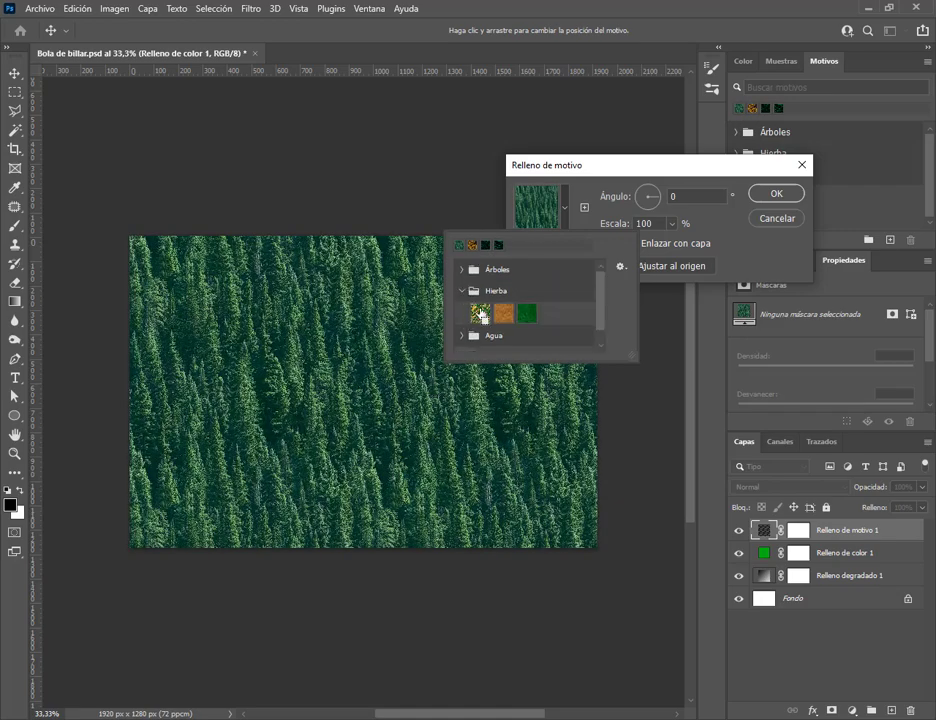
left_click(480, 312)
left_click(505, 313)
left_click(527, 313)
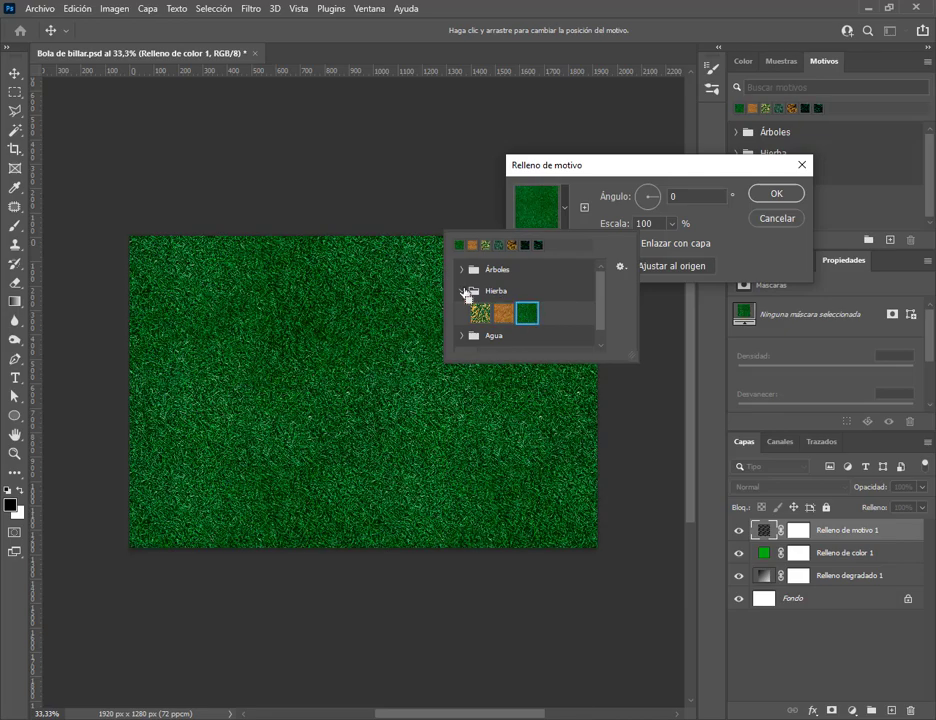
Try the three Agua patterns on the pattern fill, and choose the plain light pattern outside the folders
left_click(464, 291)
left_click(468, 311)
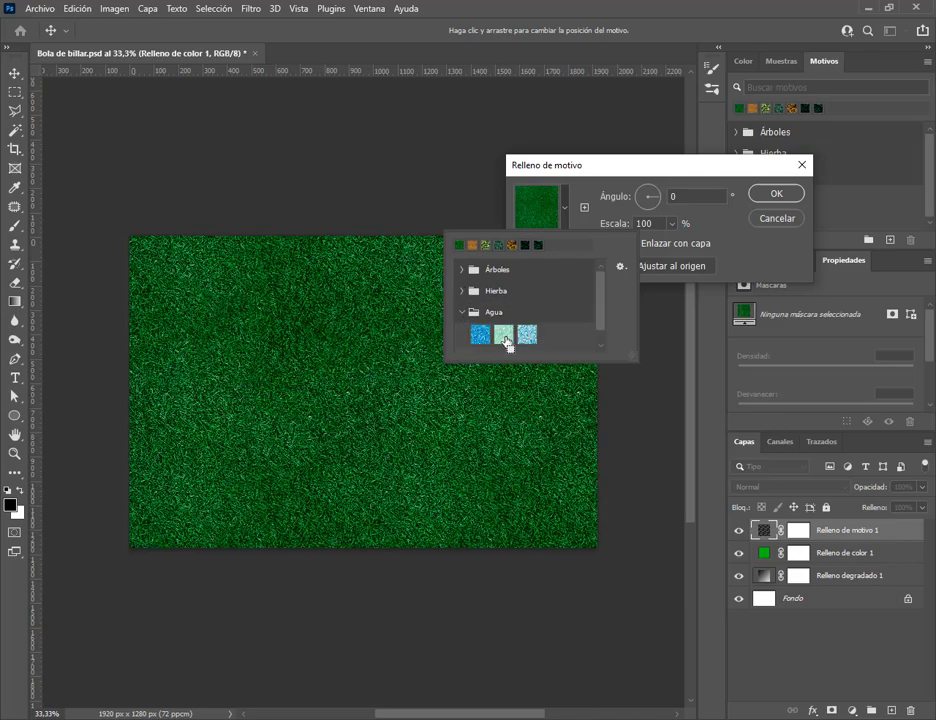
left_click(505, 337)
left_click(483, 338)
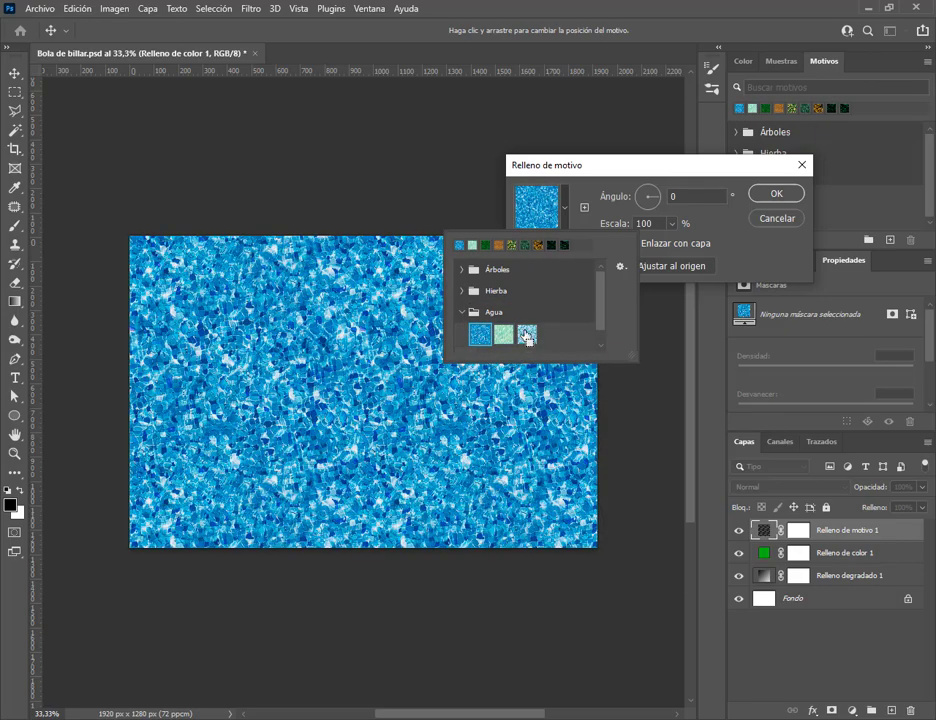
left_click(528, 337)
scroll(536, 307, "down", 1)
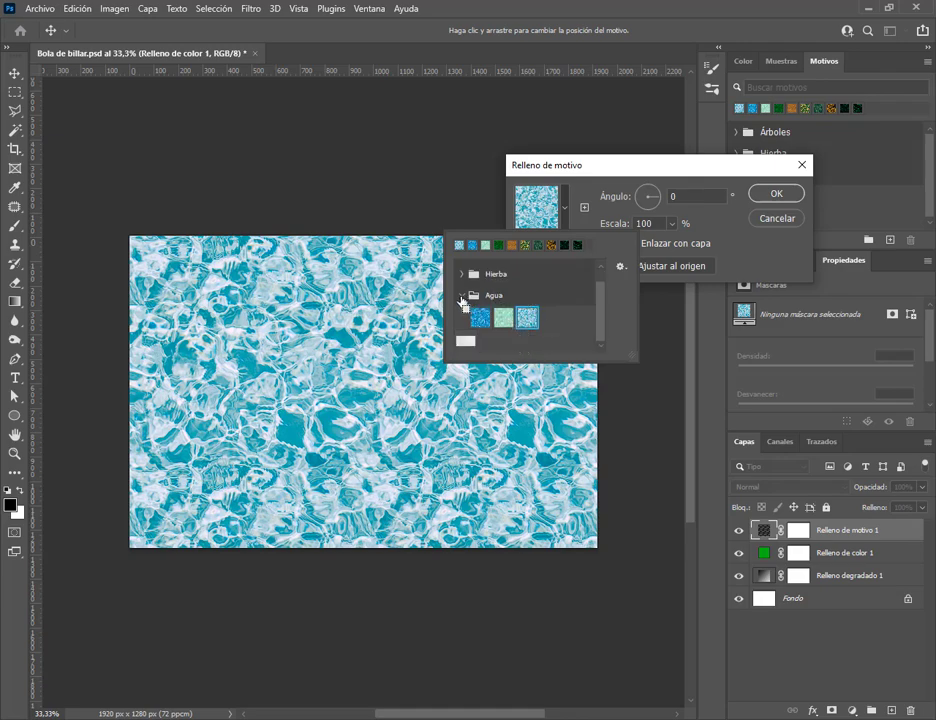
left_click(462, 300)
left_click(467, 336)
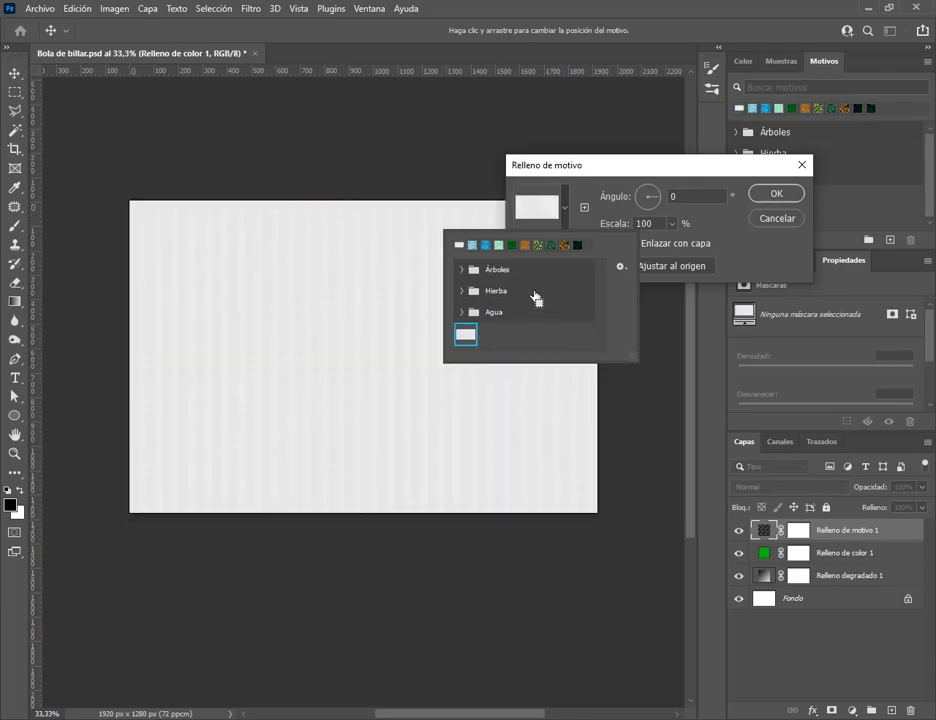
Accept the pattern fill, and delete both the pattern fill layer and the green color fill layer
left_click(566, 212)
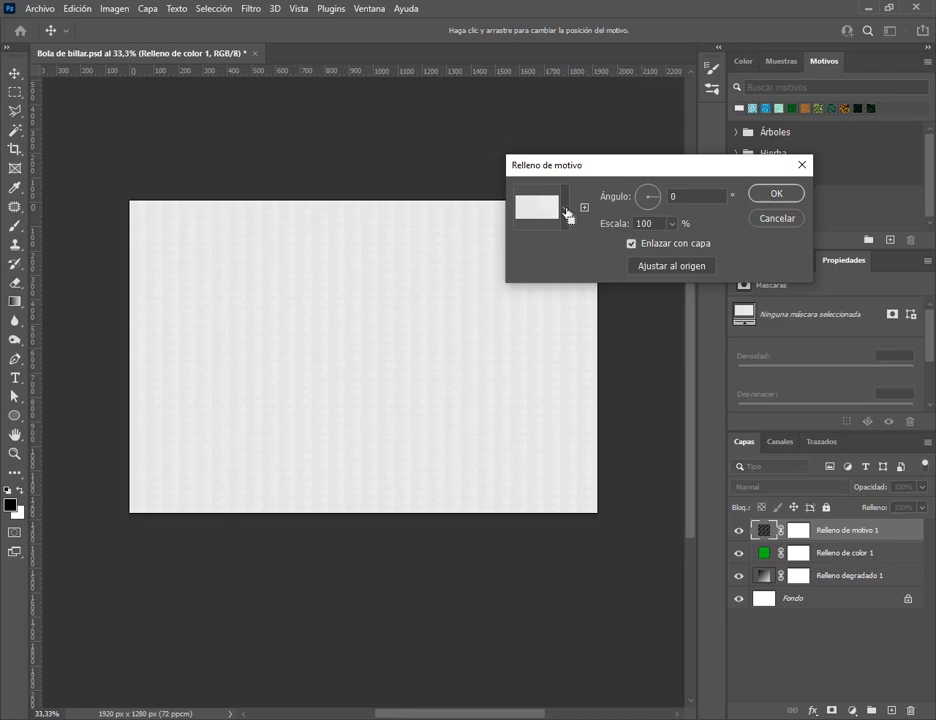
left_click(774, 194)
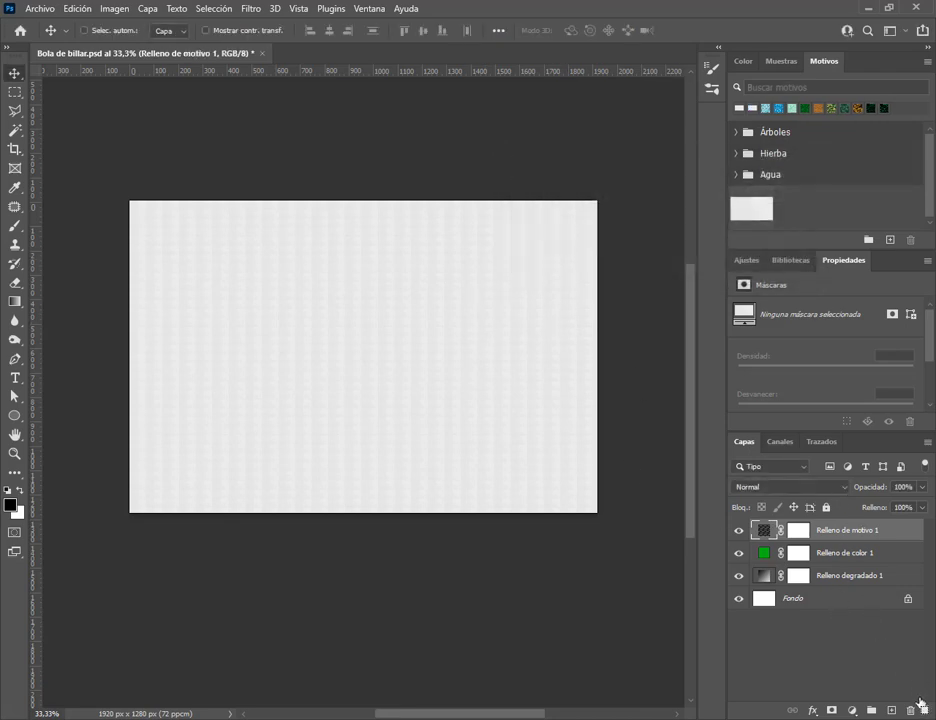
left_click(910, 710)
left_click(435, 270)
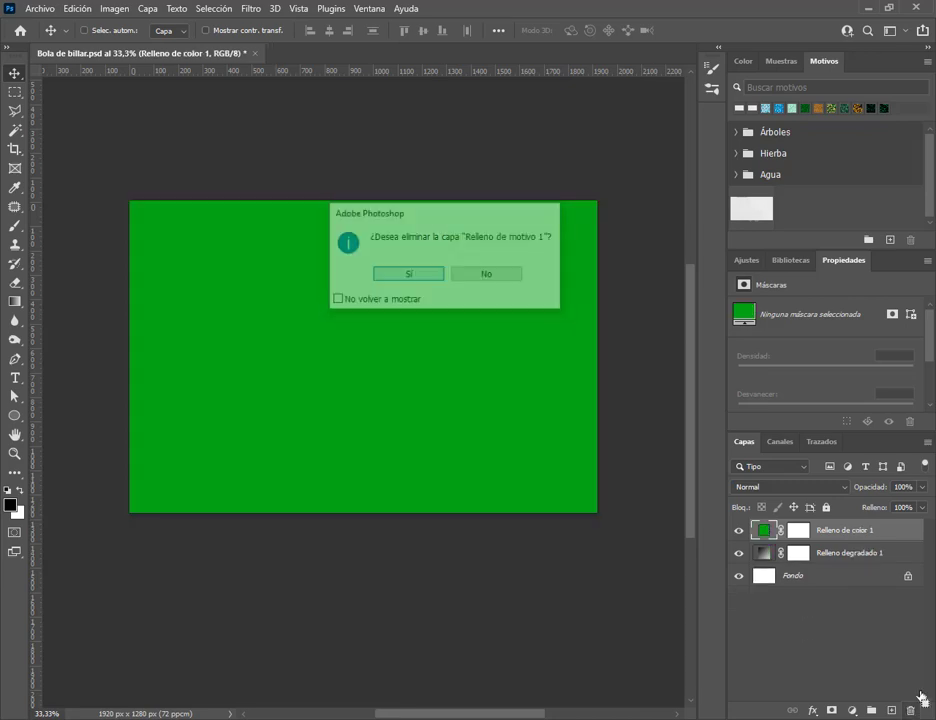
left_click(910, 710)
left_click(408, 274)
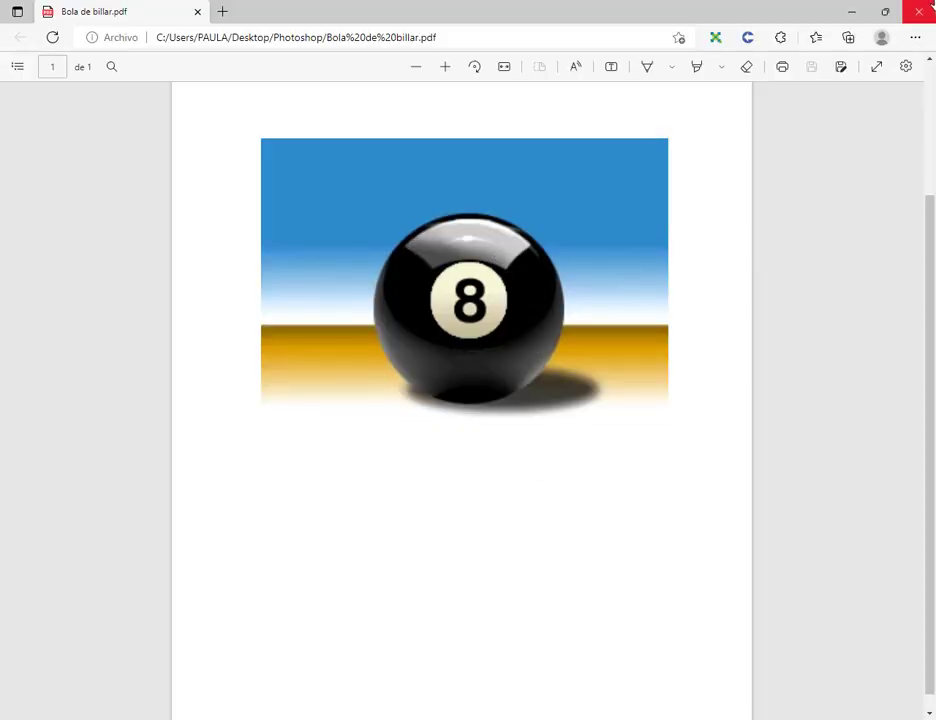
Back in Photoshop, make a circular selection about 768 px wide with the Elliptical Marquee and centre it on the canvas
left_click(850, 11)
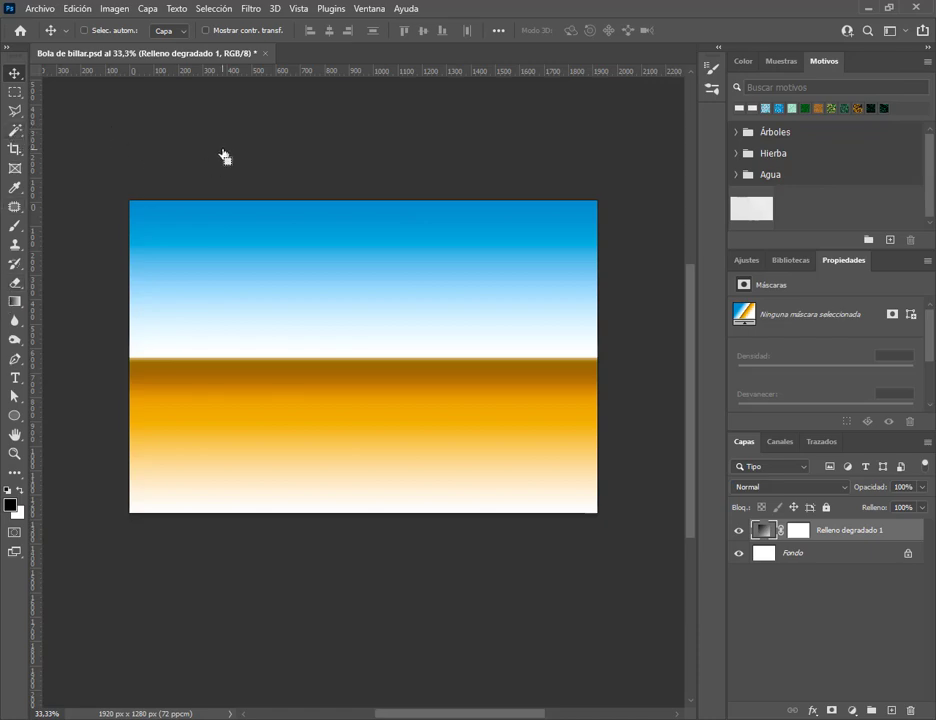
left_click(15, 94)
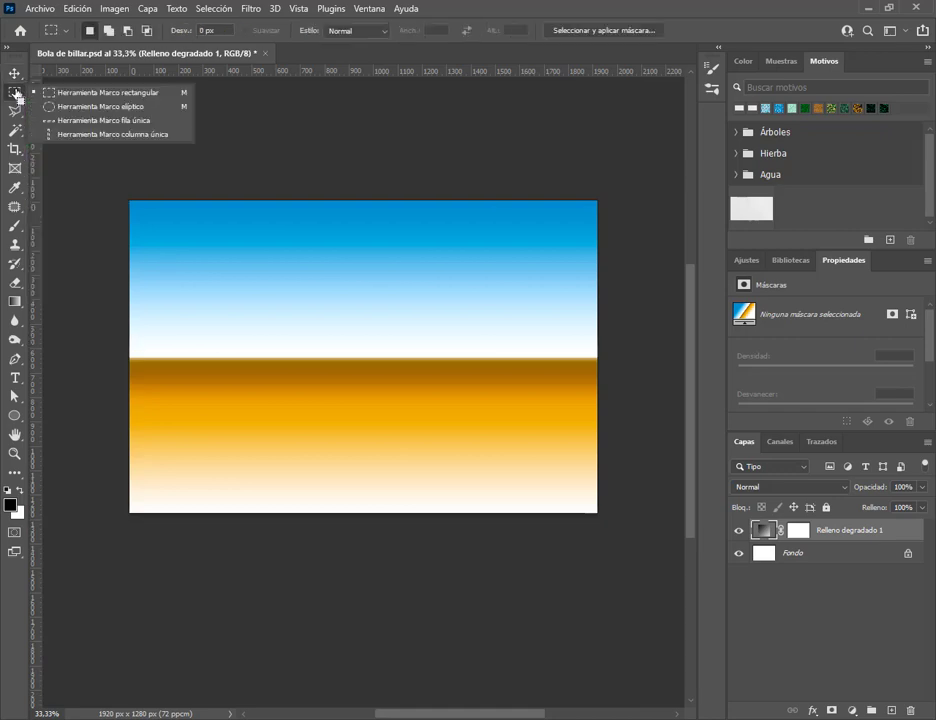
left_click(150, 108)
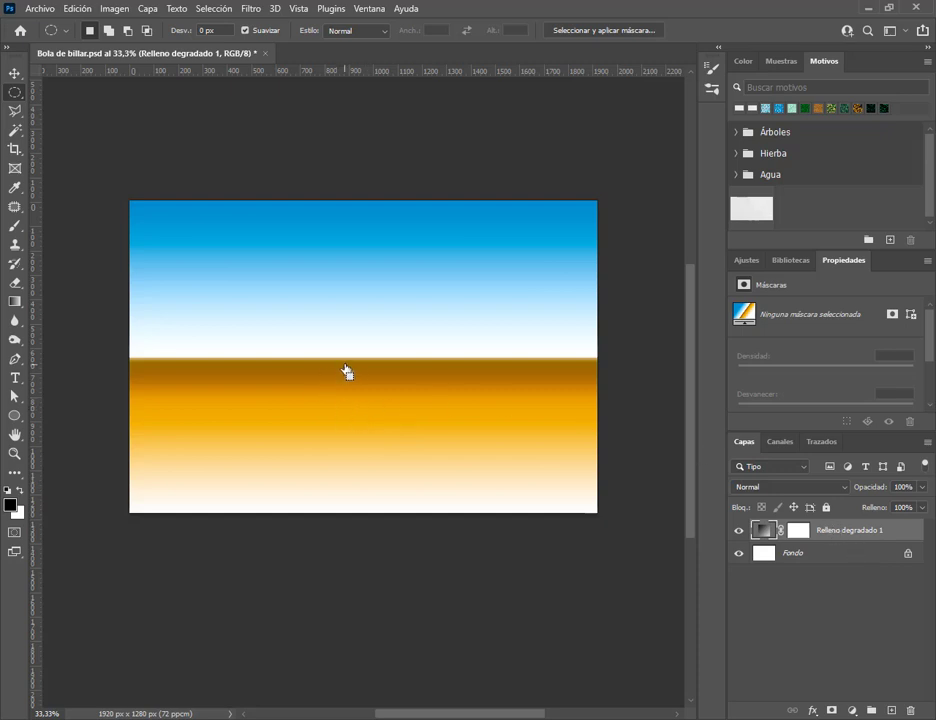
left_click_drag(308, 311, 520, 501)
left_click_drag(429, 422, 389, 382)
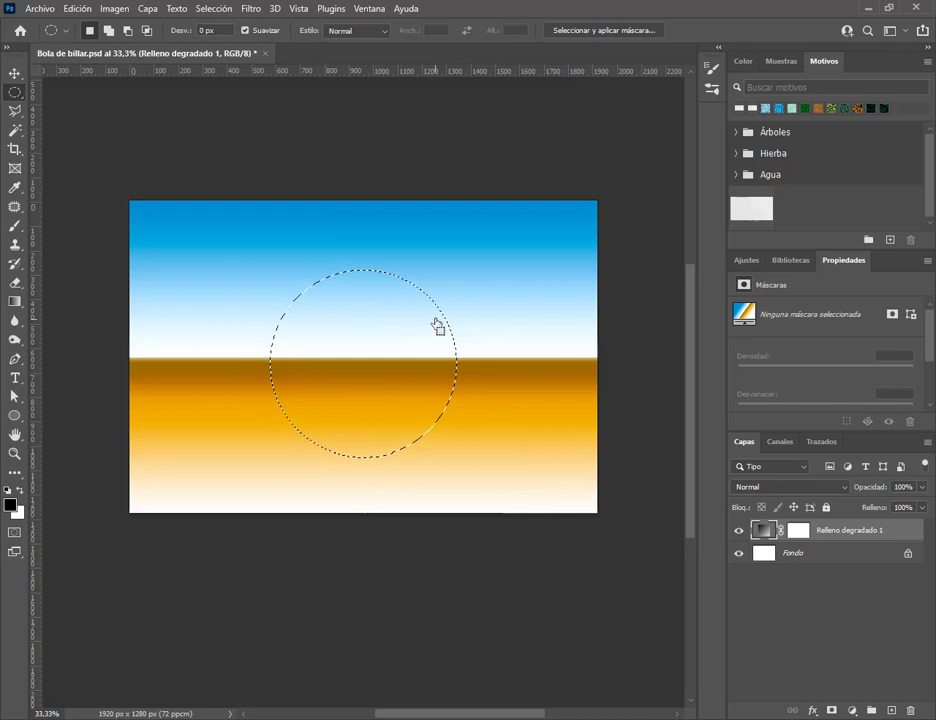
Add a new empty layer and fill the circular selection with black (000000)
left_click(79, 10)
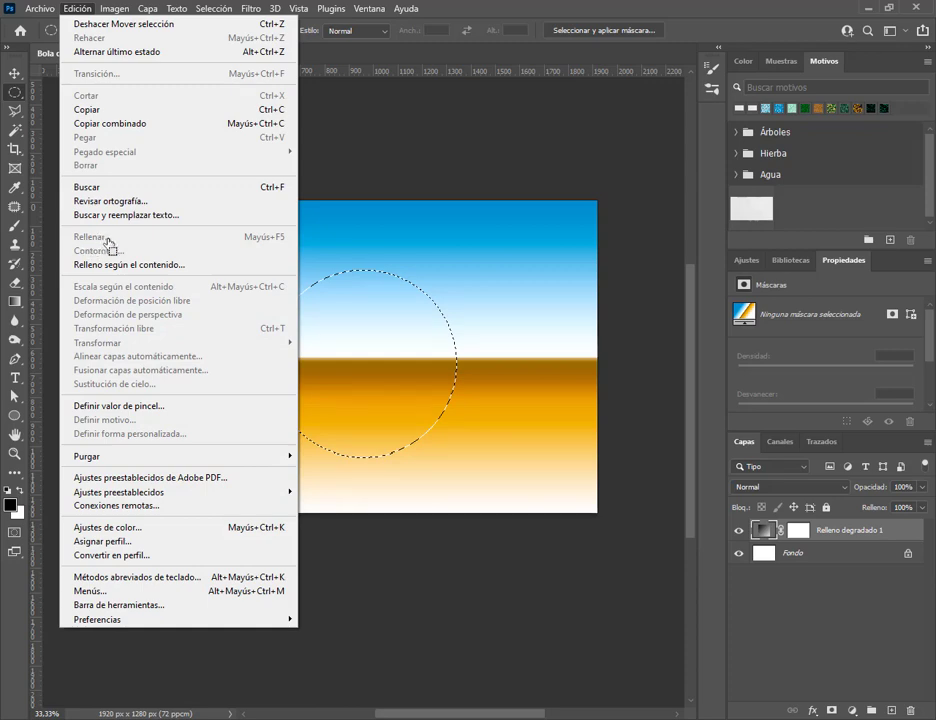
left_click(835, 537)
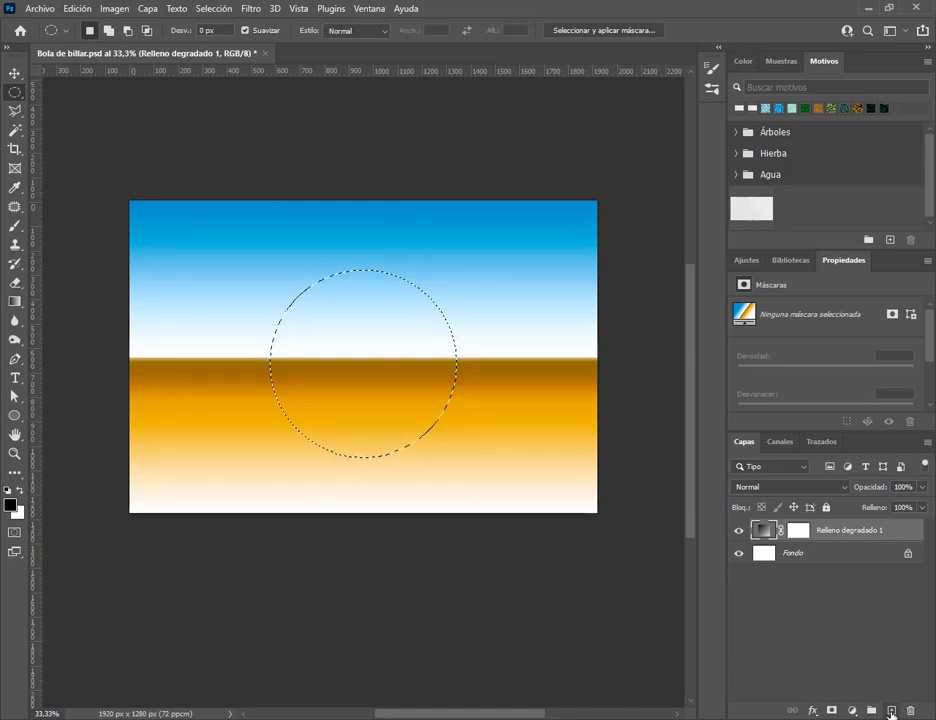
left_click(891, 710)
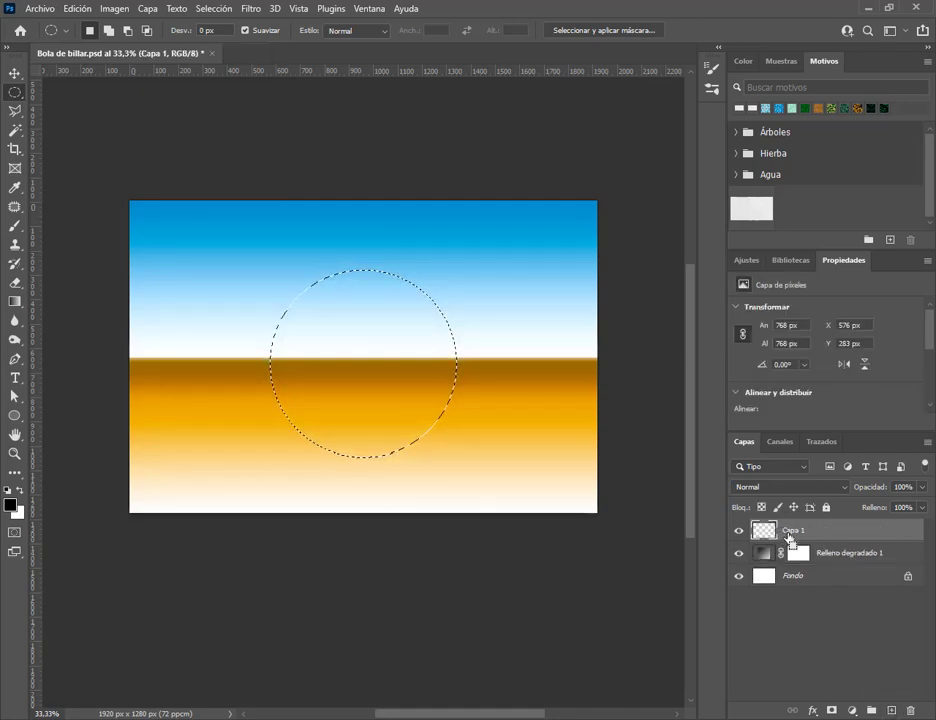
left_click(80, 8)
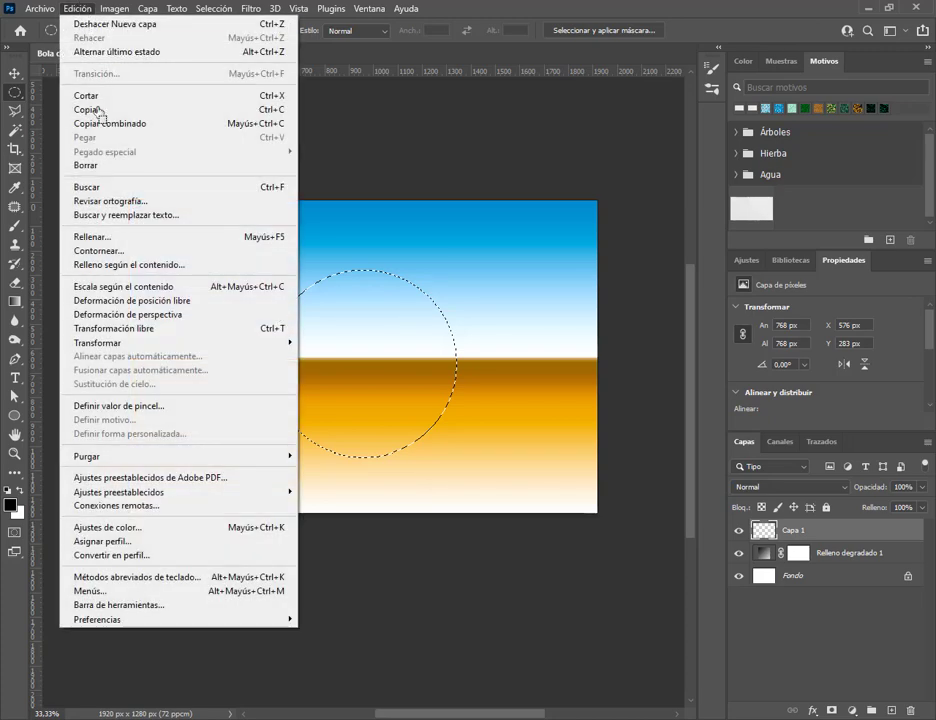
left_click(251, 246)
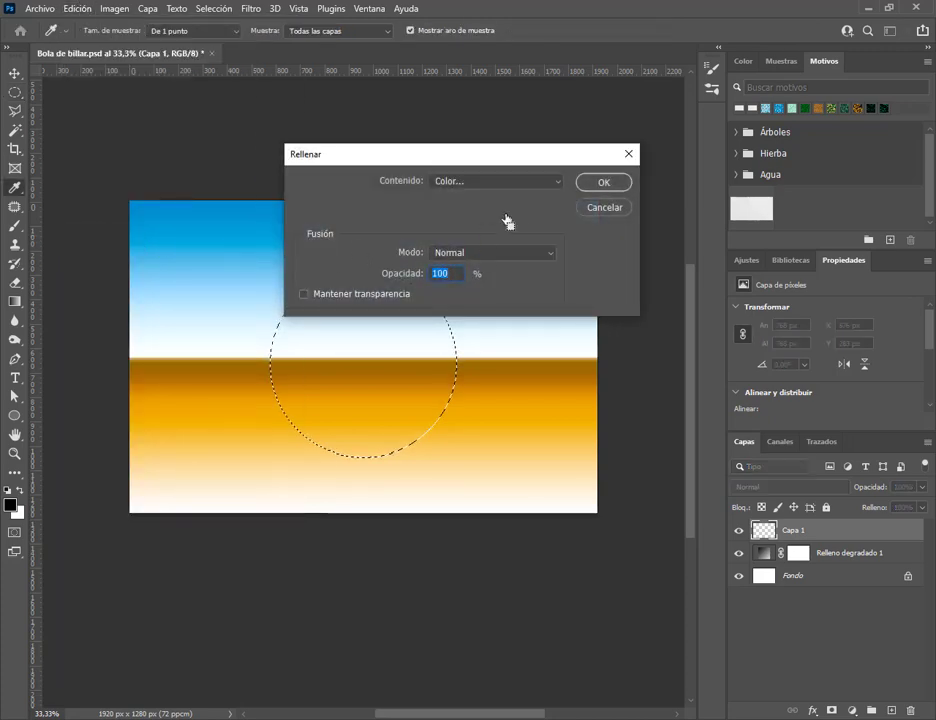
left_click(479, 184)
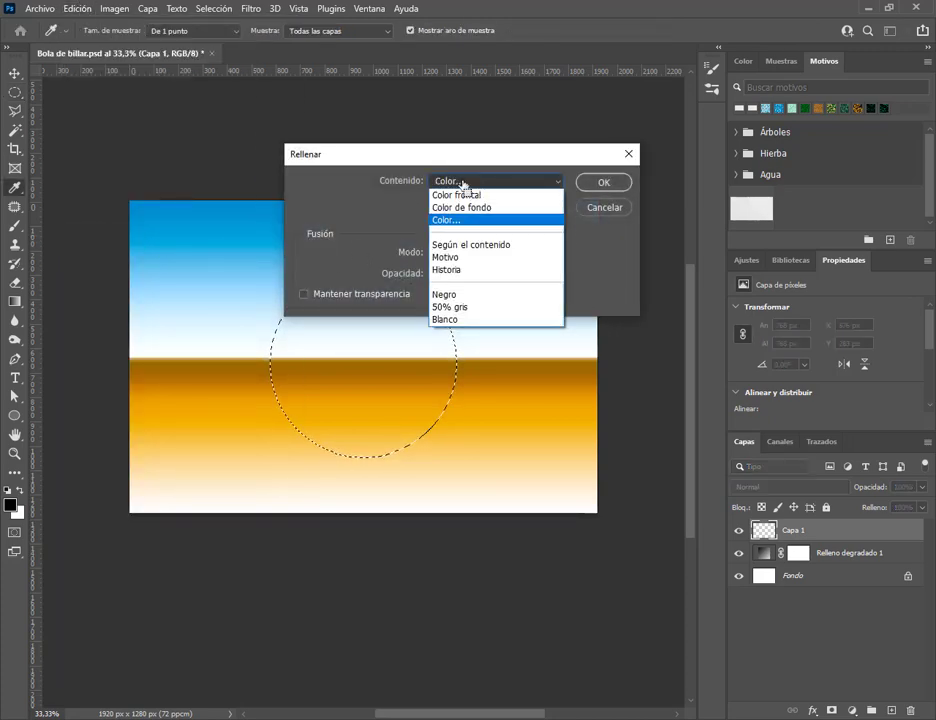
left_click(449, 222)
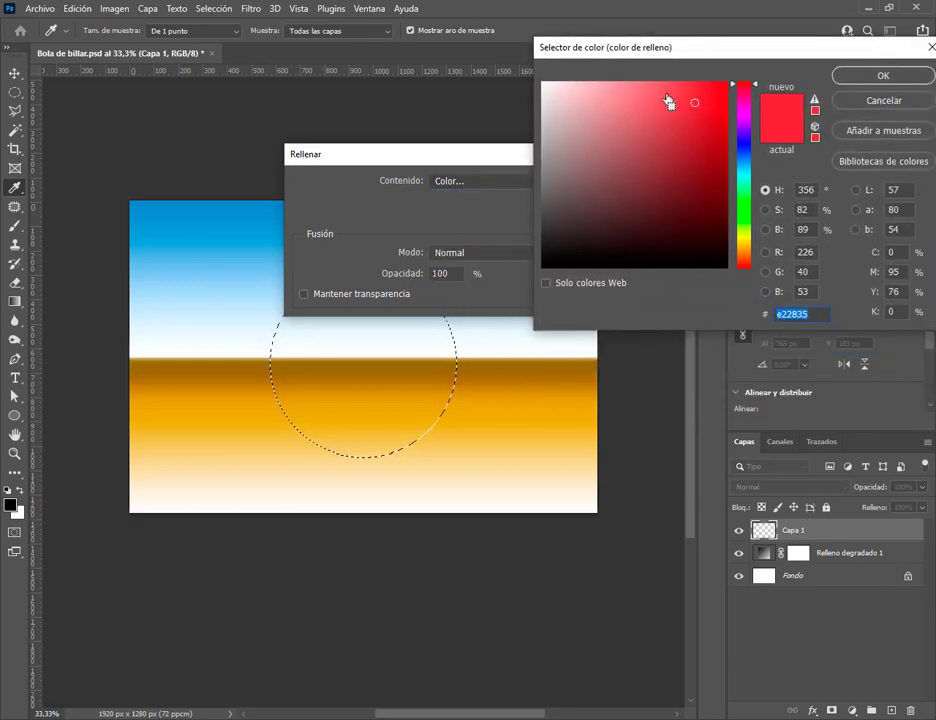
mouse_move(668, 100)
left_mouse_down()
mouse_move(595, 251)
mouse_move(503, 320)
left_mouse_up()
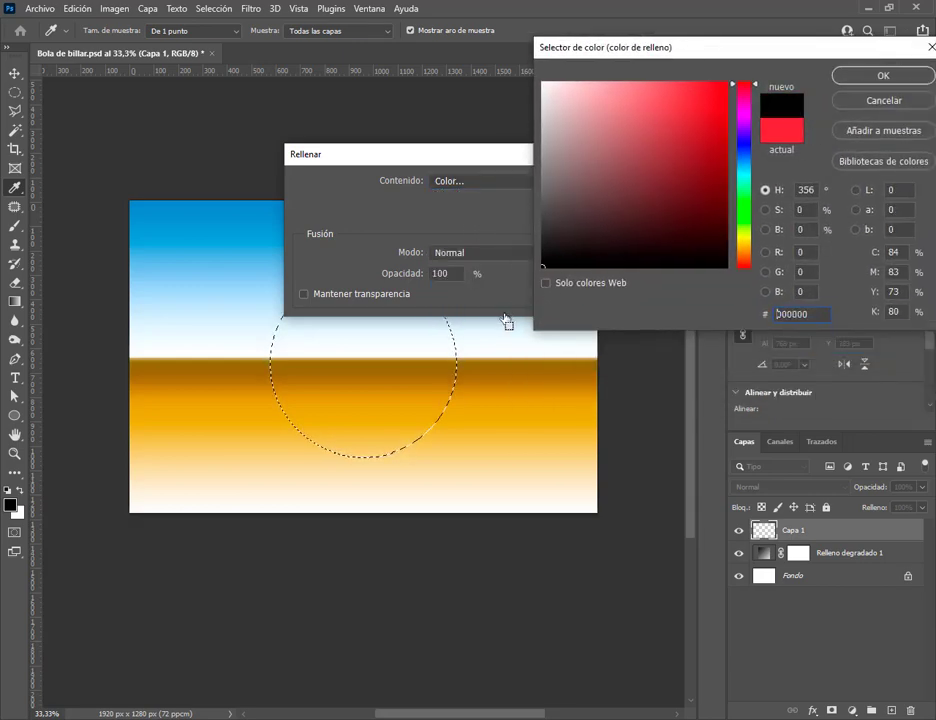
left_click(878, 78)
left_click(610, 183)
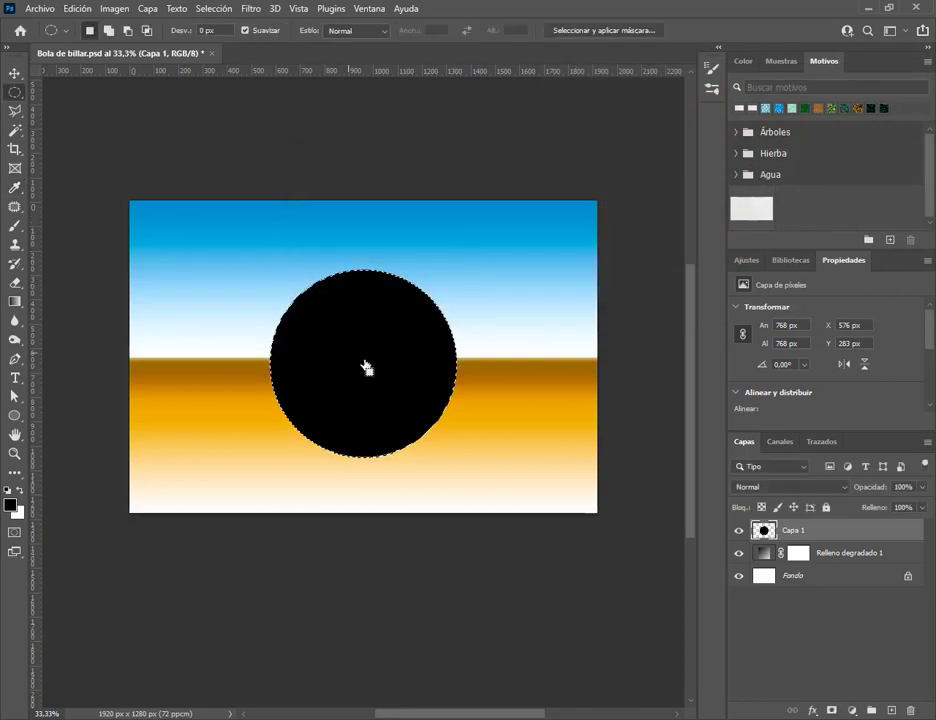
Deselect and move the black circle up and slightly left, and delete its layer
left_click(222, 9)
left_click(218, 38)
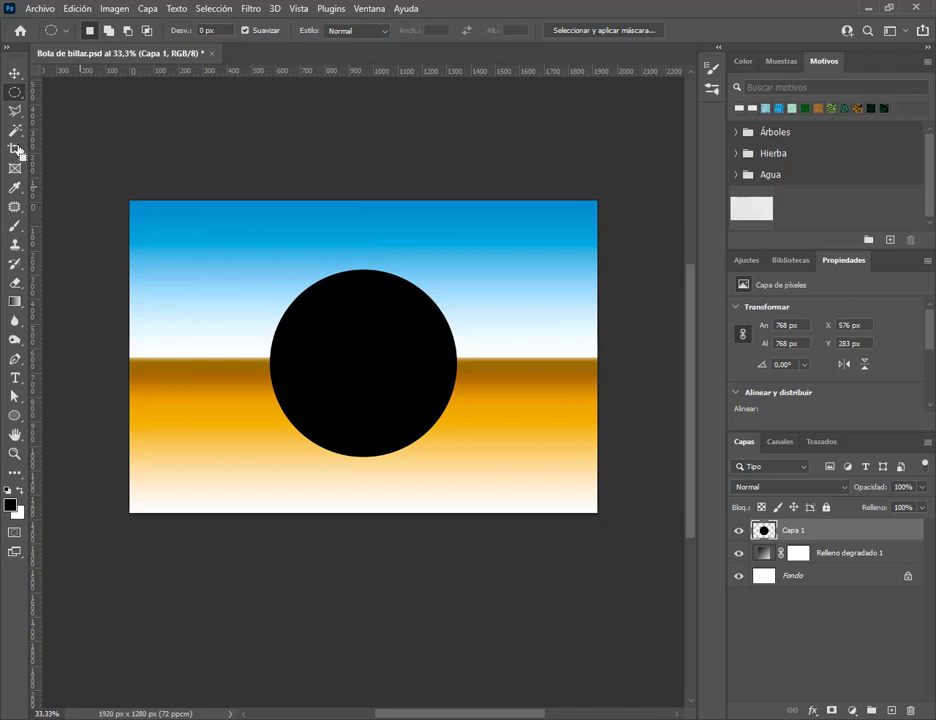
left_click(14, 73)
left_click_drag(359, 420, 386, 370)
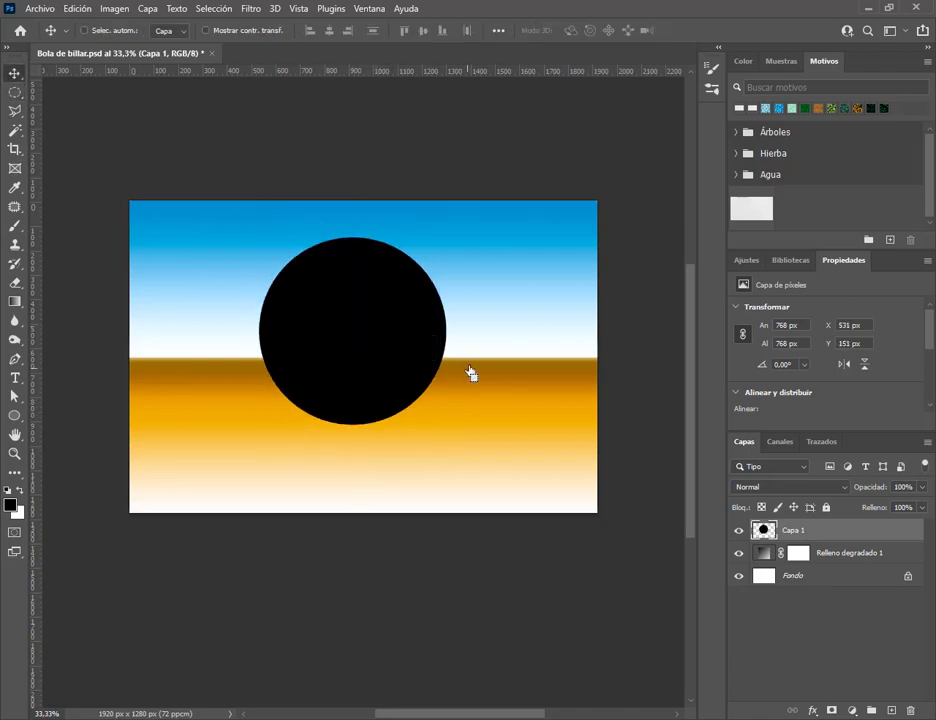
left_click_drag(890, 551, 910, 710)
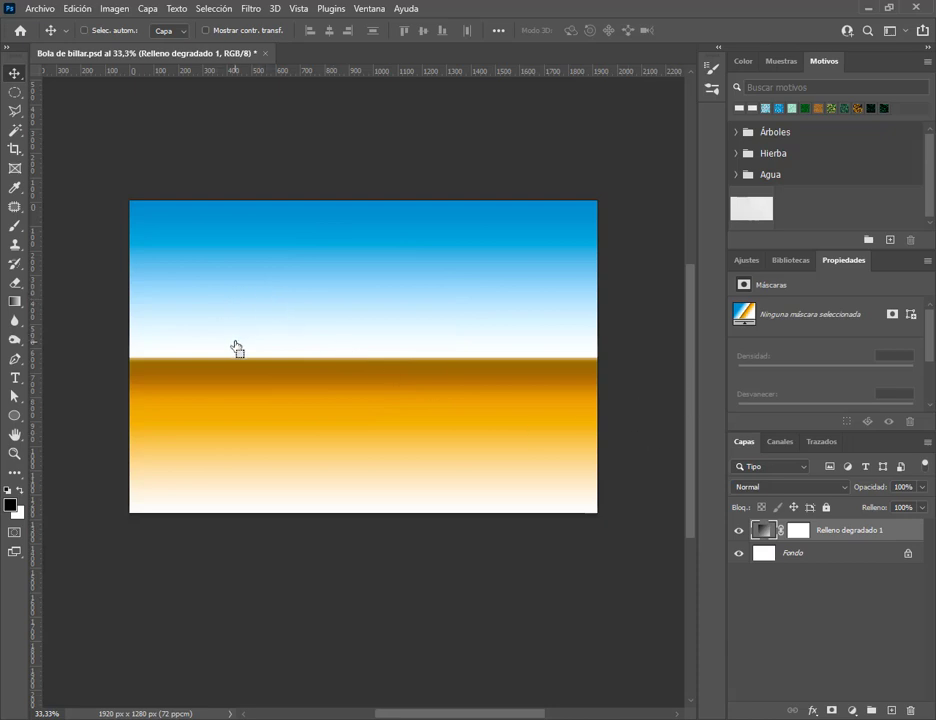
key("ctrl")
mouse_move(5, 351)
left_mouse_down()
mouse_move(30, 412)
mouse_move(32, 477)
left_mouse_up()
left_click_drag(68, 392, 24, 414)
key("Escape")
Draw a black circle shape about 722 px wide over the horizon with the Ellipse tool
left_click(15, 416)
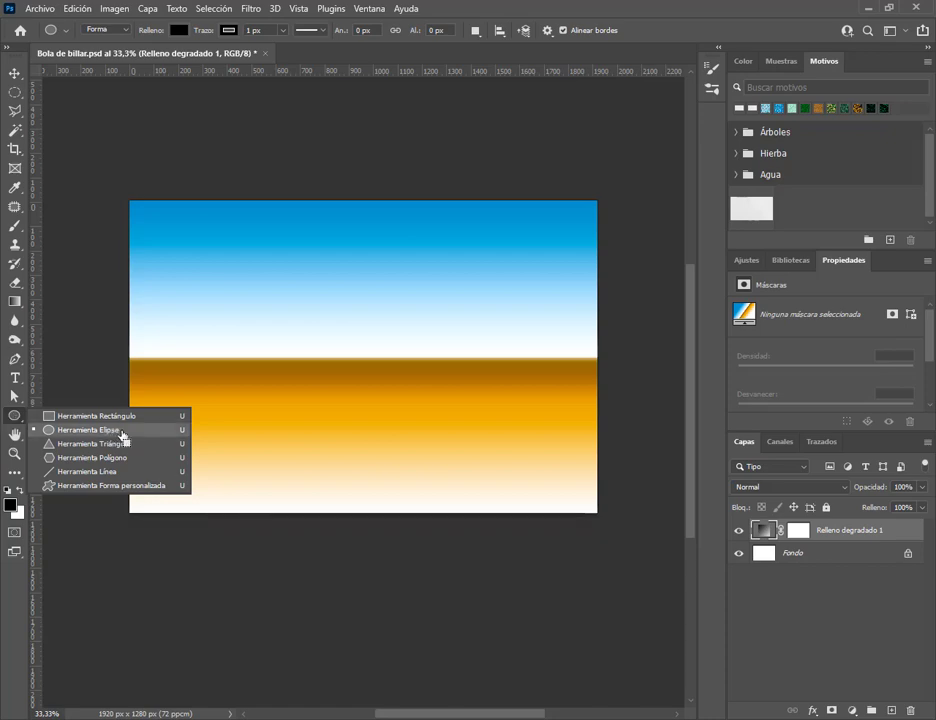
left_click(127, 418)
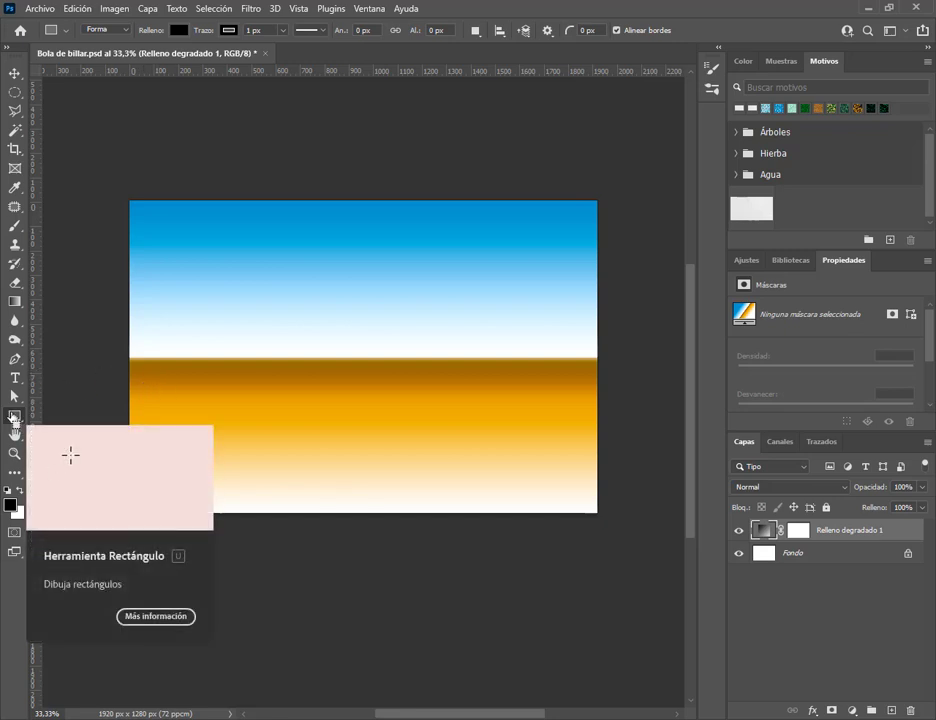
right_click(15, 418)
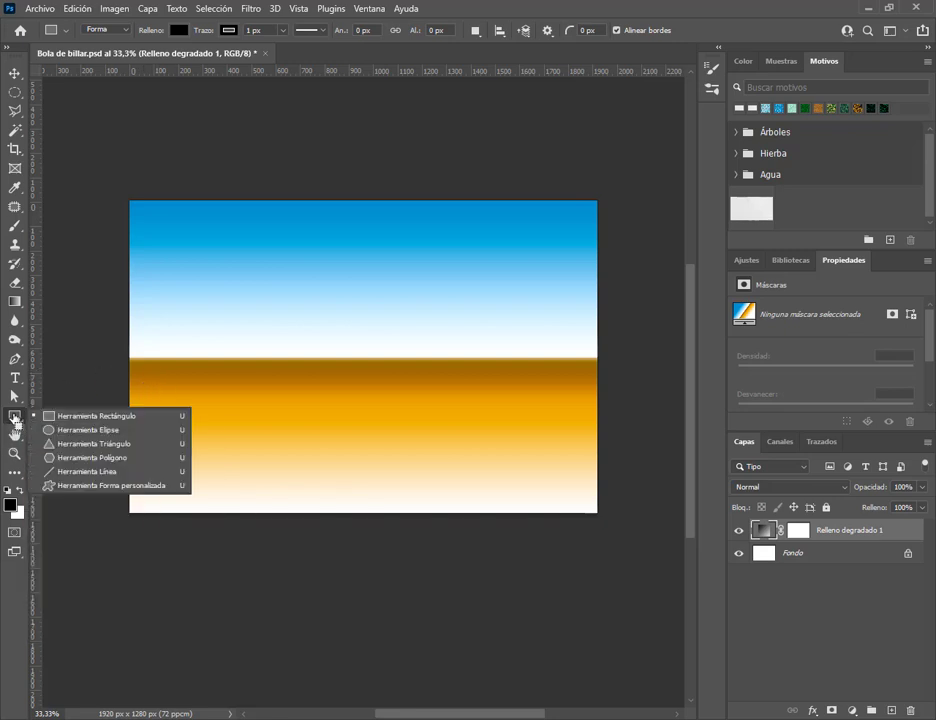
left_click(101, 430)
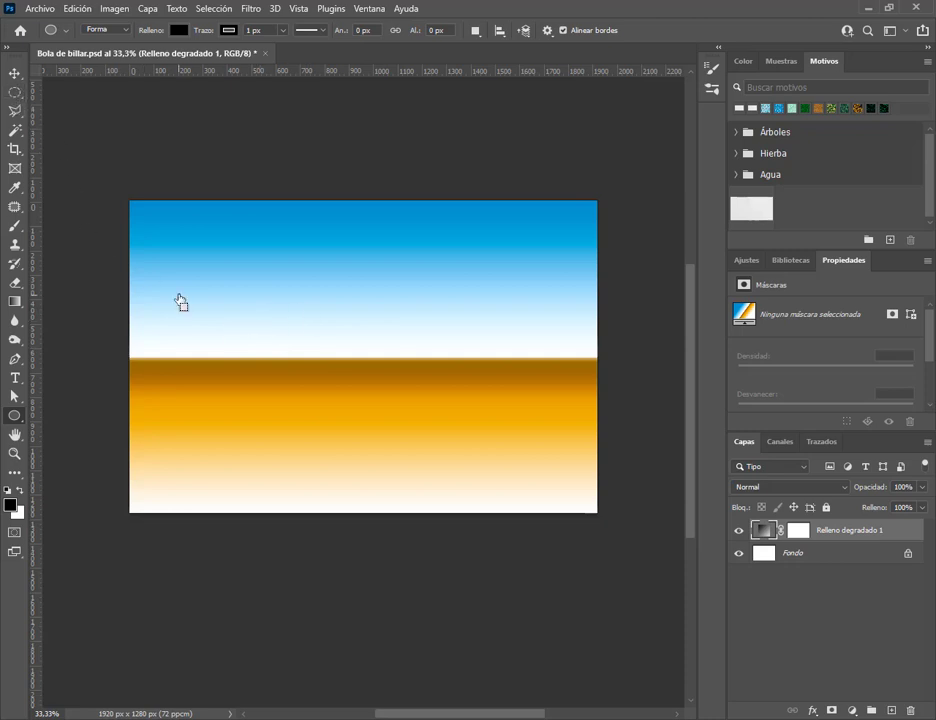
left_click_drag(263, 318, 484, 498)
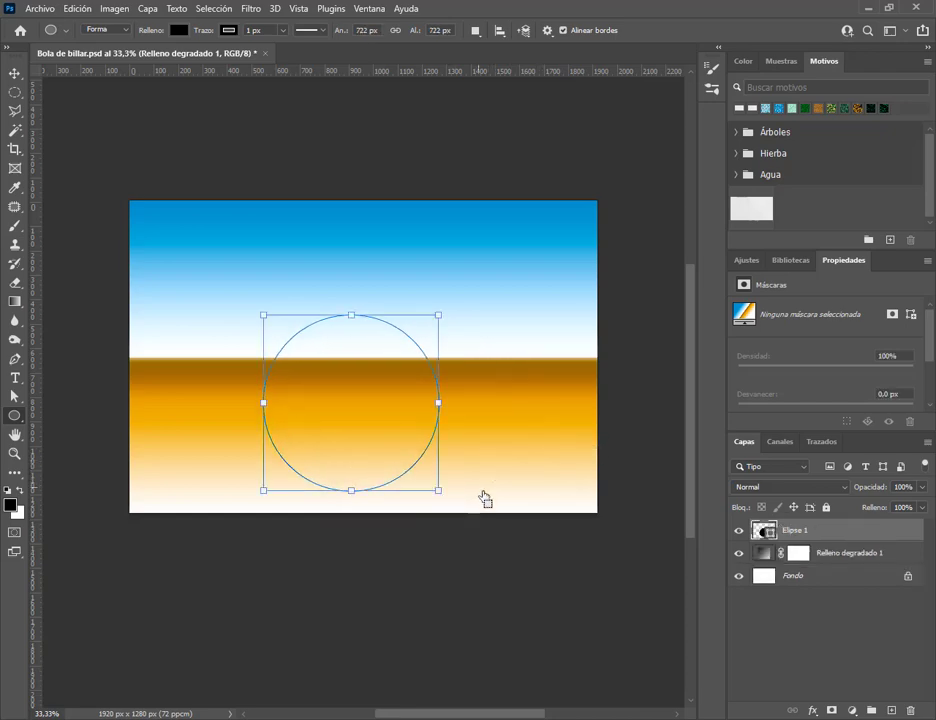
left_click(14, 73)
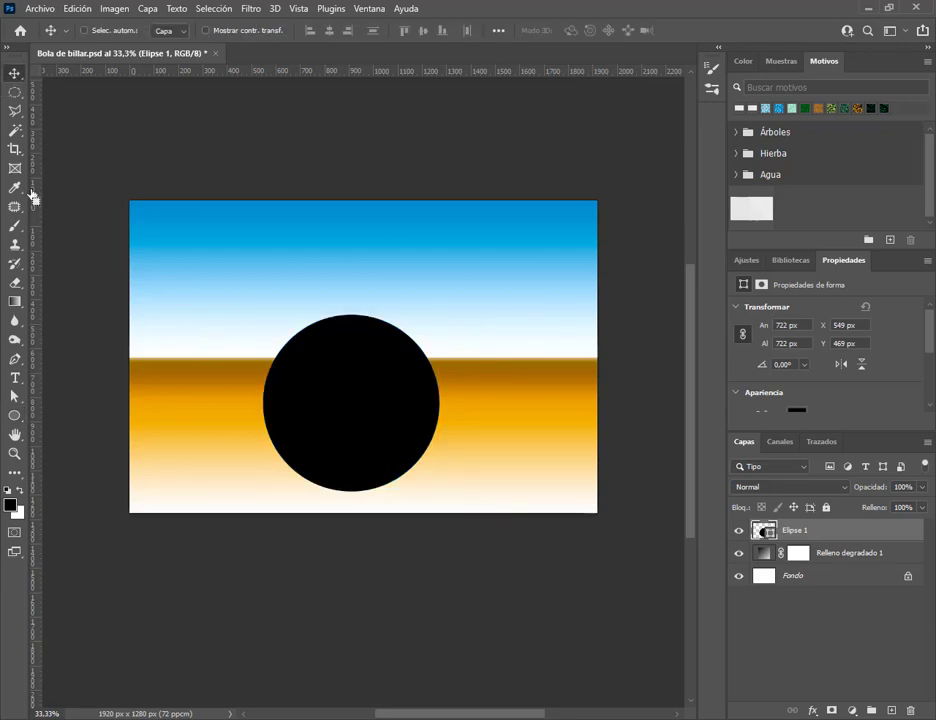
left_click(14, 415)
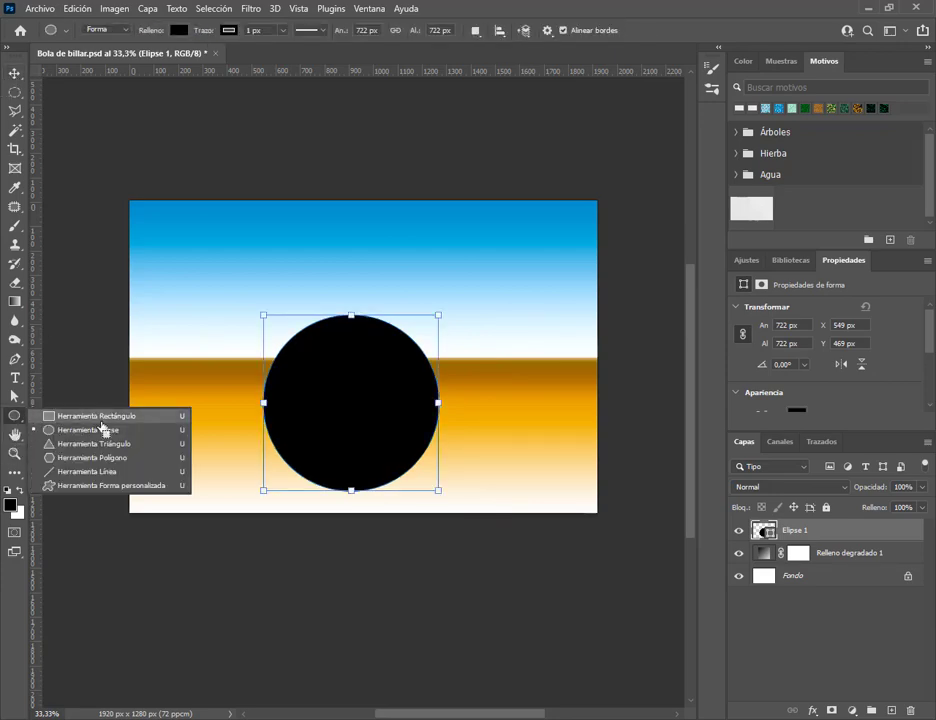
left_click(305, 421)
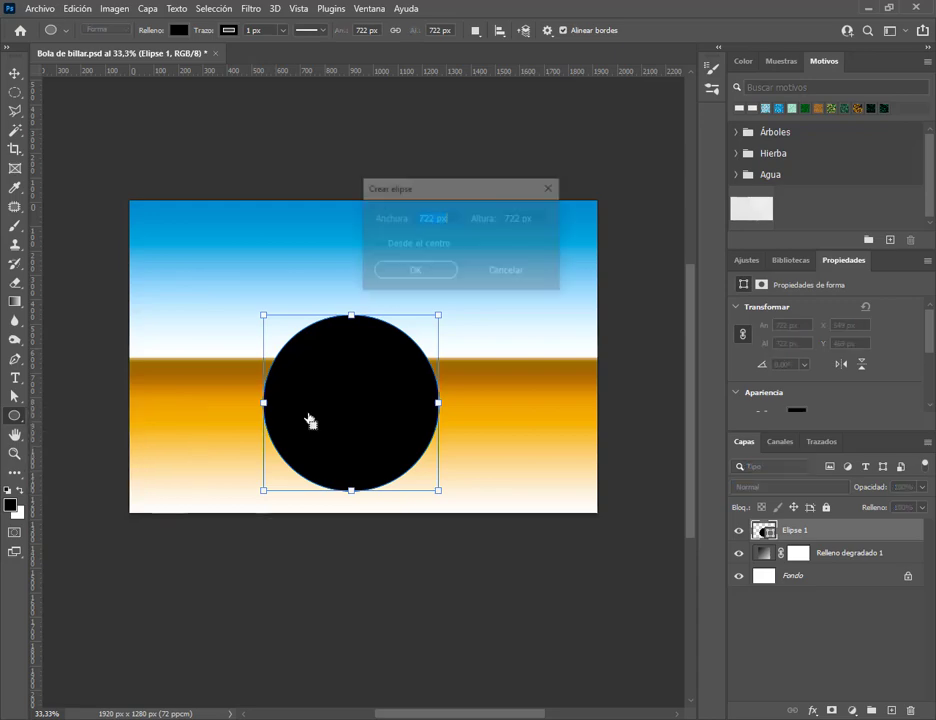
key("Escape")
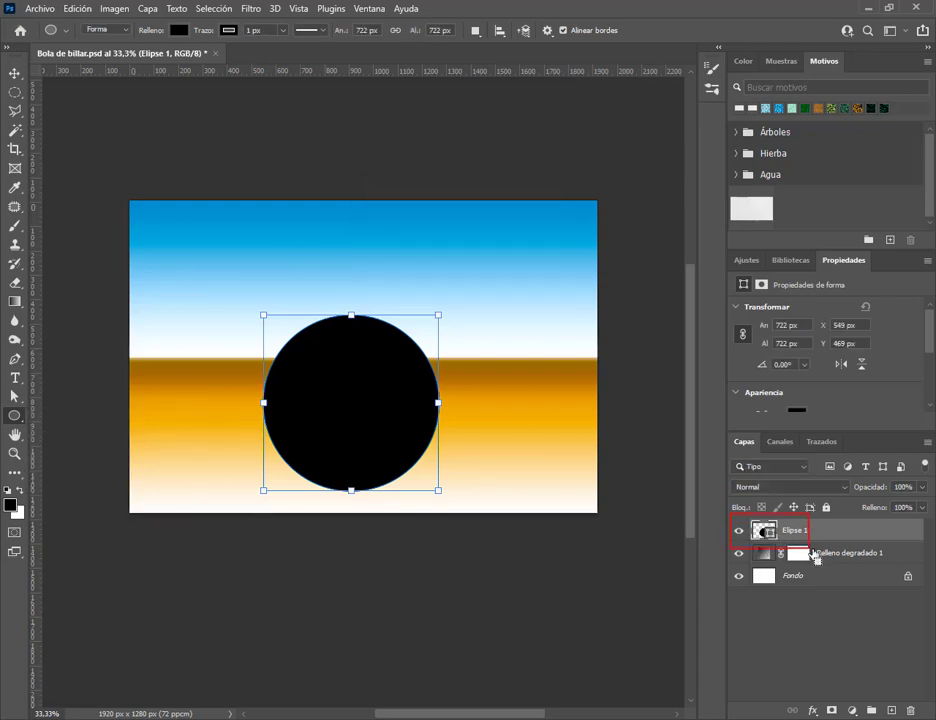
left_click(893, 710)
left_click_drag(772, 528, 910, 710)
left_click_drag(764, 530, 562, 389)
Move the black circle shape to the middle of the canvas, at X 598.5 px and Y 312.5 px
left_click(14, 73)
left_click_drag(405, 433, 382, 373)
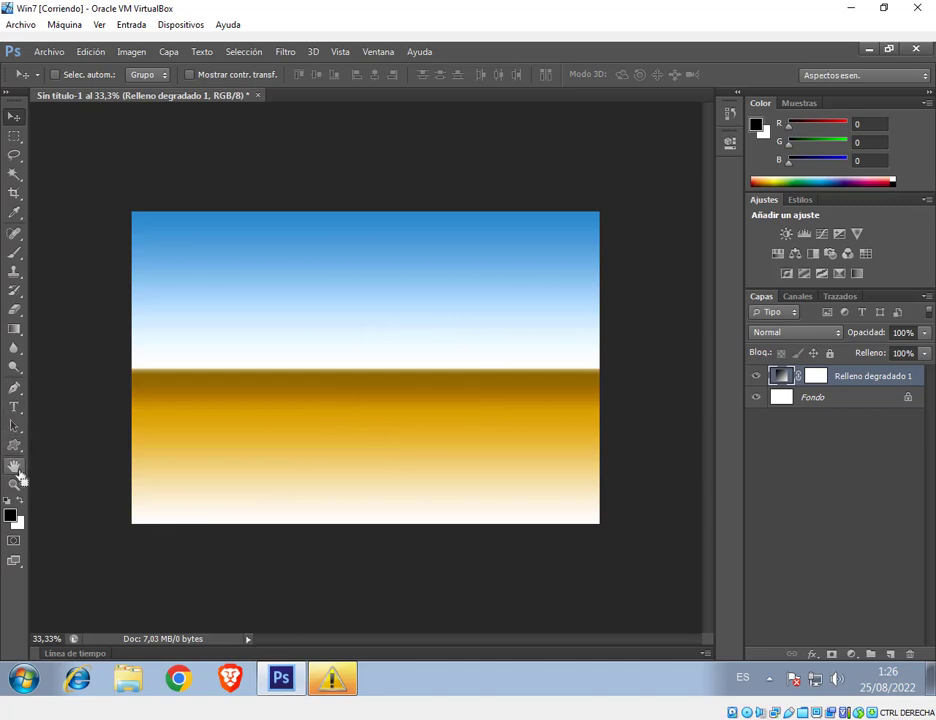
In the older Photoshop on the Win7 virtual machine, draw a black ellipse shape circle about 797 px wide and move it up
left_click(14, 447)
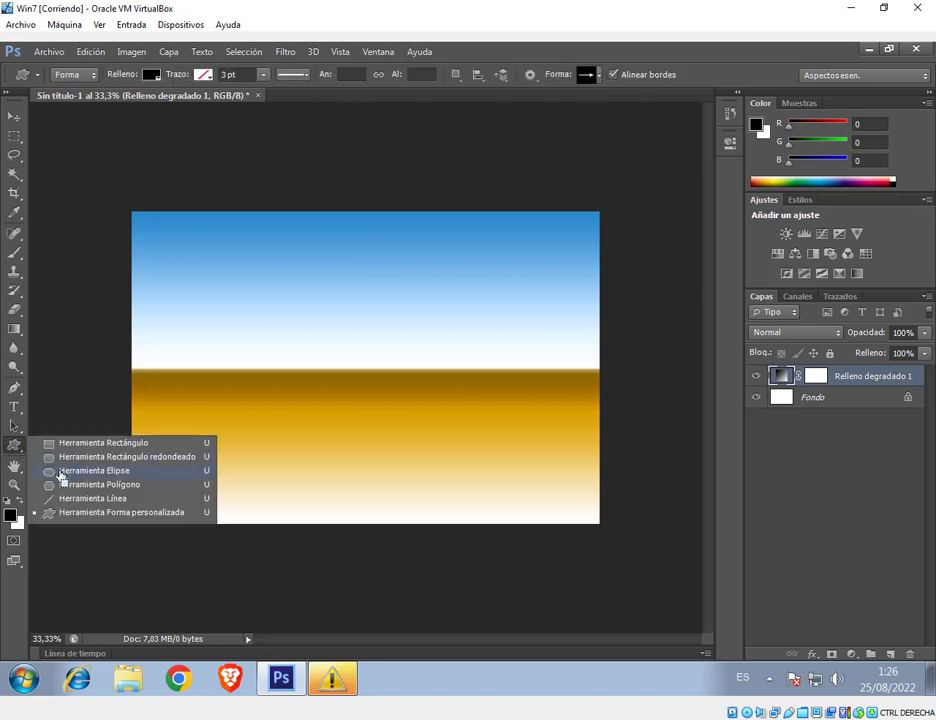
left_click(62, 472)
left_click_drag(282, 326, 494, 520)
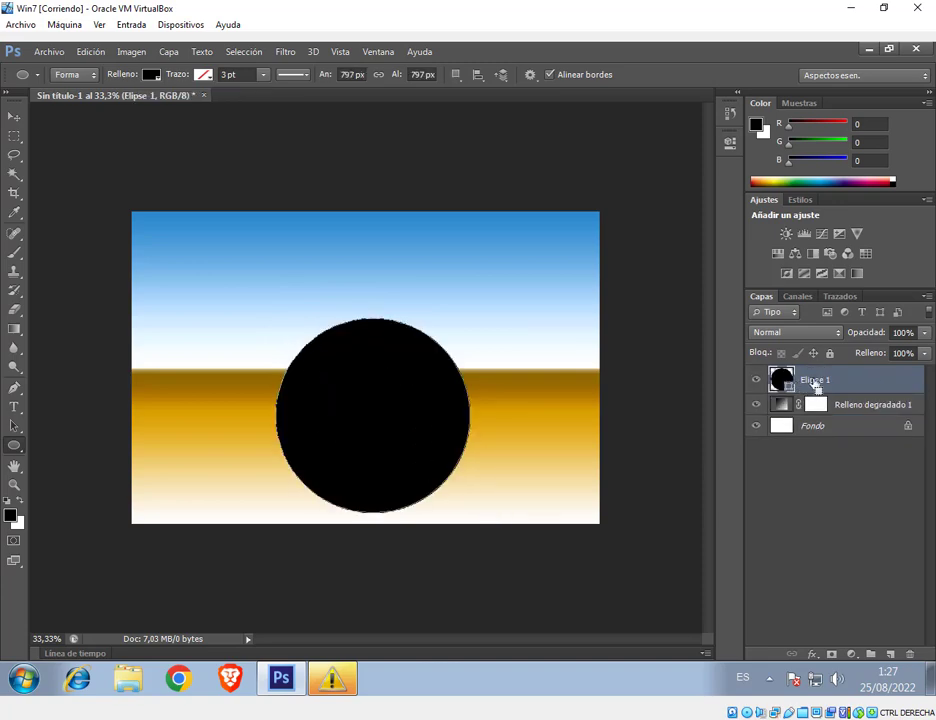
key("v")
left_click_drag(389, 426, 386, 394)
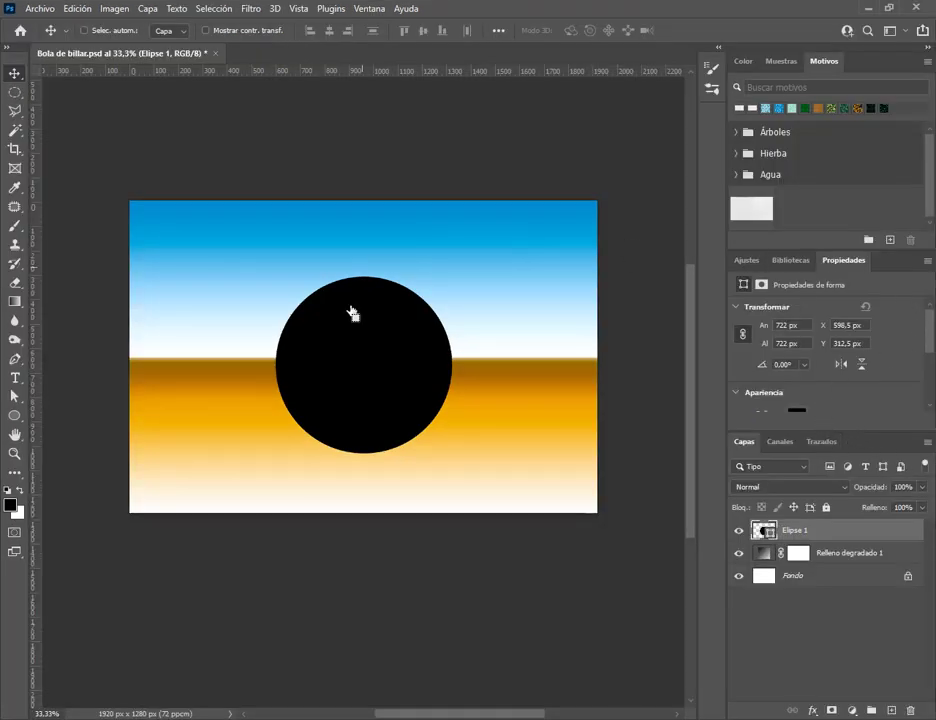
Back in the Bola de billar.psd document, close the Motivos panel group
left_click(927, 62)
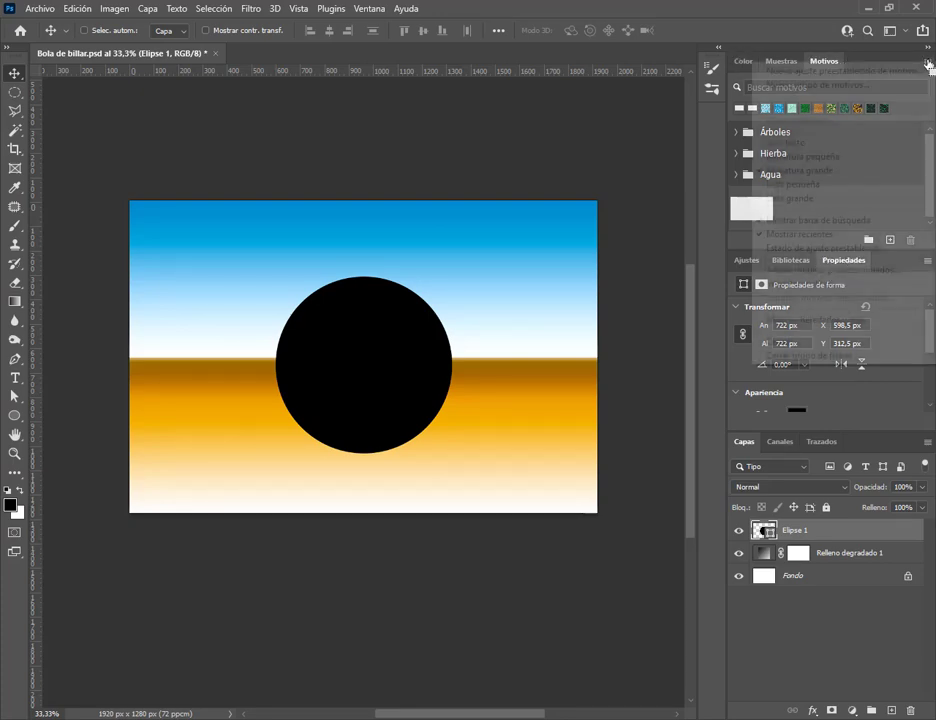
left_click(817, 358)
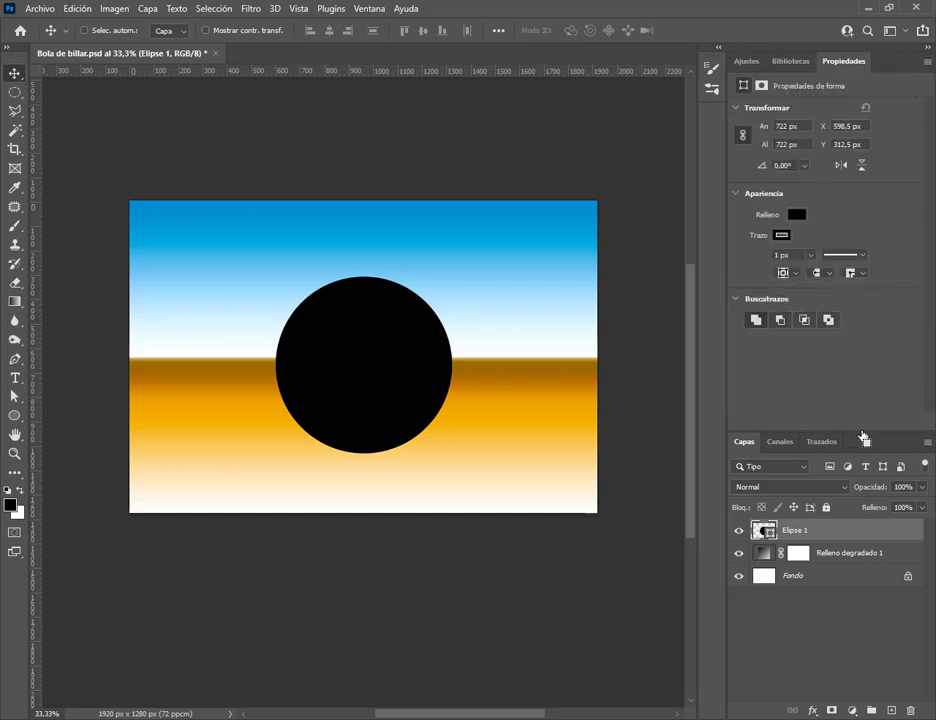
Enlarge the Layers panel and move the black circle up slightly to Y 278.5 px
left_click_drag(863, 437, 859, 299)
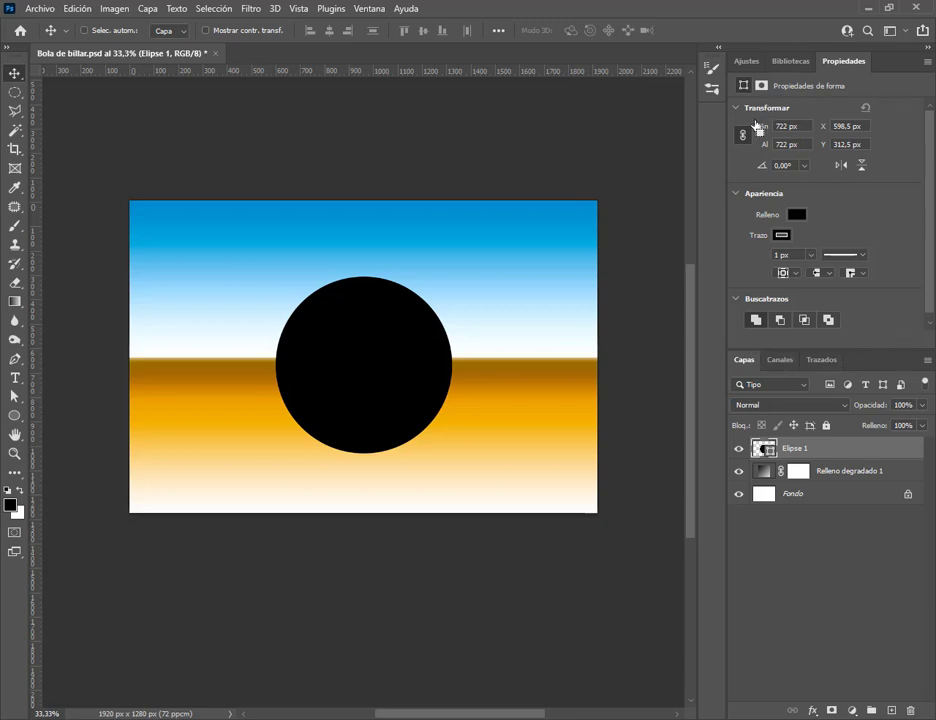
left_click_drag(382, 362, 379, 352)
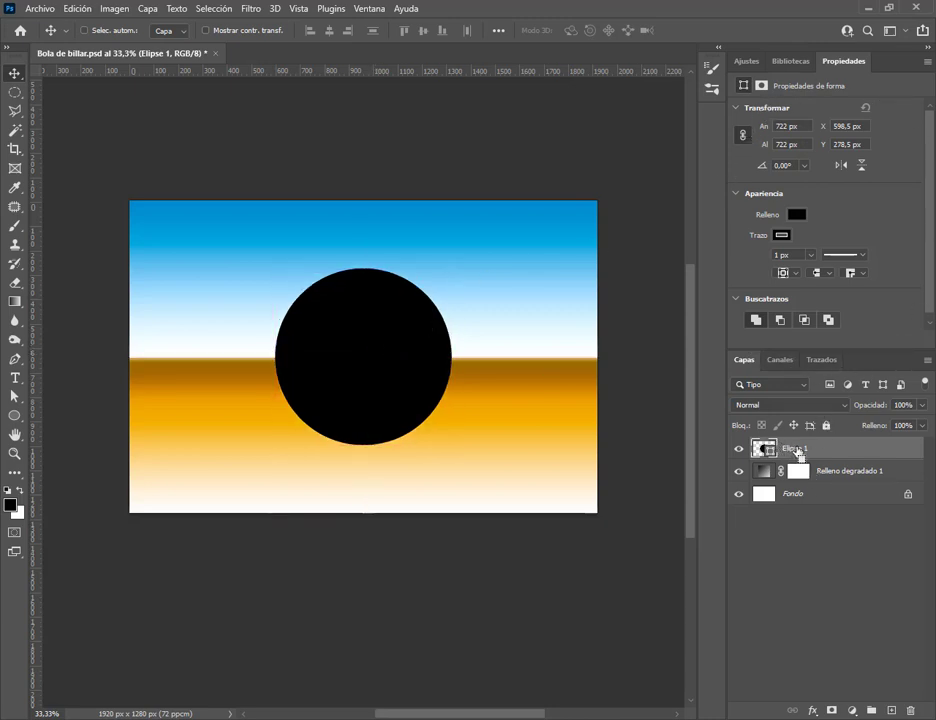
left_click_drag(798, 452, 827, 28)
left_click_drag(778, 316, 806, 200)
left_click(796, 216)
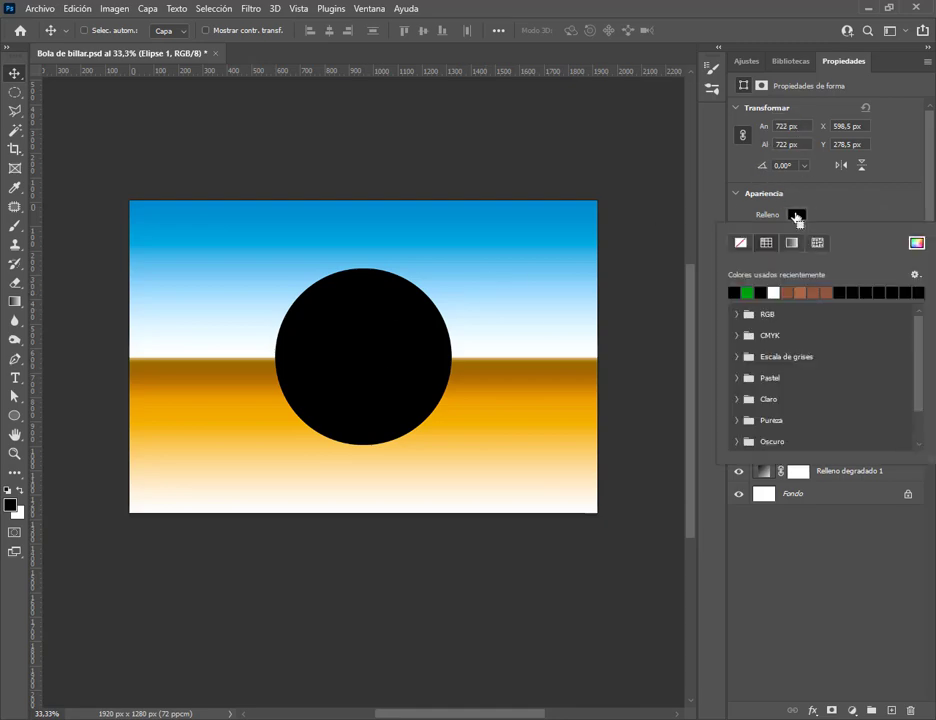
left_click(796, 216)
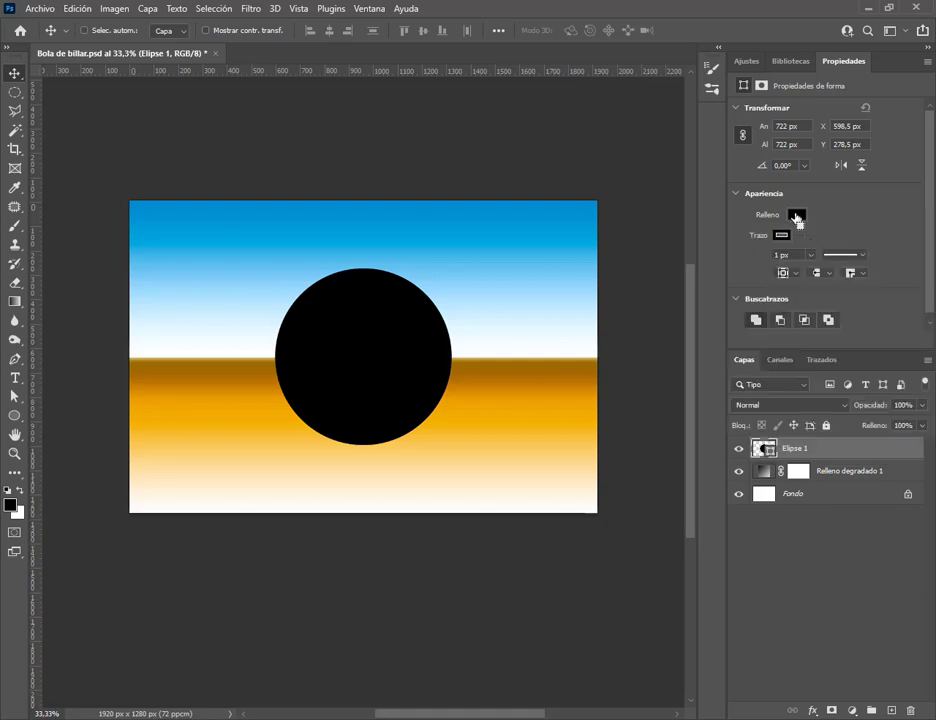
left_click(796, 216)
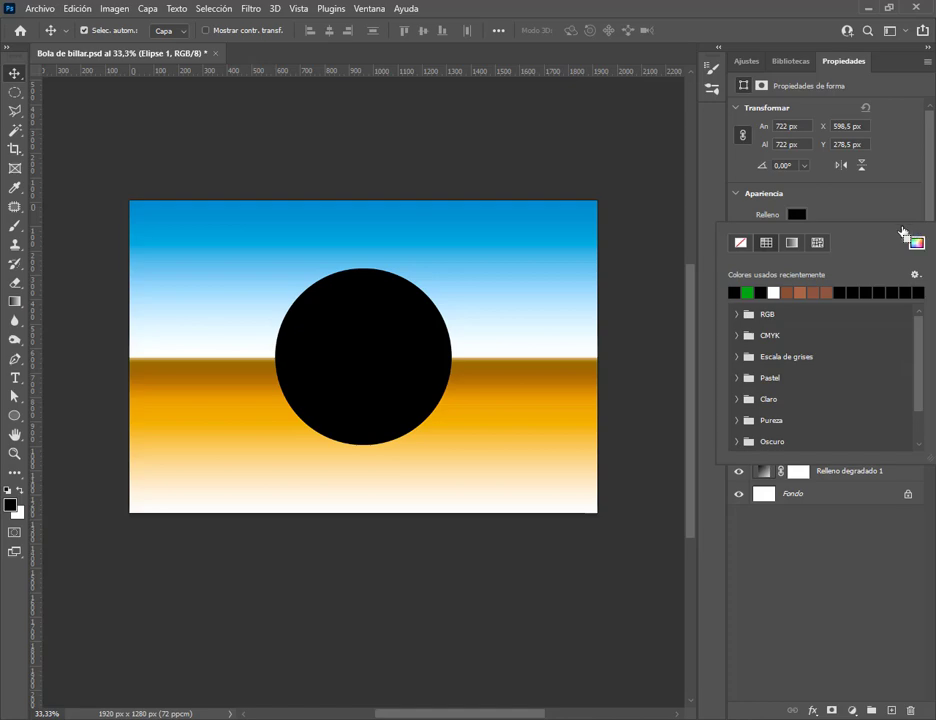
left_click(930, 260)
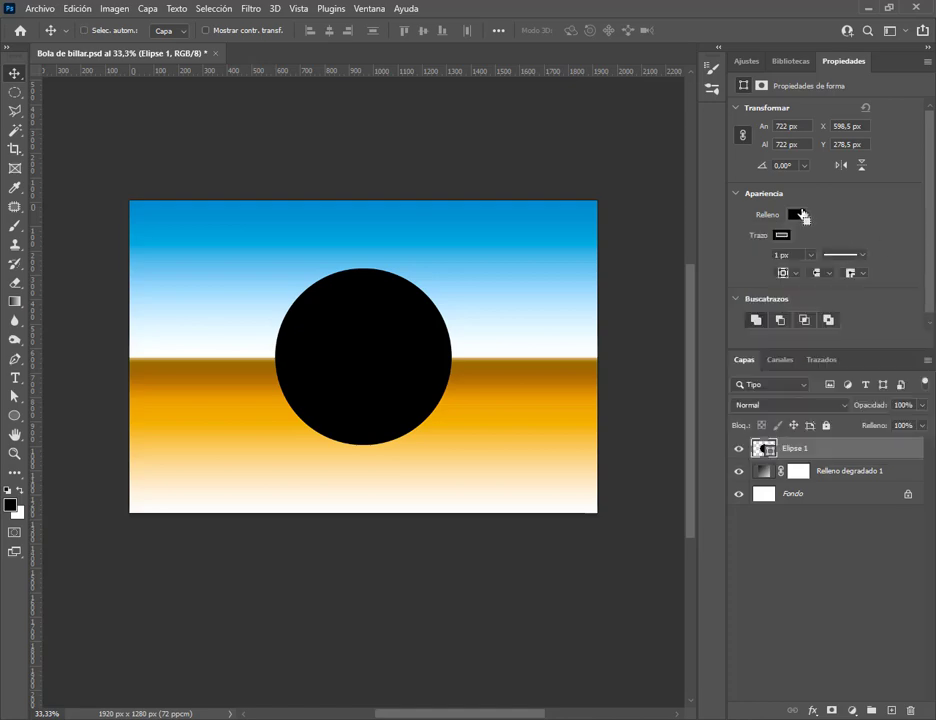
Change the circle's fill to a solid bright red with the color picker
left_click(797, 215)
left_click(916, 243)
left_click(675, 130)
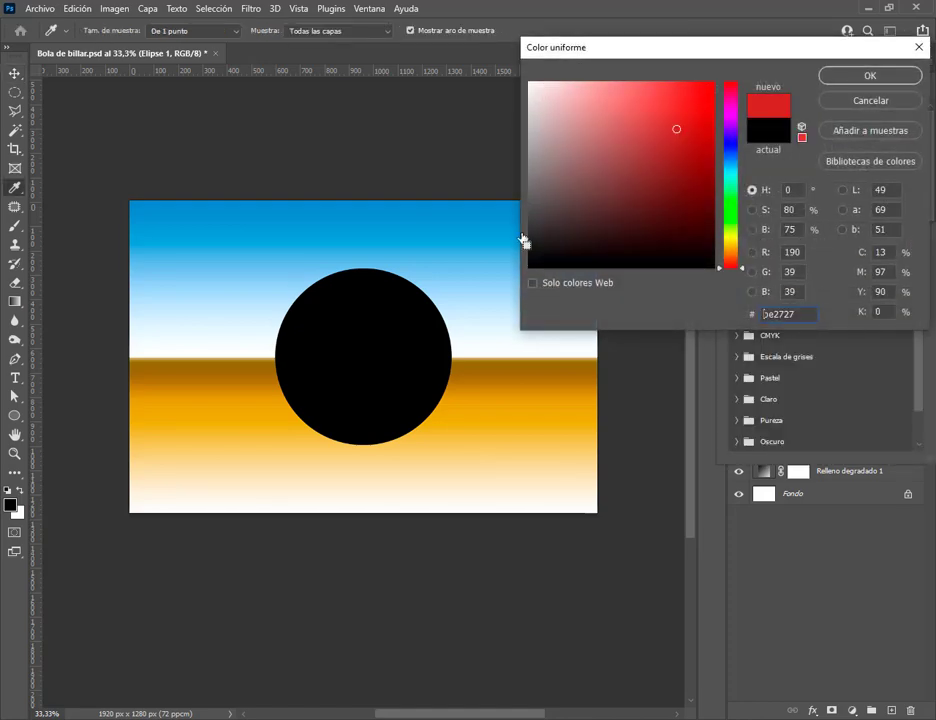
left_click(701, 90)
left_click(906, 80)
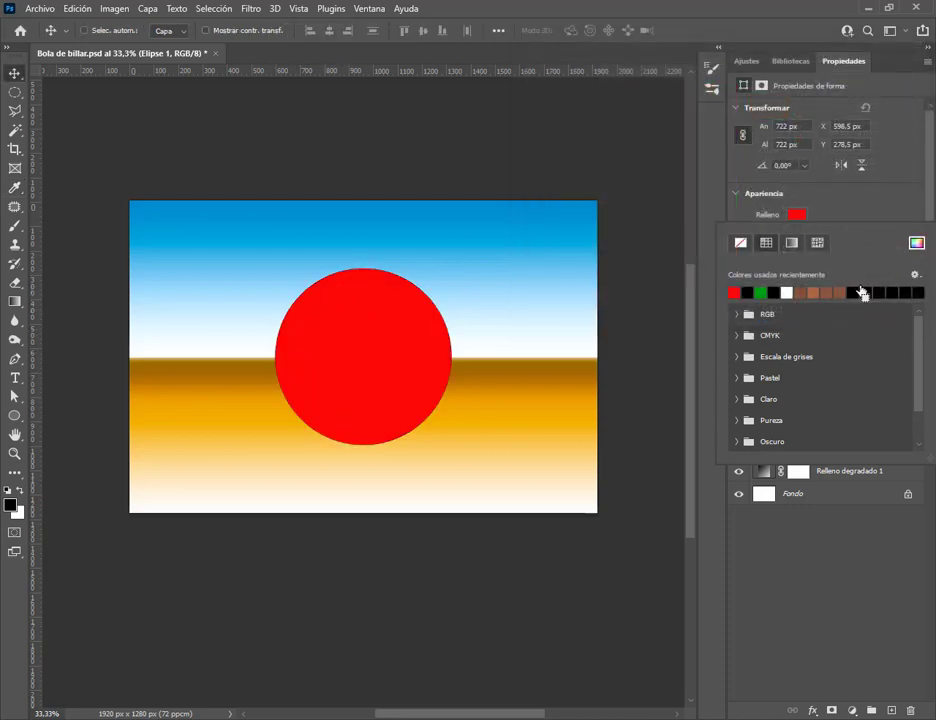
Change the circle's fill to bright green, hex 11f45c
left_click(916, 243)
left_click(731, 196)
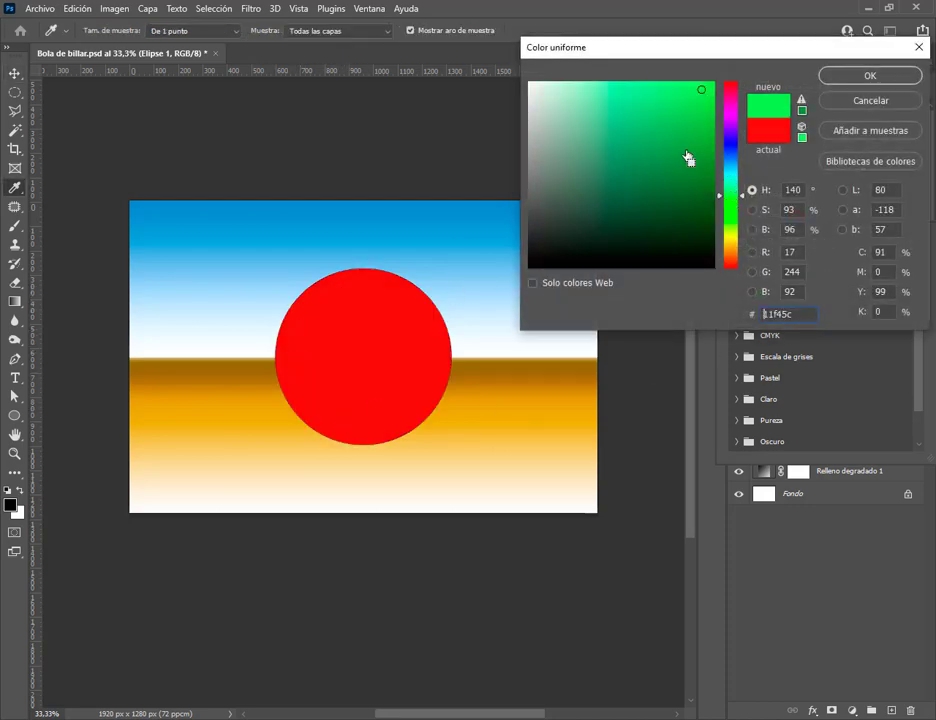
left_click(905, 77)
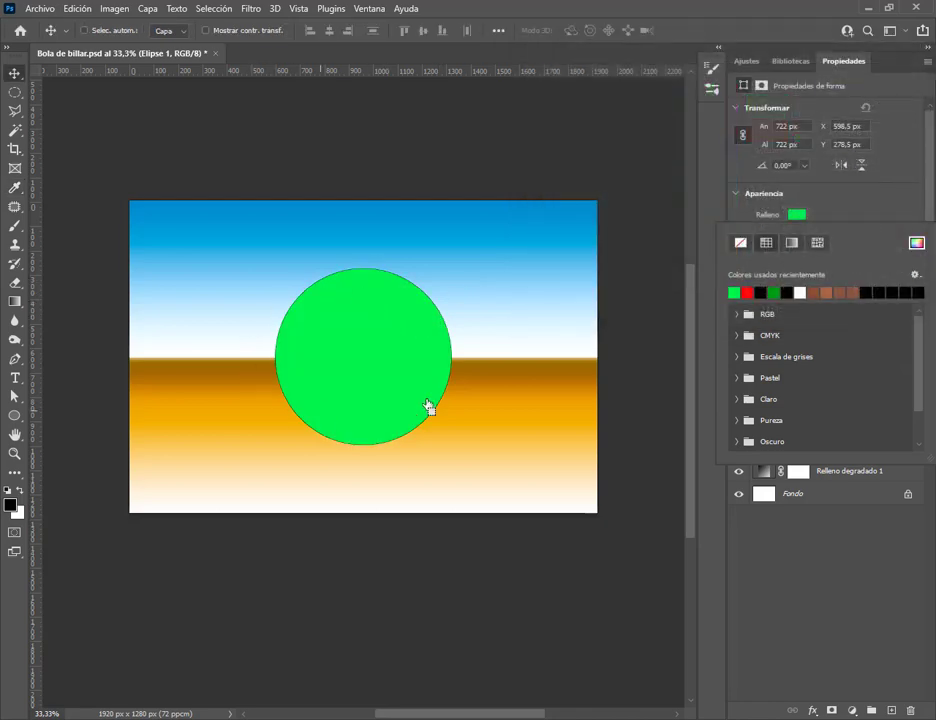
Darken the circle's fill to the green with hex 0d9138
left_click(916, 243)
left_click(698, 162)
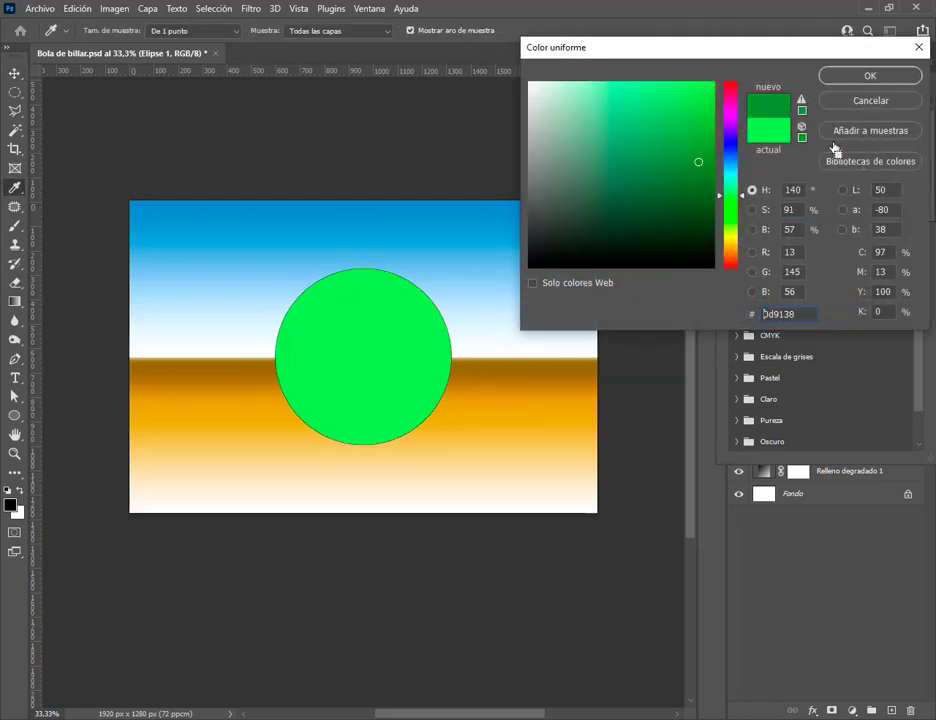
left_click(870, 77)
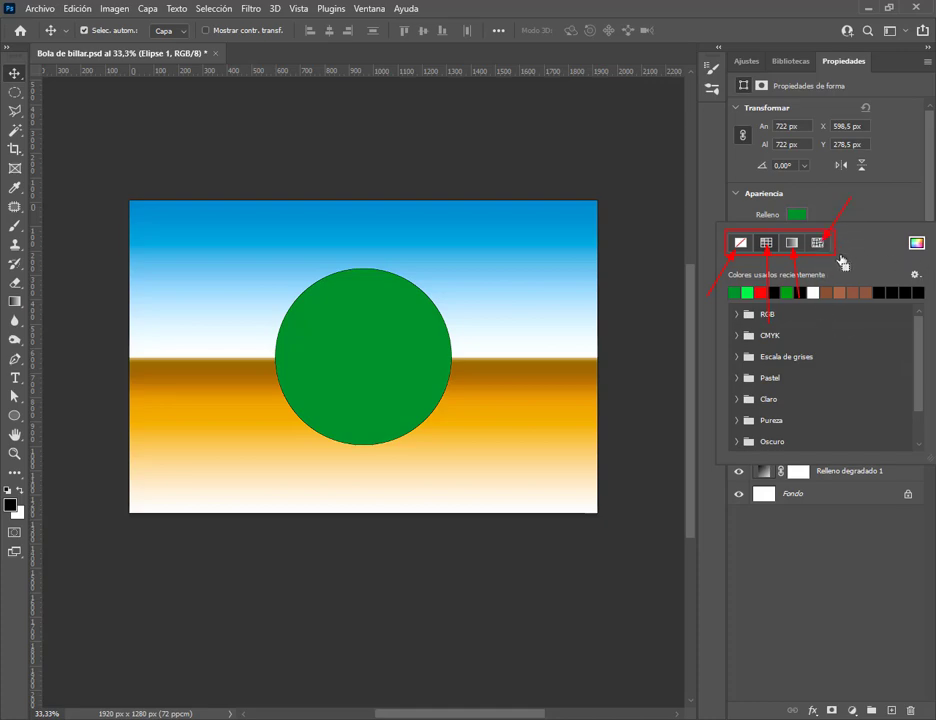
key("Escape")
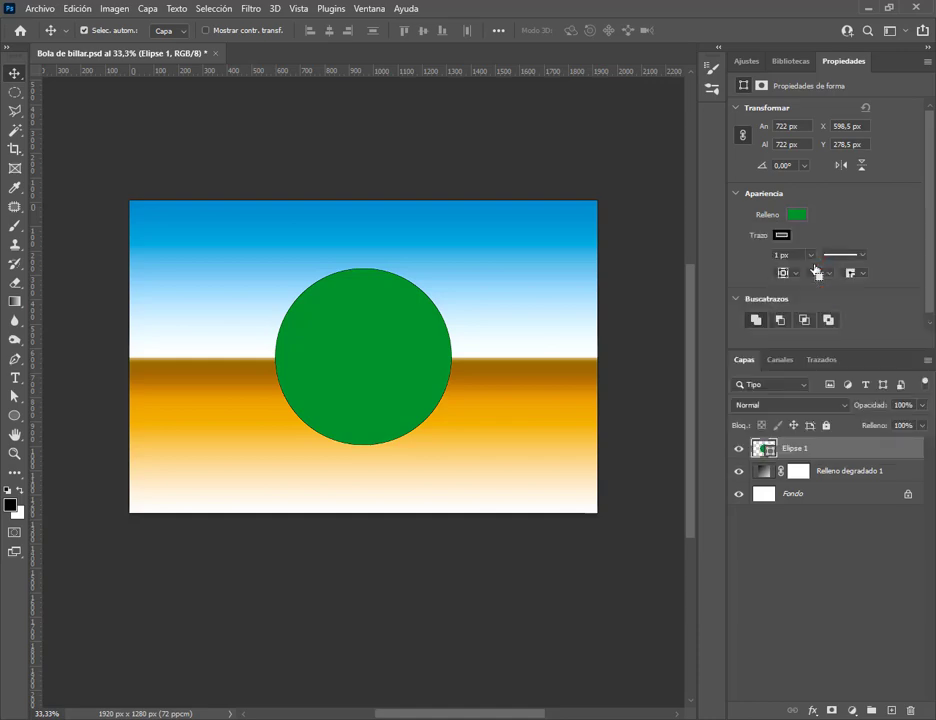
Set the circle to no fill, then return it to the solid dark green fill
left_click(796, 214)
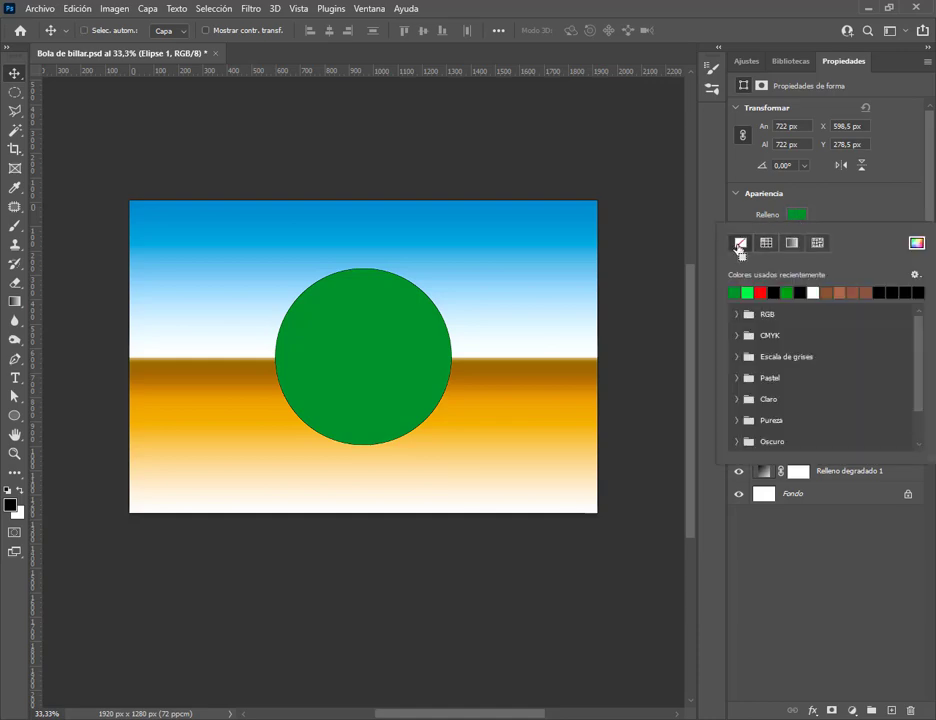
left_click(738, 246)
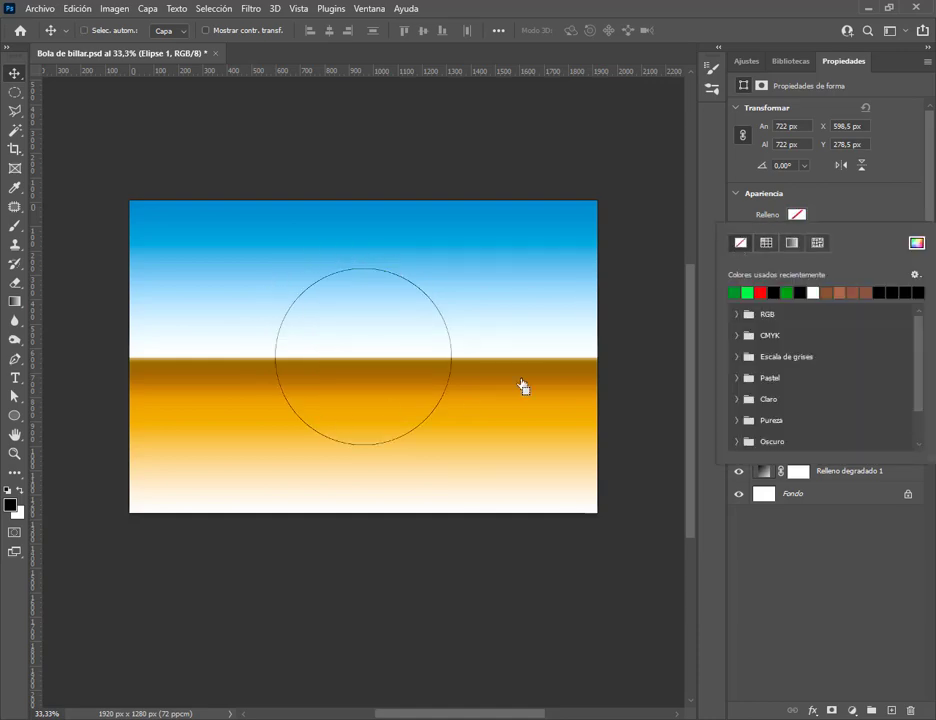
left_click(766, 244)
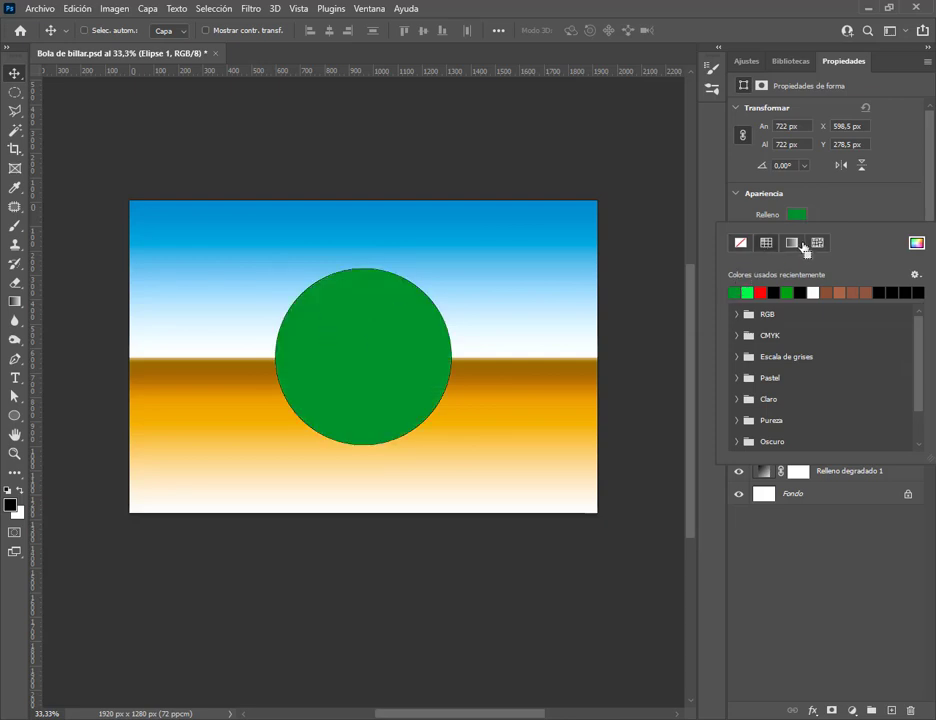
Switch the circle to a gradient fill and try light blue presets from the Azules group
left_click(802, 244)
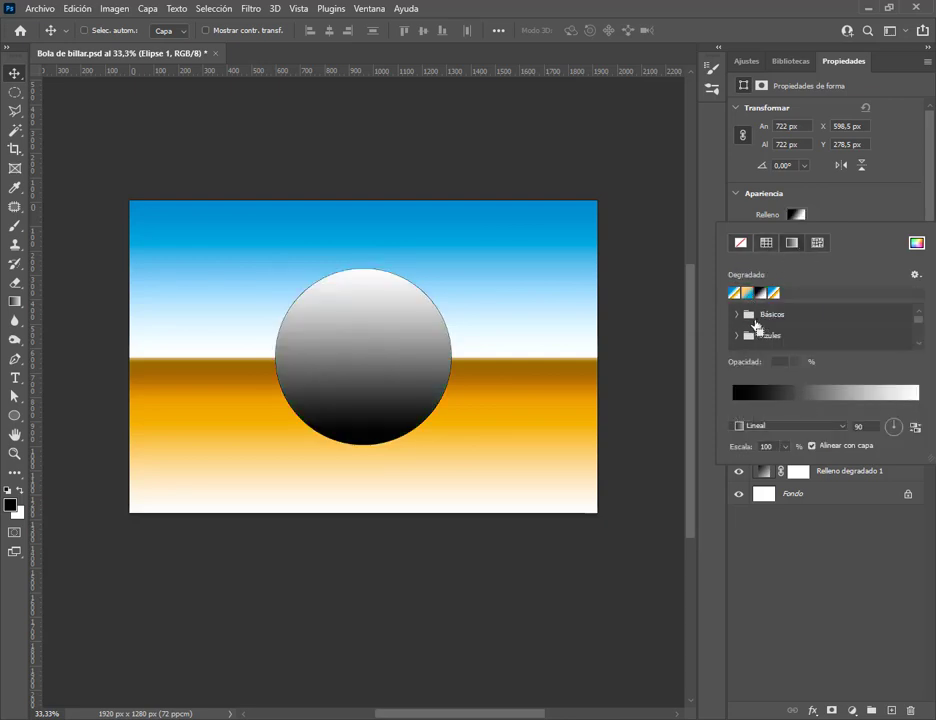
left_click(737, 315)
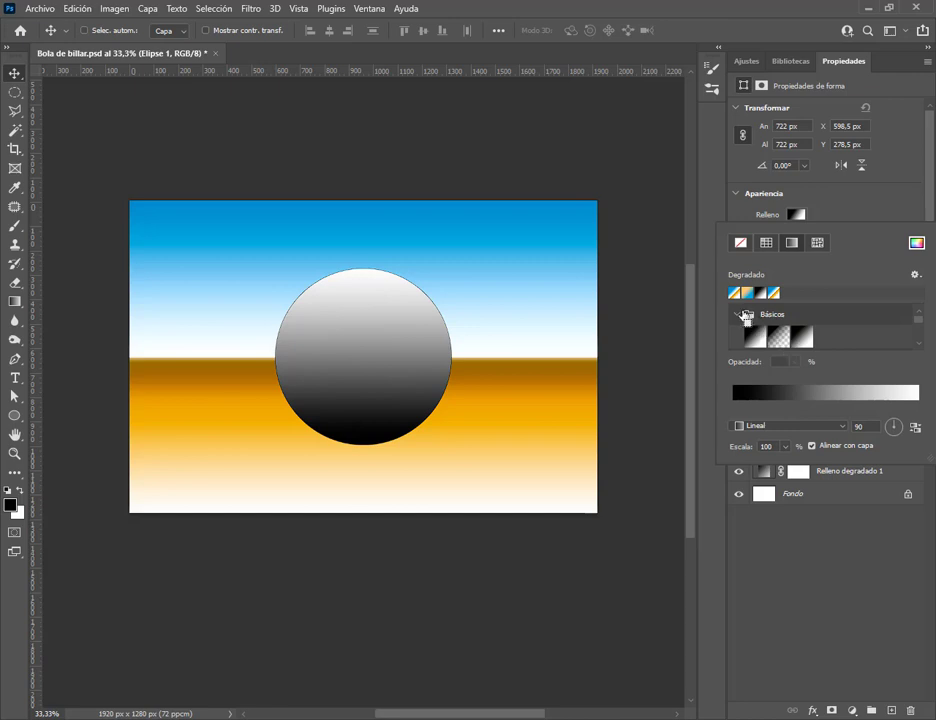
left_click(744, 316)
left_click(740, 336)
left_click(765, 351)
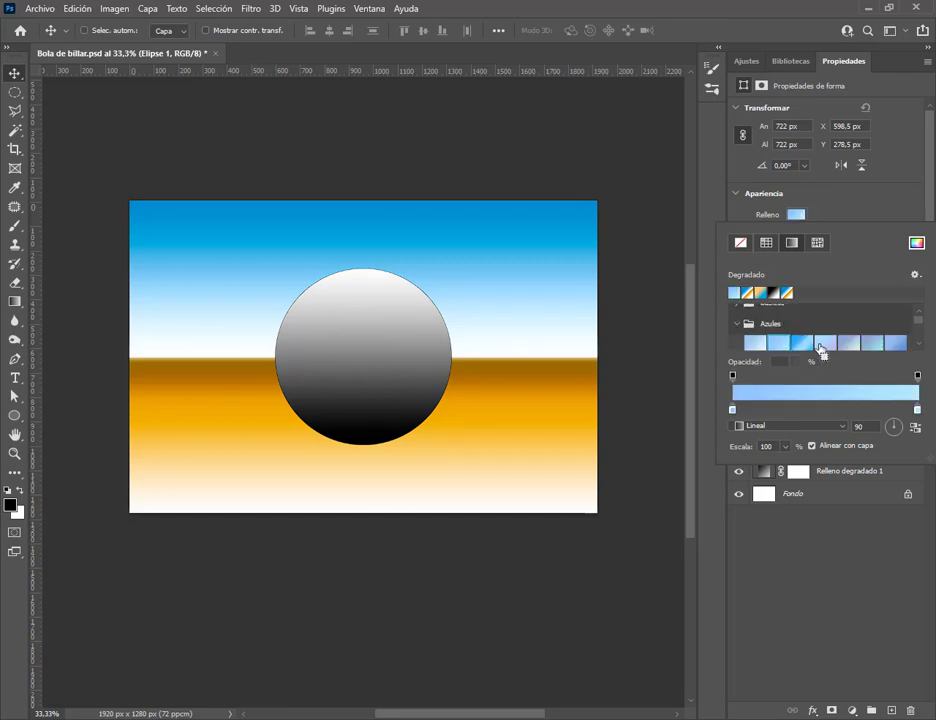
left_click(850, 355)
left_click(742, 324)
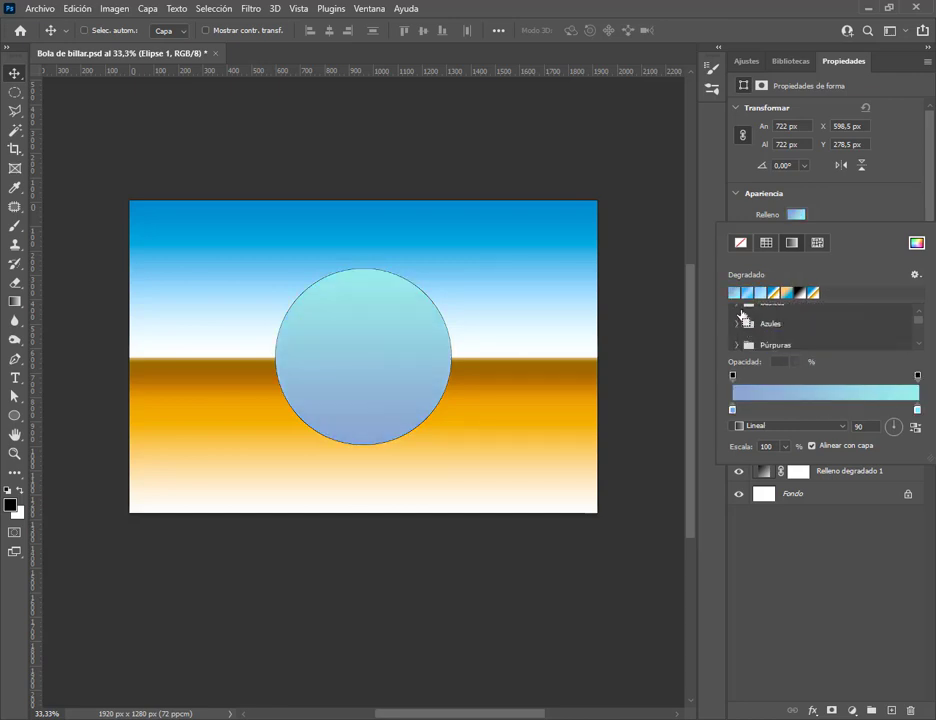
scroll(752, 330, "up", 1)
Try recently used patterns as the circle's fill, then set it back to solid black
left_click(816, 243)
left_click(828, 294)
left_click(828, 293)
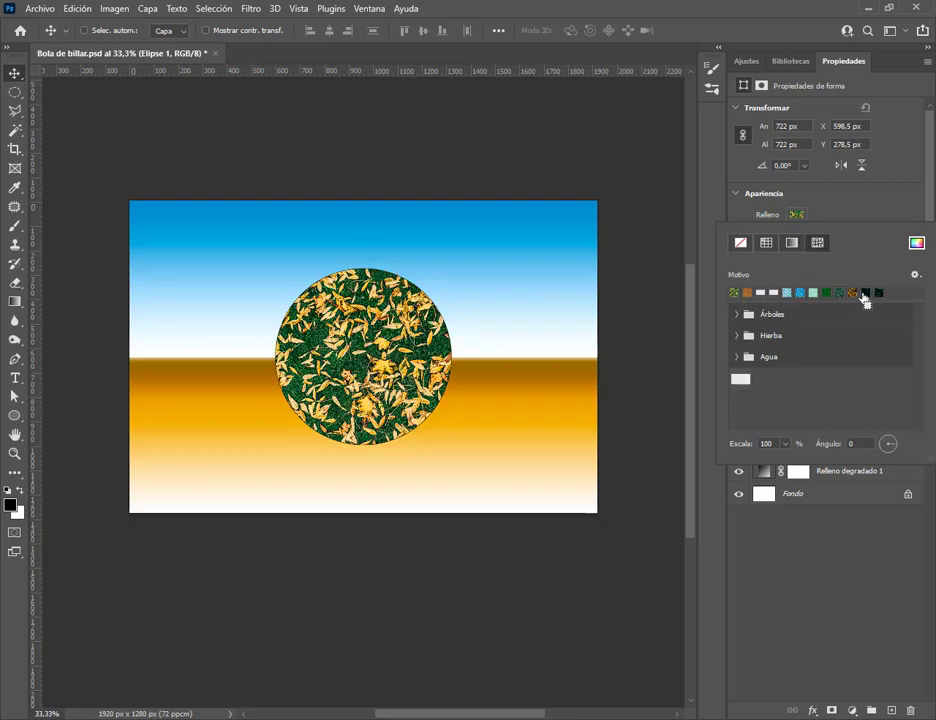
left_click(838, 293)
left_click(766, 243)
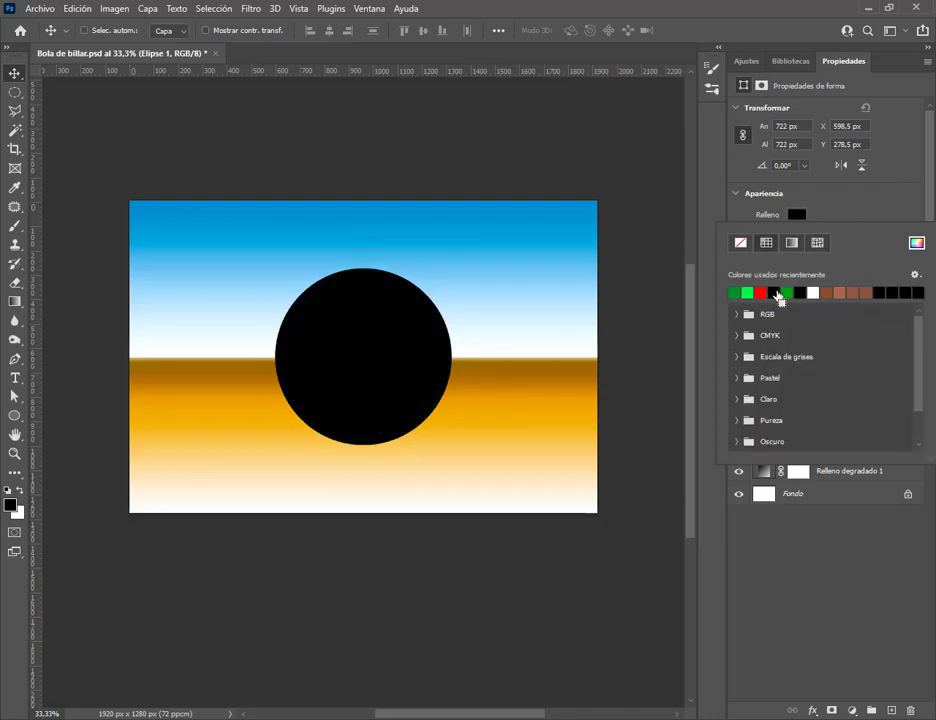
left_click(861, 216)
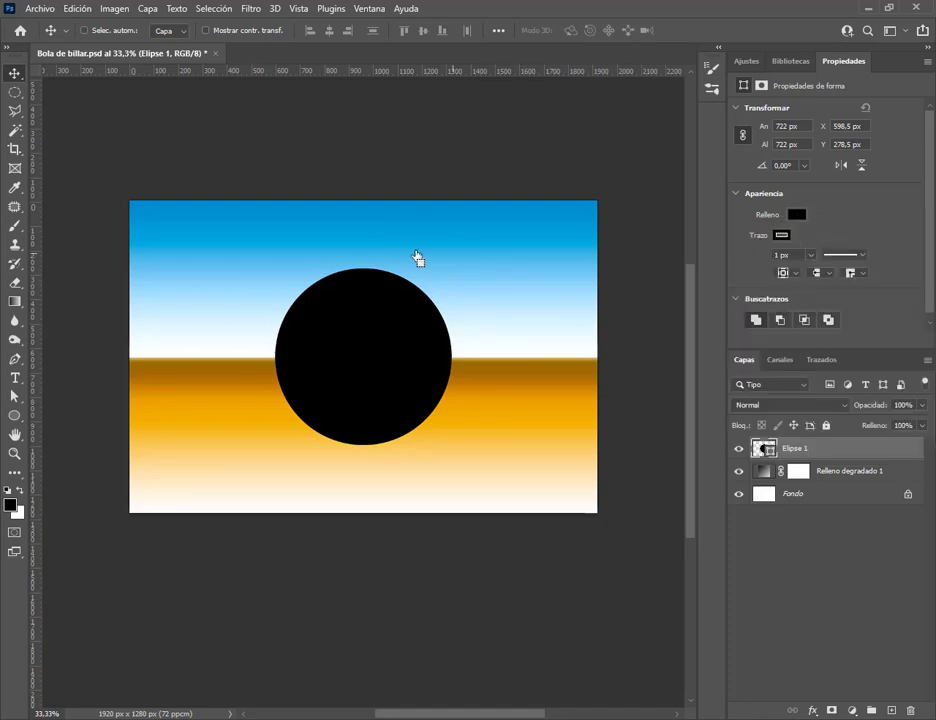
Give the circle a bright green stroke with a width of 34.71 px
left_click(781, 235)
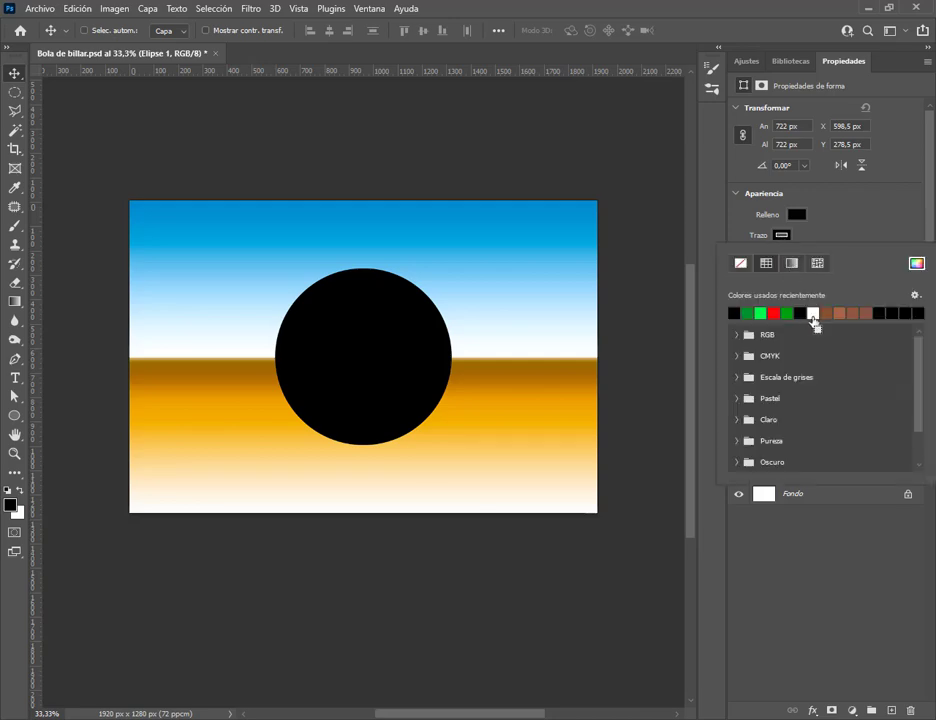
left_click(760, 316)
left_click(822, 238)
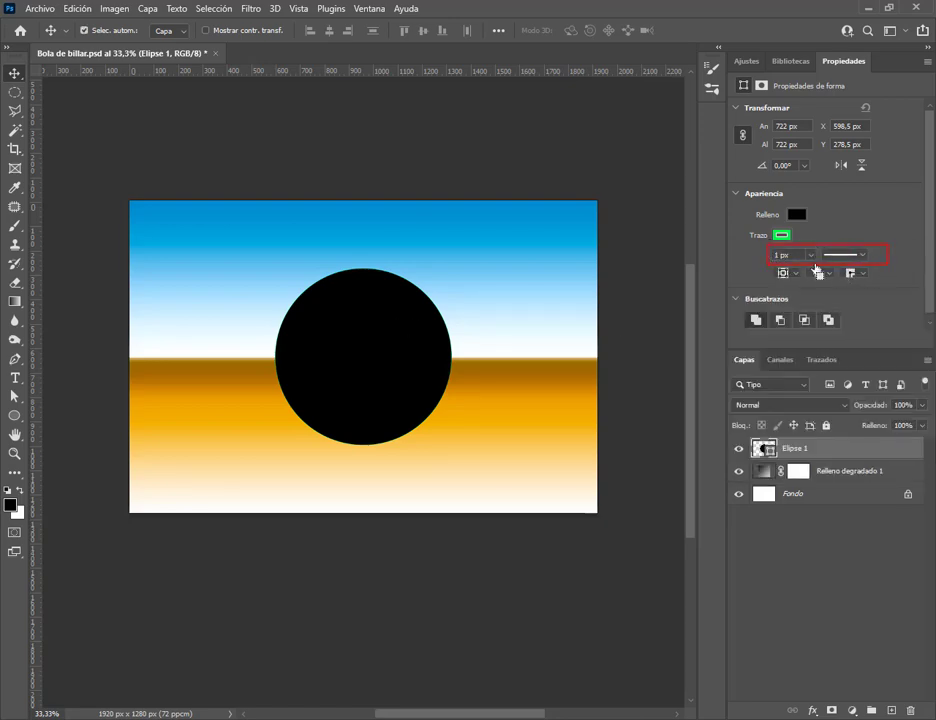
left_click(810, 256)
left_click_drag(804, 271, 832, 272)
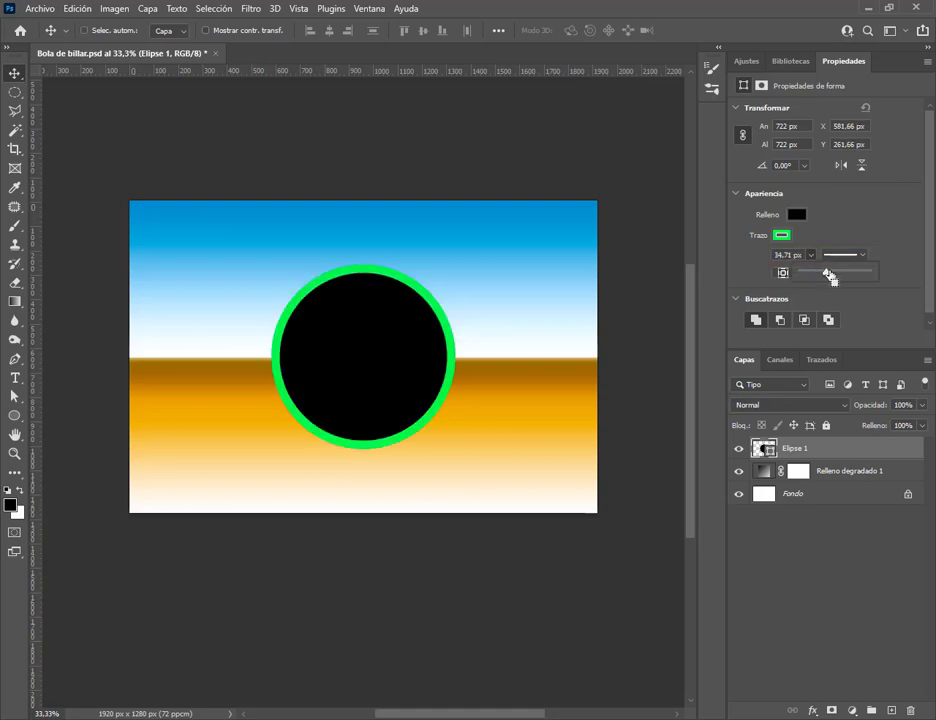
left_click(773, 216)
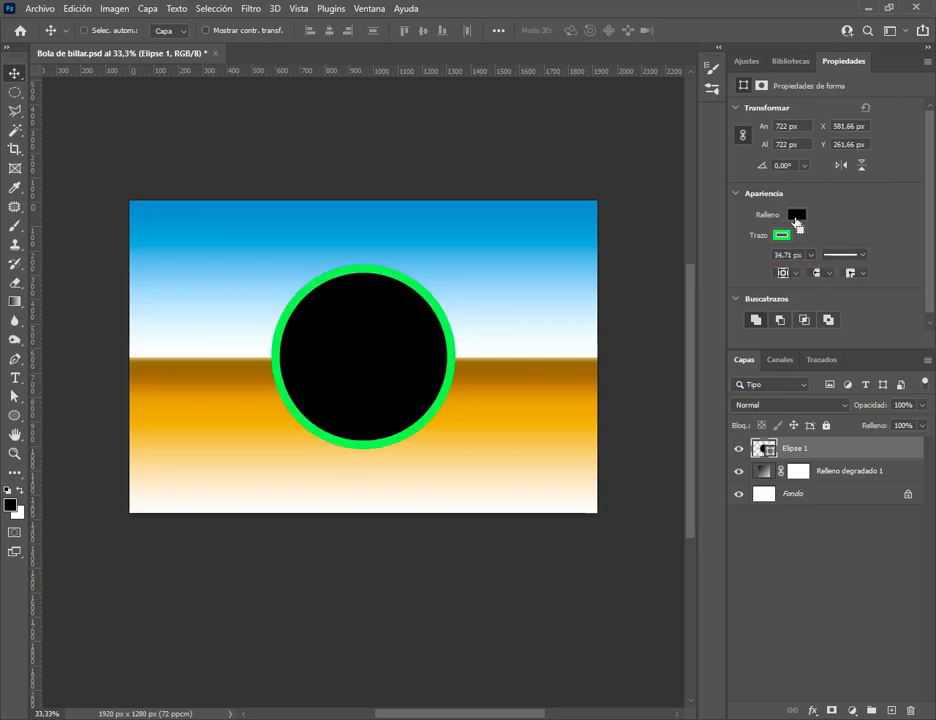
Remove the circle's fill so only the green outline shows, then restore the black fill
left_click(796, 217)
left_click(740, 242)
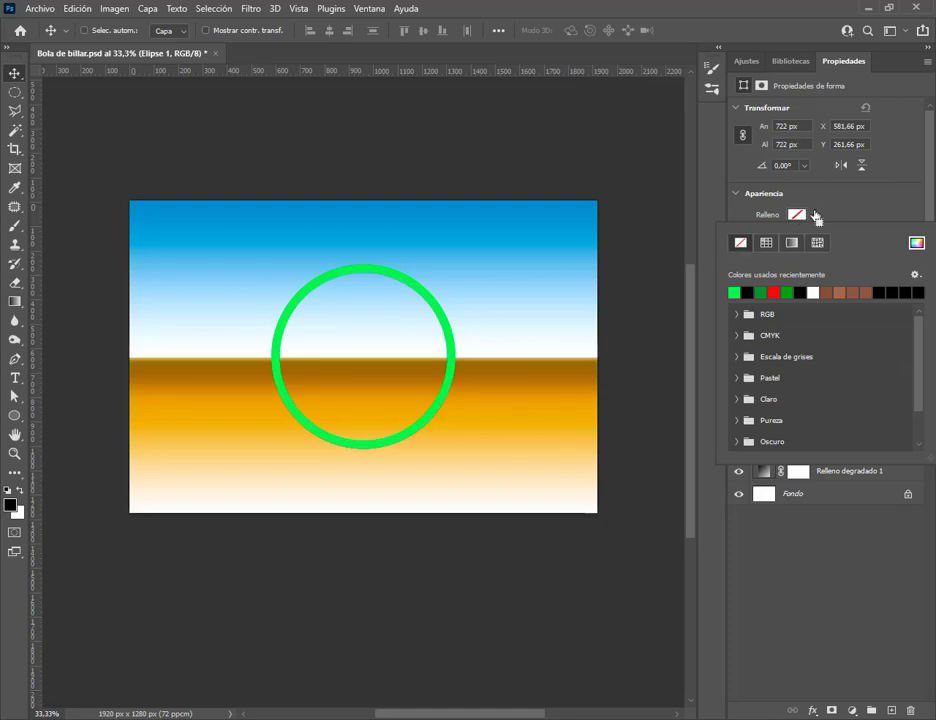
left_click(815, 216)
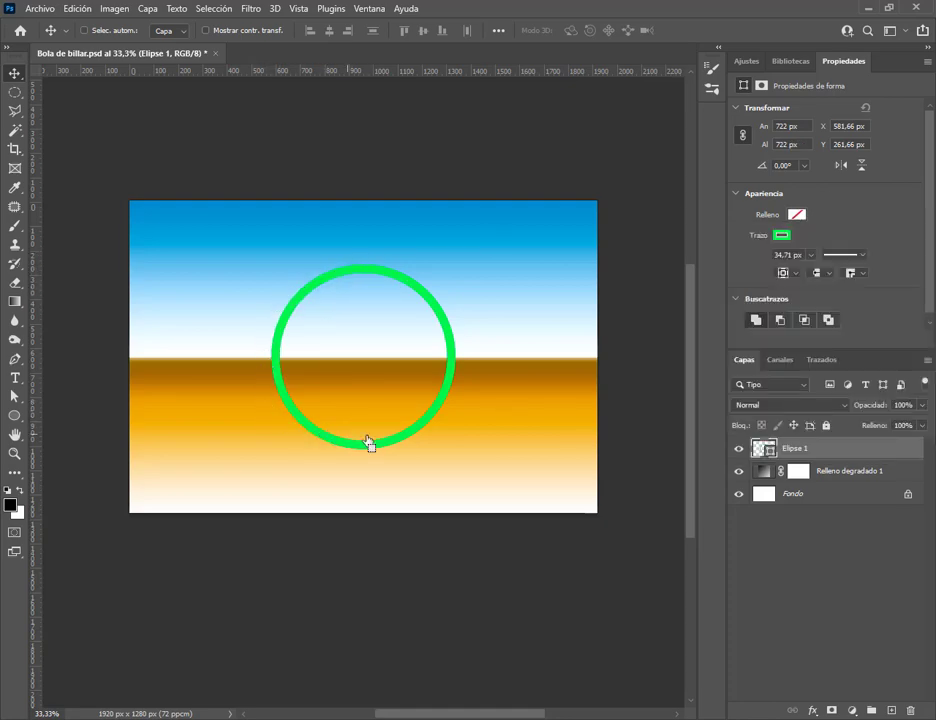
left_click(795, 215)
left_click(745, 294)
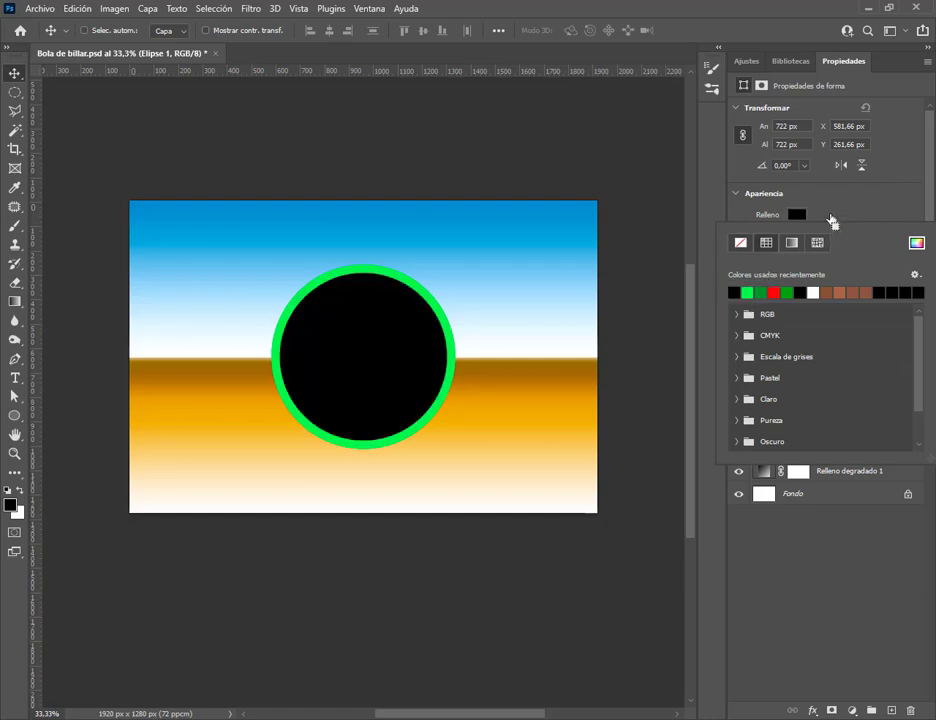
left_click(824, 215)
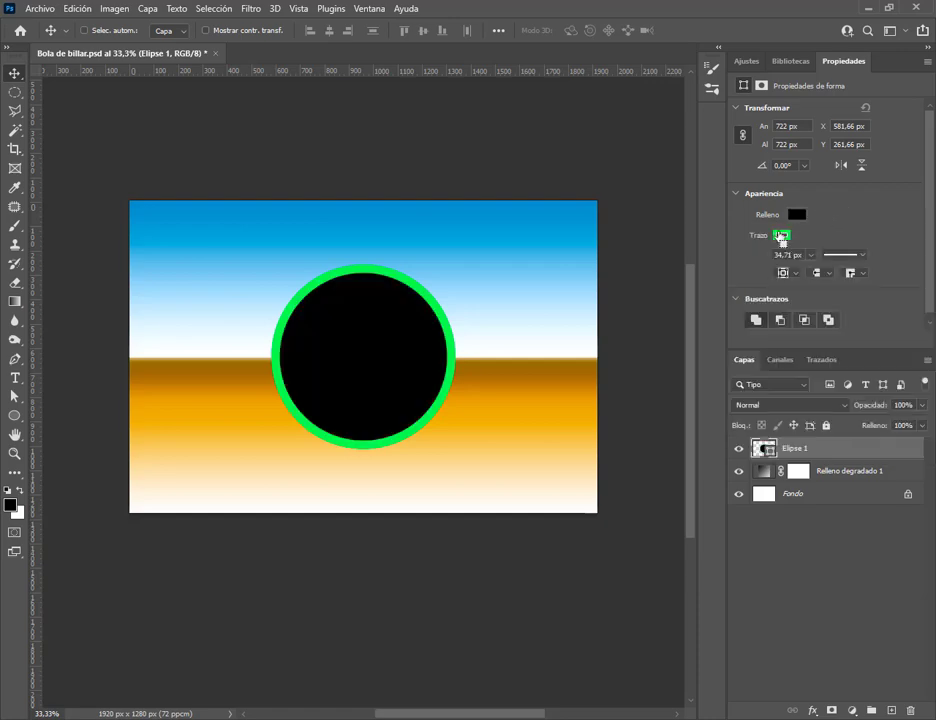
Set the circle's stroke to none, keeping only the black fill
left_click(781, 236)
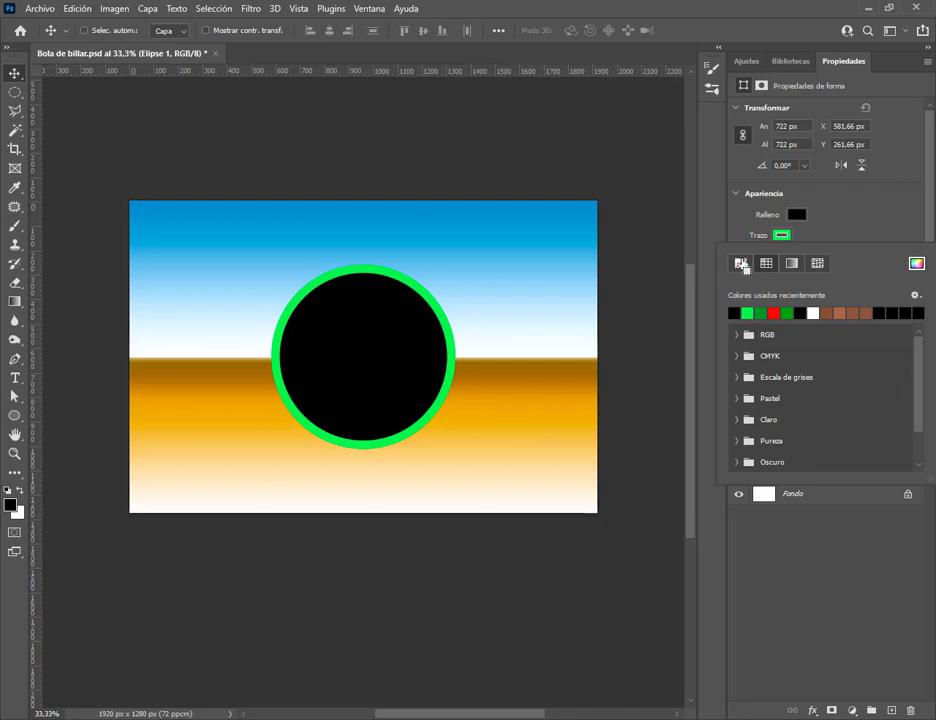
left_click(786, 237)
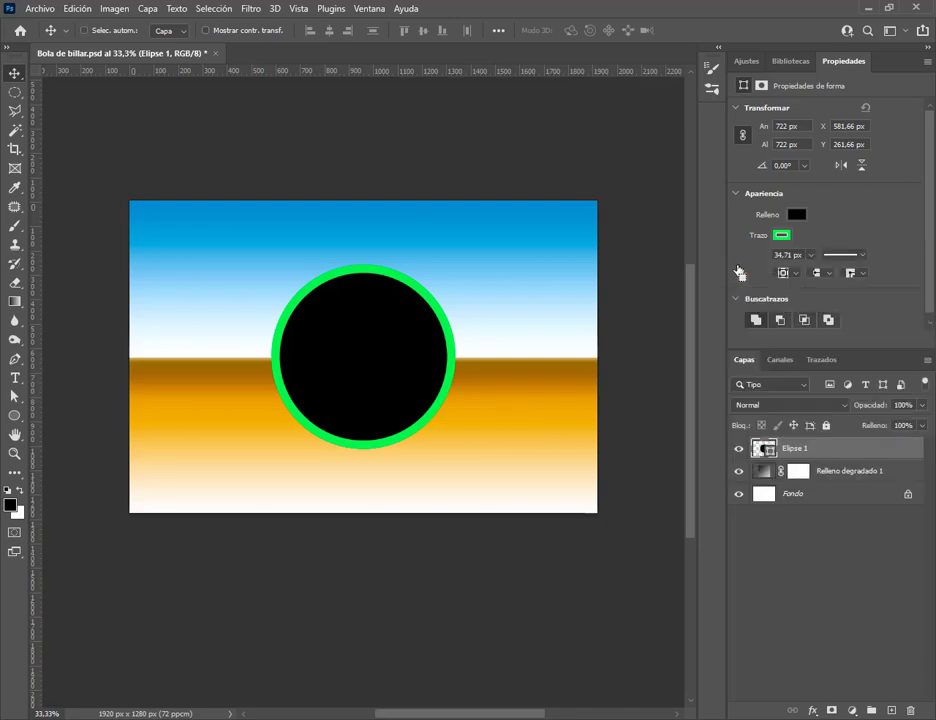
left_click(786, 240)
left_click(735, 265)
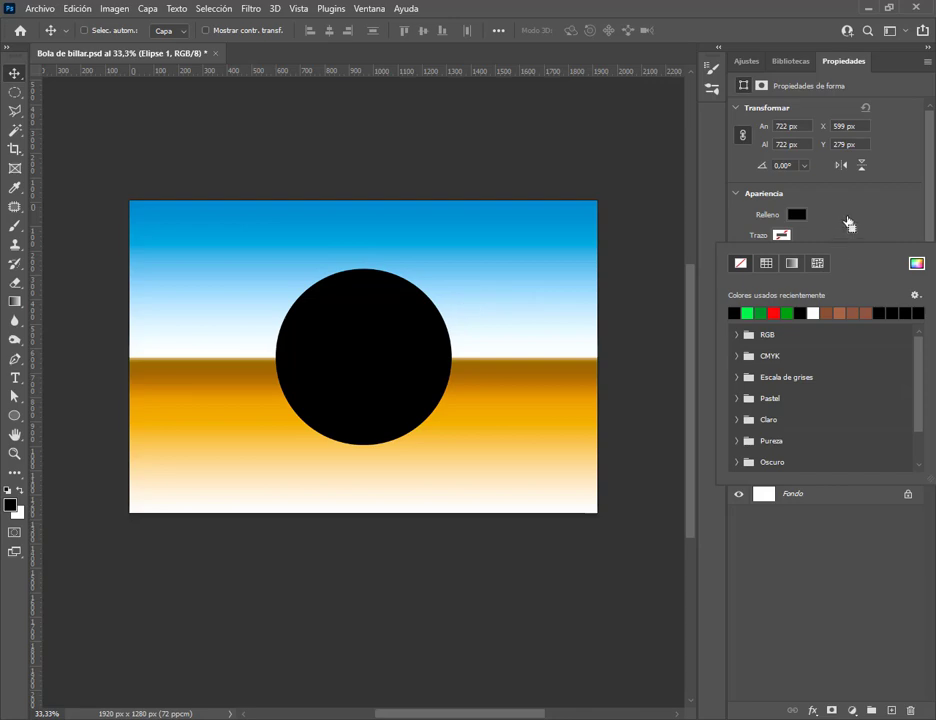
left_click(791, 223)
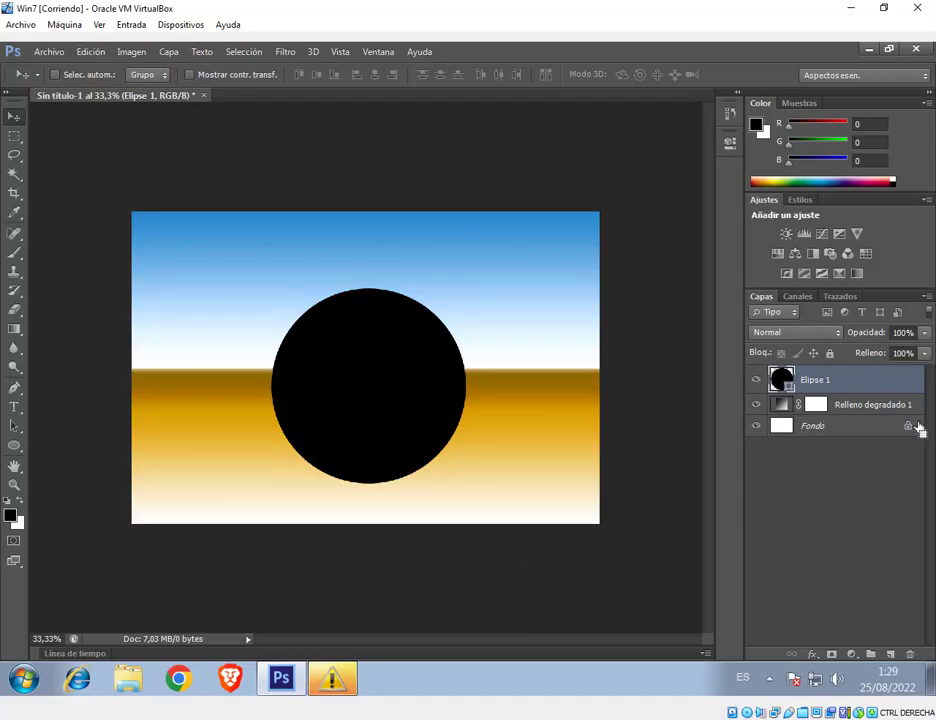
Open the mask properties of the circle's shape path to review them, and collapse them again
left_click(378, 51)
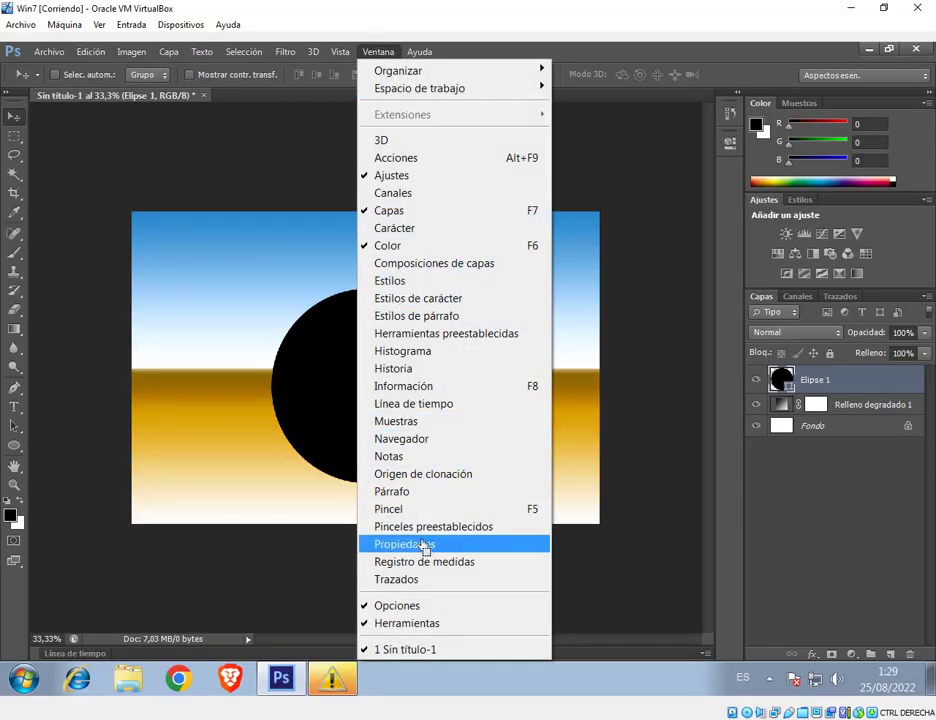
left_click(425, 545)
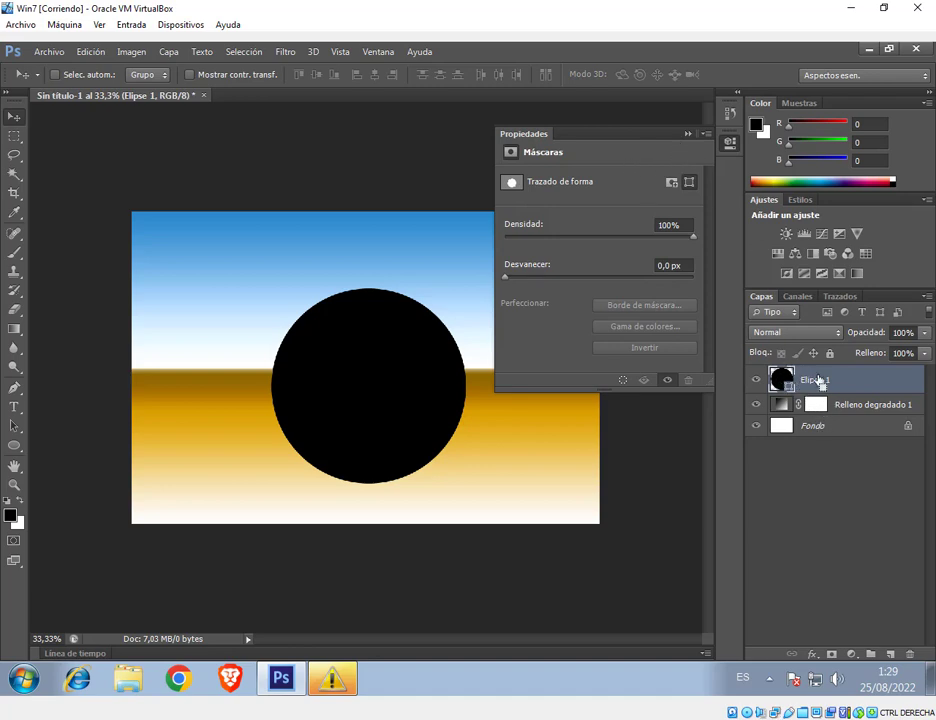
left_click(687, 133)
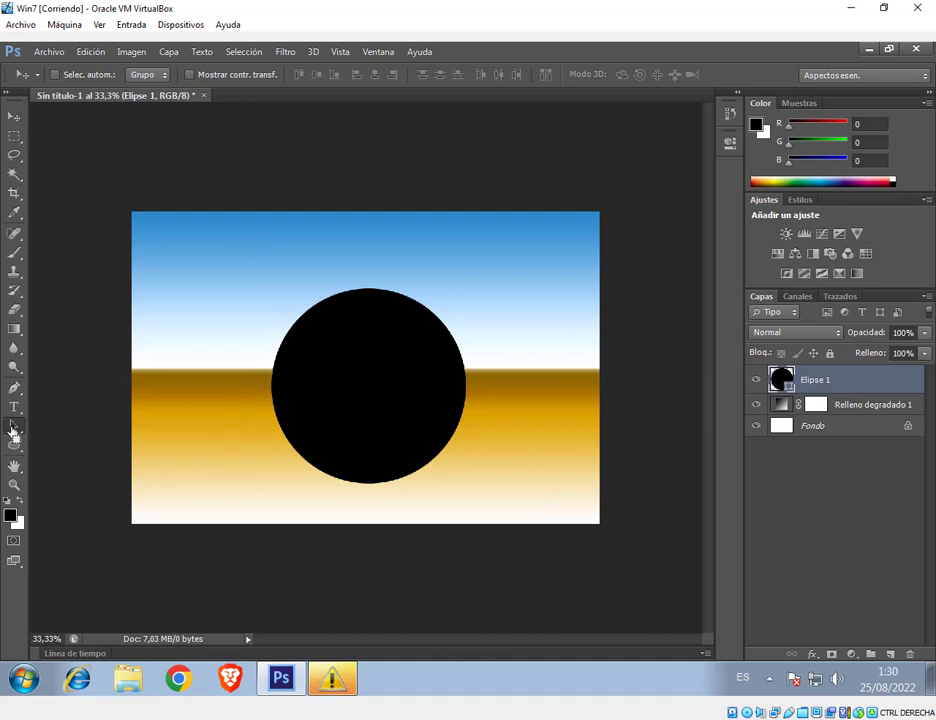
With the Path Selection tool, change the circle's fill to a custom green, 10cb2f
left_click(13, 427)
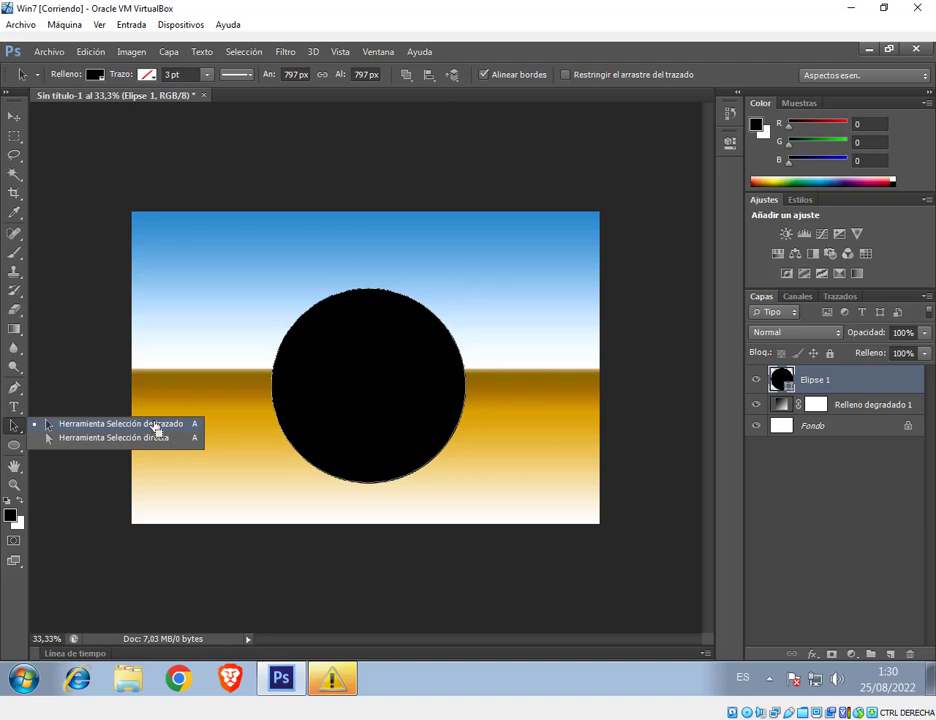
left_click(156, 428)
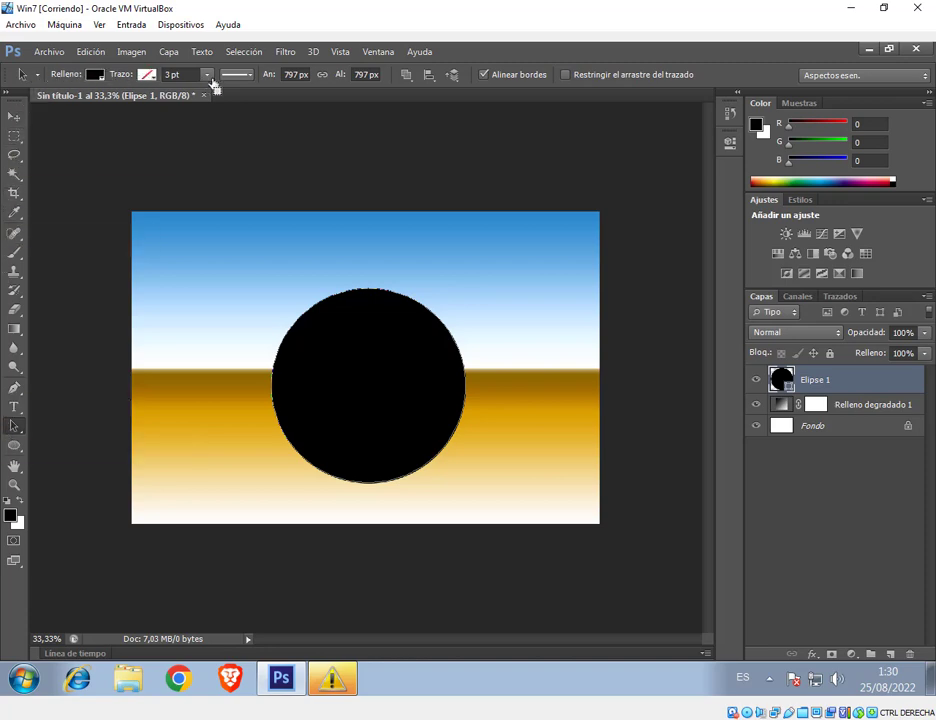
left_click(98, 78)
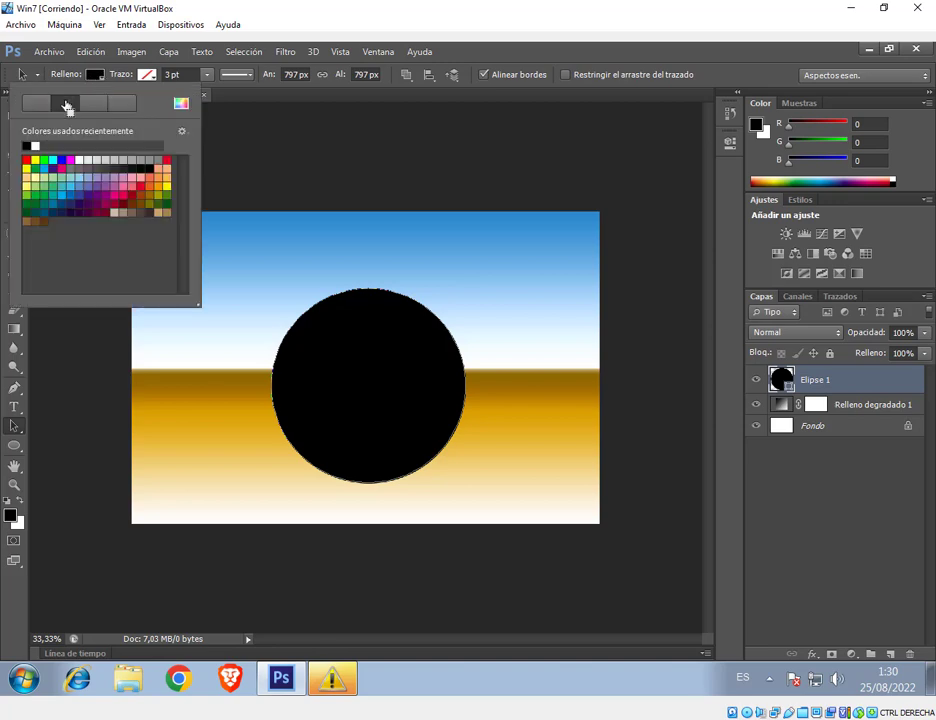
left_click(181, 103)
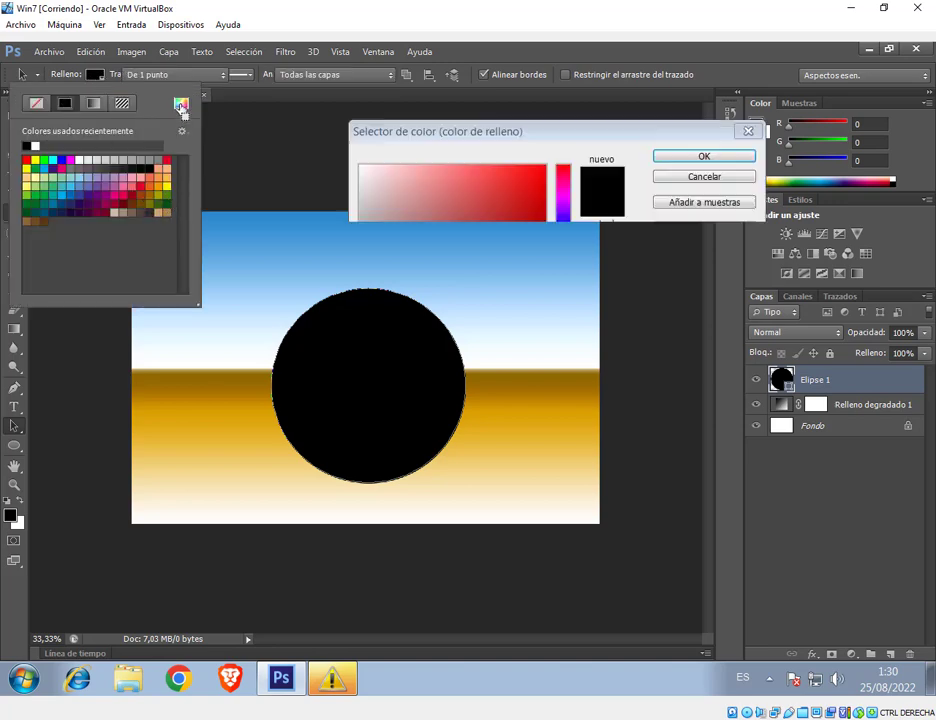
left_click(565, 287)
left_click(532, 205)
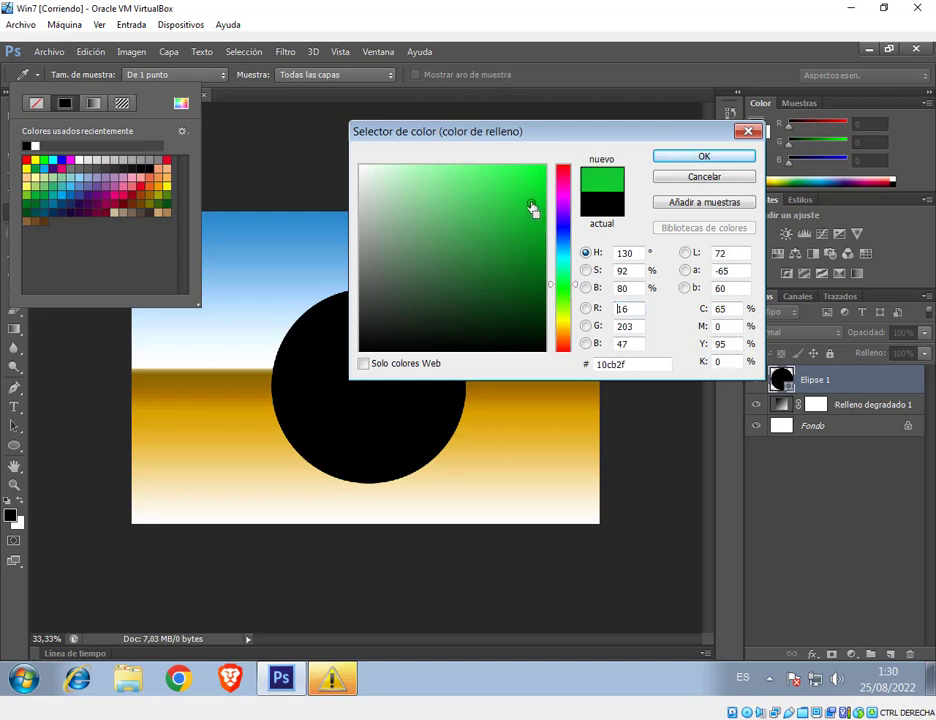
left_click(697, 160)
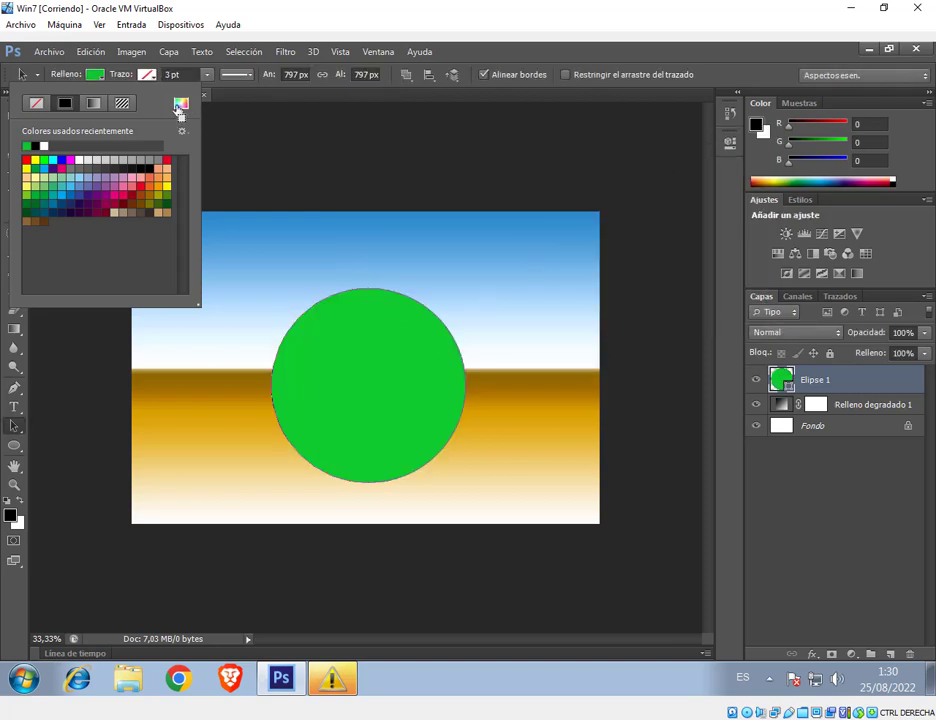
Try gradient presets as the circle's fill, ending on the linear purple-to-orange gradient at 90 degrees
left_click(93, 103)
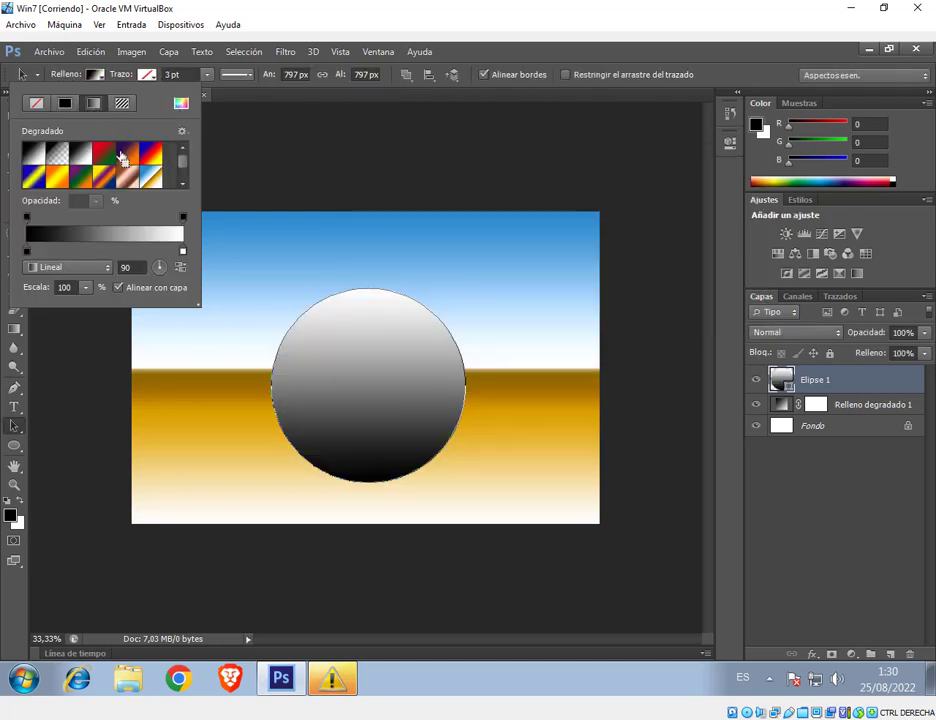
left_click(126, 175)
left_click(127, 152)
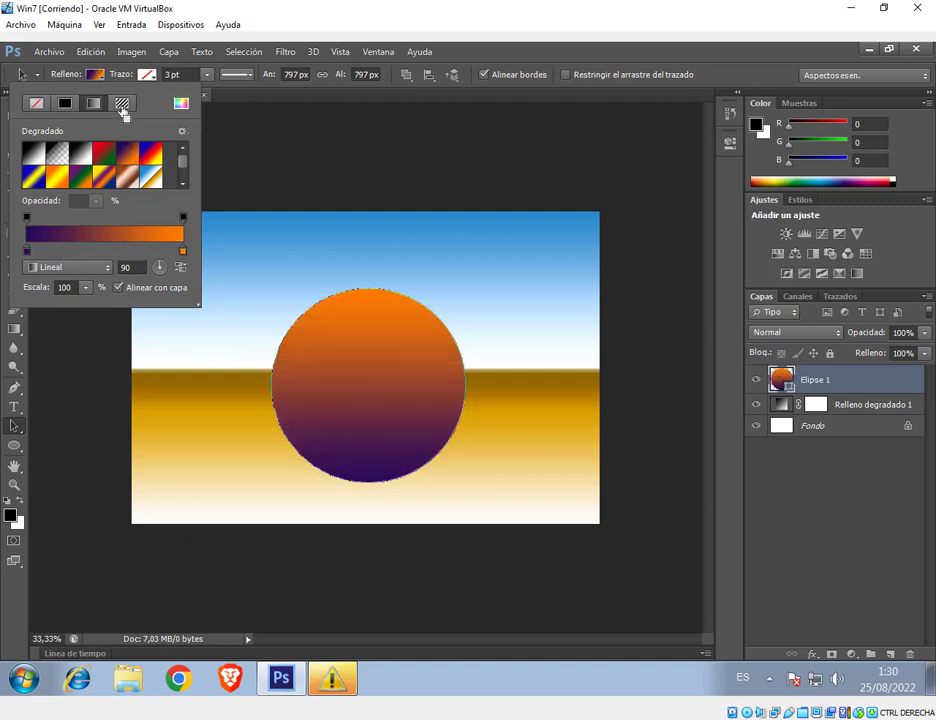
Try several pattern presets as the circle's fill, ending on the blue bubble pattern at 100% scale
left_click(122, 103)
left_click(104, 153)
left_click(60, 154)
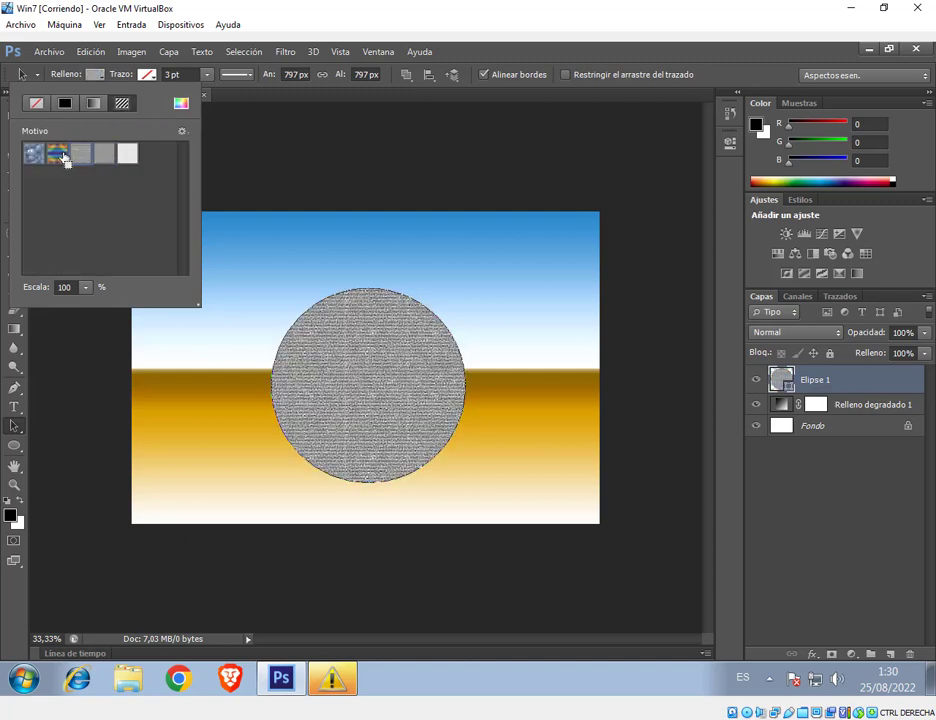
left_click(36, 154)
Remove the circle's fill, restore it to solid black, and select the Relleno degradado 1 layer
left_click(64, 103)
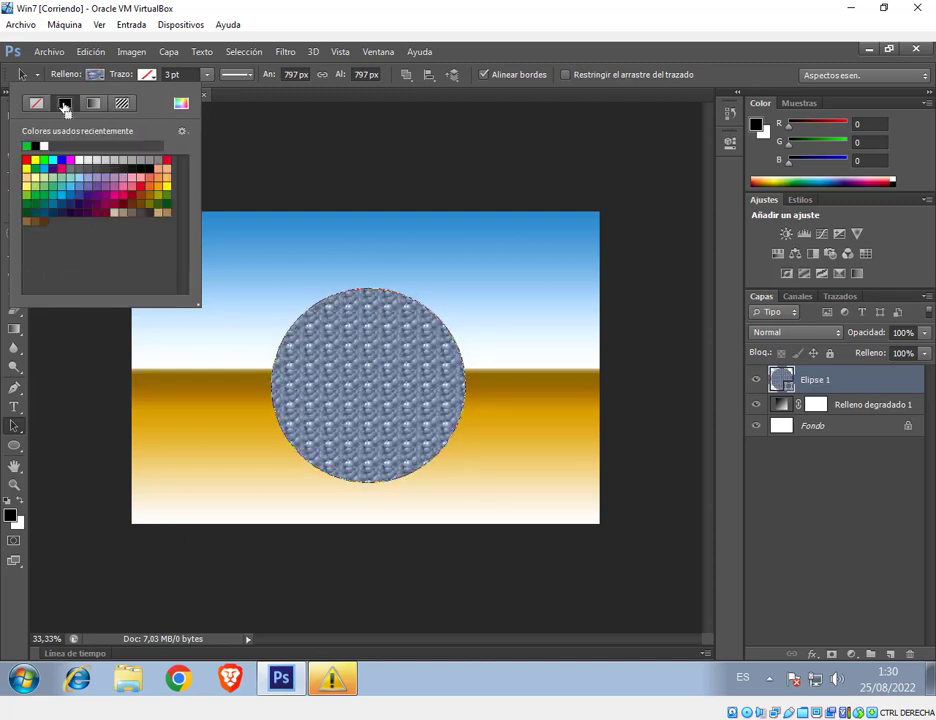
left_click(36, 103)
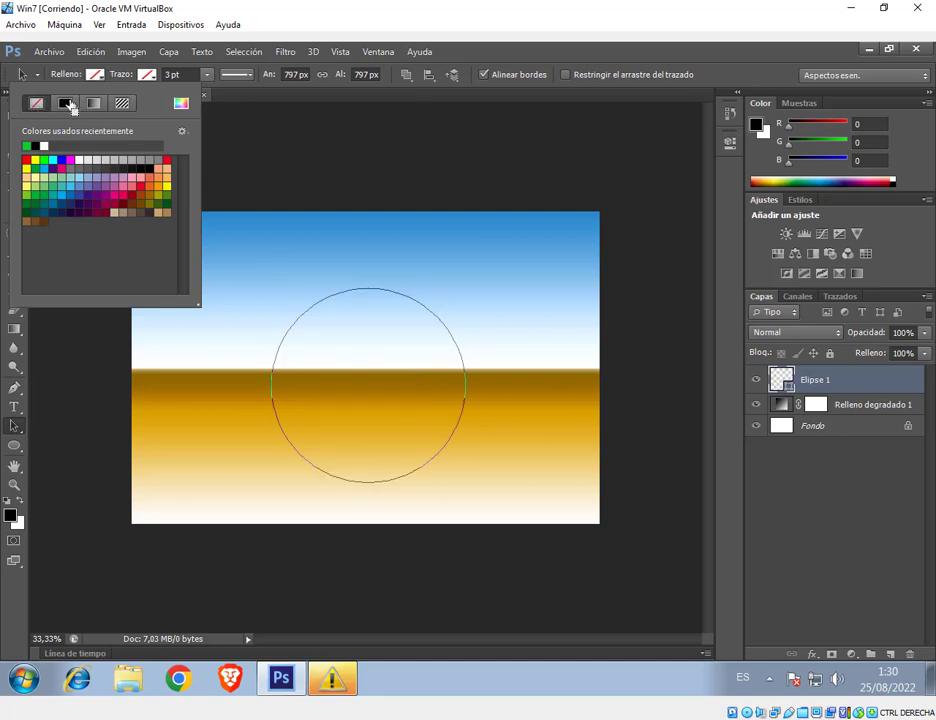
left_click(64, 103)
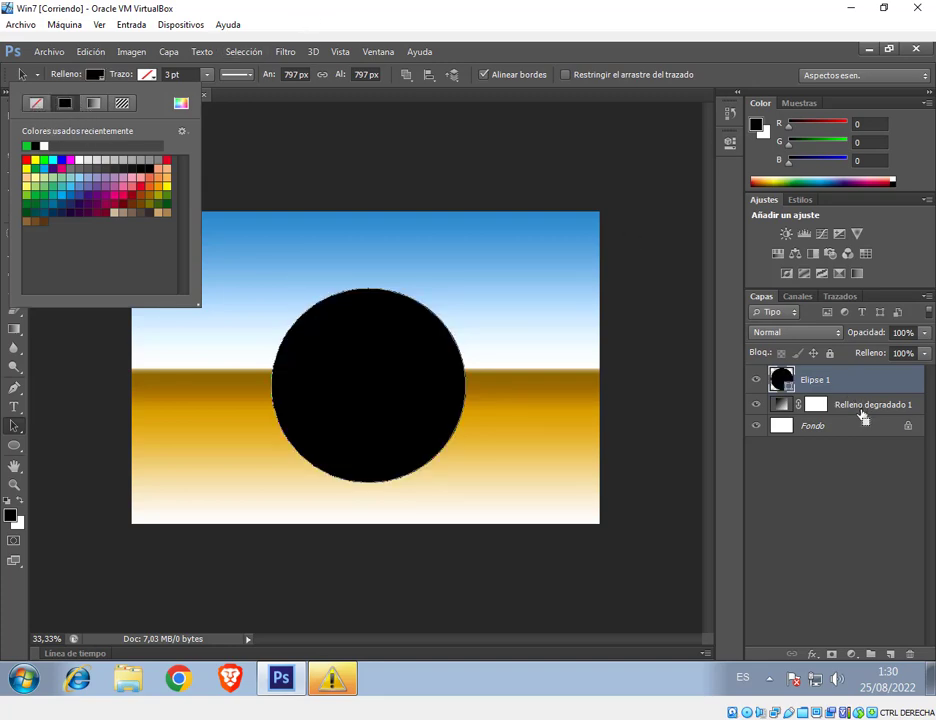
left_click(862, 416)
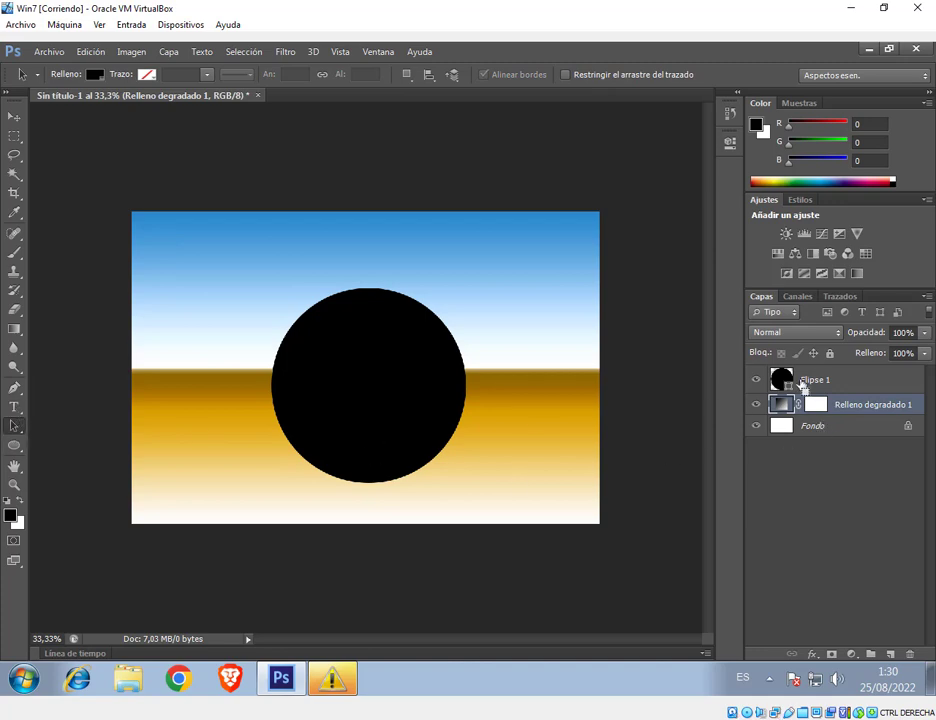
Move the black circle on the Elipse 1 layer to the centre of the canvas
left_click(866, 381)
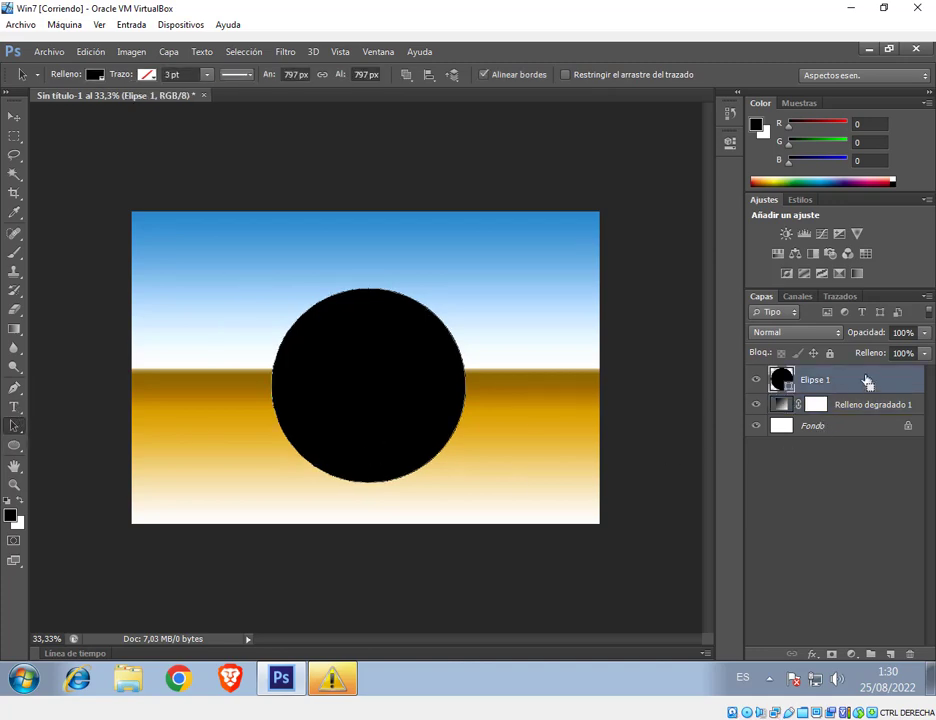
left_click(15, 117)
left_click_drag(395, 385, 372, 401)
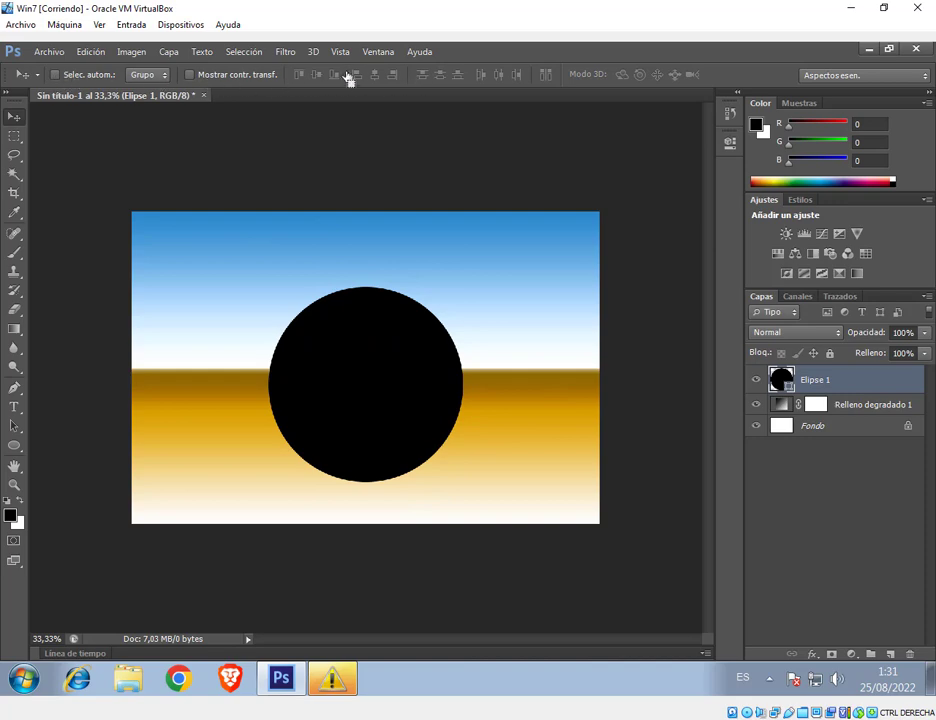
Give the circle a green stroke about 22 pt wide
left_click(14, 426)
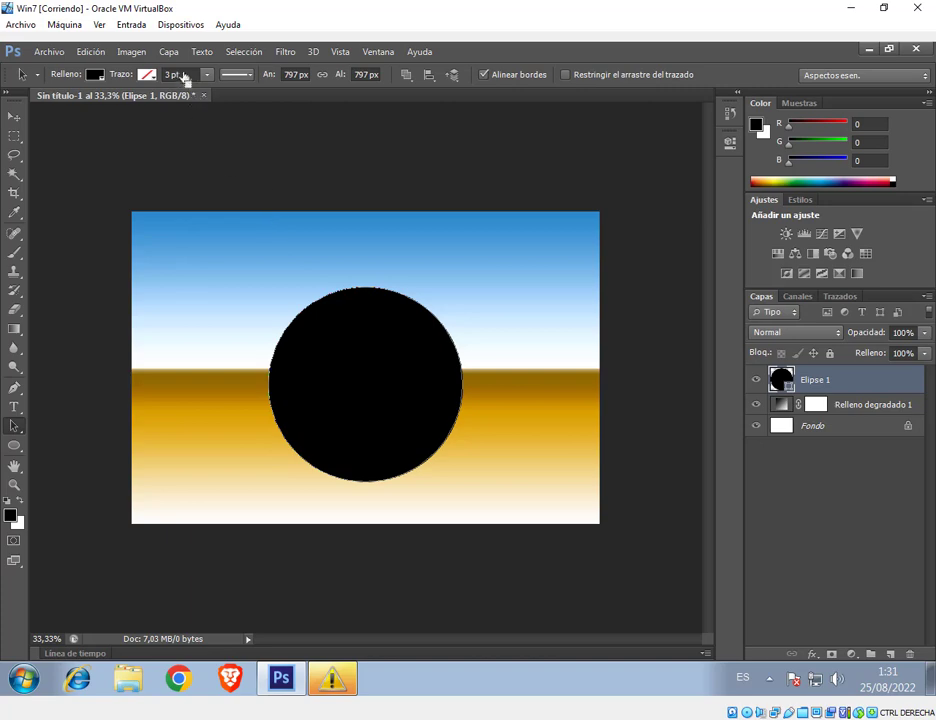
left_click(147, 78)
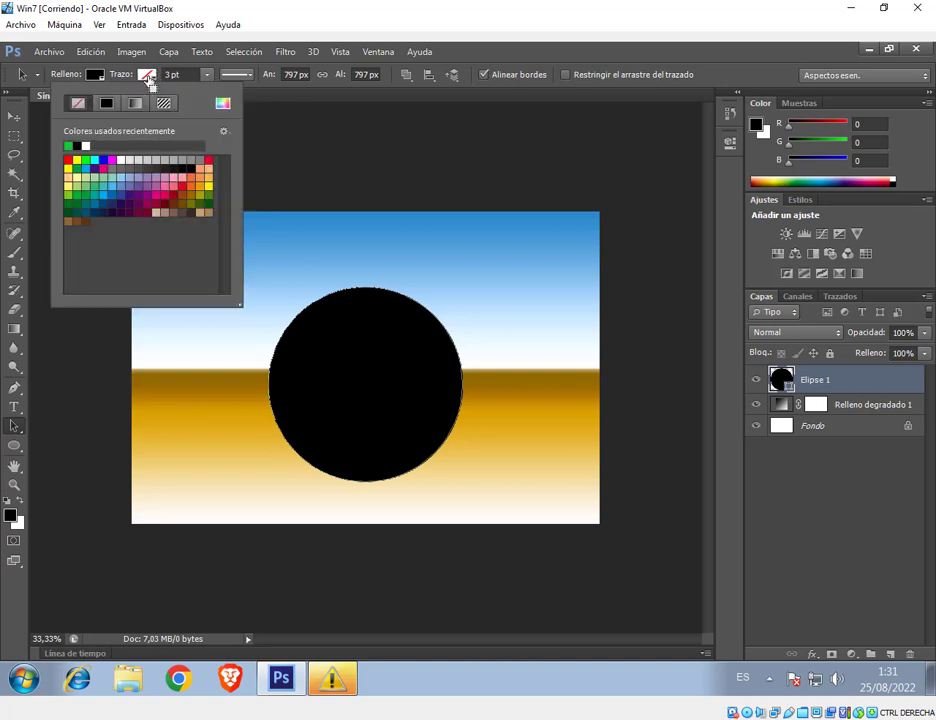
left_click(72, 146)
left_click(208, 79)
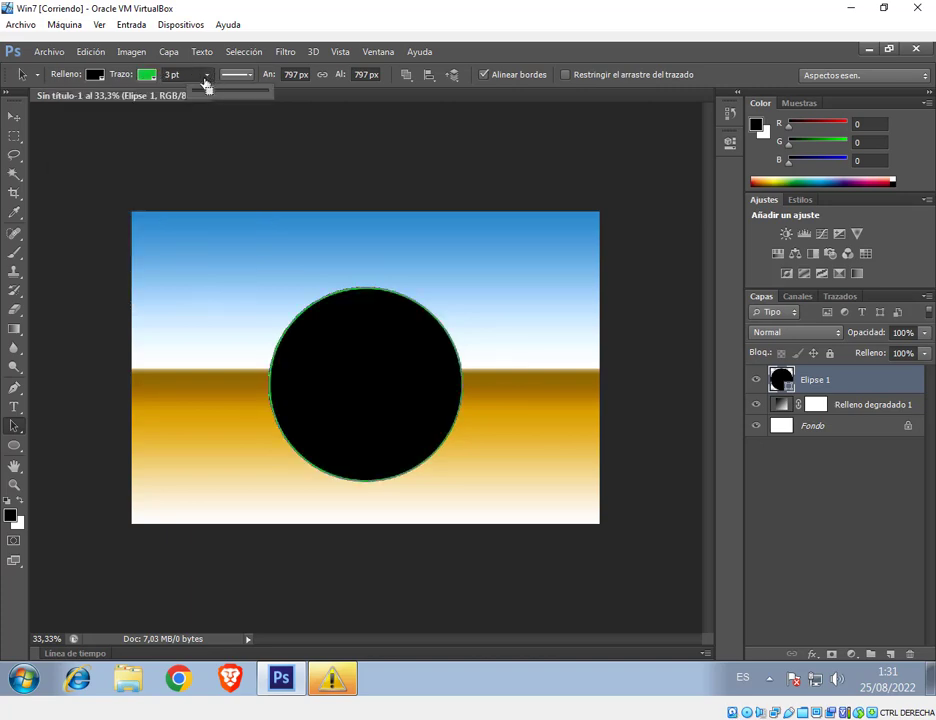
left_click_drag(205, 88, 236, 96)
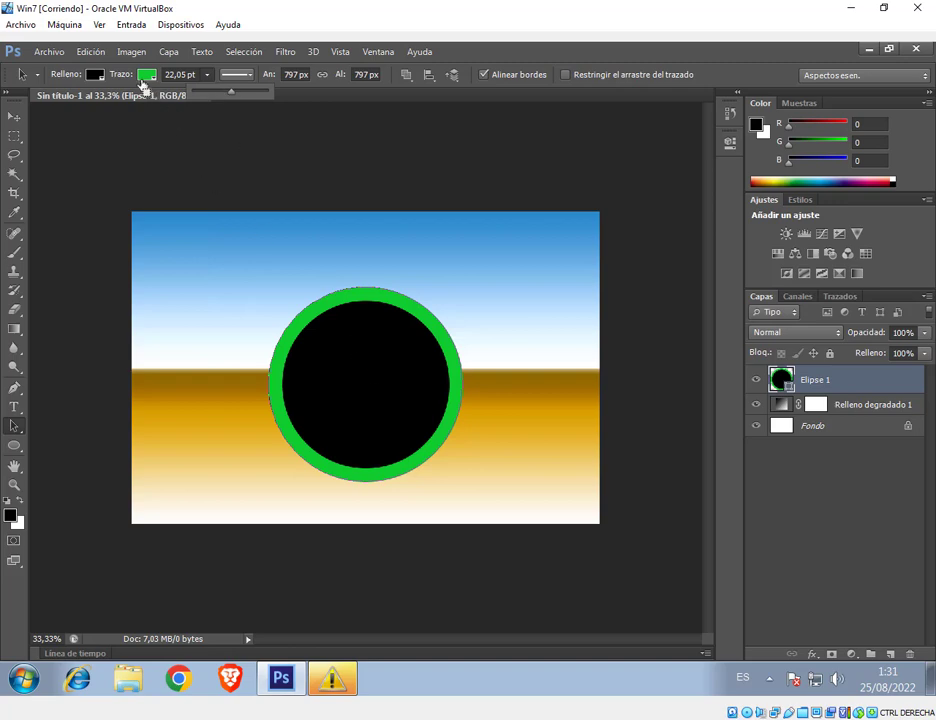
Remove the circle's fill colour and restore it to black
left_click(95, 74)
left_click(36, 103)
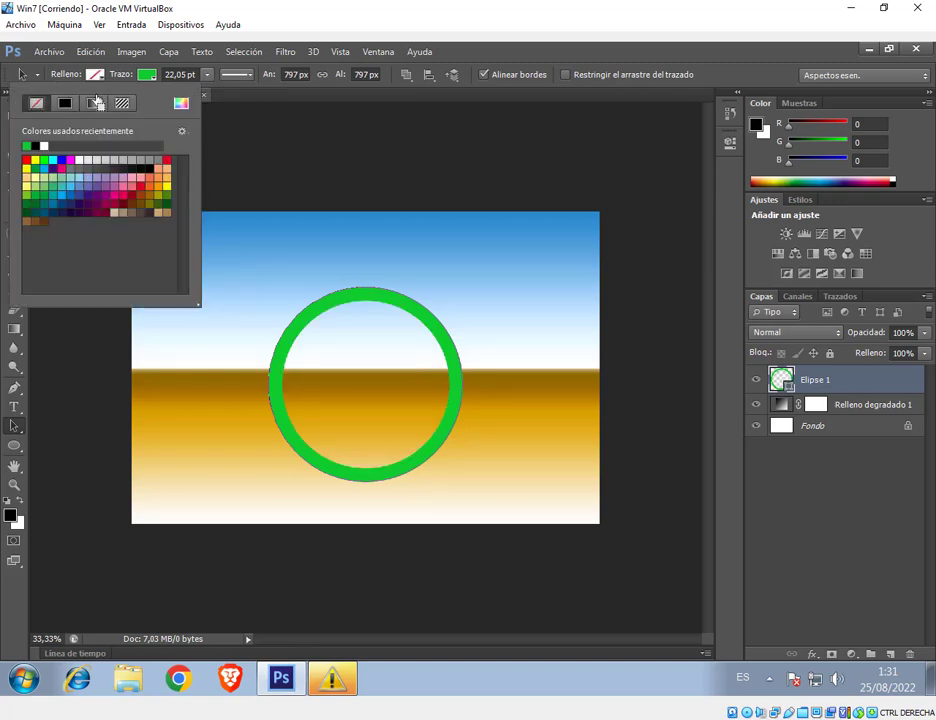
left_click(36, 147)
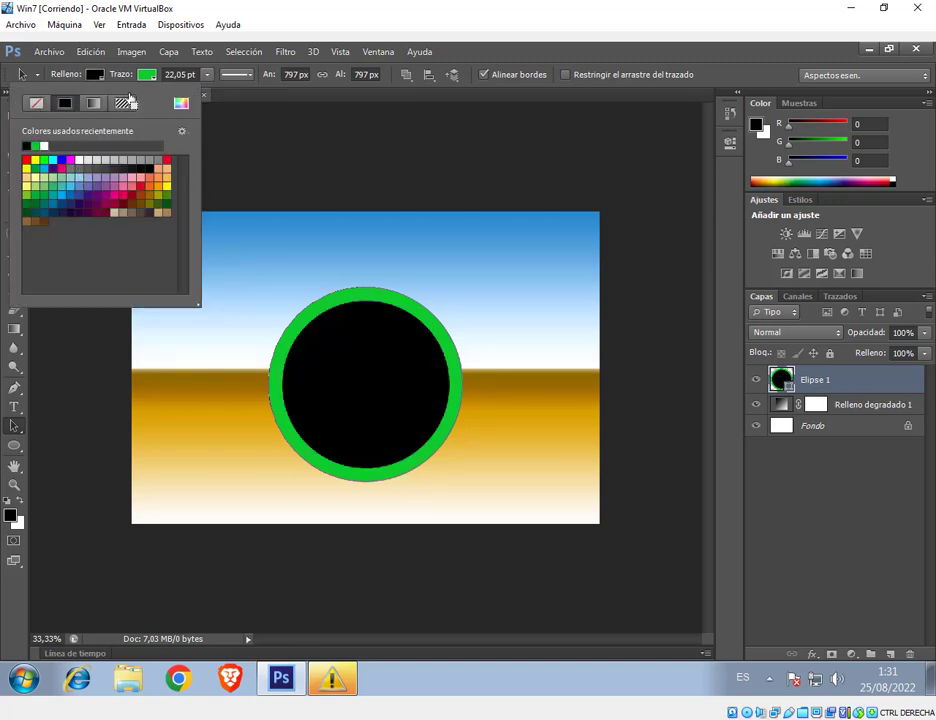
Remove the circle's green stroke so only its black fill is used
left_click(147, 74)
left_click(79, 104)
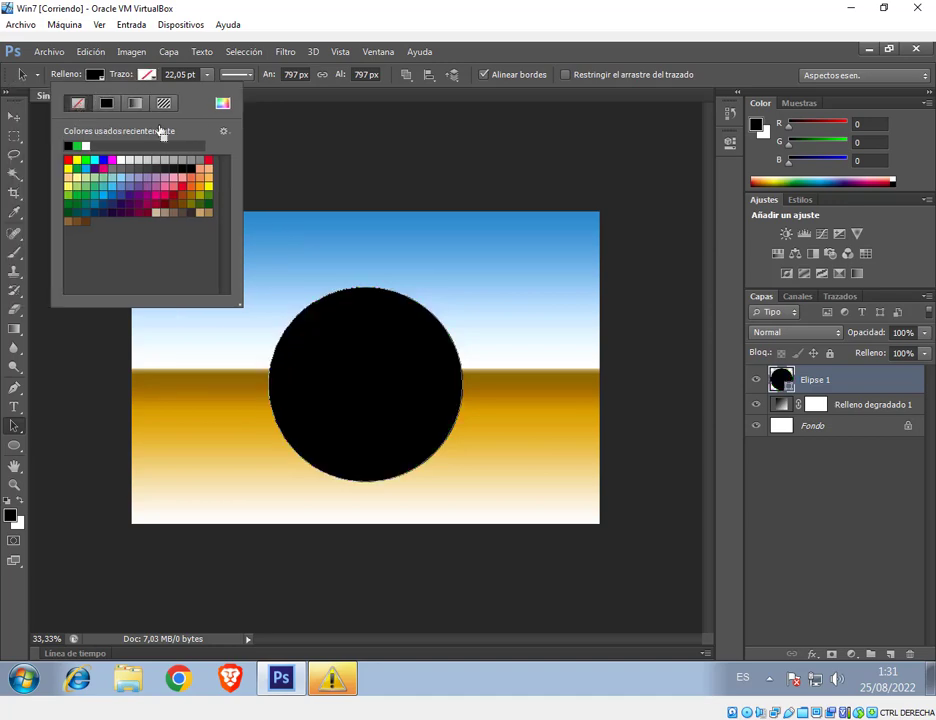
left_click(605, 304)
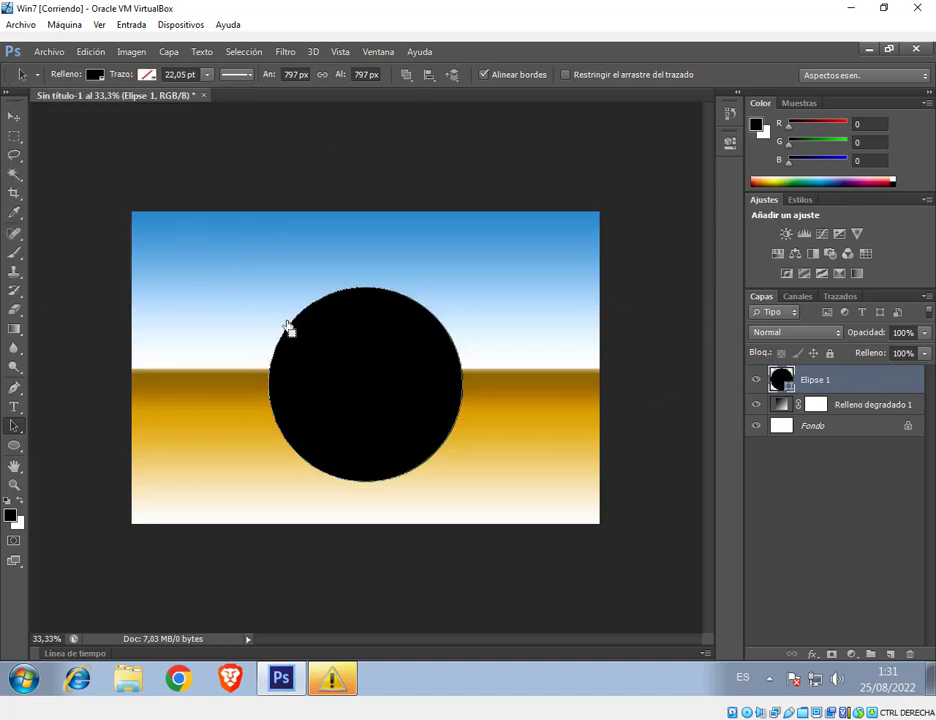
left_click_drag(412, 378, 402, 381)
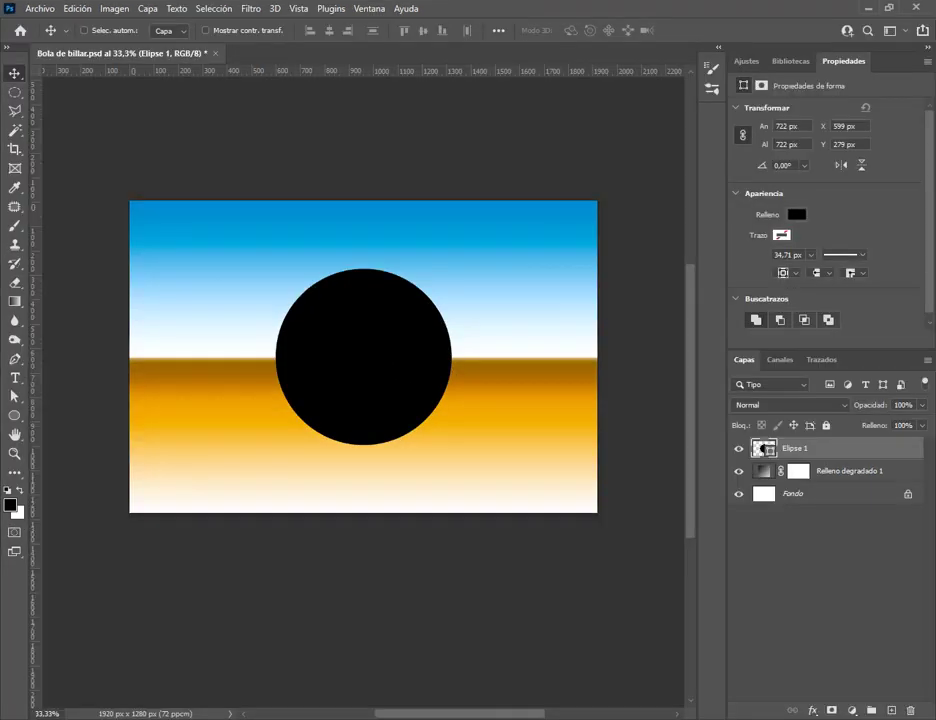
In the Photoshop window with Bola de billar.psd, save the document and examine the ball's shadow in the reference PDF
left_click(38, 9)
left_click(63, 172)
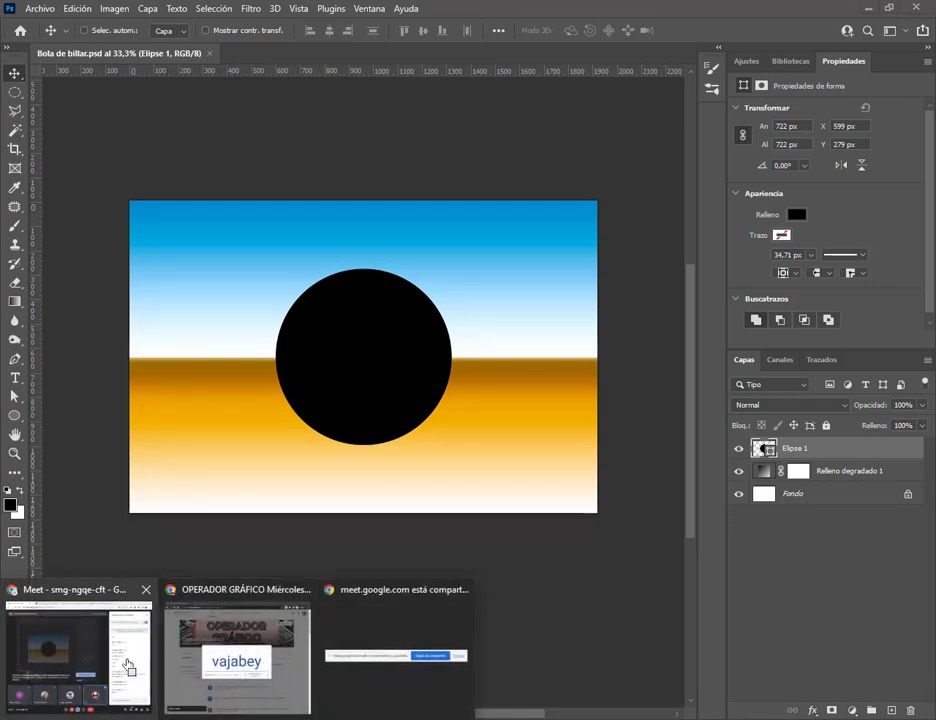
left_click(84, 665)
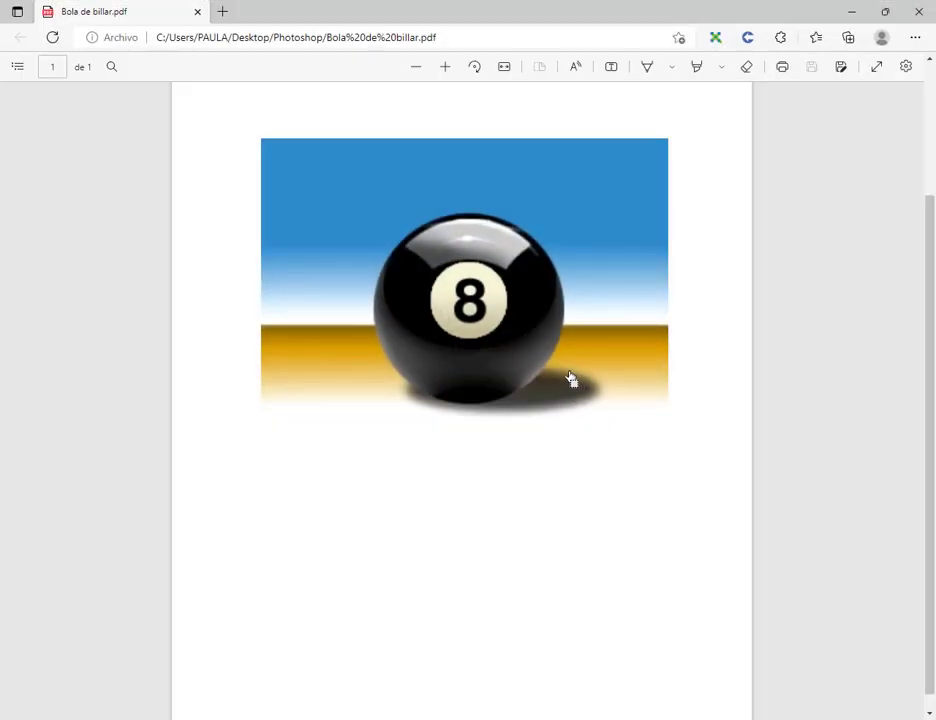
left_click(851, 11)
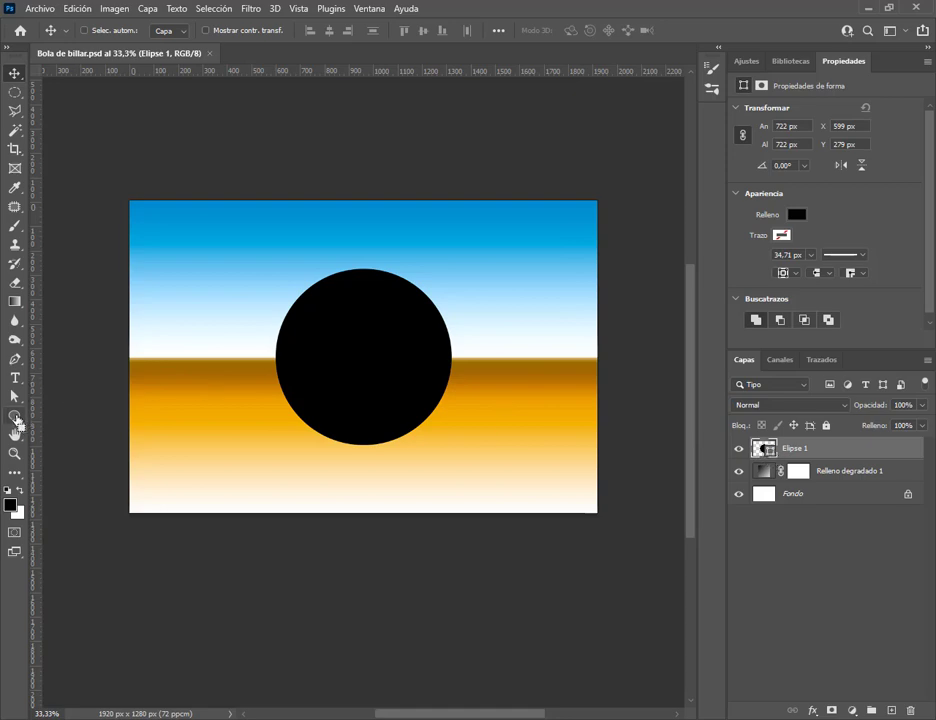
Draw a flat black ellipse of about 780 × 126 px for the ball's shadow and move it up to overlap the circle's base
left_click_drag(15, 420, 94, 430)
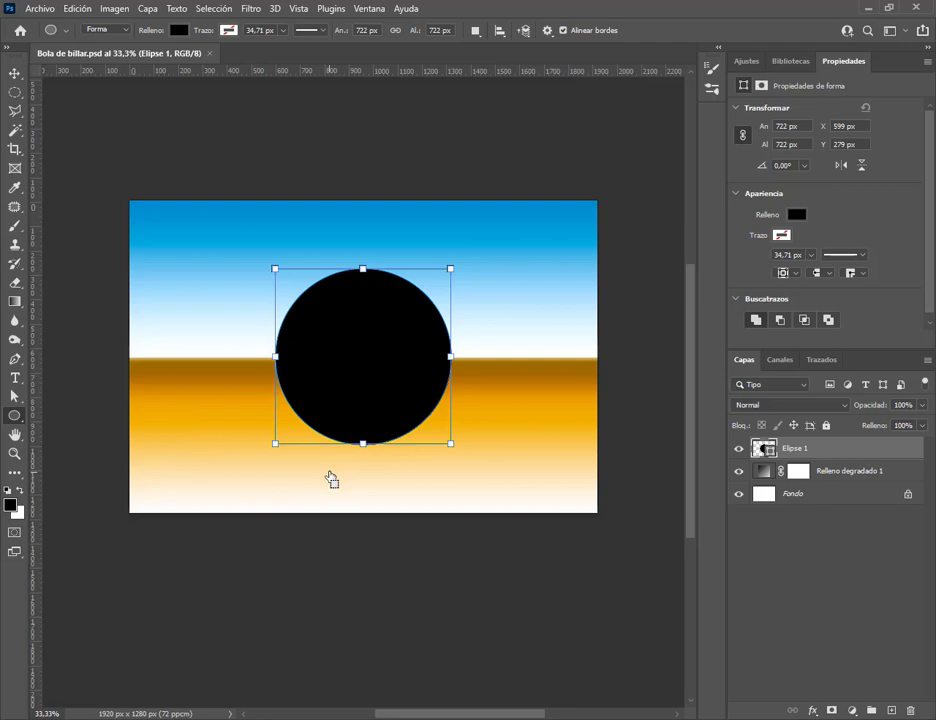
left_click_drag(331, 480, 520, 445)
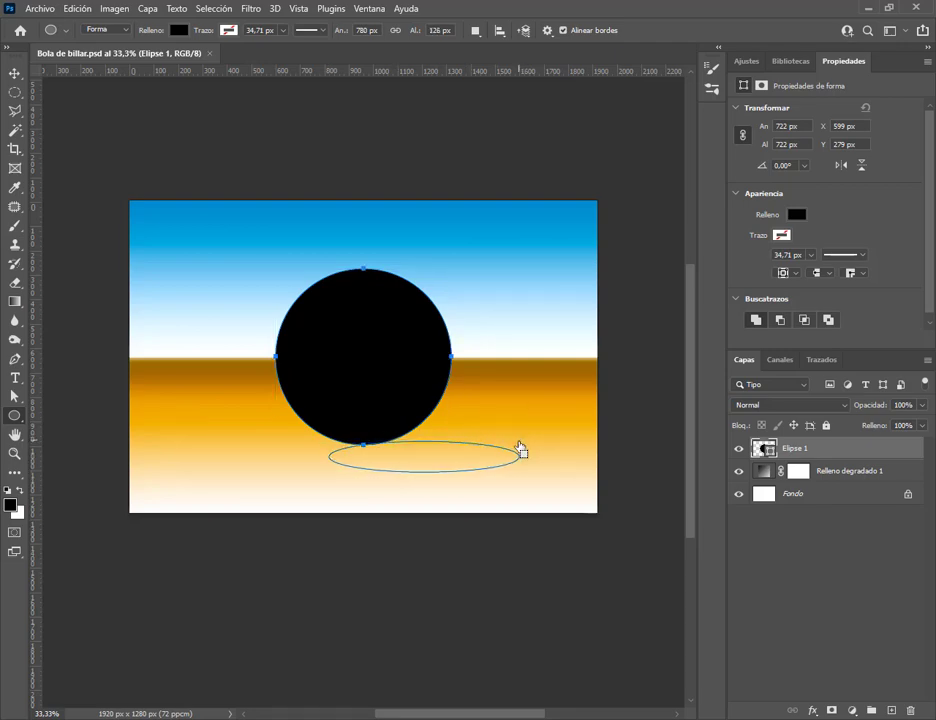
left_click(14, 73)
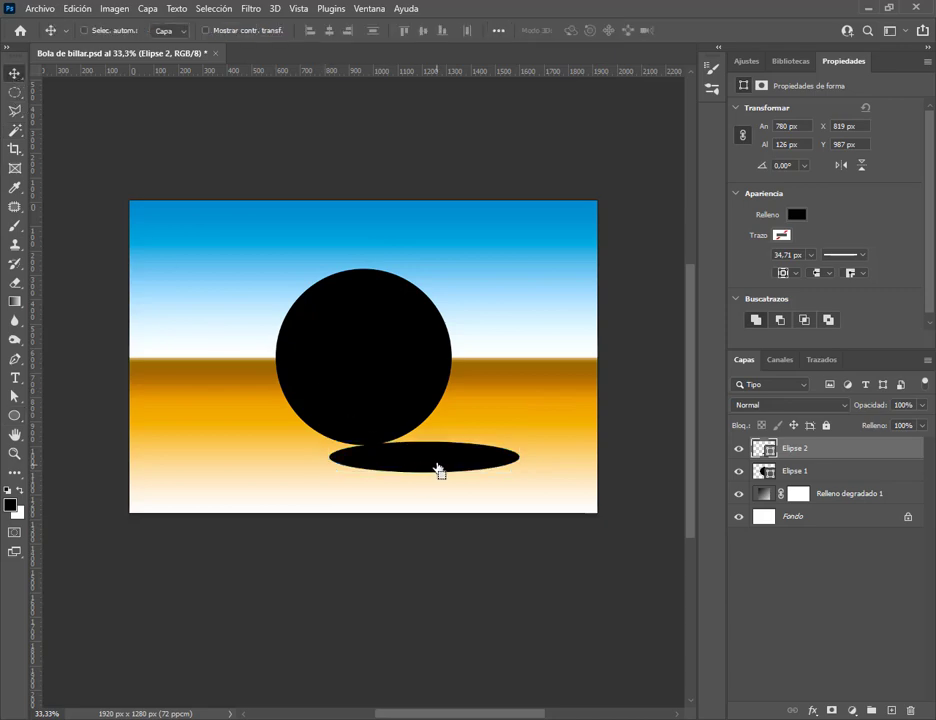
left_click_drag(439, 469, 440, 452)
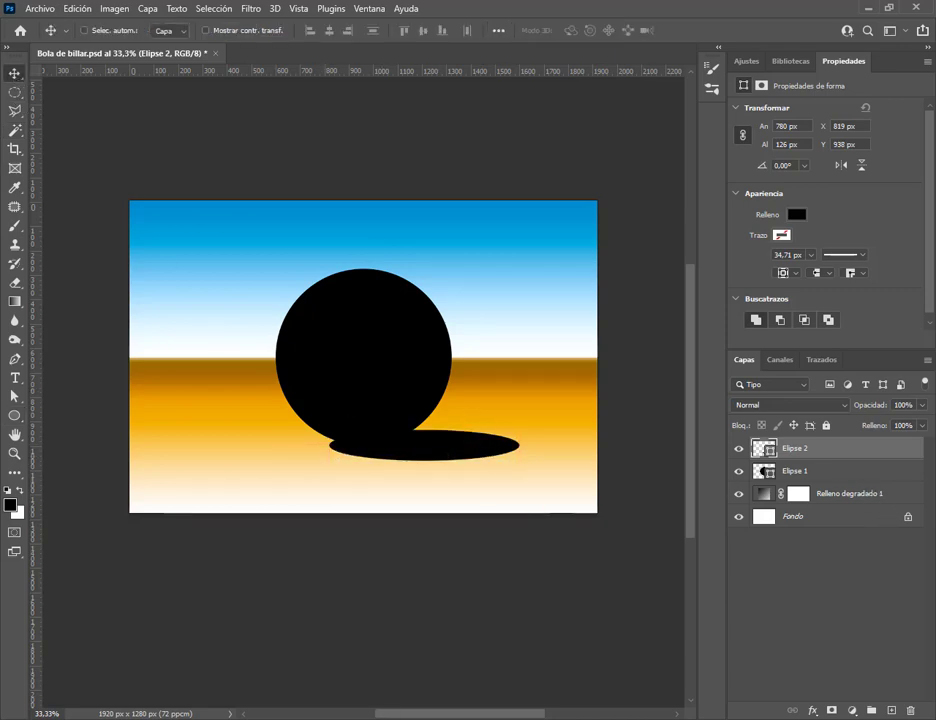
Compare with the reference image and set the shadow ellipse's layer opacity to 61%
key("alt+Tab")
key("alt+Tab")
left_click(797, 215)
left_click(803, 222)
left_click(922, 425)
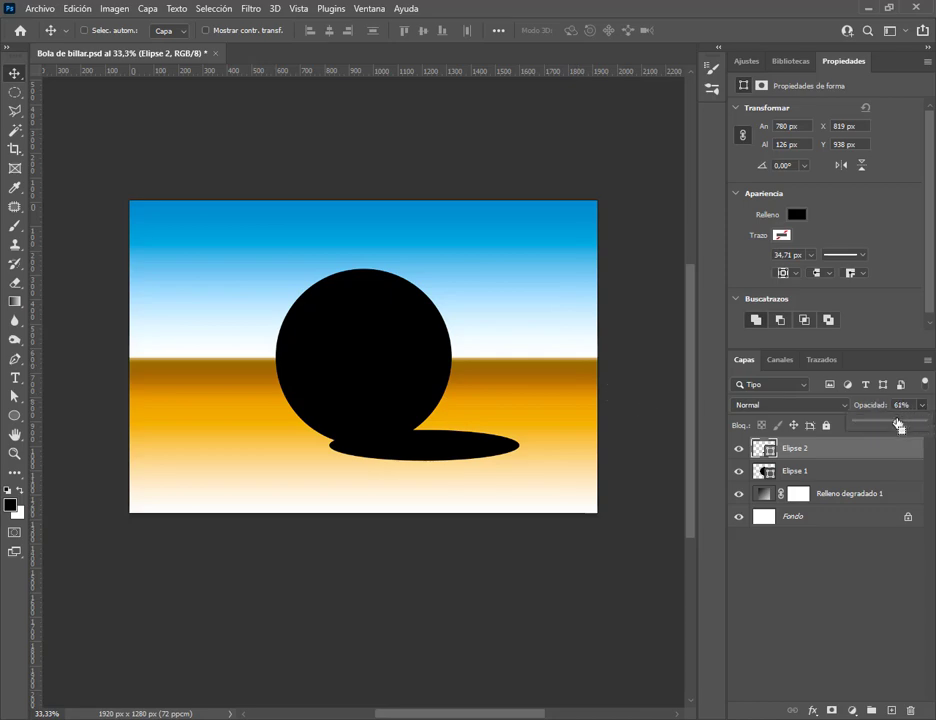
left_click(898, 425)
Reposition the shadow ellipse under the ball to about X 777 px, Y 899 px, matching the reference PDF
left_click_drag(472, 457, 455, 440)
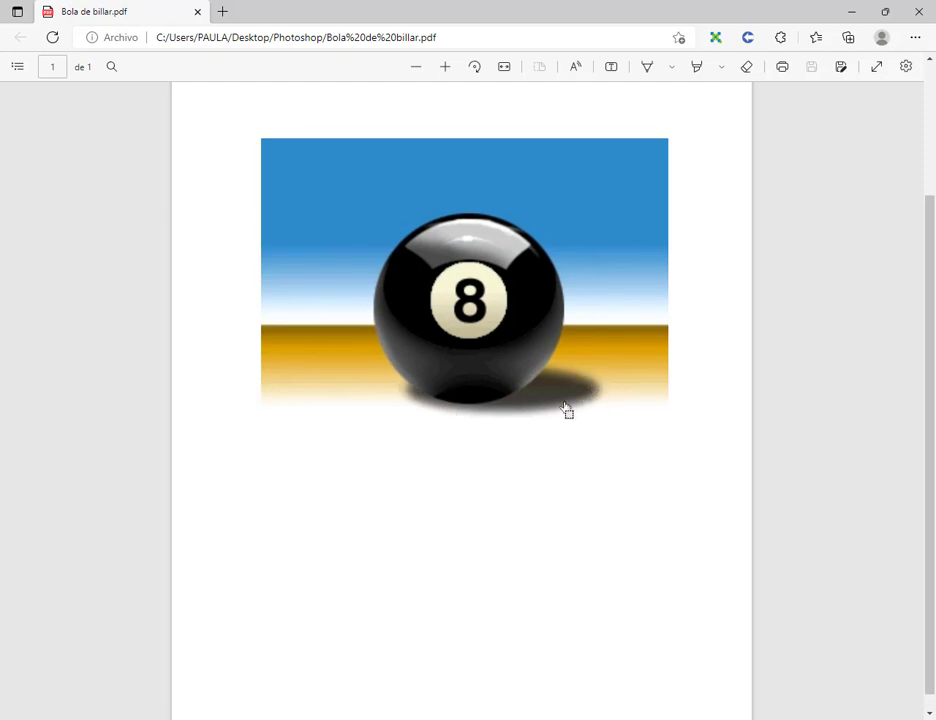
left_click(851, 11)
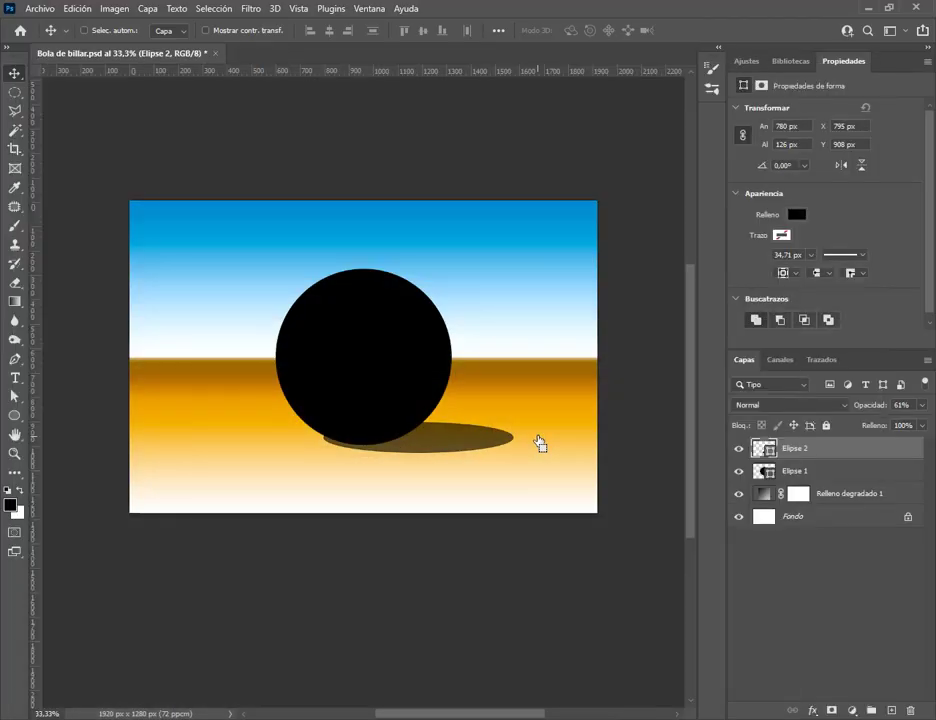
mouse_move(491, 443)
left_mouse_down()
mouse_move(483, 443)
mouse_move(497, 451)
mouse_move(484, 446)
left_mouse_up()
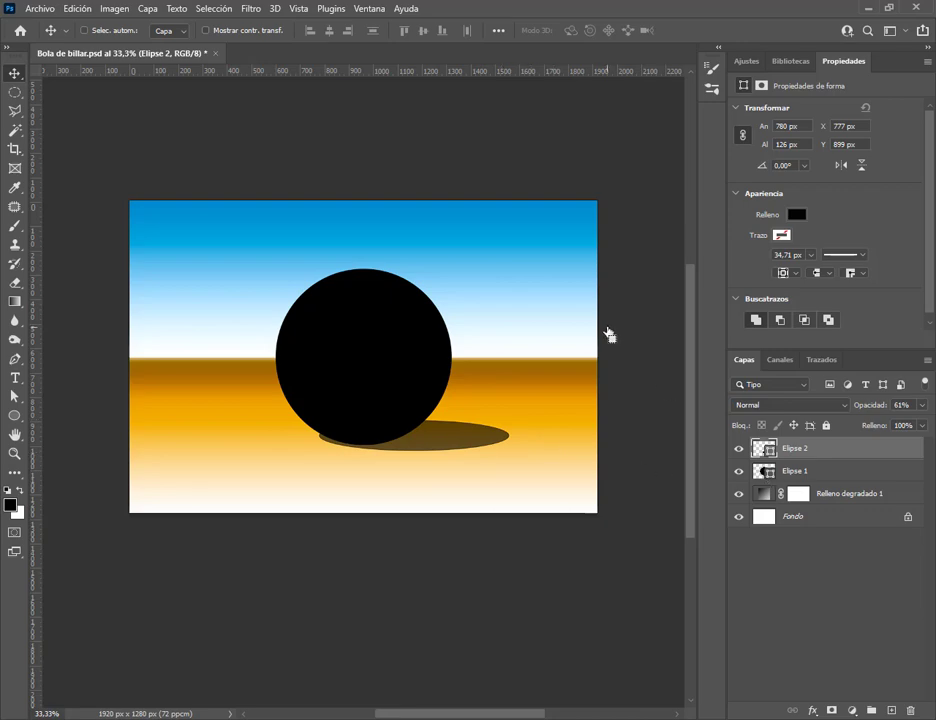
Rasterize the shadow ellipse and apply a Gaussian Blur with a 2,4 pixel radius
left_click(250, 9)
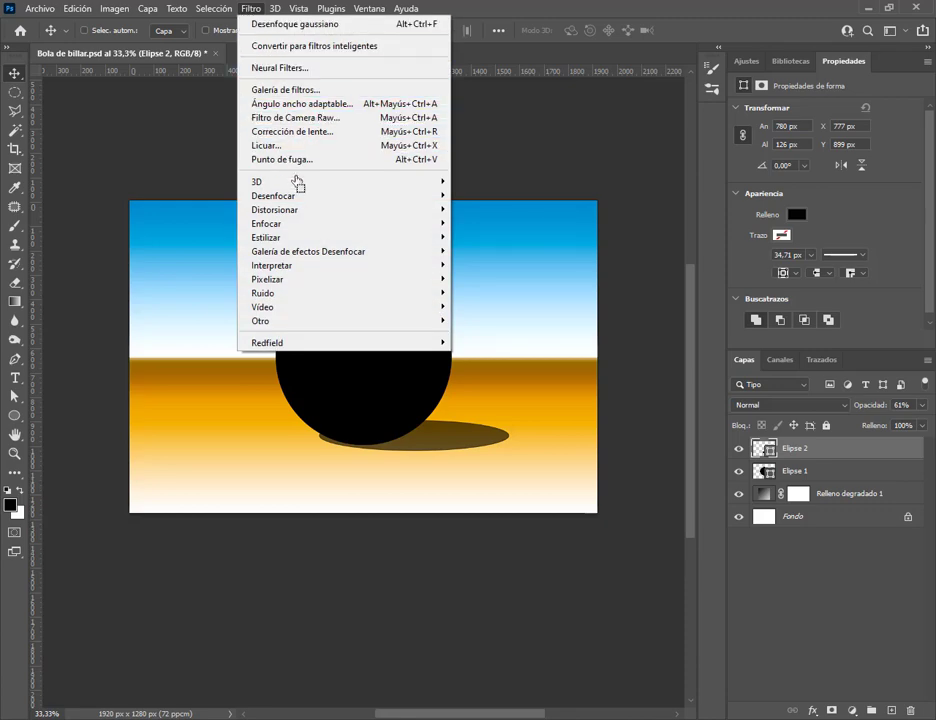
mouse_move(314, 198)
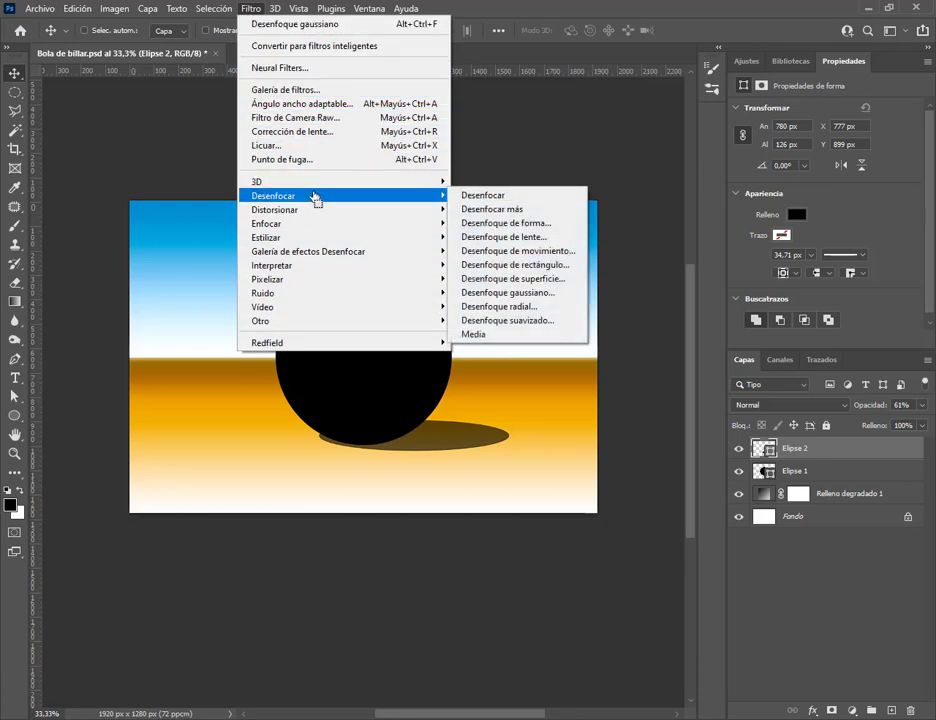
left_click(550, 296)
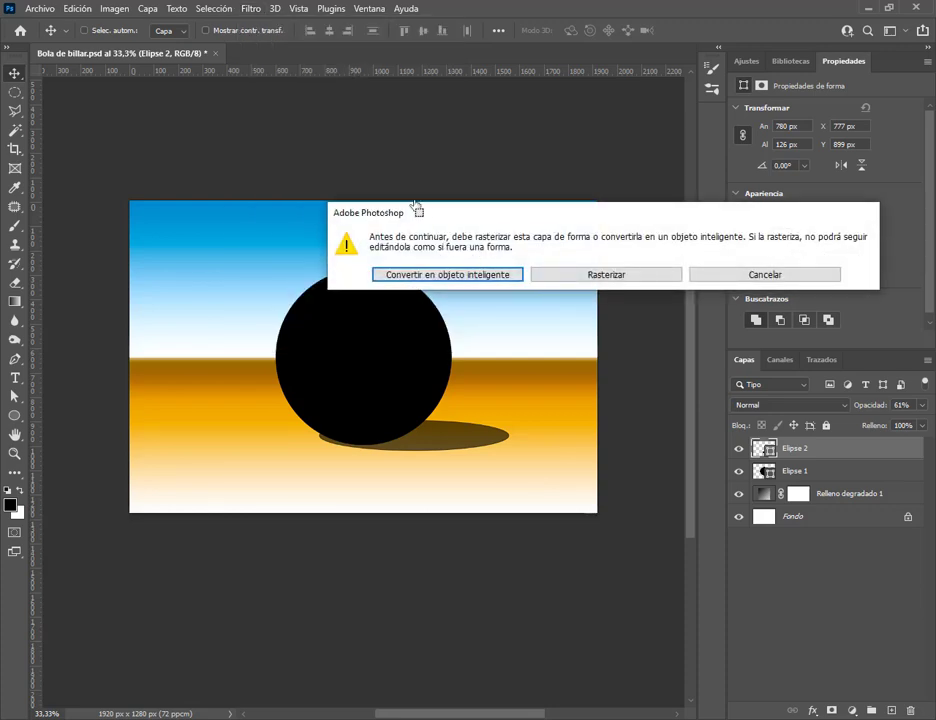
left_click_drag(420, 210, 231, 184)
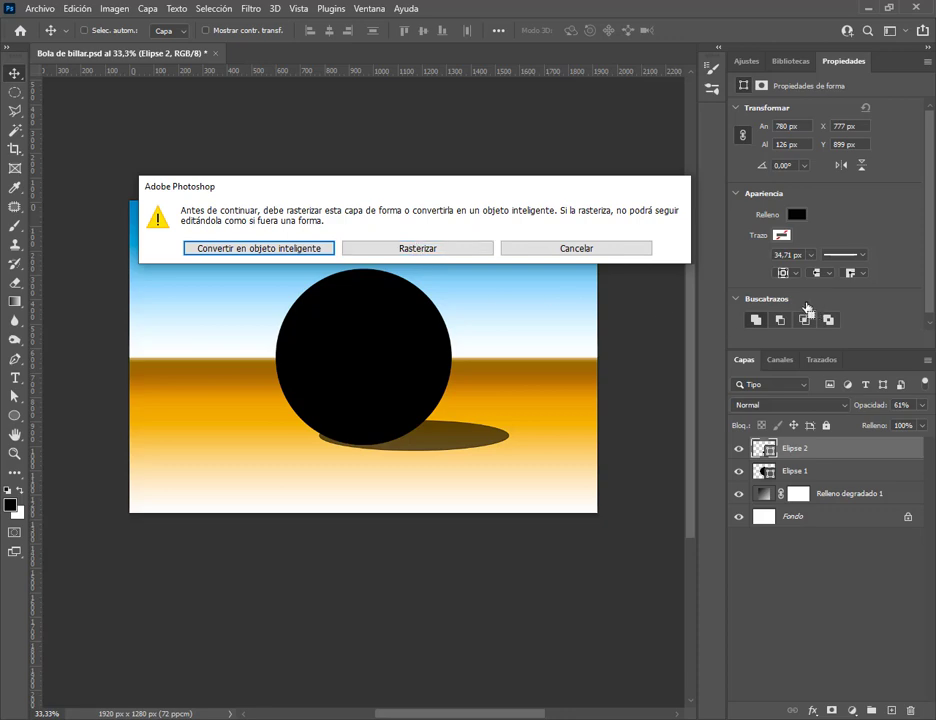
left_click(413, 248)
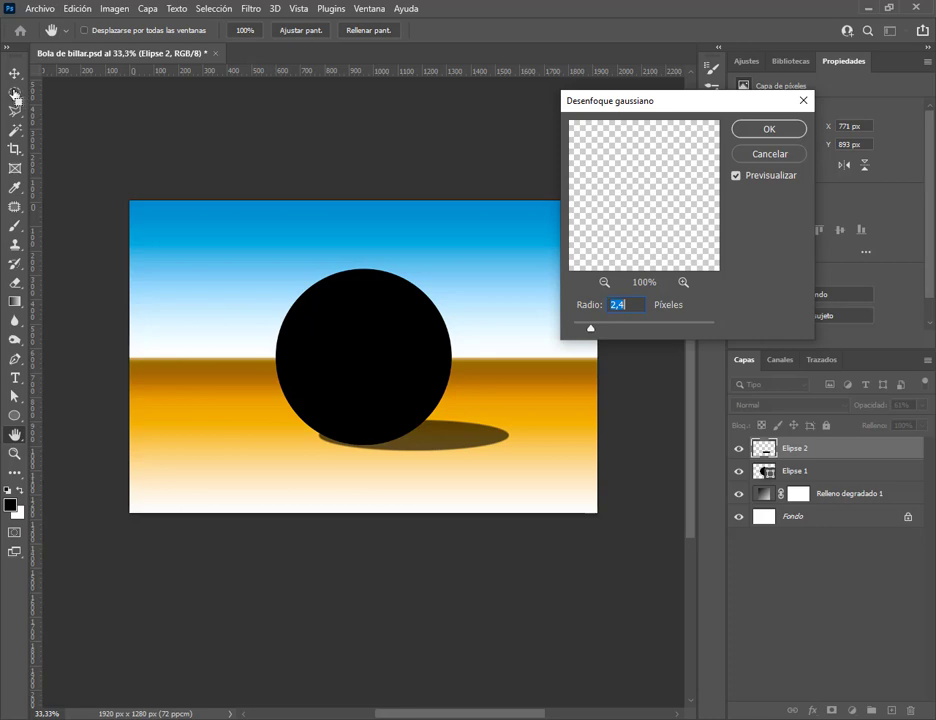
left_click(769, 130)
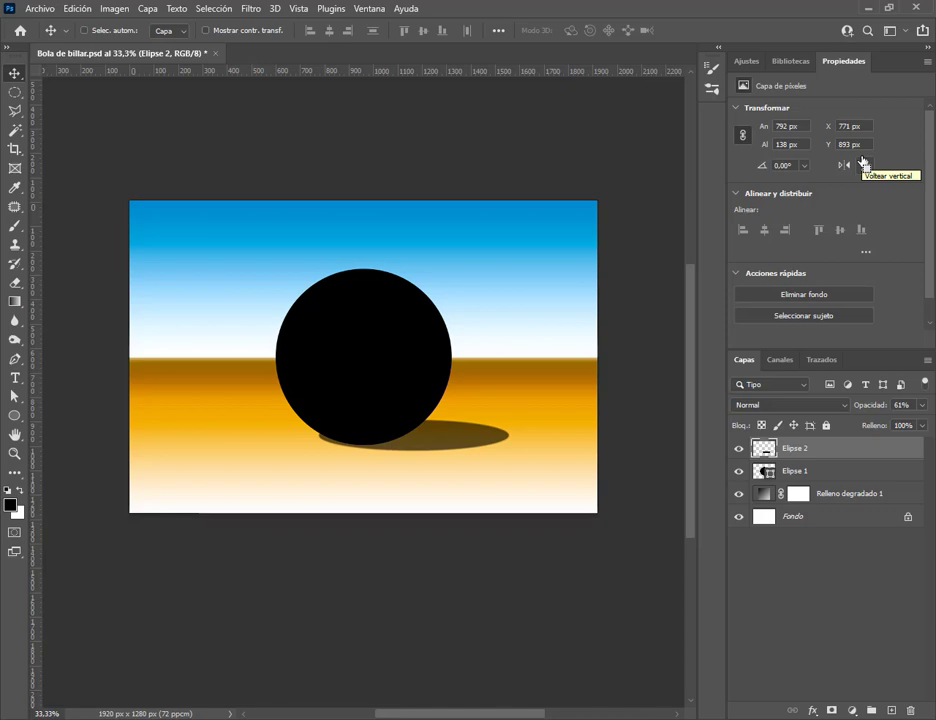
Undo the blur and the rasterization of the shadow ellipse
mouse_move(909, 453)
left_mouse_down()
mouse_move(921, 710)
mouse_move(925, 456)
left_mouse_up()
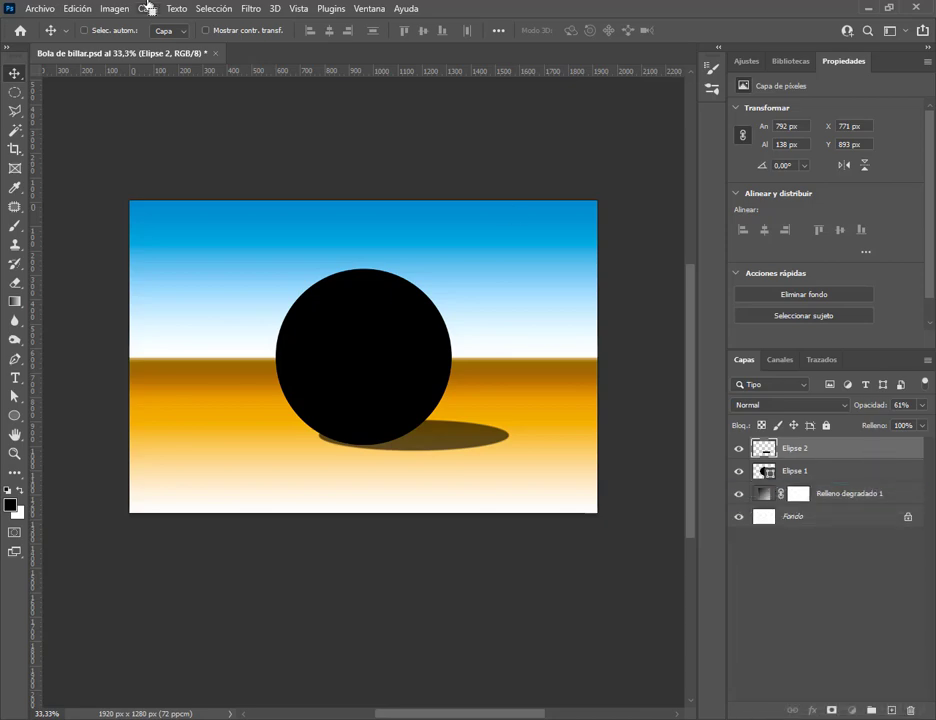
left_click(85, 9)
left_click(86, 25)
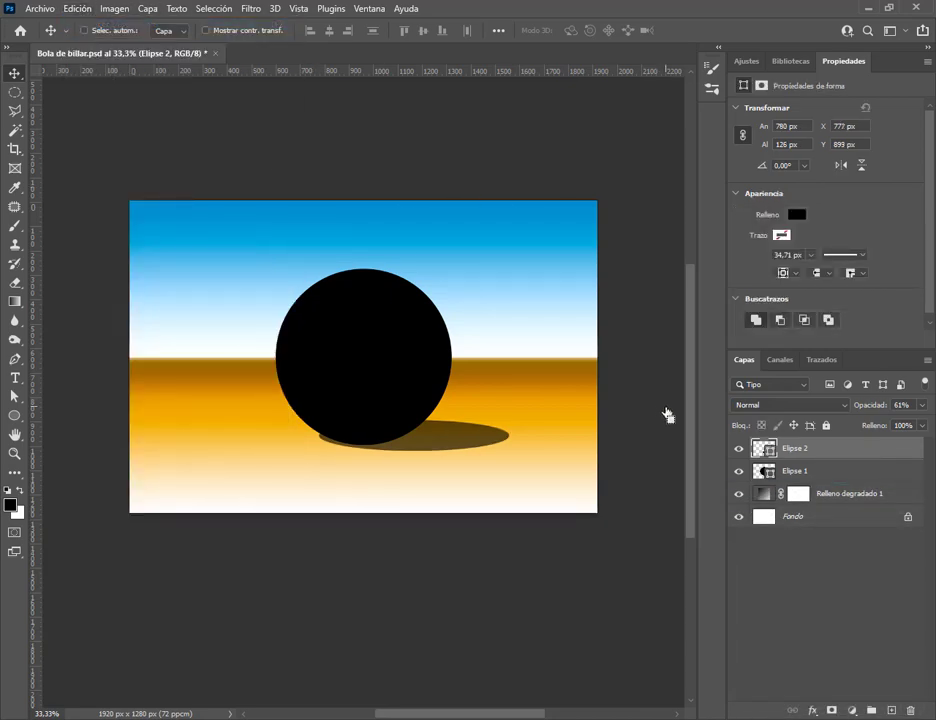
Start a Gaussian Blur on the shadow ellipse, converting its layer to a smart object
left_click(223, 15)
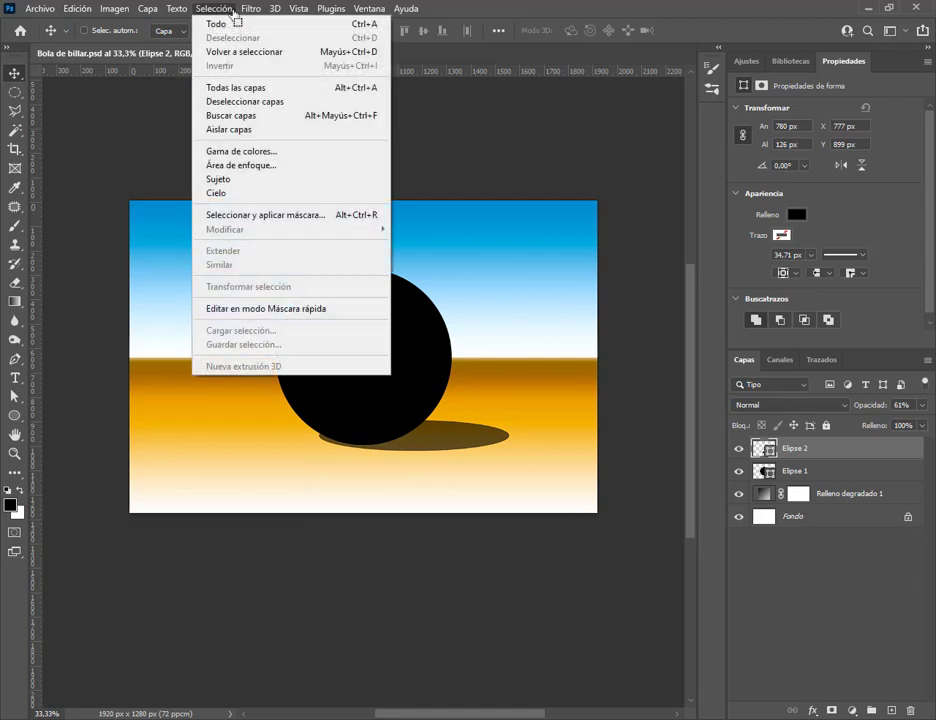
mouse_move(253, 18)
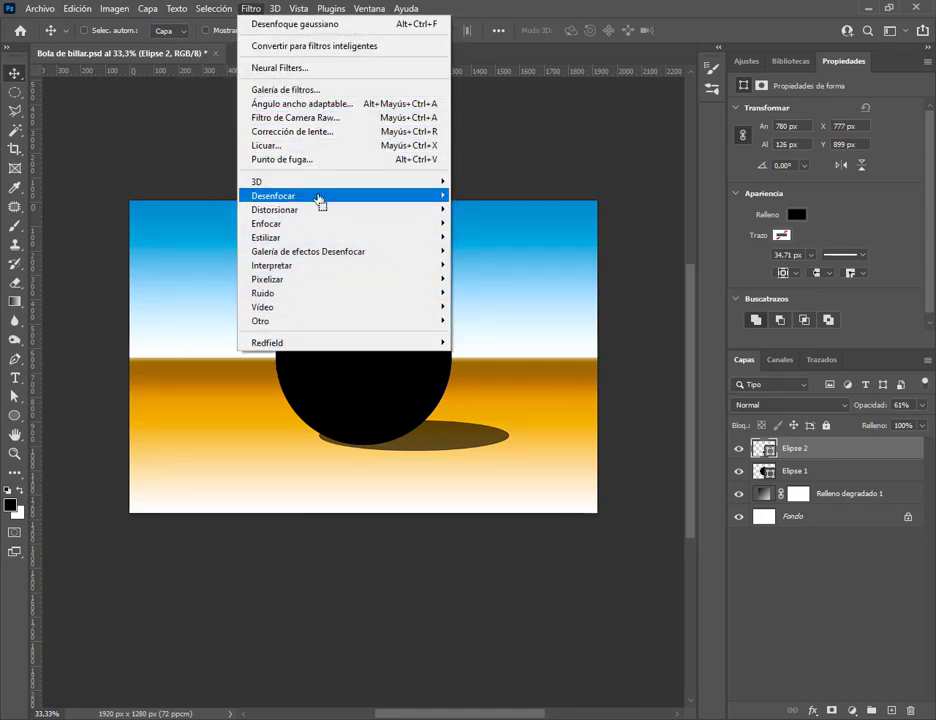
mouse_move(322, 197)
left_click(557, 295)
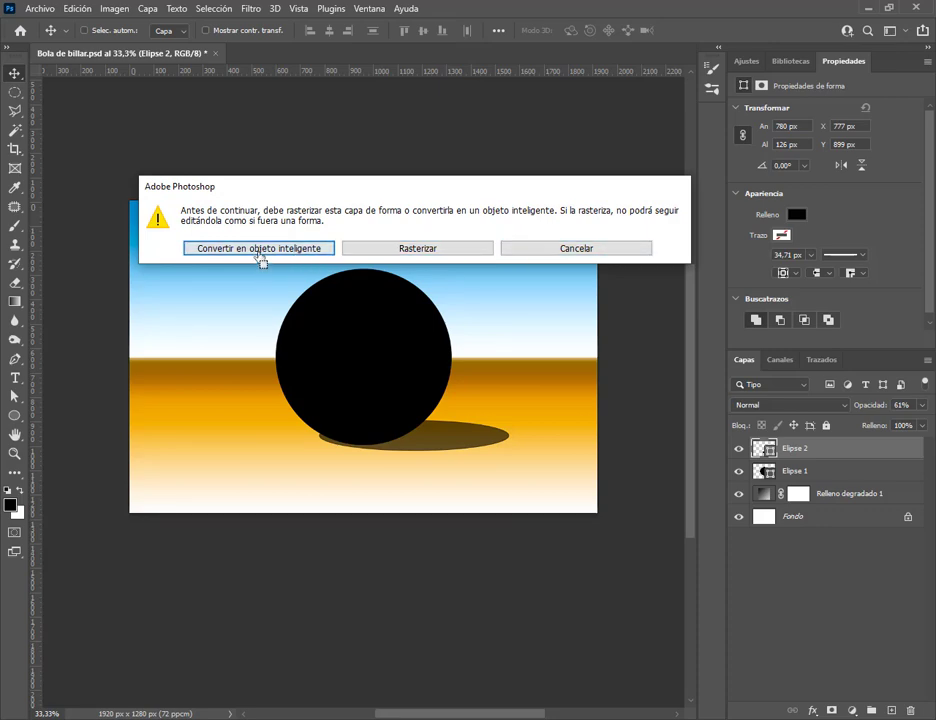
left_click(291, 250)
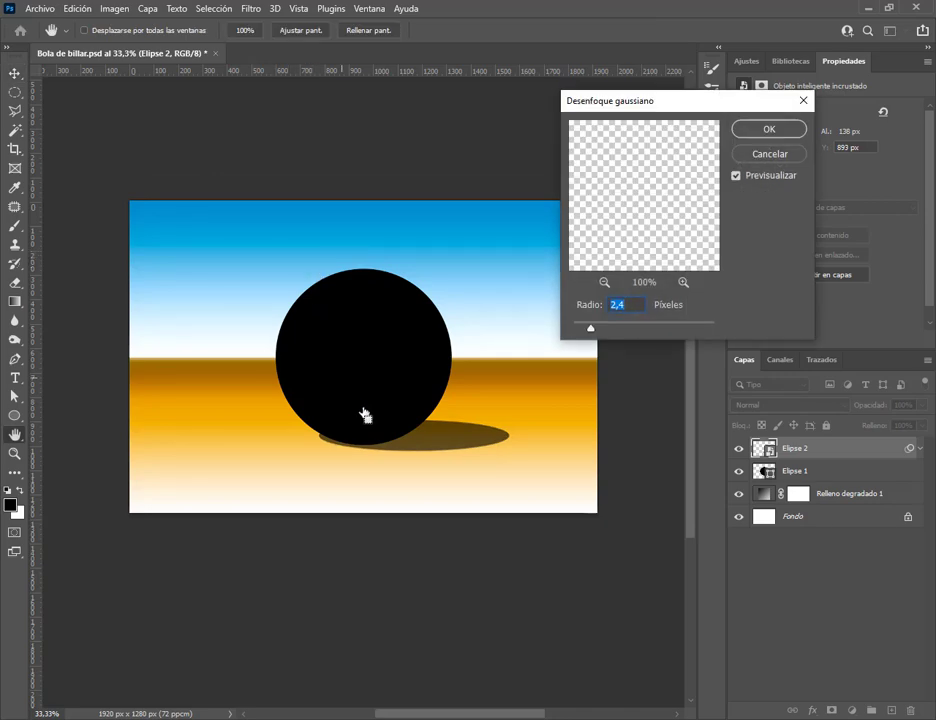
left_click_drag(743, 106, 655, 64)
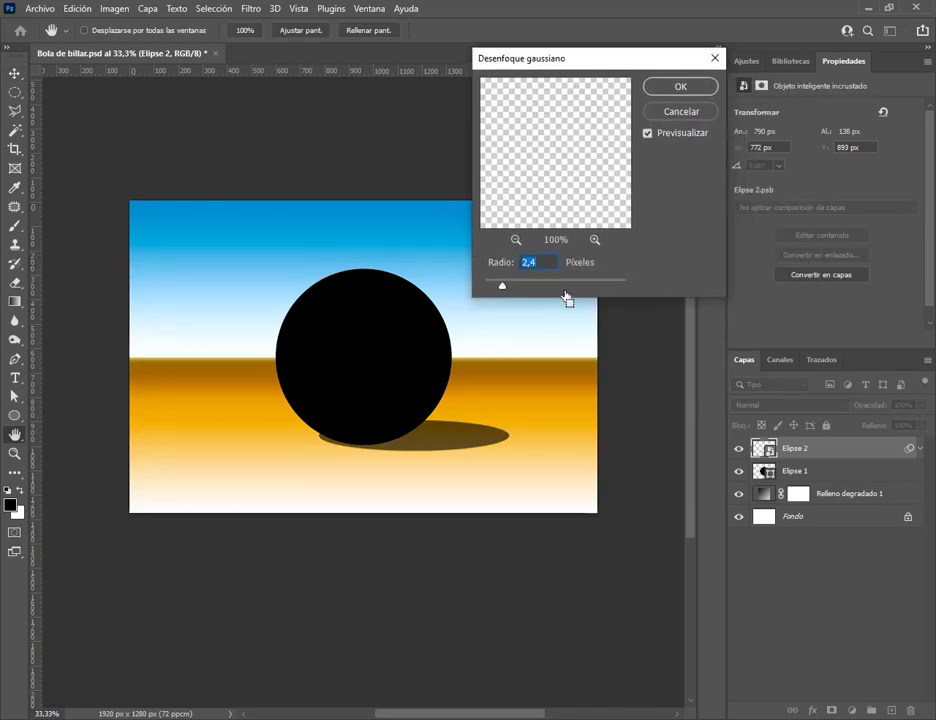
Try different blur strengths on the shadow and apply the Gaussian Blur with a radius of 13,9 pixels
left_click_drag(505, 289, 546, 289)
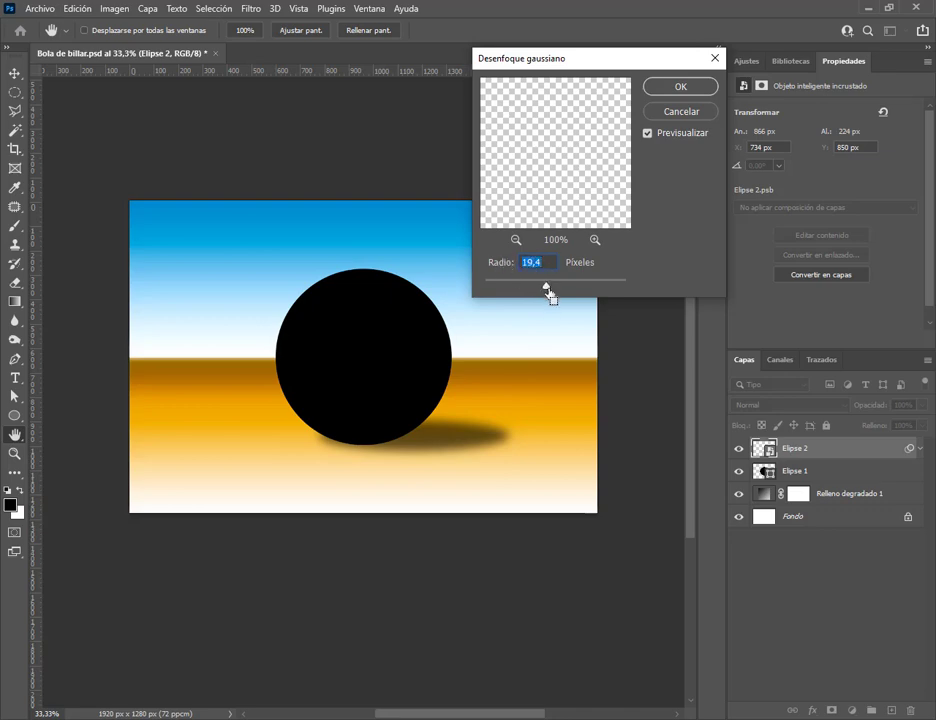
left_click_drag(549, 291, 561, 290)
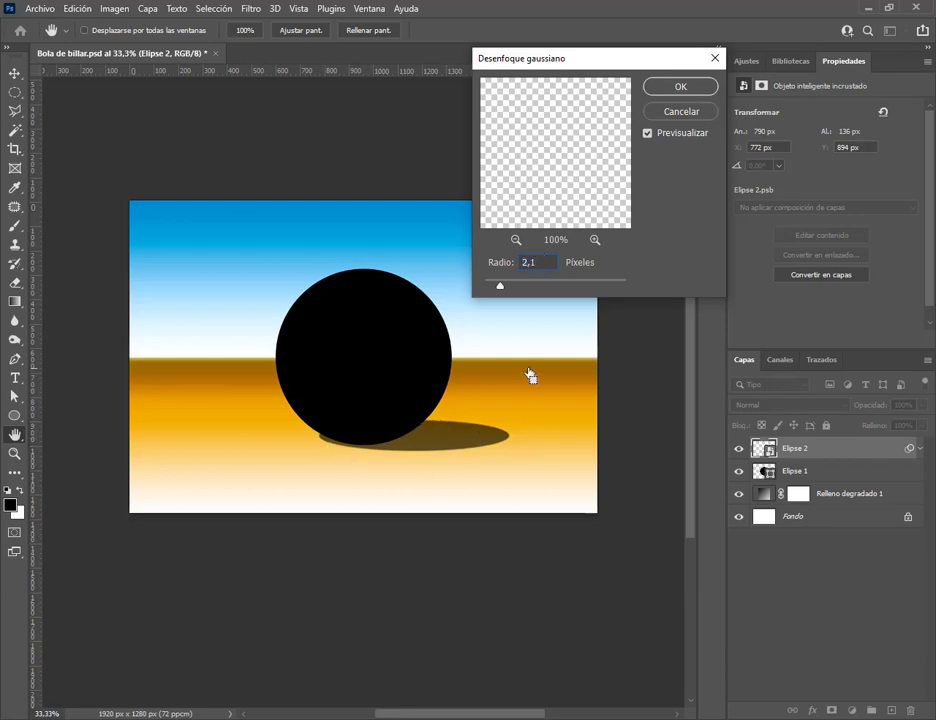
scroll(538, 262, "up", 5)
scroll(538, 265, "up", 4)
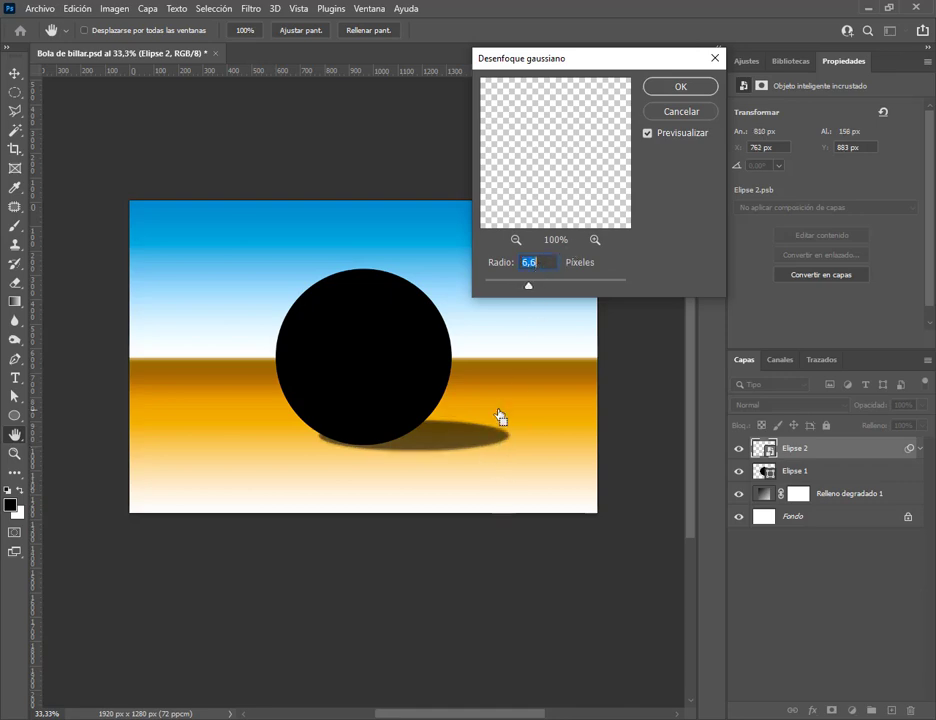
scroll(554, 265, "up", 2)
left_click_drag(535, 288, 545, 292)
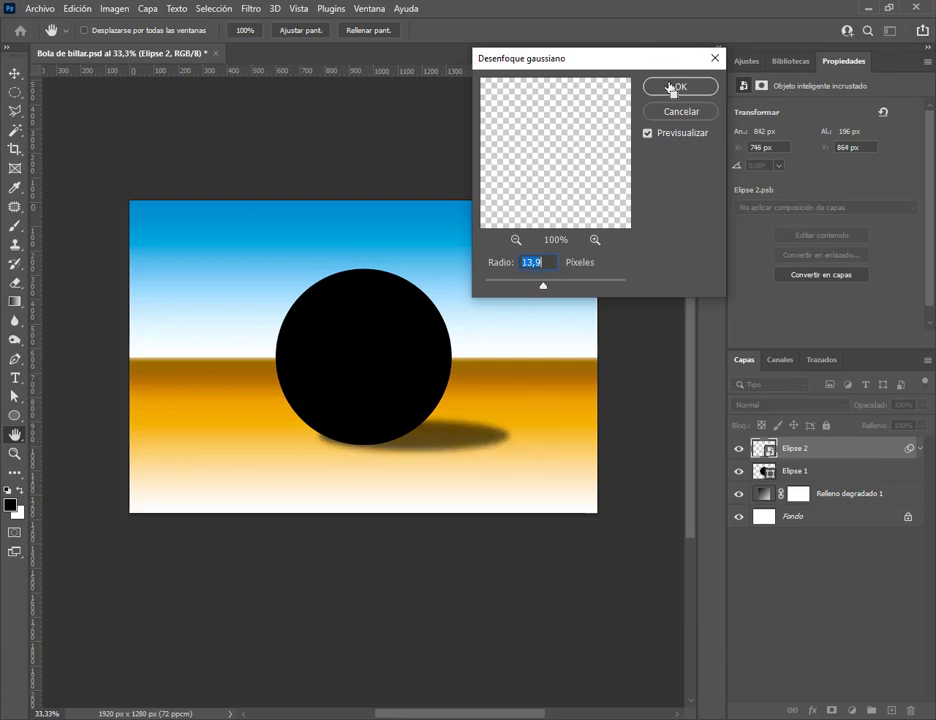
left_click(672, 90)
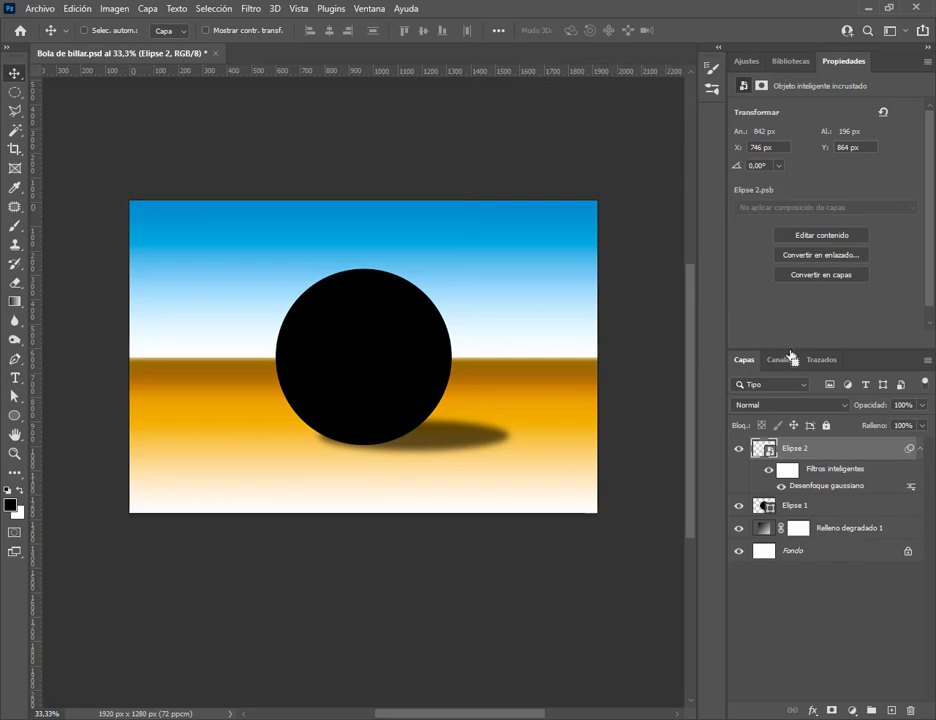
Reopen the shadow's Gaussian Blur settings, close them without changes, and delete the smart filter
double_click(836, 488)
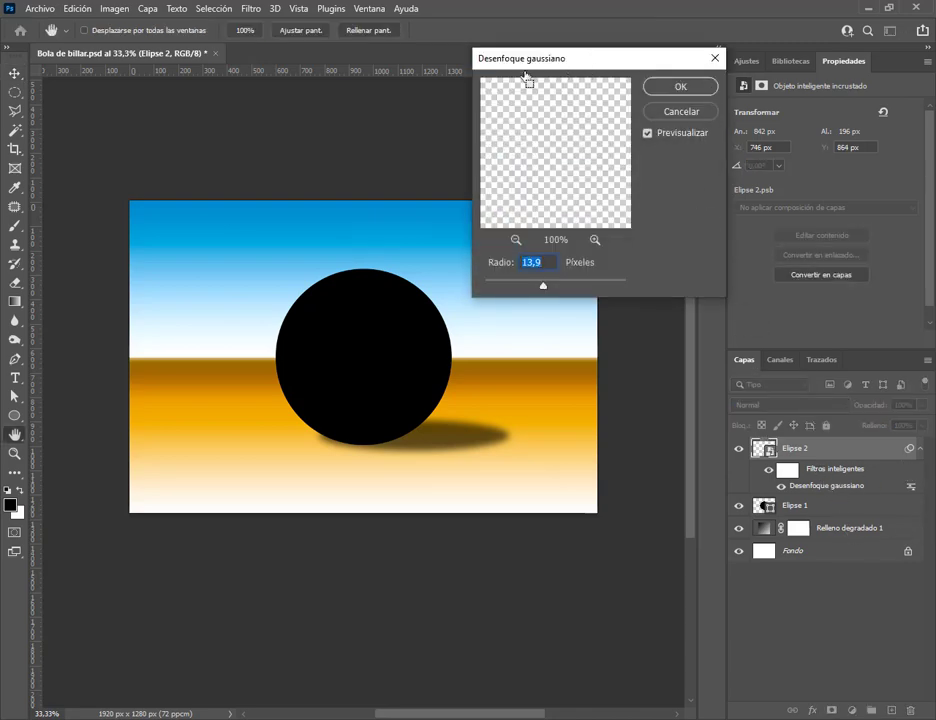
left_click(710, 90)
right_click(859, 493)
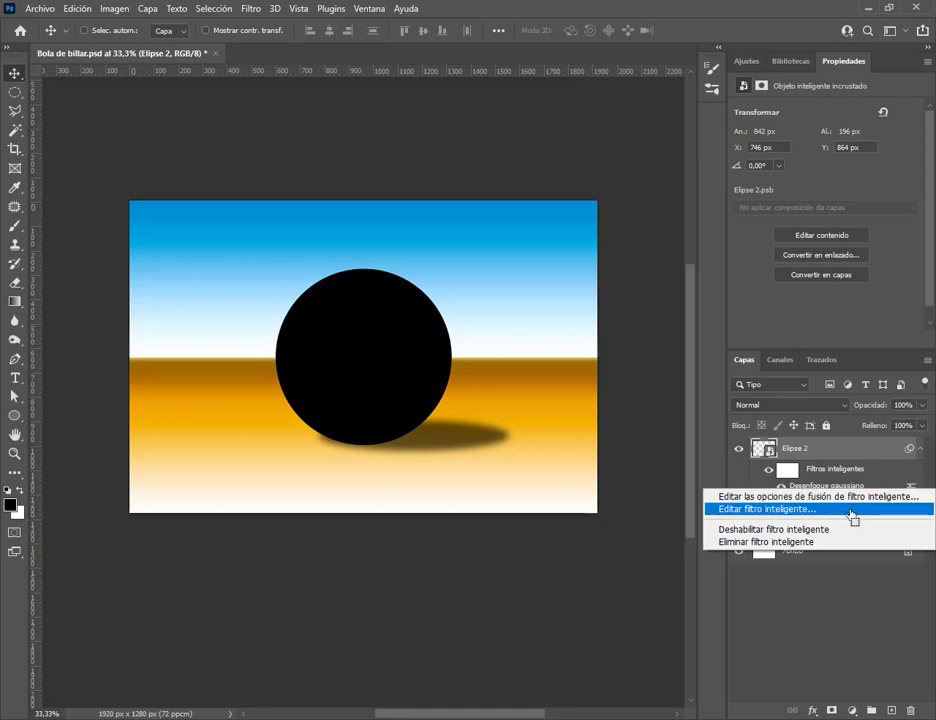
left_click(762, 545)
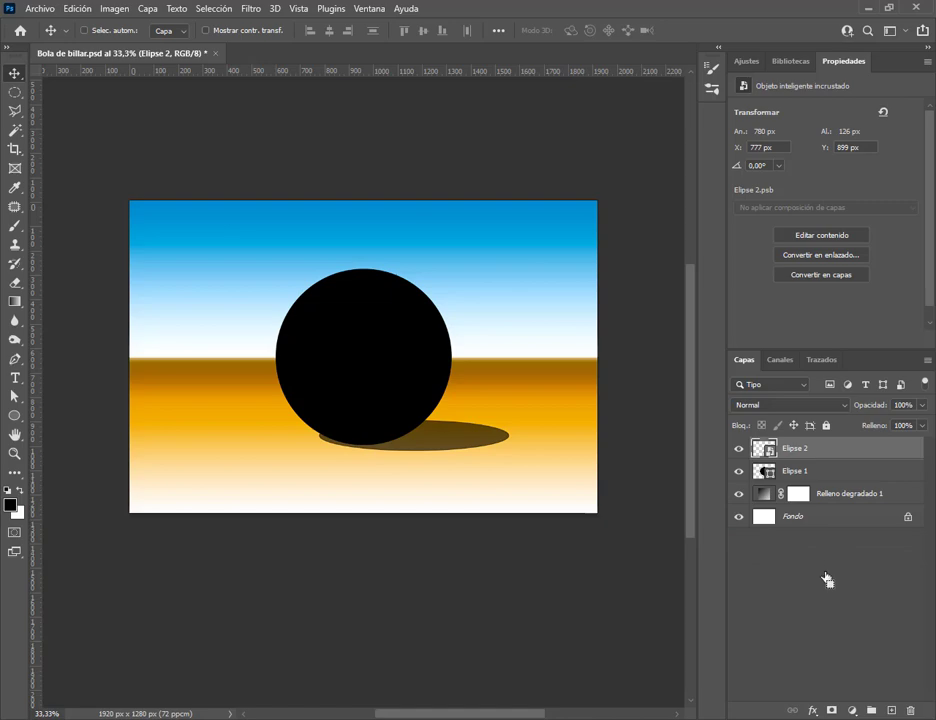
Open the contents of the shadow's smart object and change the ellipse's fill to green
left_click(848, 237)
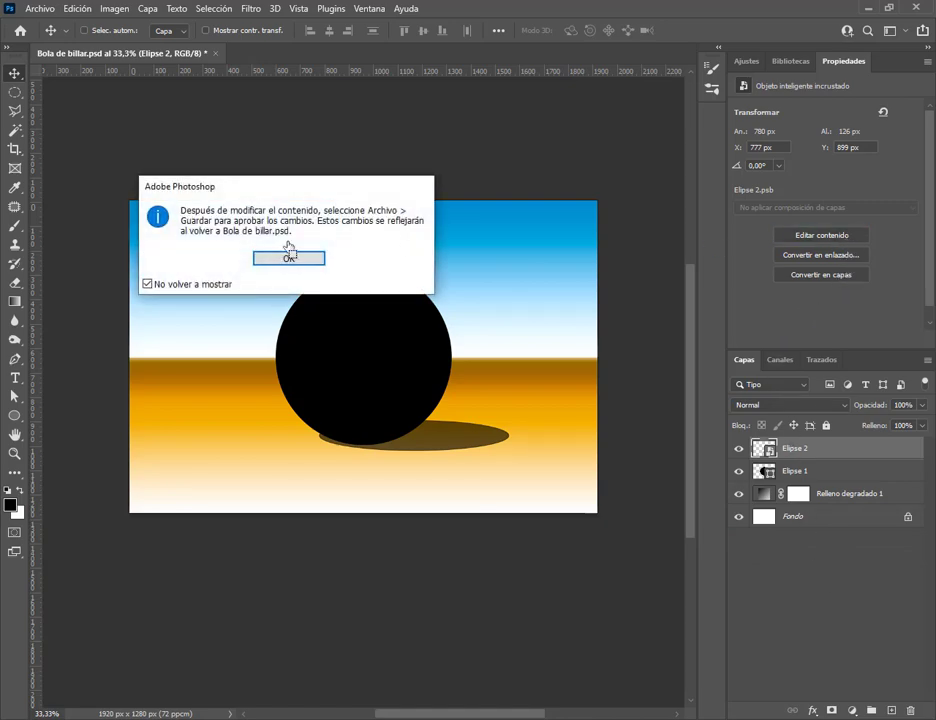
left_click(289, 259)
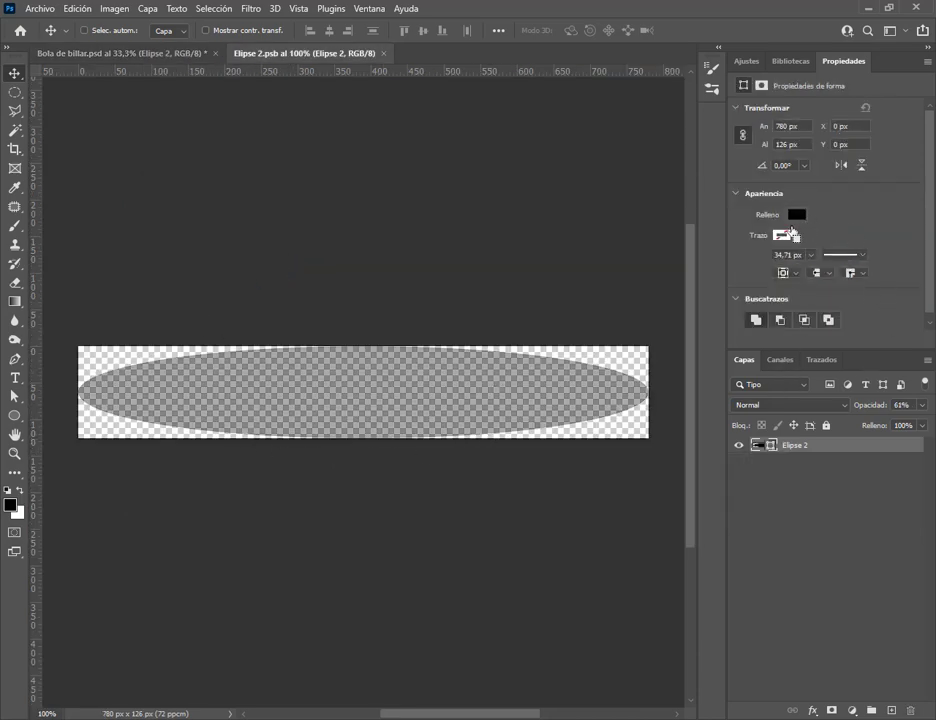
left_click(796, 216)
left_click(766, 293)
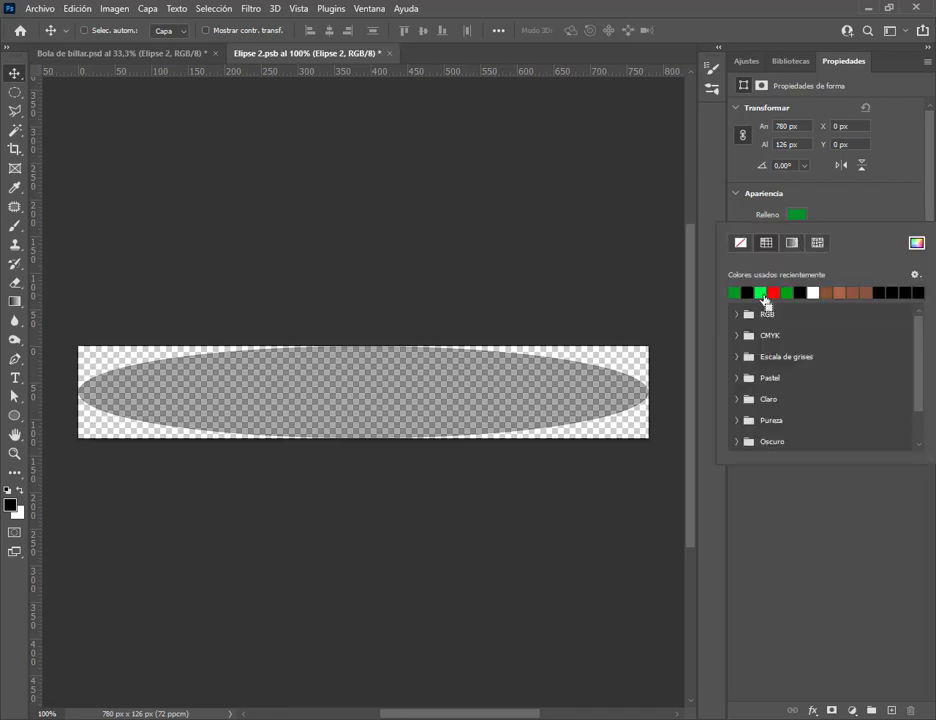
left_click(841, 192)
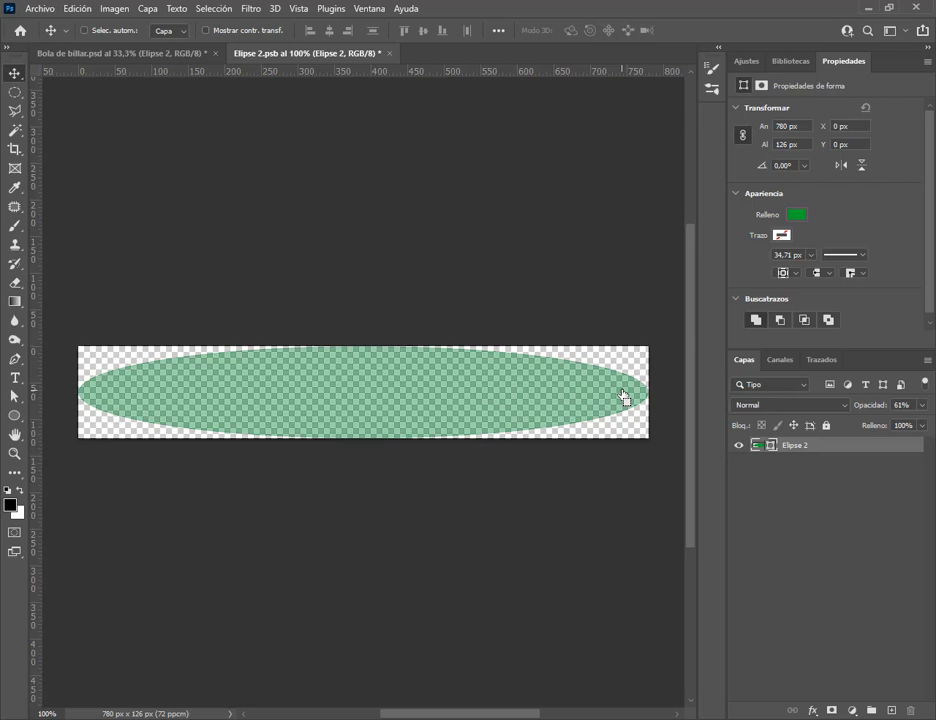
Check the shadow in Bola de billar.psd and return to the smart object's contents
key("ctrl")
left_click(186, 55)
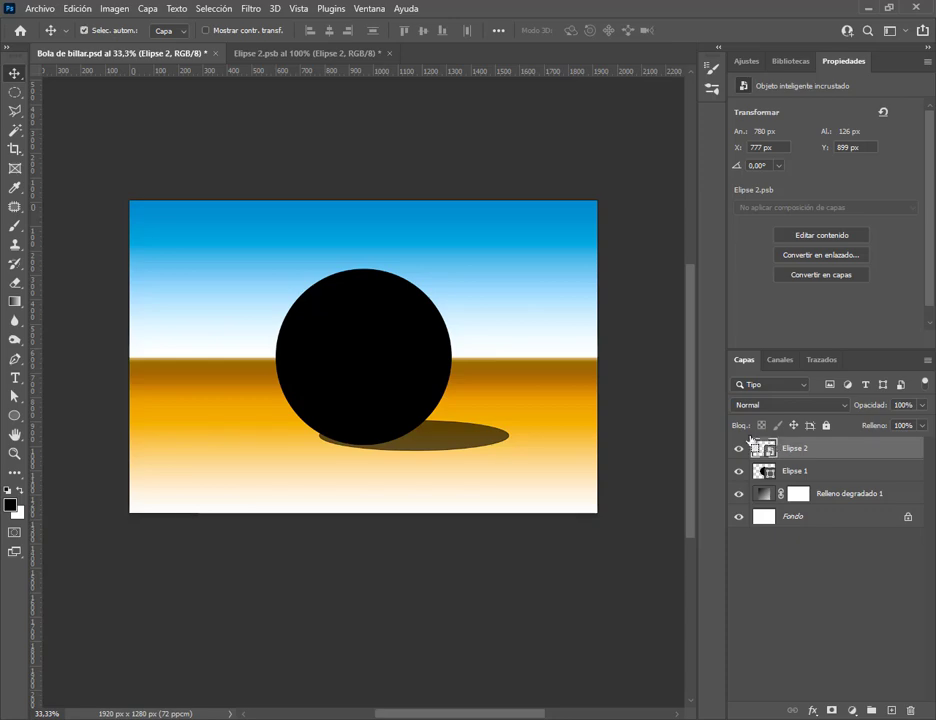
key("ctrl")
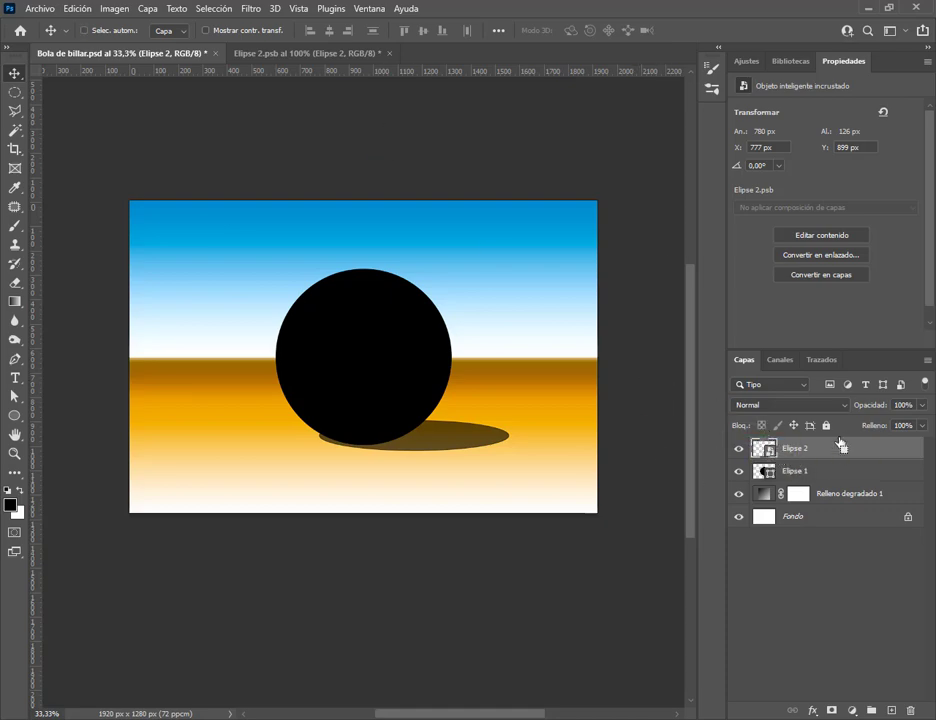
left_click(328, 55)
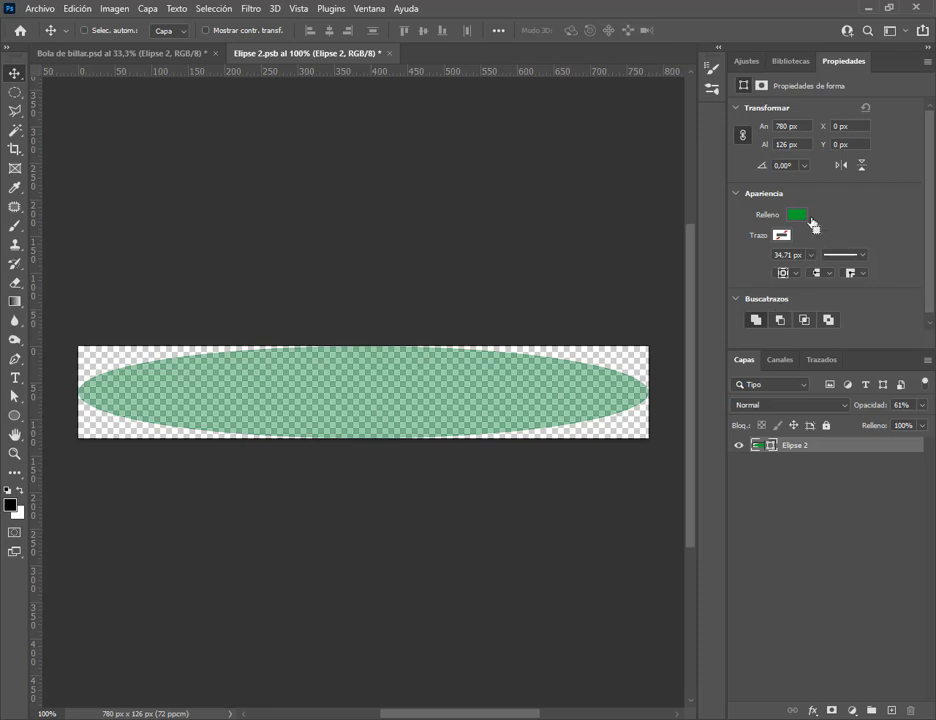
Give the green ellipse a red stroke, then save and close the smart object's contents
left_click(781, 236)
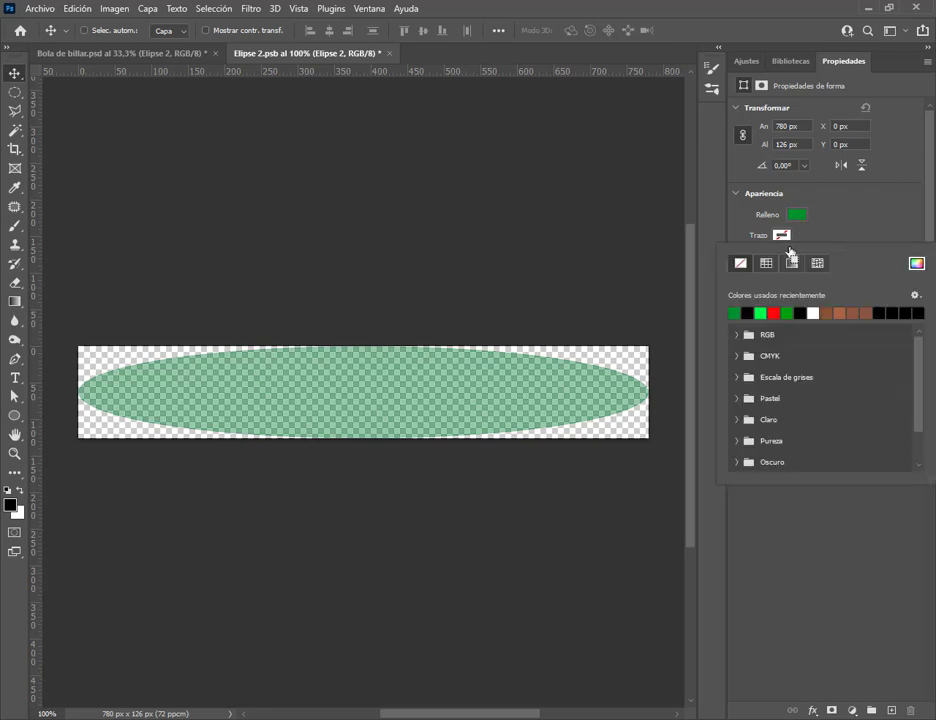
left_click(800, 314)
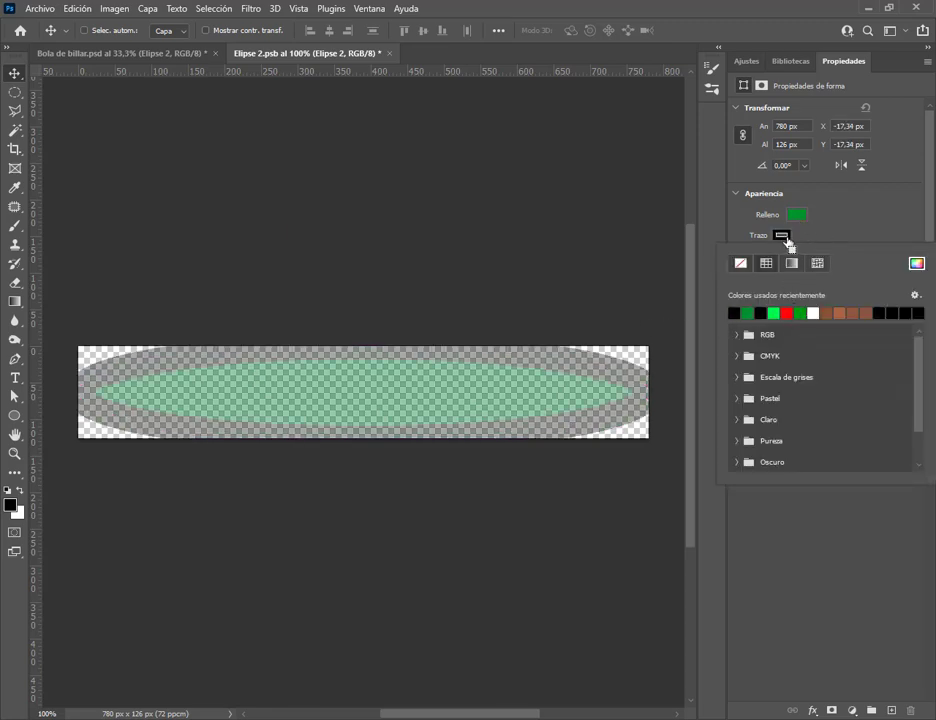
left_click(787, 313)
left_click(822, 244)
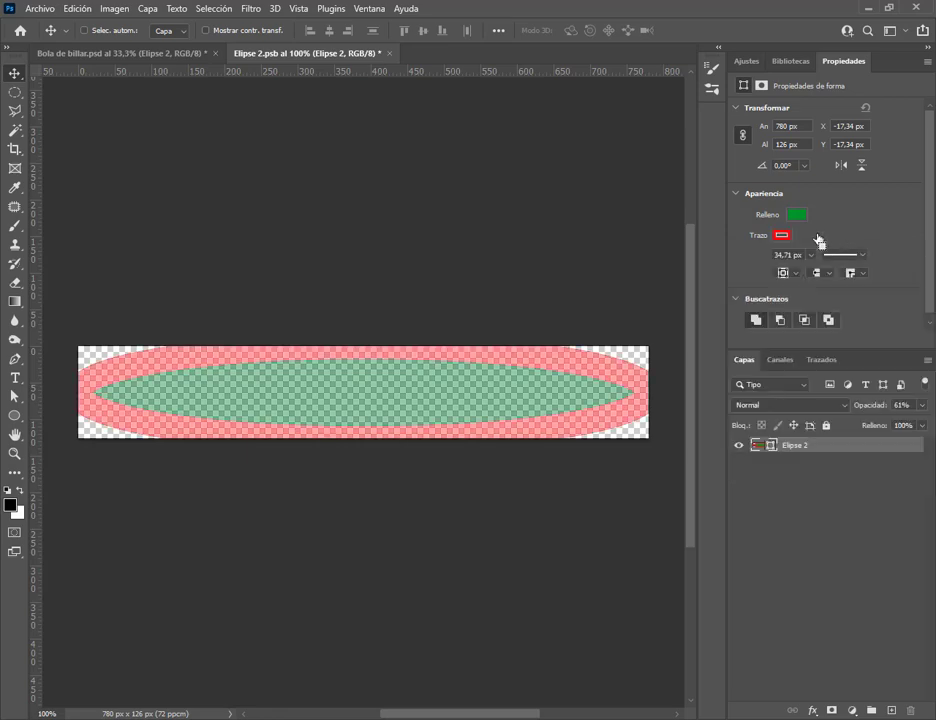
left_click(36, 8)
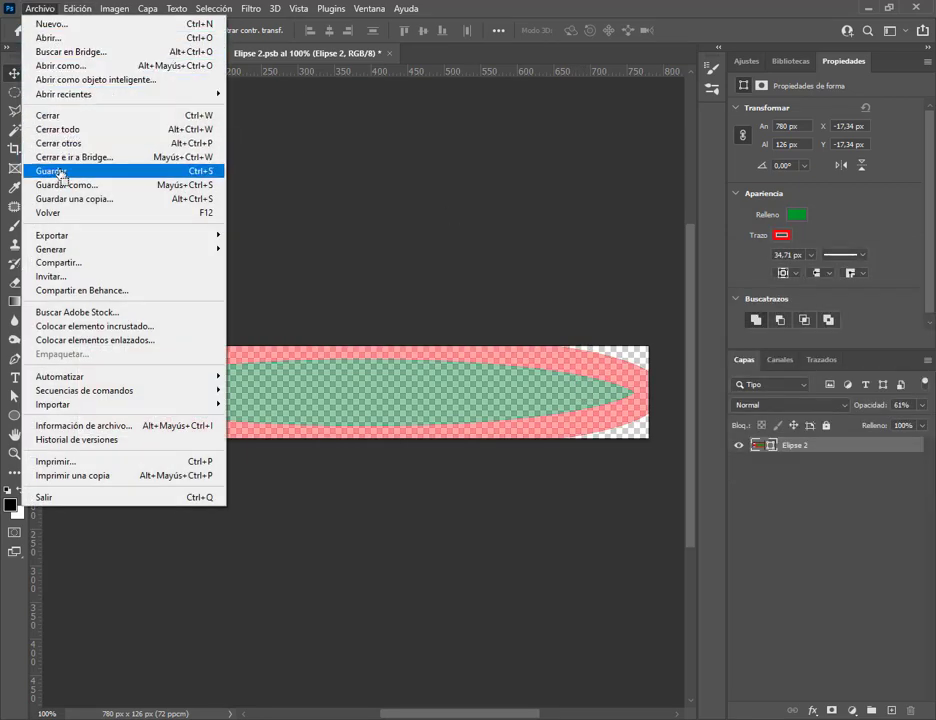
left_click(61, 174)
left_click(383, 55)
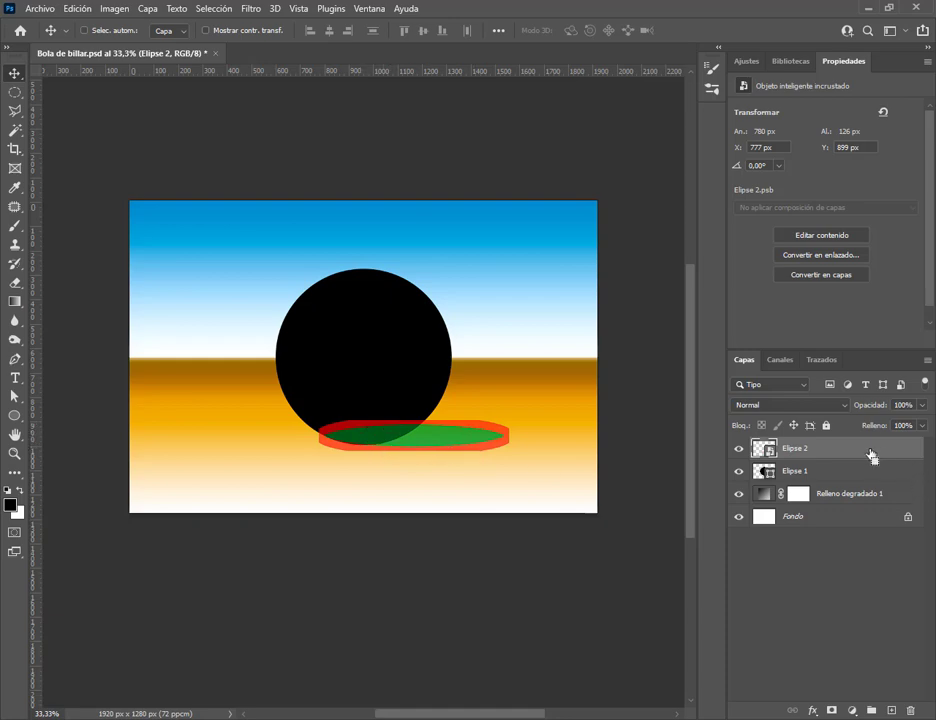
Reopen the shadow's smart object contents, remove the ellipse's stroke and set its fill to black
double_click(771, 452)
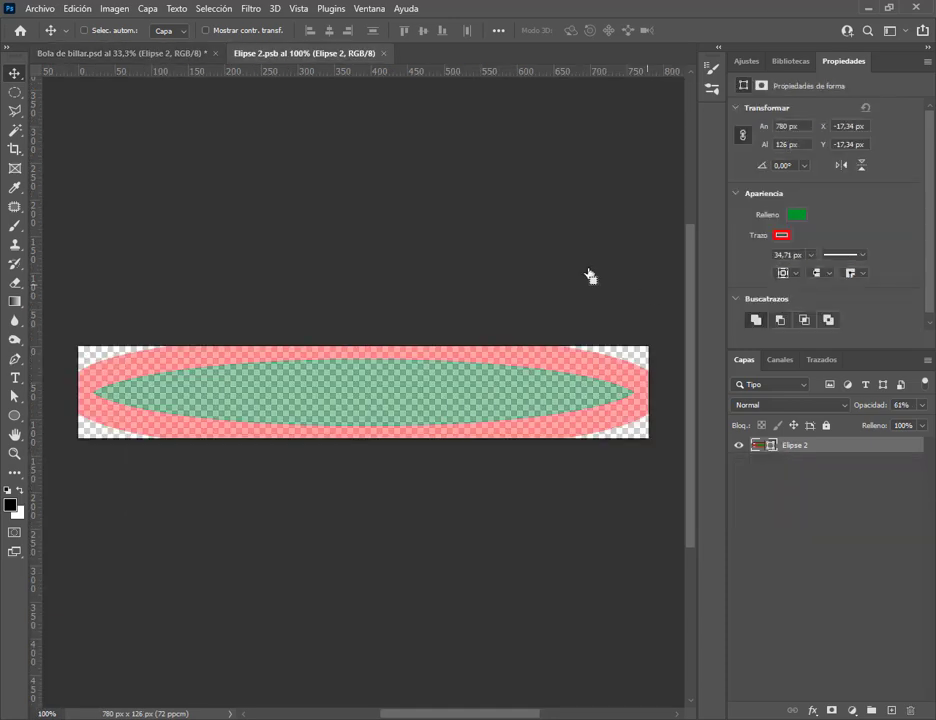
left_click(779, 237)
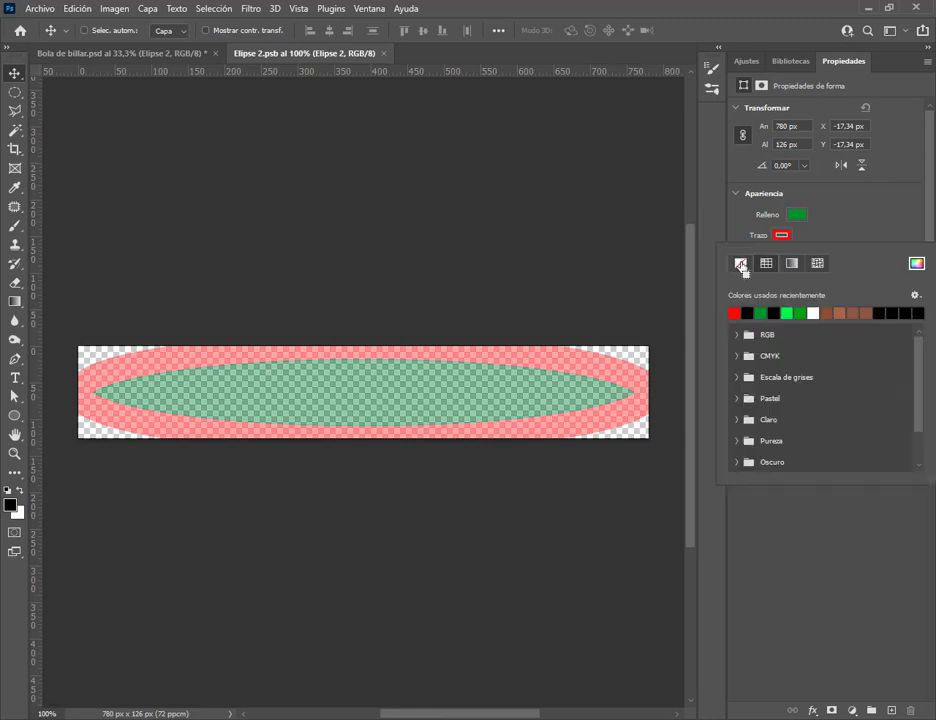
left_click(740, 266)
left_click(797, 215)
left_click(750, 293)
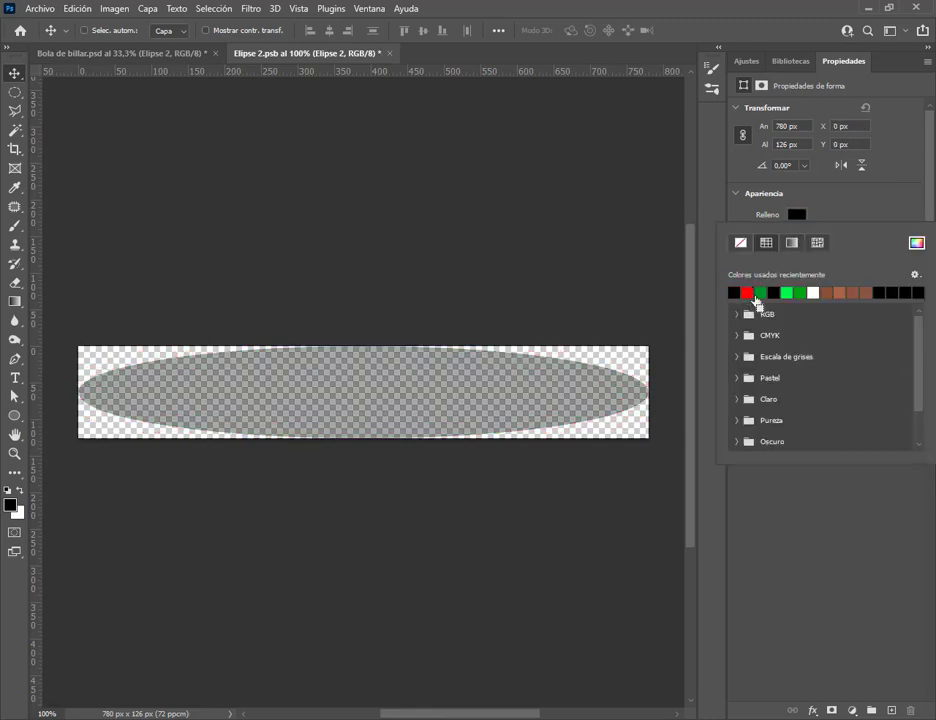
left_click(855, 215)
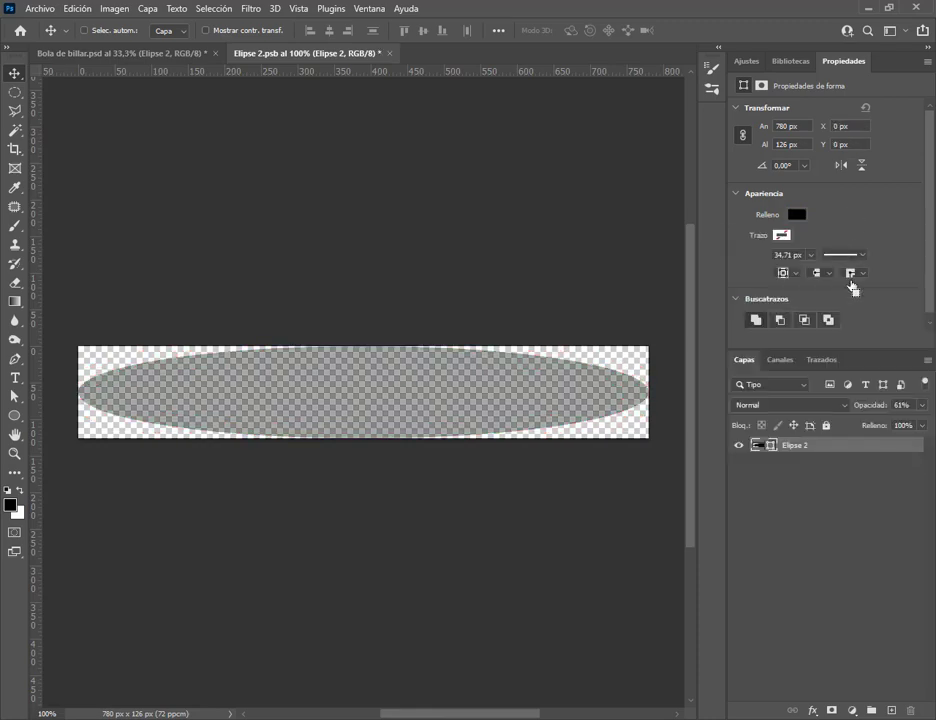
Save the restored black ellipse and close the smart object's contents
left_click(35, 9)
left_click(70, 177)
left_click(390, 52)
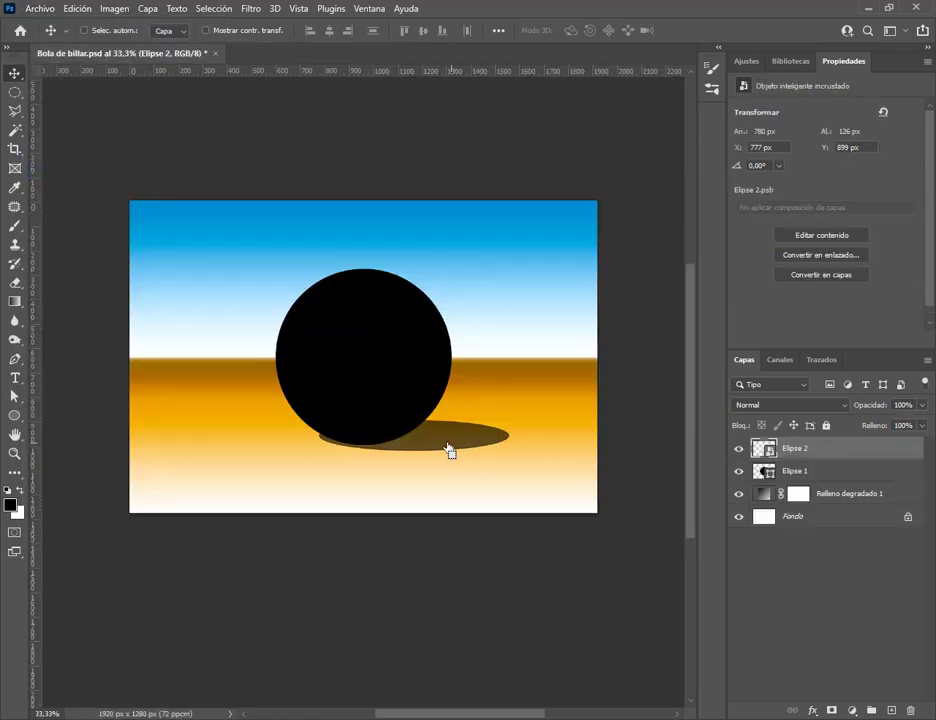
left_click(250, 9)
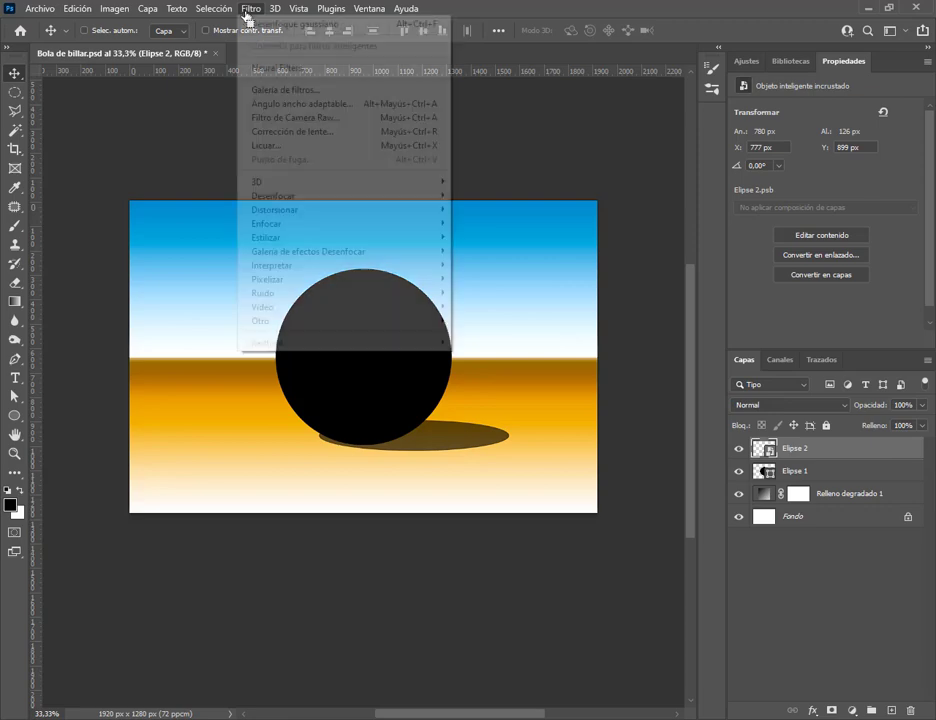
left_click(521, 8)
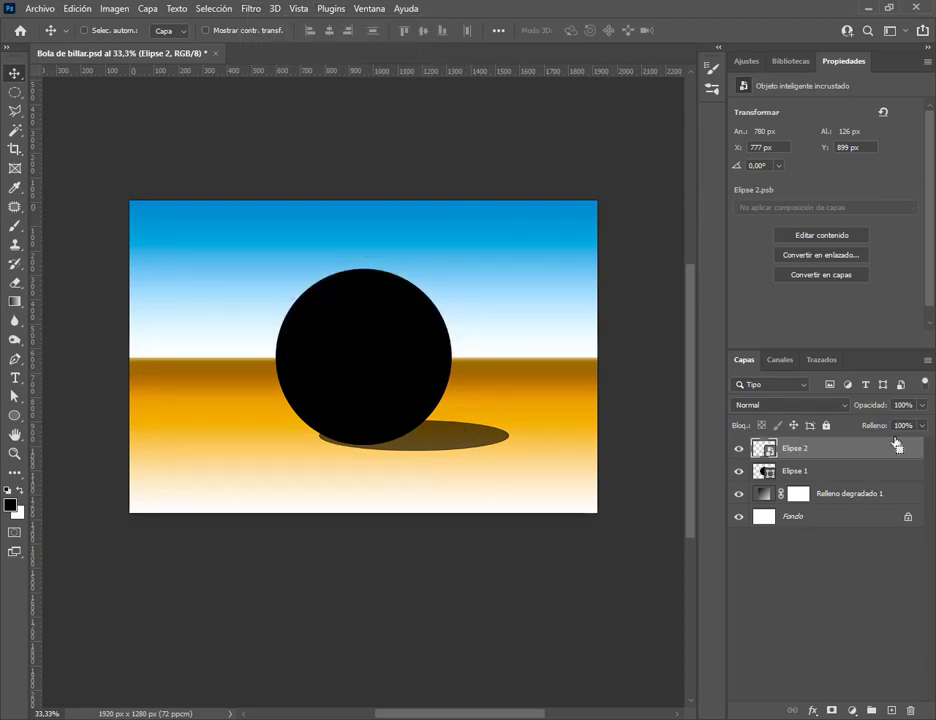
Delete the shadow smart object layer and draw a new black ellipse shape about 810 × 183 px under the ball
left_click_drag(897, 446, 911, 710)
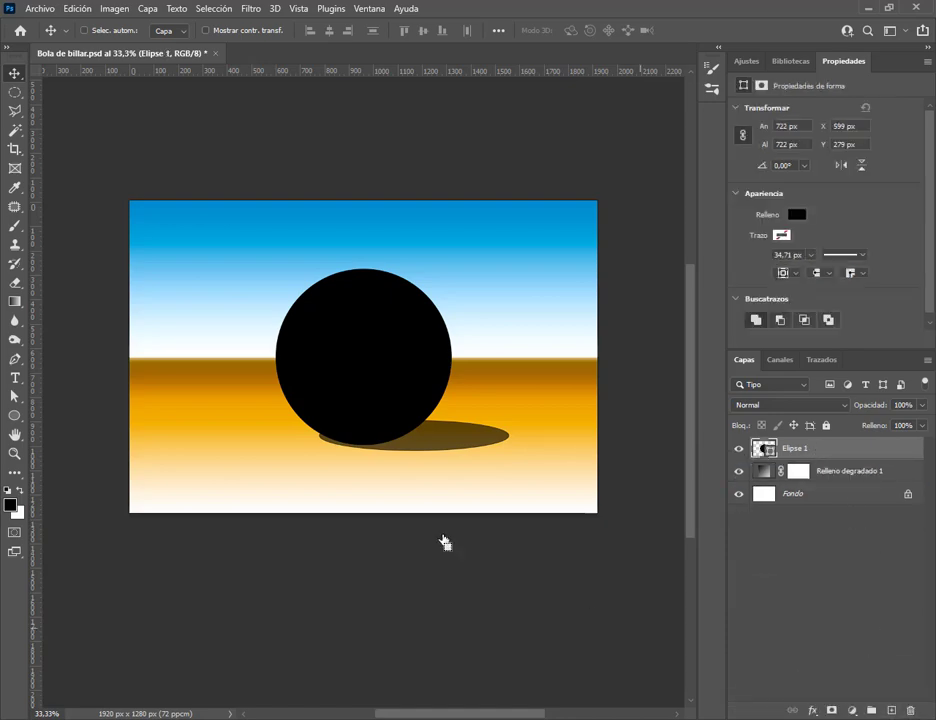
left_click(15, 91)
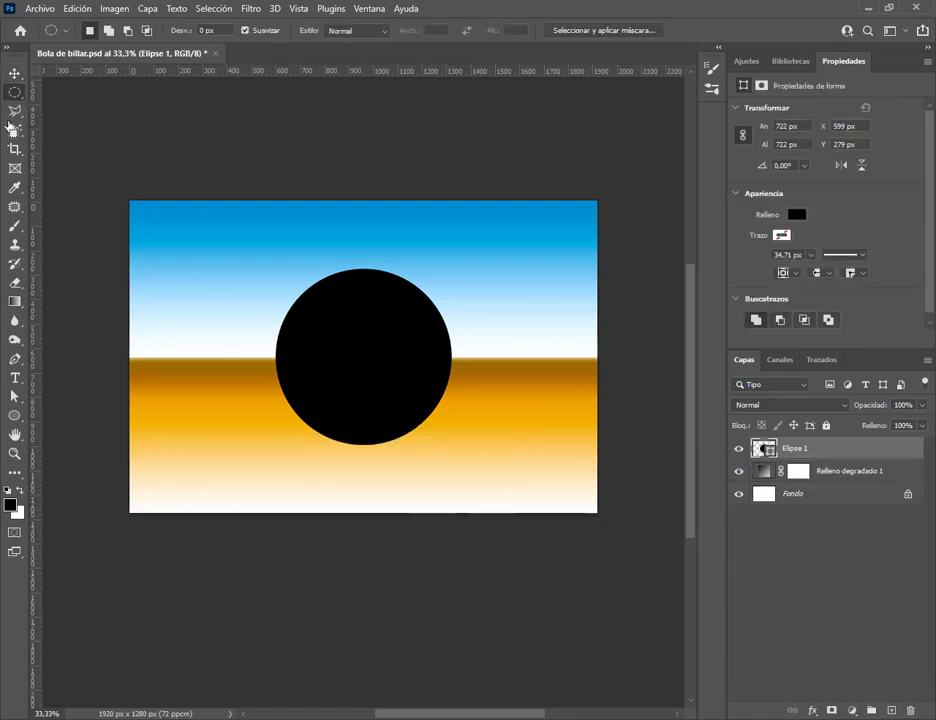
left_click(14, 415)
left_click_drag(322, 416, 521, 464)
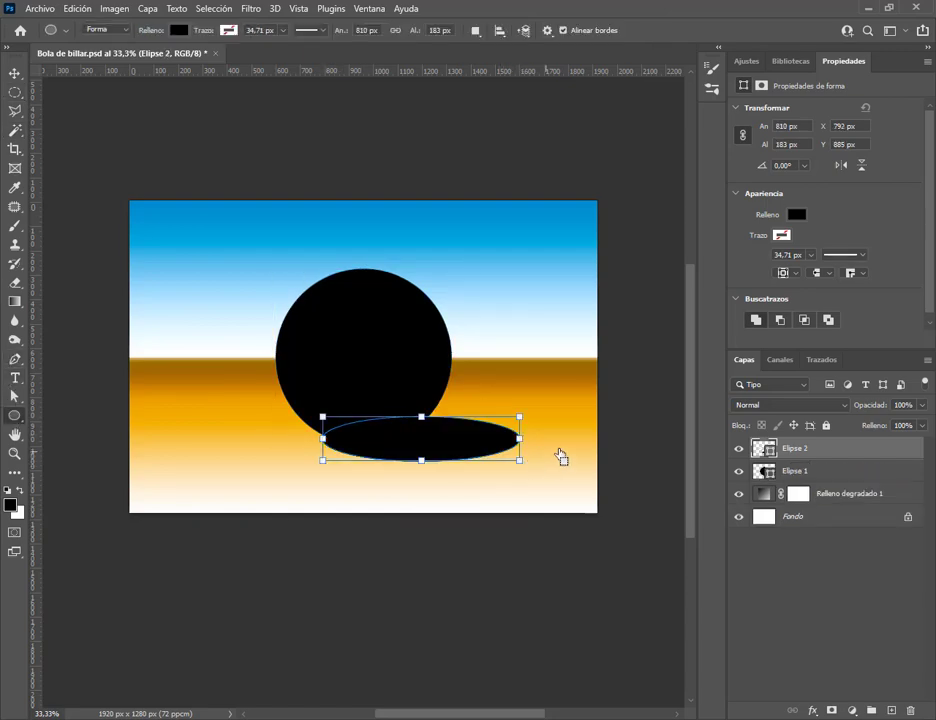
Set the new ellipse layer's opacity to 39%, rasterize it and apply a Gaussian blur with a 13.9 px radius
left_click(15, 73)
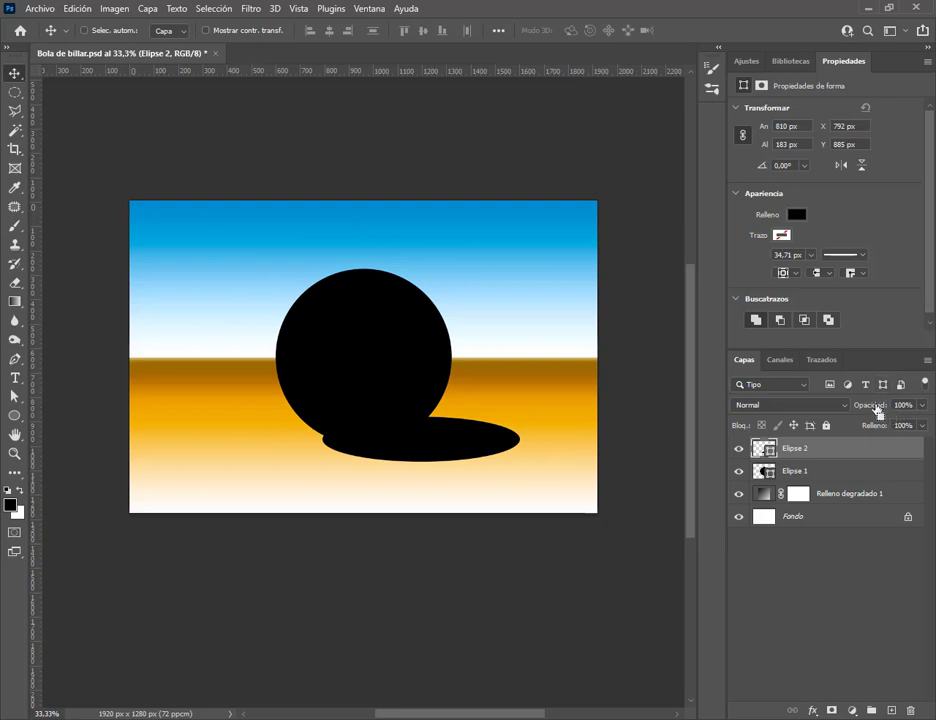
left_click_drag(876, 410, 714, 370)
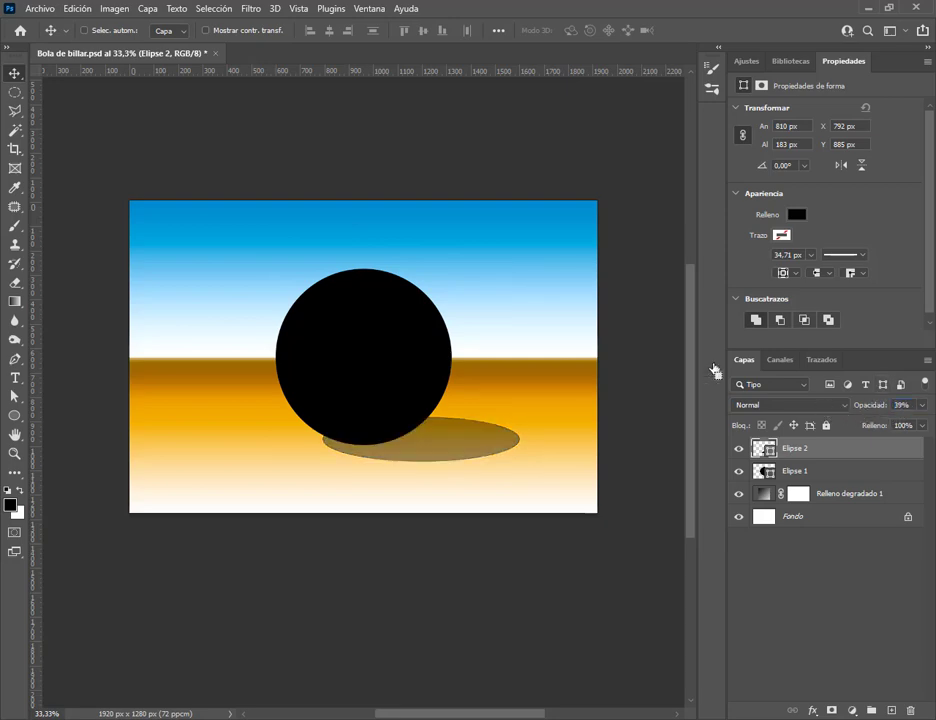
left_click(250, 9)
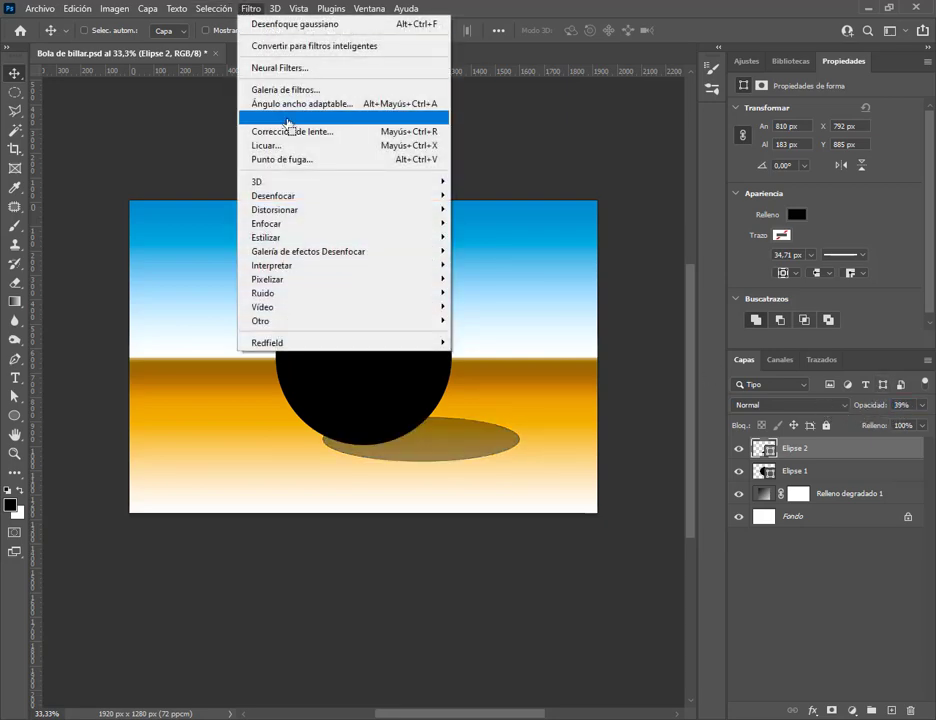
mouse_move(386, 197)
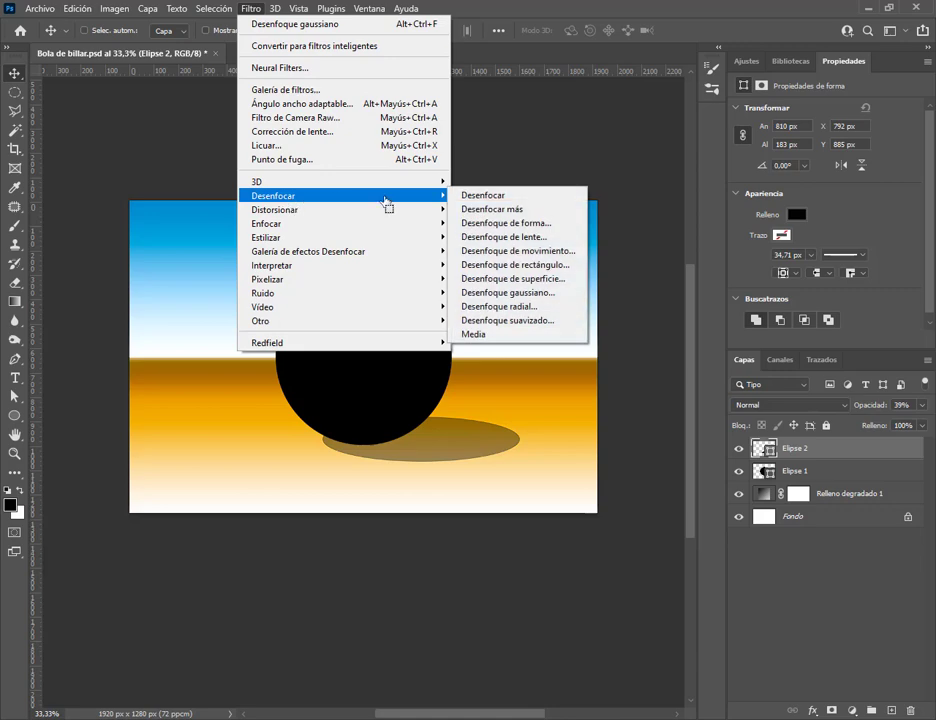
left_click(561, 296)
left_click(428, 256)
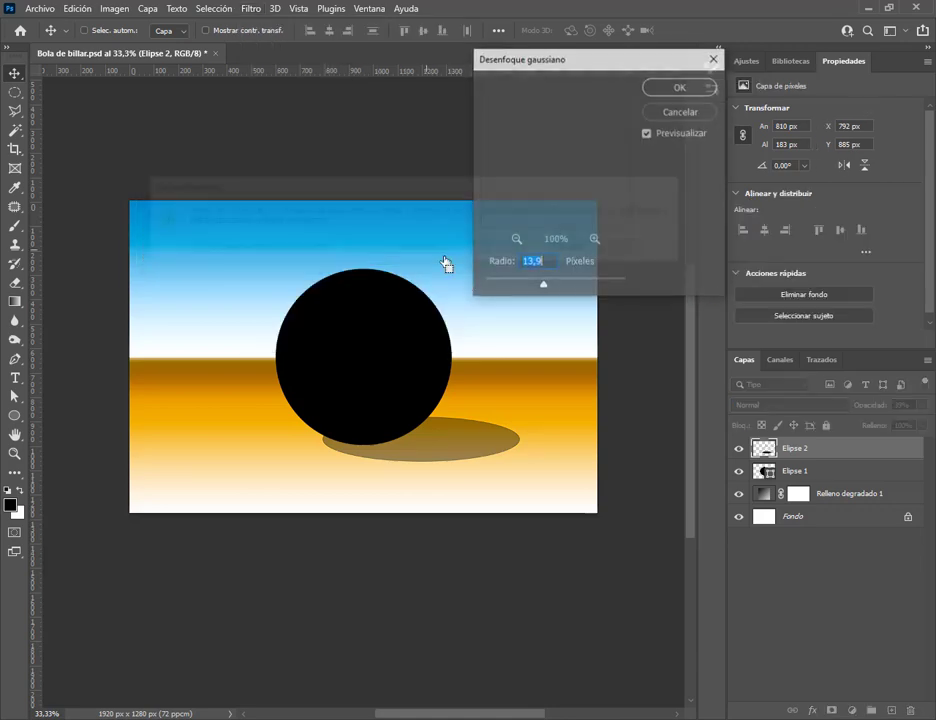
left_click(680, 86)
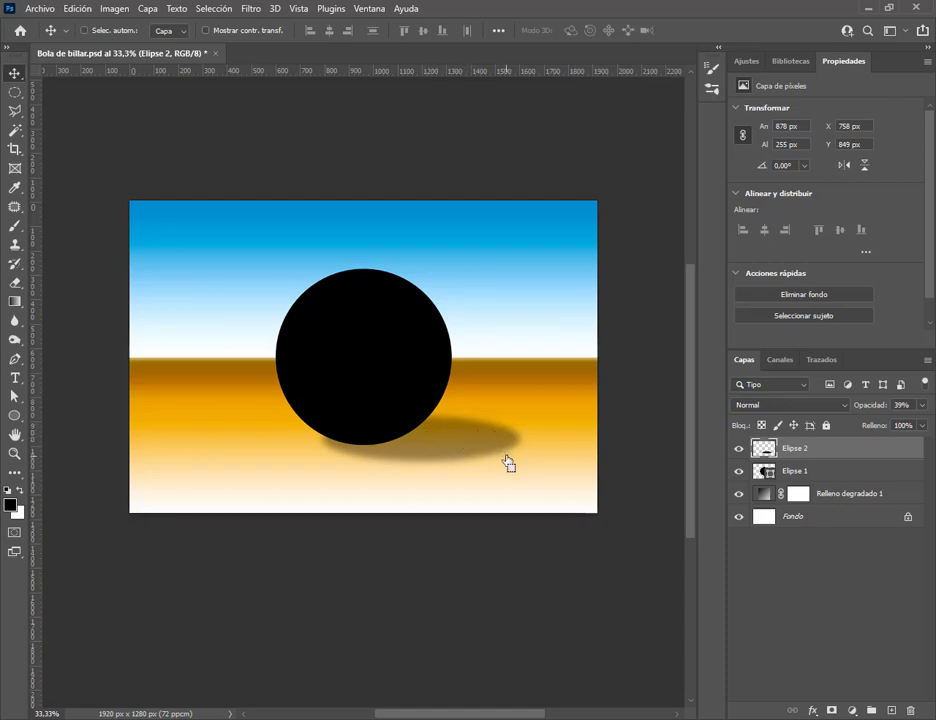
Try to soften the rasterized shadow's blur by reopening Gaussian Blur with a reduced radius, cancelling both attempts
left_click(255, 9)
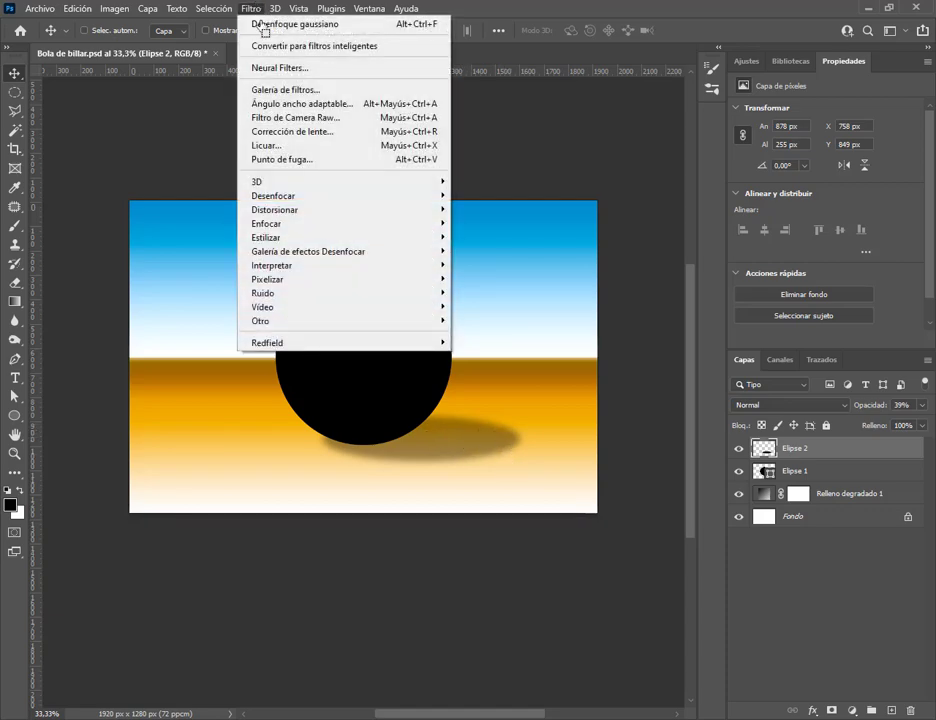
mouse_move(309, 200)
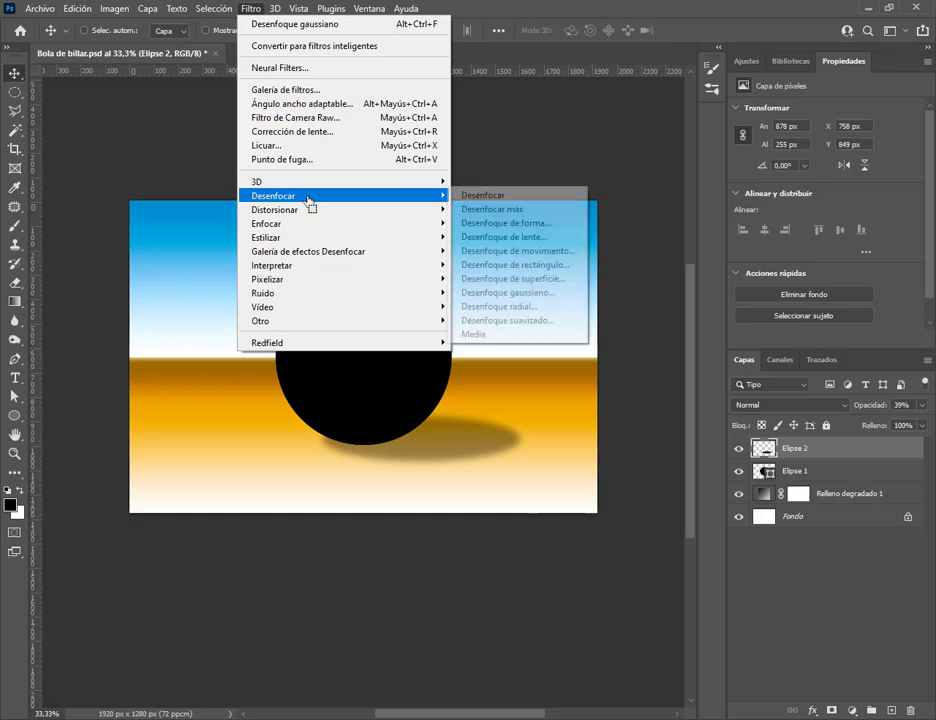
left_click(565, 292)
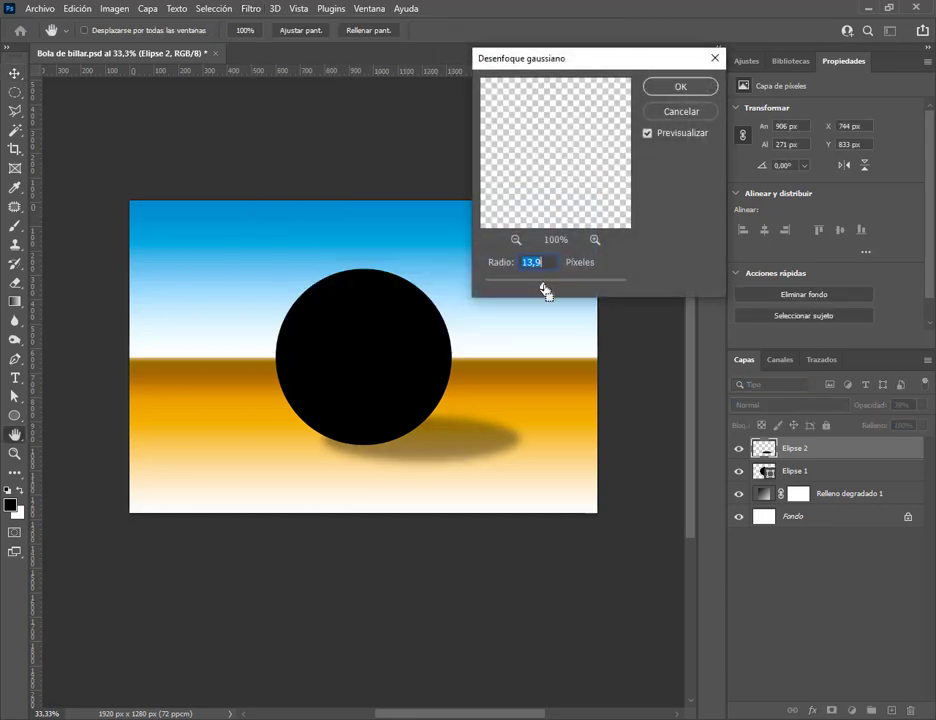
left_click_drag(545, 291, 472, 292)
left_click(670, 111)
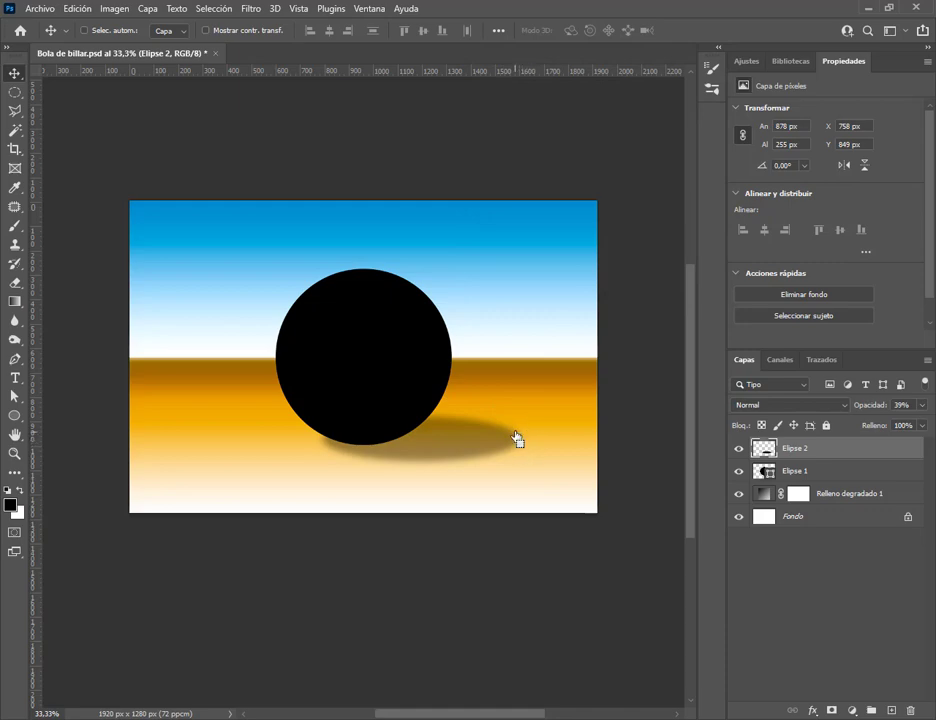
left_click(250, 8)
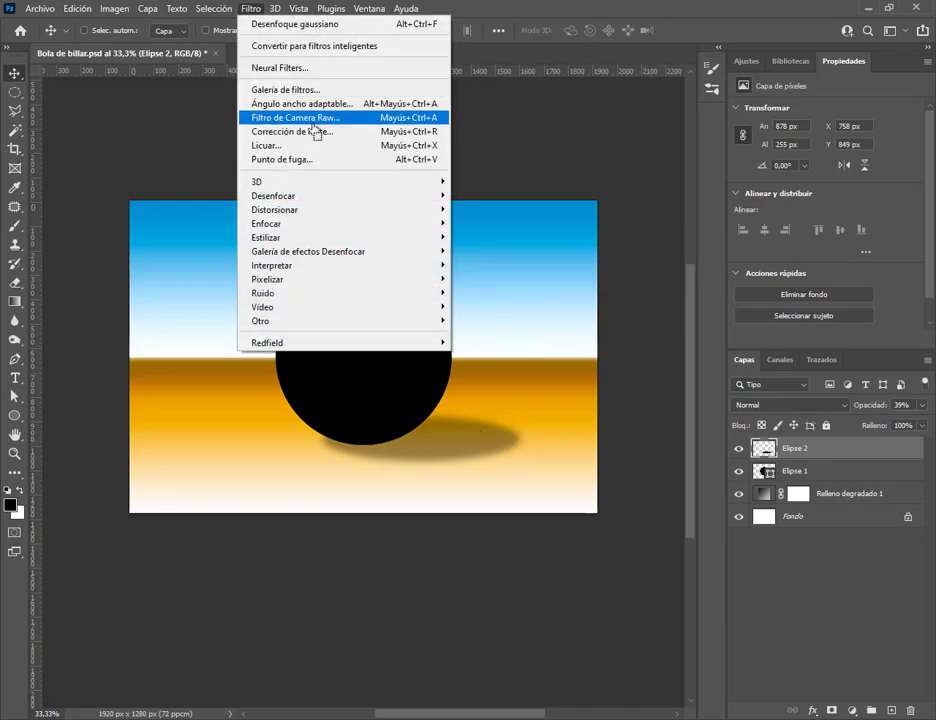
mouse_move(400, 203)
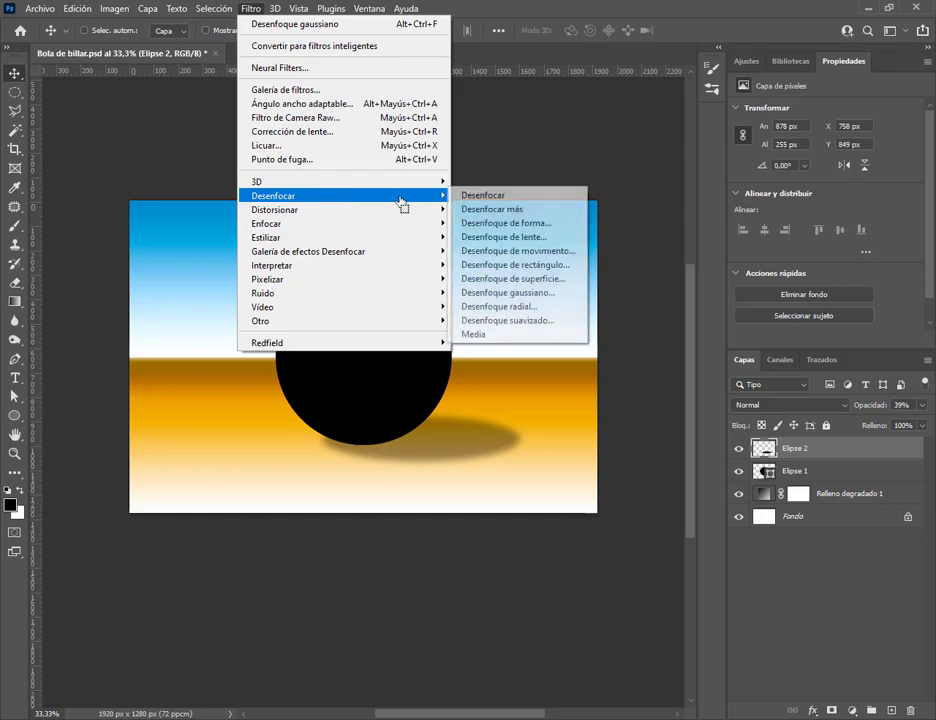
left_click(556, 294)
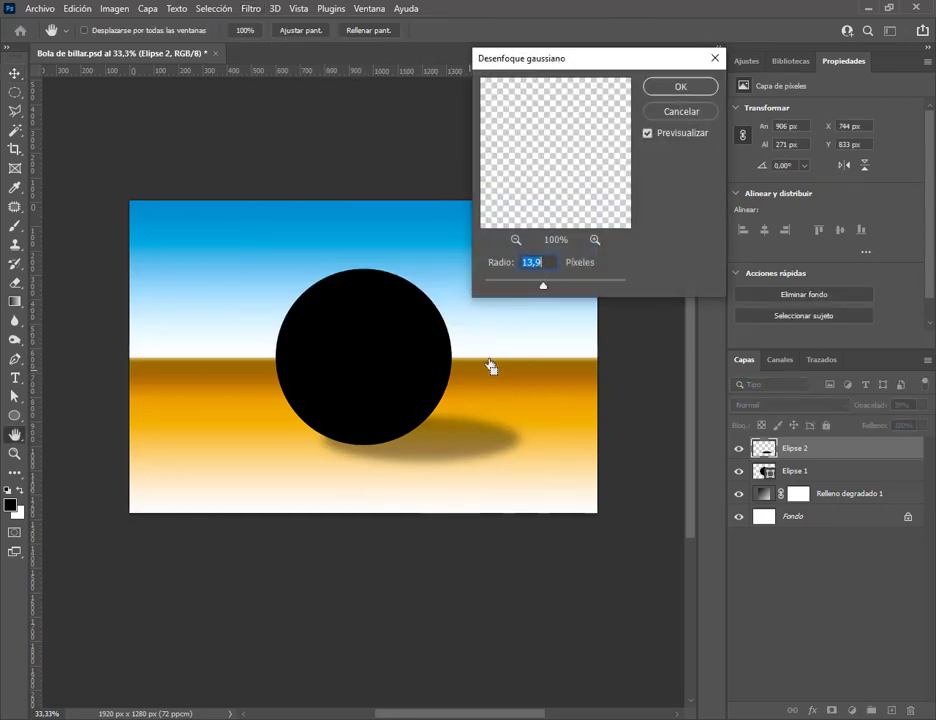
left_click_drag(543, 289, 485, 286)
left_click_drag(485, 290, 541, 291)
left_click(680, 112)
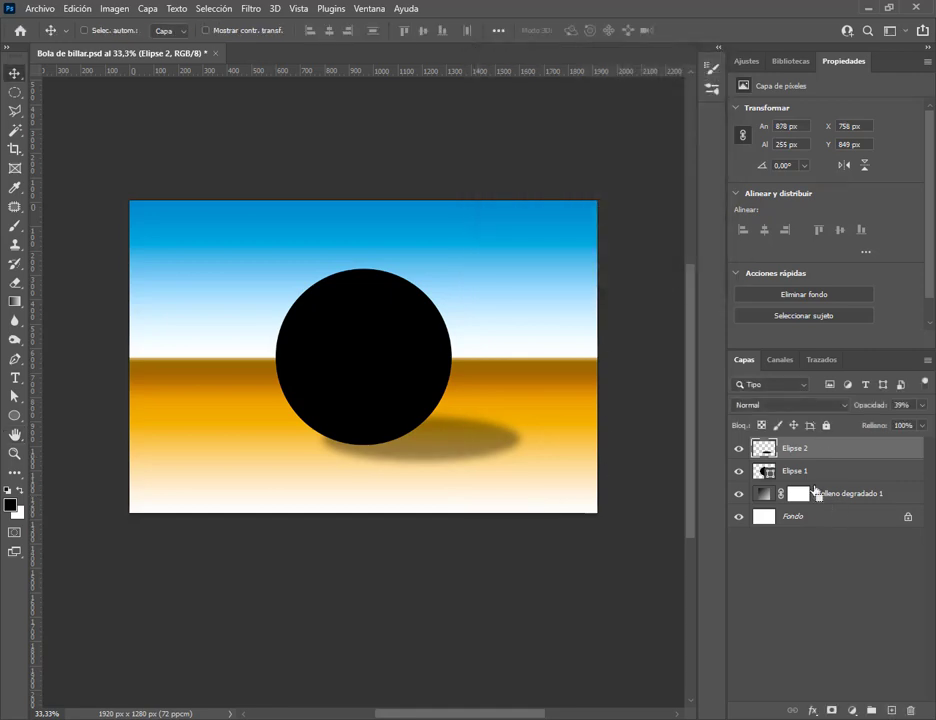
Delete the rasterized shadow layer and draw a new black ellipse shape about 777 × 216 px under the ball
left_click_drag(822, 455, 910, 711)
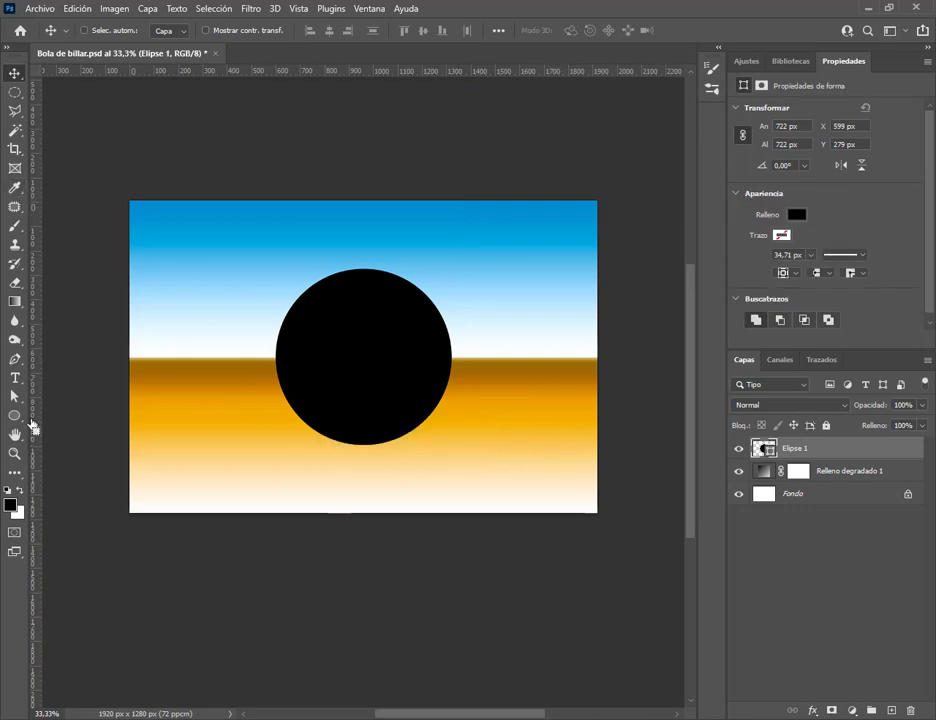
left_click(14, 415)
left_click_drag(328, 408, 517, 459)
Move the ellipse to about X 765 px, Y 834 px and set its layer opacity to 49%
left_click(14, 73)
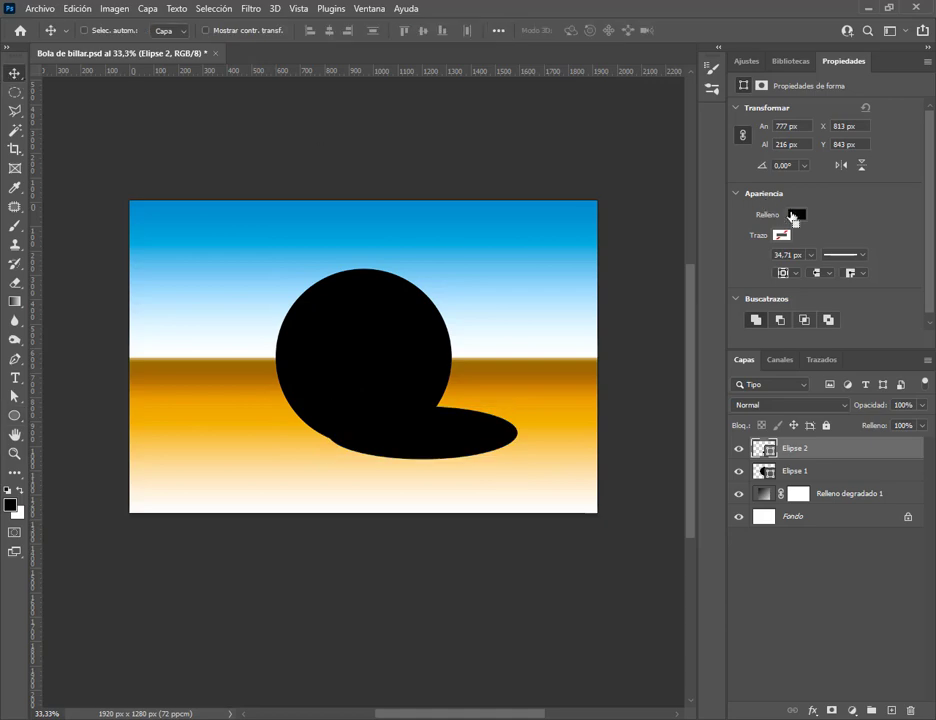
left_click_drag(885, 410, 826, 421)
left_click_drag(489, 445, 457, 451)
type("49")
key("Return")
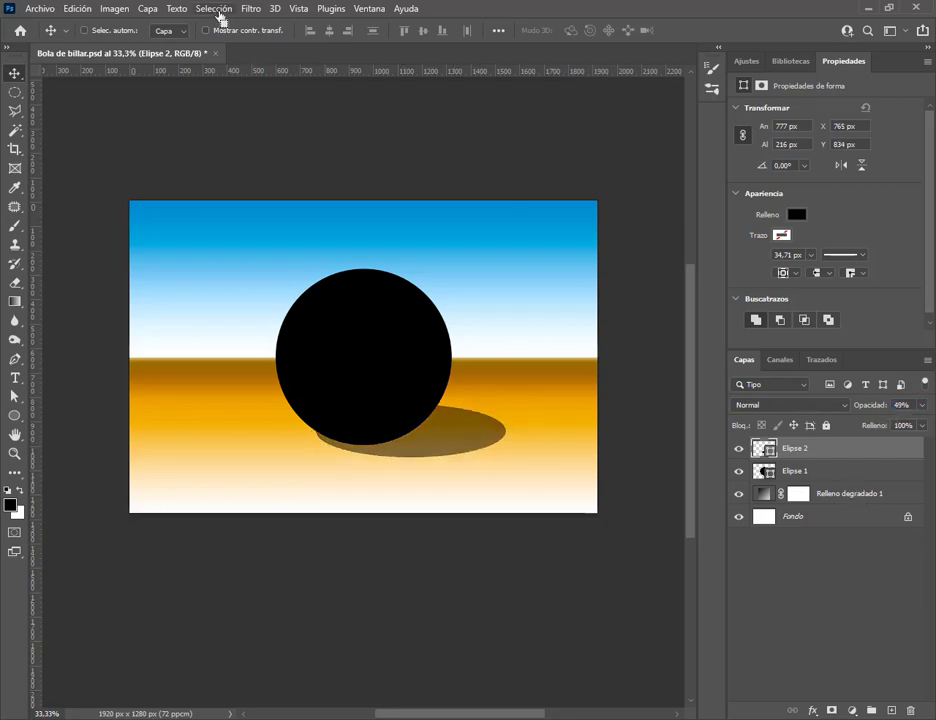
Convert the ellipse to a smart object while applying a Gaussian blur with a 13.9 px radius
left_click(249, 9)
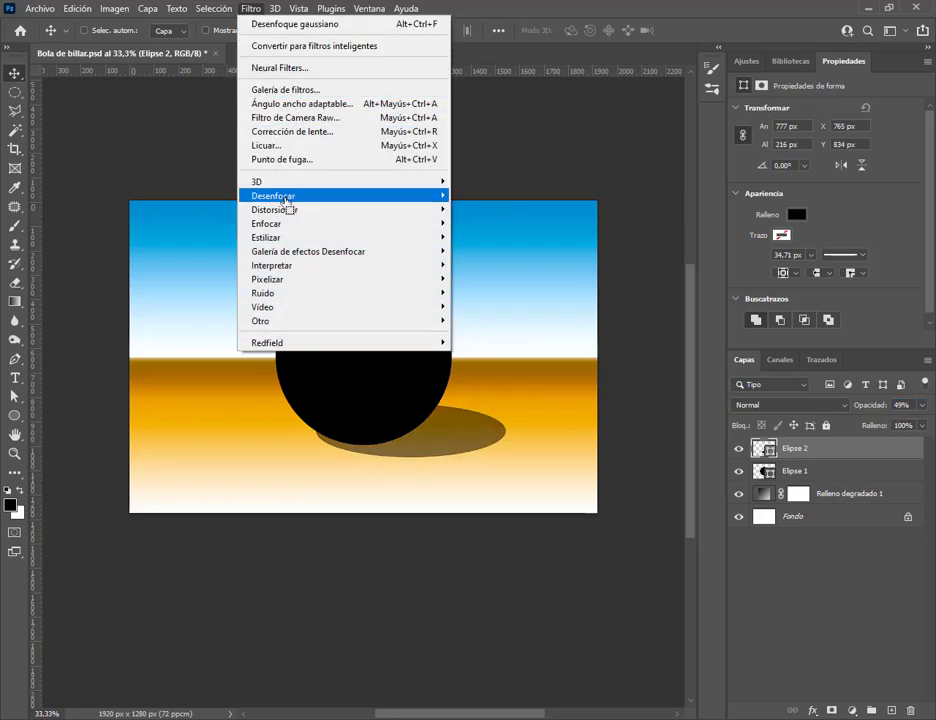
mouse_move(285, 196)
left_click(551, 293)
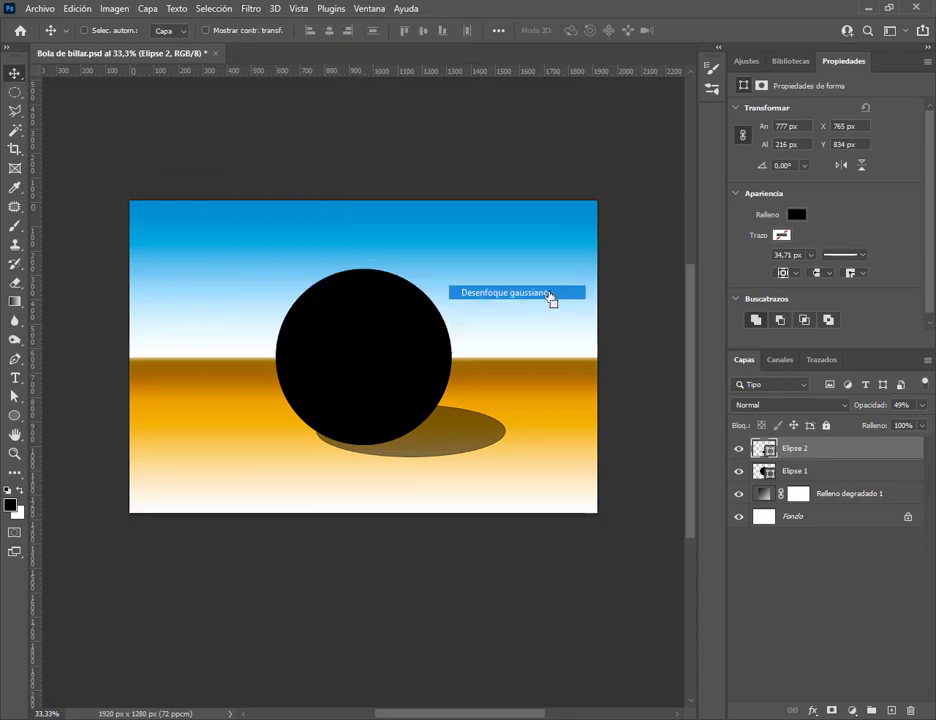
left_click(237, 255)
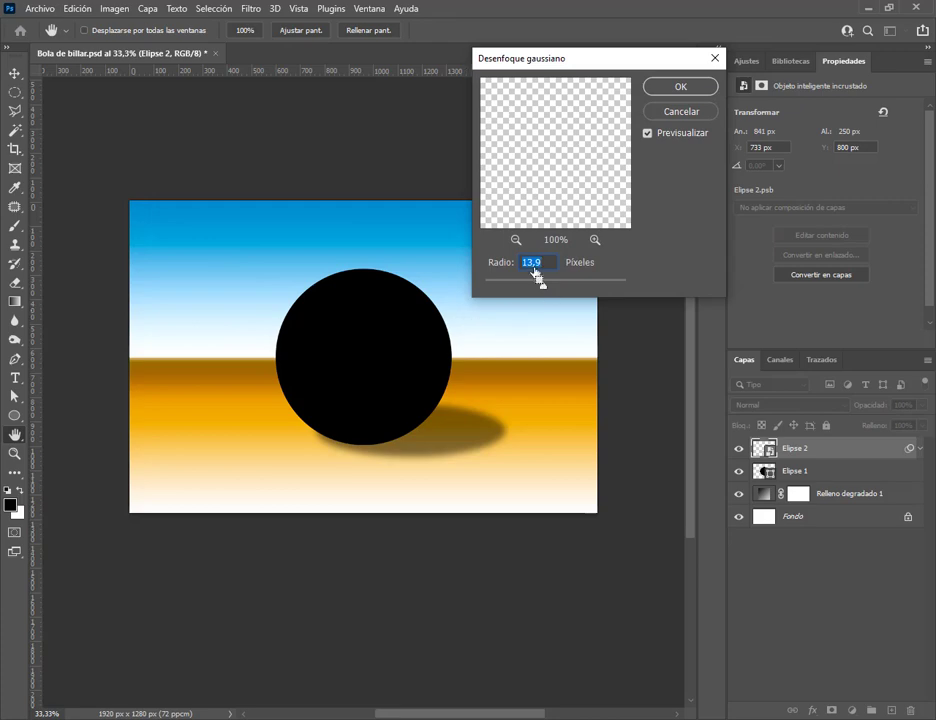
left_click(686, 88)
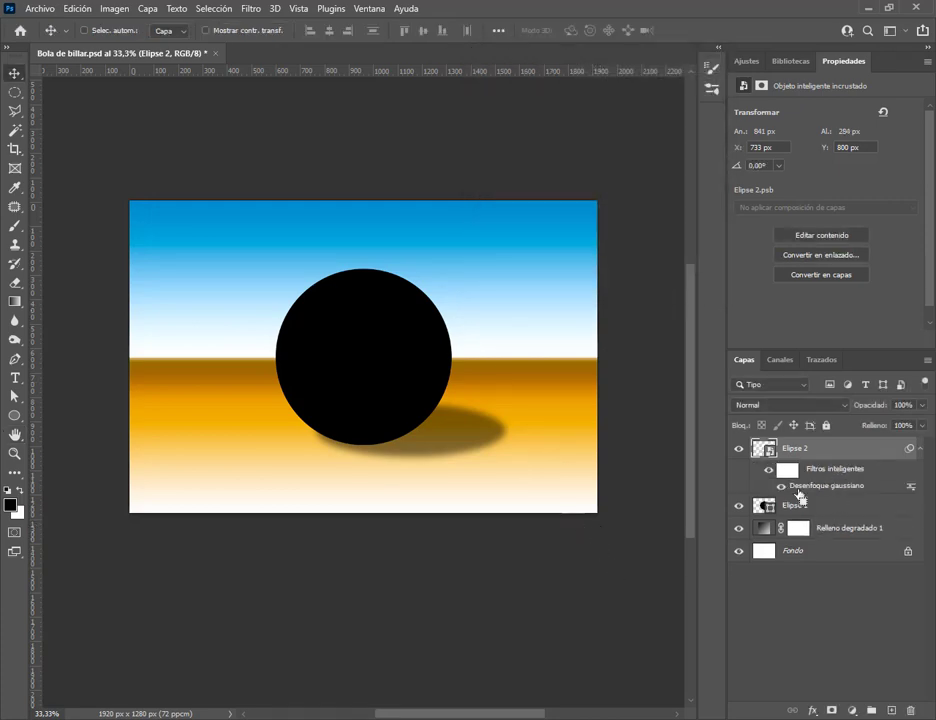
Inspect the Gaussian blur smart filter's blending options and its radius settings, cancelling both dialogs
key("ctrl")
double_click(910, 489)
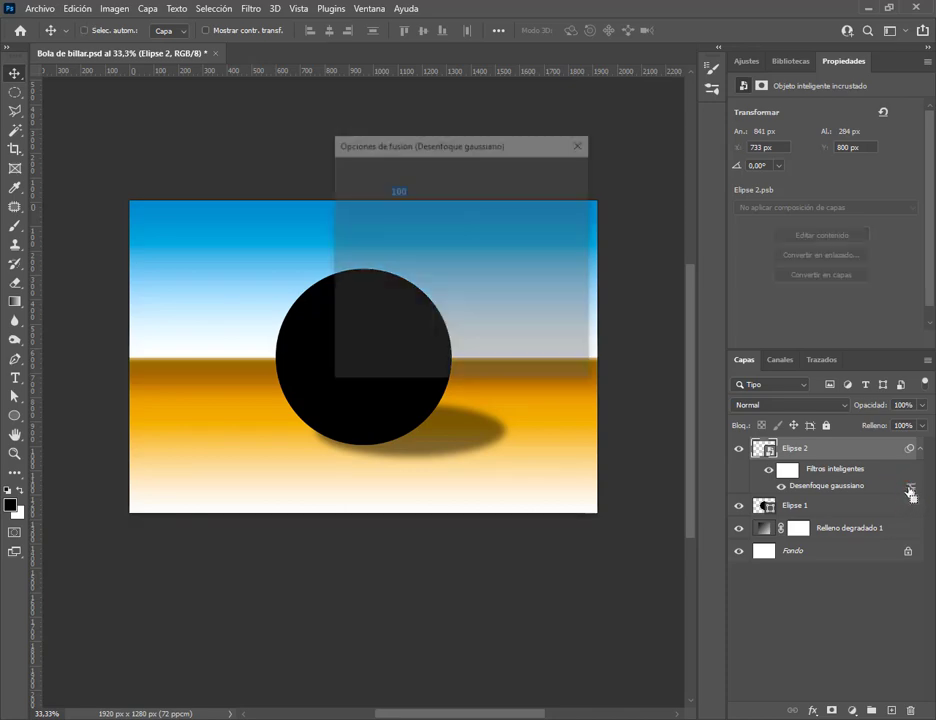
left_click_drag(451, 152, 569, 133)
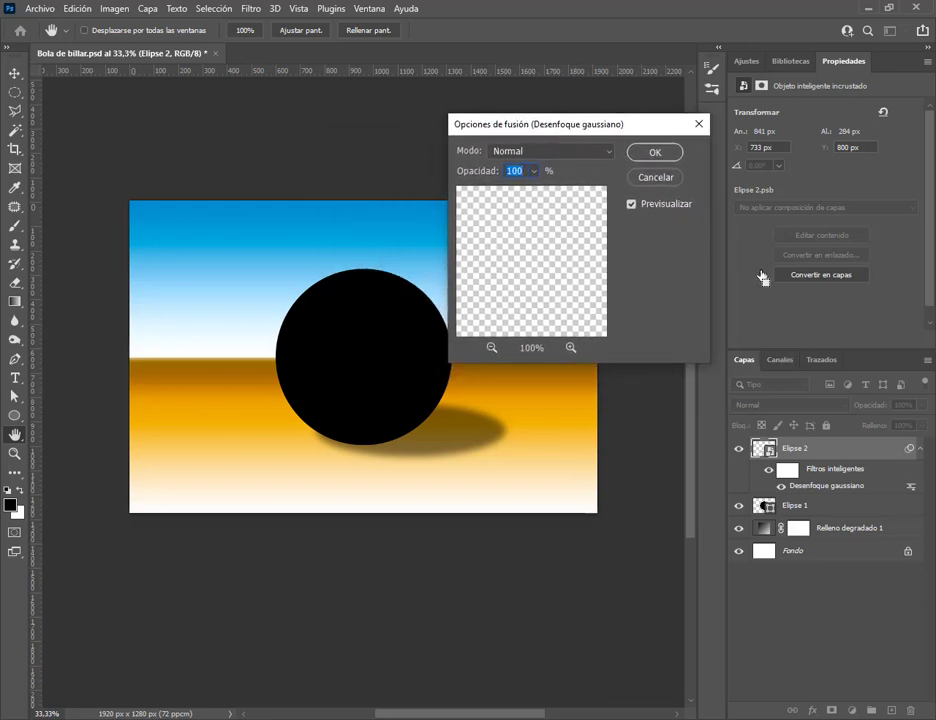
left_click(660, 180)
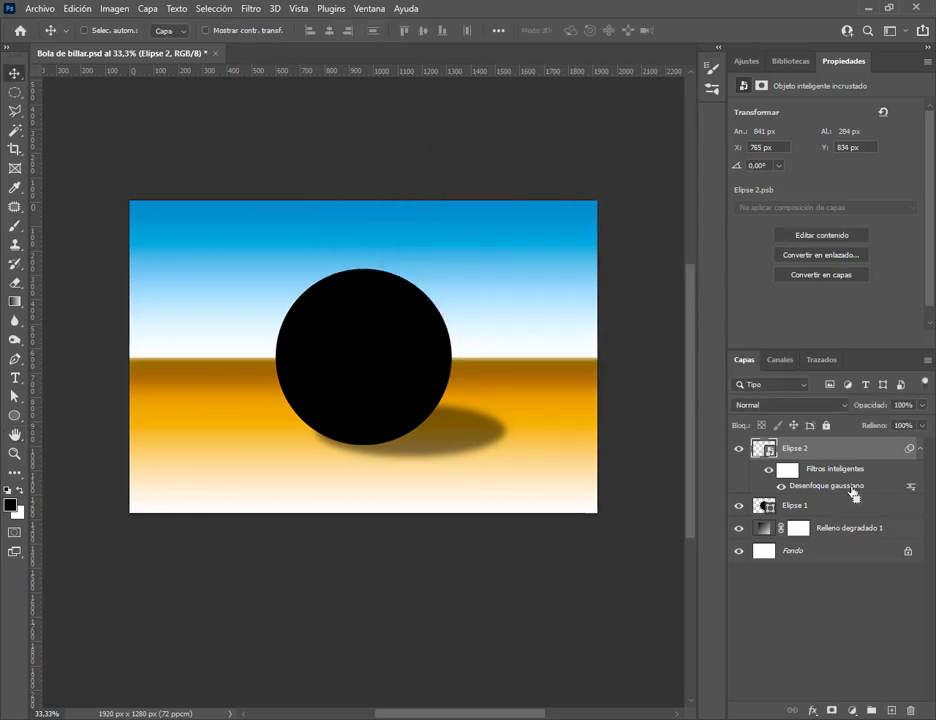
double_click(827, 486)
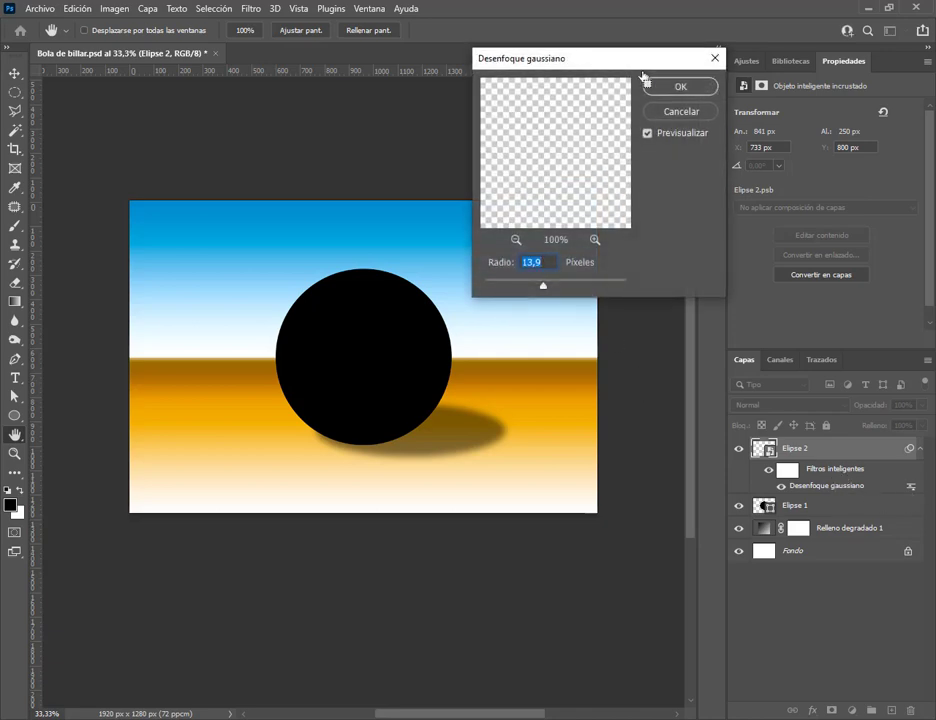
left_click(652, 114)
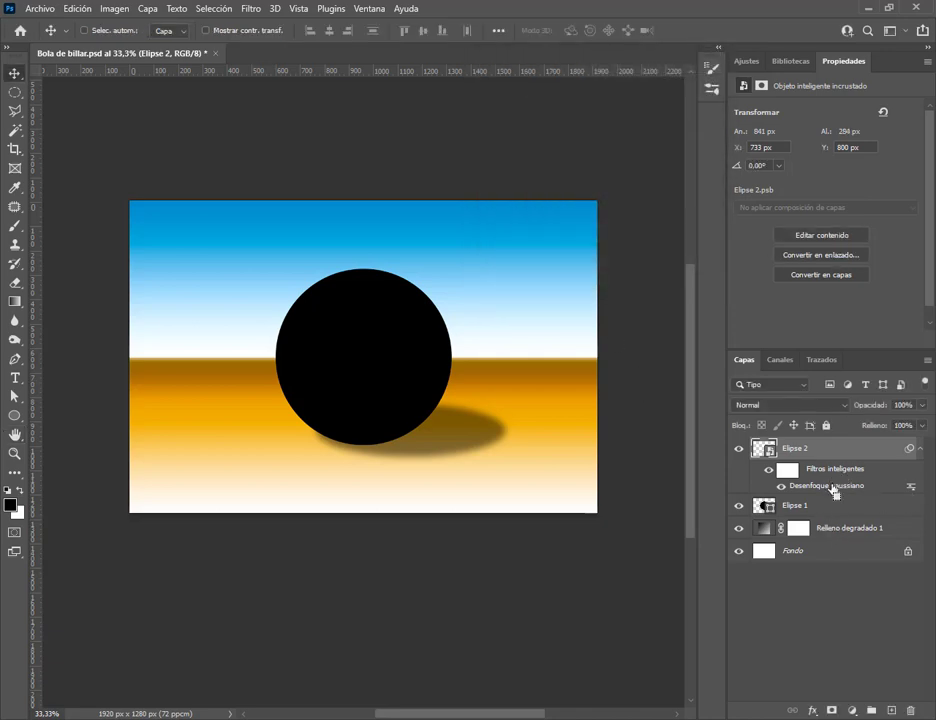
Edit the shadow's Gaussian blur smart filter, trying smaller radii and applying 101.4 px
double_click(827, 486)
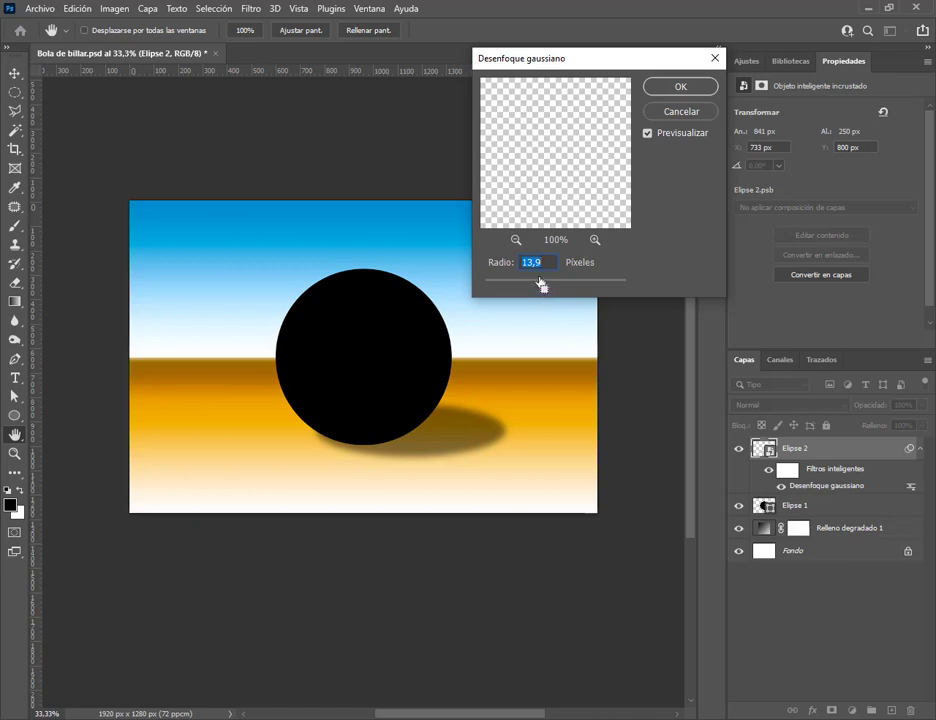
left_click_drag(540, 289, 508, 289)
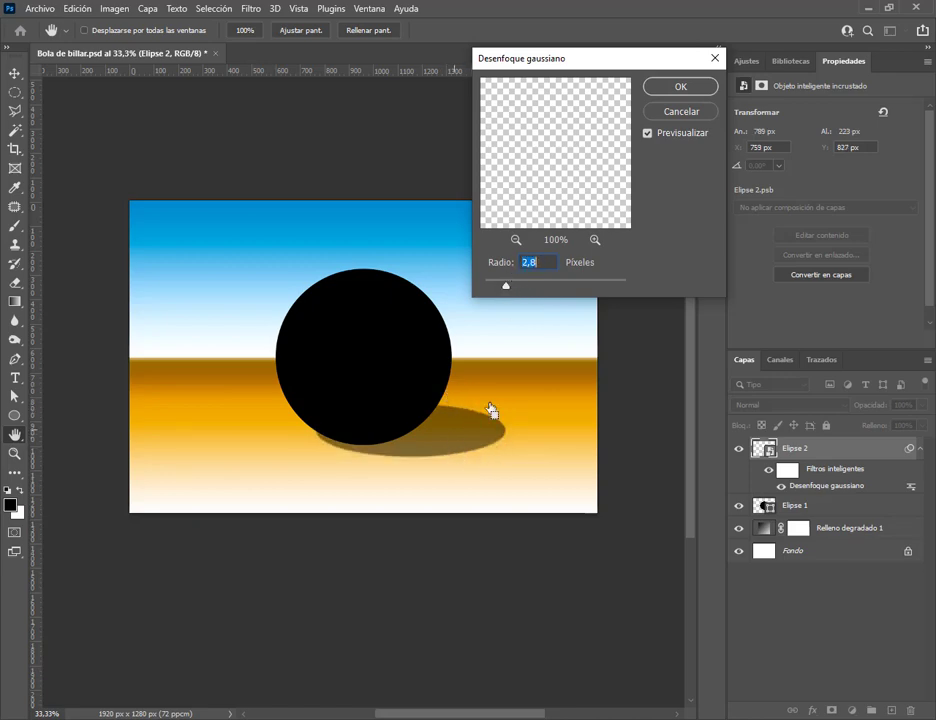
left_click_drag(508, 289, 533, 288)
left_click(573, 289)
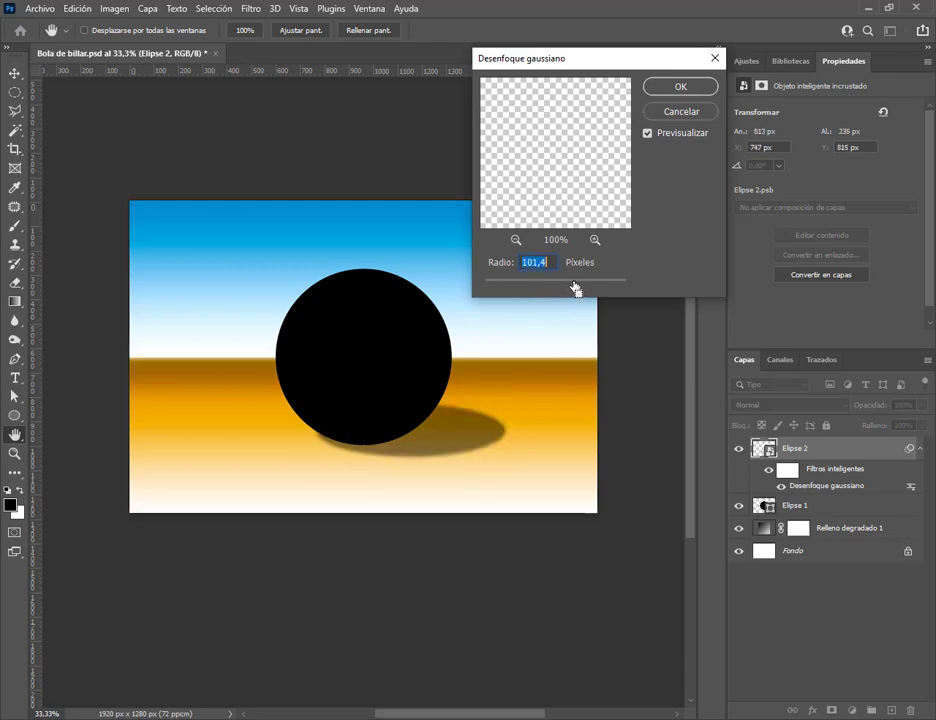
left_click(695, 86)
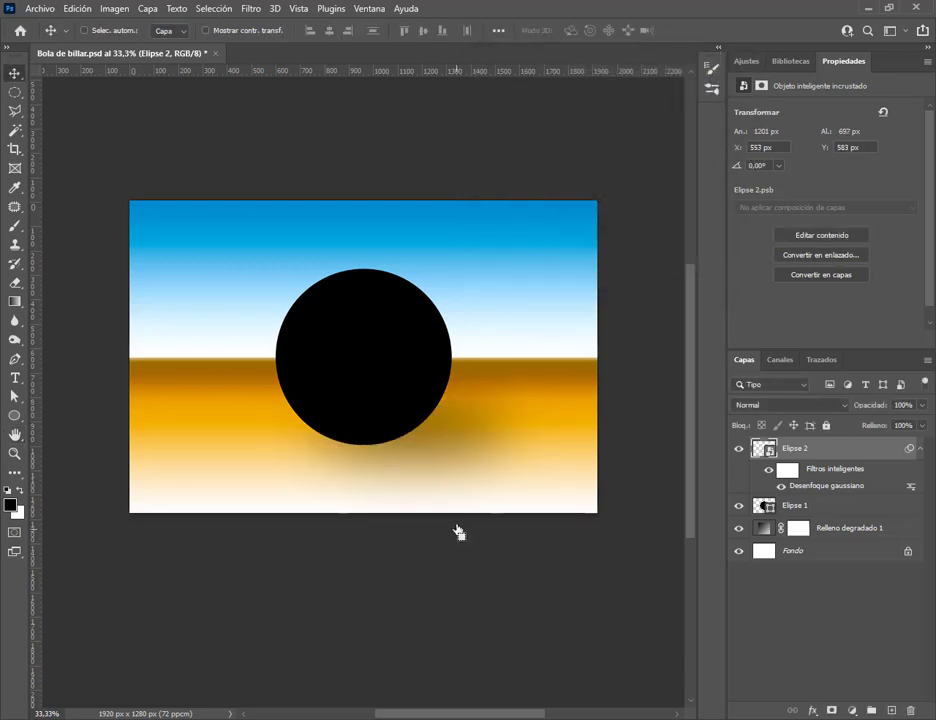
Set the shadow's Gaussian blur radius to 13.9 px and move the shadow to about X 718 px, Y 782 px
double_click(818, 488)
left_click_drag(551, 290, 545, 290)
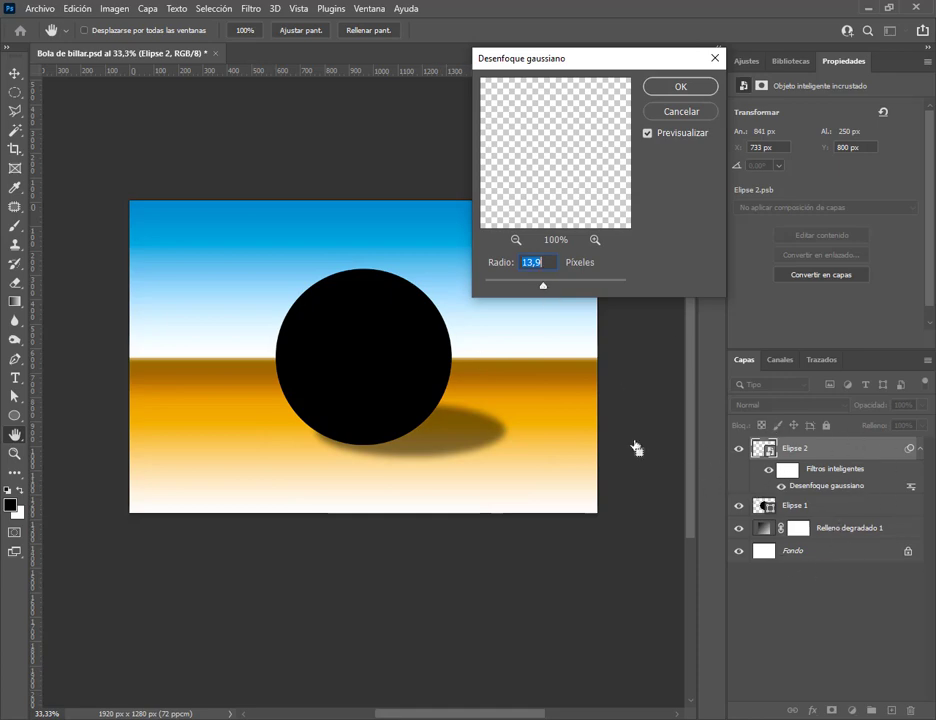
left_click(682, 89)
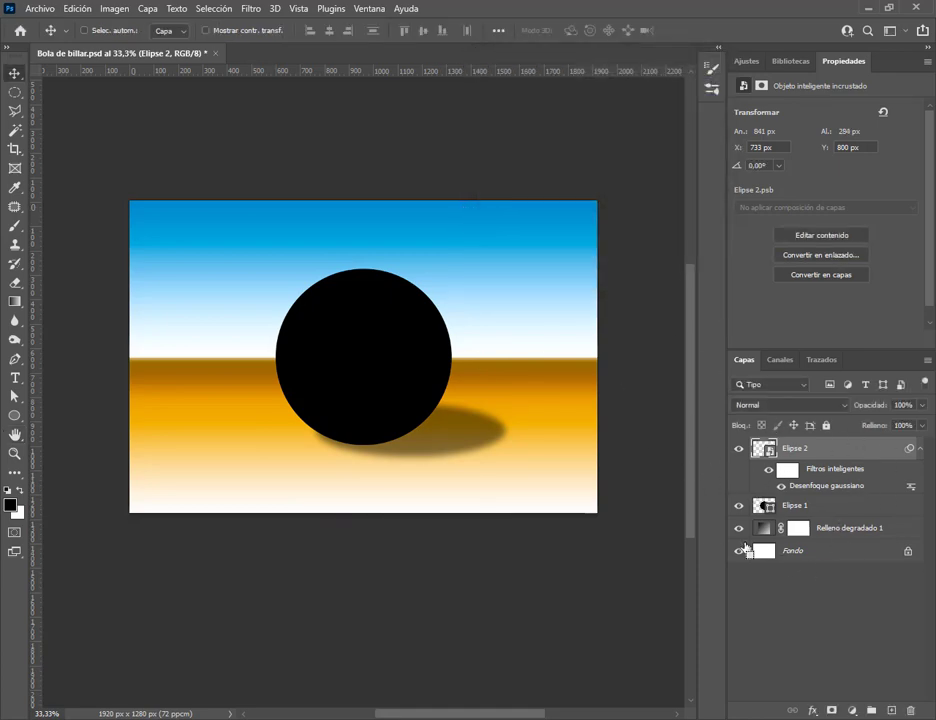
mouse_move(478, 437)
left_mouse_down()
mouse_move(487, 440)
mouse_move(480, 437)
left_mouse_up()
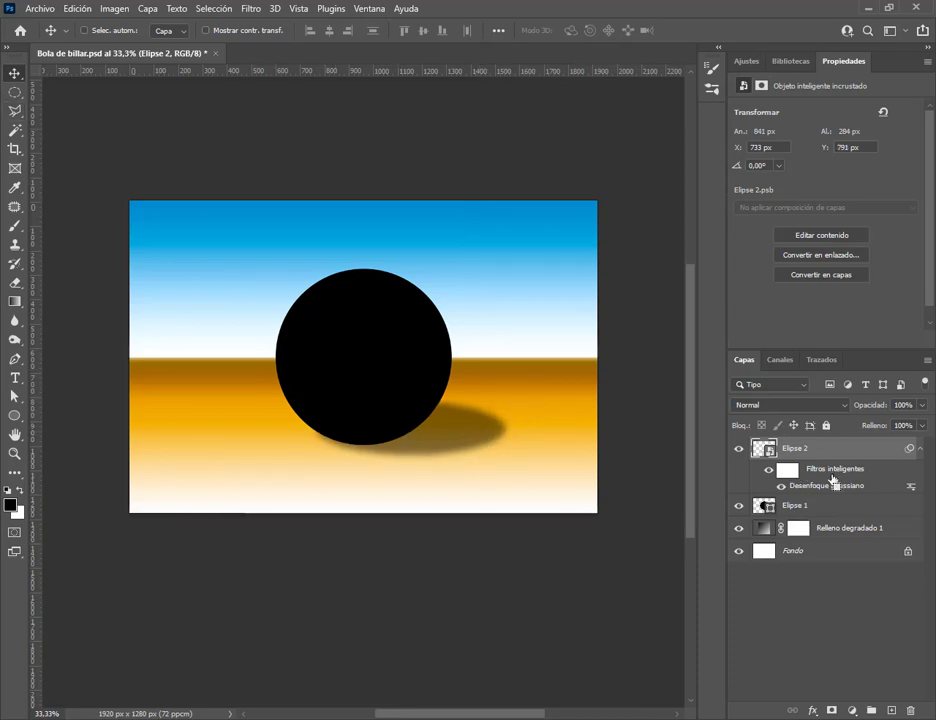
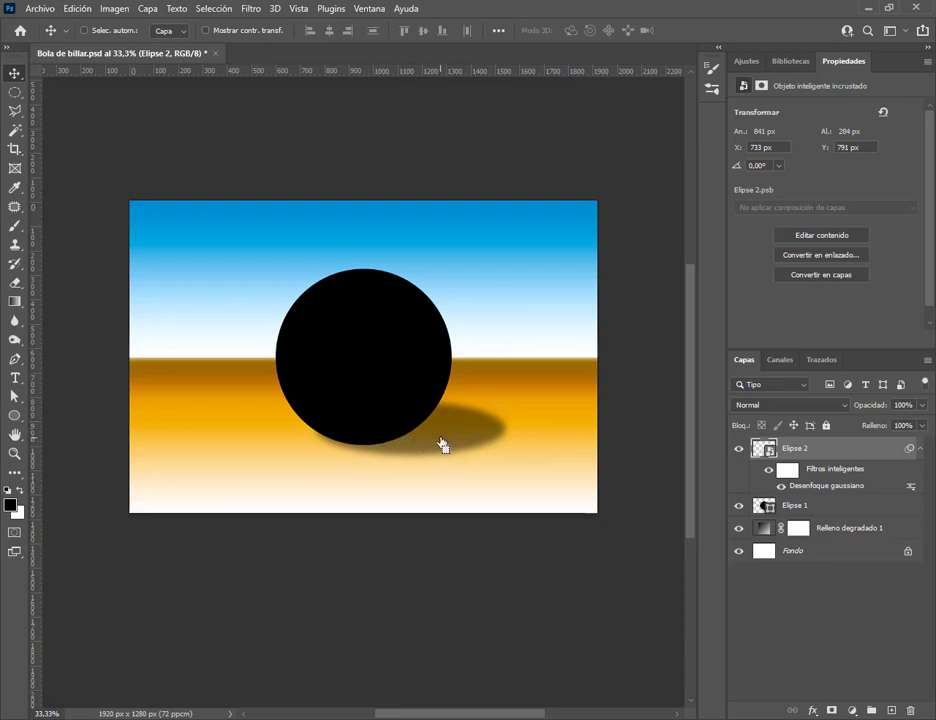
left_click_drag(451, 441, 478, 441)
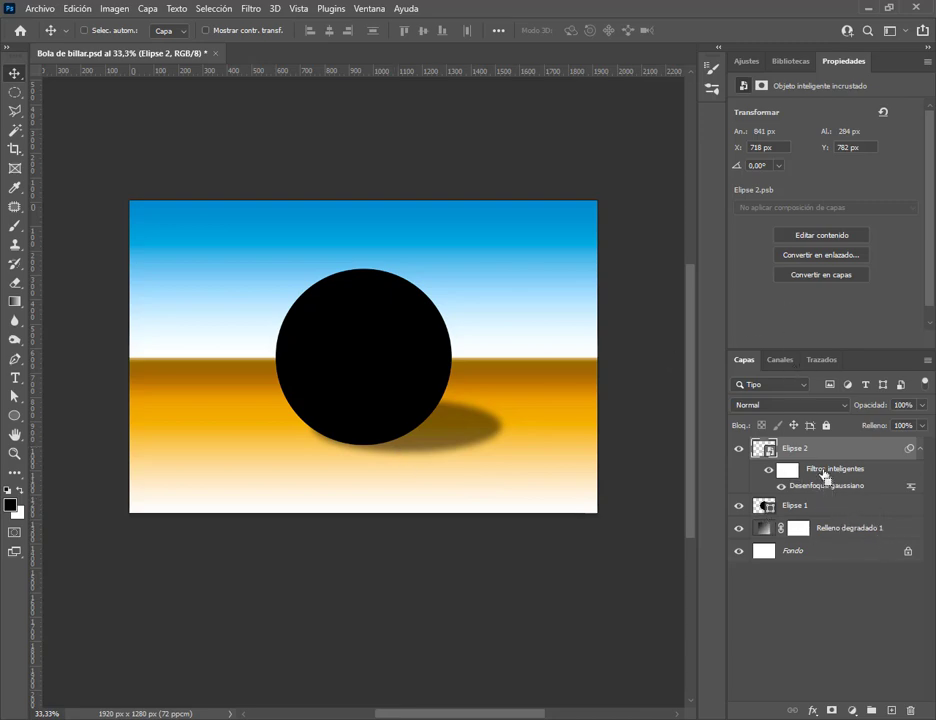
Delete the filter mask and the smart filters from the Elipse 2 shadow layer
left_click(825, 509)
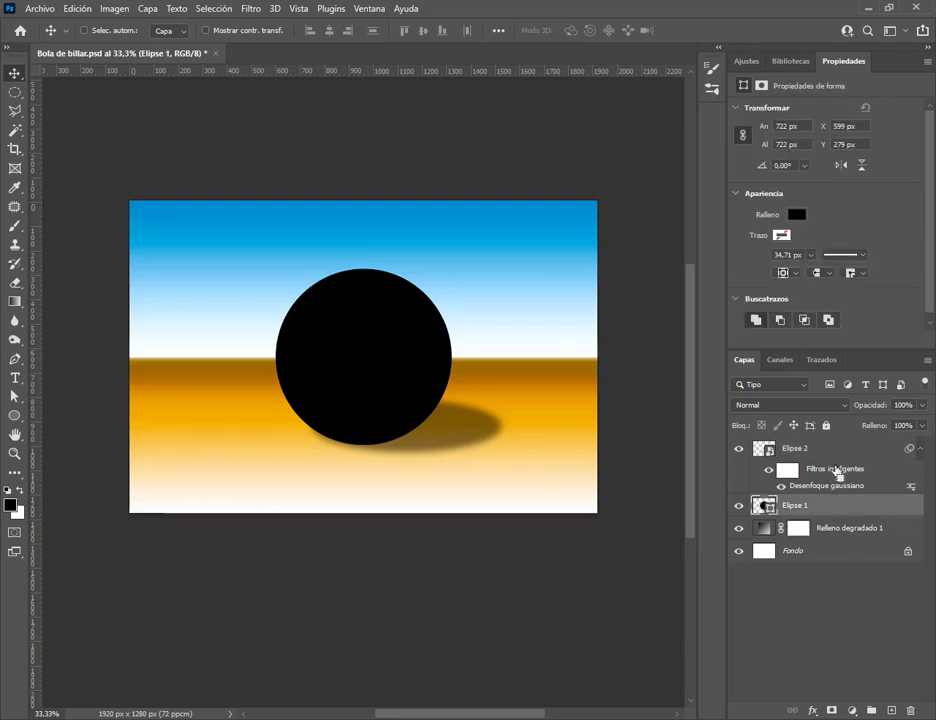
left_click(835, 476)
right_click(835, 455)
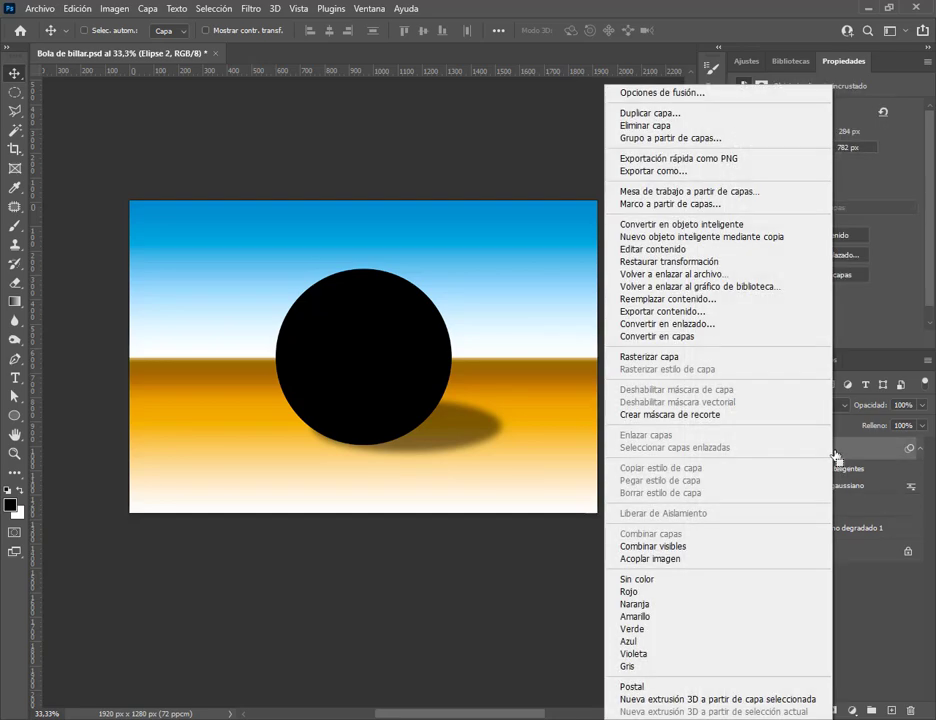
left_click(846, 484)
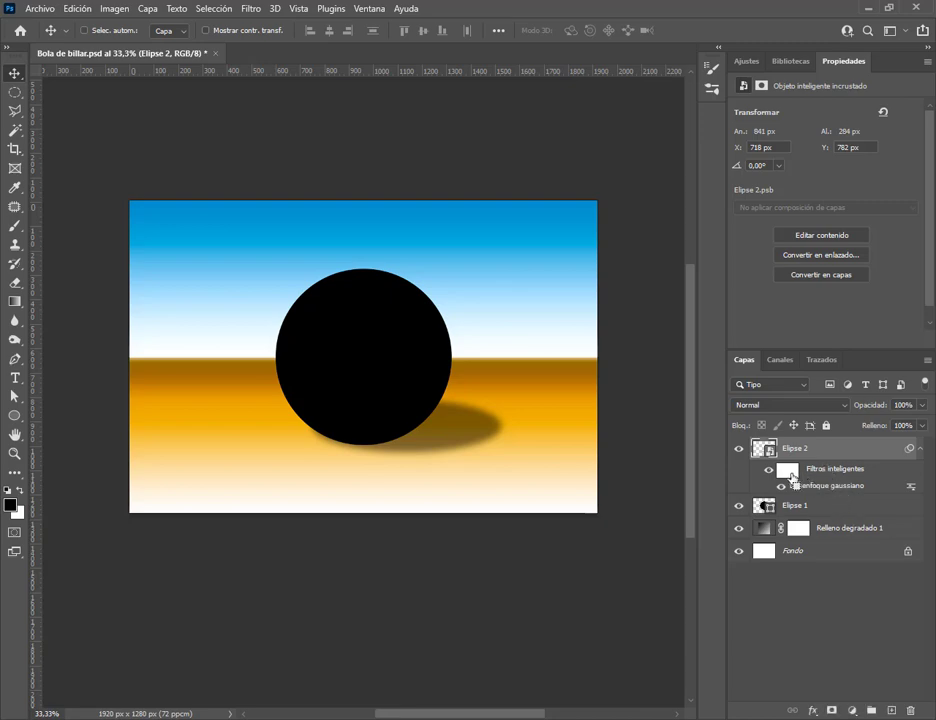
left_click_drag(790, 478, 914, 712)
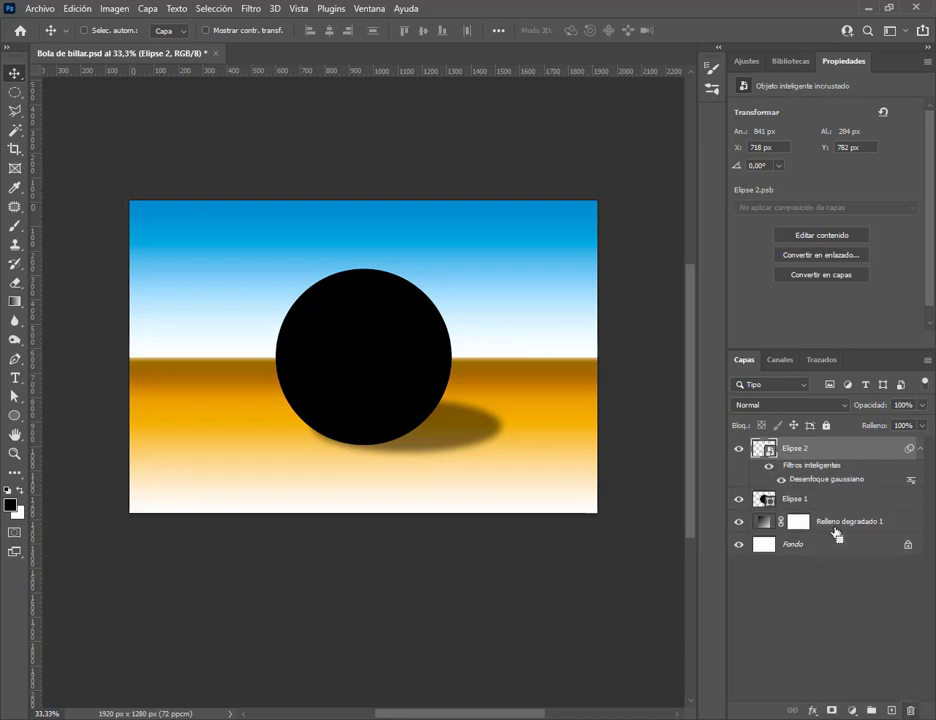
left_click_drag(820, 470, 912, 713)
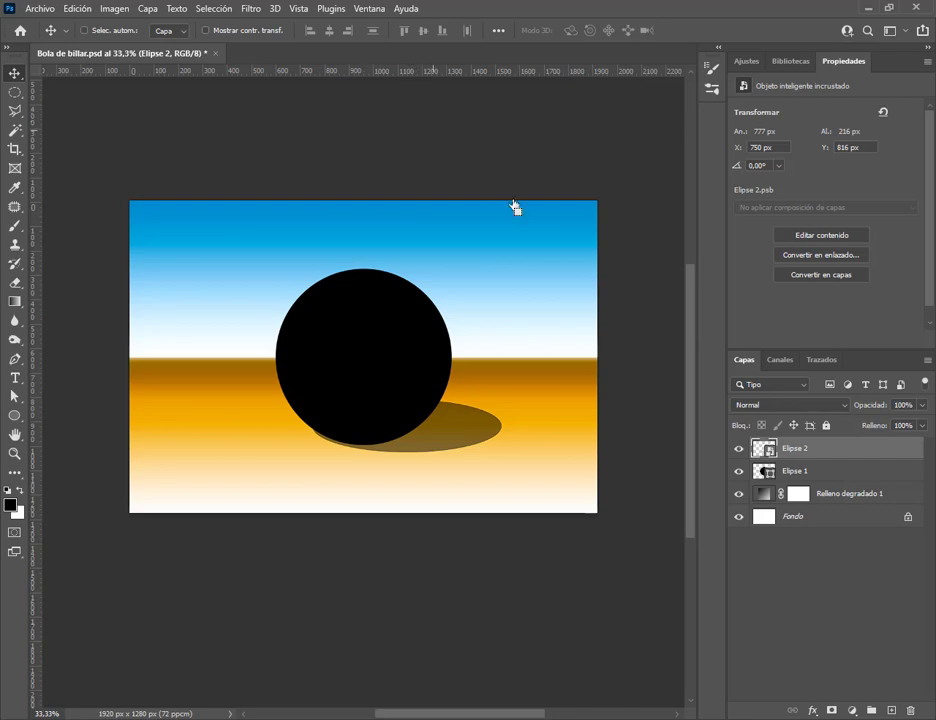
Reapply a Gaussian blur with a 13.9 px radius to the shadow and move it to about X 721 px, Y 800 px
left_click(251, 8)
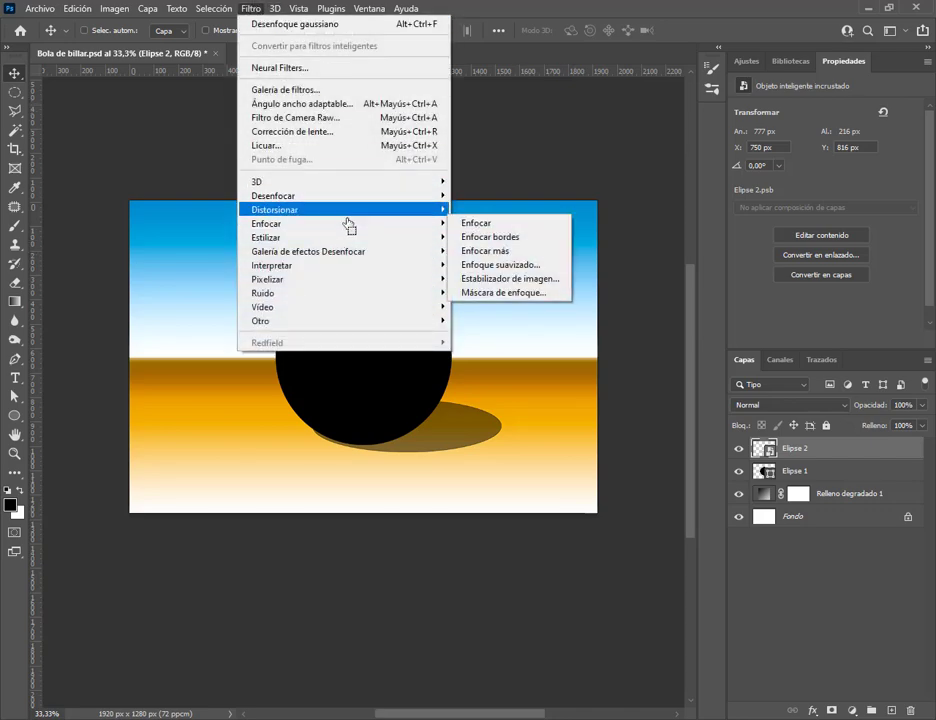
mouse_move(359, 196)
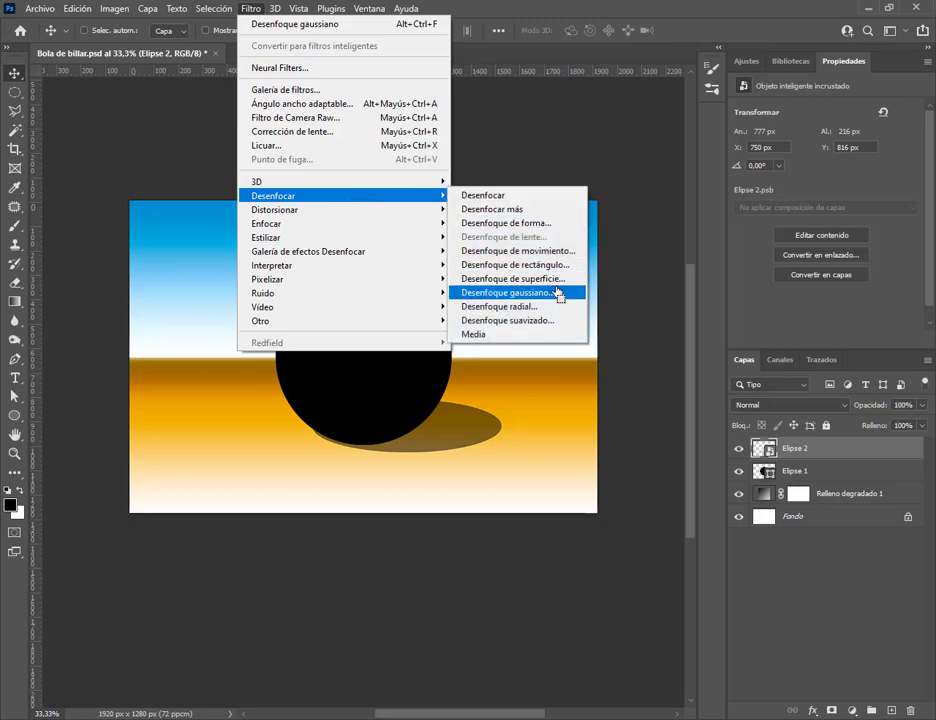
left_click(558, 293)
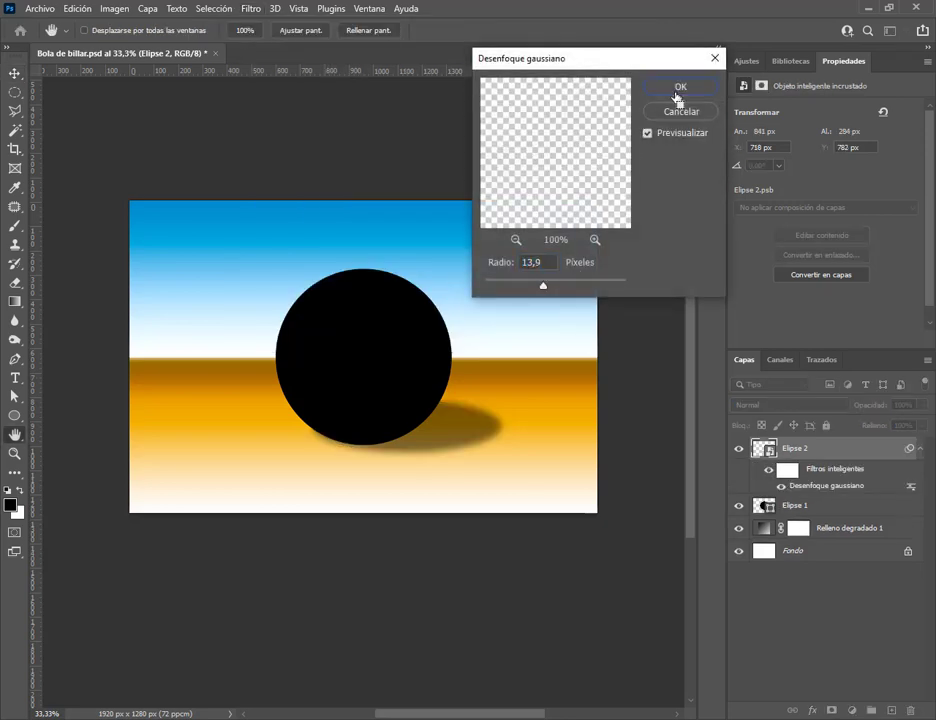
left_click(678, 90)
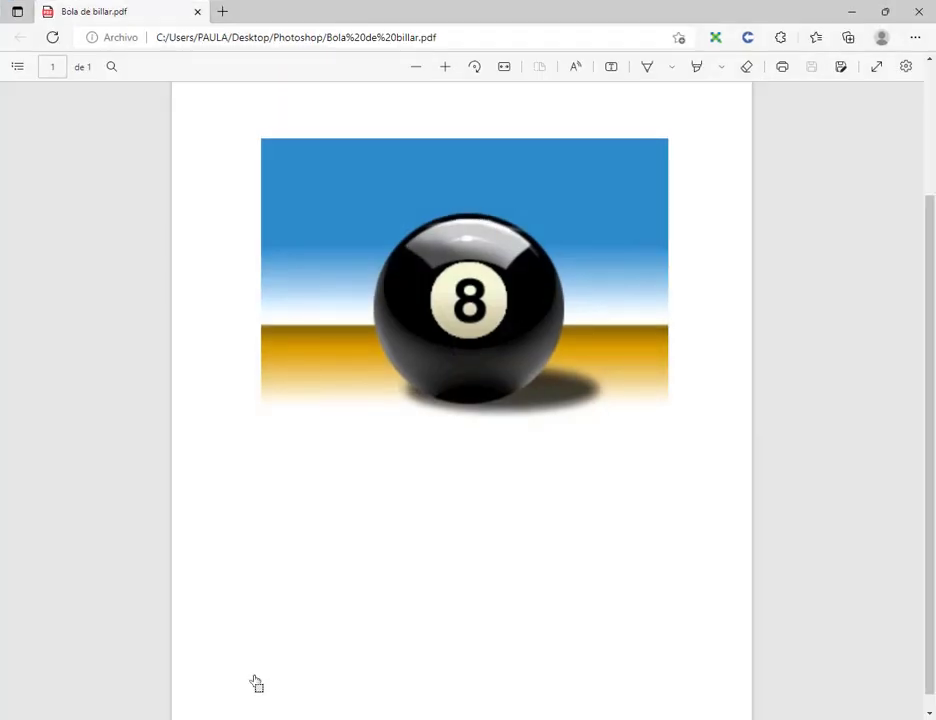
left_click(851, 11)
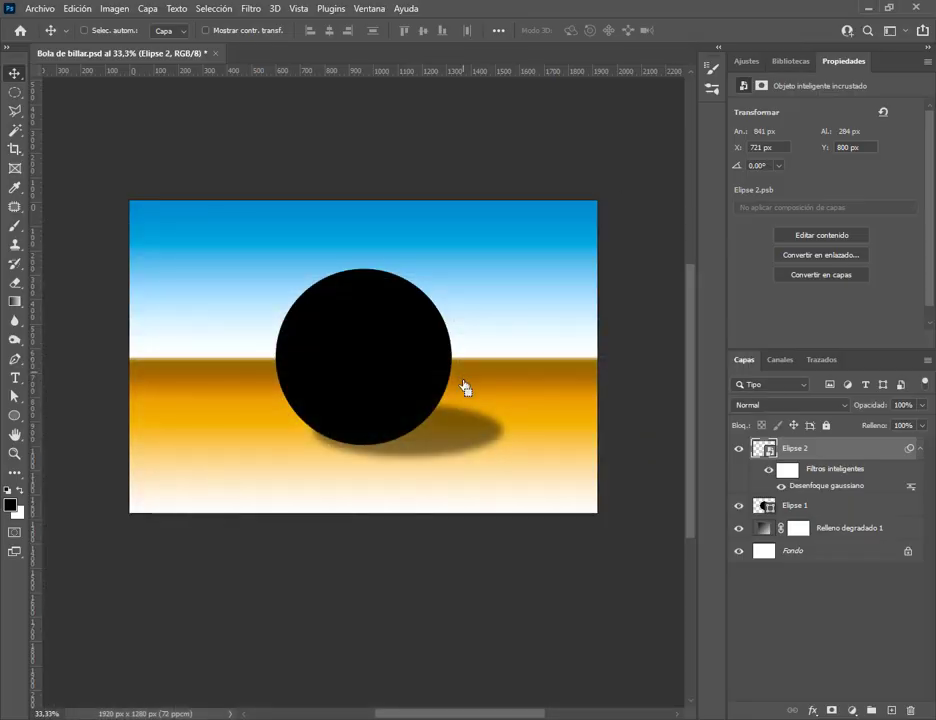
Open the shadow's smart object contents, set the ellipse's opacity to 76%, then save and close the contents file
left_click(879, 410)
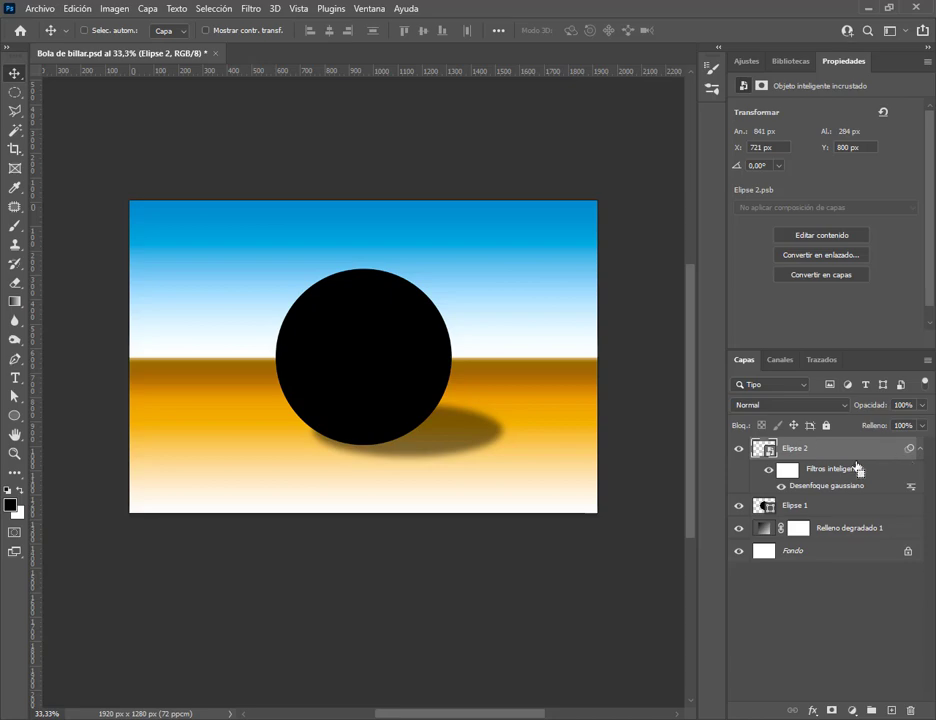
double_click(768, 450)
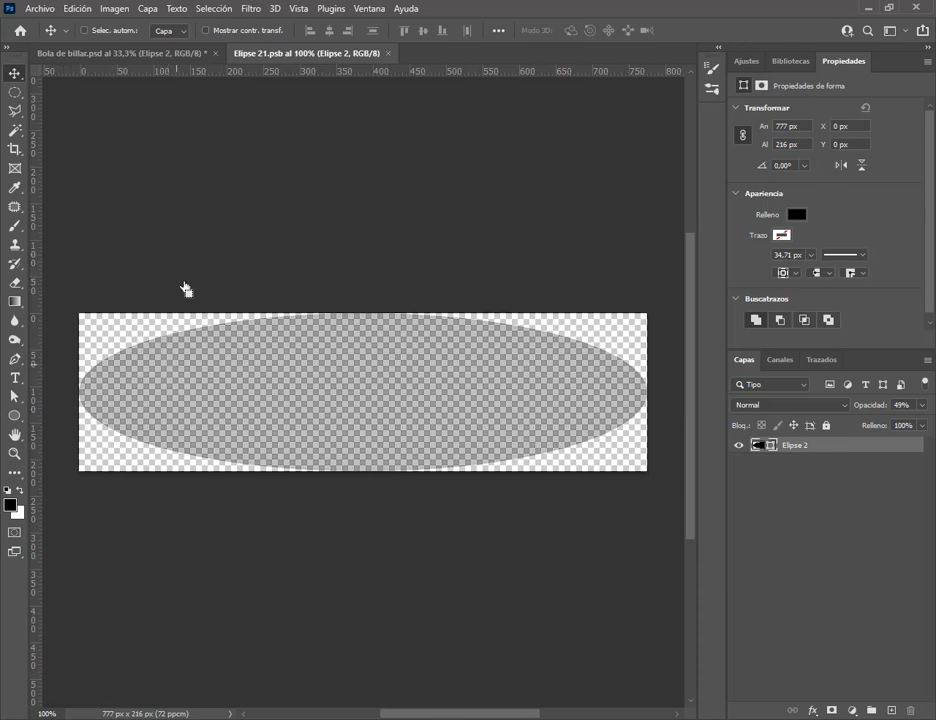
left_click_drag(867, 409, 883, 410)
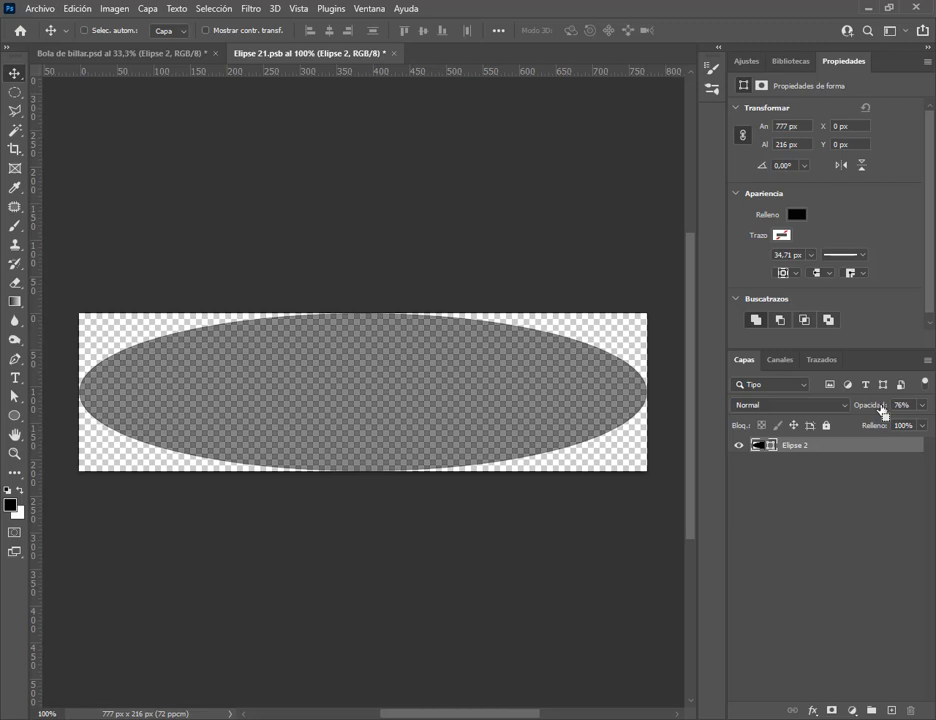
left_click(24, 8)
left_click(77, 170)
left_click(388, 52)
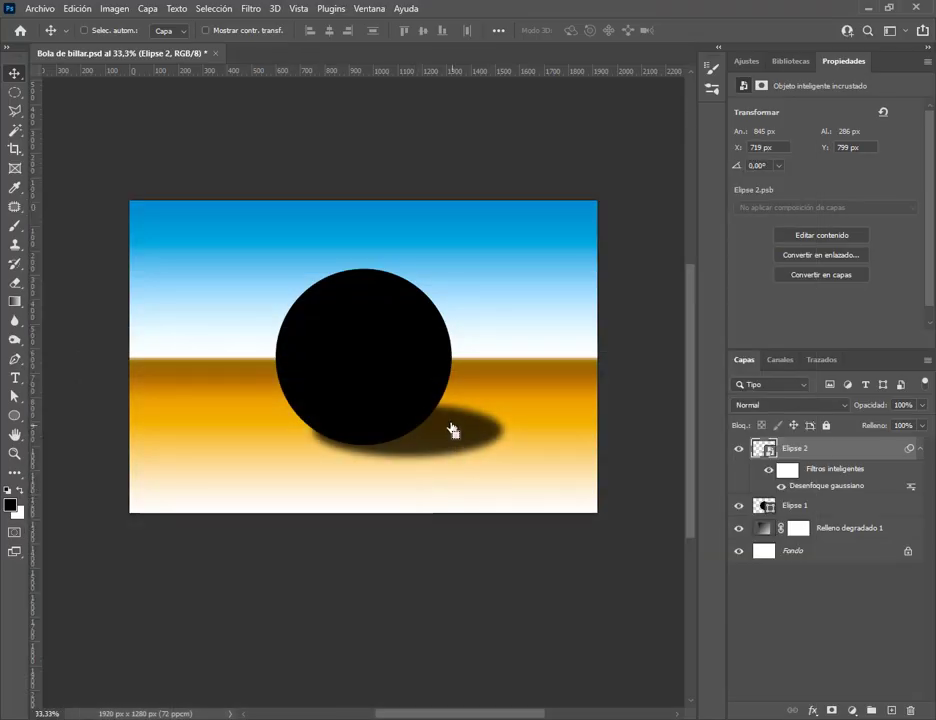
Reopen the shadow's smart object contents, set the ellipse's opacity to 65%, then save and close the contents file
double_click(765, 450)
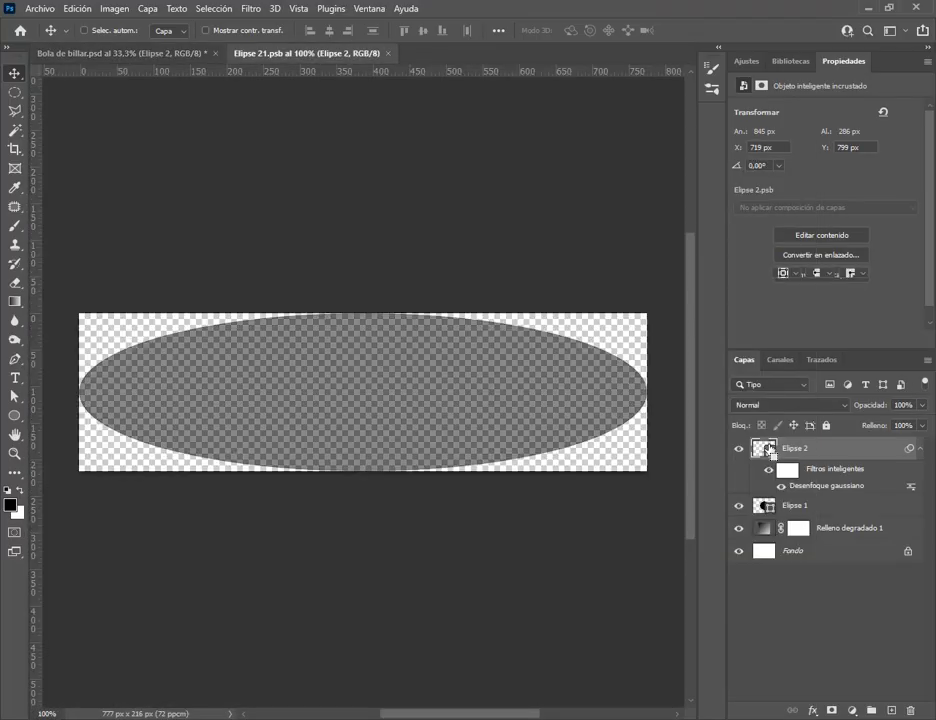
left_click(903, 405)
type("66")
key("Return")
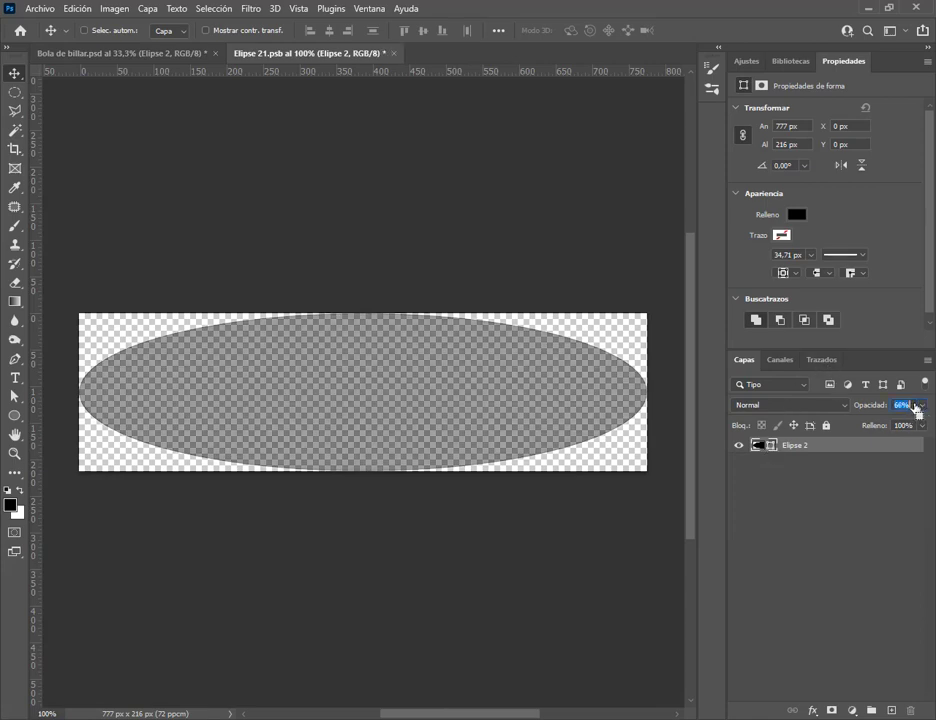
left_click(30, 12)
left_click(42, 170)
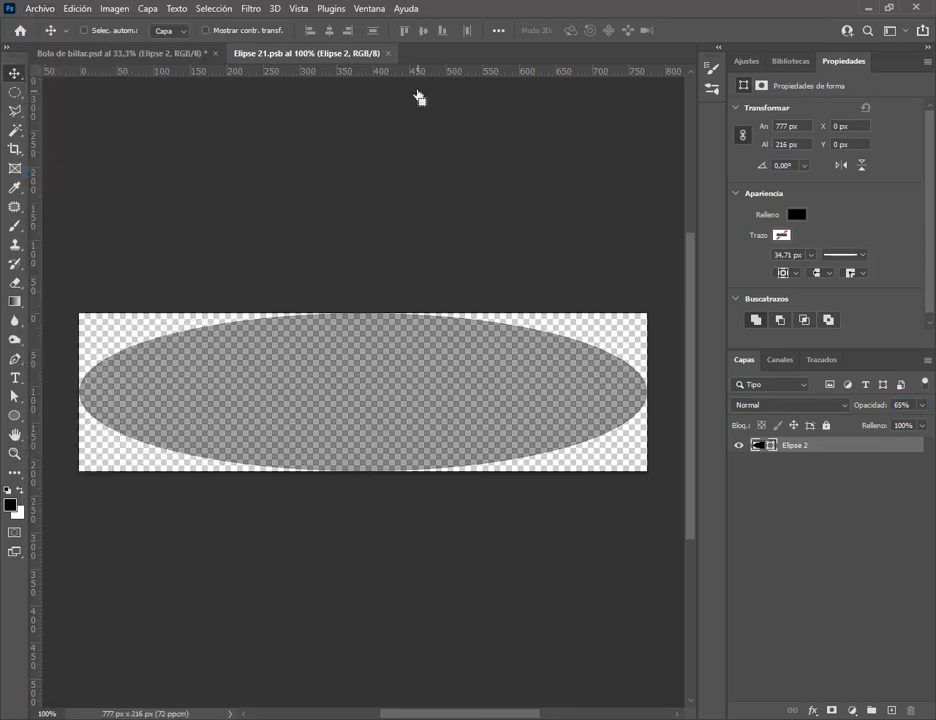
left_click(388, 54)
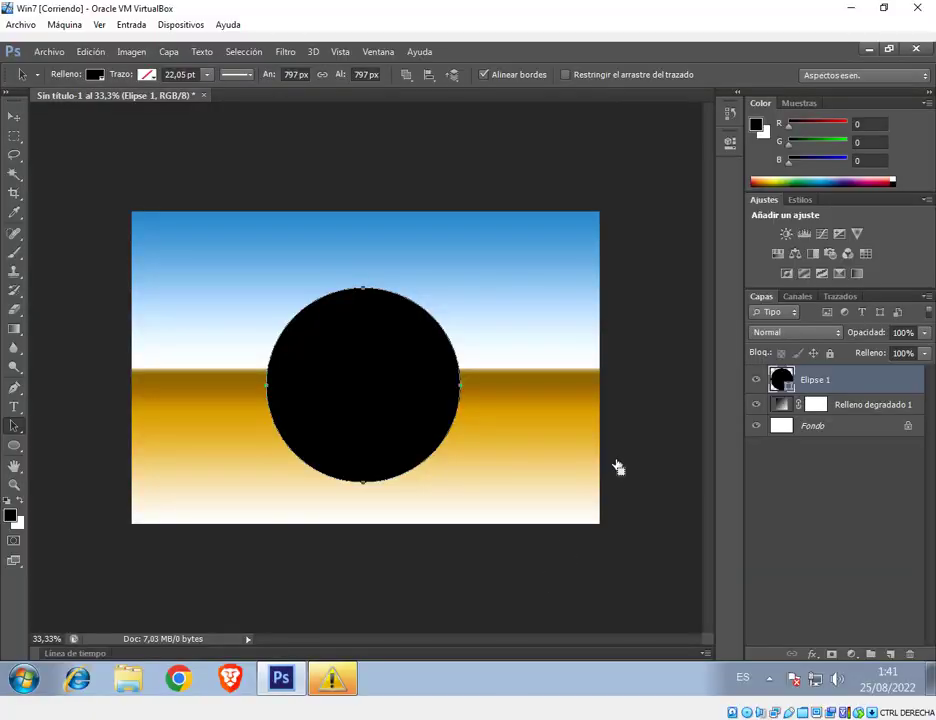
Switch to Photoshop CS6 in the virtual machine and draw a black ellipse about 855 by 181 px under the ball with 64% opacity
left_click(14, 445)
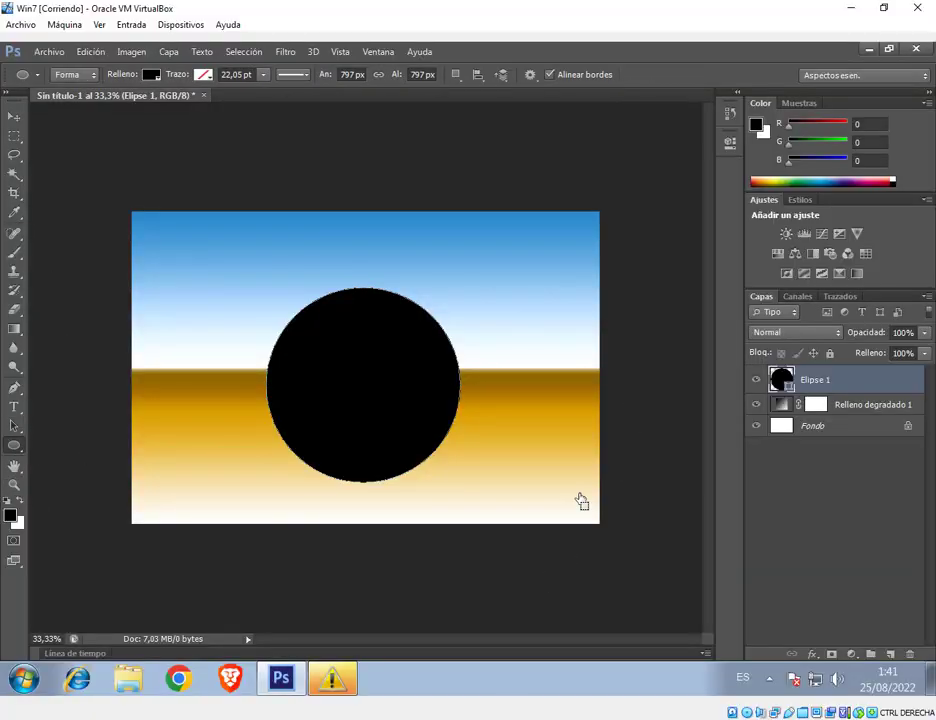
left_click_drag(345, 457, 550, 500)
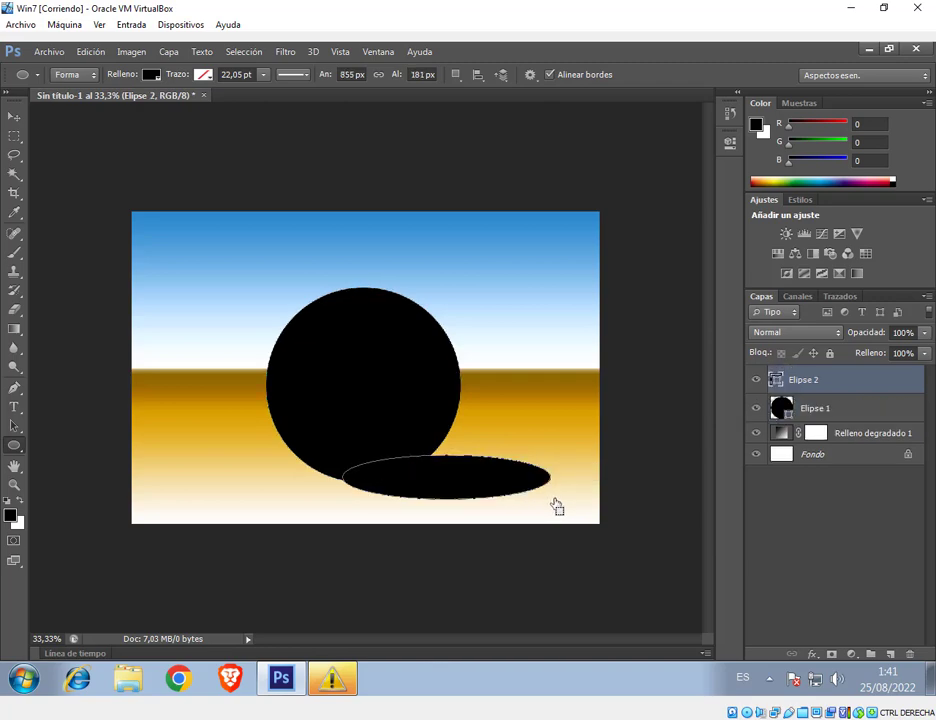
left_click(14, 116)
left_click_drag(474, 477, 456, 478)
left_click_drag(889, 342, 859, 344)
Try rasterizing the shadow ellipse and blurring it with a 9.8 px Gaussian blur, then undo both to restore the shape layer
left_click(285, 52)
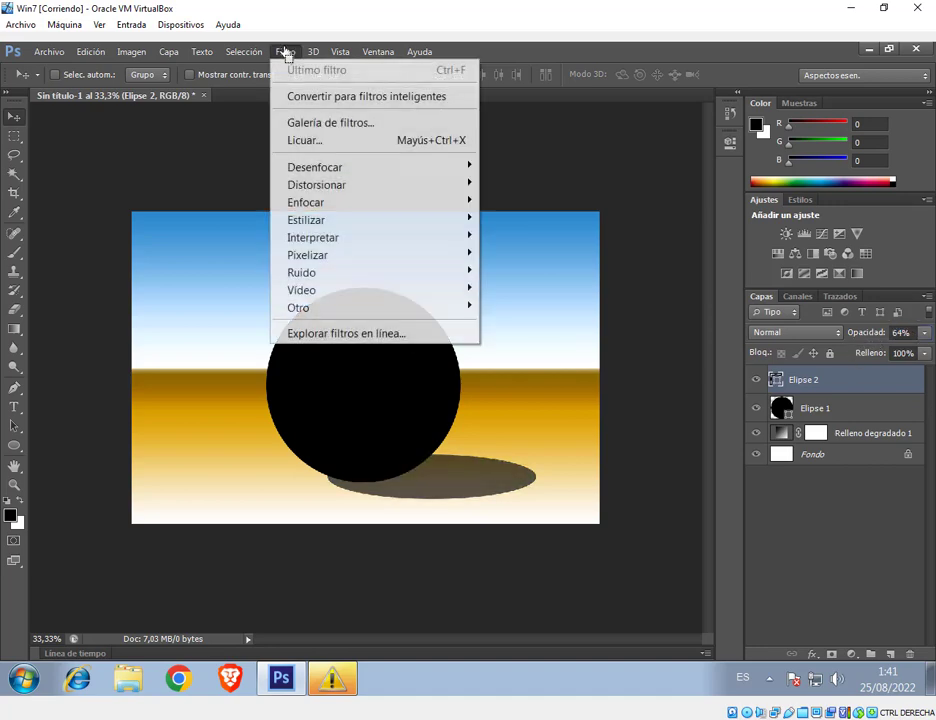
mouse_move(347, 172)
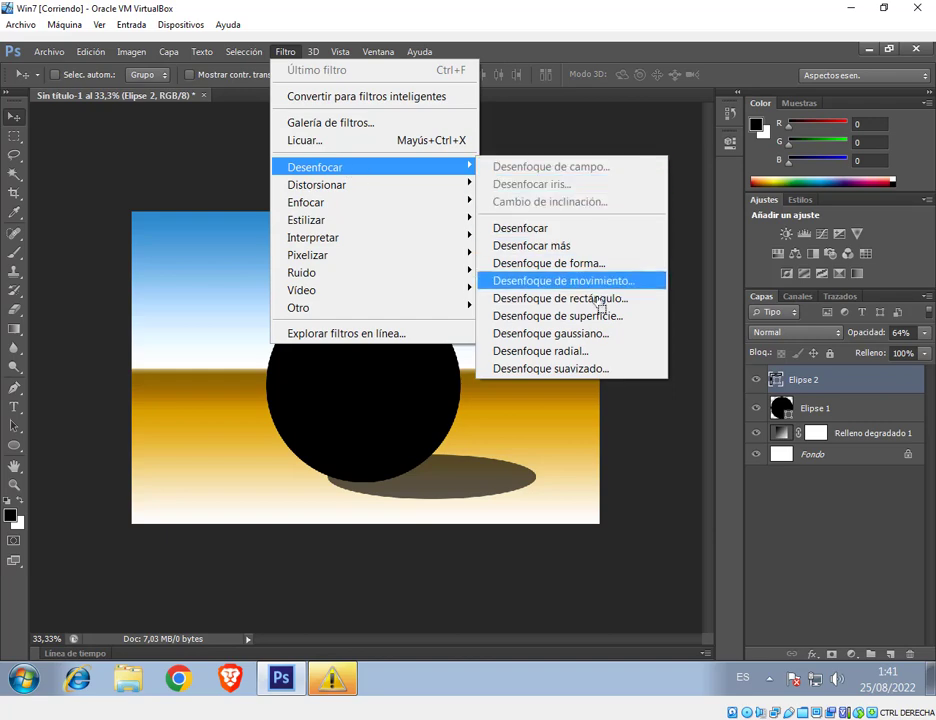
left_click(594, 336)
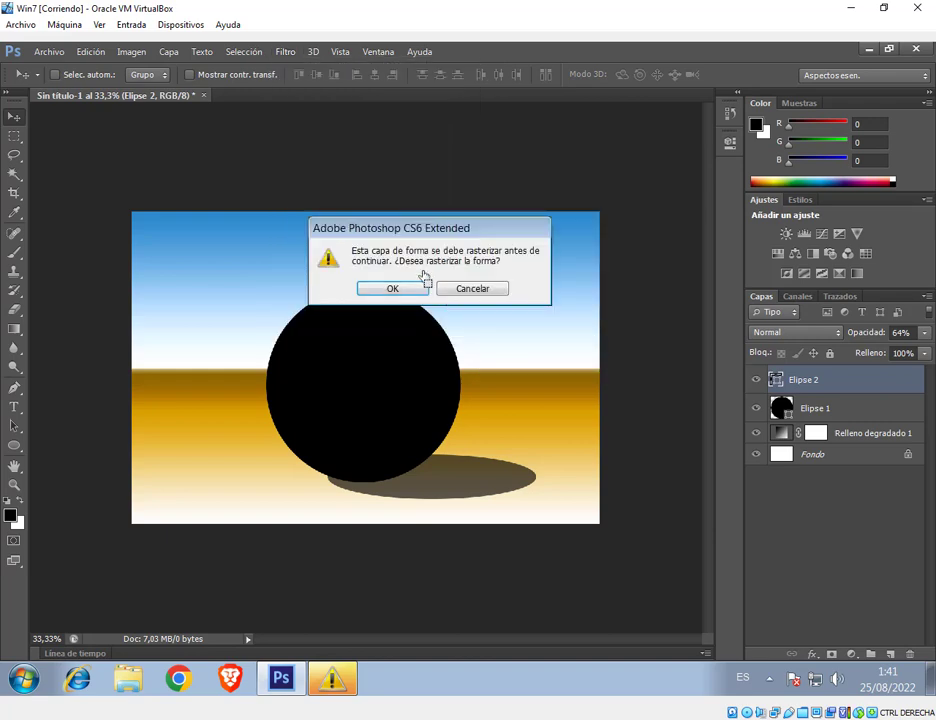
left_click_drag(426, 230, 464, 195)
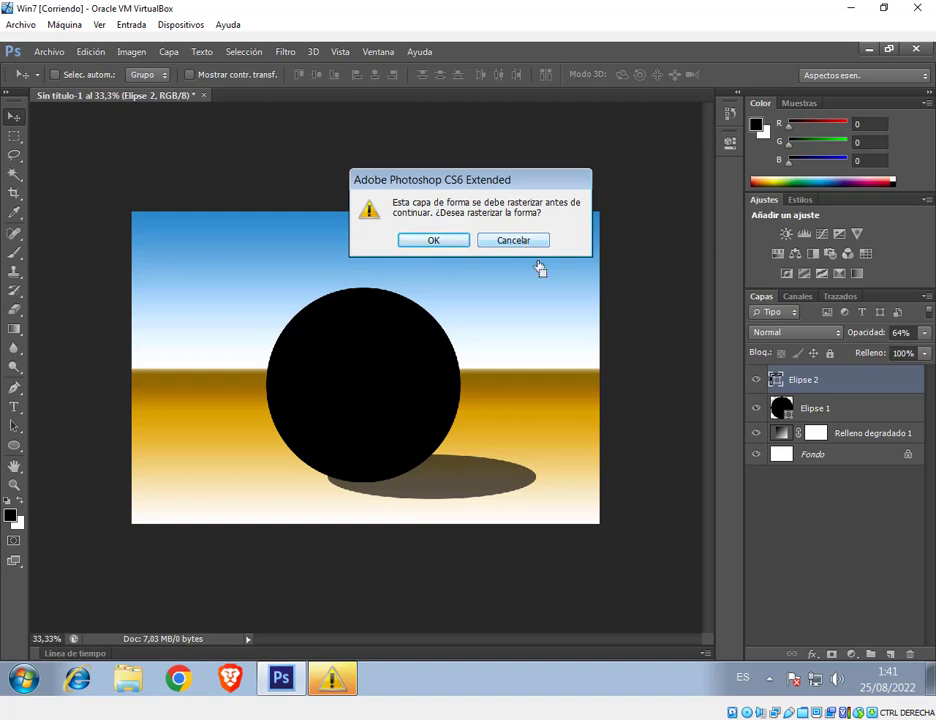
left_click(450, 243)
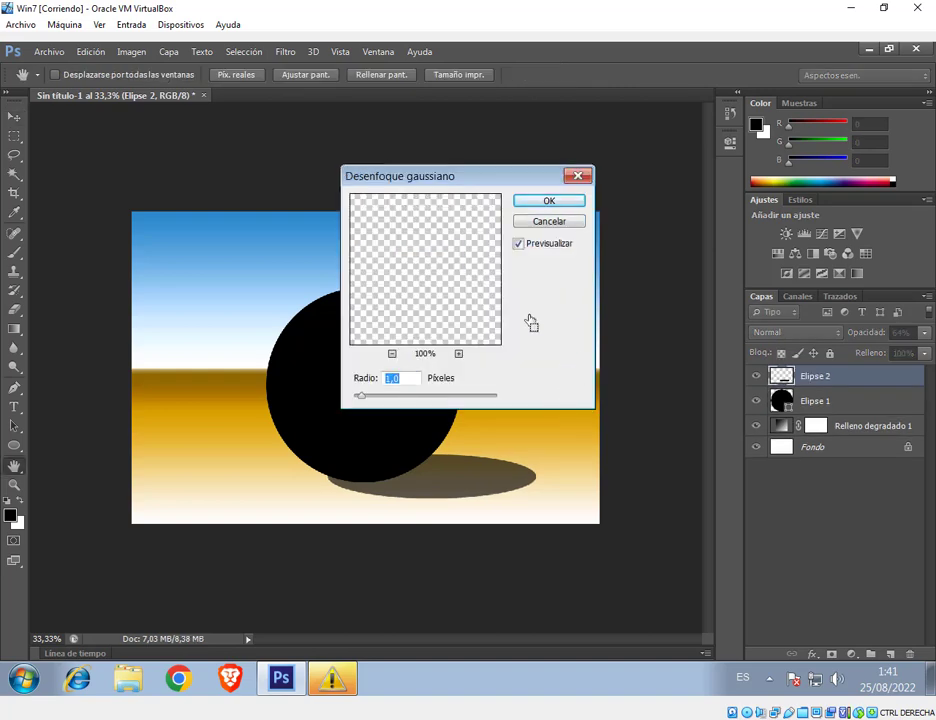
left_click_drag(361, 396, 412, 401)
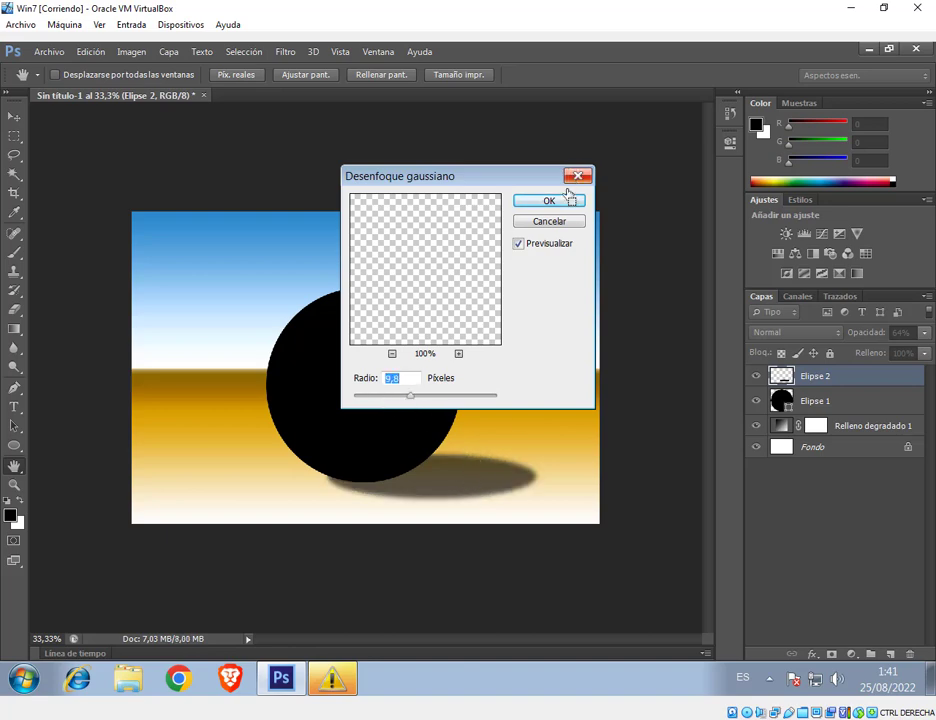
left_click(566, 198)
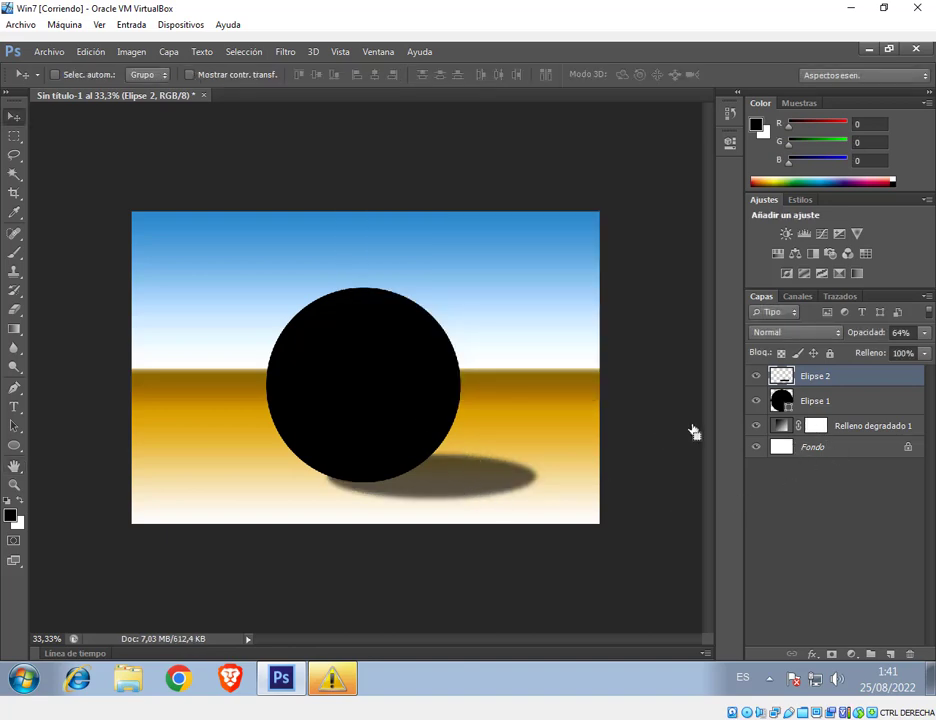
left_click(97, 52)
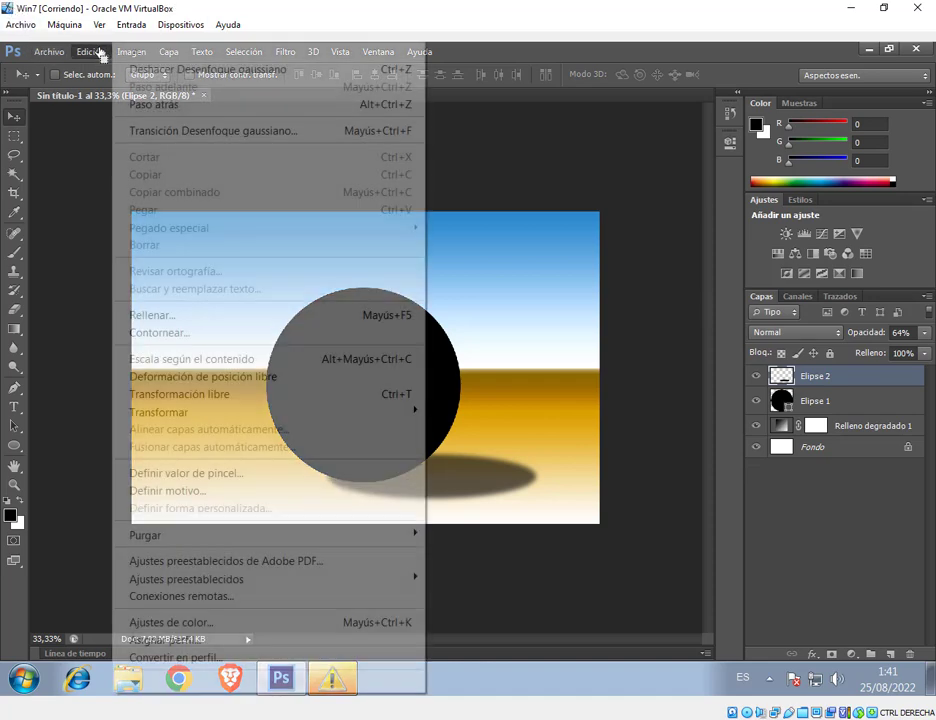
left_click(150, 104)
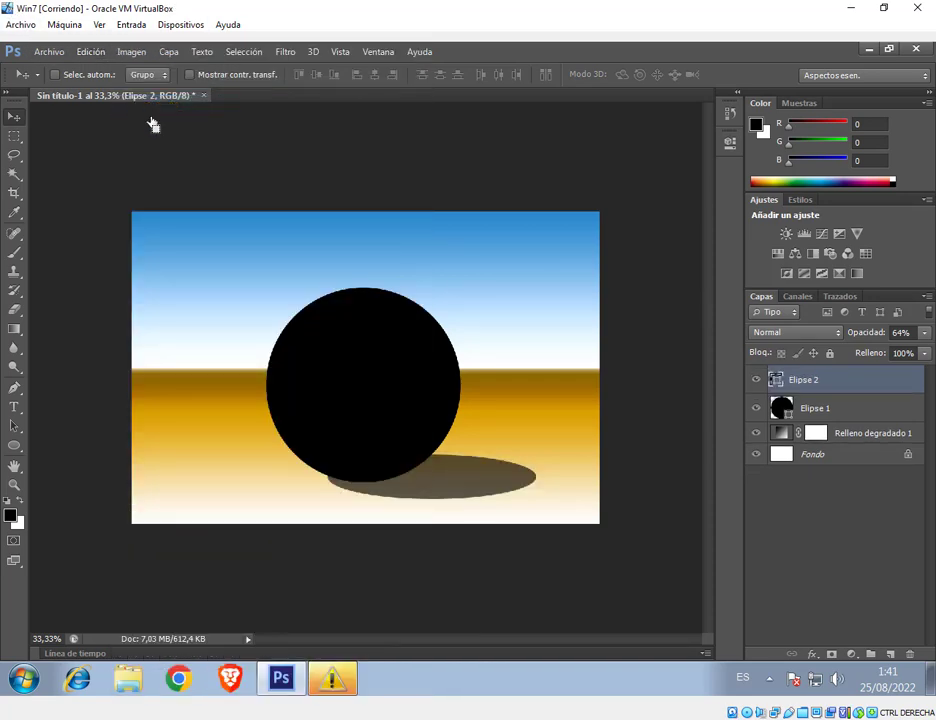
Convert the shadow ellipse to a smart object and apply a Gaussian blur with a 27.8 px radius
right_click(806, 388)
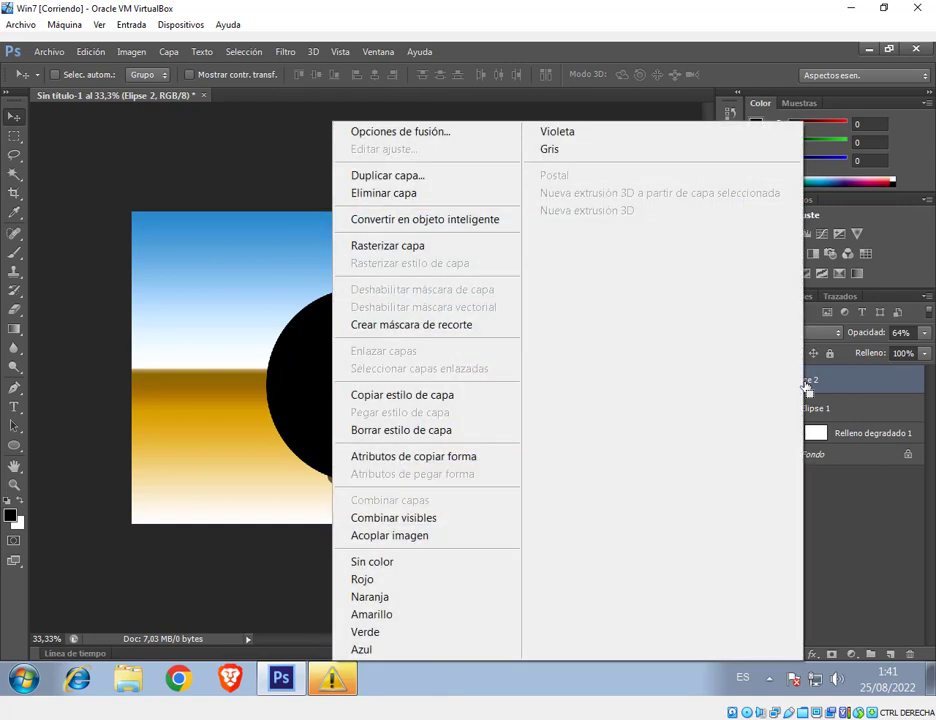
left_click(408, 225)
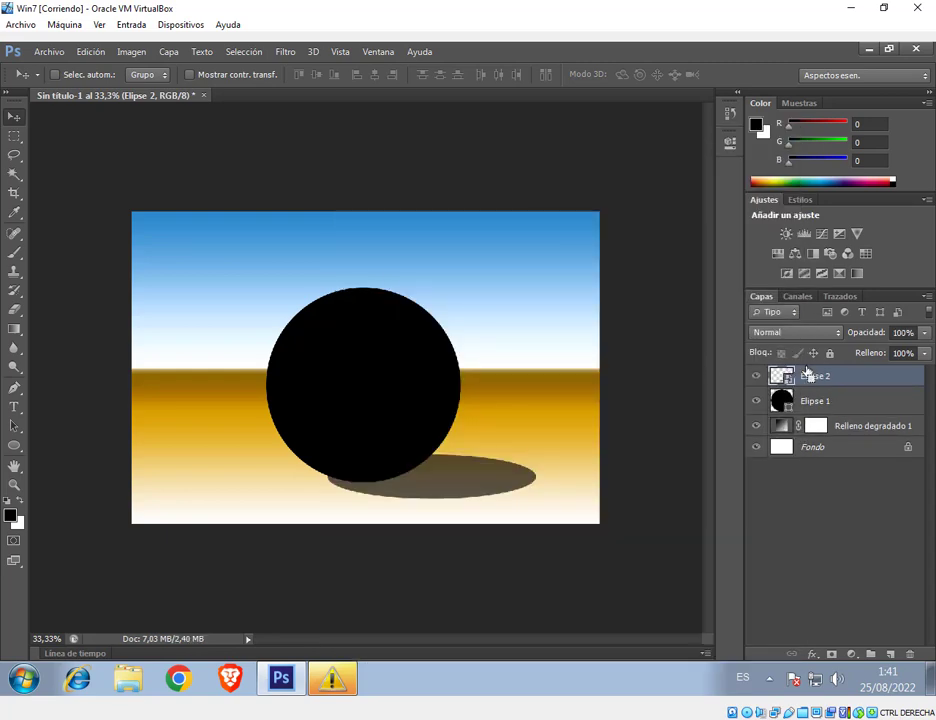
left_click(286, 53)
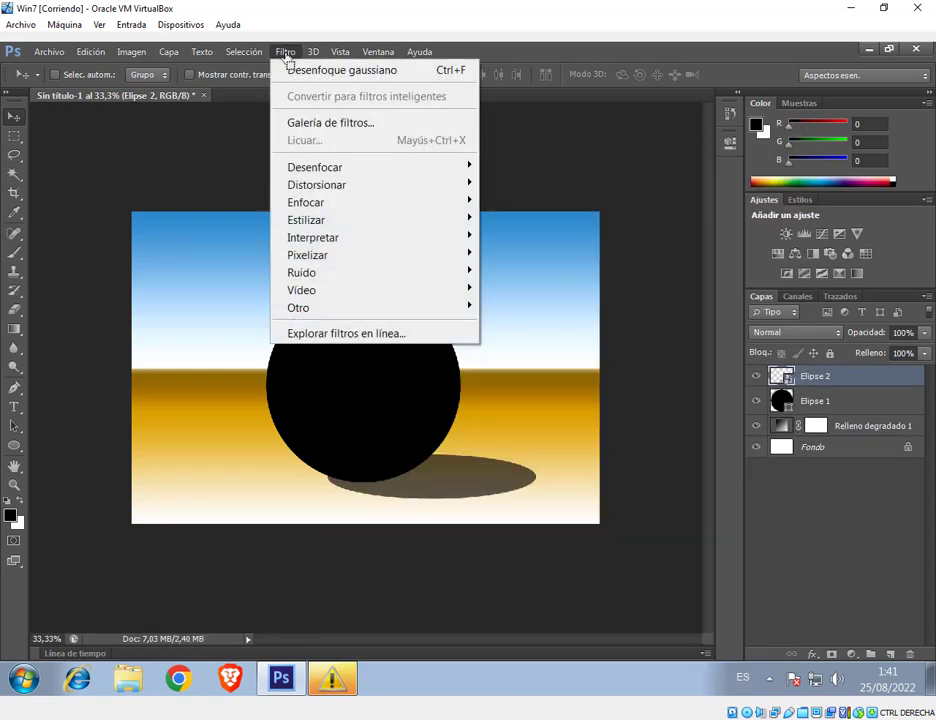
mouse_move(359, 172)
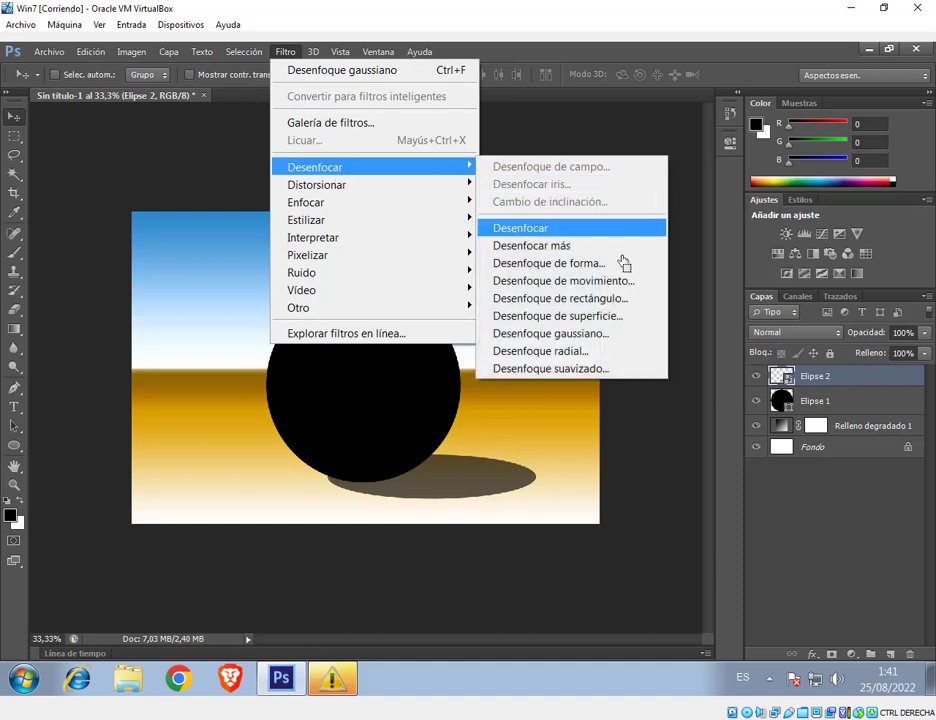
left_click(614, 333)
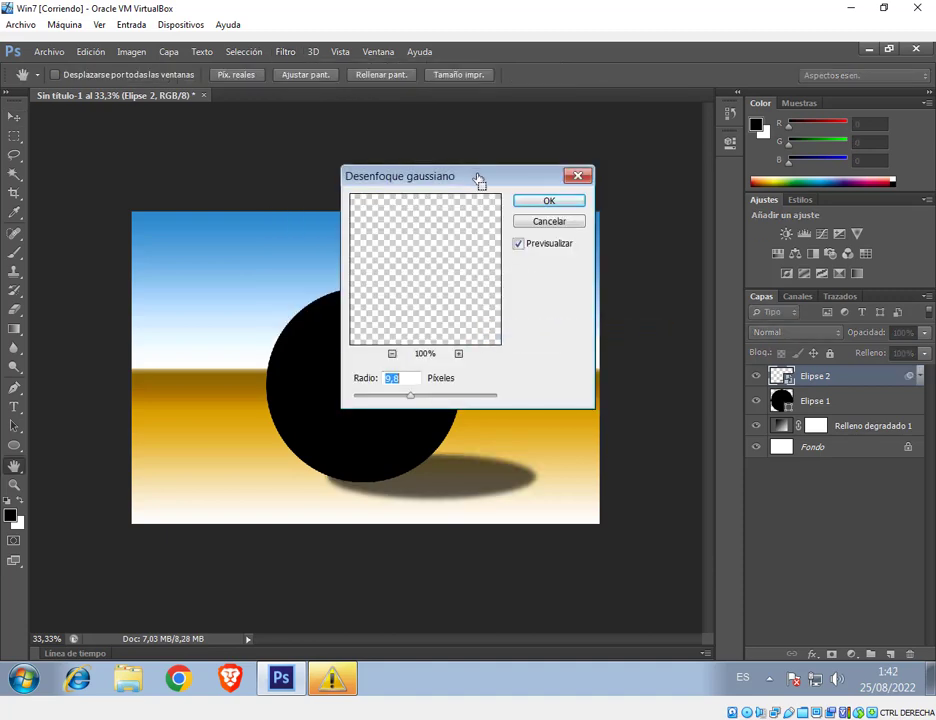
left_click_drag(476, 182, 573, 131)
mouse_move(506, 351)
left_mouse_down()
mouse_move(490, 357)
mouse_move(506, 347)
mouse_move(520, 355)
mouse_move(518, 346)
left_mouse_up()
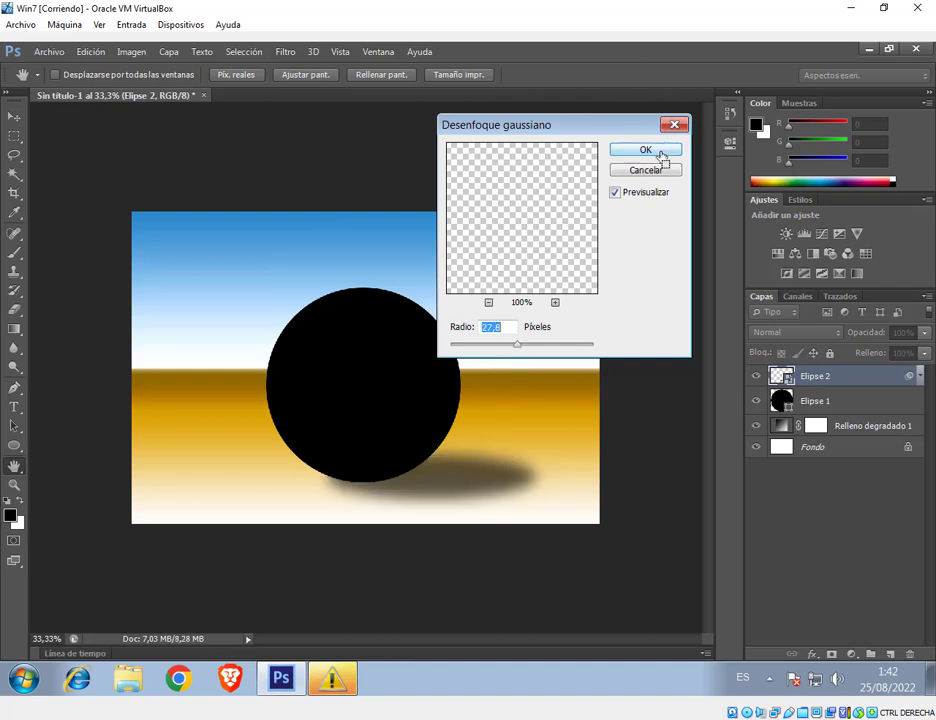
left_click(652, 150)
Edit the shadow's Gaussian blur smart filter and set its radius to 5.5 px
double_click(845, 410)
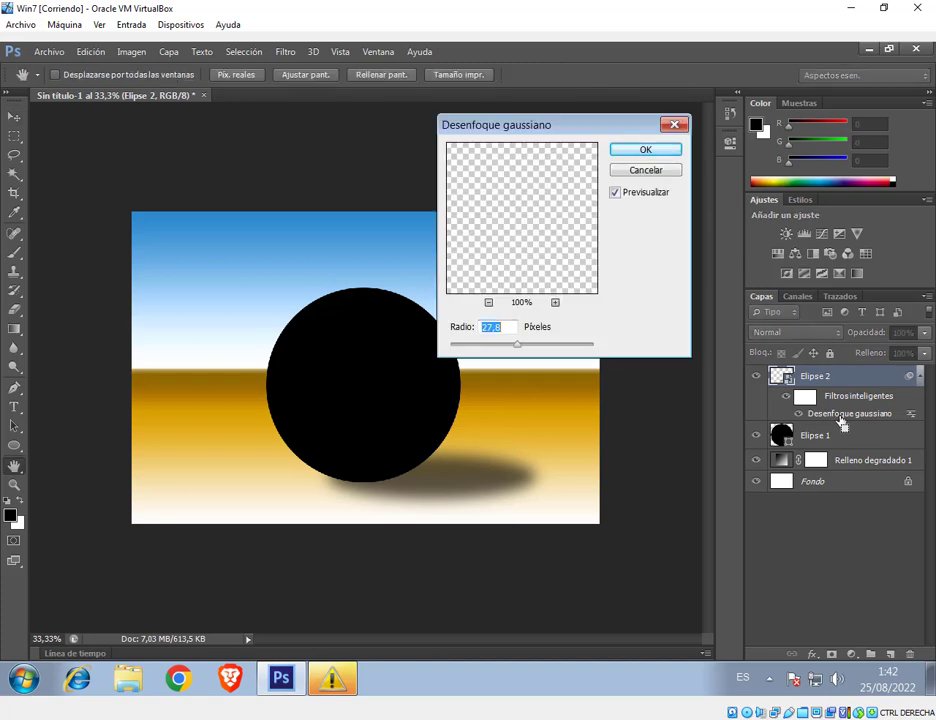
left_click(492, 345)
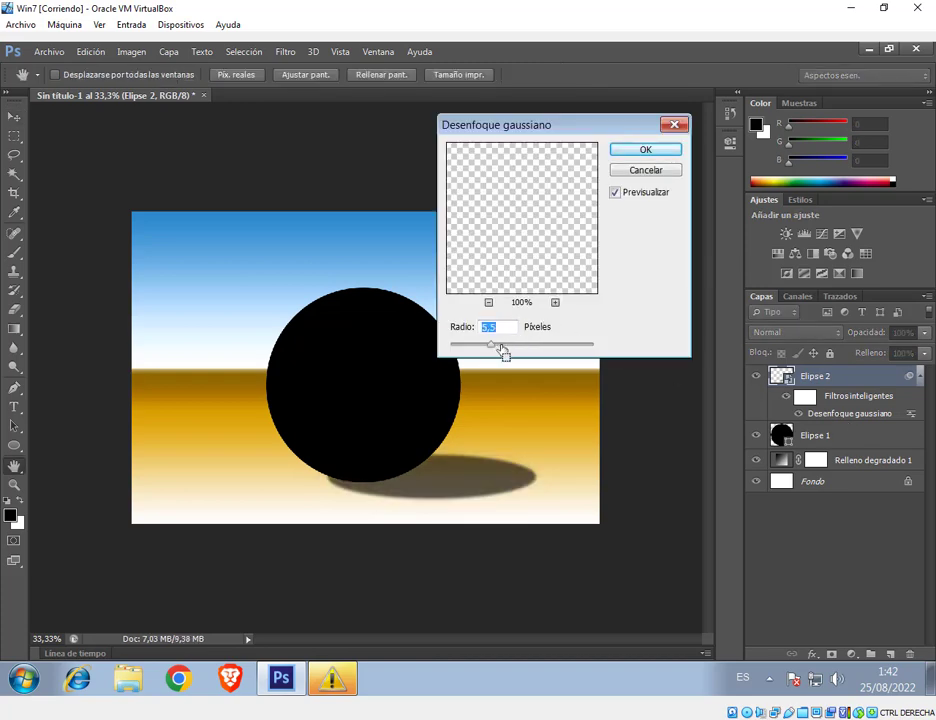
left_click(646, 150)
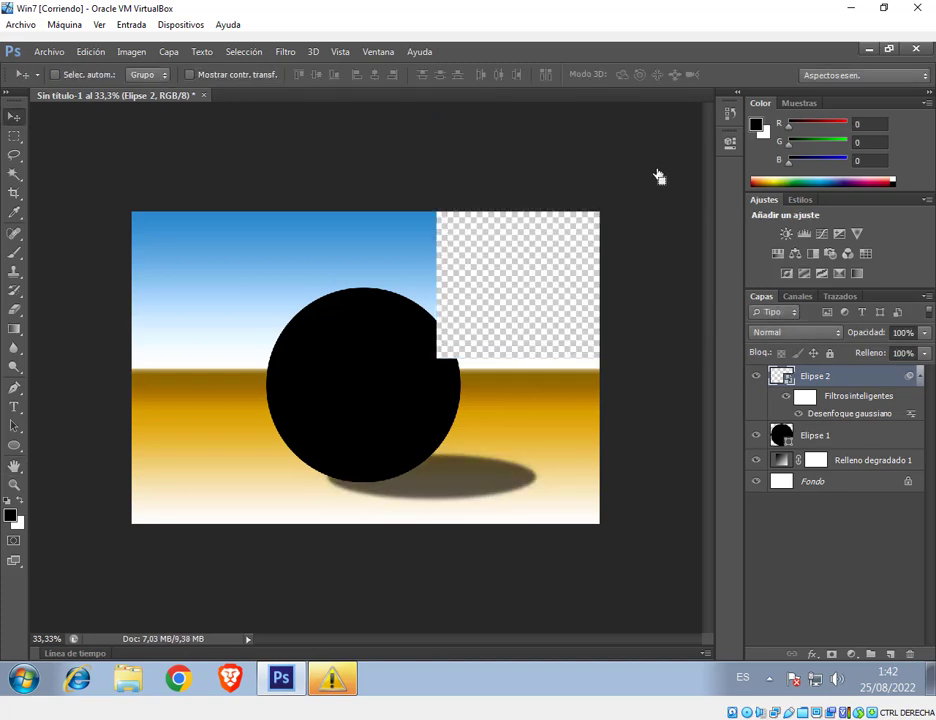
Open the shadow's smart object contents, set the ellipse's opacity to 70%, save the contents file and close it
double_click(782, 377)
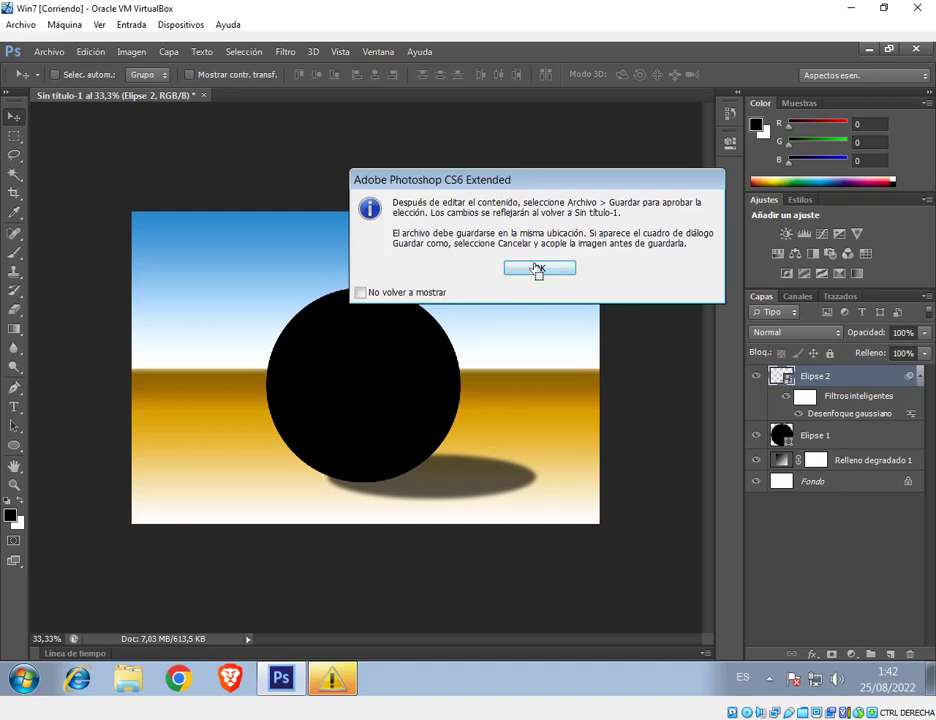
left_click(539, 268)
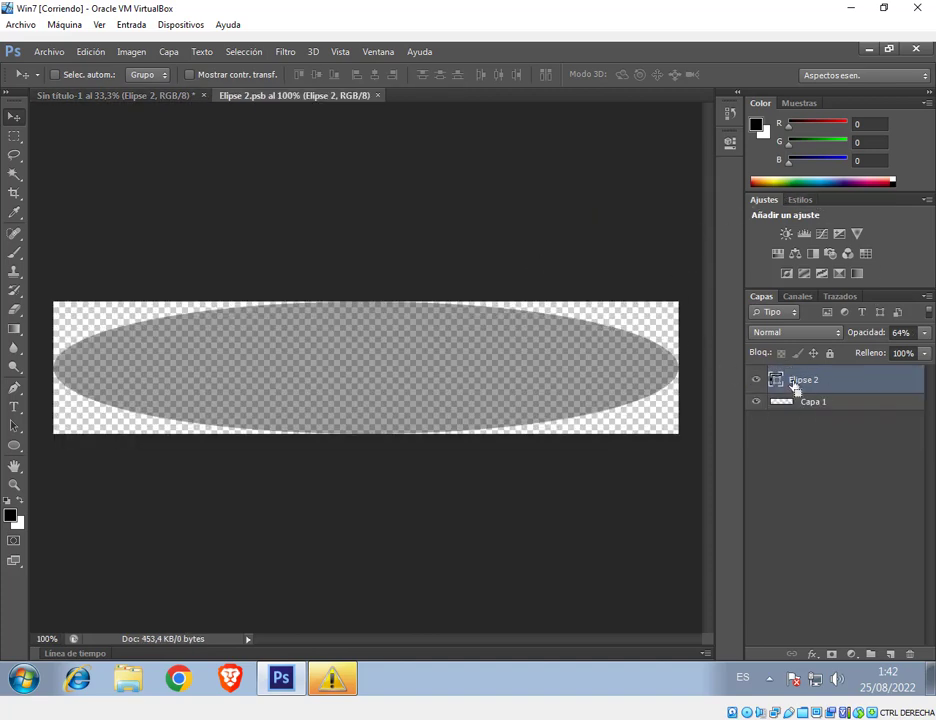
left_click(14, 426)
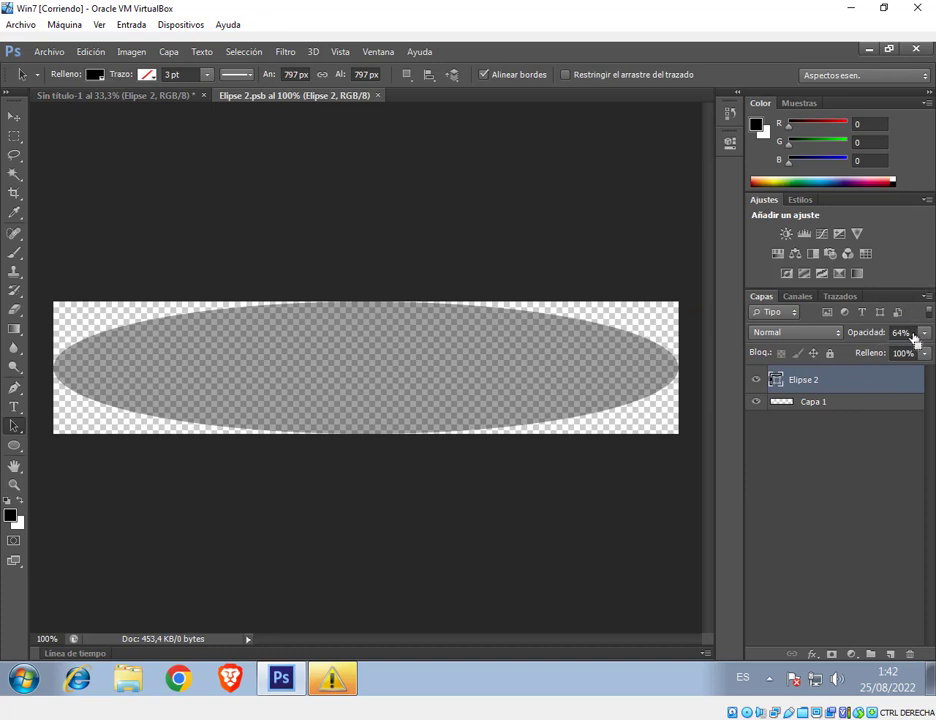
left_click(913, 338)
scroll(913, 338, "down", 4)
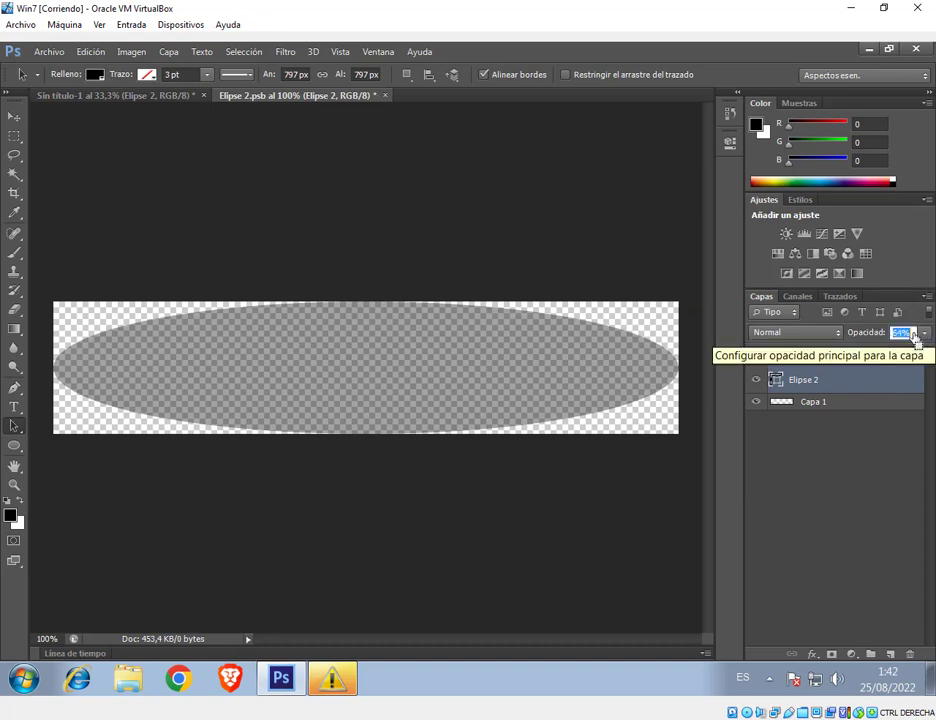
scroll(913, 338, "up", 16)
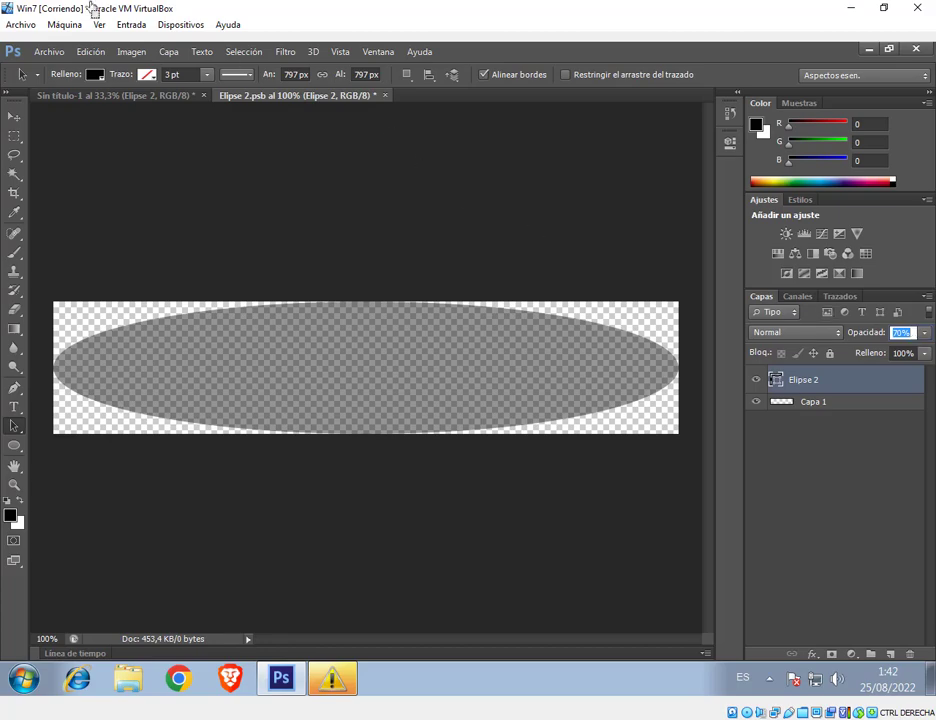
left_click(47, 51)
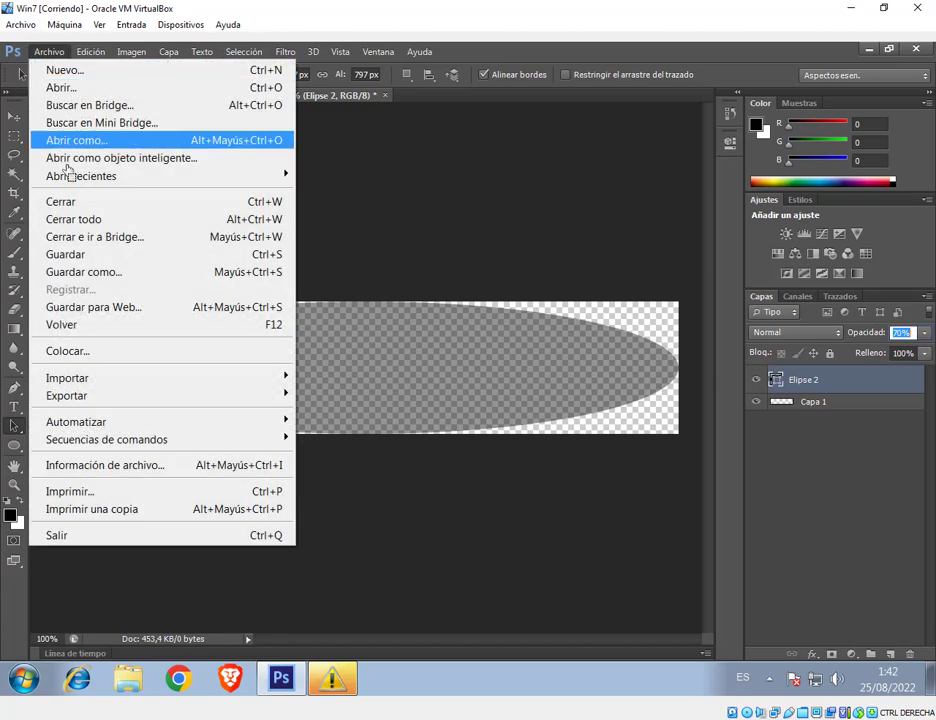
left_click(100, 254)
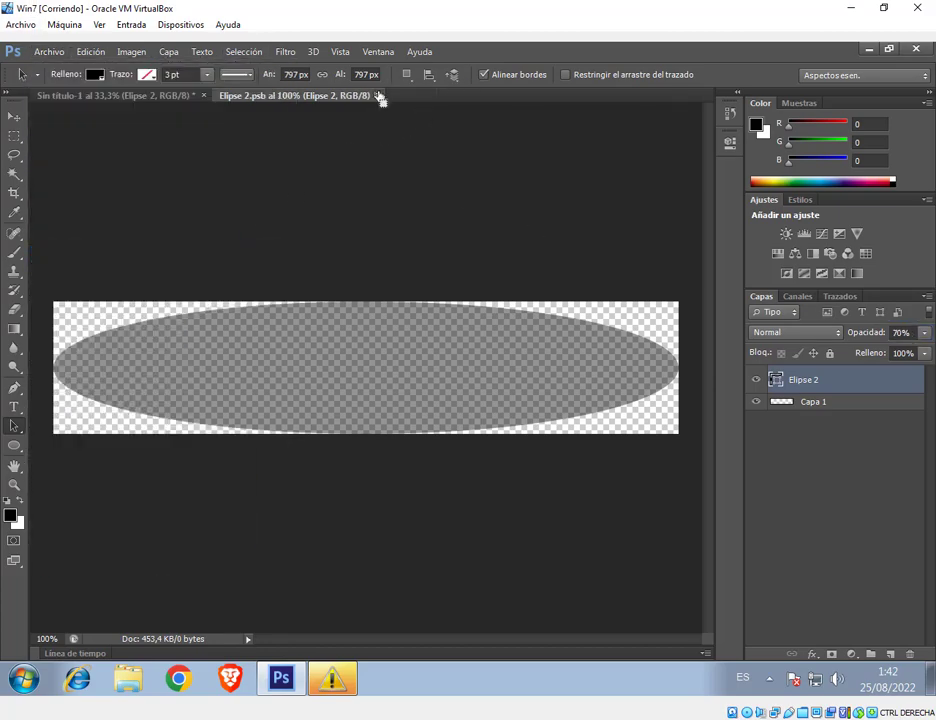
left_click(379, 95)
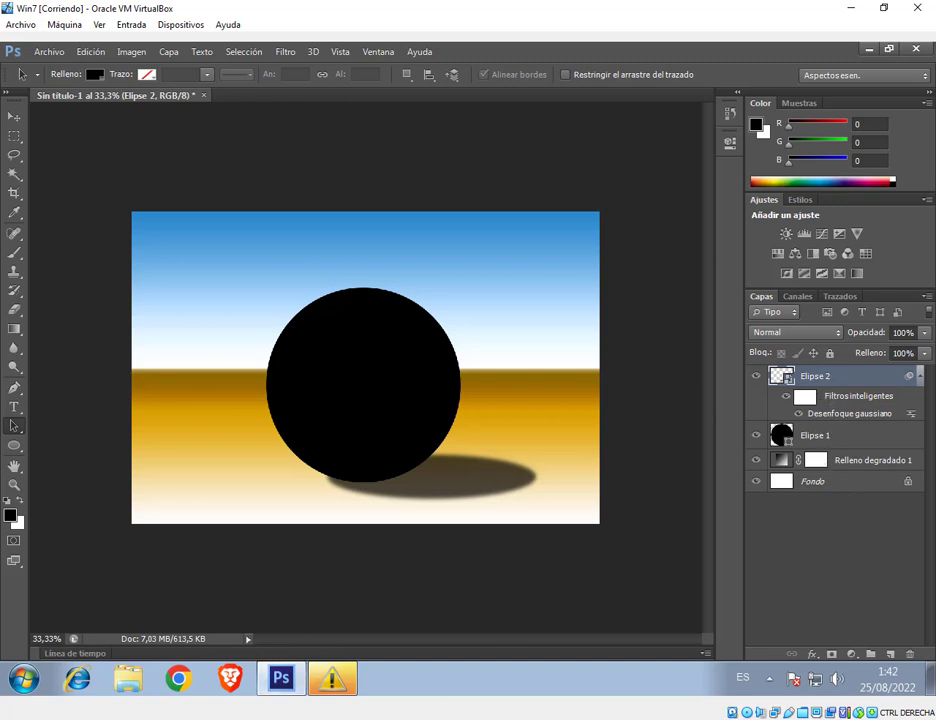
Leave the virtual machine, view the finished ball in Bola de billar.pdf and return to the current Photoshop version
mouse_move(178, 680)
left_click(140, 660)
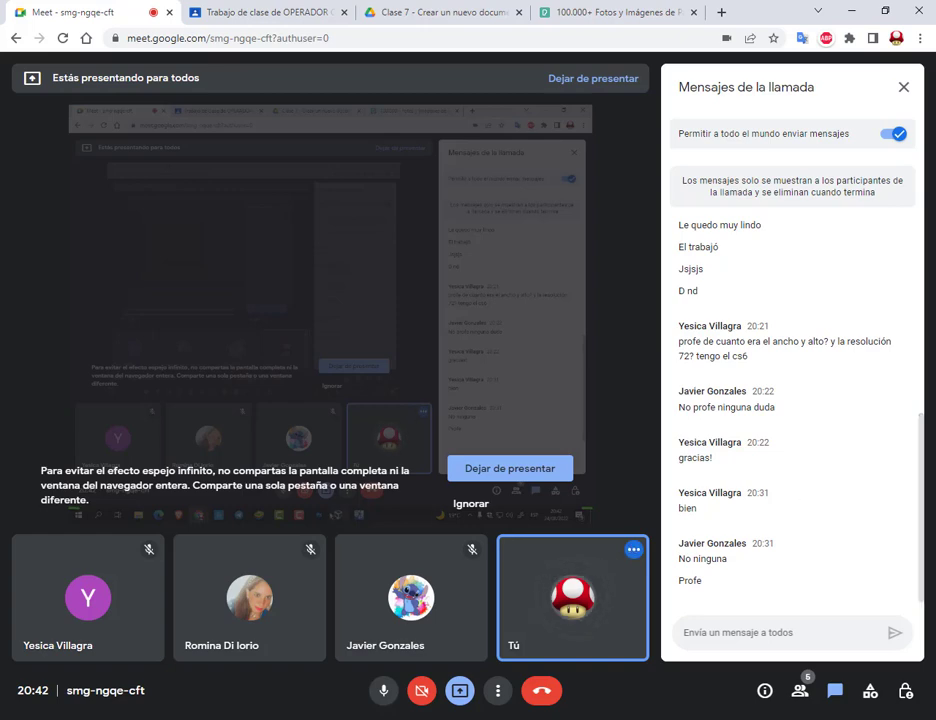
key("alt+Tab")
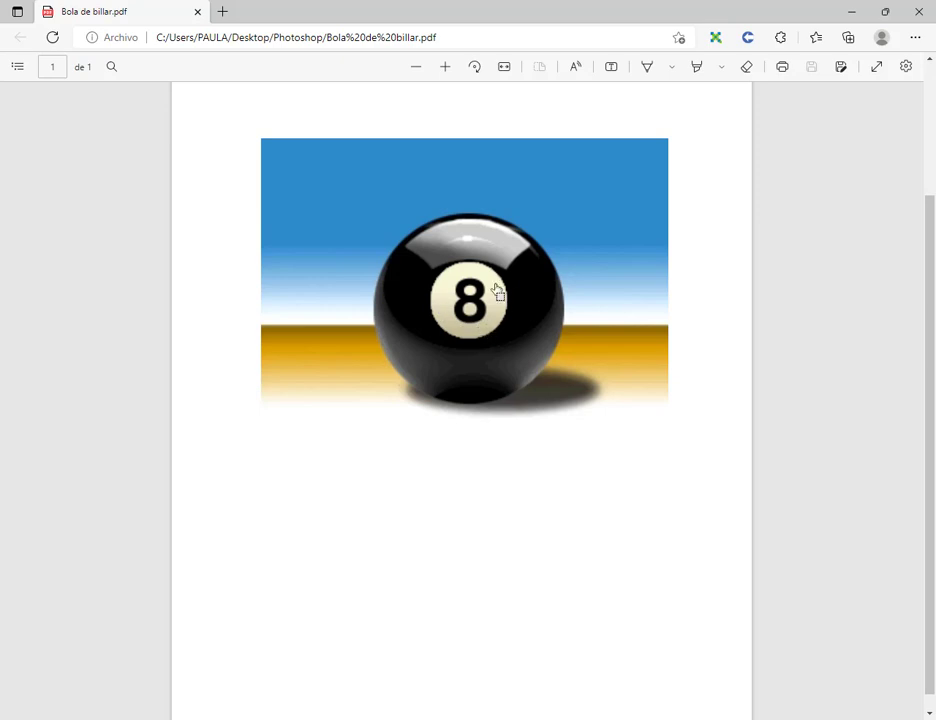
left_click(853, 11)
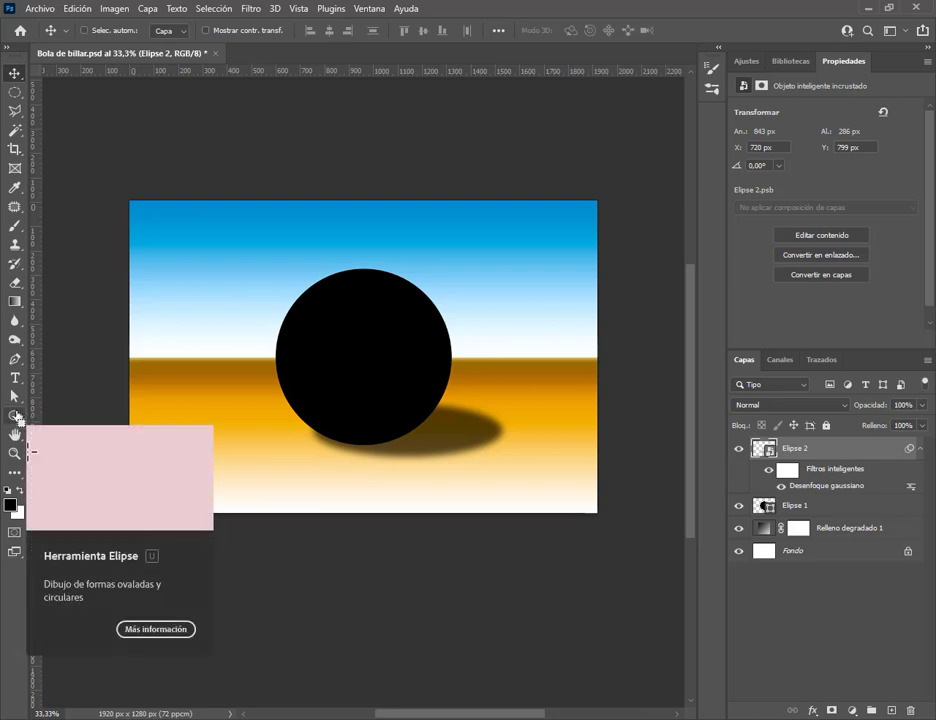
Draw a black circle about 303 px in diameter beside the large ball with the Ellipse tool
left_click(16, 416)
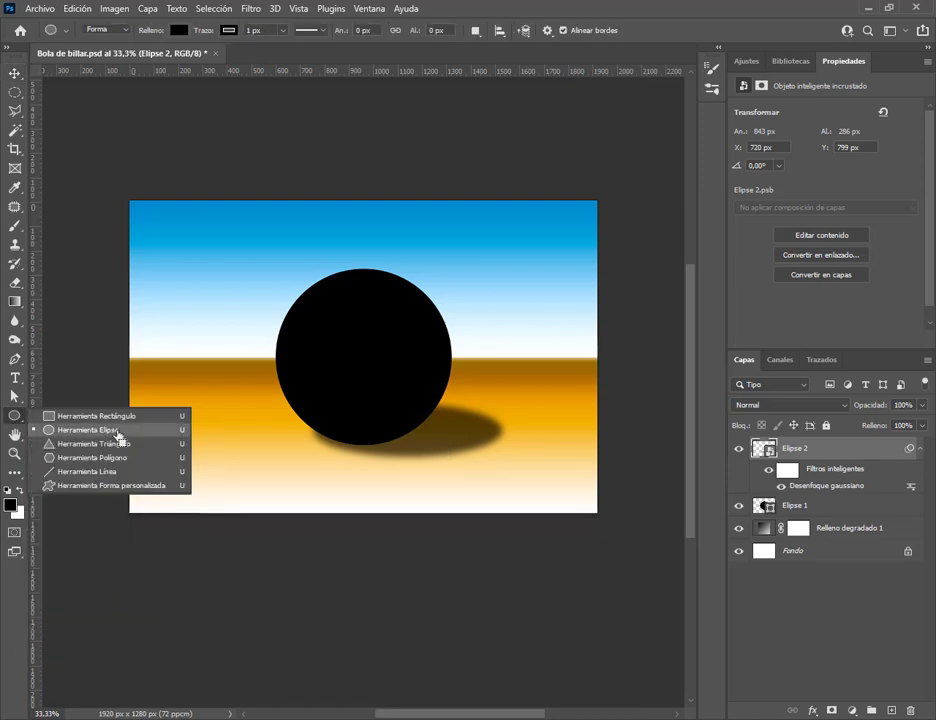
left_click(121, 434)
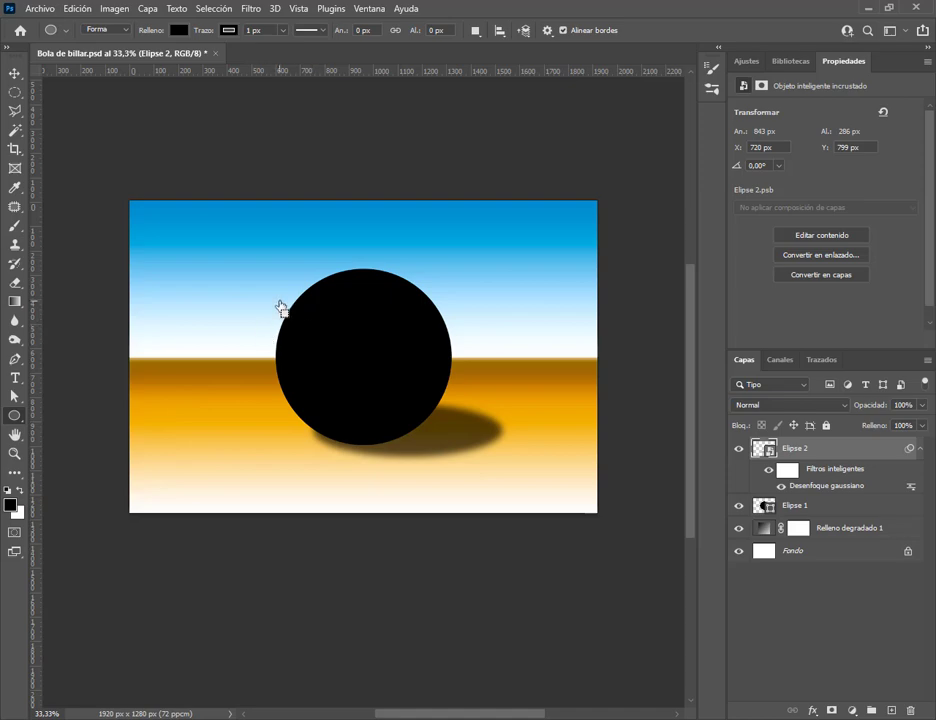
left_click_drag(193, 292, 267, 366)
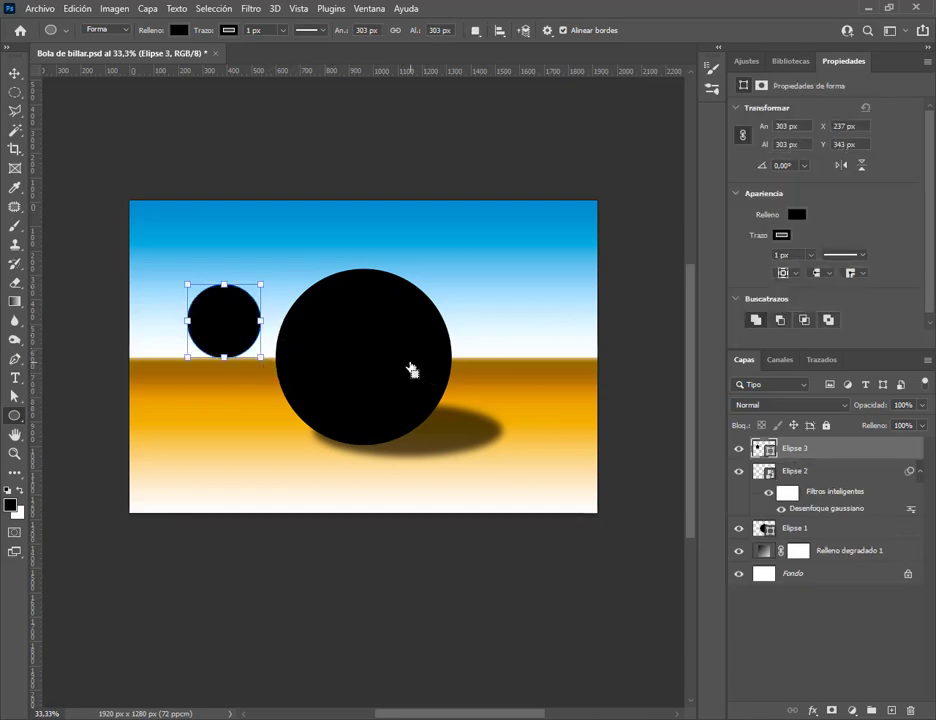
Try the small circle over the ball, and move it back out into the sky at about X 224.5 px, Y 127.5 px
left_click(15, 75)
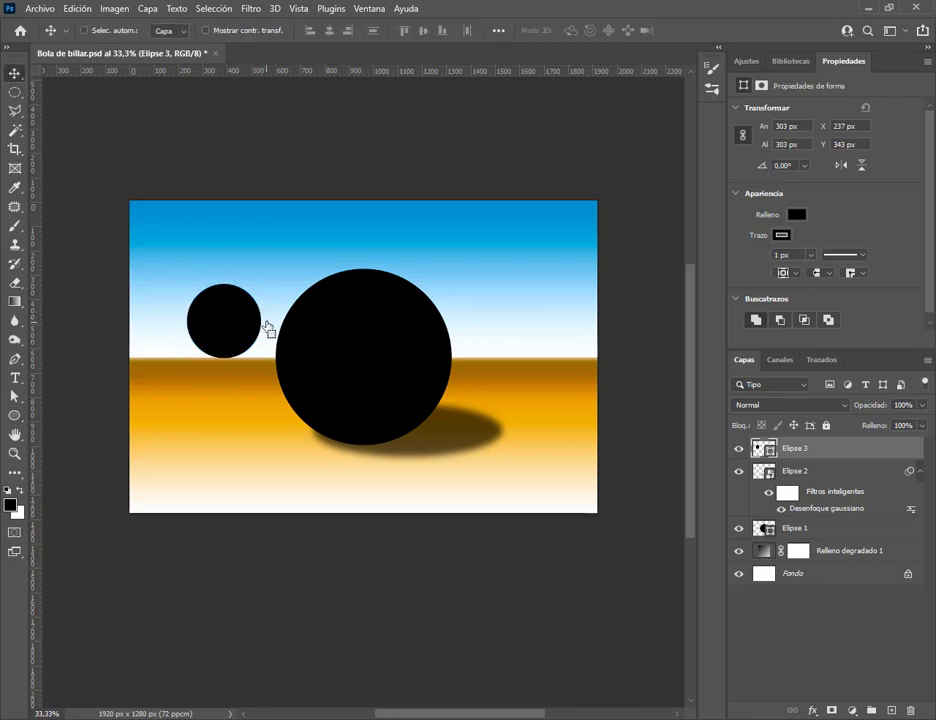
left_click_drag(202, 318, 361, 366)
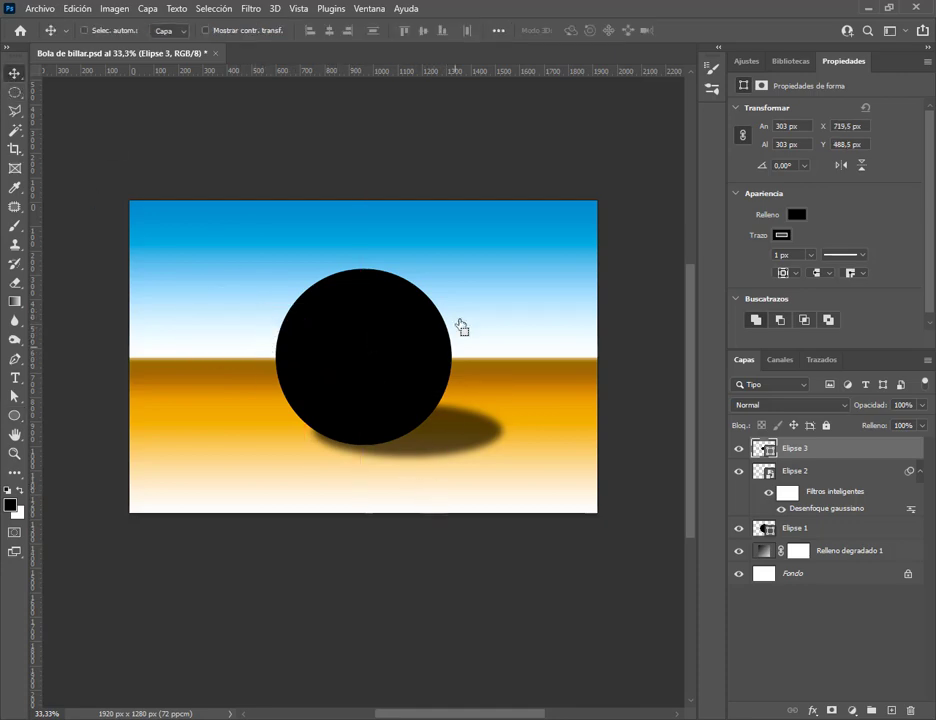
key("ctrl")
left_click_drag(386, 378, 230, 285)
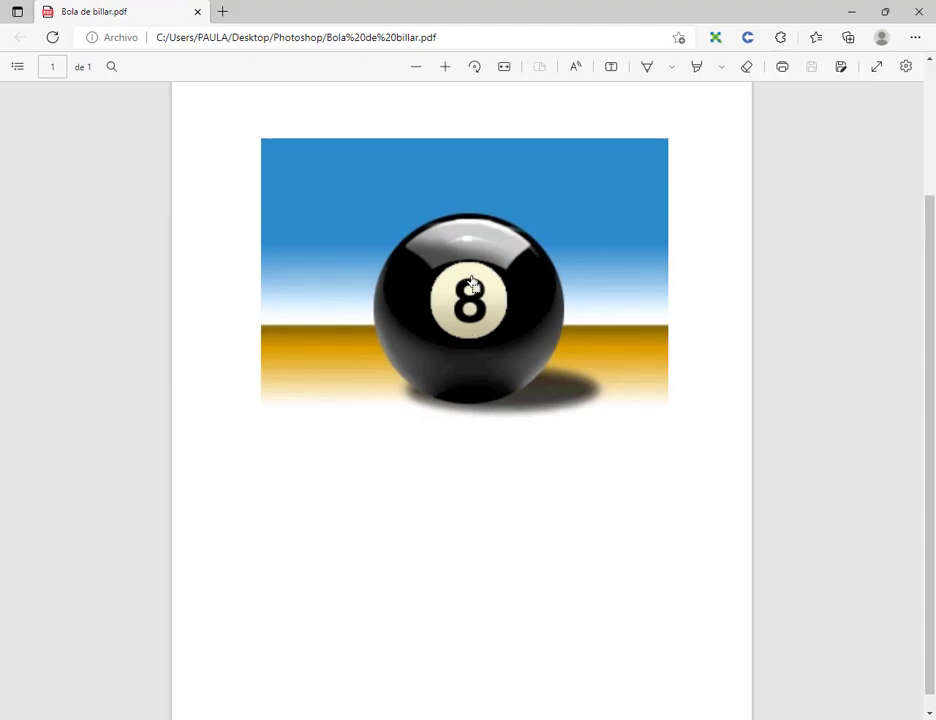
Return to Photoshop, give the small circle a linear black-to-white gradient fill at 90° and open the black stop's colour for editing
left_click(851, 11)
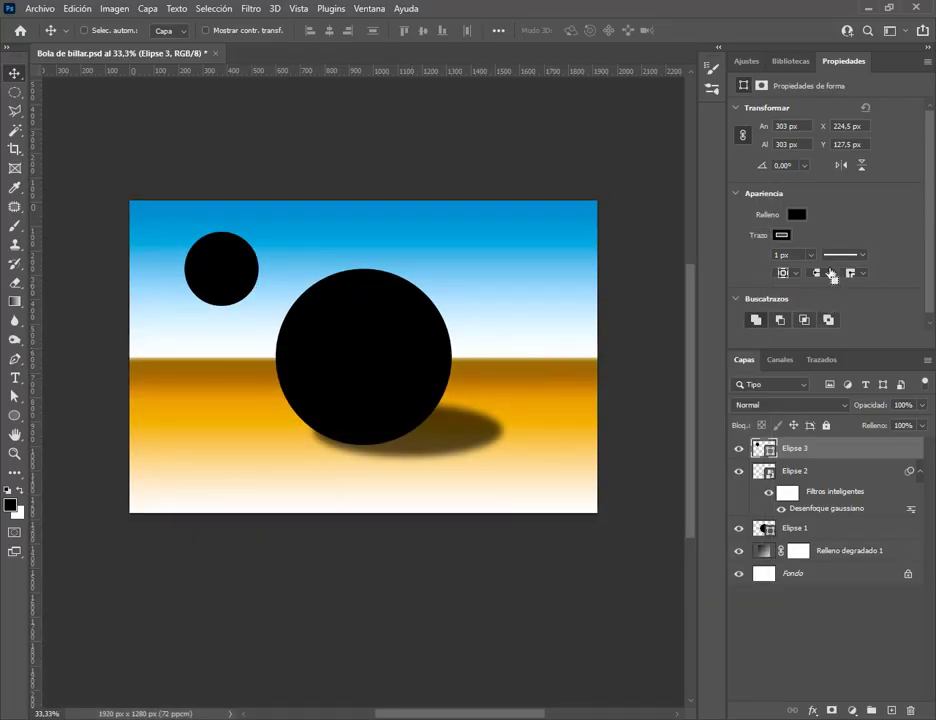
left_click(798, 218)
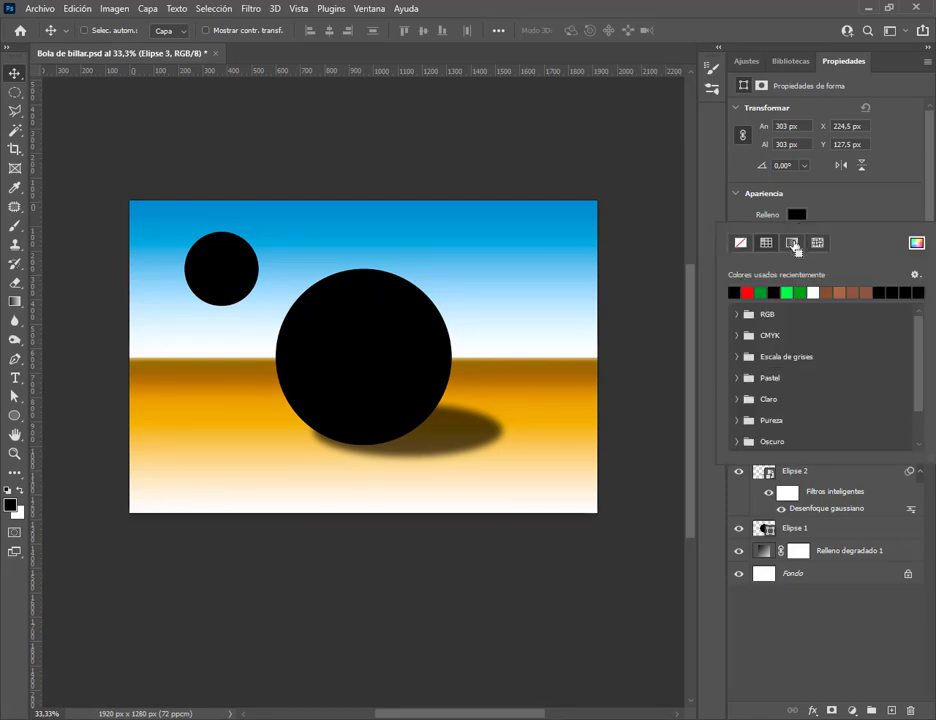
left_click(793, 244)
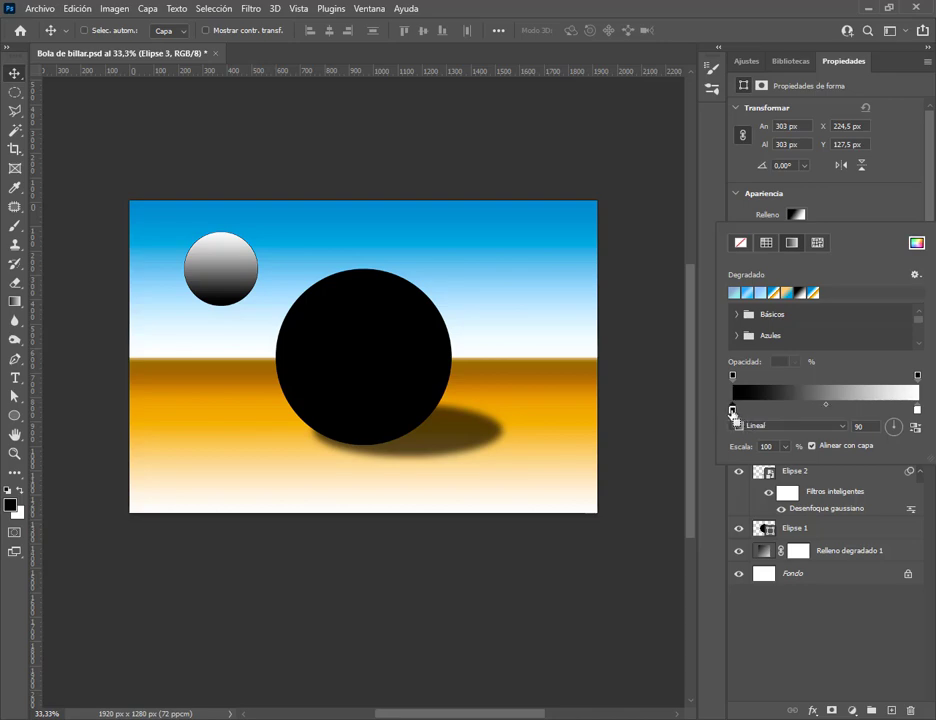
double_click(732, 410)
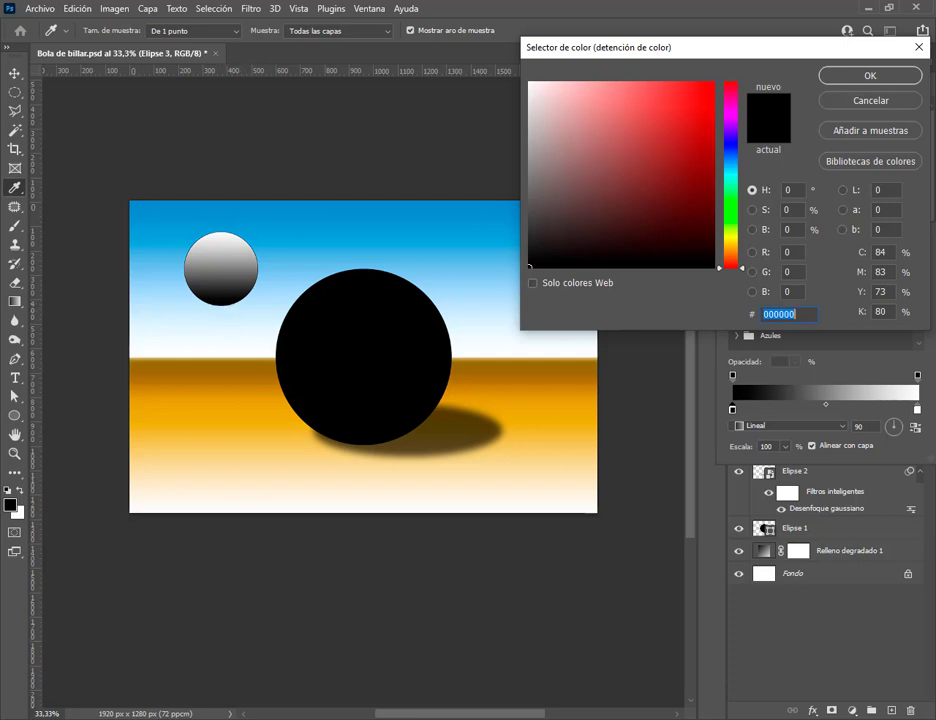
Open Colores Bola de billar.txt from the Photoshop folder to consult the RGB values for the inner circle's gradient
key("alt+Tab")
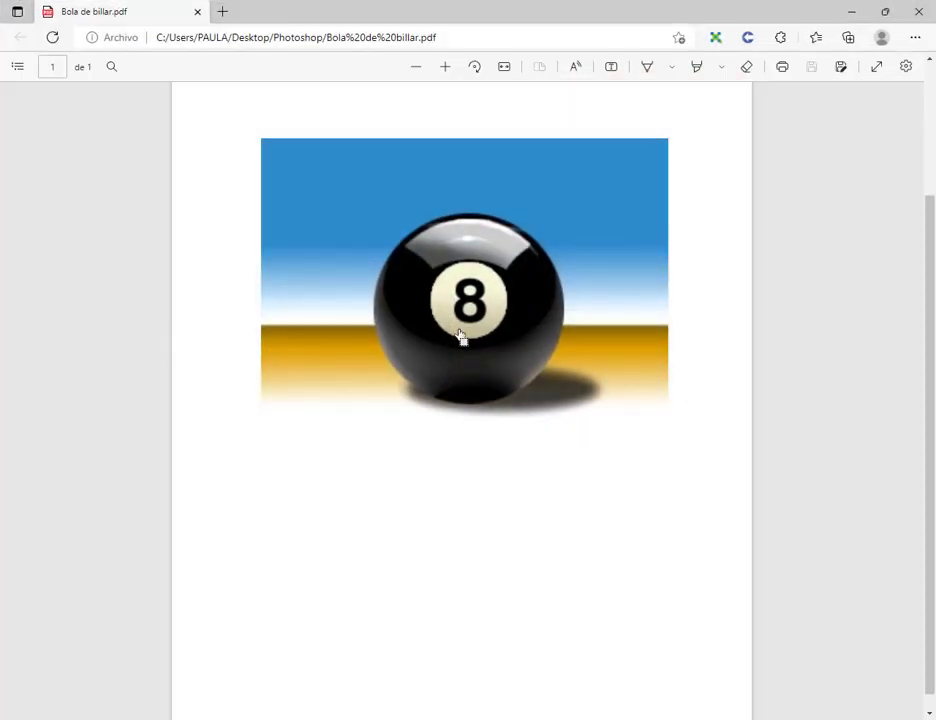
key("alt+Tab")
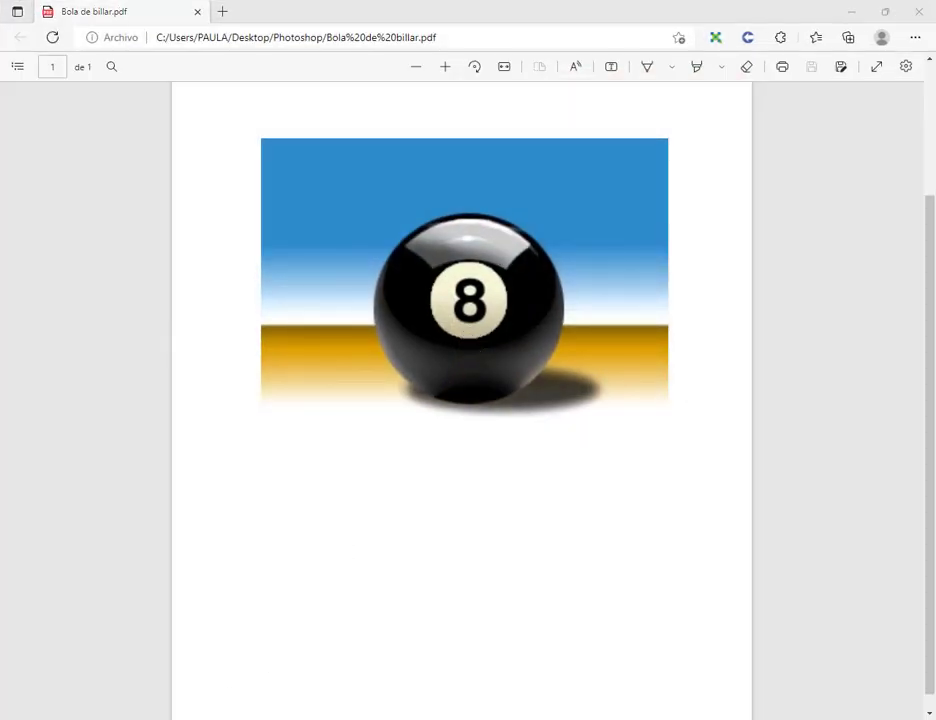
left_click(159, 702)
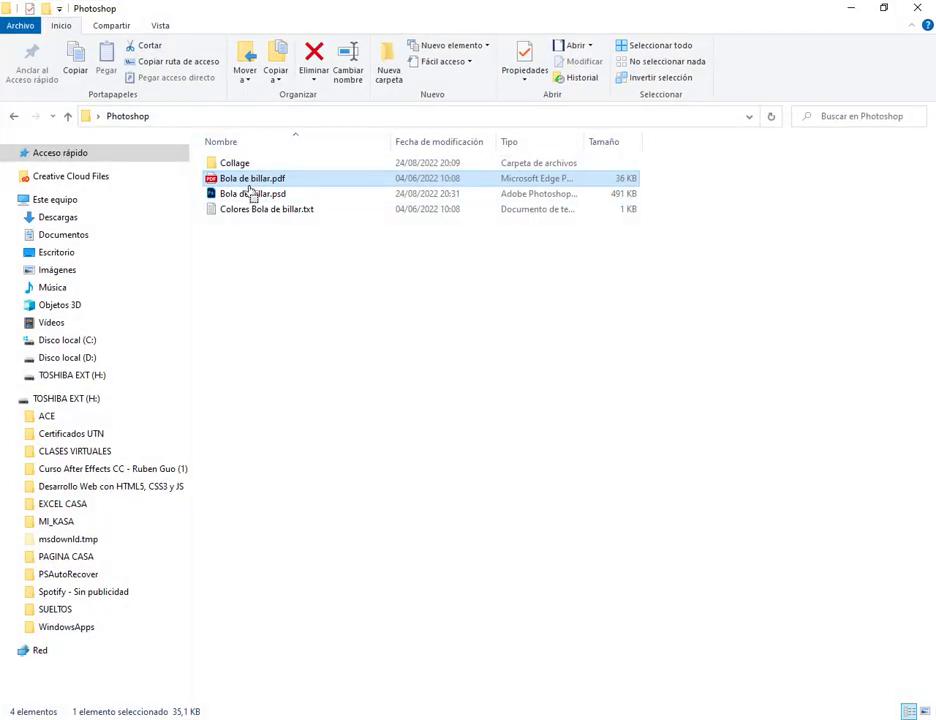
left_click(281, 212)
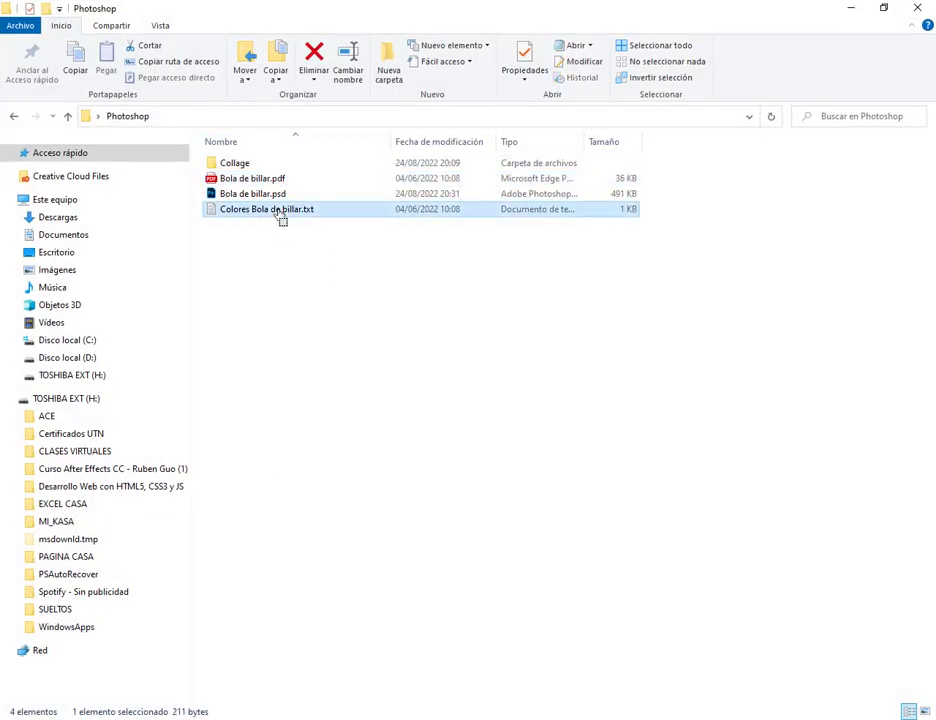
double_click(281, 212)
left_click_drag(720, 255, 676, 131)
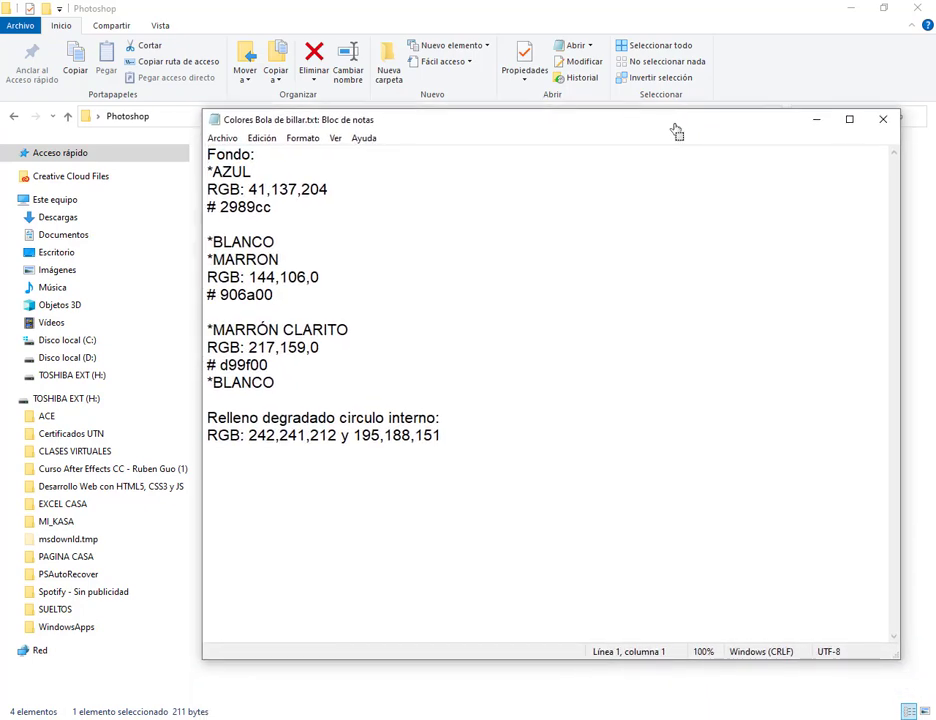
Examine the two RGB values listed for the inner circle's gradient fill in Colores Bola de billar.txt
left_click_drag(207, 418, 522, 432)
triple_click(522, 435)
left_click(340, 438)
left_click_drag(338, 437, 252, 450)
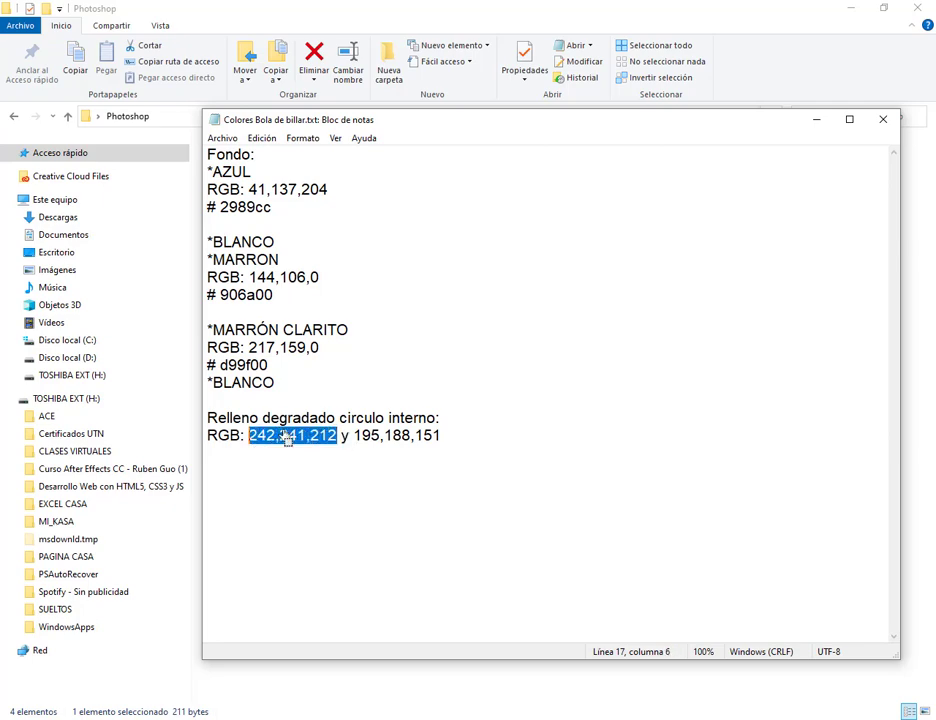
left_click_drag(356, 440, 445, 439)
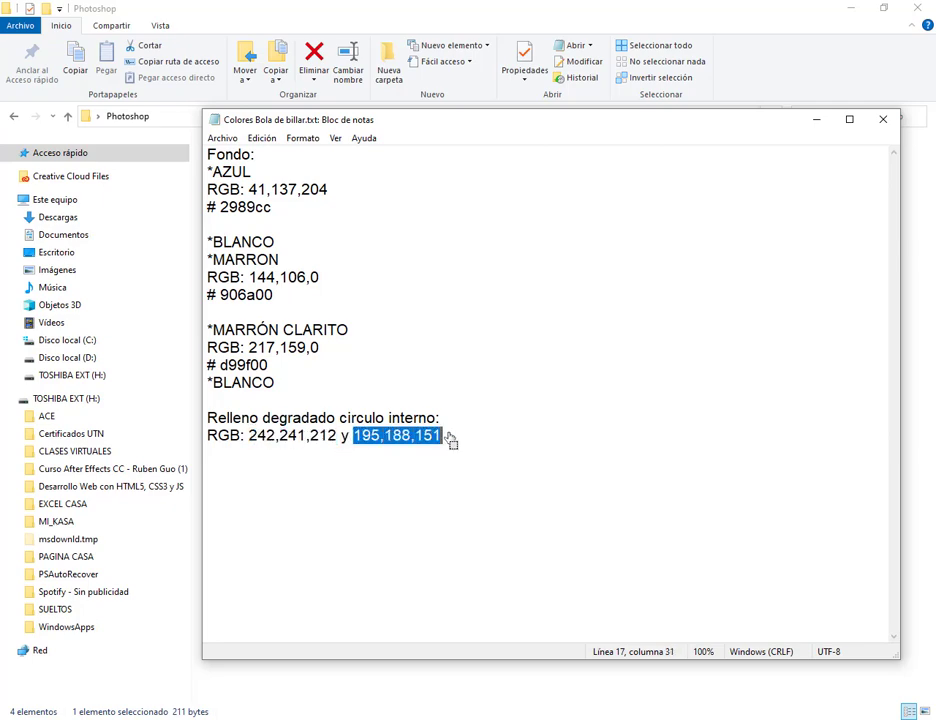
left_click(456, 440)
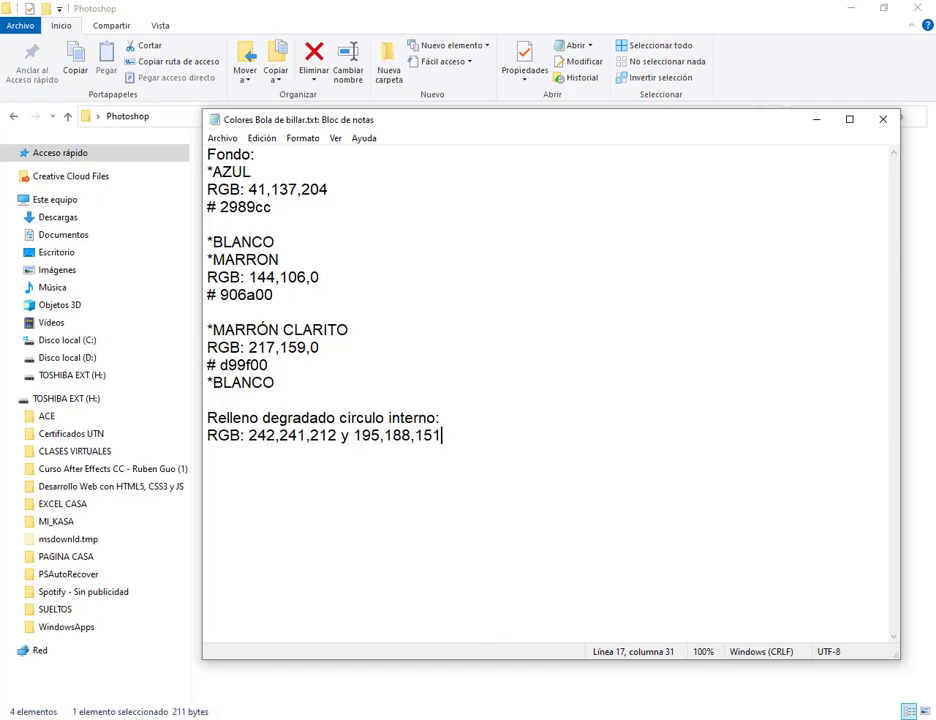
Return to Photoshop, shift the colour picker aside, and place the Notepad colour list beside its RGB fields in a smaller window
key("alt+Tab")
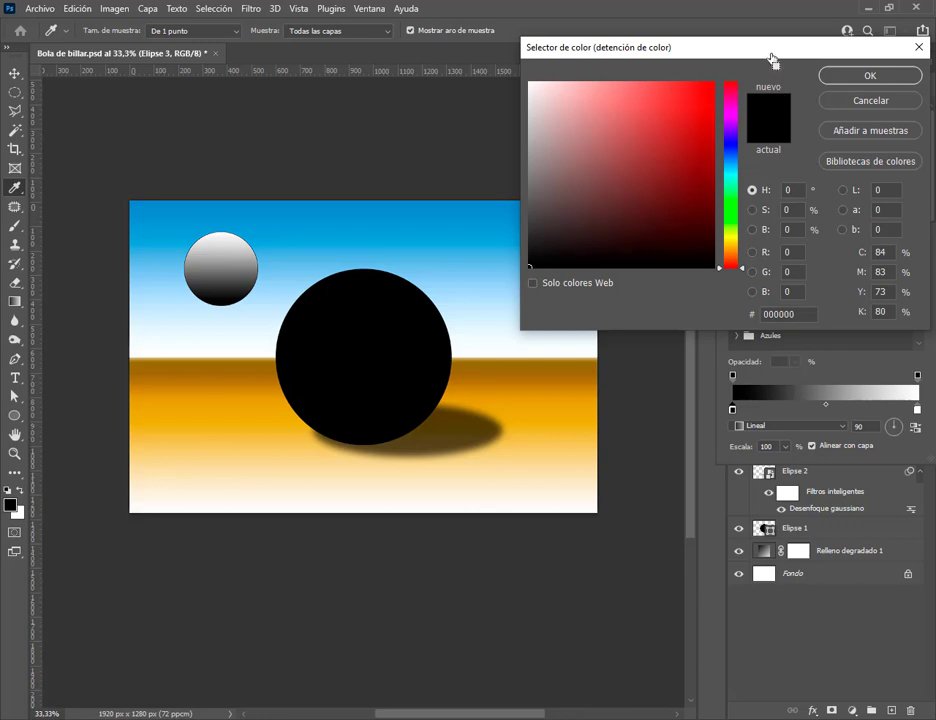
left_click_drag(771, 57, 664, 58)
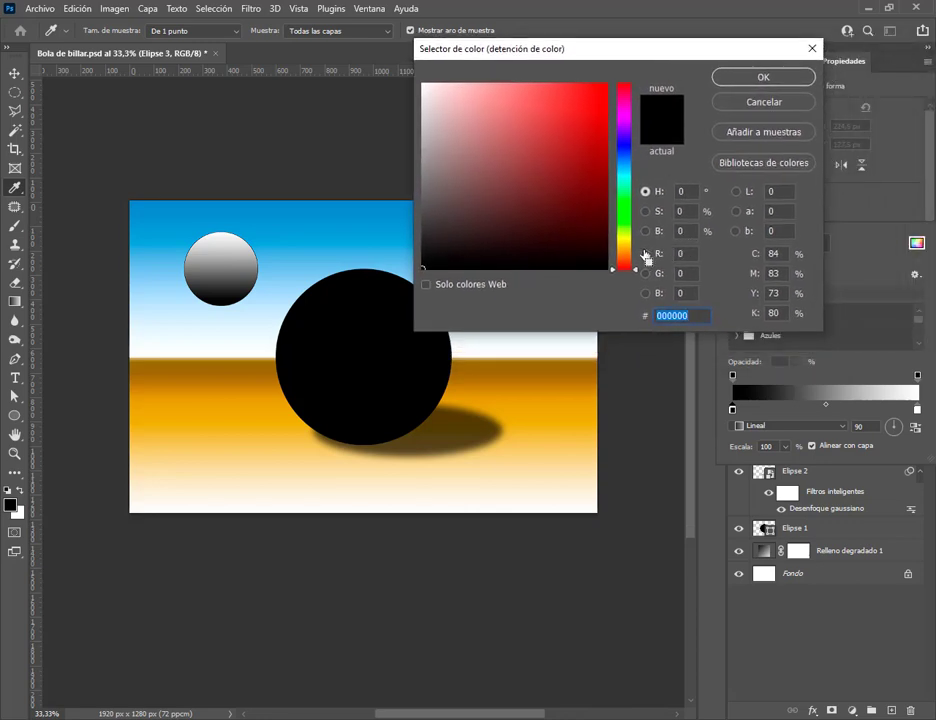
left_click(686, 270)
key("alt+Tab")
left_click_drag(633, 128, 579, 59)
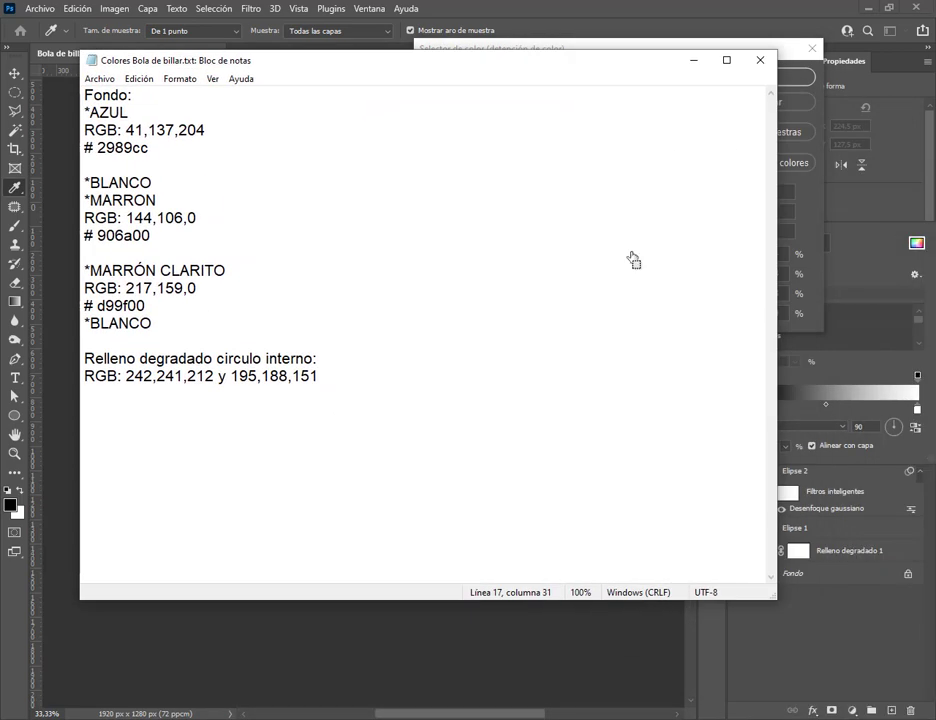
left_click_drag(773, 610, 601, 430)
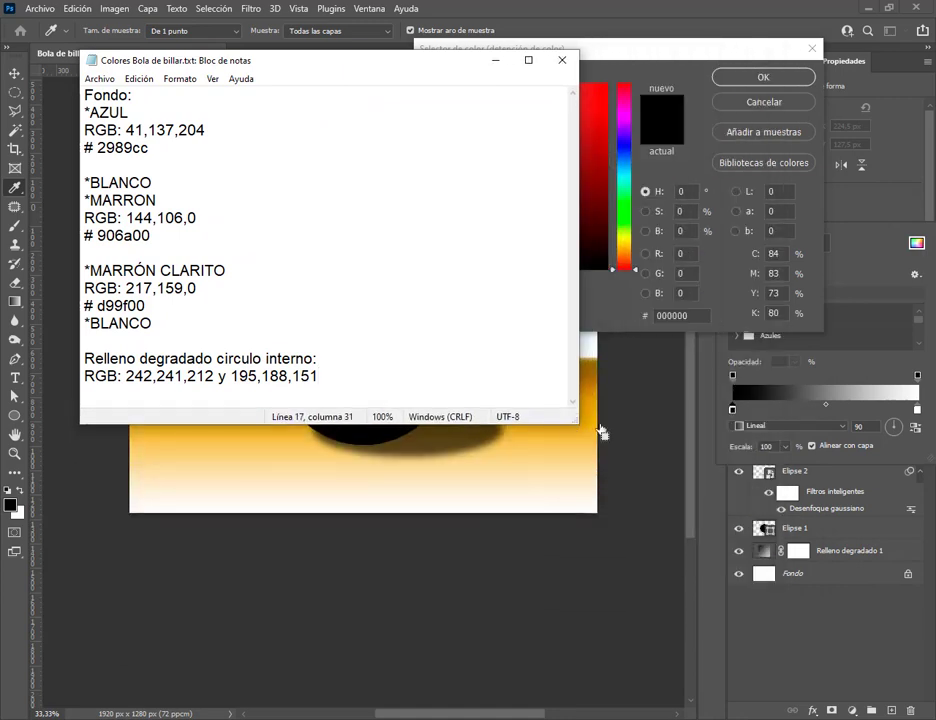
Set the small circle gradient's black stop to RGB 242, 241, 212, checking the values against the Notepad list
left_click(686, 258)
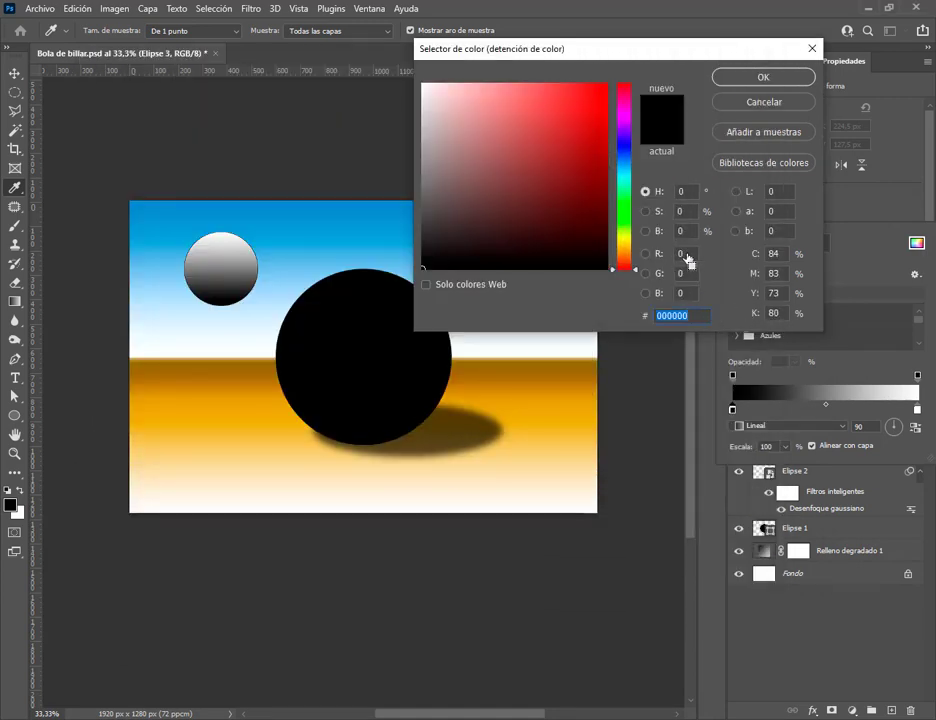
type("242")
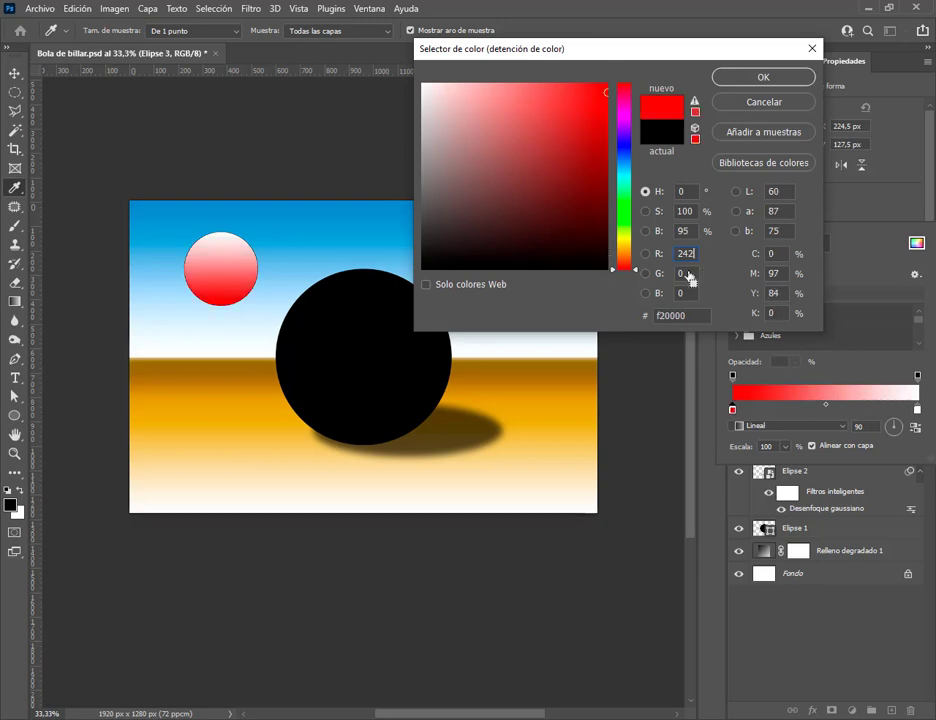
key("Tab")
type("241")
key("Tab")
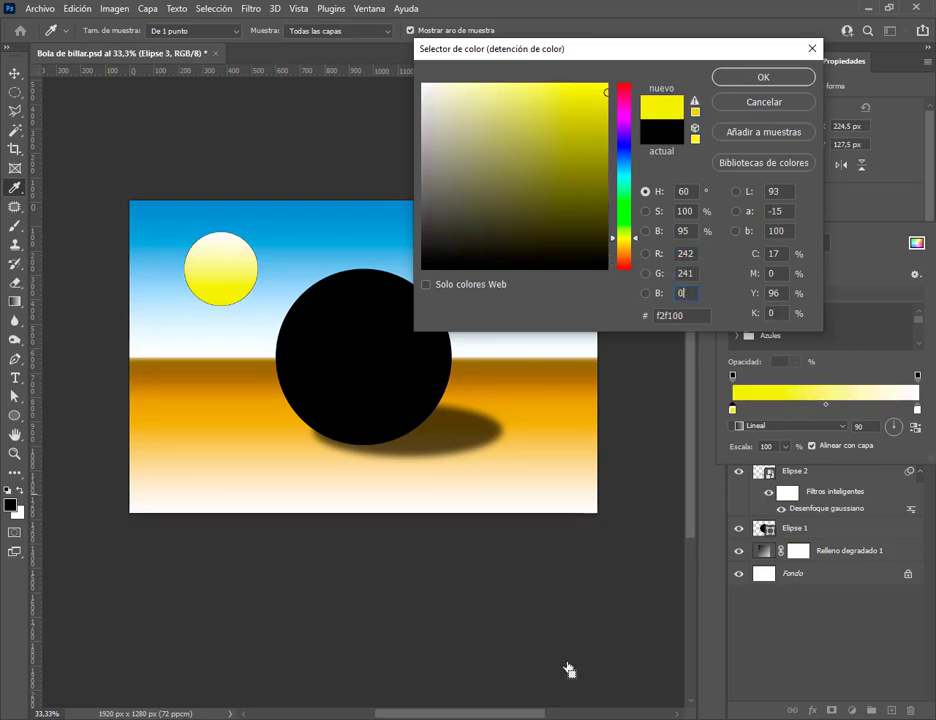
key("alt+Tab")
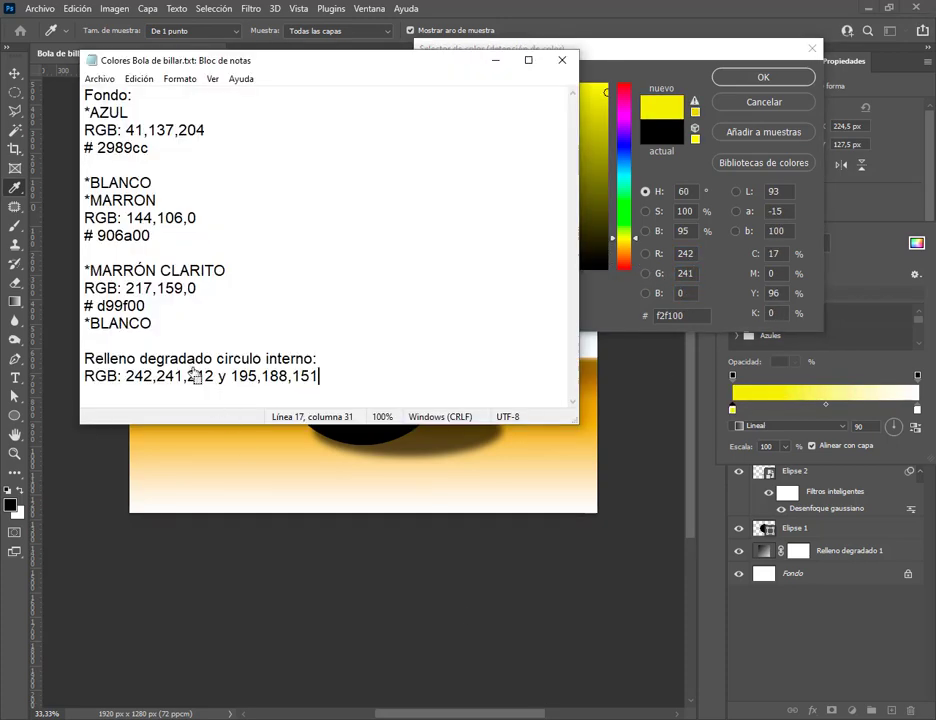
left_click(684, 294)
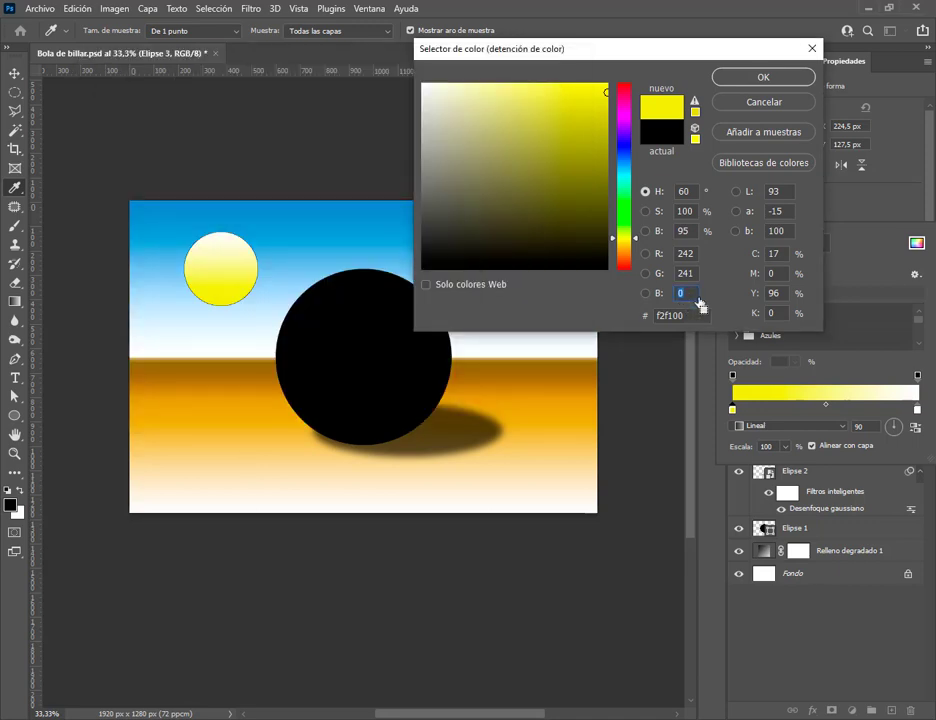
type("212")
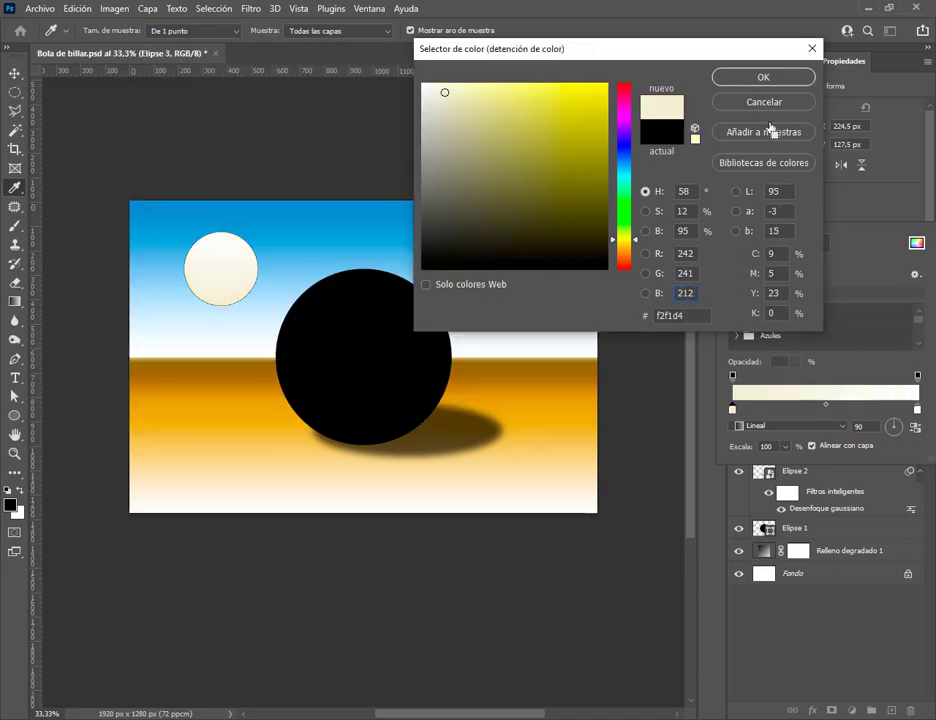
left_click(765, 78)
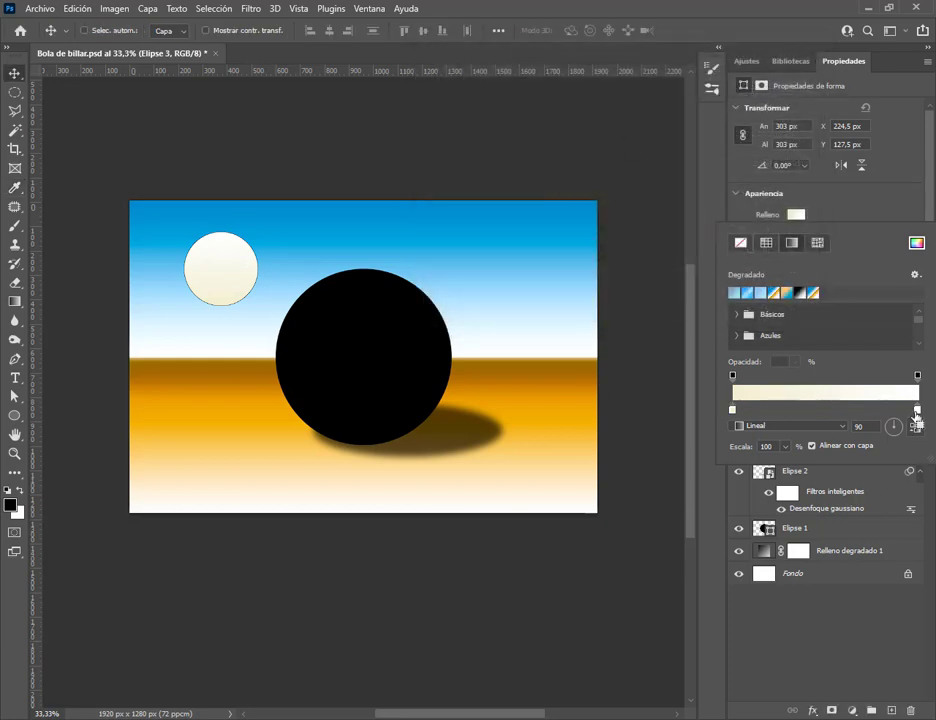
Set the small circle gradient's white stop to RGB 195, 188, 151, checking the values against the Notepad list
double_click(917, 410)
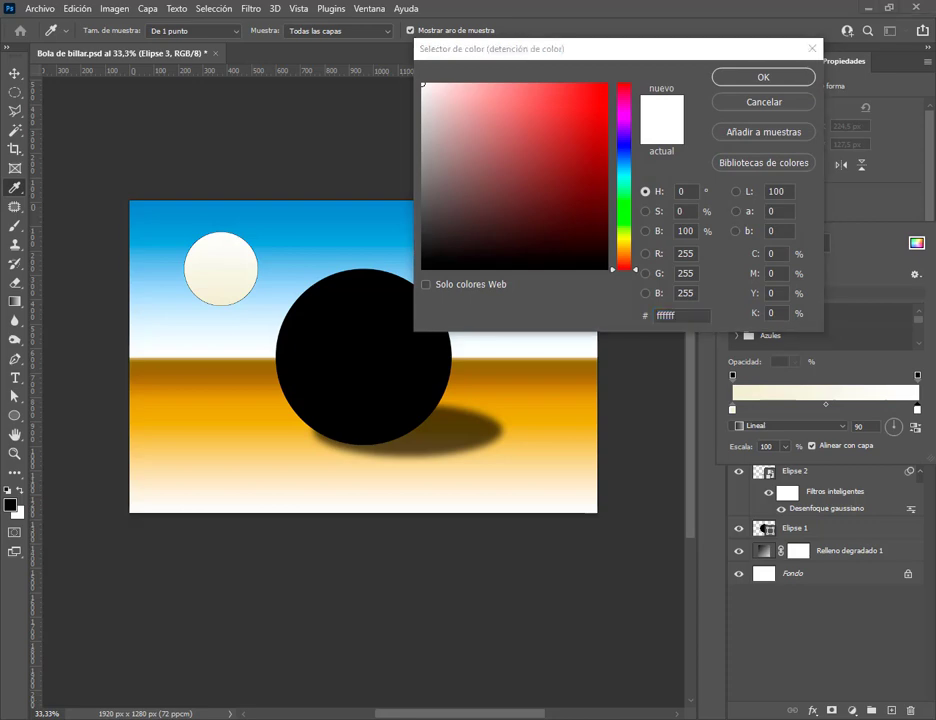
key("alt+Tab")
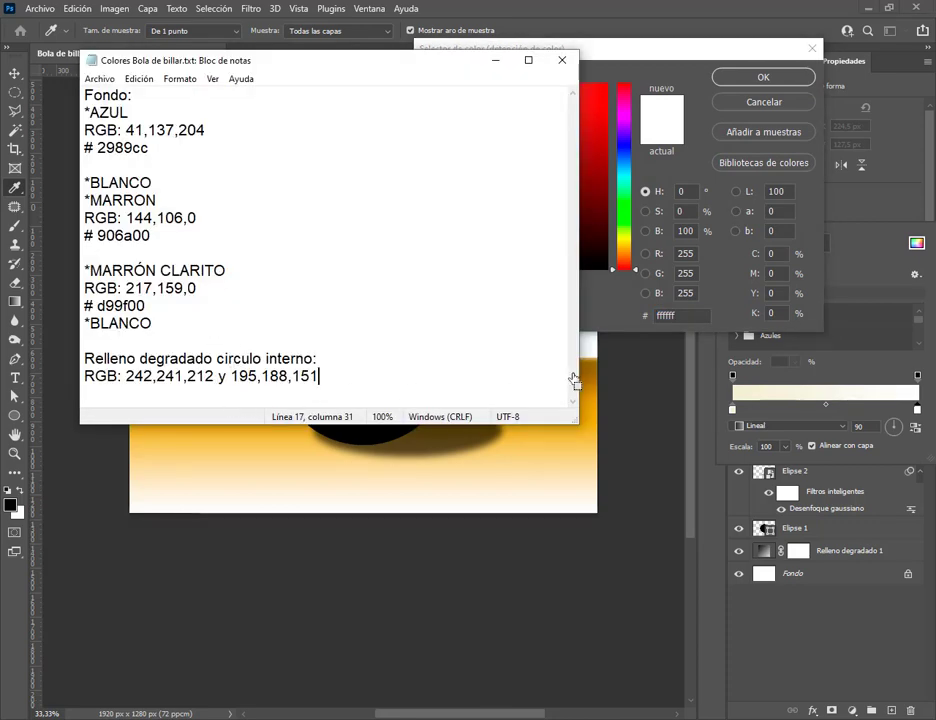
left_click(688, 255)
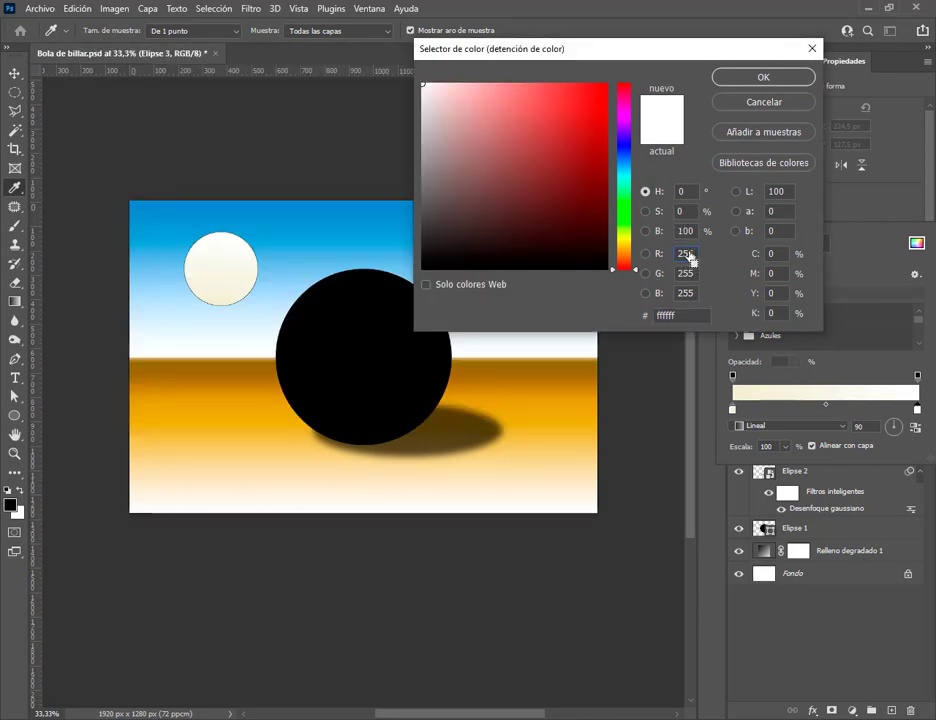
type("19")
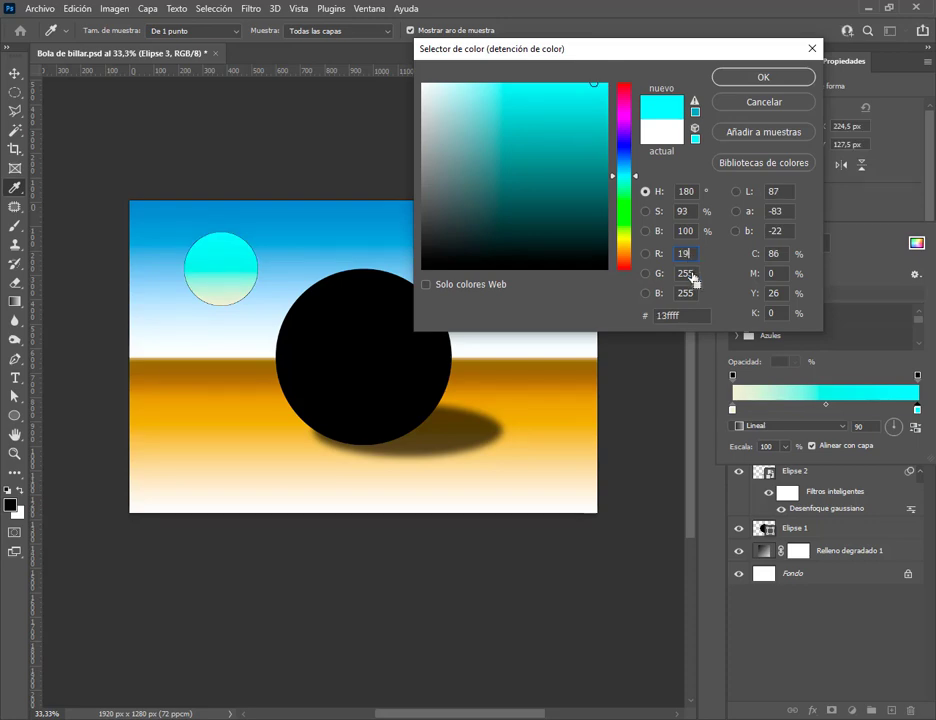
type("5")
left_click(684, 273)
type("1")
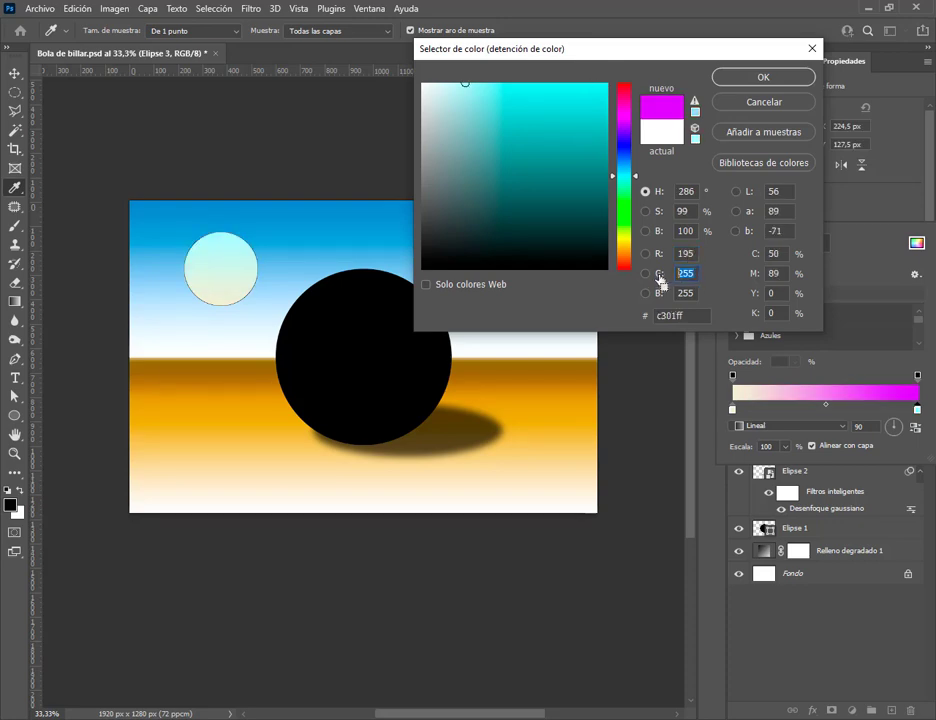
type("88")
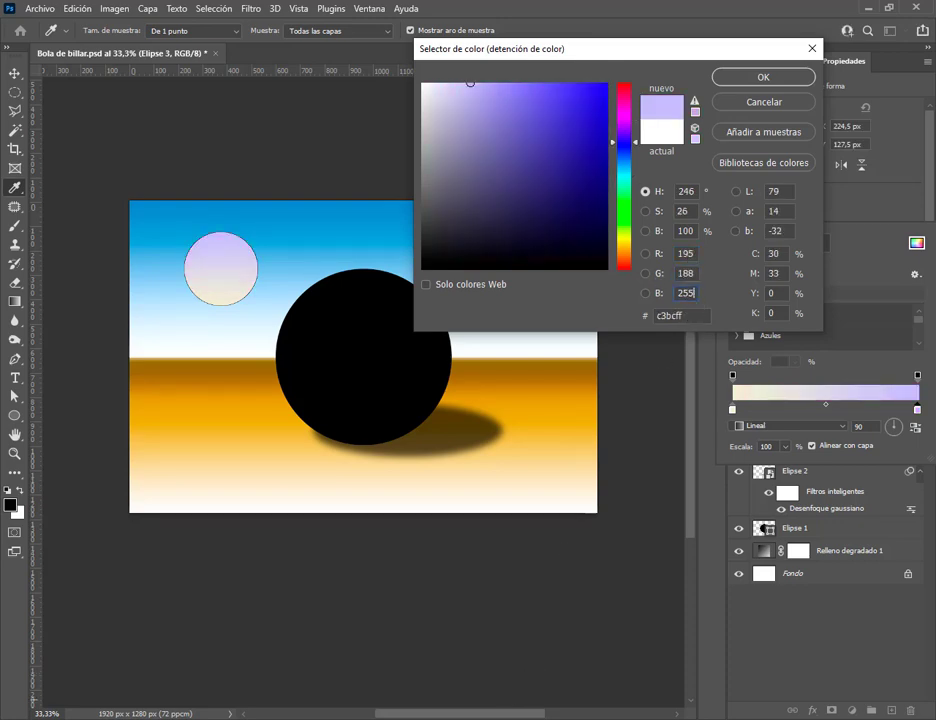
key("alt+Tab")
key("alt+Tab")
left_click(695, 296)
type("151")
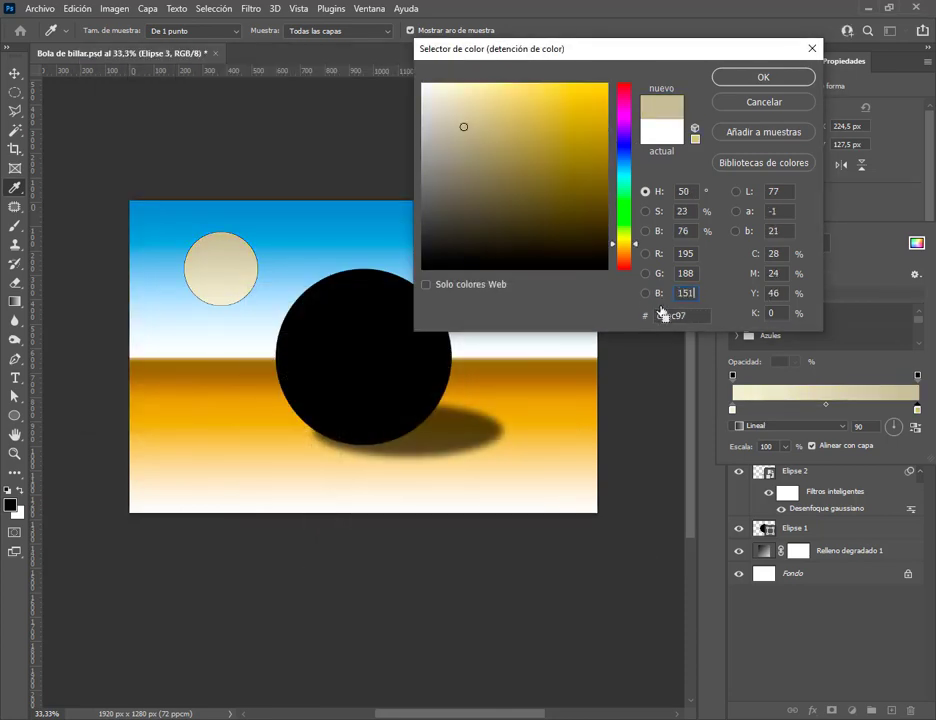
left_click(763, 78)
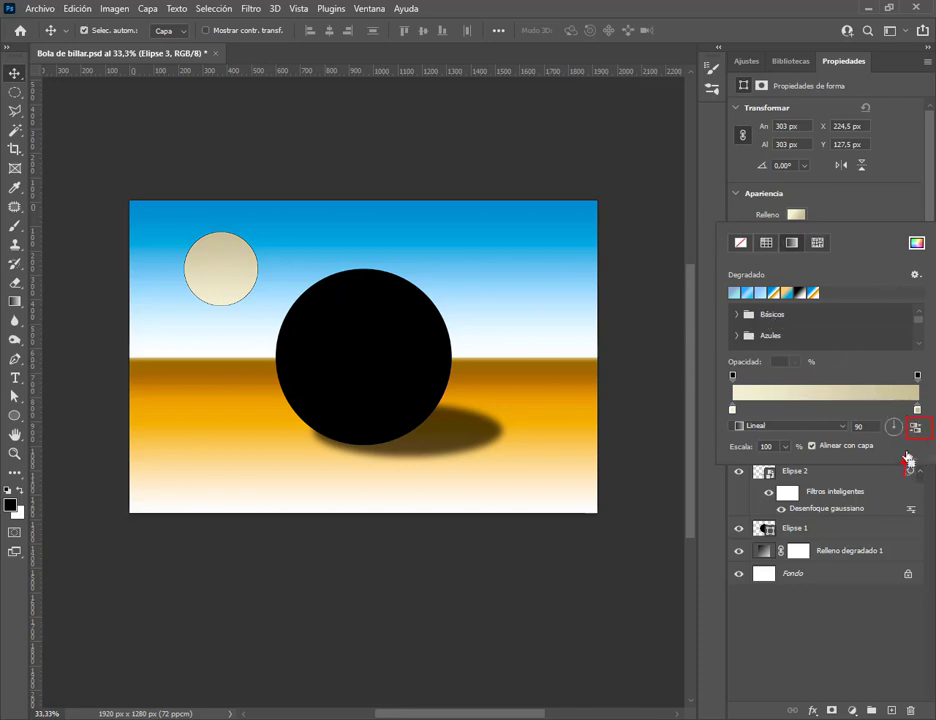
Reverse the small circle's gradient direction and move the circle onto the centre of the large black ball
key("Return")
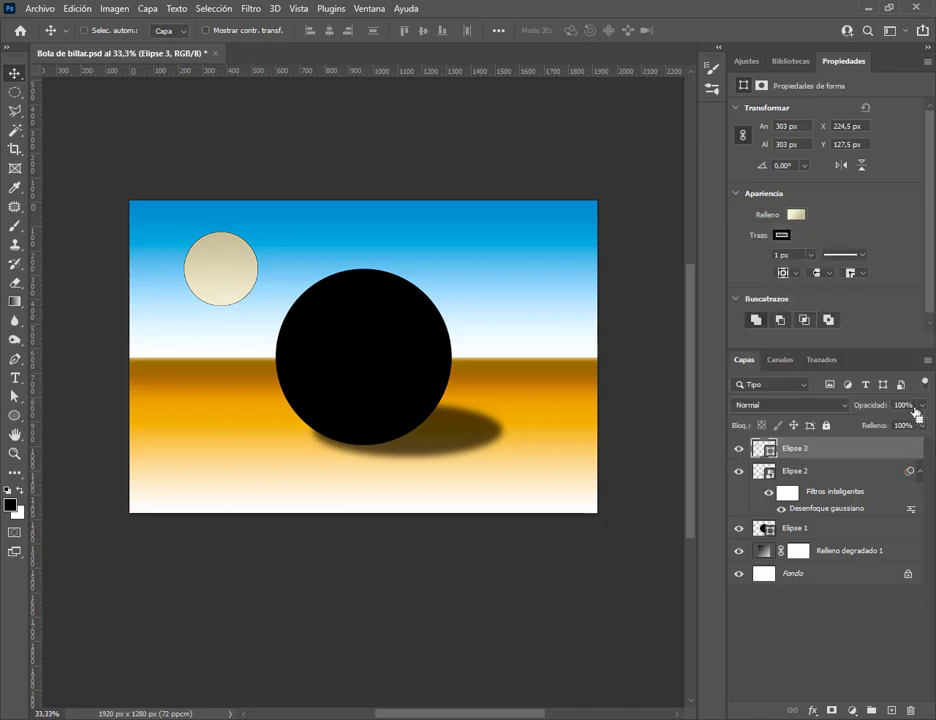
left_click(797, 216)
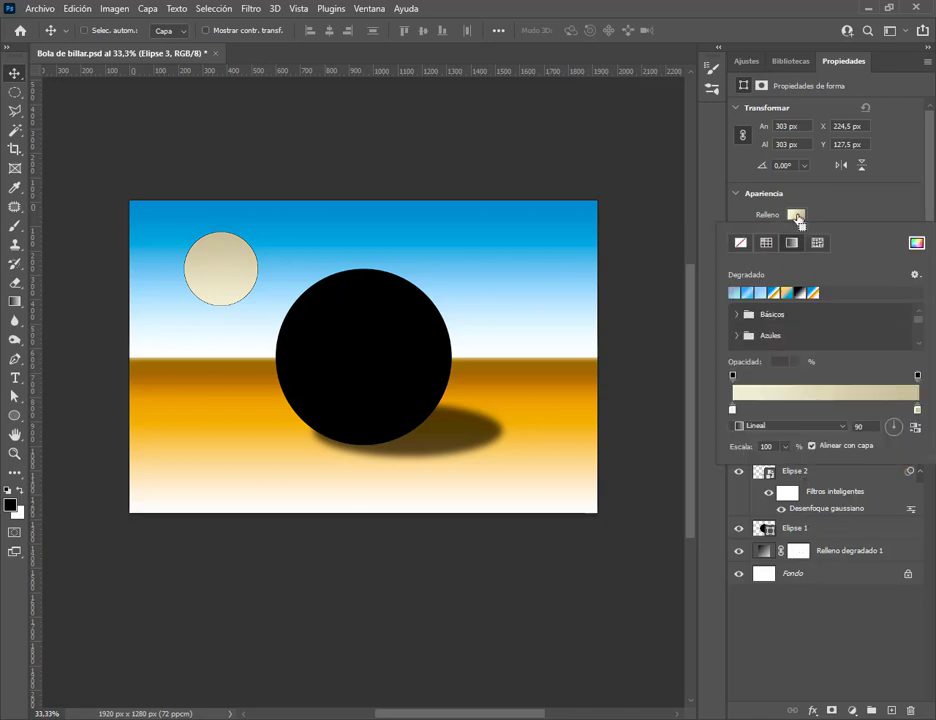
left_click(915, 427)
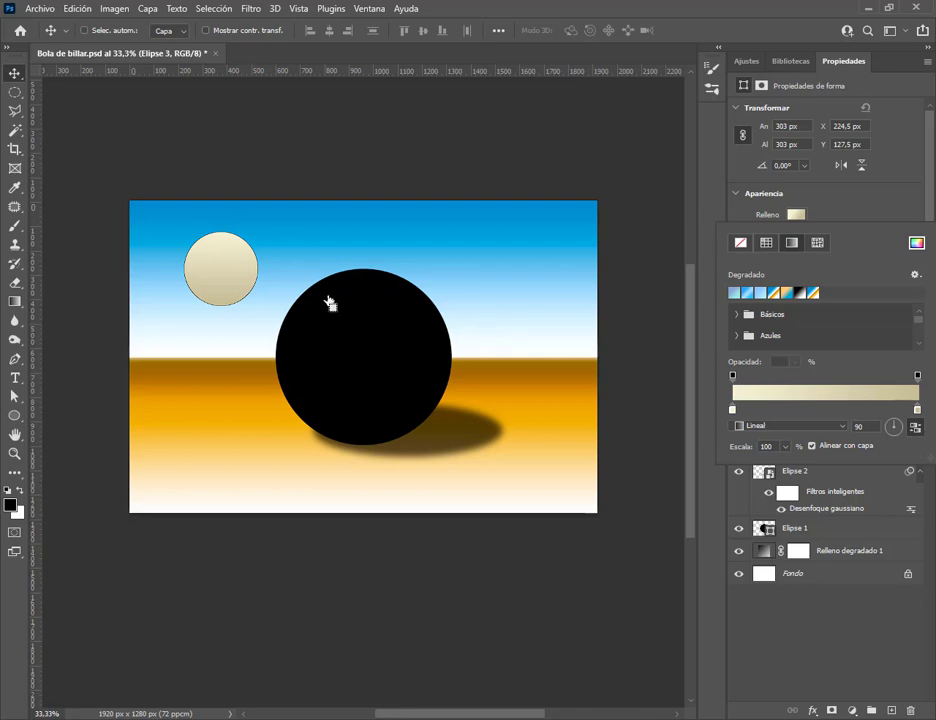
key("Return")
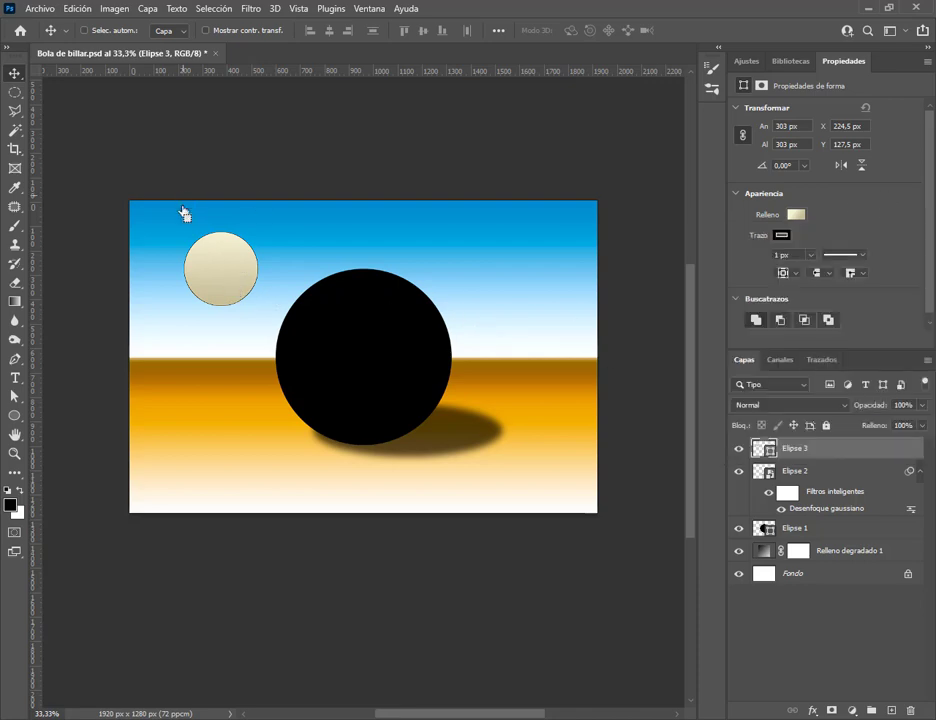
left_click_drag(221, 274, 364, 364)
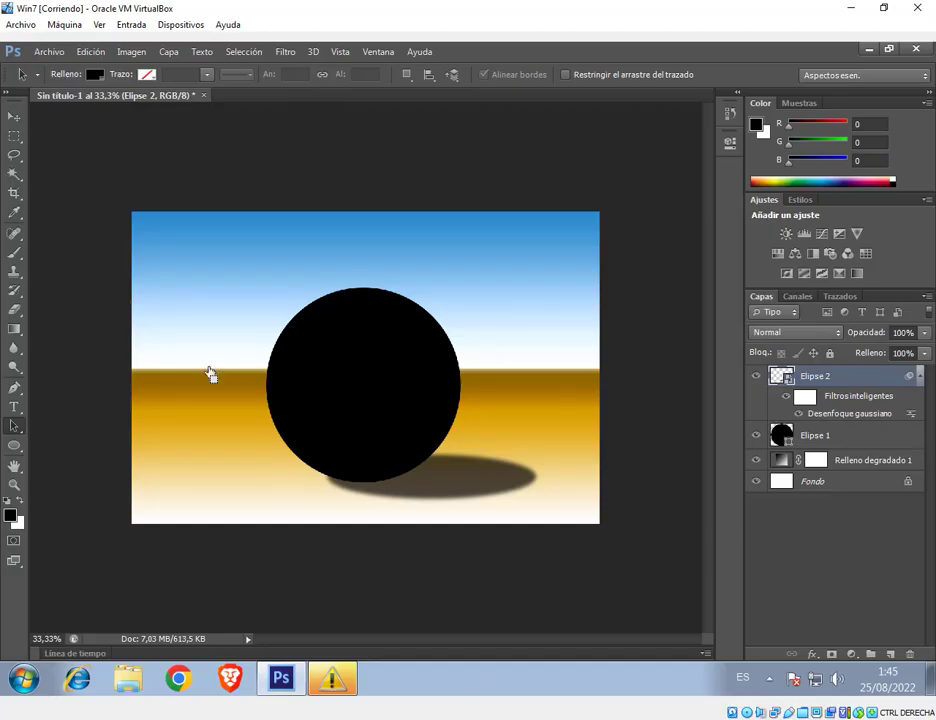
In the Win7 virtual machine's Photoshop, draw a black circle about 330 px in diameter in the sky beside the large ball
left_click(14, 445)
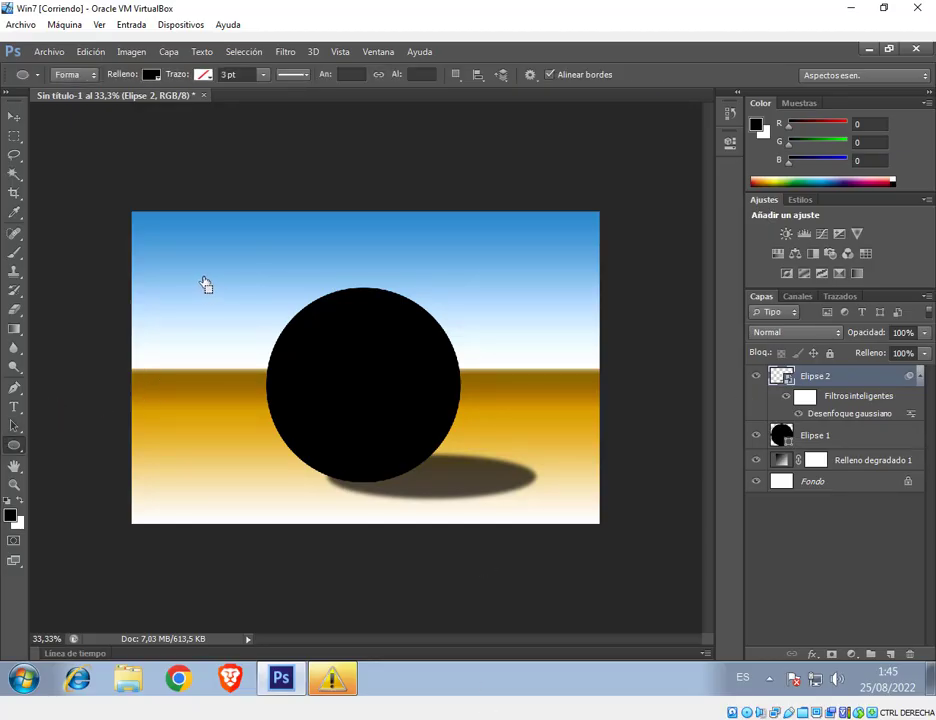
left_click_drag(180, 272, 257, 357)
left_click(14, 116)
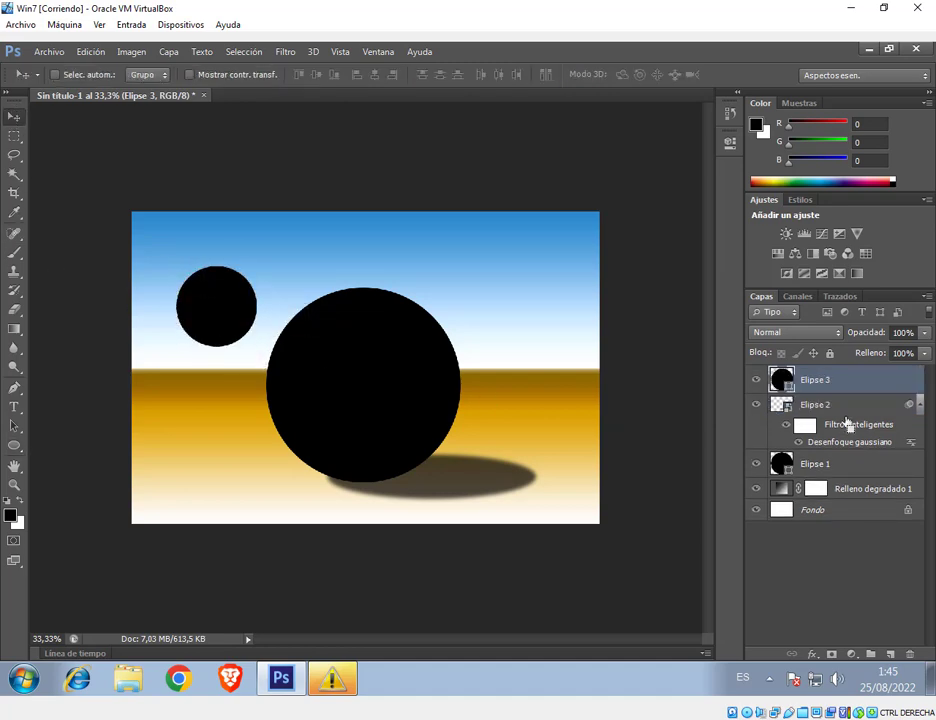
Give the small circle on the Elipse 3 layer a linear black-to-white gradient fill at 90°
left_click(15, 428)
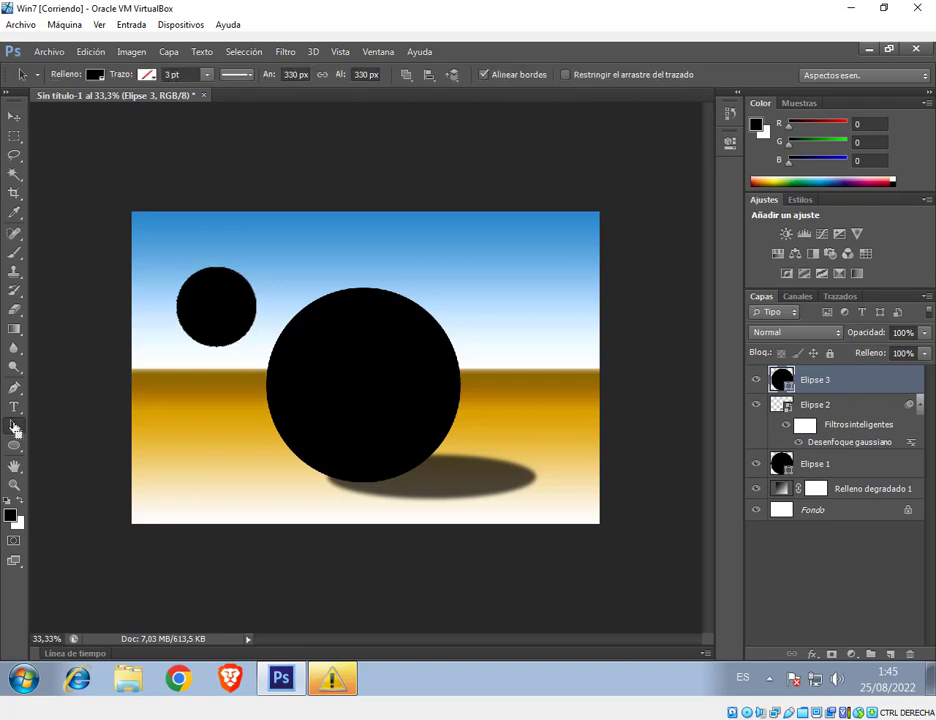
left_click(96, 76)
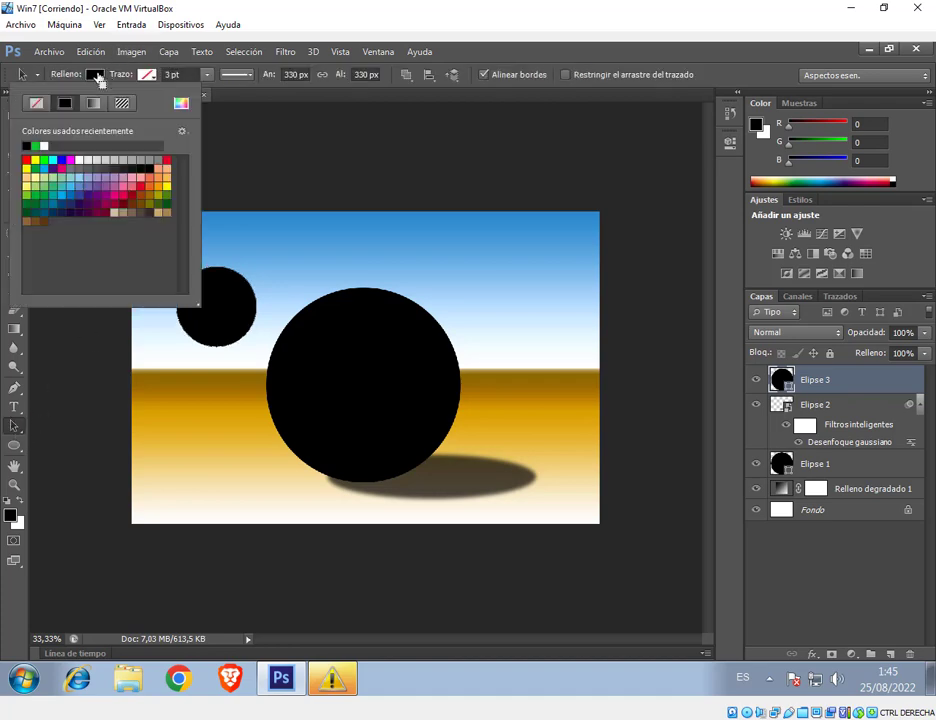
left_click(92, 104)
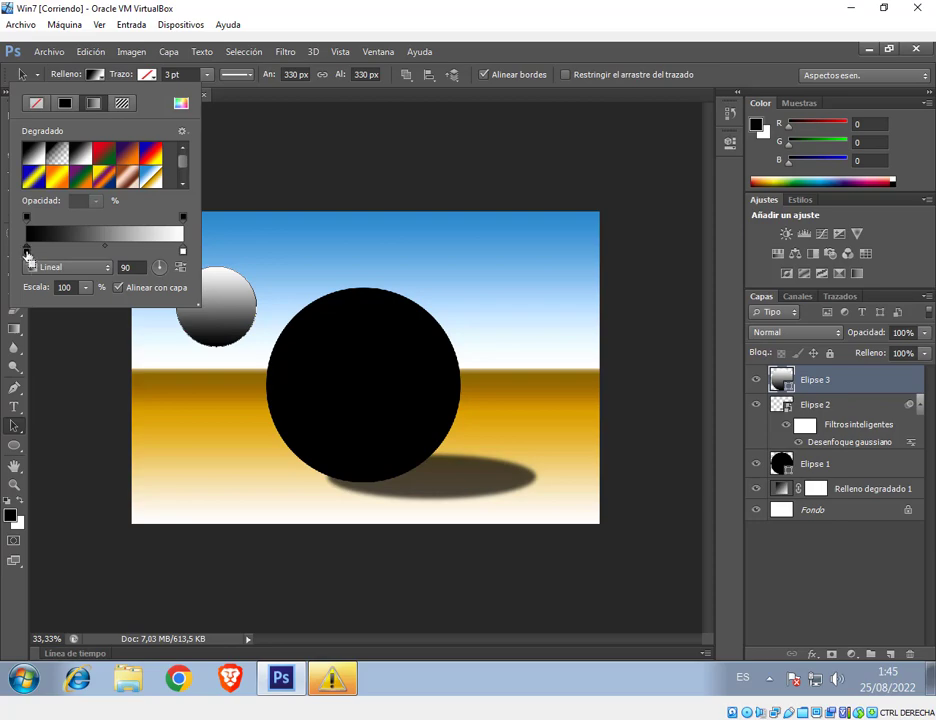
Set the small circle gradient's black stop to RGB 242, 241, 212, checking the values against the Notepad colour list
double_click(27, 252)
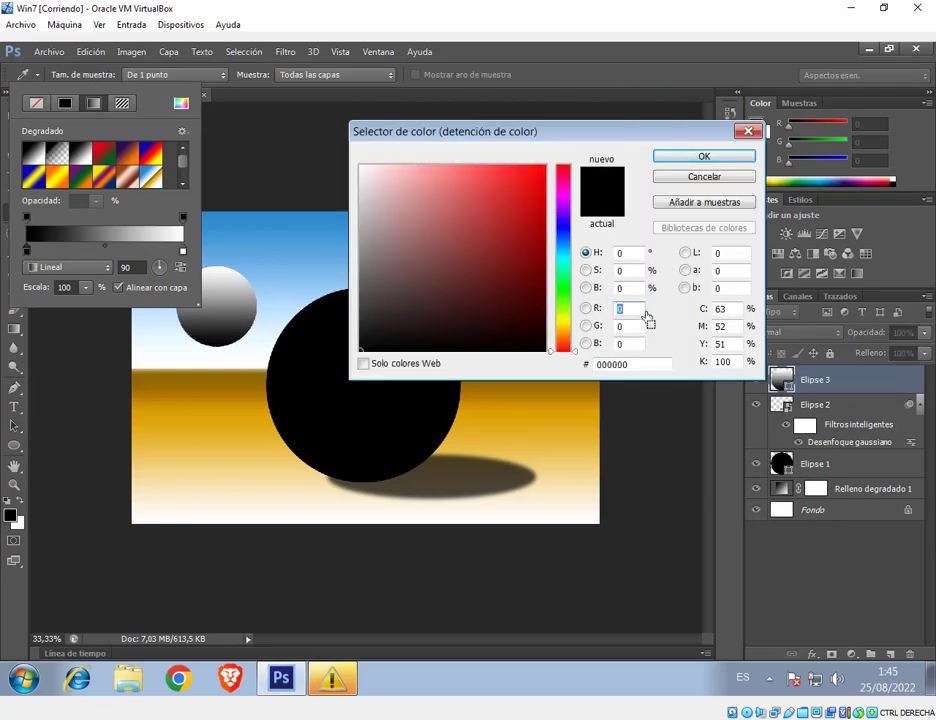
key("alt+Tab")
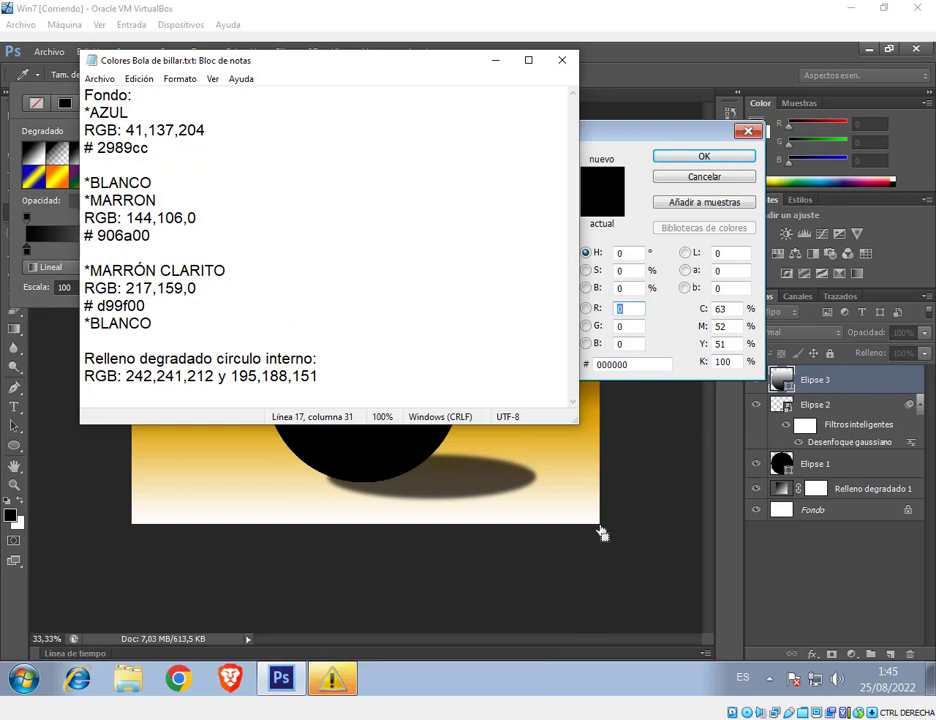
left_click_drag(582, 136, 618, 140)
key("alt+Tab")
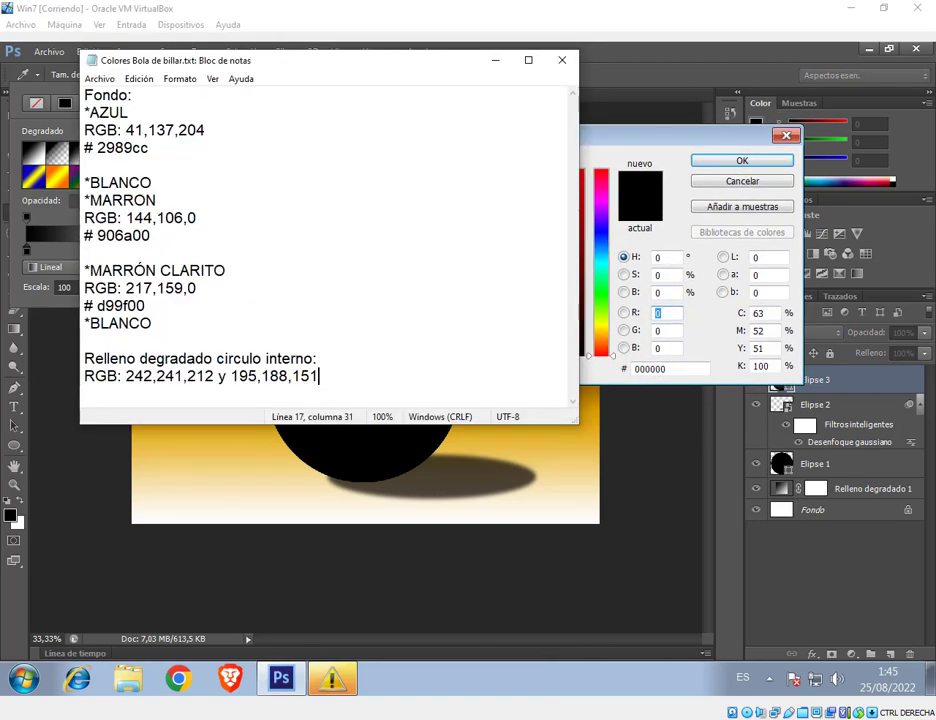
key("alt+Tab")
type("2")
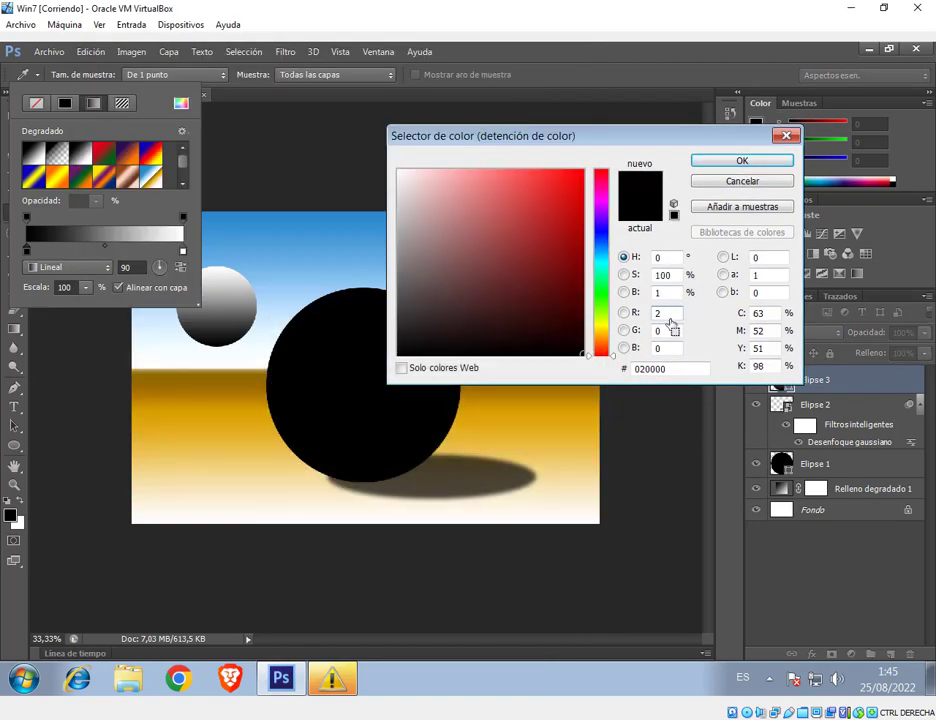
type("42")
key("Tab")
type("241")
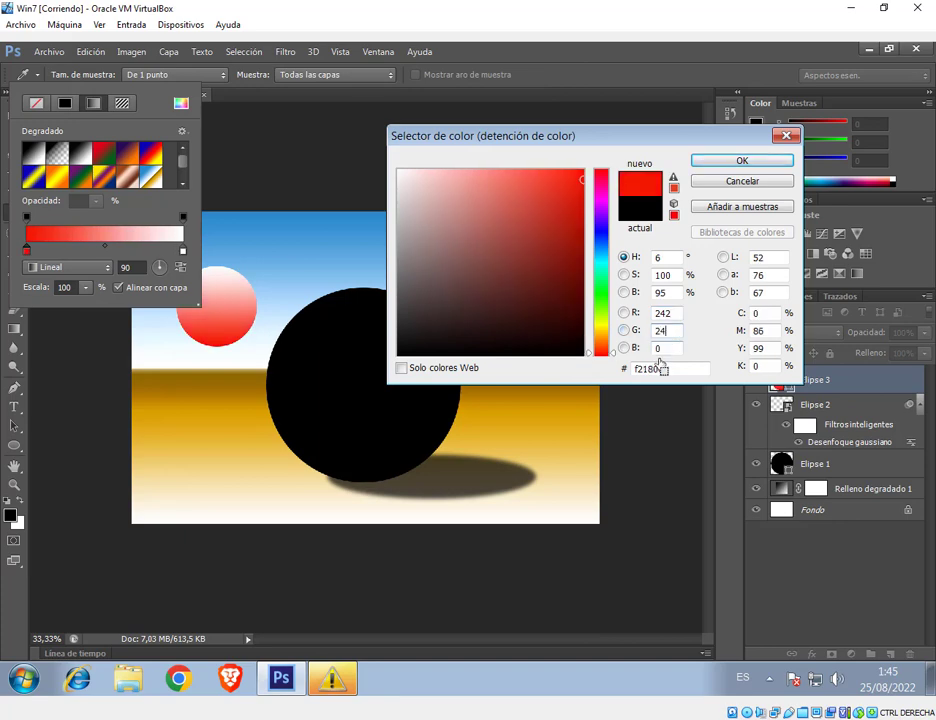
key("Tab")
type("2")
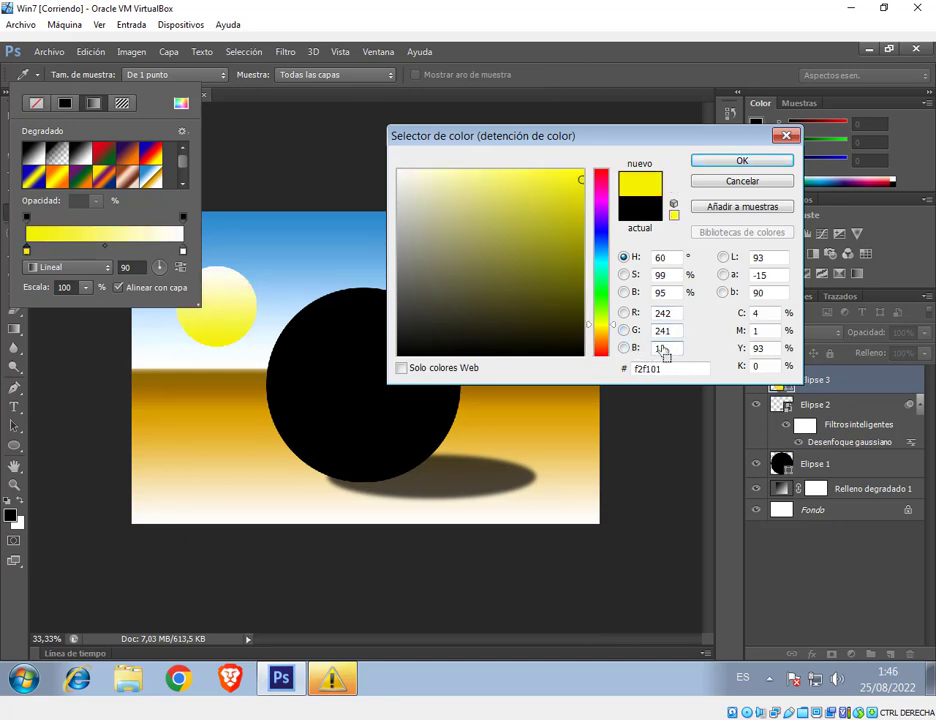
type("12")
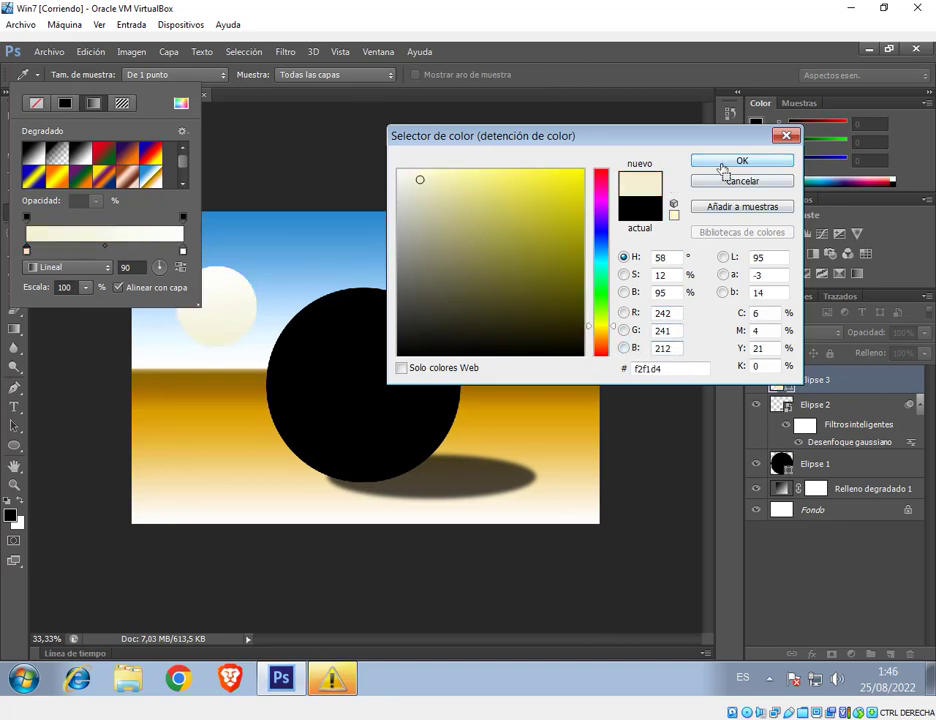
left_click(727, 162)
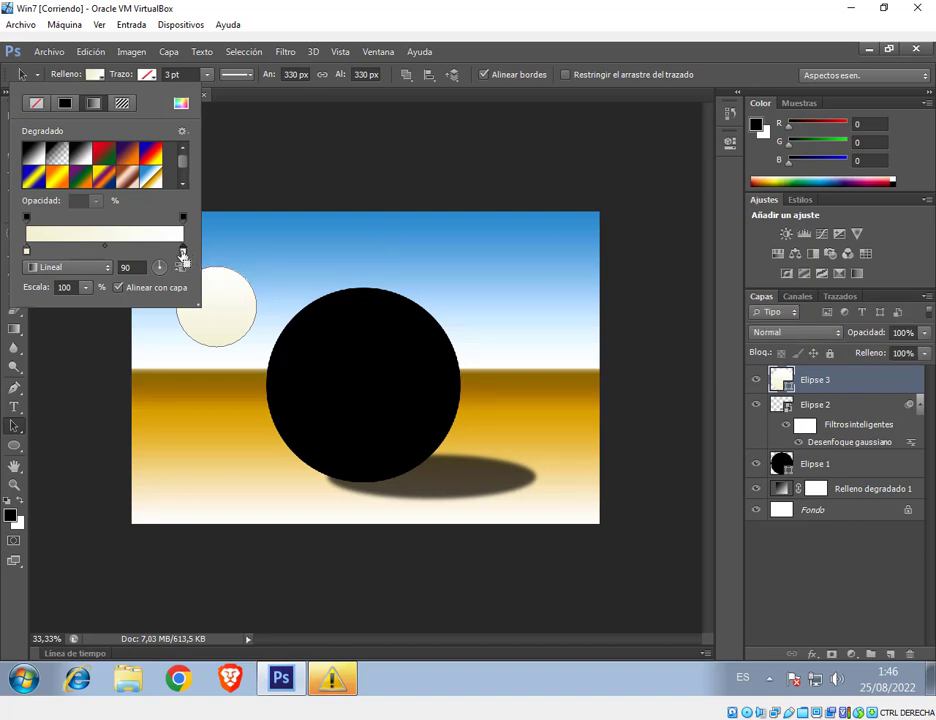
Set the small circle gradient's white stop to RGB 195, 188, 151, checking the values against the Notepad colour list
double_click(182, 254)
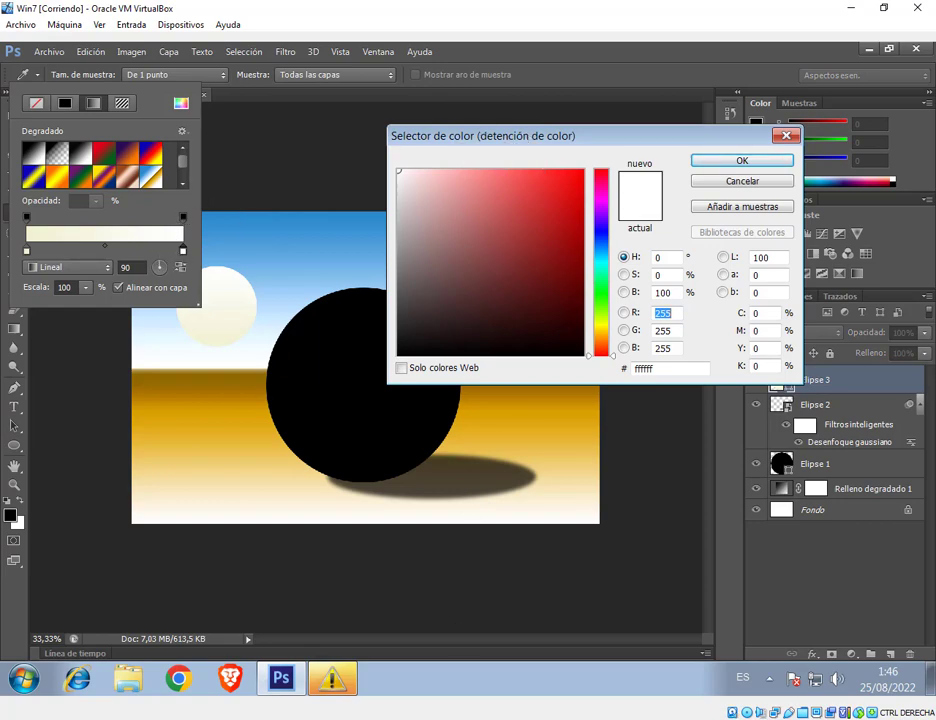
key("alt+Tab")
key("alt+Tab")
type("195")
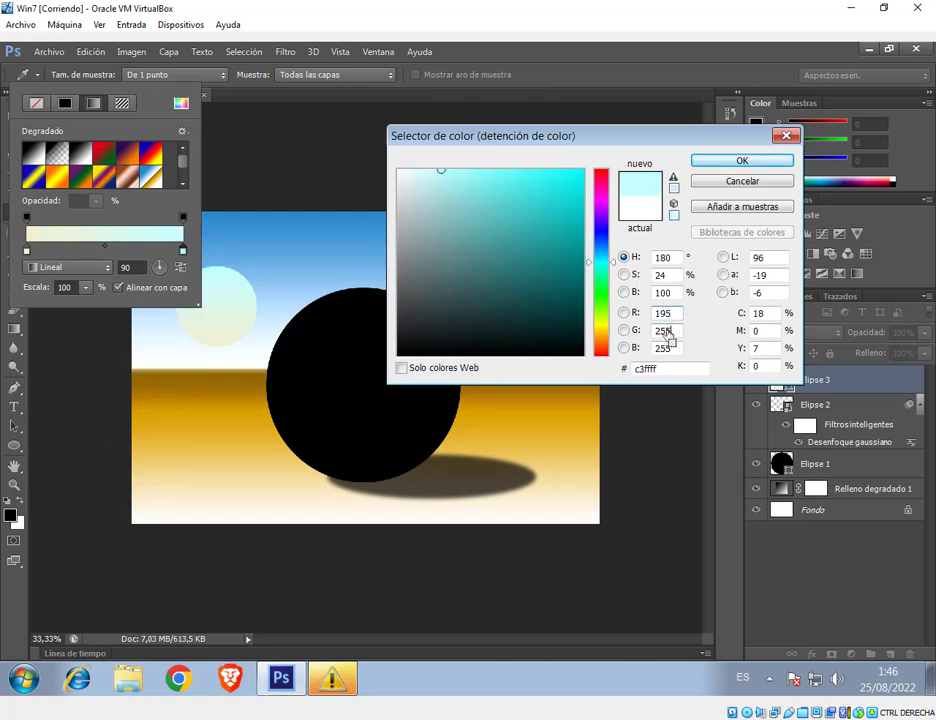
key("Tab")
type("188")
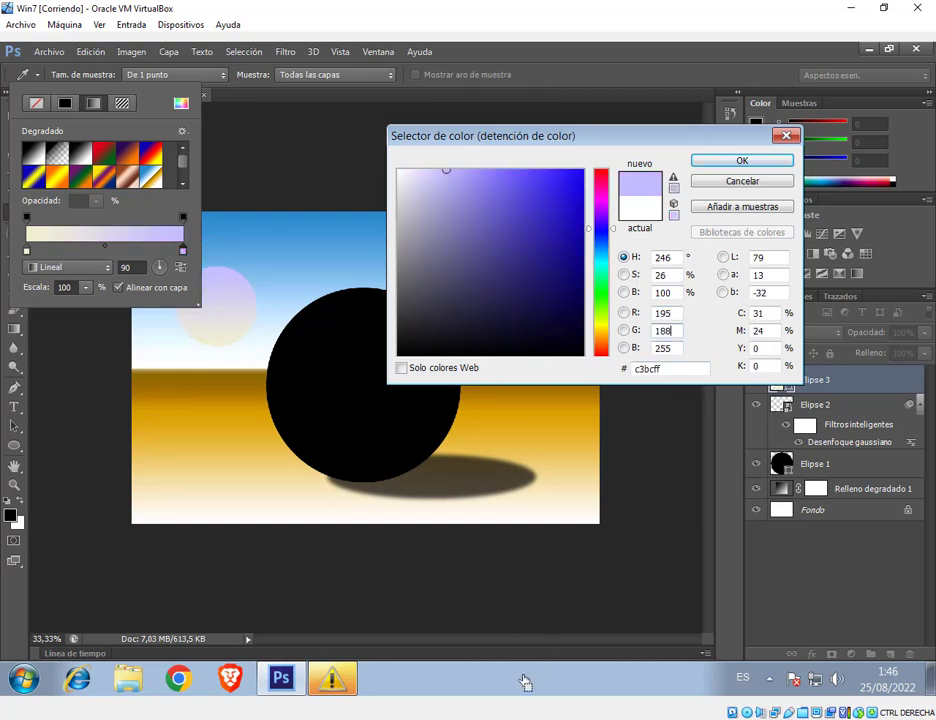
key("alt+Tab")
key("alt+Tab")
key("Tab")
type("151")
left_click(737, 160)
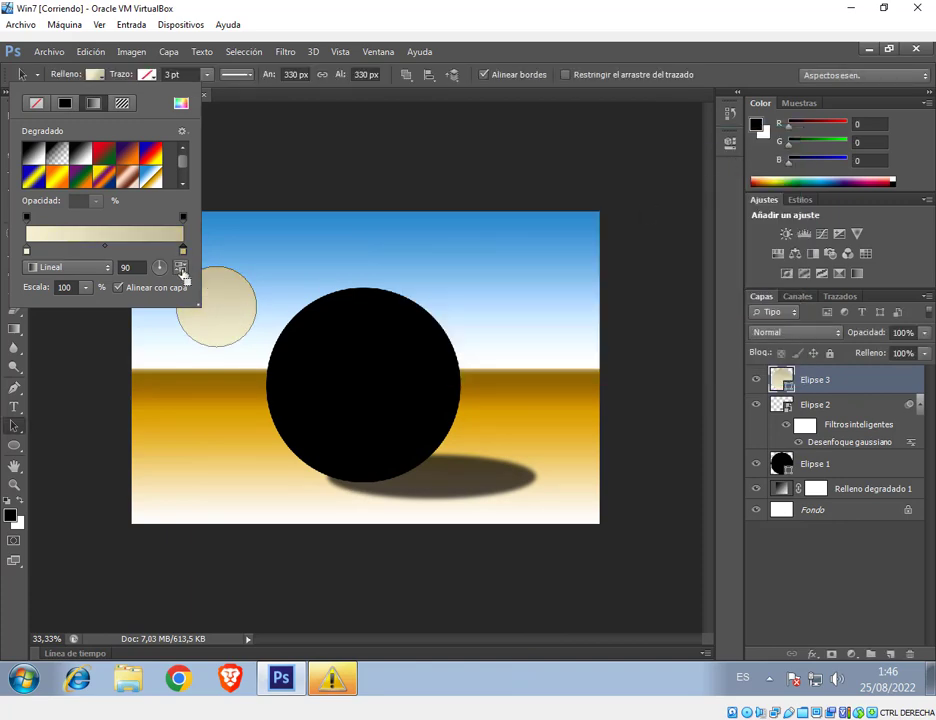
Reverse the small circle's gradient and move the circle onto the centre of the large black ball
left_click(181, 268)
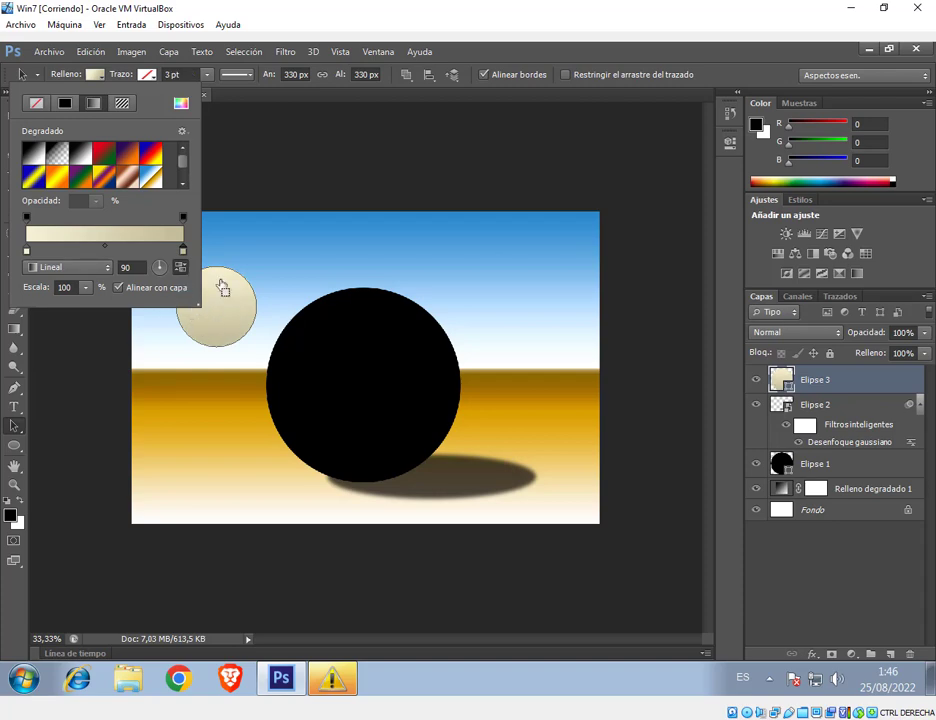
left_click(295, 204)
left_click_drag(235, 295, 381, 373)
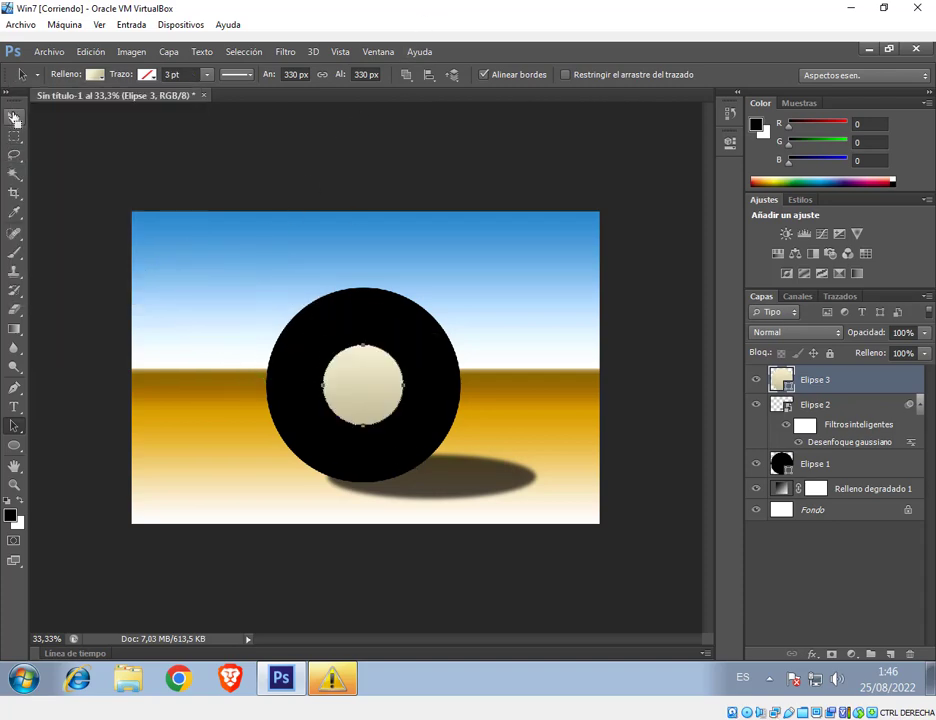
left_click(14, 116)
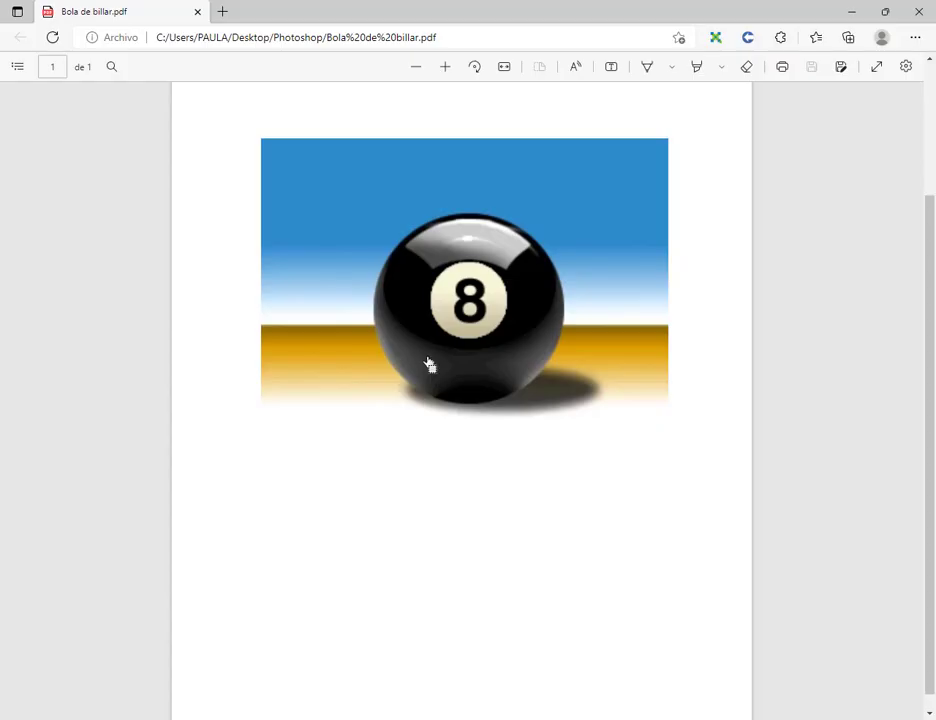
In the newer Photoshop's Bola de billar.psd, scale the inner circle to about 96% with Free Transform and recentre it on the black ball
left_click(855, 11)
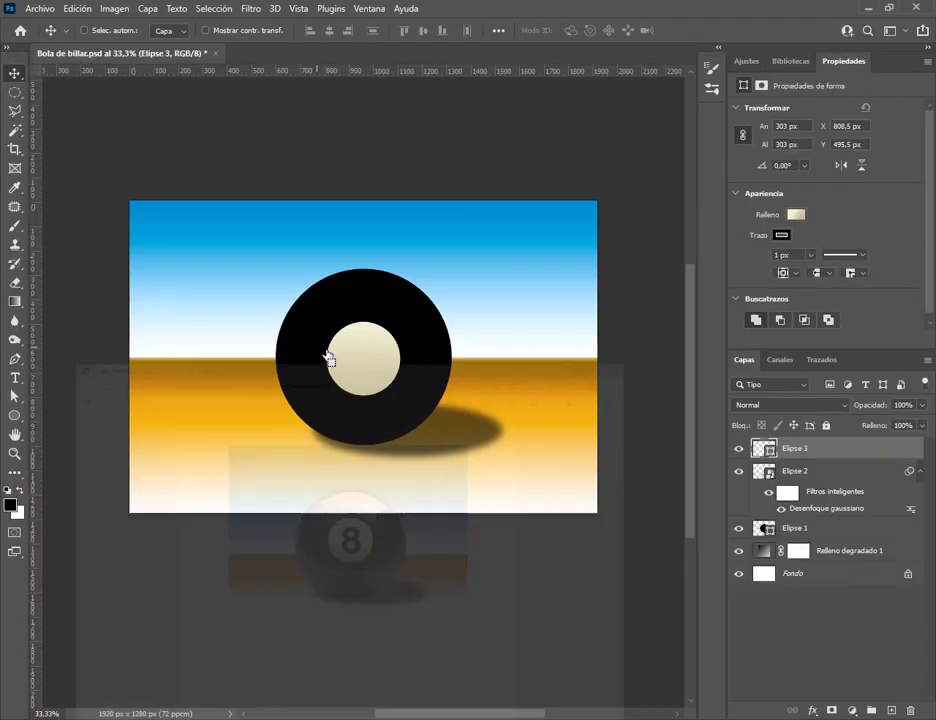
left_click(74, 8)
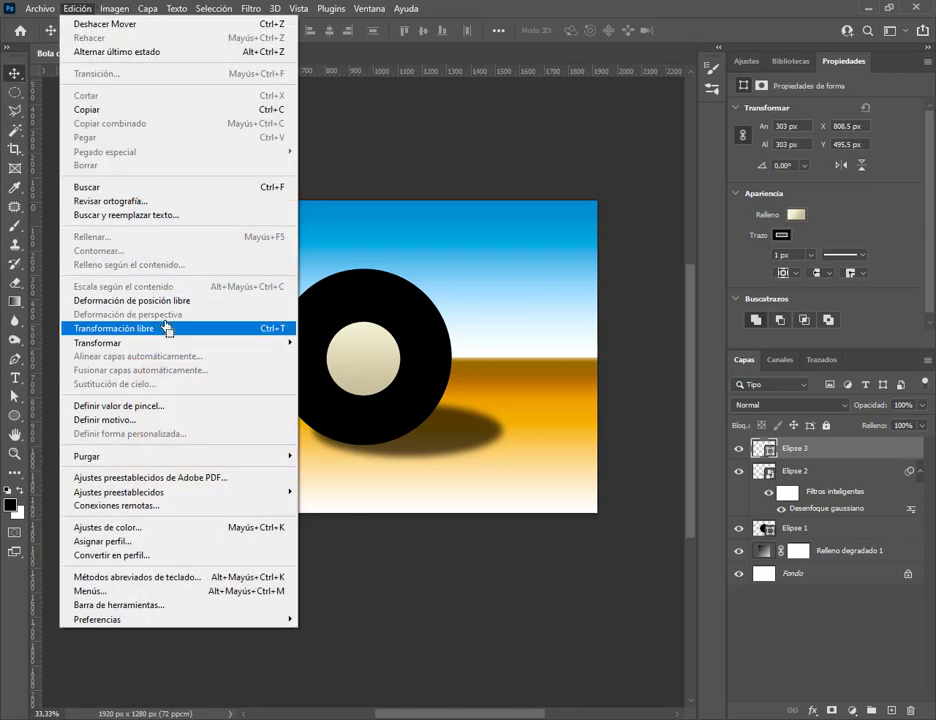
left_click(223, 328)
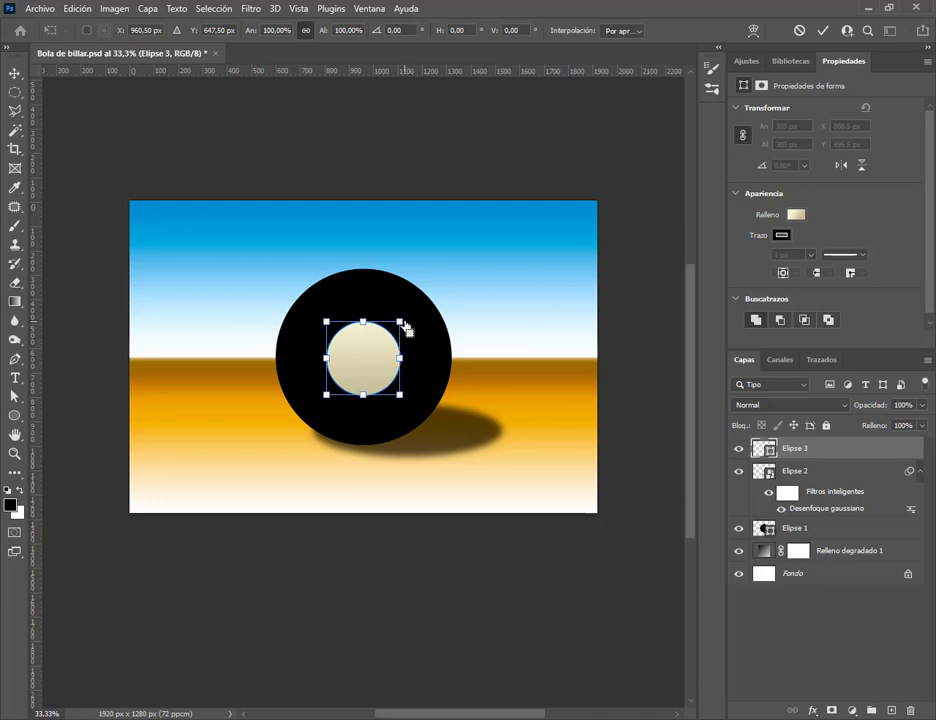
left_click_drag(402, 324, 398, 321)
left_click_drag(366, 372, 365, 362)
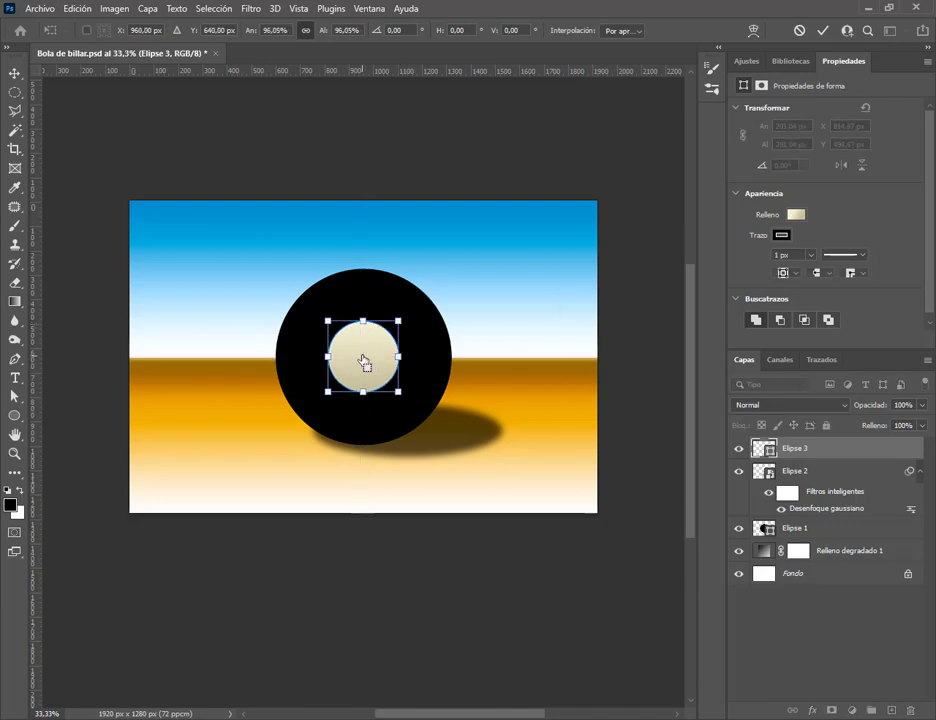
key("Return")
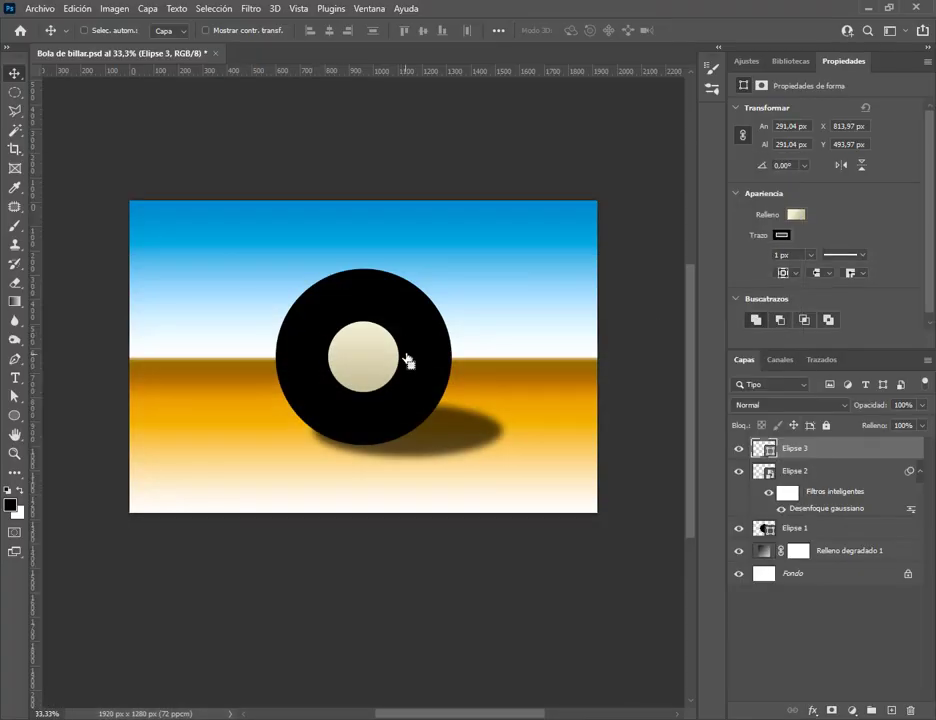
Try to shrink the inner circle to about 89% with Free Transform and place it slightly above the ball's centre
scroll(370, 346, "up", 3)
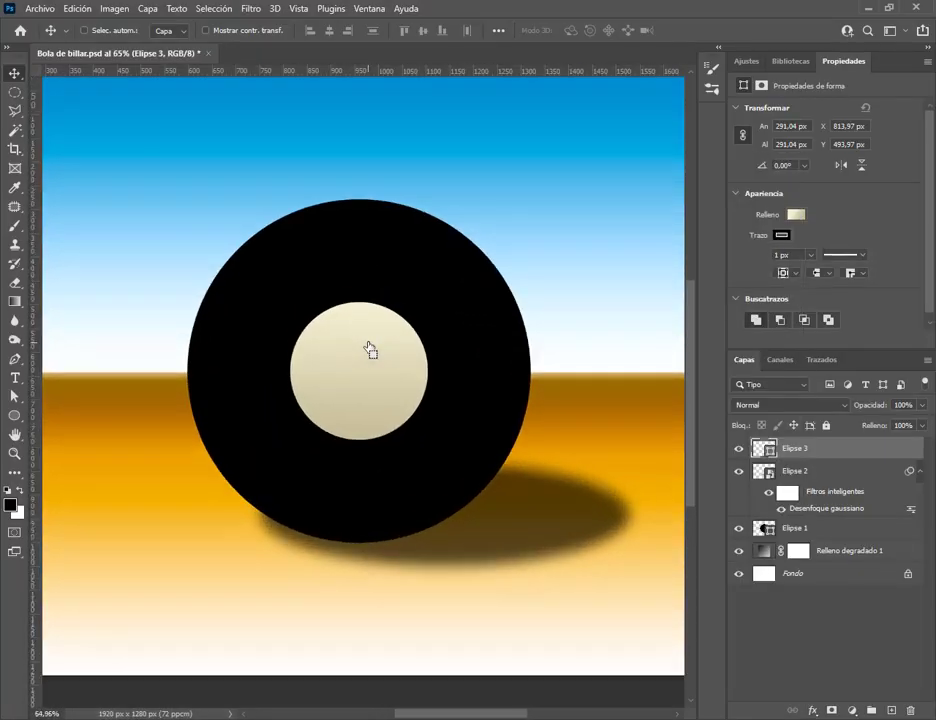
left_click(86, 9)
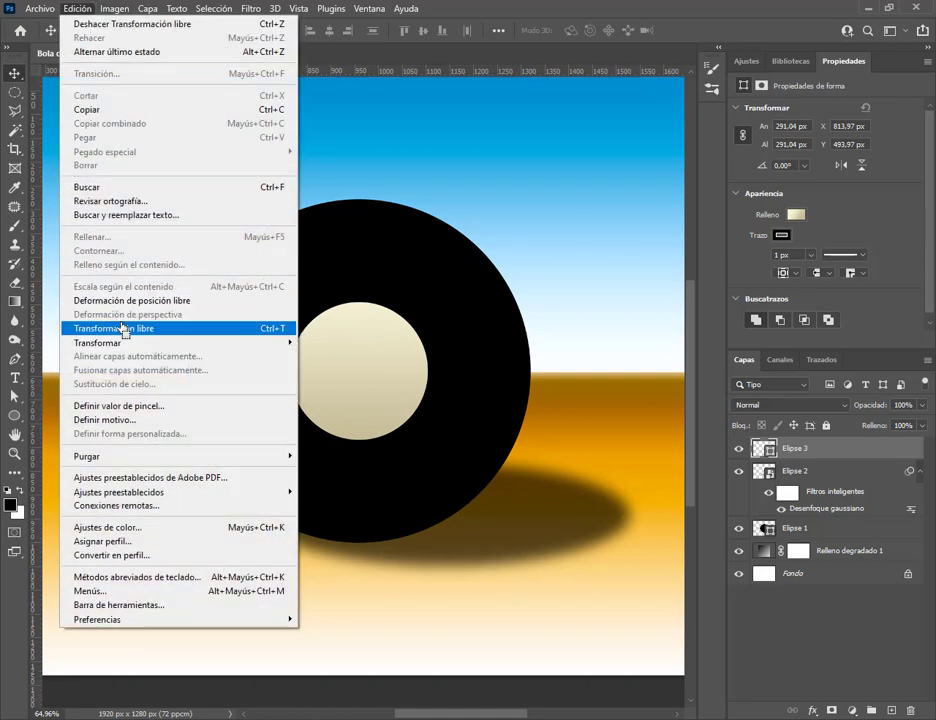
left_click(122, 328)
left_click_drag(431, 451, 412, 439)
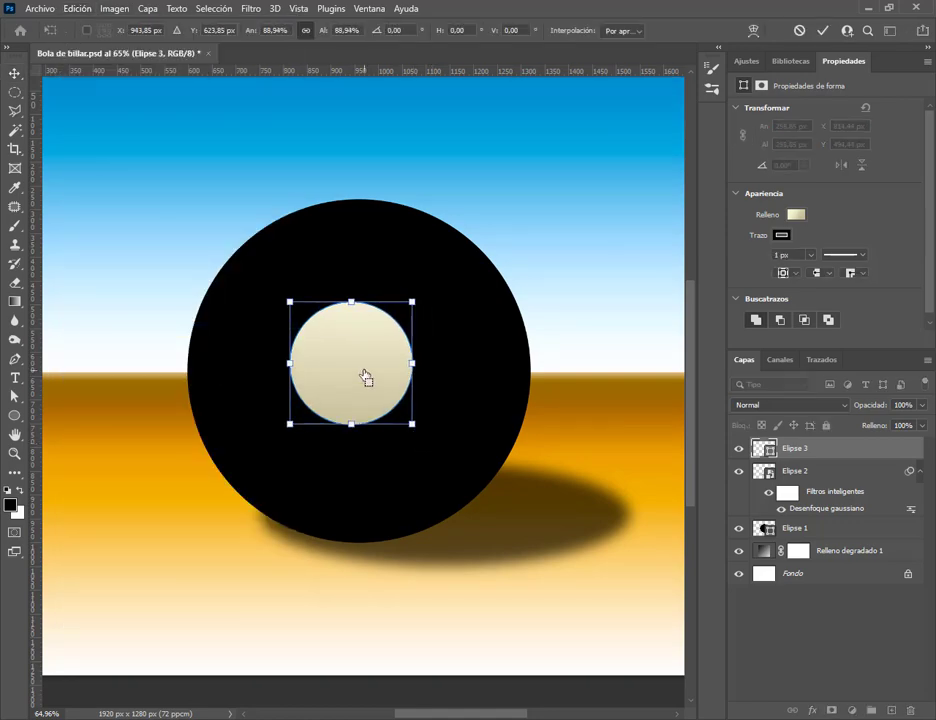
left_click_drag(366, 378, 369, 372)
key("Return")
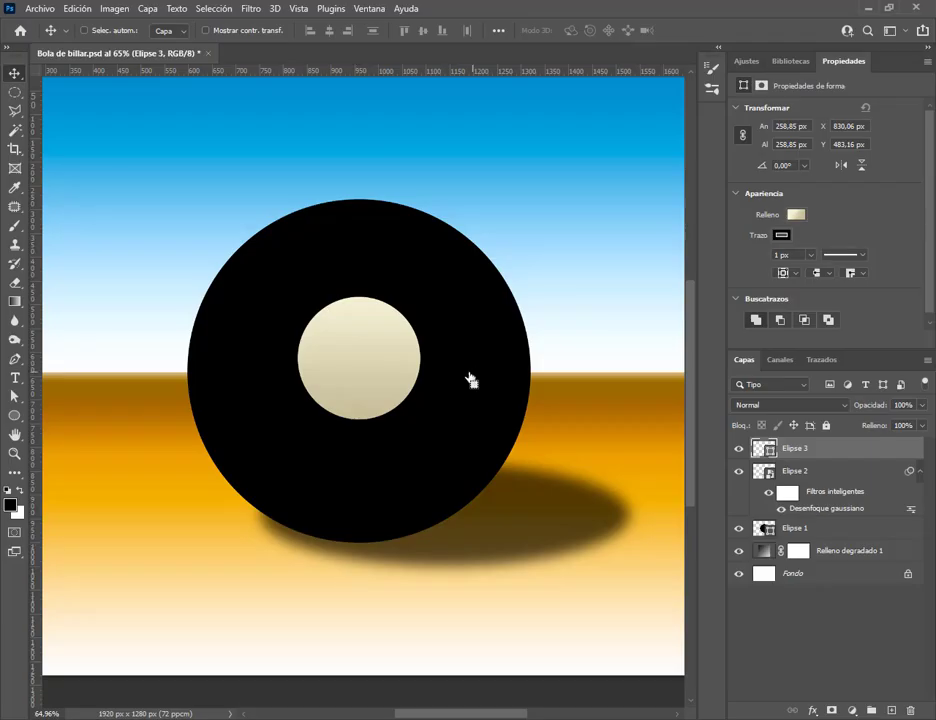
left_click_drag(370, 370, 370, 371)
left_click_drag(370, 371, 370, 372)
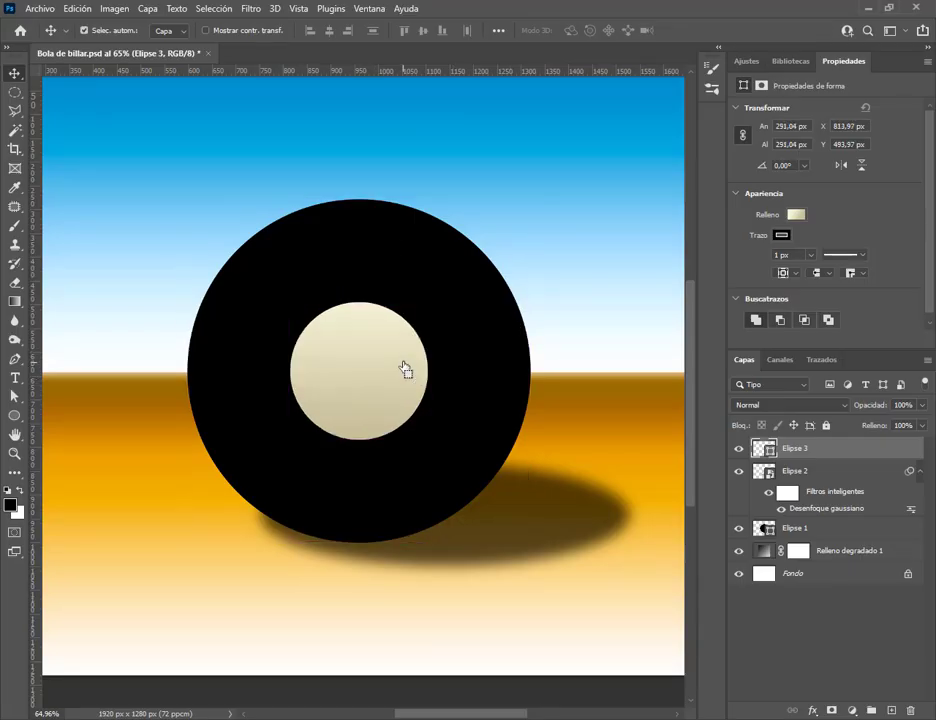
Move the inner circle up by about 36 px, keeping it horizontally centred on the ball, and compare with the reference
left_click_drag(376, 376, 373, 367)
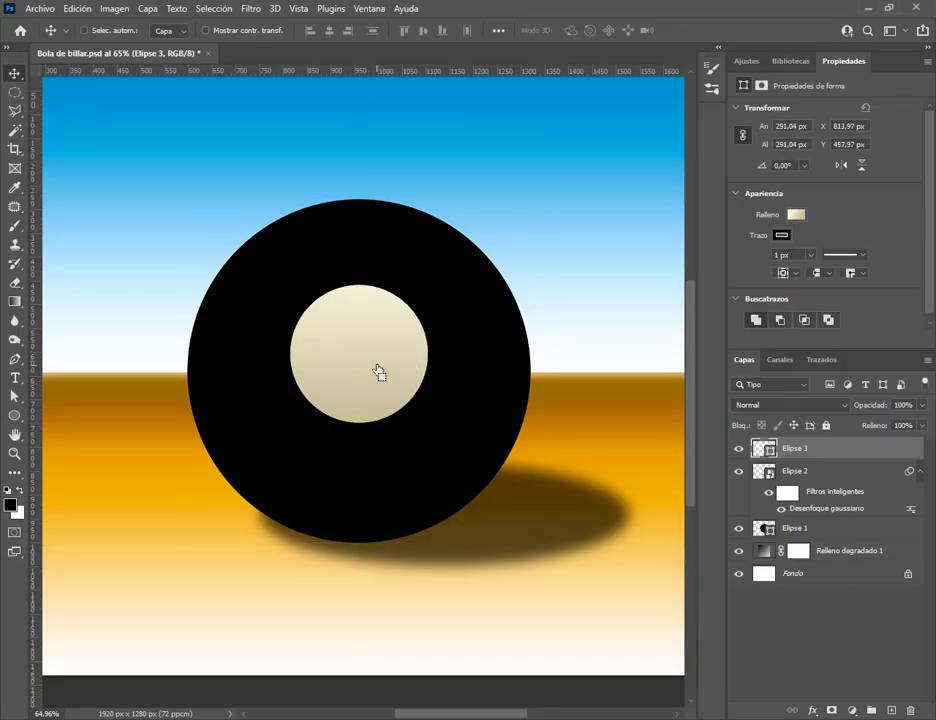
key("alt+Tab")
key("alt+Tab")
Add the number 8 as 72 pt Berlin Sans FB Demi Bold text and move it onto the centre of the inner circle
left_click(15, 378)
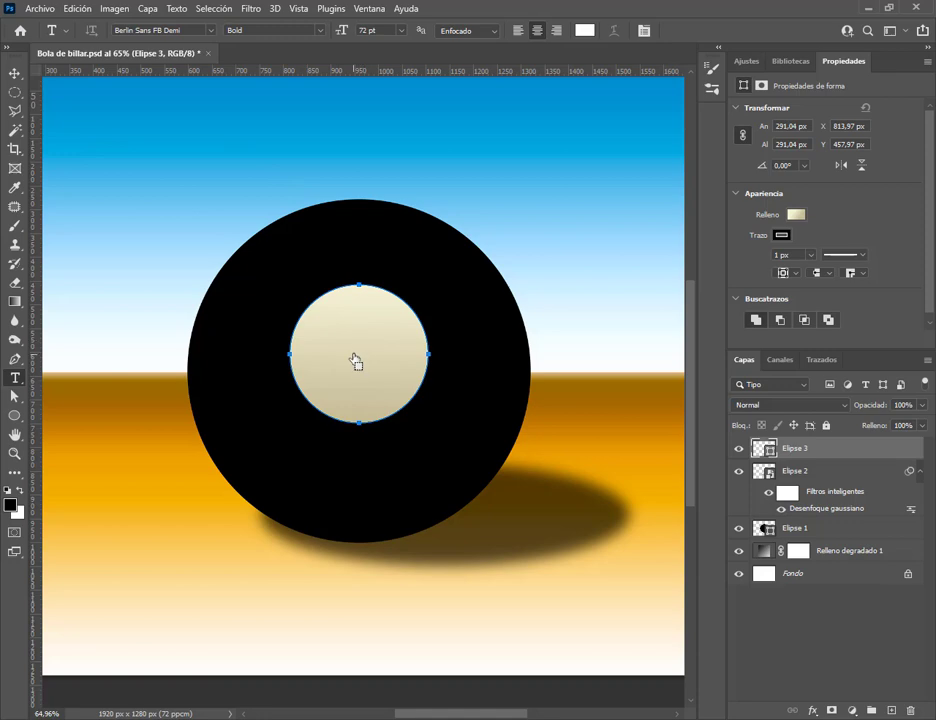
left_click(118, 130)
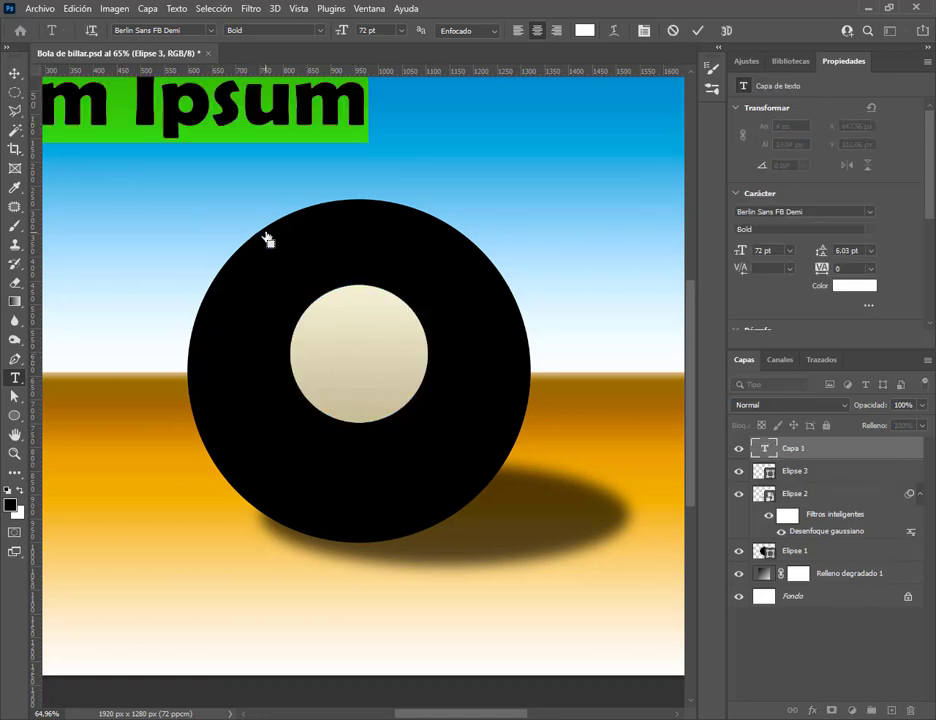
type("8")
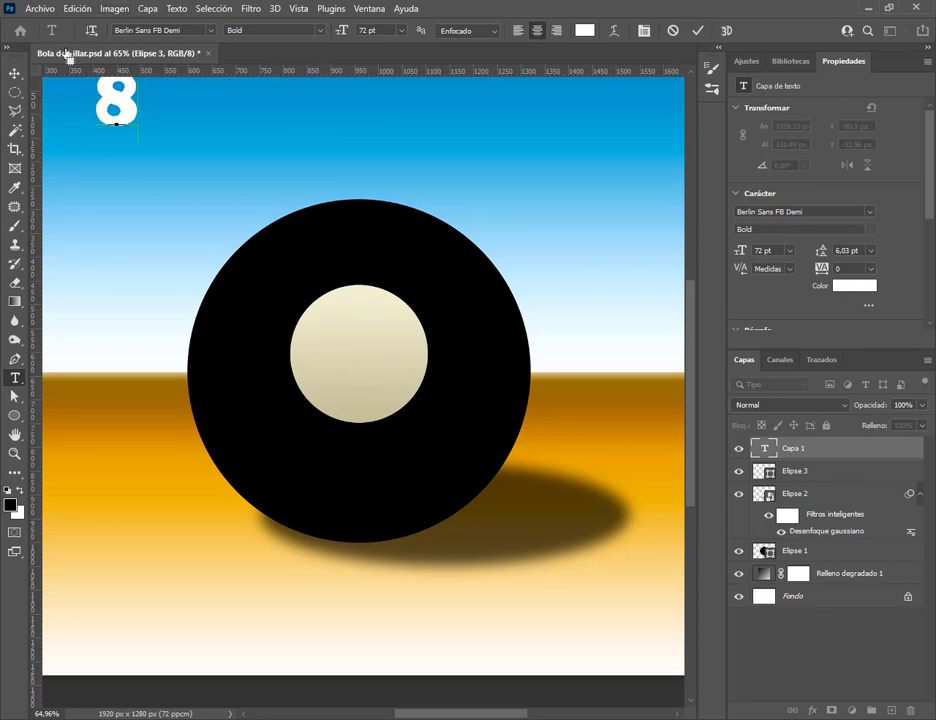
left_click(15, 70)
left_click_drag(133, 113, 376, 365)
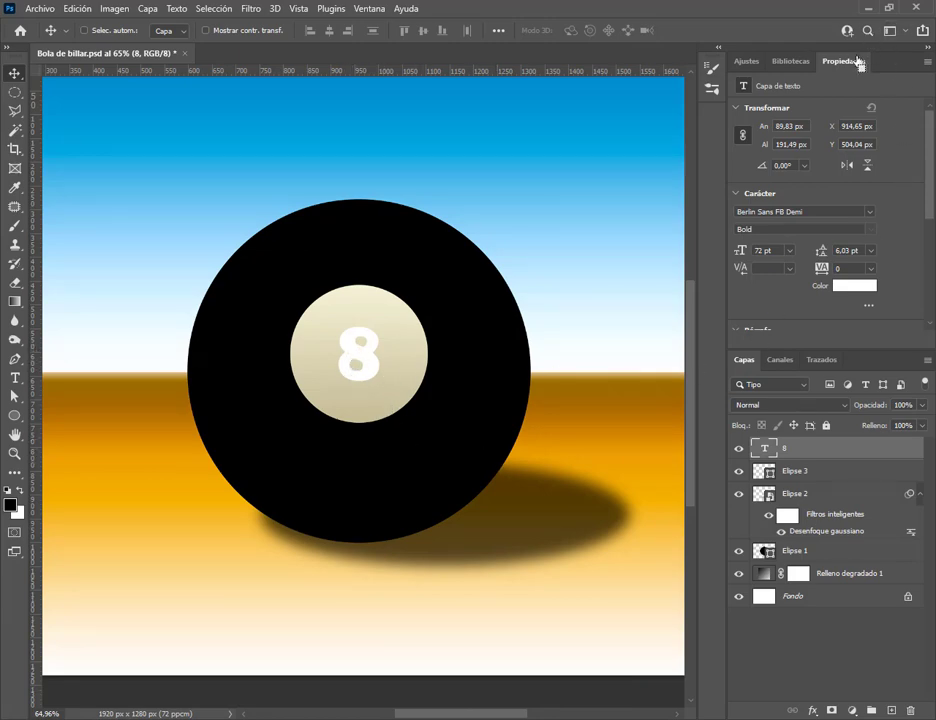
Set the number 8's text colour to black (#000000)
left_click(863, 287)
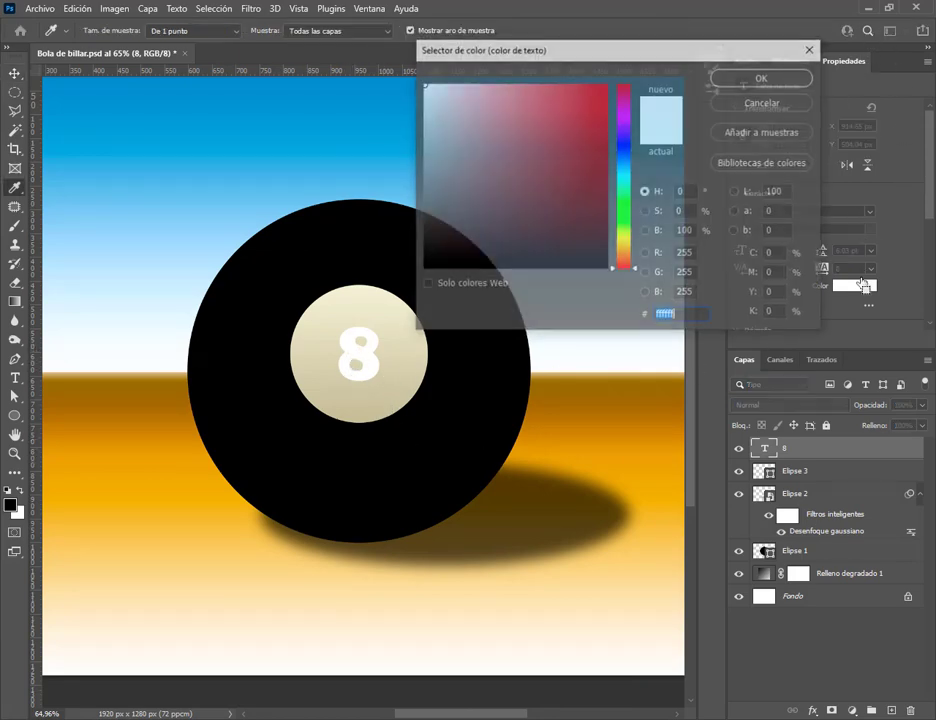
left_click_drag(537, 221, 400, 300)
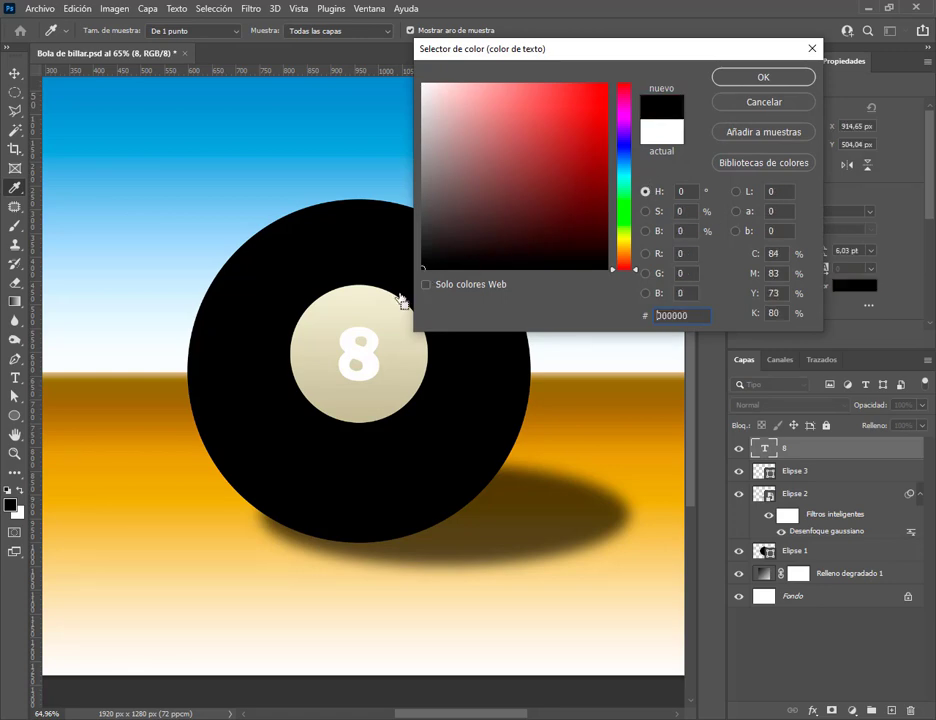
left_click(756, 75)
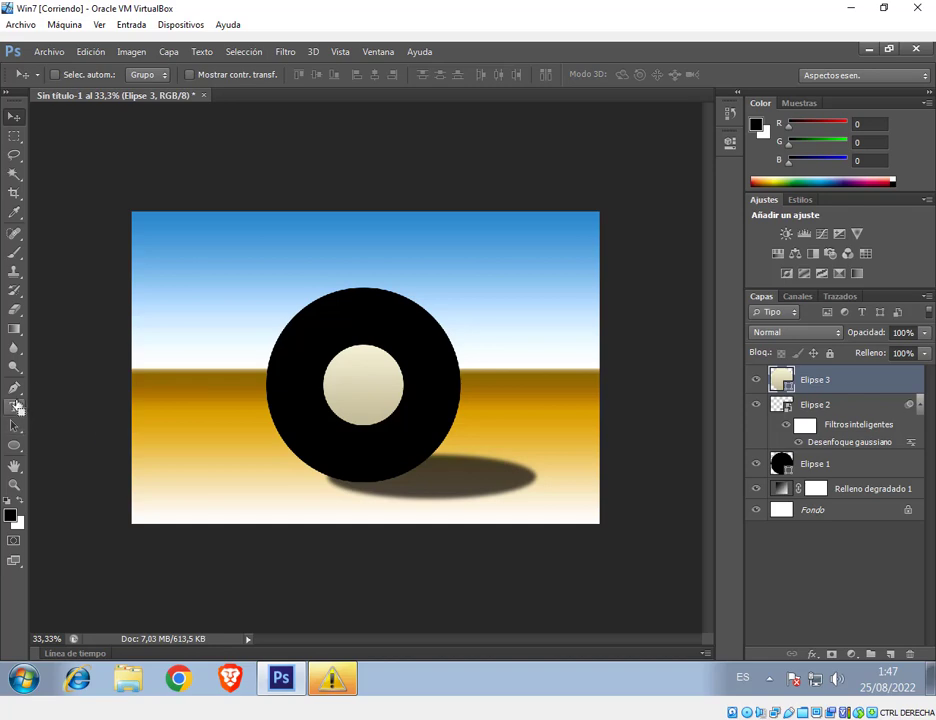
In the Win7 virtual machine's Photoshop, add the number 8 as black 12 pt Tahoma Regular text in the sky area
left_click(15, 405)
left_click(204, 285)
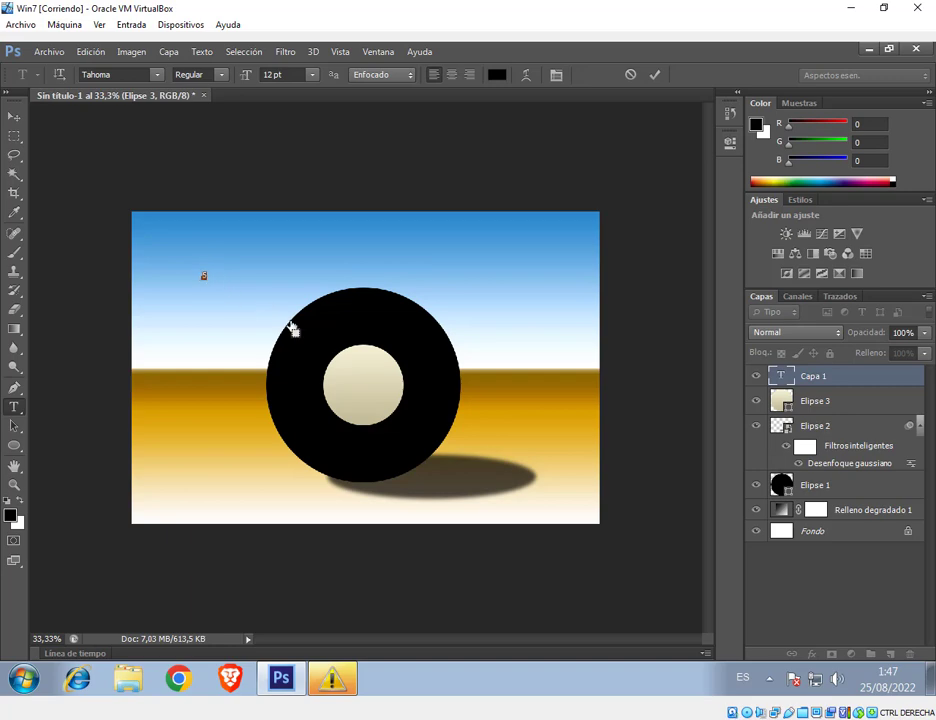
left_click(22, 117)
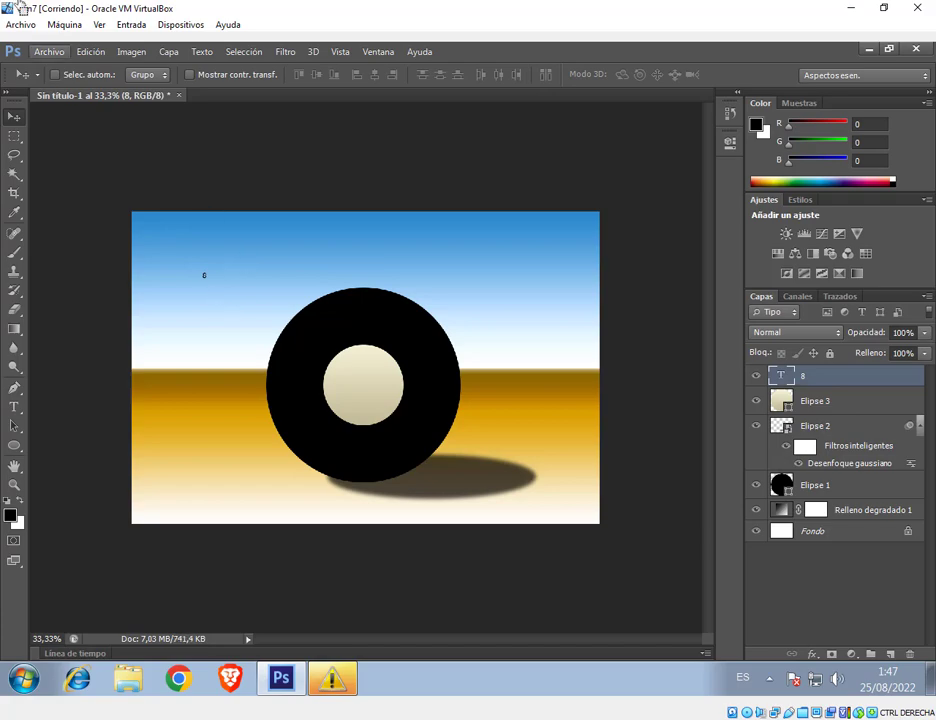
Enlarge the number 8 to about 102 pt with Free Transform and centre it on the inner circle
left_click(90, 51)
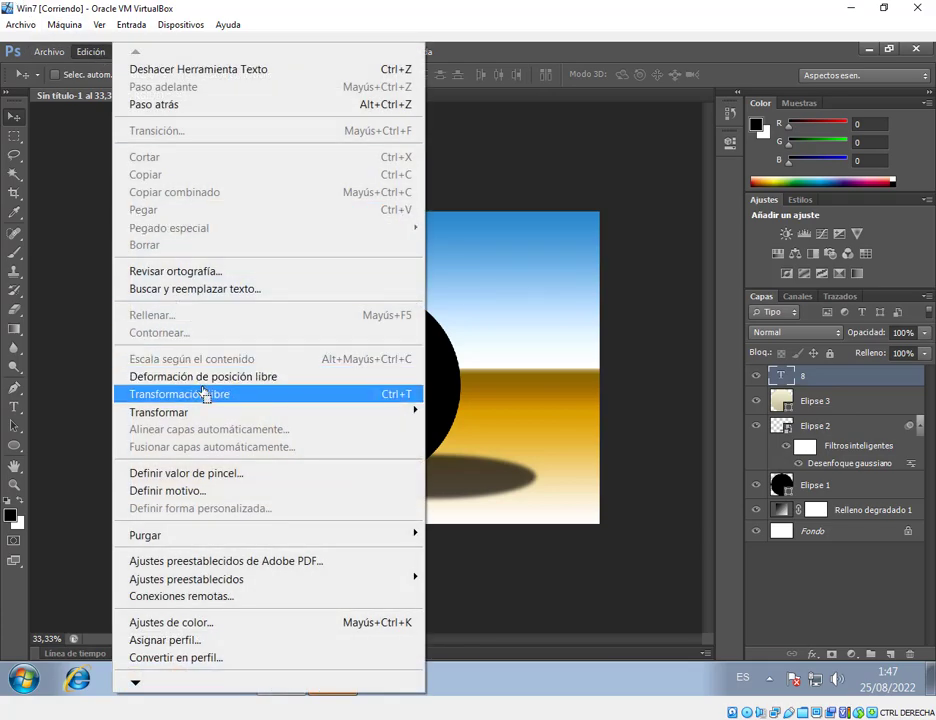
left_click(263, 392)
left_click_drag(211, 284, 372, 397)
key("Return")
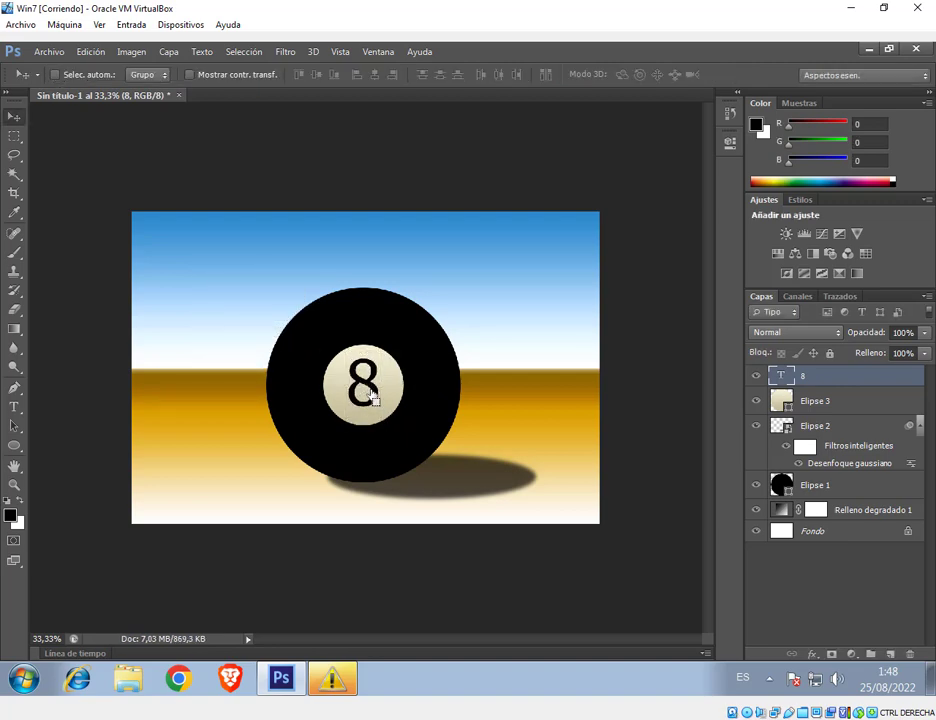
scroll(369, 395, "up", 3)
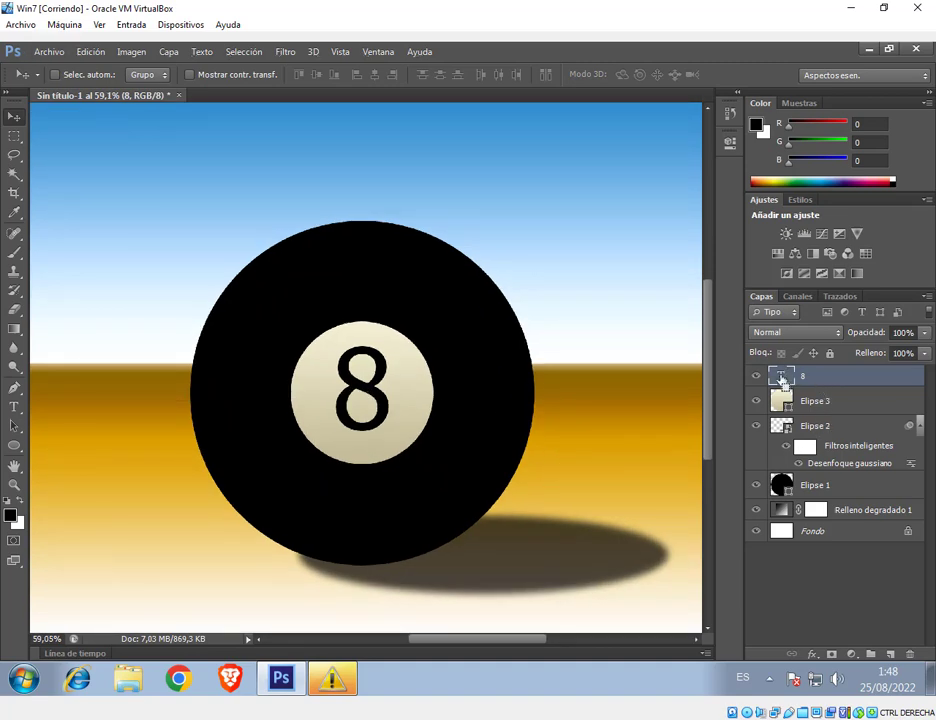
double_click(781, 378)
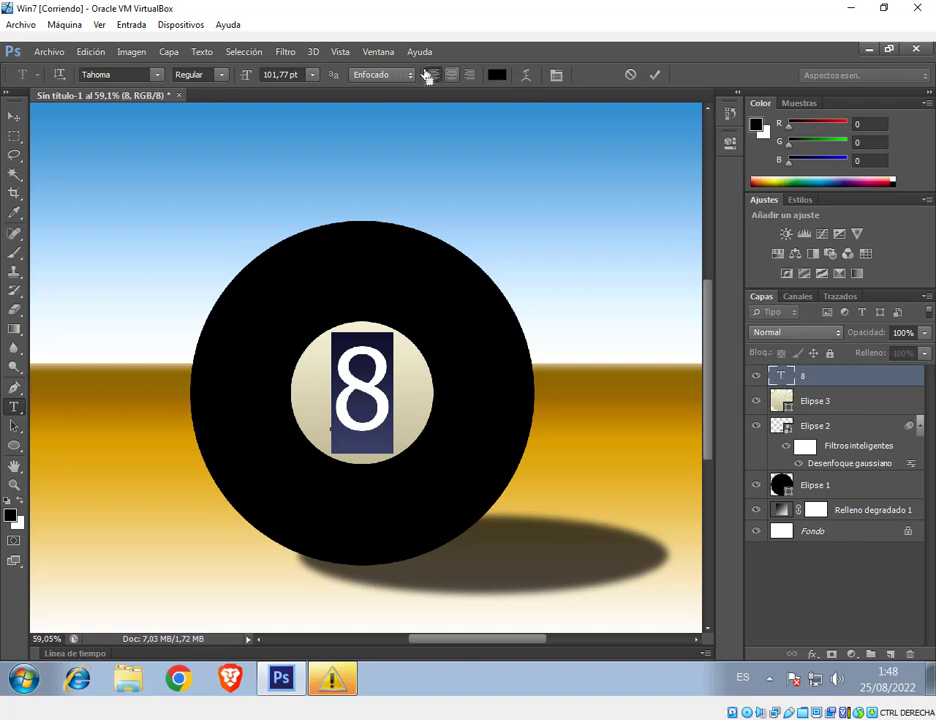
left_click(496, 76)
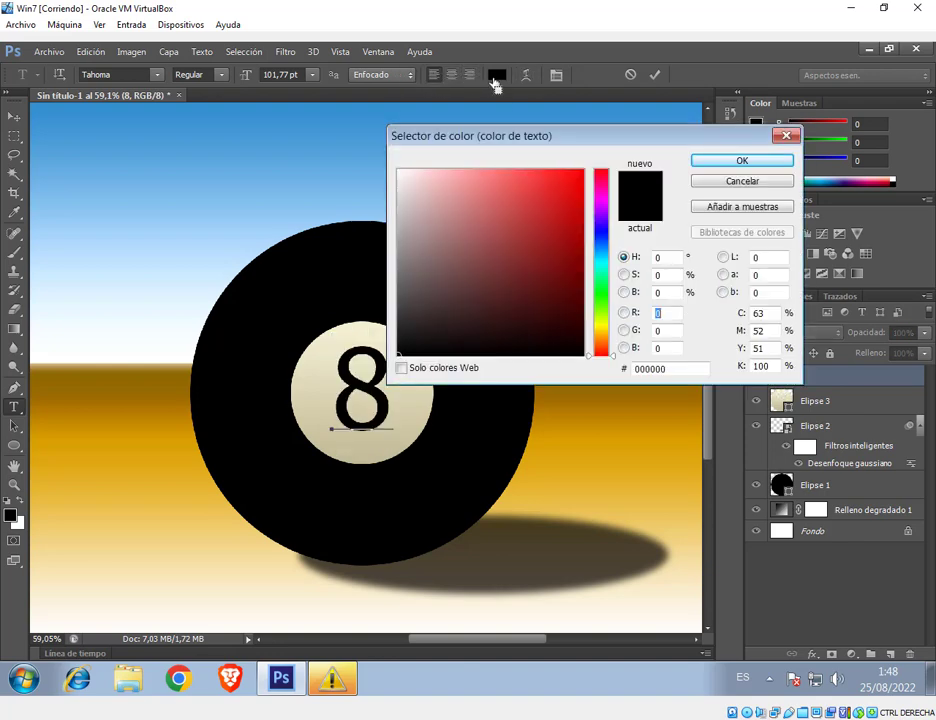
left_click(552, 178)
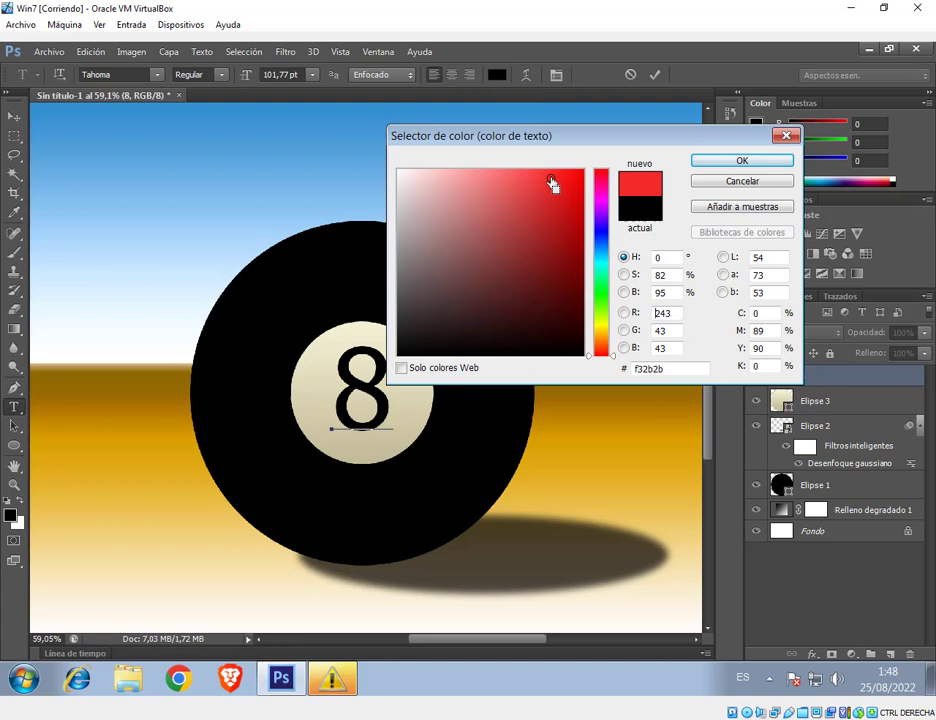
mouse_move(568, 188)
left_mouse_down()
mouse_move(560, 249)
mouse_move(515, 265)
left_mouse_up()
left_click(600, 231)
left_click(562, 198)
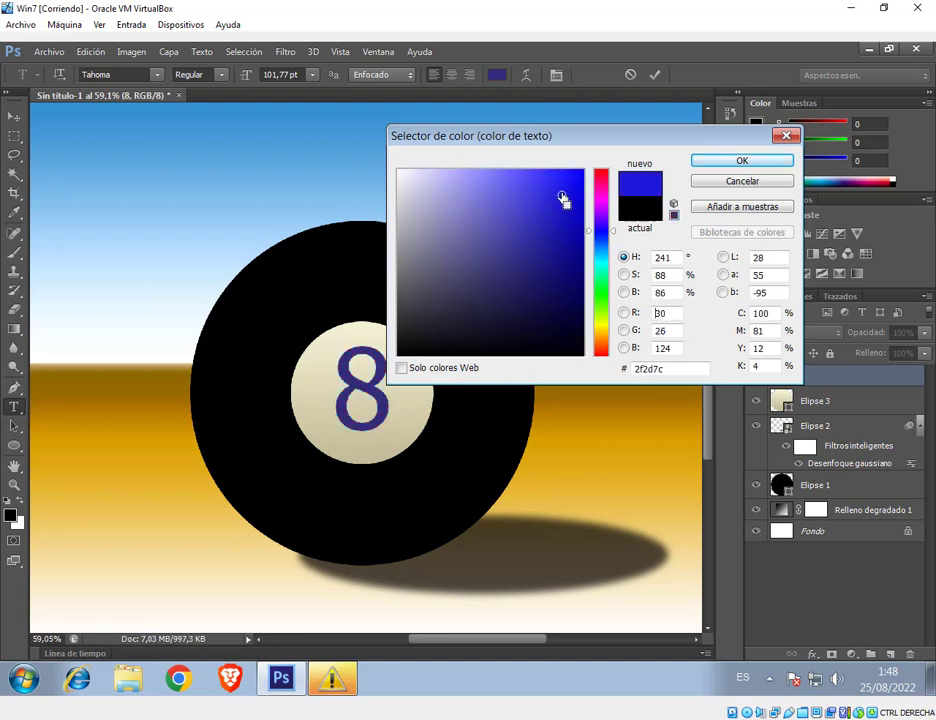
left_click(603, 205)
left_click_drag(604, 226, 605, 288)
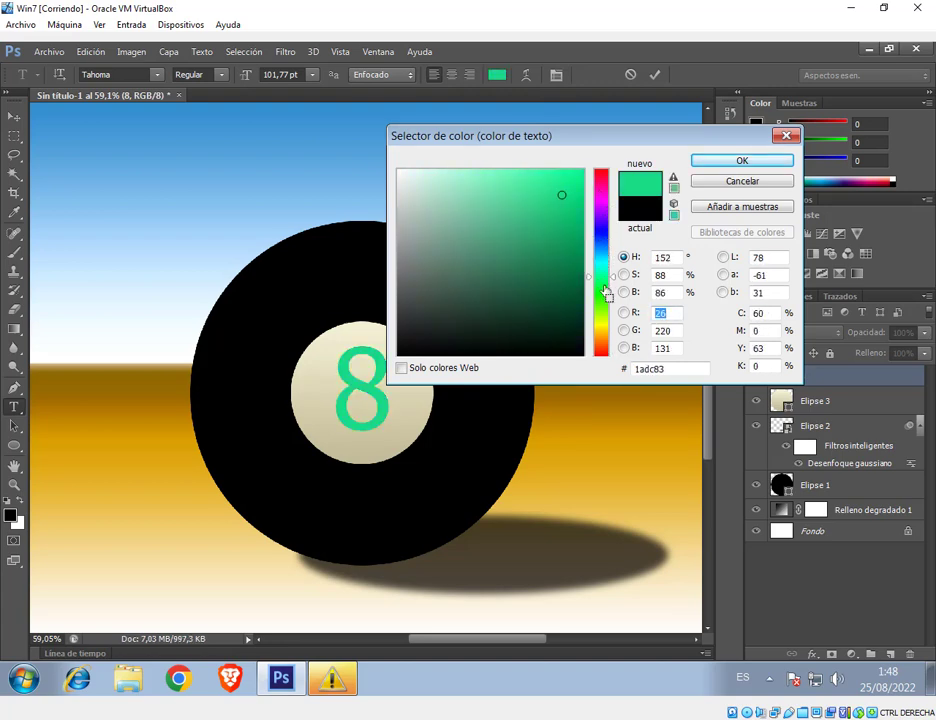
left_click(742, 181)
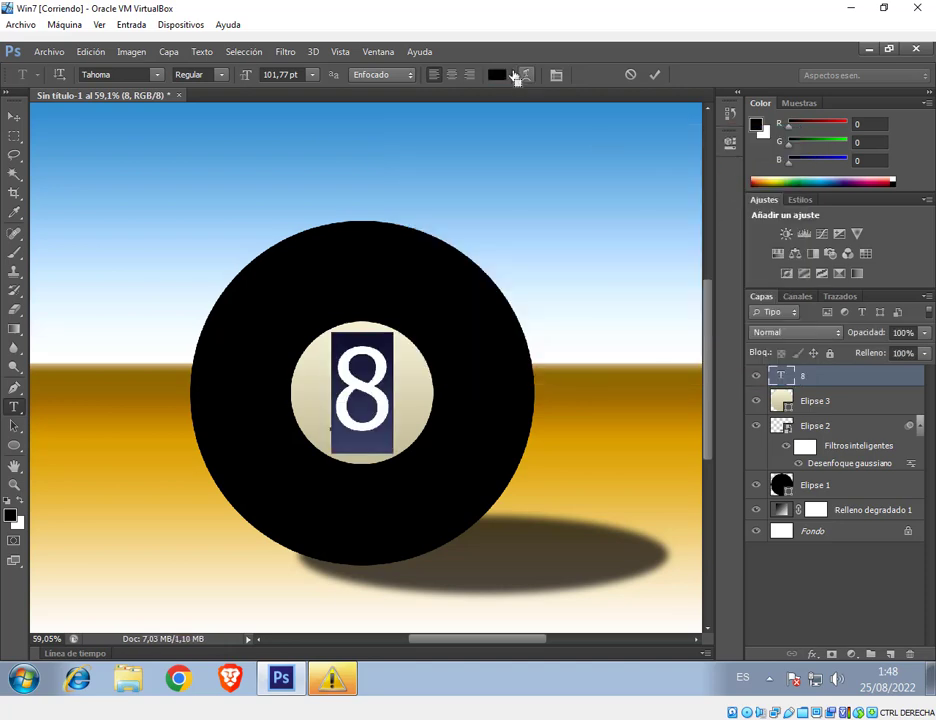
left_click(14, 116)
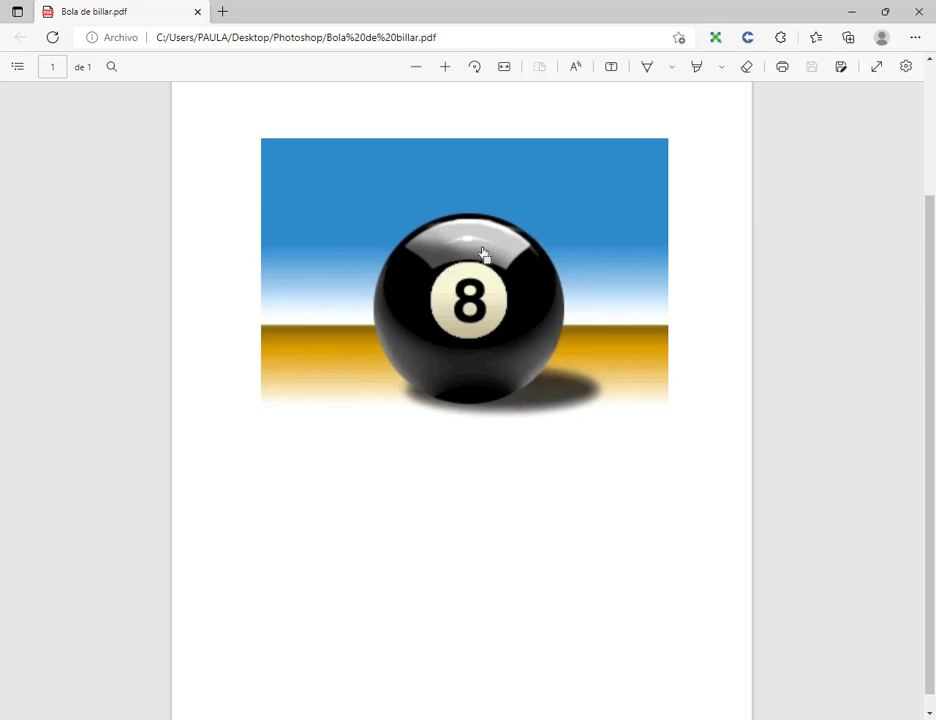
Compare with the reference PDF and, in Bola de billar.psd, draw a closed four-corner Pen path about 428 × 111 px across the ball's upper part
left_click(862, 13)
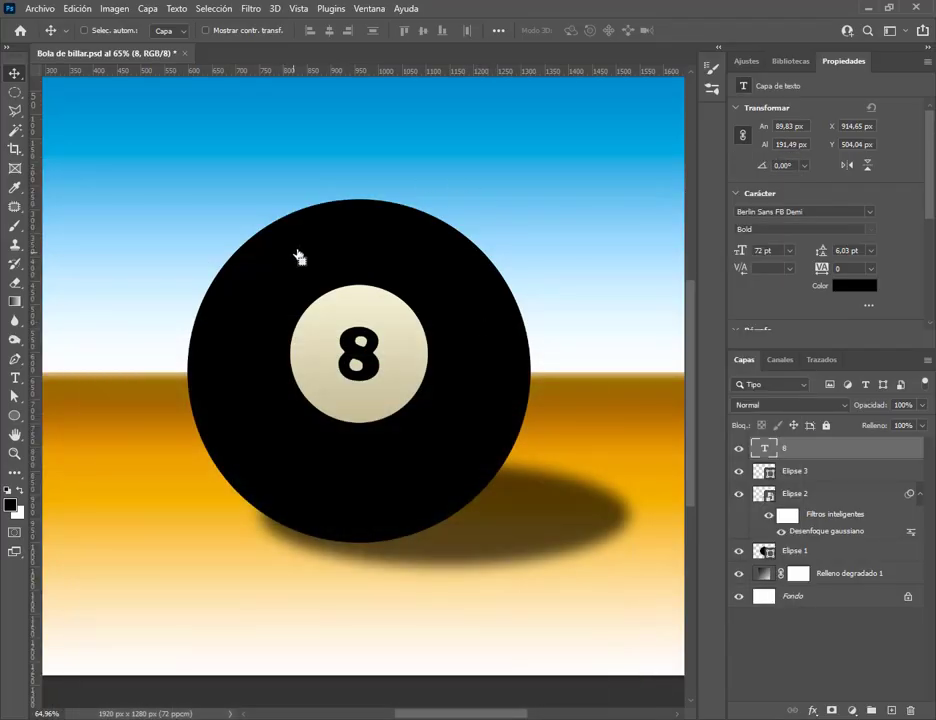
scroll(355, 278, "up", 1)
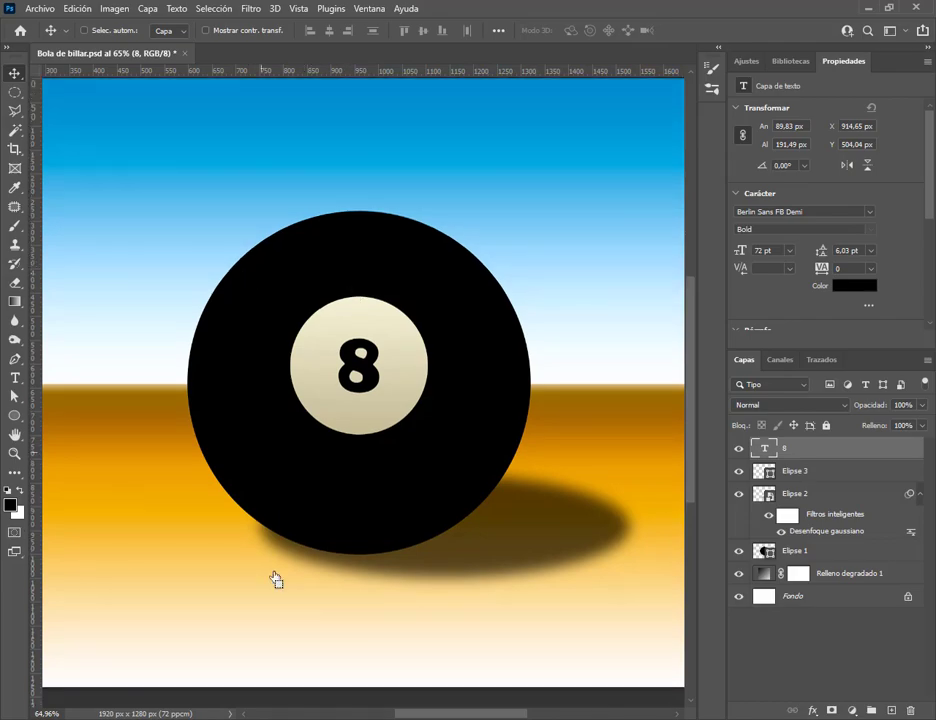
key("alt+Tab")
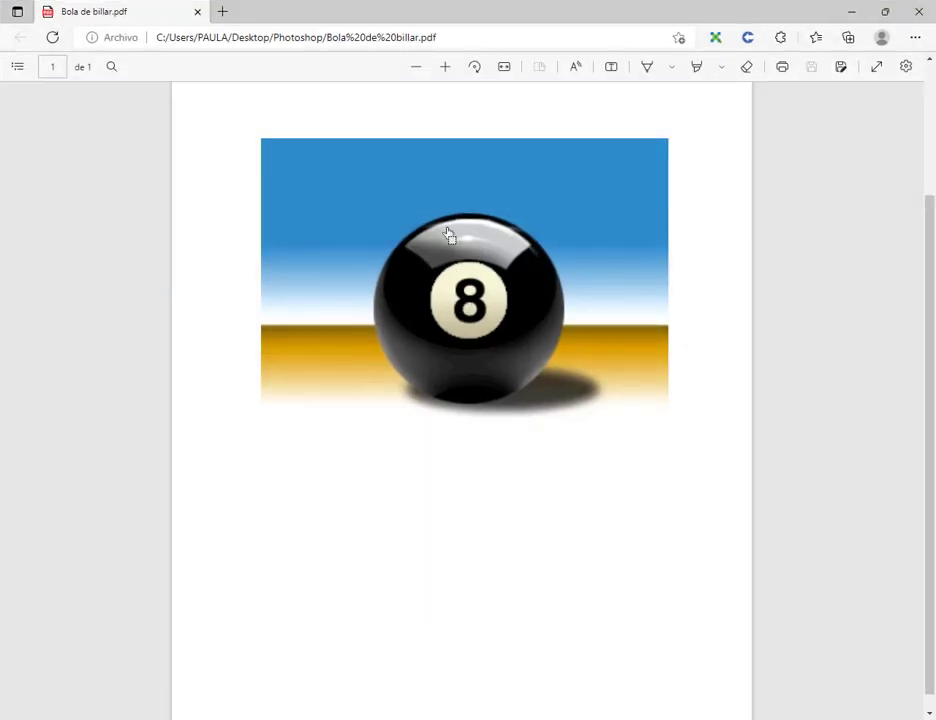
left_click(855, 12)
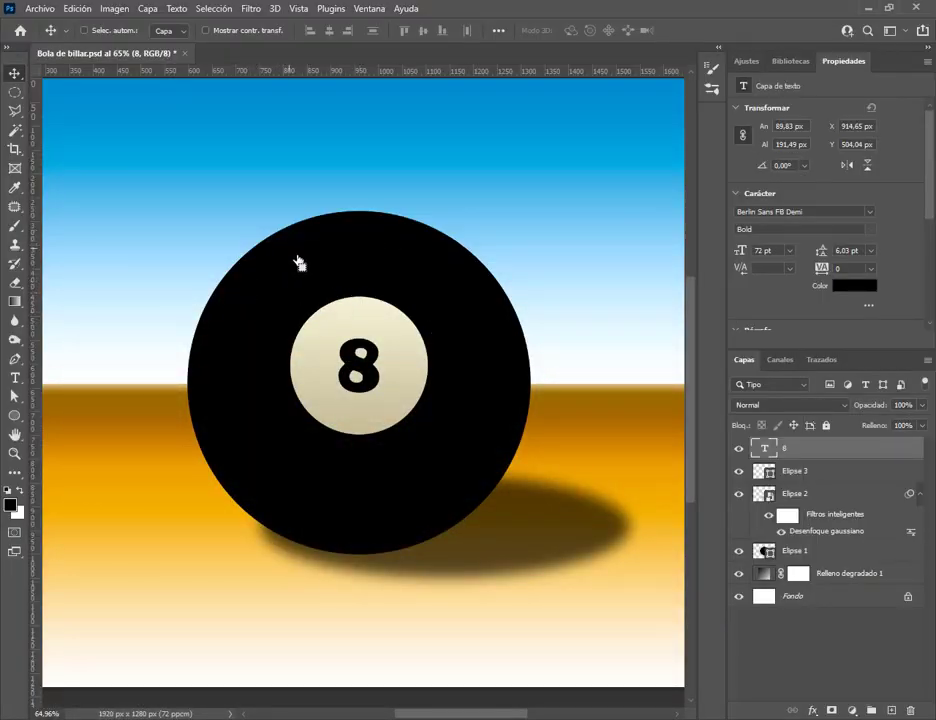
scroll(300, 220, "up", 1)
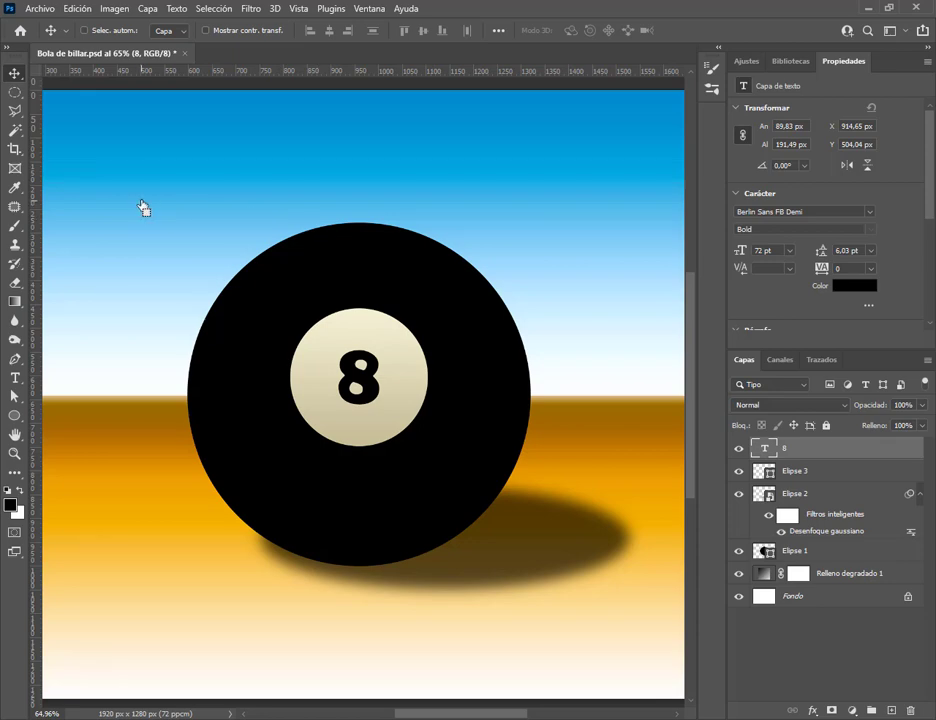
left_click(14, 360)
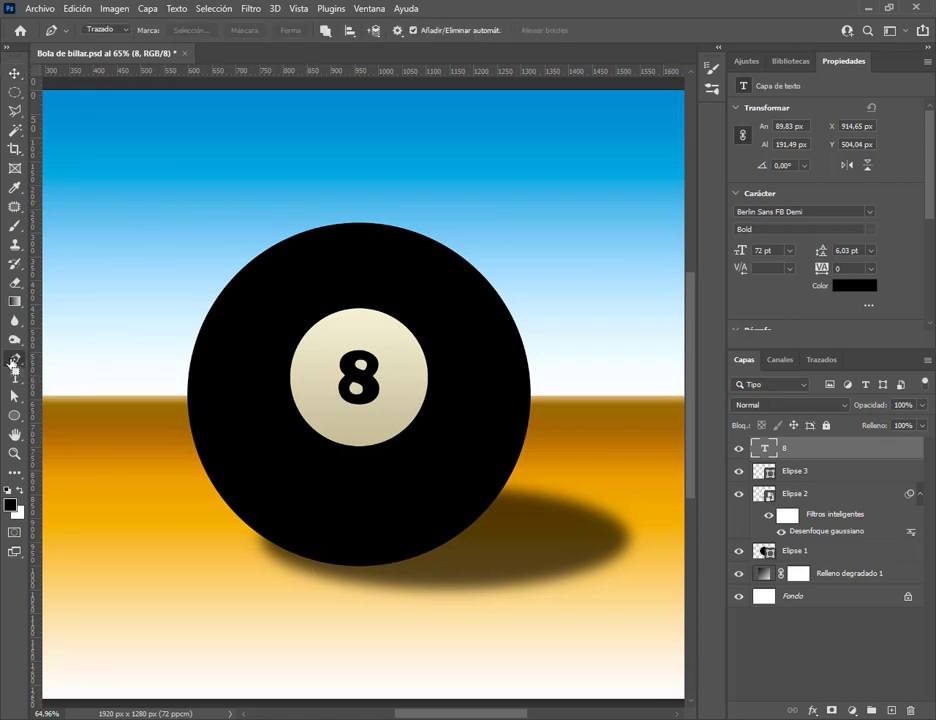
left_click(251, 284)
left_click(294, 328)
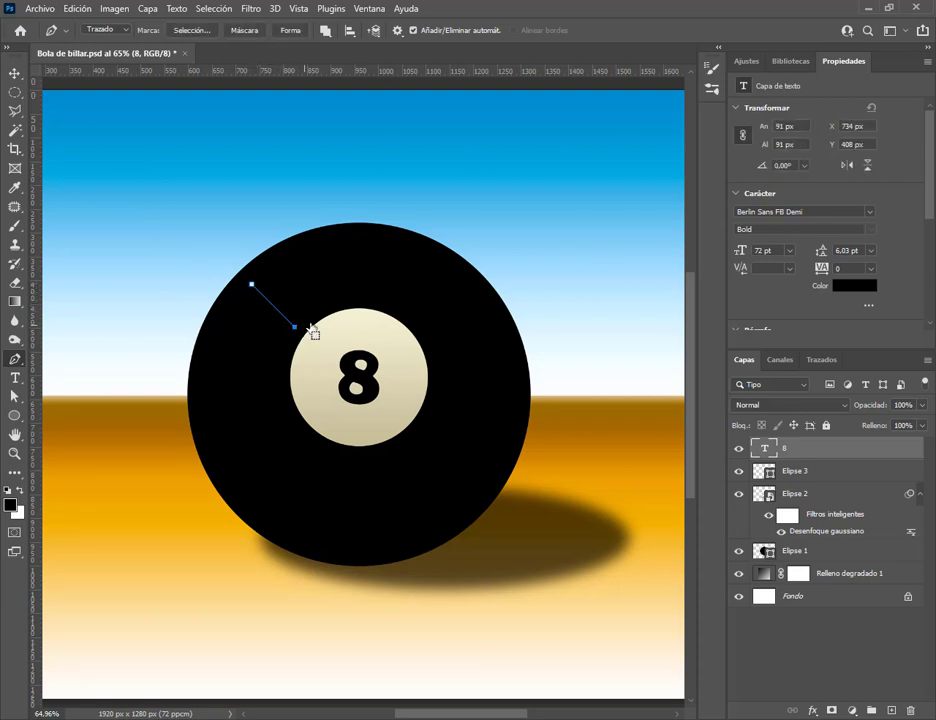
left_click(424, 329)
left_click(455, 278)
left_click(251, 284)
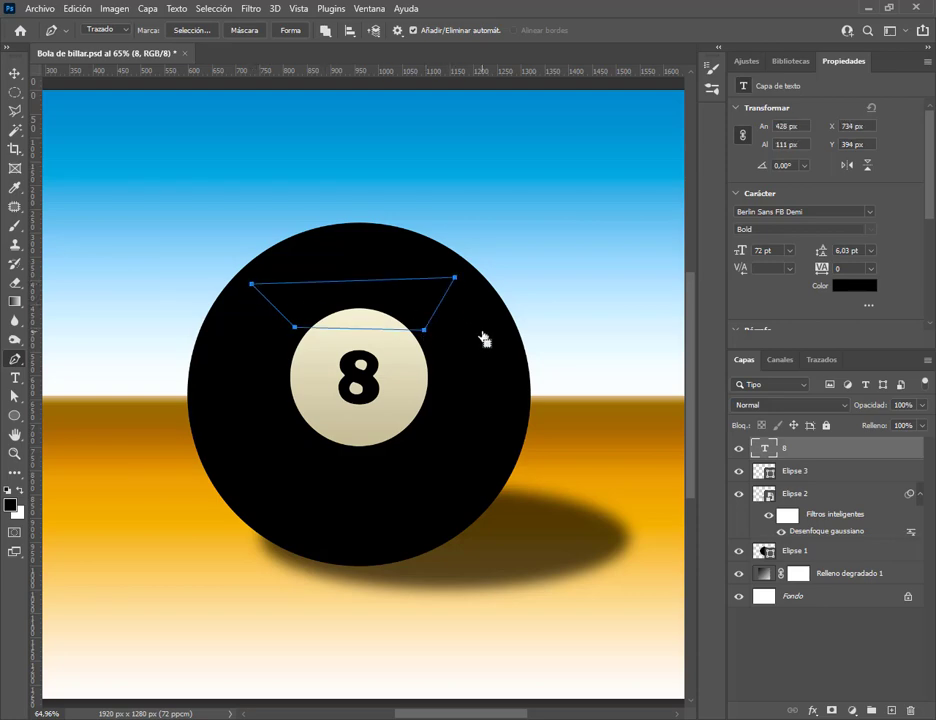
left_click(347, 281)
scroll(347, 283, "up", 5)
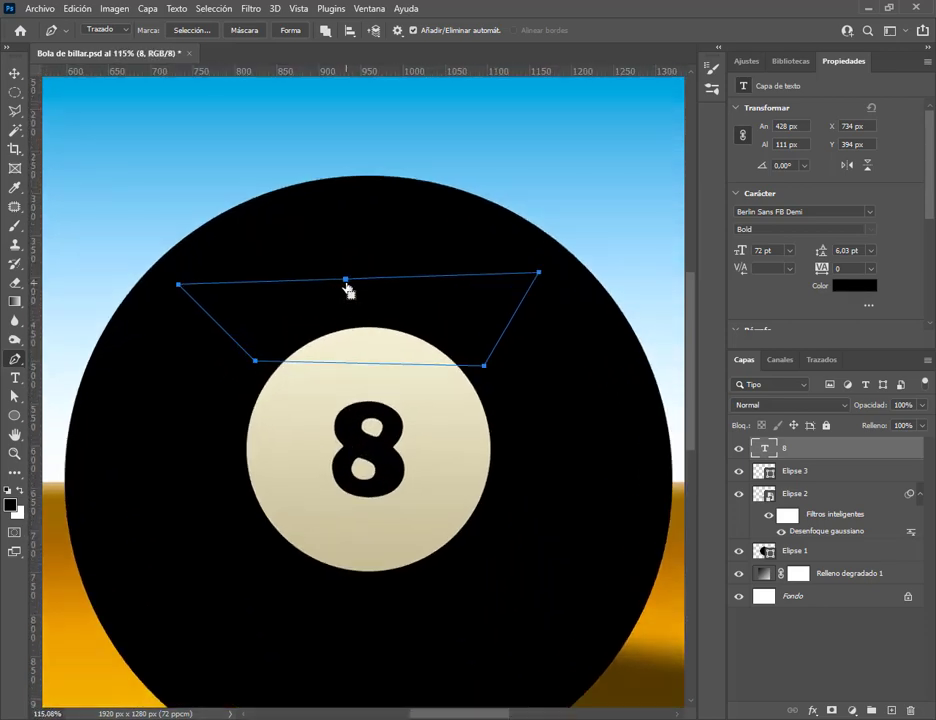
left_click(345, 282)
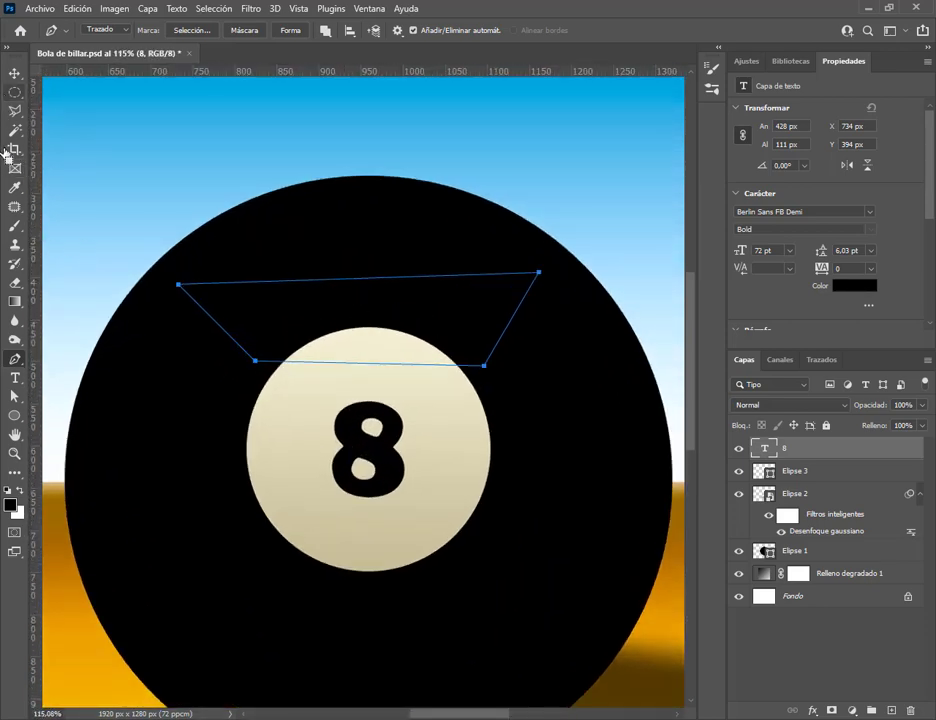
Use Direct Selection to level the path's bottom edge and raise its upper-left corner, making the path about 421 × 113 px
right_click(15, 398)
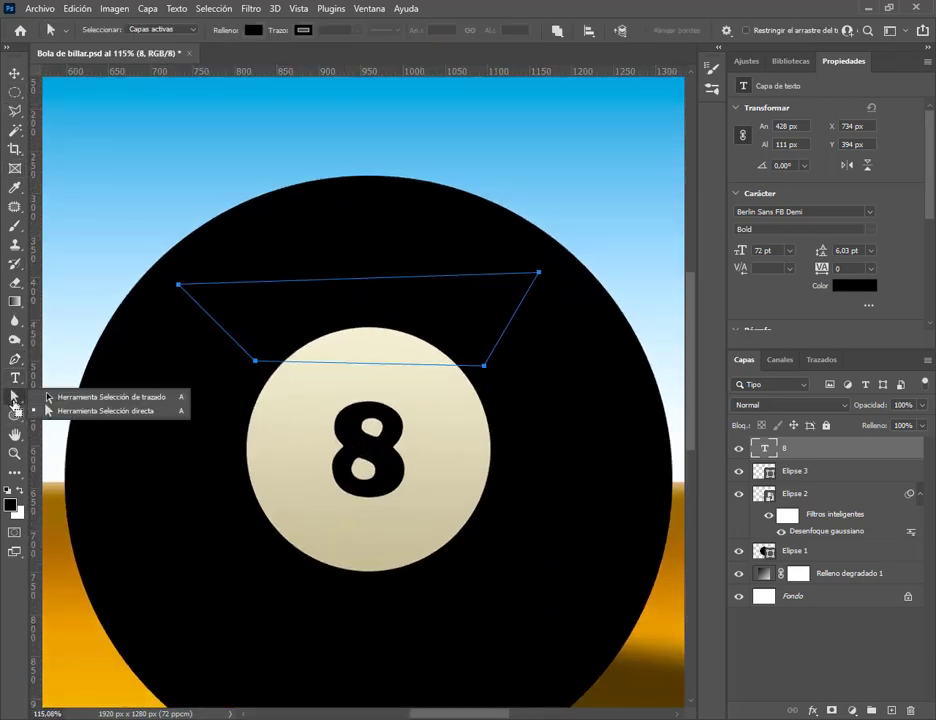
left_click(75, 409)
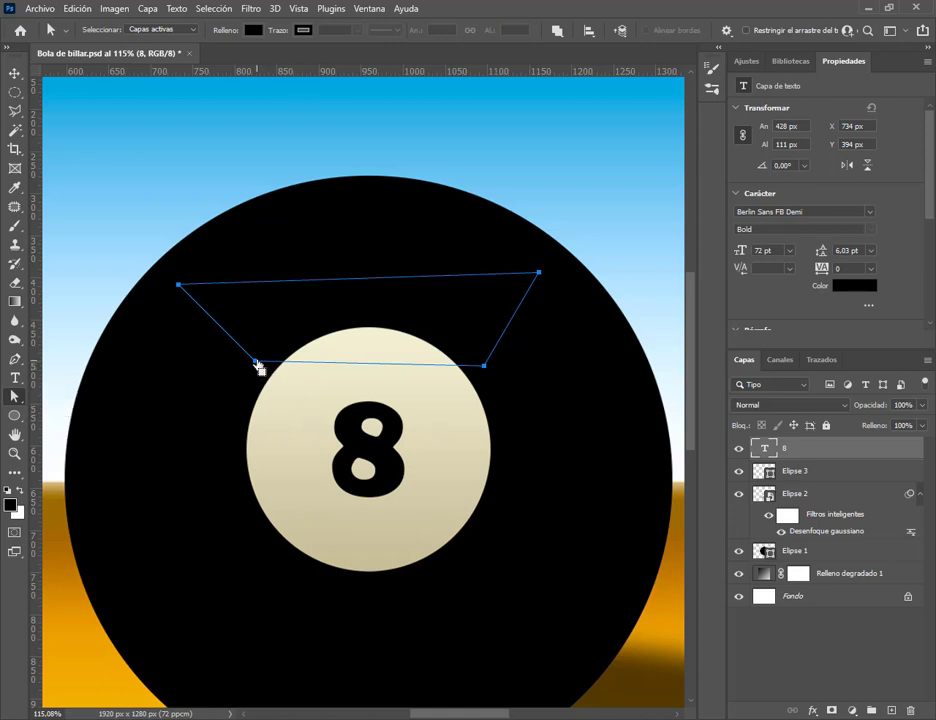
left_click_drag(258, 365, 257, 367)
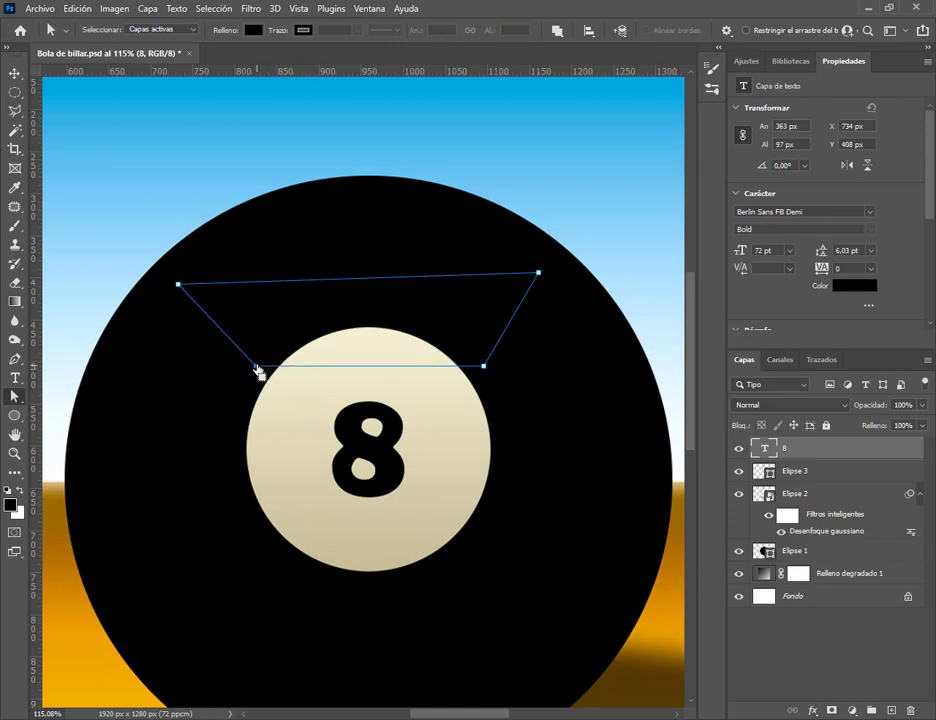
left_click_drag(182, 290, 186, 278)
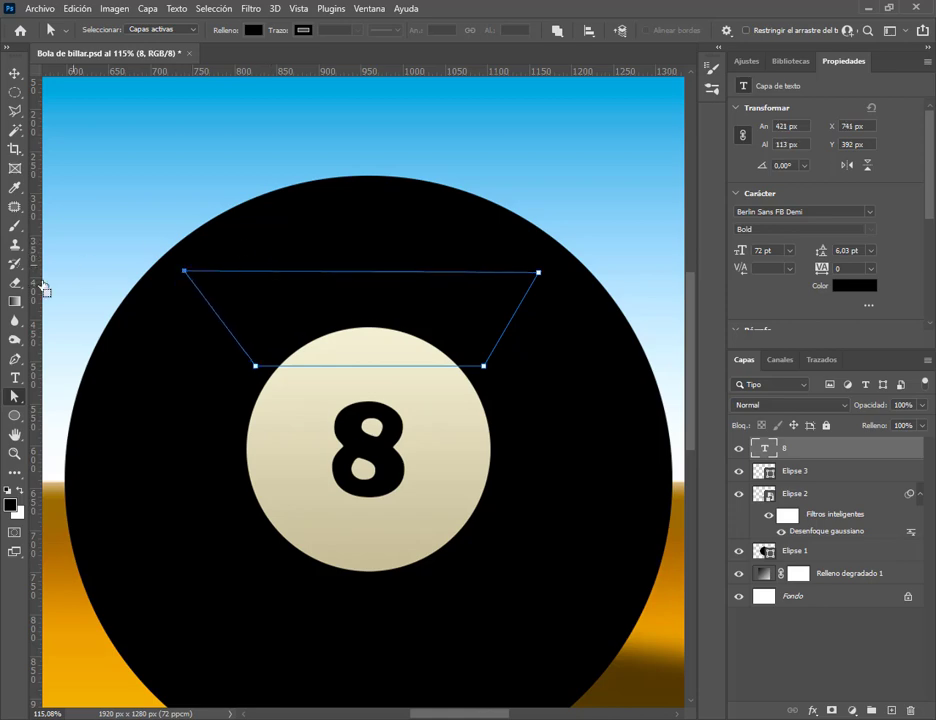
Add guides at the path's lower-left corner and along its top and bottom edges, and align both top corners to the upper guide
left_click_drag(35, 288, 257, 388)
left_click_drag(369, 72, 349, 372)
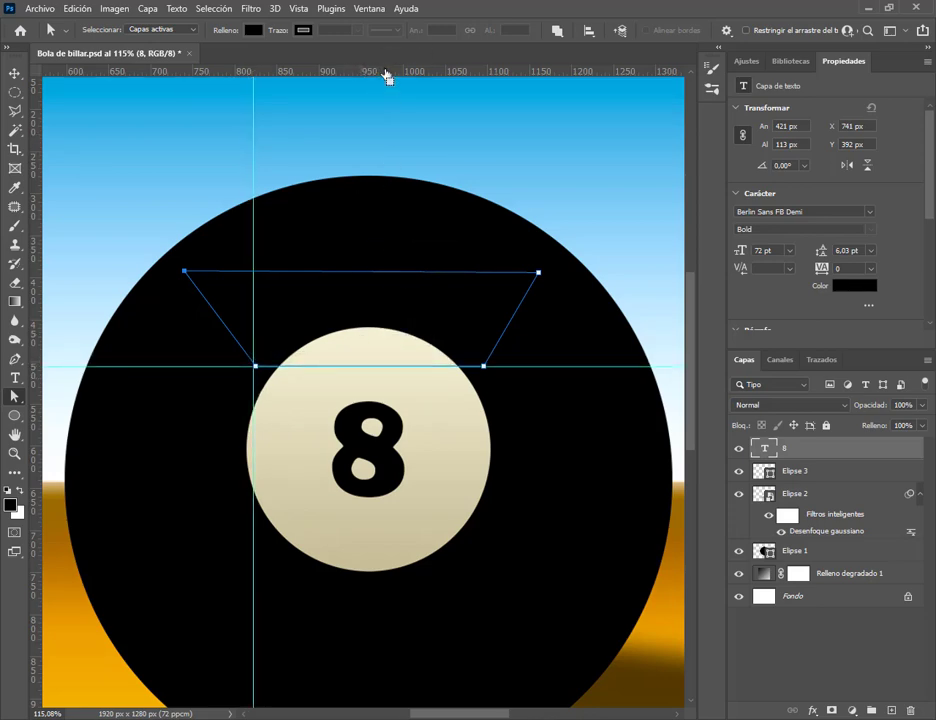
left_click_drag(386, 78, 435, 274)
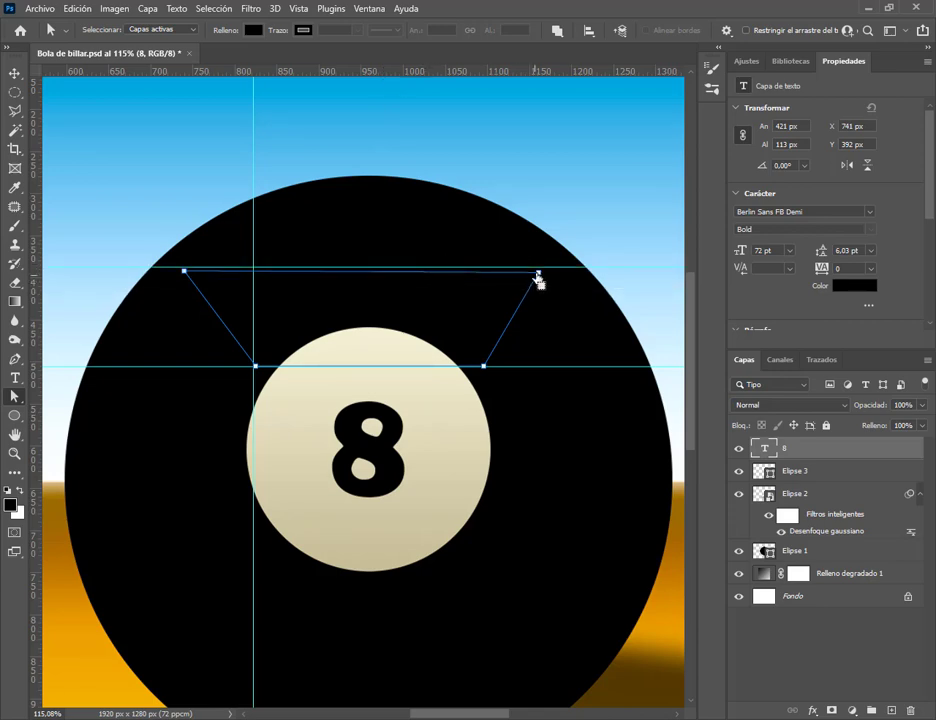
left_click_drag(539, 275, 539, 271)
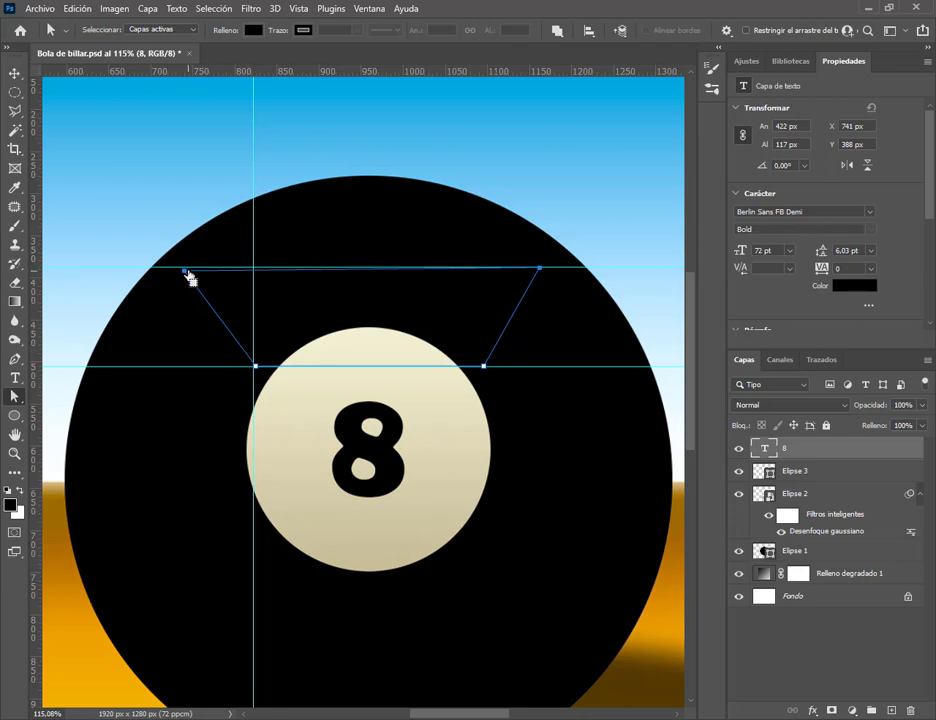
left_click_drag(186, 272, 184, 269)
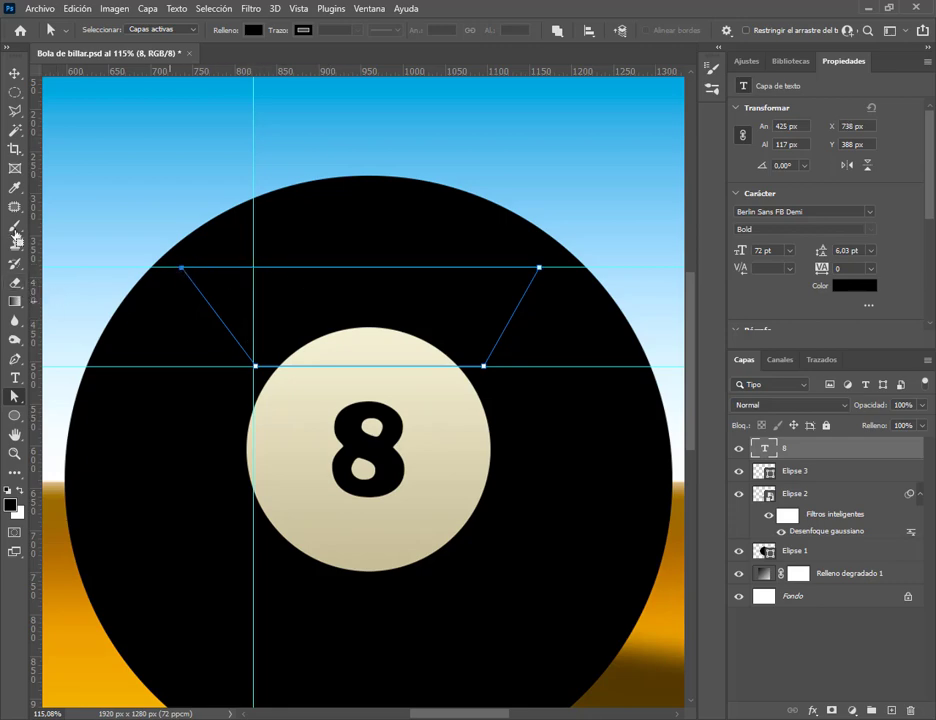
Remove the vertical guide and both horizontal guides from the canvas
left_click(15, 73)
left_click_drag(256, 133, 17, 150)
left_click_drag(146, 268, 184, 52)
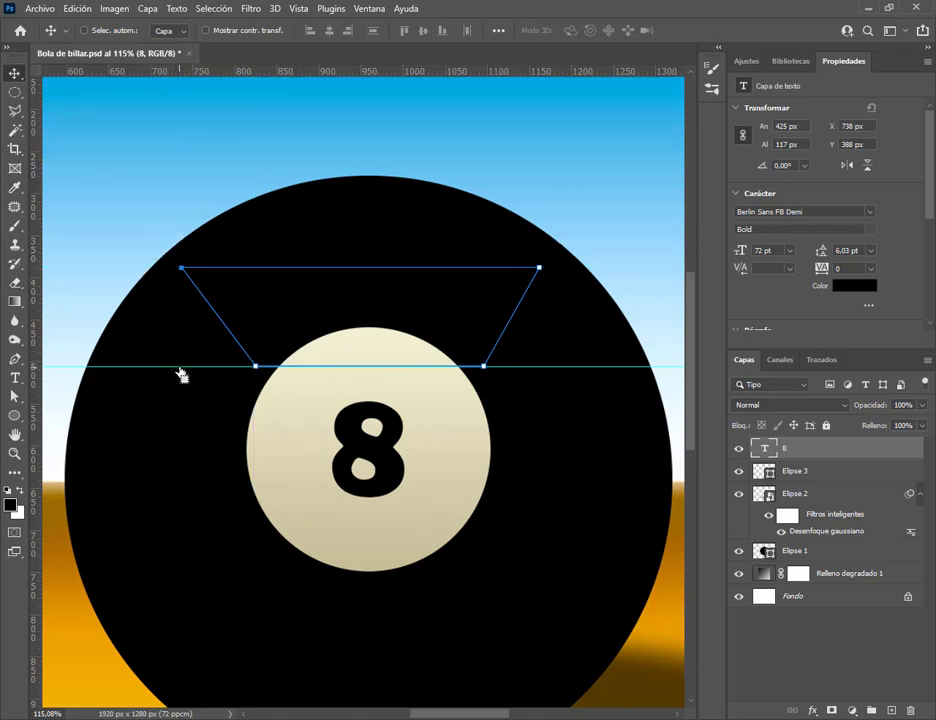
left_click_drag(182, 375, 4, 376)
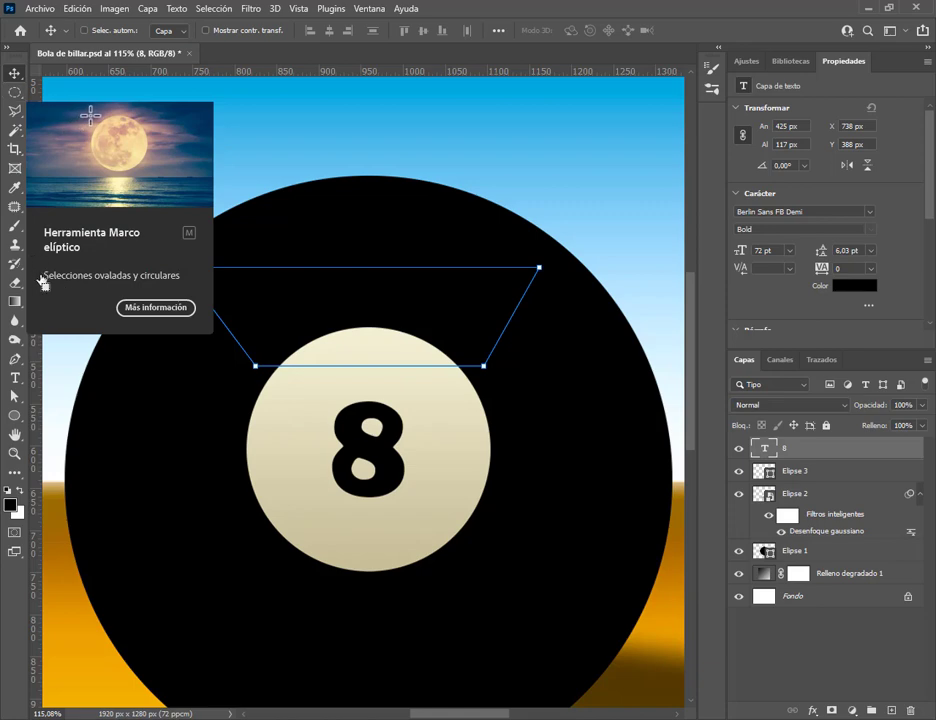
Move the path's upper-left corner inward to about 412 px overall width and add anchor points midway along its top and bottom edges
left_click(16, 394)
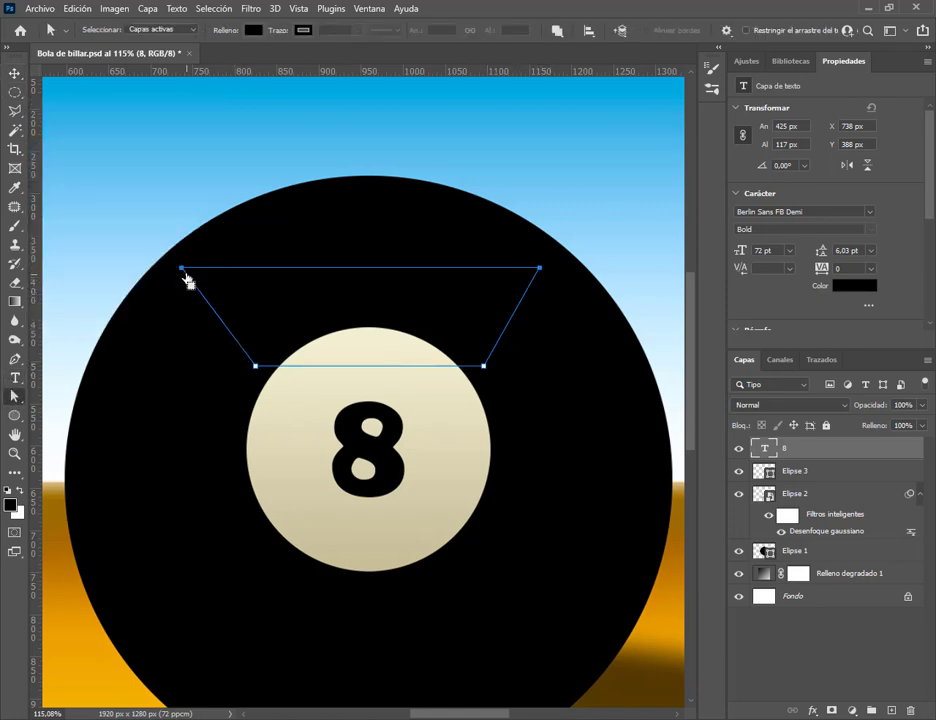
mouse_move(180, 268)
left_mouse_down()
mouse_move(195, 267)
mouse_move(195, 277)
left_mouse_up()
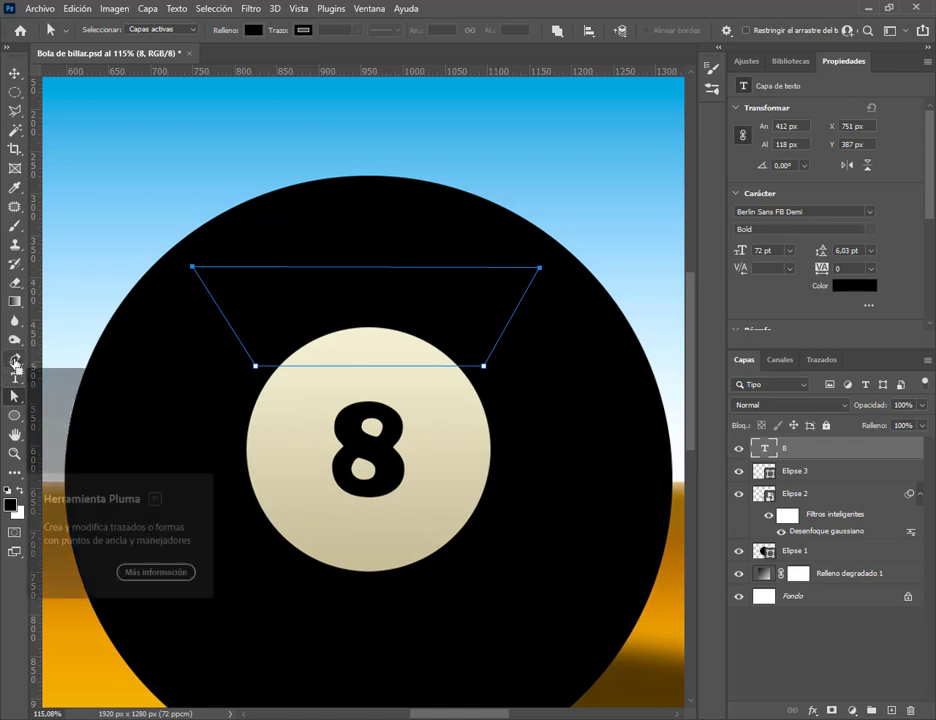
left_click(16, 358)
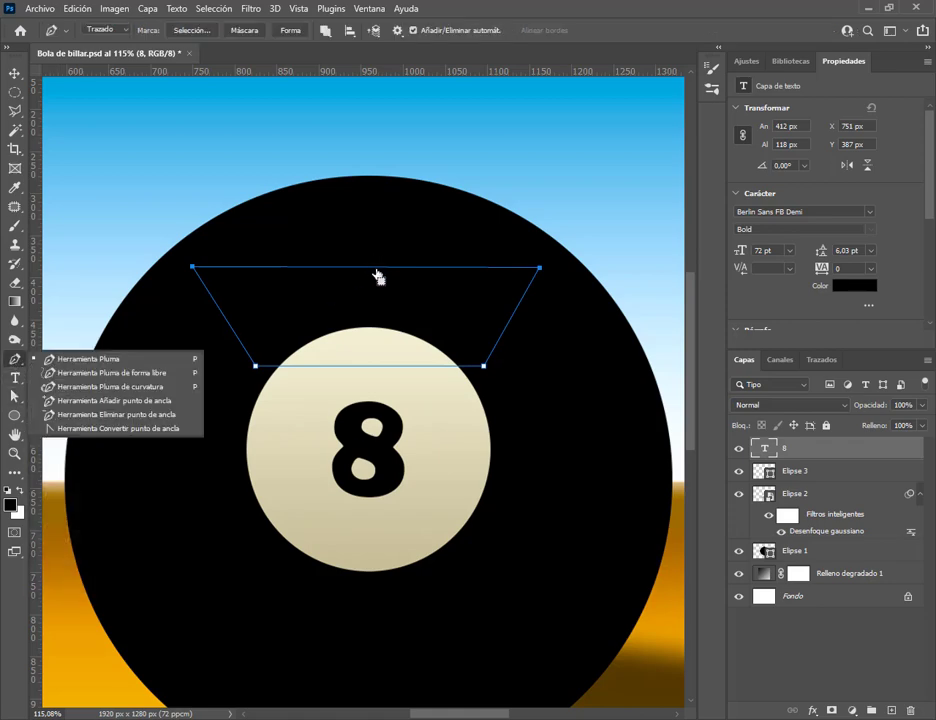
left_click(376, 267)
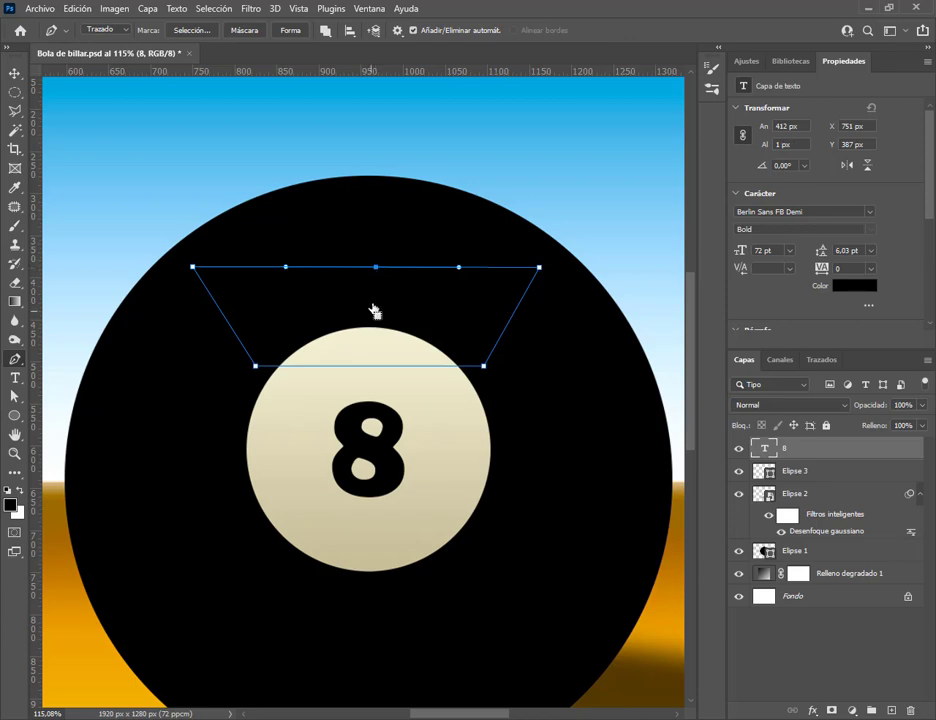
left_click(374, 367)
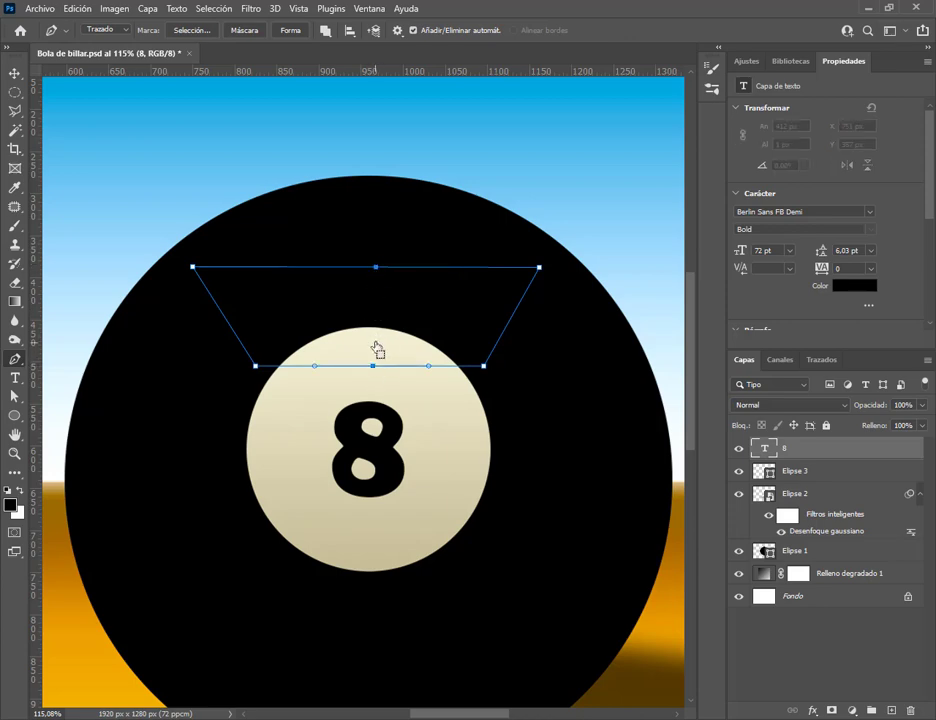
Select the middle anchor points of the path's top and bottom edges and raise them together, bending both edges into arcs above the inner circle
key("a")
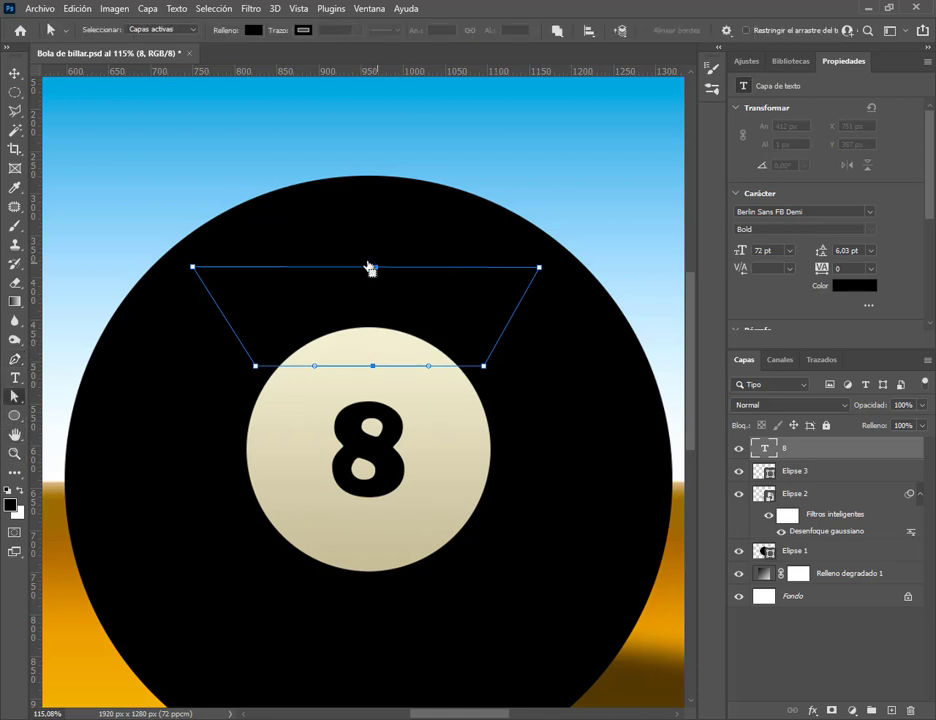
left_click_drag(349, 242, 401, 402)
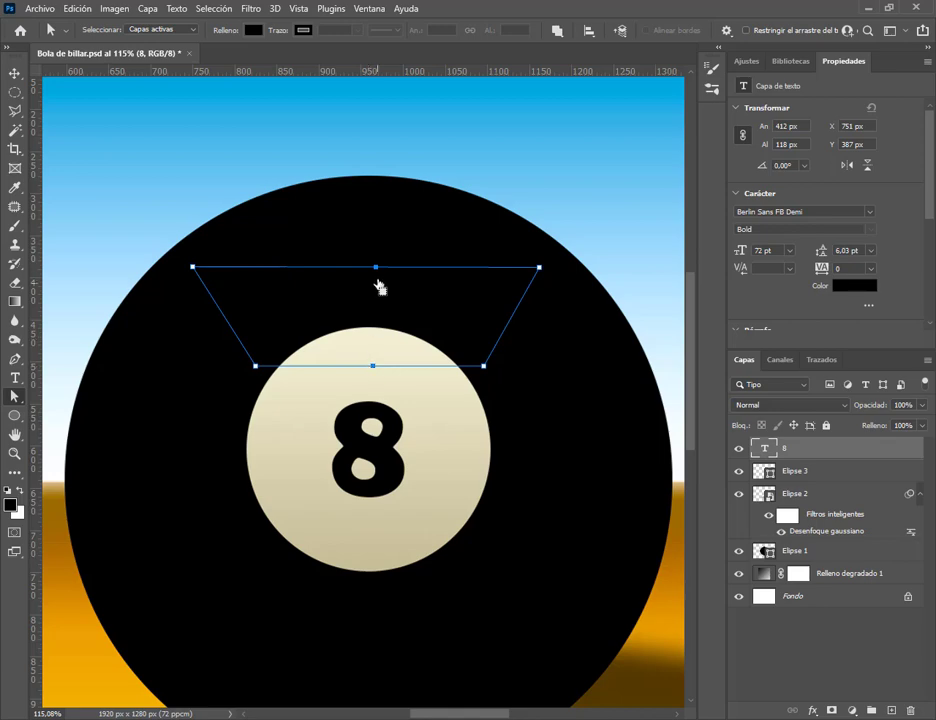
left_click_drag(378, 272, 371, 207)
left_click(386, 230)
left_click(381, 231)
left_click(333, 325)
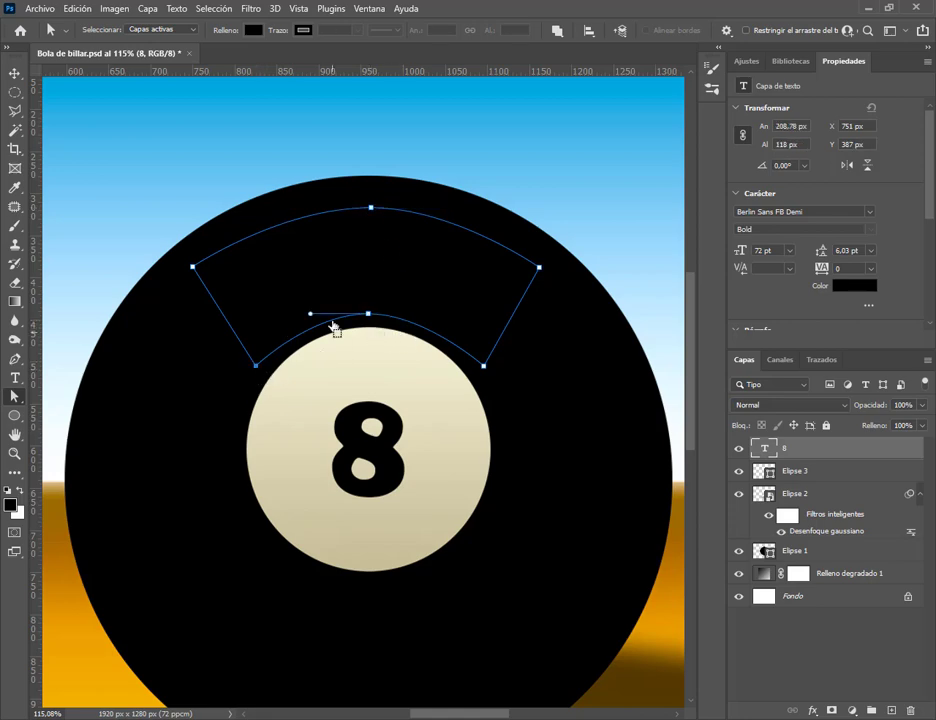
Lengthen the direction handles of the lower and upper middle anchors to round both arcs, and compare the outline with the reference PDF
left_click(369, 316)
left_click_drag(427, 320, 441, 318)
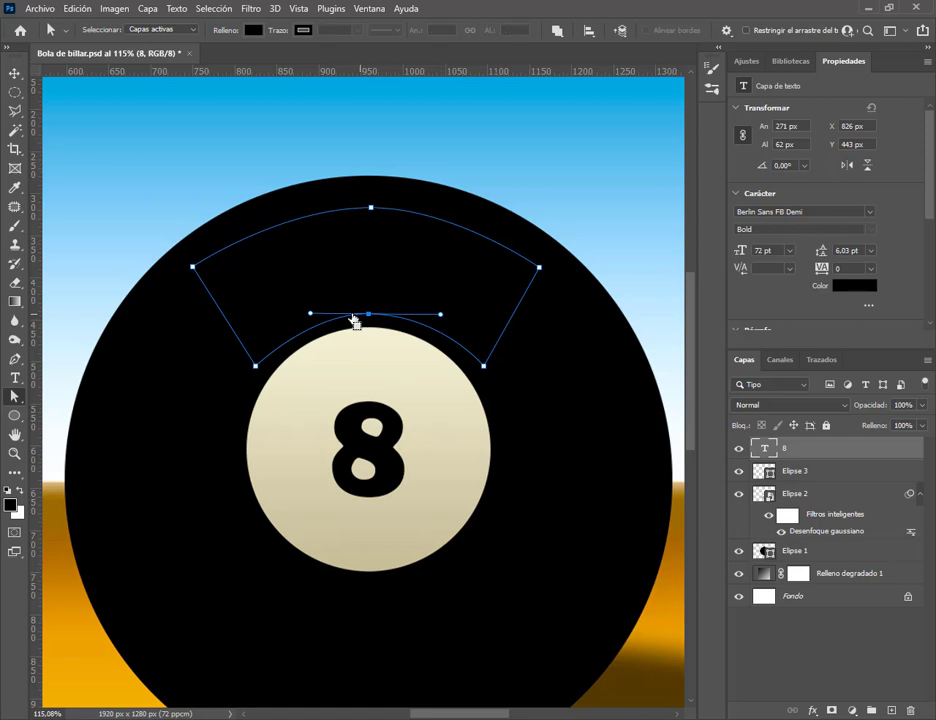
left_click_drag(313, 318, 297, 316)
left_click(371, 210)
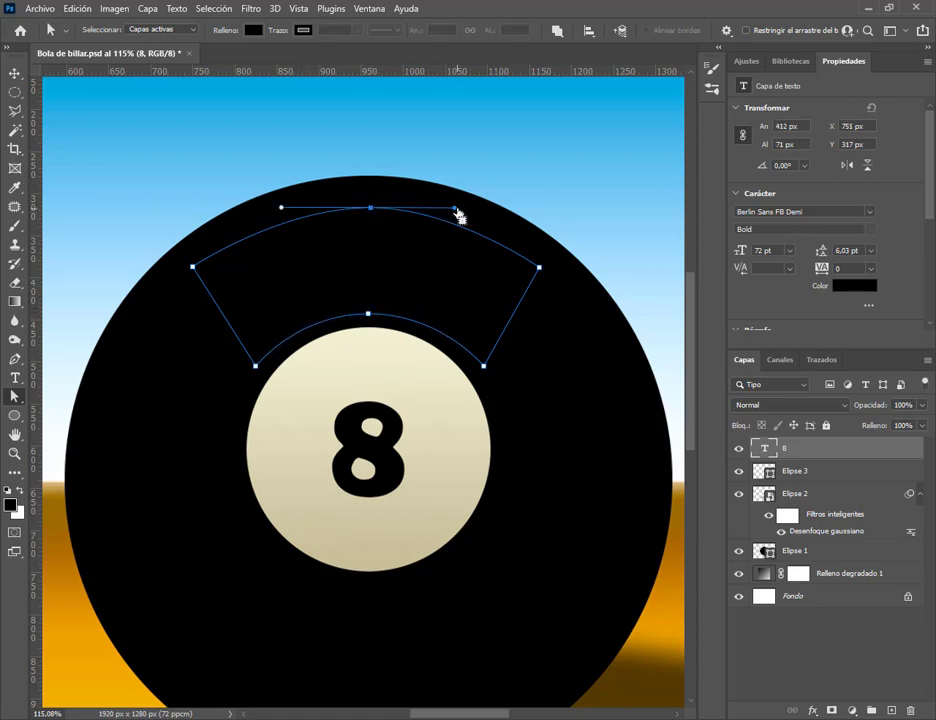
left_click_drag(456, 210, 472, 210)
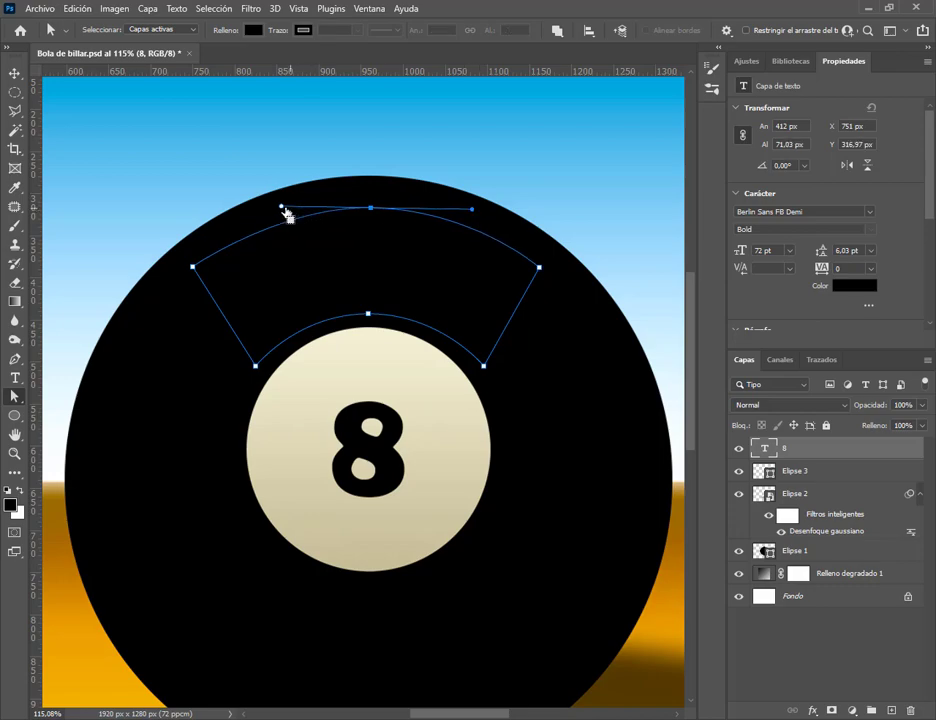
left_click_drag(284, 210, 262, 210)
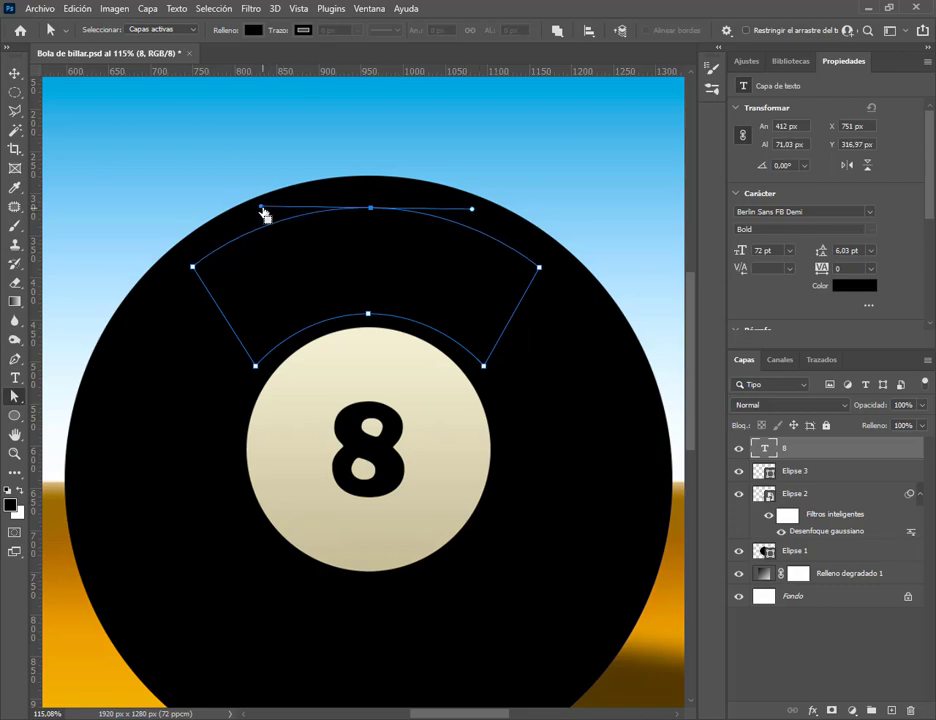
left_click(536, 270)
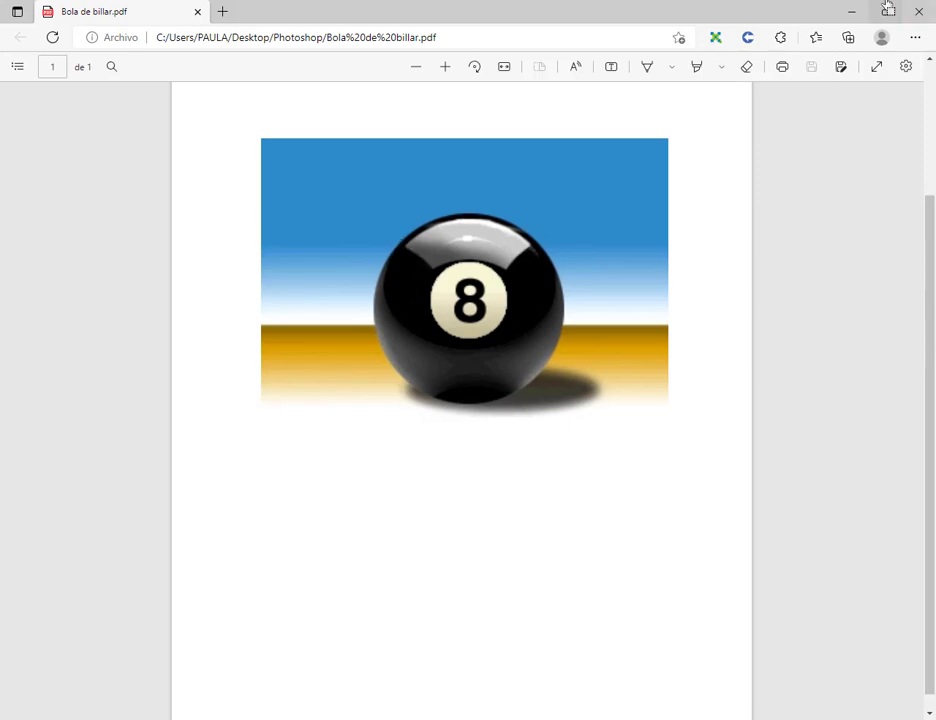
left_click(850, 12)
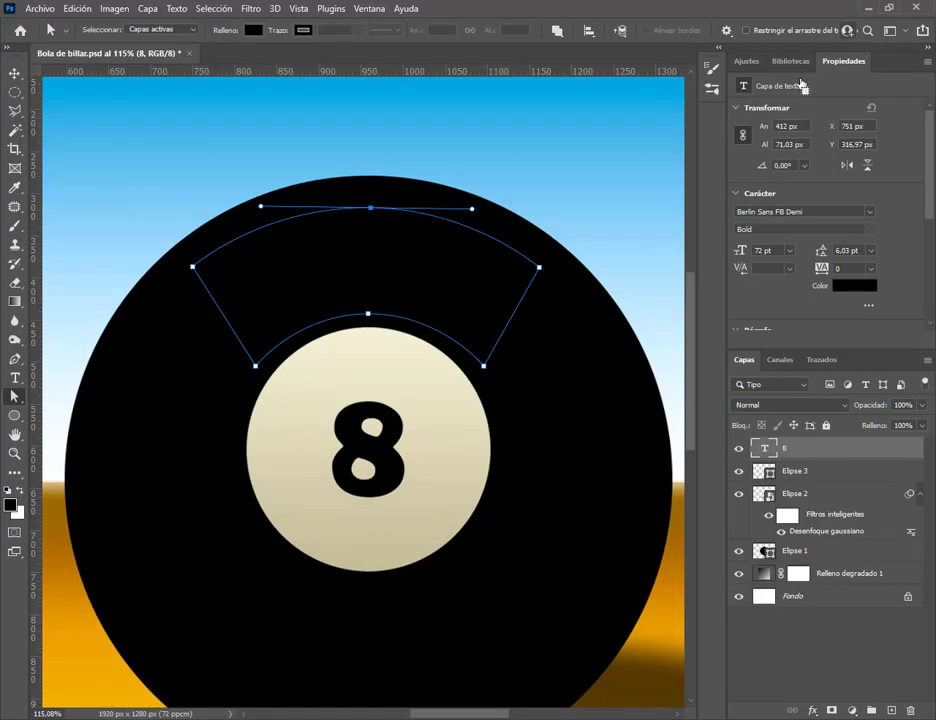
left_click(371, 208)
Use Path Selection to move the whole curved path up above the ball, to about X 748 px, Y 102 px
left_click(14, 360)
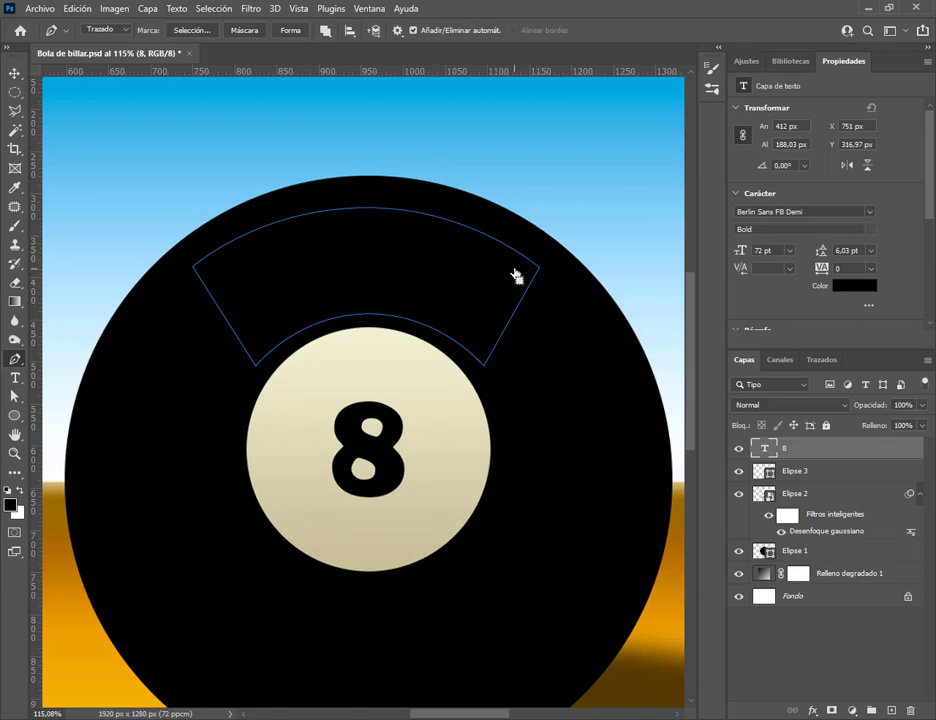
left_click(15, 397)
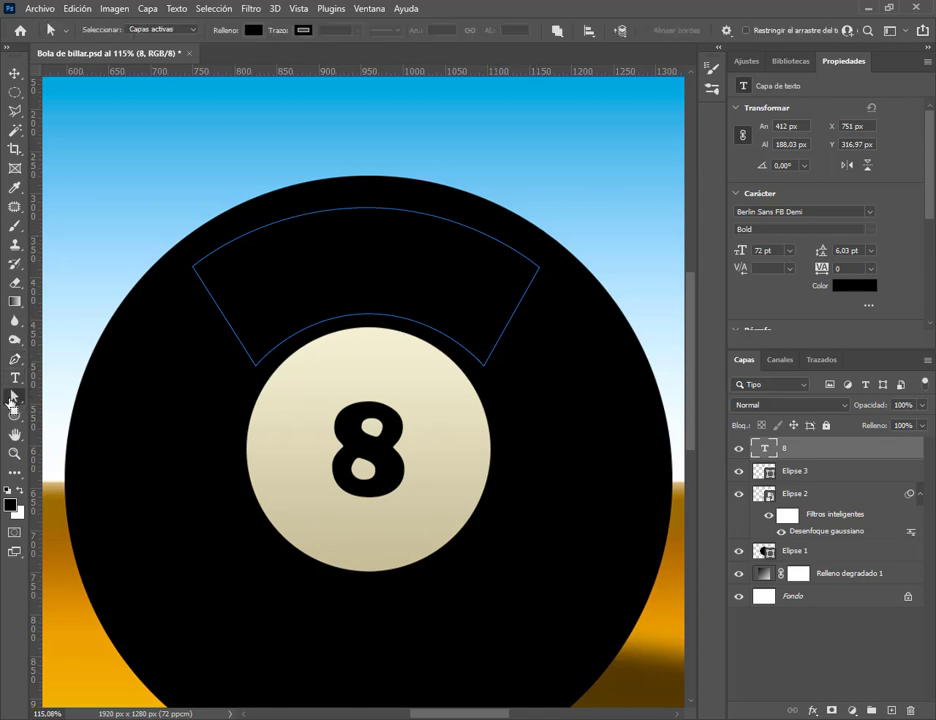
right_click(13, 398)
left_click(88, 400)
left_click_drag(228, 327, 229, 331)
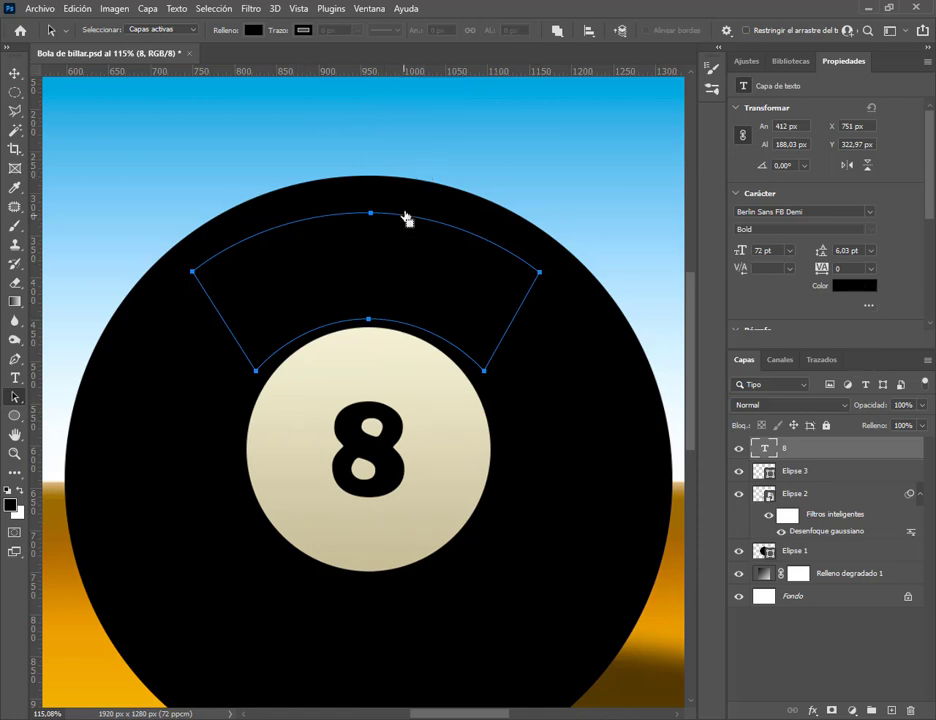
left_click_drag(406, 218, 408, 130)
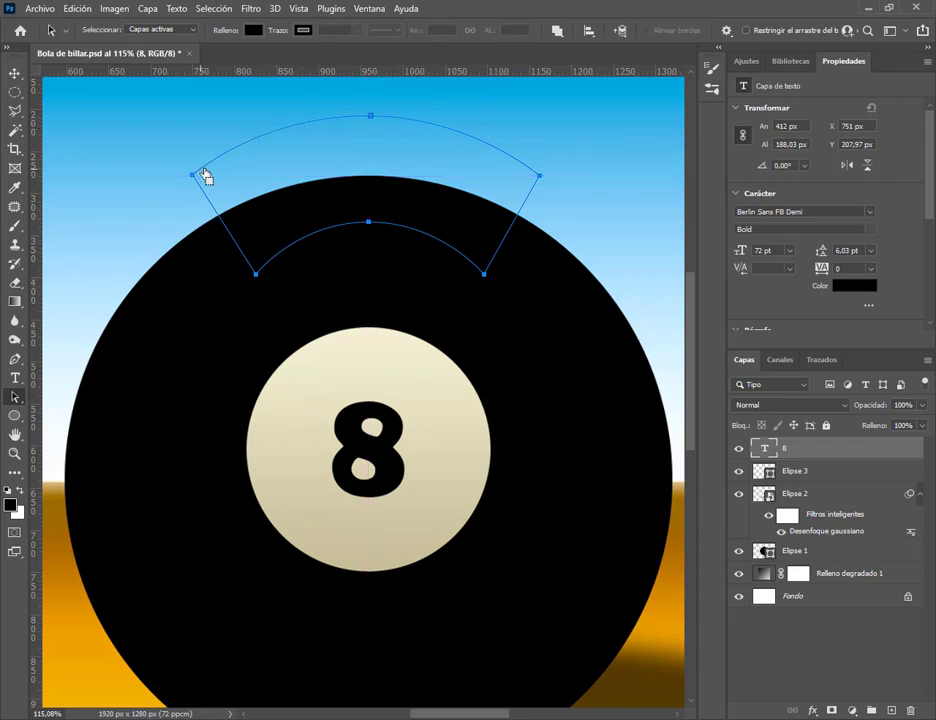
scroll(524, 180, "up", 3)
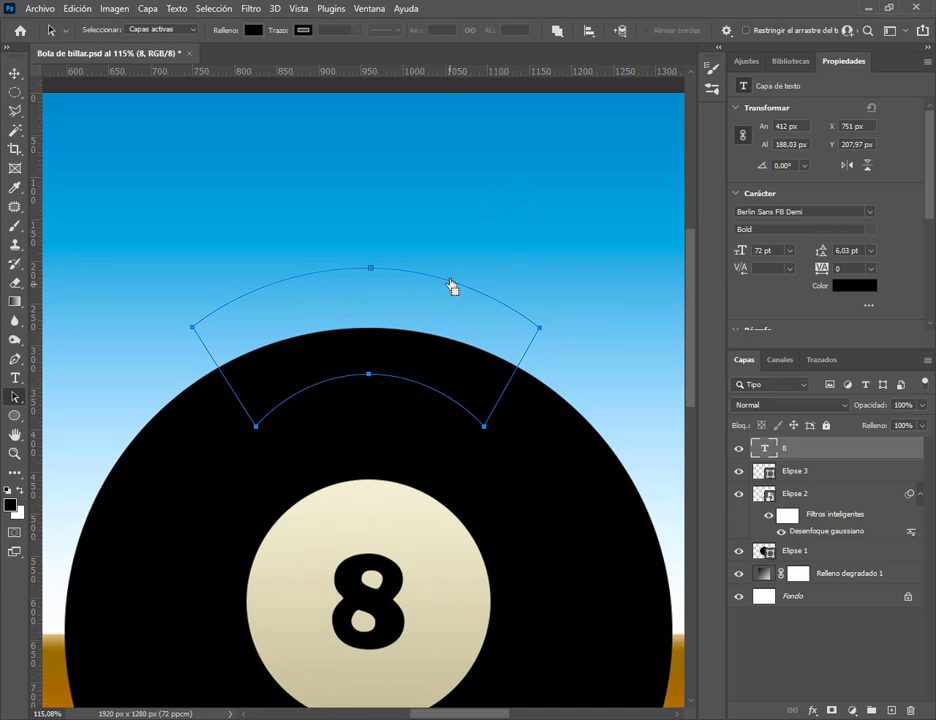
left_click_drag(451, 287, 447, 198)
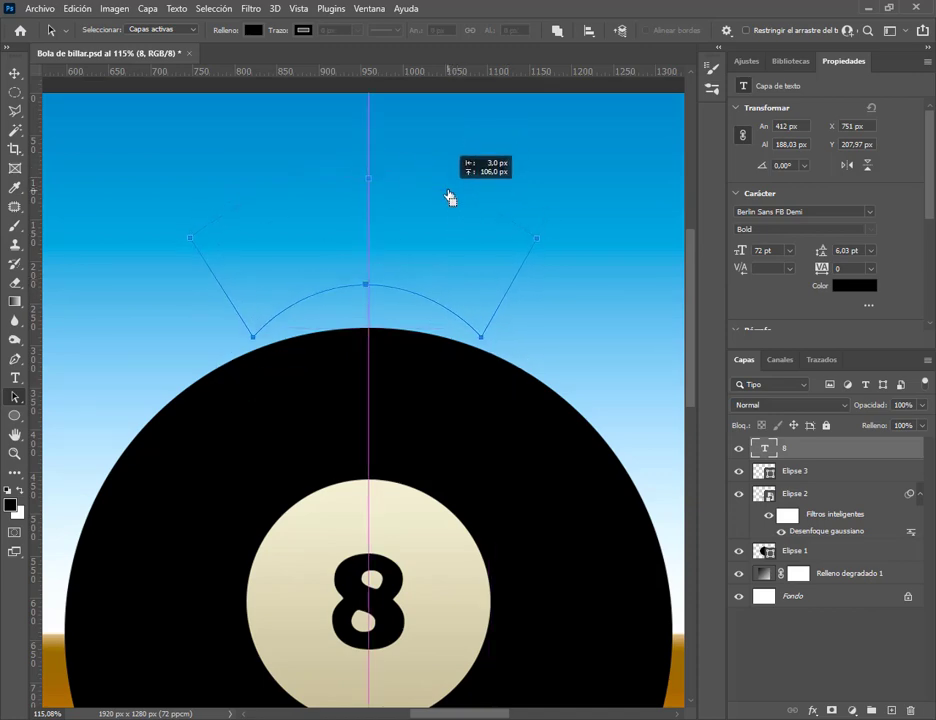
left_click(519, 283)
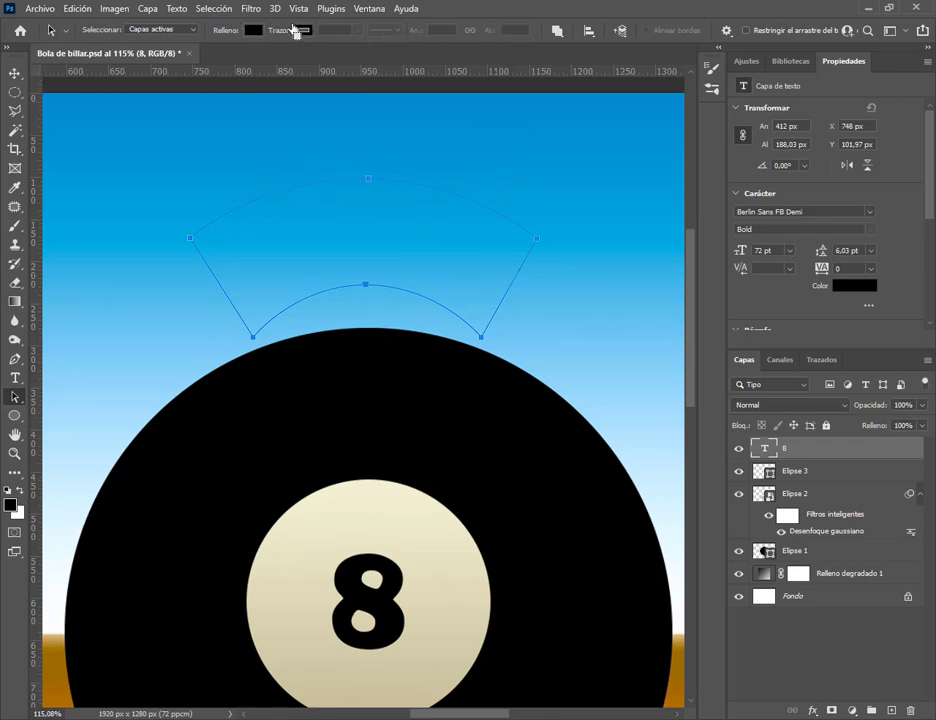
right_click(513, 230)
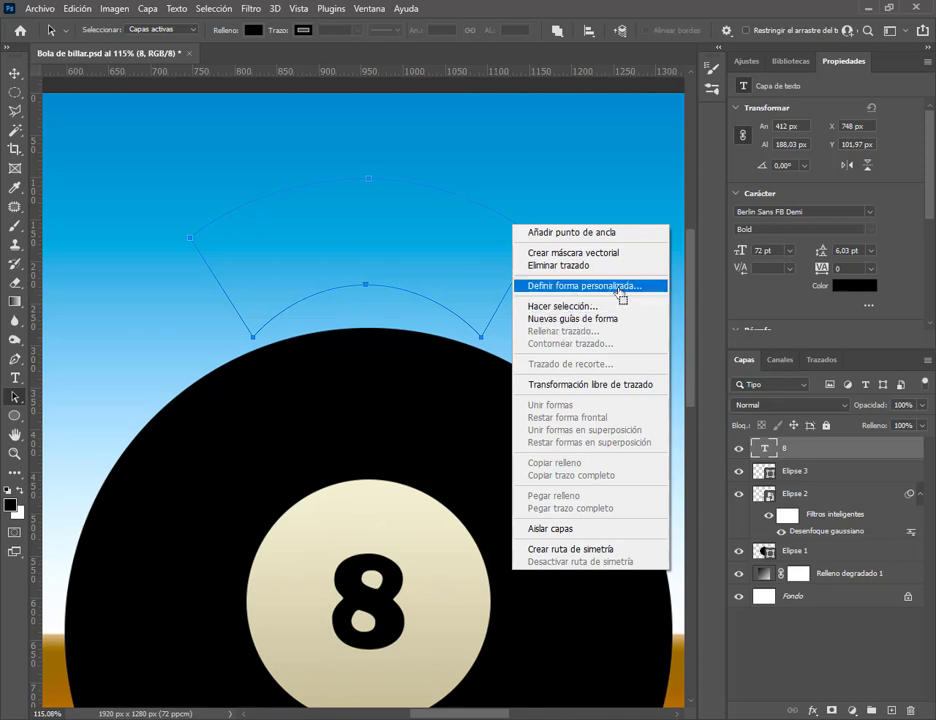
left_click(562, 239)
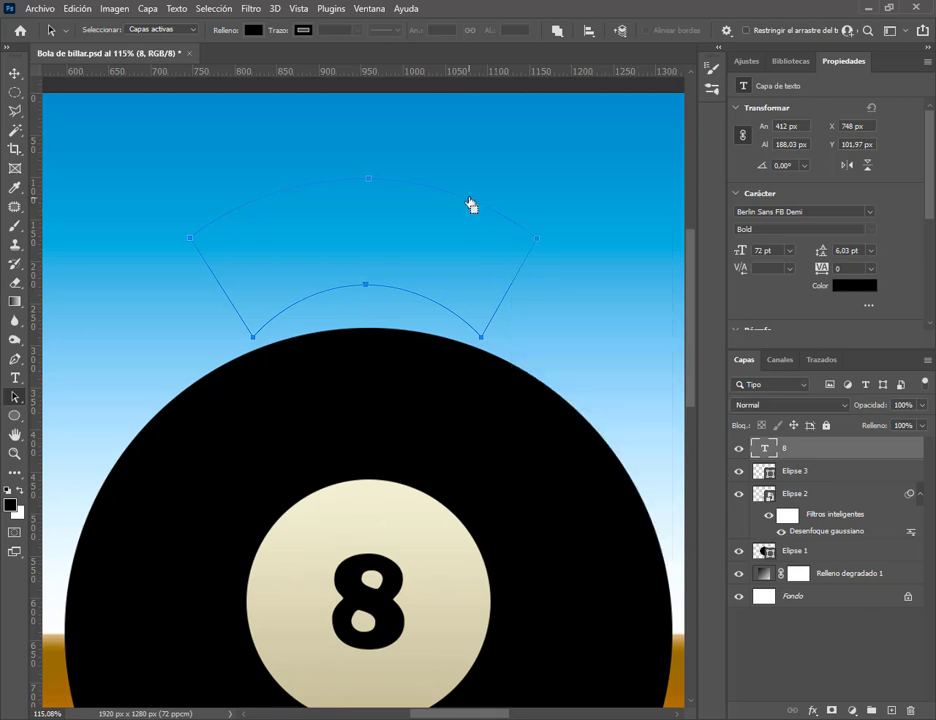
mouse_move(471, 207)
left_mouse_down()
mouse_move(441, 203)
mouse_move(474, 194)
mouse_move(481, 217)
left_mouse_up()
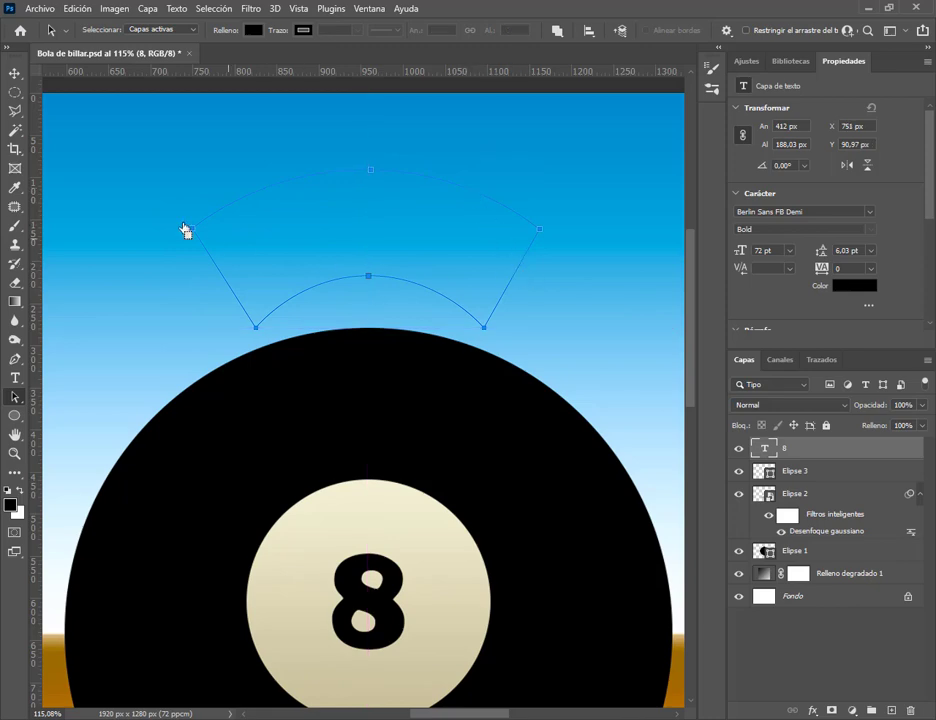
left_click(87, 10)
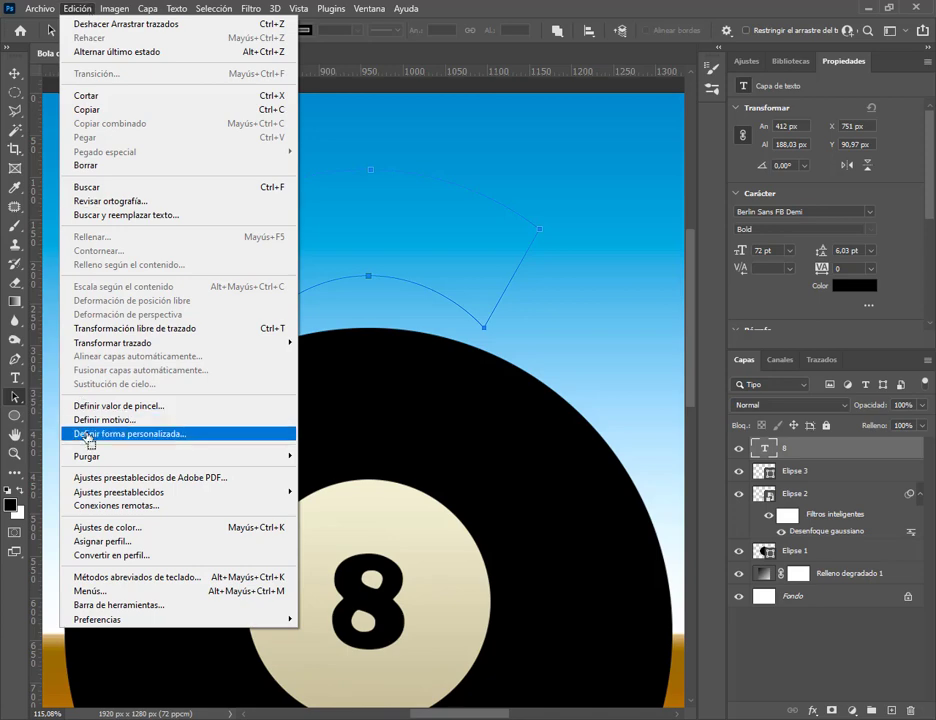
left_click(176, 436)
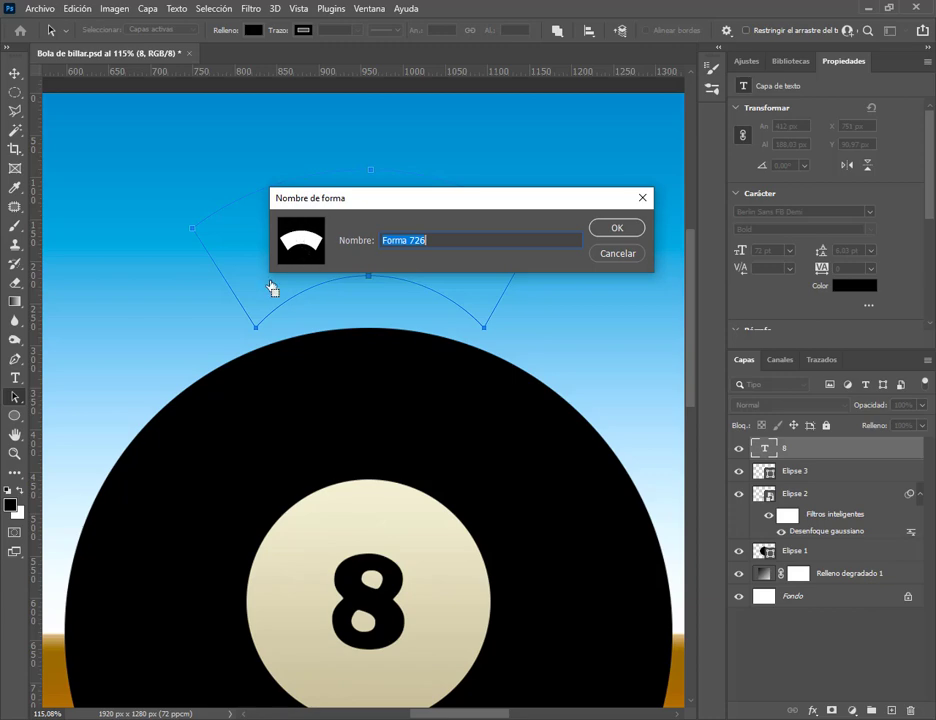
left_click_drag(480, 203, 492, 410)
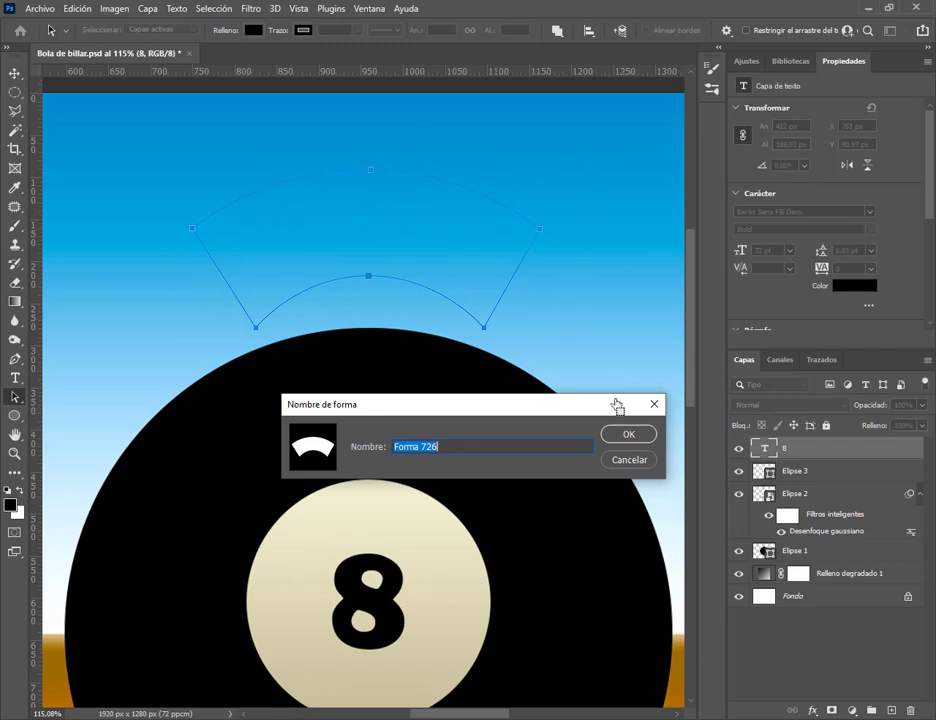
left_click(624, 462)
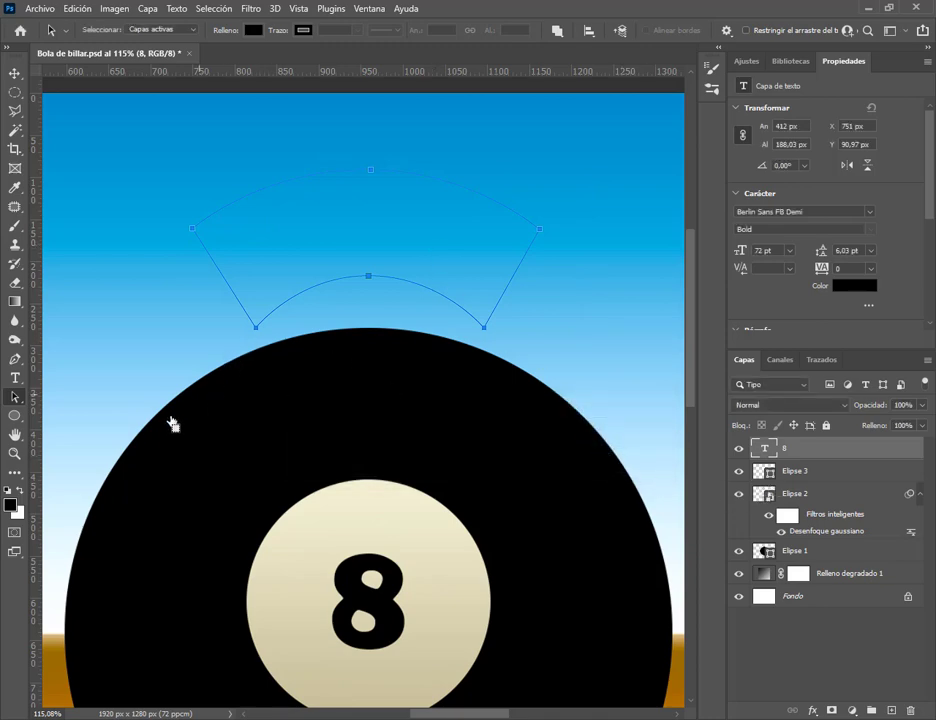
Try the Pen tool in Forma (Shape) mode and undo the last move of the path
left_click(14, 360)
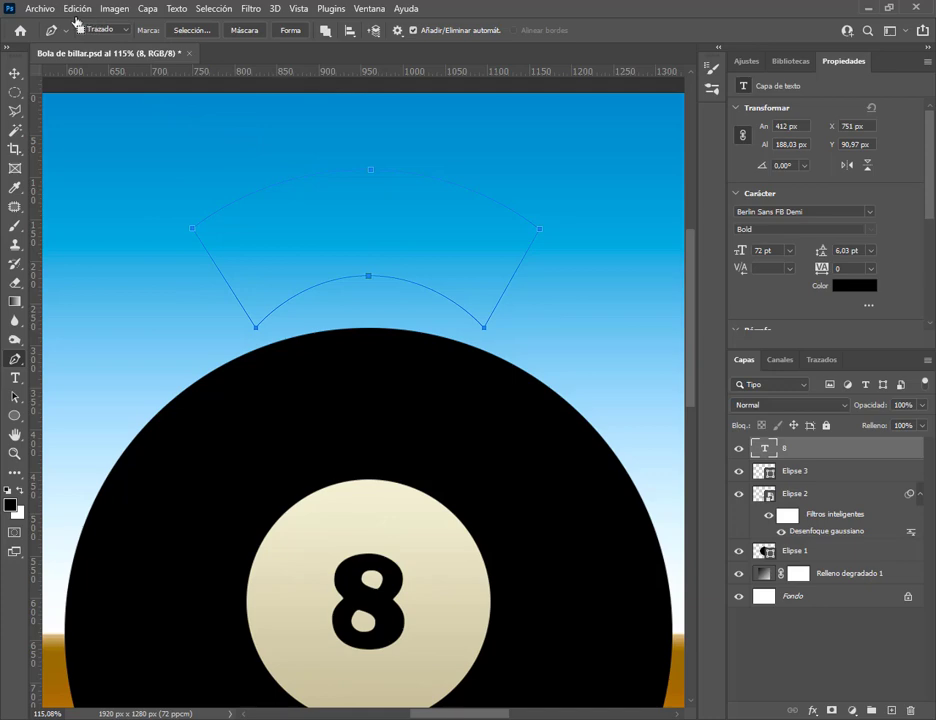
left_click(126, 32)
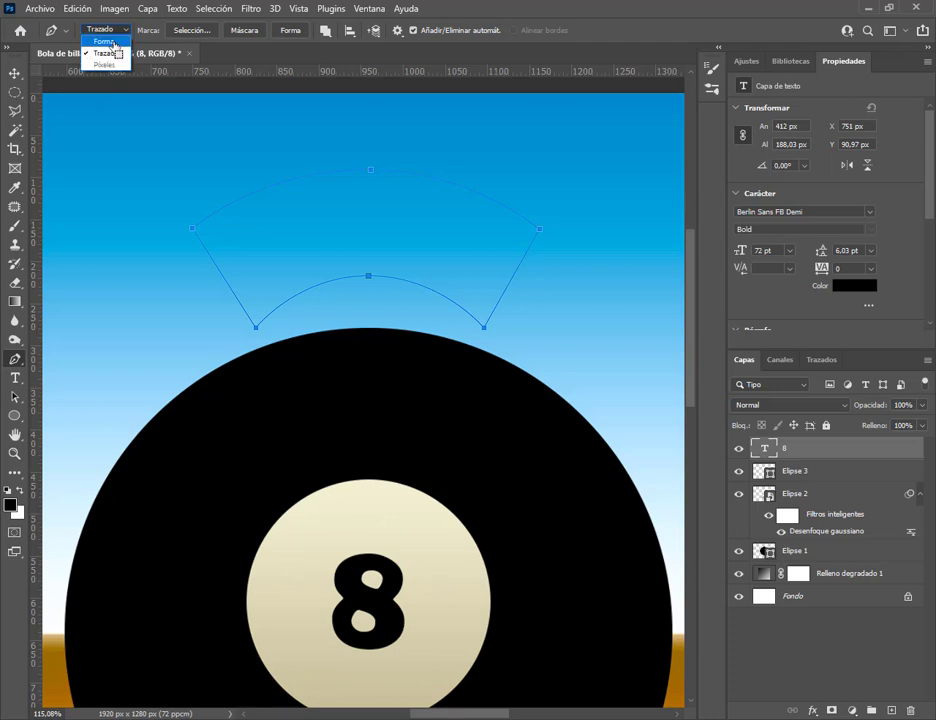
left_click(104, 42)
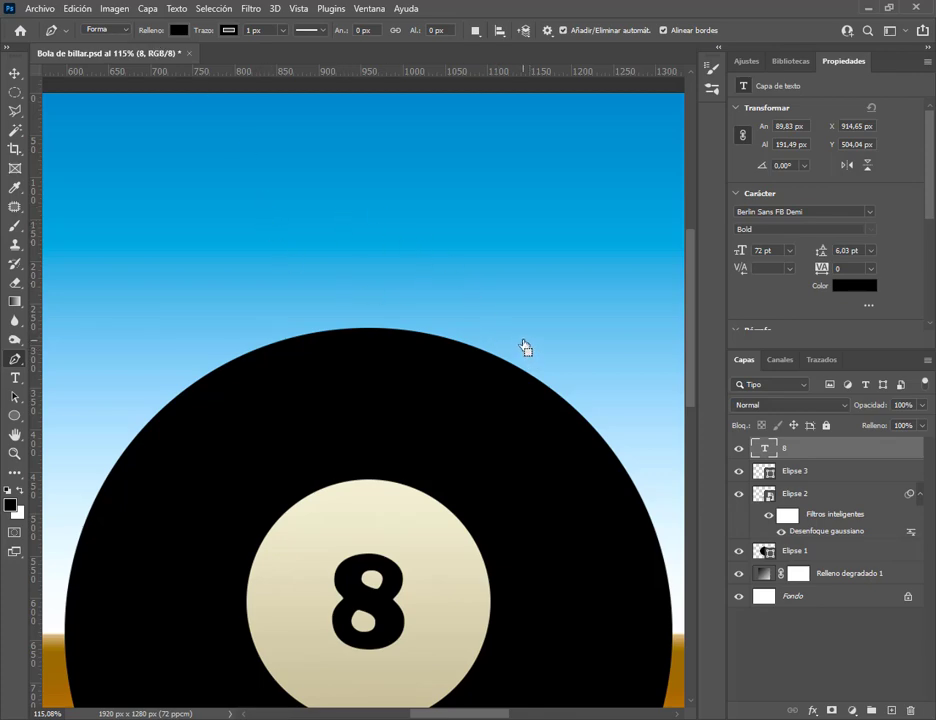
key("ctrl+z")
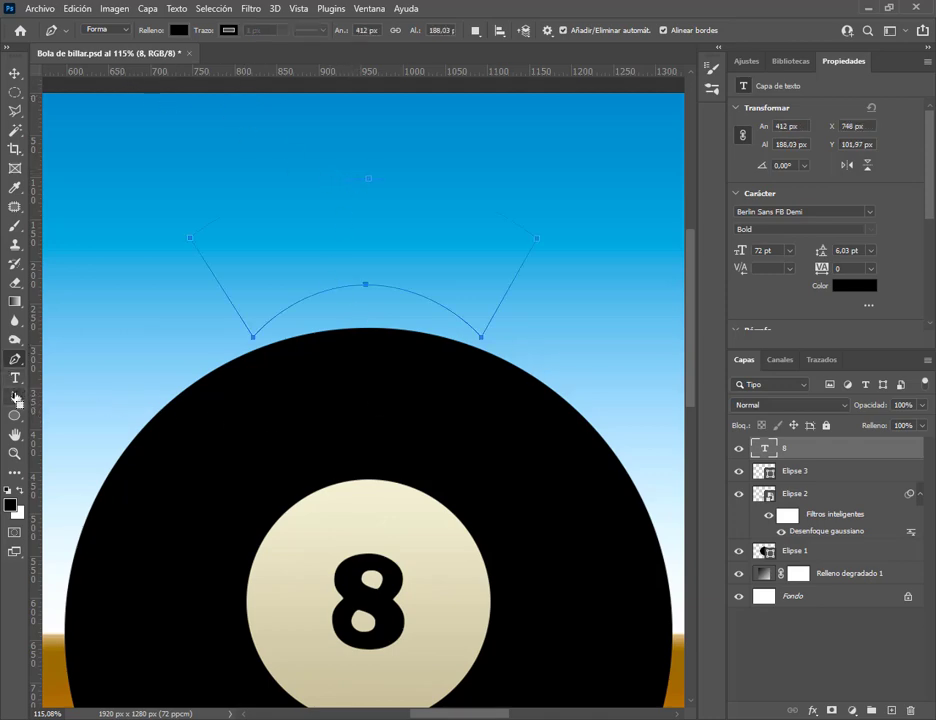
Move the path down to about X 751 px, Y 119 px, and set the Pen tool back to Trazado (Path) mode
left_click(15, 399)
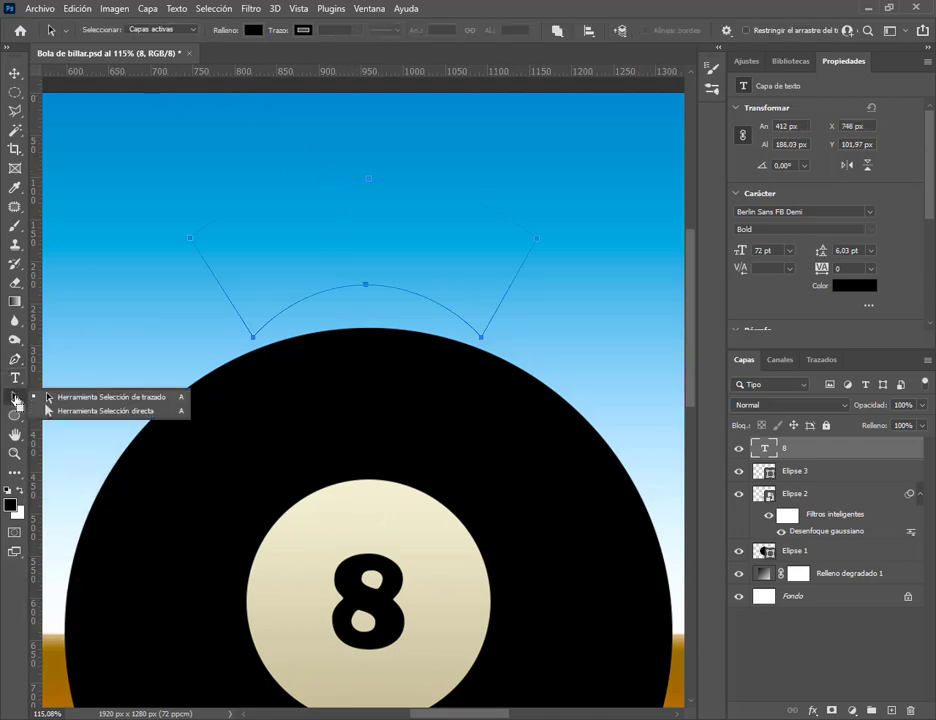
left_click(72, 411)
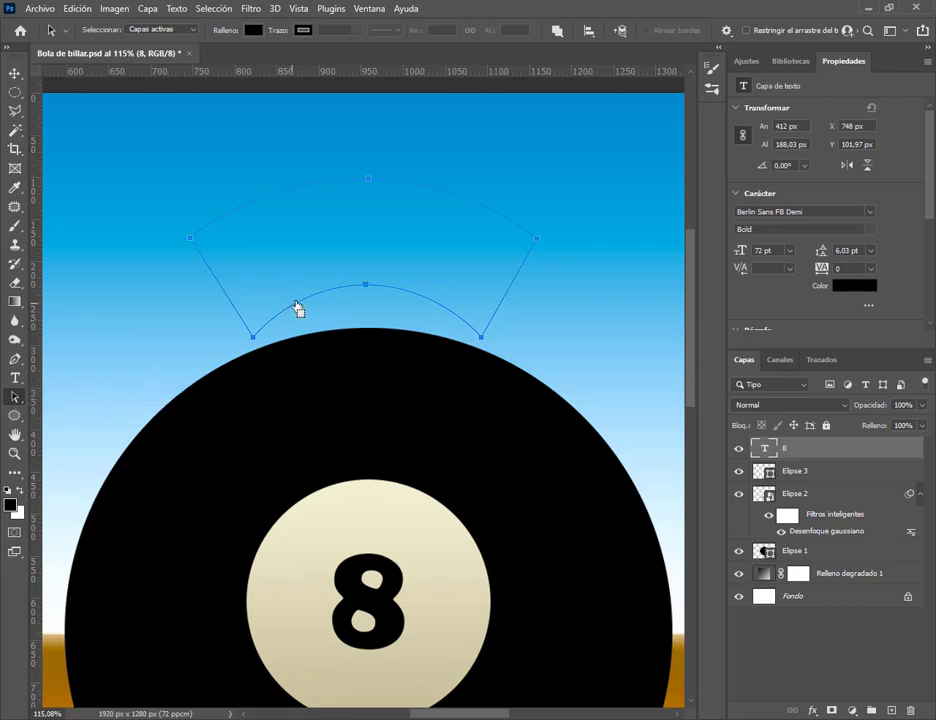
left_click_drag(305, 306, 309, 321)
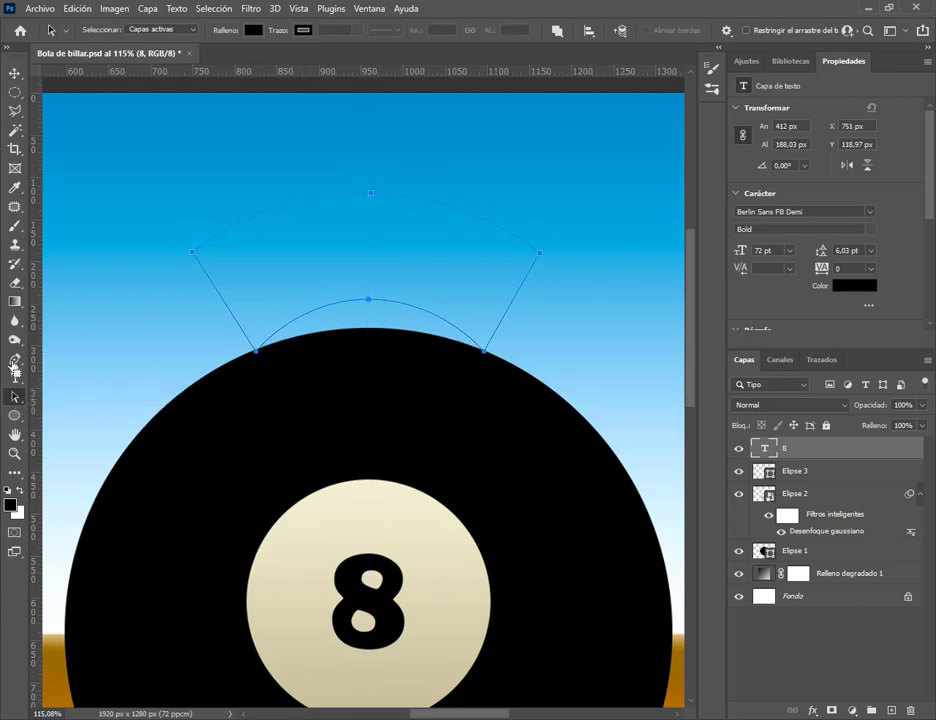
left_click(15, 362)
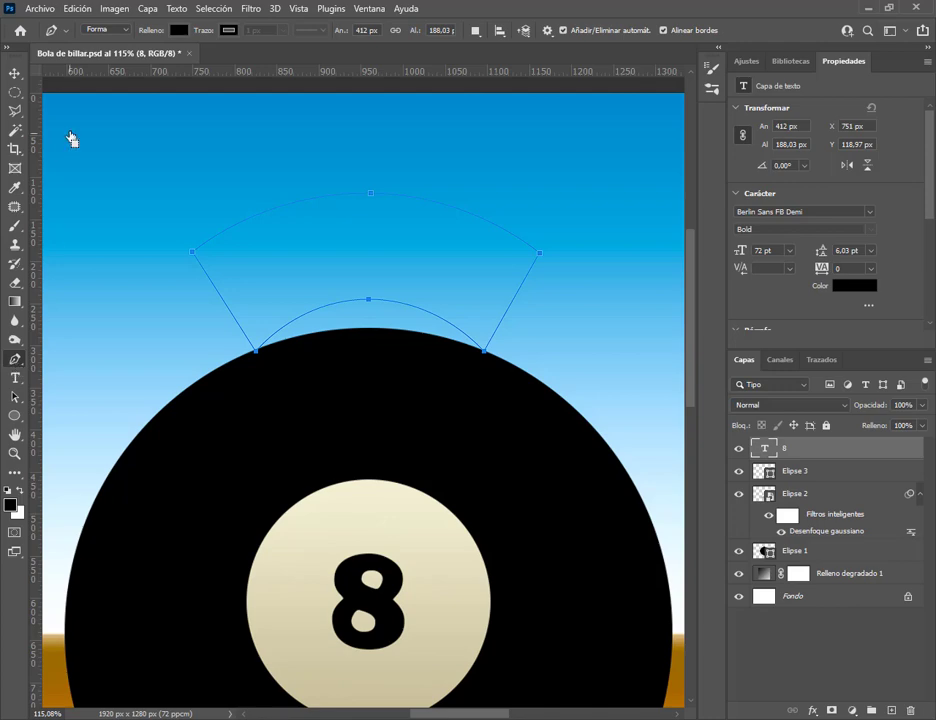
left_click(106, 30)
left_click(110, 56)
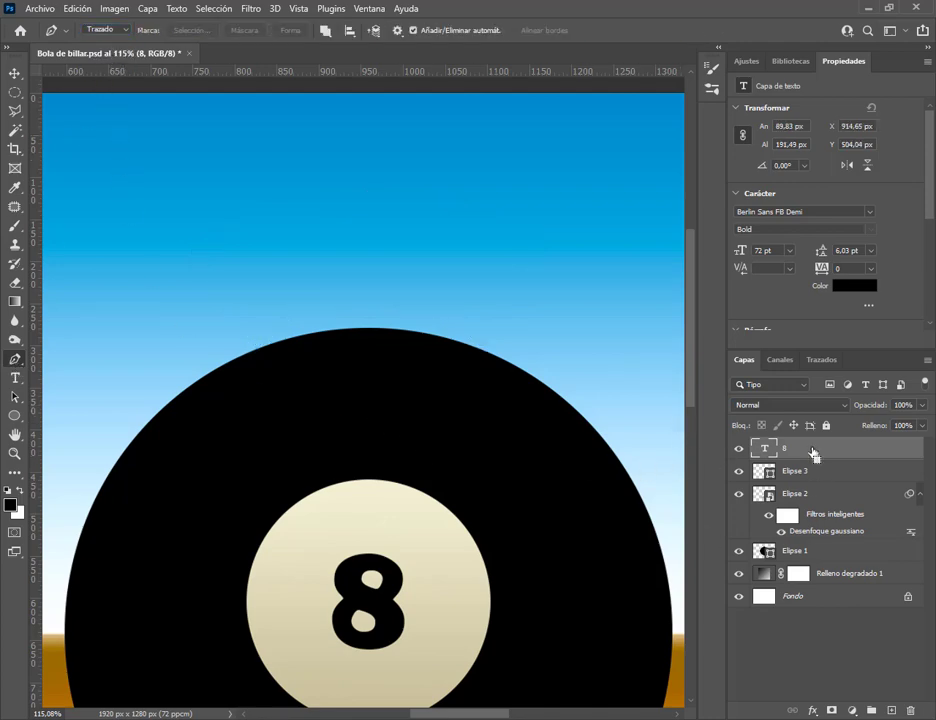
Convert the curved work path into a black-filled shape and move it up clear of the ball
left_click(821, 359)
left_click(788, 388)
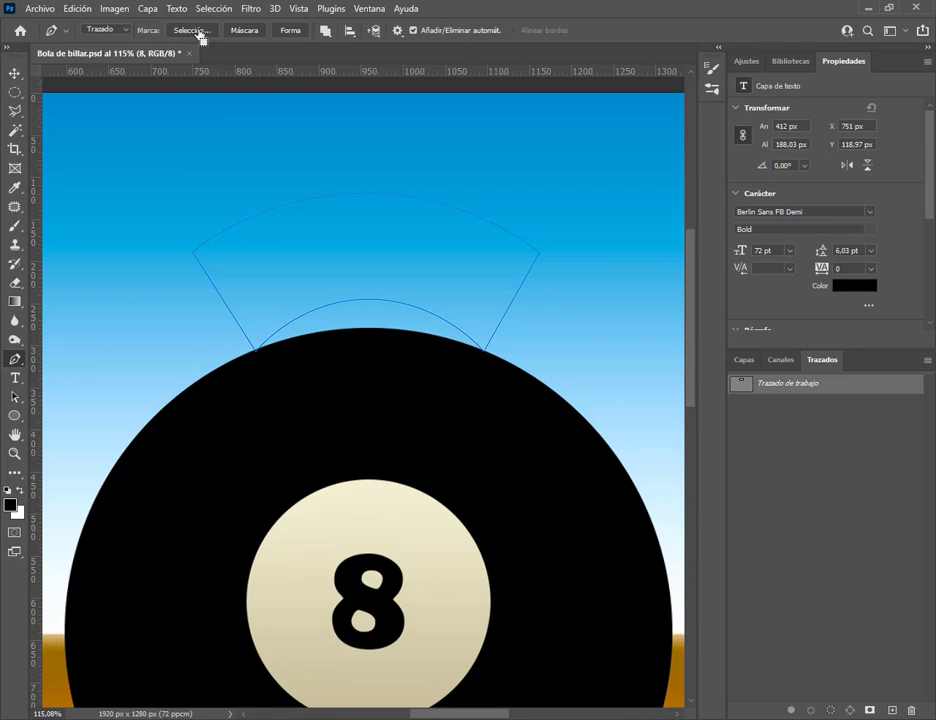
left_click(291, 31)
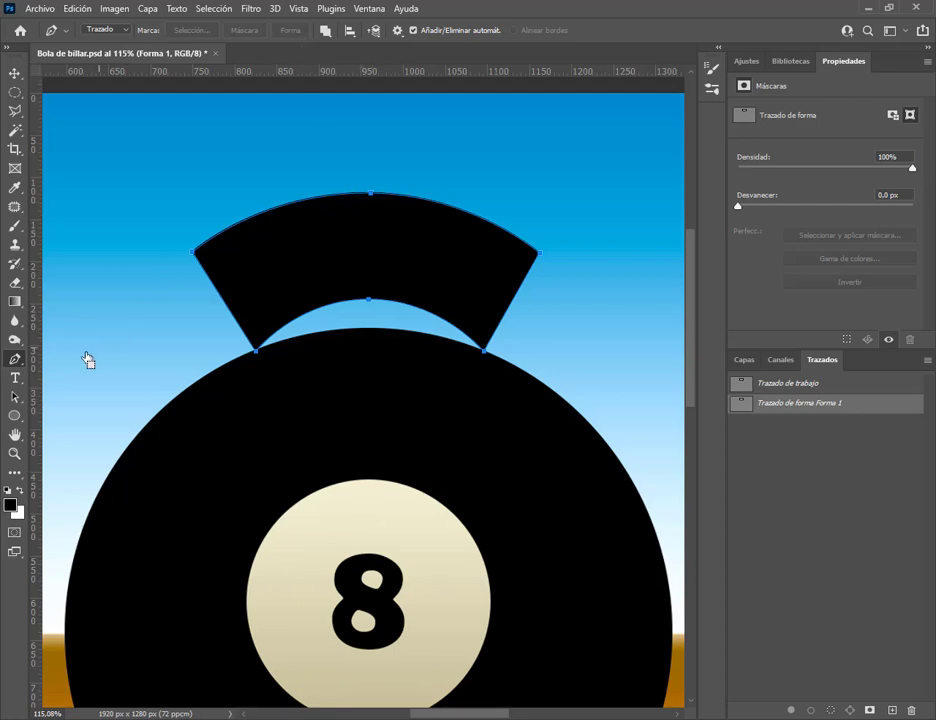
left_click(12, 400)
left_click_drag(420, 265, 420, 224)
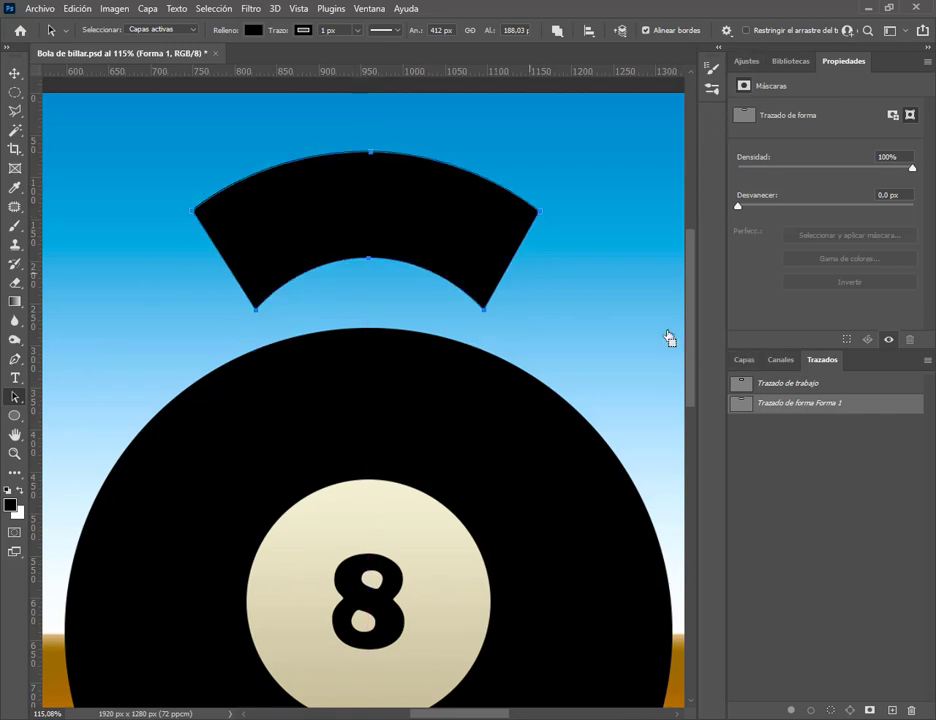
Show the layer list and move the black curved shape slightly down toward the top edge of the ball
left_click(745, 360)
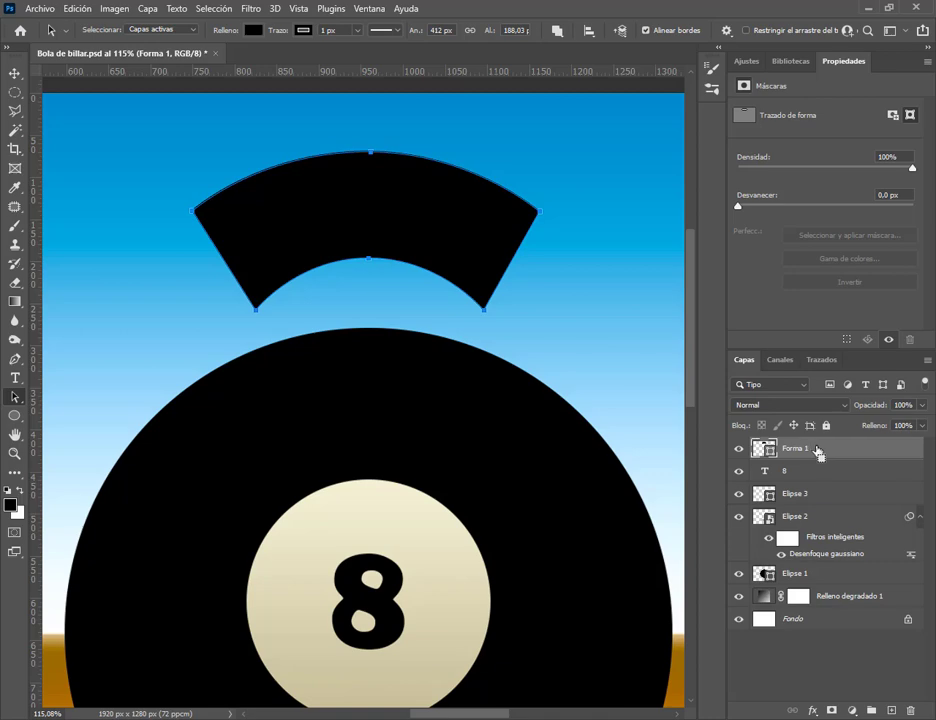
left_click_drag(439, 213, 441, 231)
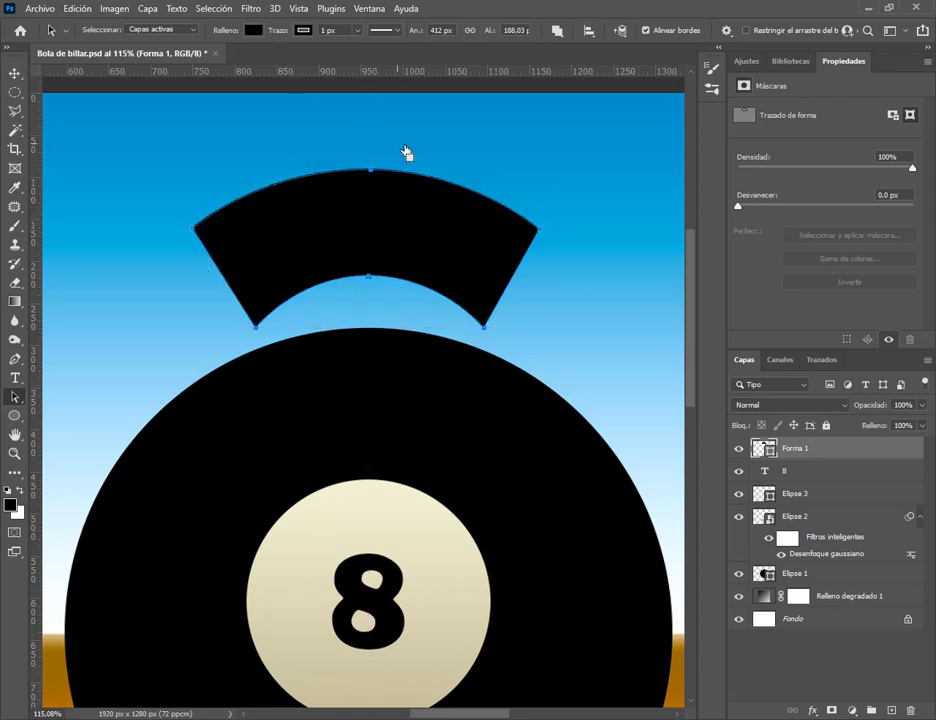
right_click(334, 228)
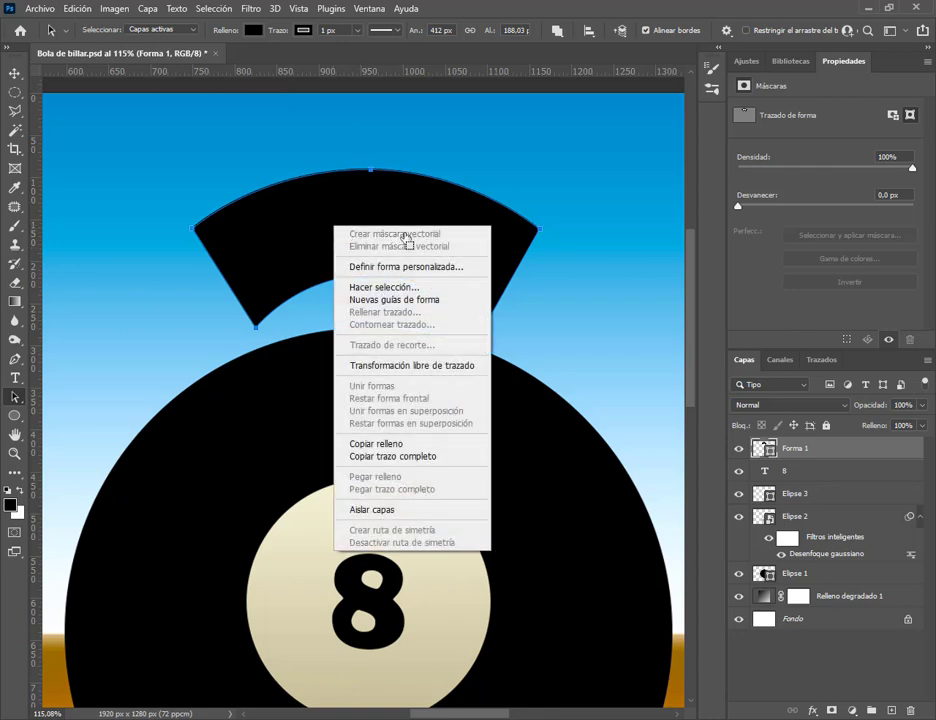
left_click(306, 342)
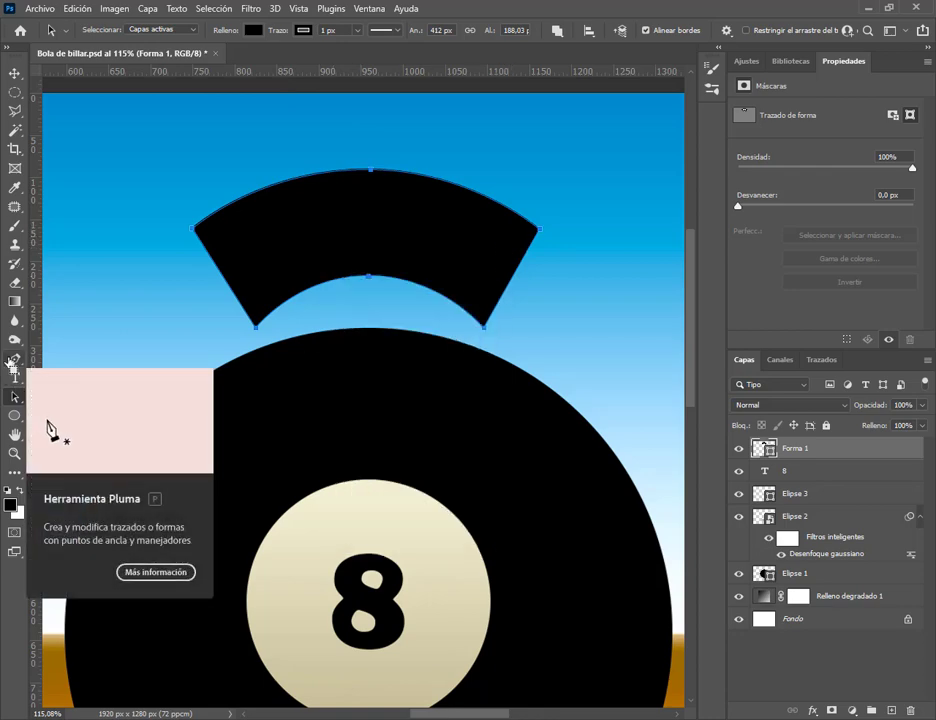
left_click(12, 361)
left_click(48, 359)
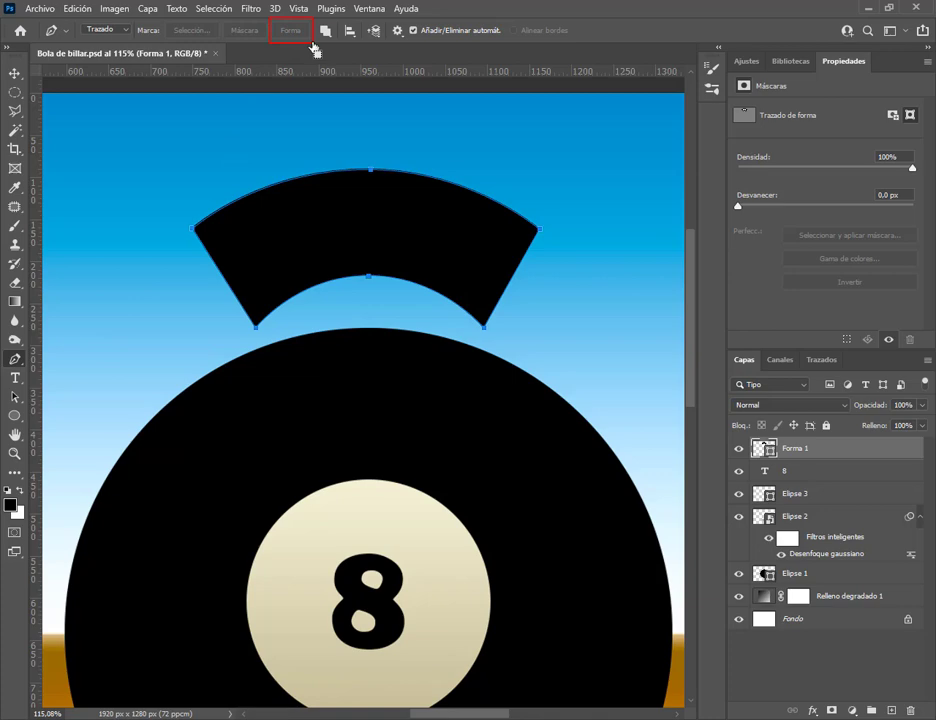
Move the curved shape down onto the upper part of the black ball, just above the numbered circle
left_click(15, 72)
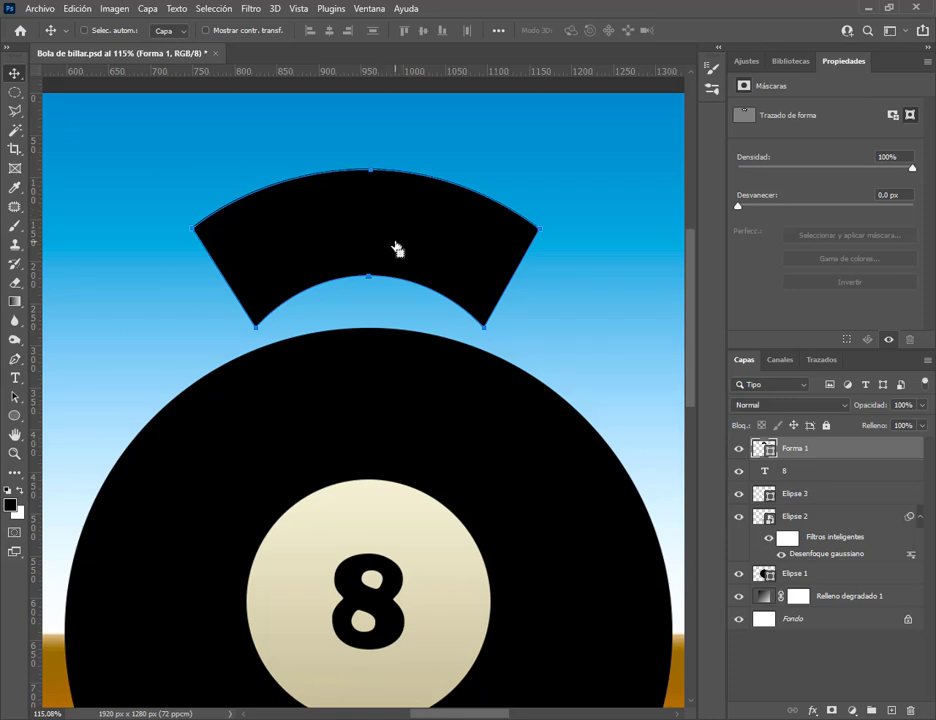
left_click_drag(407, 255, 403, 420)
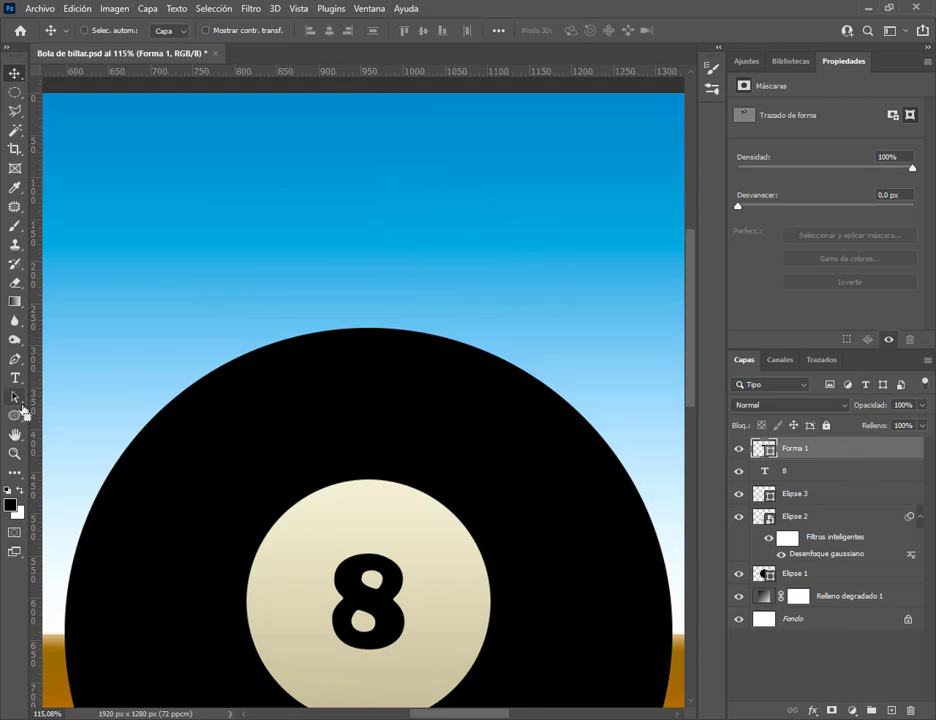
Fill the curved shape with white and shift it slightly right and down to centre it above the numbered circle
left_click(14, 398)
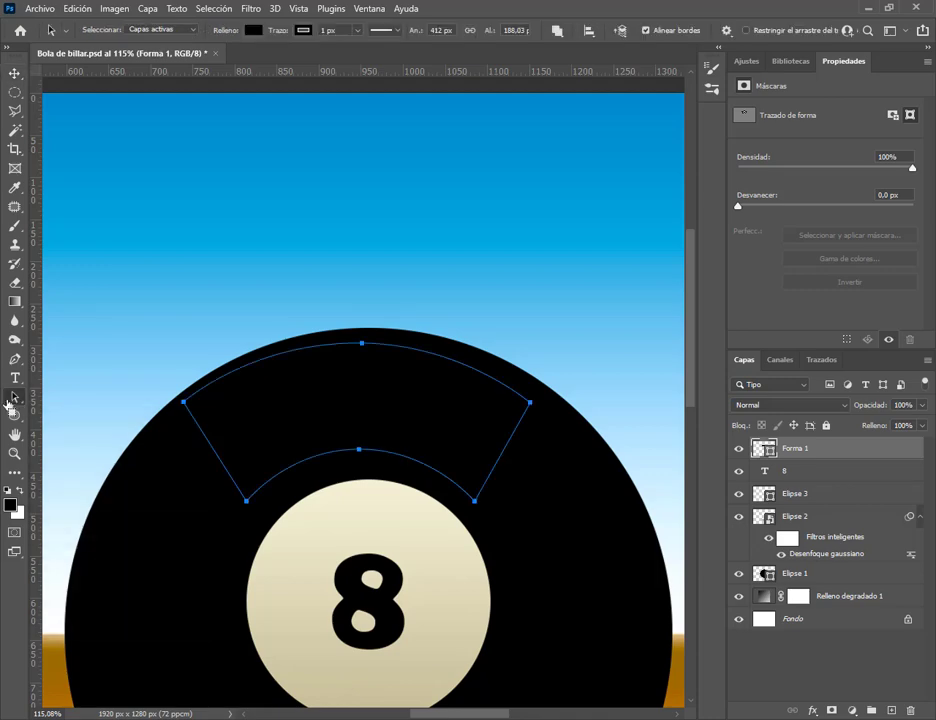
left_click(253, 32)
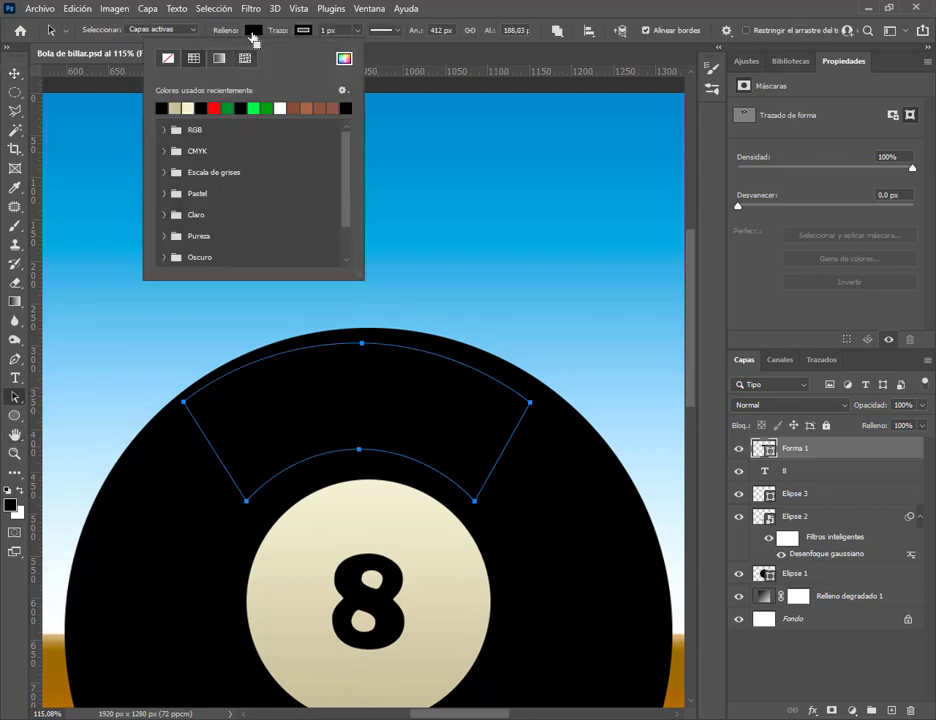
left_click(280, 108)
left_click(482, 11)
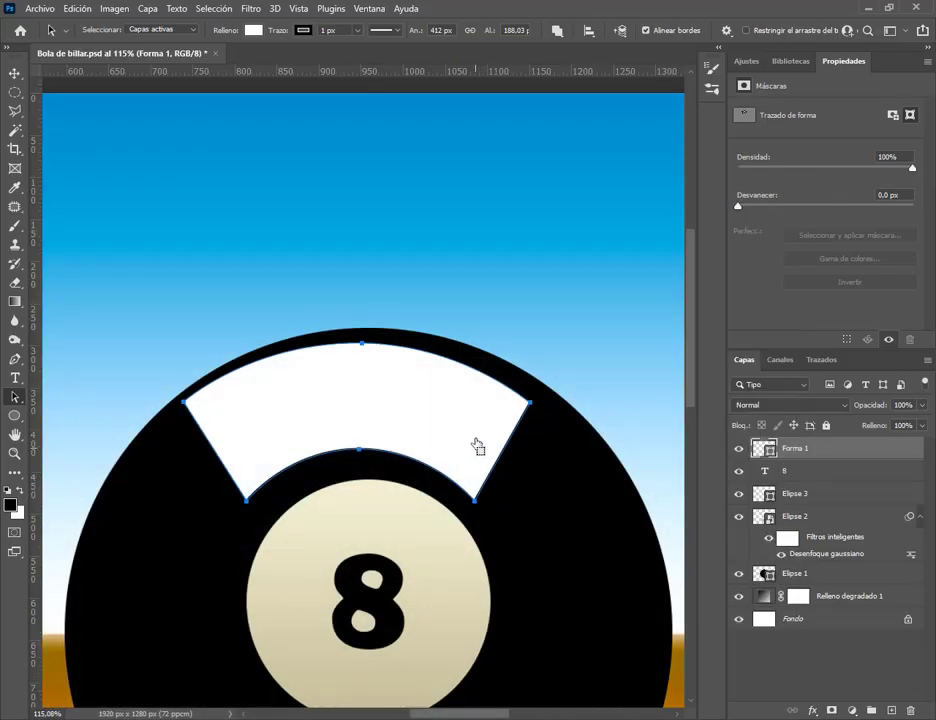
left_click(474, 442)
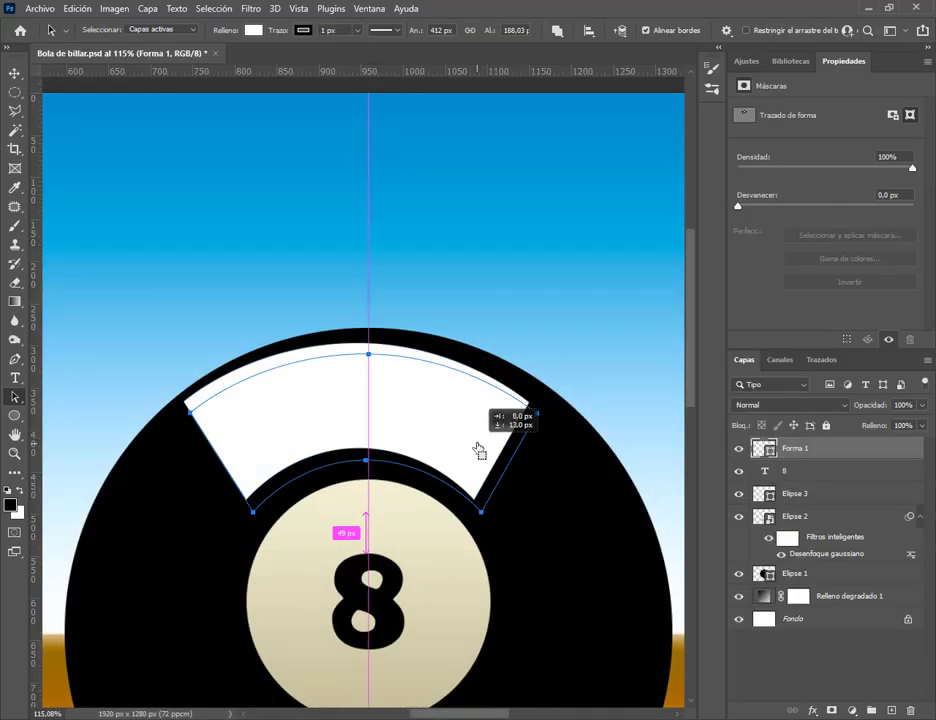
Change the curved shape's fill to the light grey colour #a8a2a2
left_click(253, 30)
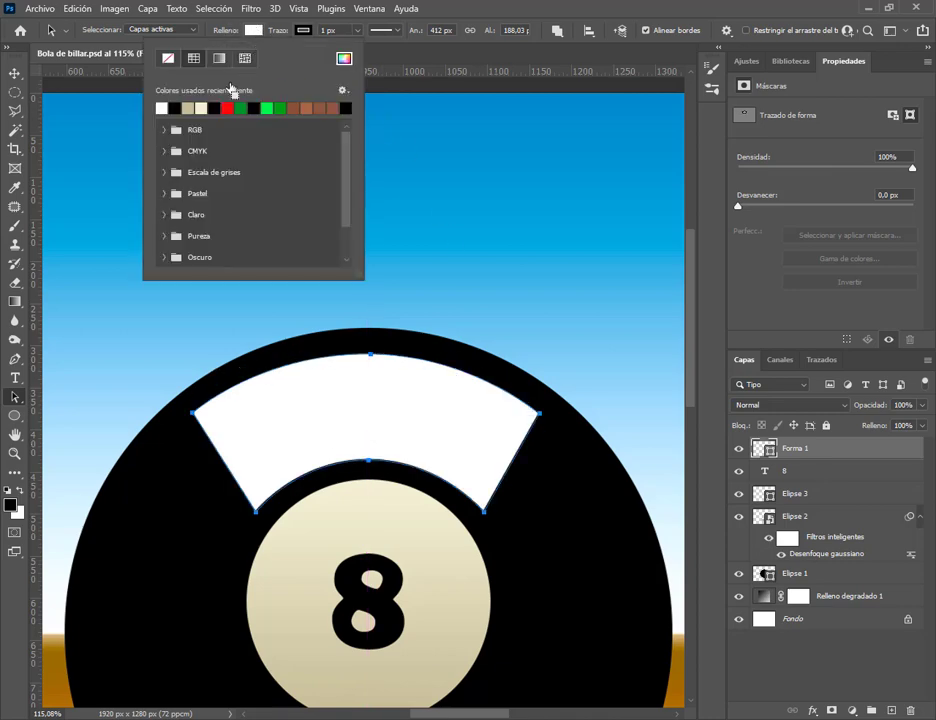
left_click(343, 59)
left_click(428, 147)
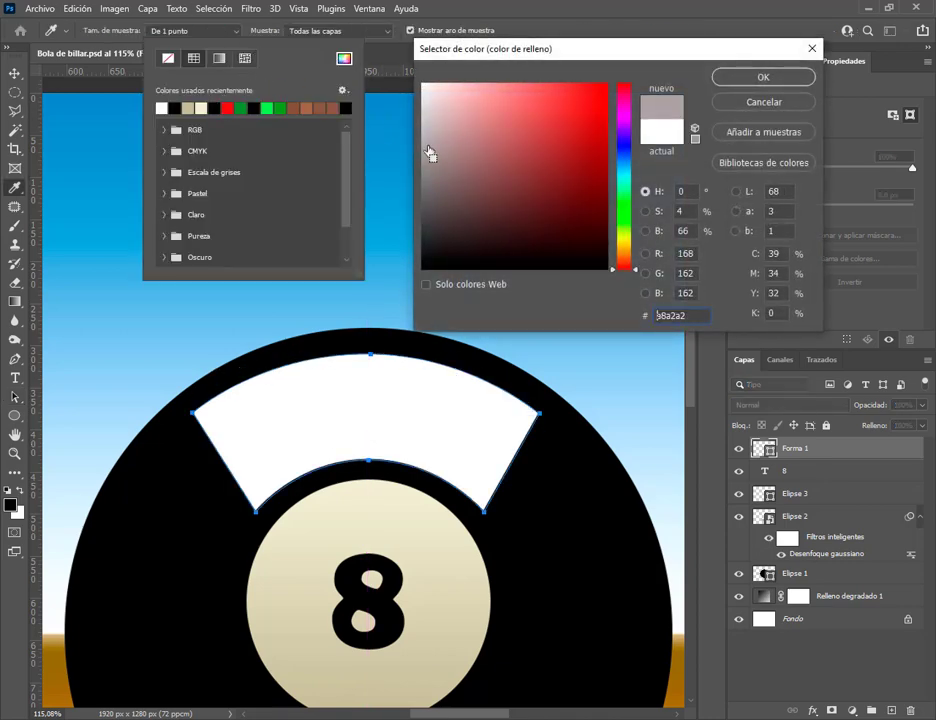
left_click(727, 79)
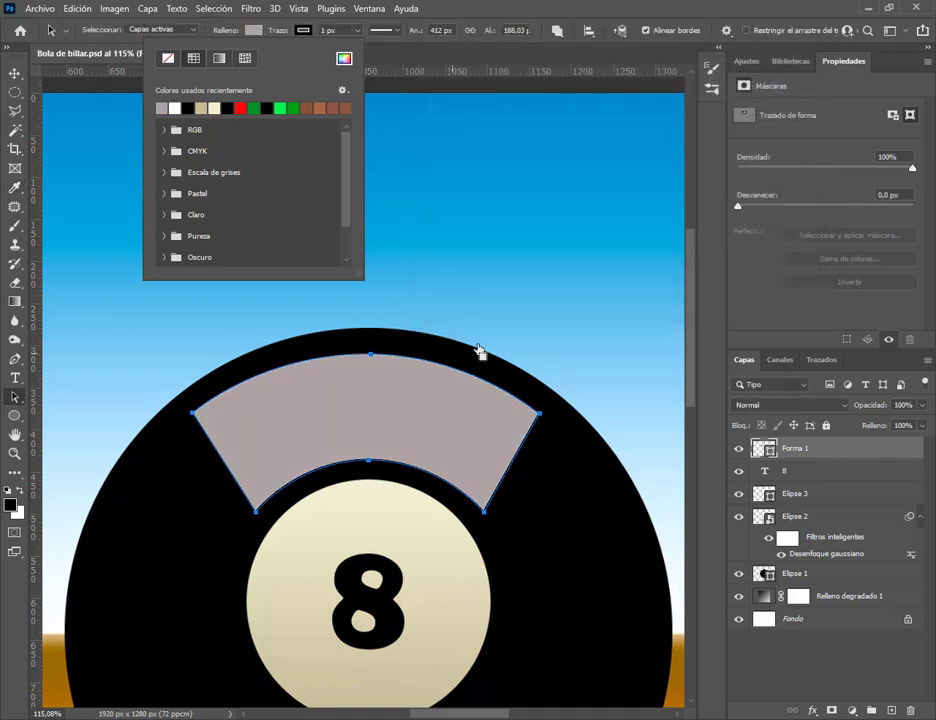
left_click(449, 184)
left_click(441, 252)
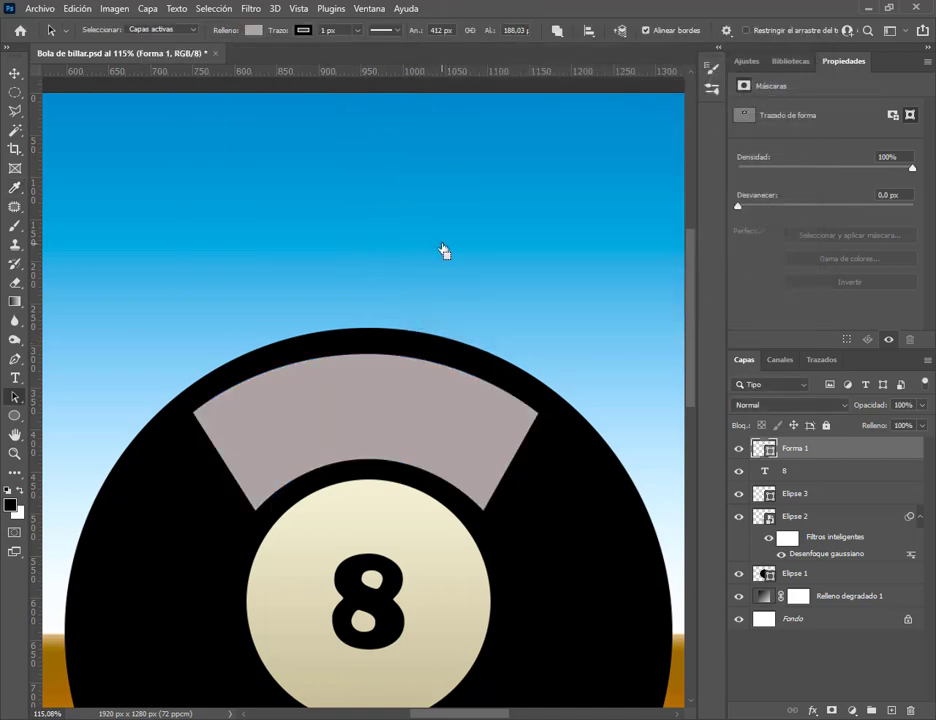
scroll(458, 426, "down", 2)
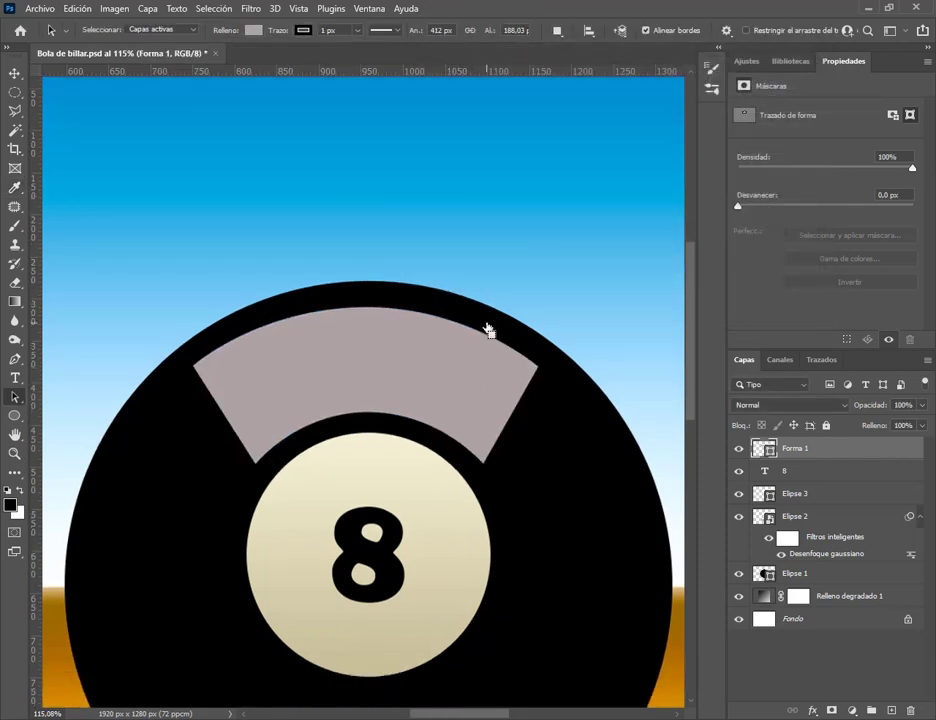
scroll(480, 340, "down", 1)
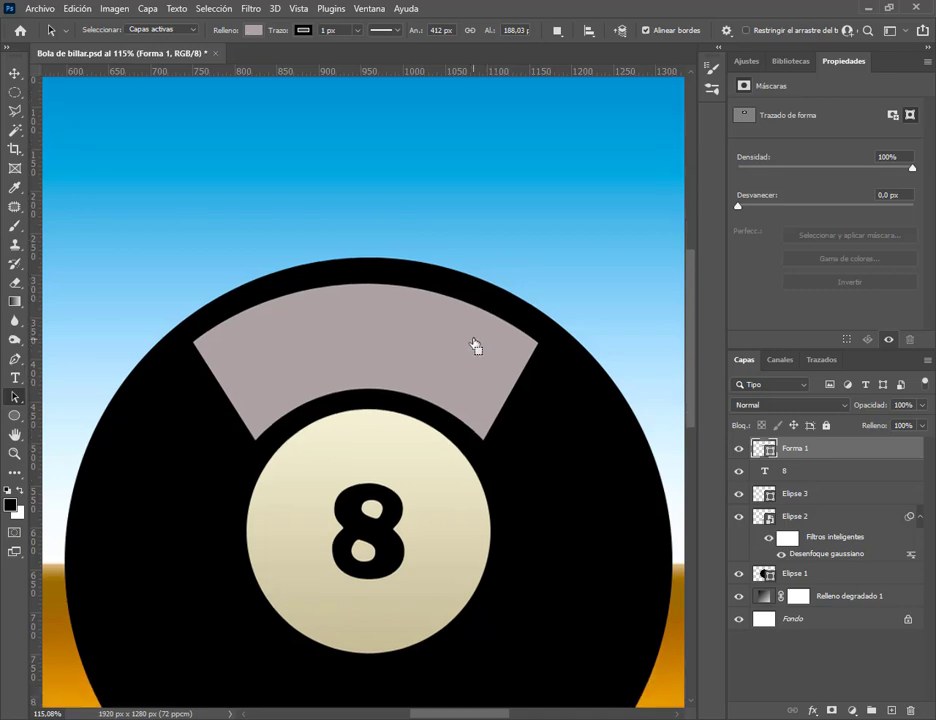
left_click(476, 346)
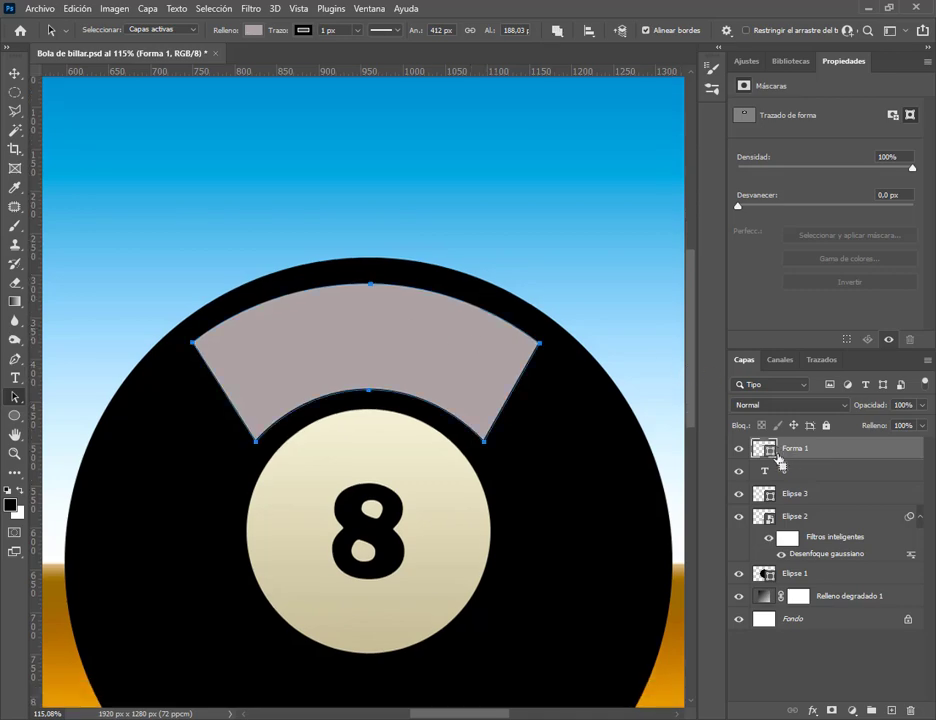
Draw a closed four-sided Pen shape in Forma mode, about 203 px wide and 84 px high, in the sky above the ball
left_click(15, 359)
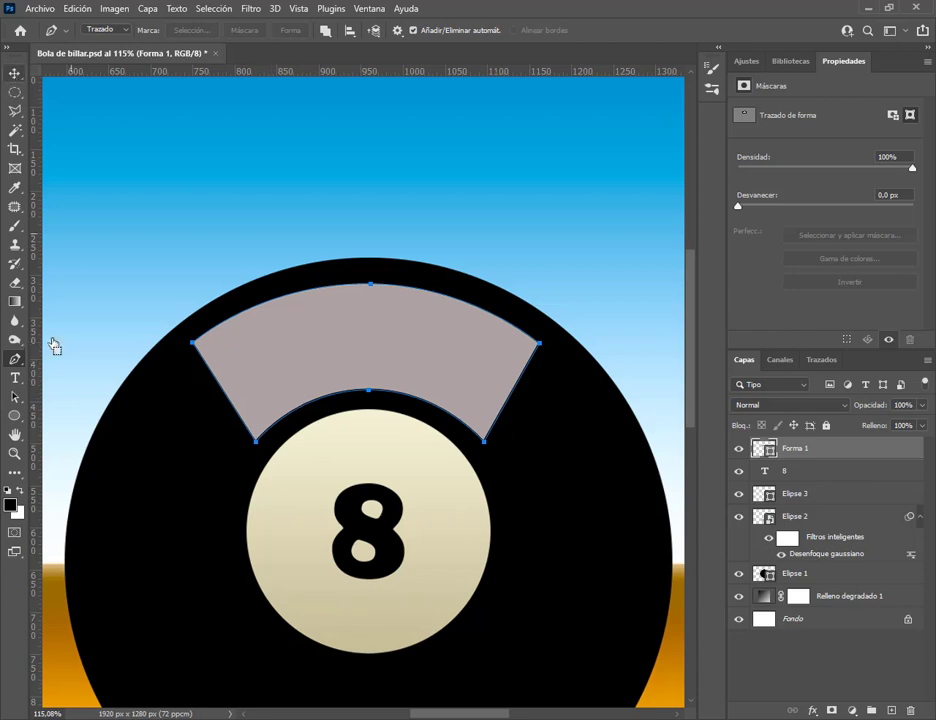
left_click(110, 36)
left_click(100, 42)
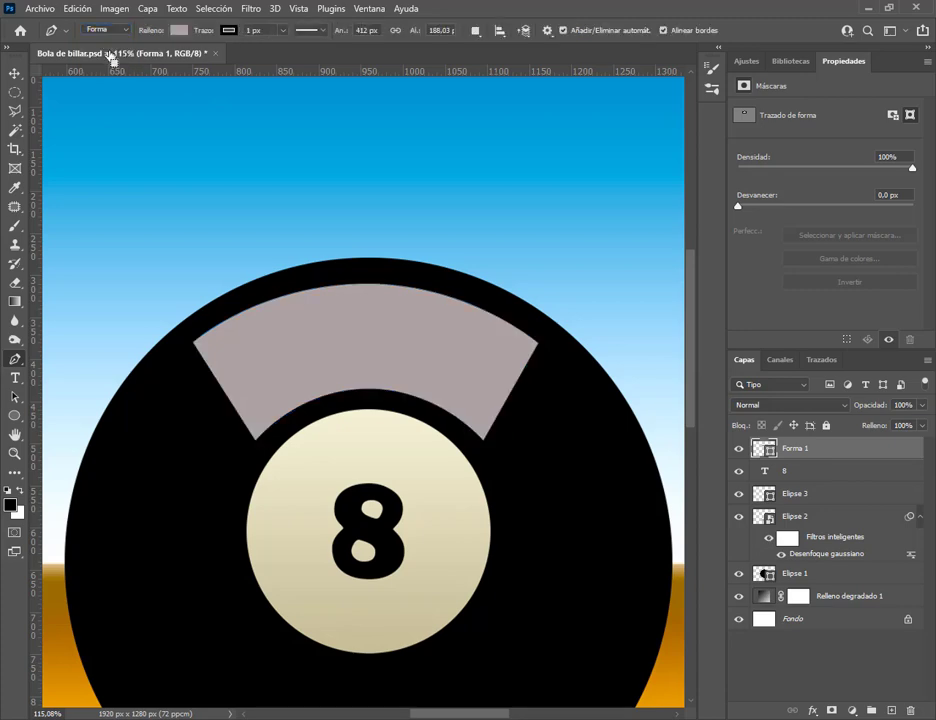
left_click(217, 133)
left_click(197, 196)
left_click(322, 203)
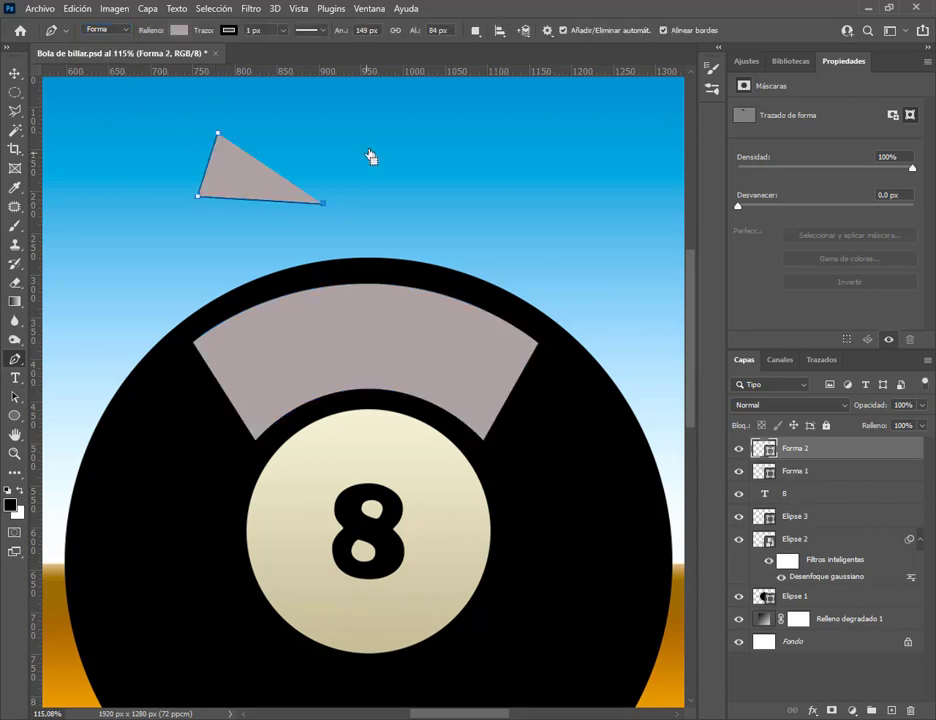
left_click(367, 150)
left_click(220, 137)
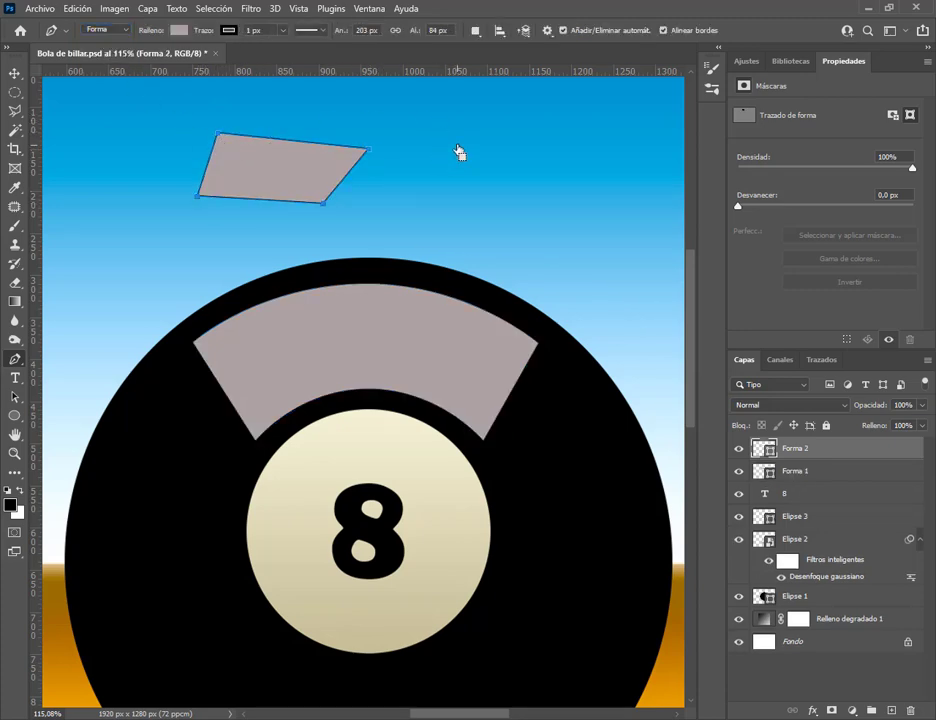
Move the four-sided shape slightly right and down in the sky, and delete it
left_click(14, 73)
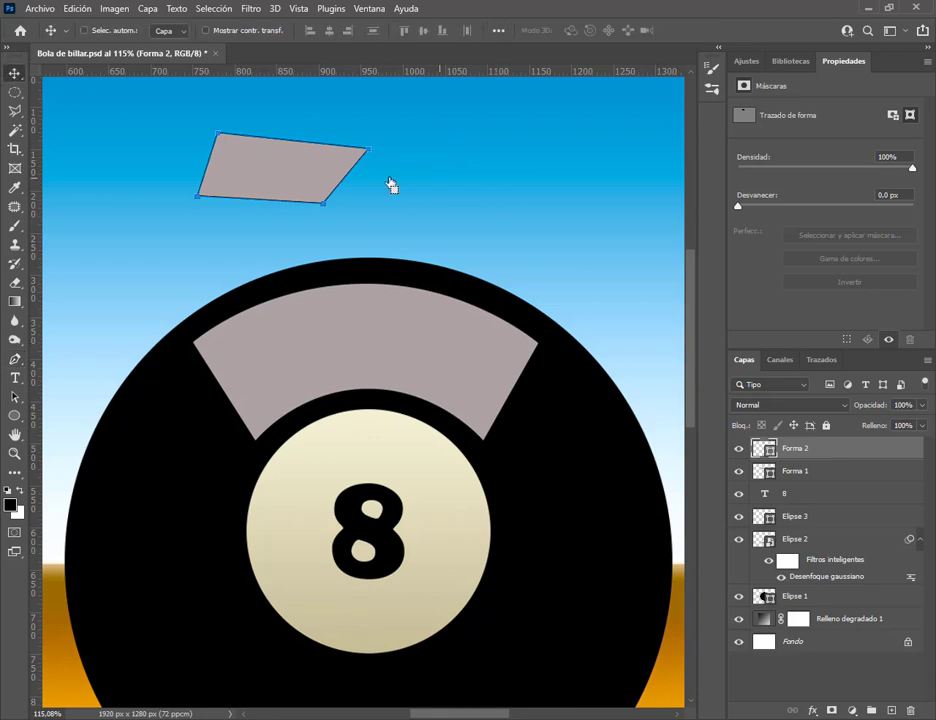
left_click_drag(324, 172, 373, 184)
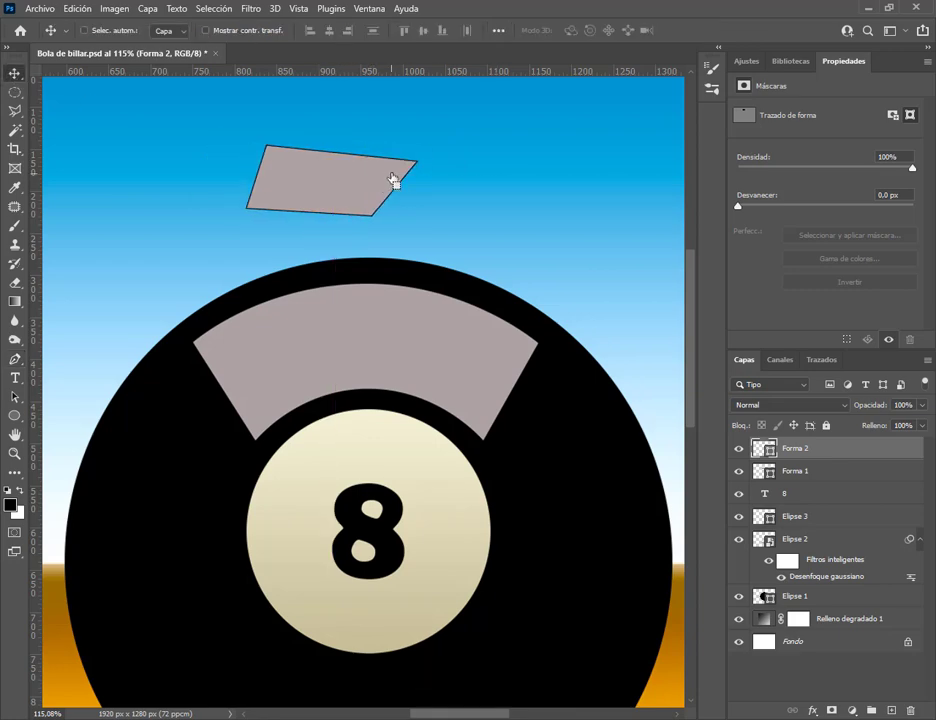
key("Delete")
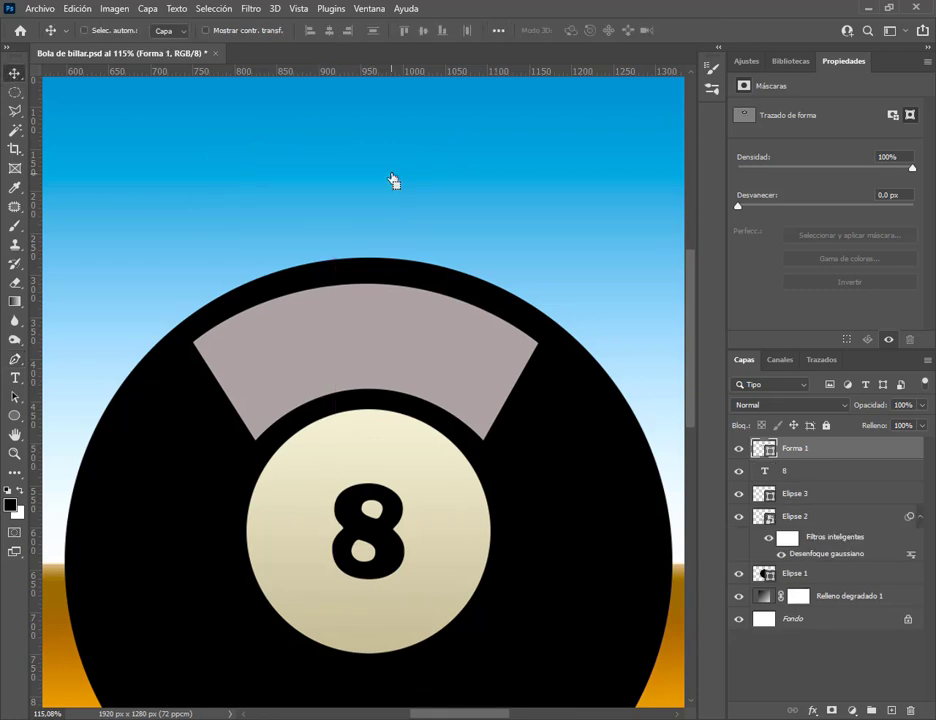
Save the changes to the billiard ball document
left_click(48, 10)
left_click(98, 170)
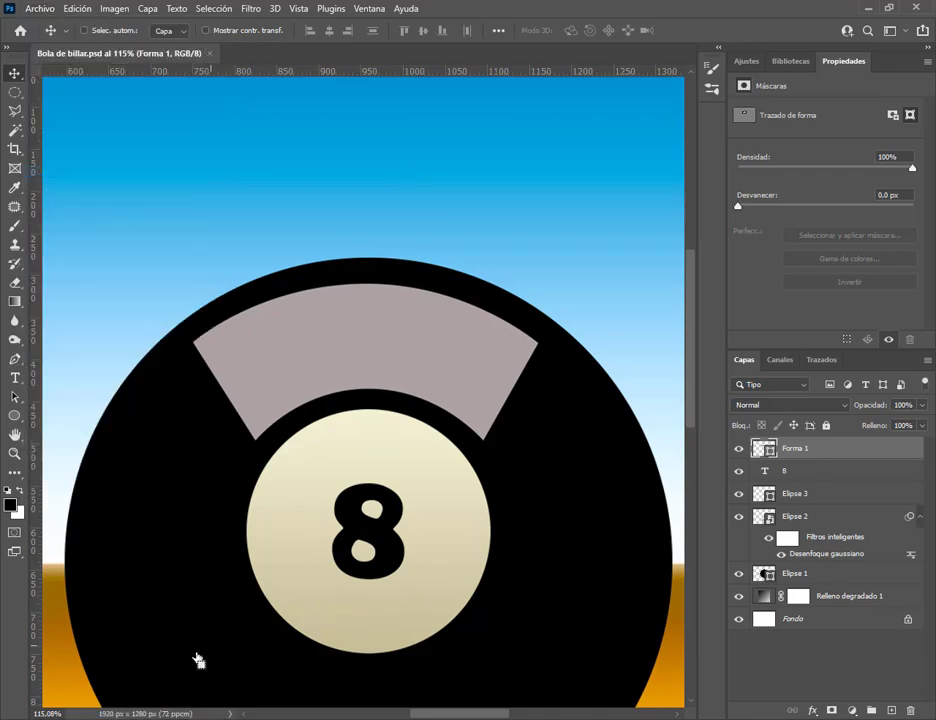